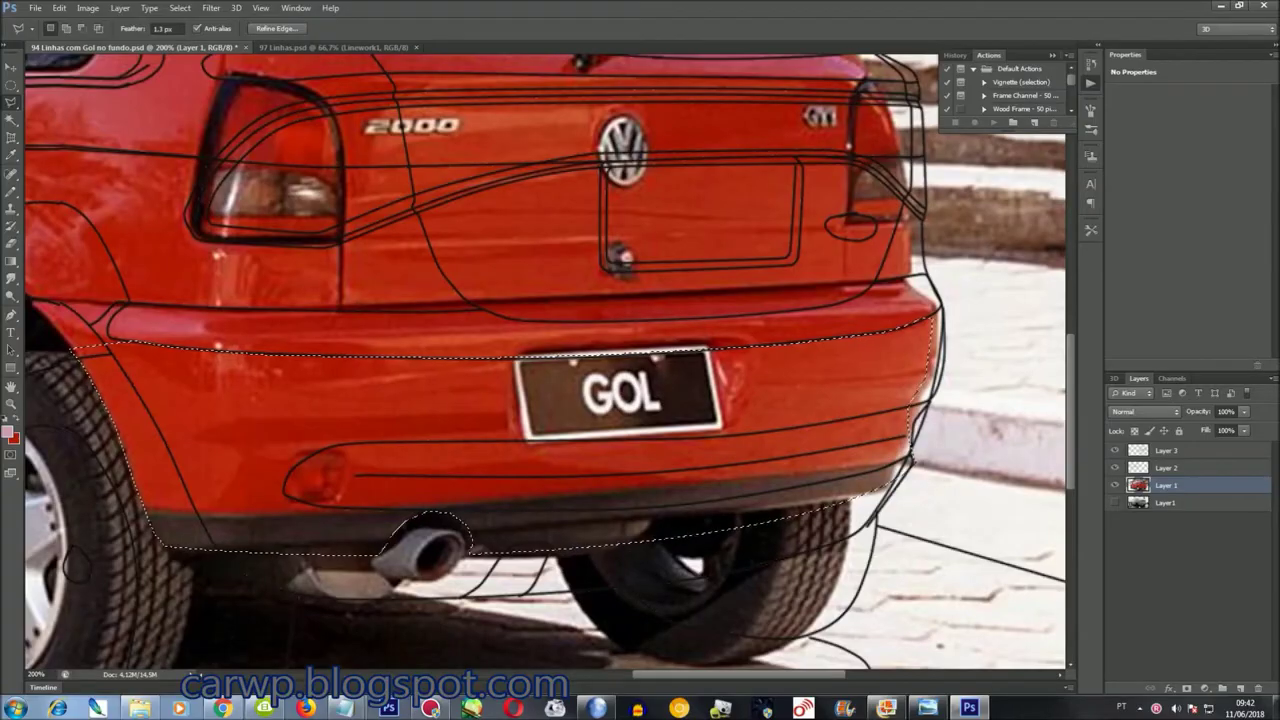
Close the floating History/Actions panel to reveal the 91 TEste Fondo 2.jpg photo of the red Gol
{"action": "left_click", "coordinate": [1052, 56]}
{"action": "key", "text": "Delete"}
{"action": "key", "text": "ctrl+z"}
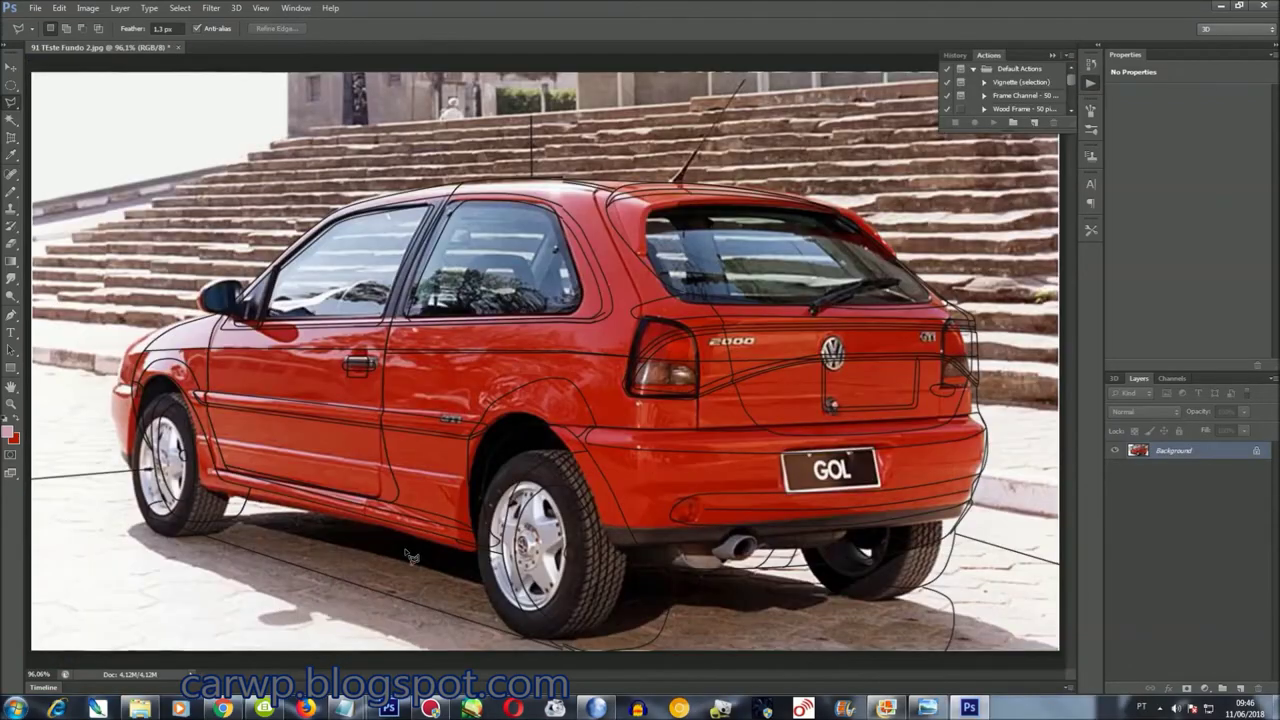
{"action": "left_click", "coordinate": [1089, 79]}
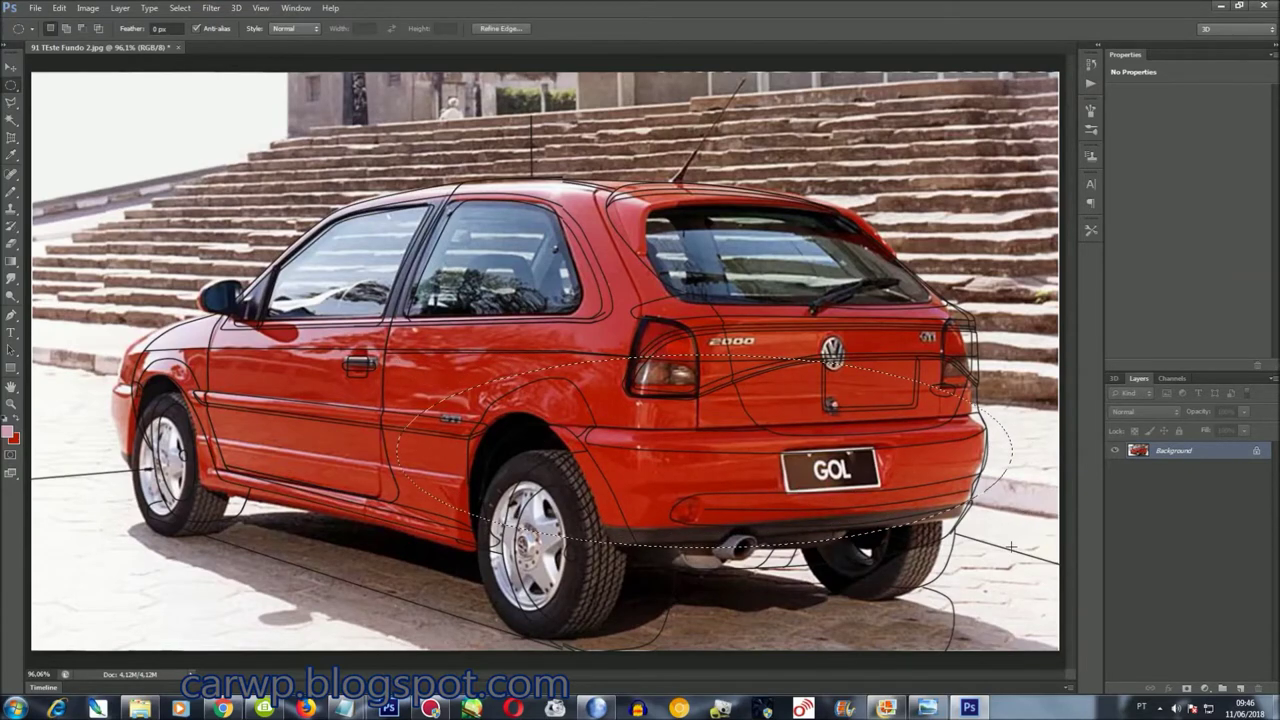
Zoom in on the rear and position the elliptical selection over the bumper
{"action": "key", "text": "ctrl+1"}
{"action": "key", "text": "ctrl+plus"}
{"action": "left_click_drag", "start_coordinate": [1070, 344], "coordinate": [1070, 429]}
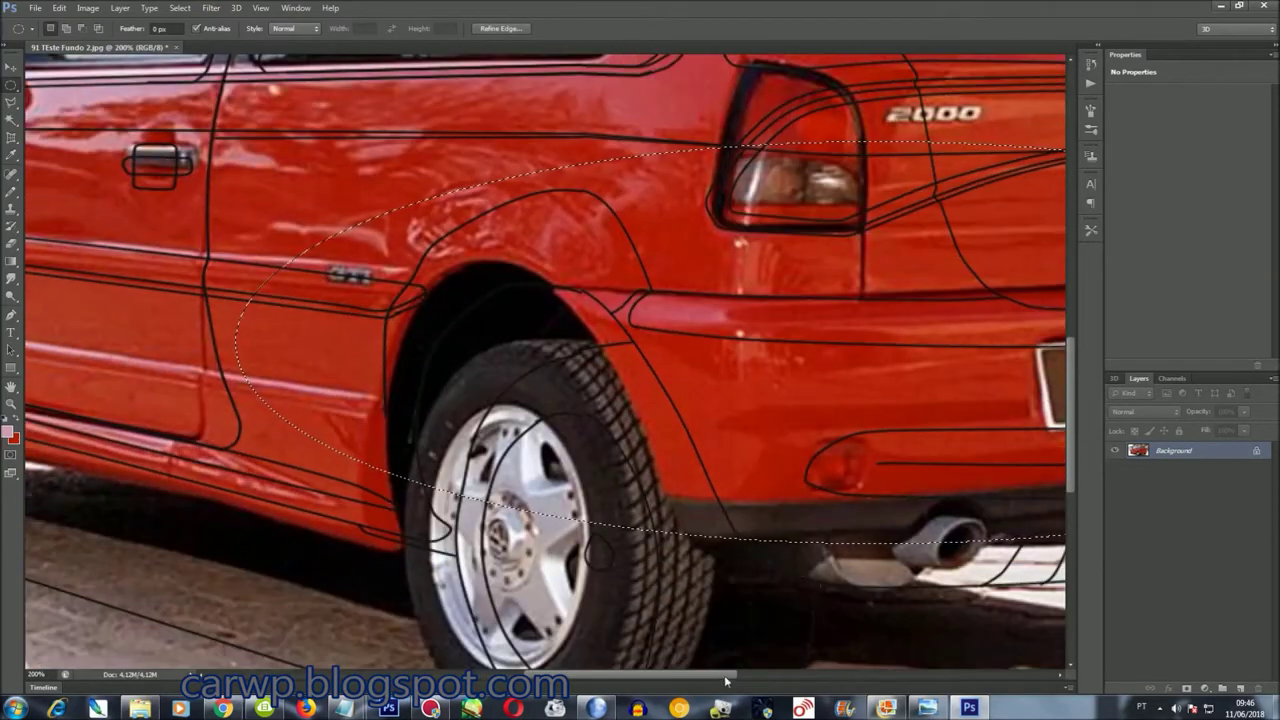
{"action": "left_click_drag", "start_coordinate": [604, 681], "coordinate": [814, 681]}
{"action": "left_click_drag", "start_coordinate": [980, 489], "coordinate": [528, 578]}
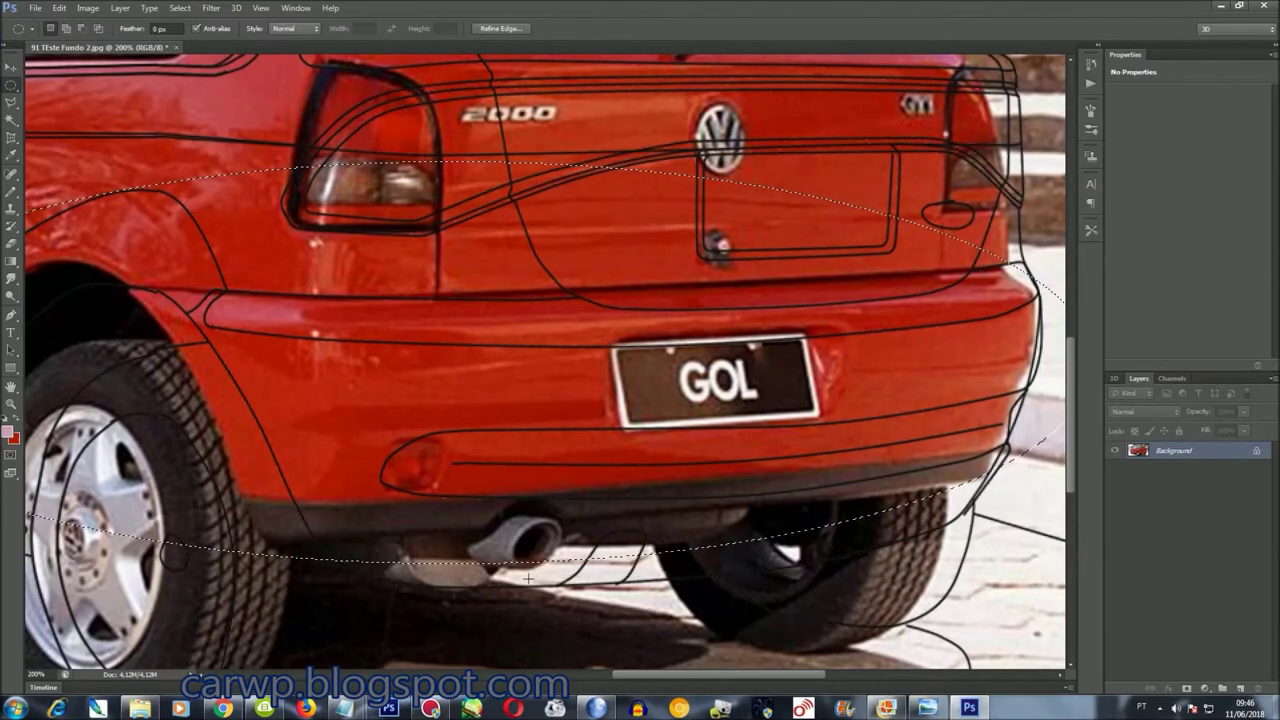
{"action": "left_click_drag", "start_coordinate": [644, 684], "coordinate": [585, 684]}
Warp the elliptical selection to follow the rear bumper's shape and commit it
{"action": "right_click", "coordinate": [577, 344]}
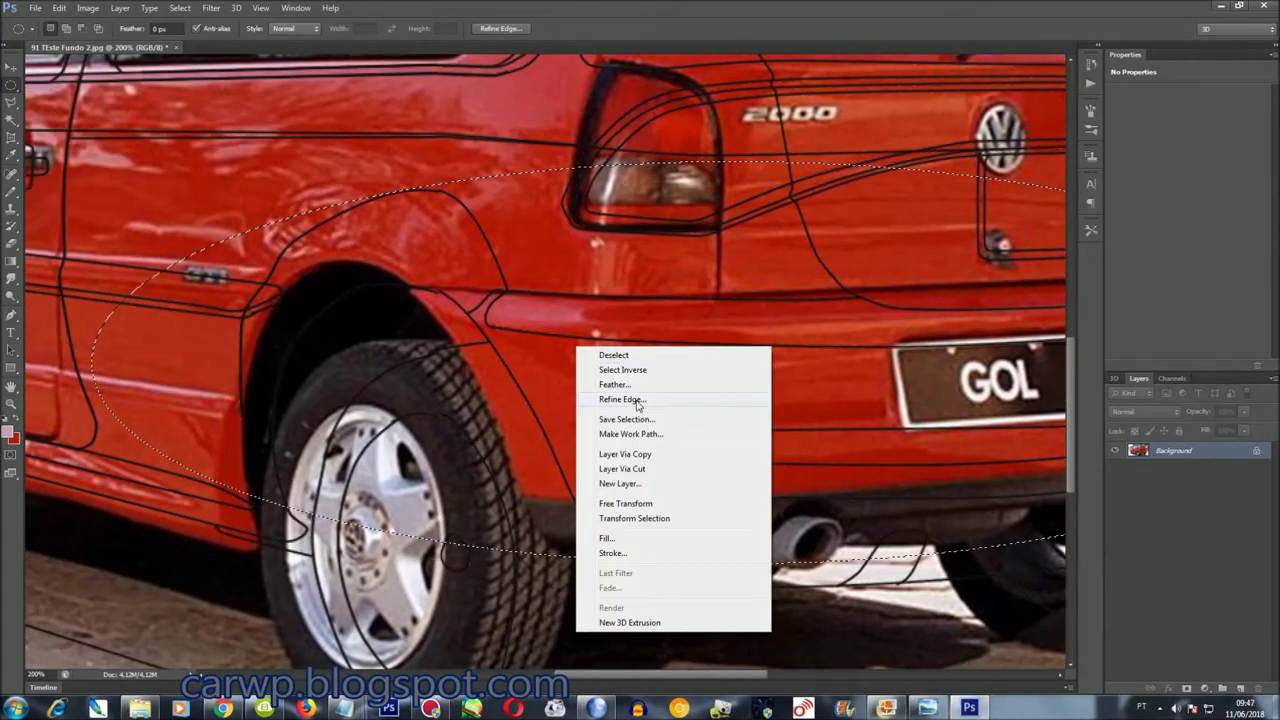
{"action": "left_click", "coordinate": [651, 517]}
{"action": "right_click", "coordinate": [627, 374]}
{"action": "left_click", "coordinate": [658, 475]}
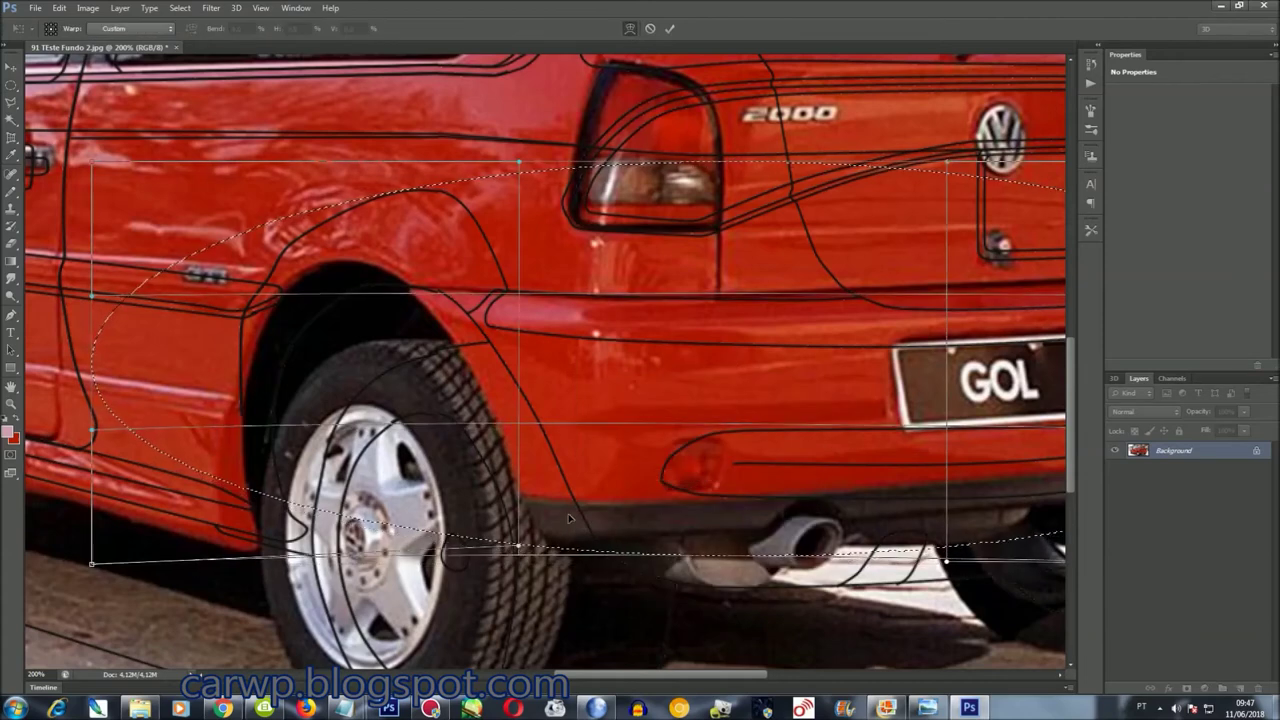
{"action": "key", "text": "Return"}
{"action": "left_click_drag", "start_coordinate": [685, 677], "coordinate": [749, 683]}
{"action": "key", "text": "l"}
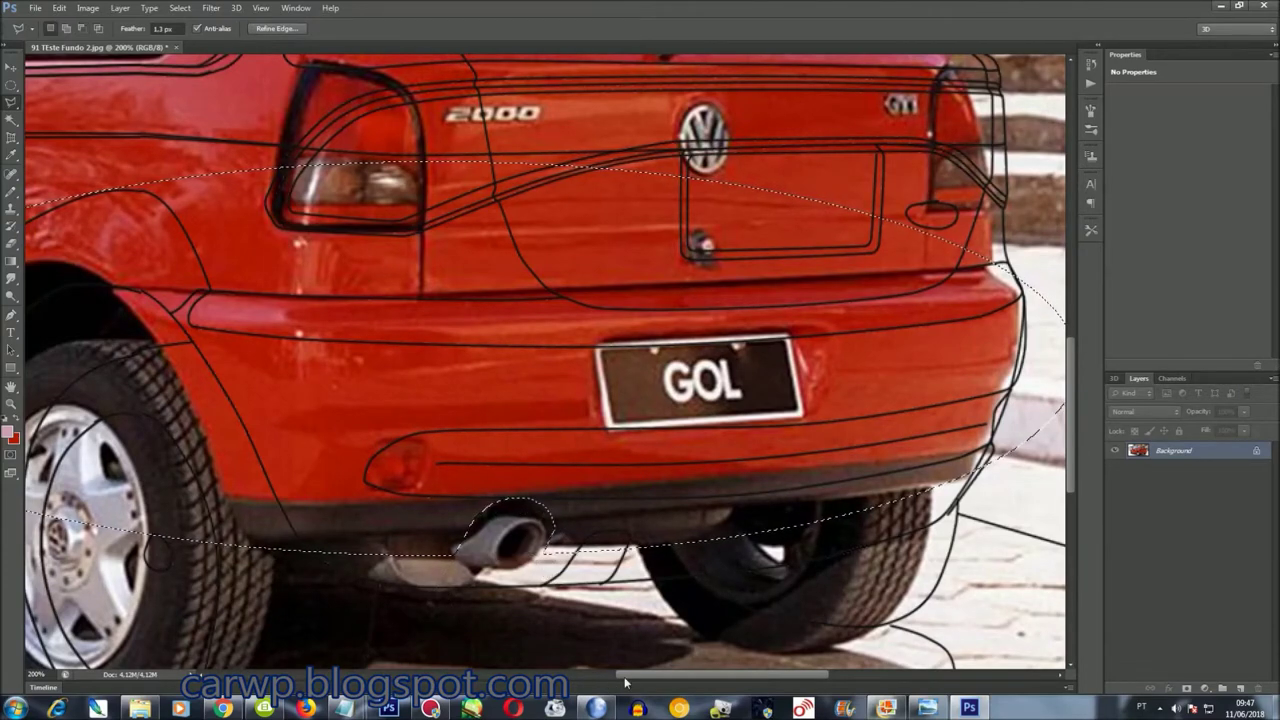
Trace the rear bumper around the exhaust pipe and close the outline into a selection
{"action": "scroll", "coordinate": [593, 548], "scroll_direction": "left", "scroll_amount": 5}
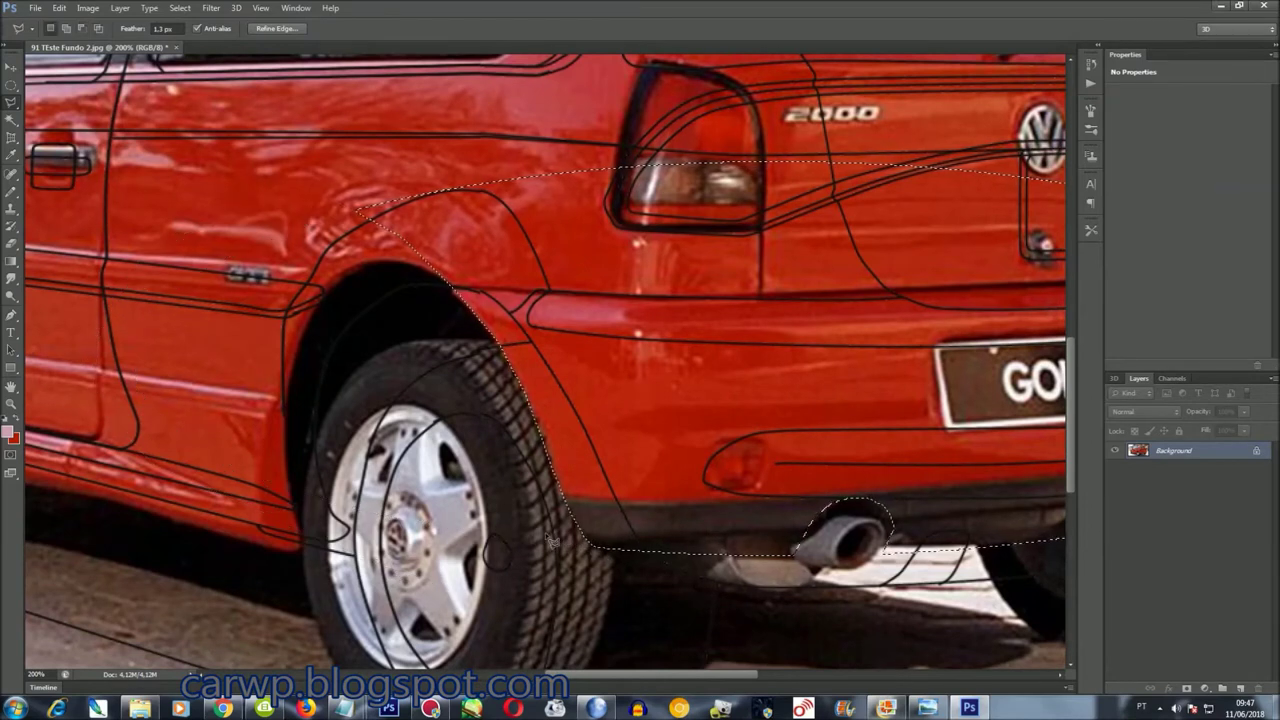
{"action": "scroll", "coordinate": [722, 688], "scroll_direction": "right", "scroll_amount": 6}
{"action": "scroll", "coordinate": [722, 688], "scroll_direction": "right", "scroll_amount": 1}
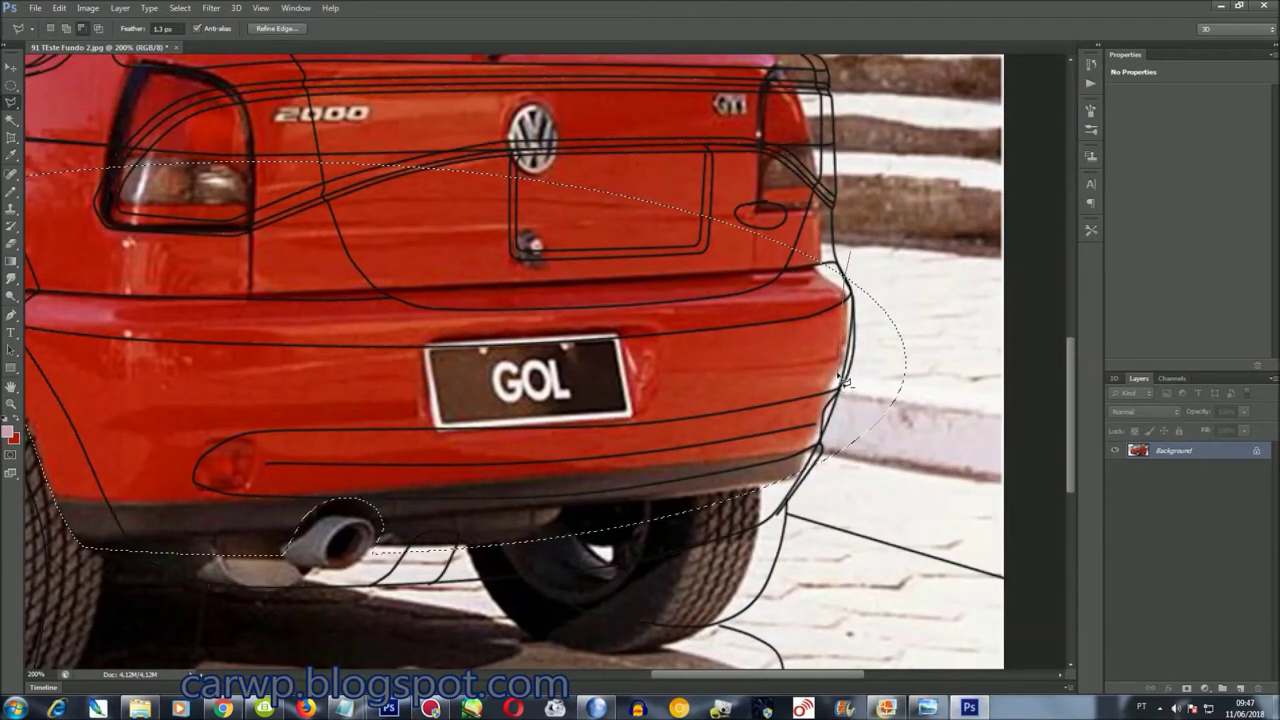
{"action": "left_click", "coordinate": [821, 446]}
{"action": "left_click", "coordinate": [848, 296]}
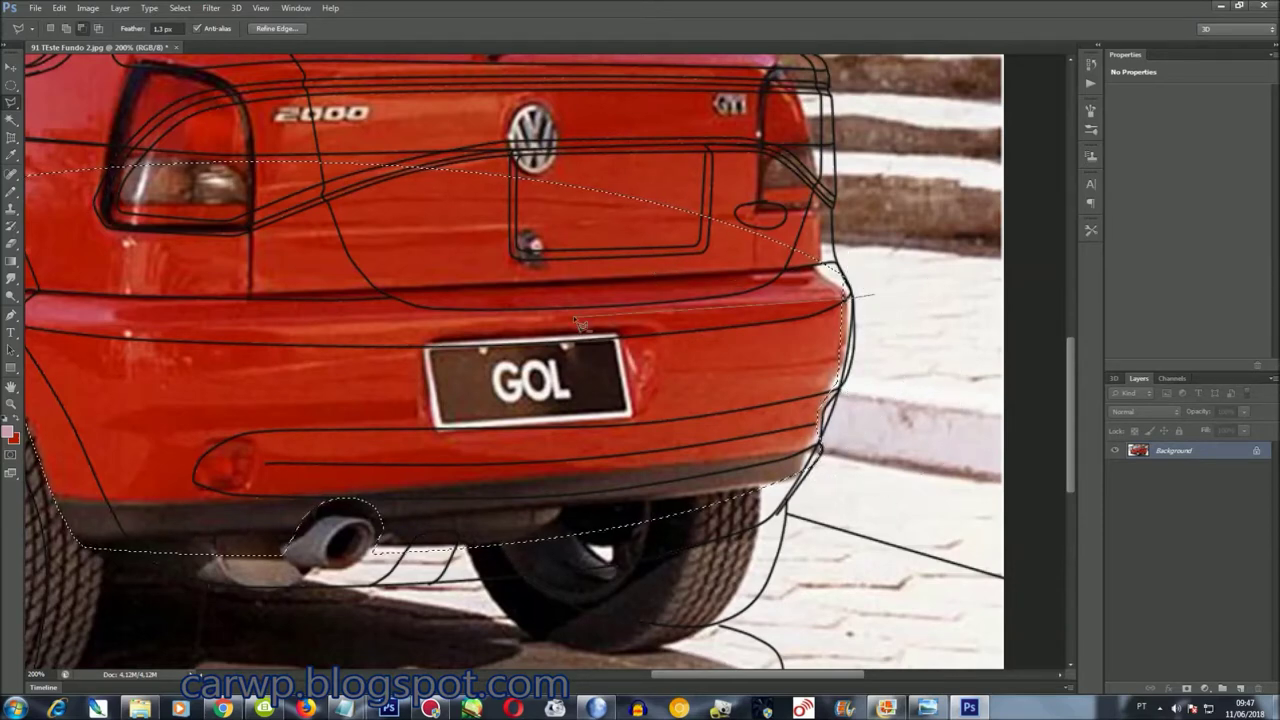
{"action": "scroll", "coordinate": [175, 213], "scroll_direction": "left", "scroll_amount": 5}
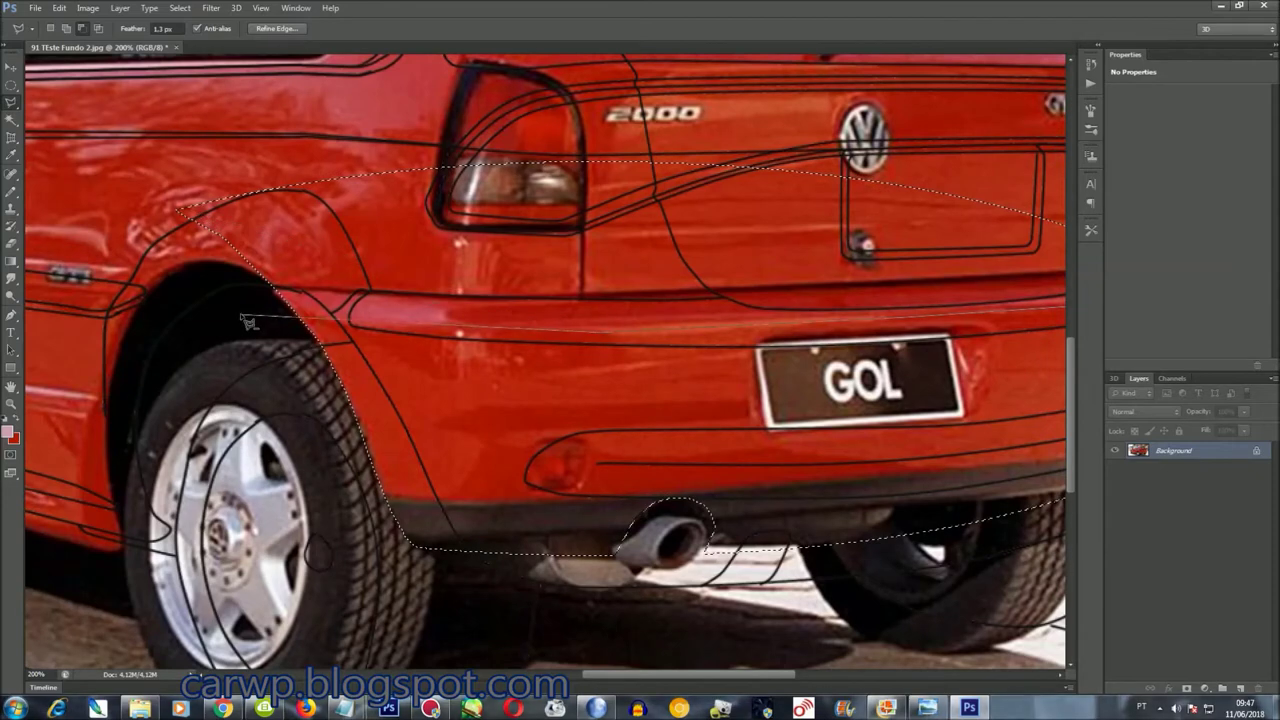
{"action": "scroll", "coordinate": [943, 213], "scroll_direction": "right", "scroll_amount": 1}
{"action": "scroll", "coordinate": [943, 213], "scroll_direction": "right", "scroll_amount": 4}
{"action": "key", "text": "Return"}
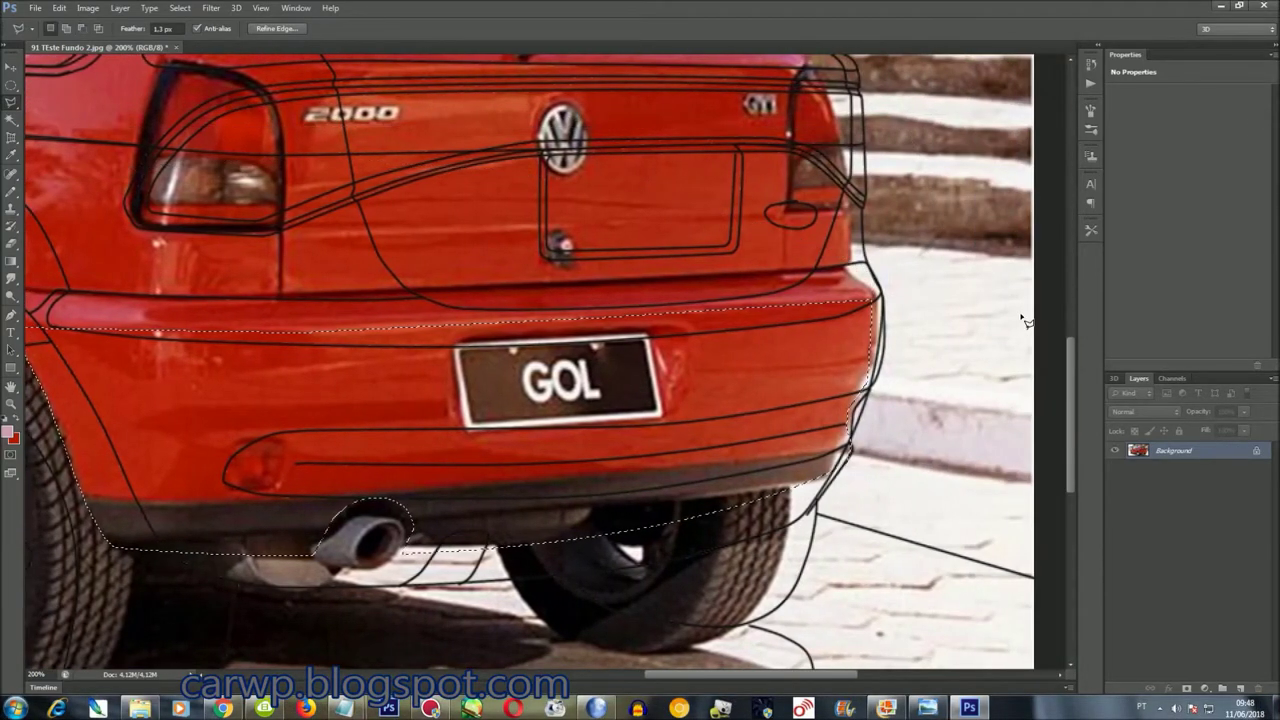
Save the bumper selection as channel 'ParaChoque1' and deselect
{"action": "right_click", "coordinate": [607, 372]}
{"action": "left_click", "coordinate": [650, 438]}
{"action": "type", "text": "ParaChoque1"}
{"action": "key", "text": "Return"}
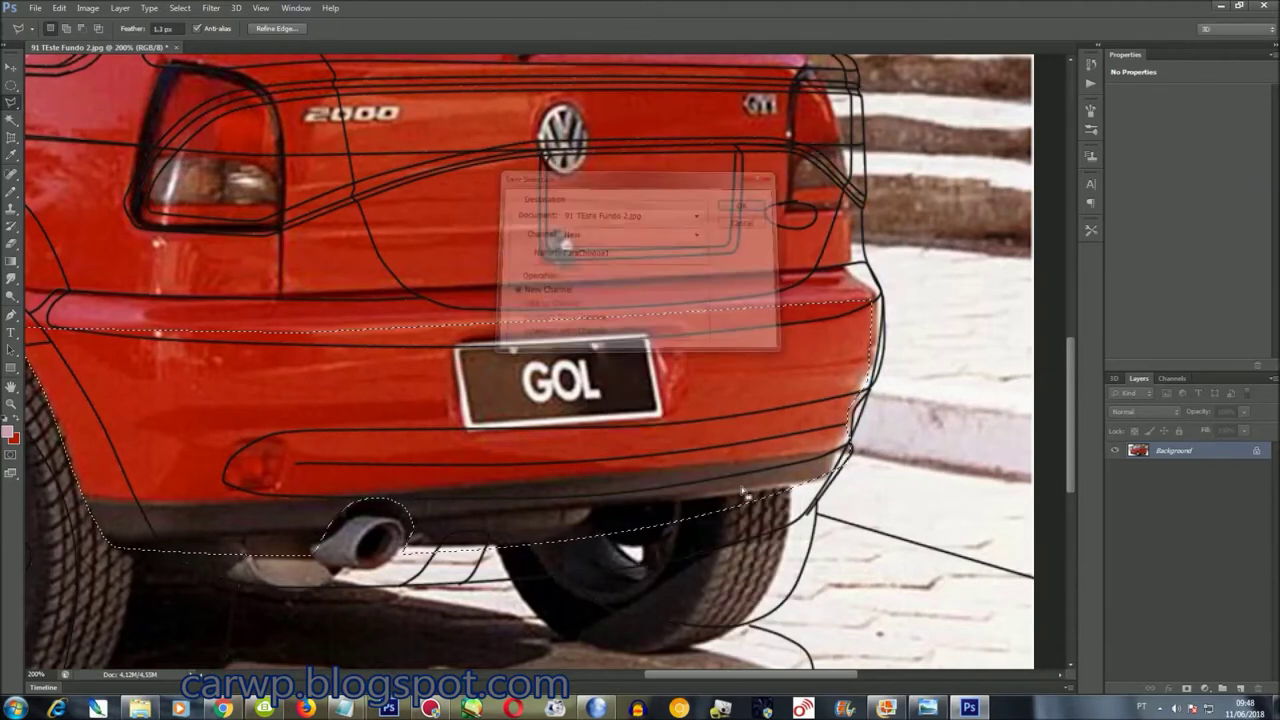
{"action": "key", "text": "ctrl+d"}
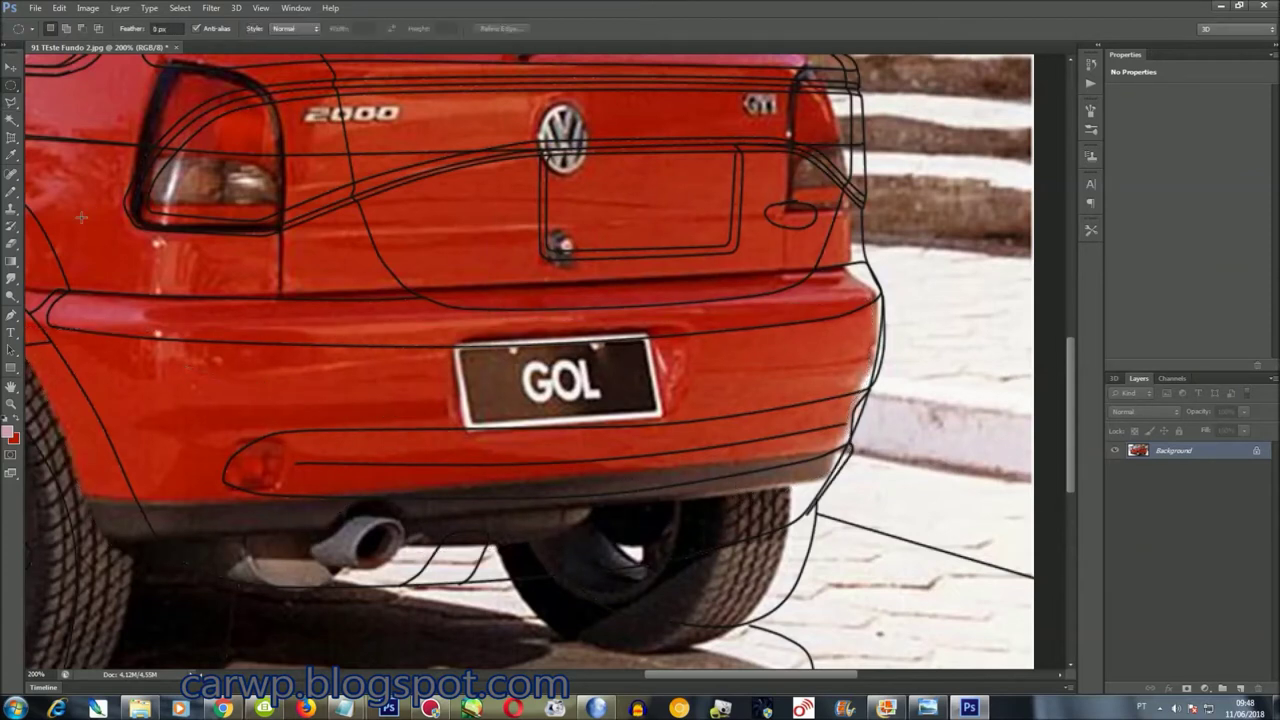
Draw a wide ellipse on the lower bumper, tilt it about 4° and flatten it to about 63% height
{"action": "left_click_drag", "start_coordinate": [376, 463], "coordinate": [870, 495]}
{"action": "right_click", "coordinate": [698, 397]}
{"action": "left_click", "coordinate": [776, 576]}
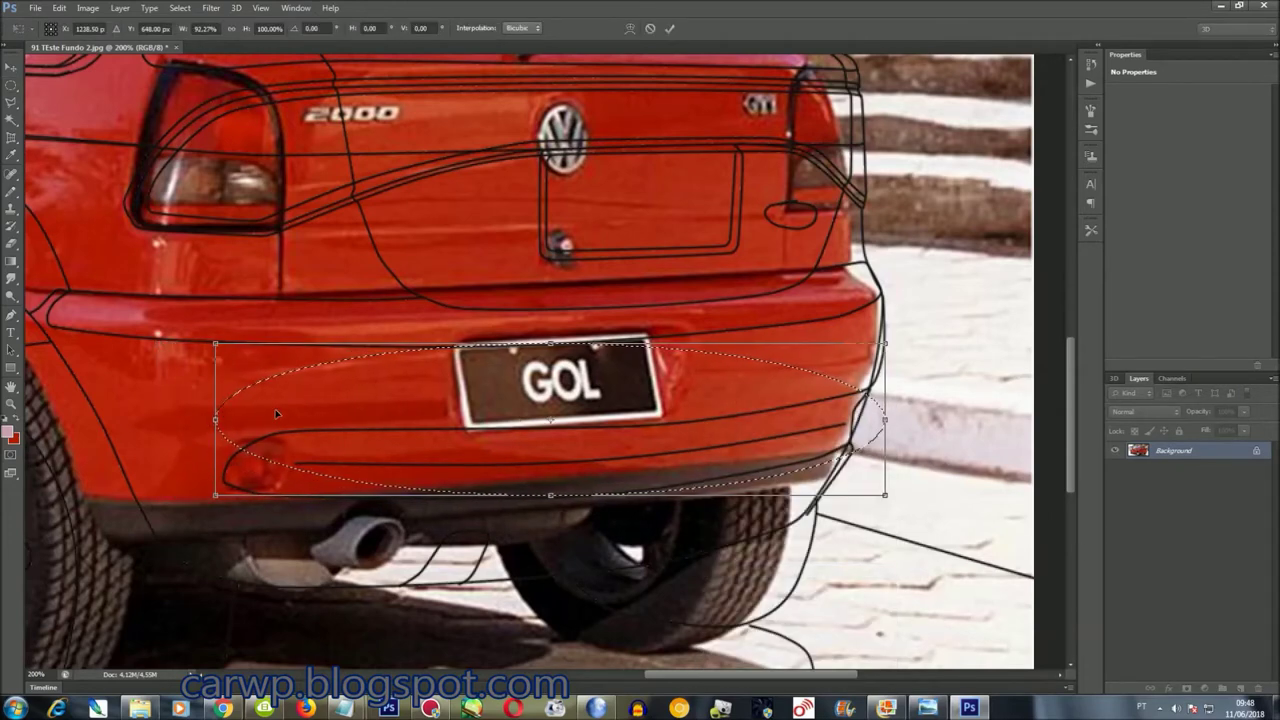
{"action": "mouse_move", "coordinate": [304, 439]}
{"action": "left_mouse_down"}
{"action": "mouse_move", "coordinate": [309, 485]}
{"action": "mouse_move", "coordinate": [307, 473]}
{"action": "left_mouse_up"}
{"action": "left_click_drag", "start_coordinate": [900, 505], "coordinate": [789, 463]}
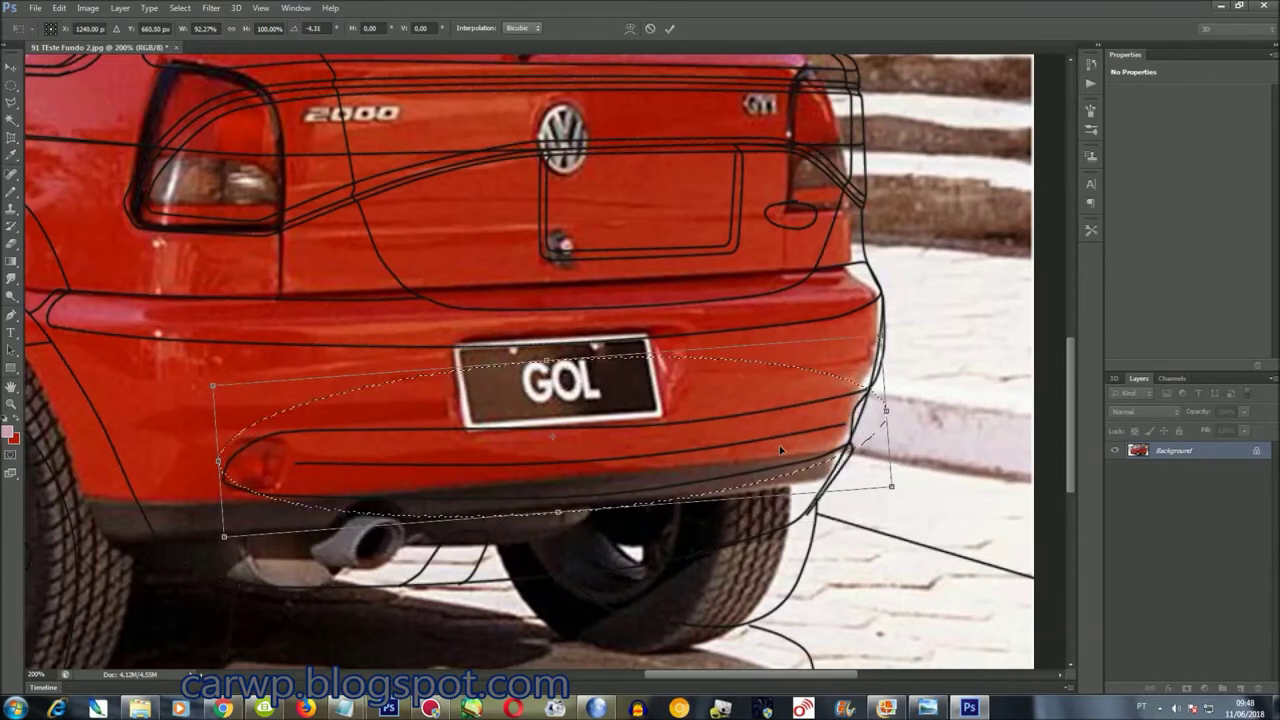
{"action": "left_click_drag", "start_coordinate": [610, 476], "coordinate": [606, 463]}
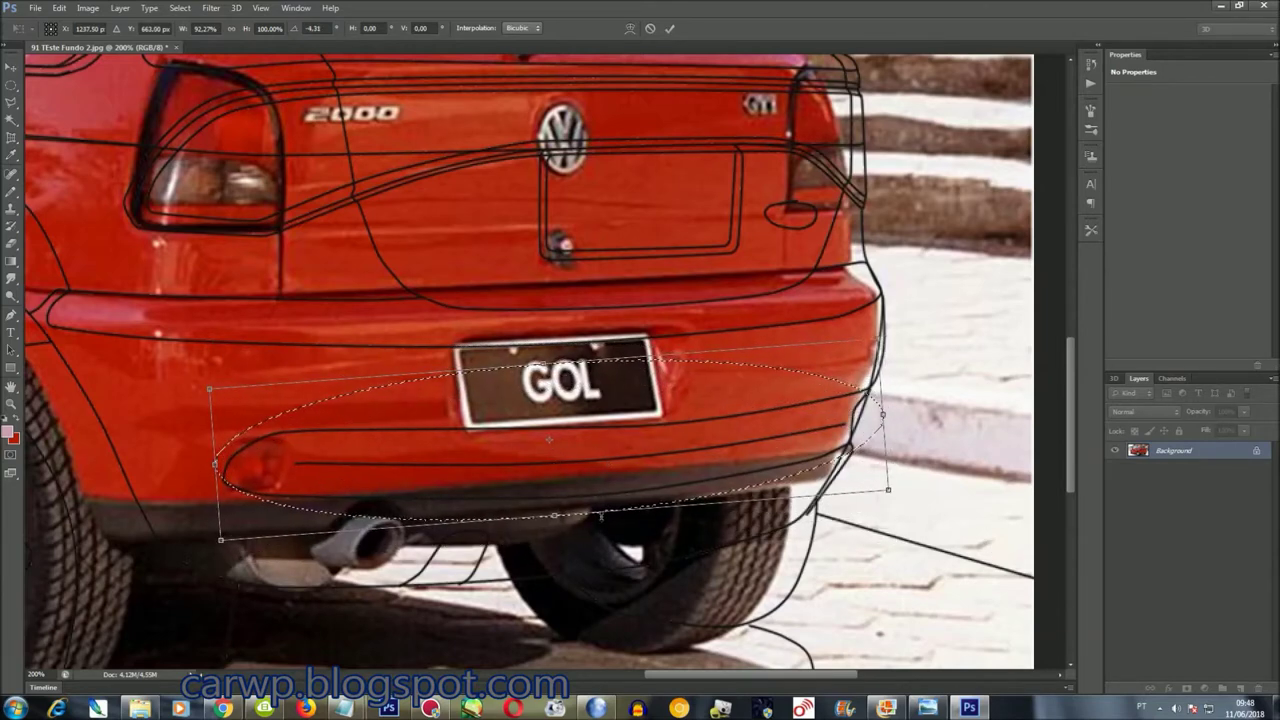
{"action": "left_click_drag", "start_coordinate": [637, 509], "coordinate": [637, 497]}
{"action": "left_click_drag", "start_coordinate": [696, 352], "coordinate": [696, 393]}
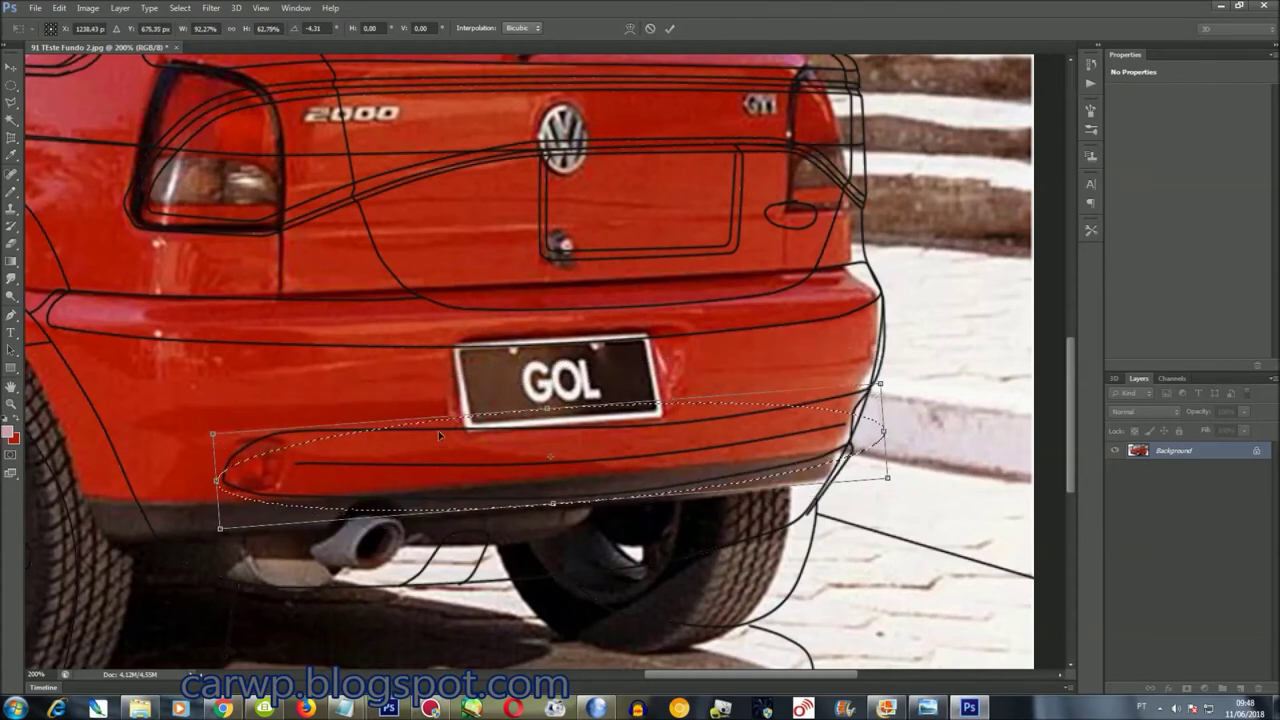
Warp the ellipse to bend along the bumper groove and commit it
{"action": "right_click", "coordinate": [737, 396]}
{"action": "left_click", "coordinate": [760, 488]}
{"action": "left_click_drag", "start_coordinate": [624, 393], "coordinate": [811, 401]}
{"action": "key", "text": "Return"}
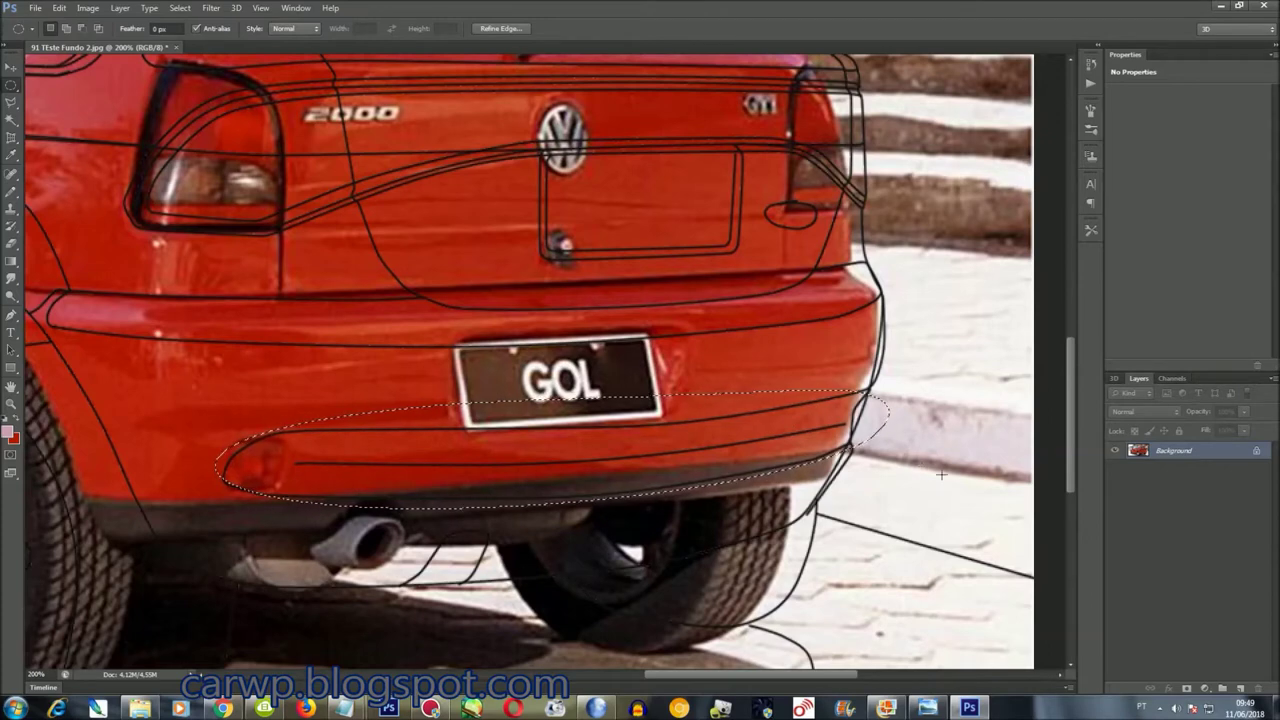
{"action": "left_click_drag", "start_coordinate": [904, 433], "coordinate": [865, 354]}
Save the groove selection as a new channel
{"action": "right_click", "coordinate": [625, 437]}
{"action": "left_click", "coordinate": [700, 213]}
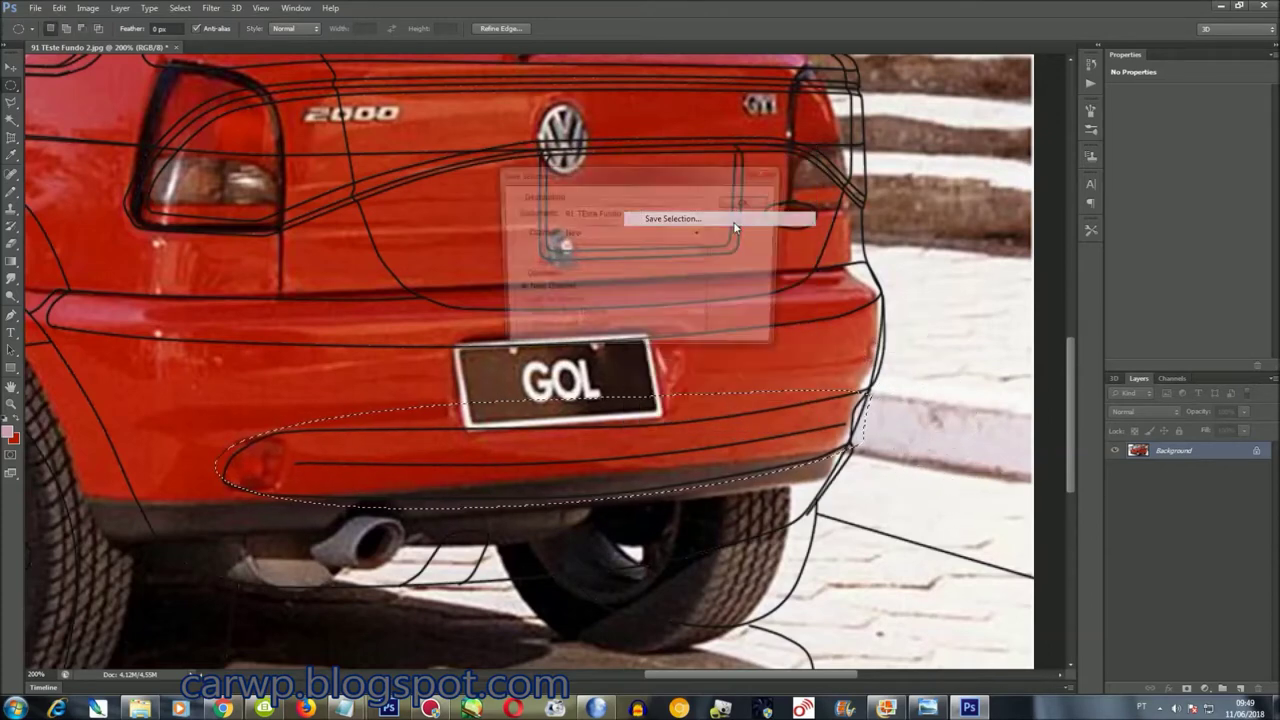
{"action": "type", "text": "ParaChoque"}
{"action": "key", "text": "Return"}
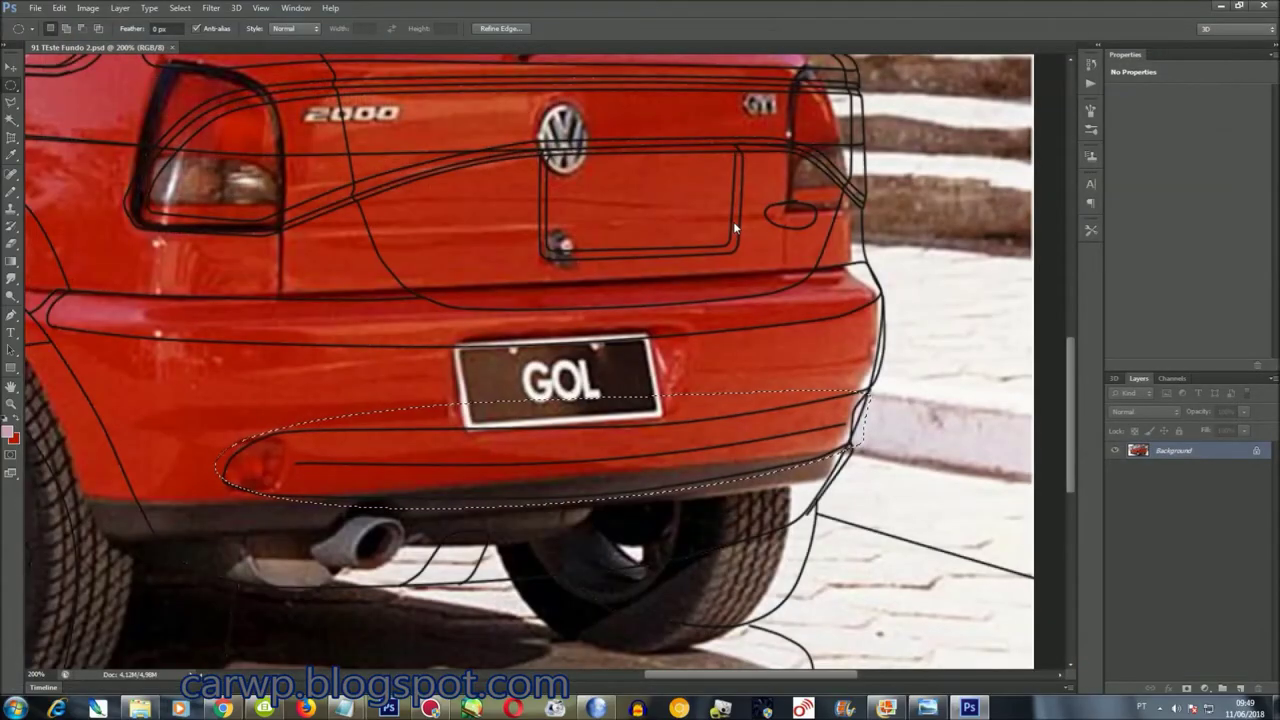
{"action": "left_click", "coordinate": [180, 8]}
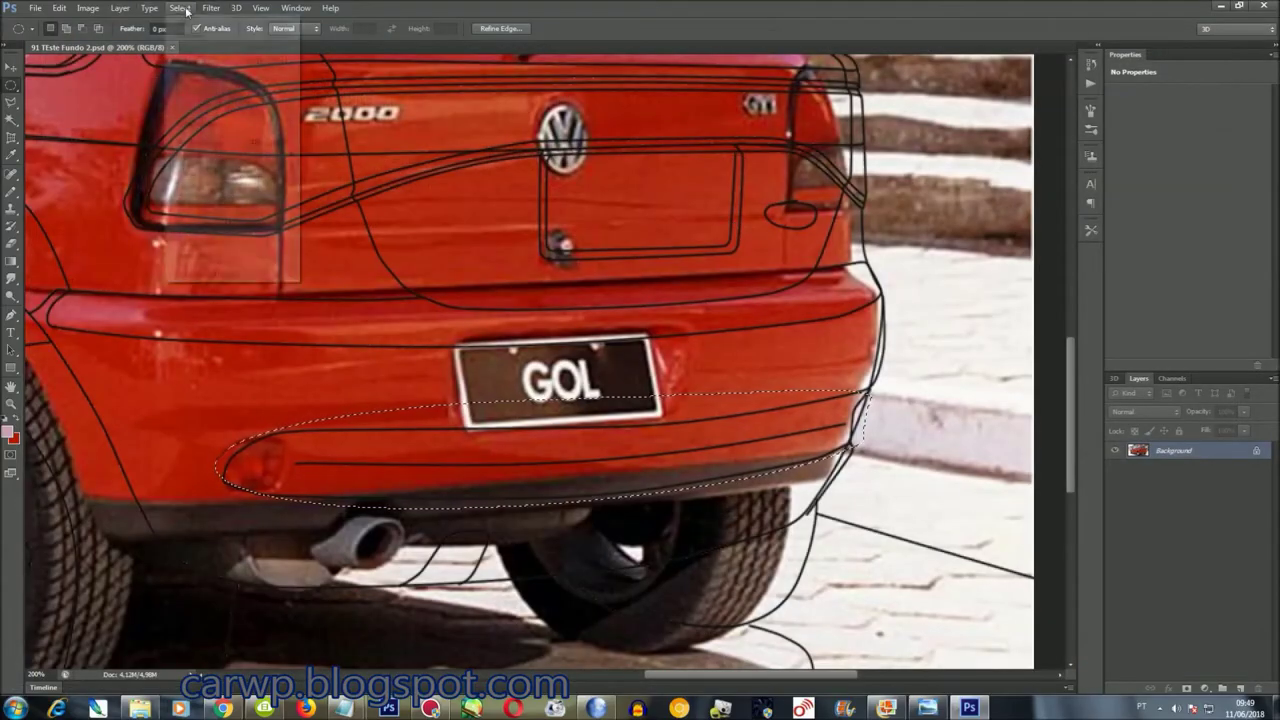
Load the saved bumper selection and fill it with red
{"action": "left_click", "coordinate": [215, 240]}
{"action": "left_click", "coordinate": [748, 203]}
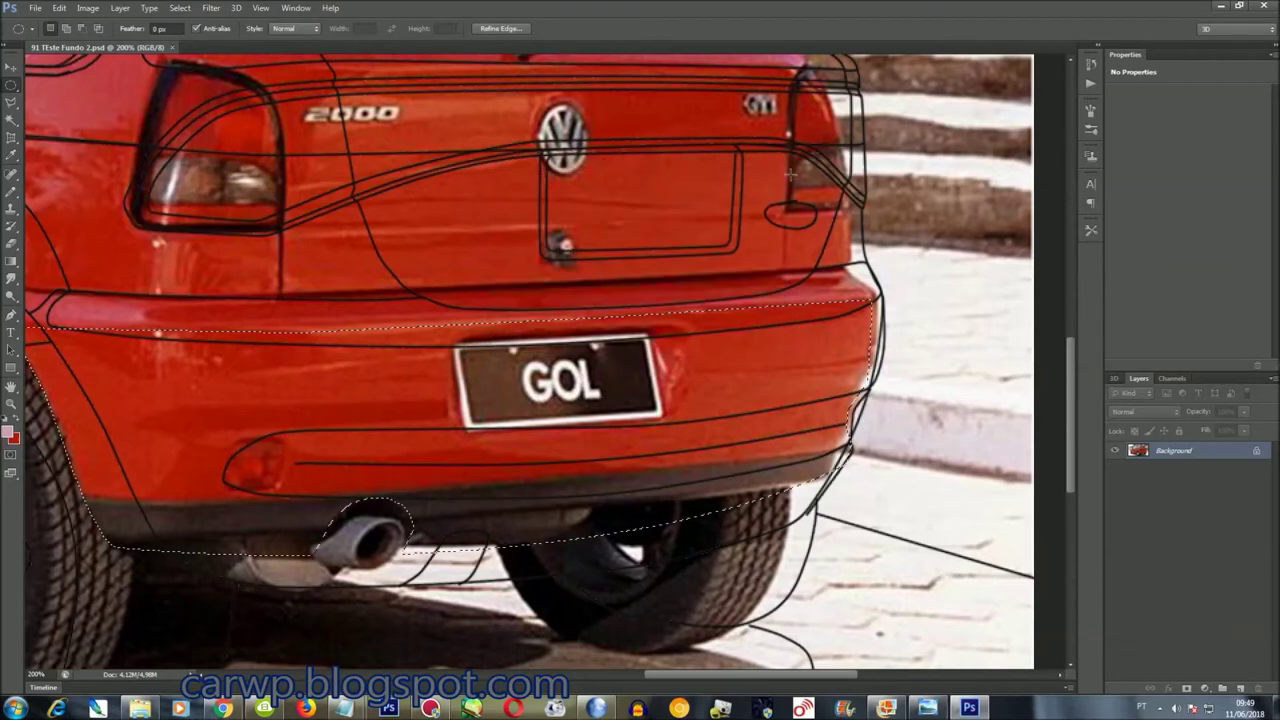
{"action": "key", "text": "shift+F5"}
{"action": "key", "text": "Return"}
{"action": "key", "text": "ctrl+0"}
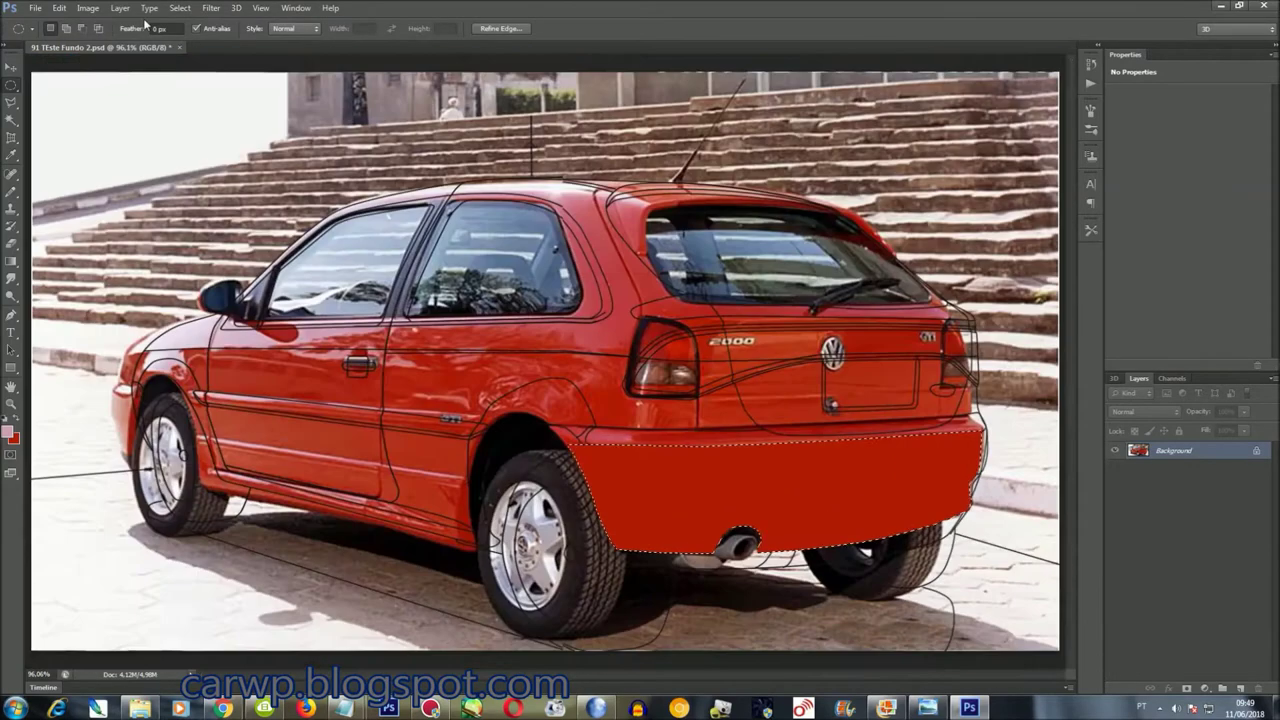
Try a gradient fill layer with Reflected and reversed options, then cancel it
{"action": "left_click", "coordinate": [120, 8]}
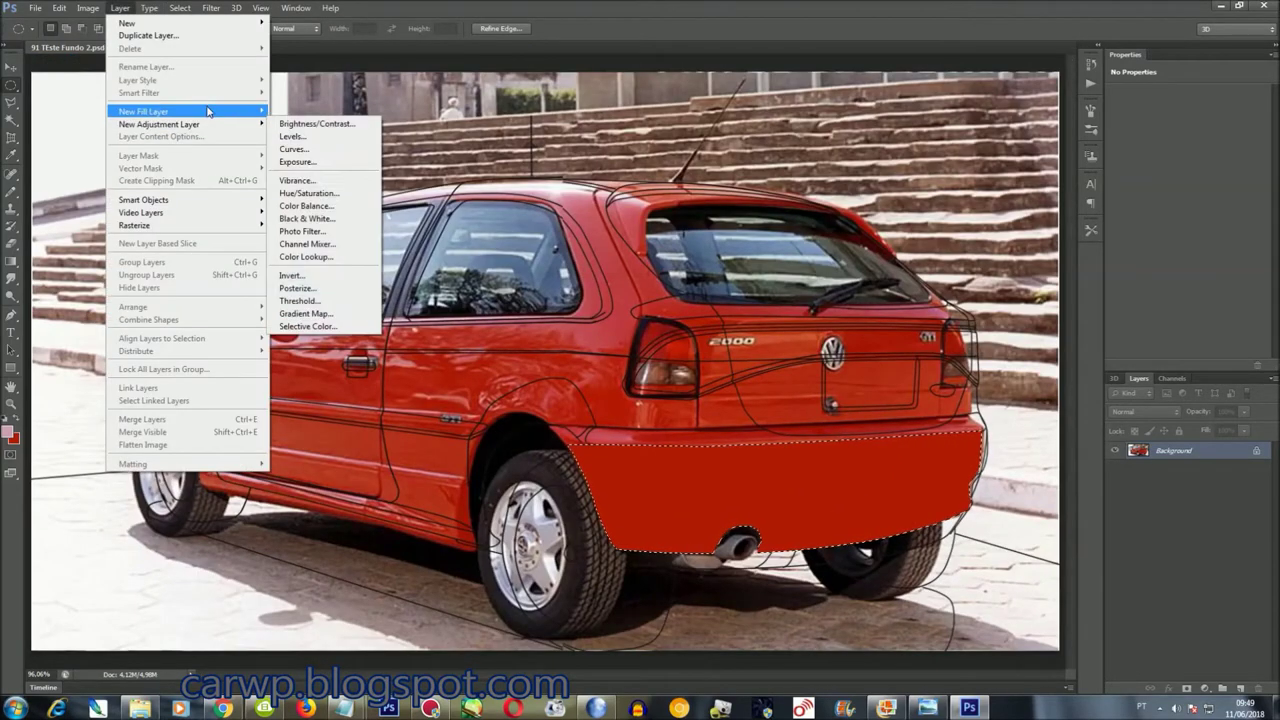
{"action": "left_click", "coordinate": [328, 126]}
{"action": "key", "text": "Return"}
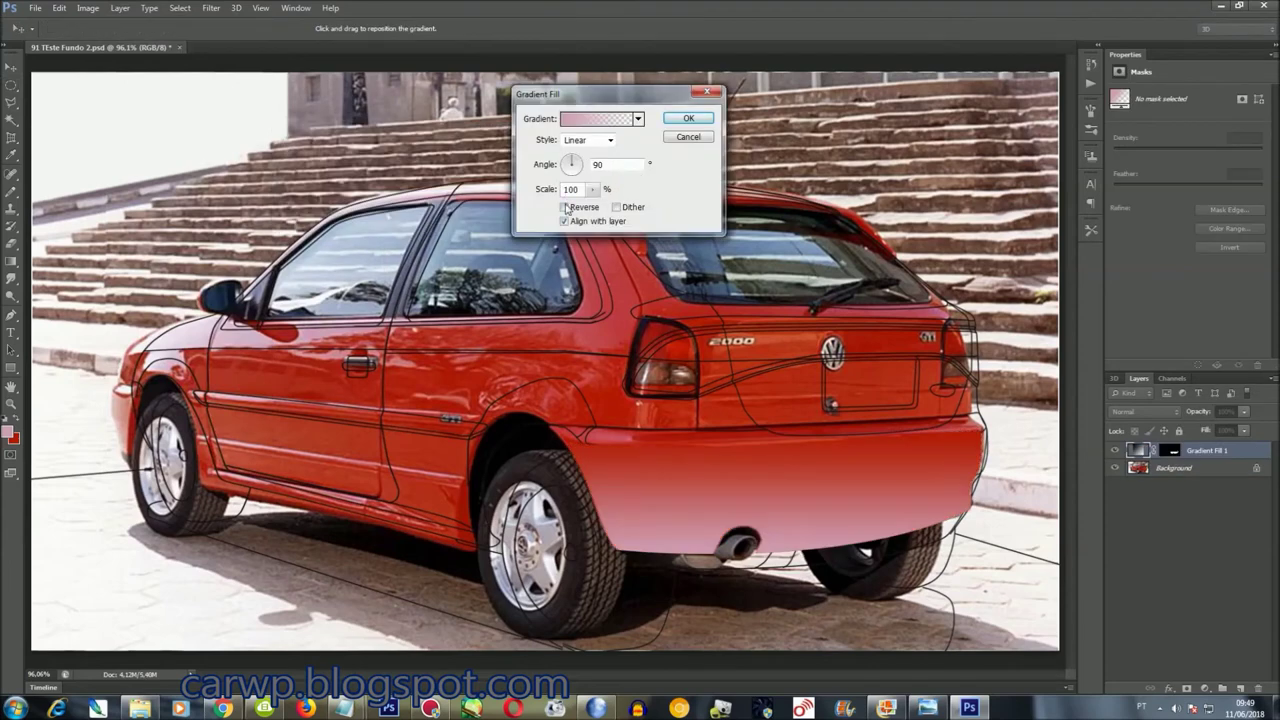
{"action": "left_click", "coordinate": [565, 207]}
{"action": "left_click", "coordinate": [588, 140]}
{"action": "left_click", "coordinate": [587, 189]}
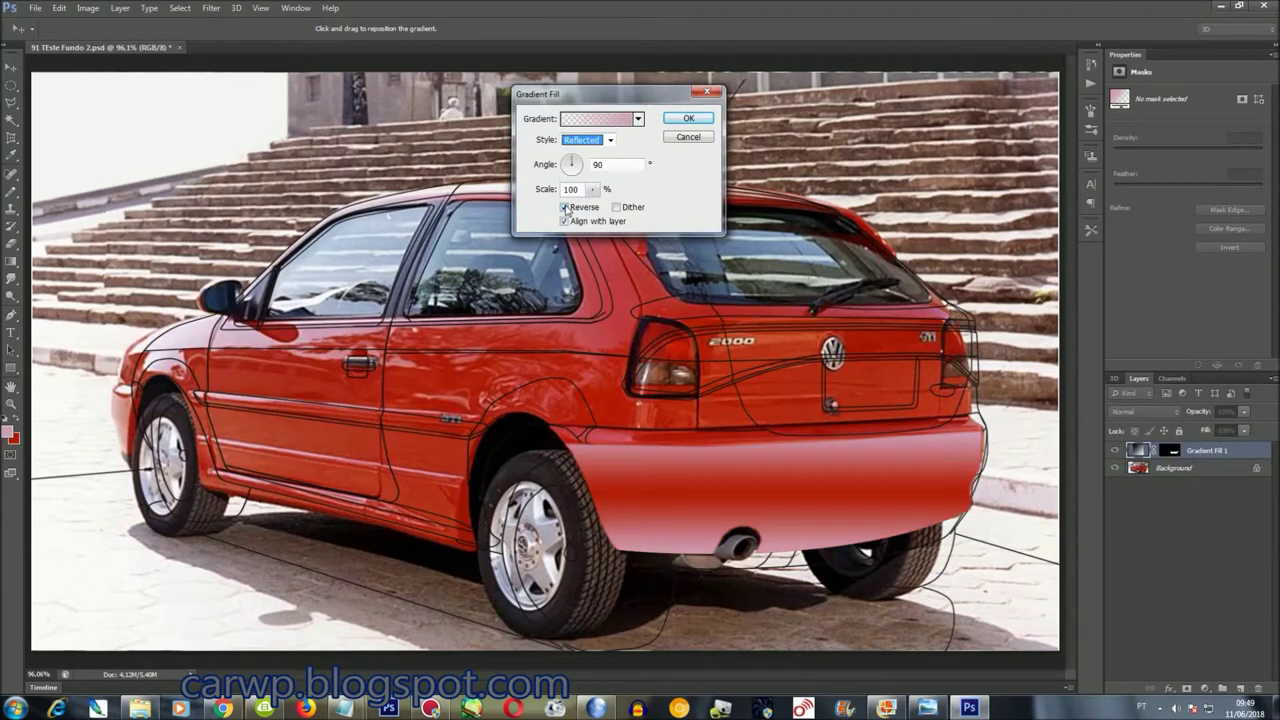
{"action": "left_click", "coordinate": [565, 207]}
{"action": "left_click", "coordinate": [565, 207]}
{"action": "left_click", "coordinate": [591, 141]}
{"action": "left_click", "coordinate": [589, 160]}
{"action": "left_click", "coordinate": [566, 207]}
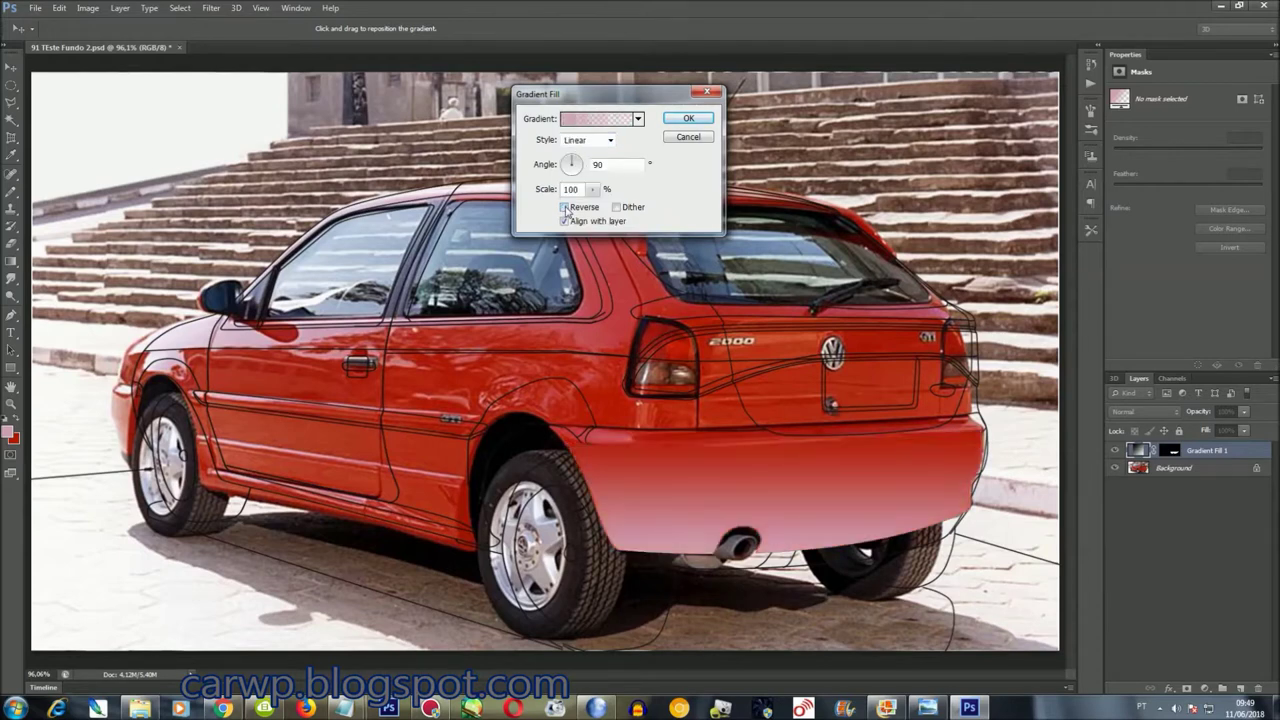
{"action": "left_click", "coordinate": [700, 140]}
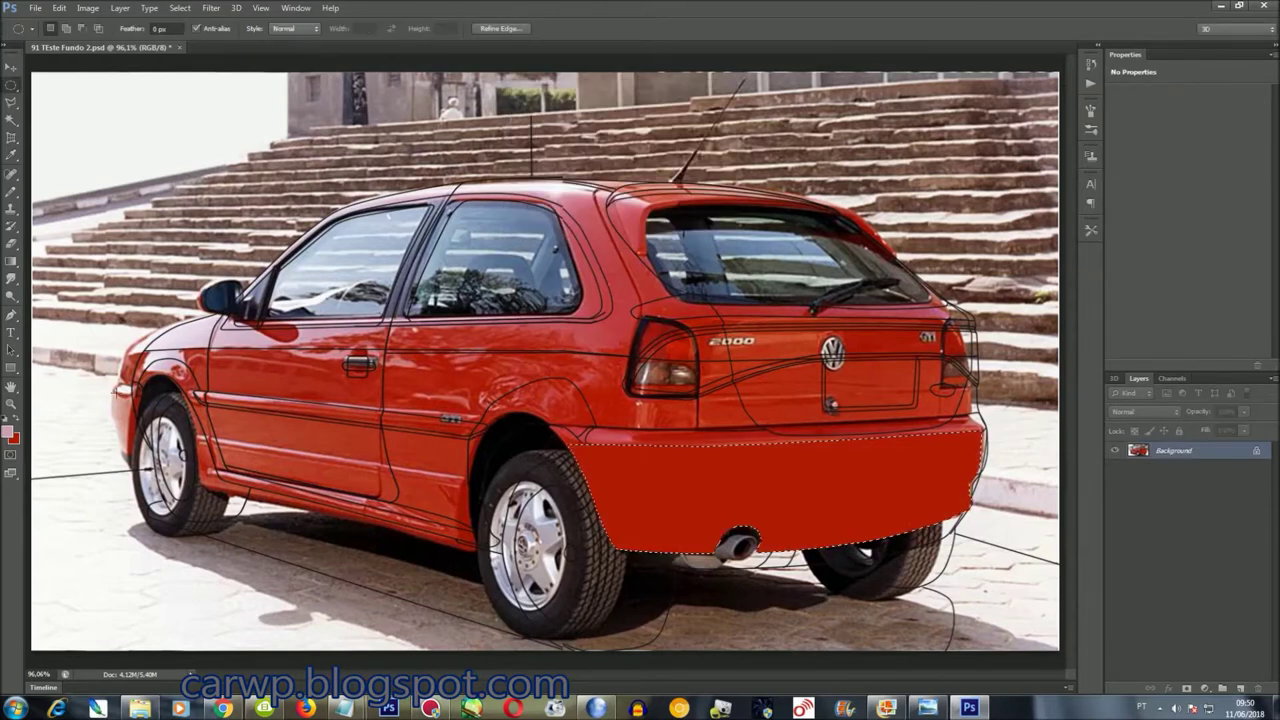
Sample the car's red as foreground and add a reversed linear 90° gradient fill layer
{"action": "left_click", "coordinate": [8, 432]}
{"action": "left_click", "coordinate": [600, 332]}
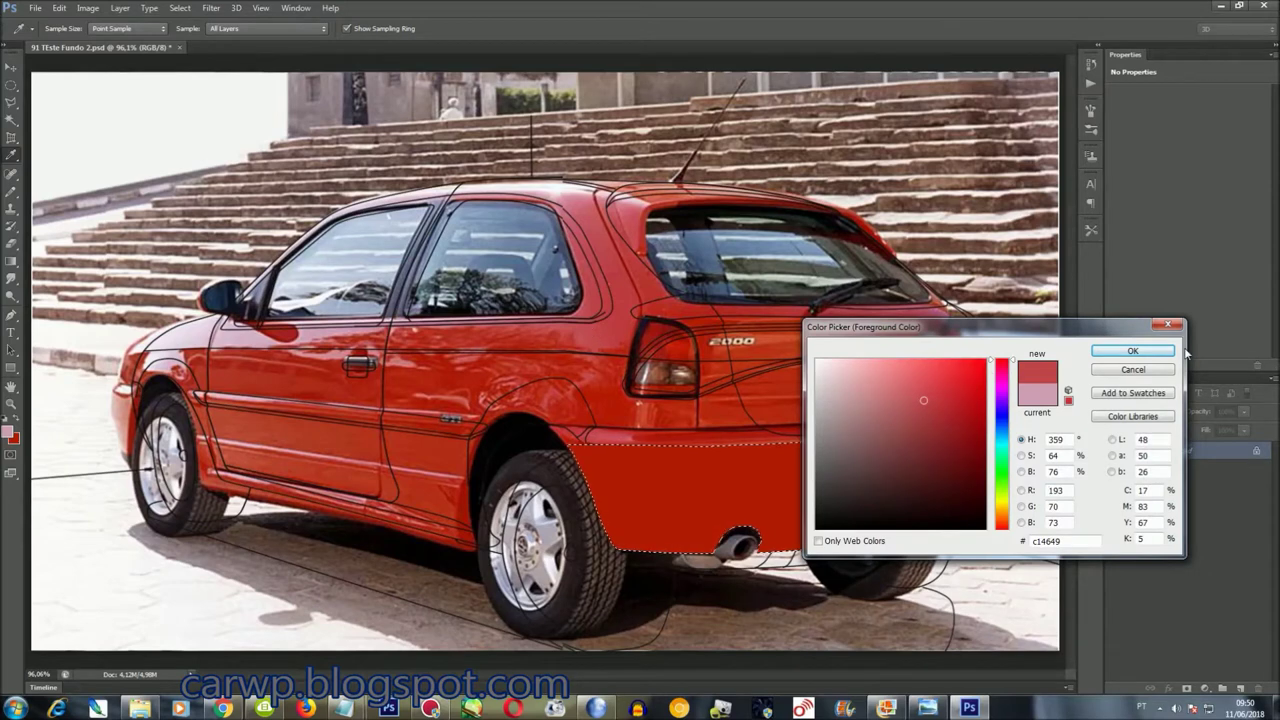
{"action": "left_click", "coordinate": [1132, 350]}
{"action": "left_click", "coordinate": [119, 12]}
{"action": "left_click", "coordinate": [300, 124]}
{"action": "left_click", "coordinate": [531, 157]}
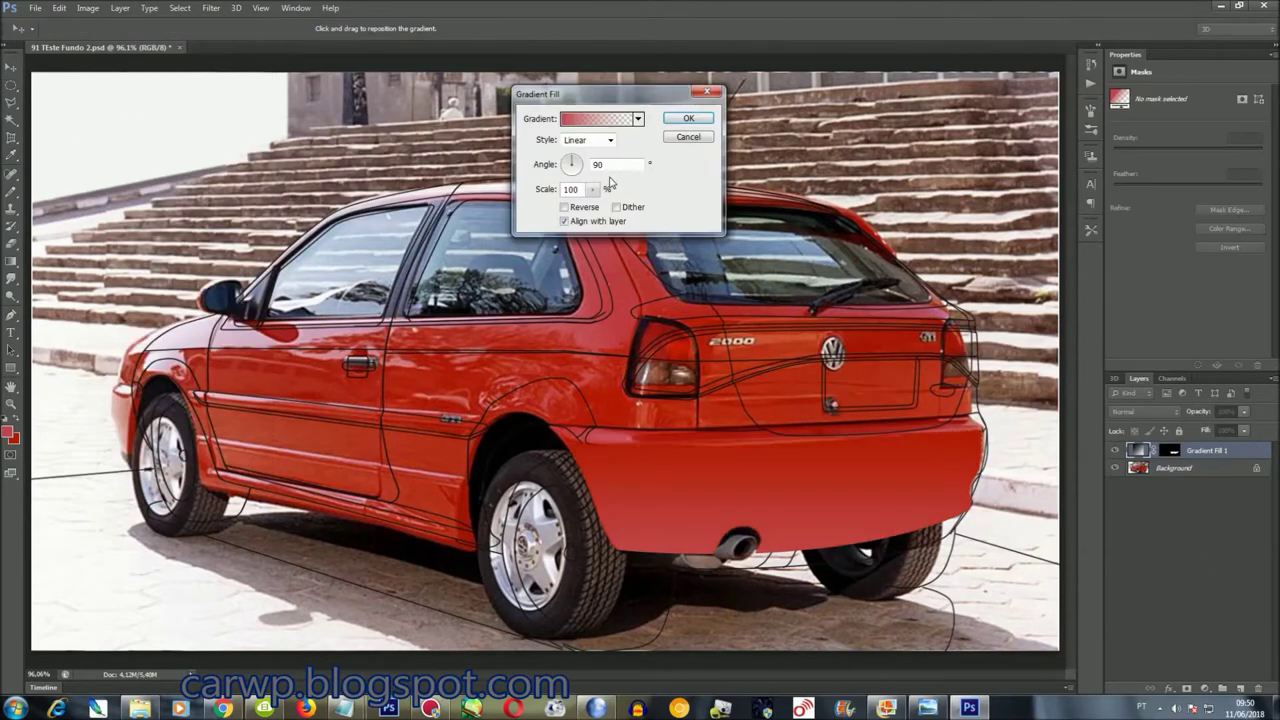
{"action": "left_click", "coordinate": [564, 207]}
{"action": "left_click", "coordinate": [564, 207]}
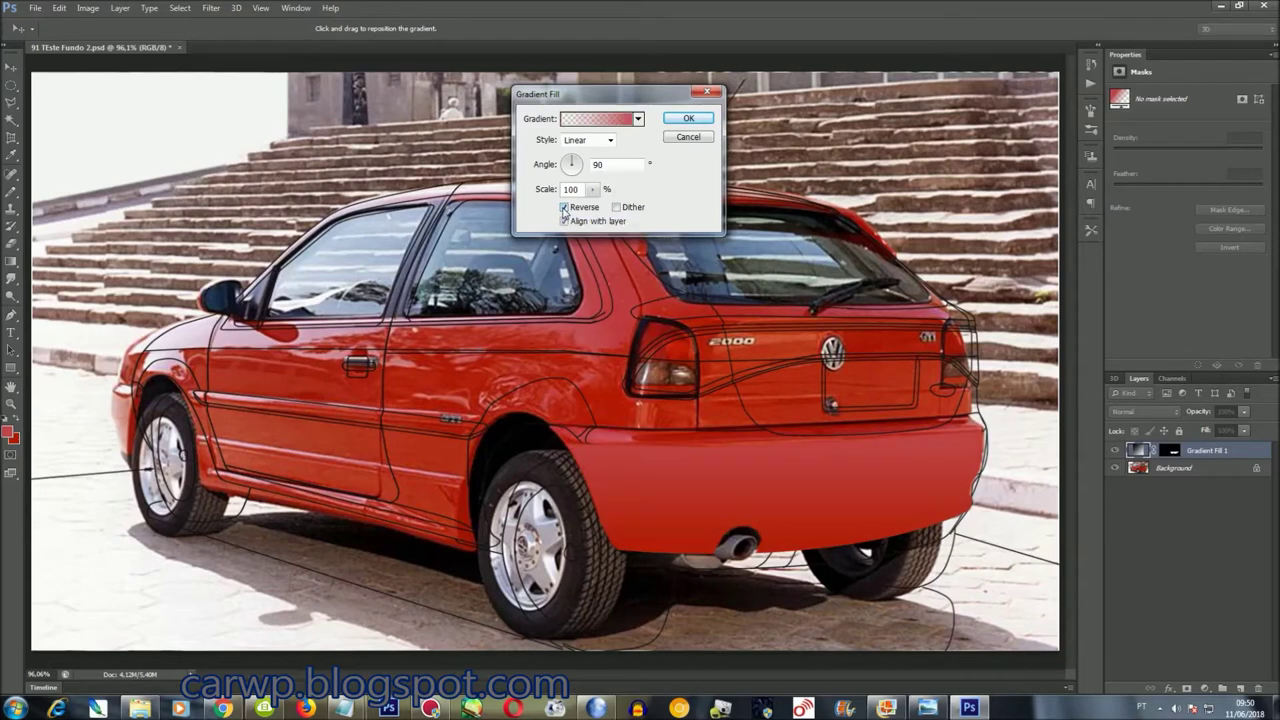
{"action": "left_click", "coordinate": [688, 118]}
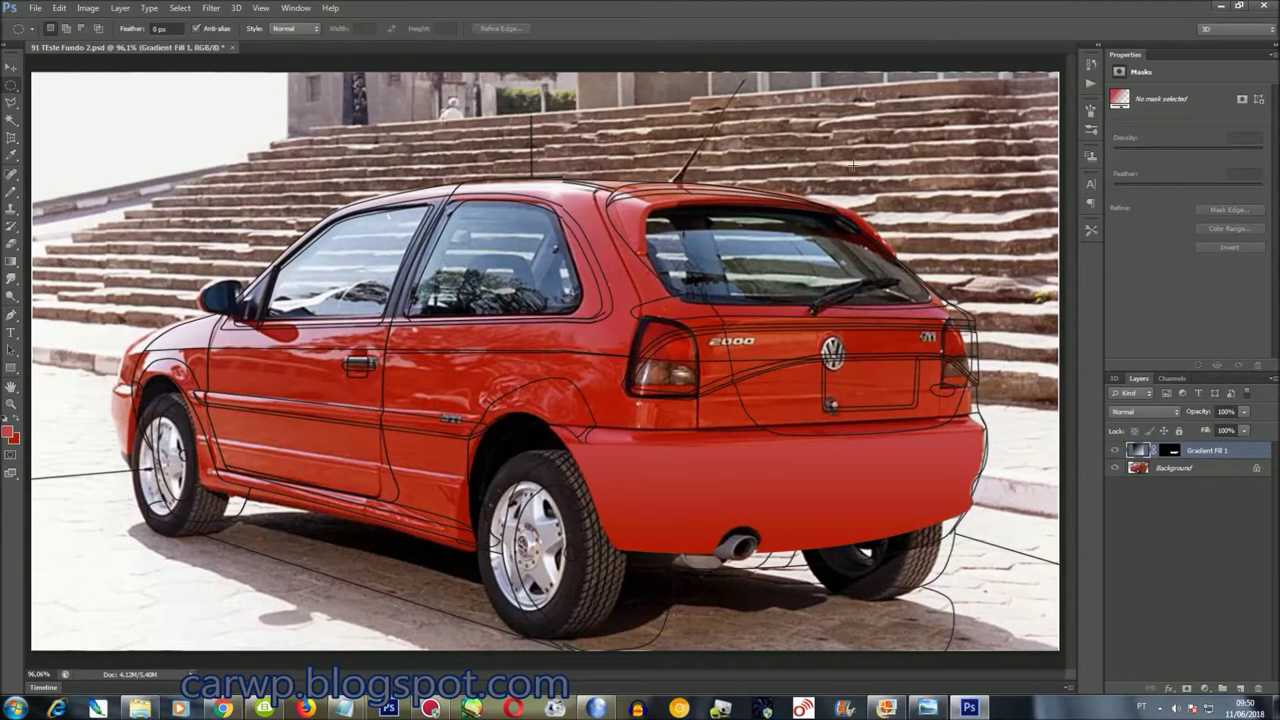
Load the ParaChoque channel as the active selection
{"action": "left_click", "coordinate": [180, 8]}
{"action": "left_click", "coordinate": [225, 245]}
{"action": "left_click", "coordinate": [620, 233]}
{"action": "left_click", "coordinate": [600, 268]}
{"action": "left_click", "coordinate": [748, 202]}
Scale the bumper selection to about 89% height and commit it
{"action": "key", "text": "ctrl+plus"}
{"action": "key", "text": "ctrl+plus"}
{"action": "key", "text": "ctrl+plus"}
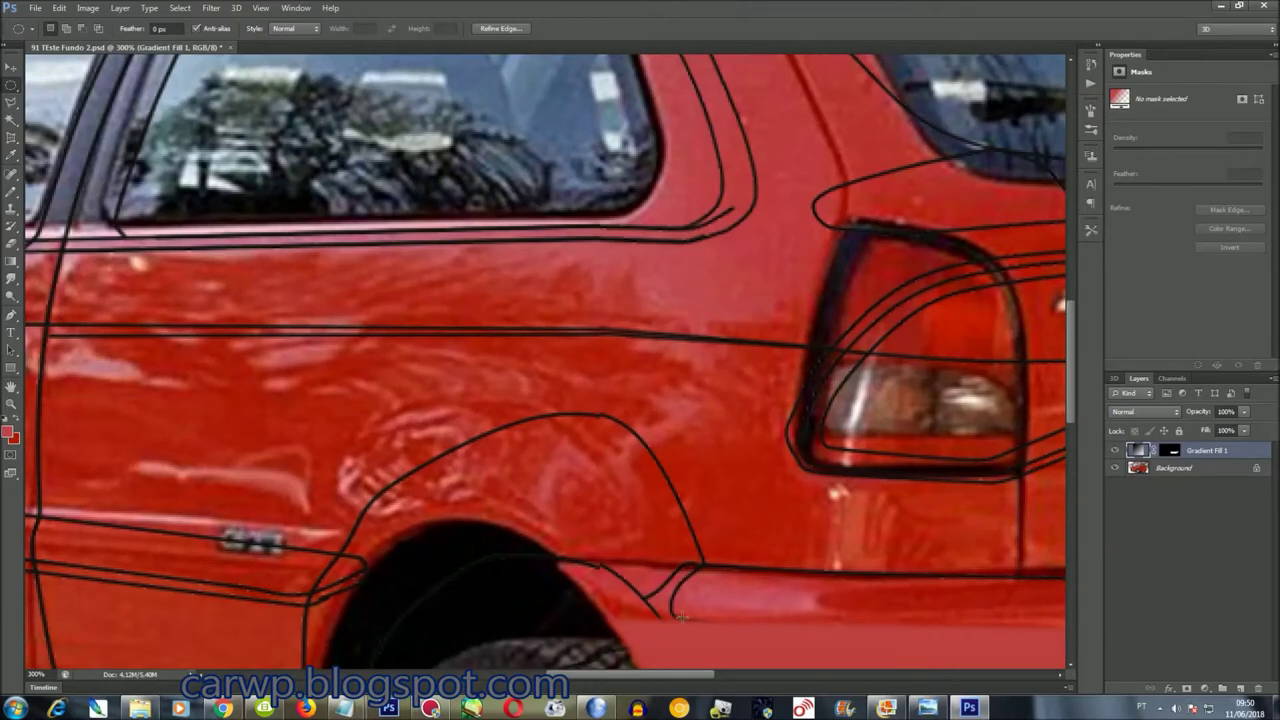
{"action": "scroll", "coordinate": [681, 618], "scroll_direction": "right", "scroll_amount": 5}
{"action": "scroll", "coordinate": [1072, 400], "scroll_direction": "down", "scroll_amount": 5}
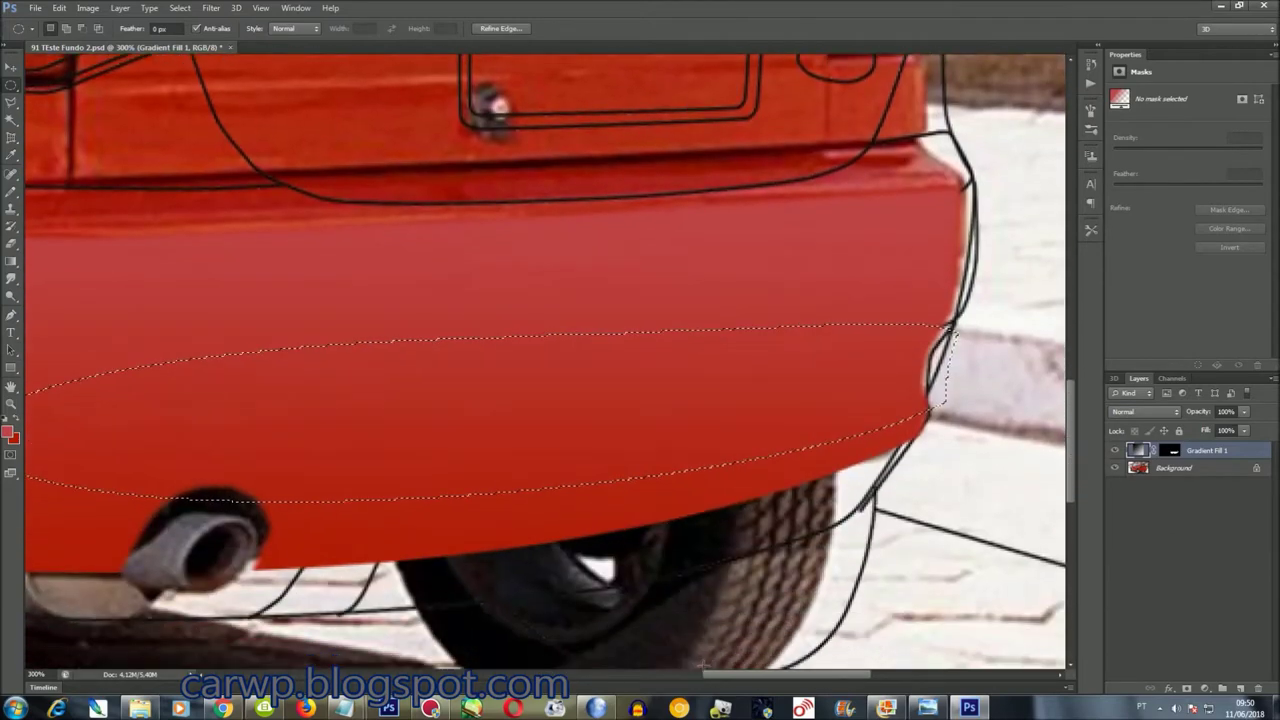
{"action": "scroll", "coordinate": [545, 360], "scroll_direction": "left", "scroll_amount": 5}
{"action": "right_click", "coordinate": [909, 366]}
{"action": "left_click", "coordinate": [862, 321]}
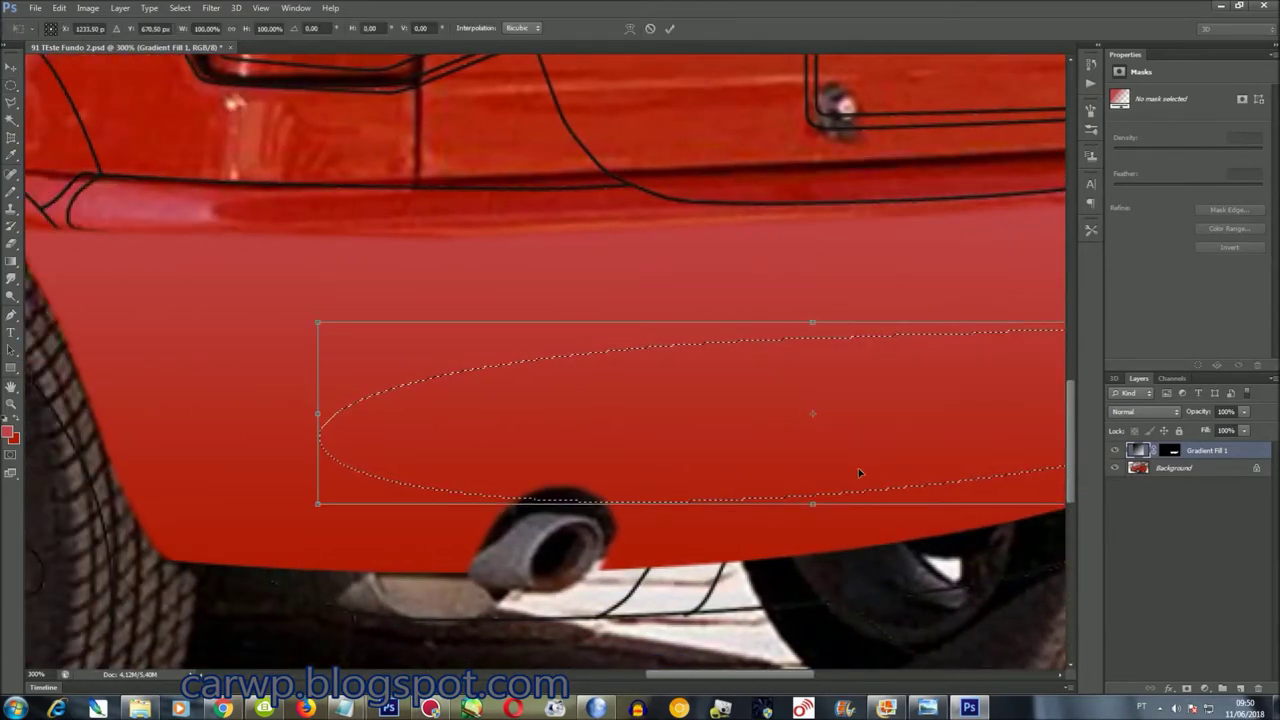
{"action": "left_click_drag", "start_coordinate": [866, 500], "coordinate": [866, 486]}
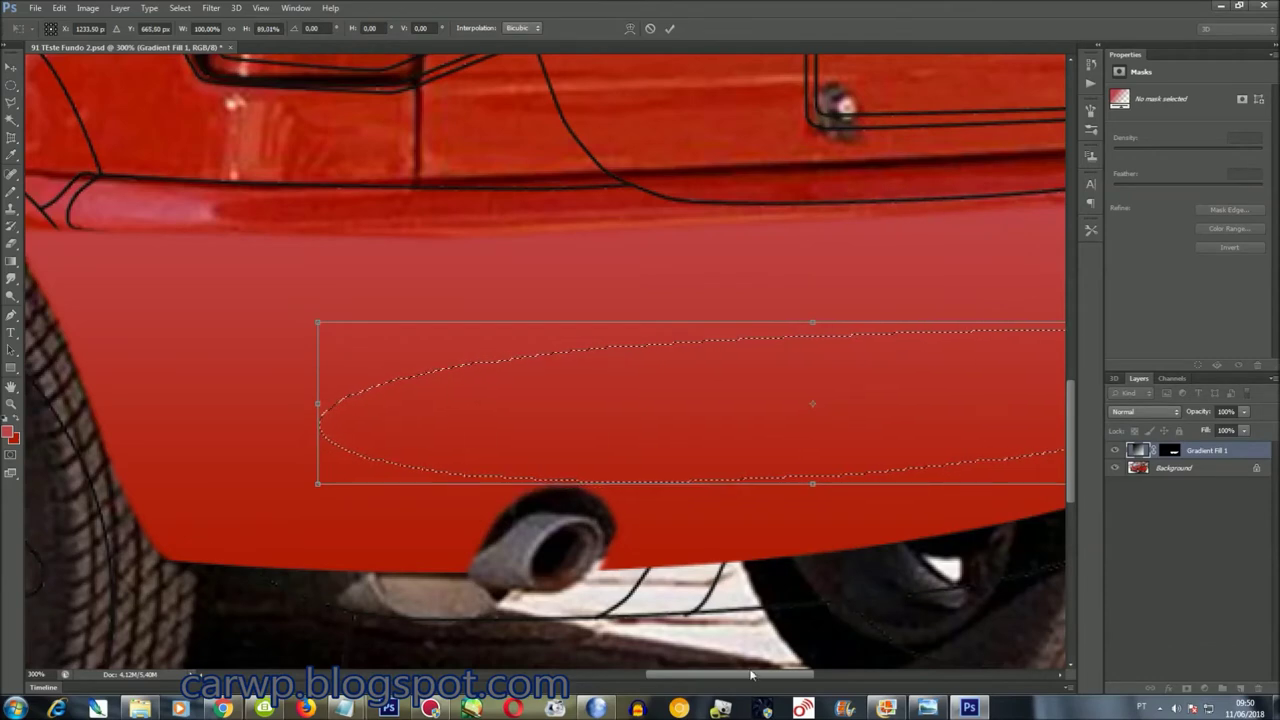
{"action": "scroll", "coordinate": [866, 486], "scroll_direction": "right", "scroll_amount": 5}
{"action": "key", "text": "Return"}
{"action": "left_click_drag", "start_coordinate": [1018, 472], "coordinate": [895, 300]}
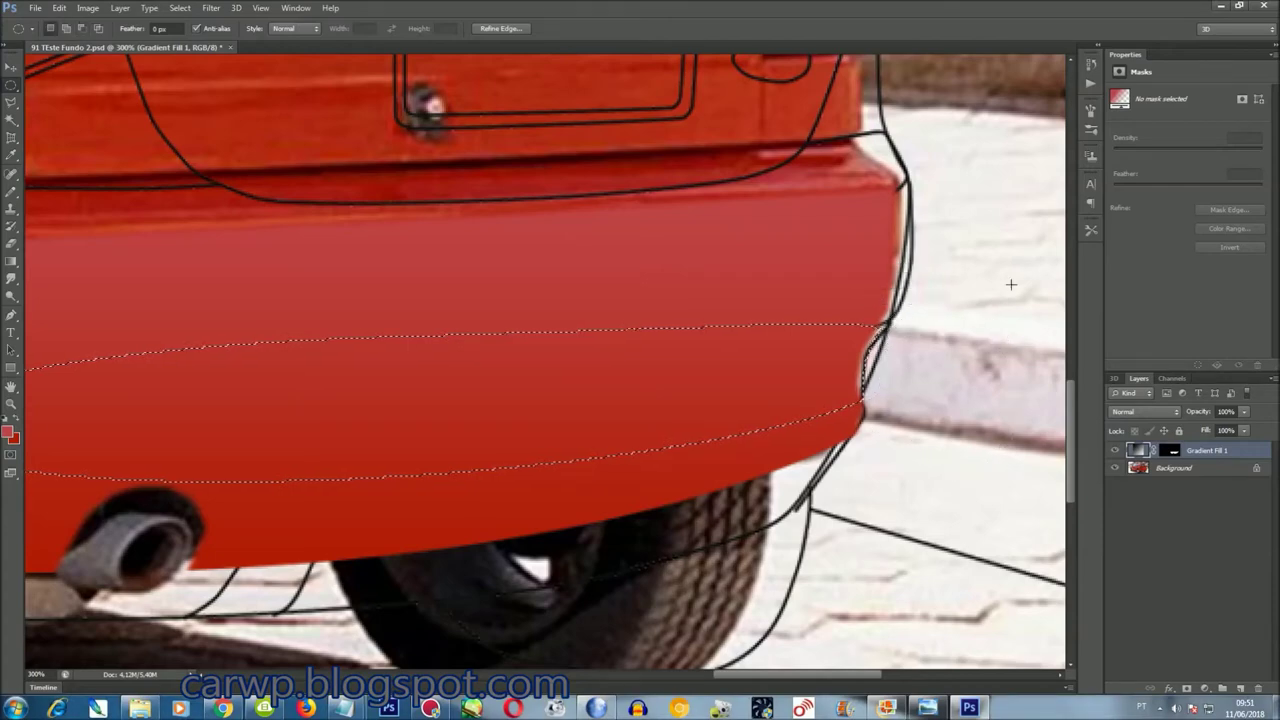
{"action": "key", "text": "ctrl+0"}
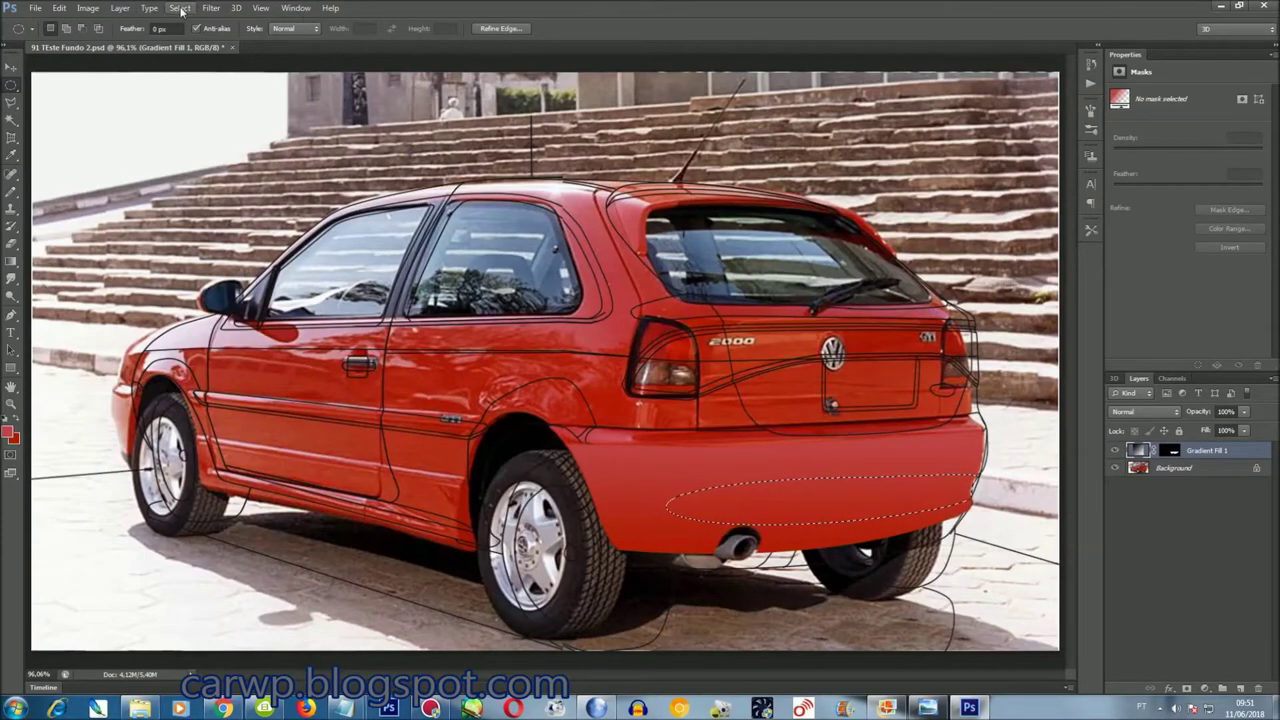
Save the selection as channel ParaChoque2b and delete the old Gradient Fill layer
{"action": "left_click", "coordinate": [180, 8]}
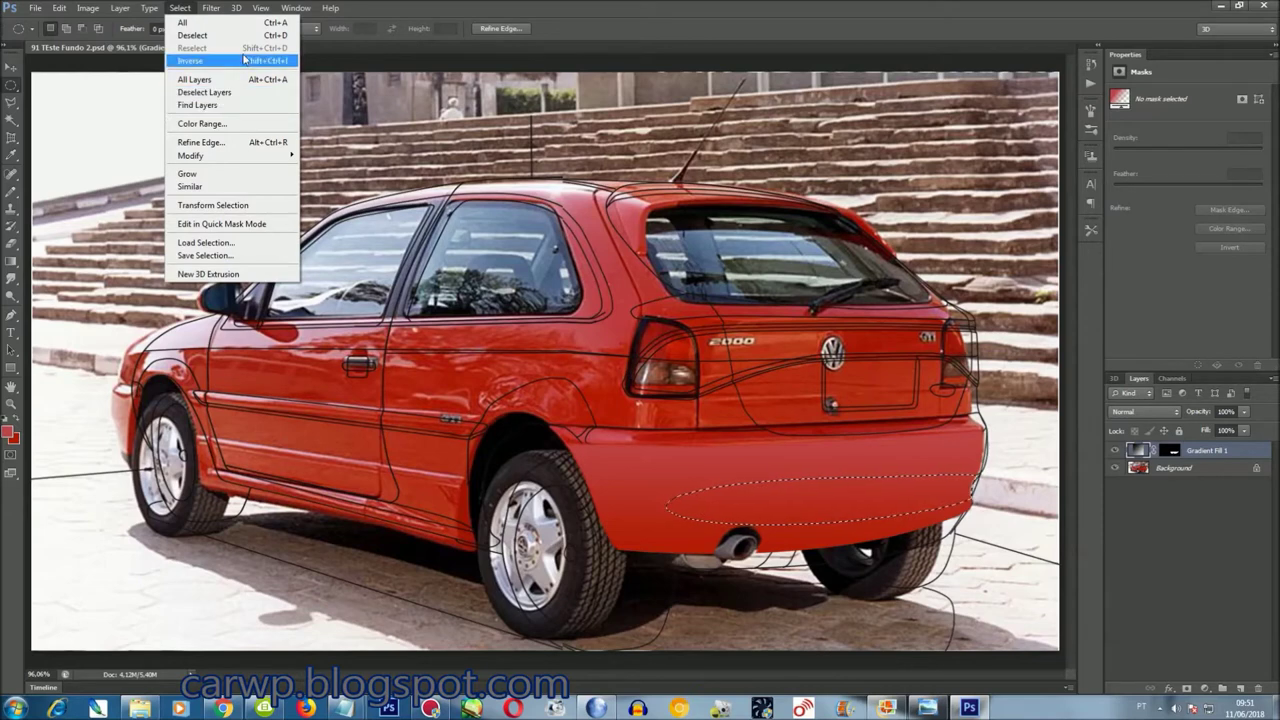
{"action": "left_click", "coordinate": [205, 255]}
{"action": "type", "text": "ParaChoque2b"}
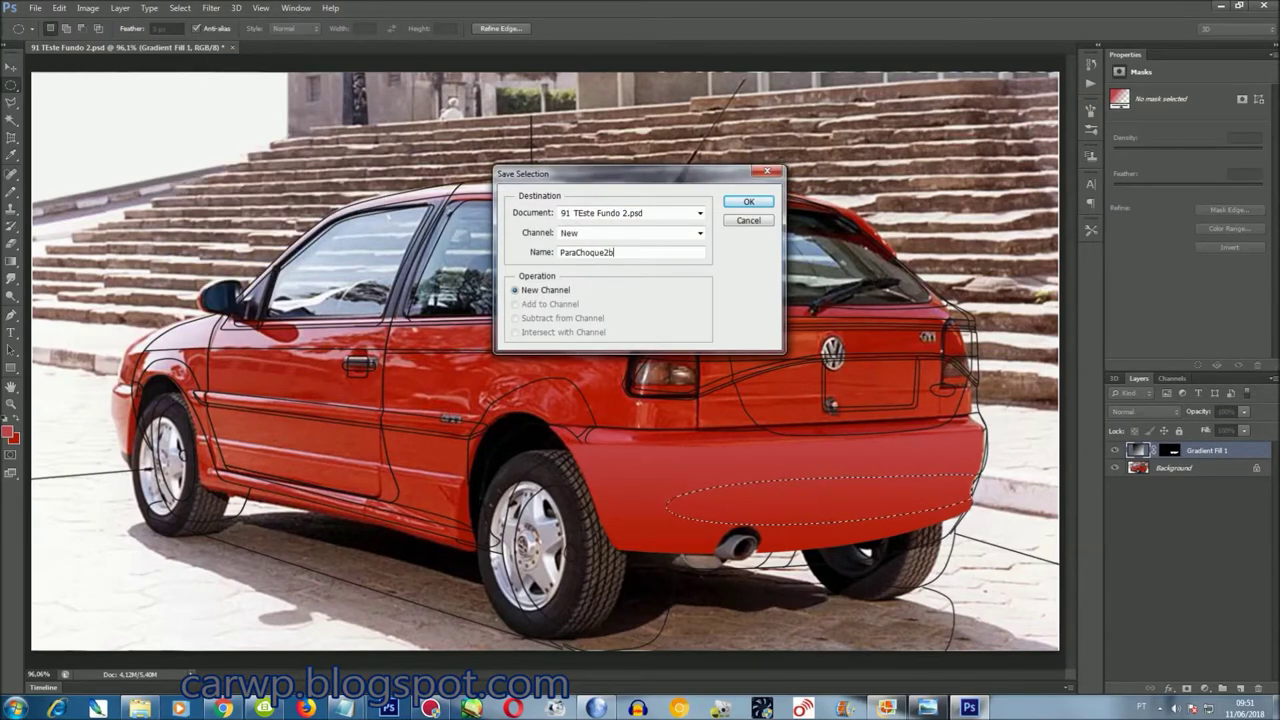
{"action": "key", "text": "Return"}
{"action": "key", "text": "Delete"}
{"action": "key", "text": "Return"}
{"action": "key", "text": "shift+F5"}
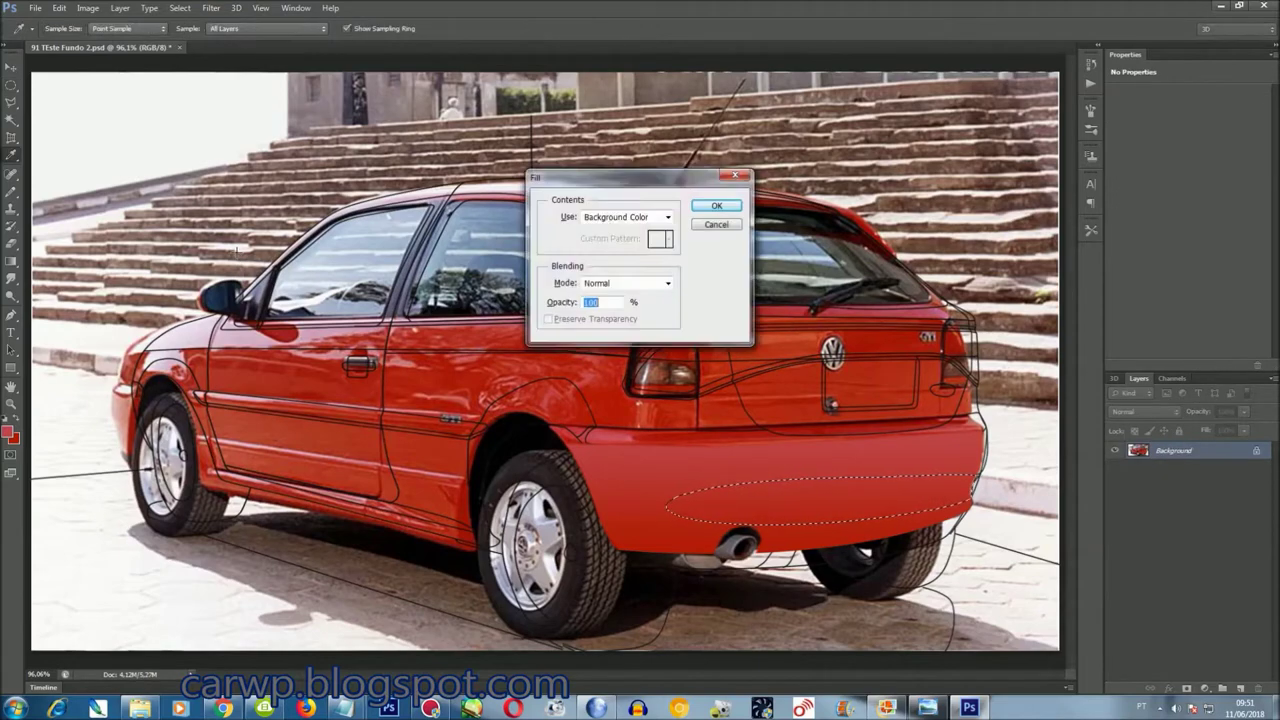
{"action": "key", "text": "Escape"}
{"action": "left_click", "coordinate": [120, 8]}
Create Gradient Fill 1 as a linear, non-reversed red gradient at 94.76°, after trying Reflected
{"action": "left_click", "coordinate": [300, 120]}
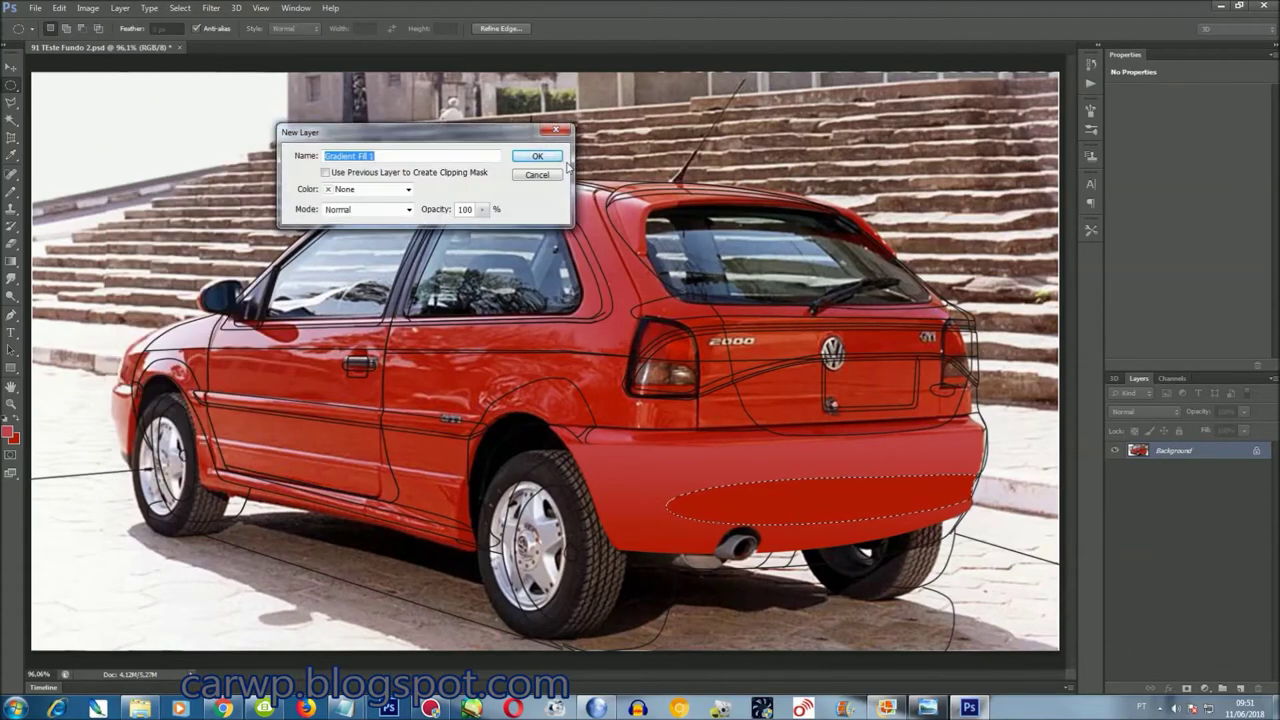
{"action": "left_click", "coordinate": [555, 158]}
{"action": "left_click", "coordinate": [564, 207]}
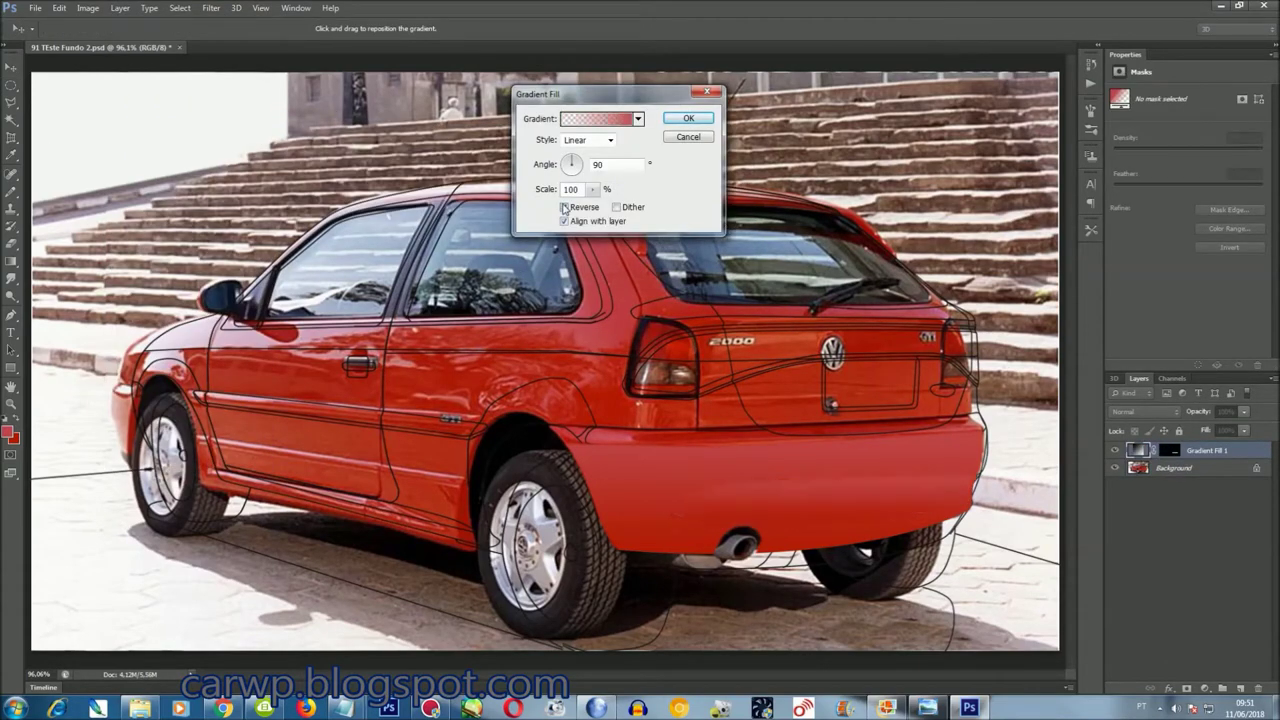
{"action": "left_click", "coordinate": [588, 140]}
{"action": "left_click", "coordinate": [591, 190]}
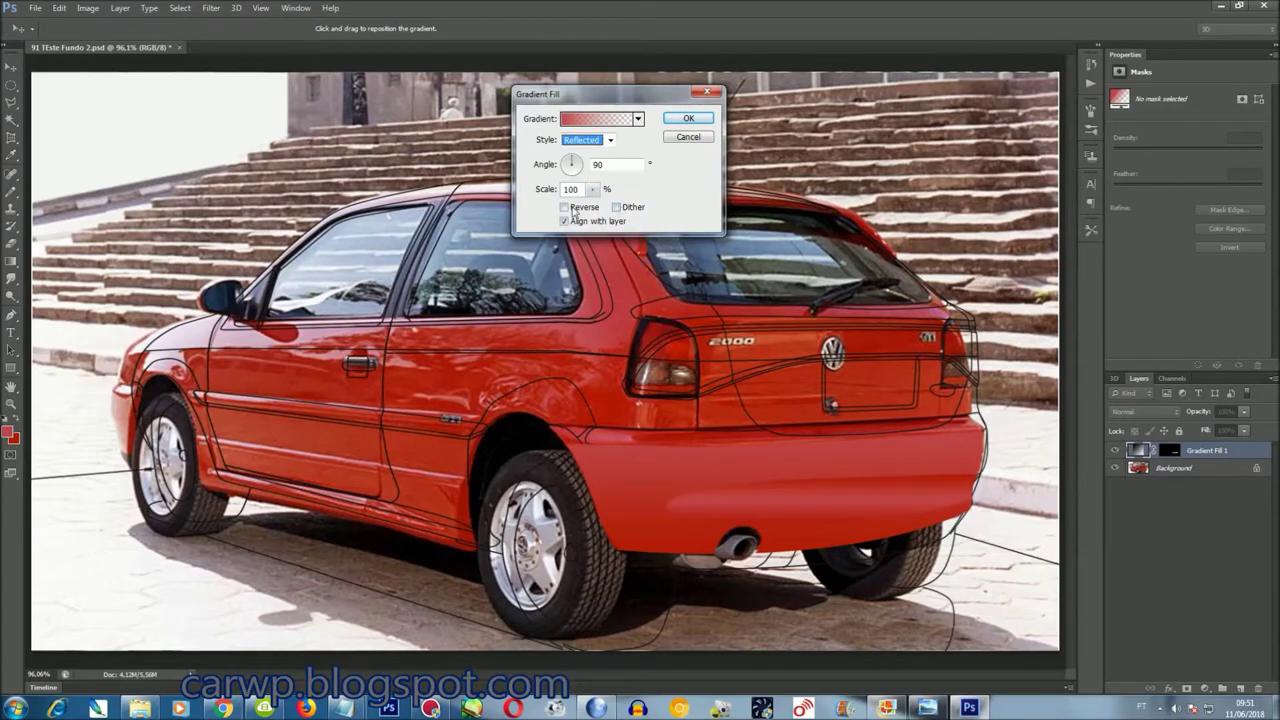
{"action": "left_click", "coordinate": [565, 207]}
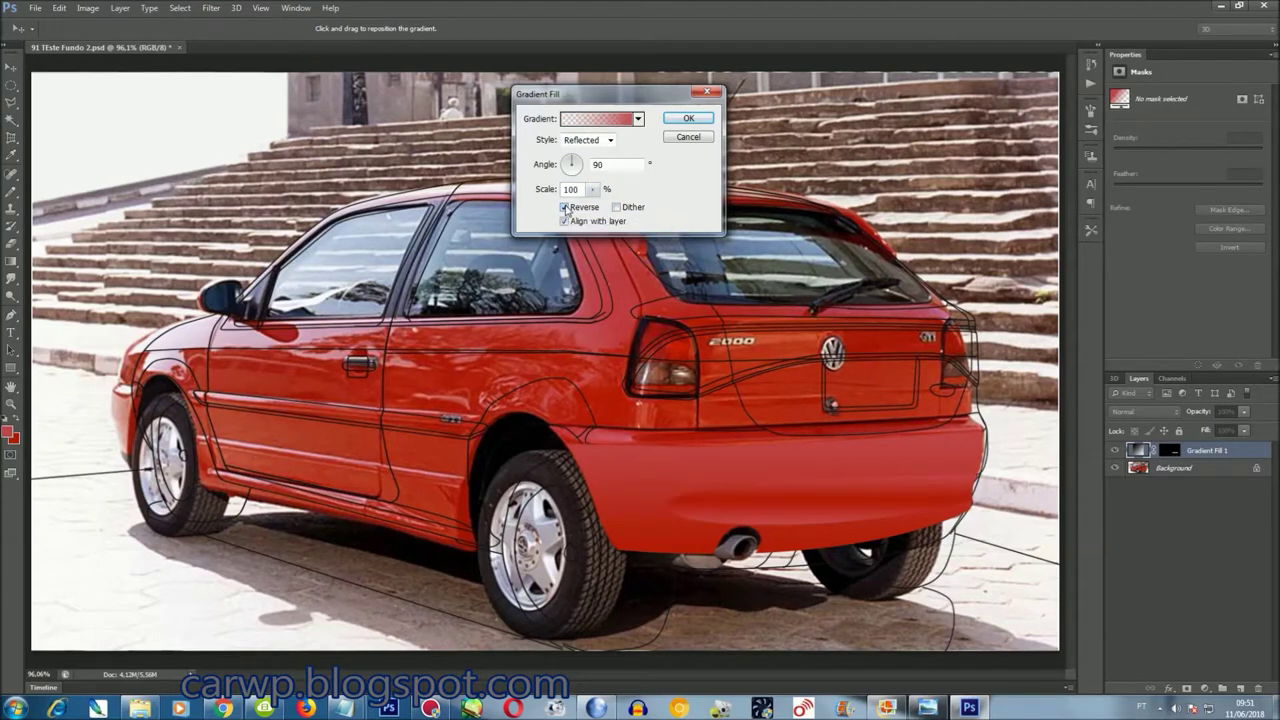
{"action": "left_click", "coordinate": [588, 140]}
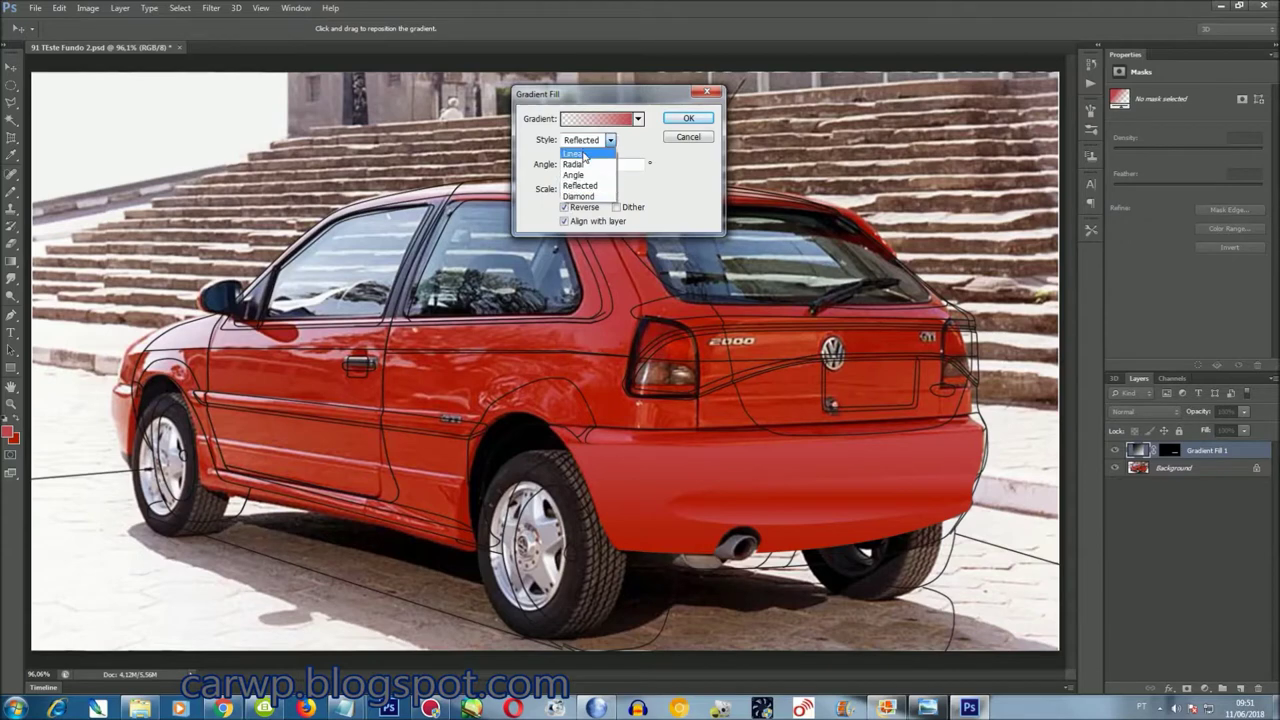
{"action": "left_click", "coordinate": [564, 207]}
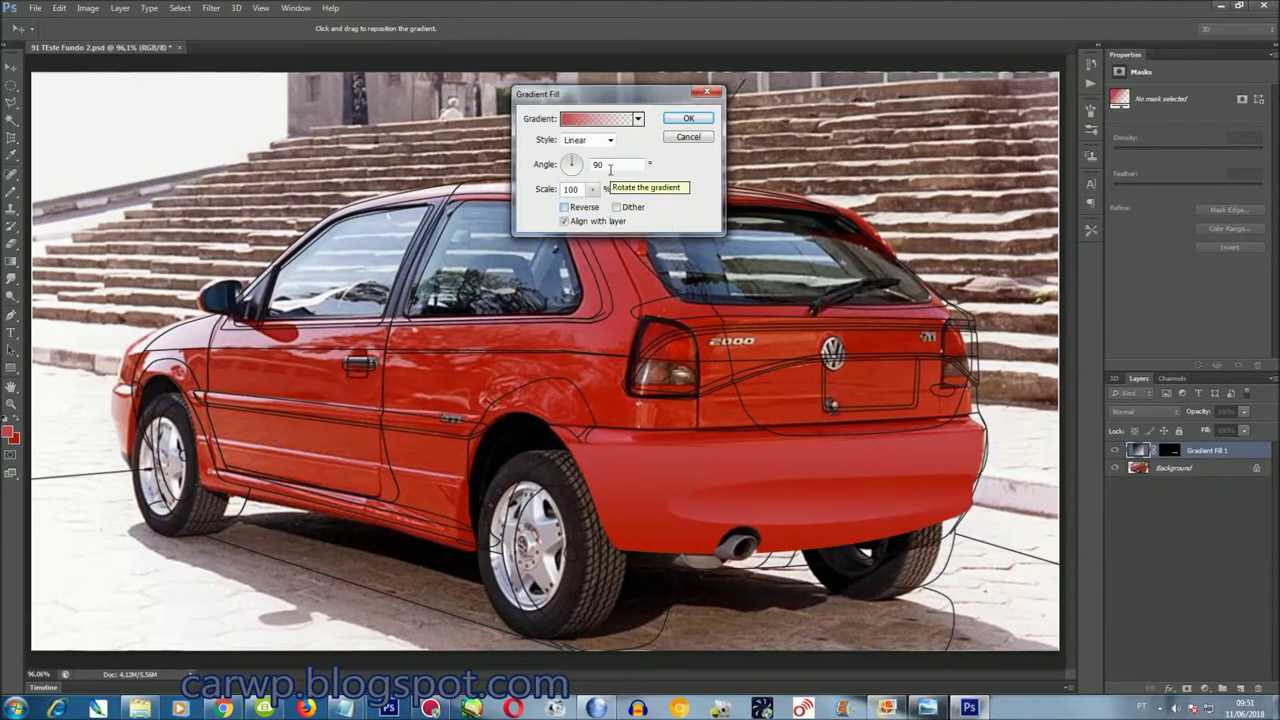
{"action": "left_click", "coordinate": [567, 162]}
{"action": "mouse_move", "coordinate": [569, 166]}
{"action": "left_mouse_down"}
{"action": "mouse_move", "coordinate": [587, 174]}
{"action": "mouse_move", "coordinate": [573, 162]}
{"action": "left_mouse_up"}
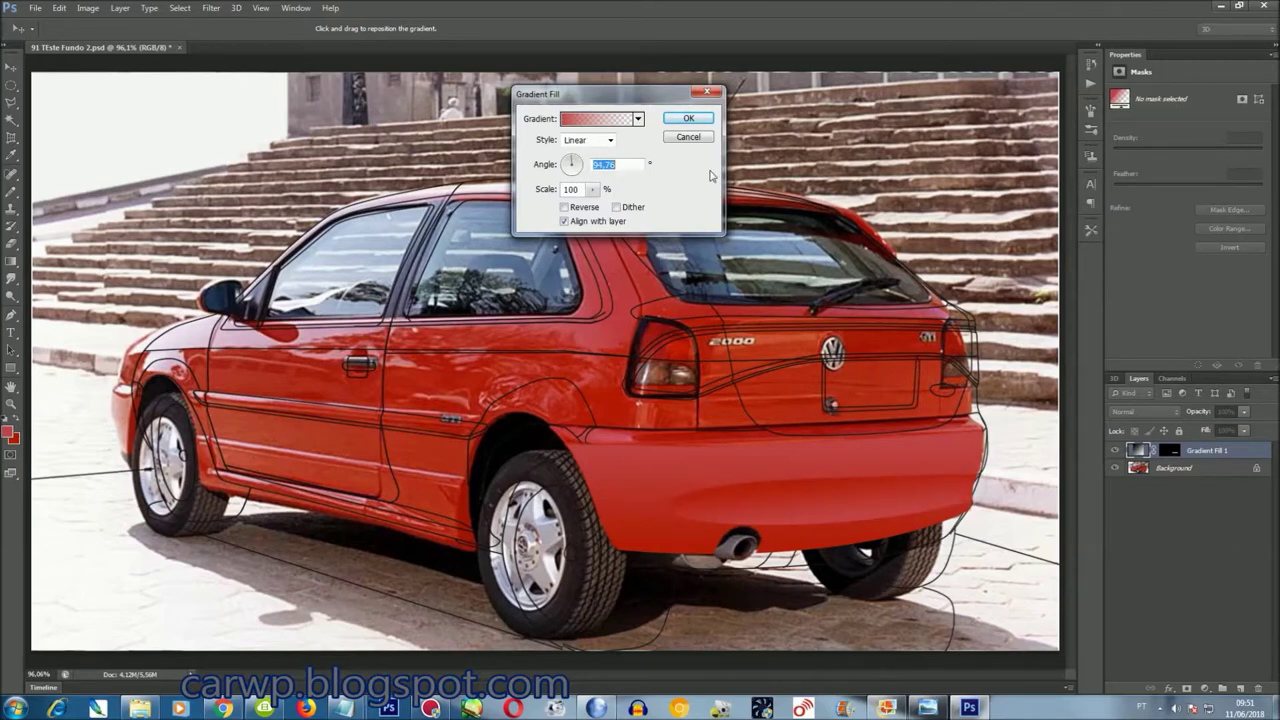
{"action": "left_click", "coordinate": [689, 119]}
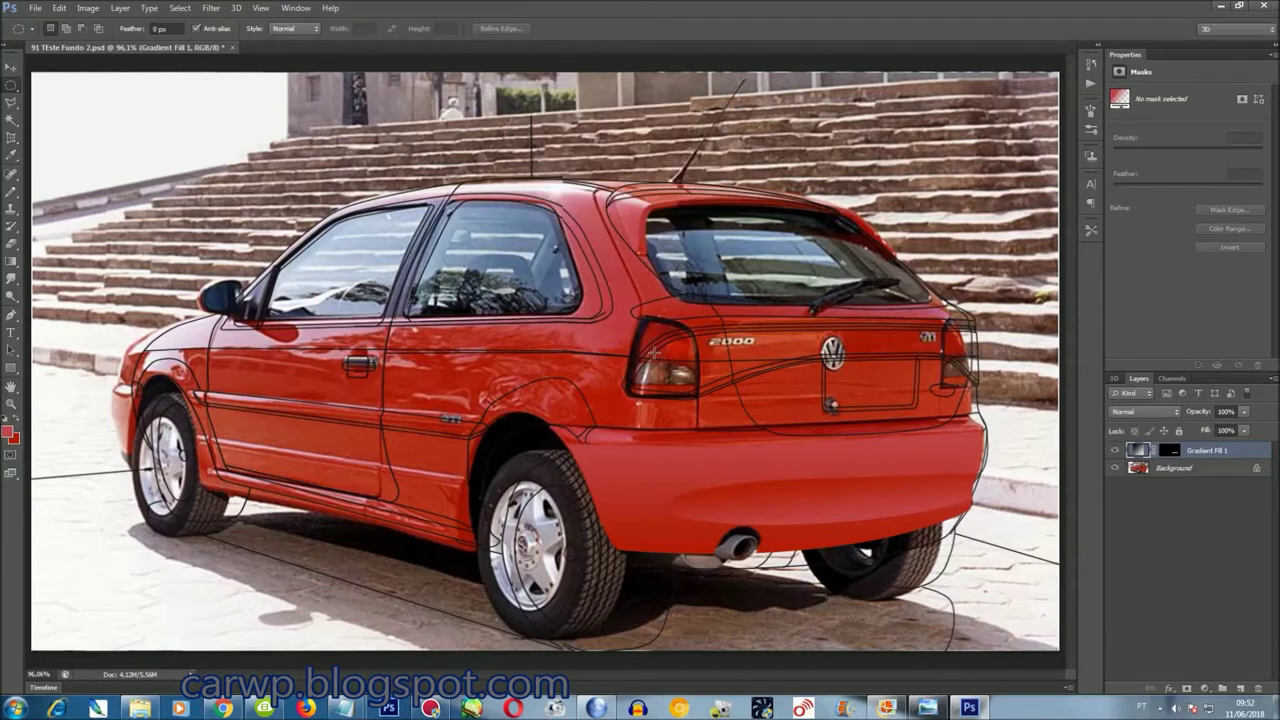
Select an oval at the bumper's right corner and warp it along the bumper curve
{"action": "scroll", "coordinate": [657, 357], "scroll_direction": "up", "scroll_amount": 2}
{"action": "scroll", "coordinate": [655, 354], "scroll_direction": "up", "scroll_amount": 1}
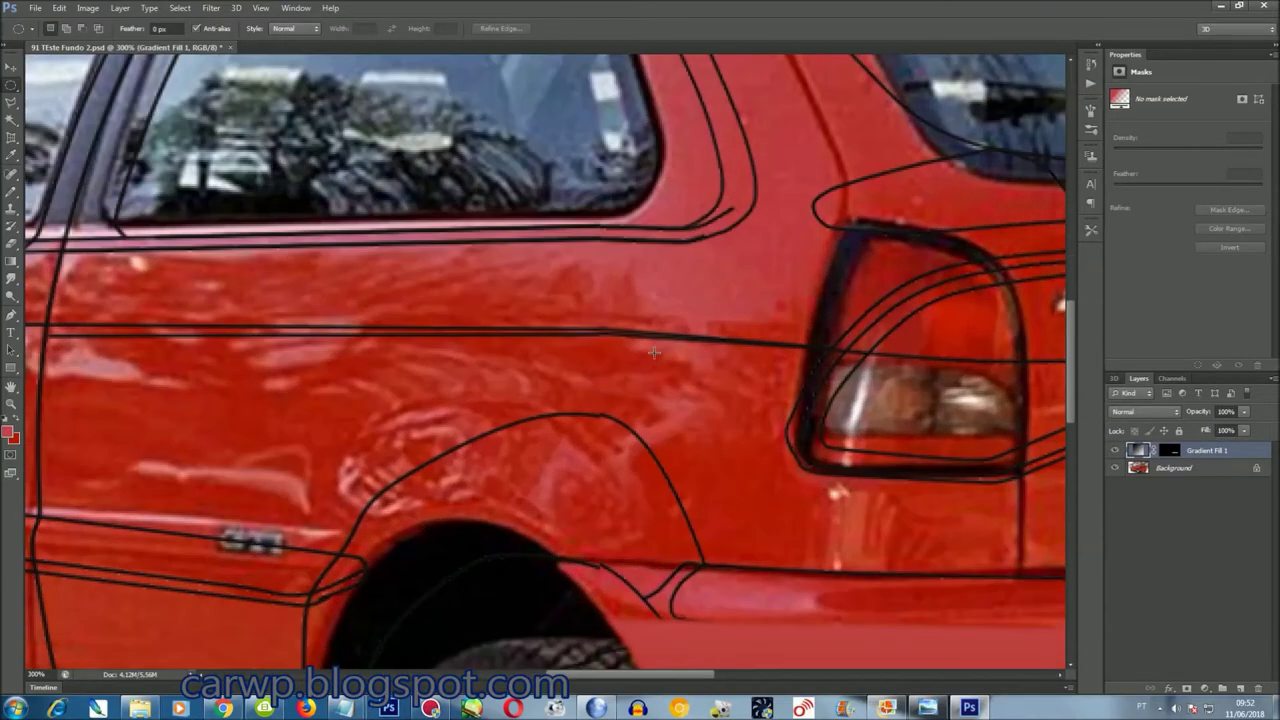
{"action": "left_click_drag", "start_coordinate": [696, 680], "coordinate": [872, 677]}
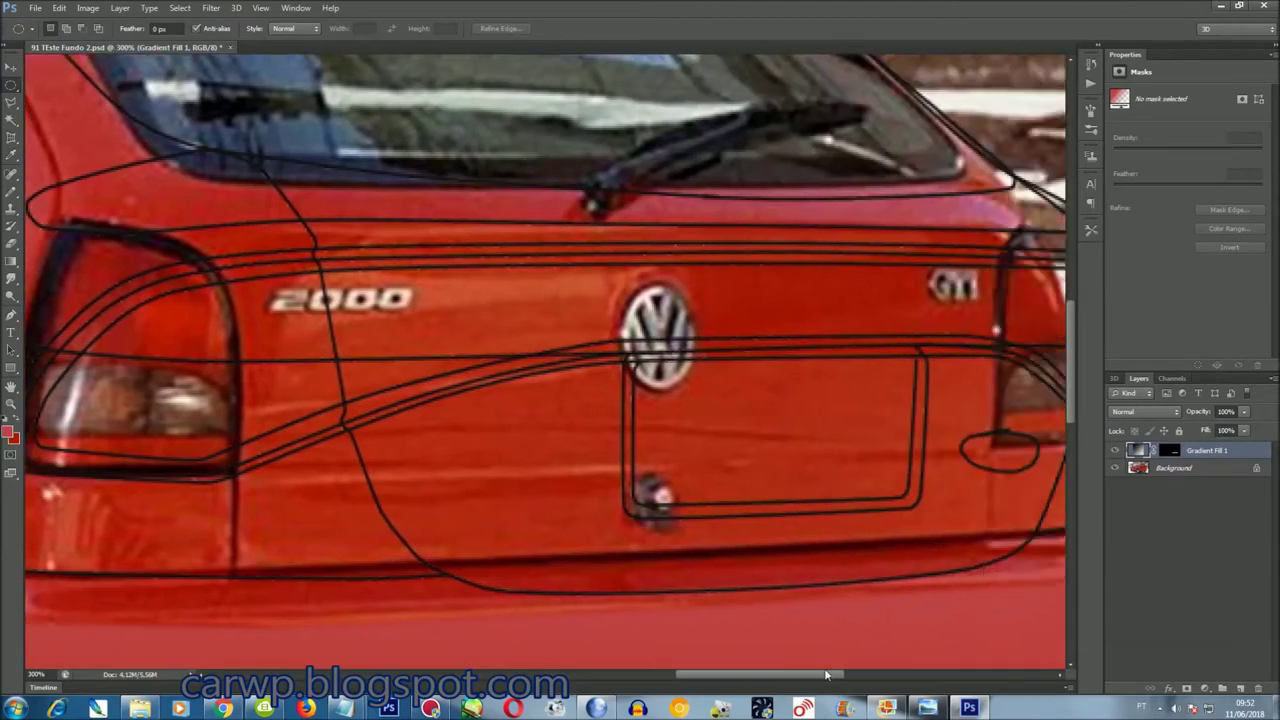
{"action": "scroll", "coordinate": [981, 360], "scroll_direction": "down", "scroll_amount": 3}
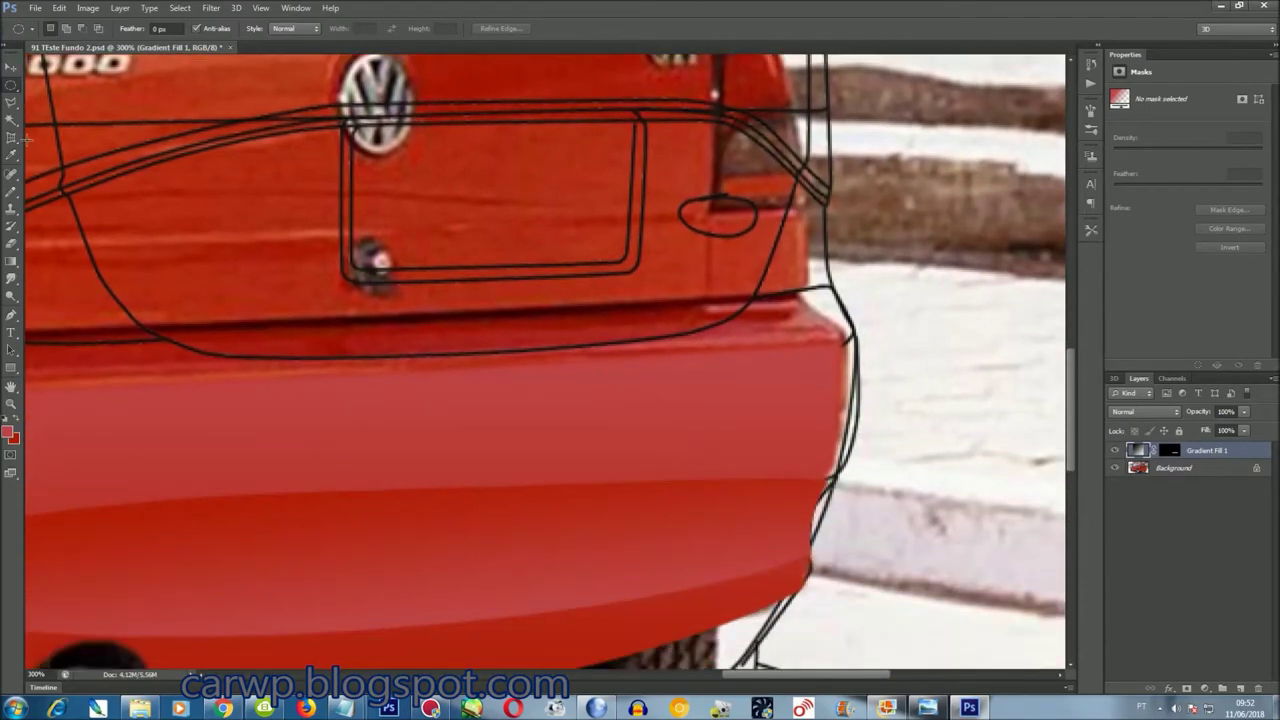
{"action": "scroll", "coordinate": [824, 422], "scroll_direction": "down", "scroll_amount": 1}
{"action": "scroll", "coordinate": [824, 422], "scroll_direction": "down", "scroll_amount": 1}
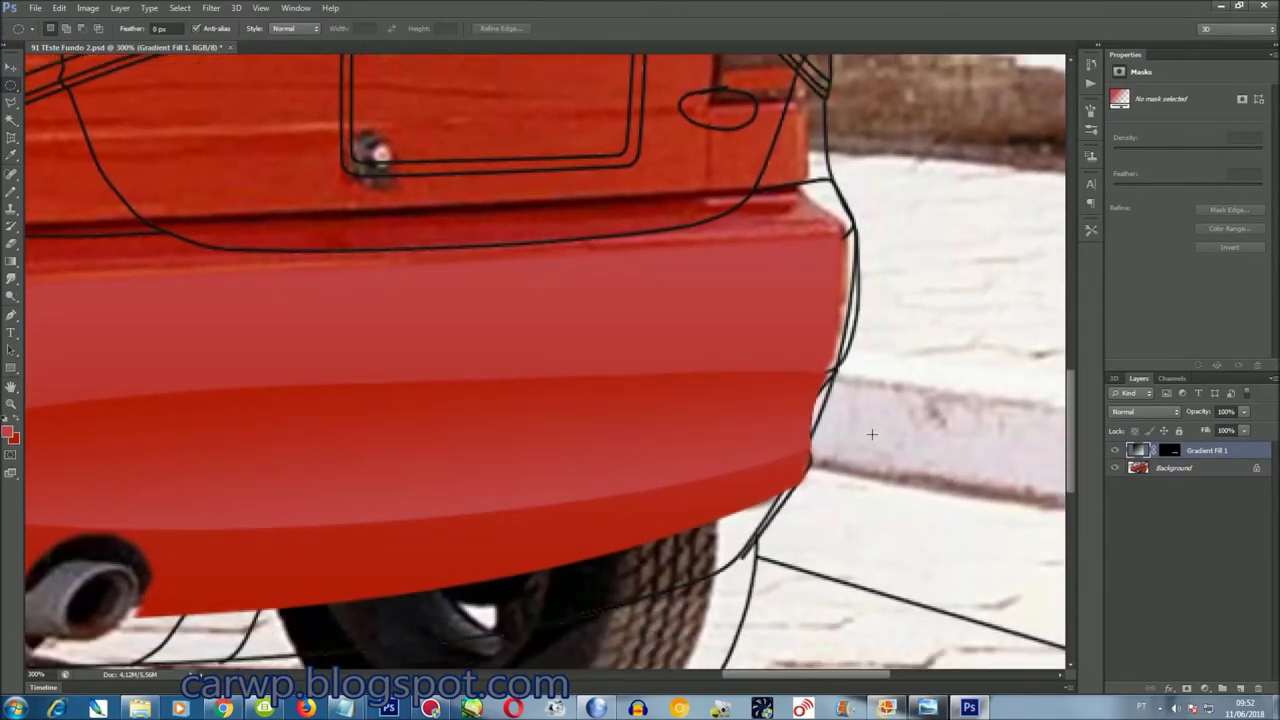
{"action": "left_click_drag", "start_coordinate": [930, 494], "coordinate": [804, 319]}
{"action": "right_click", "coordinate": [886, 381]}
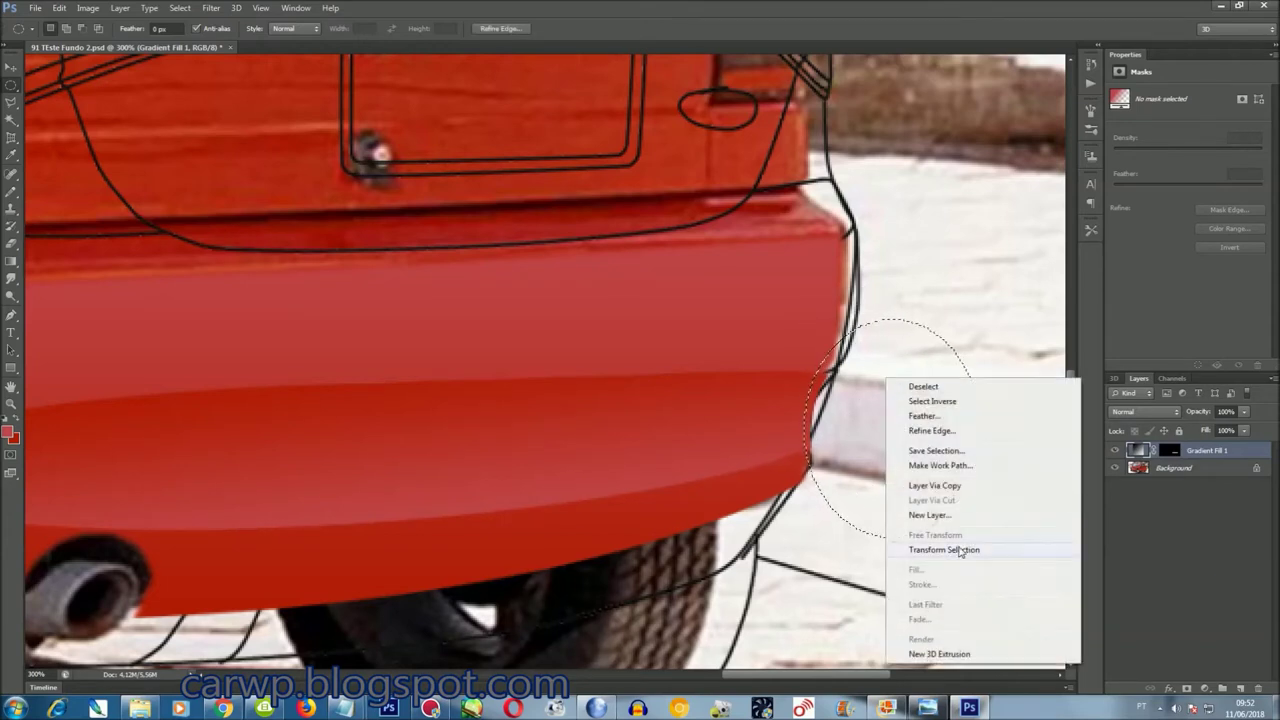
{"action": "left_click", "coordinate": [966, 549]}
{"action": "right_click", "coordinate": [891, 371]}
{"action": "left_click", "coordinate": [929, 463]}
{"action": "left_click_drag", "start_coordinate": [887, 344], "coordinate": [880, 369]}
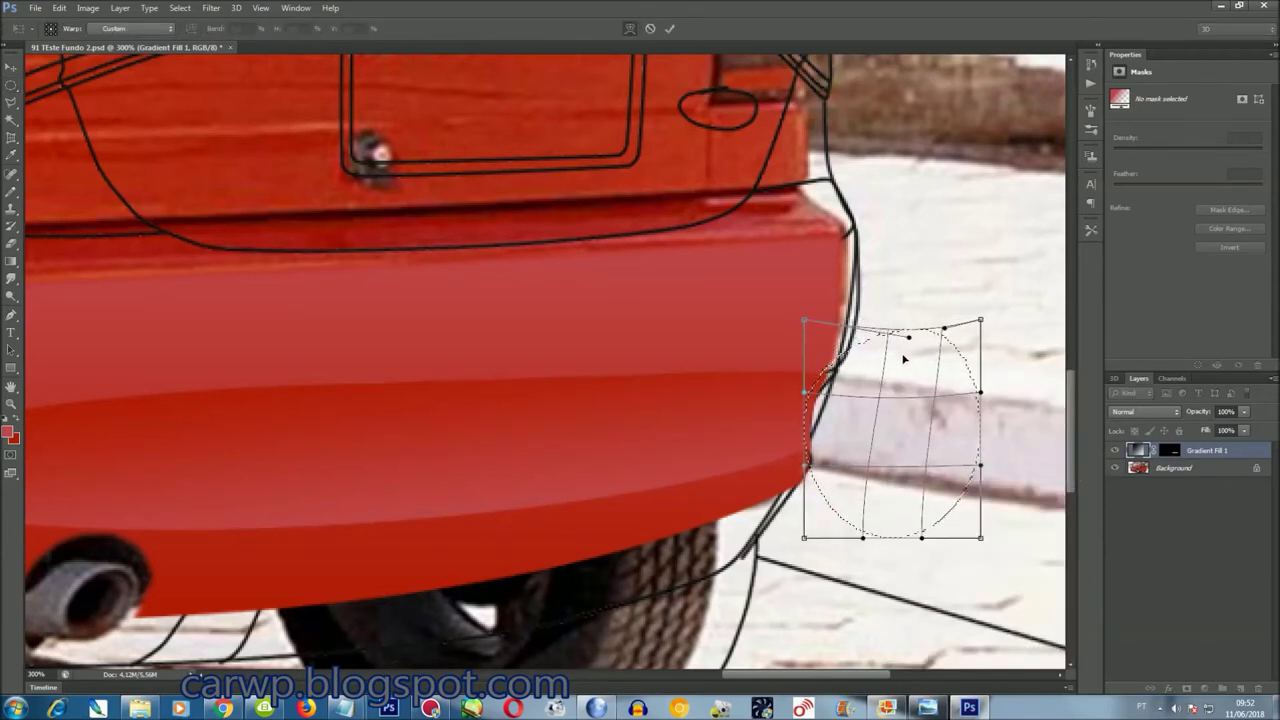
{"action": "key", "text": "Return"}
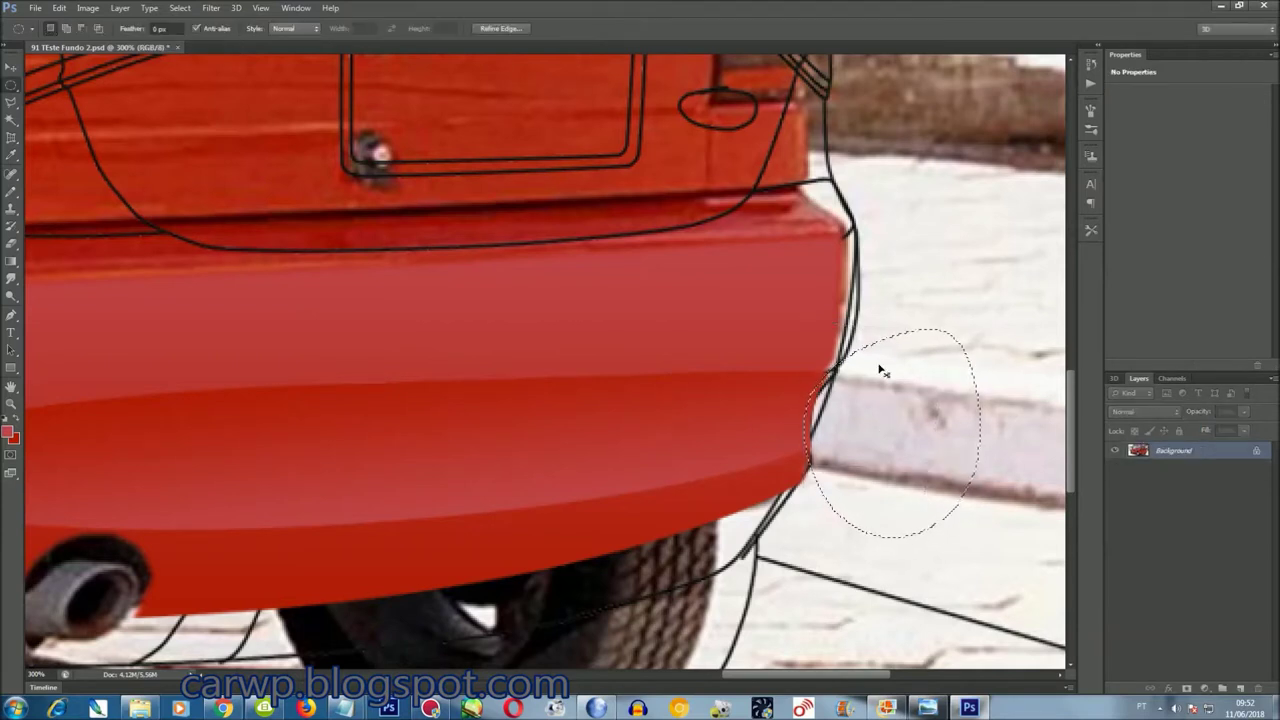
Copy the corner to a new layer, stretch and skew it leftward, then merge it into Background
{"action": "key", "text": "ctrl+j"}
{"action": "key", "text": "ctrl+t"}
{"action": "left_click_drag", "start_coordinate": [800, 432], "coordinate": [778, 434]}
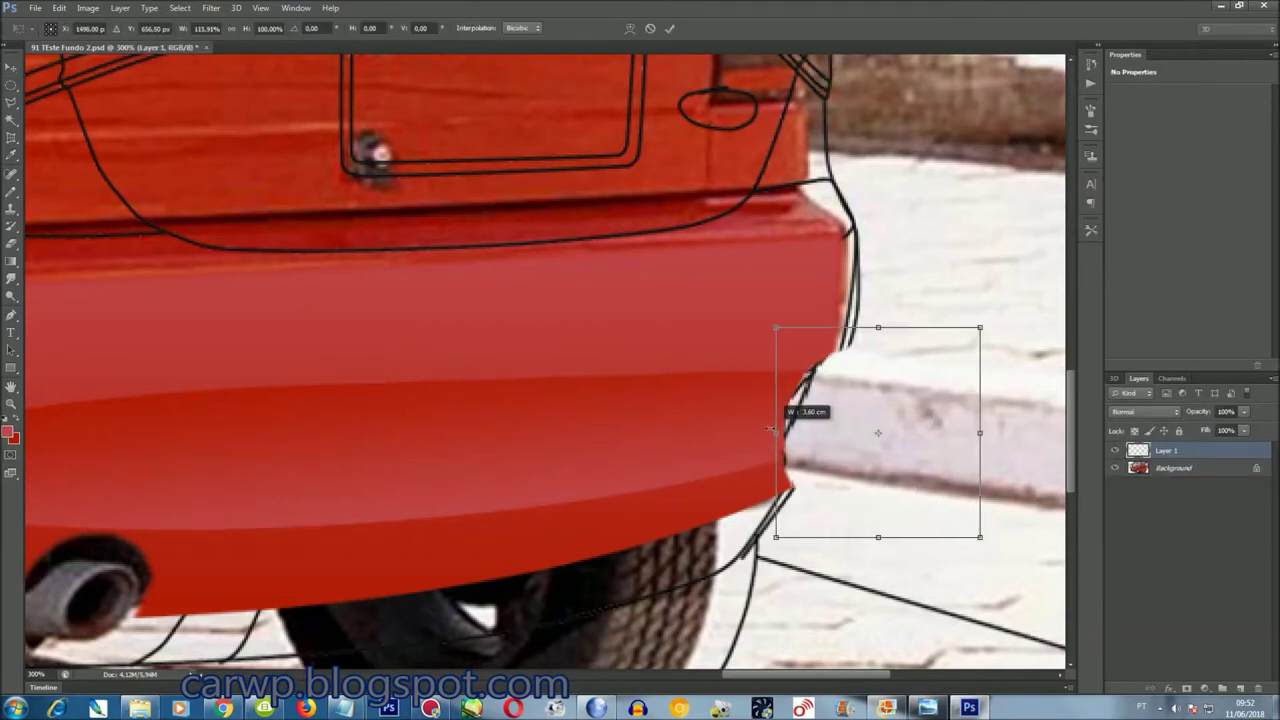
{"action": "key", "text": "Escape"}
{"action": "key", "text": "ctrl+z"}
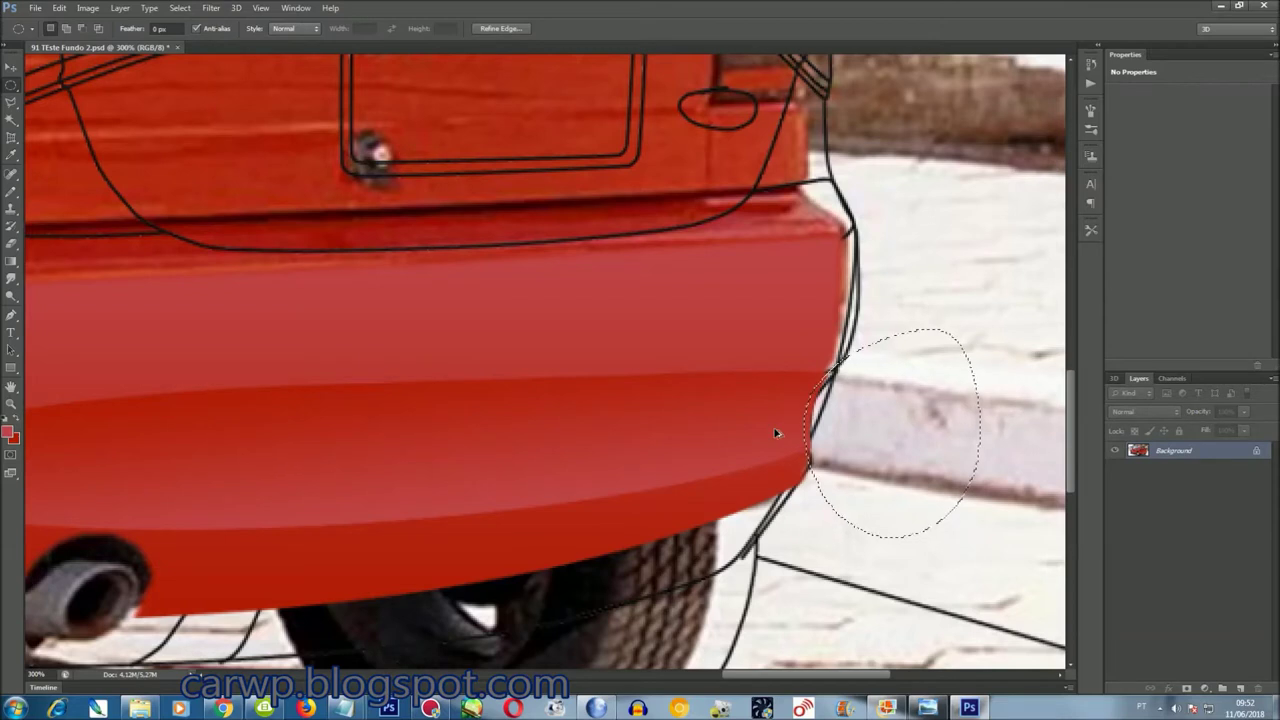
{"action": "key", "text": "ctrl+j"}
{"action": "key", "text": "ctrl+t"}
{"action": "left_click_drag", "start_coordinate": [806, 432], "coordinate": [760, 428]}
{"action": "right_click", "coordinate": [816, 411]}
{"action": "left_click", "coordinate": [847, 467]}
{"action": "key", "text": "Escape"}
{"action": "key", "text": "ctrl+z"}
{"action": "scroll", "coordinate": [738, 421], "scroll_direction": "up", "scroll_amount": 2}
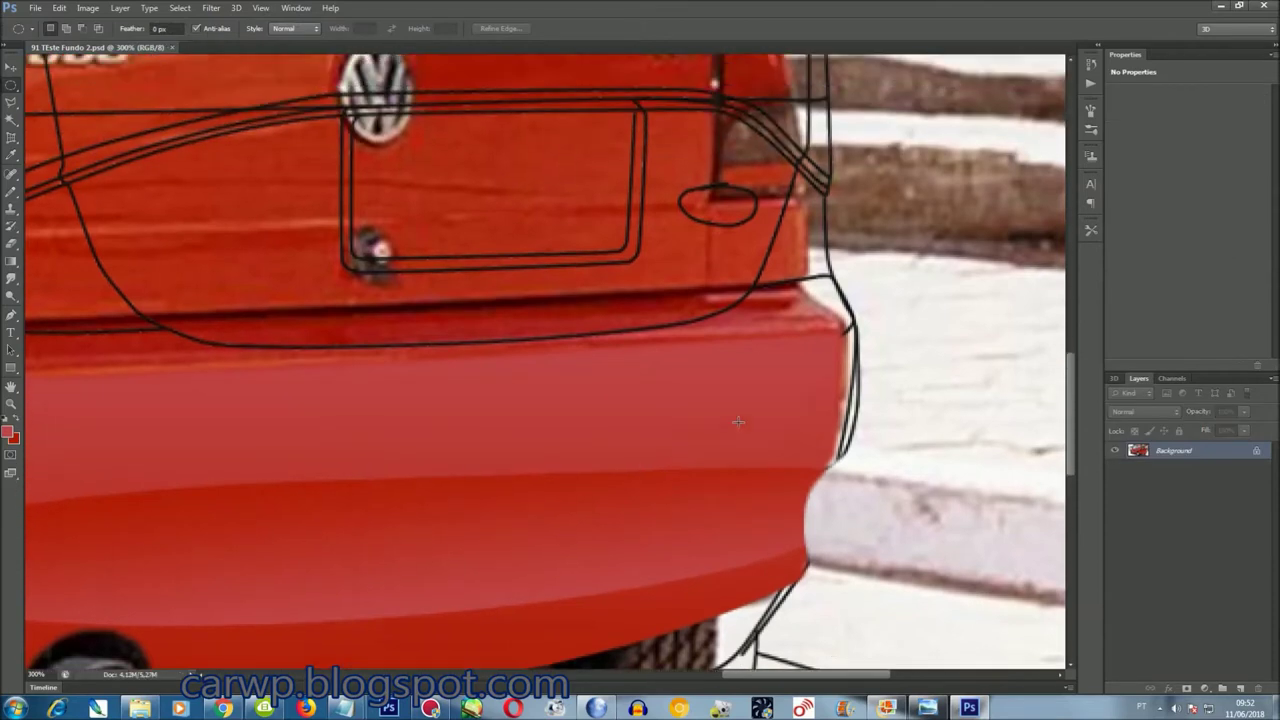
Draw an oval selection over the bumper's right end and transform it
{"action": "left_click_drag", "start_coordinate": [468, 514], "coordinate": [816, 298]}
{"action": "left_click_drag", "start_coordinate": [858, 222], "coordinate": [863, 219]}
{"action": "right_click", "coordinate": [722, 305]}
{"action": "left_click", "coordinate": [780, 477]}
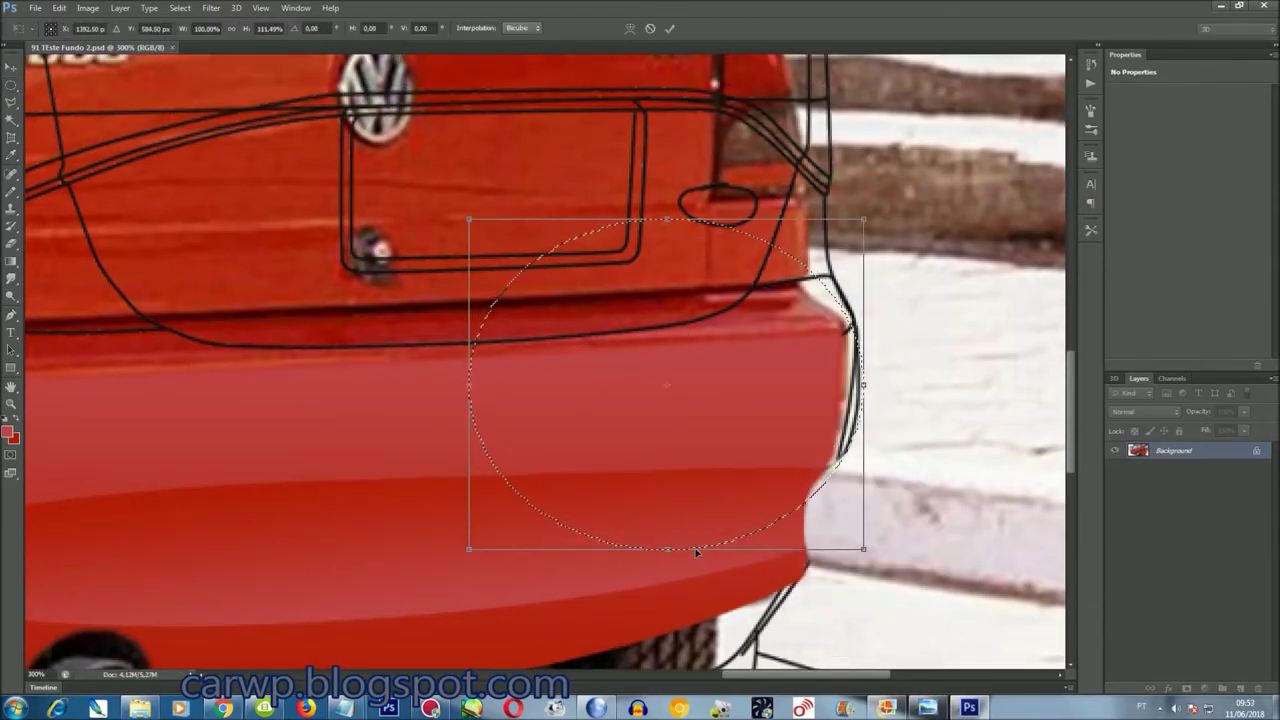
{"action": "key", "text": "Return"}
Smudge the bumper's right outline edge
{"action": "left_click", "coordinate": [12, 283]}
{"action": "left_click_drag", "start_coordinate": [877, 331], "coordinate": [871, 433]}
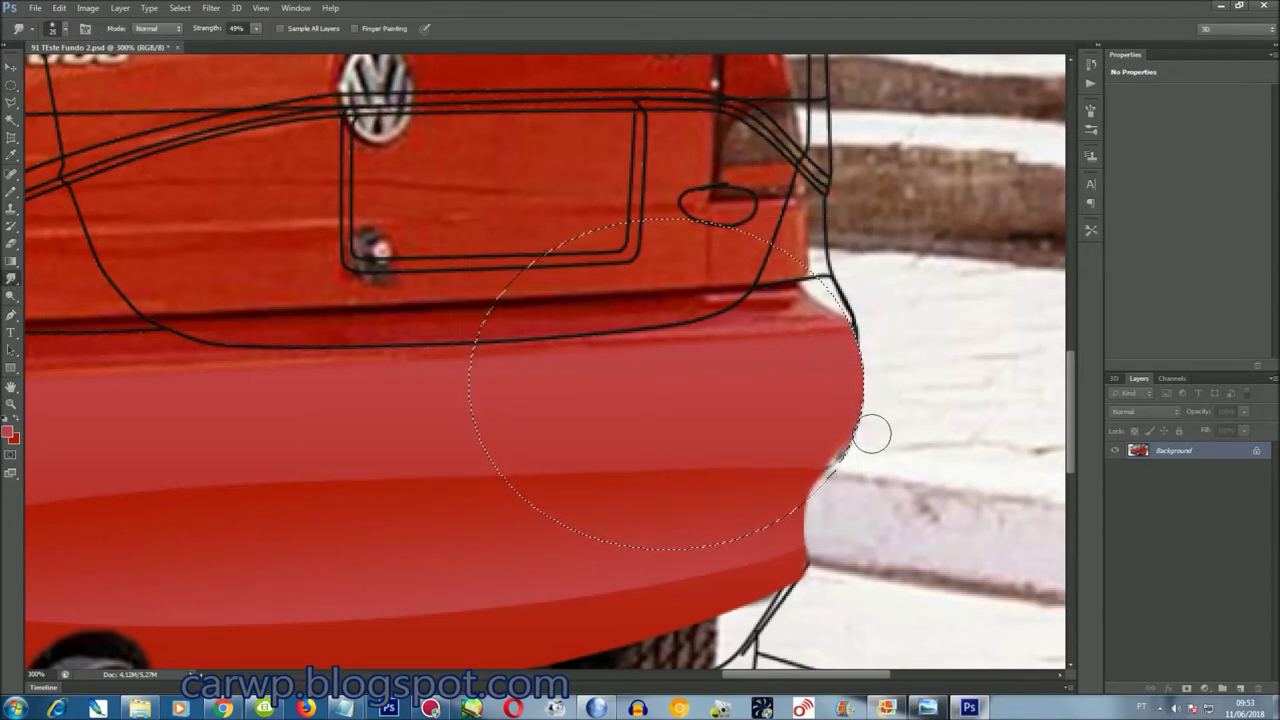
{"action": "scroll", "coordinate": [860, 420], "scroll_direction": "up", "scroll_amount": 1}
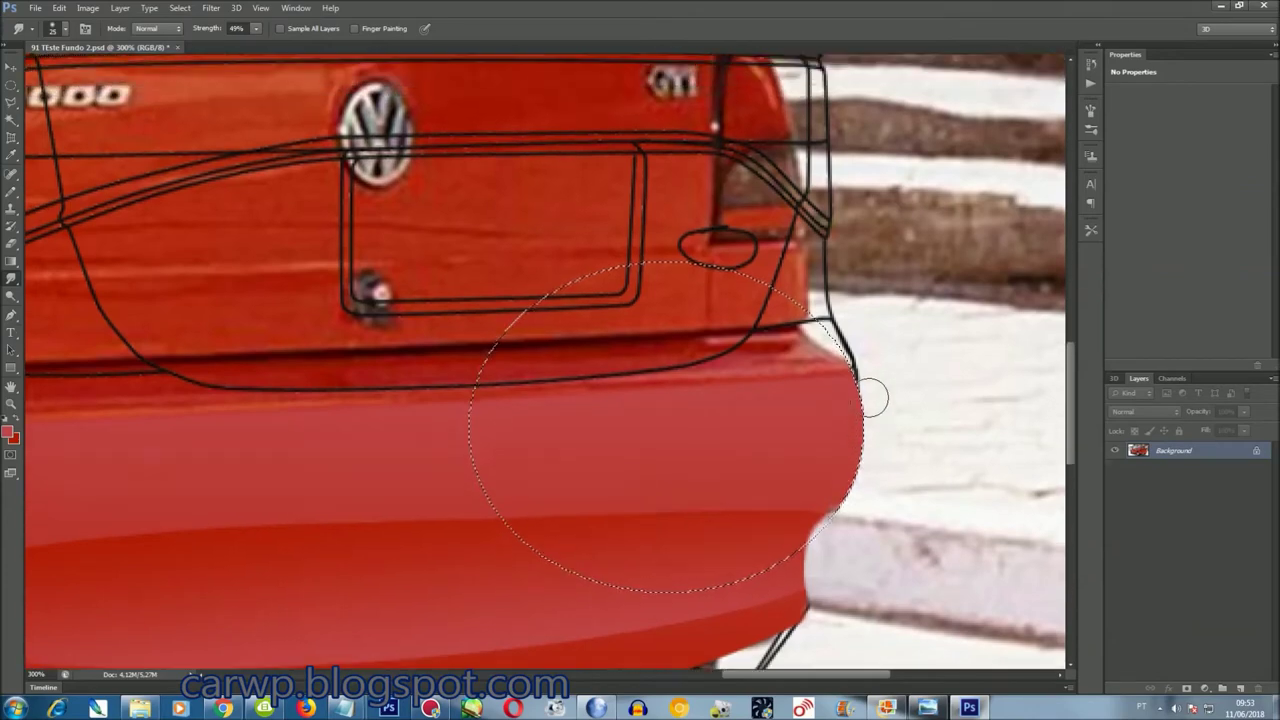
{"action": "scroll", "coordinate": [868, 396], "scroll_direction": "up", "scroll_amount": 2}
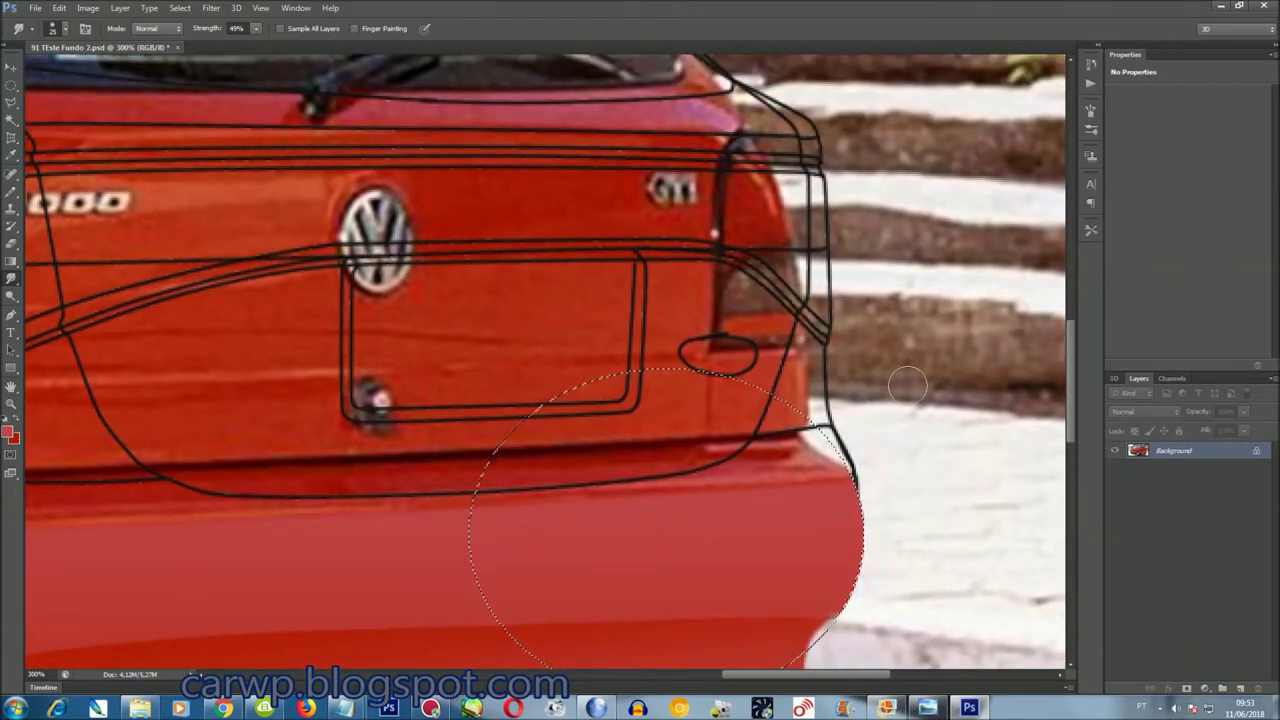
Warp the oval selection so its right edge follows the bumper curve
{"action": "key", "text": "m"}
{"action": "right_click", "coordinate": [652, 471]}
{"action": "left_click", "coordinate": [766, 358]}
{"action": "right_click", "coordinate": [765, 452]}
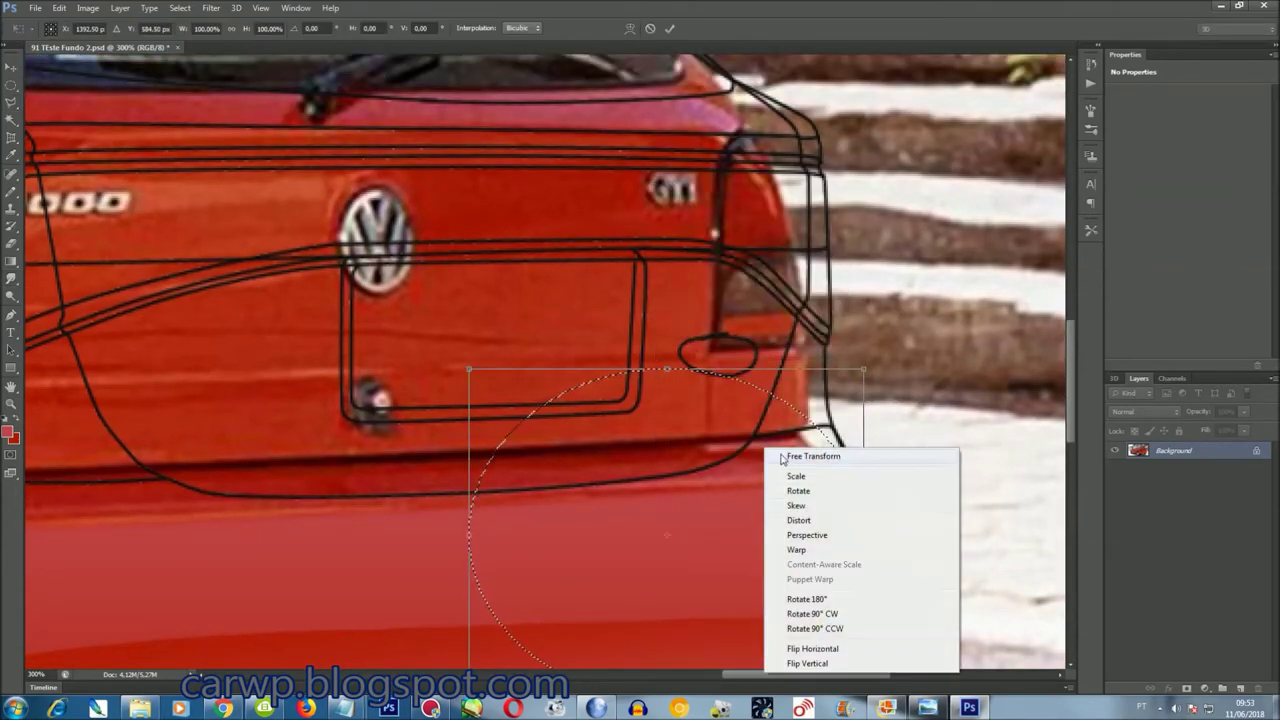
{"action": "left_click", "coordinate": [796, 550]}
{"action": "left_click_drag", "start_coordinate": [845, 560], "coordinate": [812, 426]}
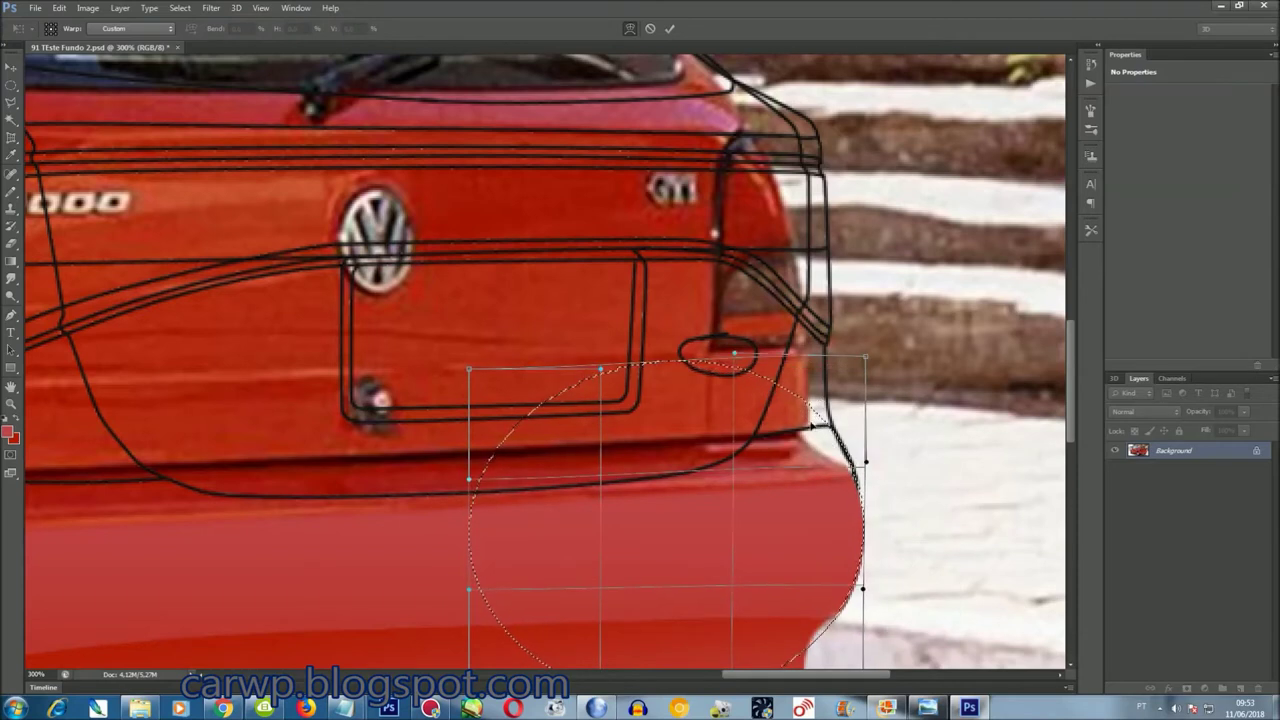
{"action": "key", "text": "Return"}
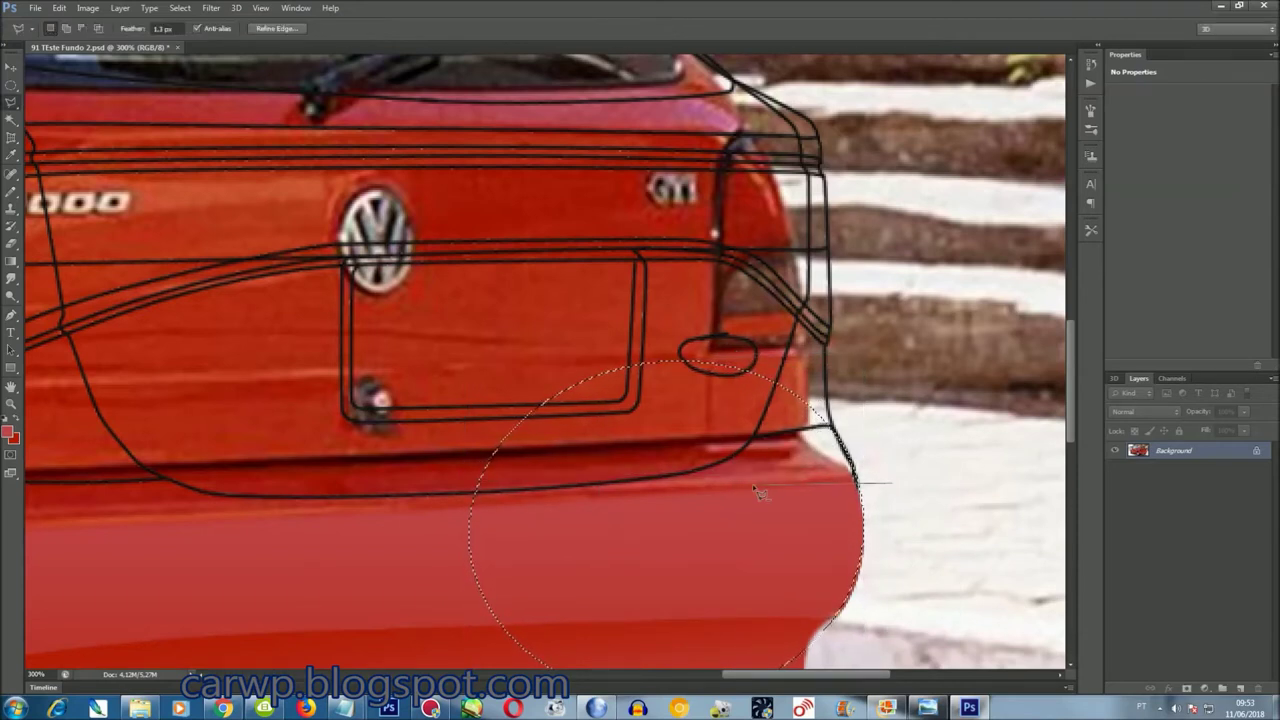
Trim the selection down to the bumper corner with the Polygonal Lasso
{"action": "scroll", "coordinate": [755, 495], "scroll_direction": "down", "scroll_amount": 2}
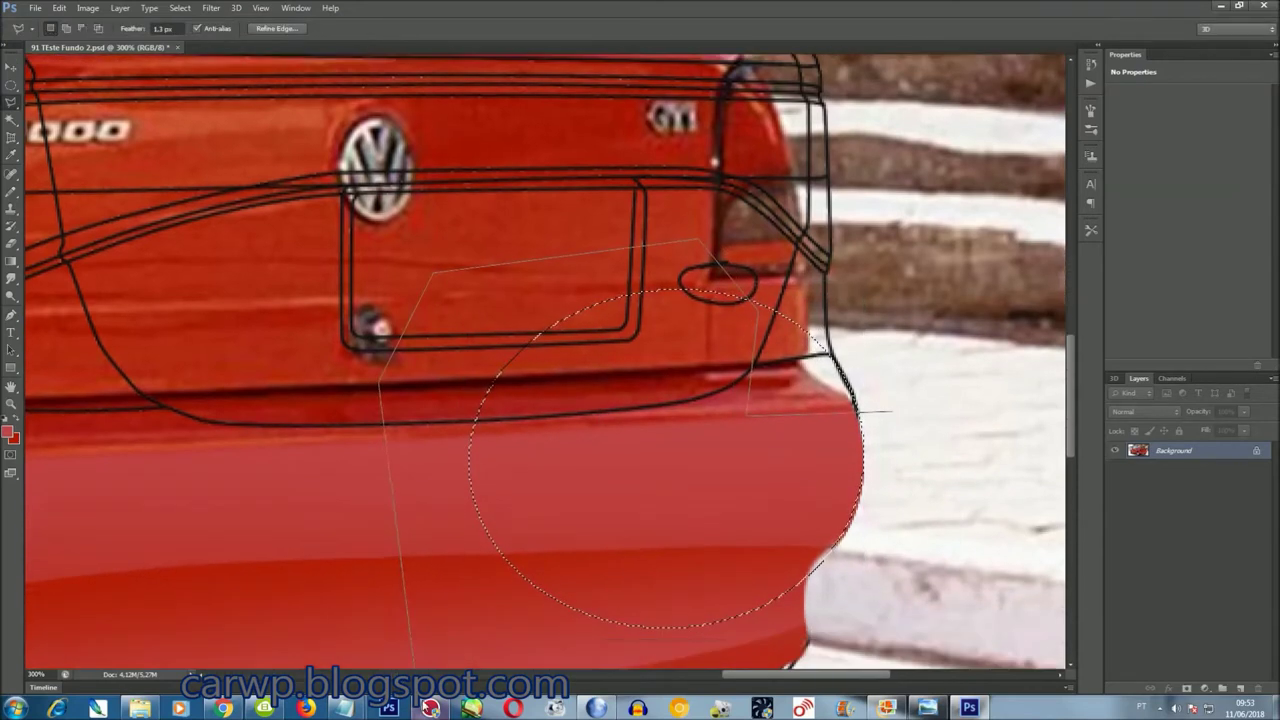
{"action": "scroll", "coordinate": [850, 540], "scroll_direction": "down", "scroll_amount": 2}
{"action": "scroll", "coordinate": [863, 491], "scroll_direction": "up", "scroll_amount": 3}
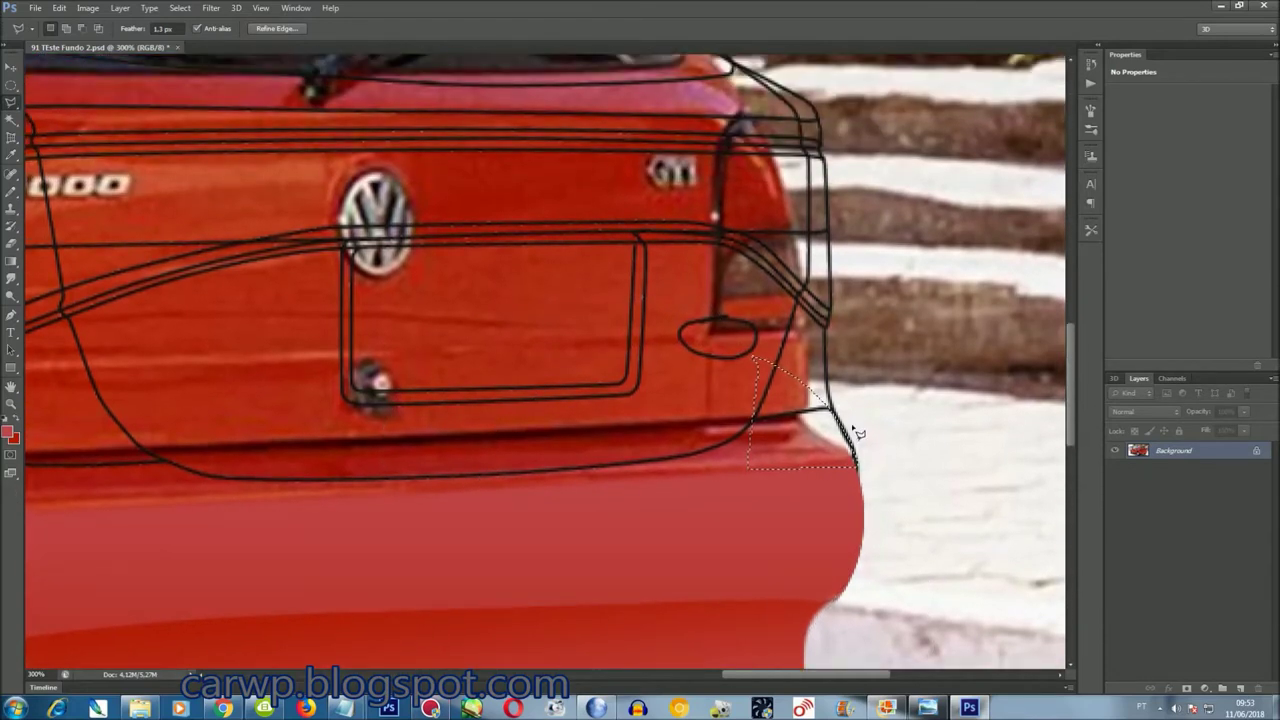
{"action": "left_click", "coordinate": [857, 416]}
{"action": "double_click", "coordinate": [872, 407]}
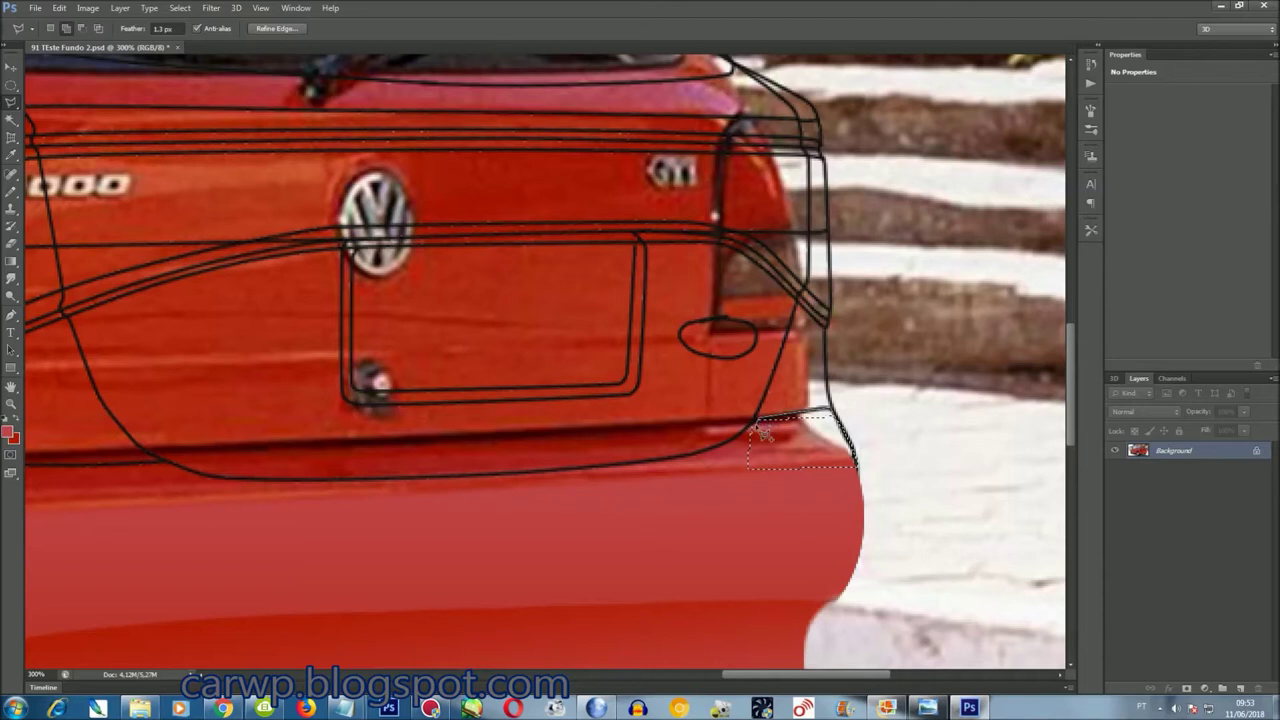
Copy the corner patch to a new layer, stretch it to about 170% width, and skew it
{"action": "key", "text": "ctrl+j"}
{"action": "key", "text": "ctrl+t"}
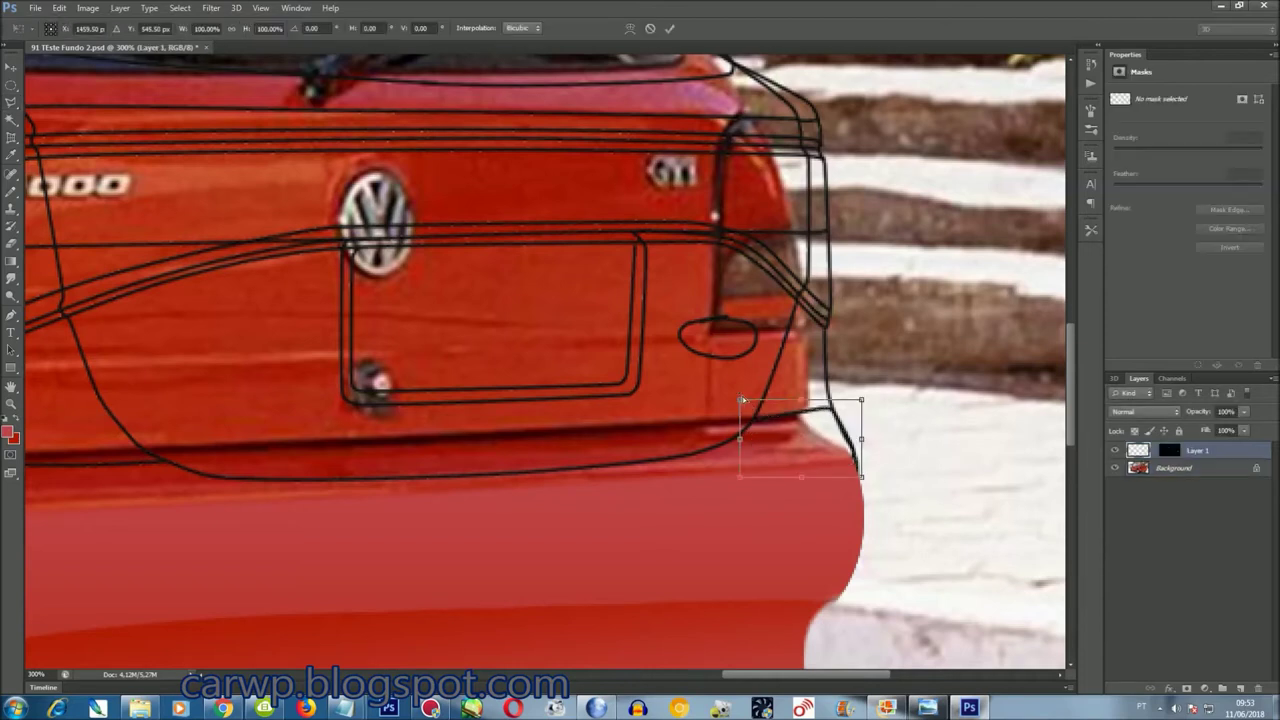
{"action": "mouse_move", "coordinate": [862, 438]}
{"action": "left_mouse_down"}
{"action": "mouse_move", "coordinate": [948, 438]}
{"action": "mouse_move", "coordinate": [960, 422]}
{"action": "left_mouse_up"}
{"action": "right_click", "coordinate": [866, 425]}
{"action": "left_click", "coordinate": [969, 489]}
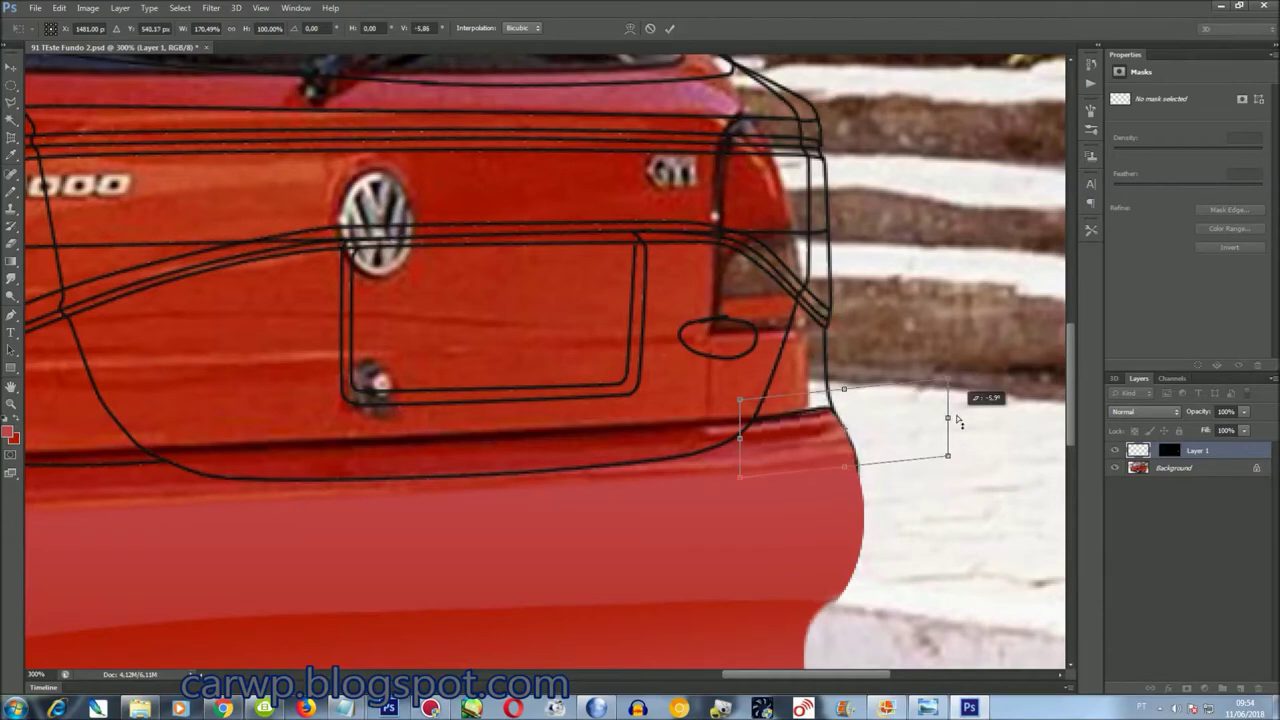
{"action": "key", "text": "Return"}
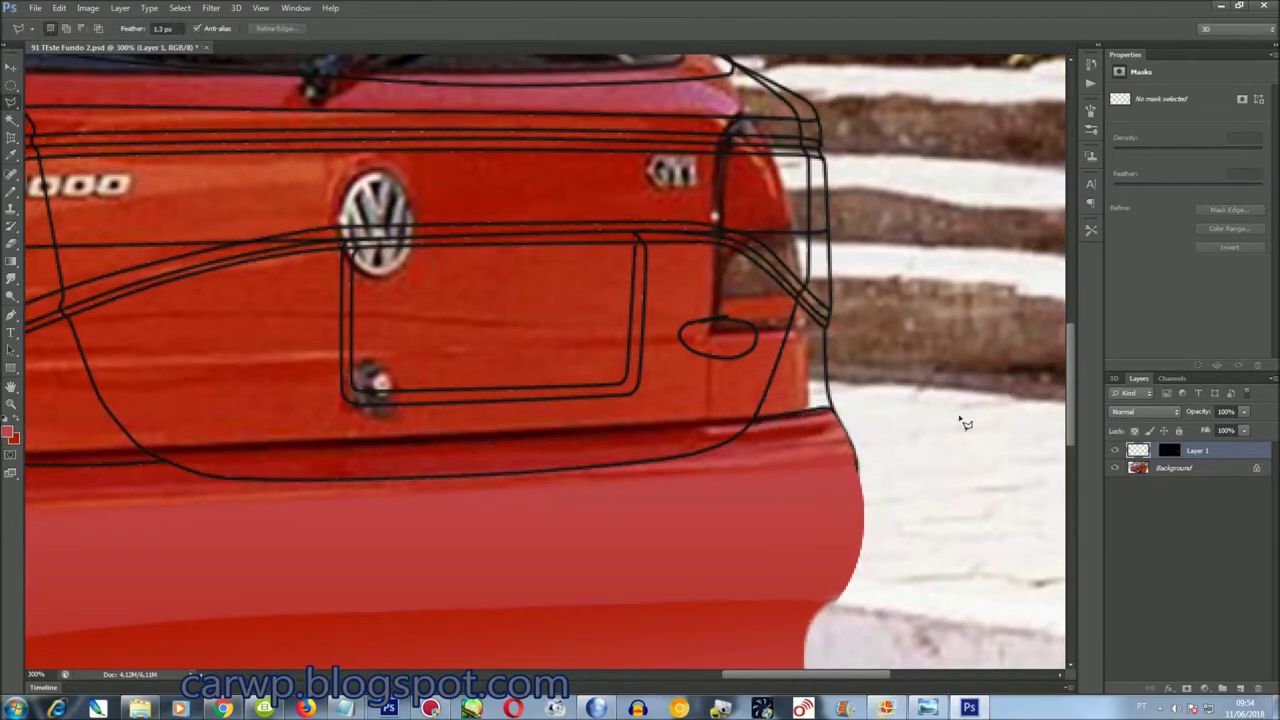
Merge the patch into Background, fit the car on screen, and bring up the Open dialog
{"action": "key", "text": "ctrl+e"}
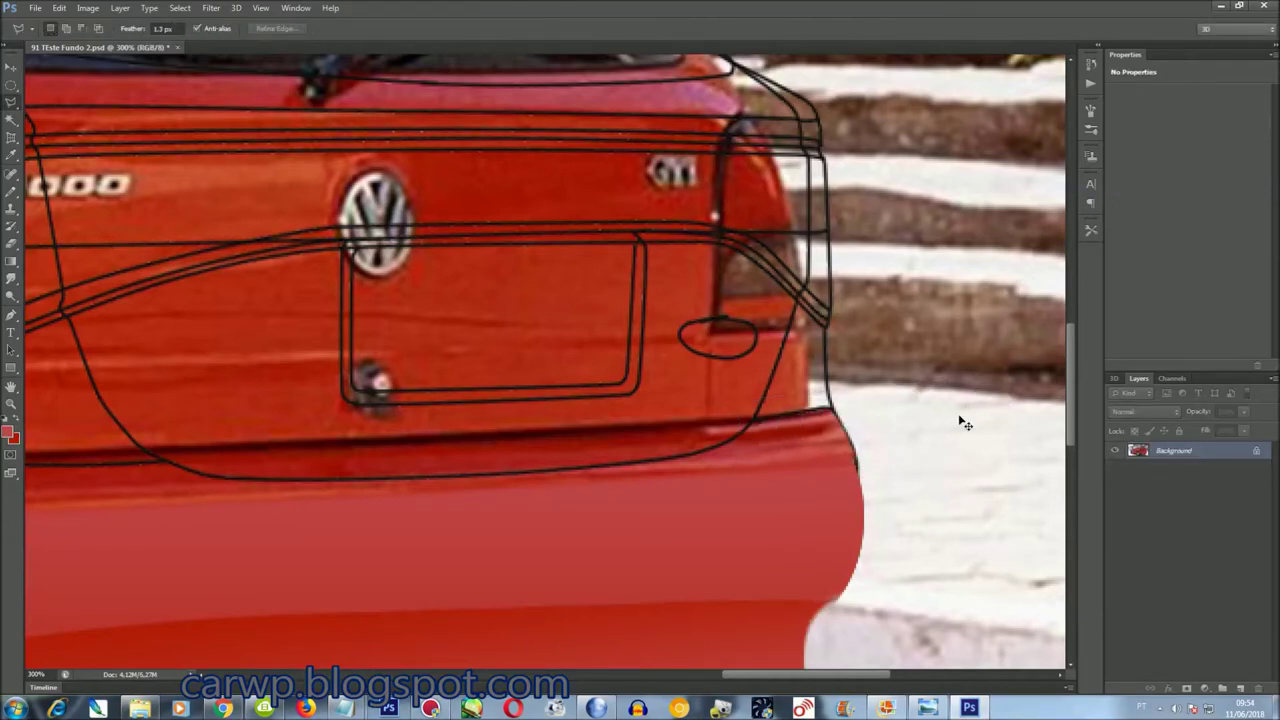
{"action": "key", "text": "ctrl+plus"}
{"action": "key", "text": "ctrl+plus"}
{"action": "left_click_drag", "start_coordinate": [831, 671], "coordinate": [836, 676]}
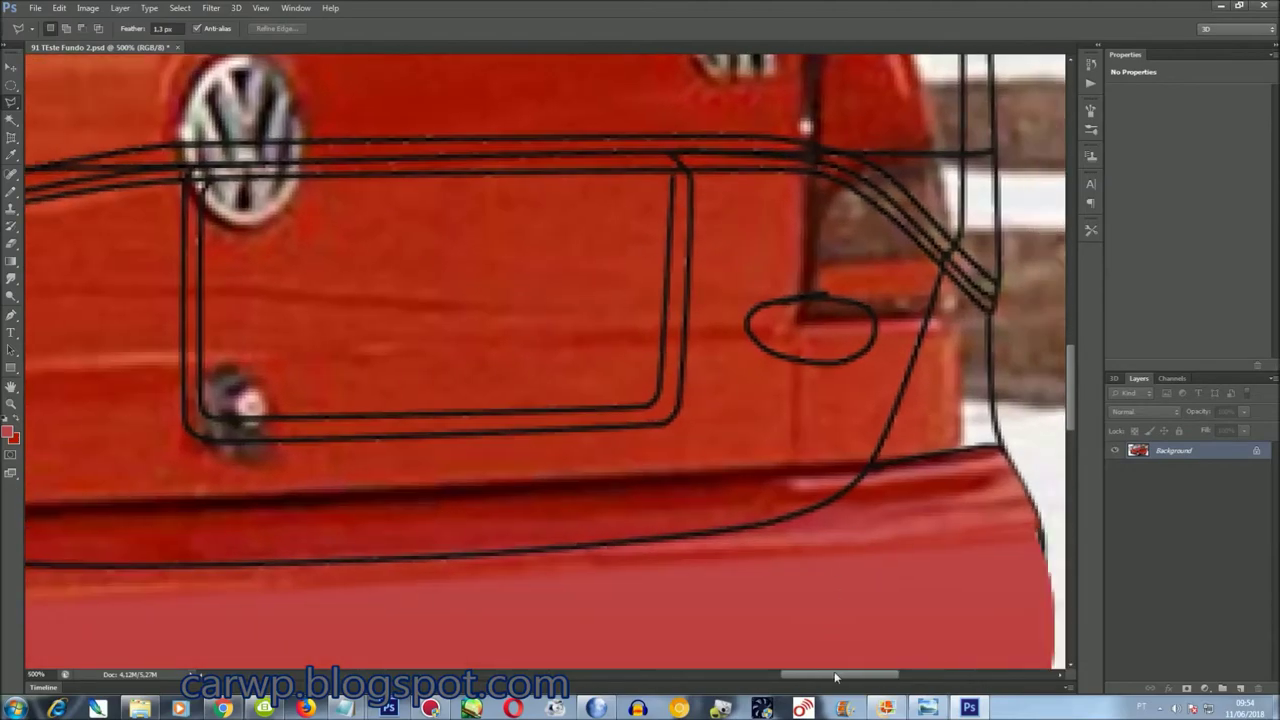
{"action": "key", "text": "ctrl+0"}
{"action": "key", "text": "ctrl+o"}
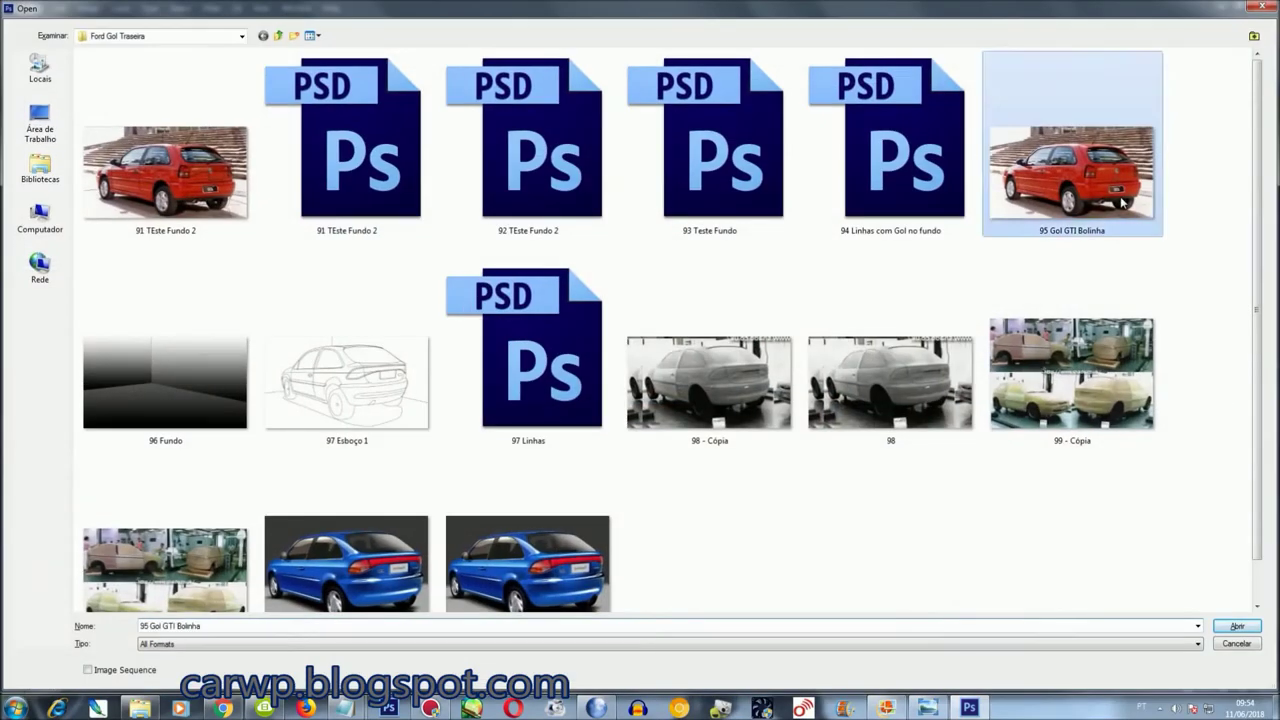
Open the 95 Gol GTI Bolinha photo and zoom it to 300%
{"action": "double_click", "coordinate": [1060, 160]}
{"action": "key", "text": "ctrl+1"}
{"action": "key", "text": "ctrl+plus"}
{"action": "left_click_drag", "start_coordinate": [722, 675], "coordinate": [871, 677]}
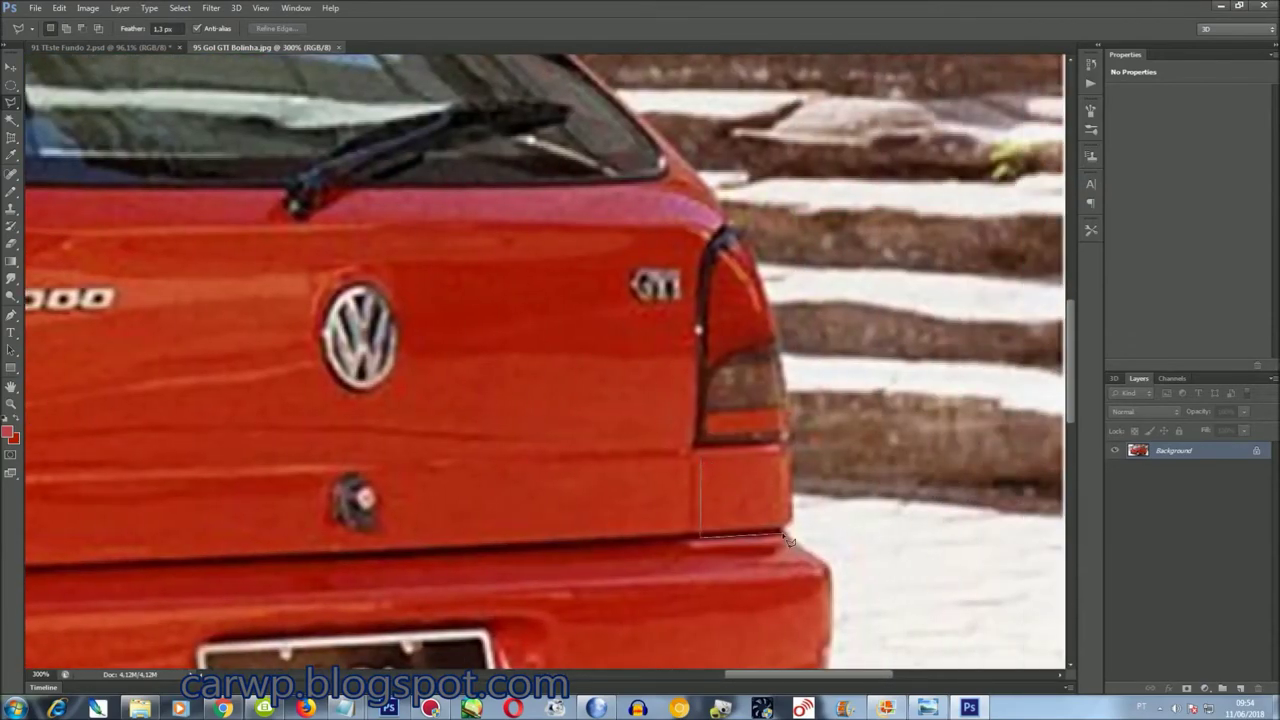
Return to 91 TEste Fundo 2 and zoom to 400% on the car
{"action": "left_click", "coordinate": [295, 8]}
{"action": "left_click", "coordinate": [335, 443]}
{"action": "key", "text": "ctrl+plus"}
{"action": "key", "text": "ctrl+plus"}
{"action": "key", "text": "ctrl+plus"}
{"action": "key", "text": "ctrl+plus"}
{"action": "left_click_drag", "start_coordinate": [598, 675], "coordinate": [813, 675]}
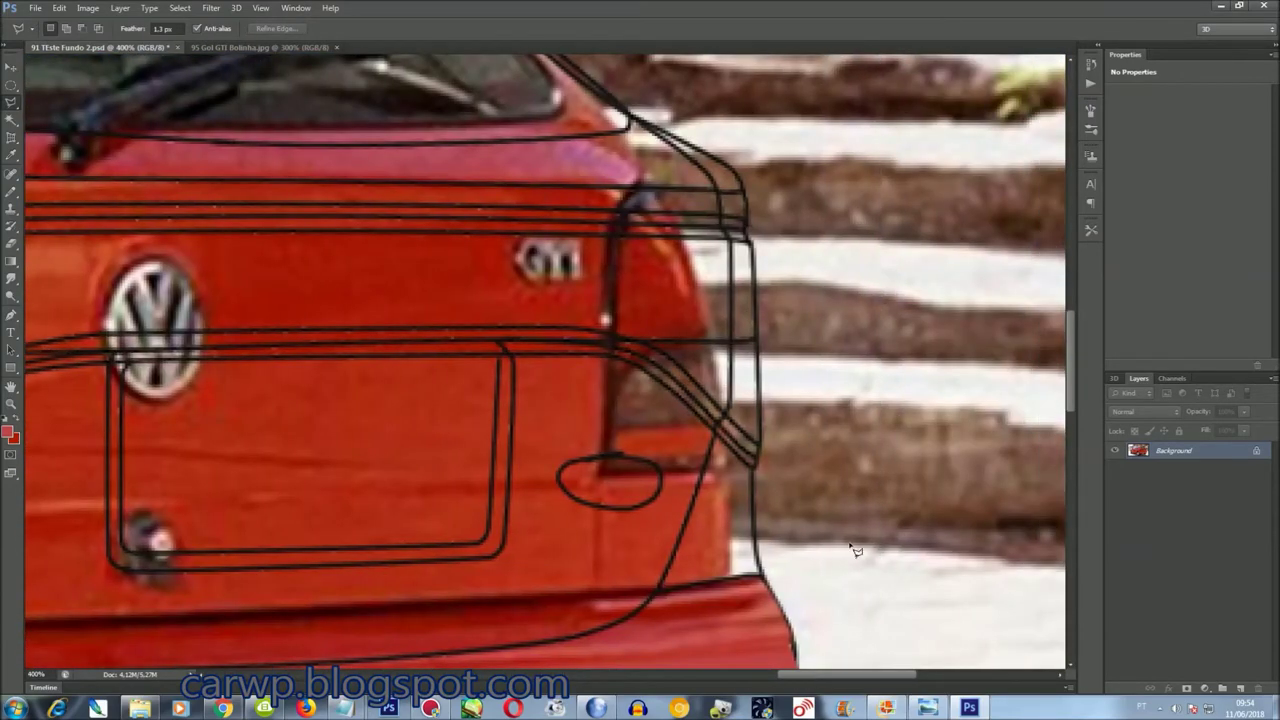
Place the copied piece on the rear right corner, rotated -5.4°, stretched to 142% and warped
{"action": "key", "text": "ctrl+j"}
{"action": "key", "text": "ctrl+t"}
{"action": "mouse_move", "coordinate": [601, 398]}
{"action": "left_mouse_down"}
{"action": "mouse_move", "coordinate": [751, 506]}
{"action": "mouse_move", "coordinate": [756, 563]}
{"action": "mouse_move", "coordinate": [768, 566]}
{"action": "mouse_move", "coordinate": [739, 568]}
{"action": "mouse_move", "coordinate": [765, 545]}
{"action": "left_mouse_up"}
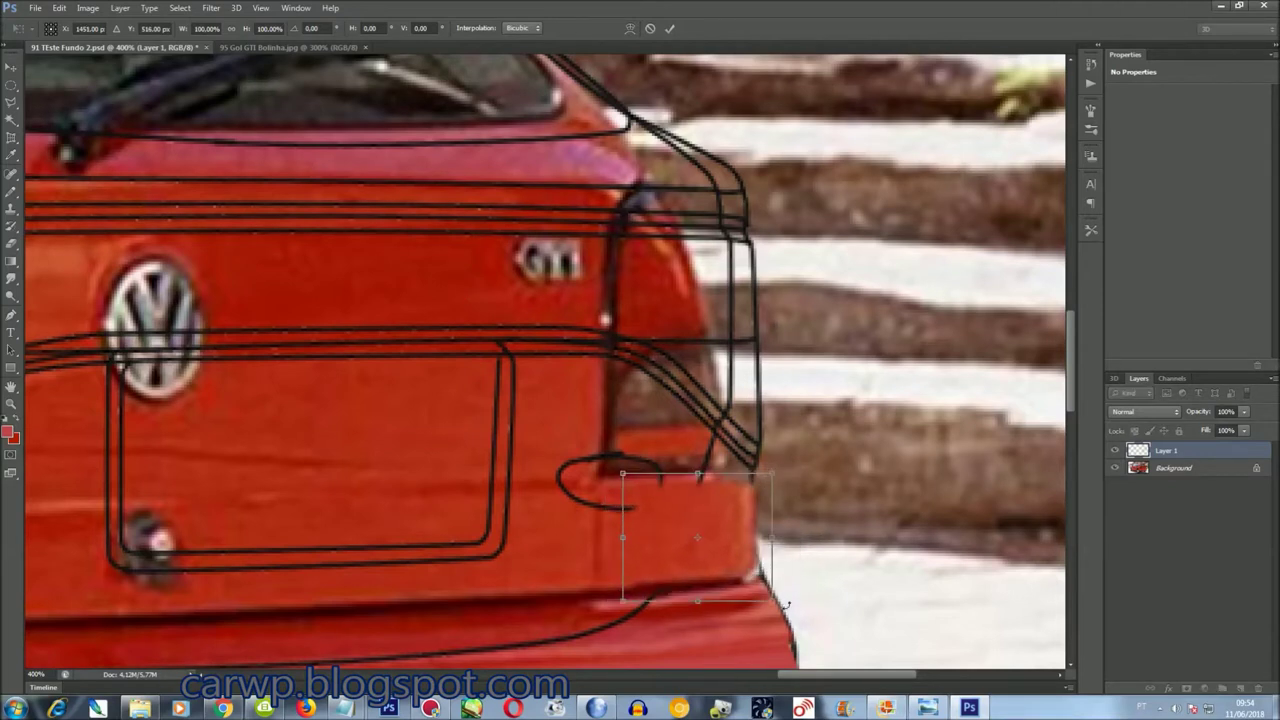
{"action": "left_click_drag", "start_coordinate": [790, 605], "coordinate": [763, 579]}
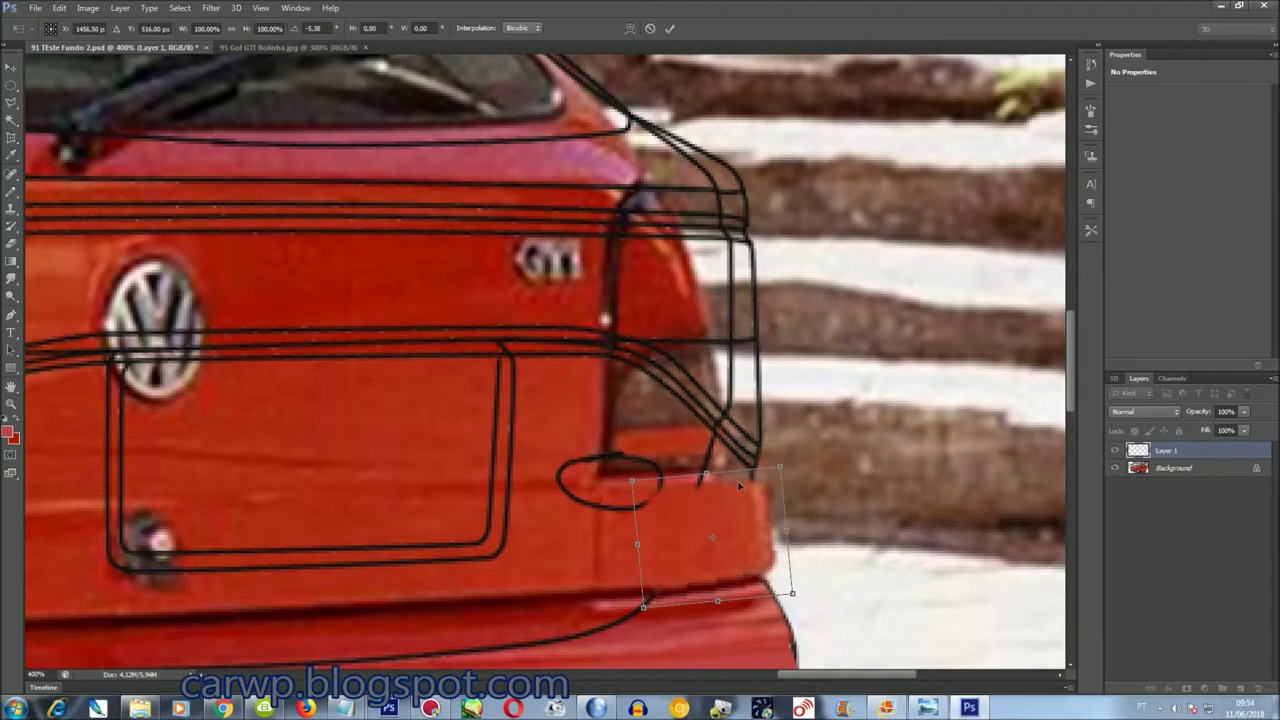
{"action": "left_click_drag", "start_coordinate": [699, 479], "coordinate": [711, 422]}
{"action": "right_click", "coordinate": [746, 510]}
{"action": "left_click", "coordinate": [785, 400]}
{"action": "key", "text": "Return"}
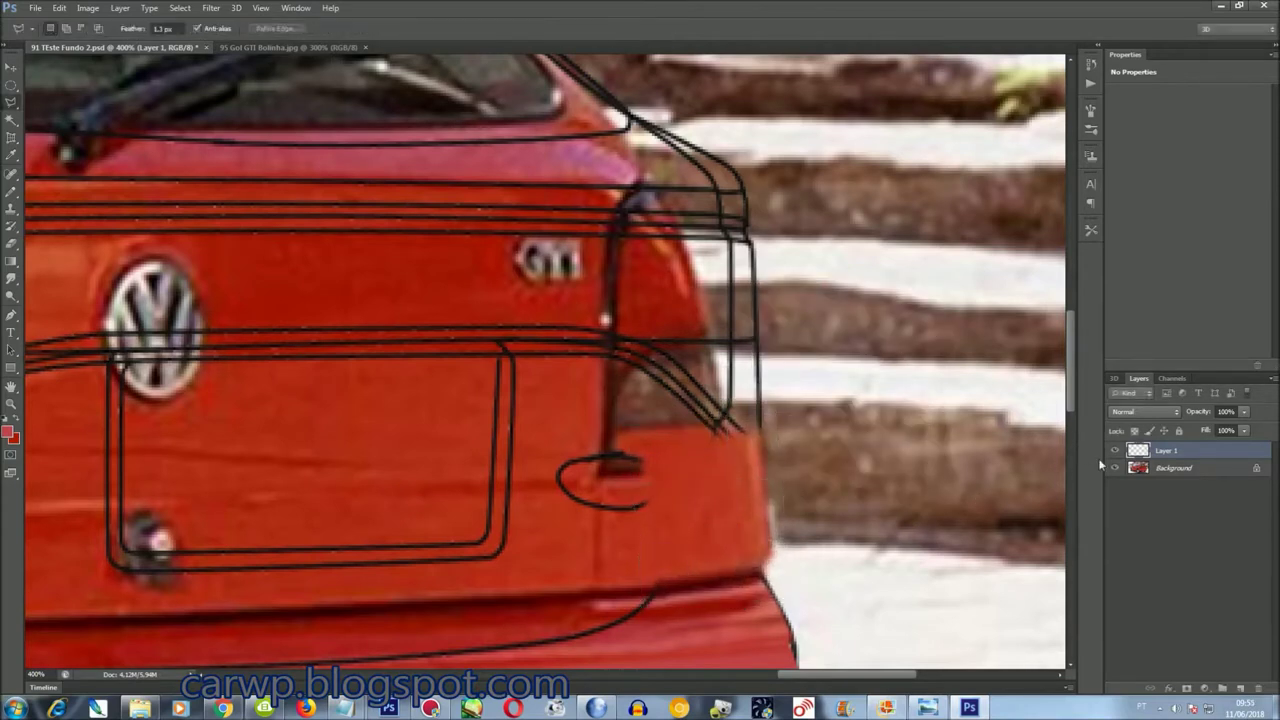
Toggle the pasted piece to compare, and draw an oval selection beside the rear corner
{"action": "left_click", "coordinate": [1116, 452]}
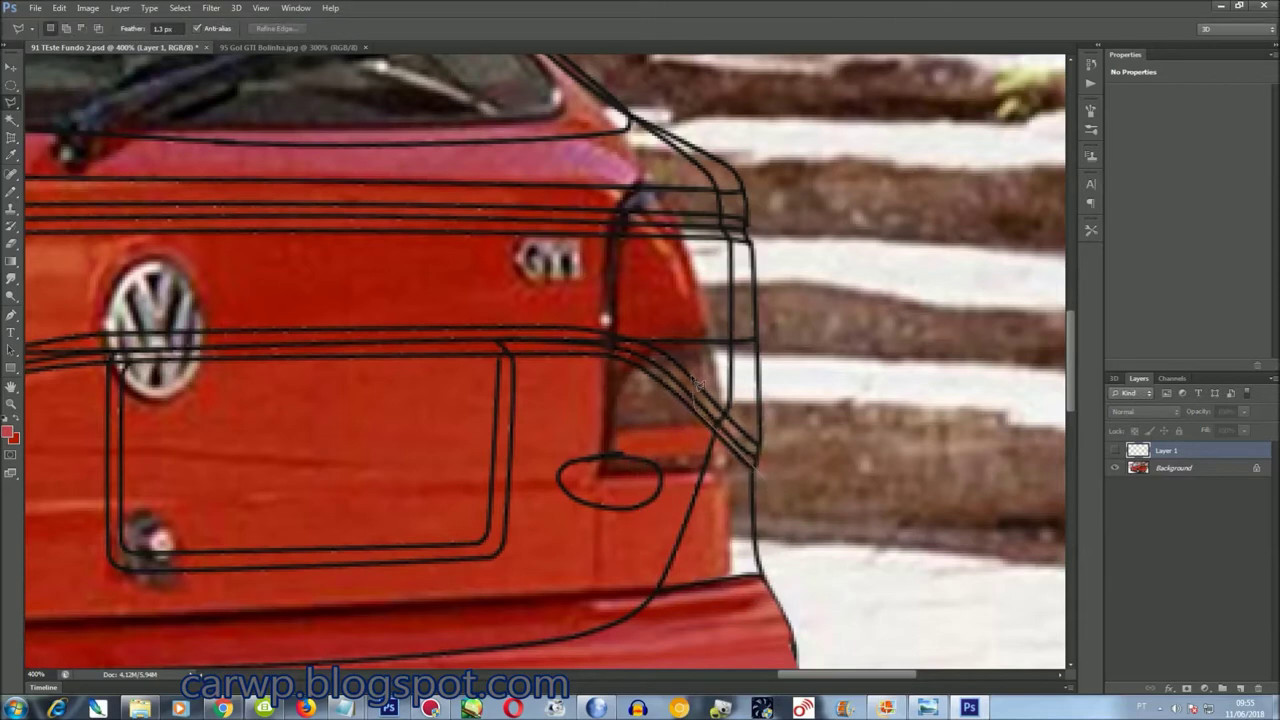
{"action": "left_click", "coordinate": [1115, 451]}
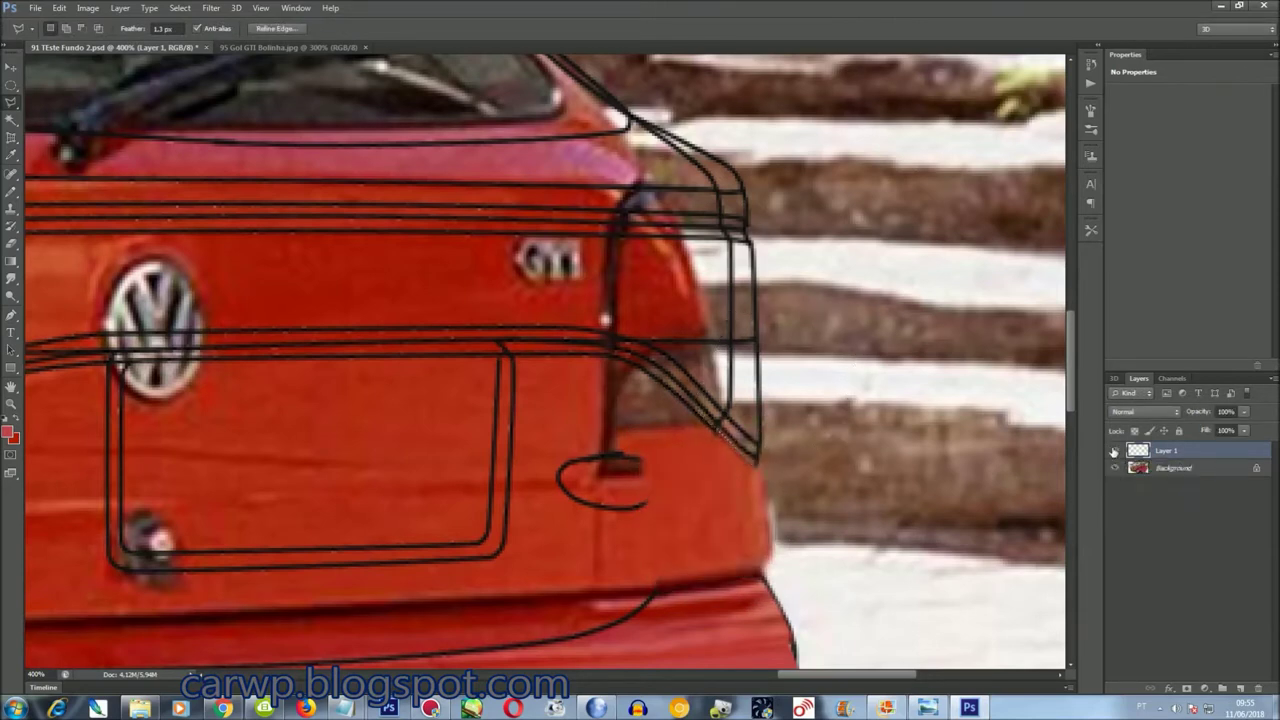
{"action": "left_click", "coordinate": [1116, 452]}
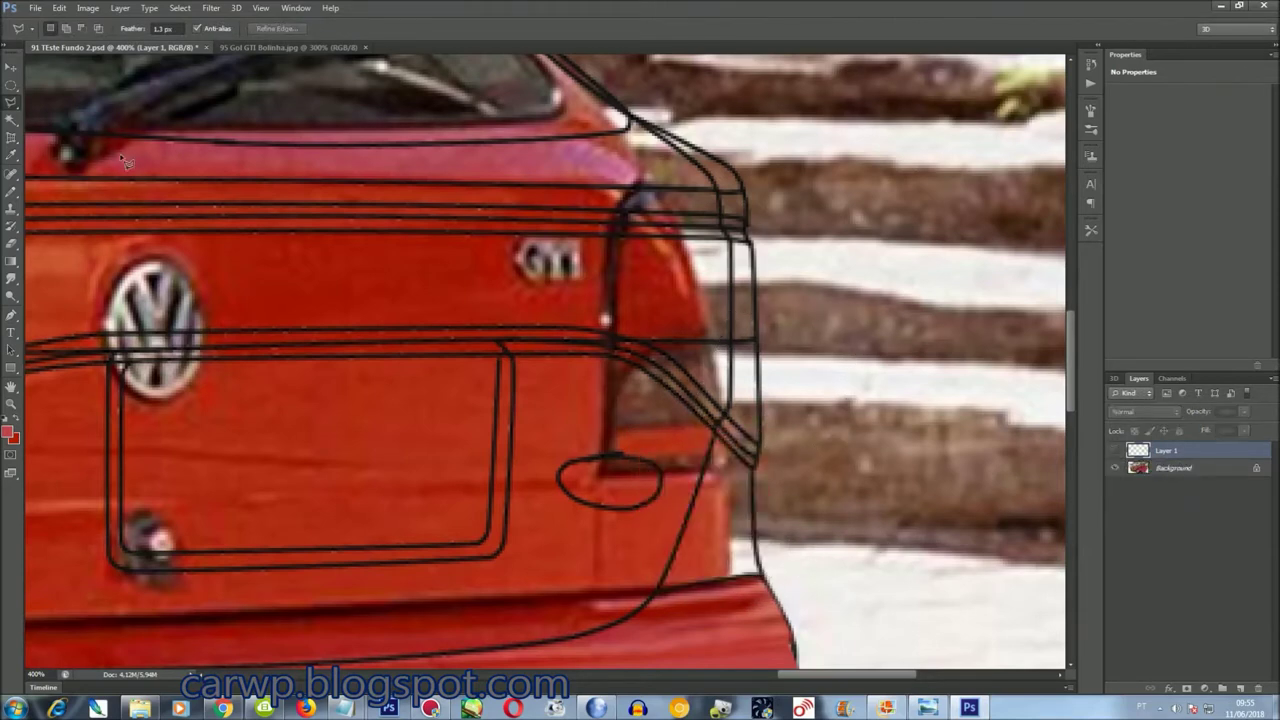
{"action": "left_click", "coordinate": [11, 85]}
{"action": "left_click_drag", "start_coordinate": [754, 392], "coordinate": [946, 638]}
{"action": "left_click", "coordinate": [1116, 451]}
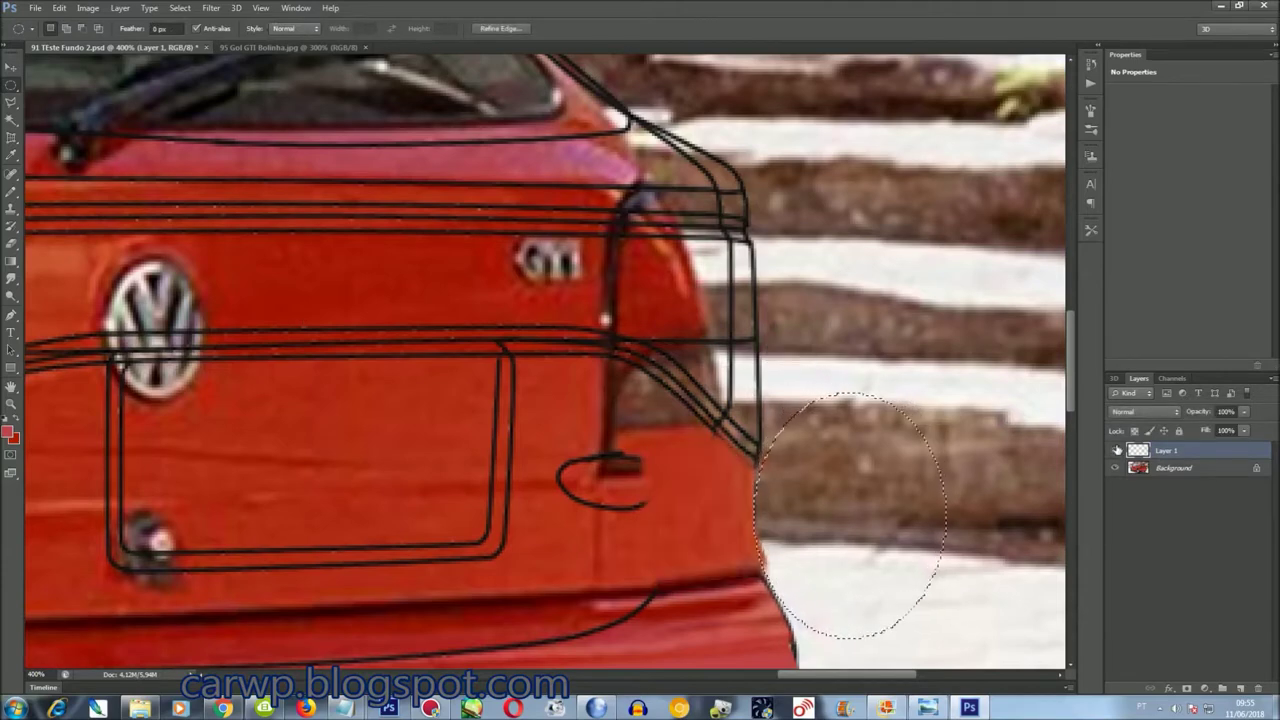
Fit the car on screen and merge the pasted piece into the background
{"action": "key", "text": "ctrl+0"}
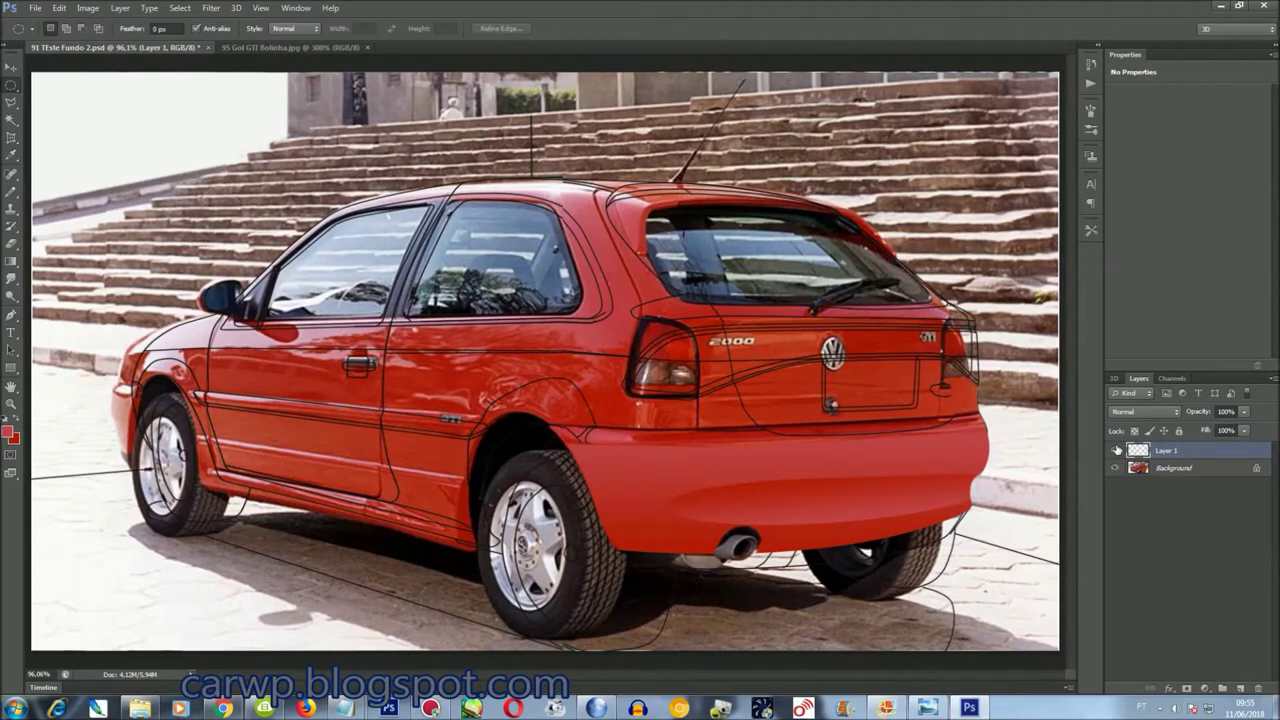
{"action": "key", "text": "ctrl+e"}
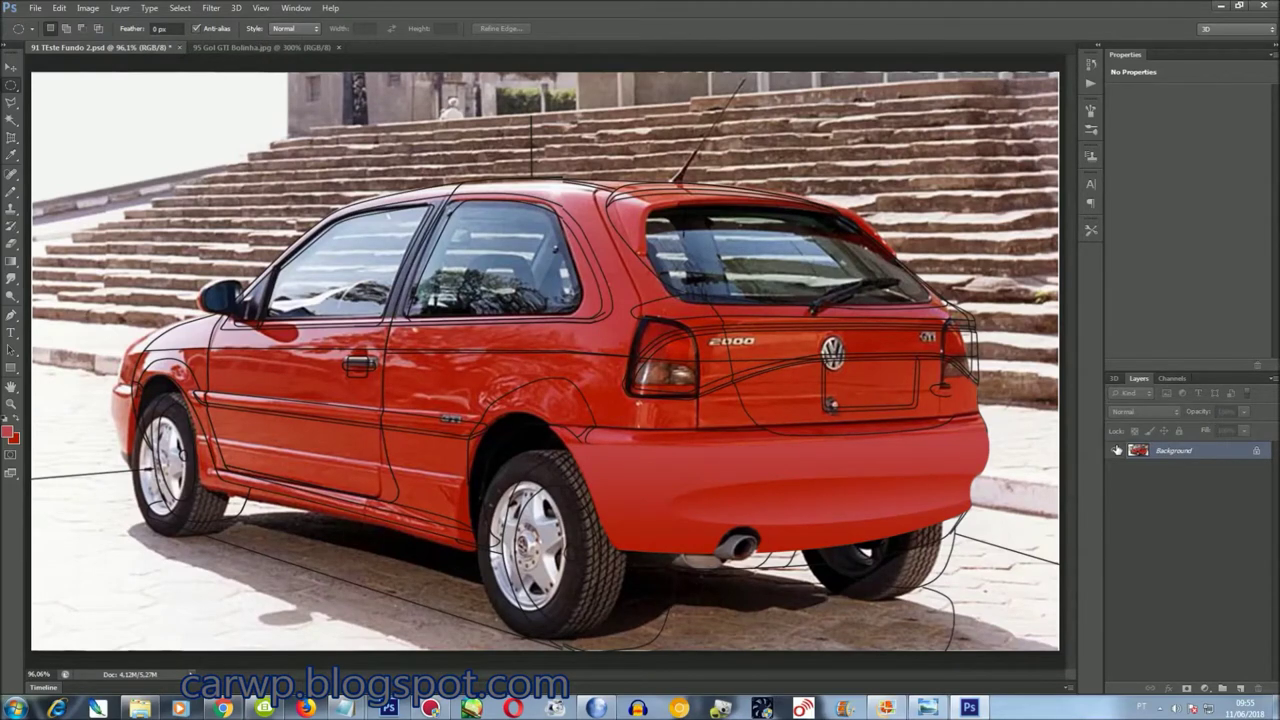
{"action": "left_click", "coordinate": [296, 8]}
Go to the 95 Gol GTI Bolinha photo and pick the Lasso tool
{"action": "left_click", "coordinate": [330, 458]}
{"action": "left_click_drag", "start_coordinate": [827, 680], "coordinate": [696, 680]}
{"action": "key", "text": "l"}
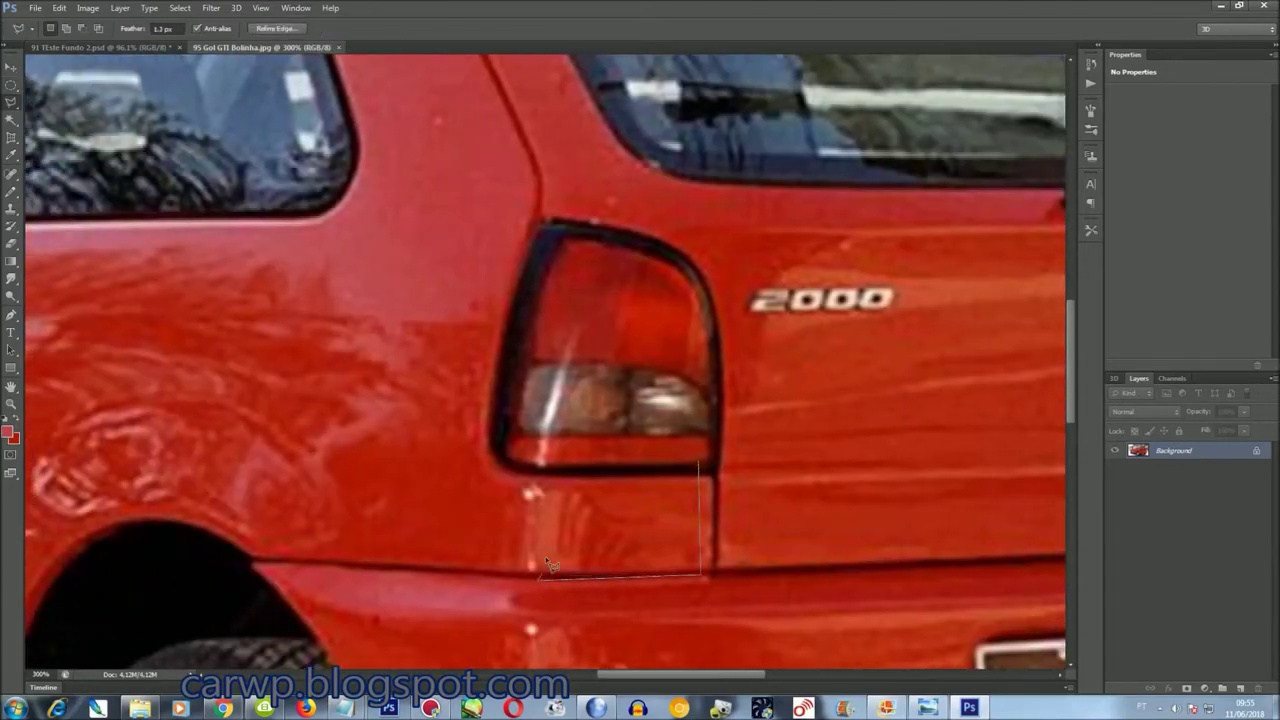
Return to 91 TEste Fundo 2 and zoom in on the rear
{"action": "left_click", "coordinate": [296, 8]}
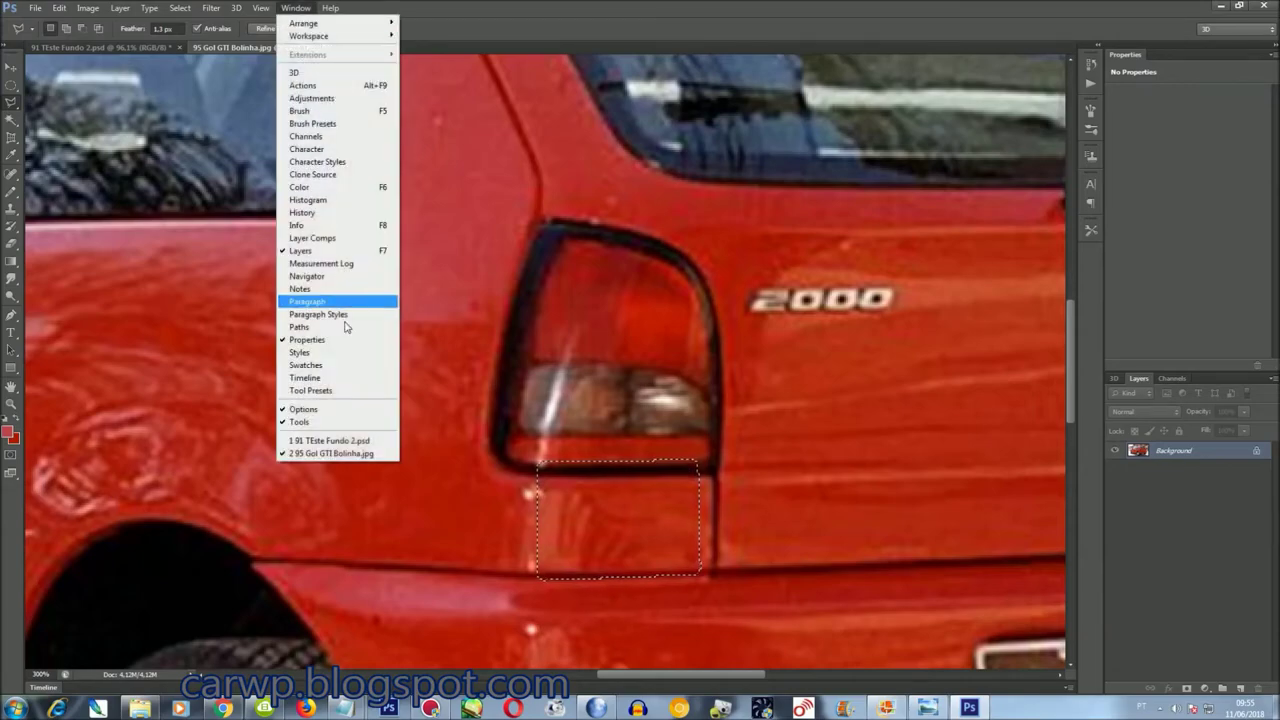
{"action": "left_click", "coordinate": [330, 432]}
{"action": "scroll", "coordinate": [447, 357], "scroll_direction": "up", "scroll_amount": 5}
{"action": "scroll", "coordinate": [447, 357], "scroll_direction": "up", "scroll_amount": 2}
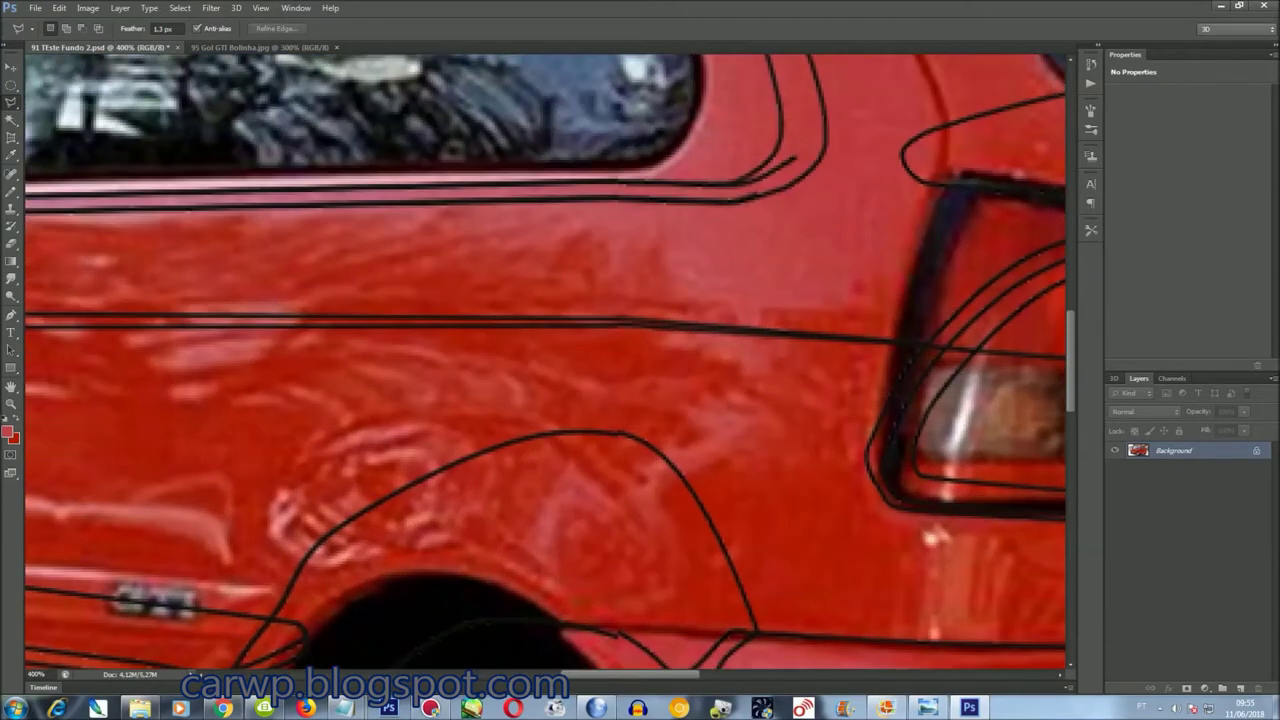
{"action": "left_click_drag", "start_coordinate": [668, 679], "coordinate": [744, 676]}
{"action": "left_click_drag", "start_coordinate": [1072, 398], "coordinate": [1073, 430]}
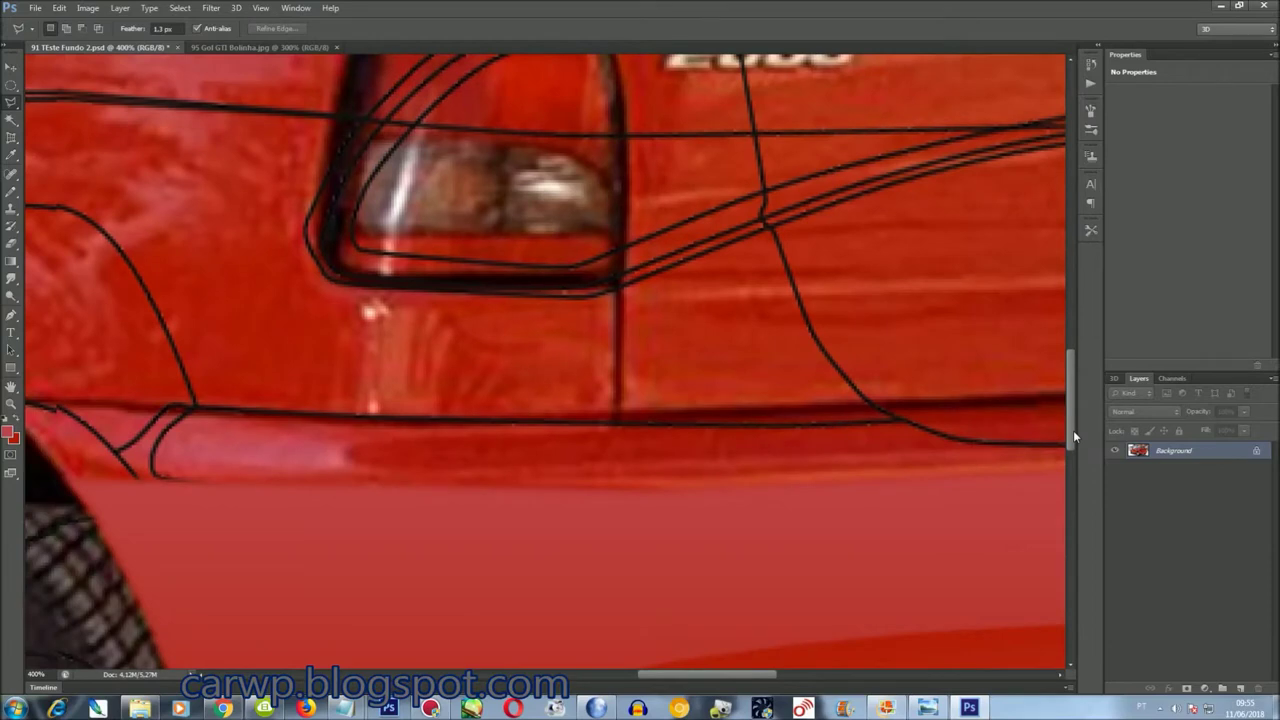
Paste the patch as a new layer, nudge it right, and stretch it to about 181% width
{"action": "key", "text": "ctrl+j"}
{"action": "key", "text": "ctrl+t"}
{"action": "left_click_drag", "start_coordinate": [556, 410], "coordinate": [500, 393]}
{"action": "key", "text": "shift+Right"}
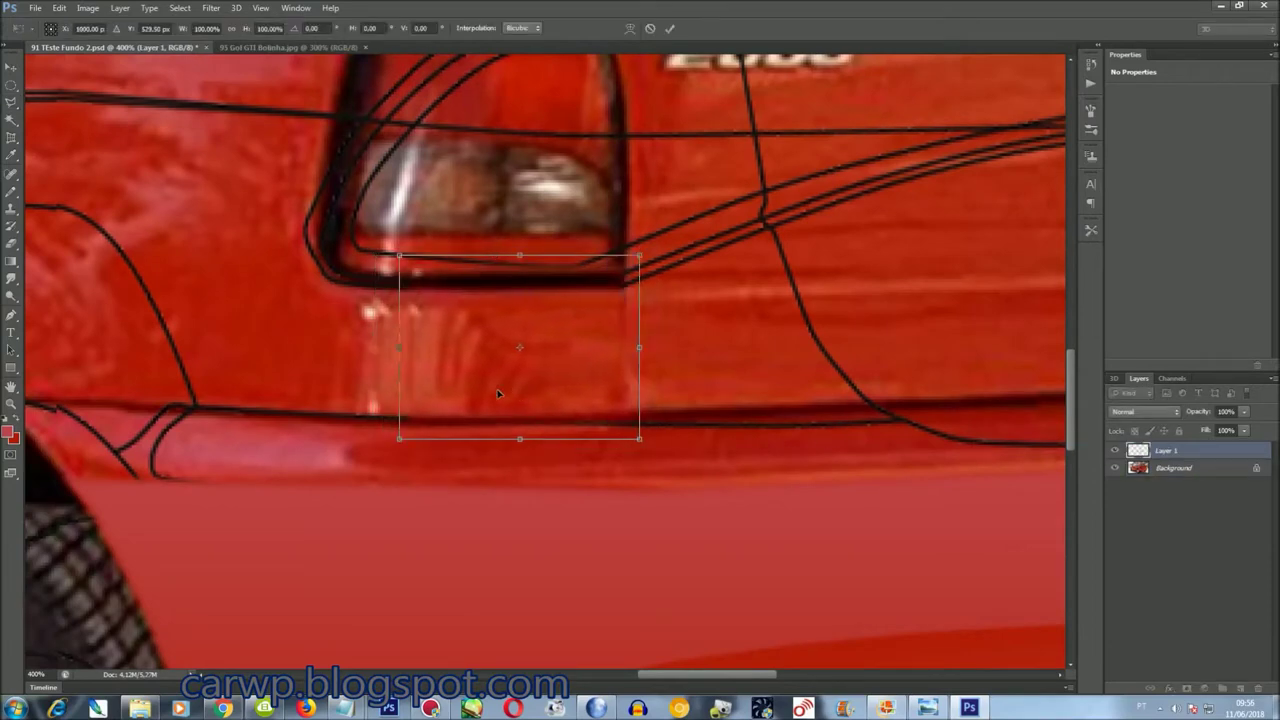
{"action": "key", "text": "shift+Right"}
{"action": "key", "text": "shift+Right"}
{"action": "key", "text": "shift+Right"}
{"action": "left_click_drag", "start_coordinate": [533, 347], "coordinate": [350, 347]}
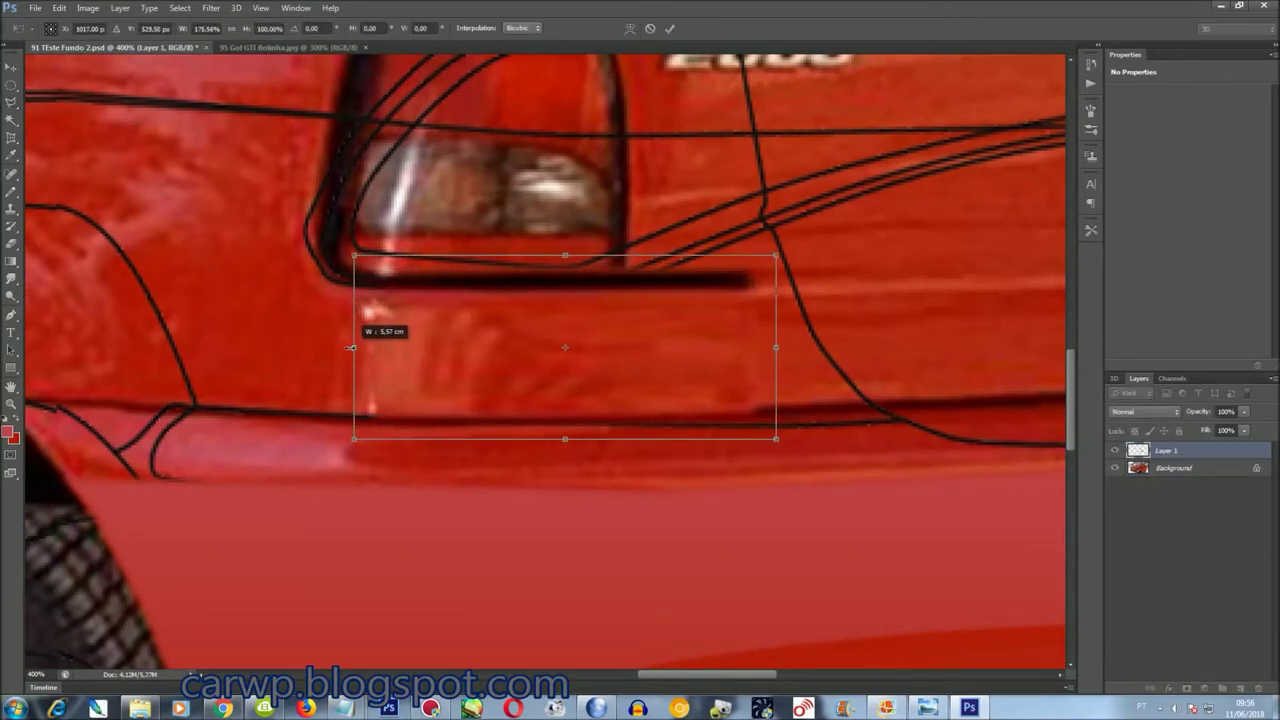
{"action": "left_click_drag", "start_coordinate": [780, 350], "coordinate": [920, 350]}
Warp the patch's lower right to follow the bumper line
{"action": "right_click", "coordinate": [812, 298]}
{"action": "left_click", "coordinate": [845, 399]}
{"action": "left_click_drag", "start_coordinate": [870, 402], "coordinate": [882, 418]}
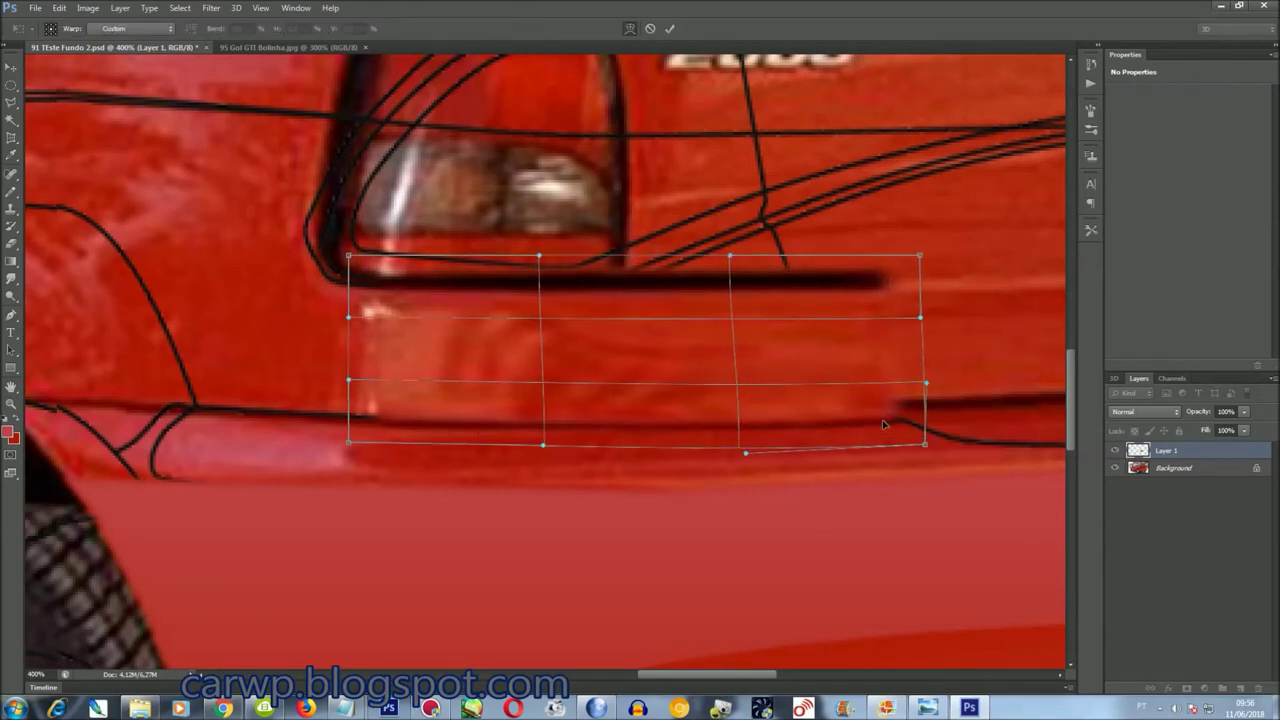
{"action": "key", "text": "Return"}
Smudge the dark line below the tail light upward, then hide Layer 1
{"action": "left_click", "coordinate": [12, 278]}
{"action": "left_click_drag", "start_coordinate": [654, 300], "coordinate": [770, 222]}
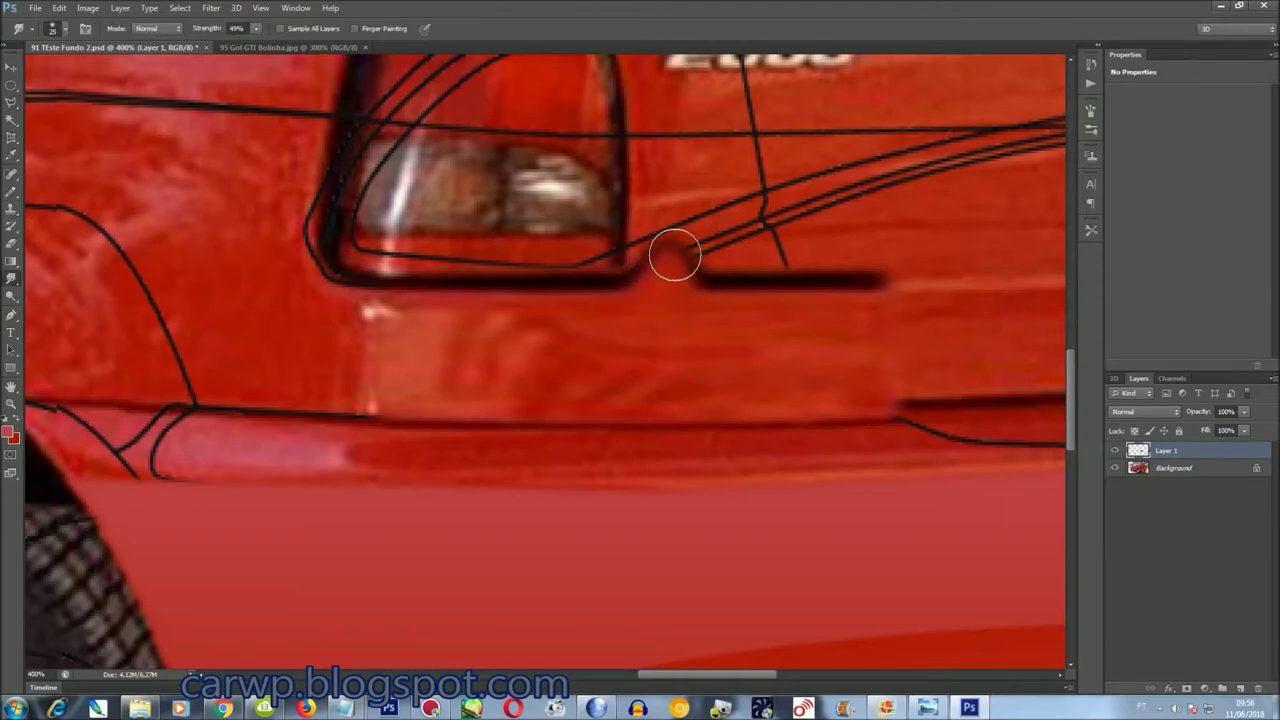
{"action": "left_click", "coordinate": [1115, 450]}
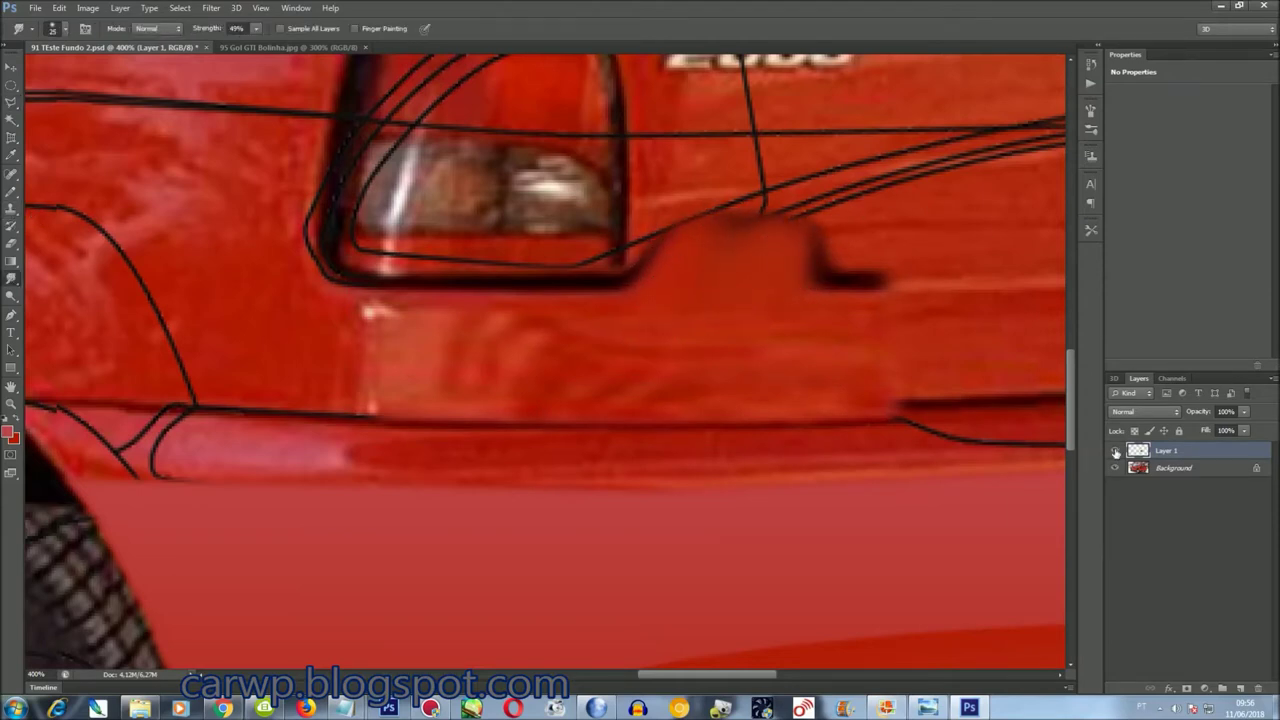
Zoom out and draw an elliptical selection over the rear panel
{"action": "key", "text": "l"}
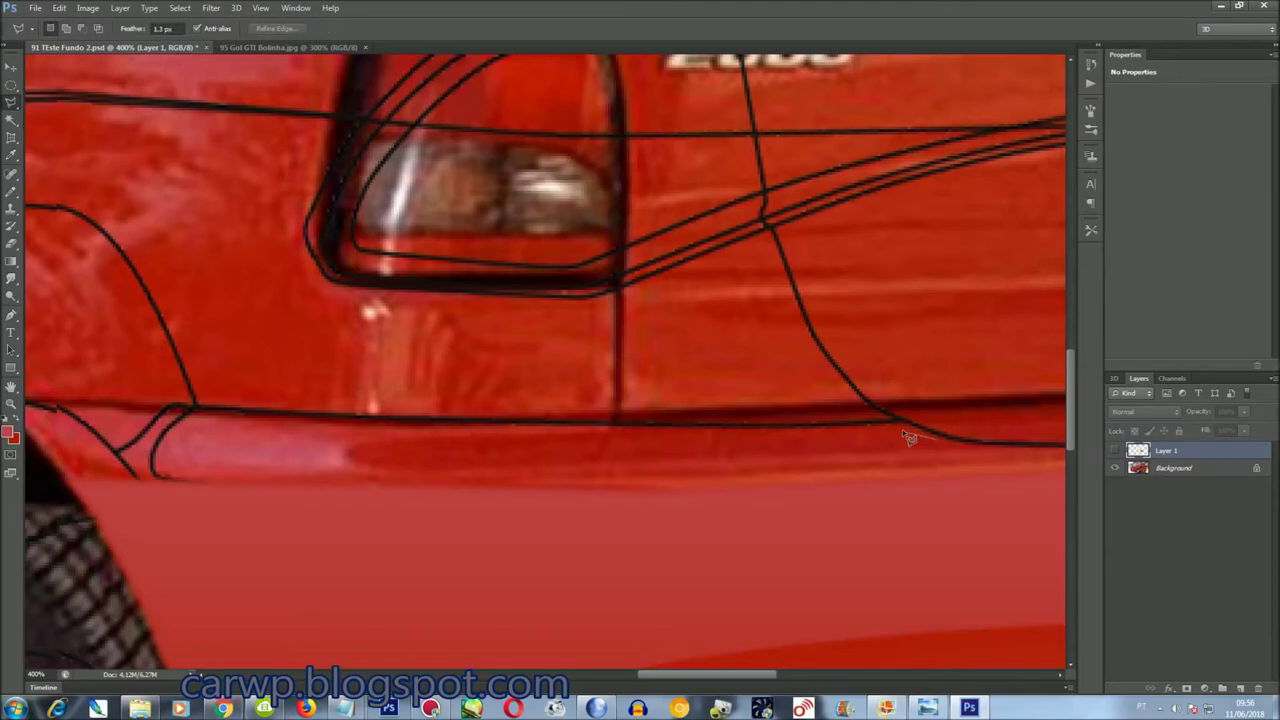
{"action": "key", "text": "ctrl+minus"}
{"action": "key", "text": "m"}
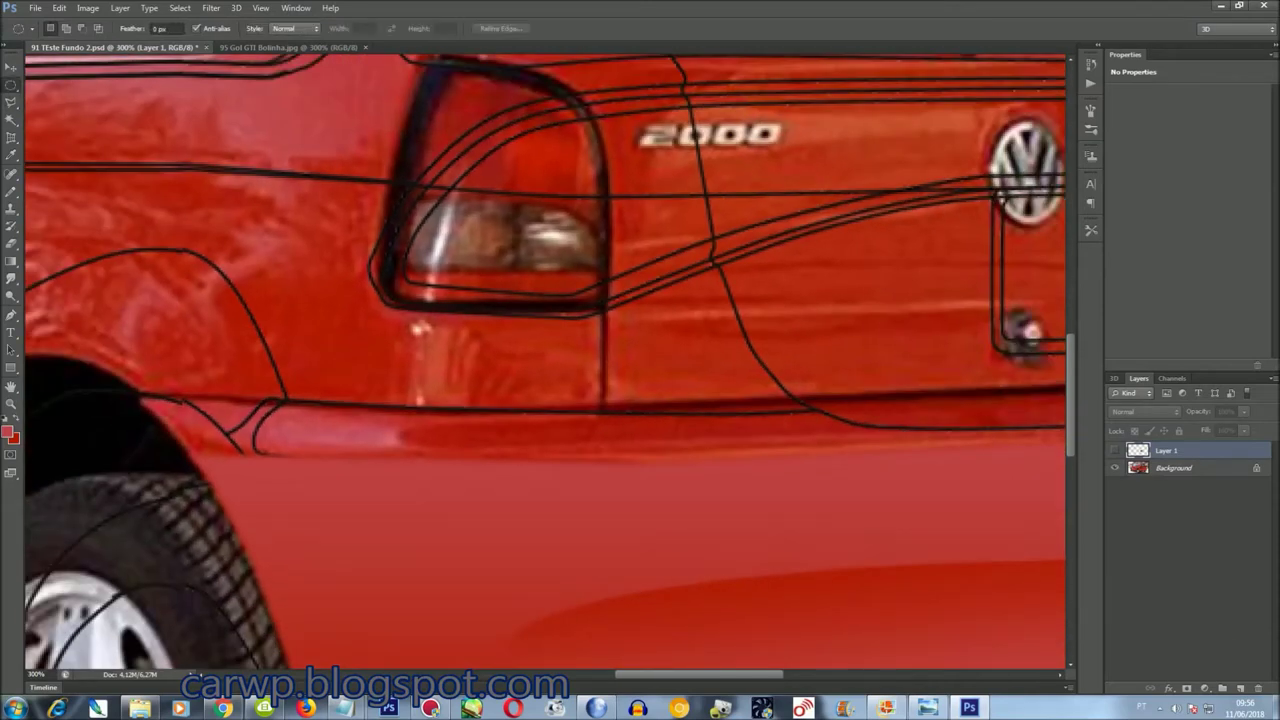
{"action": "left_click_drag", "start_coordinate": [650, 679], "coordinate": [705, 679]}
{"action": "left_click_drag", "start_coordinate": [400, 164], "coordinate": [713, 424]}
Warp the oval selection, bulging its left edge outward
{"action": "right_click", "coordinate": [531, 286]}
{"action": "left_click", "coordinate": [600, 463]}
{"action": "right_click", "coordinate": [523, 272]}
{"action": "left_click", "coordinate": [582, 379]}
{"action": "mouse_move", "coordinate": [582, 379]}
{"action": "left_mouse_down"}
{"action": "mouse_move", "coordinate": [547, 429]}
{"action": "mouse_move", "coordinate": [556, 441]}
{"action": "left_mouse_up"}
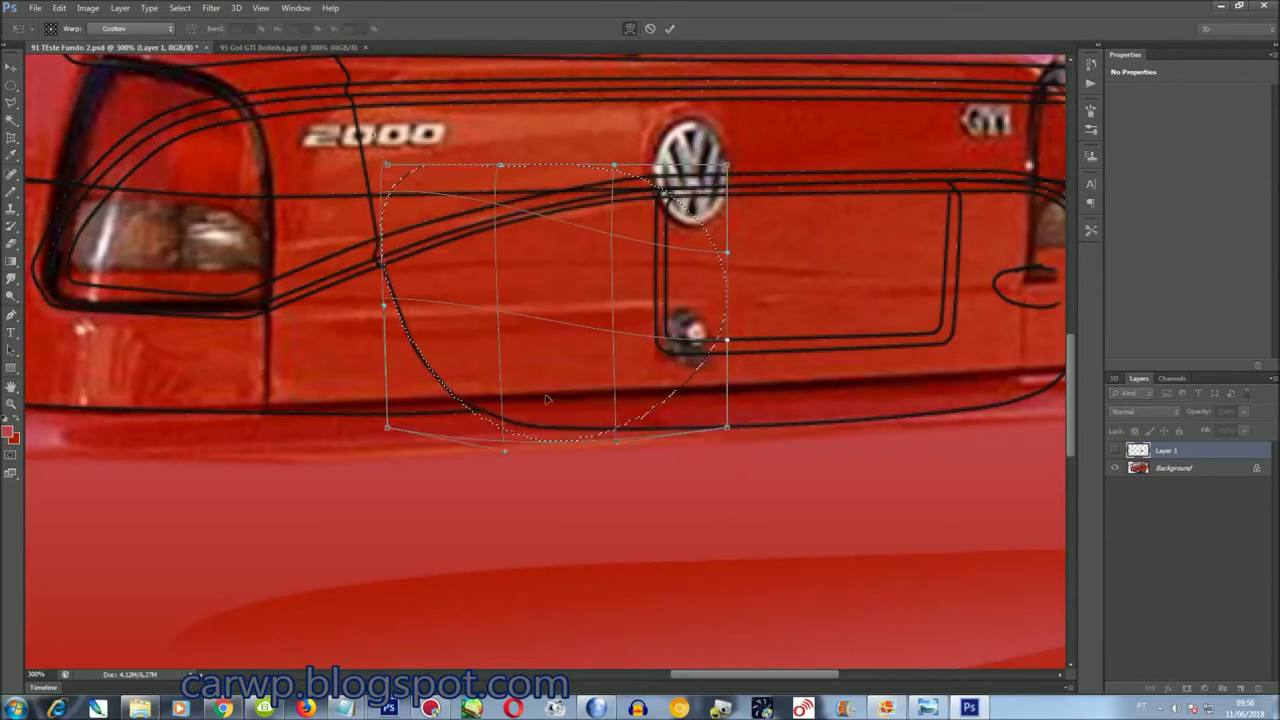
{"action": "key", "text": "Return"}
Deselect the oval and toggle the edit layer to compare with the original
{"action": "left_click", "coordinate": [1117, 451]}
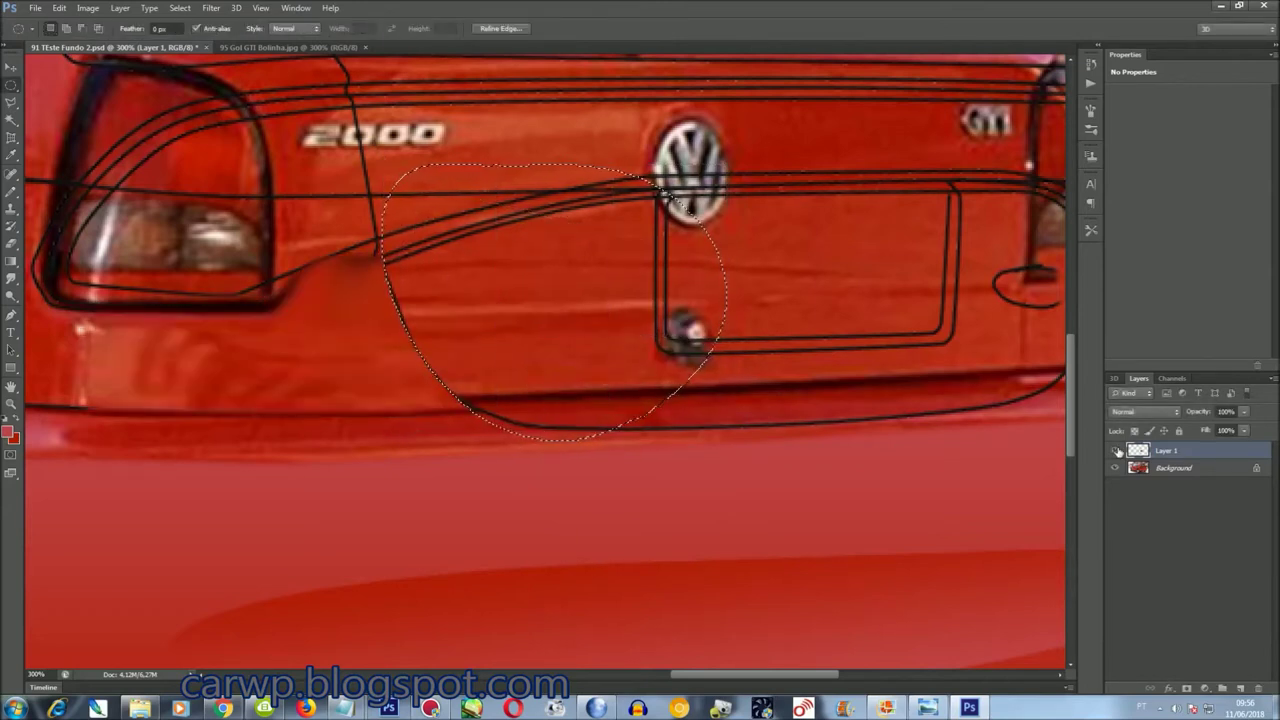
{"action": "key", "text": "ctrl+d"}
{"action": "left_click_drag", "start_coordinate": [748, 675], "coordinate": [698, 675]}
{"action": "left_click", "coordinate": [1117, 451]}
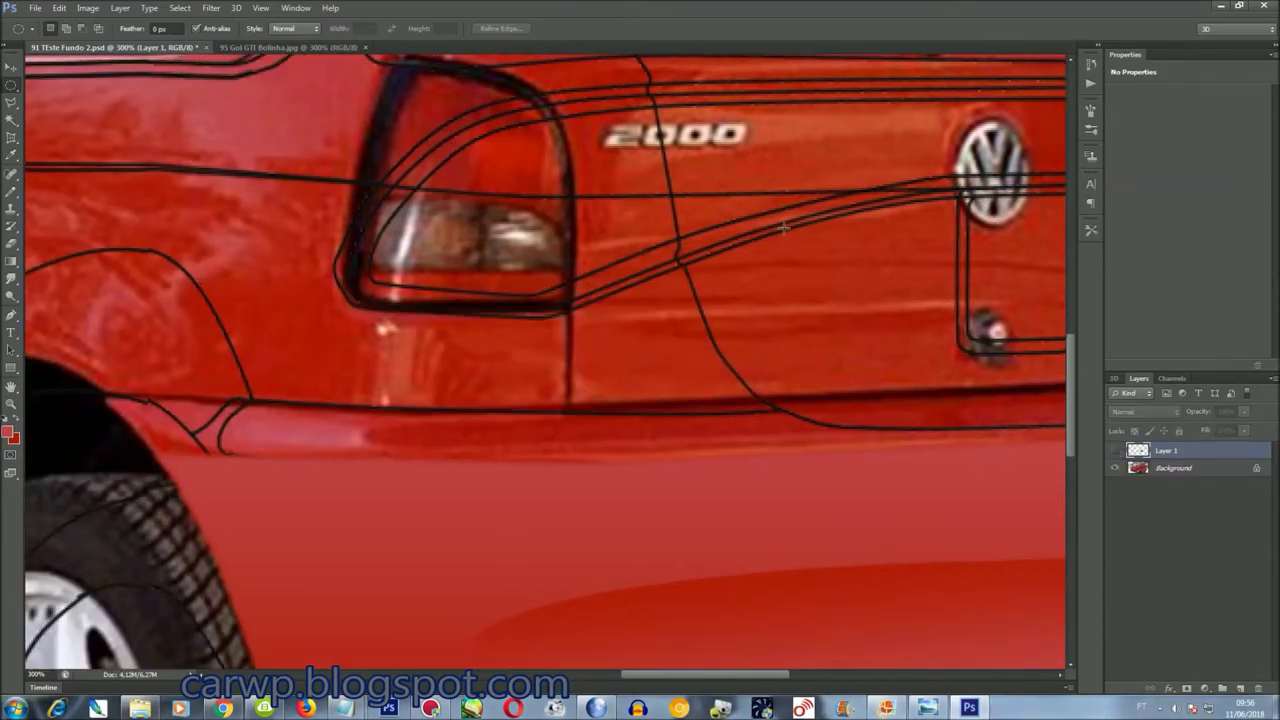
Lasso the area from tail light to 2000 badge, show Layer 1, and fit the photo
{"action": "key", "text": "l"}
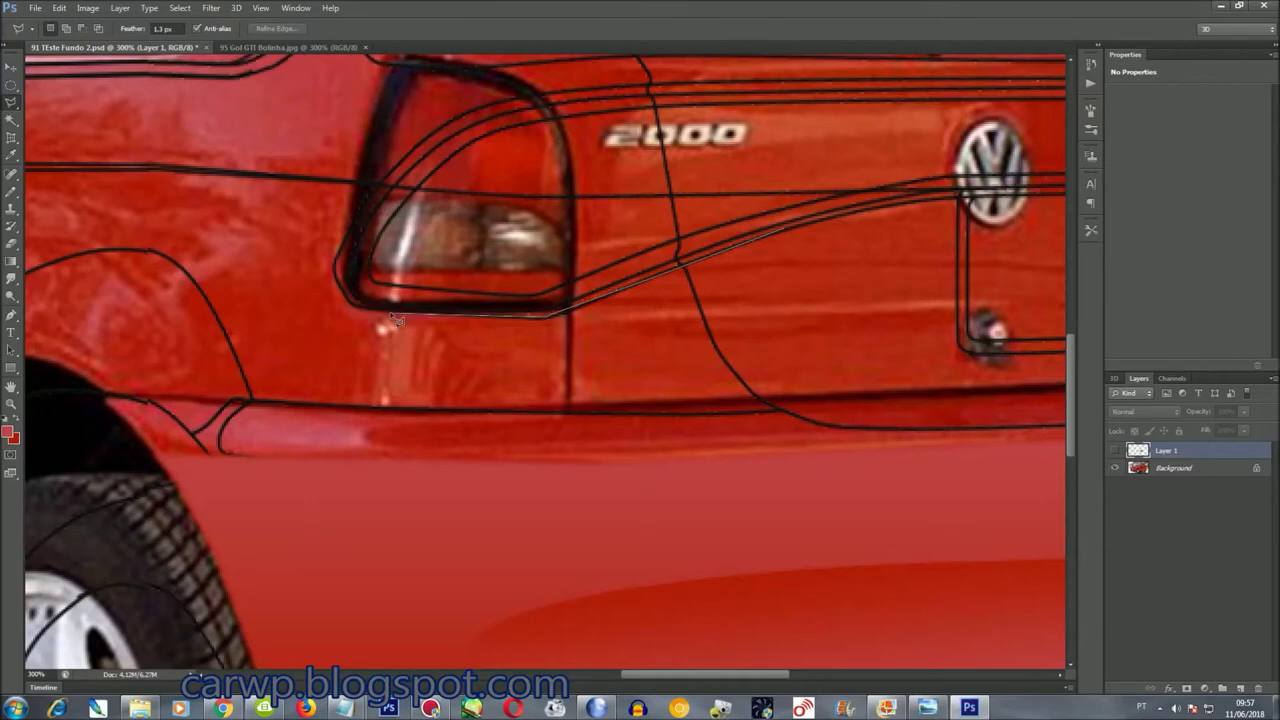
{"action": "left_click_drag", "start_coordinate": [350, 262], "coordinate": [346, 274]}
{"action": "left_click", "coordinate": [1116, 451]}
{"action": "key", "text": "ctrl+0"}
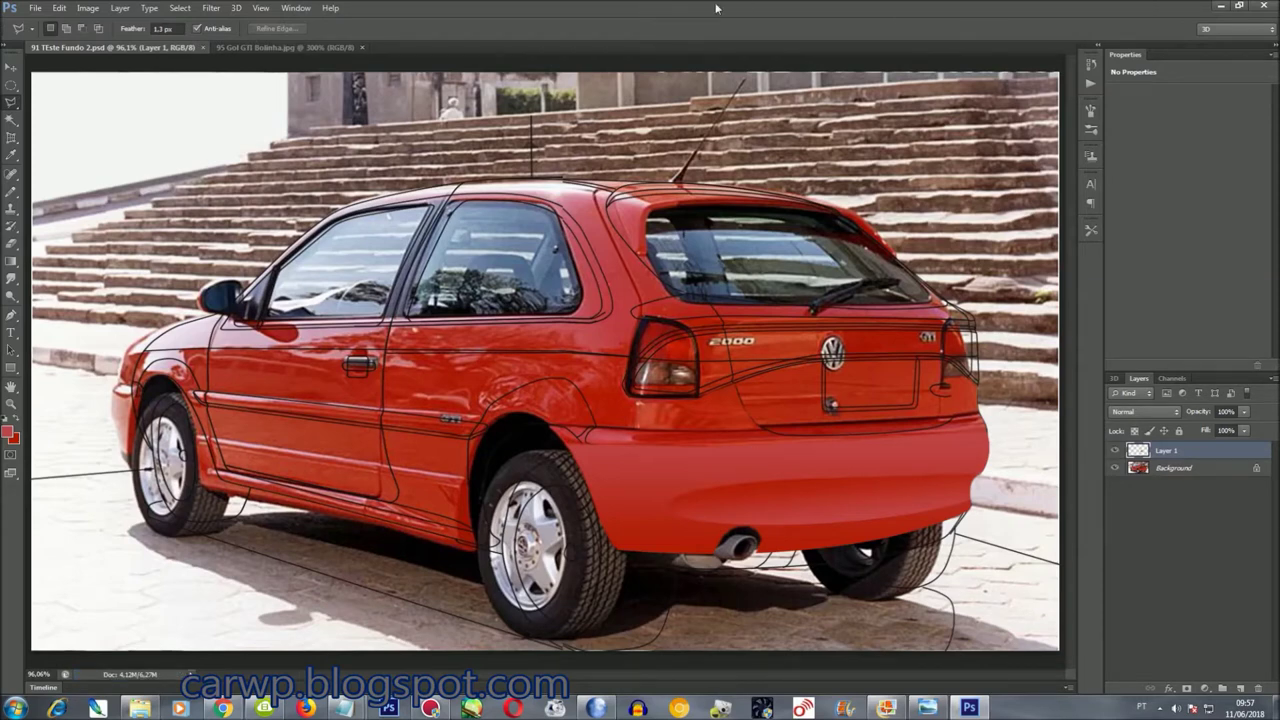
In 95 Gol GTI Bolinha.jpg, outline and copy the GOL plate
{"action": "left_click", "coordinate": [296, 10]}
{"action": "left_click", "coordinate": [330, 458]}
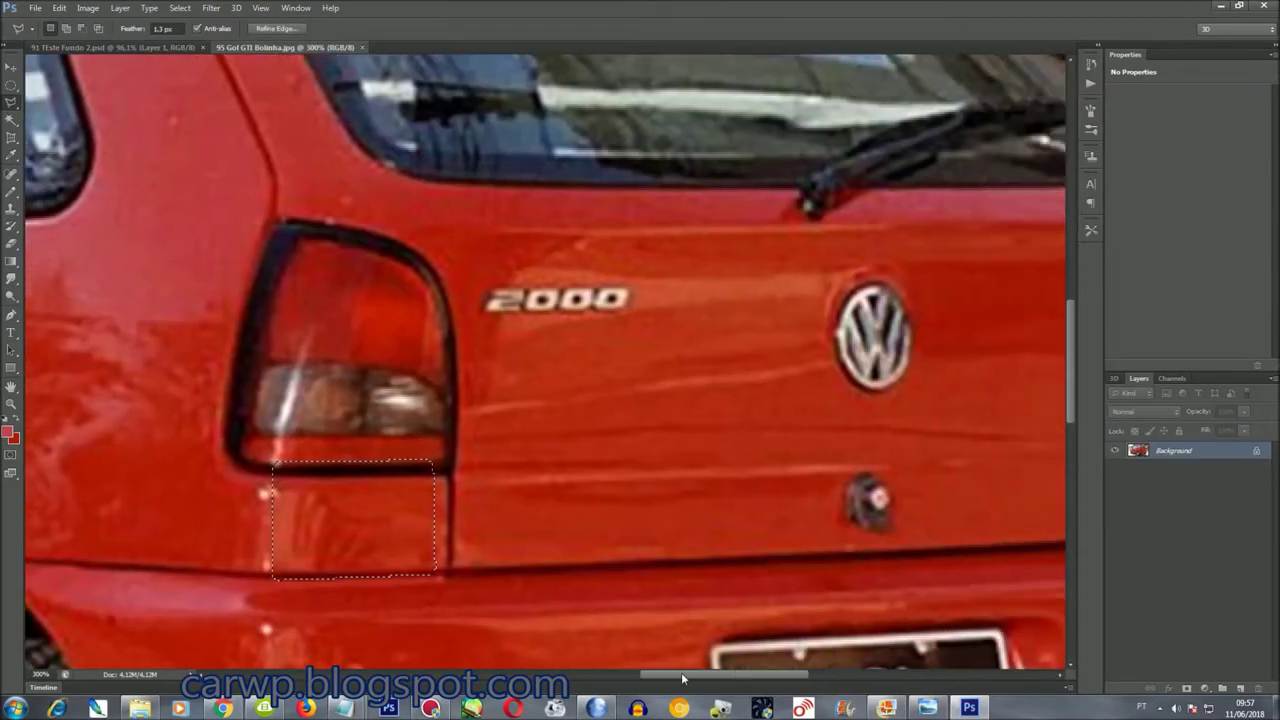
{"action": "left_click_drag", "start_coordinate": [681, 672], "coordinate": [718, 672]}
{"action": "left_click_drag", "start_coordinate": [1070, 360], "coordinate": [1077, 416]}
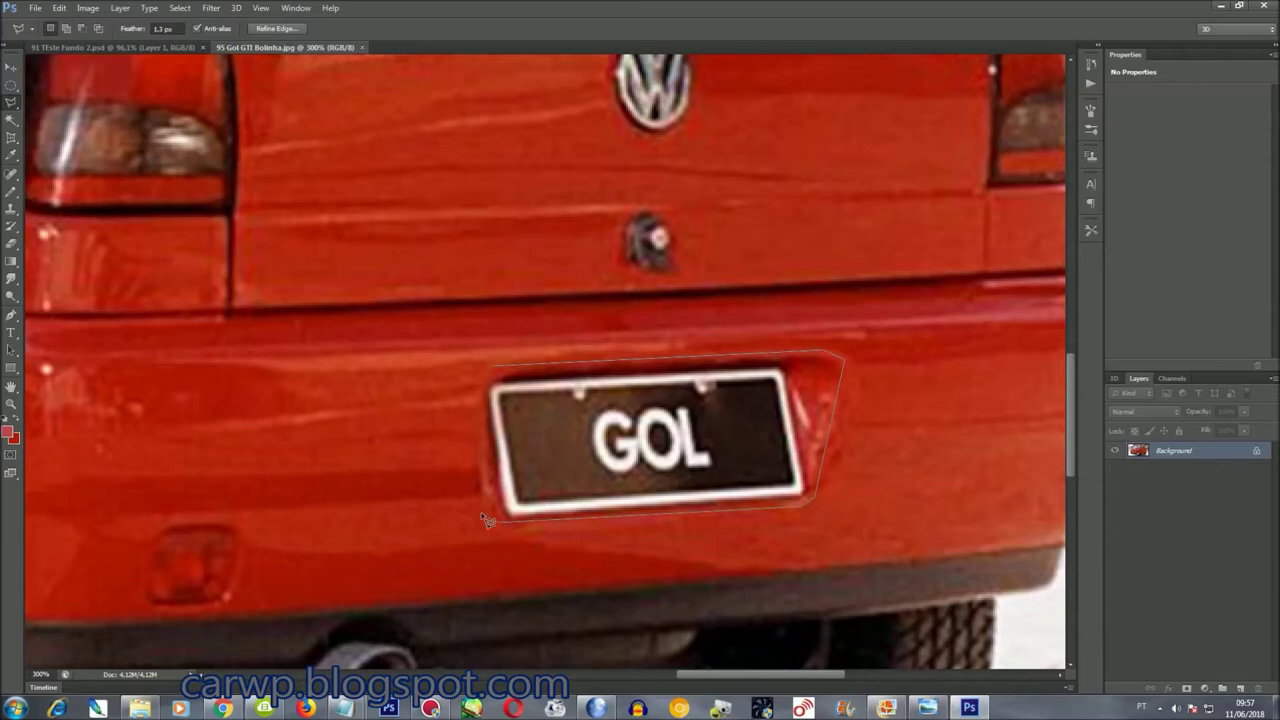
{"action": "left_click", "coordinate": [488, 373]}
Paste the GOL plate into 91 TEste Fundo 2.psd
{"action": "left_click", "coordinate": [296, 8]}
{"action": "left_click", "coordinate": [343, 440]}
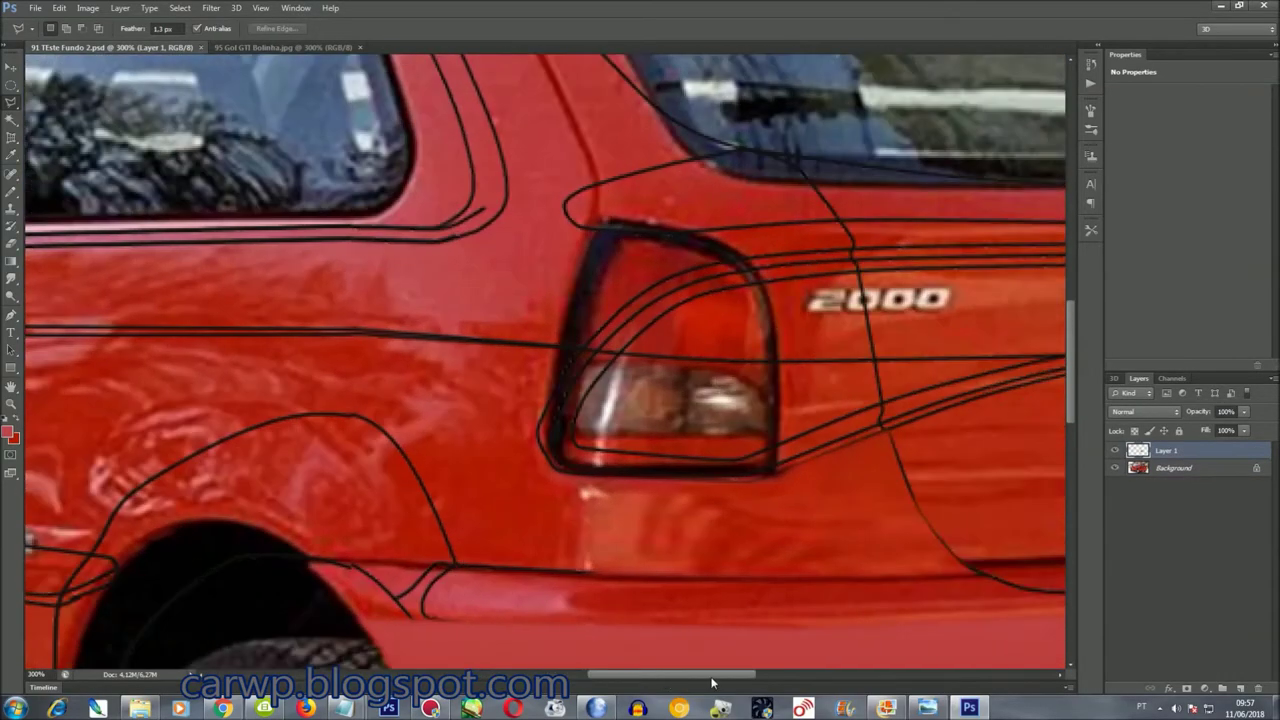
{"action": "left_click_drag", "start_coordinate": [712, 676], "coordinate": [837, 676]}
{"action": "key", "text": "ctrl+v"}
Move the plate onto the rear panel with a slight tilt
{"action": "key", "text": "ctrl+t"}
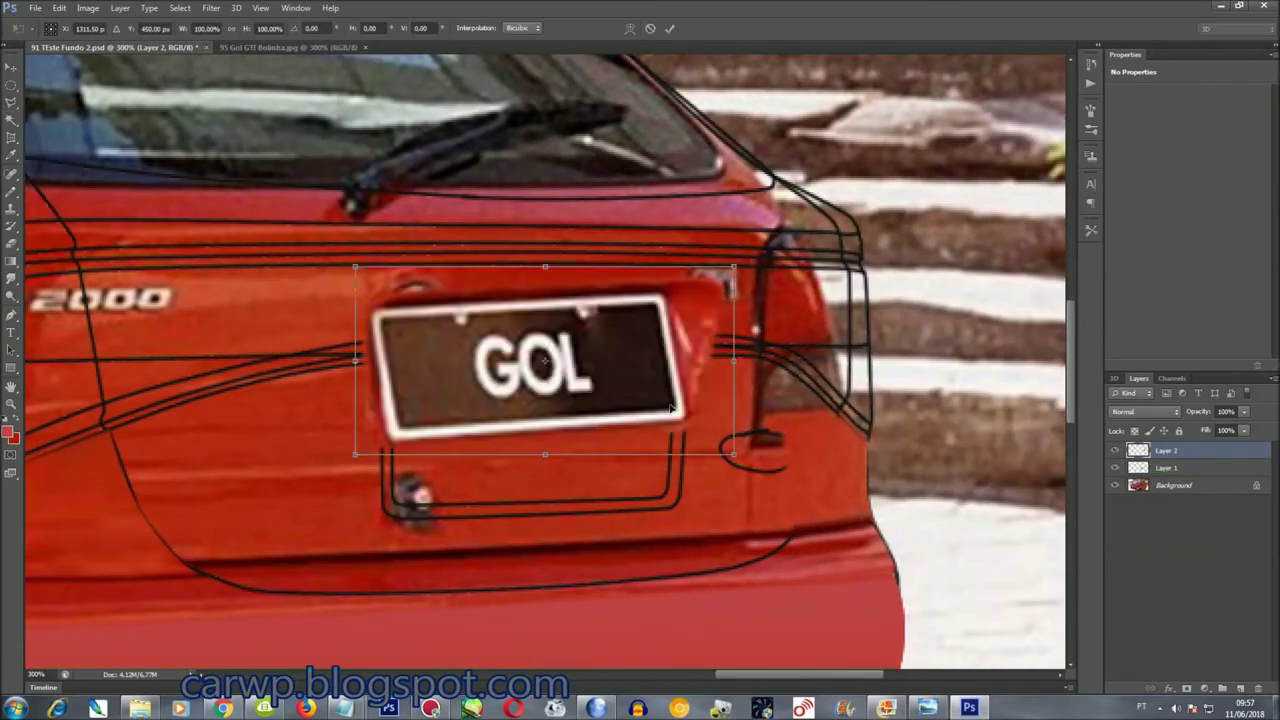
{"action": "left_click_drag", "start_coordinate": [525, 365], "coordinate": [577, 430]}
{"action": "left_click_drag", "start_coordinate": [865, 540], "coordinate": [862, 561]}
{"action": "left_click_drag", "start_coordinate": [715, 460], "coordinate": [672, 462]}
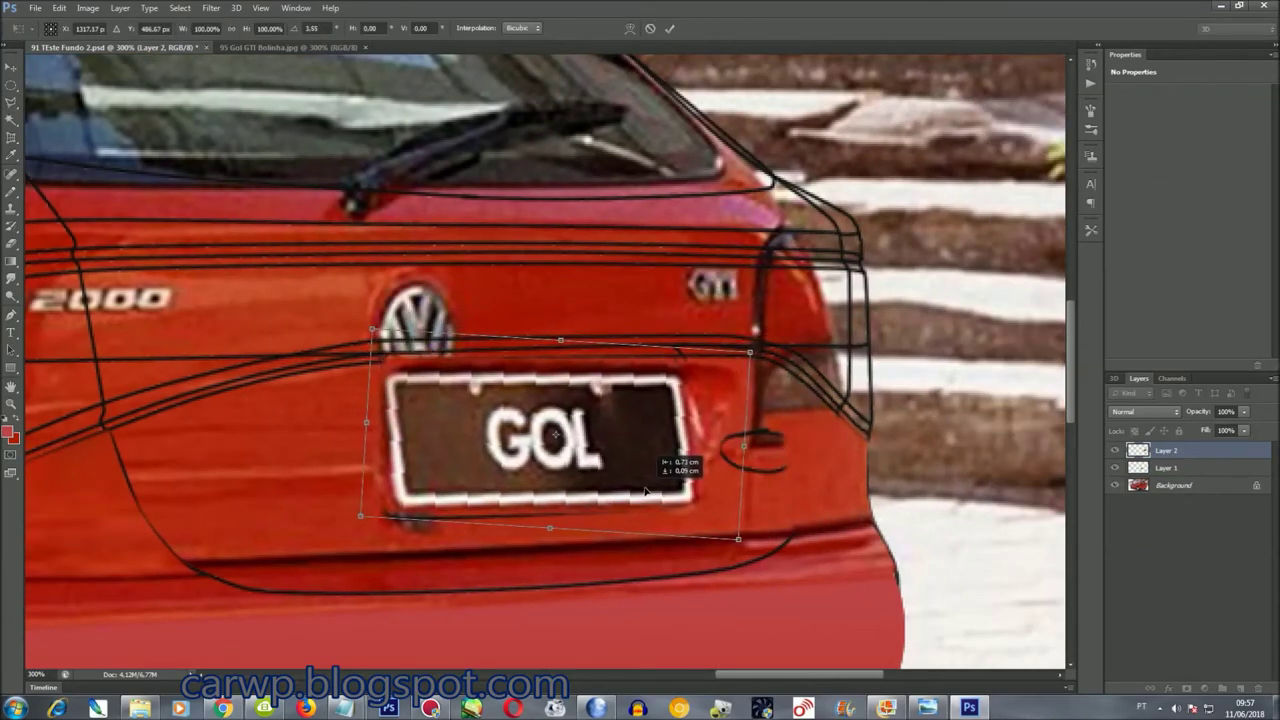
{"action": "left_click_drag", "start_coordinate": [835, 552], "coordinate": [818, 558]}
{"action": "left_click_drag", "start_coordinate": [645, 462], "coordinate": [618, 474]}
{"action": "left_click_drag", "start_coordinate": [732, 548], "coordinate": [728, 536]}
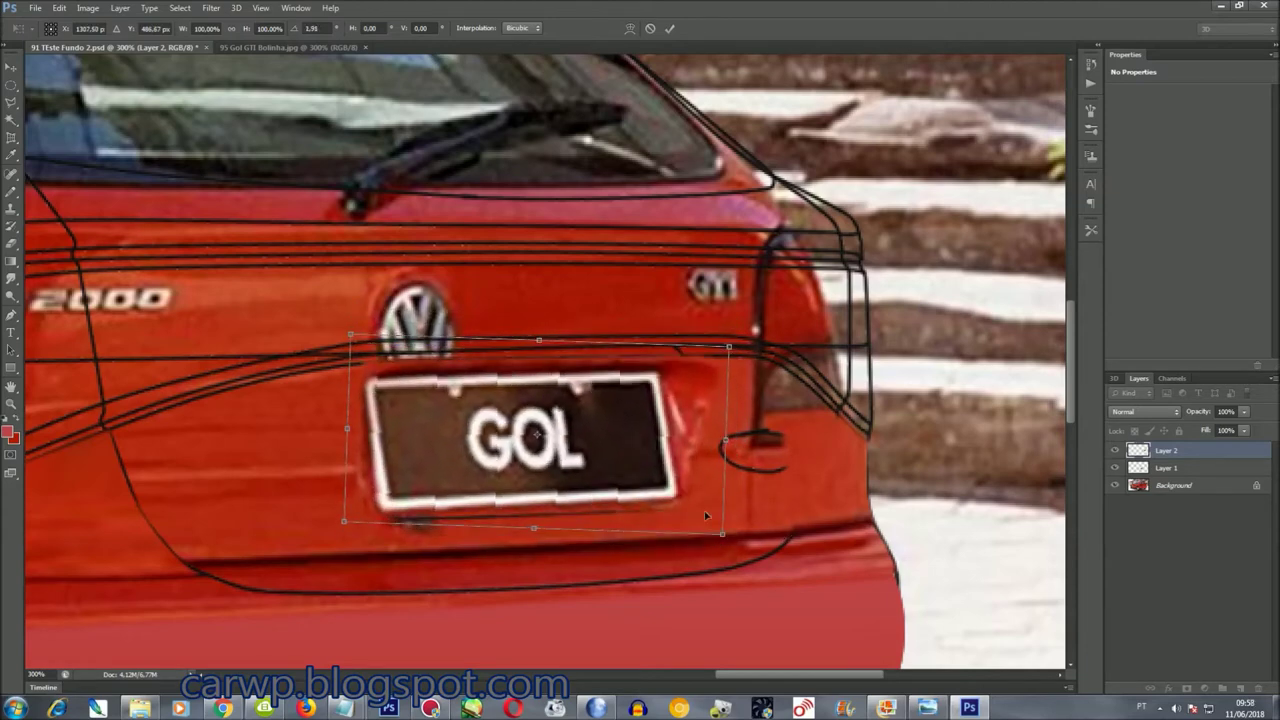
{"action": "left_click_drag", "start_coordinate": [659, 498], "coordinate": [645, 486]}
{"action": "key", "text": "Return"}
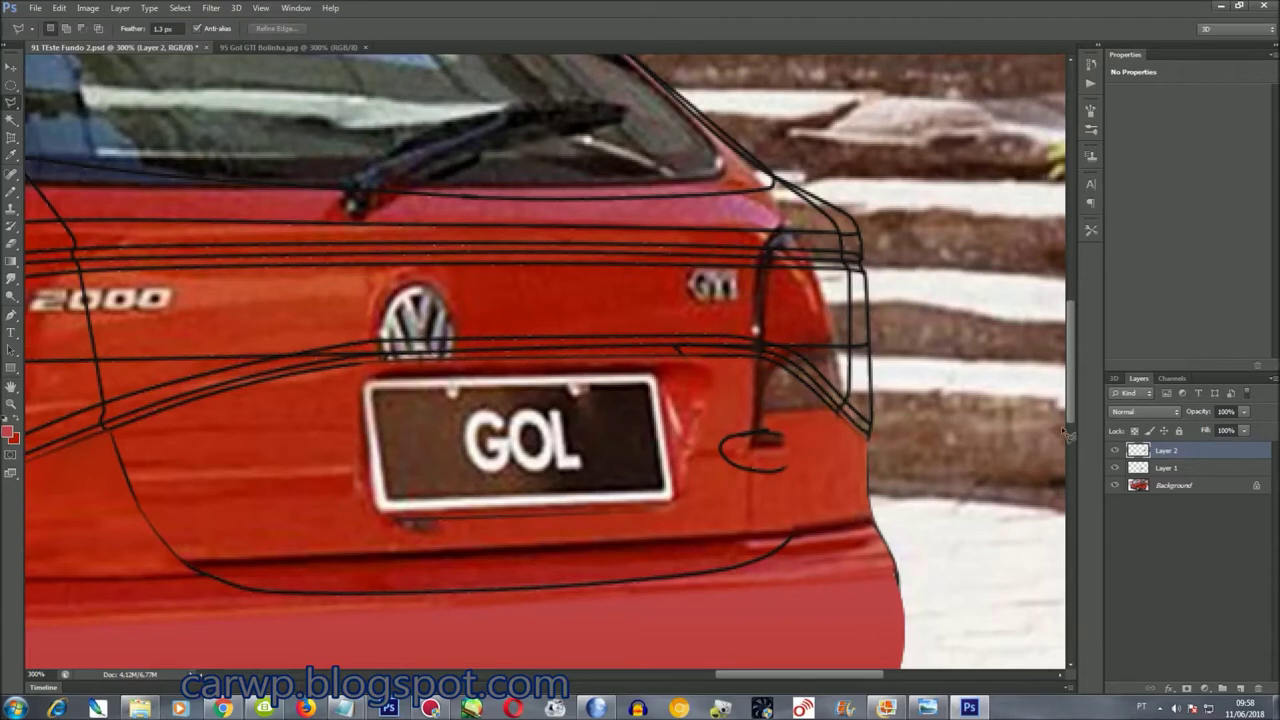
Hide the plate and outline the panel from its right edge to the tail light
{"action": "left_click", "coordinate": [1116, 451]}
{"action": "left_click", "coordinate": [676, 511]}
{"action": "left_click", "coordinate": [685, 320]}
{"action": "left_click", "coordinate": [806, 355]}
{"action": "left_click", "coordinate": [815, 464]}
Show the plate again, fit the photo, and flatten all layers into Background
{"action": "left_click", "coordinate": [1116, 451]}
{"action": "key", "text": "ctrl+0"}
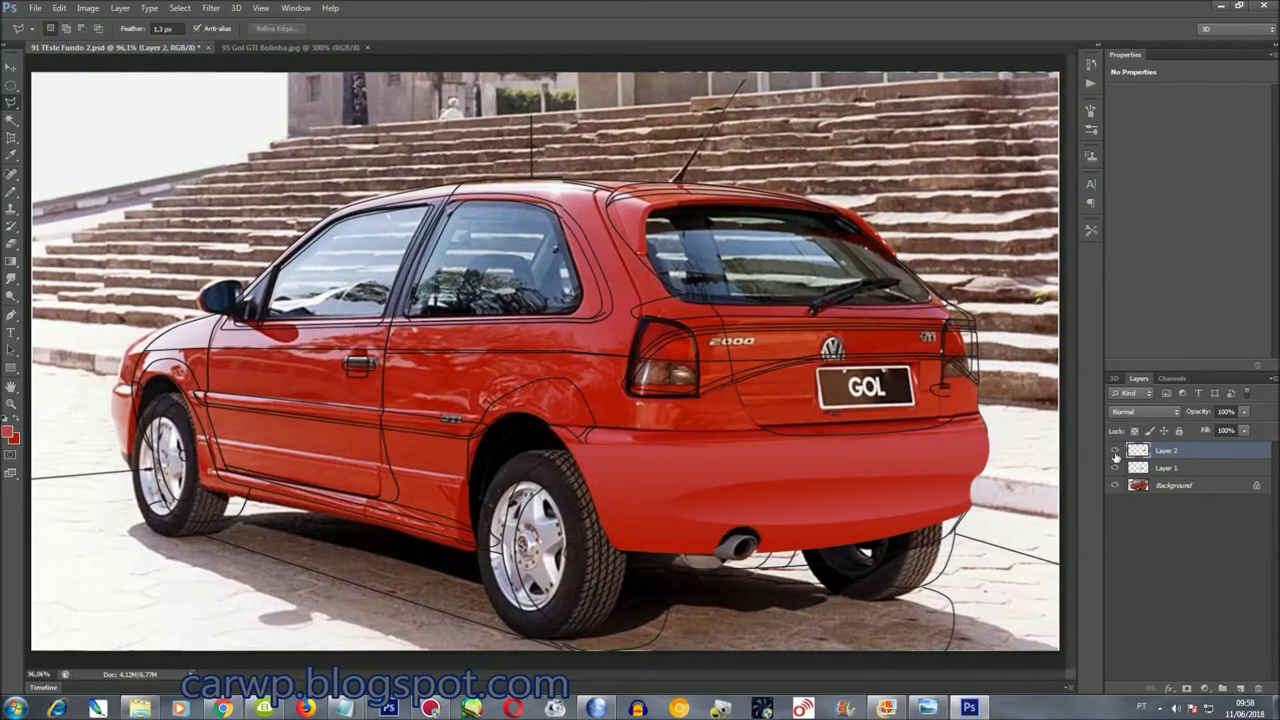
{"action": "key", "text": "ctrl+shift+e"}
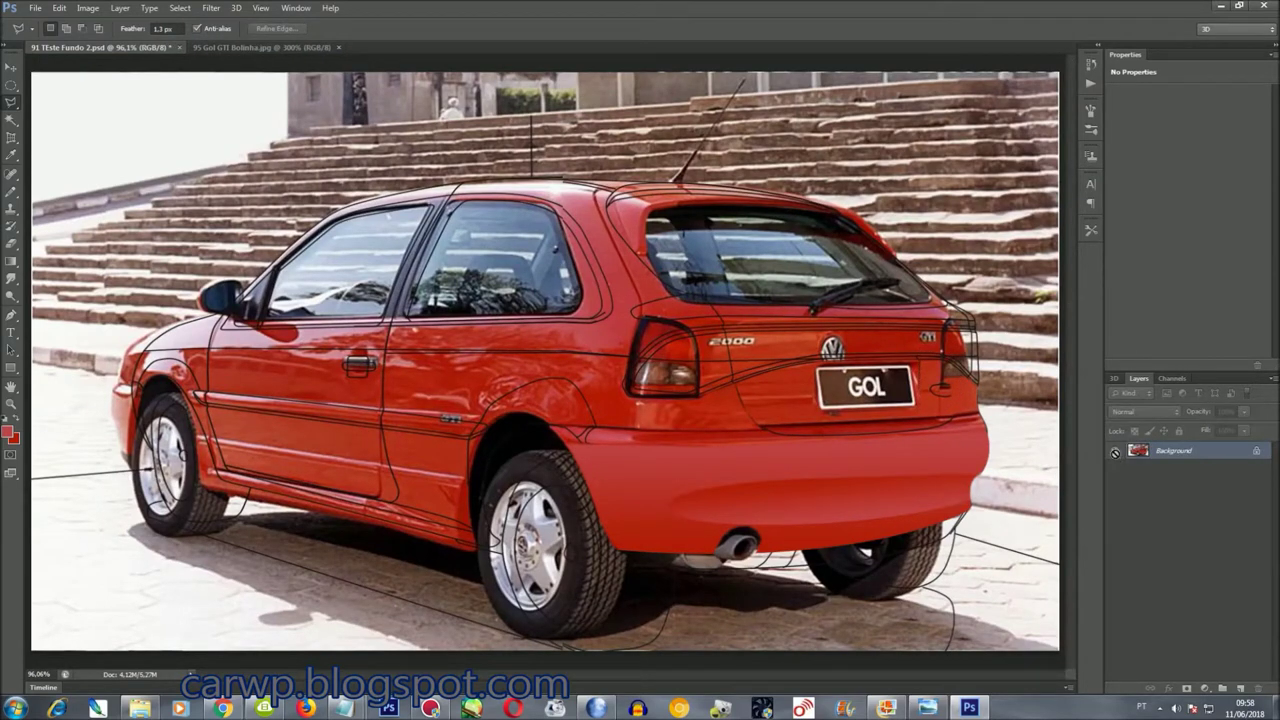
Lasso beside the tail light and smudge its dark left border upward into red
{"action": "key", "text": "ctrl+plus"}
{"action": "key", "text": "ctrl+plus"}
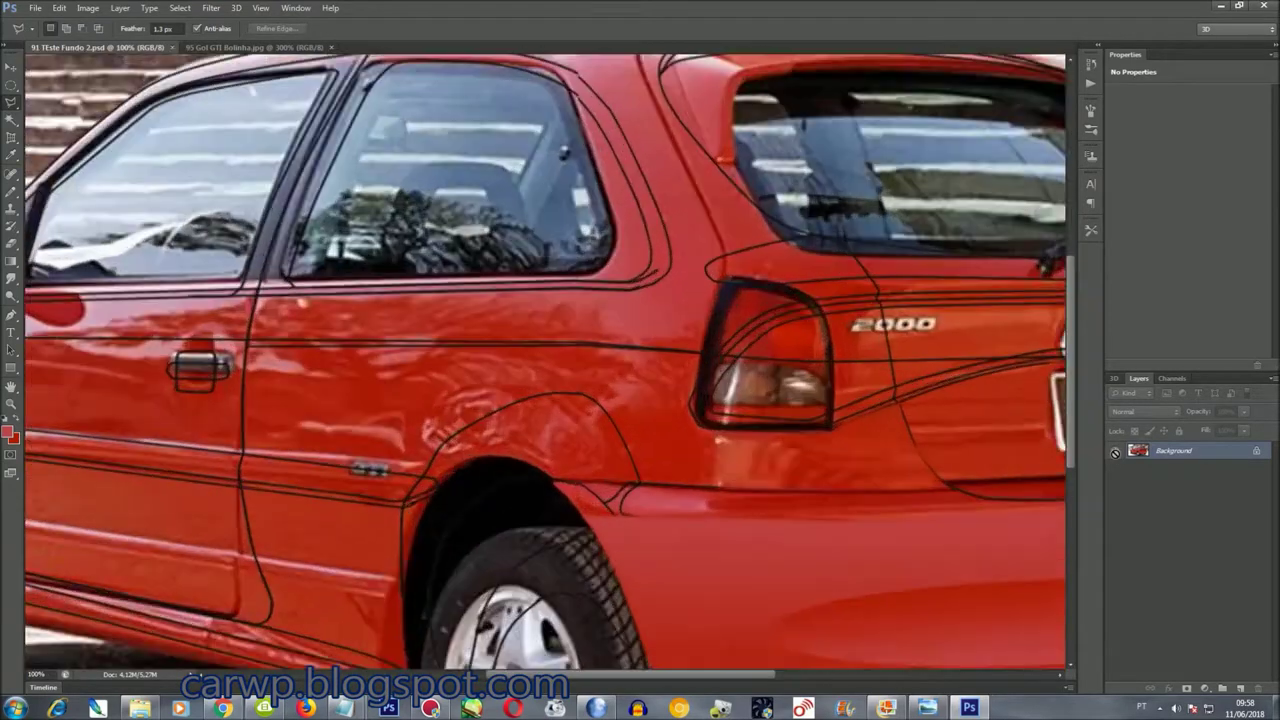
{"action": "key", "text": "ctrl+plus"}
{"action": "scroll", "coordinate": [668, 672], "scroll_direction": "right", "scroll_amount": 3}
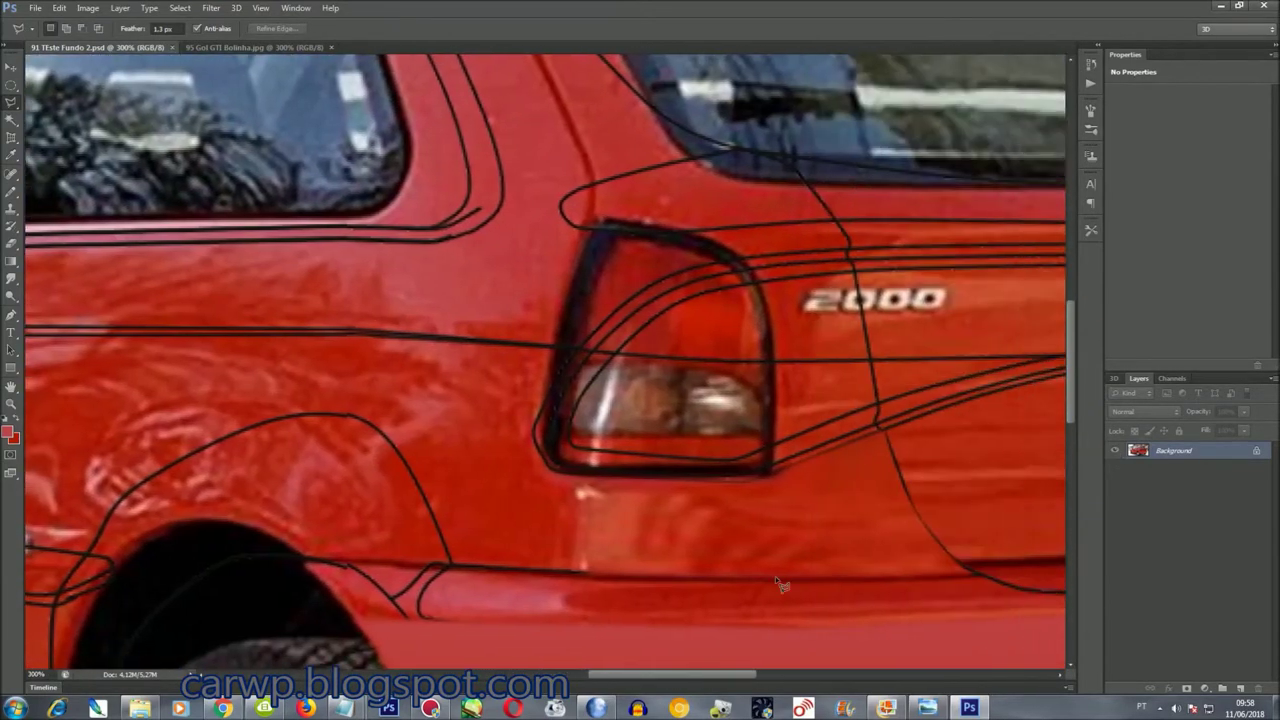
{"action": "scroll", "coordinate": [775, 576], "scroll_direction": "up", "scroll_amount": 2}
{"action": "scroll", "coordinate": [779, 572], "scroll_direction": "up", "scroll_amount": 2}
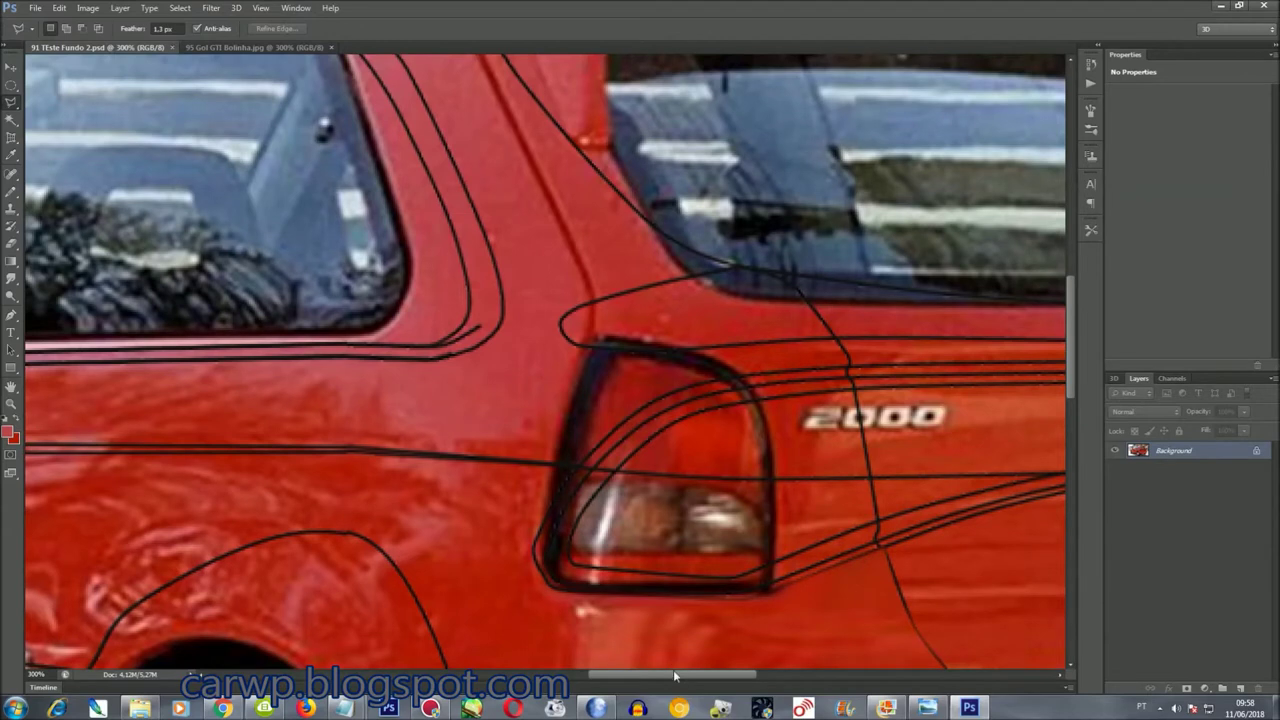
{"action": "left_click_drag", "start_coordinate": [675, 677], "coordinate": [706, 652]}
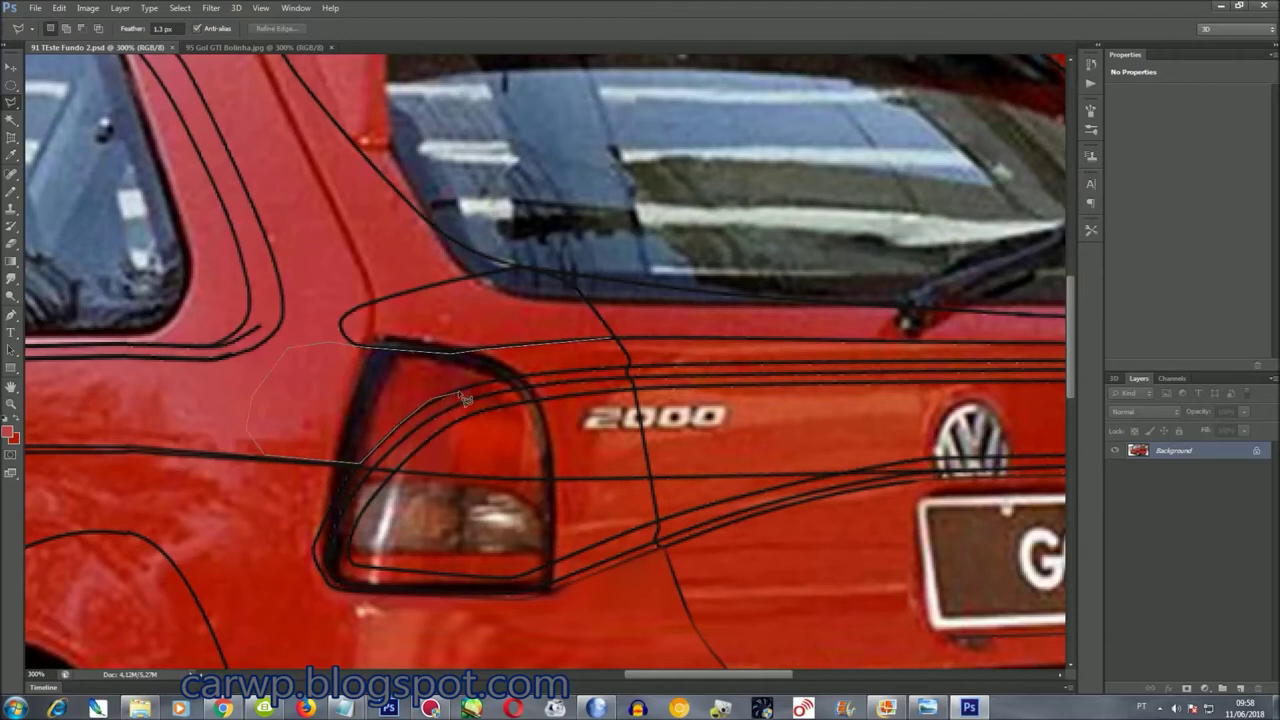
{"action": "left_click", "coordinate": [632, 369]}
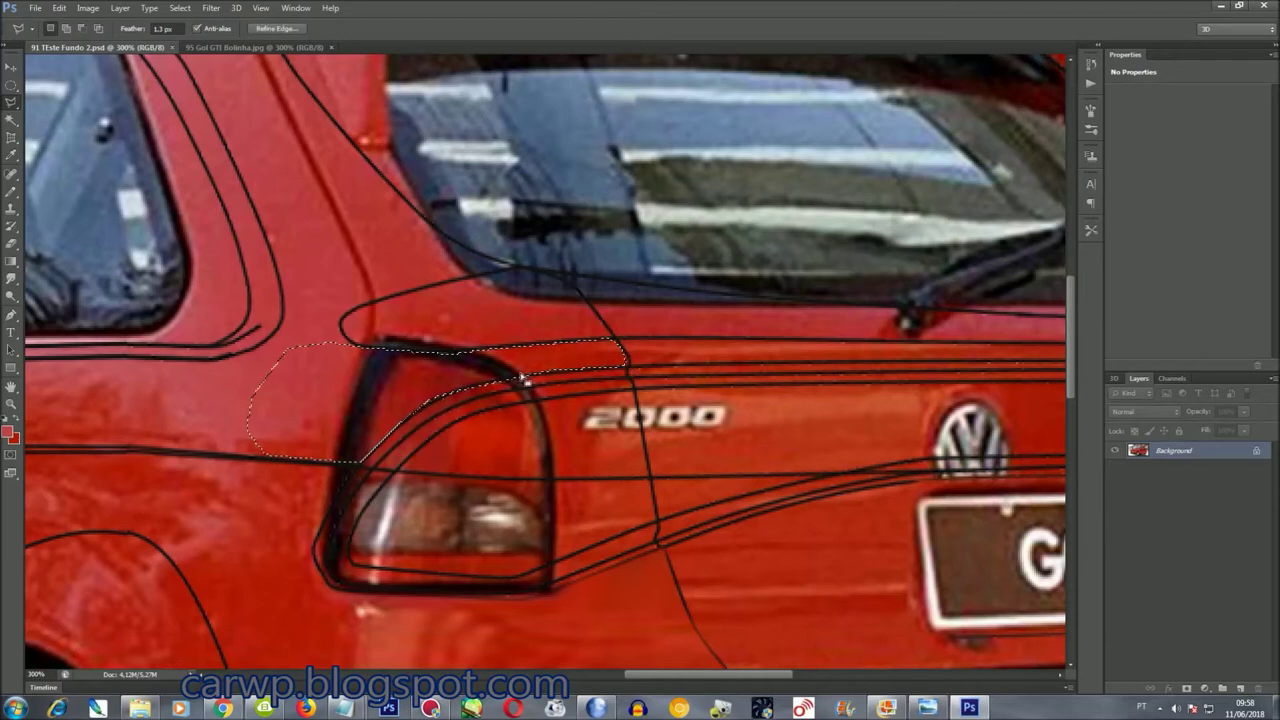
{"action": "key", "text": "r"}
{"action": "mouse_move", "coordinate": [320, 448]}
{"action": "left_mouse_down"}
{"action": "mouse_move", "coordinate": [380, 400]}
{"action": "mouse_move", "coordinate": [528, 380]}
{"action": "mouse_move", "coordinate": [371, 371]}
{"action": "mouse_move", "coordinate": [370, 345]}
{"action": "mouse_move", "coordinate": [360, 378]}
{"action": "mouse_move", "coordinate": [450, 400]}
{"action": "mouse_move", "coordinate": [520, 366]}
{"action": "mouse_move", "coordinate": [414, 352]}
{"action": "mouse_move", "coordinate": [414, 391]}
{"action": "mouse_move", "coordinate": [370, 460]}
{"action": "mouse_move", "coordinate": [380, 360]}
{"action": "mouse_move", "coordinate": [470, 370]}
{"action": "mouse_move", "coordinate": [413, 463]}
{"action": "mouse_move", "coordinate": [480, 352]}
{"action": "mouse_move", "coordinate": [400, 420]}
{"action": "left_mouse_up"}
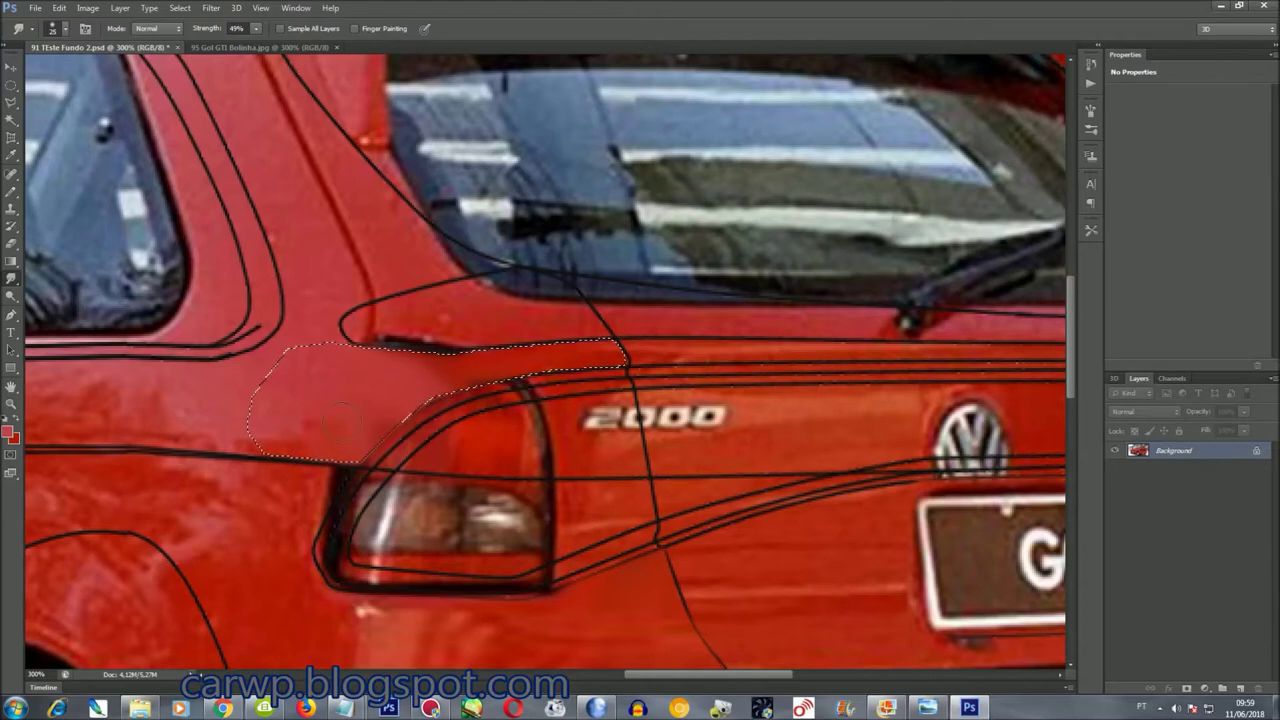
At 300% zoom, lasso the area left of the tail light and smudge it
{"action": "scroll", "coordinate": [515, 530], "scroll_direction": "up", "scroll_amount": 2}
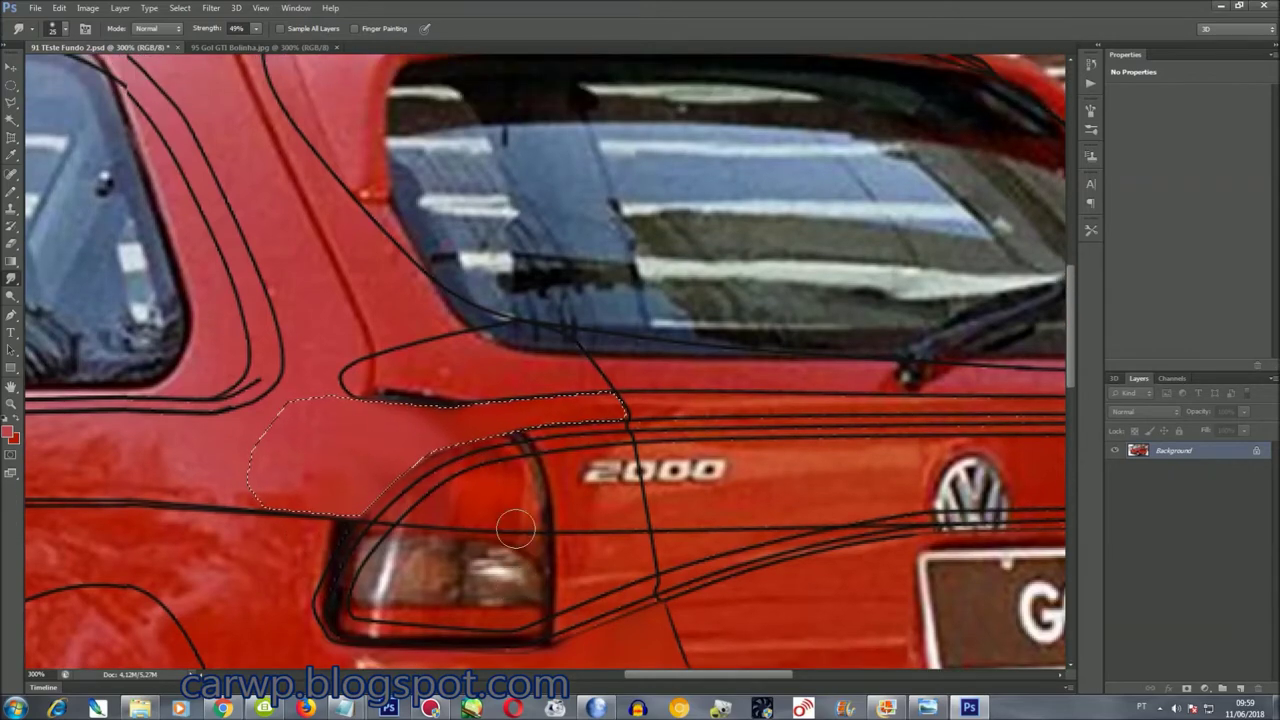
{"action": "key", "text": "ctrl+0"}
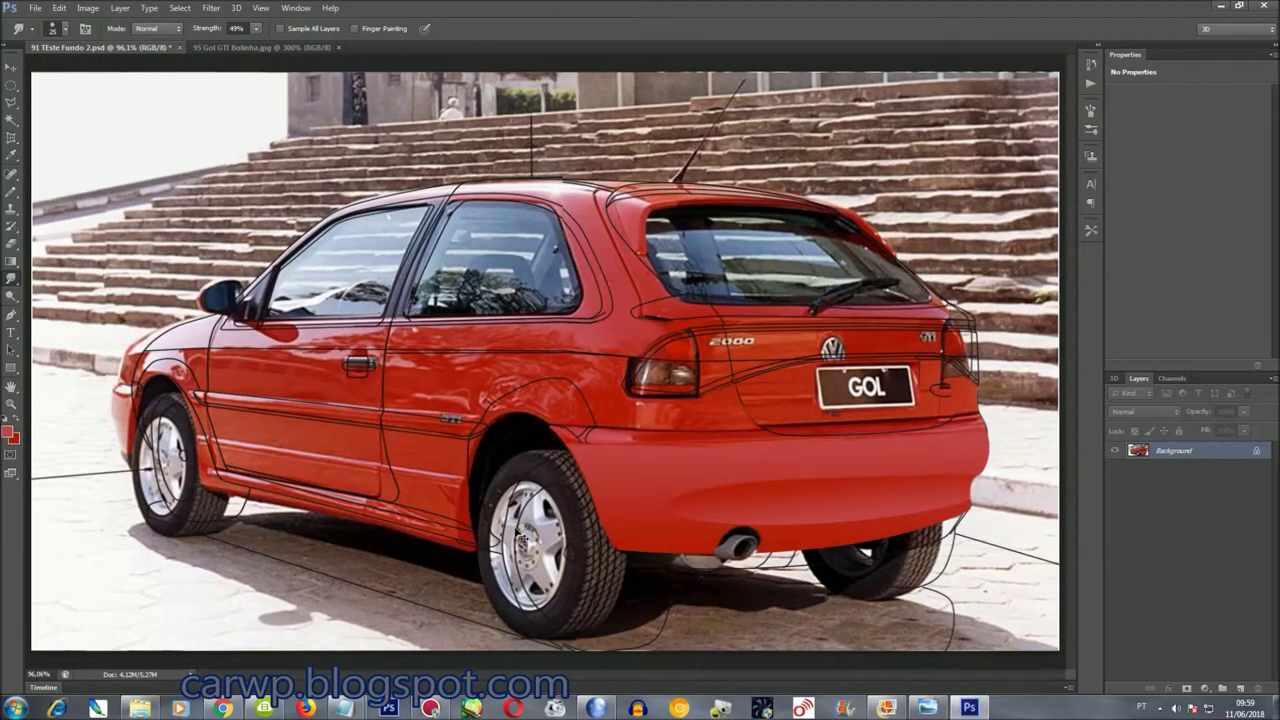
{"action": "key", "text": "ctrl+plus"}
{"action": "key", "text": "ctrl+plus"}
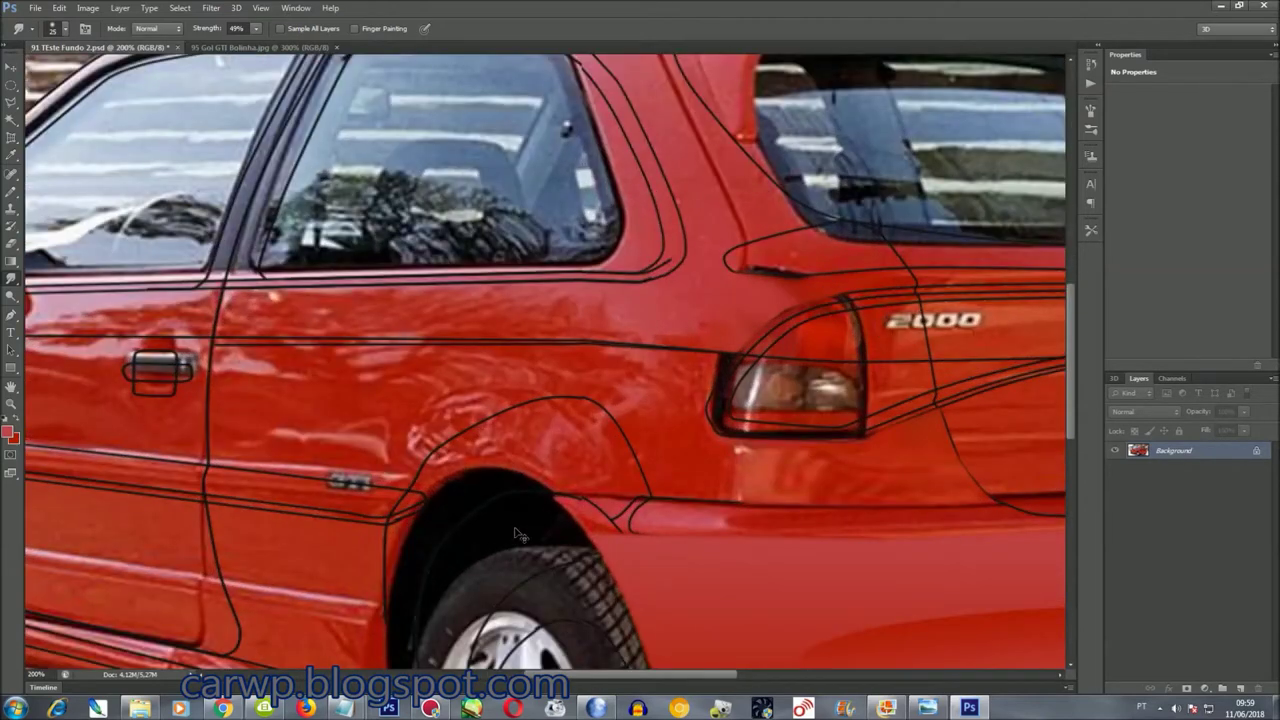
{"action": "key", "text": "ctrl+plus"}
{"action": "scroll", "coordinate": [474, 404], "scroll_direction": "up", "scroll_amount": 1}
{"action": "key", "text": "l"}
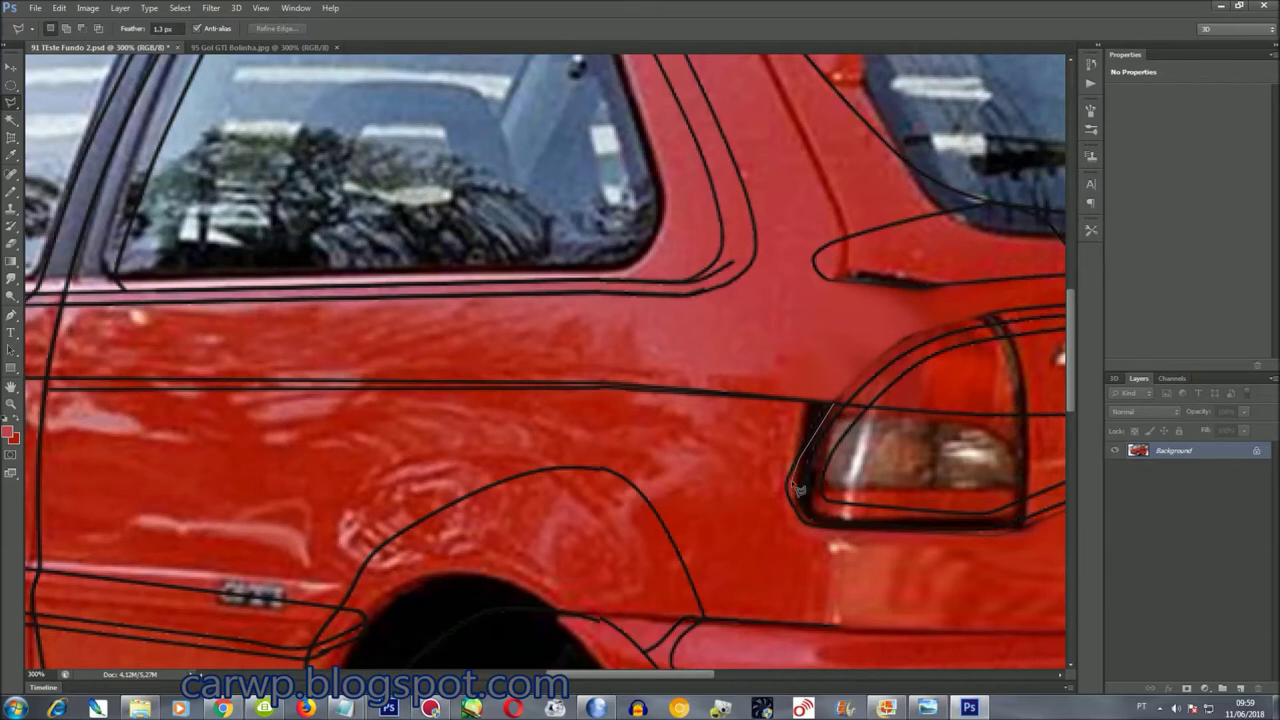
{"action": "left_click", "coordinate": [840, 408]}
{"action": "key", "text": "shift+r"}
{"action": "key", "text": "shift+r"}
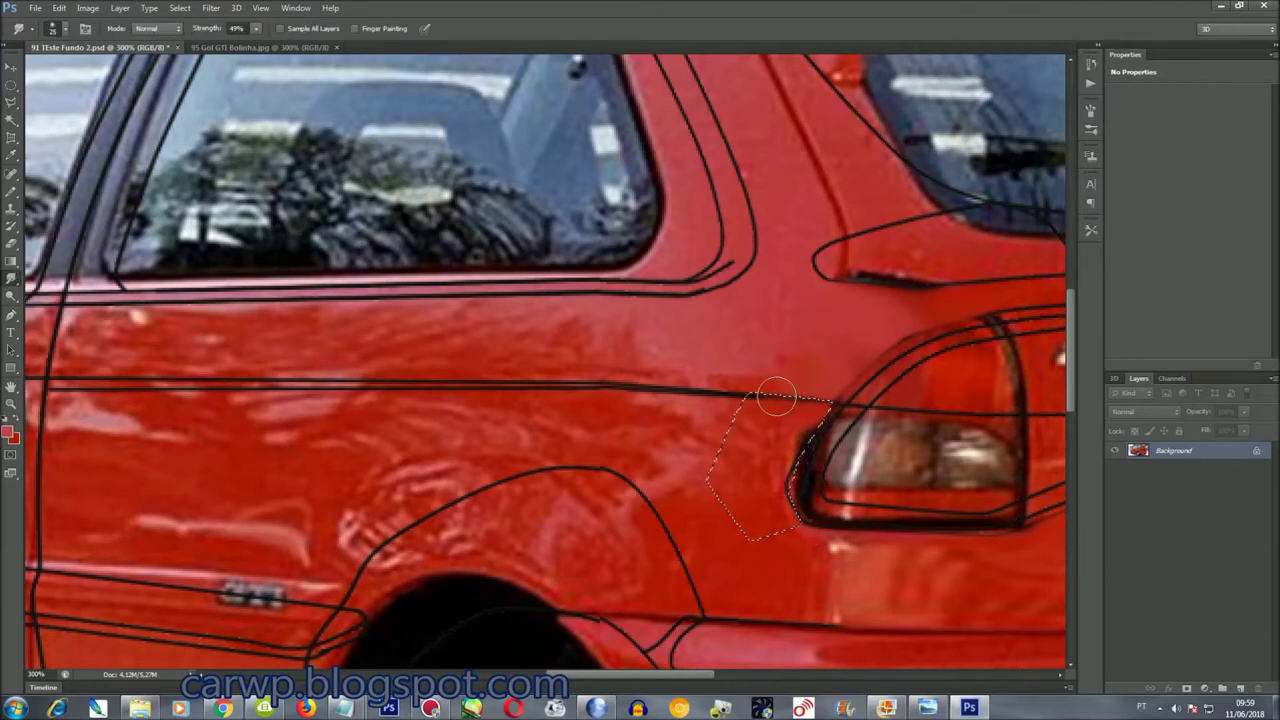
{"action": "left_click_drag", "start_coordinate": [674, 673], "coordinate": [753, 671]}
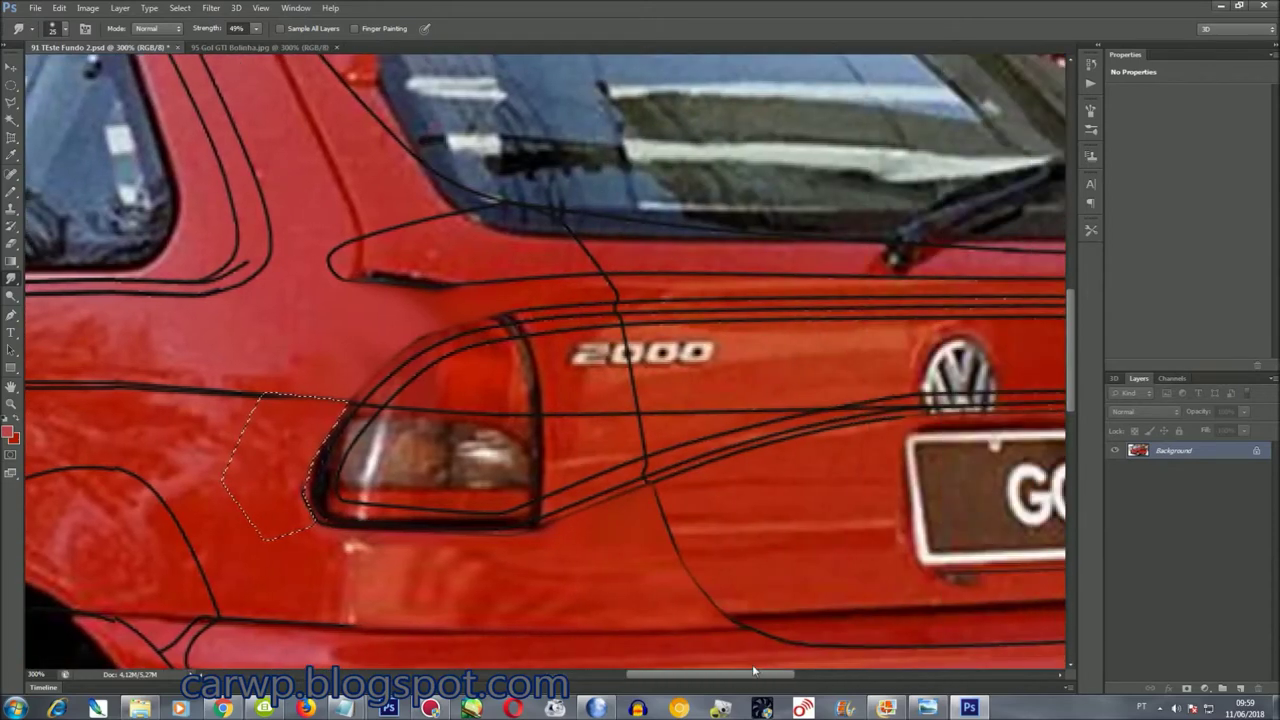
Lasso the spoiler-side area, smudge its black outline into red, then deselect
{"action": "scroll", "coordinate": [694, 445], "scroll_direction": "up", "scroll_amount": 1}
{"action": "scroll", "coordinate": [694, 445], "scroll_direction": "up", "scroll_amount": 2}
{"action": "scroll", "coordinate": [694, 445], "scroll_direction": "up", "scroll_amount": 1}
{"action": "scroll", "coordinate": [695, 450], "scroll_direction": "up", "scroll_amount": 1}
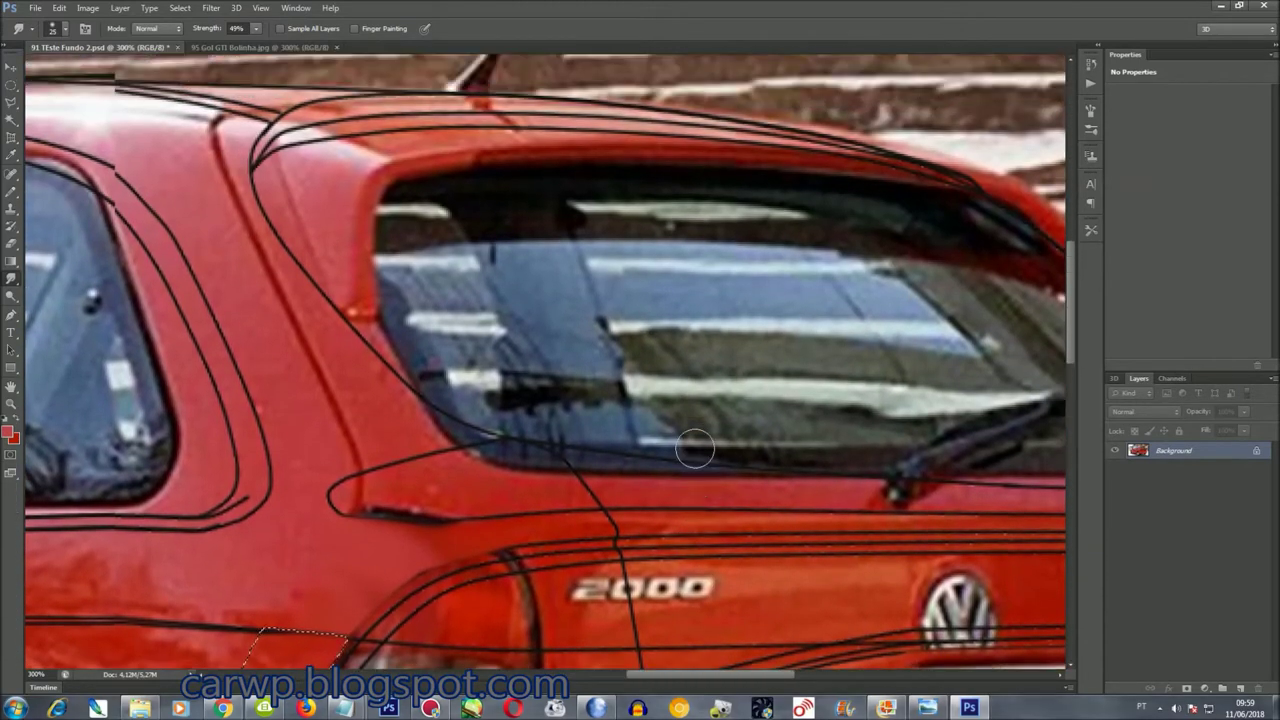
{"action": "key", "text": "l"}
{"action": "scroll", "coordinate": [479, 481], "scroll_direction": "up", "scroll_amount": 1}
{"action": "scroll", "coordinate": [609, 679], "scroll_direction": "left", "scroll_amount": 1}
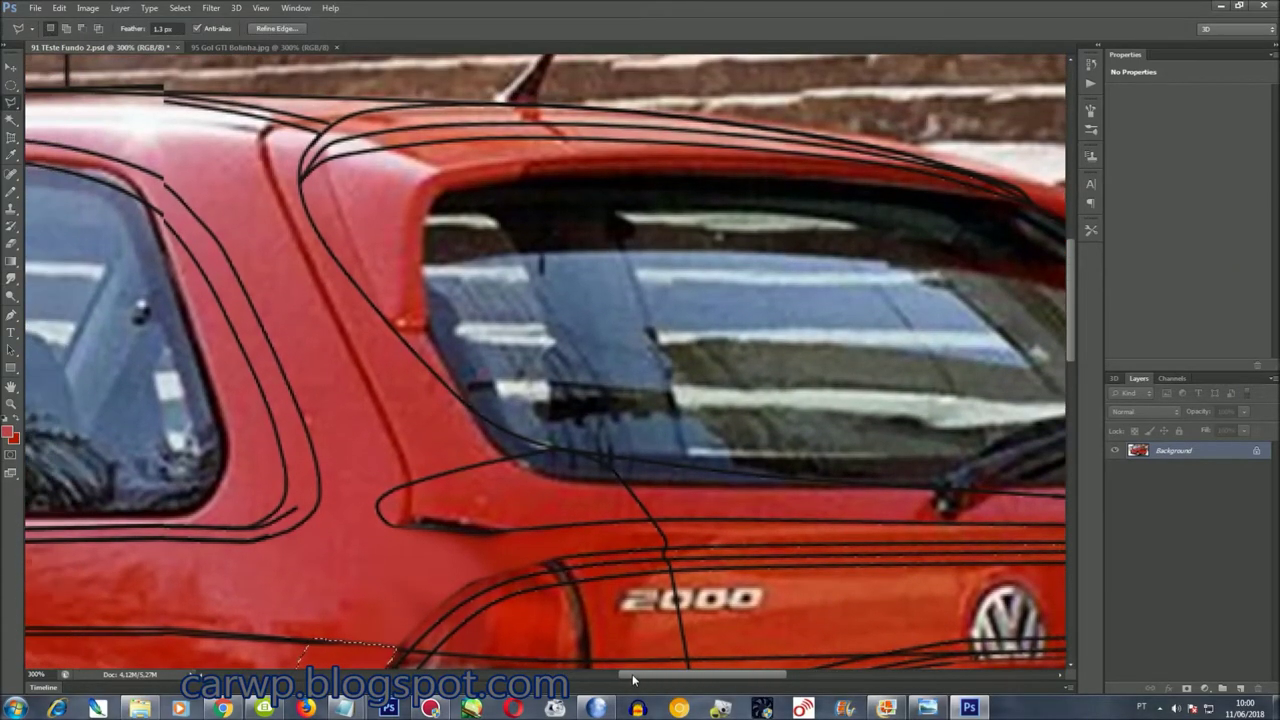
{"action": "scroll", "coordinate": [616, 679], "scroll_direction": "left", "scroll_amount": 1}
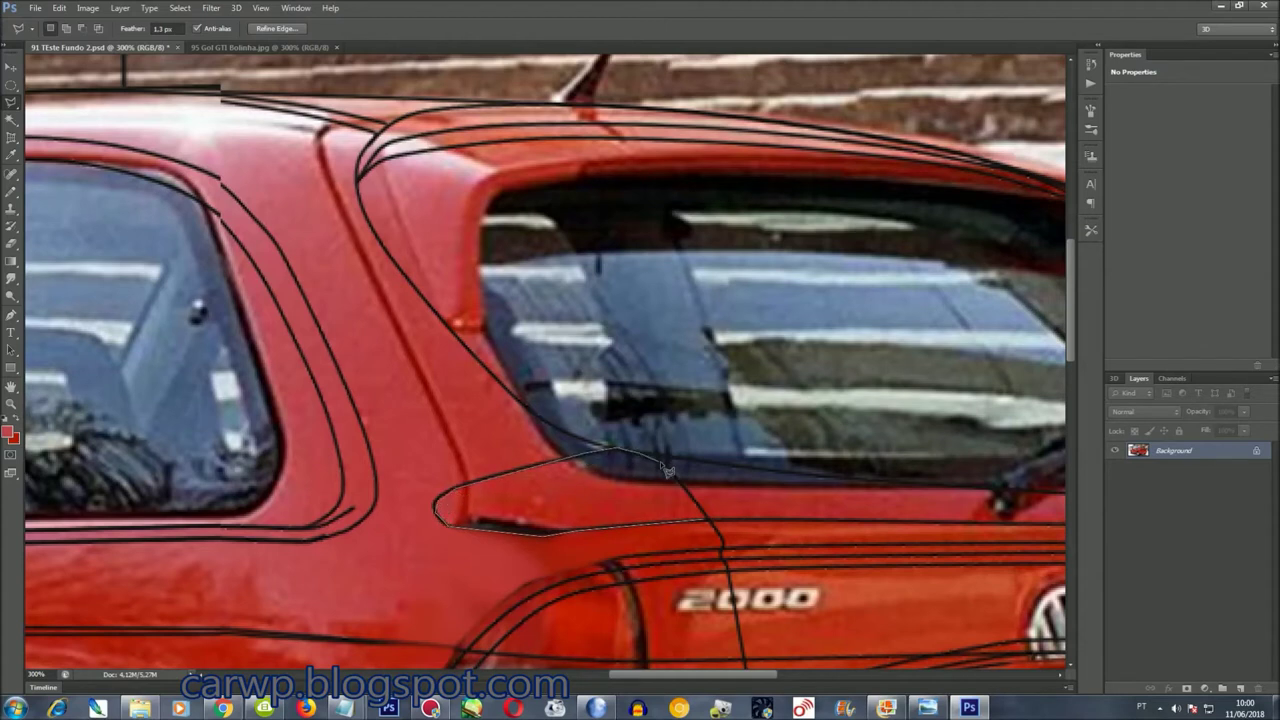
{"action": "left_click", "coordinate": [700, 507]}
{"action": "key", "text": "r"}
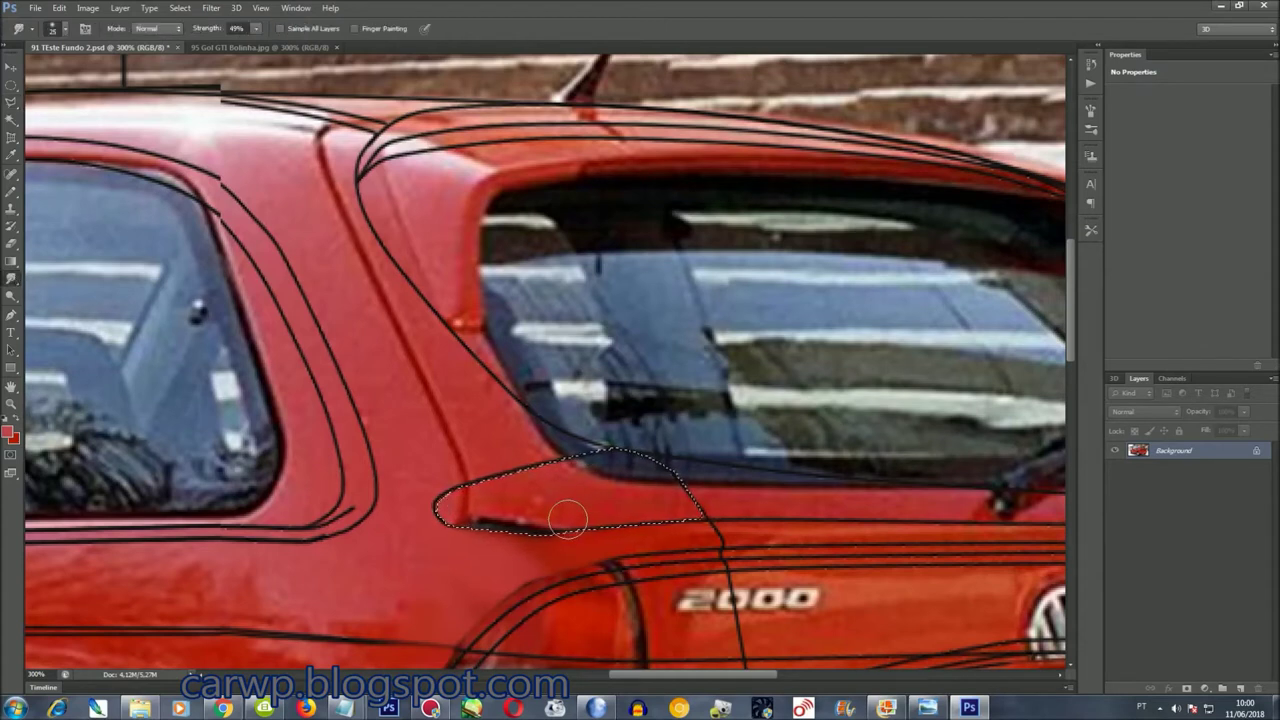
{"action": "mouse_move", "coordinate": [506, 514]}
{"action": "left_mouse_down"}
{"action": "mouse_move", "coordinate": [471, 514]}
{"action": "mouse_move", "coordinate": [614, 449]}
{"action": "mouse_move", "coordinate": [630, 483]}
{"action": "mouse_move", "coordinate": [686, 471]}
{"action": "mouse_move", "coordinate": [571, 523]}
{"action": "left_mouse_up"}
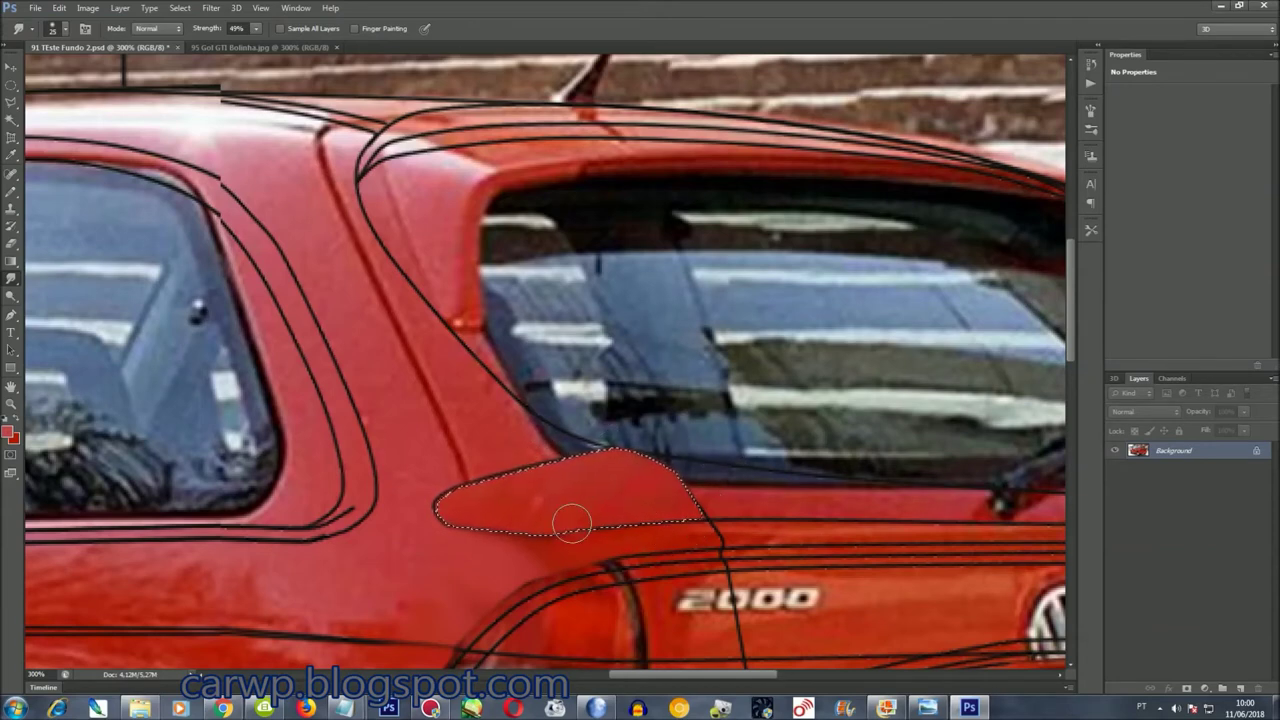
{"action": "key", "text": "ctrl+d"}
Lasso the strip along the rear window's edge and smudge it with a 50 px brush
{"action": "scroll", "coordinate": [569, 524], "scroll_direction": "up", "scroll_amount": 1}
{"action": "scroll", "coordinate": [569, 524], "scroll_direction": "up", "scroll_amount": 3}
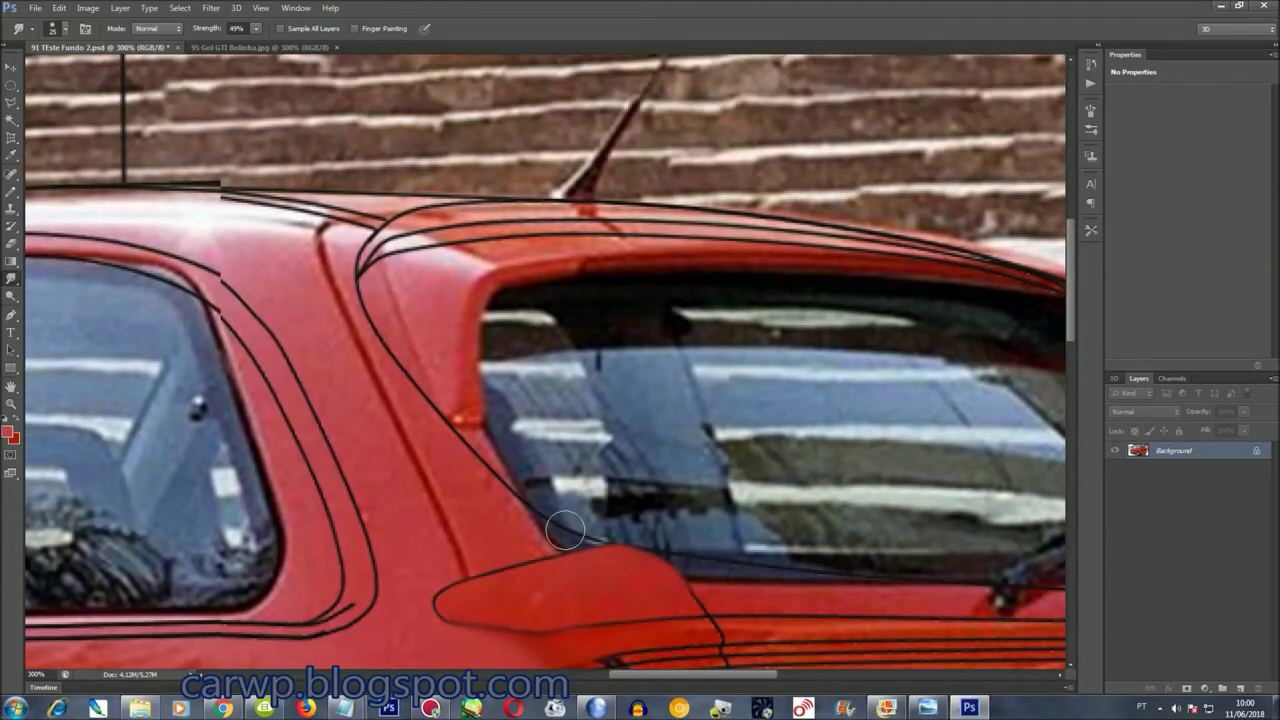
{"action": "key", "text": "l"}
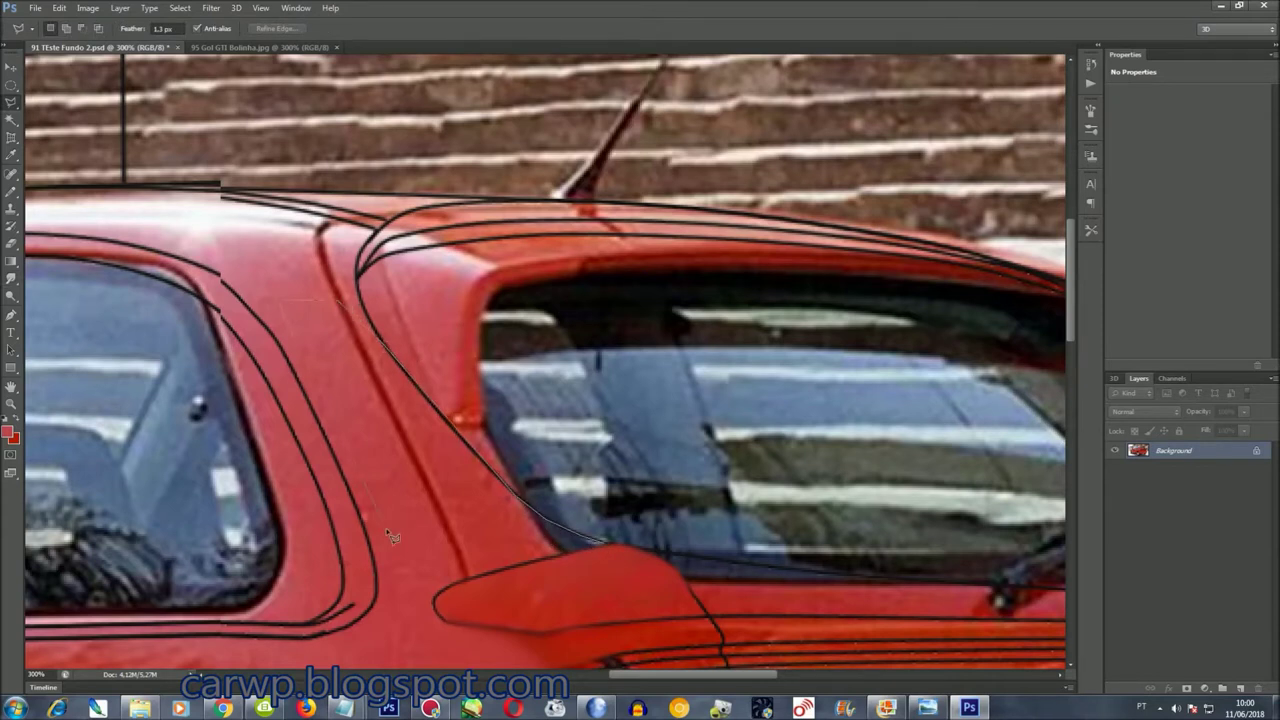
{"action": "left_click_drag", "start_coordinate": [455, 583], "coordinate": [345, 303]}
{"action": "left_click", "coordinate": [11, 277]}
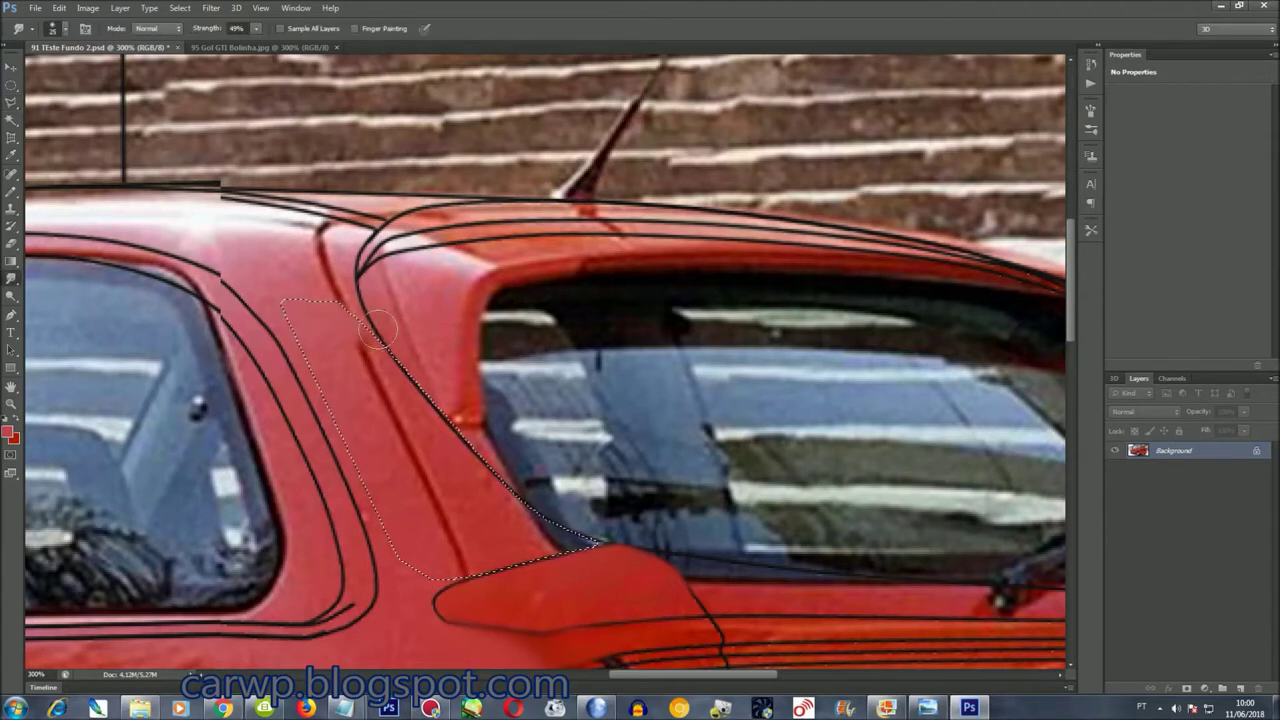
{"action": "left_click_drag", "start_coordinate": [362, 355], "coordinate": [425, 400]}
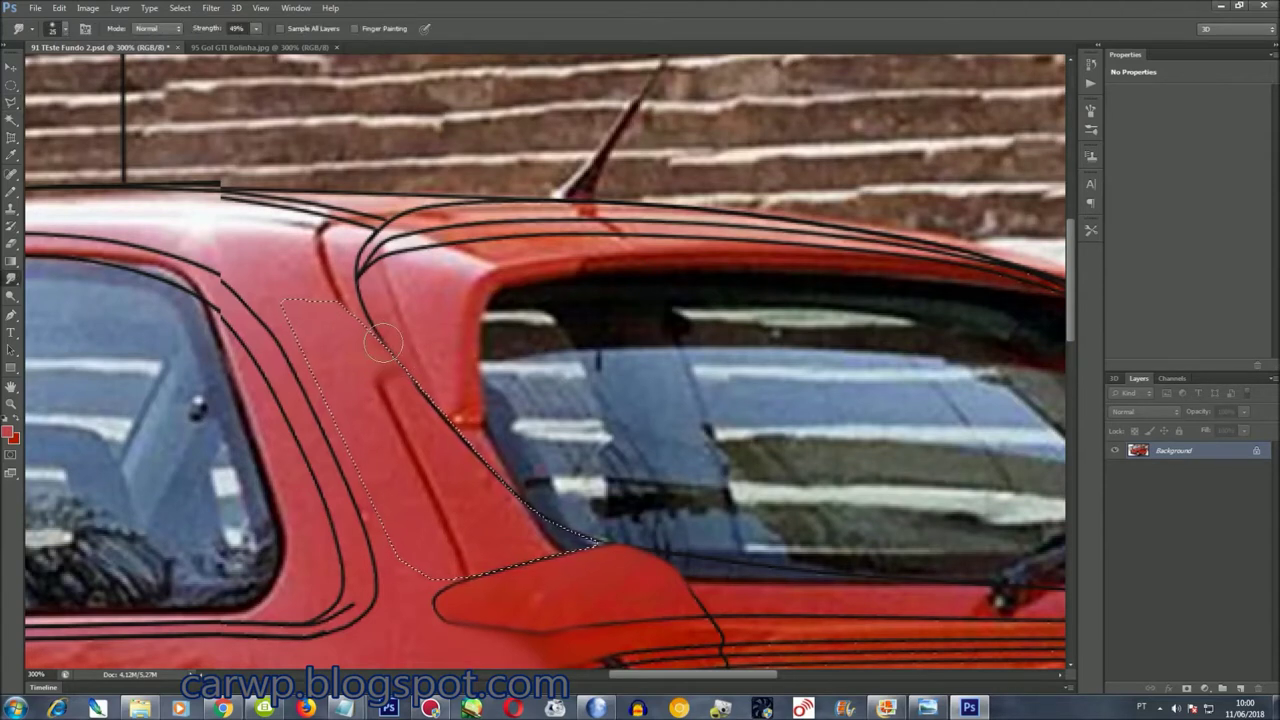
{"action": "left_click", "coordinate": [60, 28]}
{"action": "double_click", "coordinate": [110, 186]}
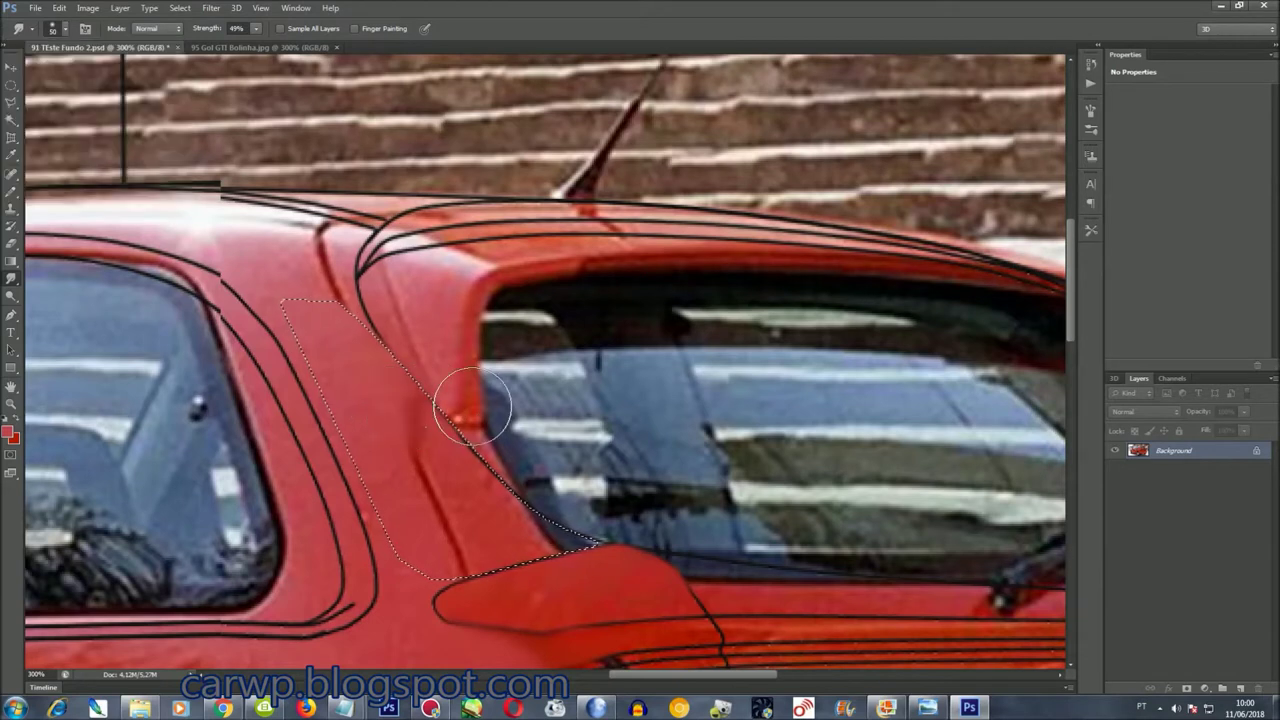
{"action": "left_click_drag", "start_coordinate": [515, 432], "coordinate": [535, 567]}
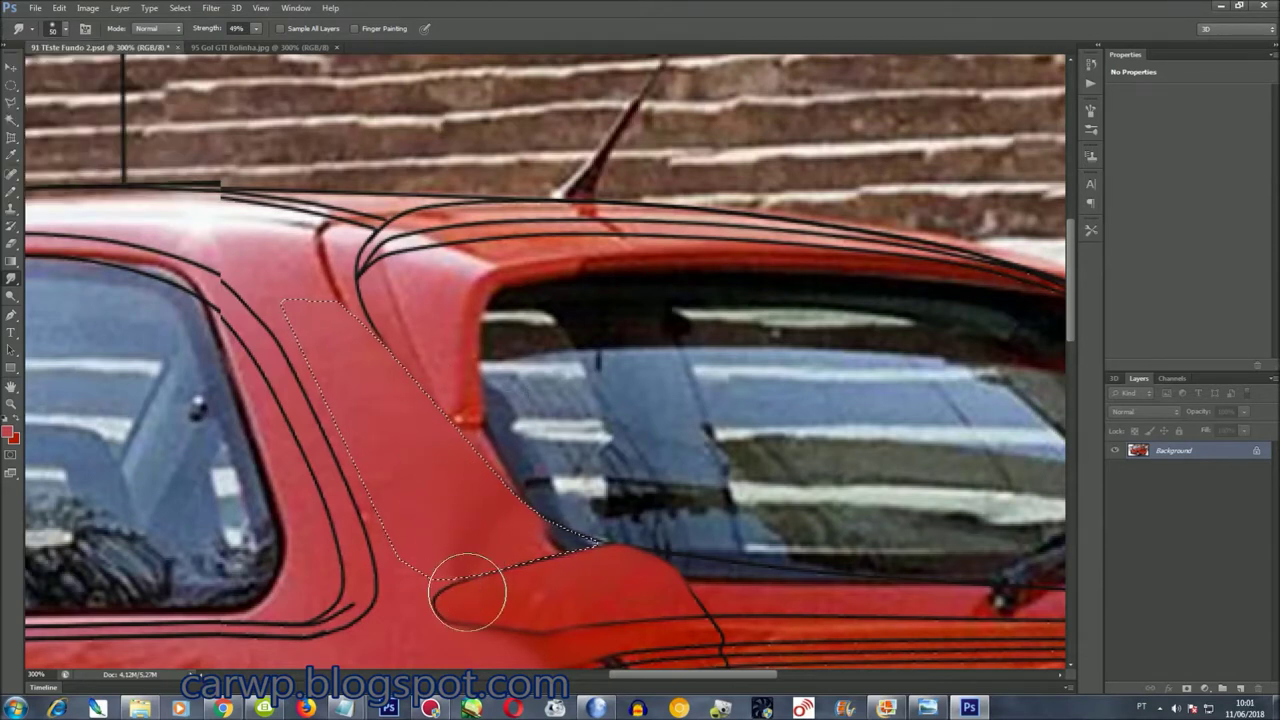
{"action": "key", "text": "ctrl+d"}
{"action": "key", "text": "ctrl+0"}
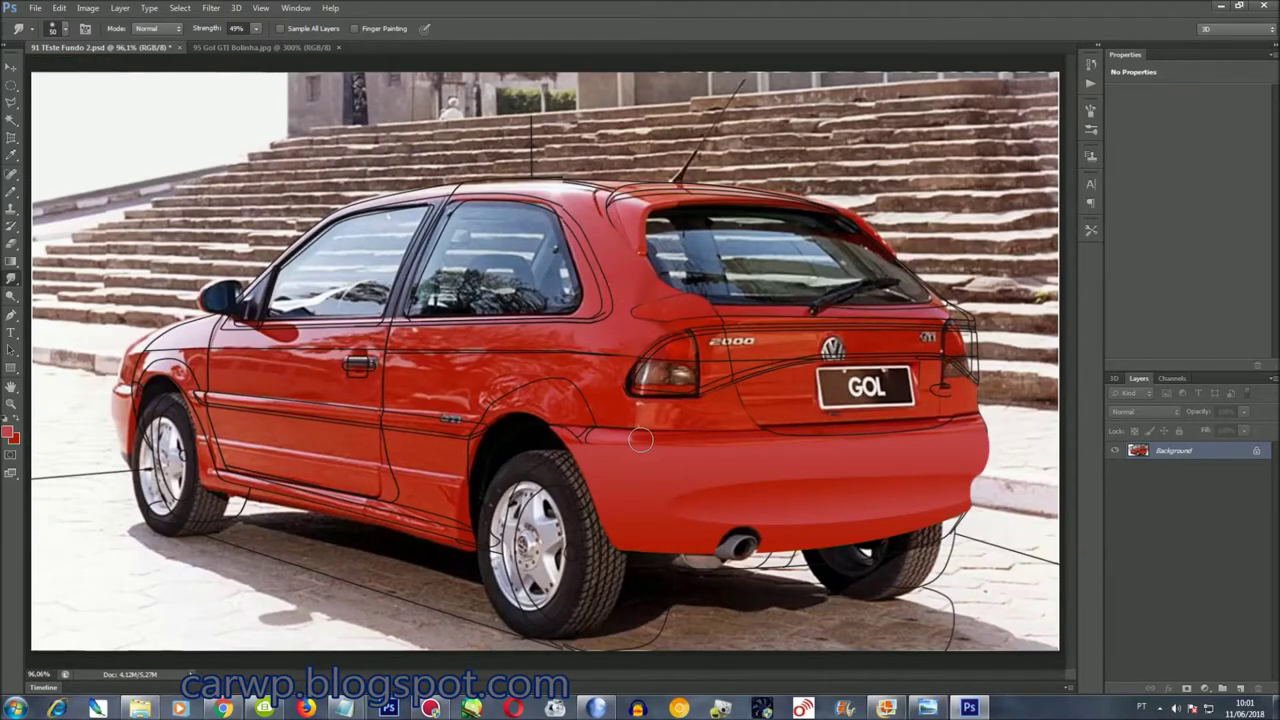
Lasso the dark hatch shadow beside the tail light, smudge it into red, deselect
{"action": "scroll", "coordinate": [645, 447], "scroll_direction": "up", "scroll_amount": 3}
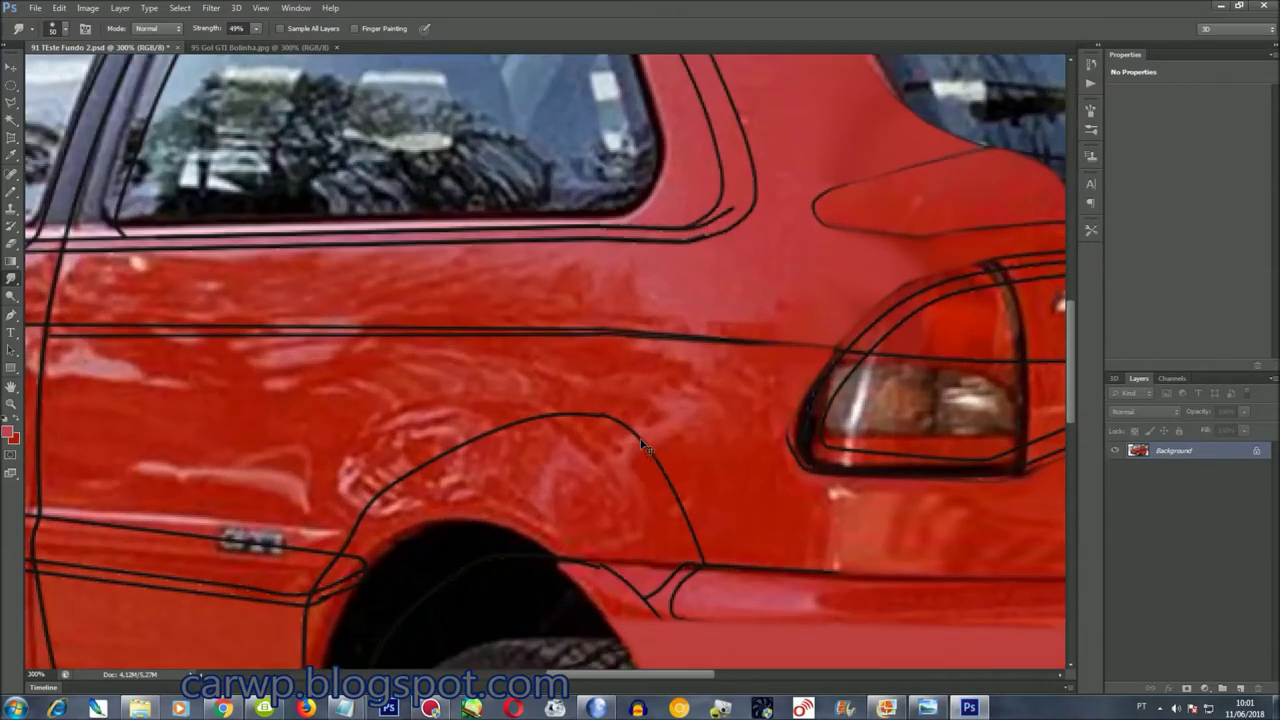
{"action": "left_click_drag", "start_coordinate": [603, 680], "coordinate": [781, 678]}
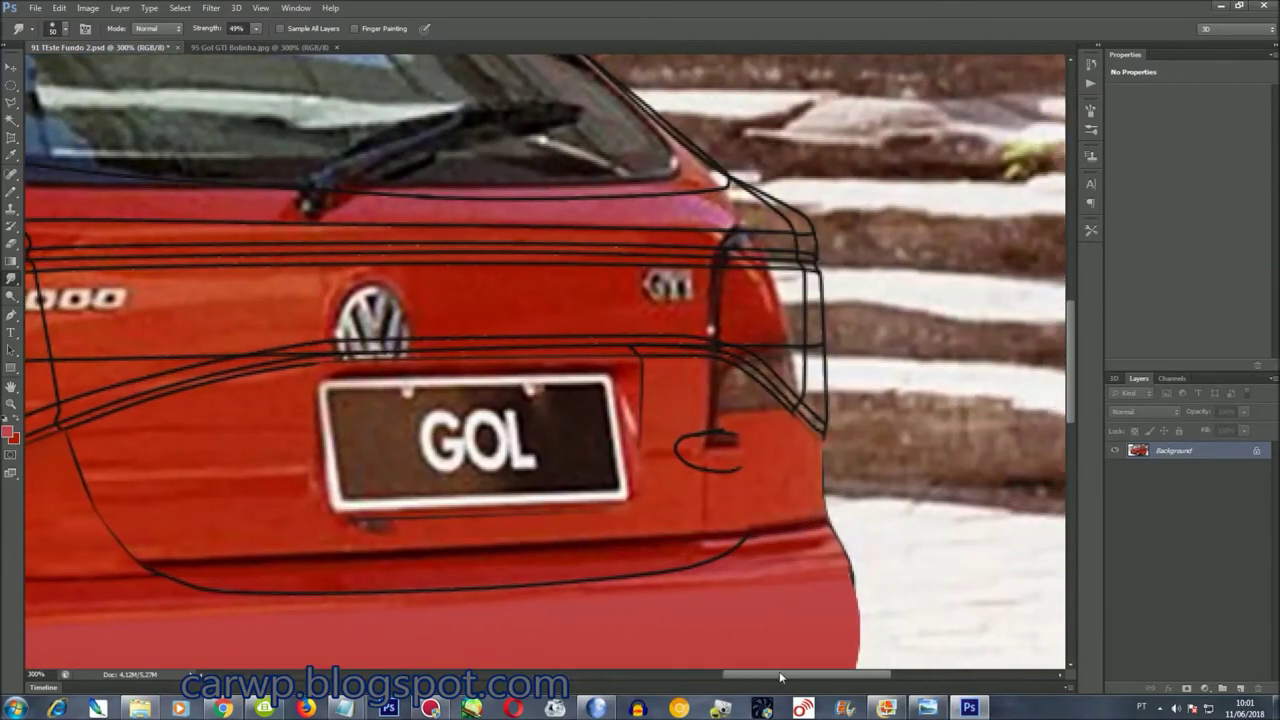
{"action": "scroll", "coordinate": [940, 583], "scroll_direction": "up", "scroll_amount": 1}
{"action": "left_click_drag", "start_coordinate": [852, 676], "coordinate": [864, 675]}
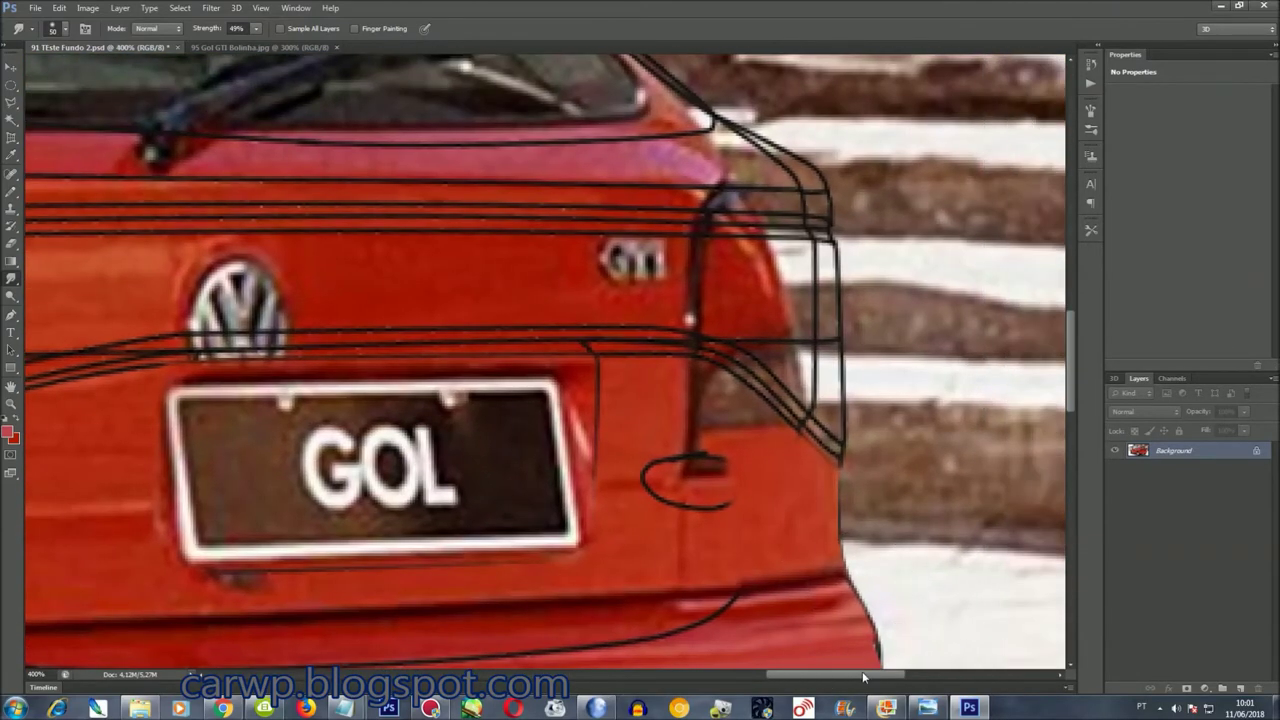
{"action": "key", "text": "l"}
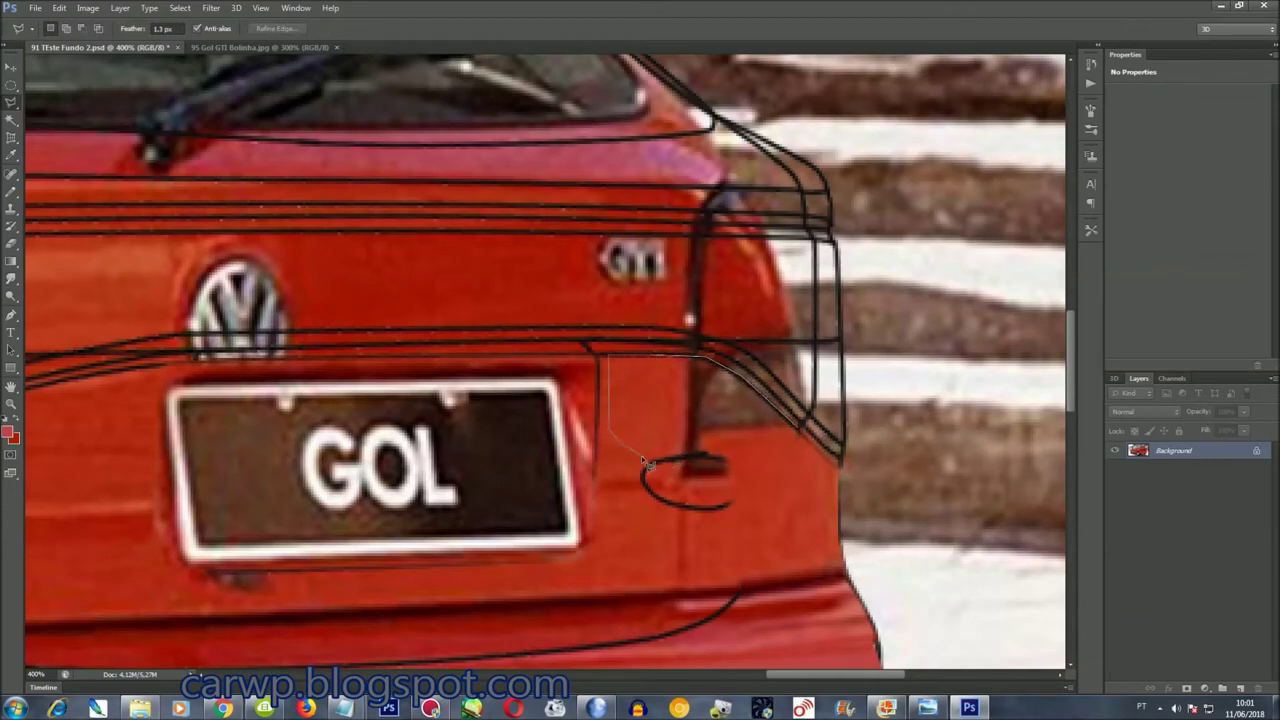
{"action": "key", "text": "r"}
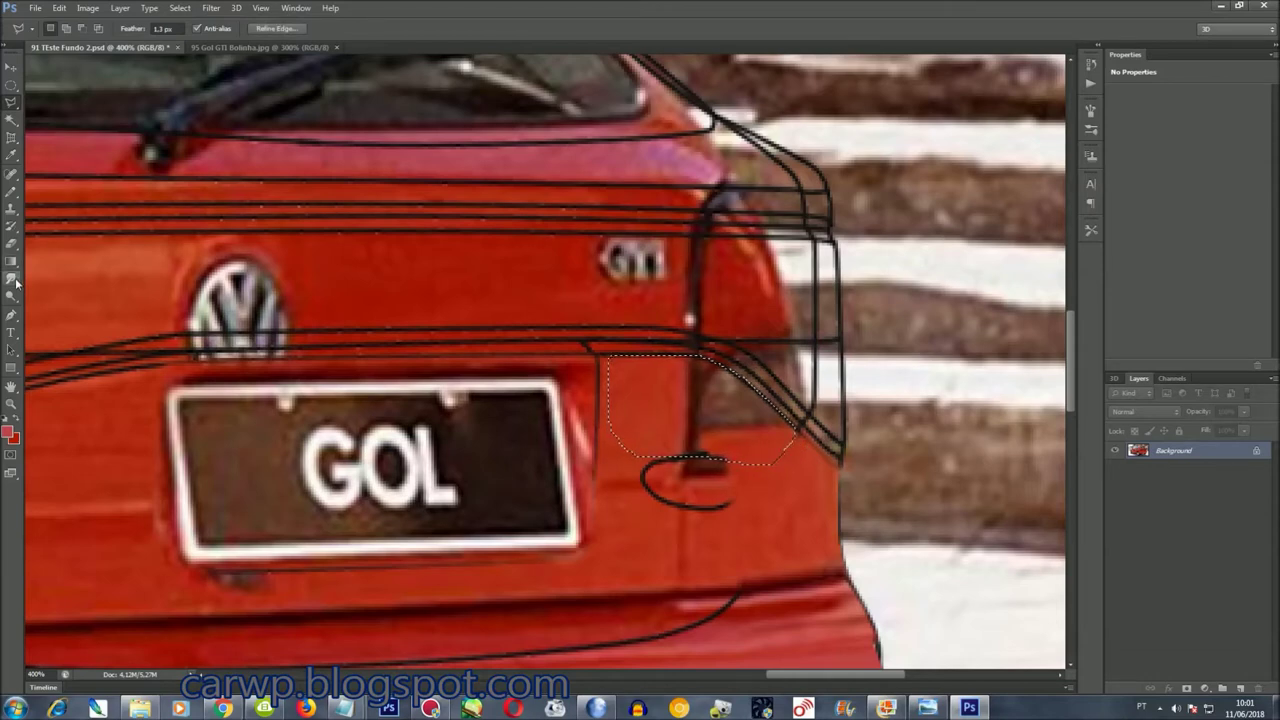
{"action": "mouse_move", "coordinate": [714, 371]}
{"action": "left_mouse_down"}
{"action": "mouse_move", "coordinate": [700, 457]}
{"action": "mouse_move", "coordinate": [812, 460]}
{"action": "left_mouse_up"}
{"action": "key", "text": "ctrl+d"}
Switch to the 95 Gol GTI Bolinha.jpg reference photo
{"action": "scroll", "coordinate": [785, 502], "scroll_direction": "up", "scroll_amount": 2}
{"action": "scroll", "coordinate": [785, 502], "scroll_direction": "up", "scroll_amount": 3}
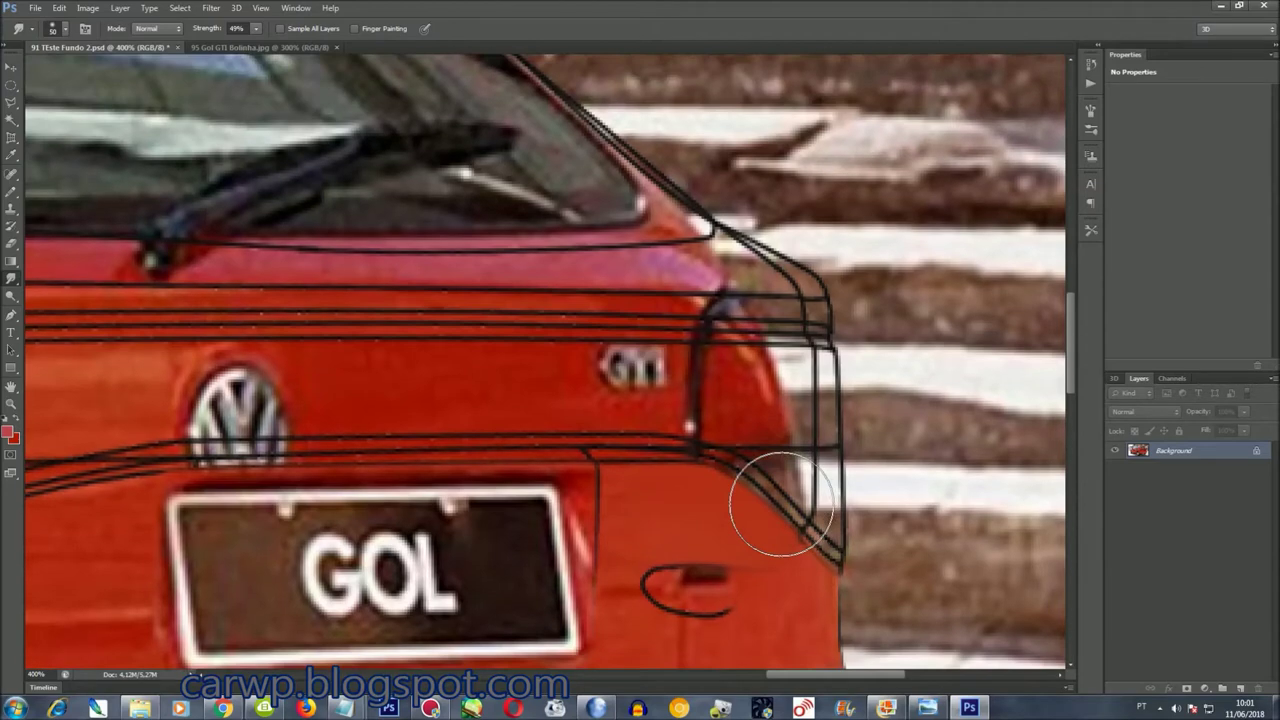
{"action": "scroll", "coordinate": [783, 504], "scroll_direction": "up", "scroll_amount": 3}
{"action": "scroll", "coordinate": [781, 506], "scroll_direction": "up", "scroll_amount": 2}
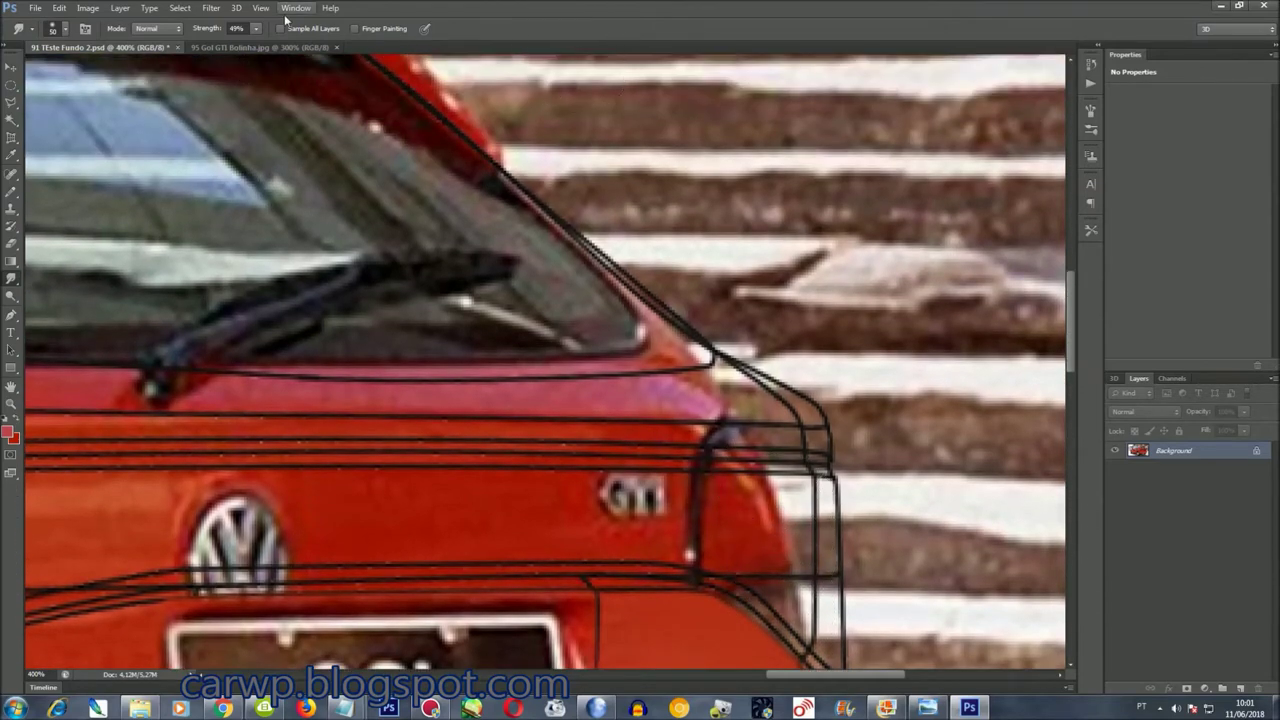
{"action": "left_click", "coordinate": [295, 8]}
{"action": "left_click", "coordinate": [320, 455]}
Lasso clean red paint in the reference photo and return to 91 TEste Fundo 2.psd
{"action": "scroll", "coordinate": [1043, 340], "scroll_direction": "up", "scroll_amount": 10}
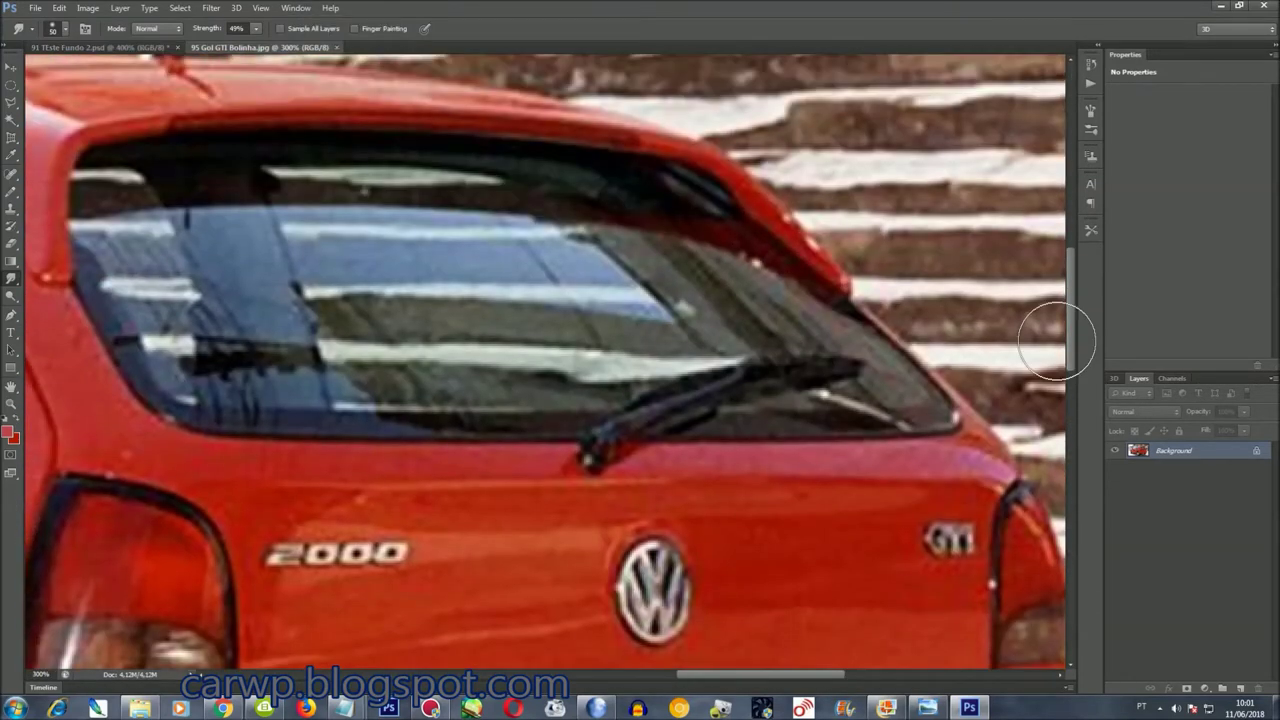
{"action": "key", "text": "l"}
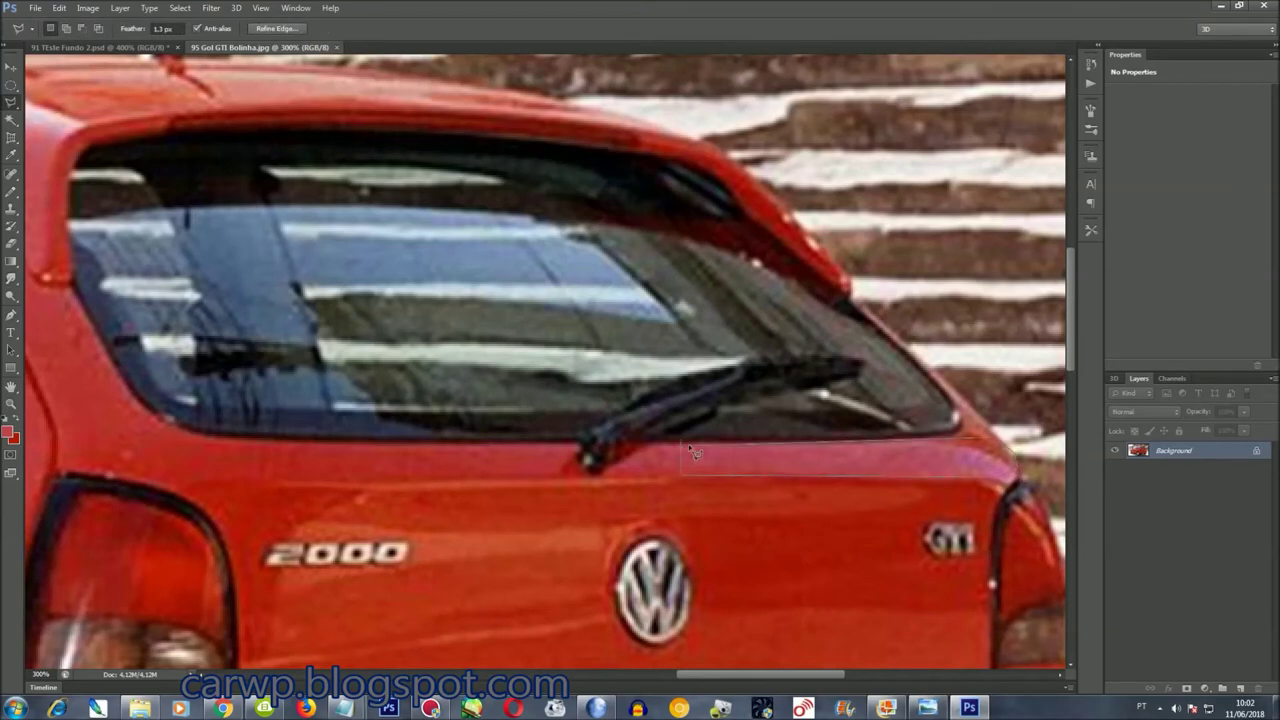
{"action": "left_click", "coordinate": [295, 8]}
{"action": "left_click", "coordinate": [320, 444]}
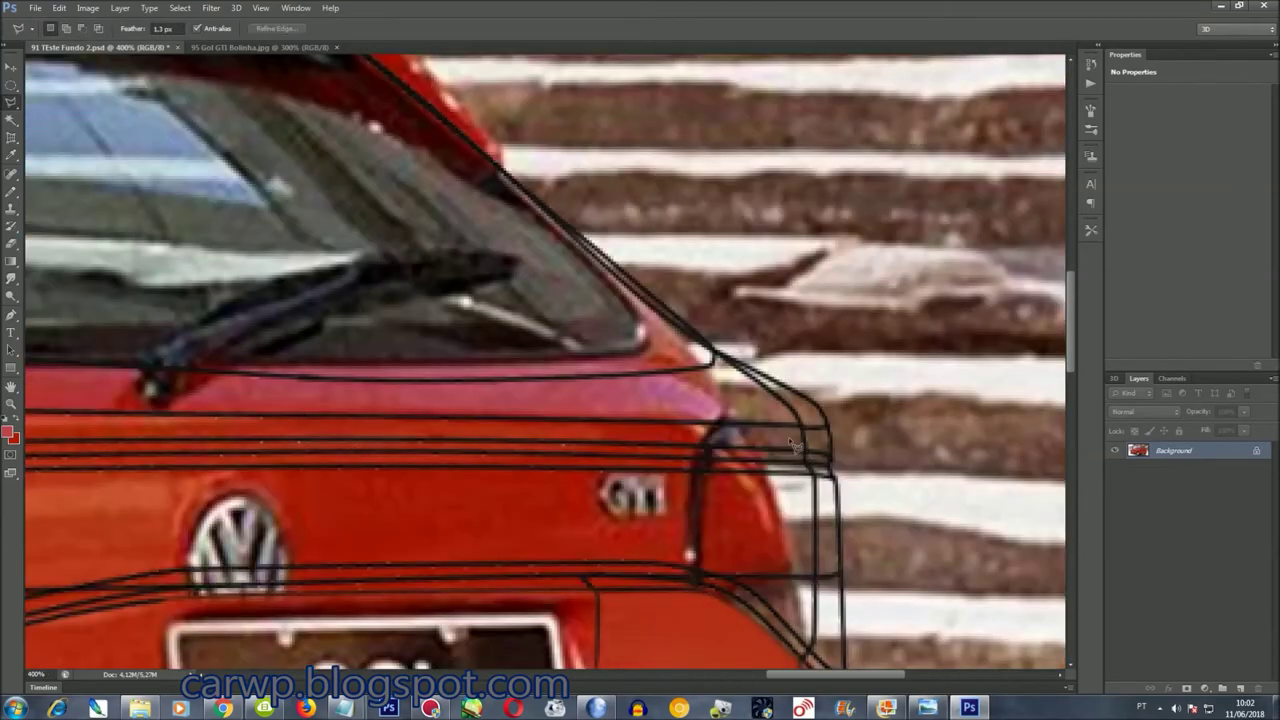
Paste the red paint as Layer 1 and position it below the rear window
{"action": "key", "text": "ctrl+v"}
{"action": "key", "text": "ctrl+t"}
{"action": "left_click_drag", "start_coordinate": [770, 355], "coordinate": [835, 385]}
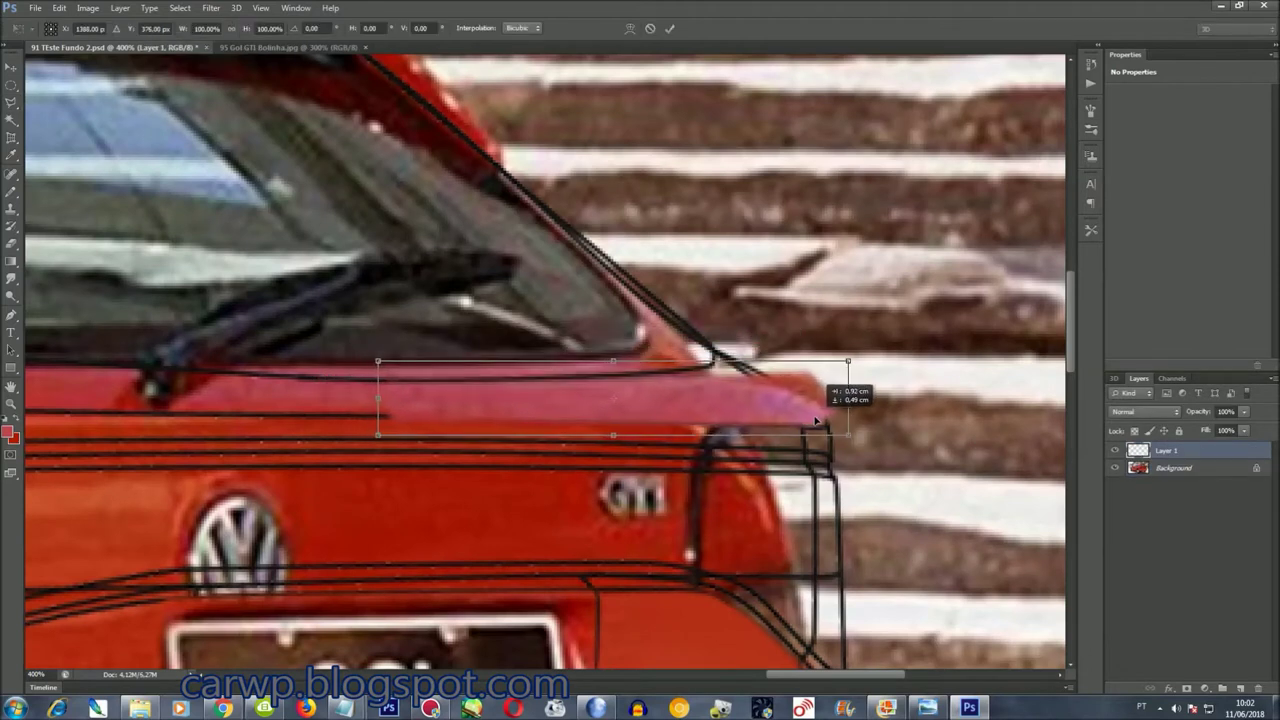
{"action": "left_click_drag", "start_coordinate": [381, 400], "coordinate": [242, 380]}
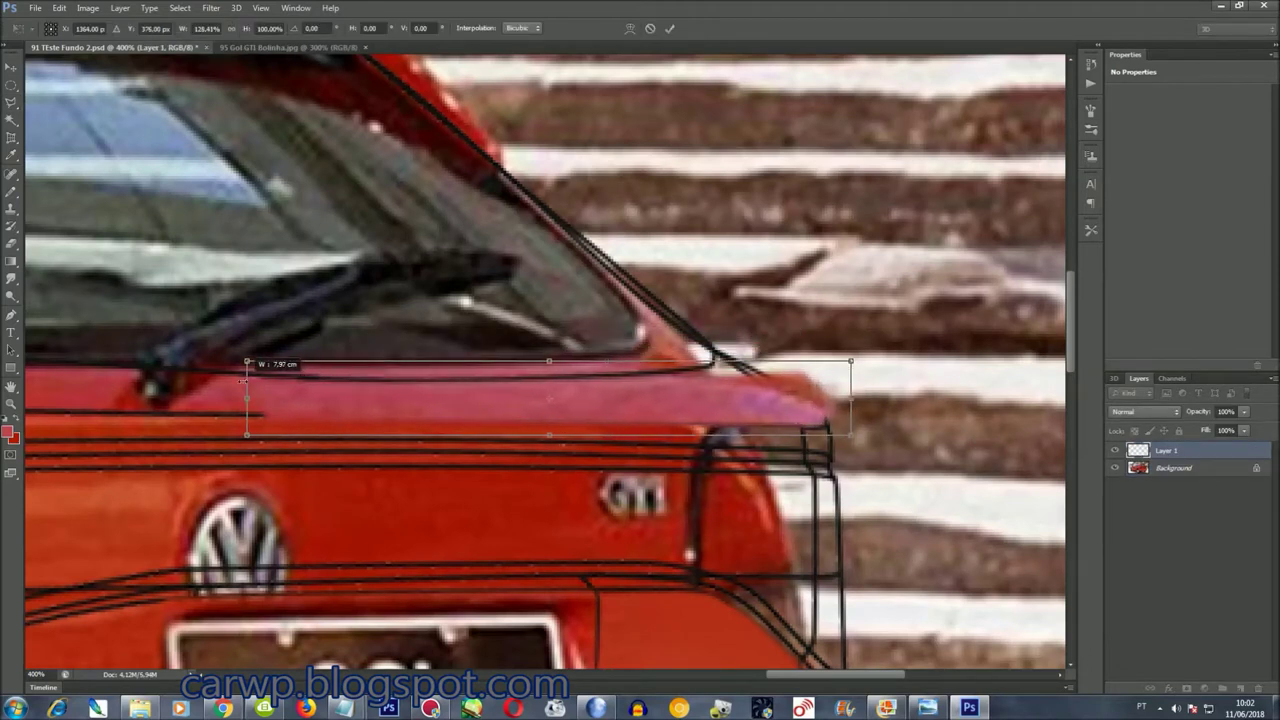
{"action": "key", "text": "ctrl+z"}
{"action": "key", "text": "ctrl+z"}
{"action": "mouse_move", "coordinate": [725, 386]}
{"action": "left_mouse_down"}
{"action": "mouse_move", "coordinate": [681, 412]}
{"action": "mouse_move", "coordinate": [840, 397]}
{"action": "mouse_move", "coordinate": [828, 400]}
{"action": "left_mouse_up"}
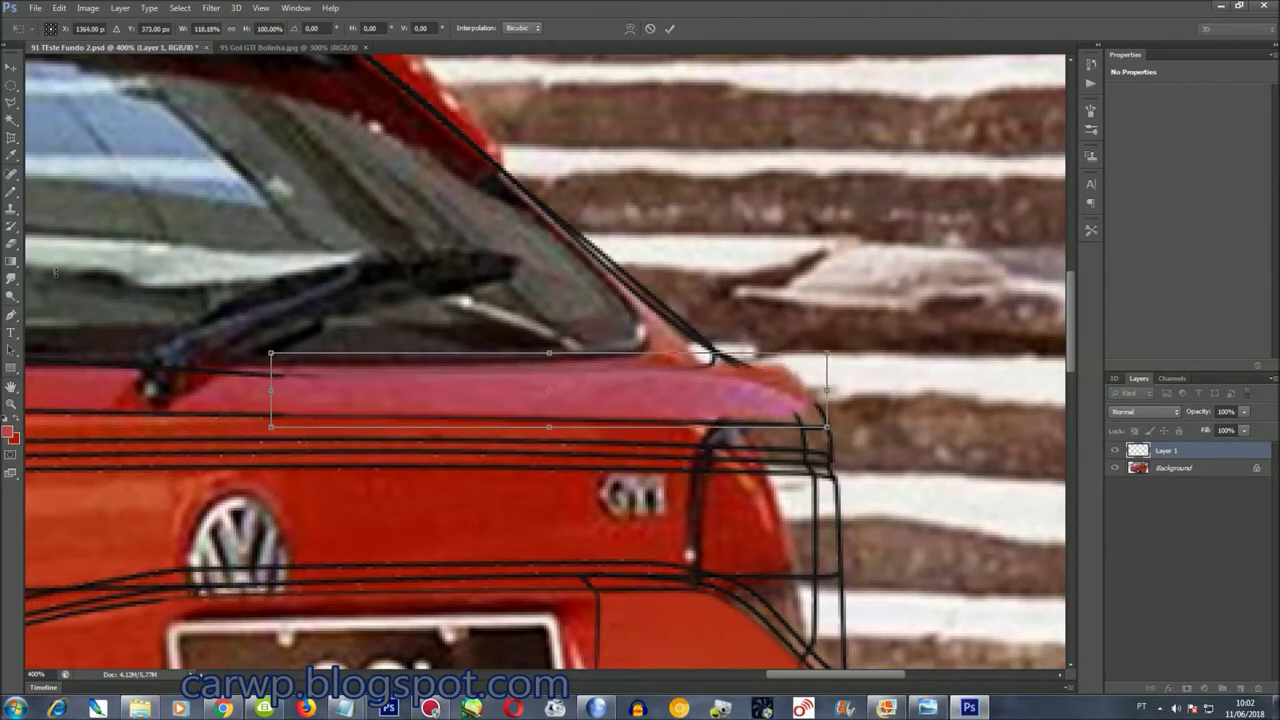
{"action": "key", "text": "Return"}
Smudge the patch's edges near the tail light and upper corner, then hide Layer 1 to compare
{"action": "key", "text": "r"}
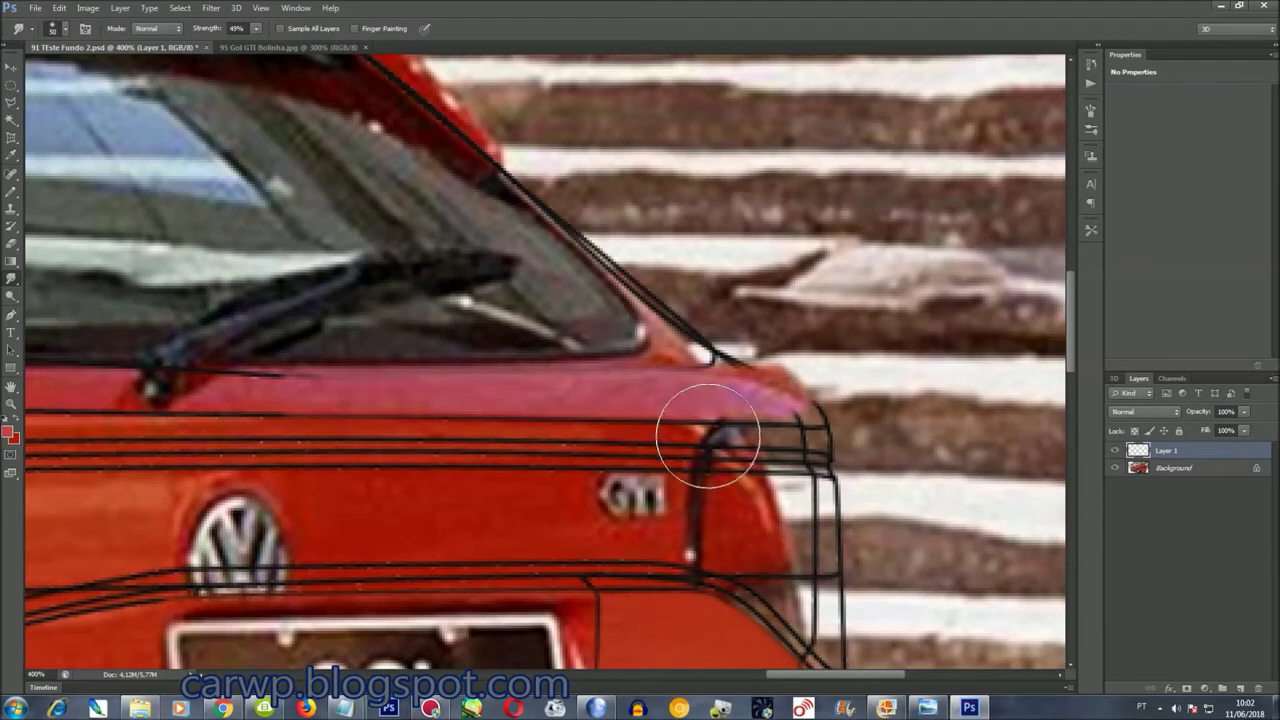
{"action": "left_click_drag", "start_coordinate": [737, 443], "coordinate": [820, 394]}
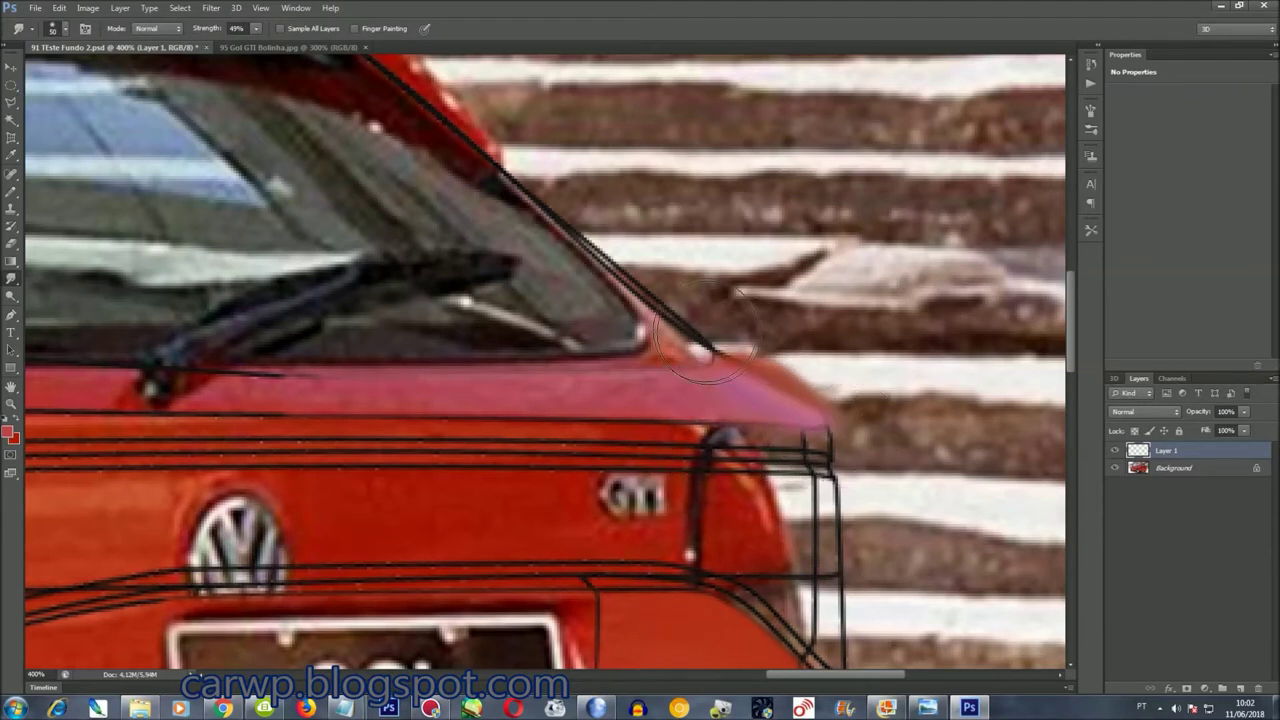
{"action": "left_click_drag", "start_coordinate": [705, 350], "coordinate": [708, 271]}
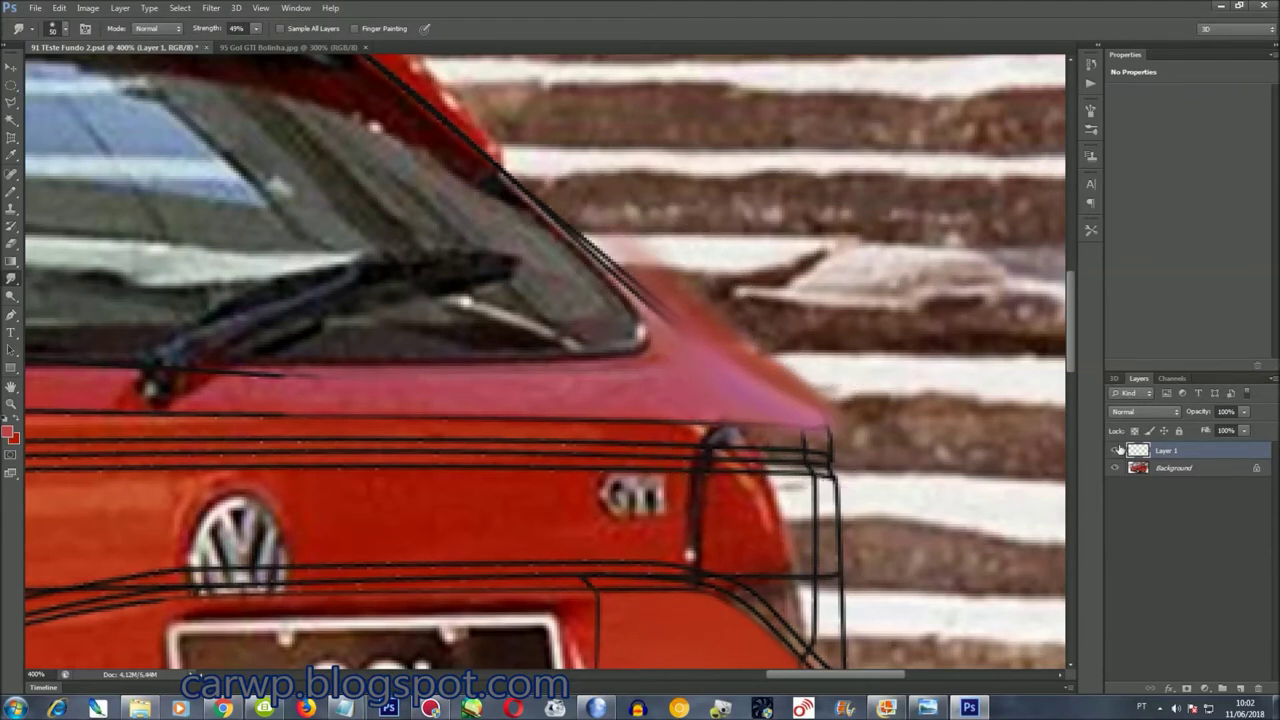
{"action": "left_click", "coordinate": [1116, 450]}
{"action": "key", "text": "l"}
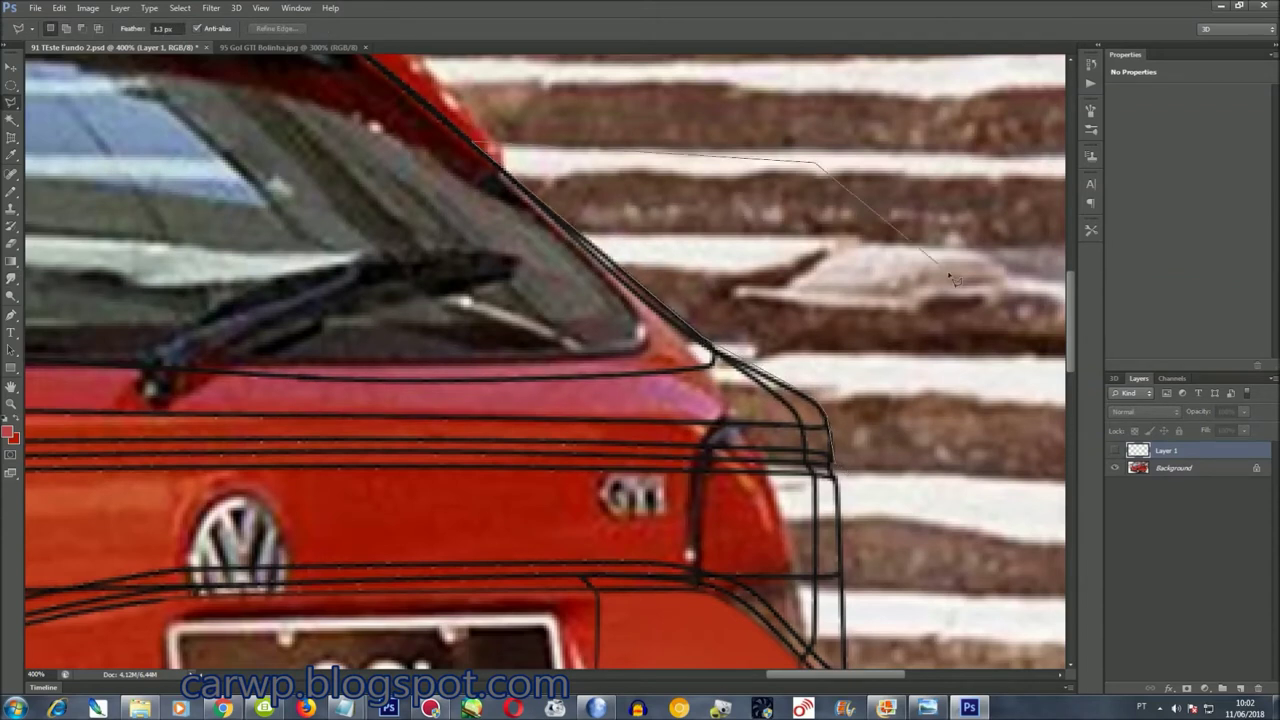
Toggle Layer 1 to compare and lasso along the rear corner outline
{"action": "left_click", "coordinate": [1116, 450]}
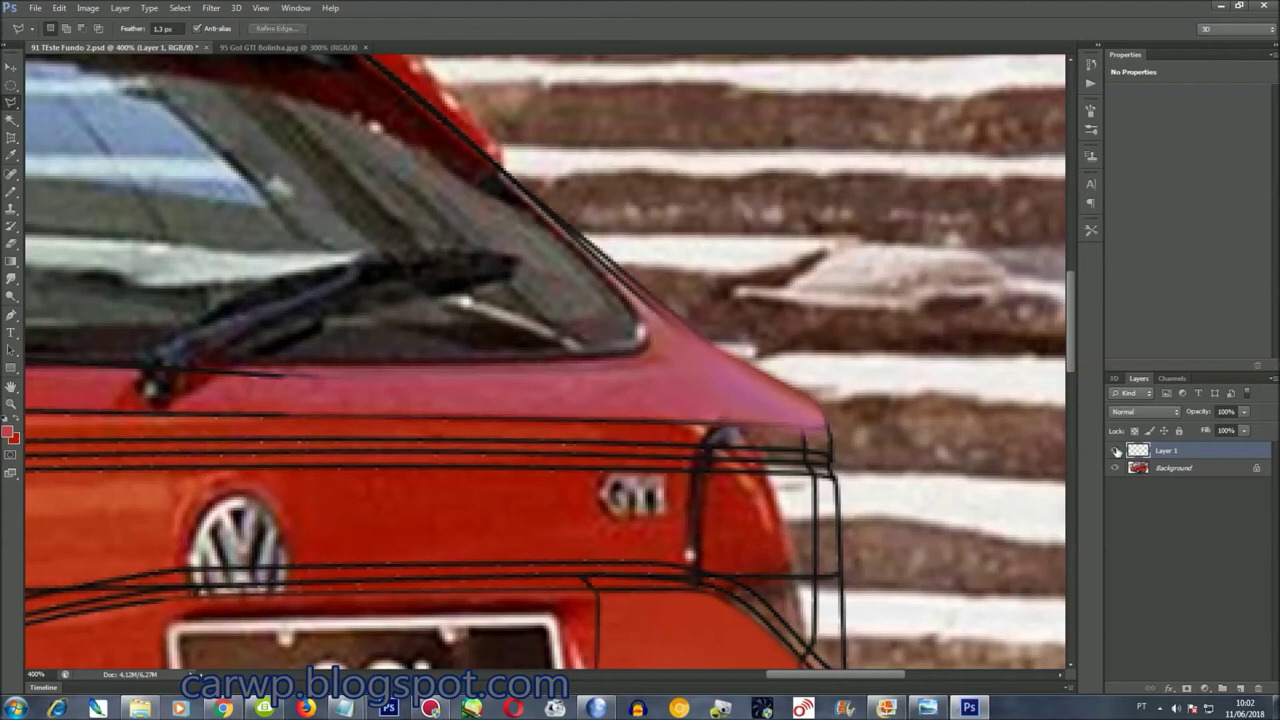
{"action": "left_click", "coordinate": [1116, 450]}
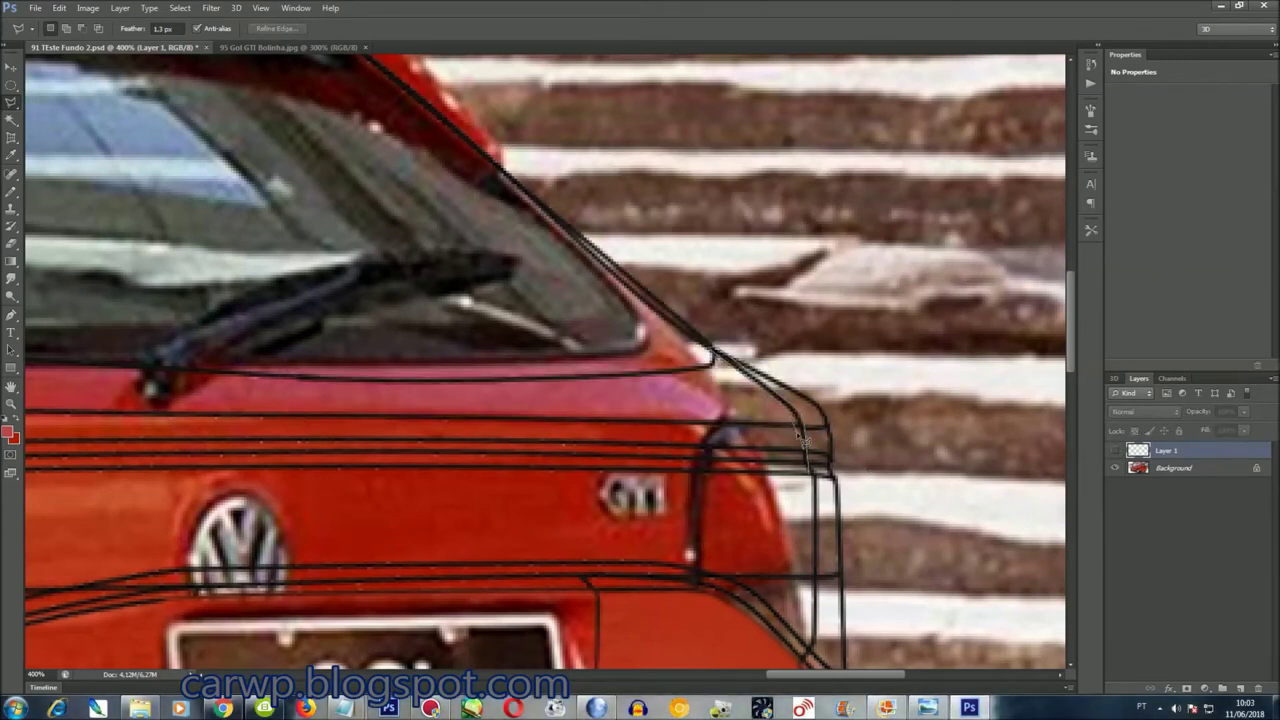
{"action": "double_click", "coordinate": [800, 489]}
{"action": "left_click", "coordinate": [1116, 451]}
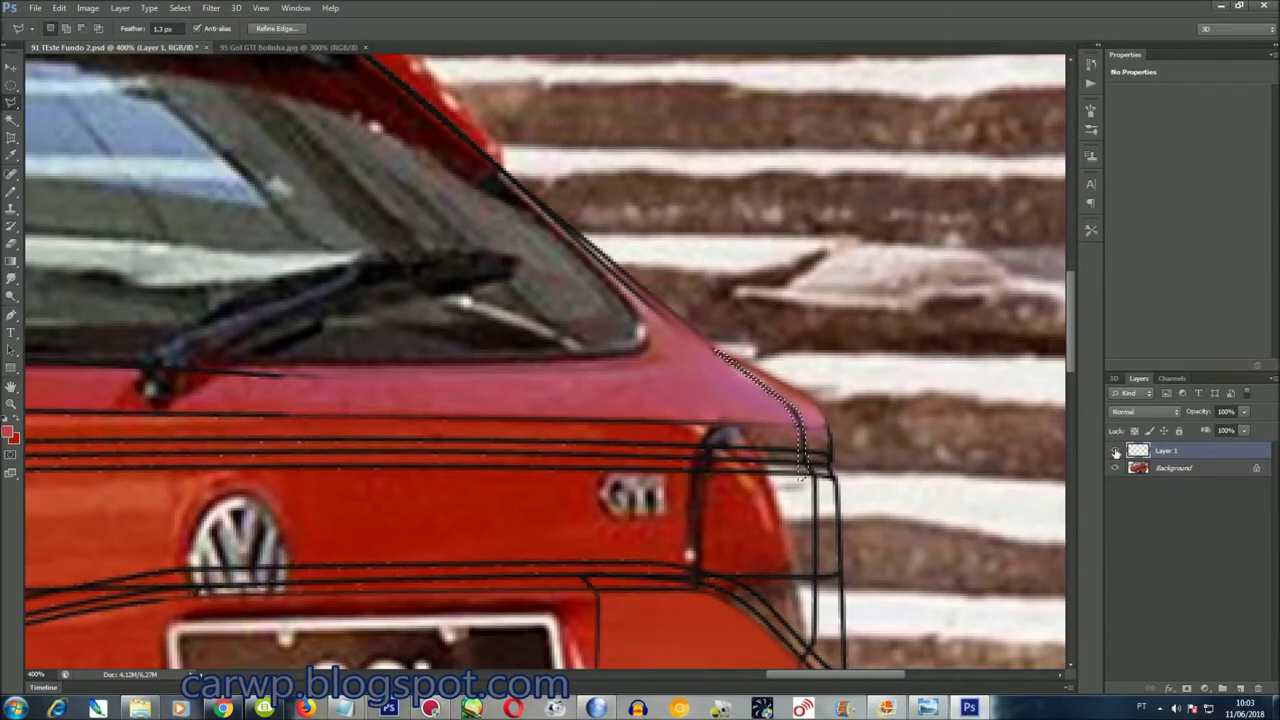
{"action": "left_click_drag", "start_coordinate": [812, 680], "coordinate": [833, 683]}
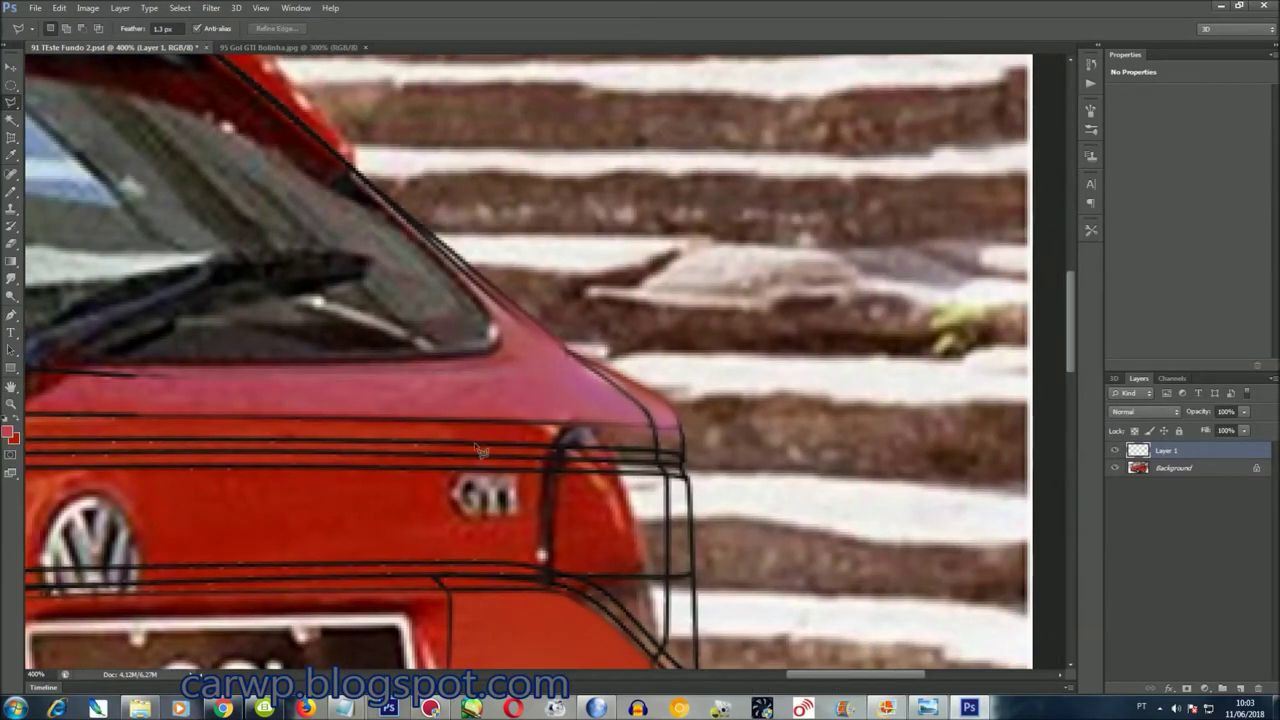
Select the trim stripe above the GTI badge, merge Layer 1 into Background, and fit the image
{"action": "left_click", "coordinate": [682, 446]}
{"action": "double_click", "coordinate": [663, 428]}
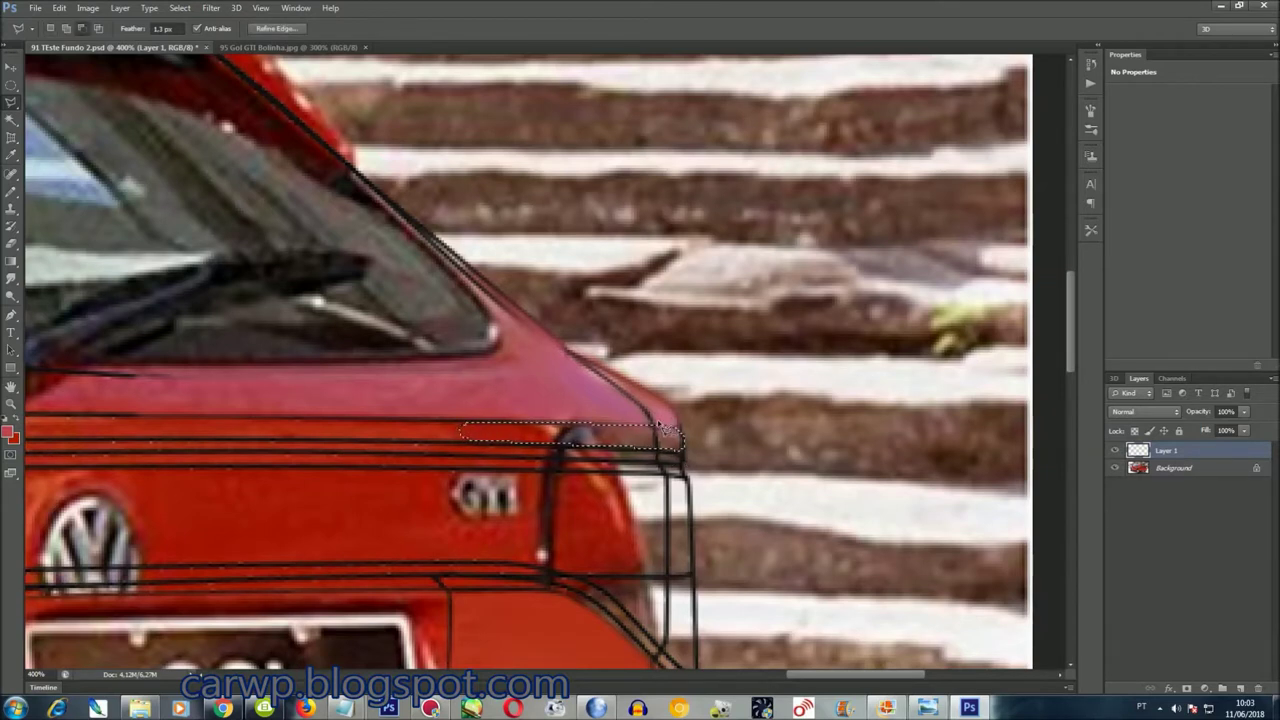
{"action": "key", "text": "ctrl+e"}
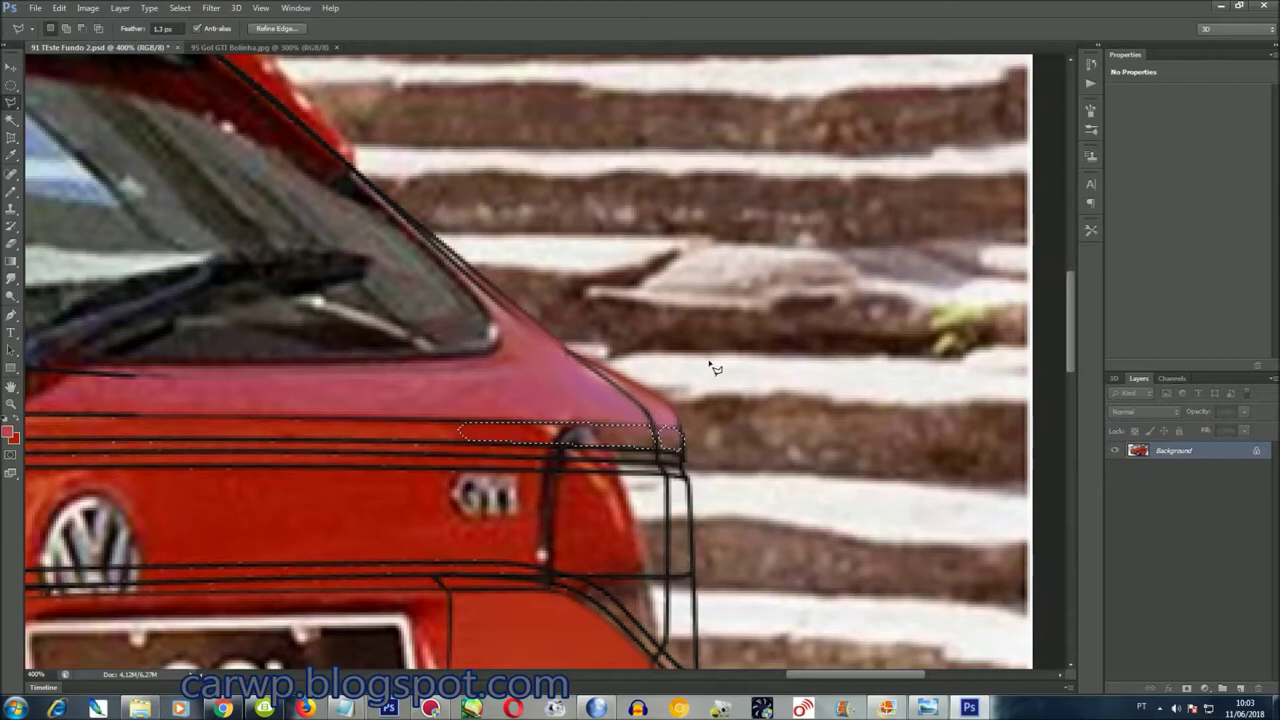
{"action": "key", "text": "ctrl+0"}
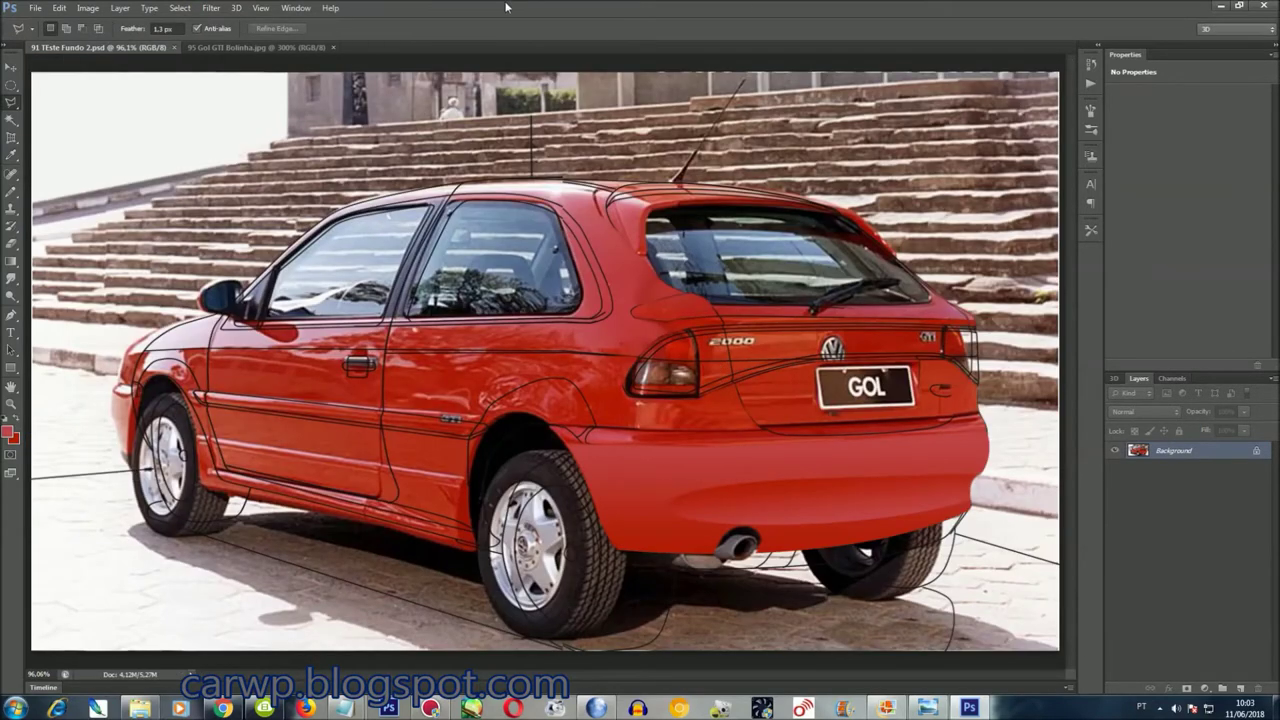
{"action": "left_click", "coordinate": [295, 8]}
In the Gol GTI photo, copy the selected strip, rotate it under the window, and merge it down
{"action": "left_click", "coordinate": [330, 453]}
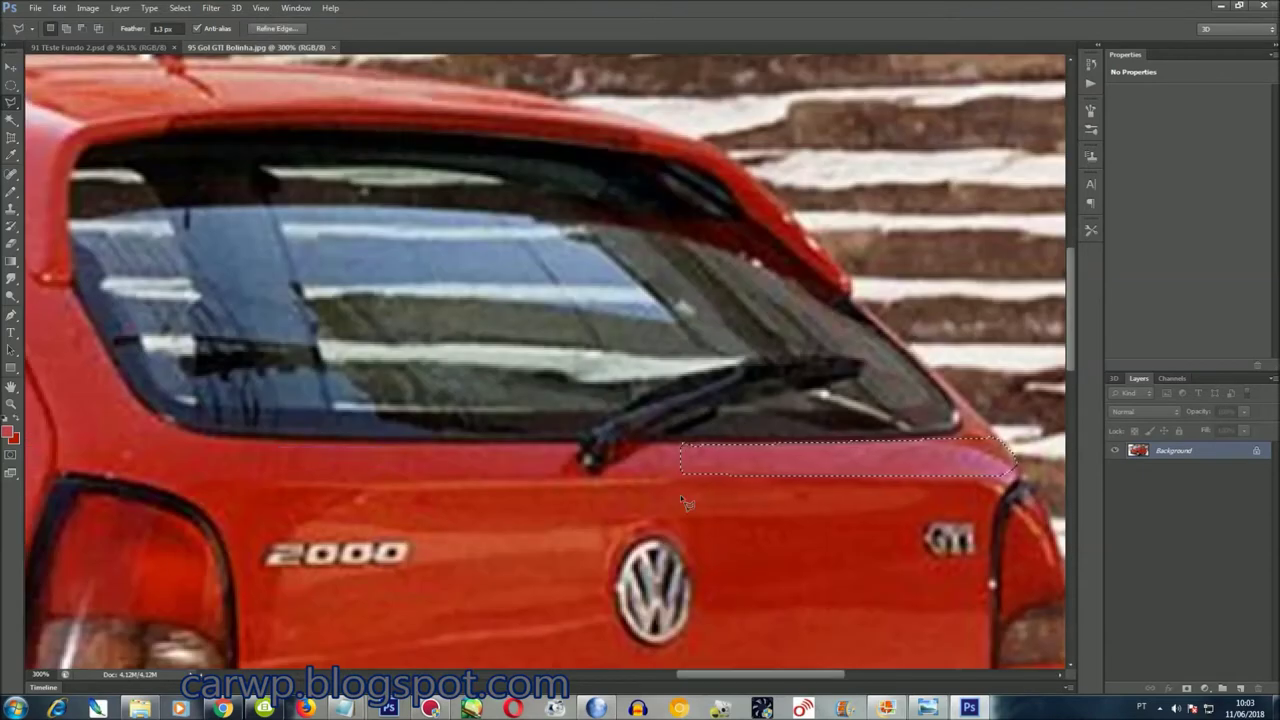
{"action": "scroll", "coordinate": [708, 579], "scroll_direction": "up", "scroll_amount": 2}
{"action": "scroll", "coordinate": [708, 579], "scroll_direction": "up", "scroll_amount": 1}
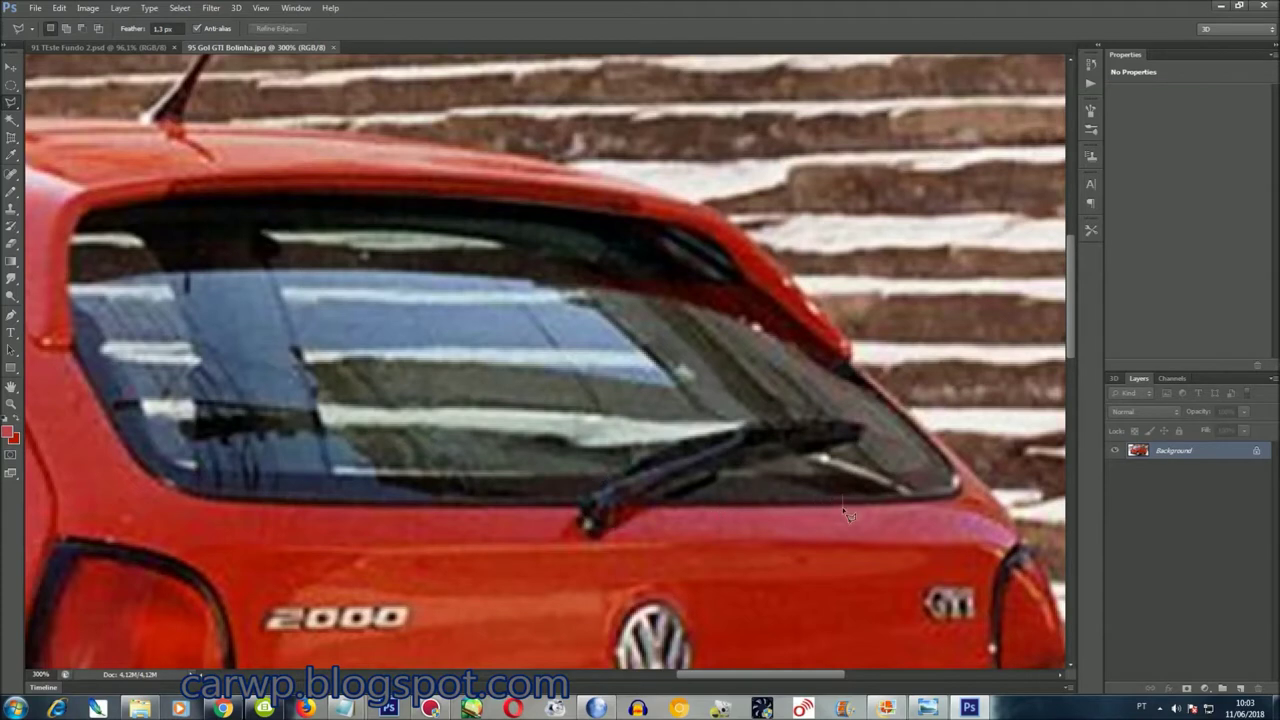
{"action": "key", "text": "ctrl+j"}
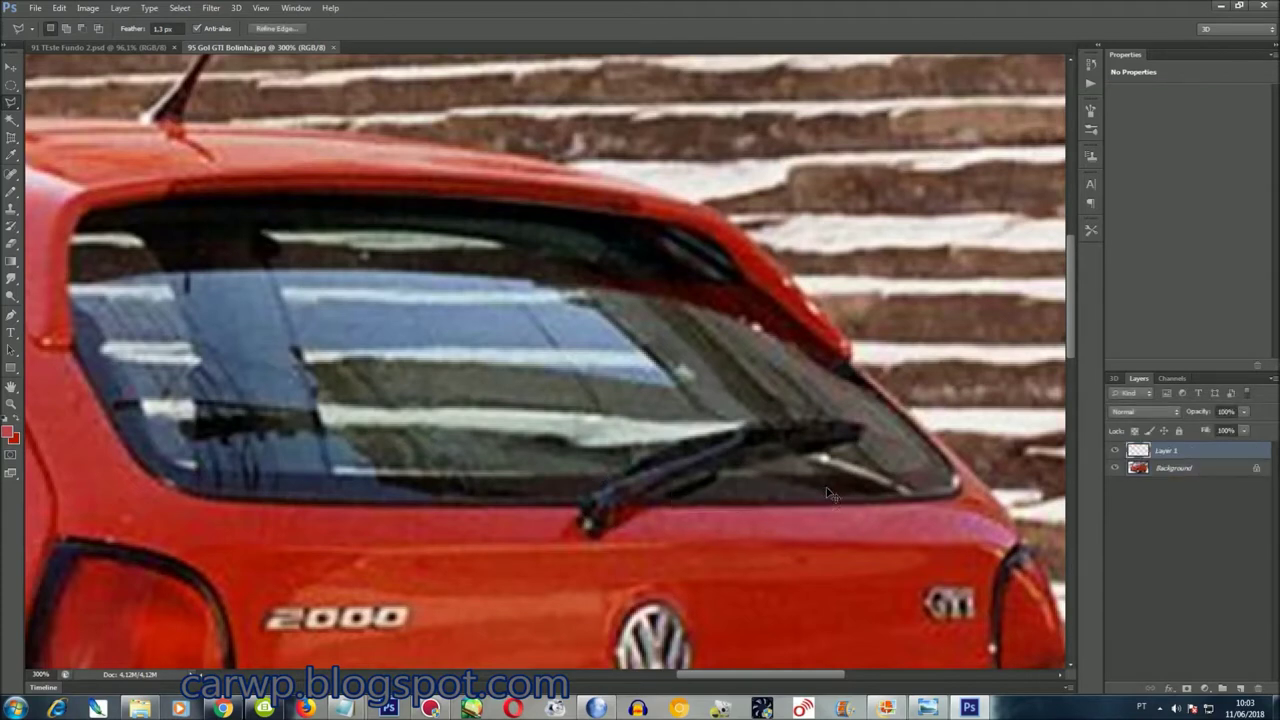
{"action": "key", "text": "ctrl+t"}
{"action": "left_click_drag", "start_coordinate": [645, 497], "coordinate": [600, 488]}
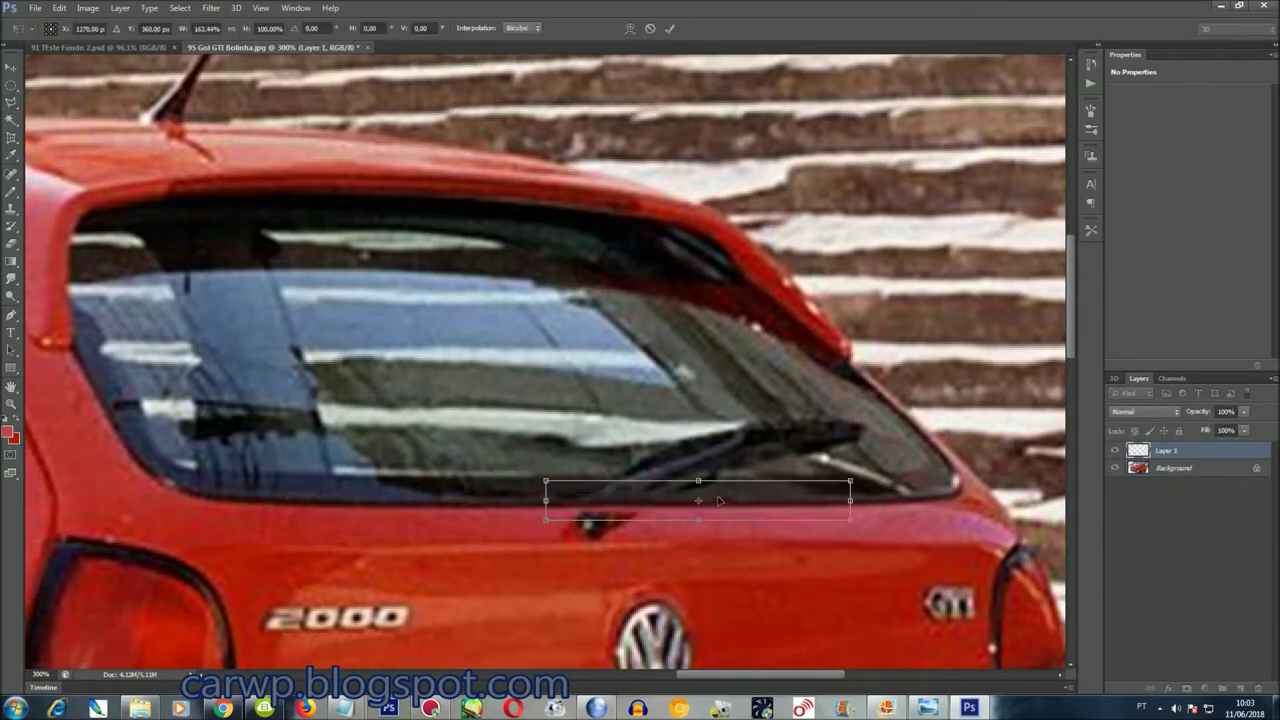
{"action": "key", "text": "Return"}
{"action": "key", "text": "ctrl+e"}
Draw an elliptical selection around the rear window and add its lower-left corner
{"action": "key", "text": "m"}
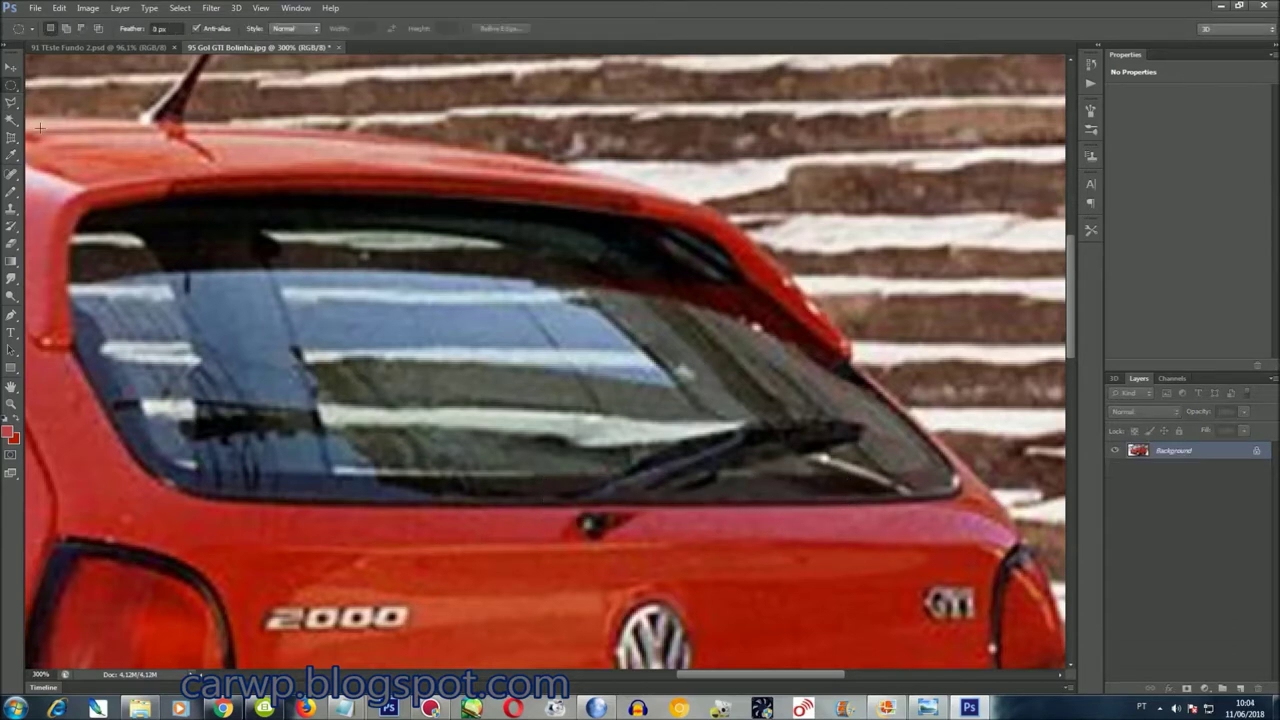
{"action": "left_click_drag", "start_coordinate": [121, 288], "coordinate": [1062, 500]}
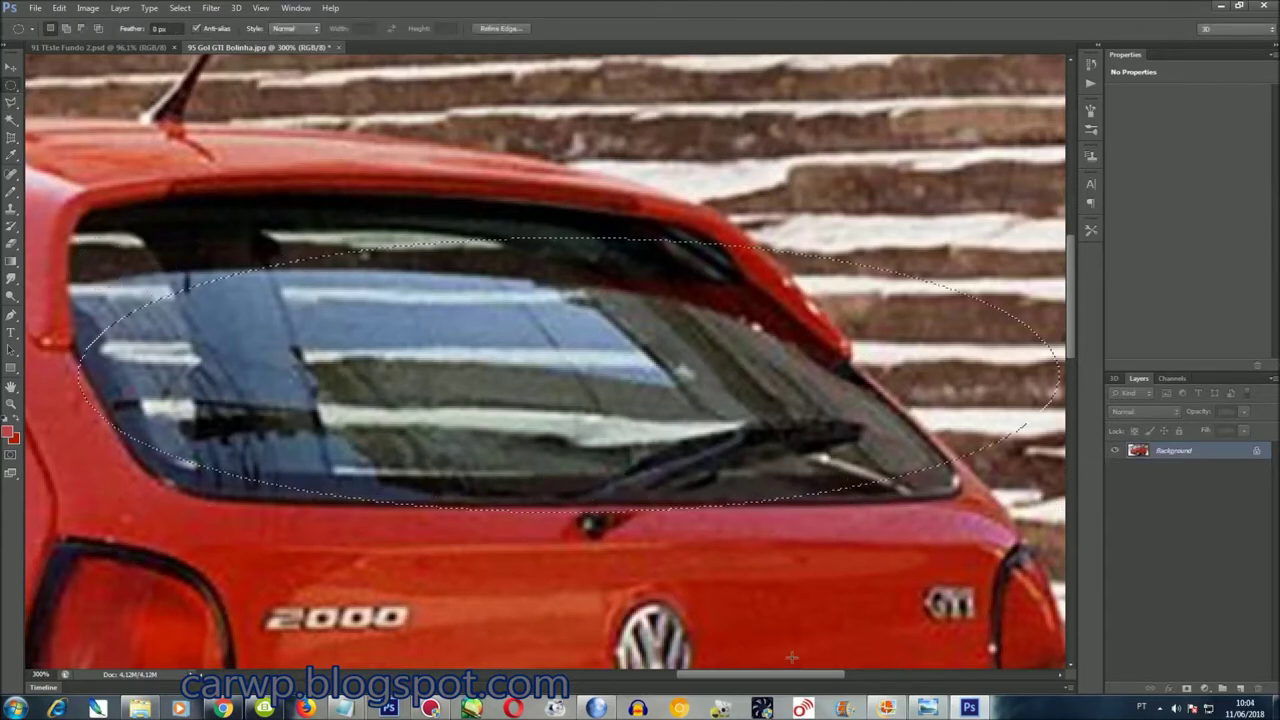
{"action": "left_click_drag", "start_coordinate": [800, 675], "coordinate": [776, 675]}
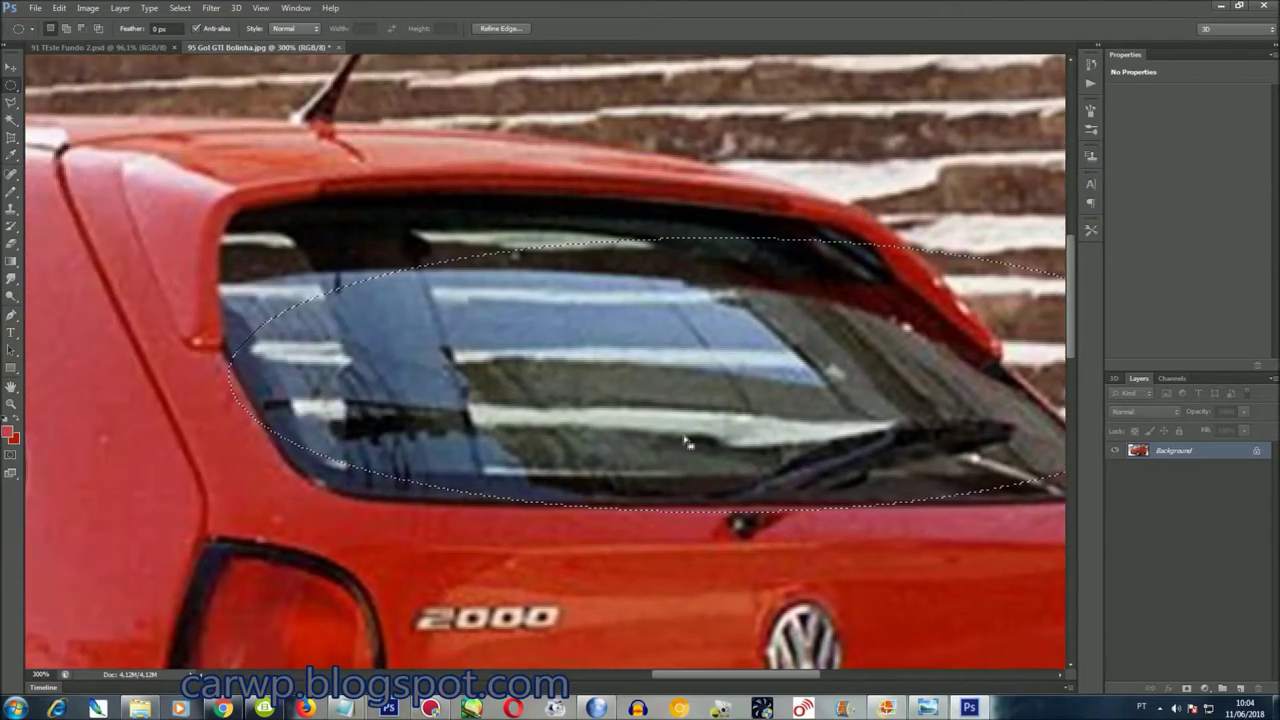
{"action": "key", "text": "l"}
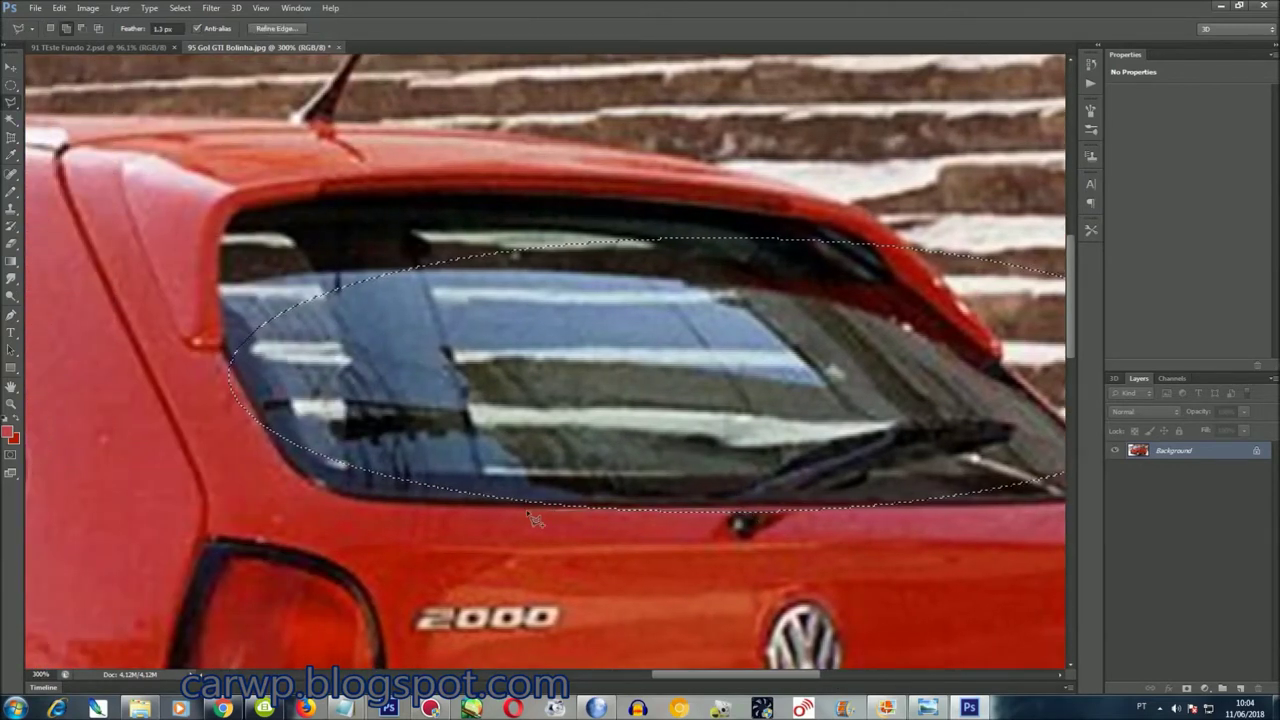
{"action": "left_click", "coordinate": [233, 390], "text": "shift"}
{"action": "left_click", "coordinate": [285, 465]}
{"action": "double_click", "coordinate": [340, 497]}
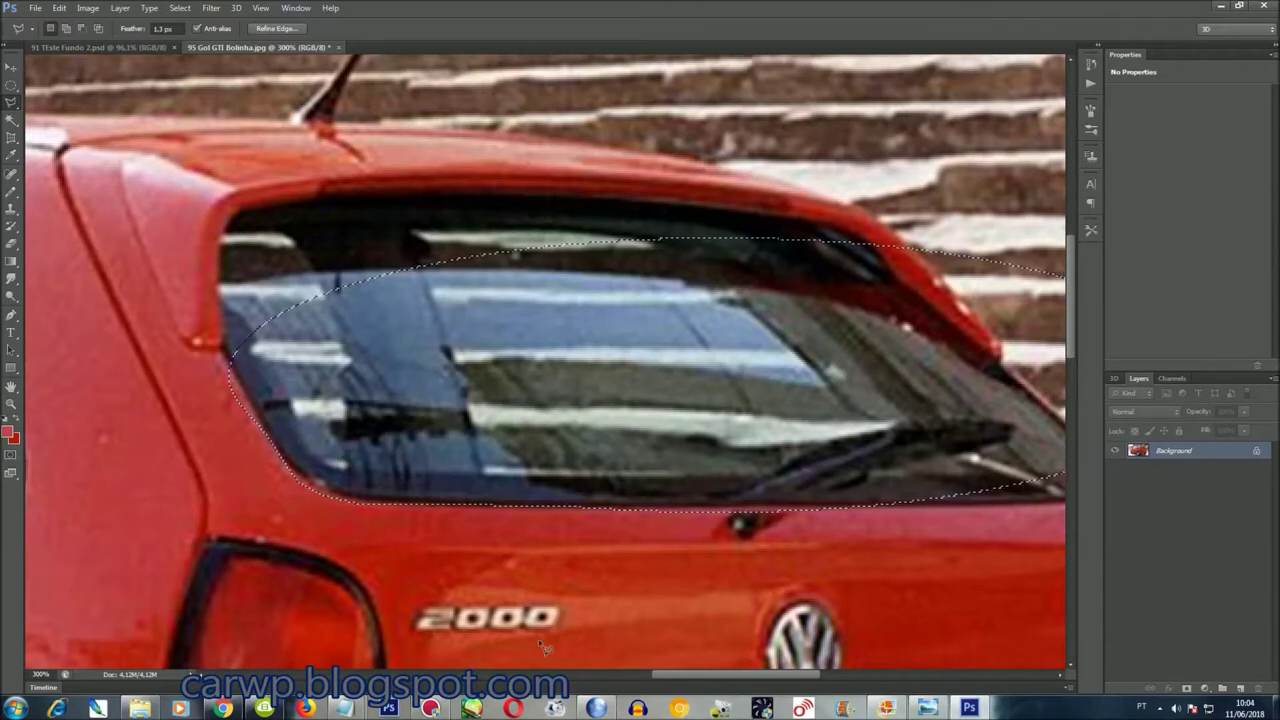
Add the rear window's lower-right corner and top edge to the polygonal selection
{"action": "scroll", "coordinate": [688, 685], "scroll_direction": "right", "scroll_amount": 5}
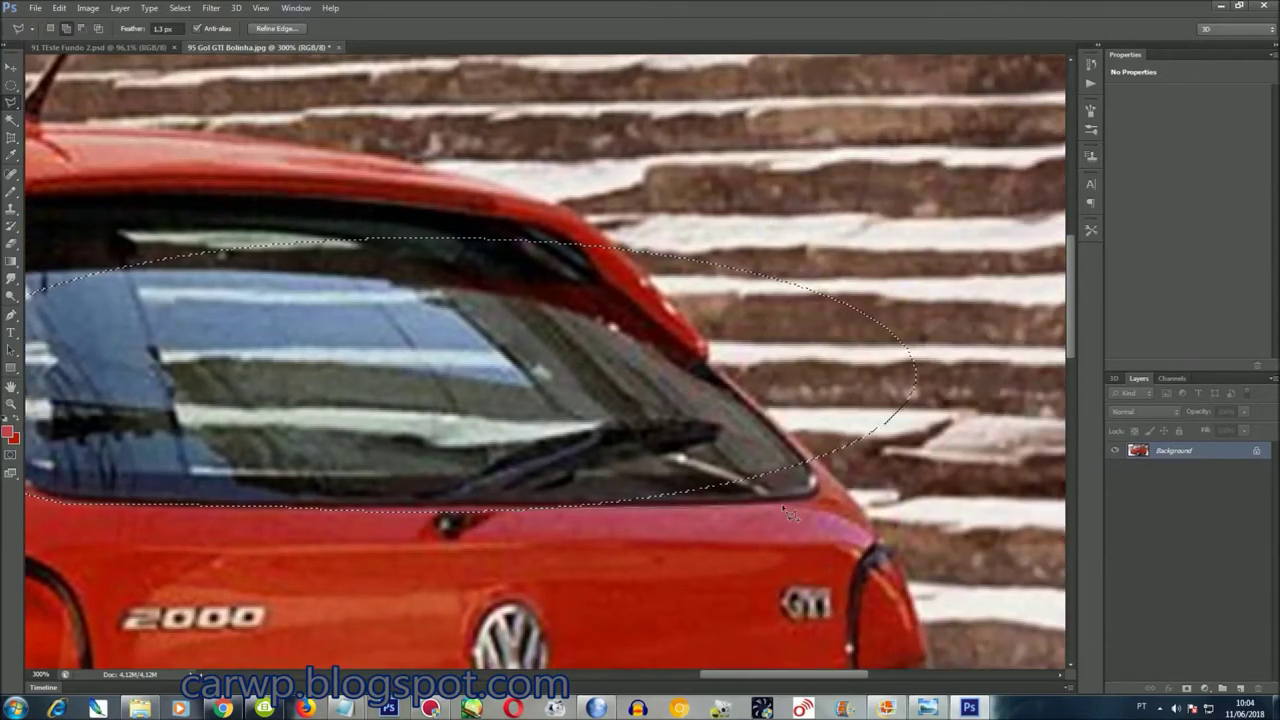
{"action": "left_click", "coordinate": [840, 500], "text": "shift"}
{"action": "left_click", "coordinate": [815, 458]}
{"action": "double_click", "coordinate": [632, 275]}
{"action": "left_click", "coordinate": [550, 212]}
{"action": "left_click", "coordinate": [420, 198]}
Close the outline at the top-left corner, refine the lower-left, then return to 91 TEste Fundo 2.psd
{"action": "scroll", "coordinate": [145, 218], "scroll_direction": "left", "scroll_amount": 2}
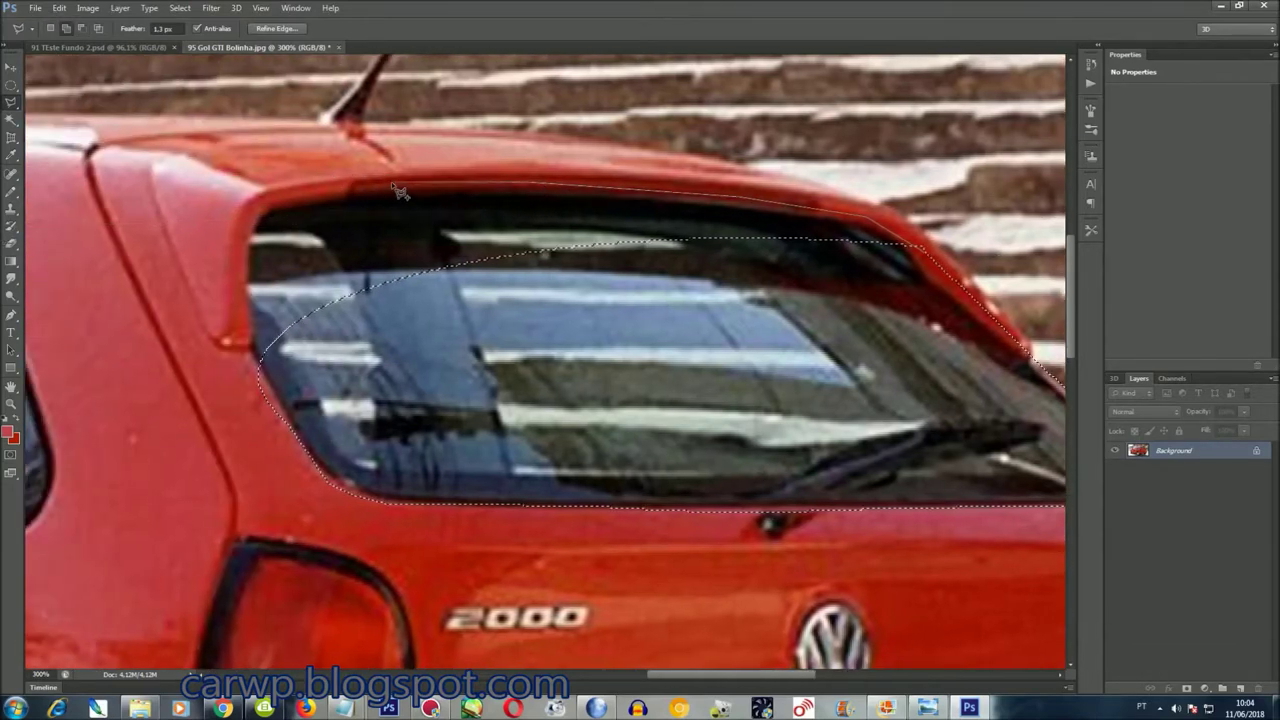
{"action": "left_click", "coordinate": [256, 207]}
{"action": "double_click", "coordinate": [257, 368]}
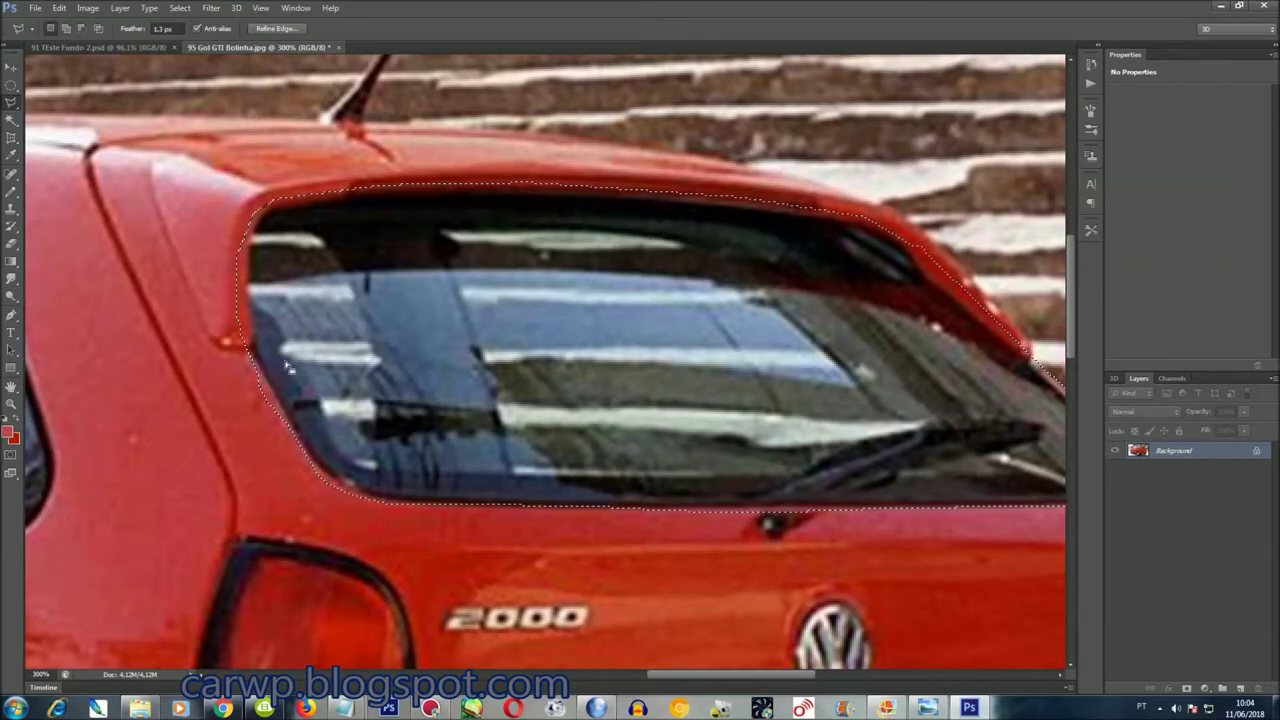
{"action": "left_click", "coordinate": [243, 336]}
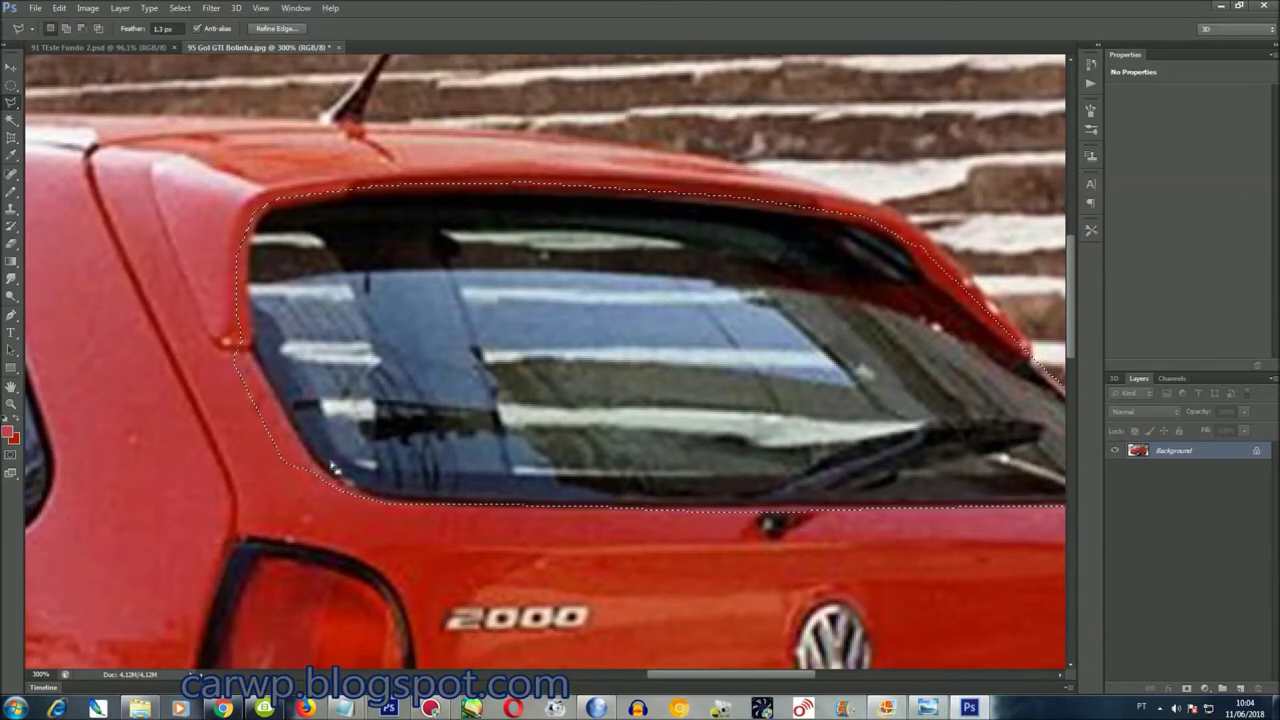
{"action": "left_click", "coordinate": [296, 8]}
{"action": "left_click", "coordinate": [340, 445]}
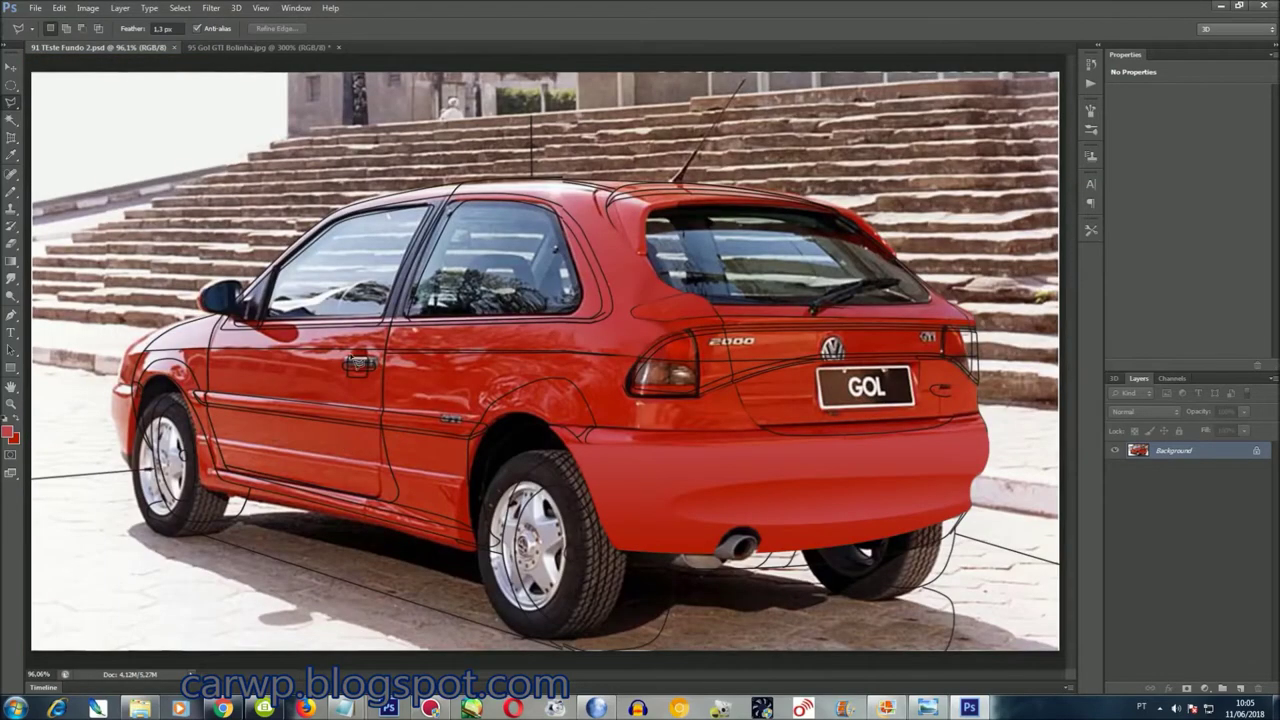
Paste the Gol GTI rear window as Layer 1 and move it over the car's rear glass
{"action": "key", "text": "ctrl+plus"}
{"action": "key", "text": "ctrl+plus"}
{"action": "key", "text": "ctrl+plus"}
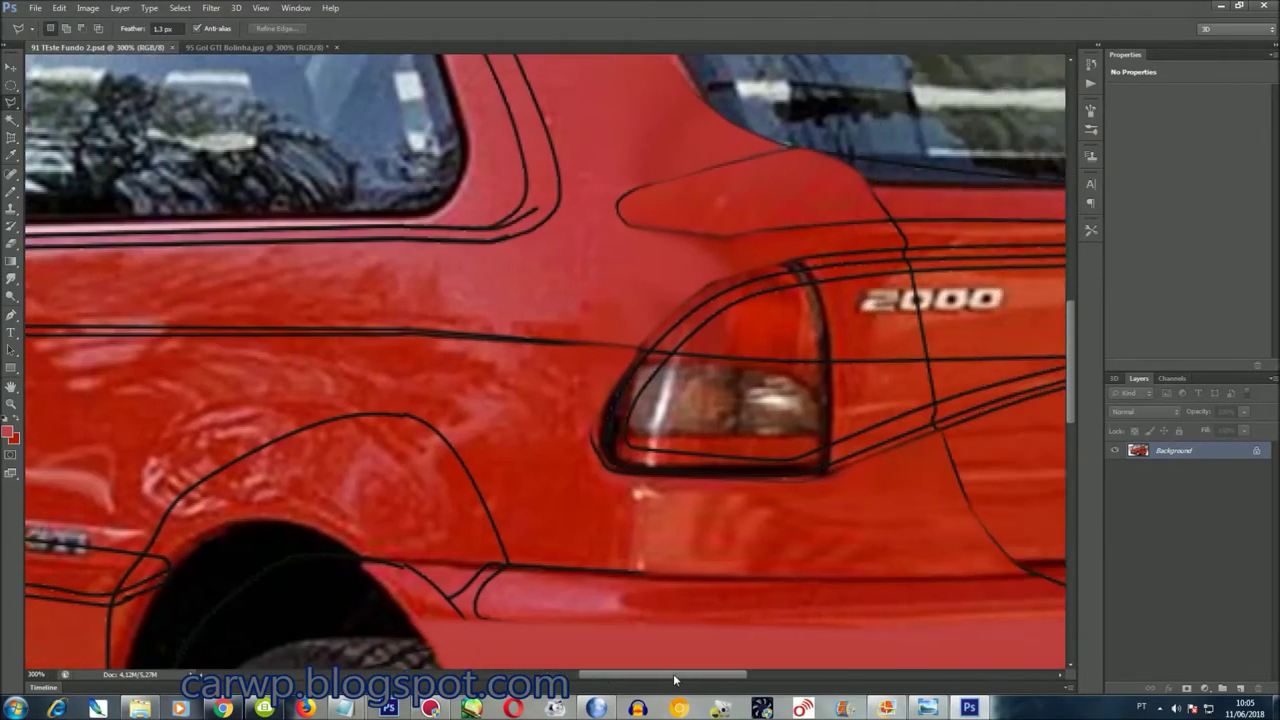
{"action": "left_click_drag", "start_coordinate": [628, 676], "coordinate": [723, 676]}
{"action": "scroll", "coordinate": [815, 582], "scroll_direction": "up", "scroll_amount": 3}
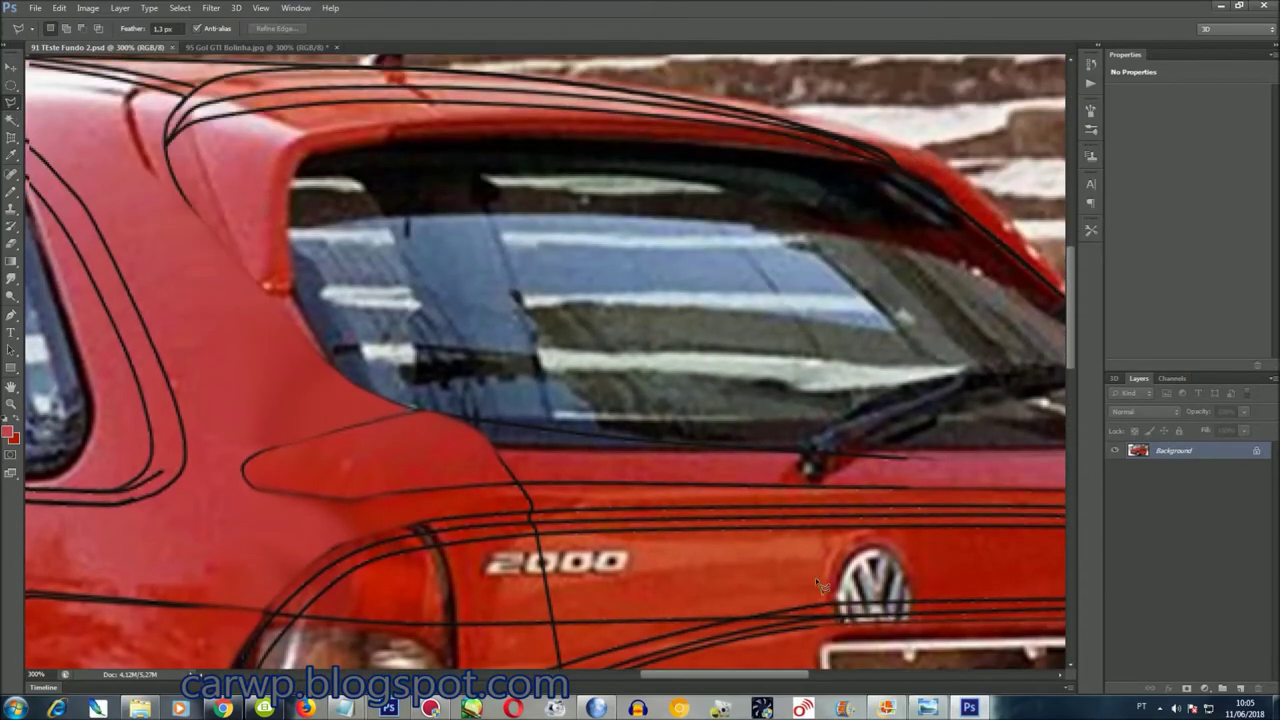
{"action": "scroll", "coordinate": [815, 577], "scroll_direction": "right", "scroll_amount": 5}
{"action": "key", "text": "ctrl+v"}
{"action": "key", "text": "ctrl+t"}
{"action": "mouse_move", "coordinate": [943, 468]}
{"action": "left_mouse_down"}
{"action": "mouse_move", "coordinate": [985, 358]}
{"action": "mouse_move", "coordinate": [947, 403]}
{"action": "left_mouse_up"}
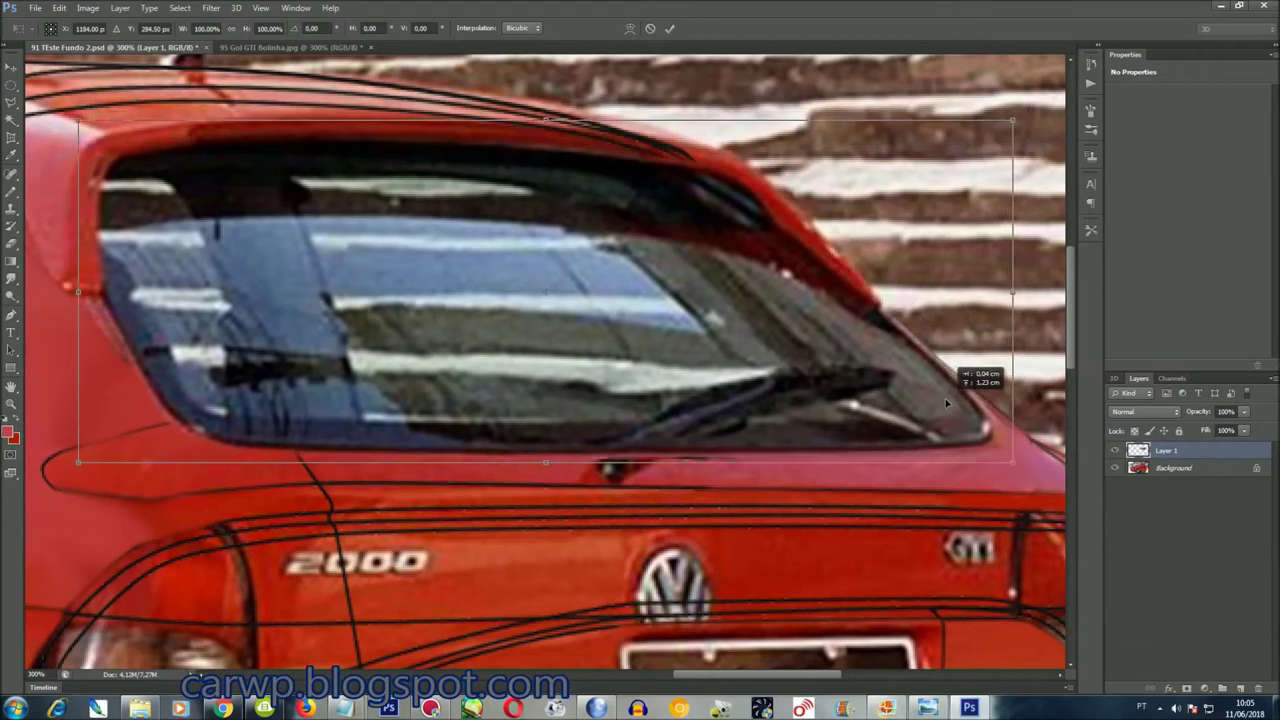
{"action": "left_click_drag", "start_coordinate": [947, 403], "coordinate": [947, 400]}
{"action": "left_click_drag", "start_coordinate": [779, 675], "coordinate": [730, 680]}
Warp the pasted window to bulge left and lift its bottom edge to fit
{"action": "right_click", "coordinate": [622, 178]}
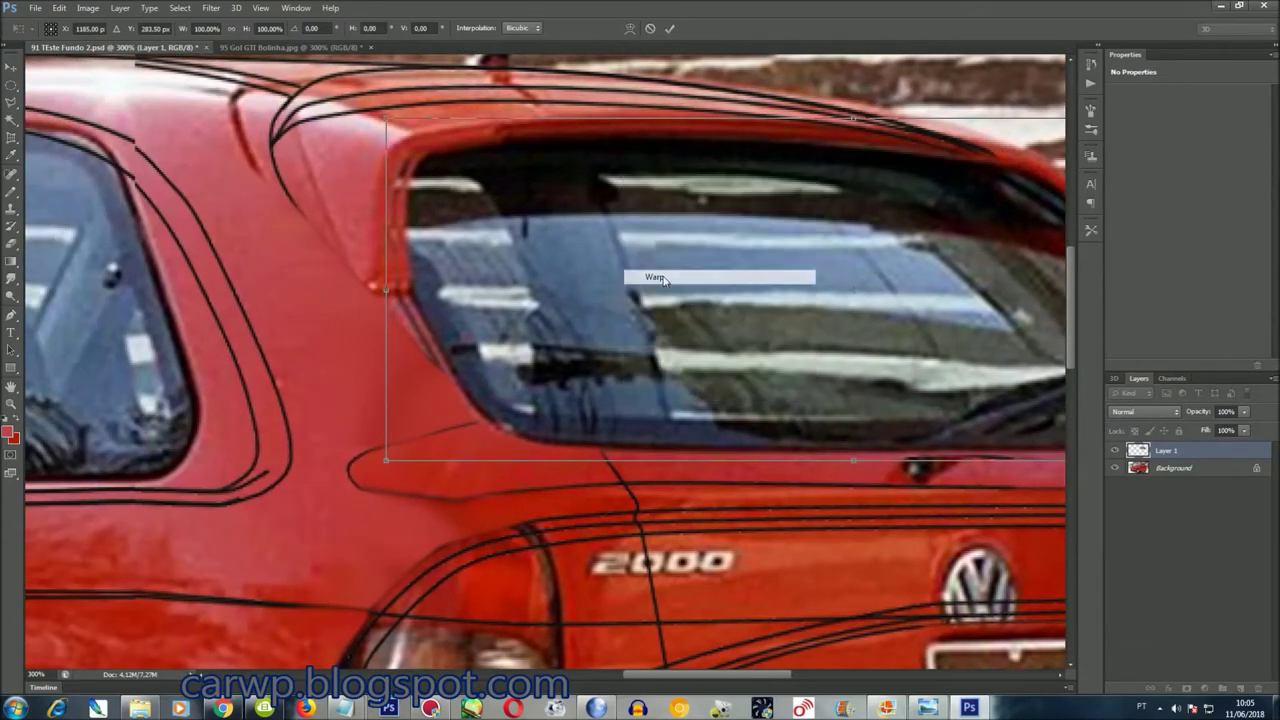
{"action": "left_click", "coordinate": [663, 277]}
{"action": "left_click_drag", "start_coordinate": [440, 158], "coordinate": [318, 141]}
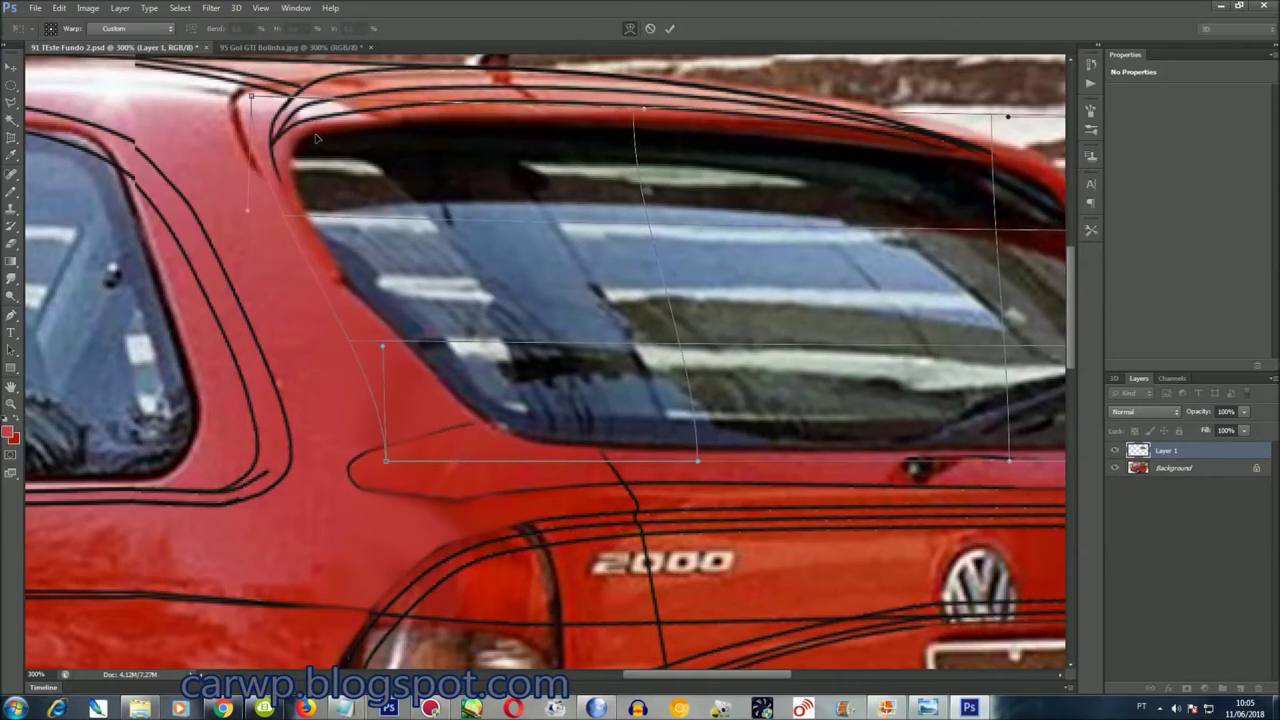
{"action": "mouse_move", "coordinate": [505, 415]}
{"action": "left_mouse_down"}
{"action": "mouse_move", "coordinate": [520, 368]}
{"action": "mouse_move", "coordinate": [511, 395]}
{"action": "left_mouse_up"}
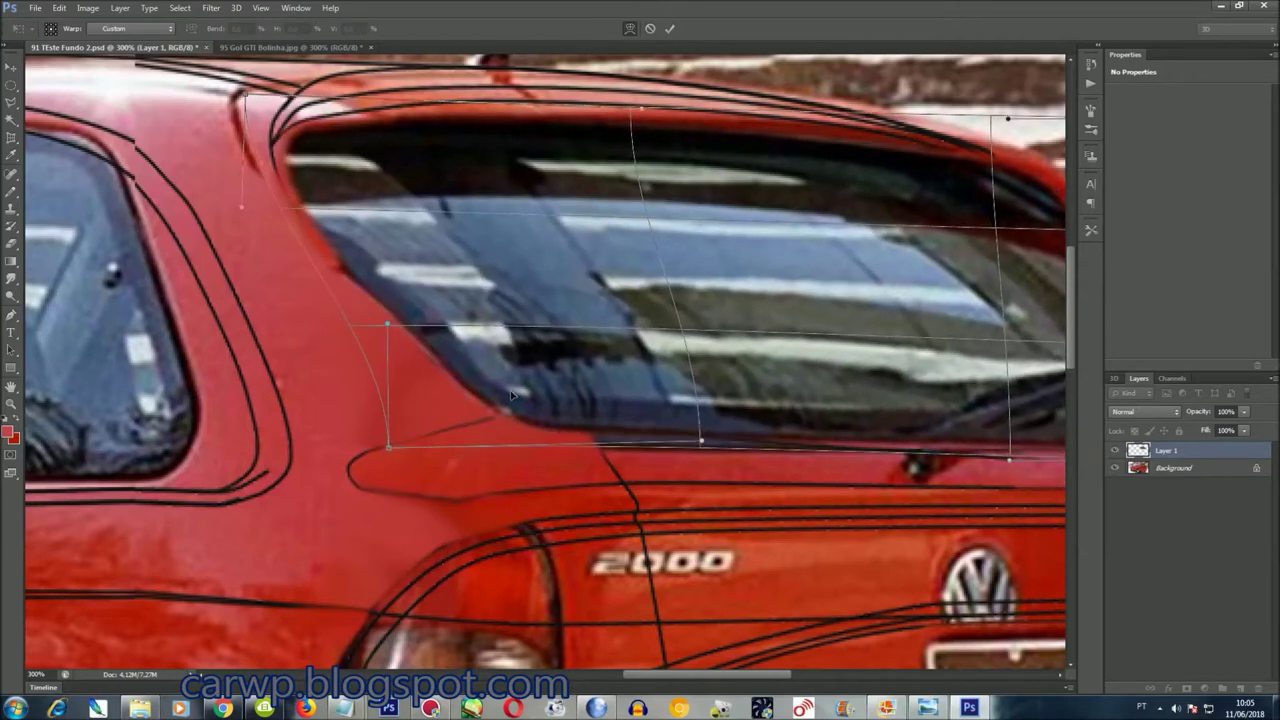
{"action": "key", "text": "Return"}
{"action": "left_click_drag", "start_coordinate": [676, 676], "coordinate": [722, 680]}
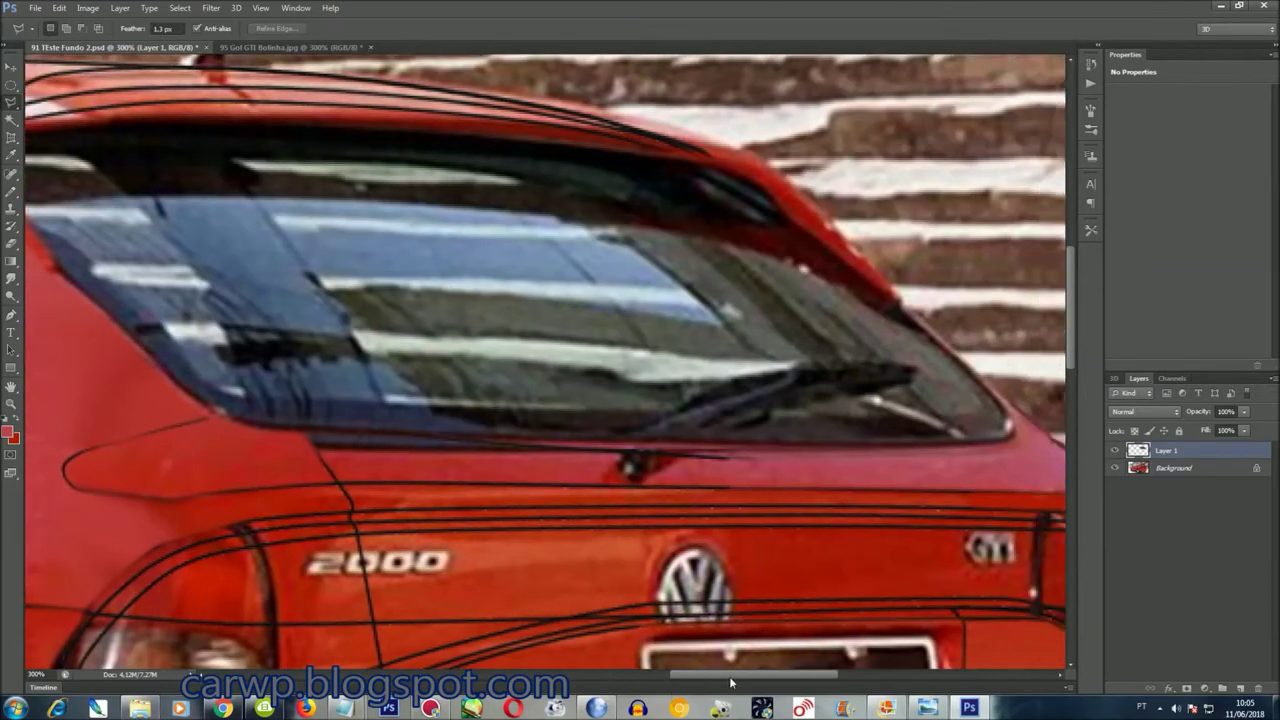
{"action": "left_click", "coordinate": [1180, 468]}
Smudge the Background along the window's lower edge and the wiper streak, comparing with Layer 1
{"action": "left_click", "coordinate": [11, 280]}
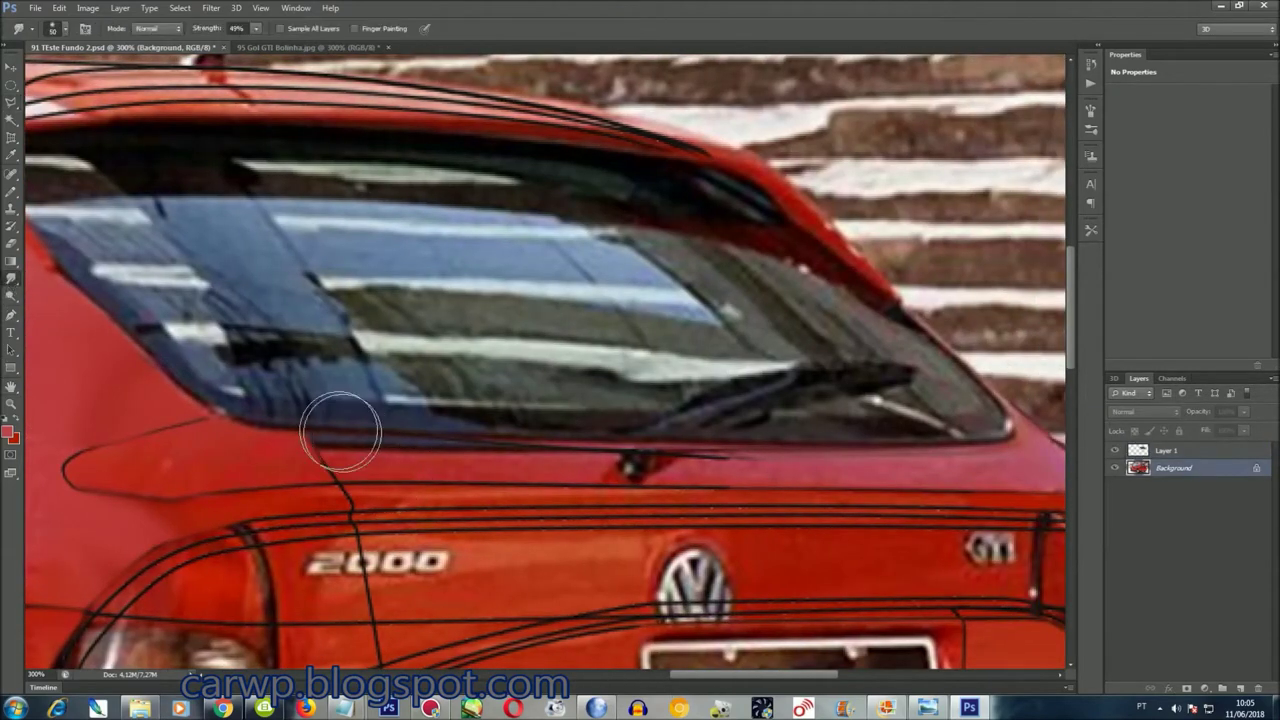
{"action": "mouse_move", "coordinate": [312, 403]}
{"action": "left_mouse_down"}
{"action": "mouse_move", "coordinate": [431, 429]}
{"action": "mouse_move", "coordinate": [588, 414]}
{"action": "mouse_move", "coordinate": [709, 434]}
{"action": "left_mouse_up"}
{"action": "mouse_move", "coordinate": [623, 463]}
{"action": "left_mouse_down"}
{"action": "mouse_move", "coordinate": [745, 439]}
{"action": "mouse_move", "coordinate": [671, 449]}
{"action": "mouse_move", "coordinate": [631, 443]}
{"action": "mouse_move", "coordinate": [638, 428]}
{"action": "left_mouse_up"}
{"action": "left_click_drag", "start_coordinate": [713, 675], "coordinate": [658, 676]}
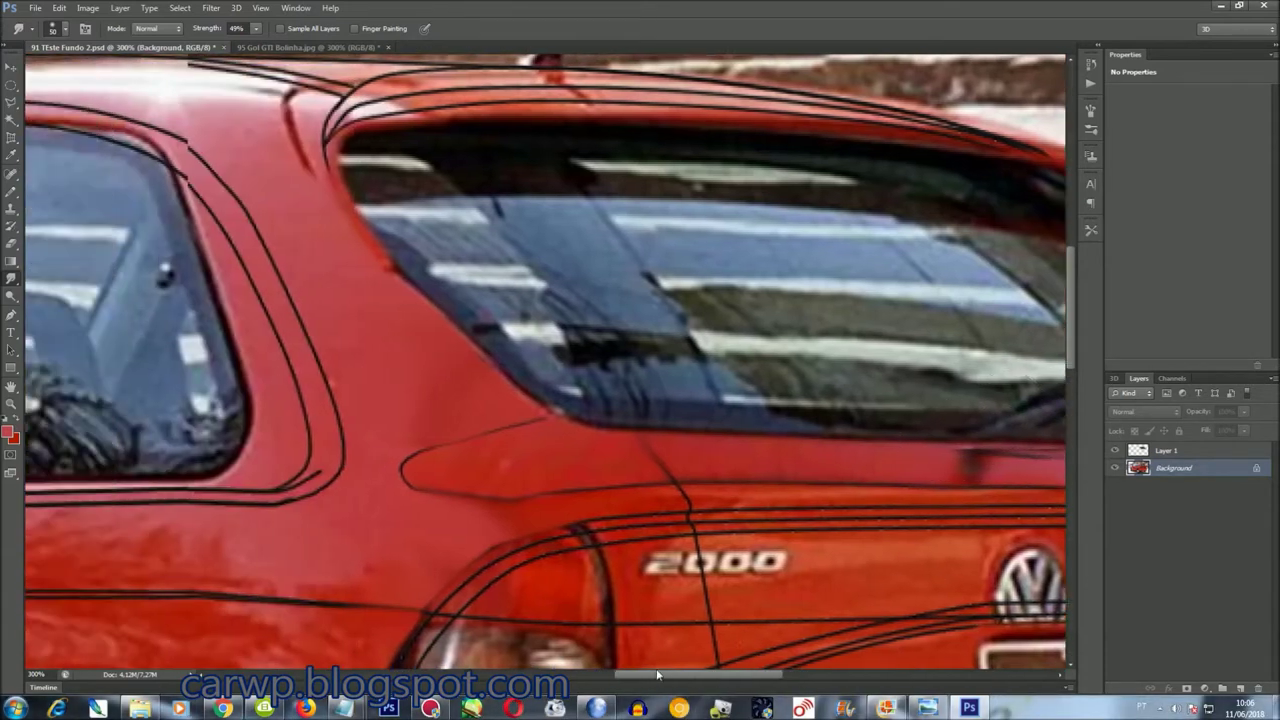
{"action": "left_click", "coordinate": [1115, 451]}
{"action": "left_click", "coordinate": [1115, 451]}
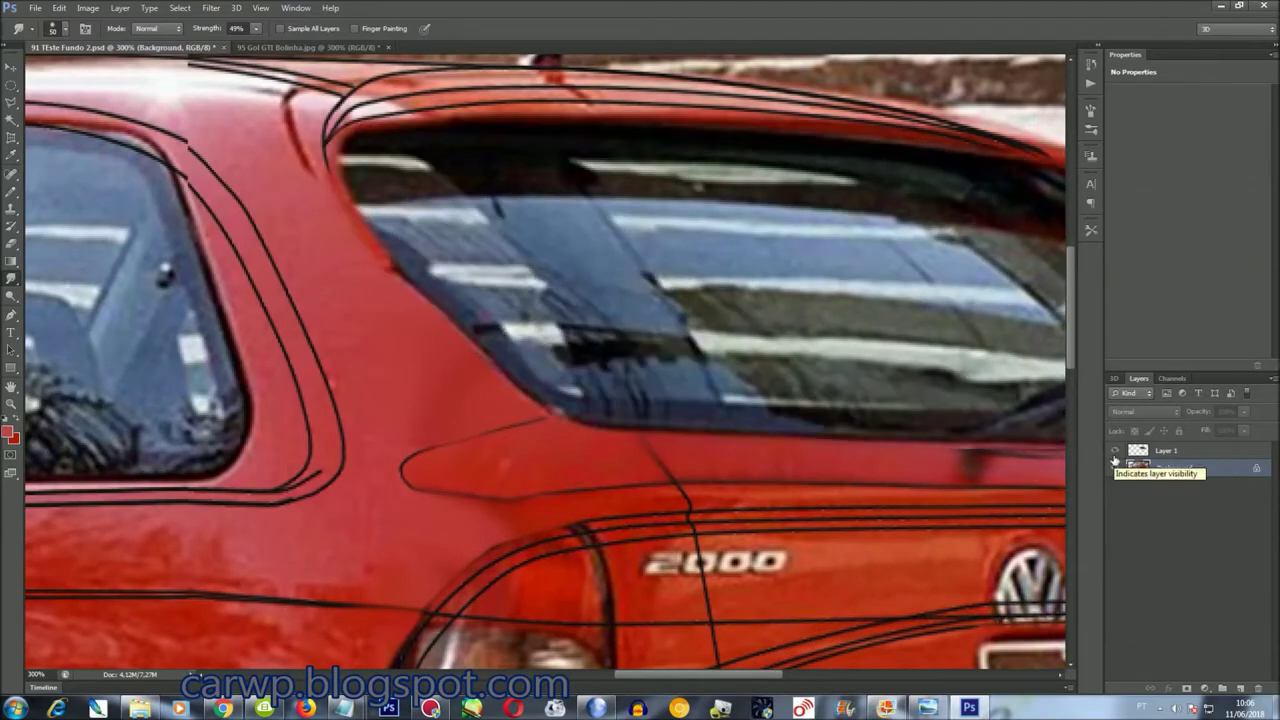
Draw a large elliptical selection around the rear pillar and open its options
{"action": "key", "text": "m"}
{"action": "left_click_drag", "start_coordinate": [520, 280], "coordinate": [820, 423]}
{"action": "right_click", "coordinate": [568, 250]}
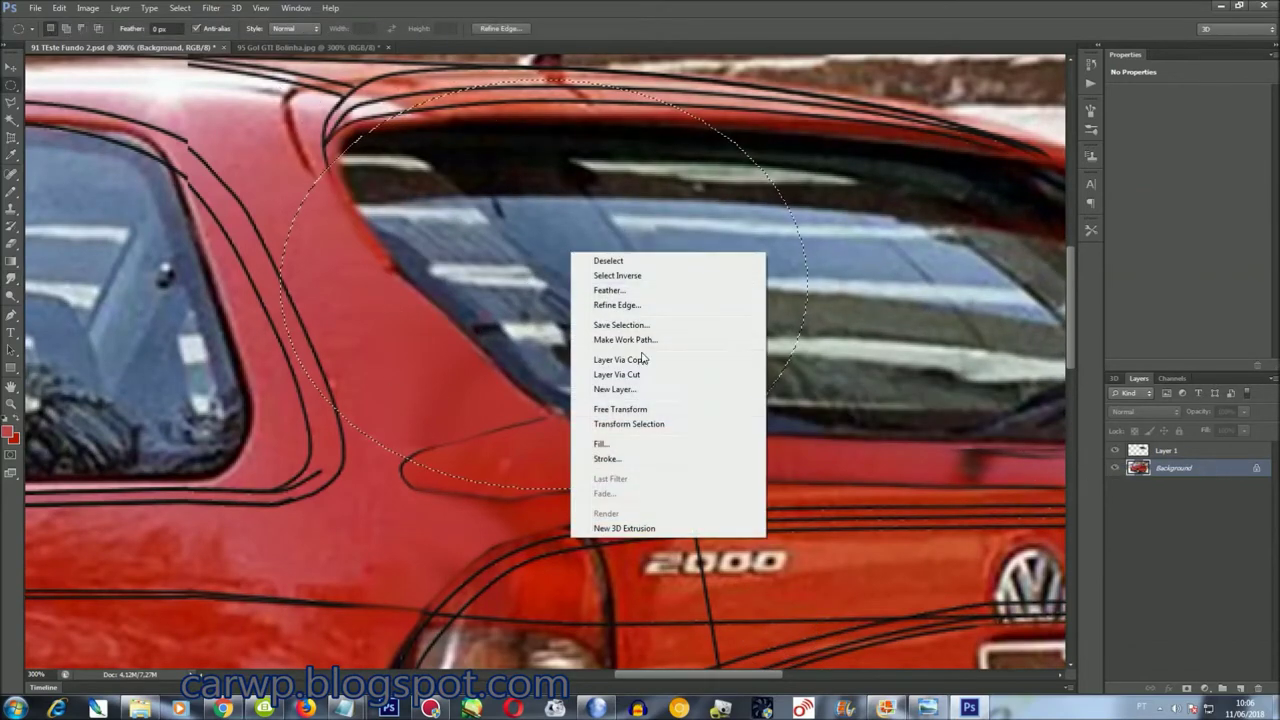
Rotate and warp the circular selection to fit the rear window's edge
{"action": "left_click", "coordinate": [654, 429]}
{"action": "mouse_move", "coordinate": [883, 397]}
{"action": "left_mouse_down"}
{"action": "mouse_move", "coordinate": [768, 562]}
{"action": "mouse_move", "coordinate": [716, 597]}
{"action": "left_mouse_up"}
{"action": "scroll", "coordinate": [595, 213], "scroll_direction": "up", "scroll_amount": 2}
{"action": "left_click", "coordinate": [641, 311]}
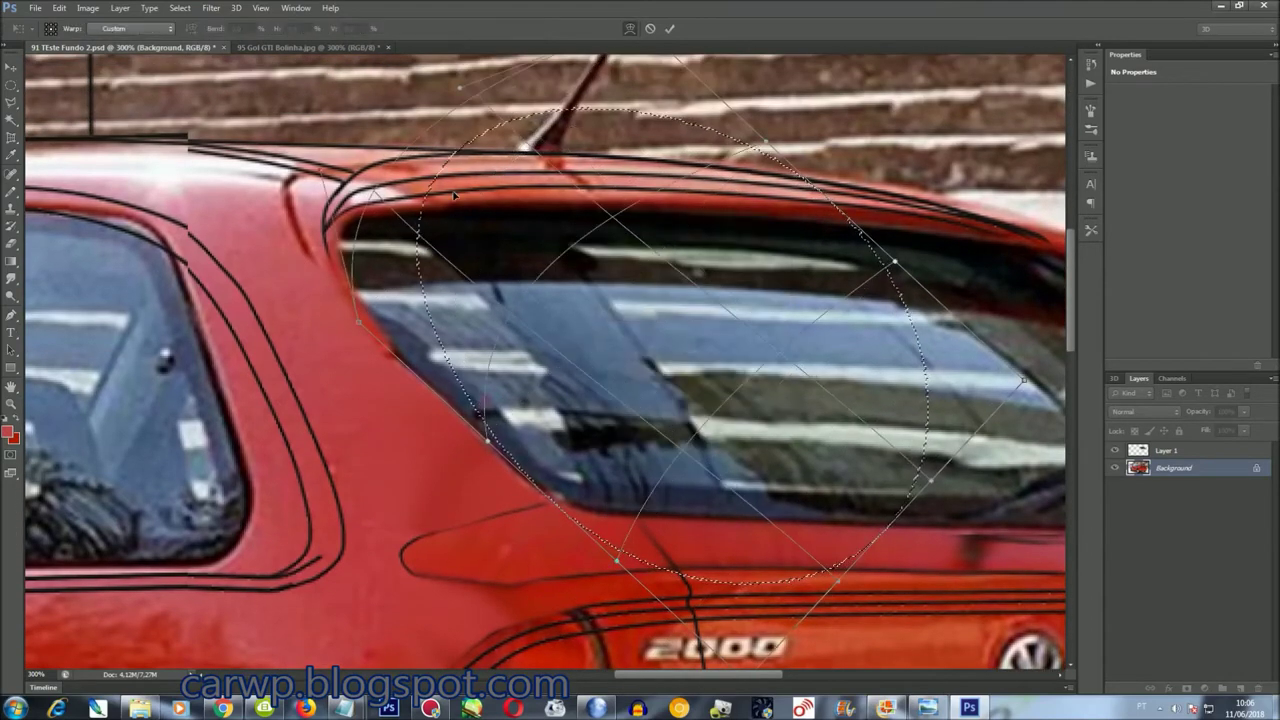
{"action": "left_click_drag", "start_coordinate": [480, 240], "coordinate": [352, 158]}
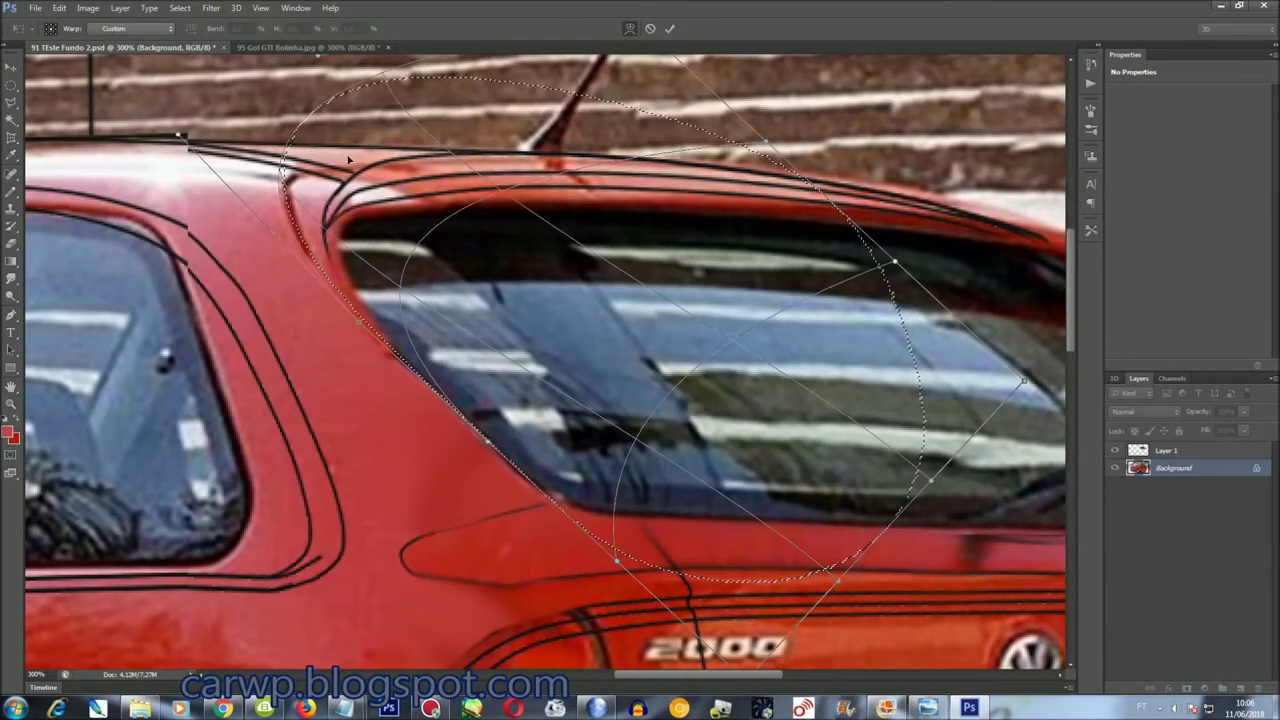
{"action": "key", "text": "Return"}
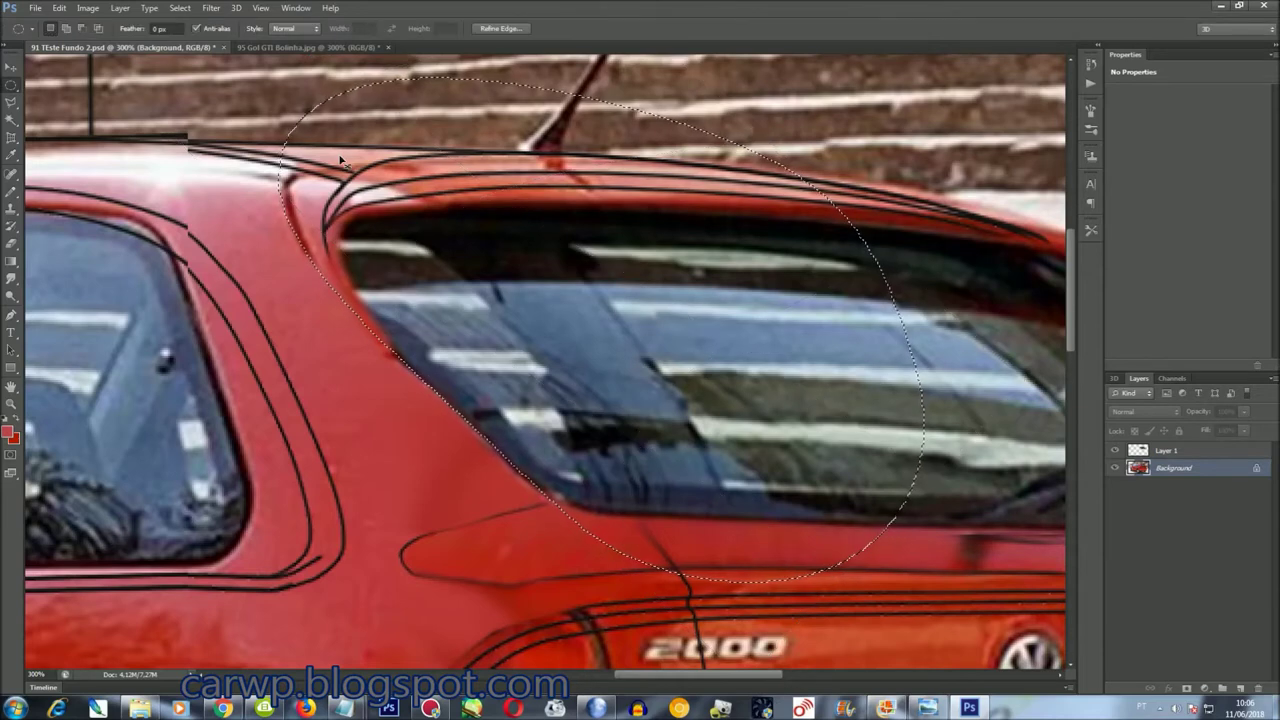
Merge the pasted window into Background and smudge its edge toward the spoiler at 49%
{"action": "key", "text": "ctrl+shift+e"}
{"action": "left_click", "coordinate": [11, 279]}
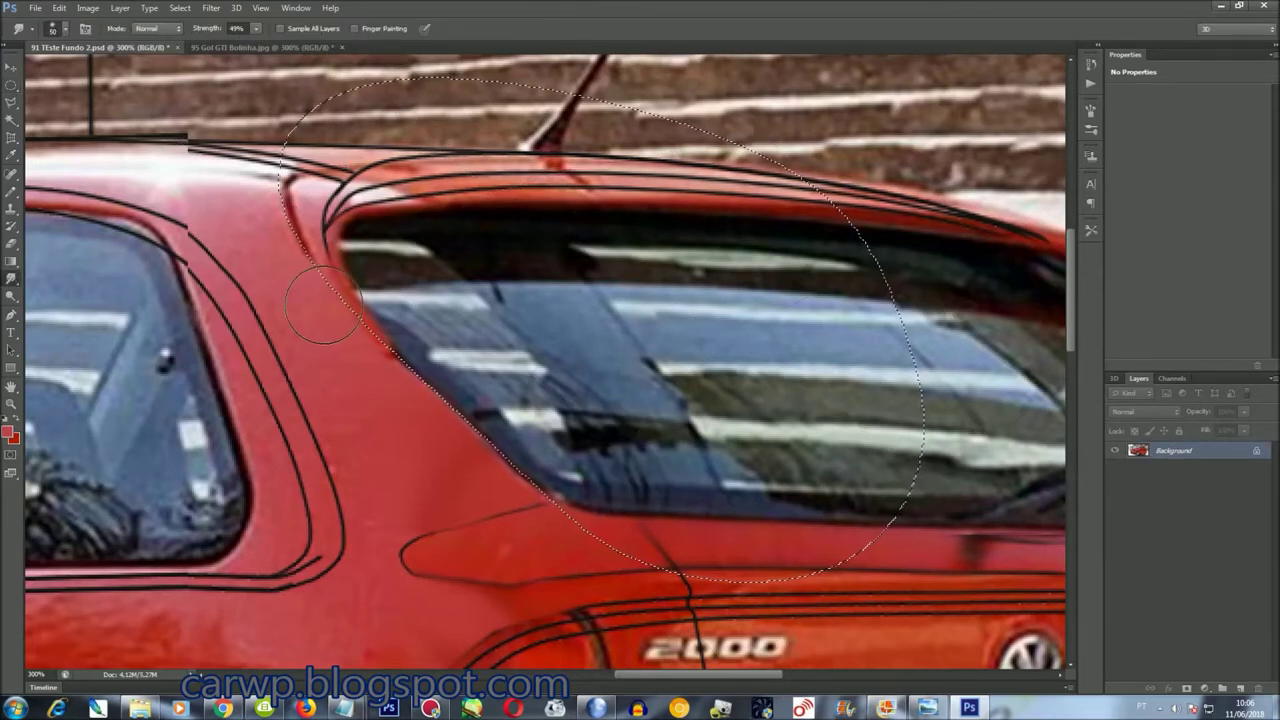
{"action": "left_click", "coordinate": [180, 14]}
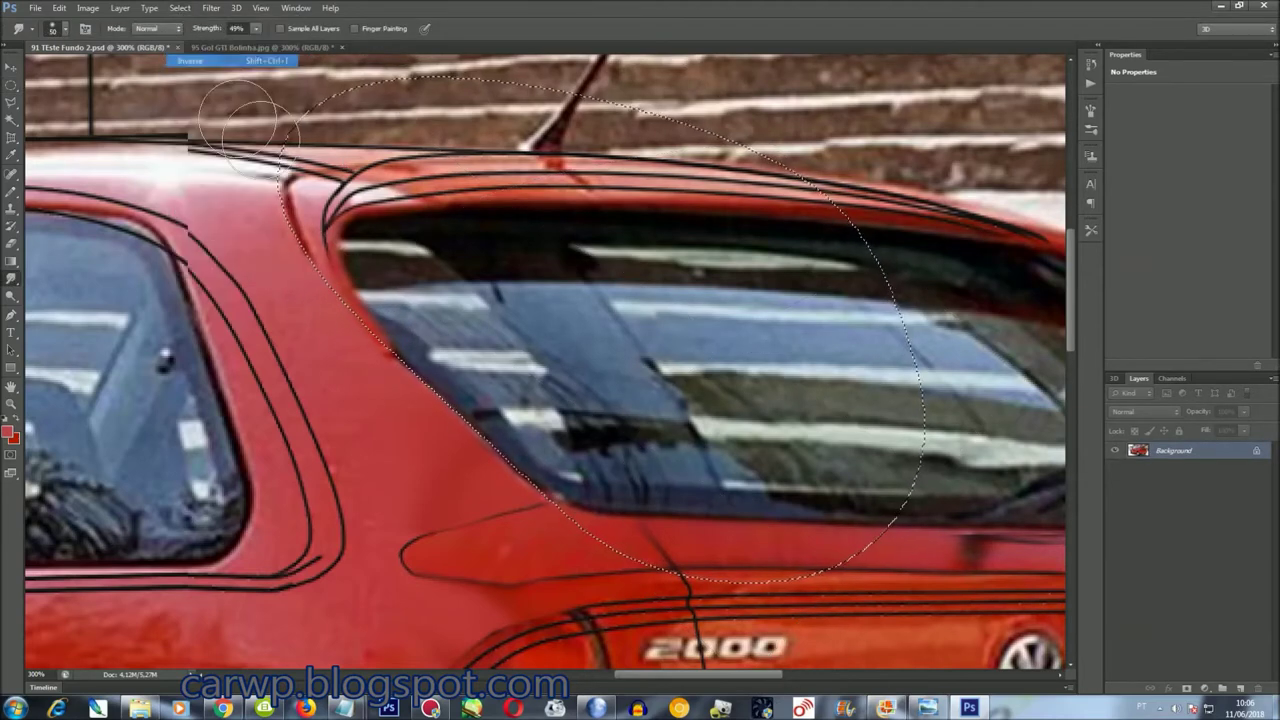
{"action": "left_click", "coordinate": [180, 8]}
{"action": "left_click_drag", "start_coordinate": [395, 347], "coordinate": [382, 288]}
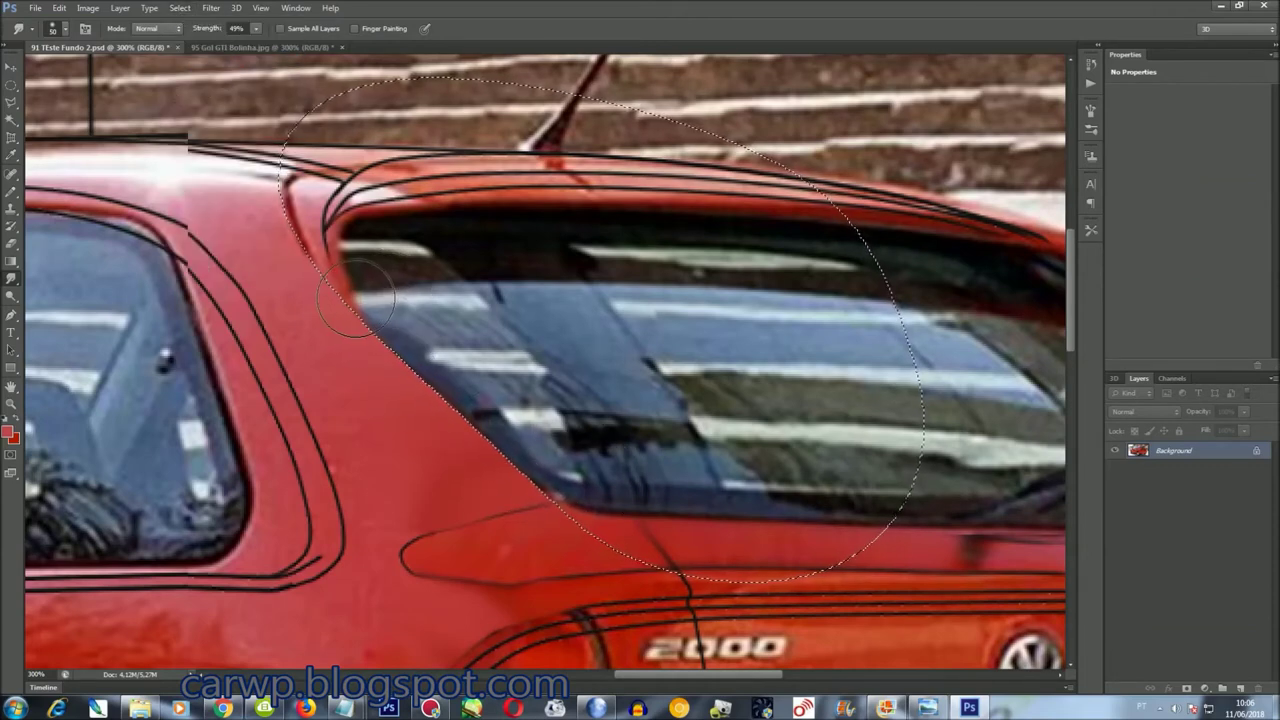
{"action": "key", "text": "ctrl+0"}
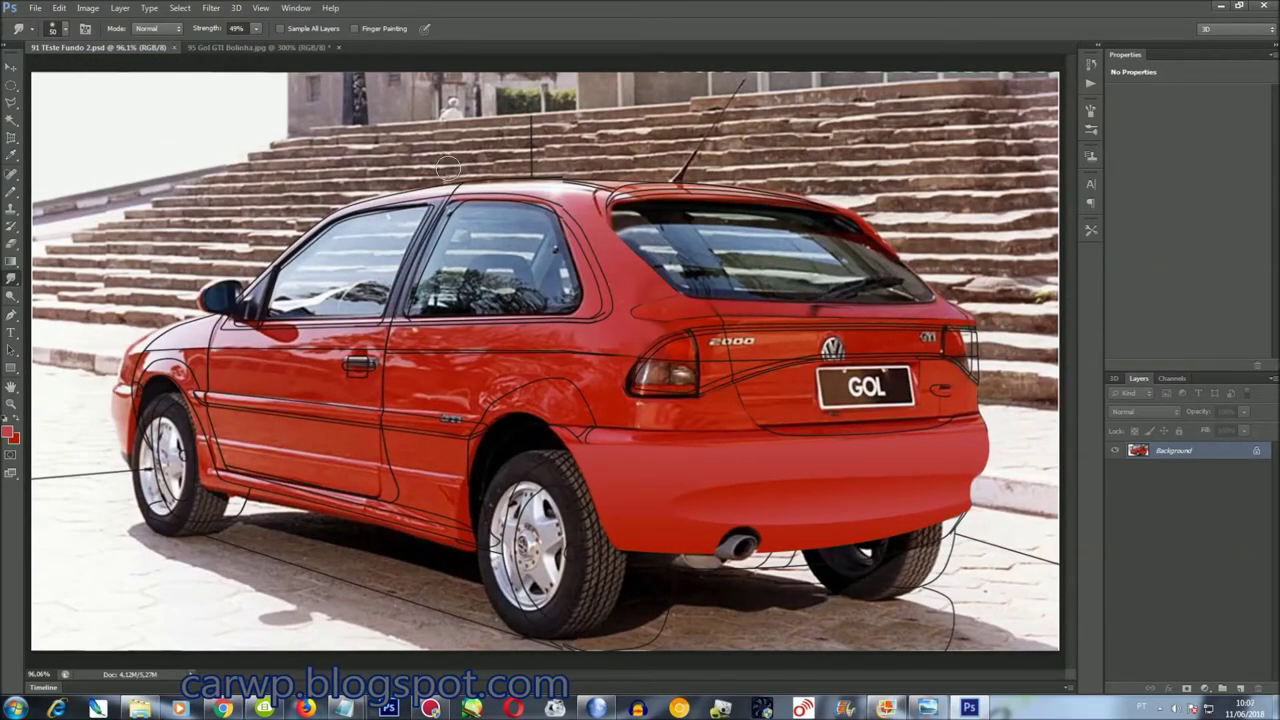
Outline the rear side window in 95 Gol GTI Bolinha.jpg with the Polygonal Lasso
{"action": "left_click", "coordinate": [284, 9]}
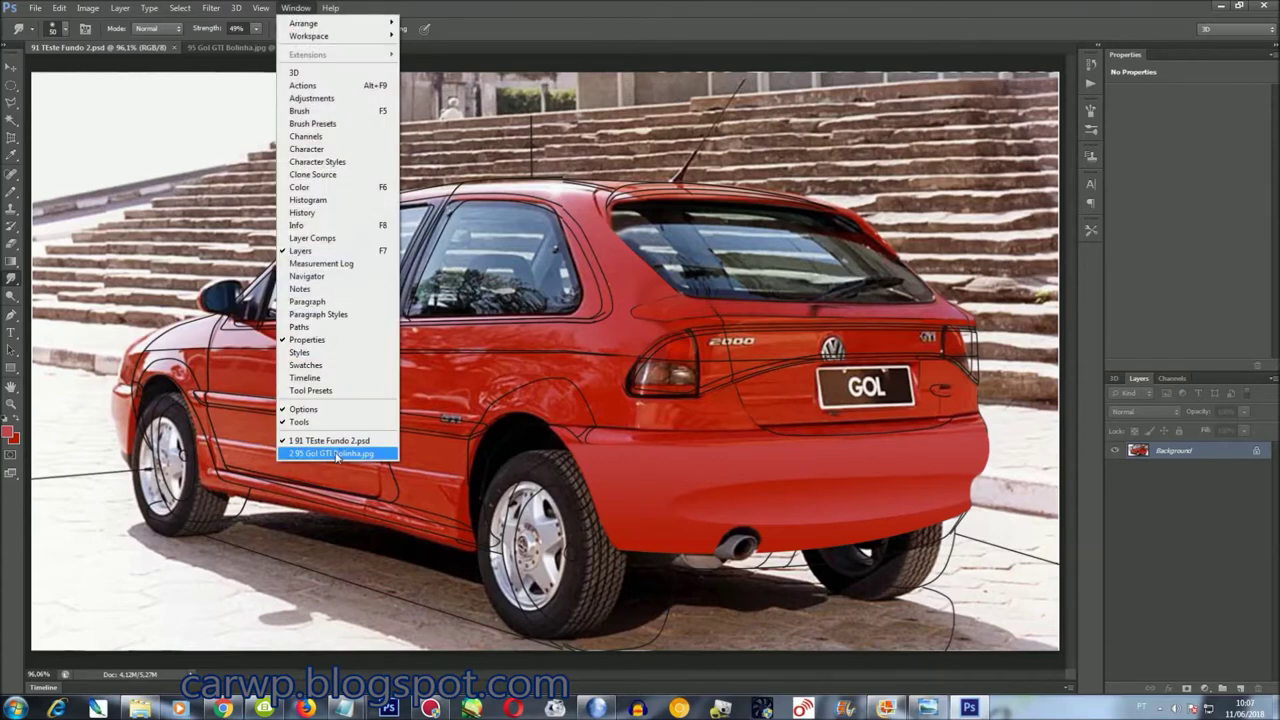
{"action": "left_click", "coordinate": [336, 456]}
{"action": "left_click_drag", "start_coordinate": [651, 674], "coordinate": [525, 660]}
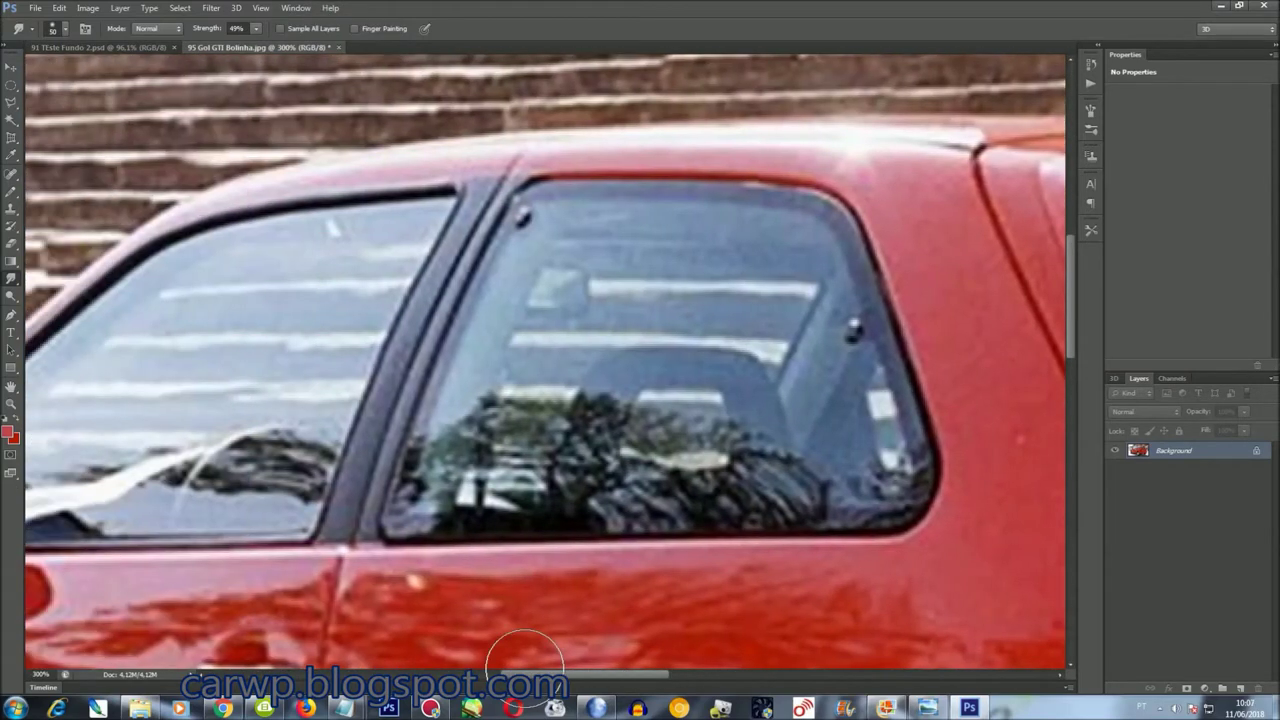
{"action": "key", "text": "l"}
{"action": "left_click", "coordinate": [351, 552]}
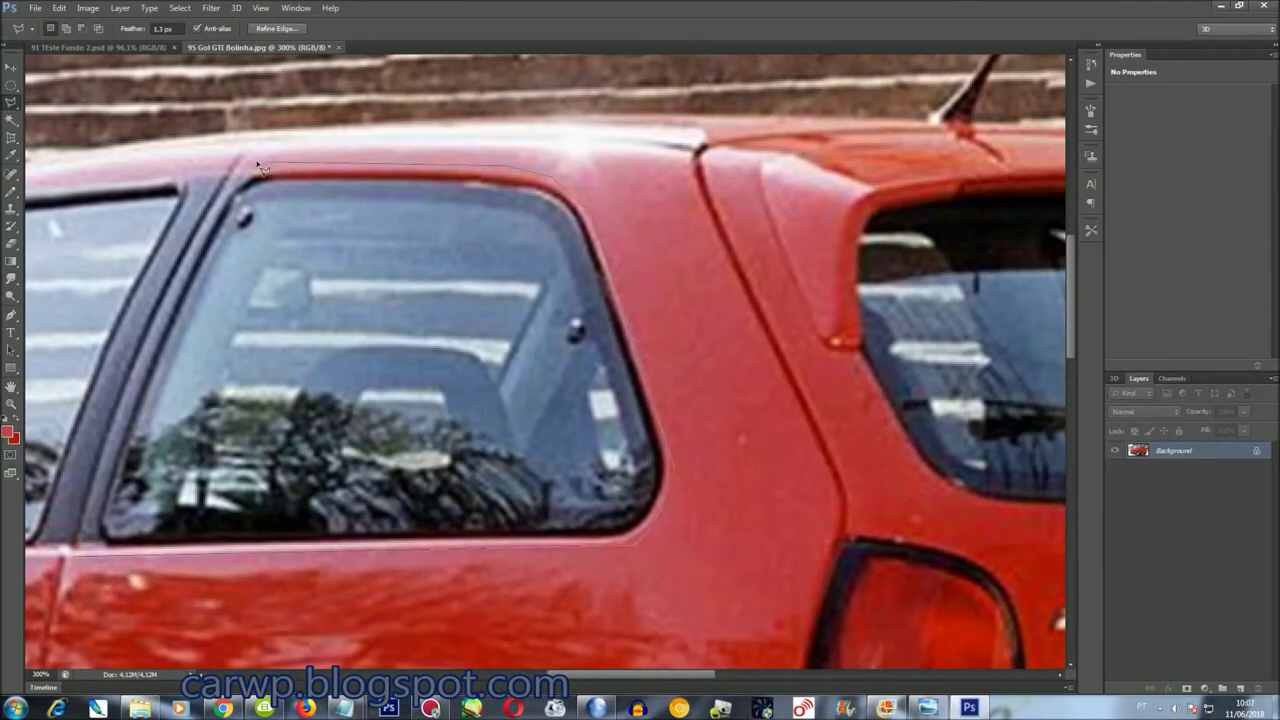
Return to 91 TEste Fundo 2.psd and zoom in on the rear door
{"action": "left_click", "coordinate": [296, 8]}
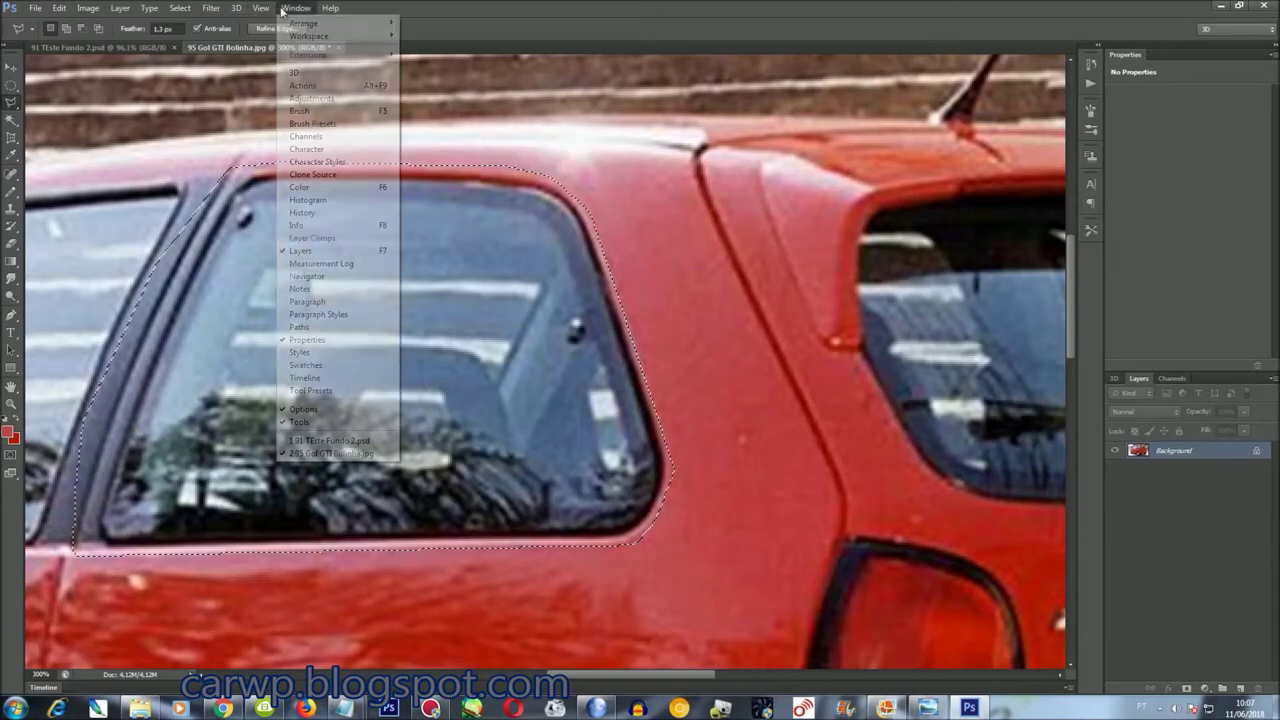
{"action": "left_click", "coordinate": [330, 437]}
{"action": "key", "text": "ctrl+plus"}
{"action": "key", "text": "ctrl+plus"}
{"action": "key", "text": "ctrl+plus"}
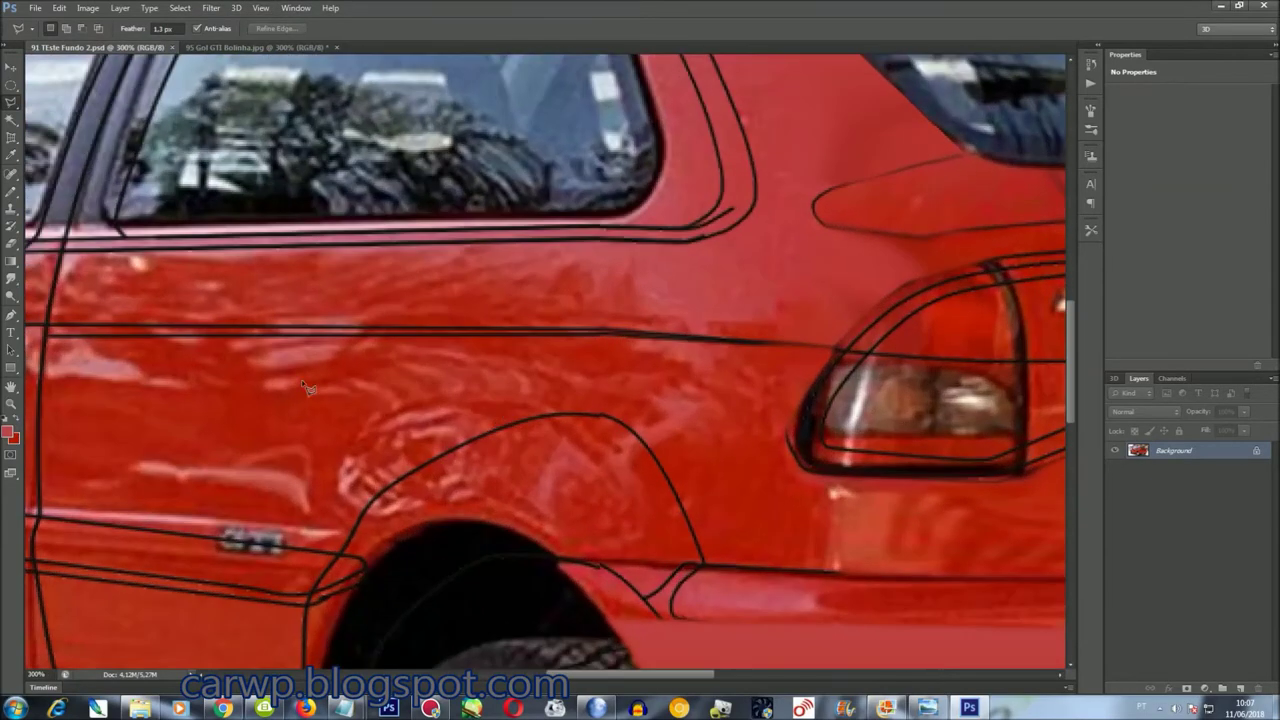
Paste the copied side window as Layer 1 and position it over the car's window
{"action": "left_click_drag", "start_coordinate": [1069, 382], "coordinate": [1069, 325]}
{"action": "left_click_drag", "start_coordinate": [702, 674], "coordinate": [662, 674]}
{"action": "key", "text": "ctrl+v"}
{"action": "key", "text": "ctrl+t"}
{"action": "mouse_move", "coordinate": [470, 290]}
{"action": "left_mouse_down"}
{"action": "mouse_move", "coordinate": [570, 240]}
{"action": "mouse_move", "coordinate": [514, 266]}
{"action": "mouse_move", "coordinate": [551, 280]}
{"action": "mouse_move", "coordinate": [518, 268]}
{"action": "left_mouse_up"}
{"action": "key", "text": "Return"}
Copy a rectangular area around the side window onto Layer 2
{"action": "right_click", "coordinate": [18, 88]}
{"action": "left_click", "coordinate": [50, 87]}
{"action": "left_click_drag", "start_coordinate": [1013, 590], "coordinate": [510, 80]}
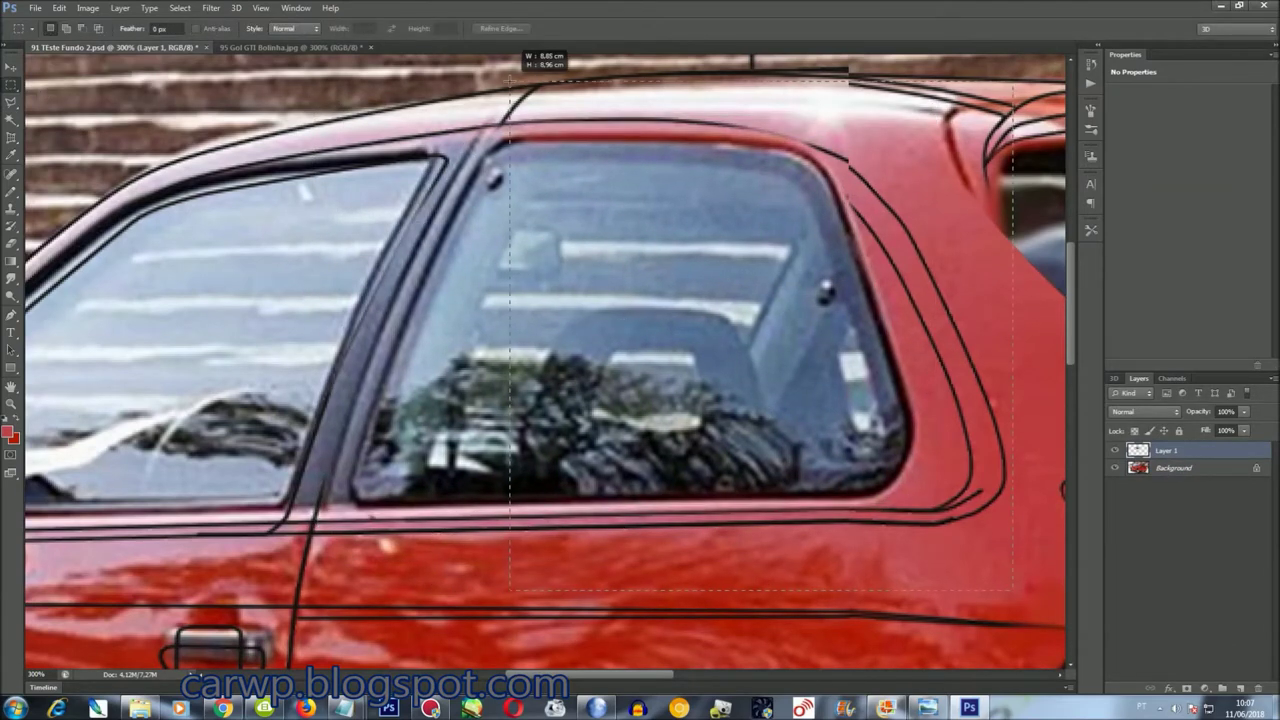
{"action": "key", "text": "ctrl+j"}
{"action": "left_click_drag", "start_coordinate": [635, 322], "coordinate": [626, 333]}
{"action": "key", "text": "ctrl+z"}
{"action": "key", "text": "ctrl+z"}
{"action": "key", "text": "ctrl+z"}
{"action": "key", "text": "ctrl+z"}
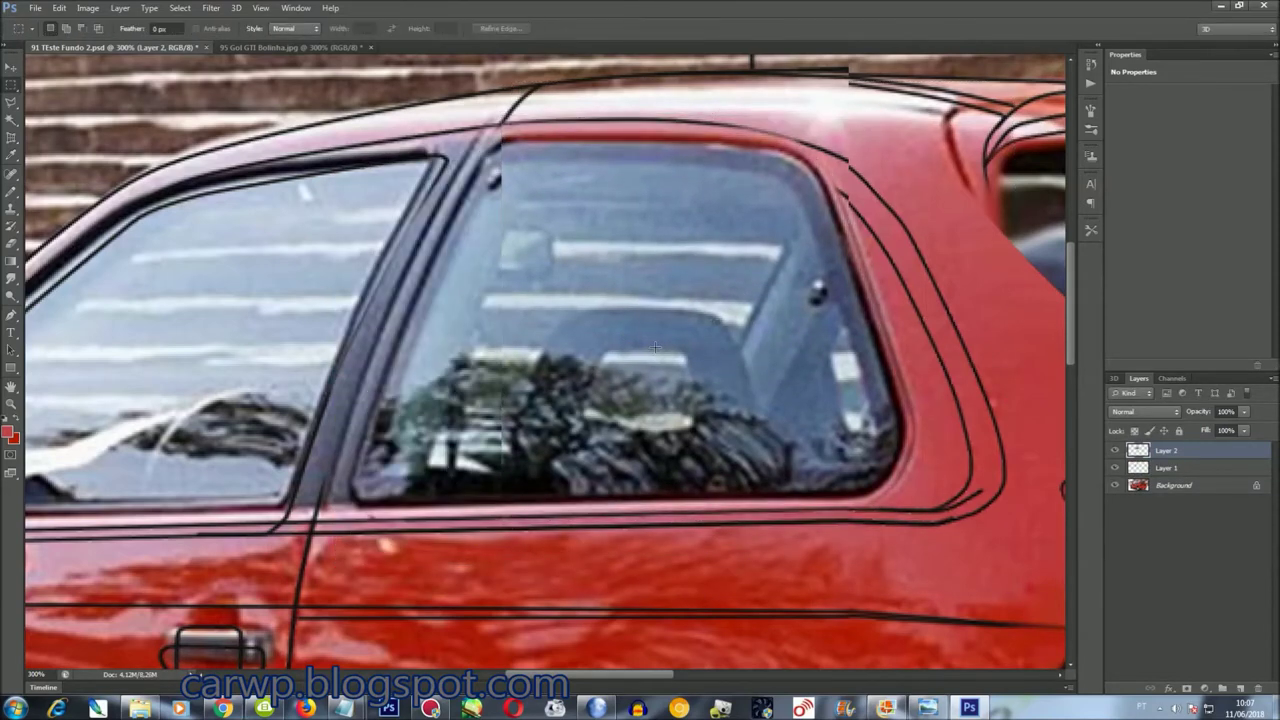
Start a Free Transform on the Layer 2 window copy
{"action": "key", "text": "ctrl+t"}
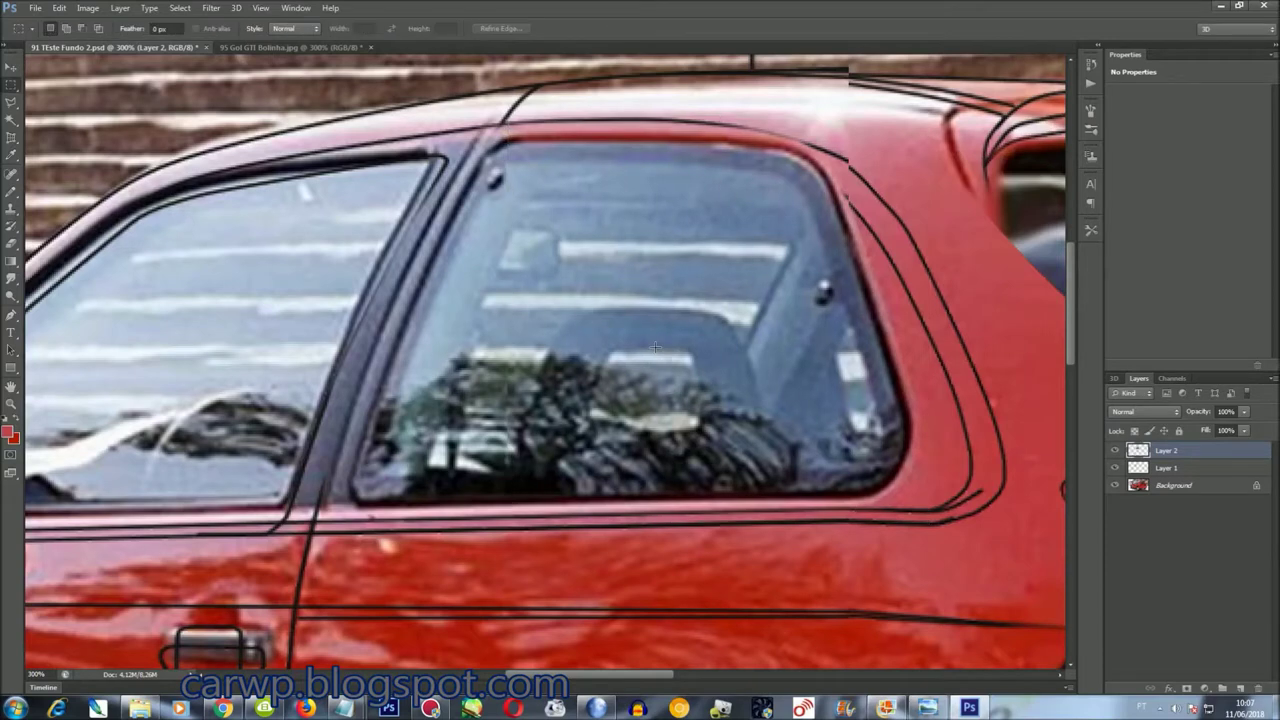
{"action": "key", "text": "Return"}
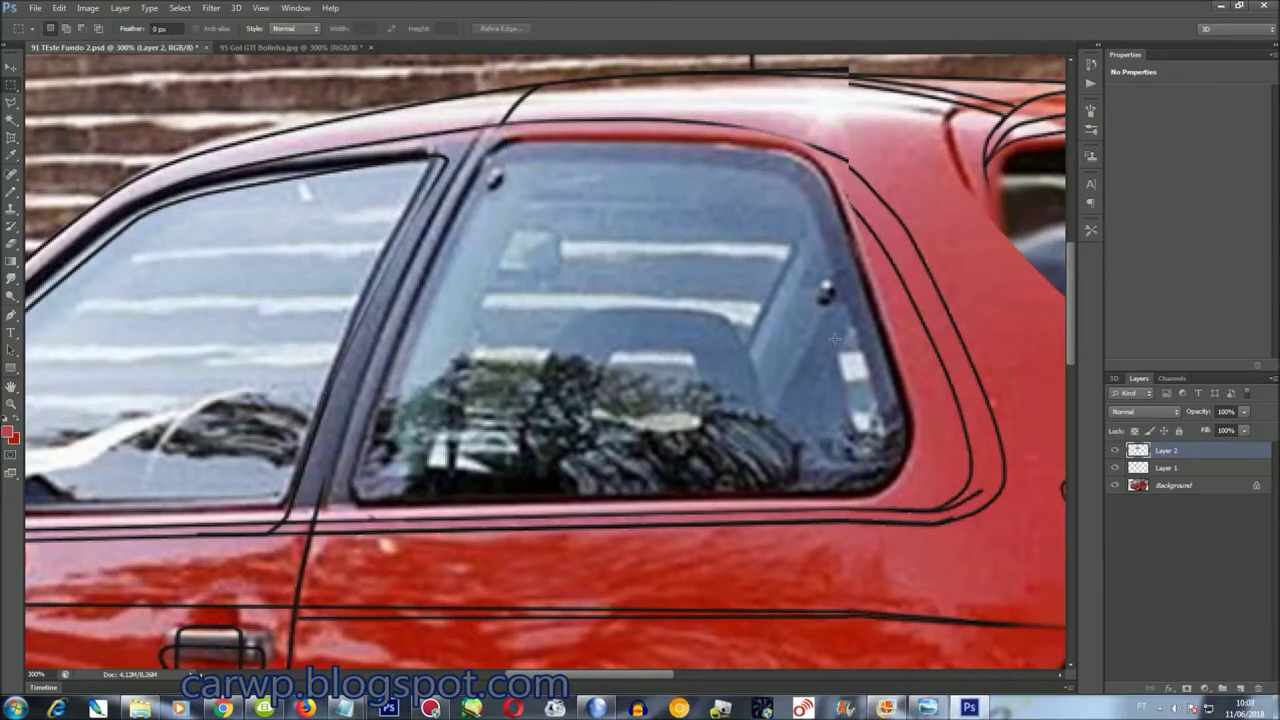
{"action": "key", "text": "ctrl+t"}
{"action": "left_click_drag", "start_coordinate": [667, 676], "coordinate": [712, 676]}
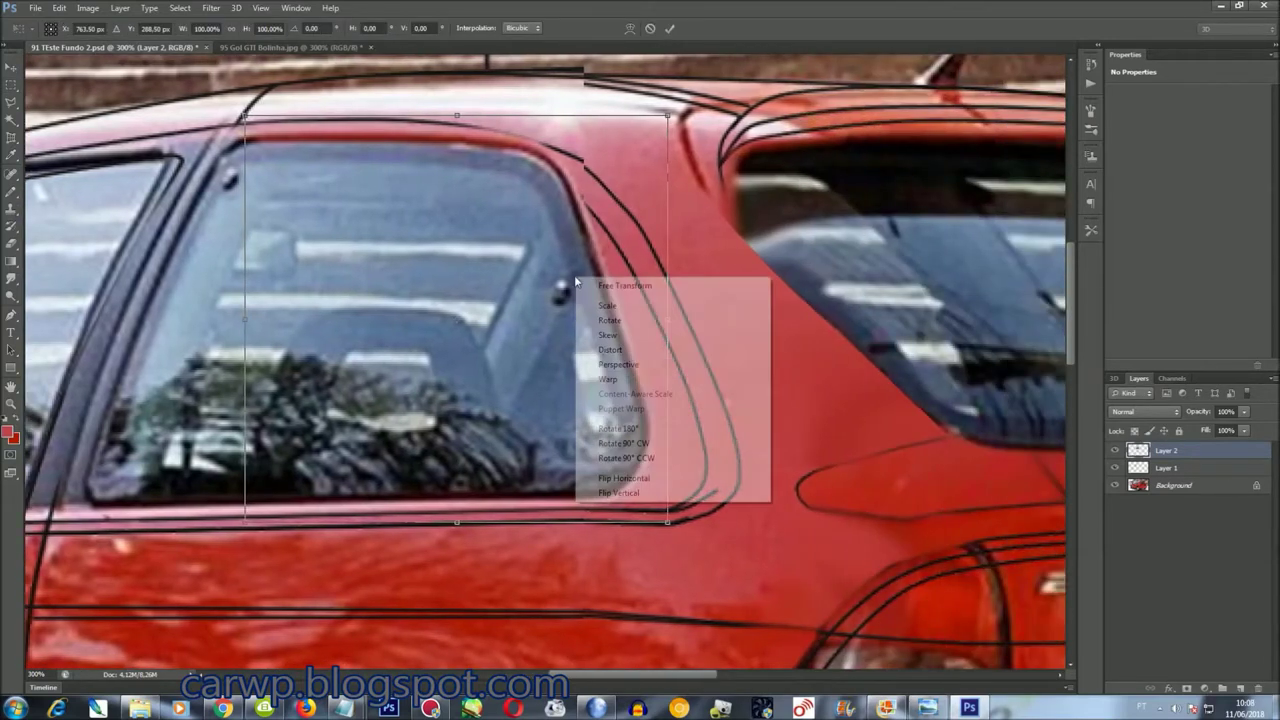
Stretch Layer 2's right edge rearward and warp its corners to the pillar line
{"action": "mouse_move", "coordinate": [667, 521]}
{"action": "left_mouse_down"}
{"action": "mouse_move", "coordinate": [686, 521]}
{"action": "mouse_move", "coordinate": [718, 488]}
{"action": "left_mouse_up"}
{"action": "right_click", "coordinate": [570, 414]}
{"action": "left_click", "coordinate": [610, 513]}
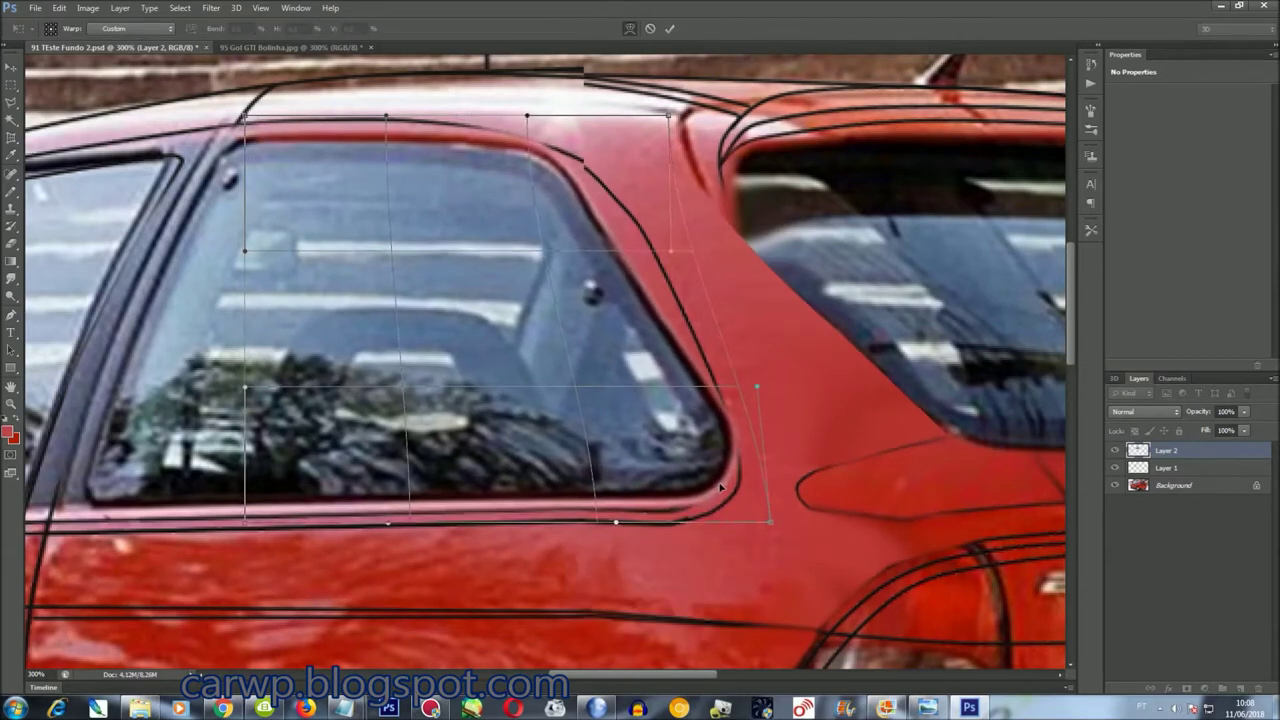
{"action": "left_click_drag", "start_coordinate": [718, 488], "coordinate": [720, 487]}
{"action": "key", "text": "Return"}
Draw an elliptical selection around the side window
{"action": "right_click", "coordinate": [11, 85]}
{"action": "left_click", "coordinate": [40, 100]}
{"action": "mouse_move", "coordinate": [59, 596]}
{"action": "left_mouse_down"}
{"action": "mouse_move", "coordinate": [708, 143]}
{"action": "mouse_move", "coordinate": [696, 120]}
{"action": "left_mouse_up"}
{"action": "scroll", "coordinate": [696, 120], "scroll_direction": "down", "scroll_amount": 3}
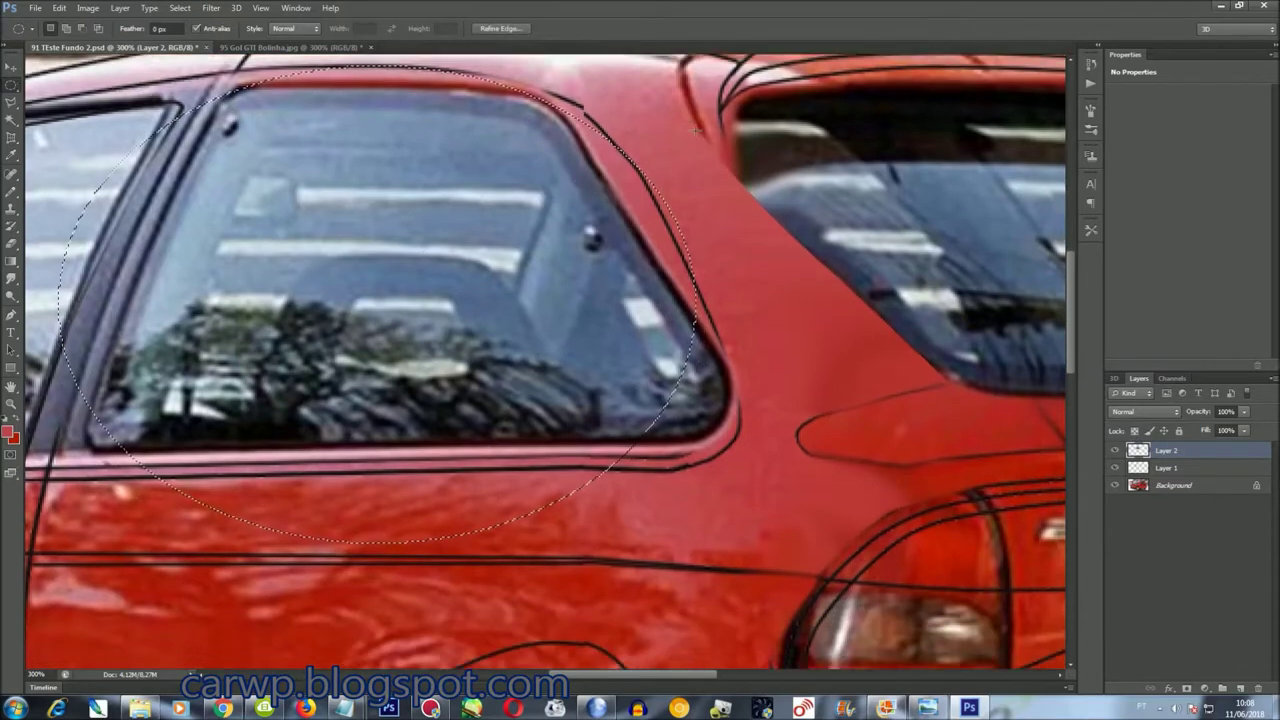
Warp the elliptical selection, bulging toward the pillar and flattening along the roof
{"action": "right_click", "coordinate": [472, 208]}
{"action": "left_click", "coordinate": [518, 384]}
{"action": "scroll", "coordinate": [518, 419], "scroll_direction": "up", "scroll_amount": 3}
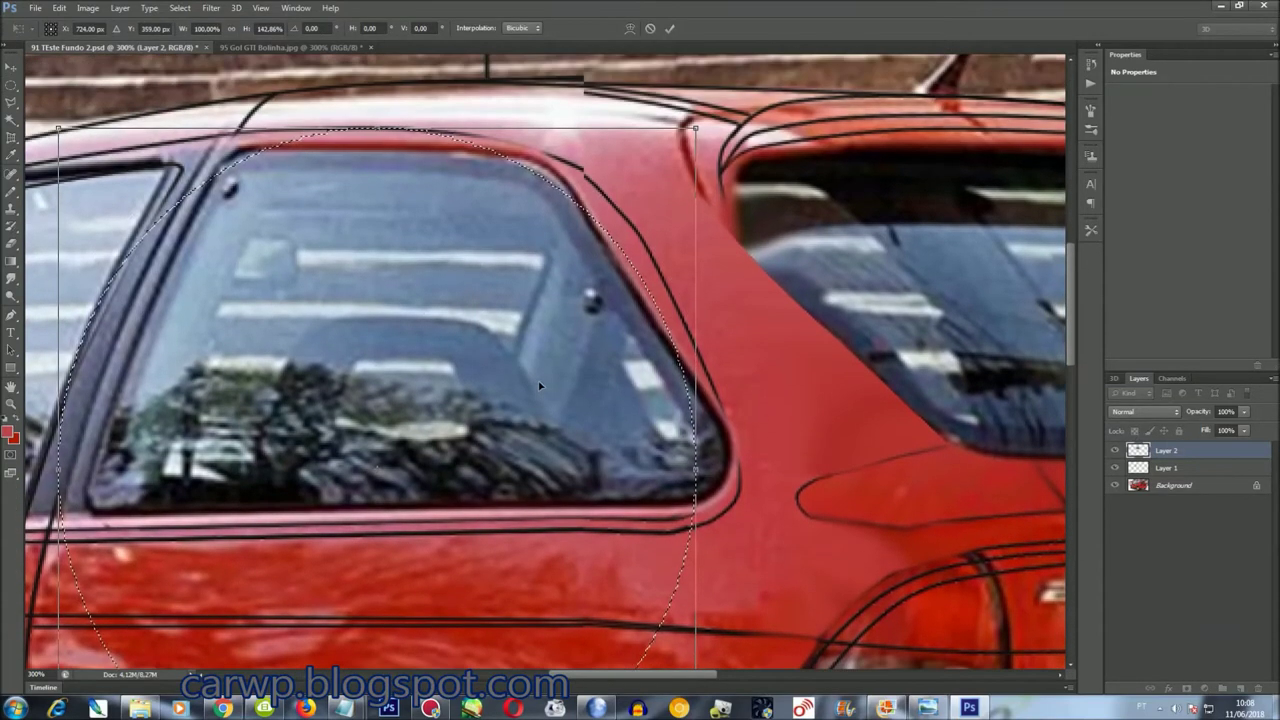
{"action": "right_click", "coordinate": [510, 258]}
{"action": "left_click", "coordinate": [542, 367]}
{"action": "left_click_drag", "start_coordinate": [588, 426], "coordinate": [699, 561]}
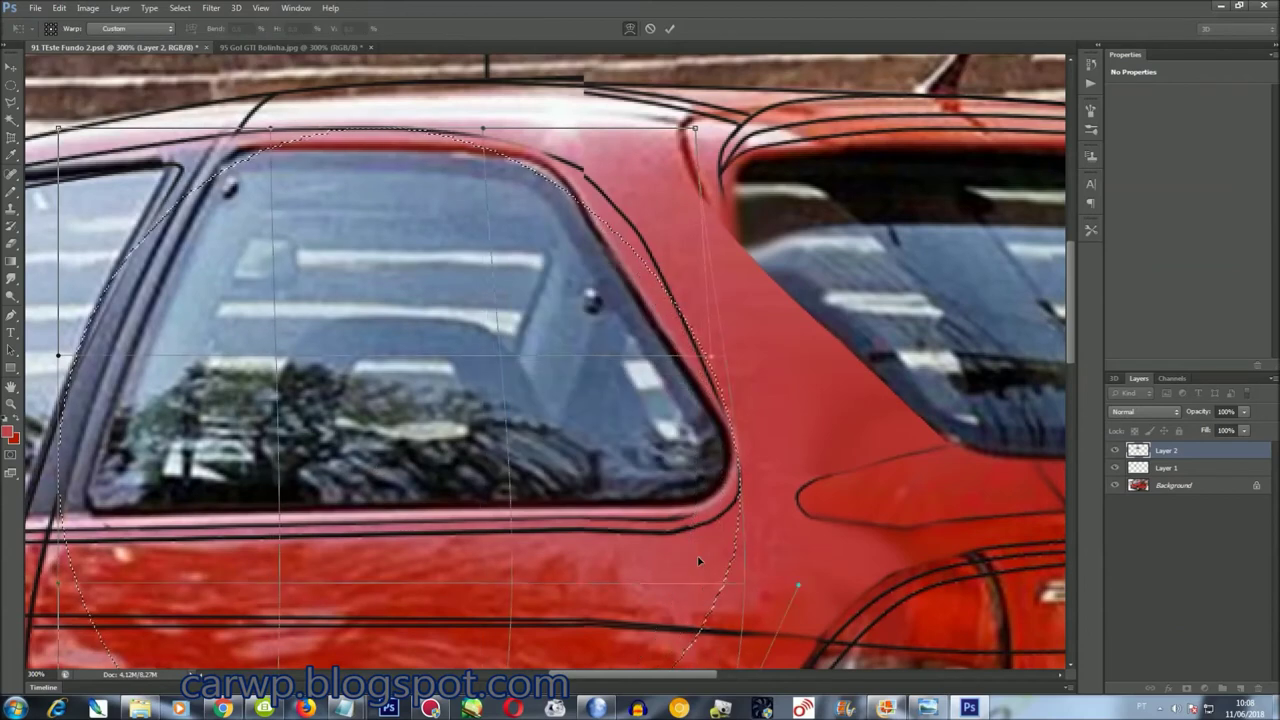
{"action": "left_click_drag", "start_coordinate": [543, 177], "coordinate": [580, 249]}
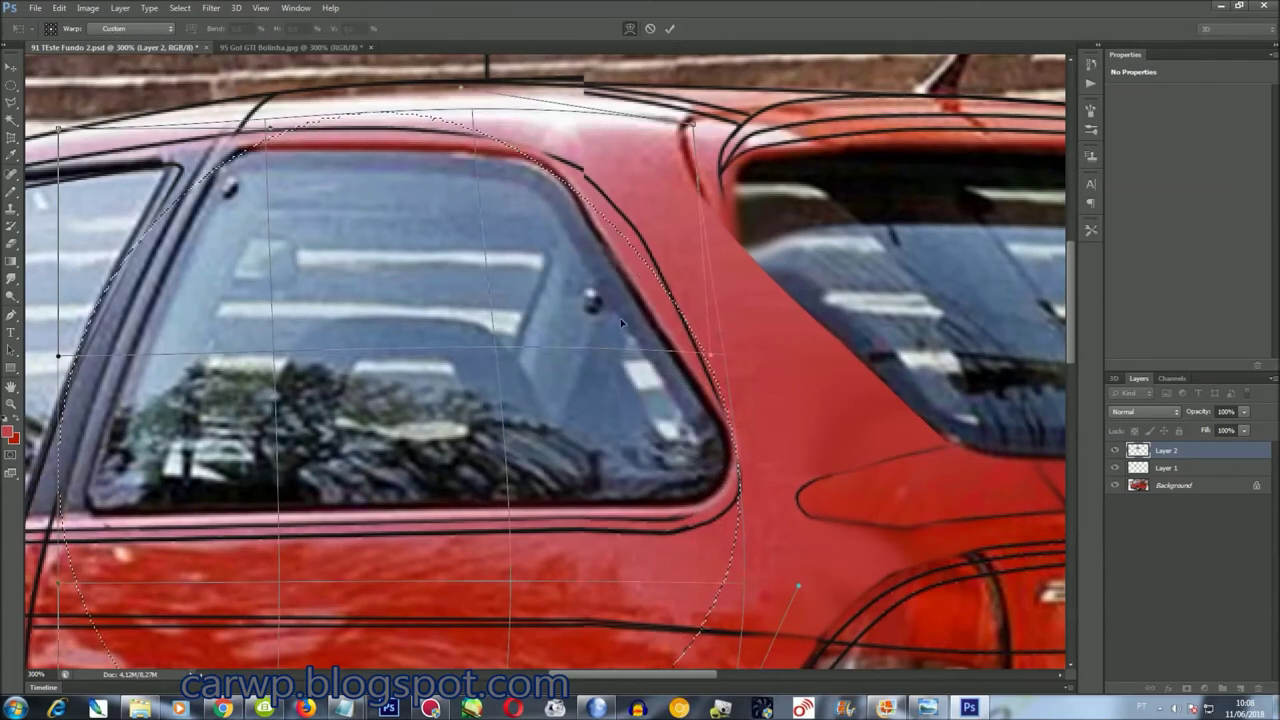
{"action": "key", "text": "Return"}
Smudge the black pillar line into the window corner
{"action": "left_click", "coordinate": [11, 279]}
{"action": "mouse_move", "coordinate": [726, 378]}
{"action": "left_mouse_down"}
{"action": "mouse_move", "coordinate": [700, 320]}
{"action": "mouse_move", "coordinate": [597, 205]}
{"action": "left_mouse_up"}
{"action": "left_click_drag", "start_coordinate": [720, 400], "coordinate": [640, 230]}
{"action": "left_click_drag", "start_coordinate": [710, 370], "coordinate": [690, 258]}
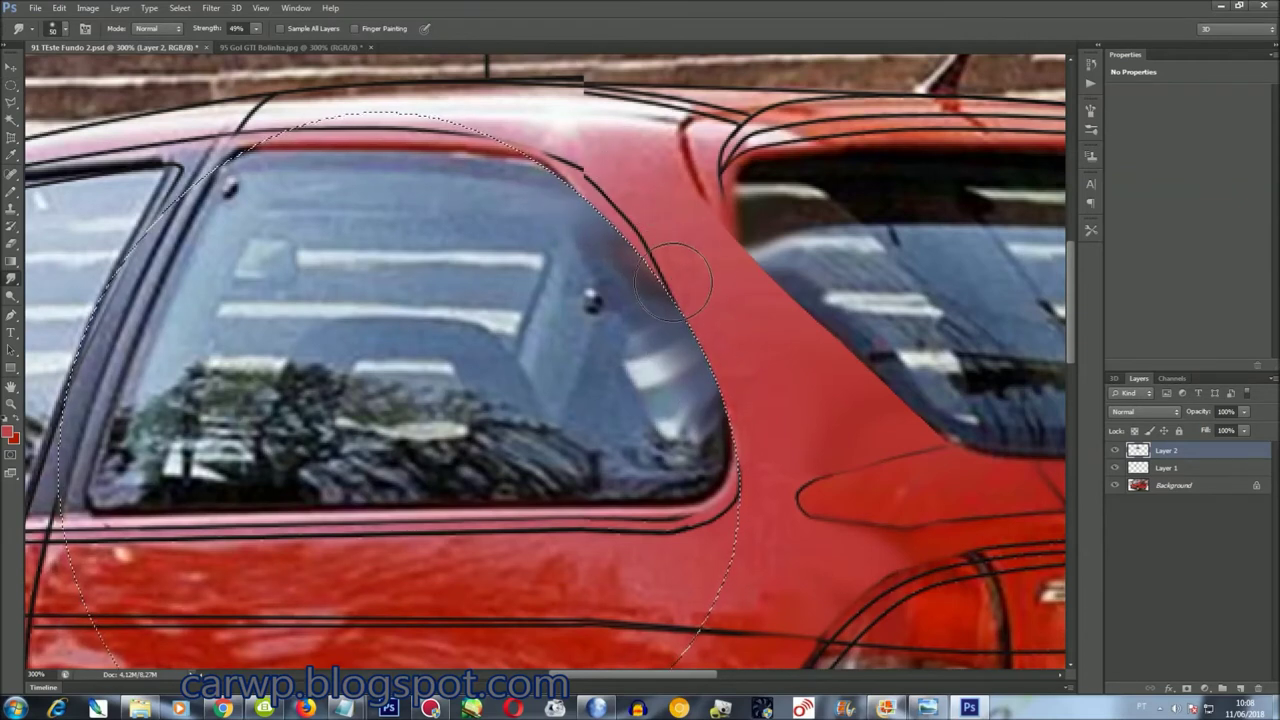
Flatten into Background, smudge the top corner line, deselect and fit to screen
{"action": "left_click", "coordinate": [180, 8]}
{"action": "key", "text": "Escape"}
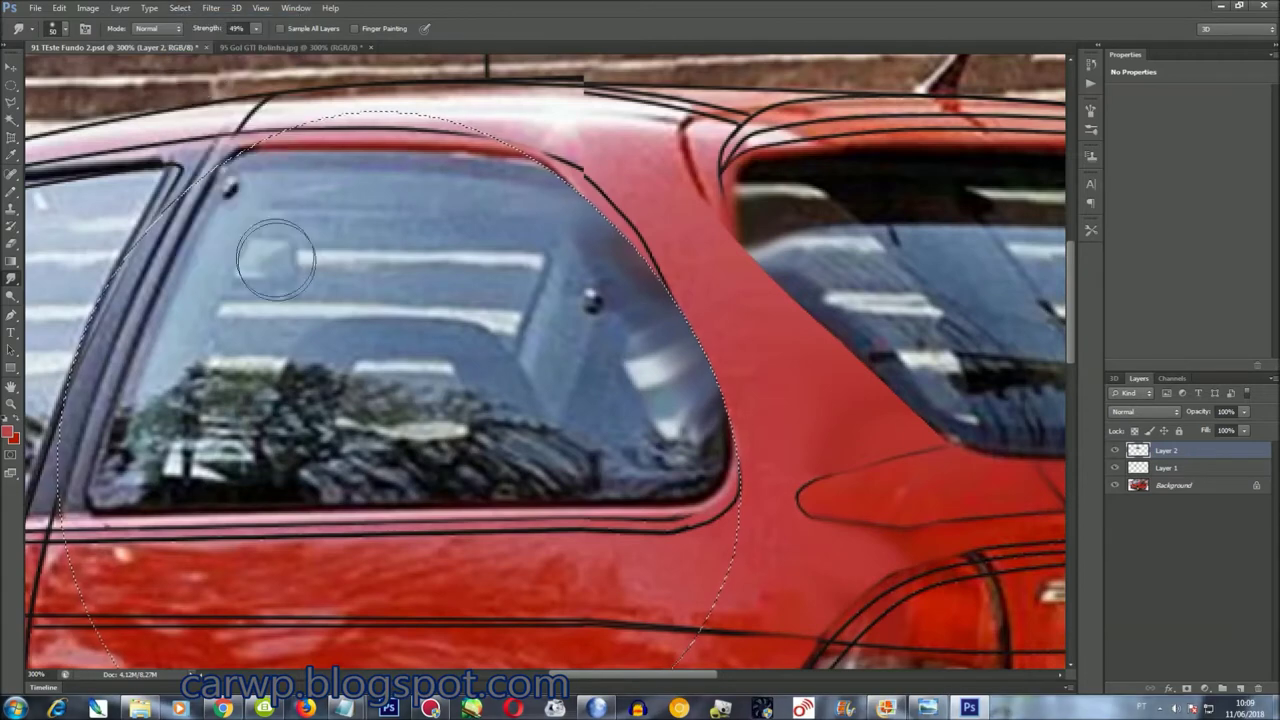
{"action": "key", "text": "ctrl+shift+e"}
{"action": "left_click_drag", "start_coordinate": [597, 210], "coordinate": [545, 155]}
{"action": "key", "text": "ctrl+d"}
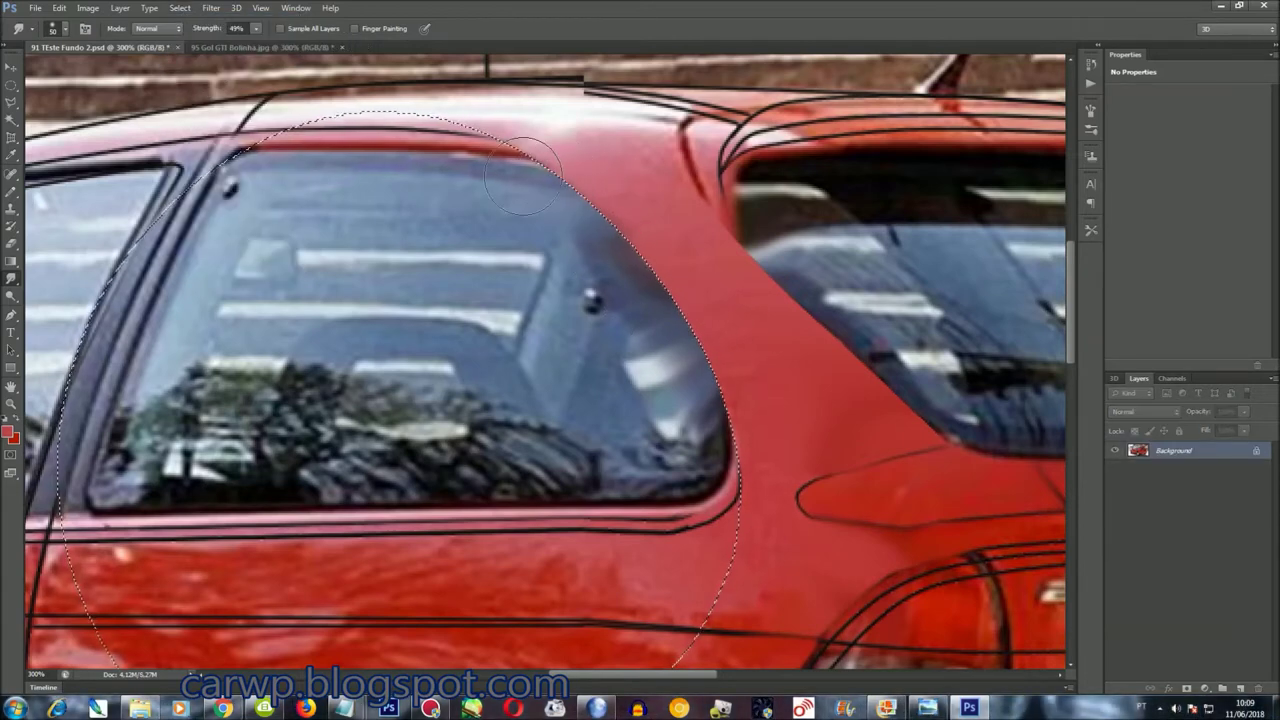
{"action": "key", "text": "ctrl+0"}
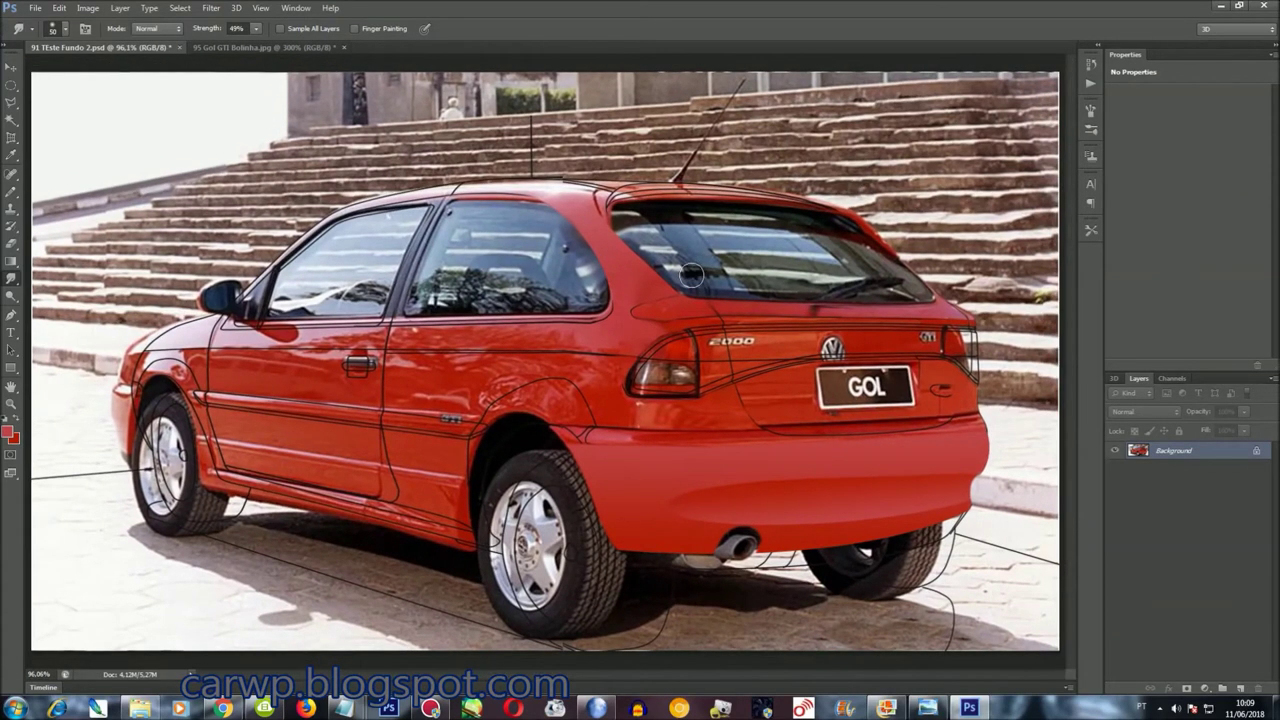
Save the restyled Gol as JPEG named 90 Gol + Ford
{"action": "left_click", "coordinate": [34, 8]}
{"action": "left_click", "coordinate": [50, 176]}
{"action": "left_click", "coordinate": [232, 528]}
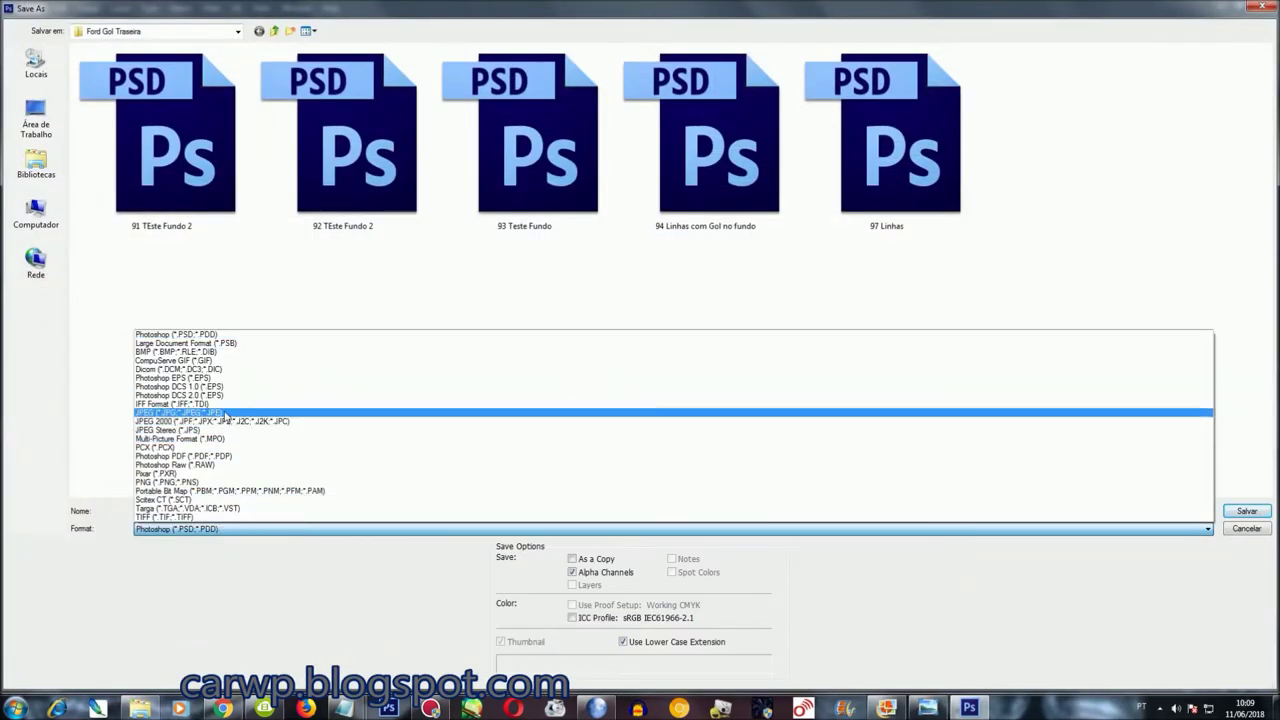
{"action": "left_click", "coordinate": [232, 412]}
{"action": "type", "text": "90 Gol + For"}
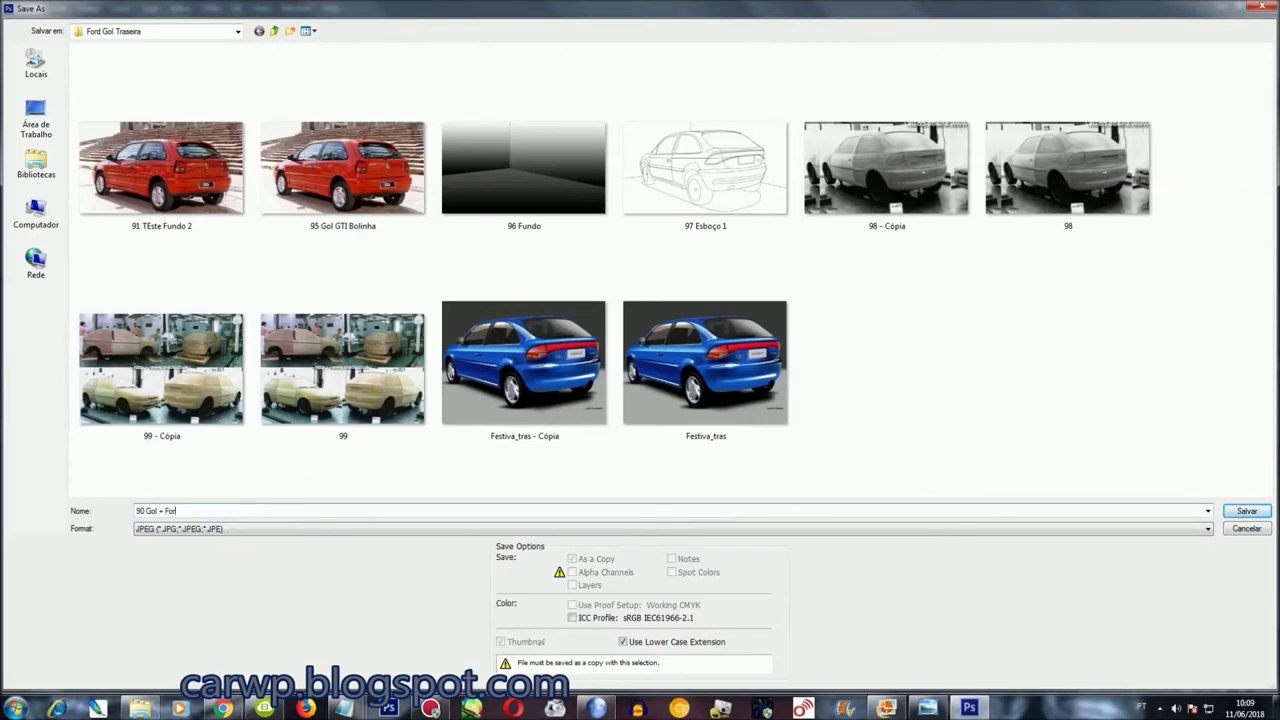
{"action": "type", "text": "d"}
{"action": "key", "text": "Return"}
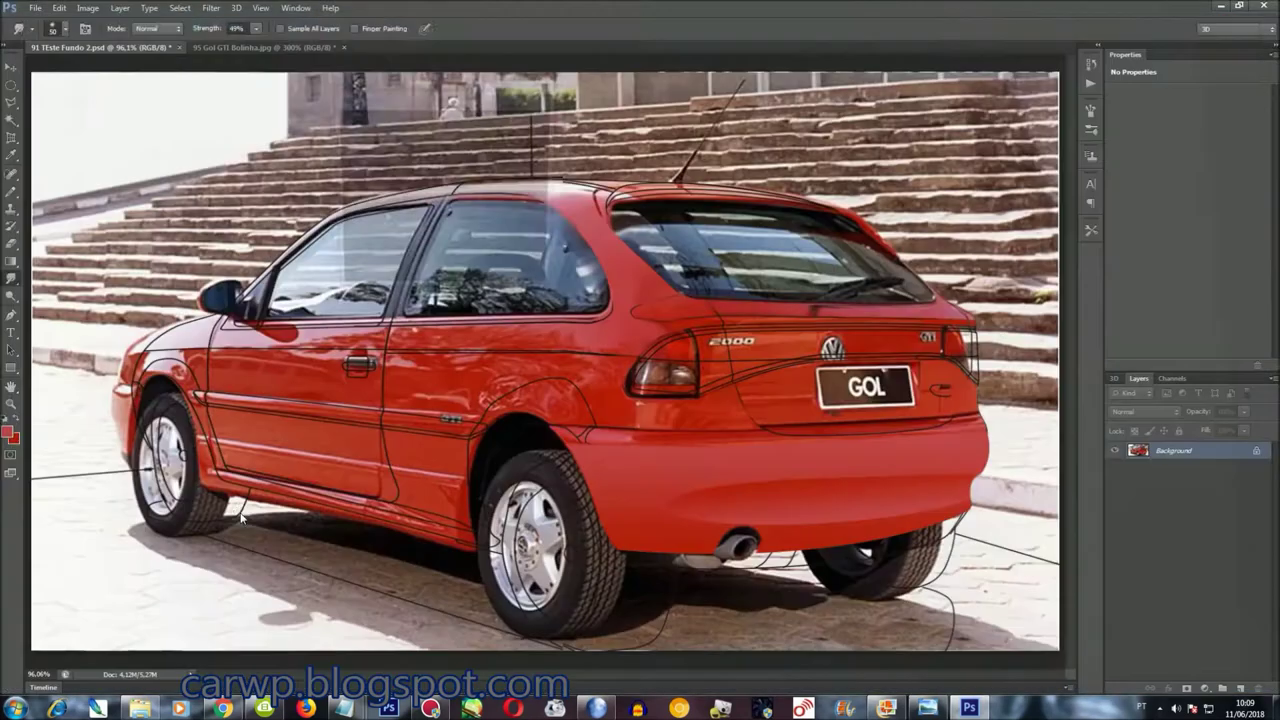
{"action": "key", "text": "Return"}
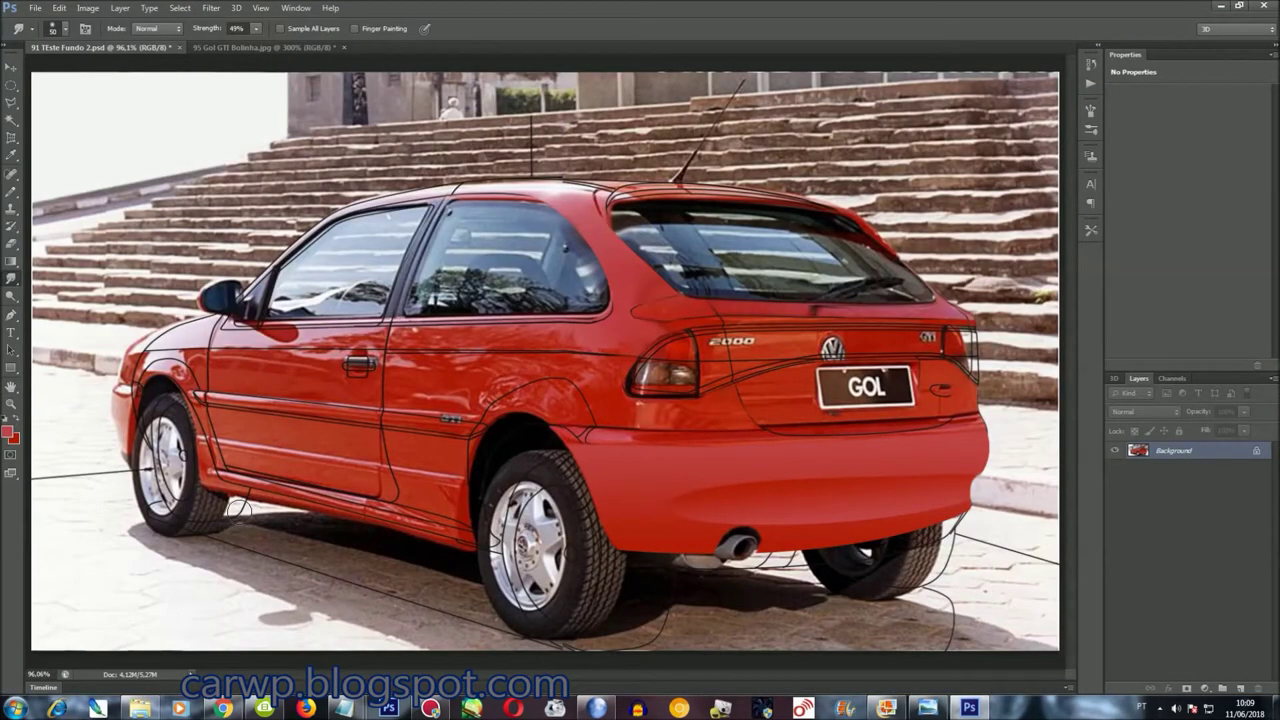
Paste the car into a new document and save it as JPEG 89 Lanternas.jpg
{"action": "key", "text": "ctrl+n"}
{"action": "key", "text": "Return"}
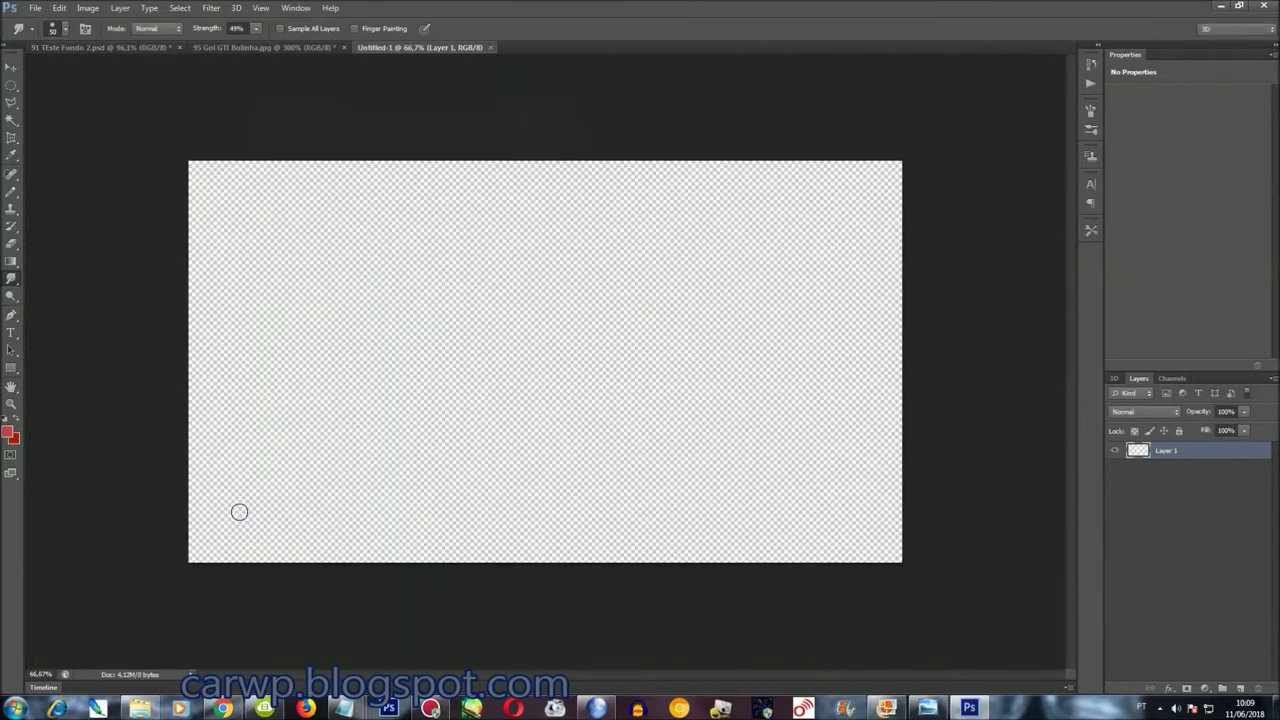
{"action": "key", "text": "ctrl+v"}
{"action": "key", "text": "ctrl+0"}
{"action": "left_click", "coordinate": [36, 8]}
{"action": "left_click", "coordinate": [52, 168]}
{"action": "left_click", "coordinate": [286, 528]}
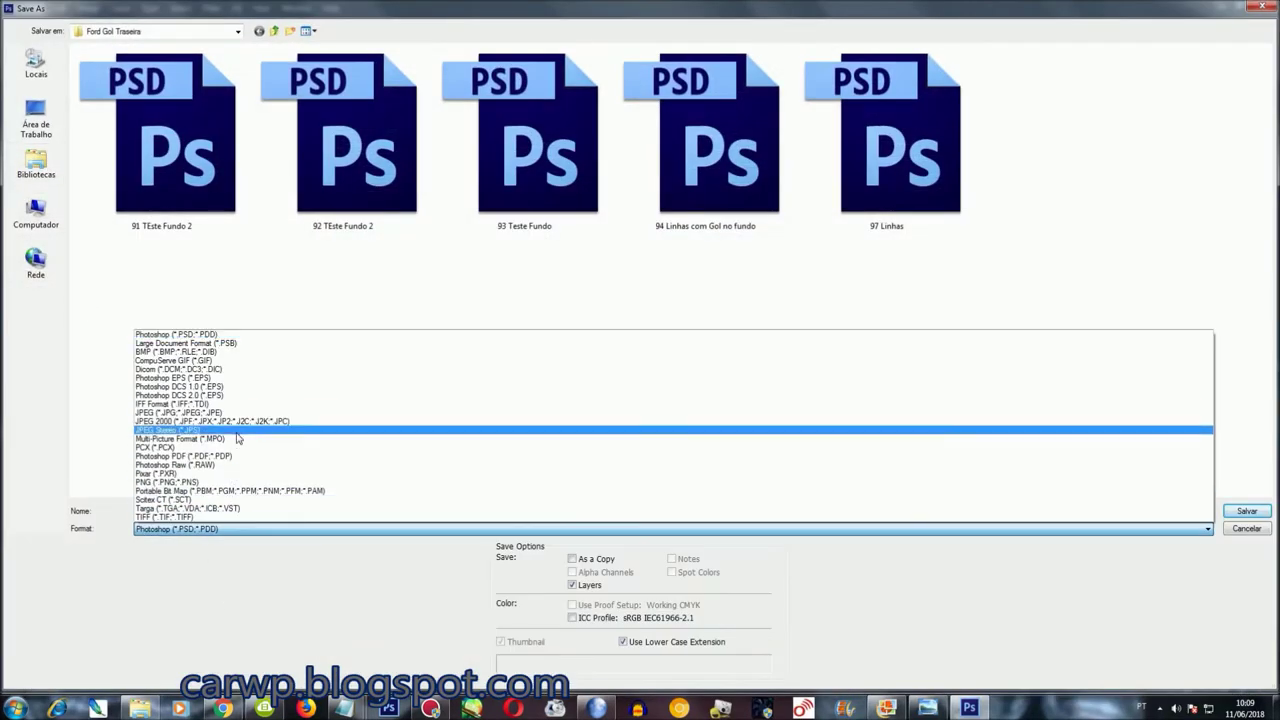
{"action": "left_click", "coordinate": [240, 418]}
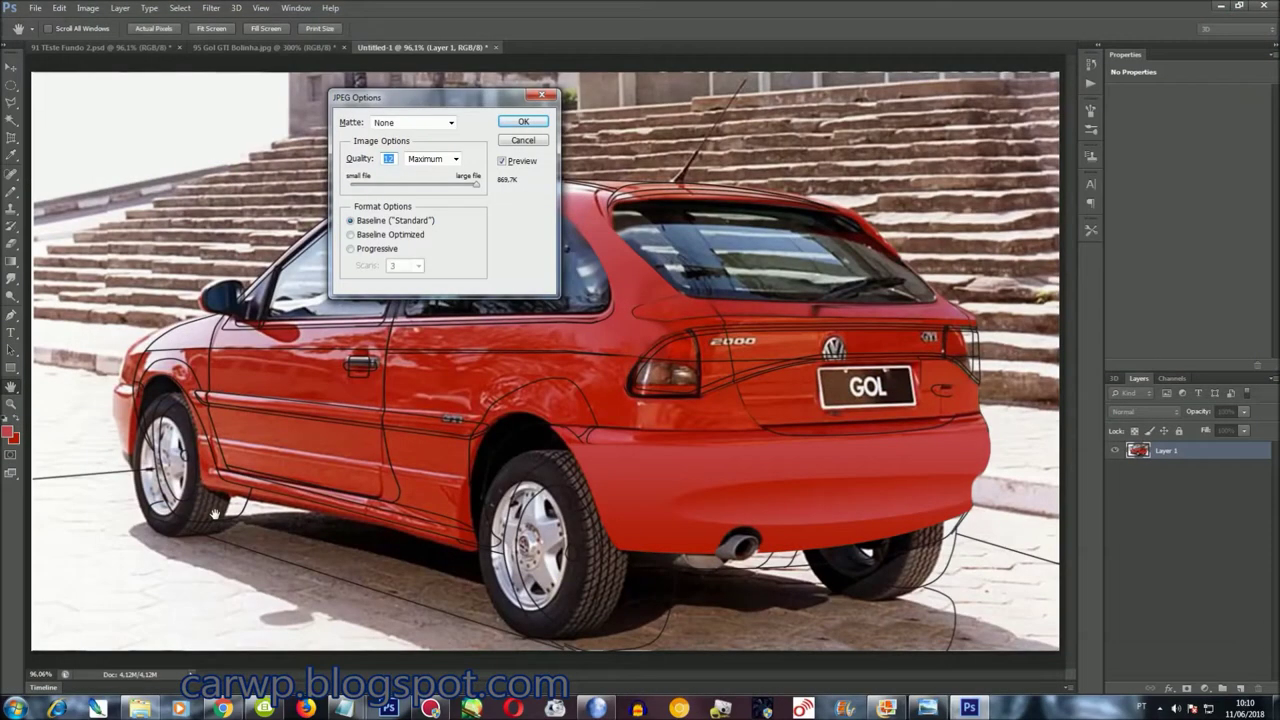
{"action": "key", "text": "Return"}
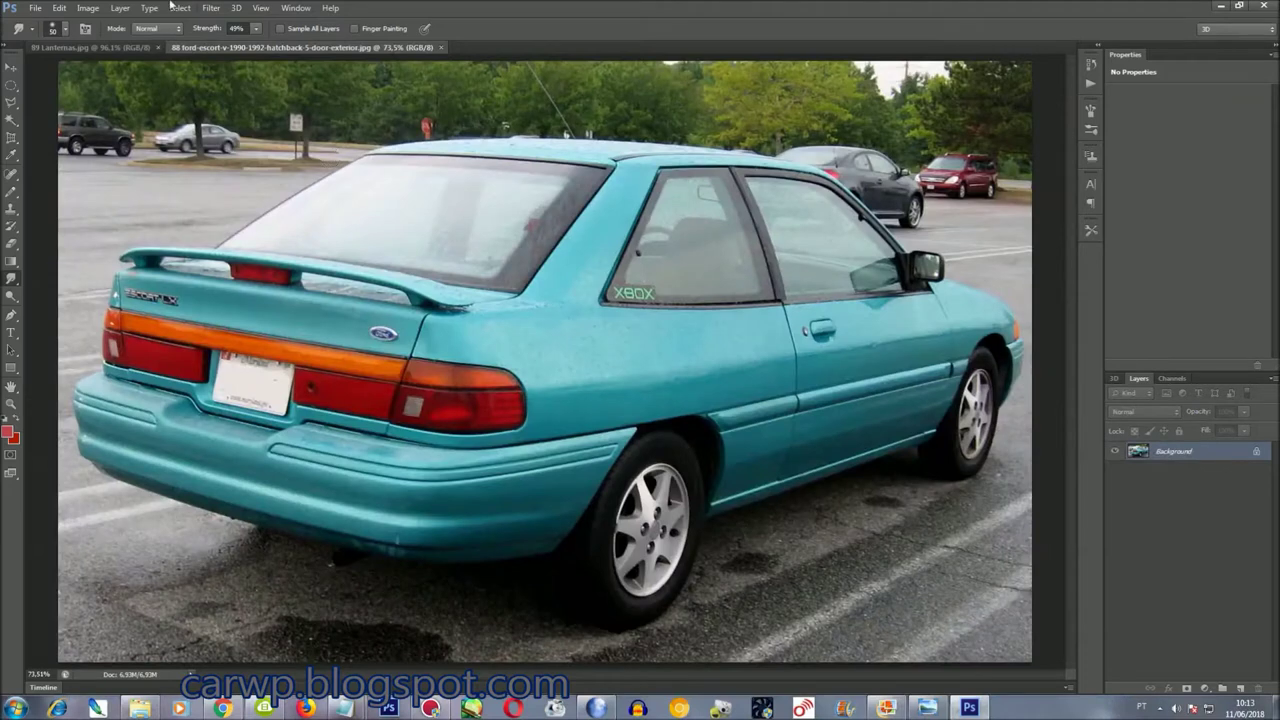
Flip the Ford Escort photo horizontally and zoom in on its tail lights
{"action": "left_click", "coordinate": [88, 8]}
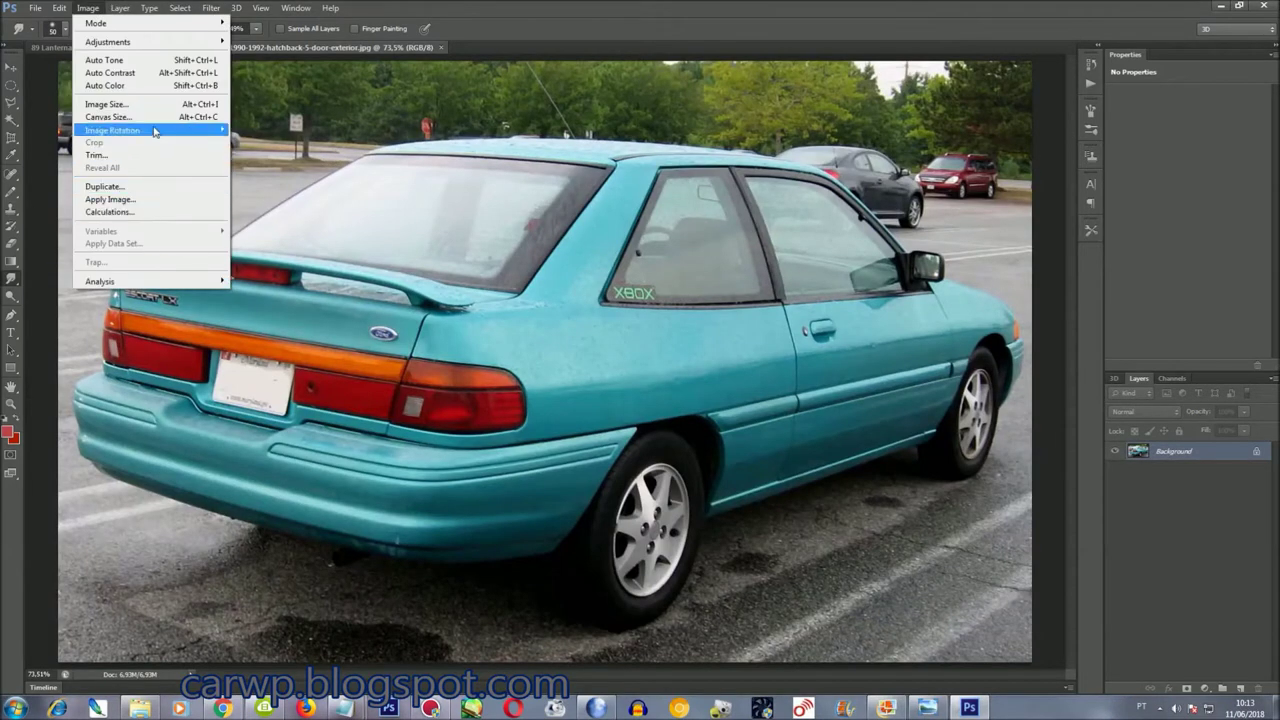
{"action": "mouse_move", "coordinate": [113, 130]}
{"action": "left_click", "coordinate": [270, 186]}
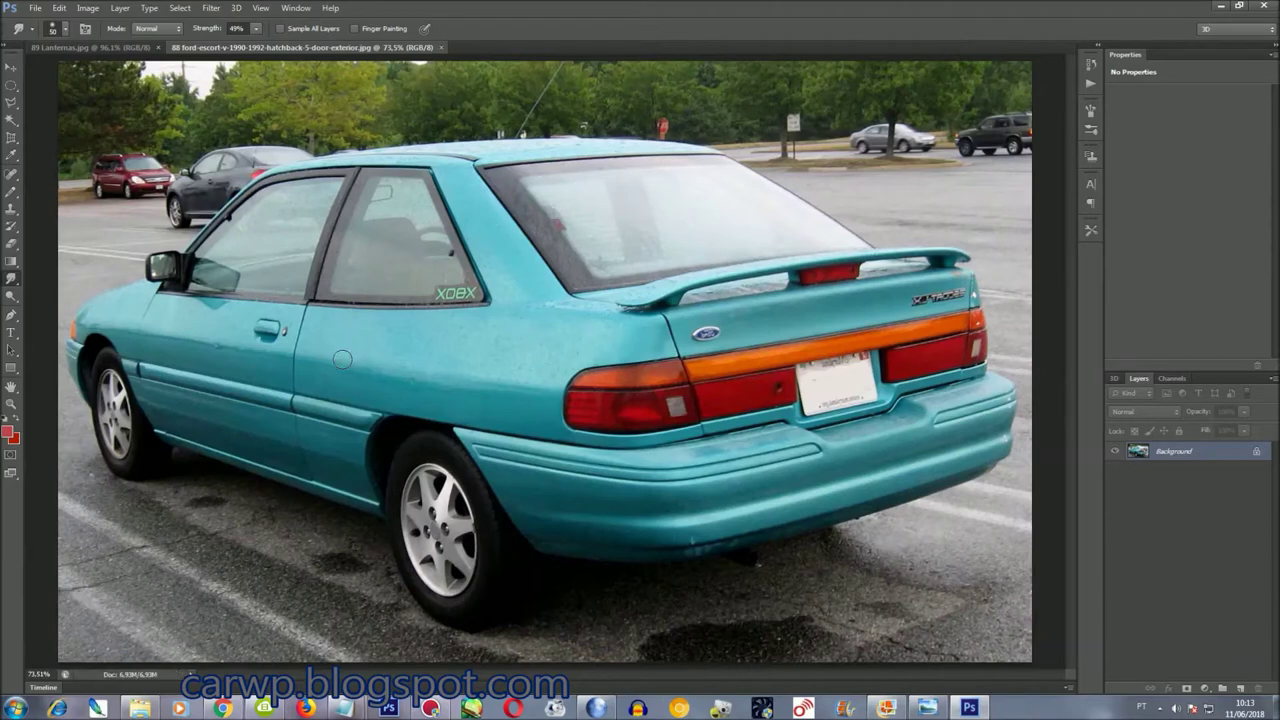
{"action": "key", "text": "ctrl+plus"}
{"action": "key", "text": "ctrl+plus"}
{"action": "left_click_drag", "start_coordinate": [603, 668], "coordinate": [775, 668]}
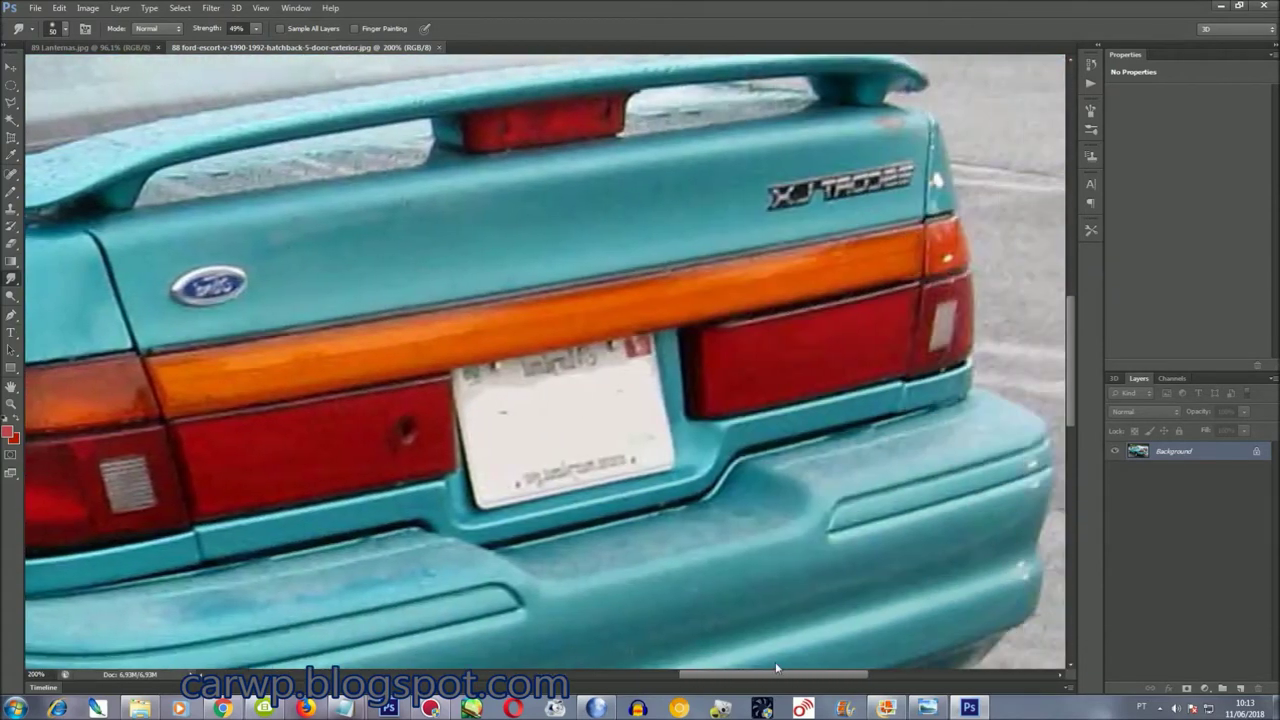
Trace the full tail light strip with the Polygonal Lasso
{"action": "key", "text": "l"}
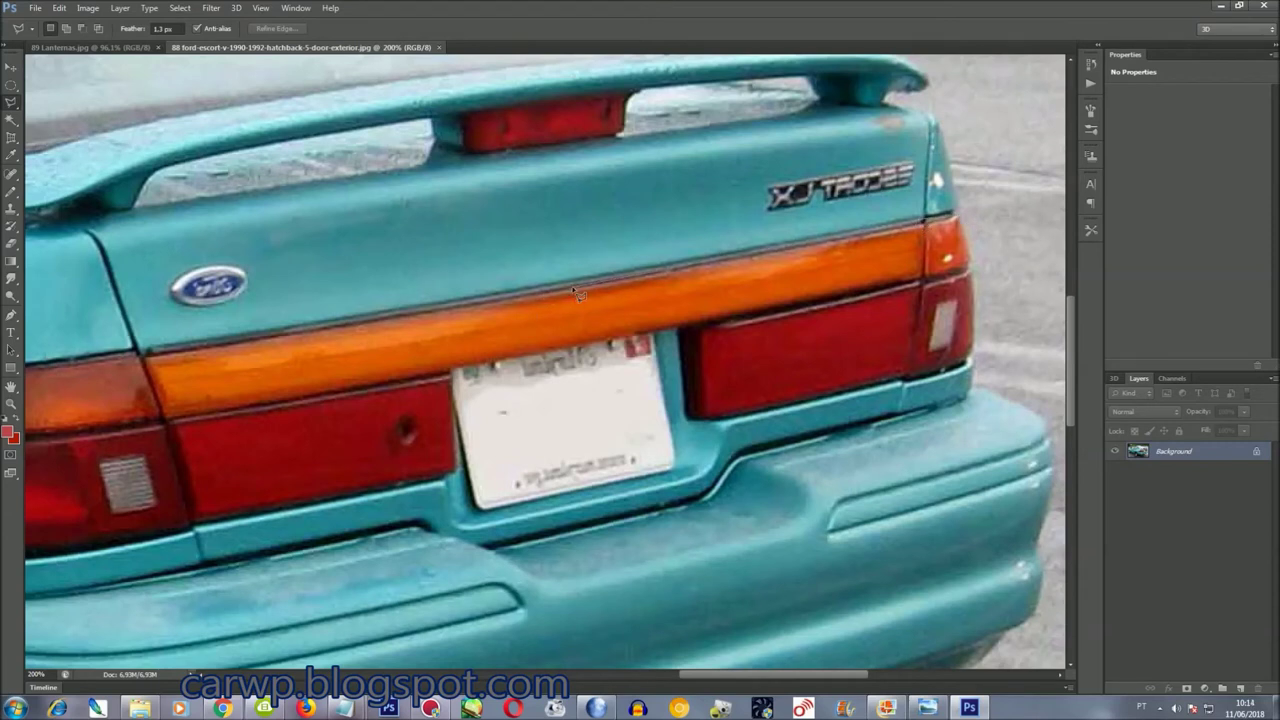
{"action": "scroll", "coordinate": [580, 300], "scroll_direction": "left", "scroll_amount": 2}
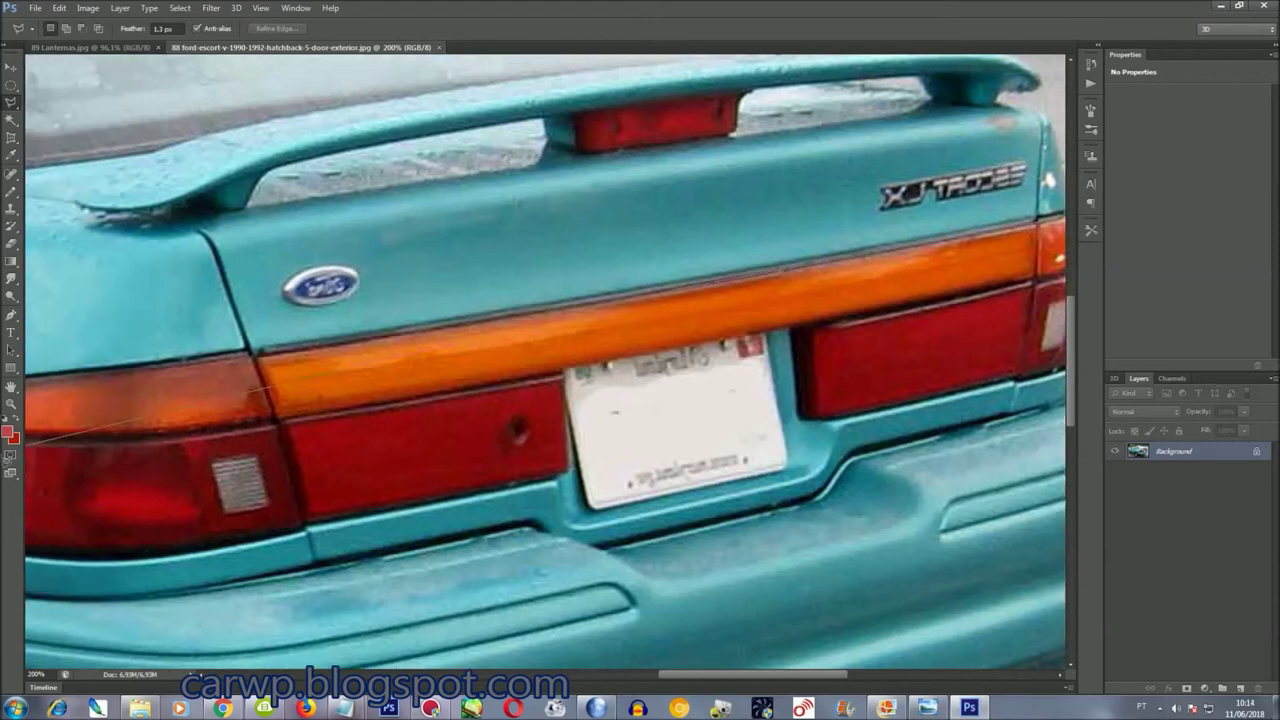
{"action": "scroll", "coordinate": [455, 362], "scroll_direction": "left", "scroll_amount": 3}
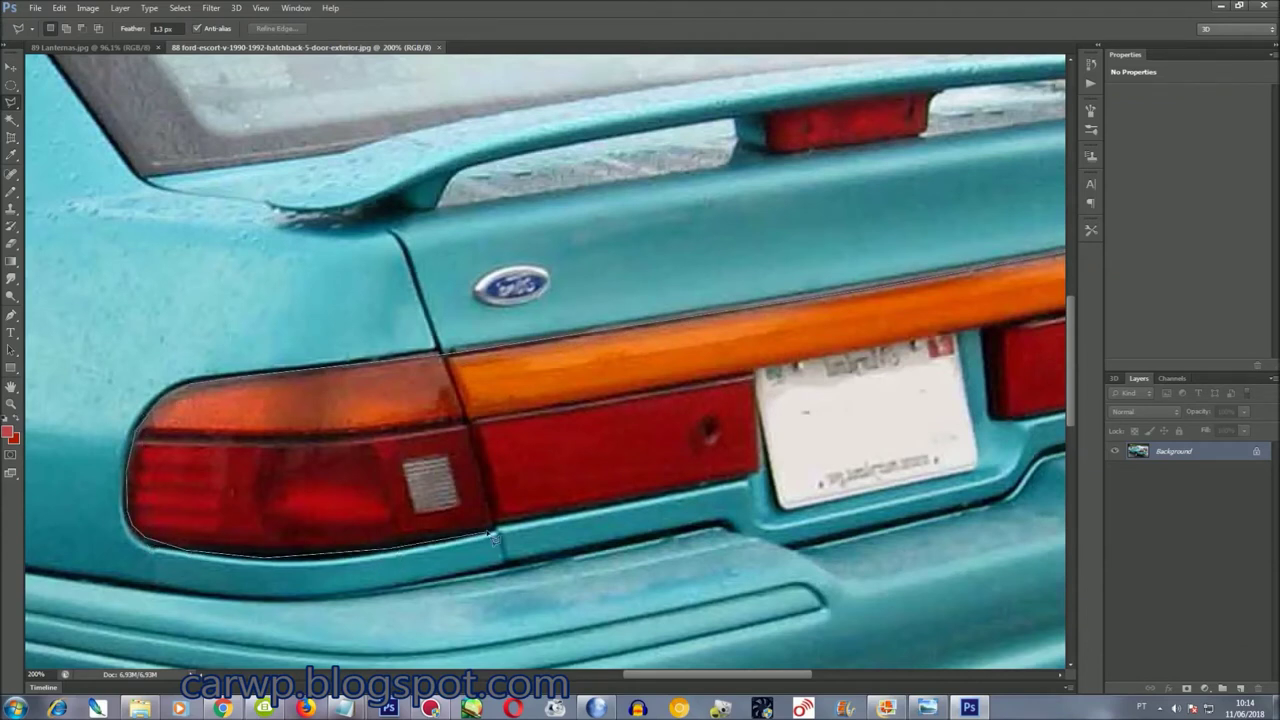
{"action": "scroll", "coordinate": [800, 465], "scroll_direction": "right", "scroll_amount": 3}
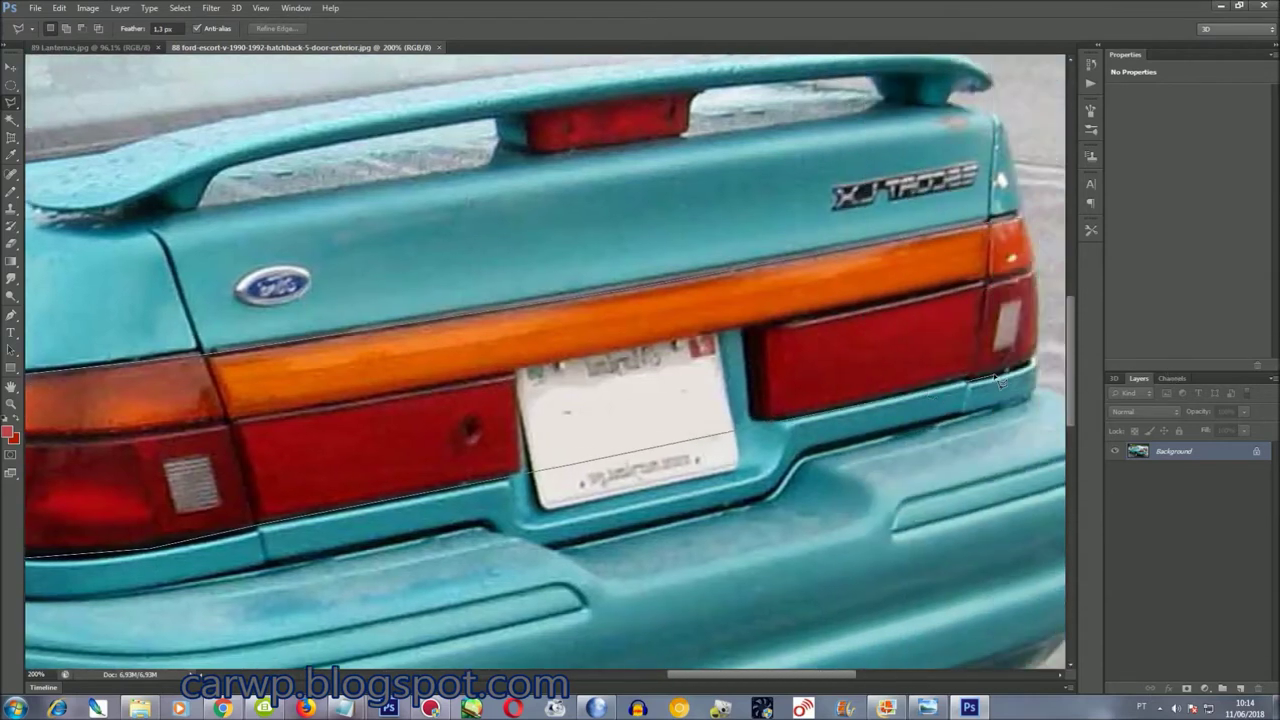
{"action": "left_click", "coordinate": [1024, 222]}
Paste the tail light strip into 89 Lanternas and shrink it to about 62%
{"action": "left_click", "coordinate": [295, 8]}
{"action": "left_click", "coordinate": [330, 437]}
{"action": "key", "text": "ctrl+v"}
{"action": "key", "text": "ctrl+t"}
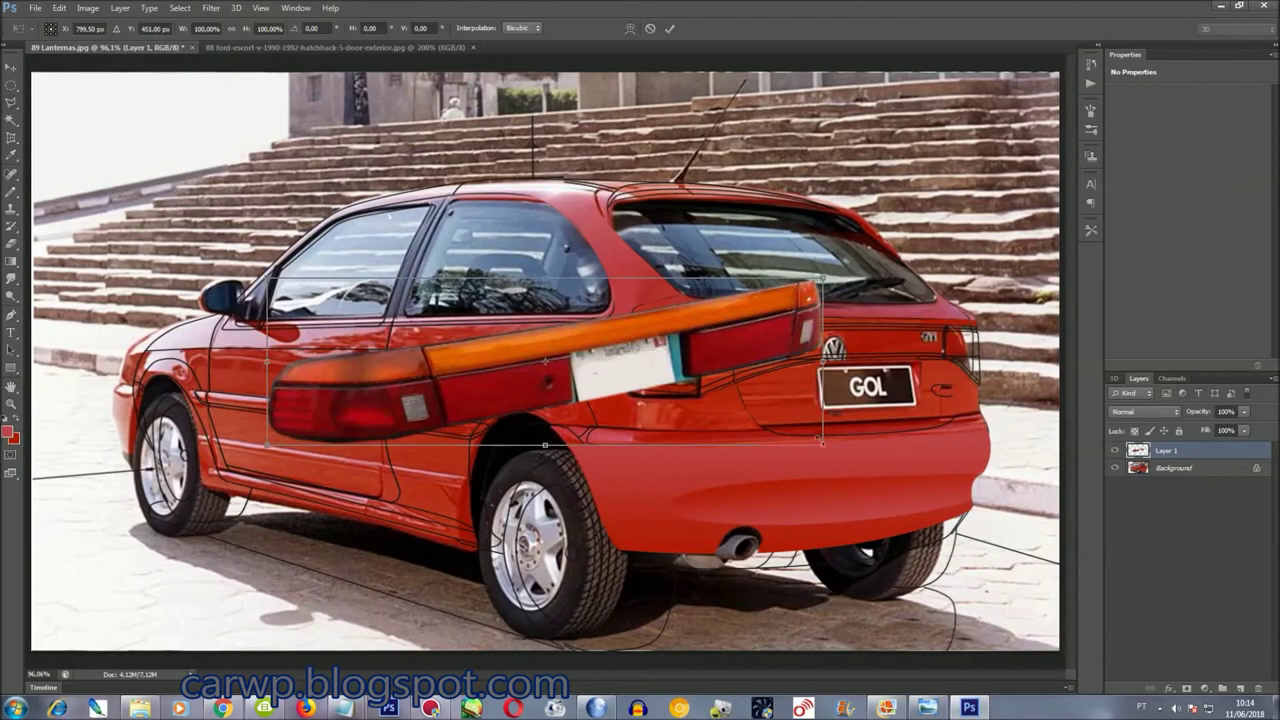
{"action": "mouse_move", "coordinate": [787, 430]}
{"action": "left_mouse_down"}
{"action": "mouse_move", "coordinate": [743, 413]}
{"action": "mouse_move", "coordinate": [897, 415]}
{"action": "left_mouse_up"}
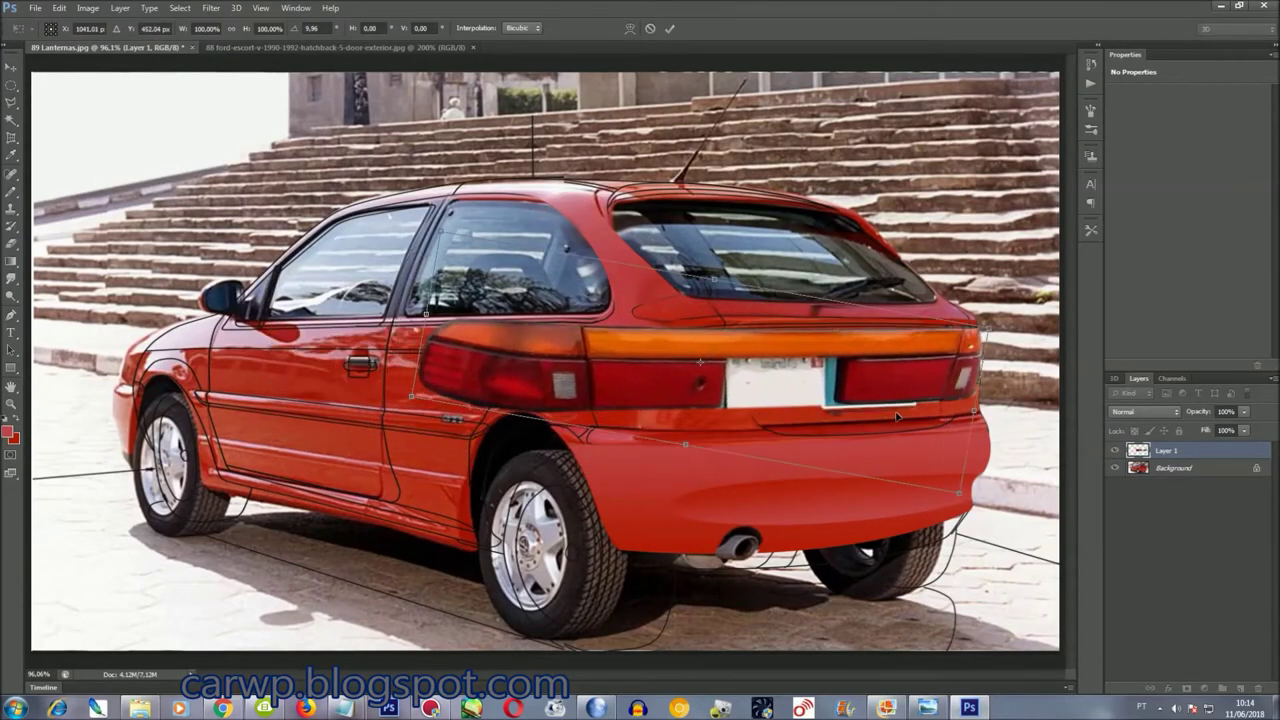
{"action": "left_click_drag", "start_coordinate": [436, 222], "coordinate": [650, 305]}
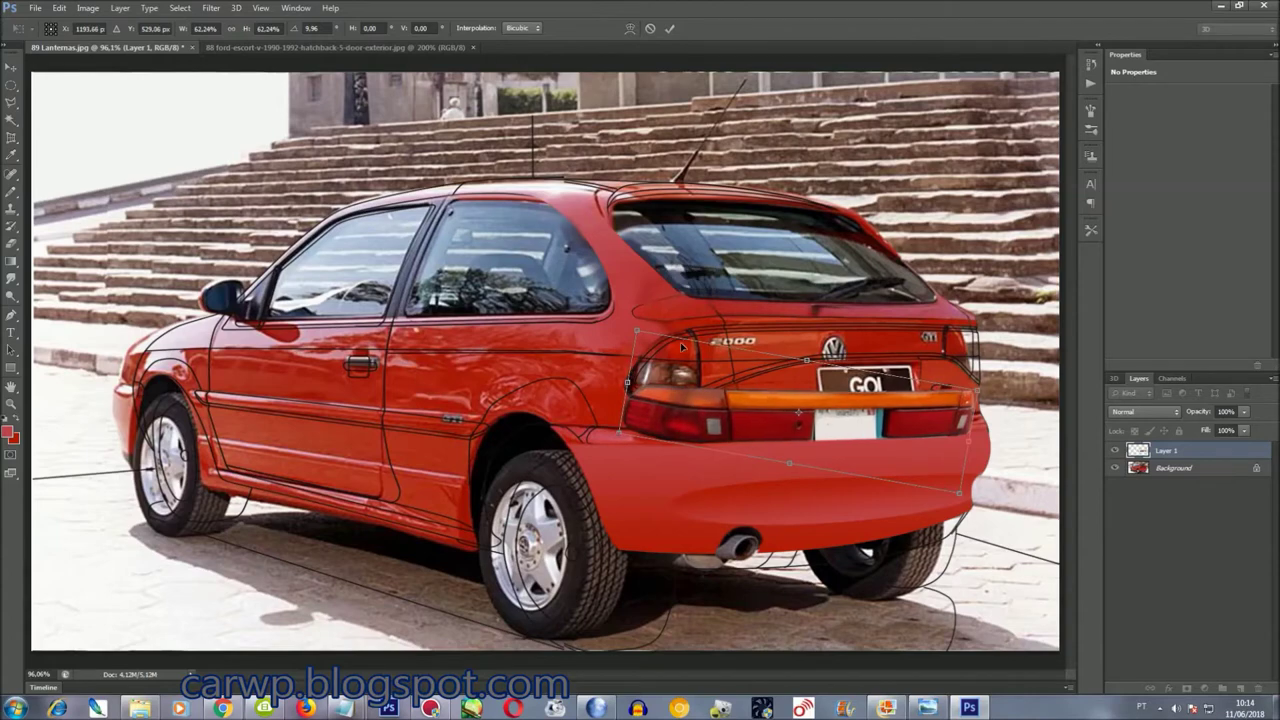
Position the strip across the Gol's rear above the plate
{"action": "key", "text": "ctrl+plus"}
{"action": "key", "text": "ctrl+plus"}
{"action": "left_click_drag", "start_coordinate": [733, 680], "coordinate": [828, 680]}
{"action": "mouse_move", "coordinate": [913, 560]}
{"action": "left_mouse_down"}
{"action": "mouse_move", "coordinate": [913, 387]}
{"action": "mouse_move", "coordinate": [906, 440]}
{"action": "left_mouse_up"}
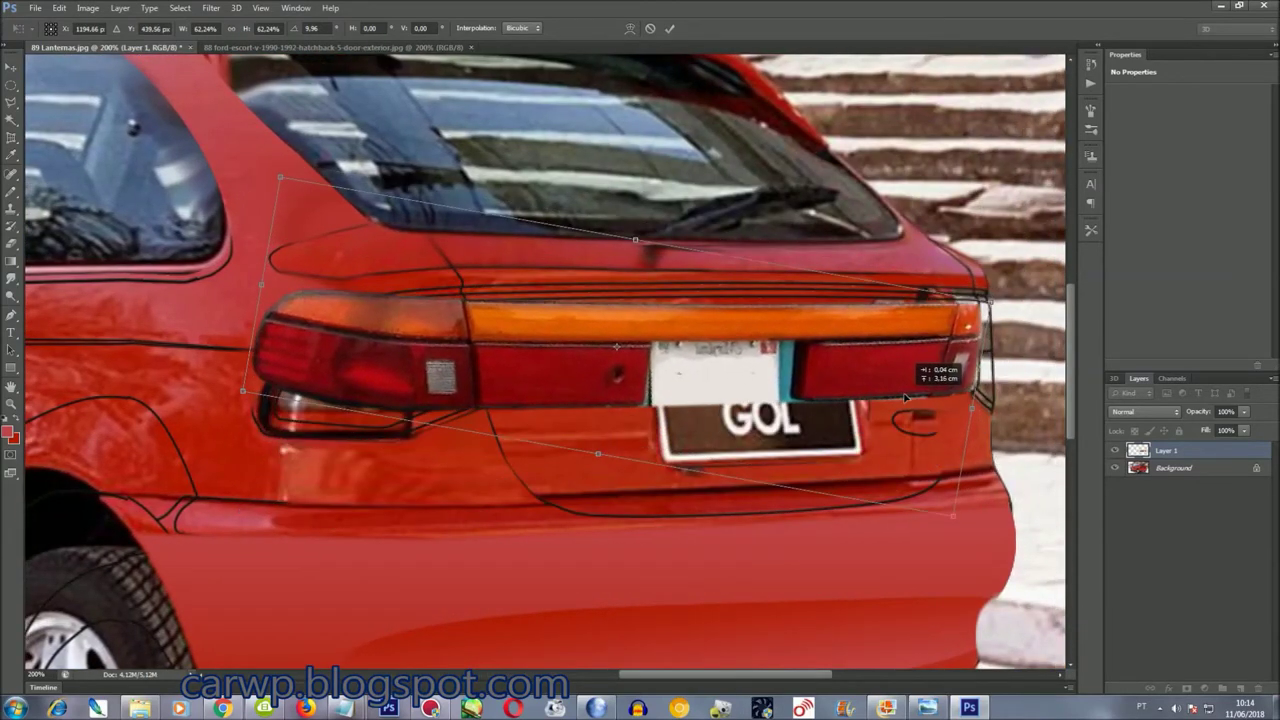
{"action": "left_click_drag", "start_coordinate": [906, 440], "coordinate": [911, 435]}
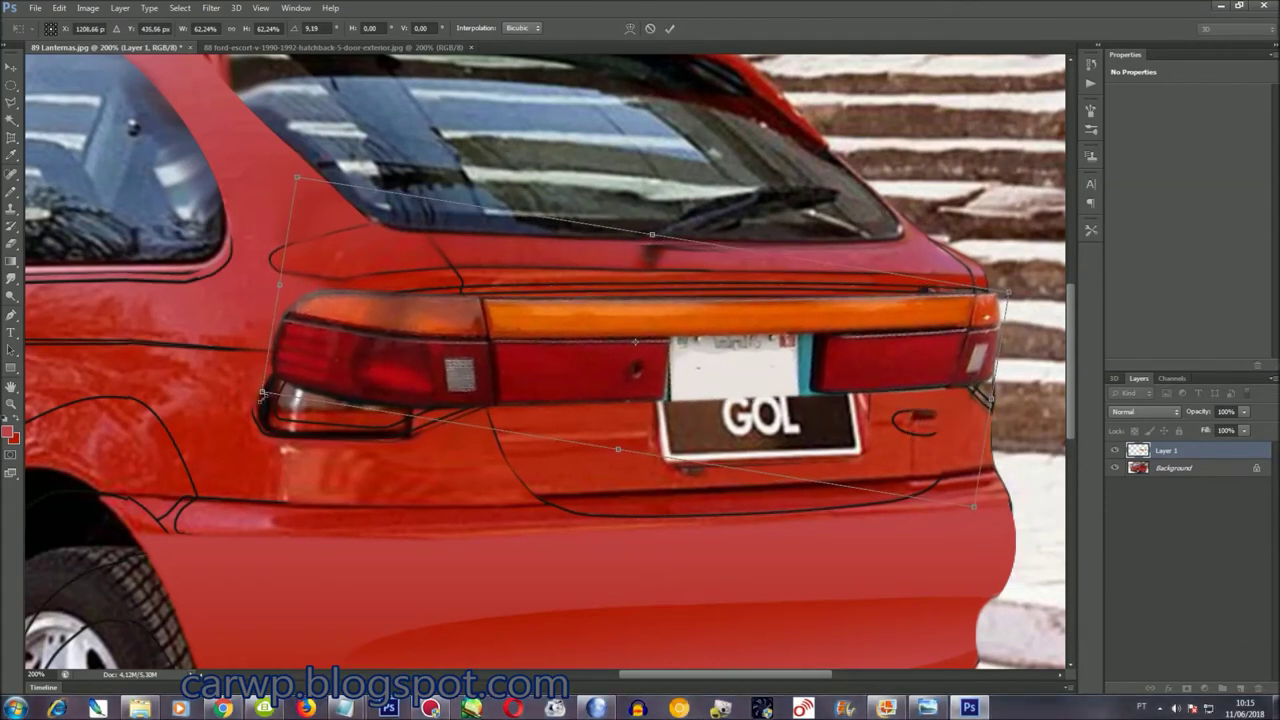
{"action": "left_click_drag", "start_coordinate": [409, 386], "coordinate": [405, 385]}
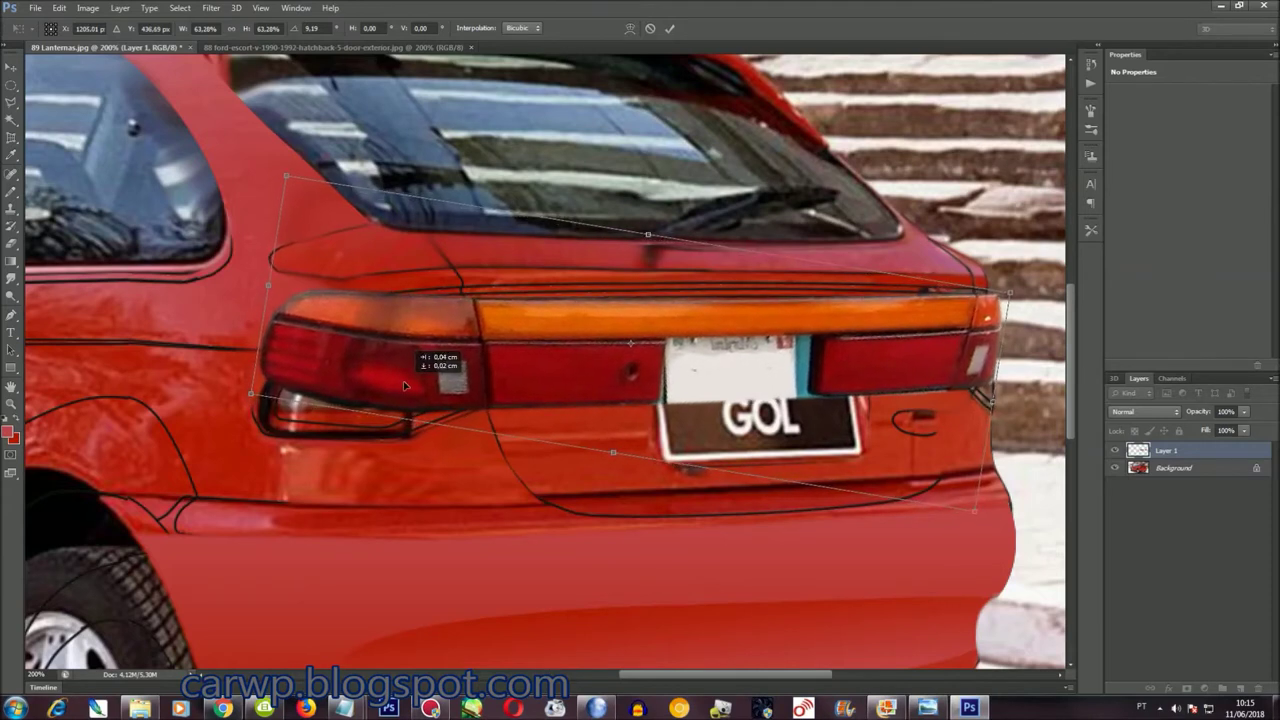
Warp the strip to follow the body, pulling its right end to the car's edge
{"action": "right_click", "coordinate": [504, 276]}
{"action": "left_click", "coordinate": [543, 375]}
{"action": "mouse_move", "coordinate": [471, 310]}
{"action": "left_mouse_down"}
{"action": "mouse_move", "coordinate": [461, 316]}
{"action": "mouse_move", "coordinate": [466, 306]}
{"action": "left_mouse_up"}
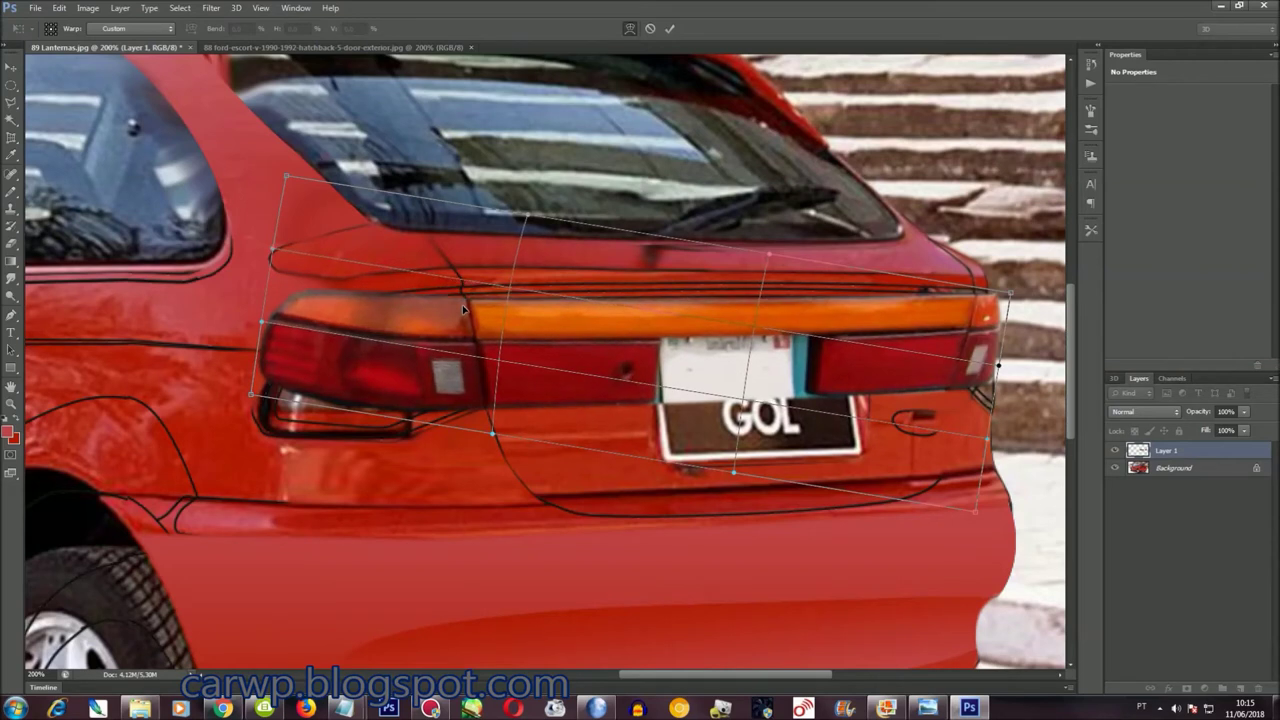
{"action": "left_click_drag", "start_coordinate": [983, 310], "coordinate": [983, 307]}
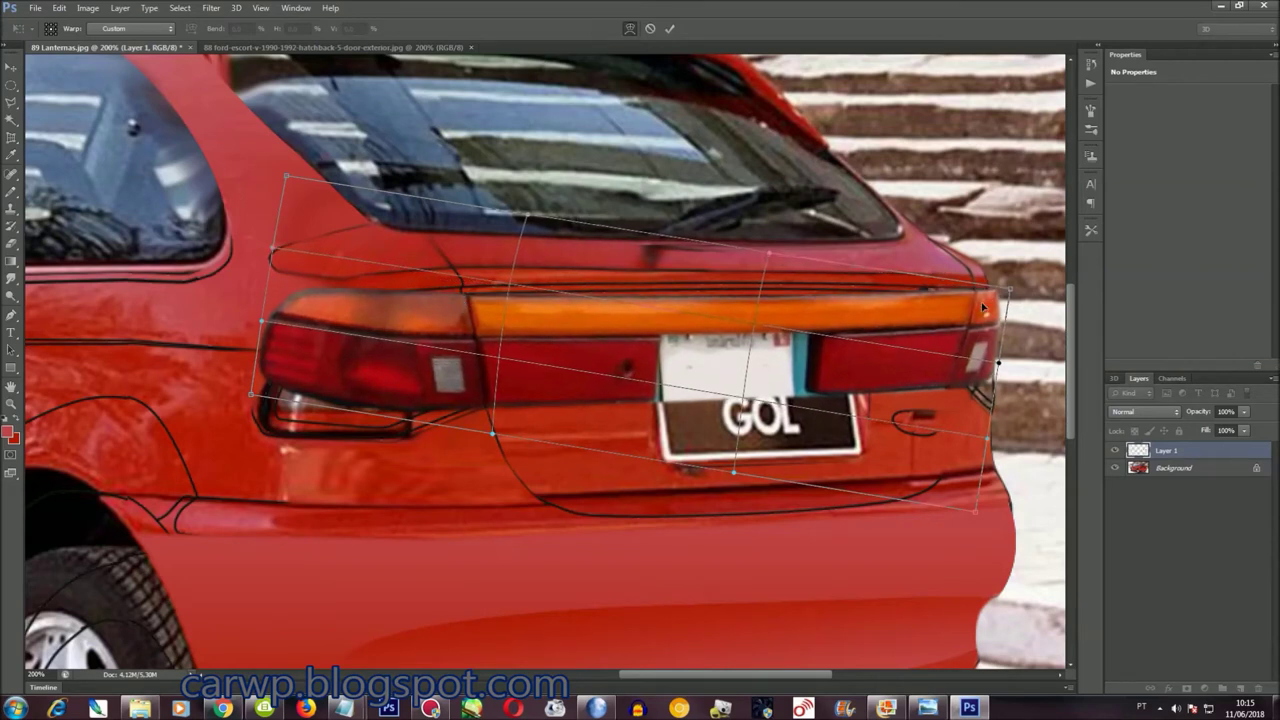
{"action": "left_click_drag", "start_coordinate": [963, 398], "coordinate": [985, 402]}
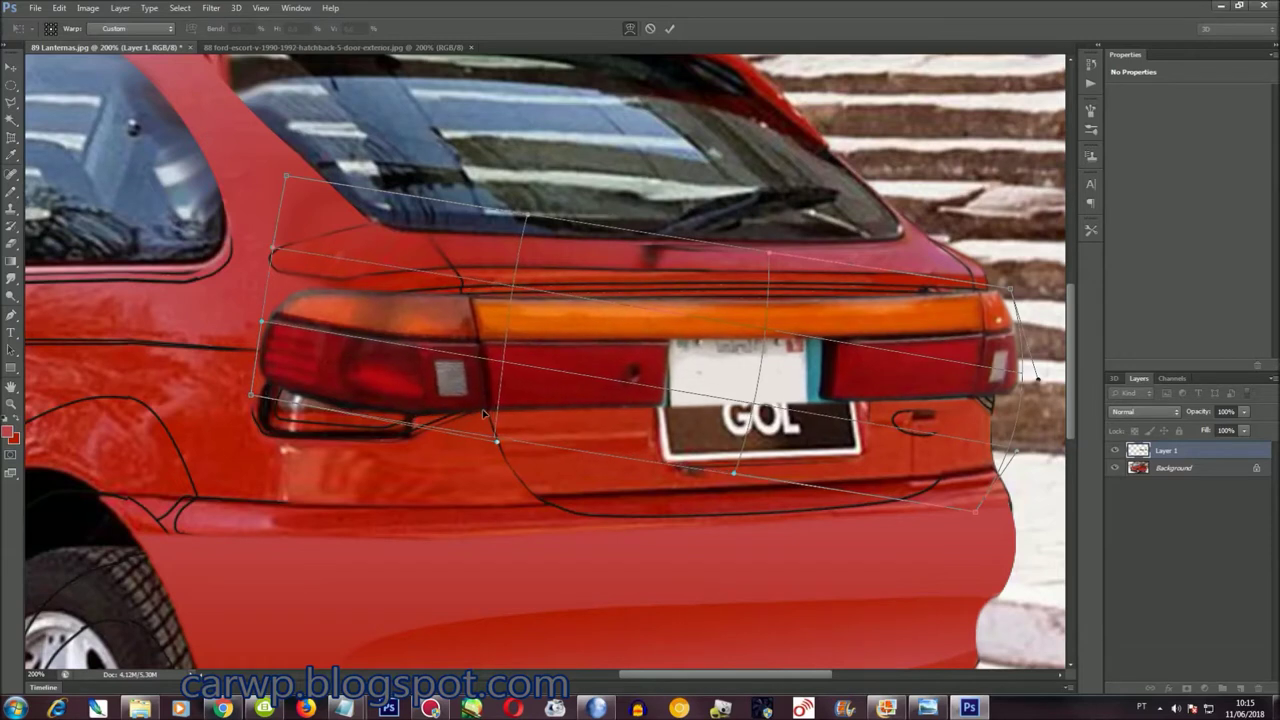
{"action": "key", "text": "Return"}
{"action": "right_click", "coordinate": [11, 85]}
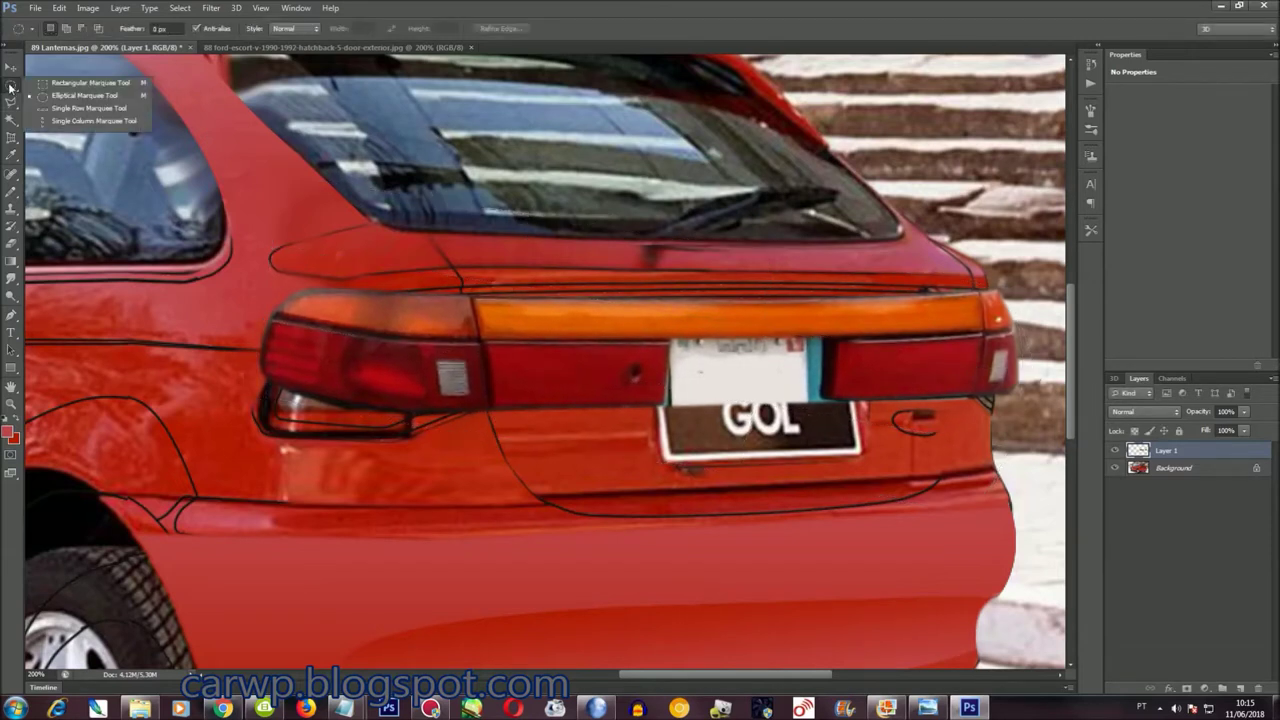
Copy the left tail light to Layer 2 and warp its outer side
{"action": "left_click", "coordinate": [45, 92]}
{"action": "left_click_drag", "start_coordinate": [96, 116], "coordinate": [464, 566]}
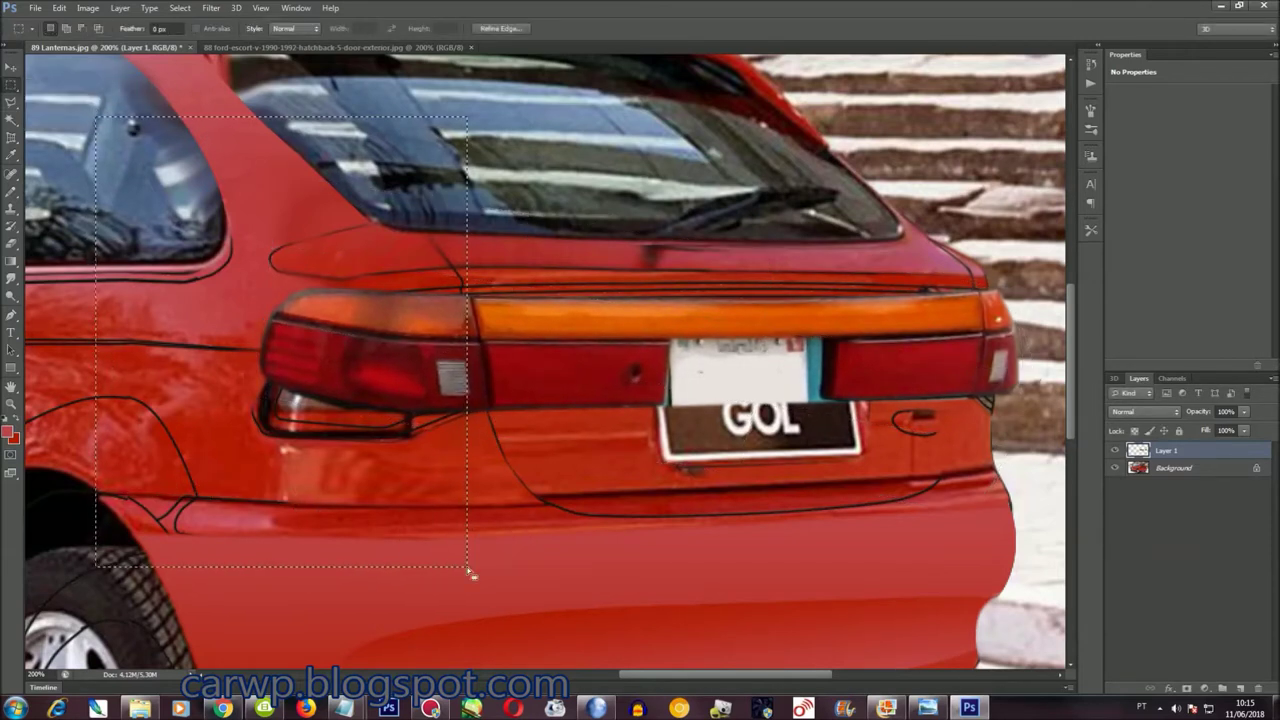
{"action": "key", "text": "ctrl+j"}
{"action": "key", "text": "ctrl+t"}
{"action": "right_click", "coordinate": [410, 334]}
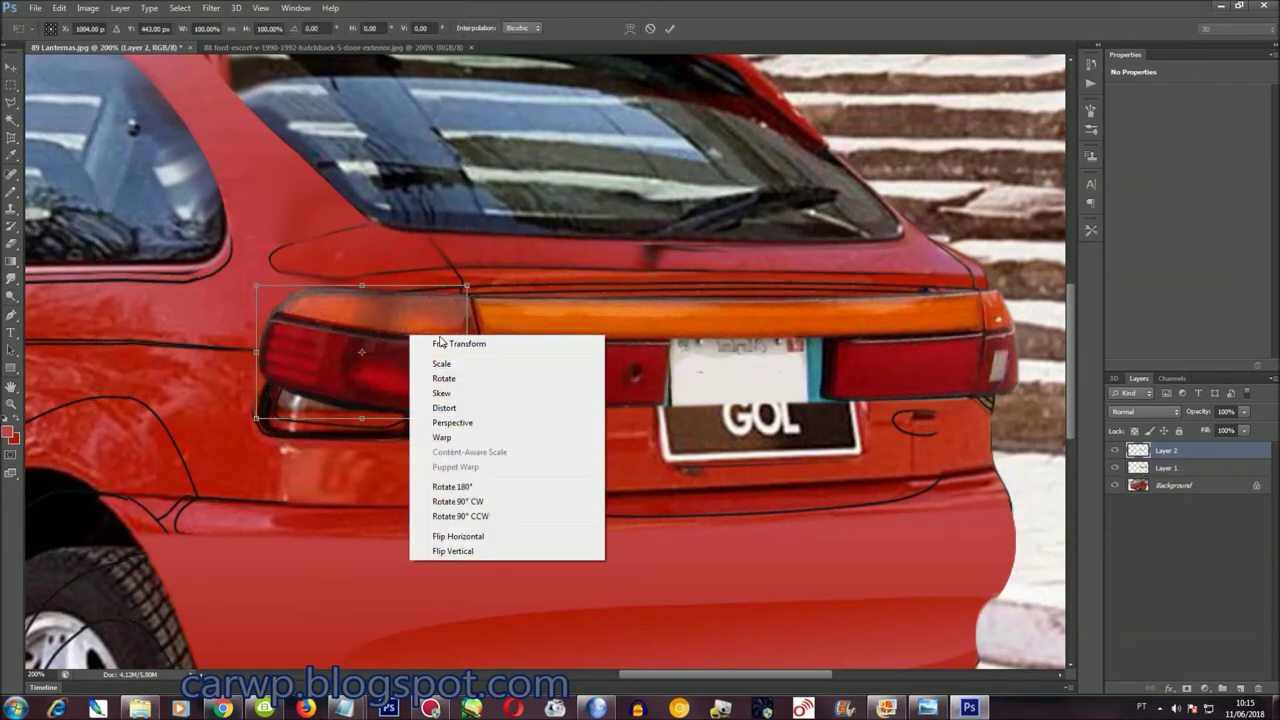
{"action": "left_click", "coordinate": [440, 438]}
{"action": "left_click_drag", "start_coordinate": [272, 343], "coordinate": [256, 374]}
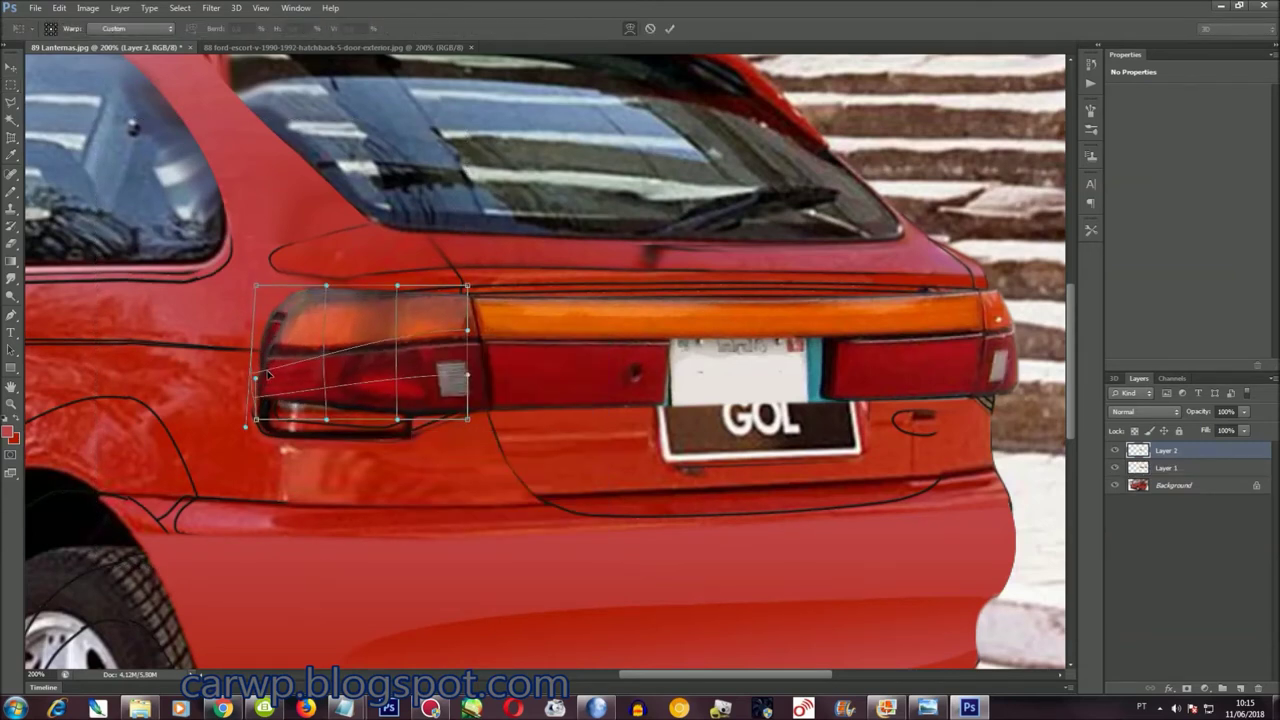
{"action": "key", "text": "Return"}
Rotate the left tail light to match the body and smudge its lower edge
{"action": "key", "text": "ctrl+t"}
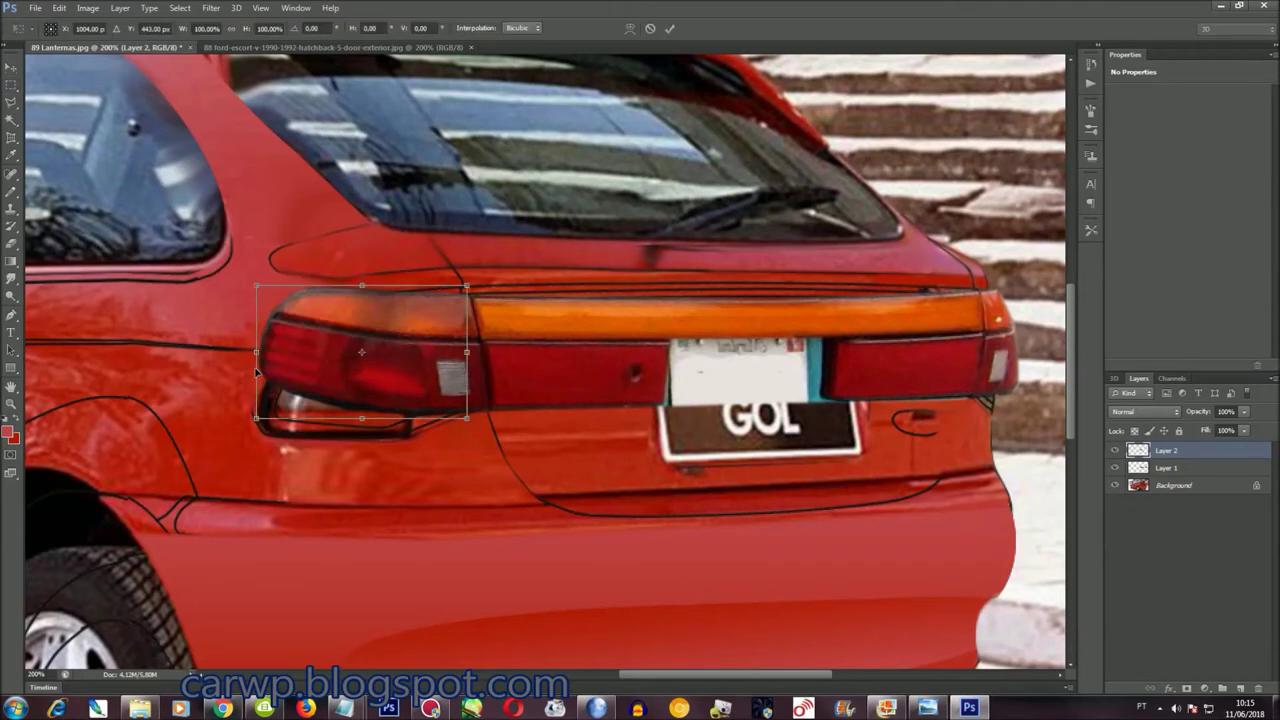
{"action": "right_click", "coordinate": [339, 335]}
{"action": "left_click", "coordinate": [370, 374]}
{"action": "mouse_move", "coordinate": [262, 360]}
{"action": "left_mouse_down"}
{"action": "mouse_move", "coordinate": [265, 405]}
{"action": "mouse_move", "coordinate": [265, 390]}
{"action": "left_mouse_up"}
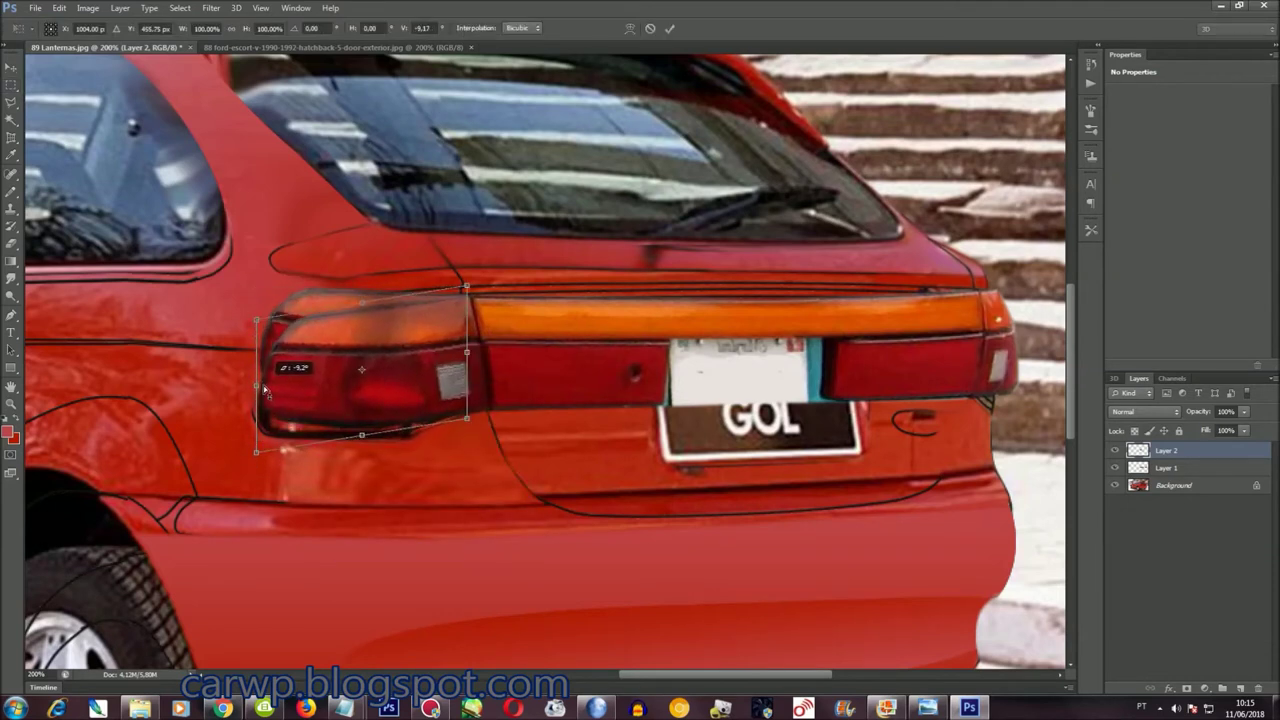
{"action": "key", "text": "Return"}
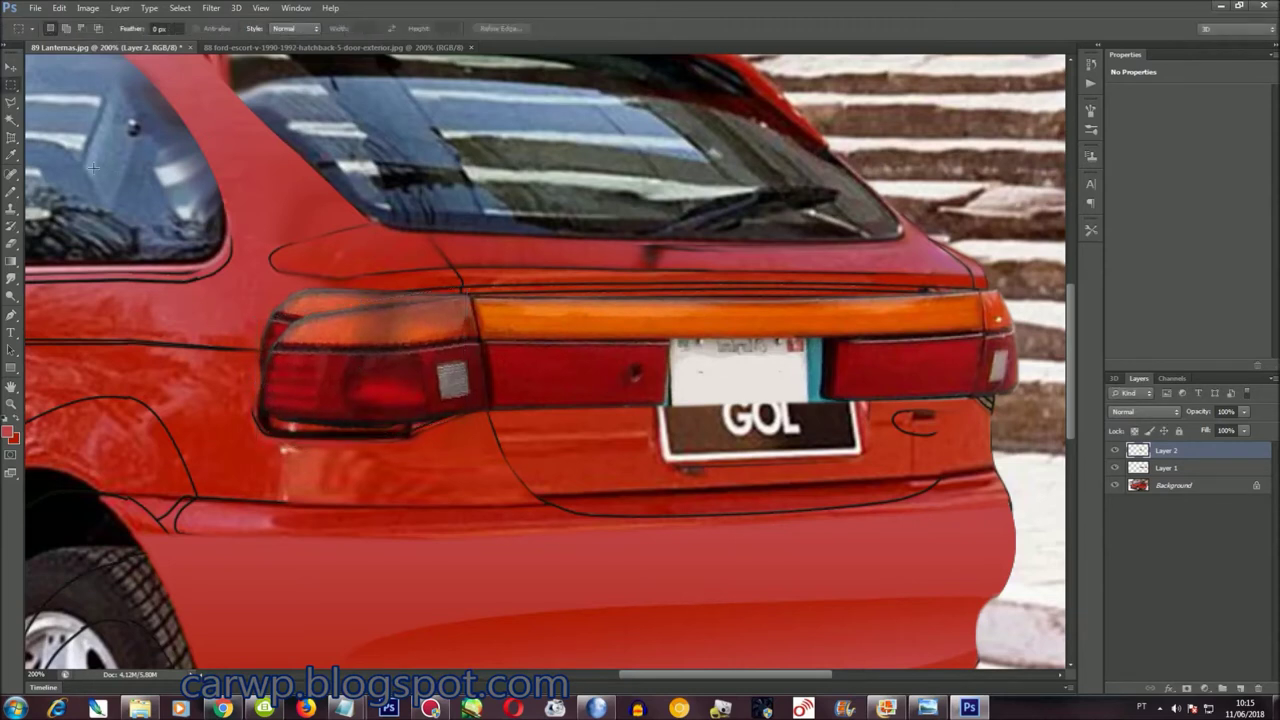
{"action": "left_click", "coordinate": [11, 278]}
{"action": "left_click_drag", "start_coordinate": [280, 428], "coordinate": [430, 441]}
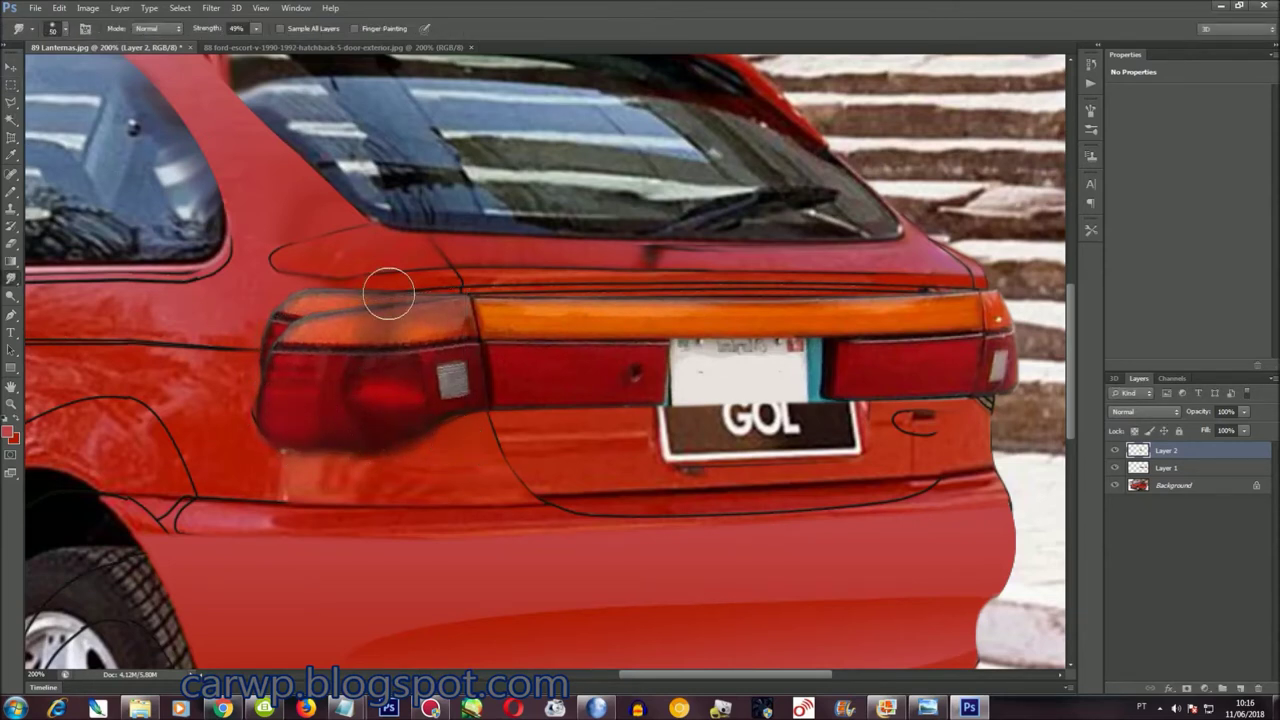
Smudge the left tail light's top edge and box-select it on Layer 1
{"action": "mouse_move", "coordinate": [442, 292]}
{"action": "left_mouse_down"}
{"action": "mouse_move", "coordinate": [320, 294]}
{"action": "mouse_move", "coordinate": [286, 309]}
{"action": "mouse_move", "coordinate": [270, 346]}
{"action": "left_mouse_up"}
{"action": "left_click", "coordinate": [1149, 470]}
{"action": "key", "text": "m"}
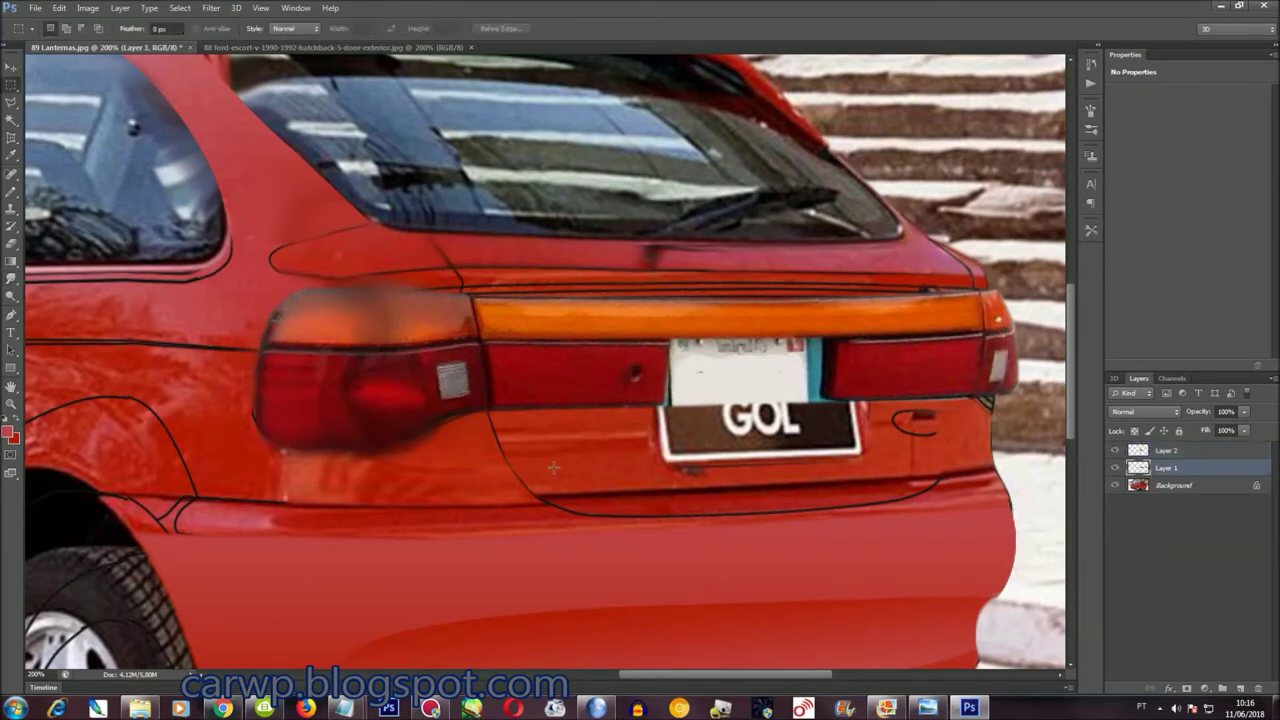
{"action": "left_click_drag", "start_coordinate": [174, 489], "coordinate": [464, 254]}
{"action": "left_click", "coordinate": [11, 279]}
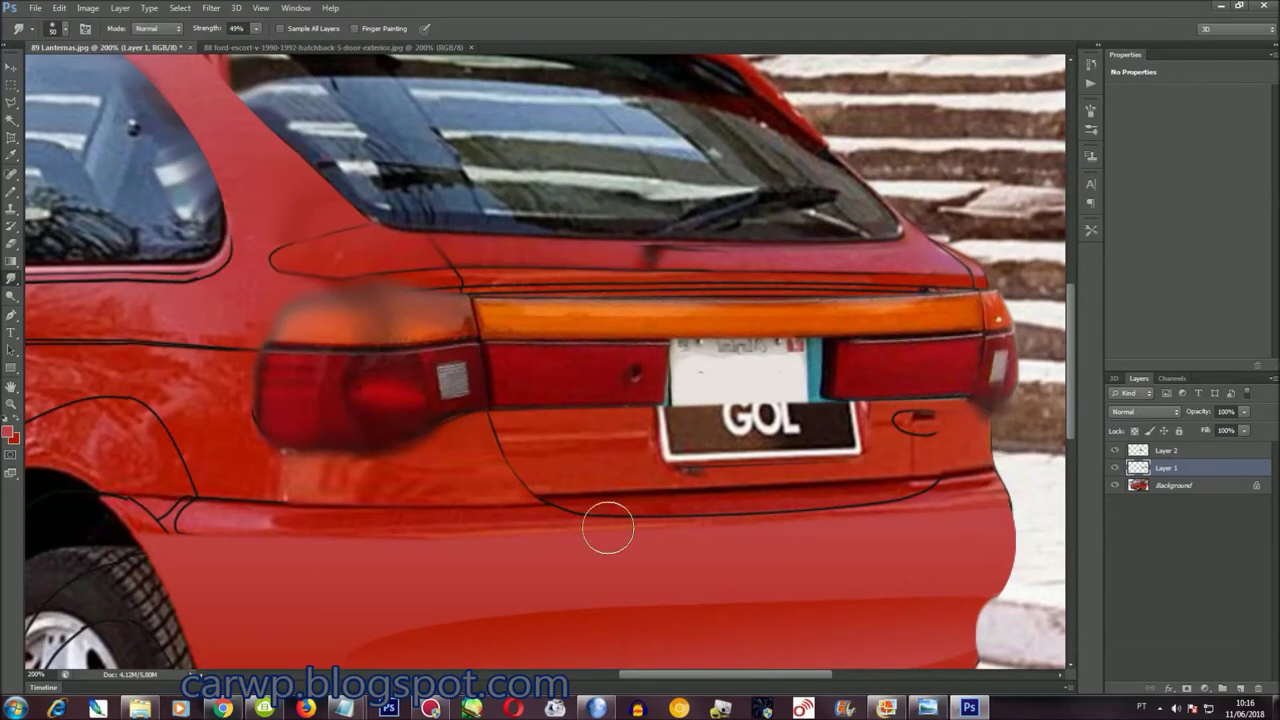
{"action": "scroll", "coordinate": [608, 528], "scroll_direction": "up", "scroll_amount": 2}
Hide both tail light layers and begin a Polygonal Lasso outline on the rear
{"action": "left_click", "coordinate": [1115, 469]}
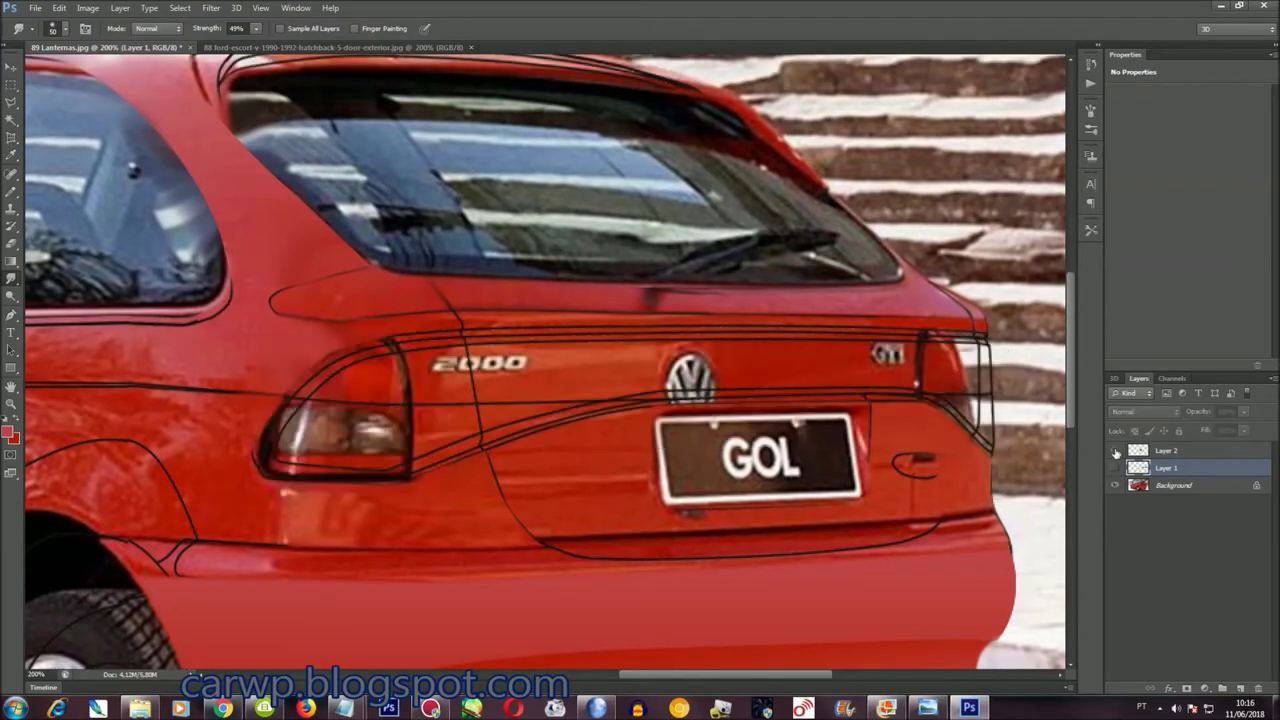
{"action": "key", "text": "l"}
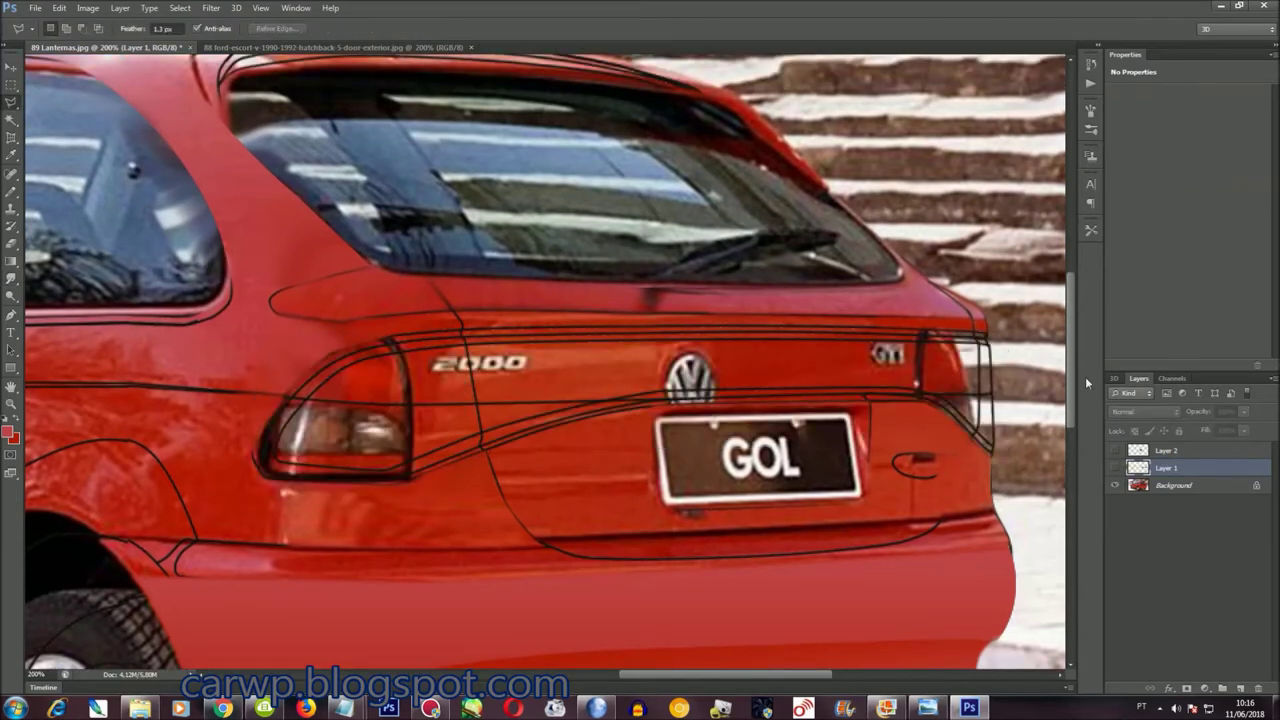
{"action": "left_click", "coordinate": [868, 399]}
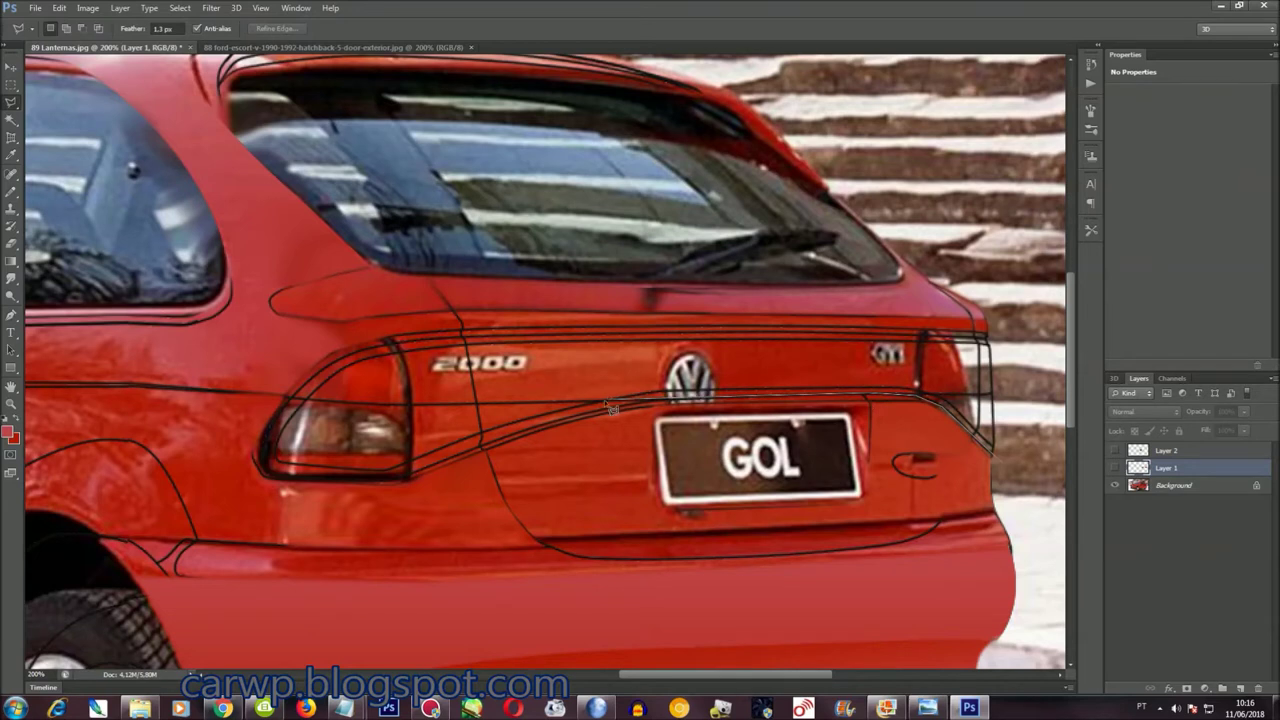
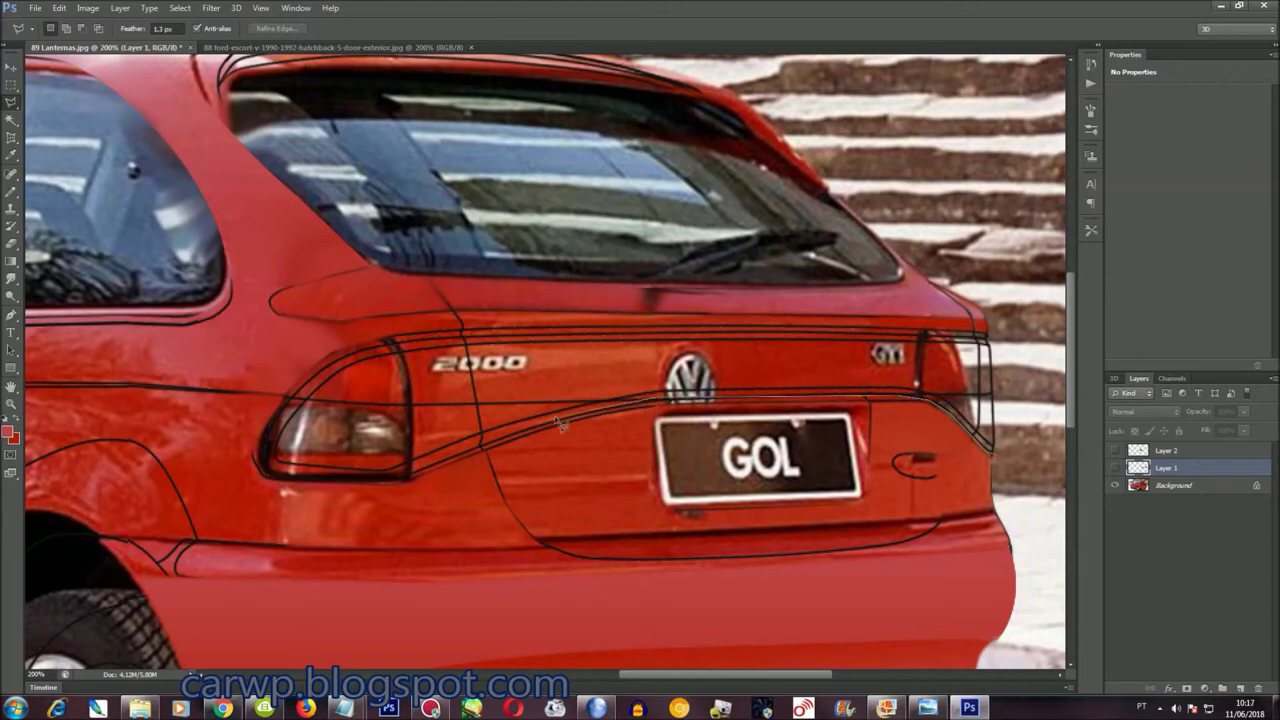
Close the lower trunk outline, then toggle the taillight bar overlay on and off to compare
{"action": "left_click", "coordinate": [392, 510]}
{"action": "left_click", "coordinate": [490, 573]}
{"action": "left_click", "coordinate": [1116, 468]}
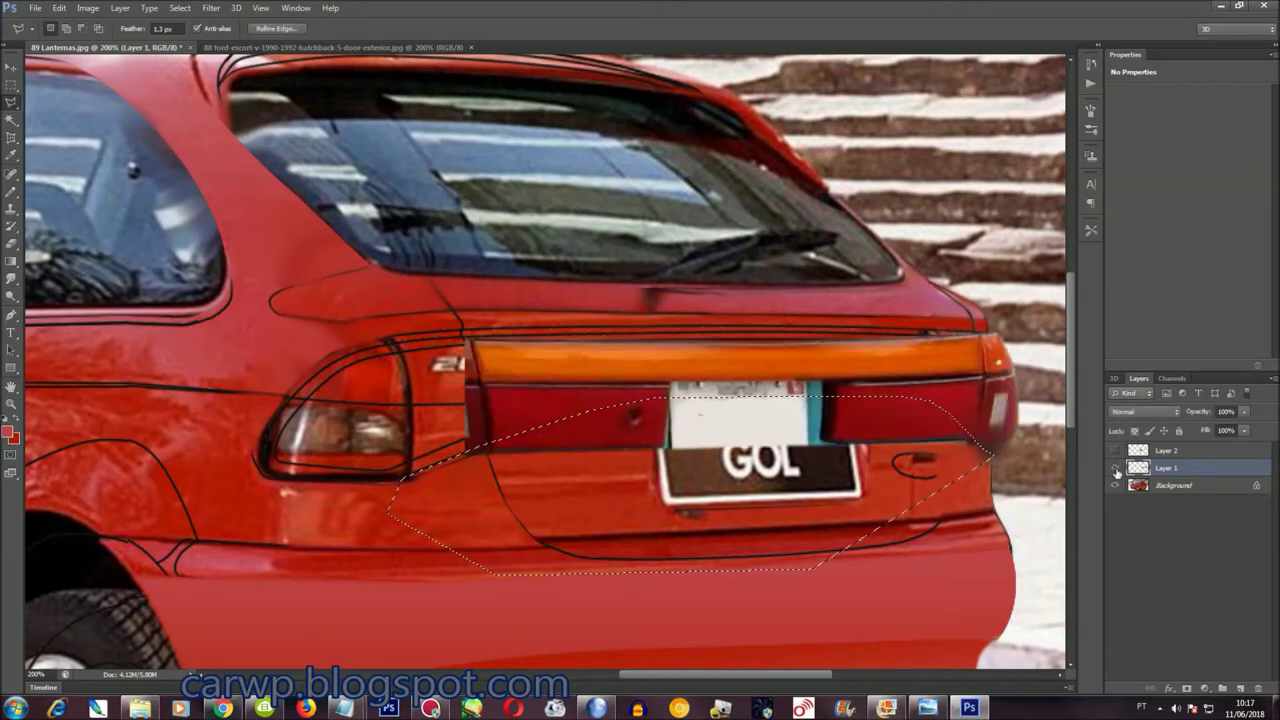
{"action": "left_click", "coordinate": [1115, 450]}
{"action": "key", "text": "ctrl+d"}
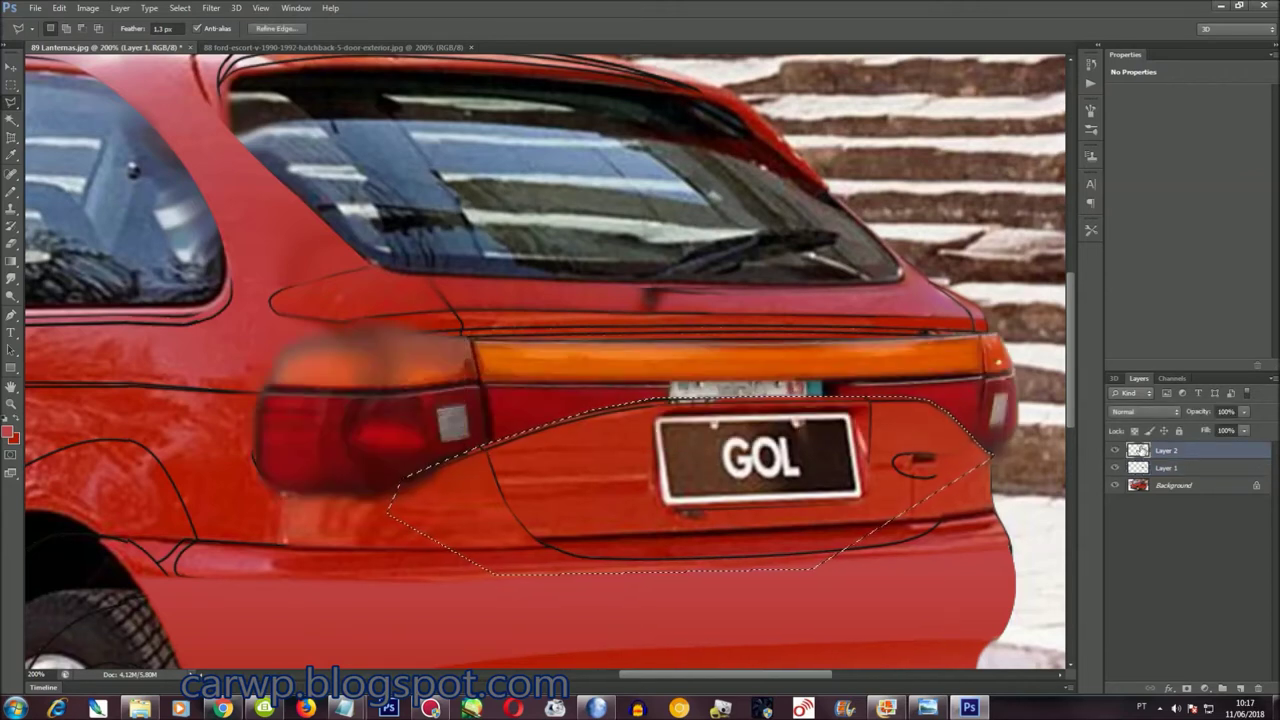
{"action": "left_click", "coordinate": [1116, 468]}
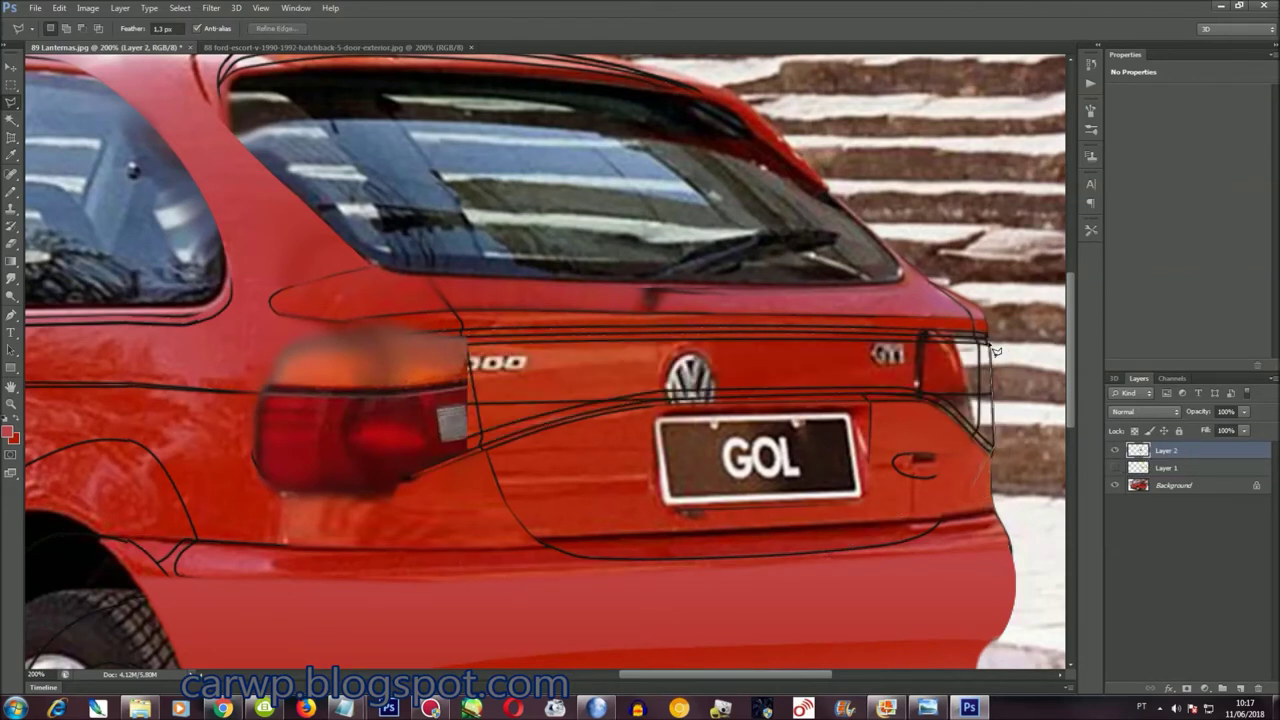
{"action": "left_click", "coordinate": [1116, 468]}
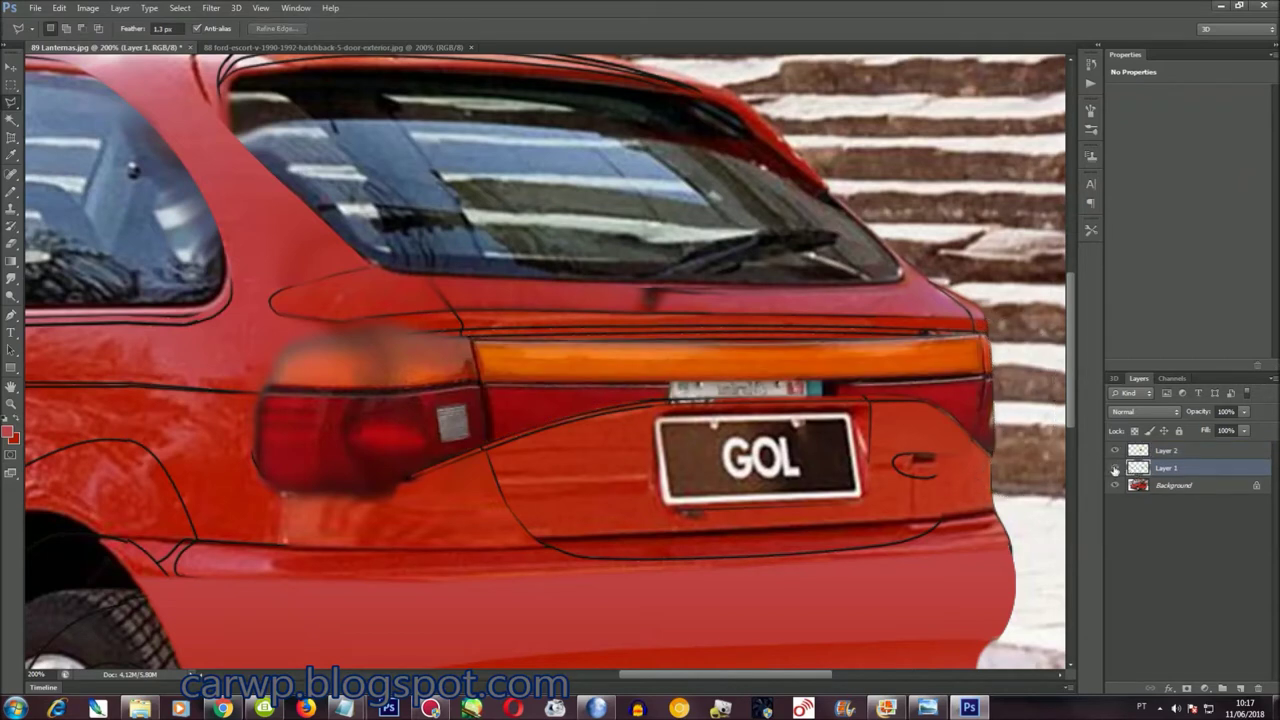
{"action": "left_click", "coordinate": [1116, 468]}
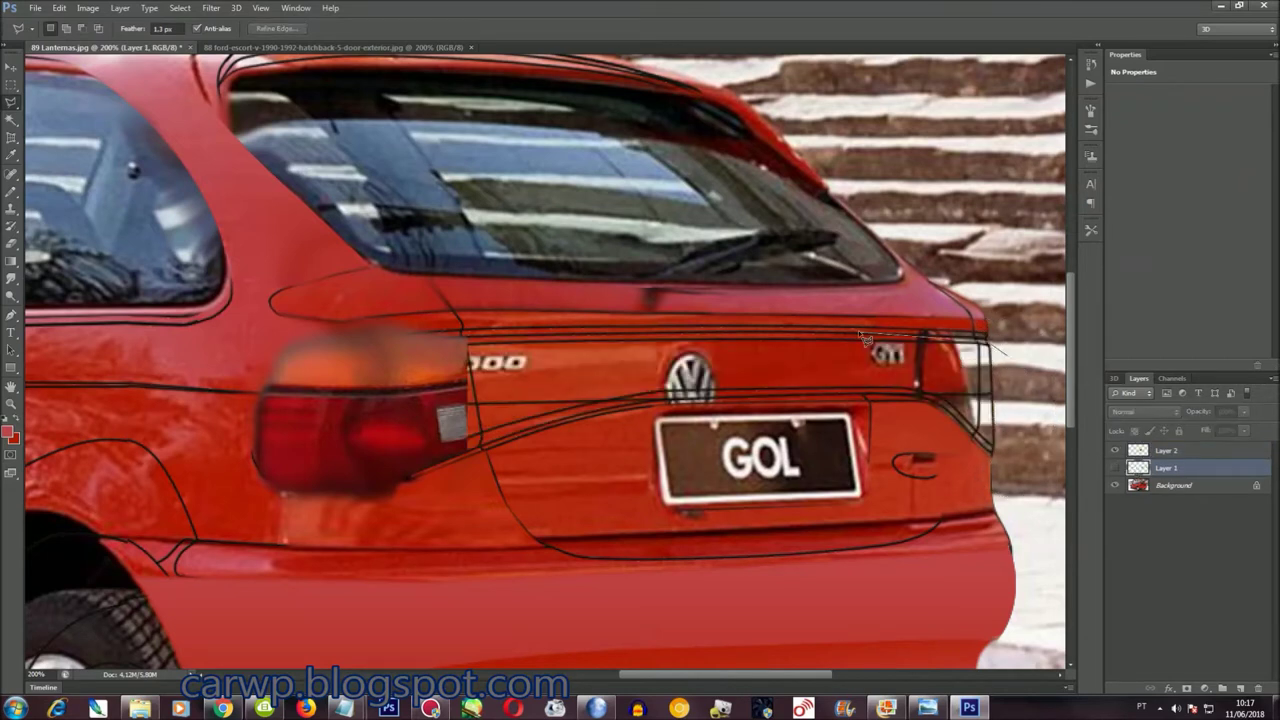
Outline the red strip above the orange bar and smudge it smooth at 49% strength
{"action": "left_click", "coordinate": [980, 340]}
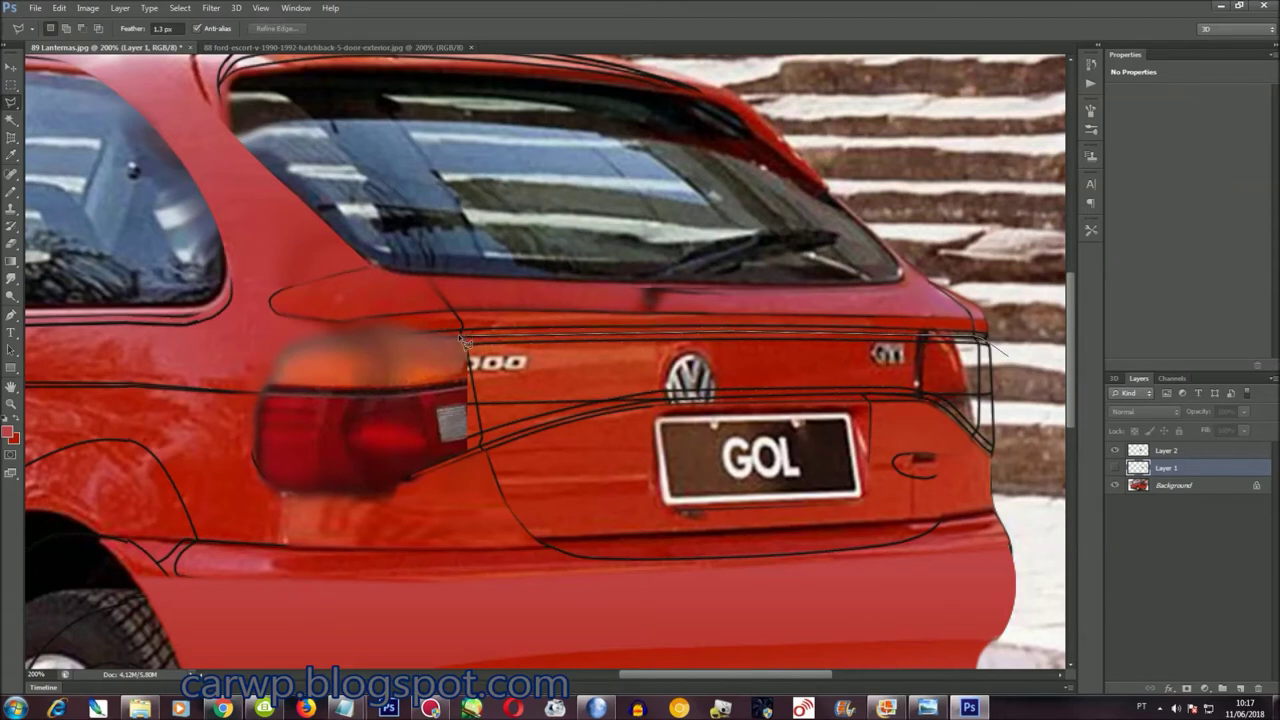
{"action": "left_click", "coordinate": [485, 258]}
{"action": "left_click", "coordinate": [1116, 468]}
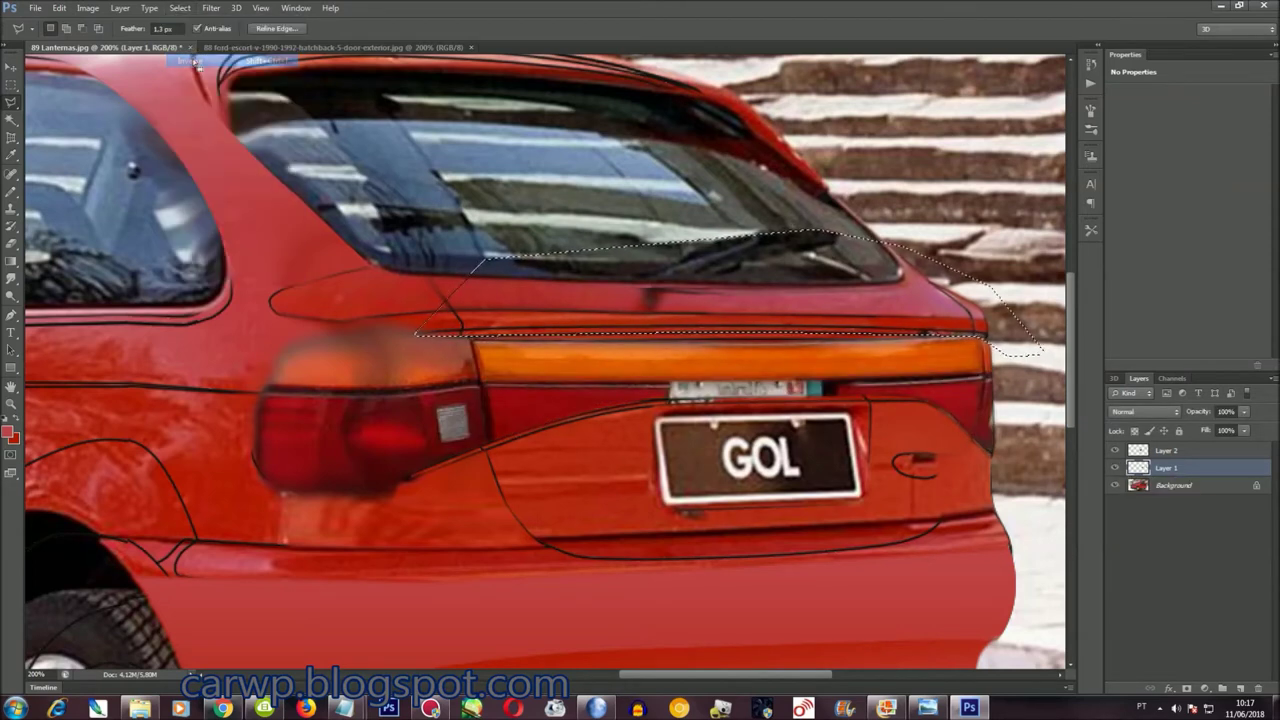
{"action": "left_click", "coordinate": [13, 297]}
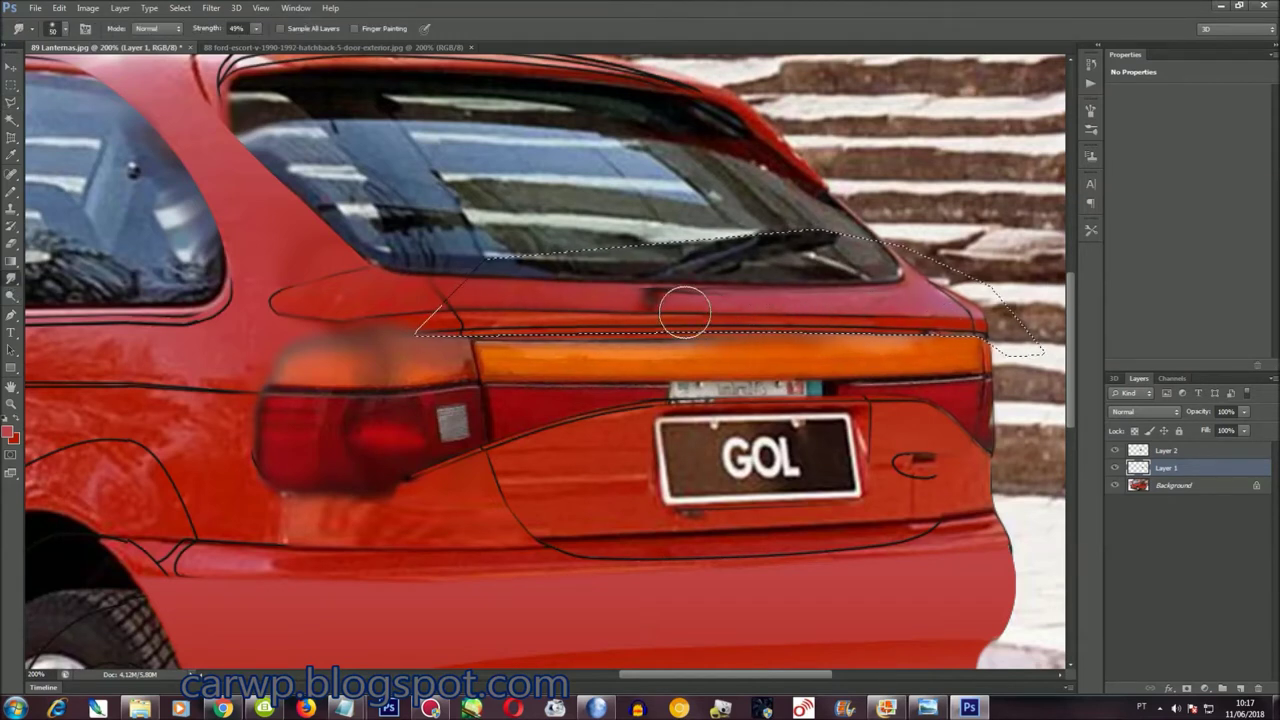
{"action": "mouse_move", "coordinate": [677, 323]}
{"action": "left_mouse_down"}
{"action": "mouse_move", "coordinate": [552, 332]}
{"action": "mouse_move", "coordinate": [830, 318]}
{"action": "left_mouse_up"}
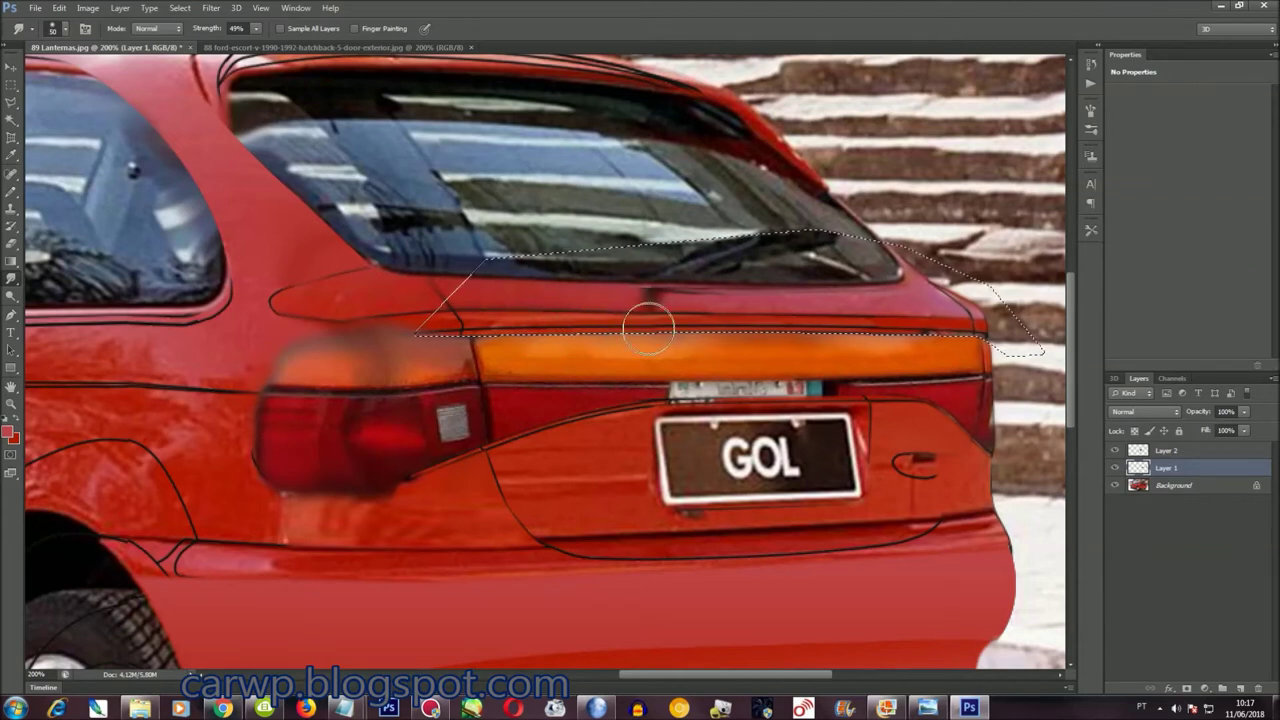
{"action": "key", "text": "ctrl+d"}
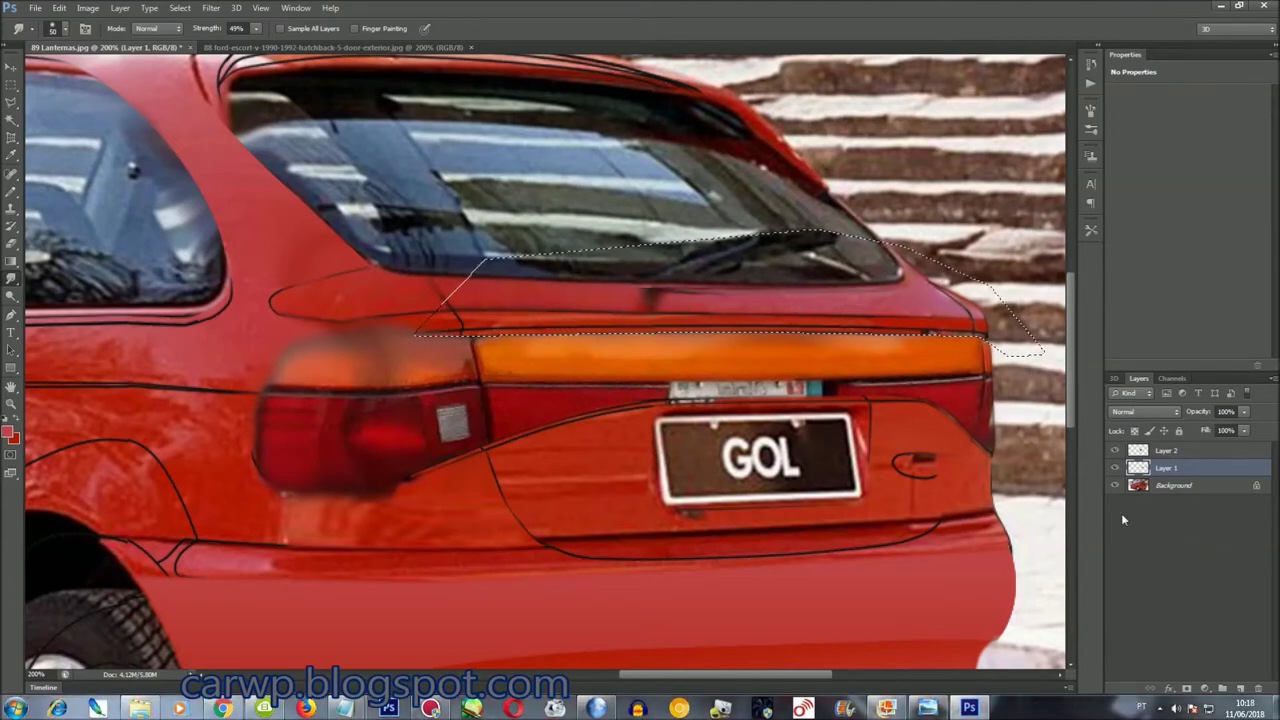
Make the redrawn left taillight layer active and return to the Lasso tool
{"action": "left_click", "coordinate": [1136, 453]}
{"action": "left_click", "coordinate": [1115, 451]}
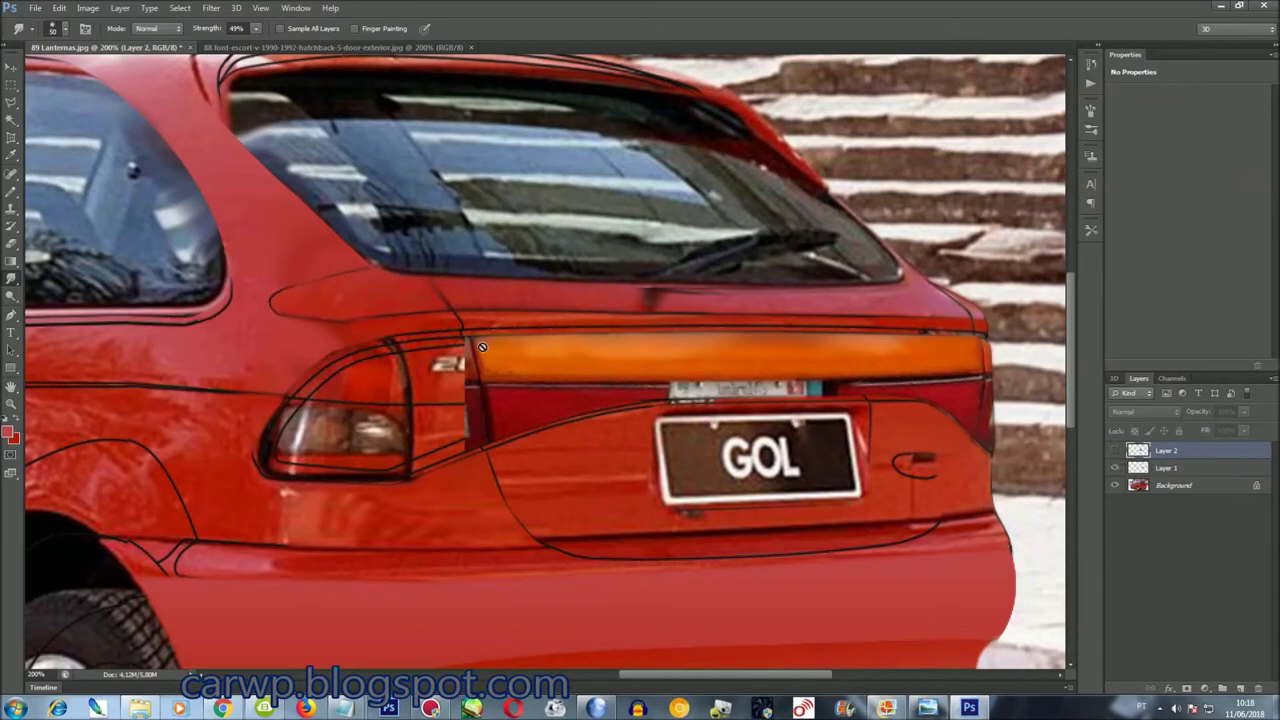
{"action": "key", "text": "l"}
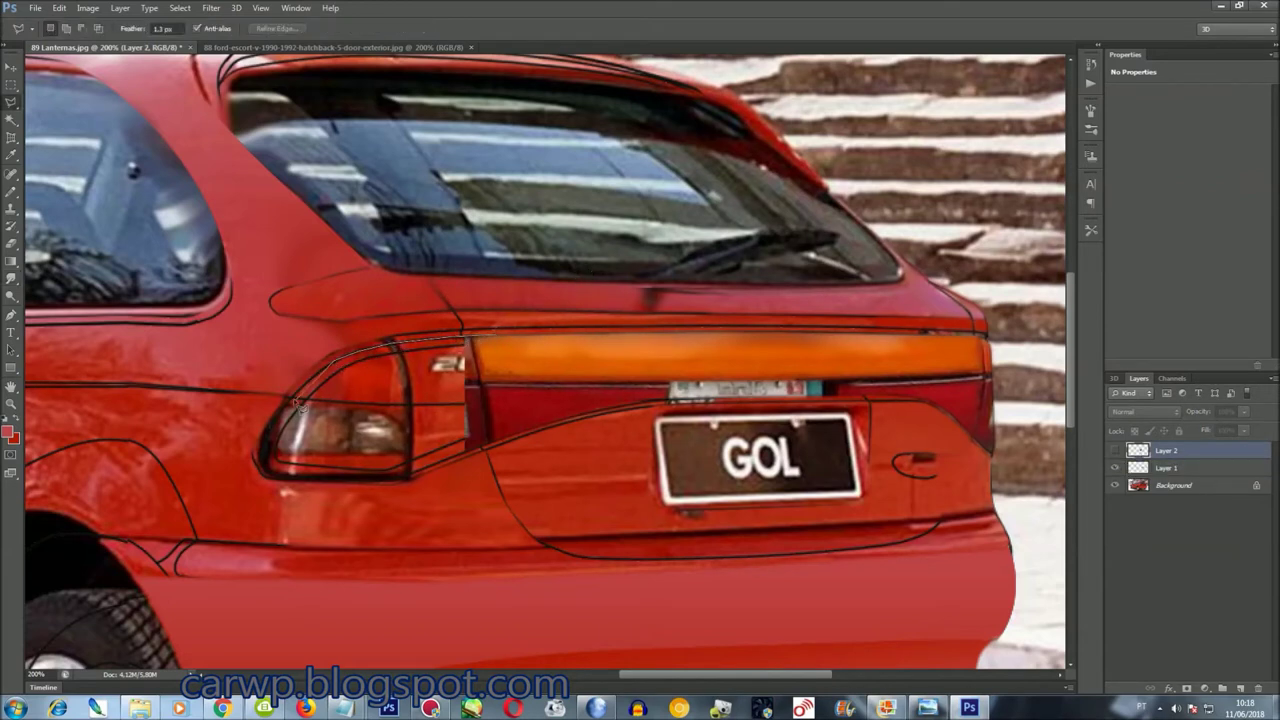
Lasso around the left taillight, reveal the redrawn taillight layer, and deselect
{"action": "left_click_drag", "start_coordinate": [275, 478], "coordinate": [295, 478]}
{"action": "left_click_drag", "start_coordinate": [352, 300], "coordinate": [490, 328]}
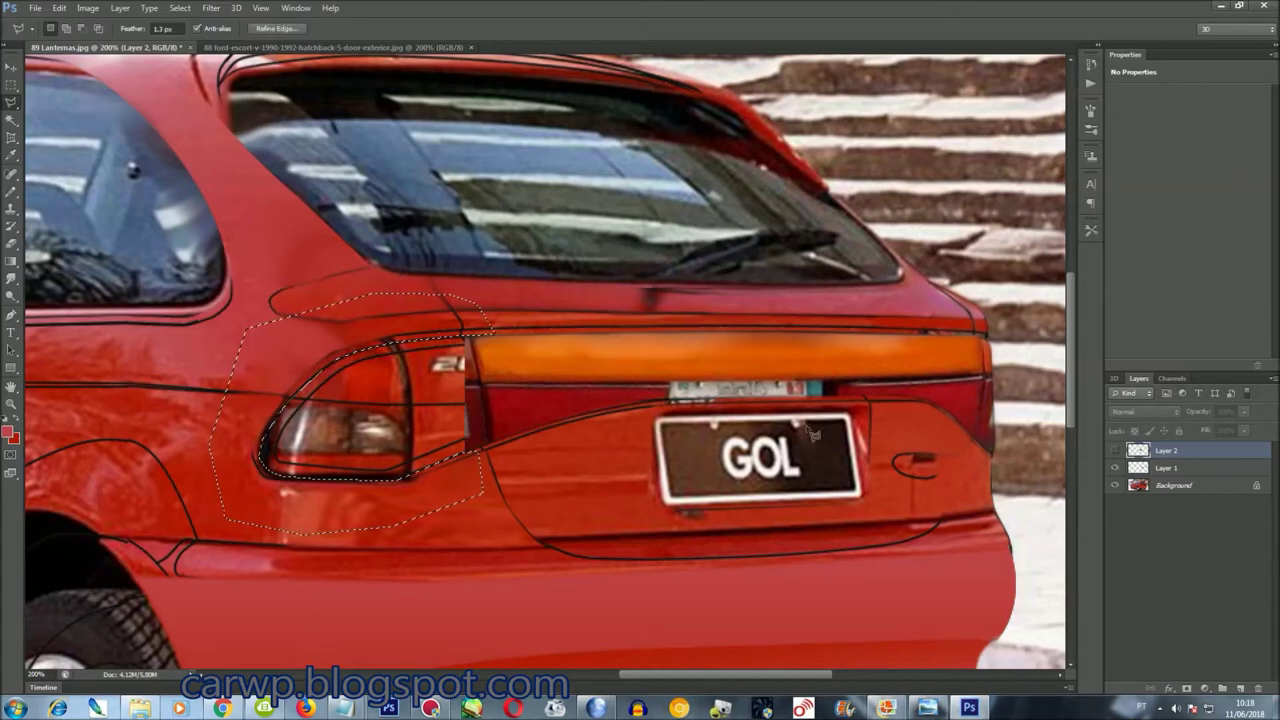
{"action": "left_click", "coordinate": [1116, 451]}
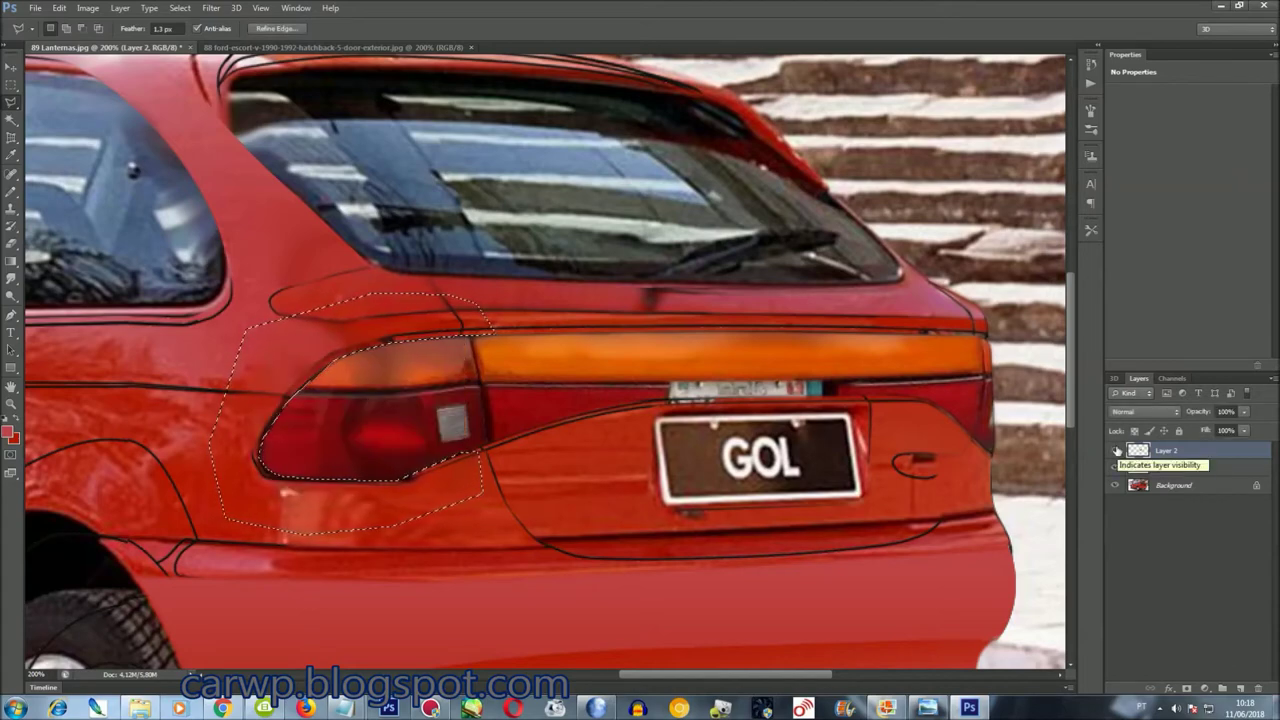
{"action": "key", "text": "ctrl+d"}
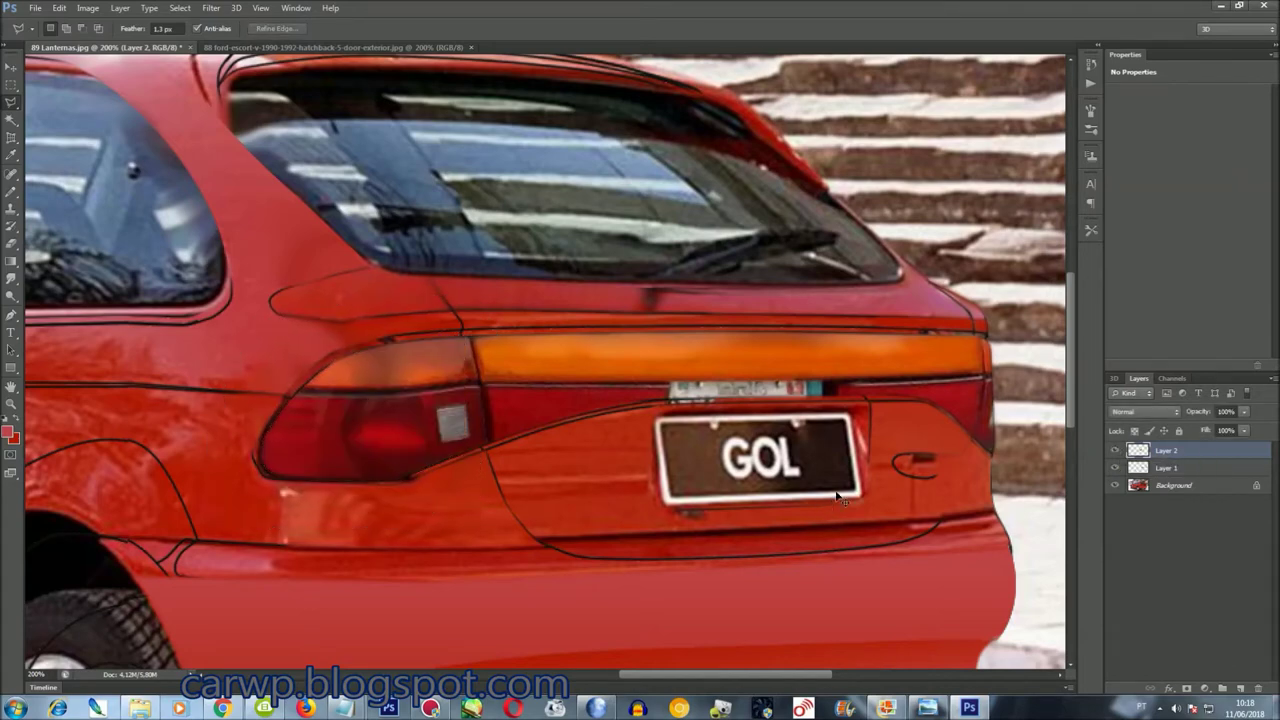
Zoom in on the car's rear to check, then merge the taillight layers into the Background
{"action": "key", "text": "ctrl+0"}
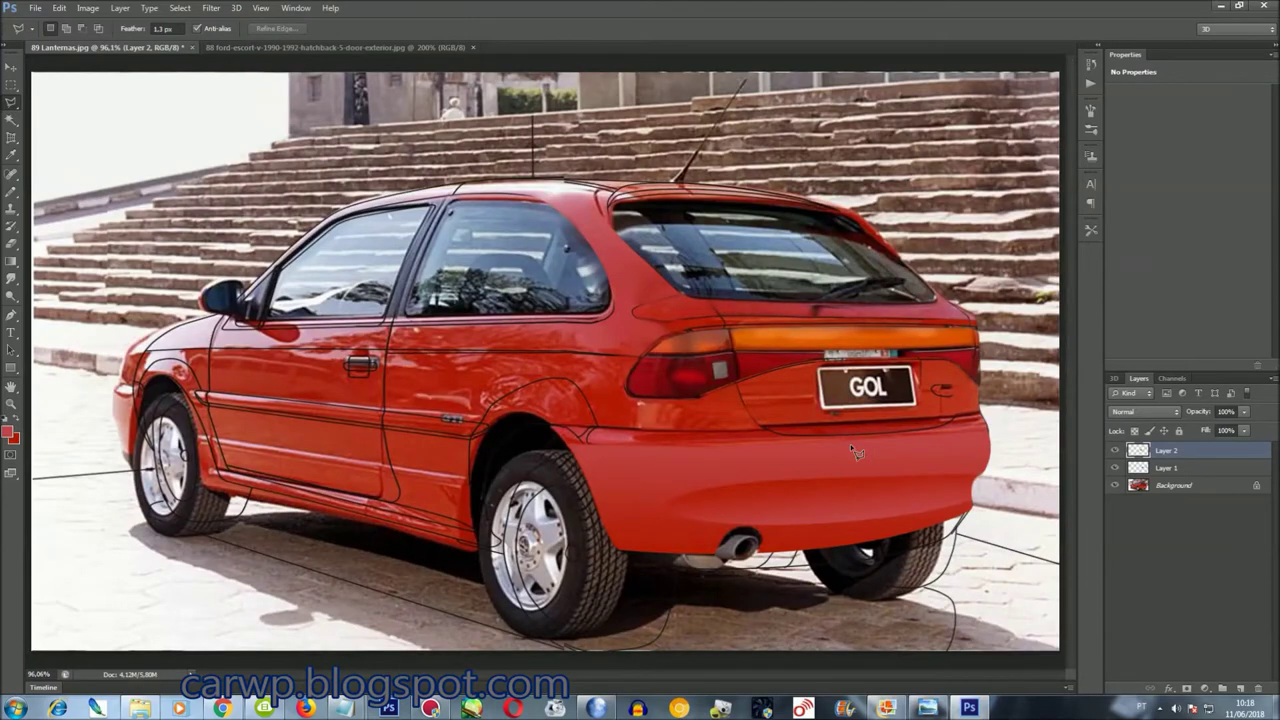
{"action": "key", "text": "ctrl+plus"}
{"action": "key", "text": "ctrl+plus"}
{"action": "key", "text": "ctrl+plus"}
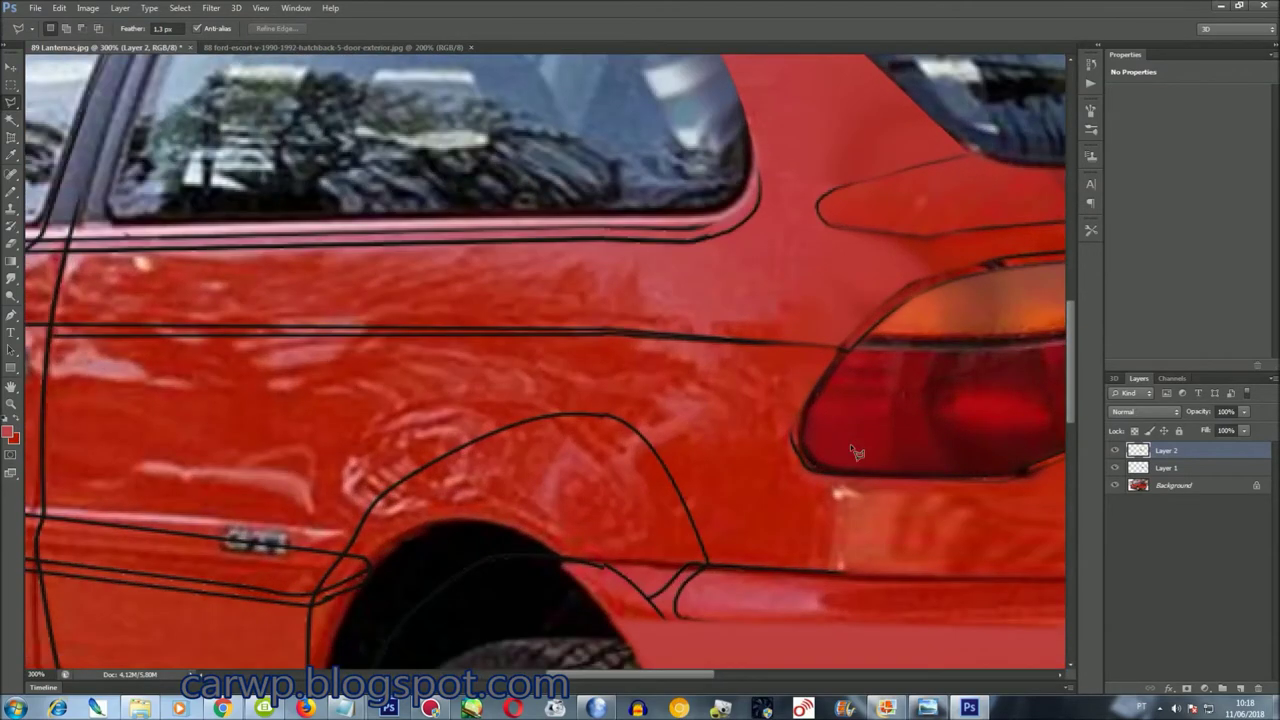
{"action": "left_click", "coordinate": [853, 677]}
{"action": "left_click_drag", "start_coordinate": [853, 677], "coordinate": [862, 672]}
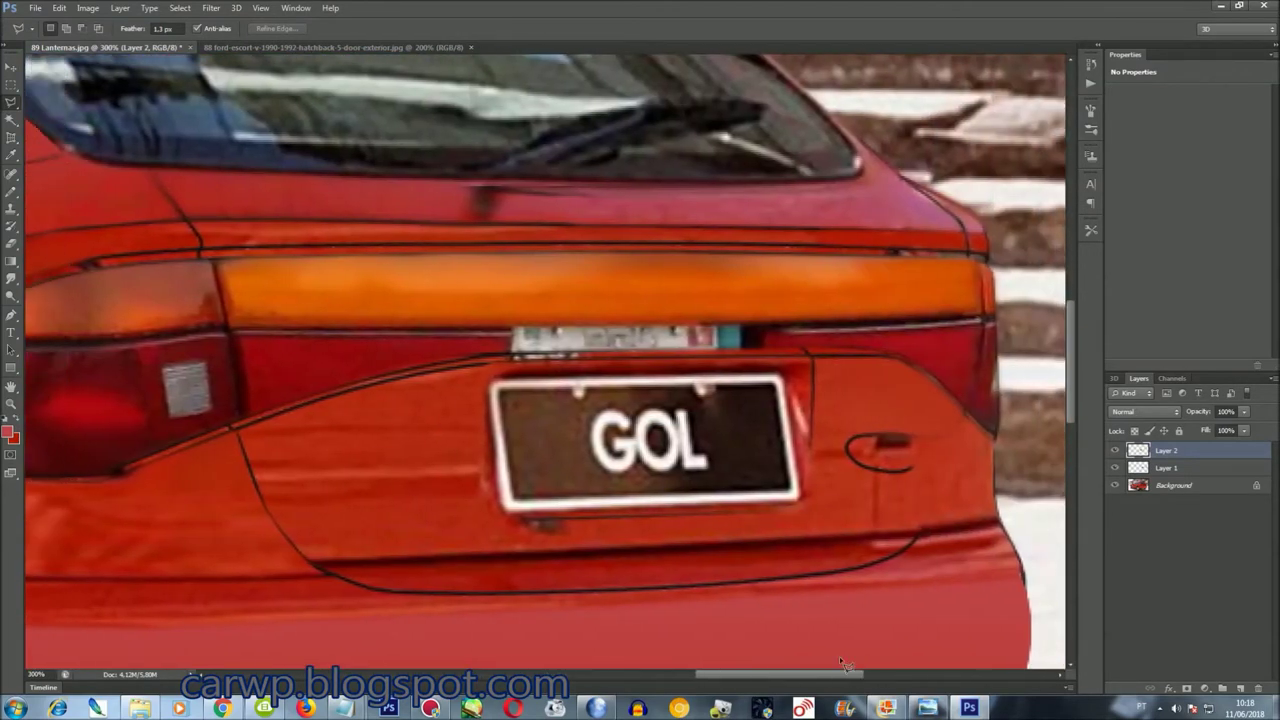
{"action": "key", "text": "ctrl+shift+e"}
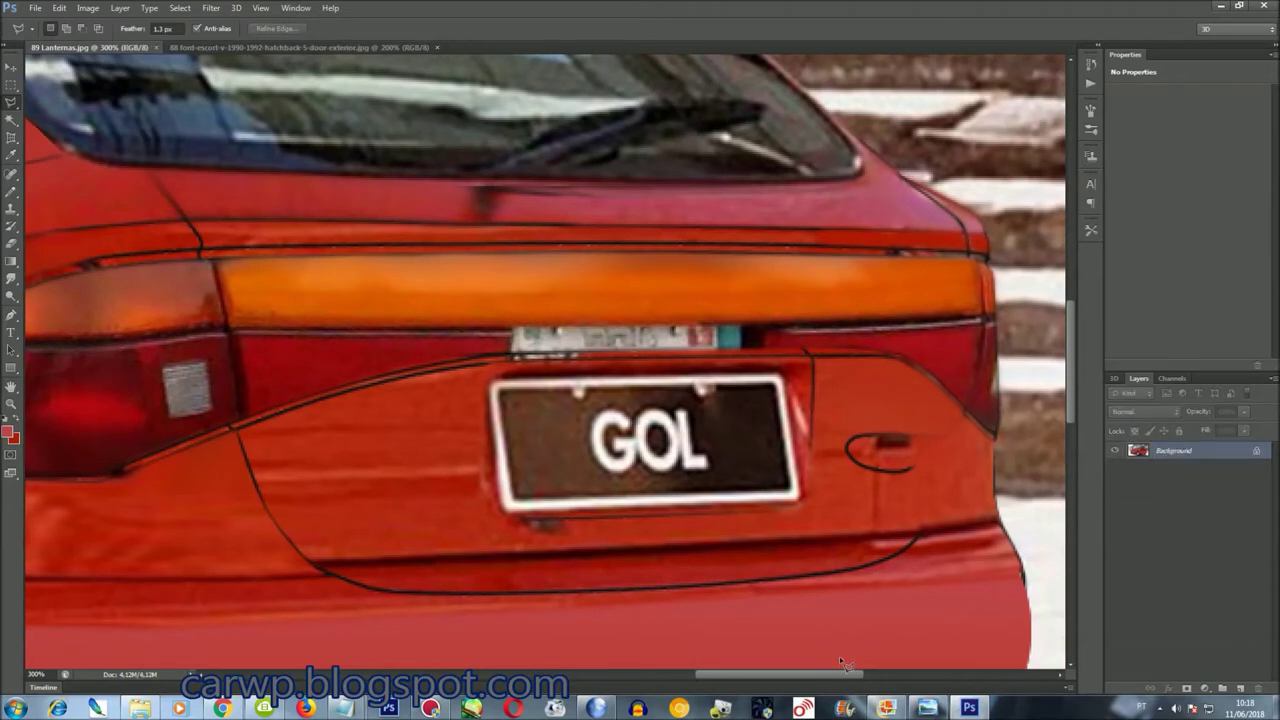
Copy the red strip below the bar and stretch it left across the plate recess
{"action": "double_click", "coordinate": [806, 350]}
{"action": "key", "text": "ctrl+j"}
{"action": "key", "text": "ctrl+t"}
{"action": "left_click_drag", "start_coordinate": [786, 328], "coordinate": [237, 338]}
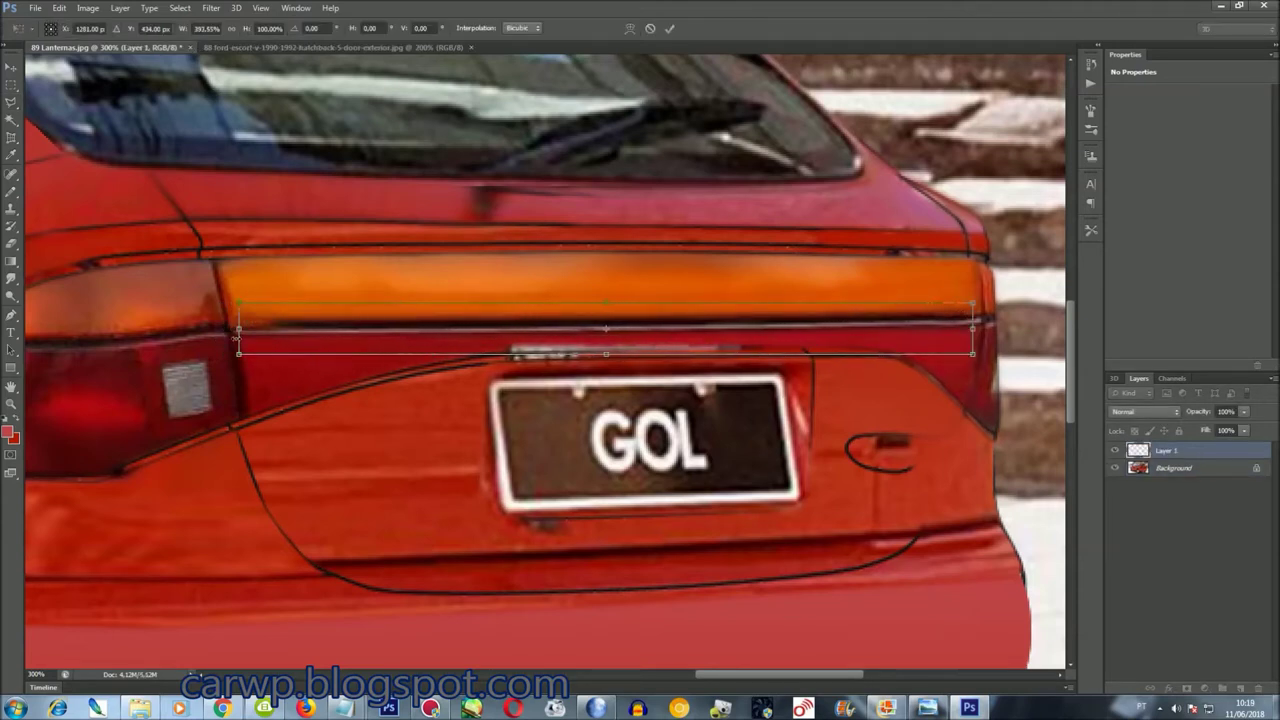
{"action": "key", "text": "Return"}
Copy another short section of the red band and stretch it right along the band
{"action": "left_click", "coordinate": [1202, 474]}
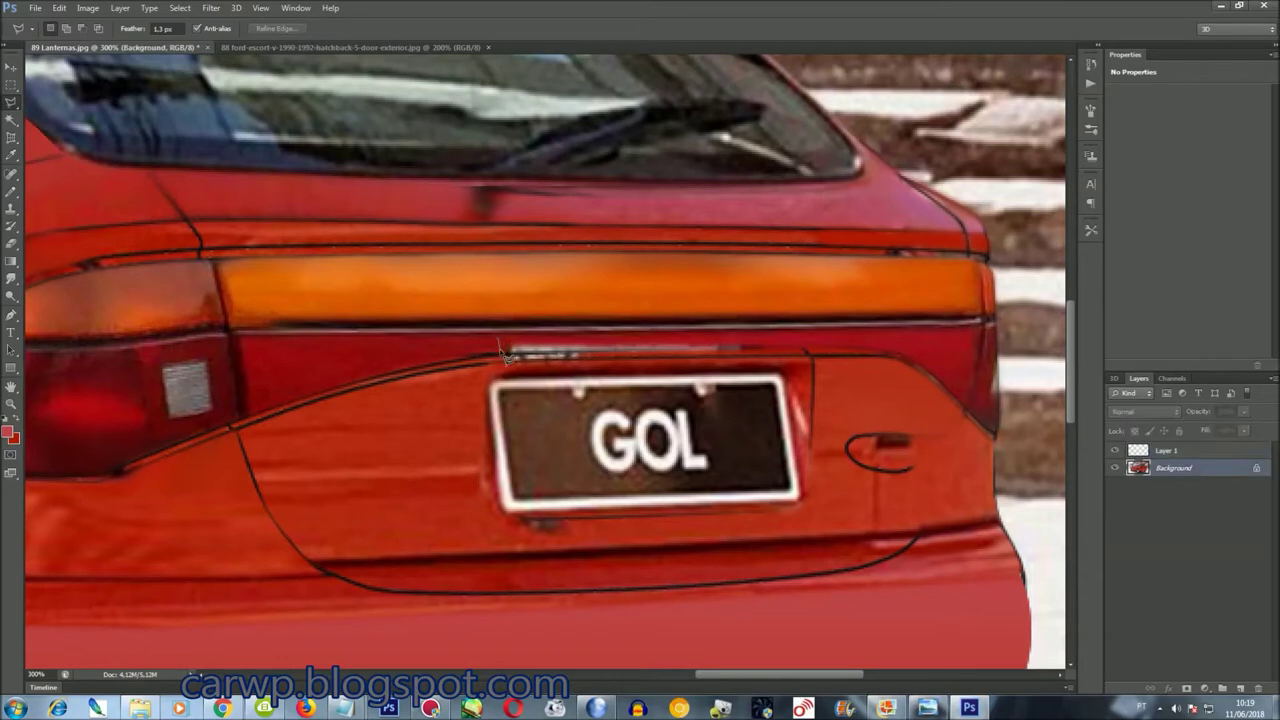
{"action": "left_click_drag", "start_coordinate": [418, 360], "coordinate": [316, 334]}
{"action": "key", "text": "ctrl+j"}
{"action": "key", "text": "ctrl+t"}
{"action": "left_click_drag", "start_coordinate": [507, 342], "coordinate": [922, 342]}
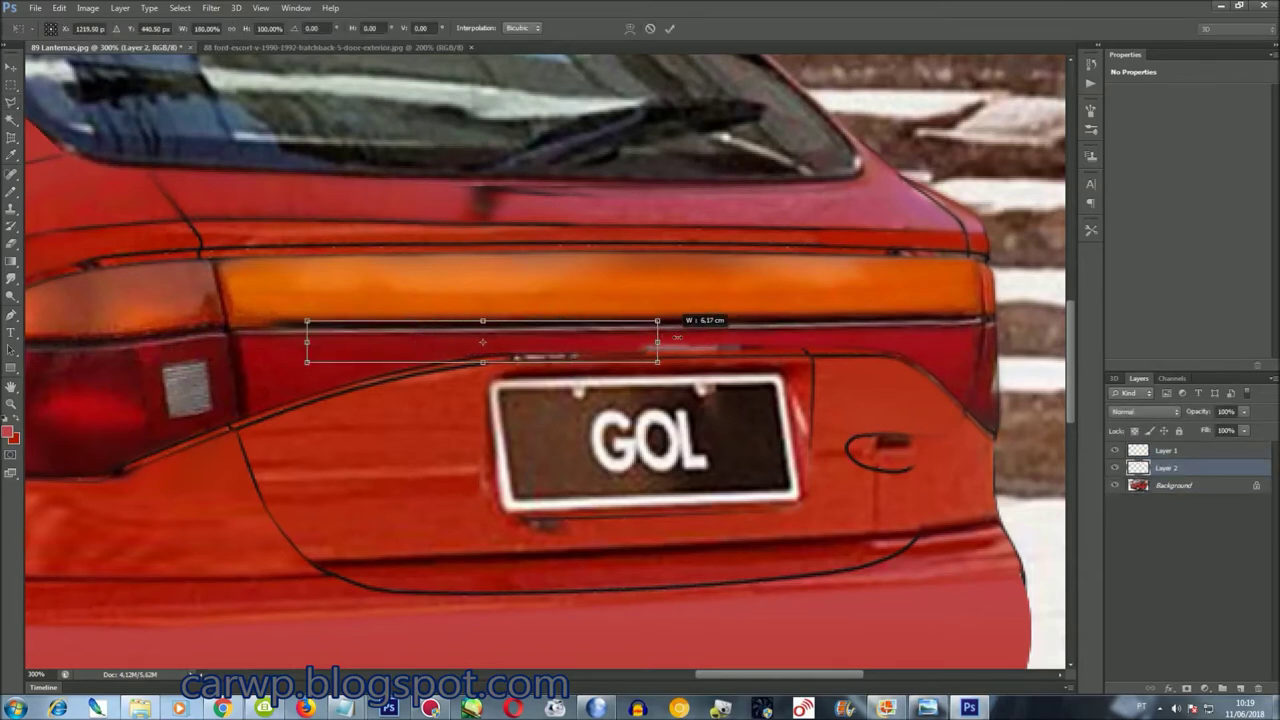
{"action": "key", "text": "Return"}
Fit the car on screen and merge the stretched strips into the Background
{"action": "key", "text": "ctrl+0"}
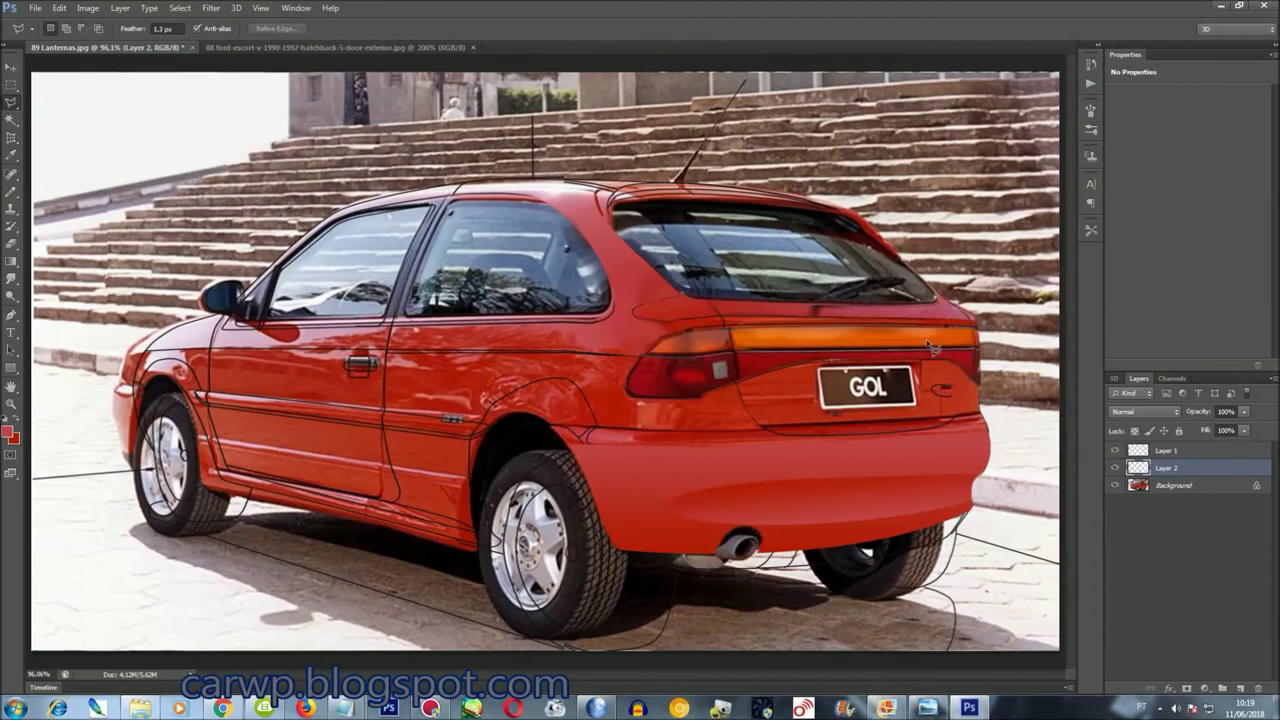
{"action": "key", "text": "ctrl+shift+e"}
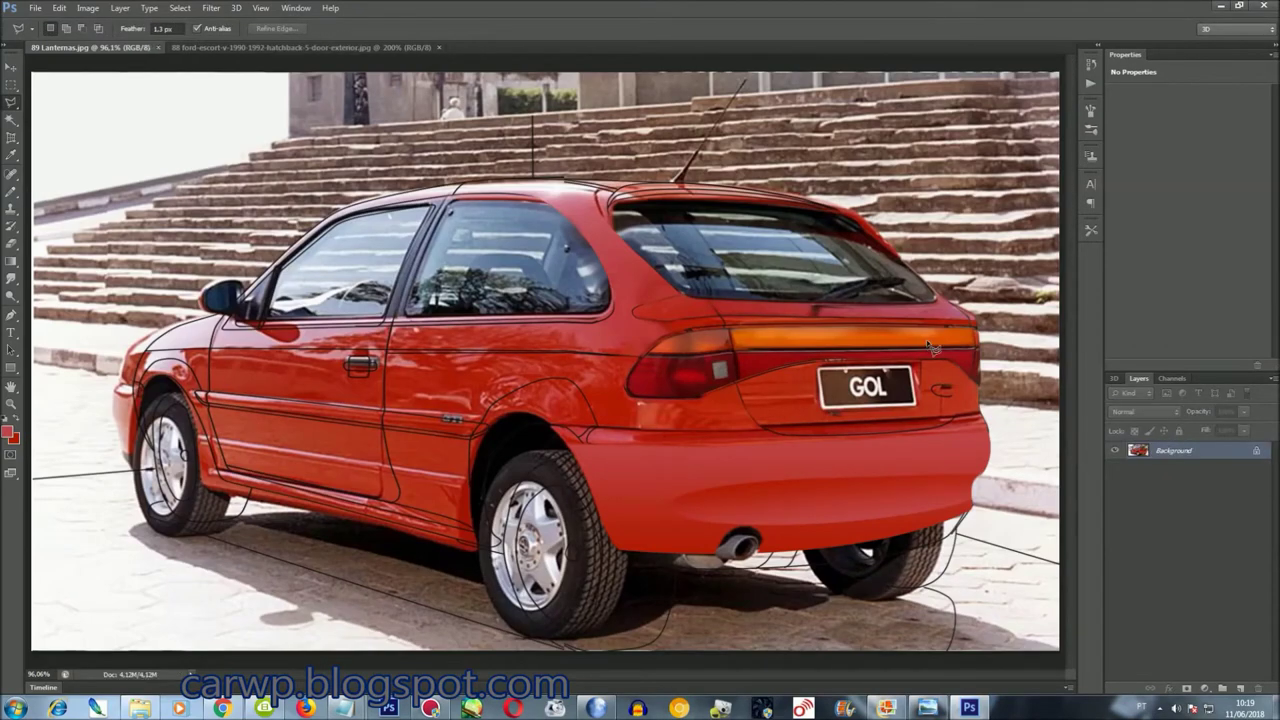
{"action": "left_click", "coordinate": [295, 8]}
In the Ford Escort reference photo, outline the top of the left taillight
{"action": "left_click", "coordinate": [370, 454]}
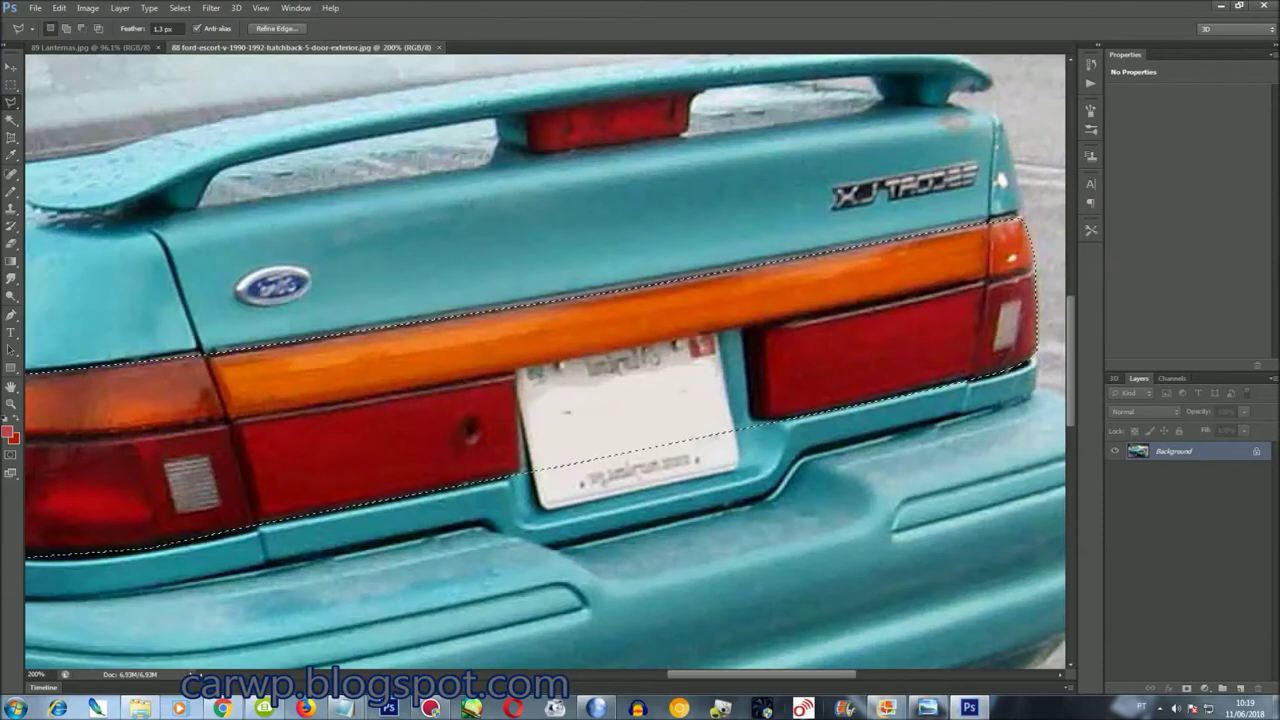
{"action": "scroll", "coordinate": [808, 600], "scroll_direction": "left", "scroll_amount": 5}
{"action": "key", "text": "ctrl+d"}
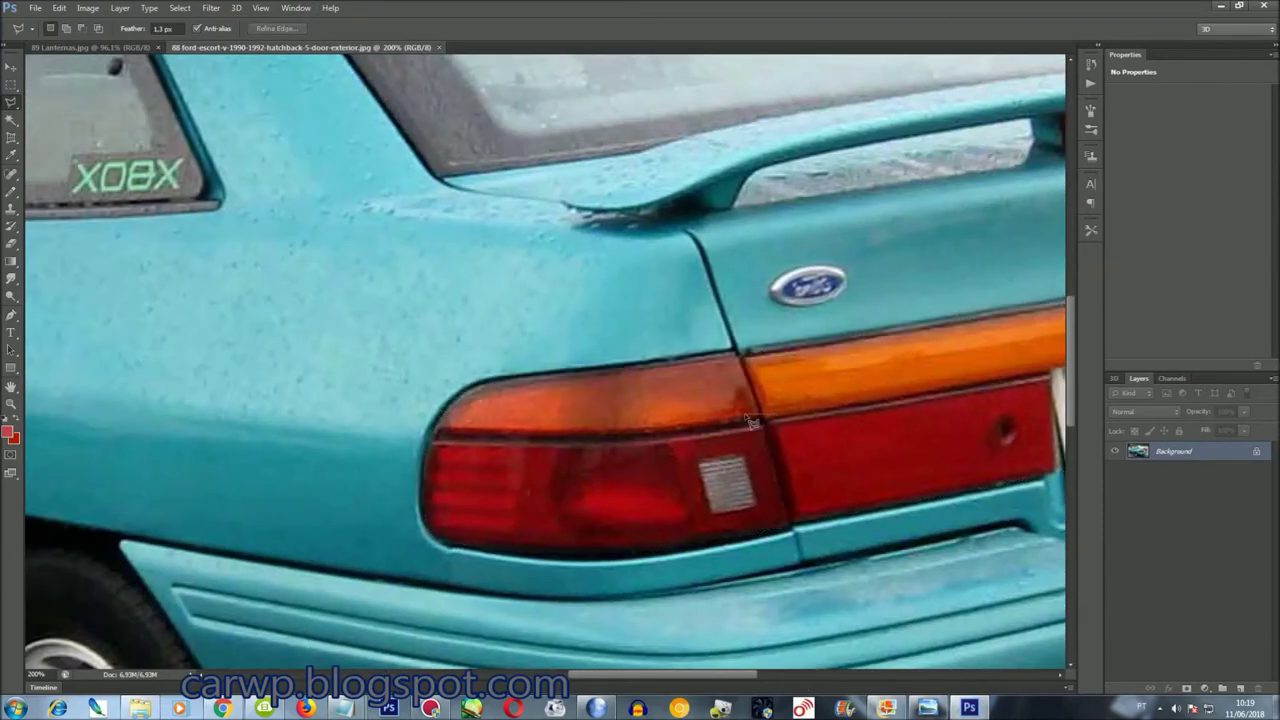
{"action": "left_click", "coordinate": [443, 446]}
In 89 Lanternas, zoom in and paste the Escort taillight piece as a new layer
{"action": "left_click", "coordinate": [295, 8]}
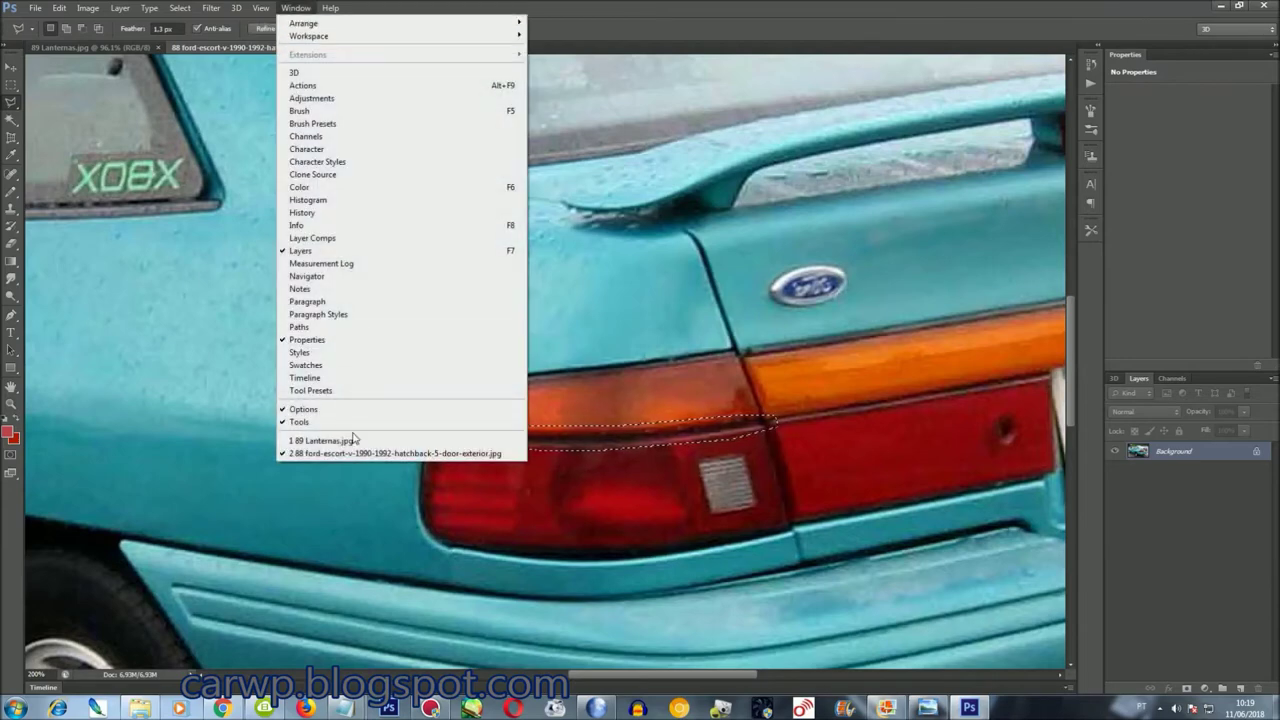
{"action": "left_click", "coordinate": [345, 442]}
{"action": "key", "text": "ctrl+plus"}
{"action": "key", "text": "ctrl+plus"}
{"action": "key", "text": "ctrl+plus"}
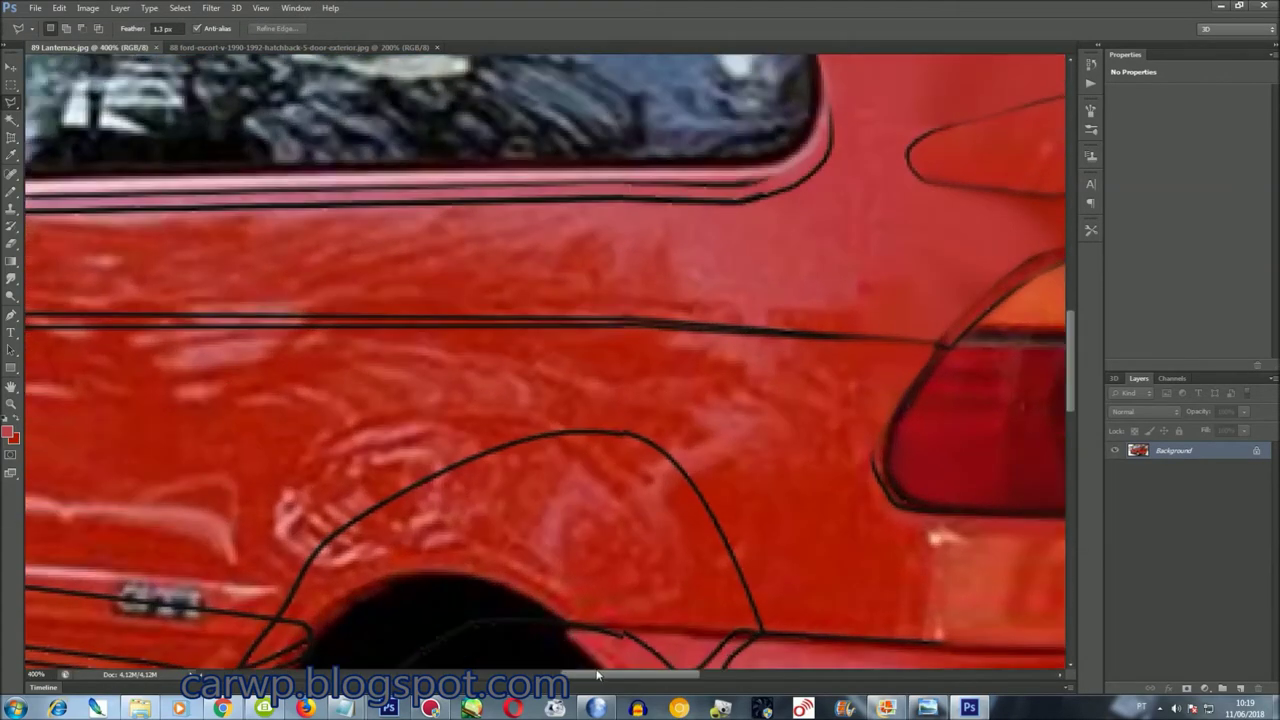
{"action": "left_click_drag", "start_coordinate": [597, 675], "coordinate": [692, 675]}
{"action": "key", "text": "ctrl+v"}
{"action": "key", "text": "ctrl+t"}
{"action": "mouse_move", "coordinate": [900, 400]}
{"action": "left_mouse_down"}
{"action": "mouse_move", "coordinate": [755, 433]}
{"action": "mouse_move", "coordinate": [762, 425]}
{"action": "left_mouse_up"}
Move the dark strip onto the taillight and warp it to follow the light's curve
{"action": "mouse_move", "coordinate": [594, 334]}
{"action": "left_mouse_down"}
{"action": "mouse_move", "coordinate": [512, 311]}
{"action": "mouse_move", "coordinate": [564, 371]}
{"action": "left_mouse_up"}
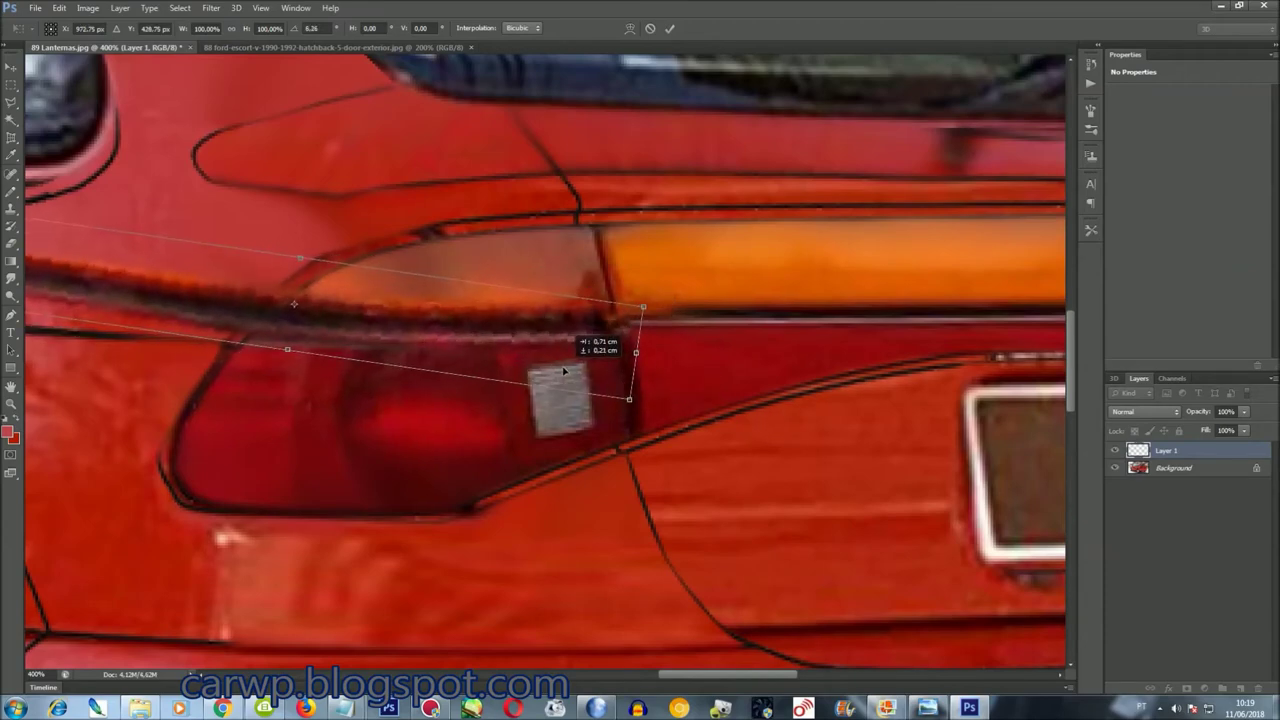
{"action": "scroll", "coordinate": [590, 340], "scroll_direction": "left", "scroll_amount": 5}
{"action": "scroll", "coordinate": [600, 320], "scroll_direction": "left", "scroll_amount": 2}
{"action": "right_click", "coordinate": [610, 304]}
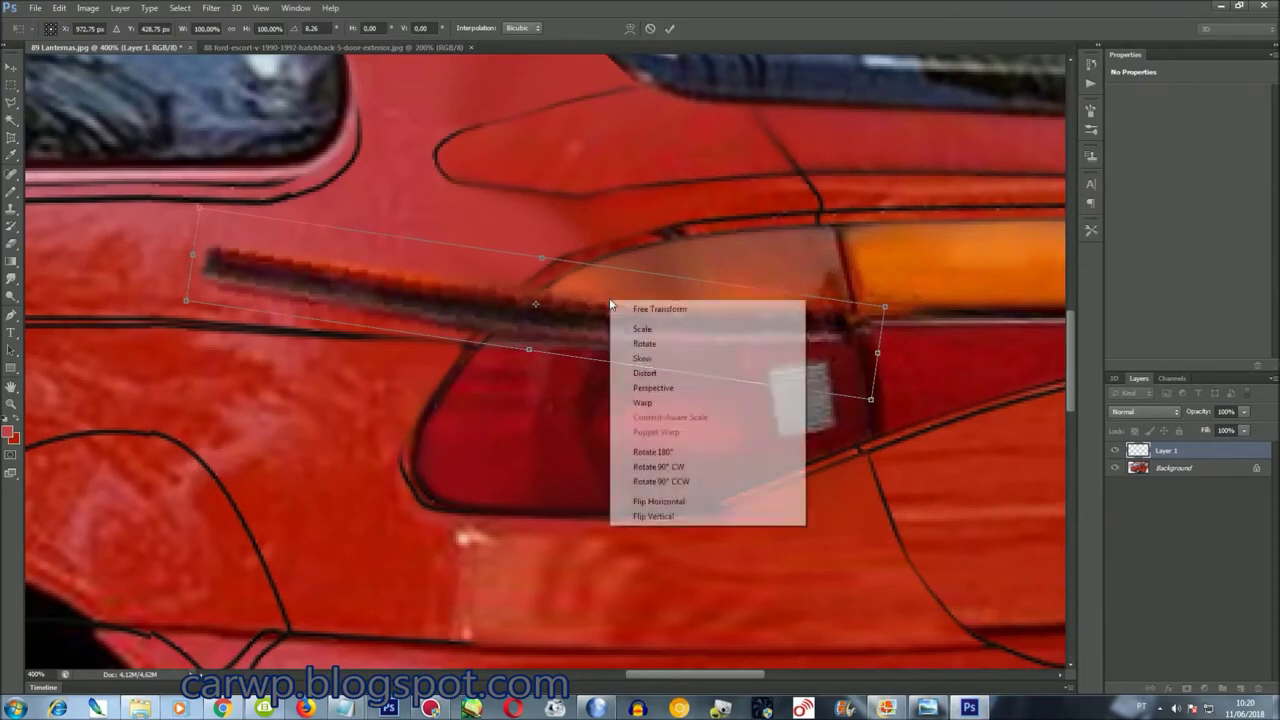
{"action": "left_click", "coordinate": [642, 402]}
{"action": "left_click_drag", "start_coordinate": [440, 292], "coordinate": [520, 304]}
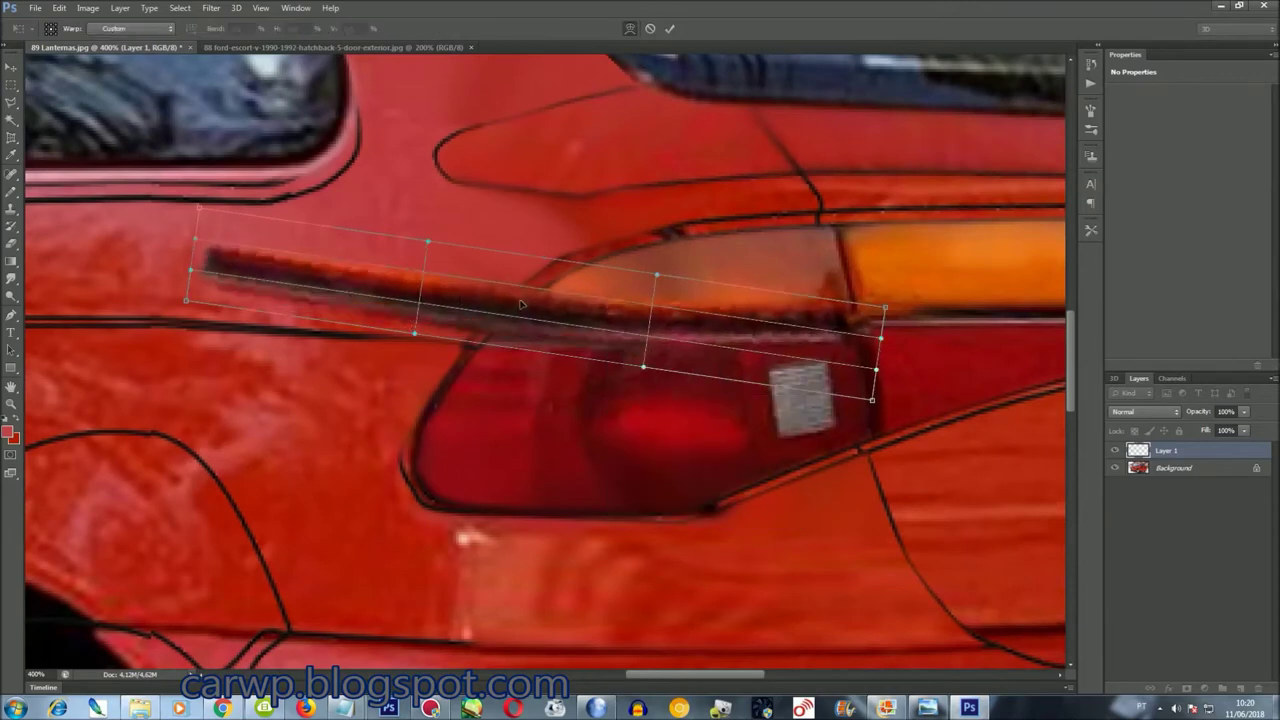
{"action": "key", "text": "Return"}
Delete the strip's excess left end and move a copy up onto the light's edge
{"action": "key", "text": "m"}
{"action": "left_click_drag", "start_coordinate": [44, 82], "coordinate": [398, 543]}
{"action": "key", "text": "Delete"}
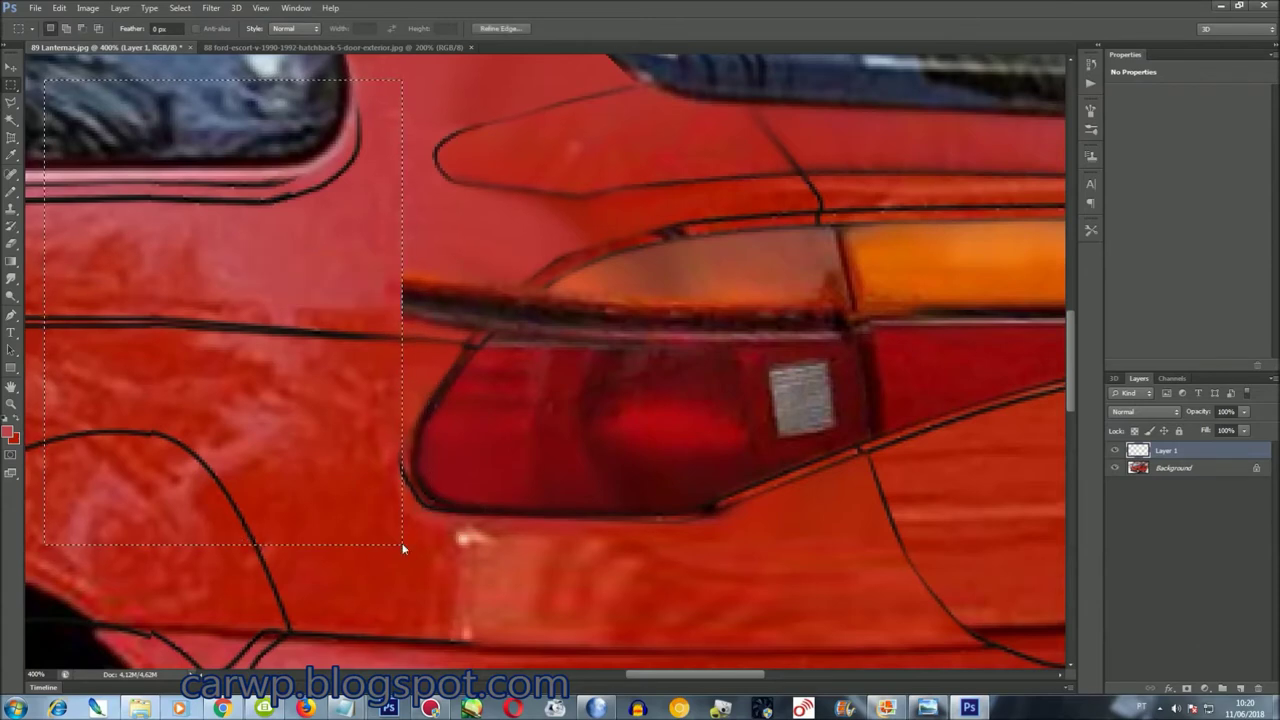
{"action": "mouse_move", "coordinate": [325, 147]}
{"action": "left_mouse_down"}
{"action": "mouse_move", "coordinate": [724, 557]}
{"action": "mouse_move", "coordinate": [702, 540]}
{"action": "left_mouse_up"}
{"action": "key", "text": "ctrl+j"}
{"action": "key", "text": "ctrl+t"}
{"action": "mouse_move", "coordinate": [655, 351]}
{"action": "left_mouse_down"}
{"action": "mouse_move", "coordinate": [655, 362]}
{"action": "mouse_move", "coordinate": [665, 308]}
{"action": "left_mouse_up"}
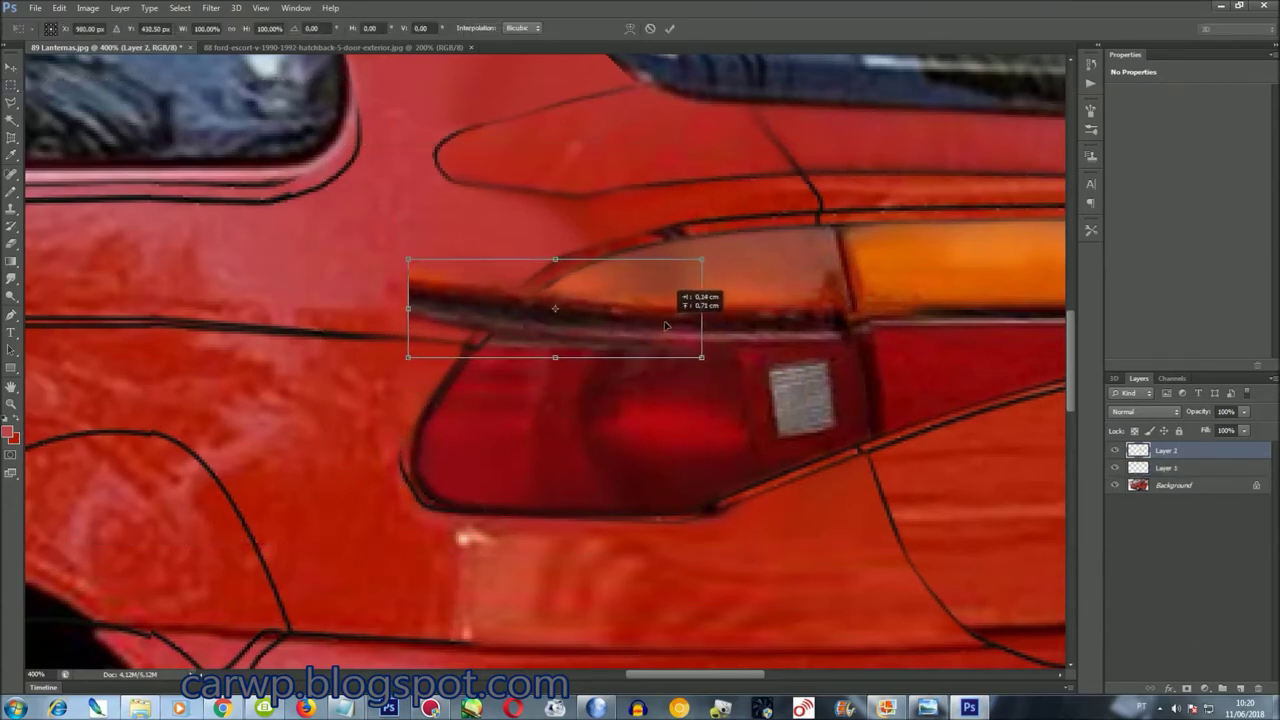
{"action": "key", "text": "Return"}
Rotate the copied strip about -4.5° to match the taillight edge
{"action": "key", "text": "ctrl+t"}
{"action": "right_click", "coordinate": [624, 309]}
{"action": "left_click", "coordinate": [436, 312]}
{"action": "left_click_drag", "start_coordinate": [405, 315], "coordinate": [398, 338]}
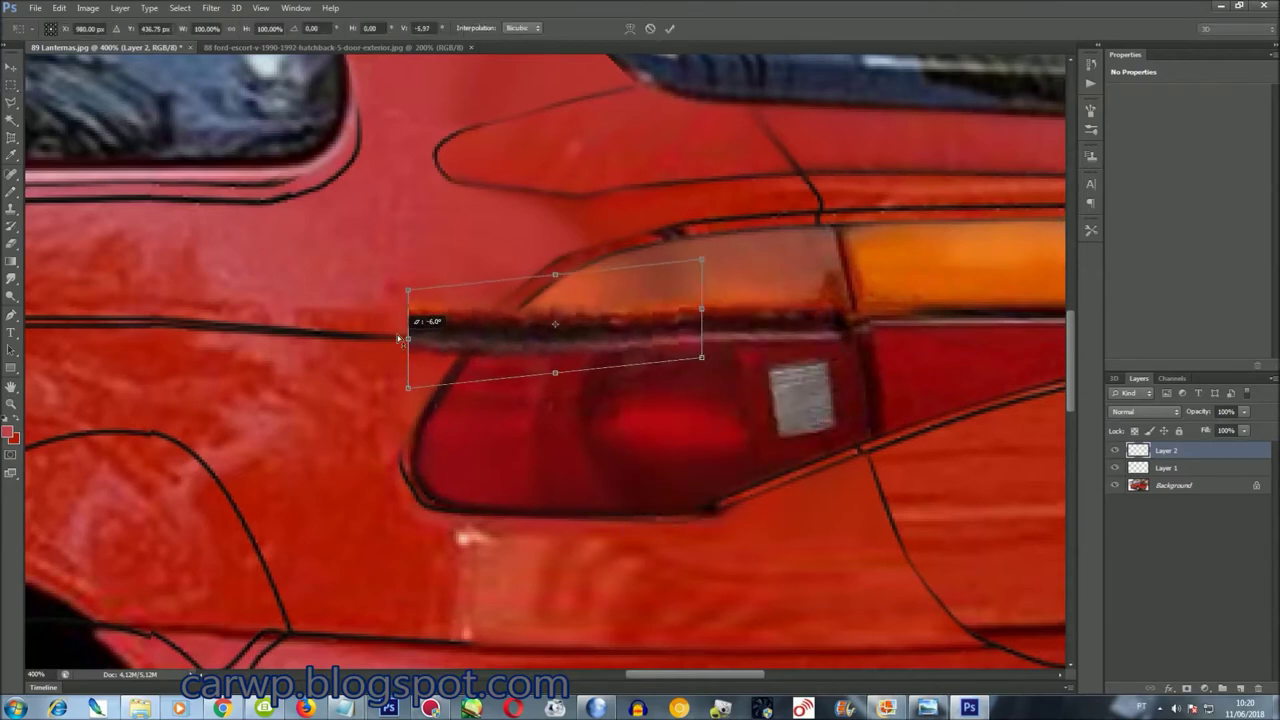
{"action": "key", "text": "Return"}
Lasso the area left of the taillight and delete the overlapping strip there
{"action": "left_click", "coordinate": [1115, 450]}
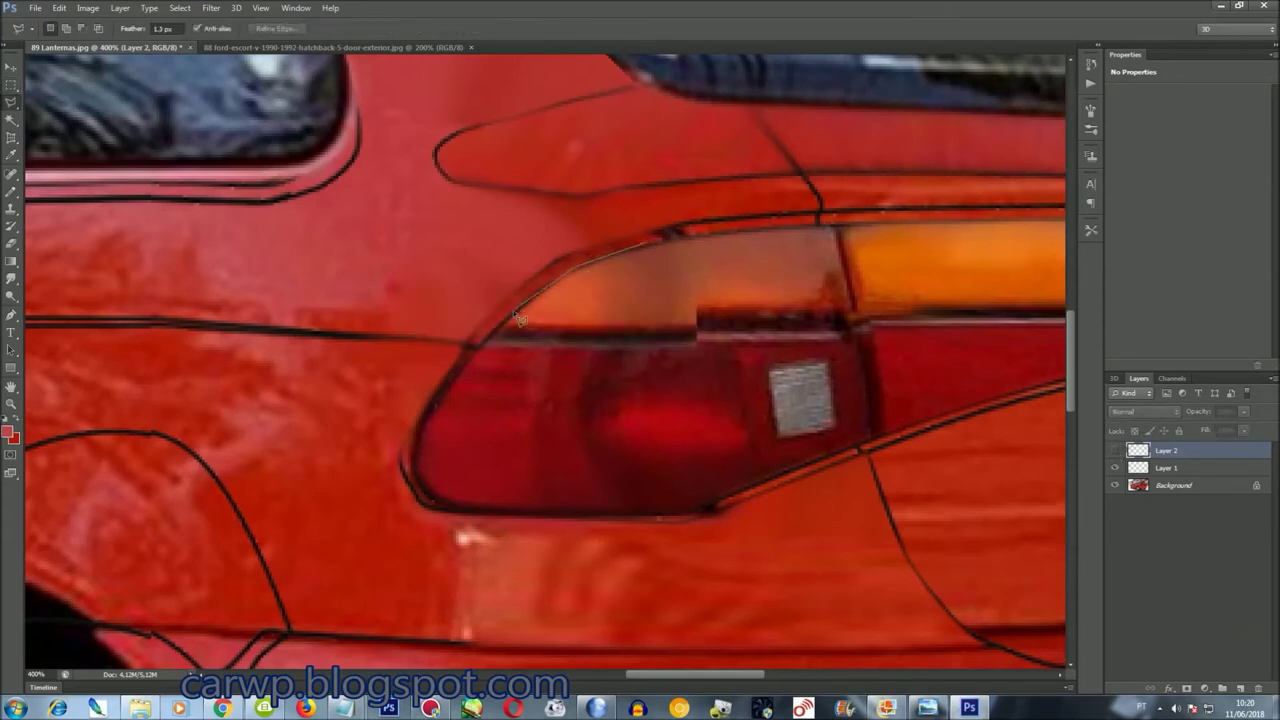
{"action": "left_click", "coordinate": [350, 413]}
{"action": "left_click", "coordinate": [310, 330]}
{"action": "left_click", "coordinate": [375, 250]}
{"action": "left_click", "coordinate": [665, 181]}
{"action": "left_click", "coordinate": [655, 238]}
{"action": "left_click", "coordinate": [1115, 450]}
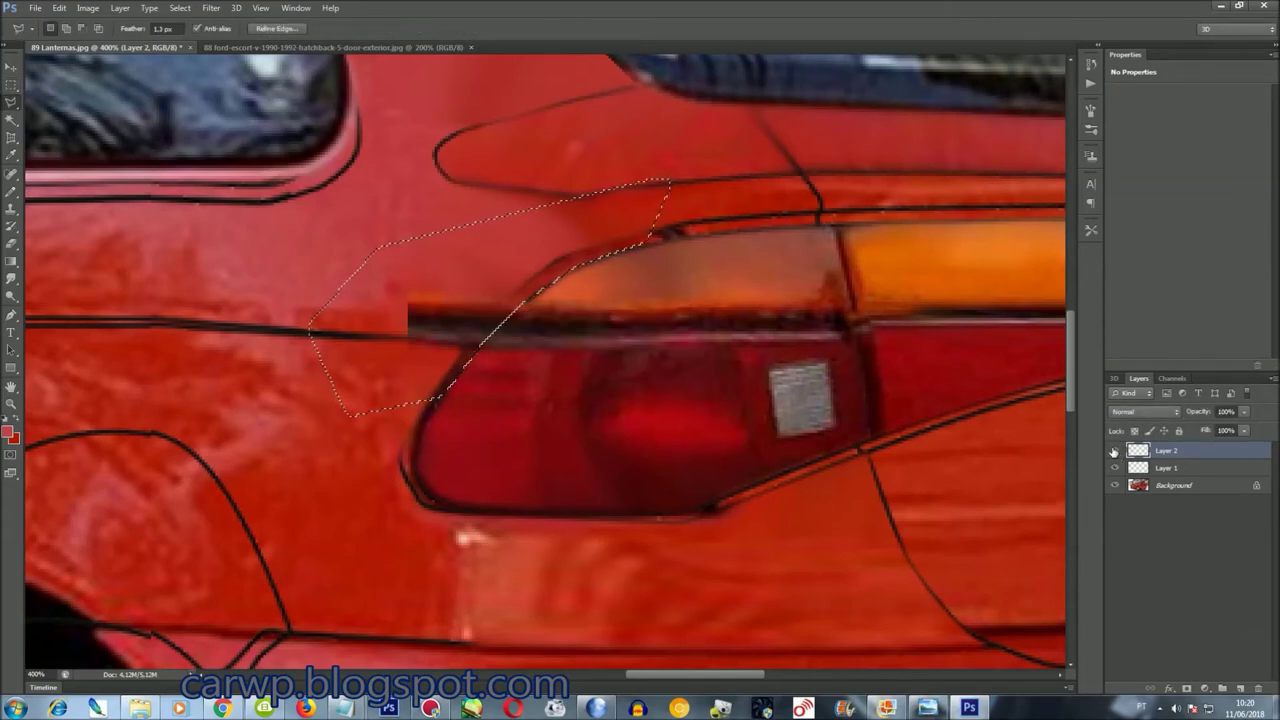
{"action": "key", "text": "Delete"}
{"action": "key", "text": "ctrl+d"}
Fit the photo on screen and merge the strip layers into the Background
{"action": "key", "text": "ctrl+0"}
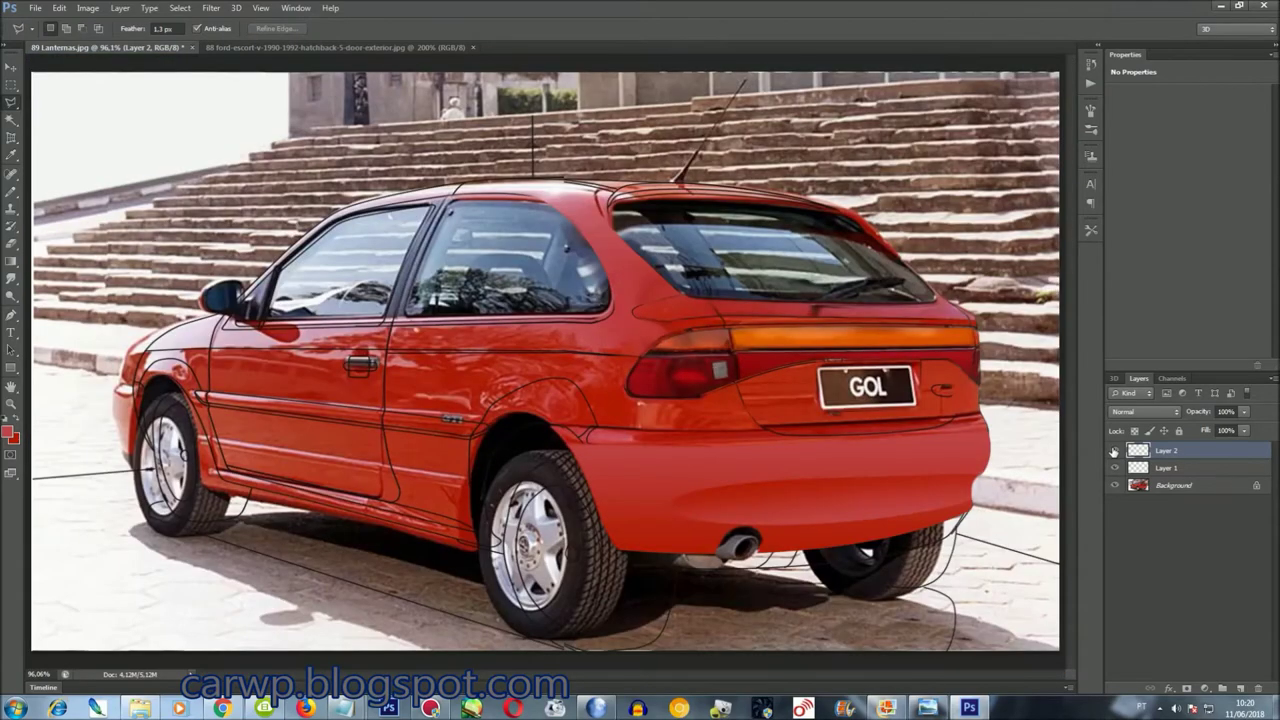
{"action": "key", "text": "ctrl+shift+e"}
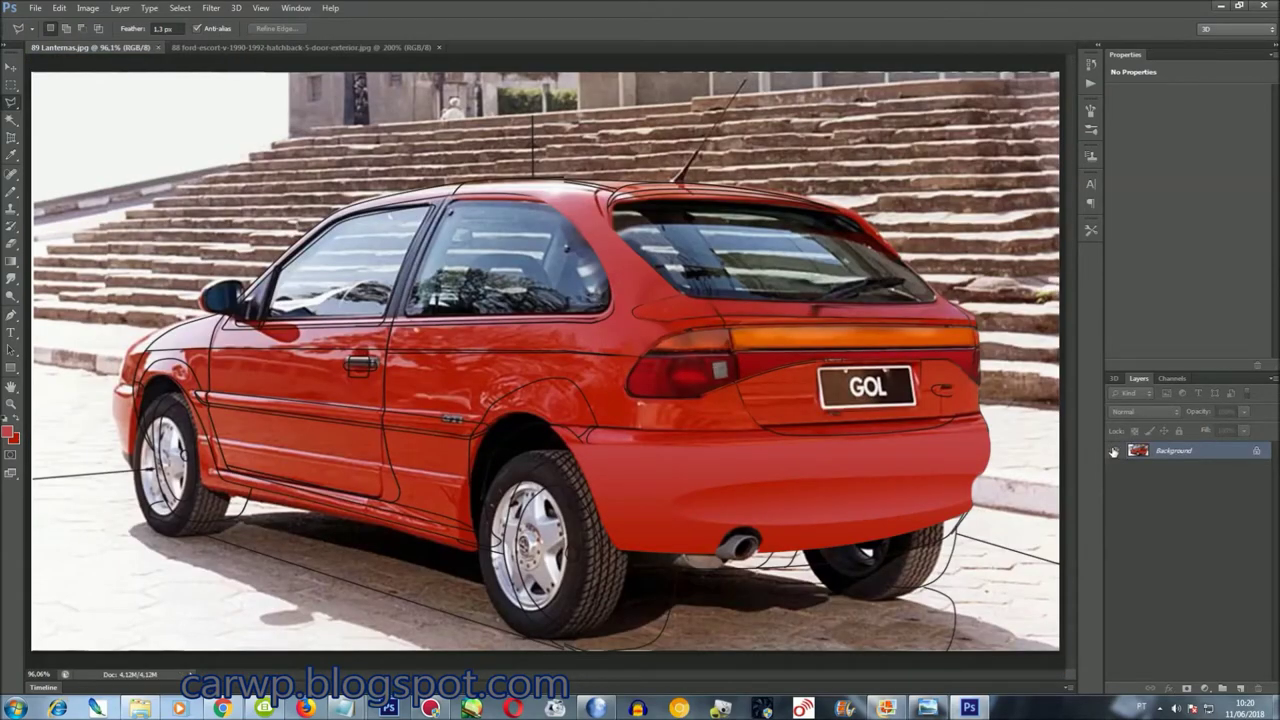
{"action": "scroll", "coordinate": [824, 318], "scroll_direction": "up", "scroll_amount": 3}
{"action": "scroll", "coordinate": [720, 455], "scroll_direction": "up", "scroll_amount": 1}
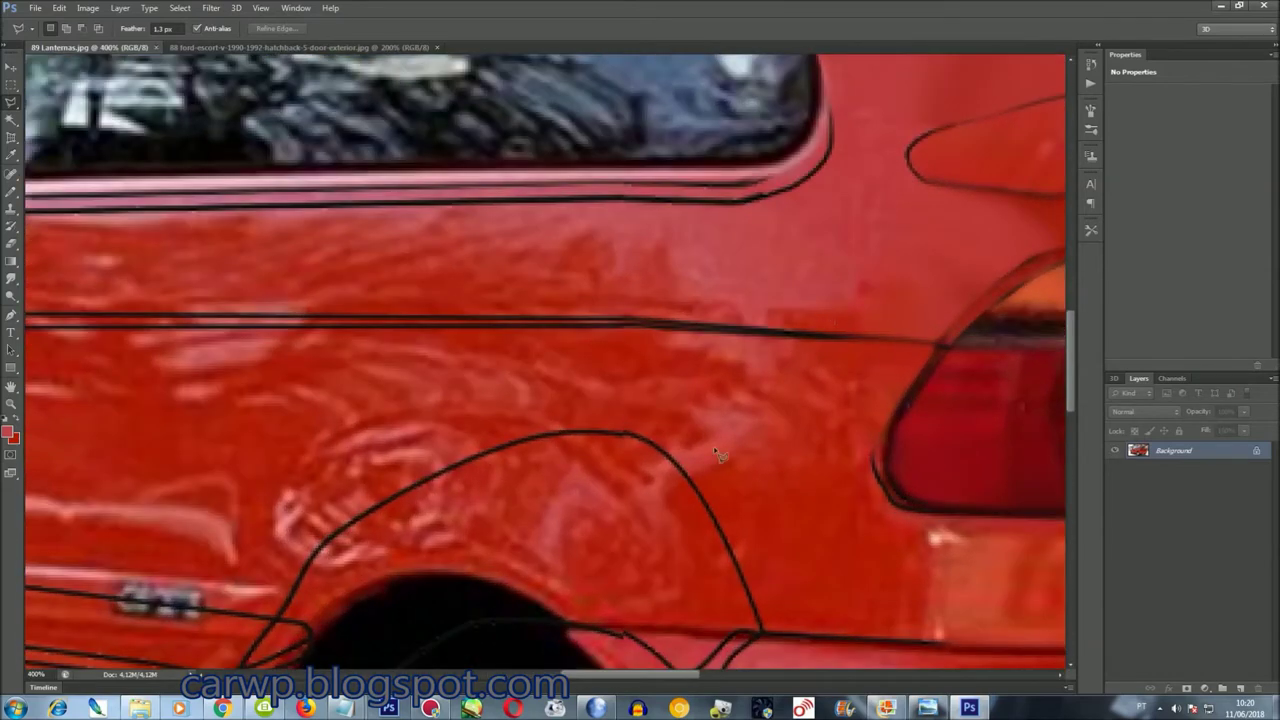
Outline the lower trunk panel edge and smudge away the dark trim line
{"action": "left_click_drag", "start_coordinate": [672, 678], "coordinate": [857, 678]}
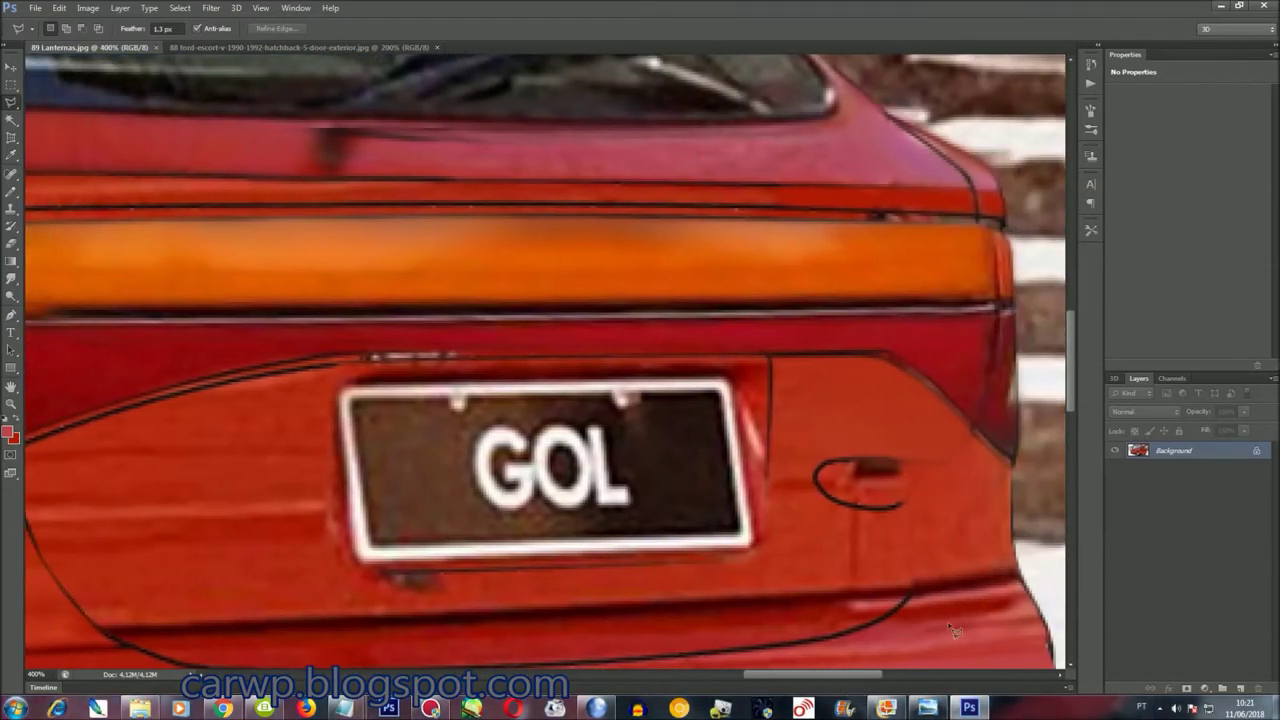
{"action": "left_click_drag", "start_coordinate": [1072, 385], "coordinate": [1080, 403]}
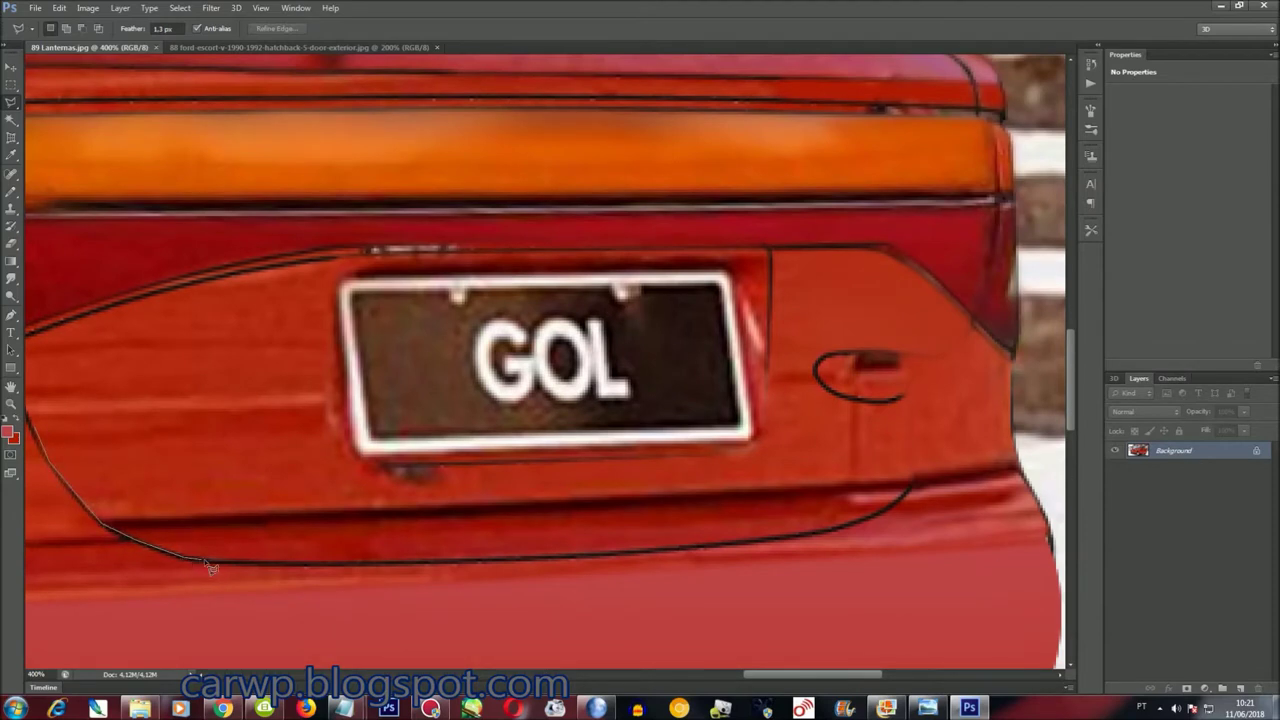
{"action": "left_click_drag", "start_coordinate": [393, 577], "coordinate": [828, 538]}
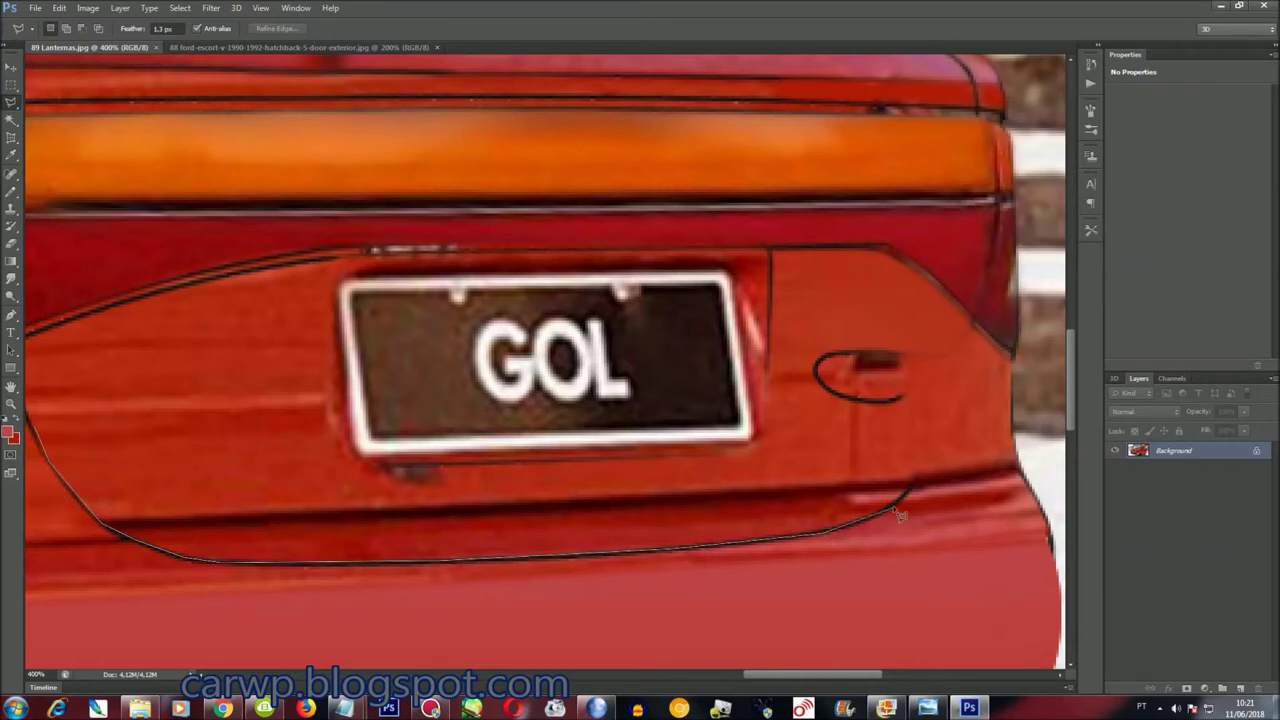
{"action": "mouse_move", "coordinate": [922, 483]}
{"action": "left_mouse_down"}
{"action": "mouse_move", "coordinate": [114, 469]}
{"action": "mouse_move", "coordinate": [42, 434]}
{"action": "left_mouse_up"}
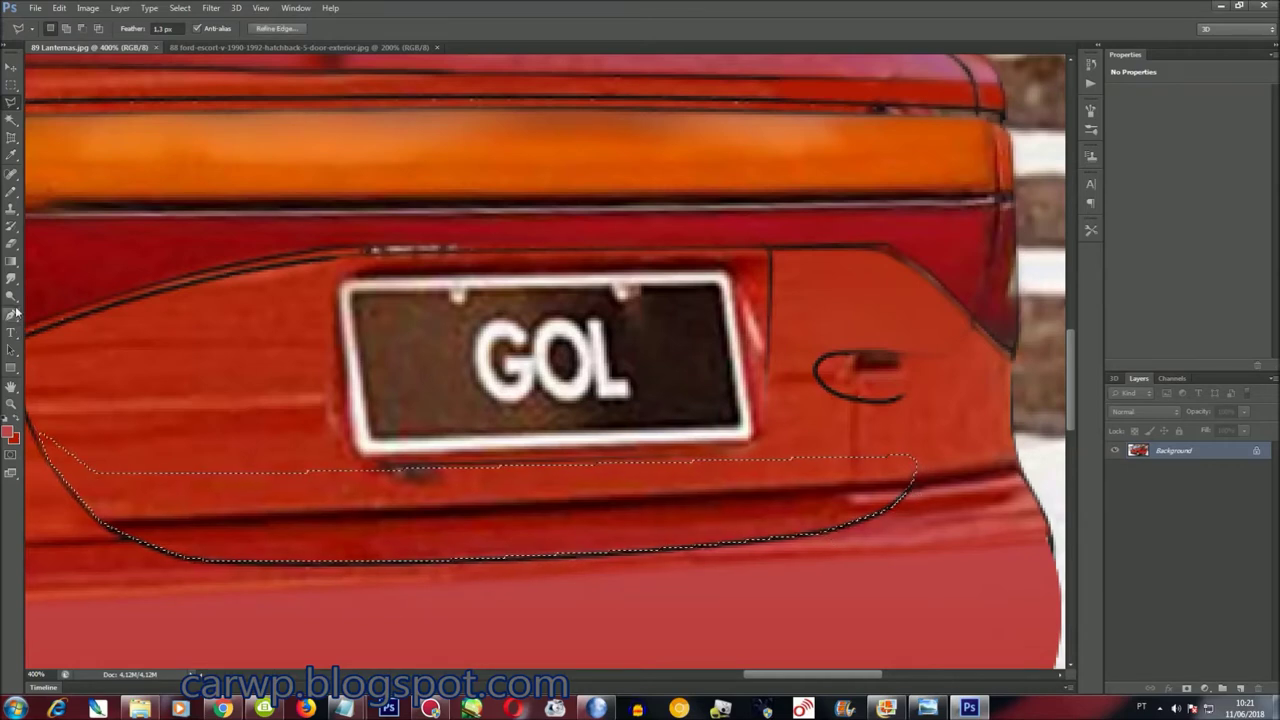
{"action": "key", "text": "r"}
{"action": "mouse_move", "coordinate": [124, 566]}
{"action": "left_mouse_down"}
{"action": "mouse_move", "coordinate": [163, 586]}
{"action": "mouse_move", "coordinate": [404, 554]}
{"action": "mouse_move", "coordinate": [515, 607]}
{"action": "left_mouse_up"}
{"action": "mouse_move", "coordinate": [420, 420]}
{"action": "left_mouse_down"}
{"action": "mouse_move", "coordinate": [594, 537]}
{"action": "mouse_move", "coordinate": [877, 523]}
{"action": "mouse_move", "coordinate": [655, 562]}
{"action": "left_mouse_up"}
{"action": "key", "text": "ctrl+d"}
Copy and transform a patch of the panel, merge it down, and save the photo
{"action": "key", "text": "l"}
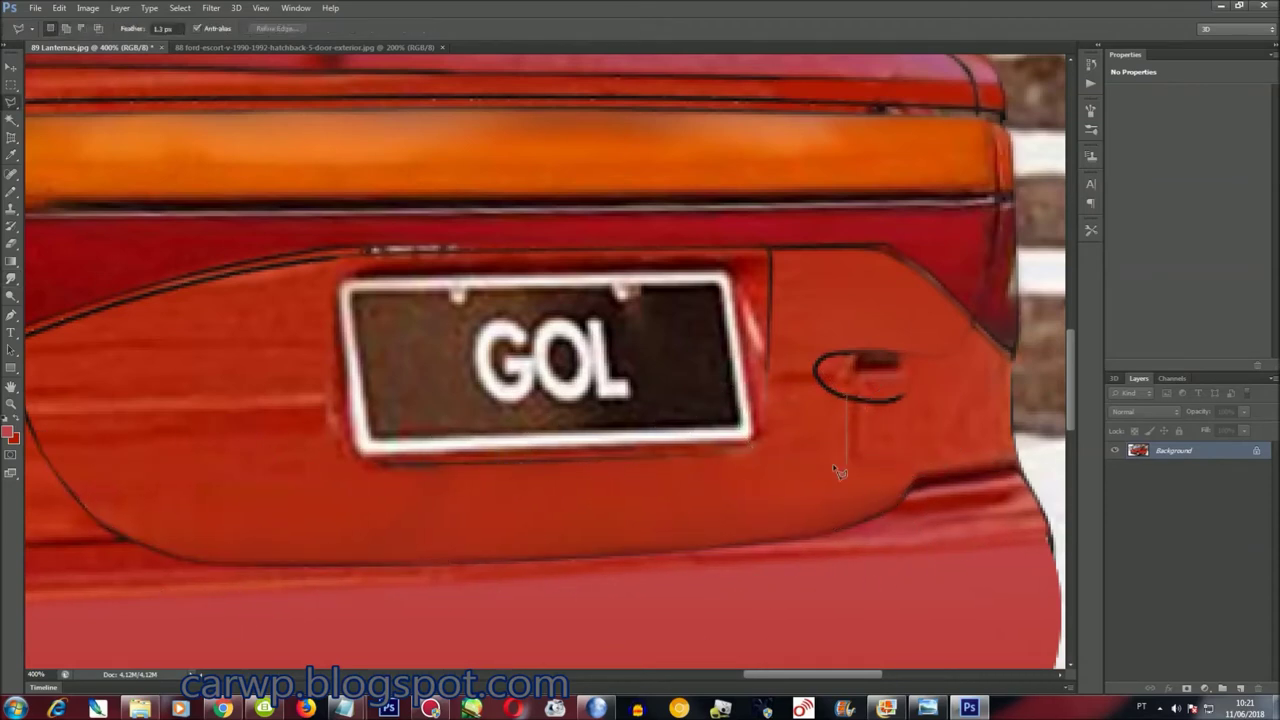
{"action": "key", "text": "ctrl+j"}
{"action": "key", "text": "ctrl+t"}
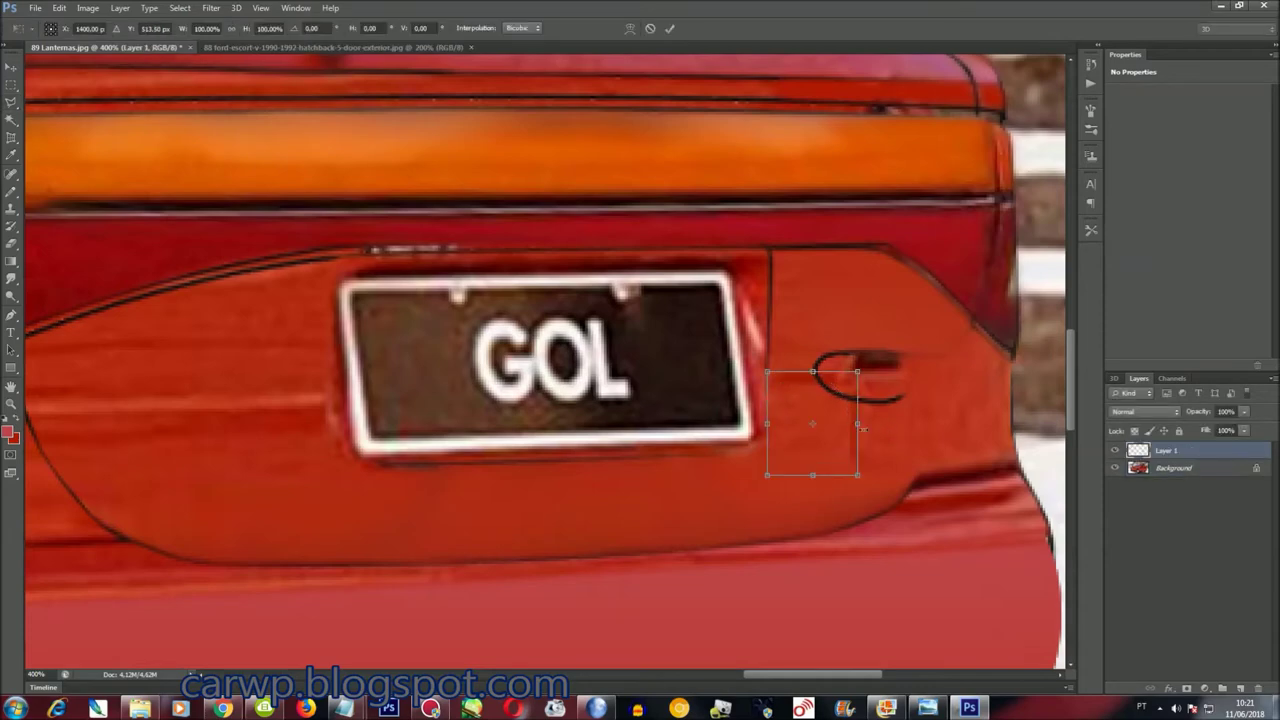
{"action": "key", "text": "Return"}
{"action": "key", "text": "ctrl+0"}
{"action": "key", "text": "ctrl+e"}
{"action": "key", "text": "ctrl+s"}
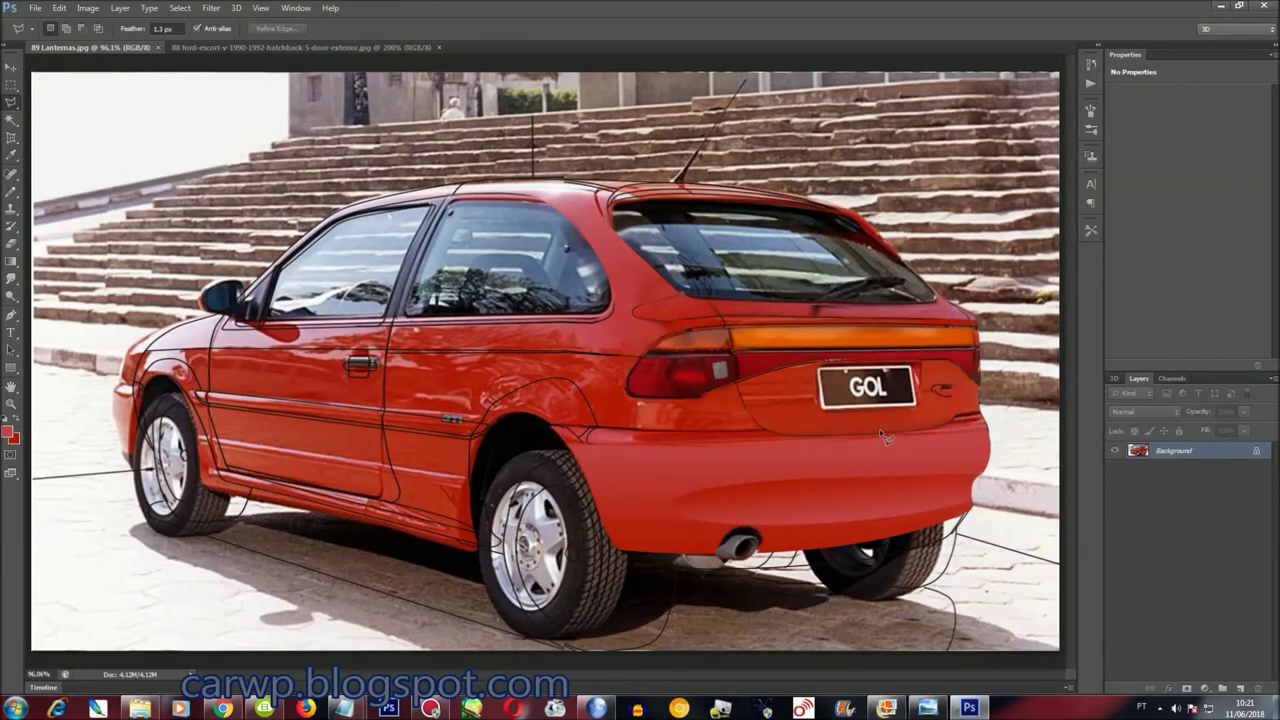
{"action": "key", "text": "ctrl+1"}
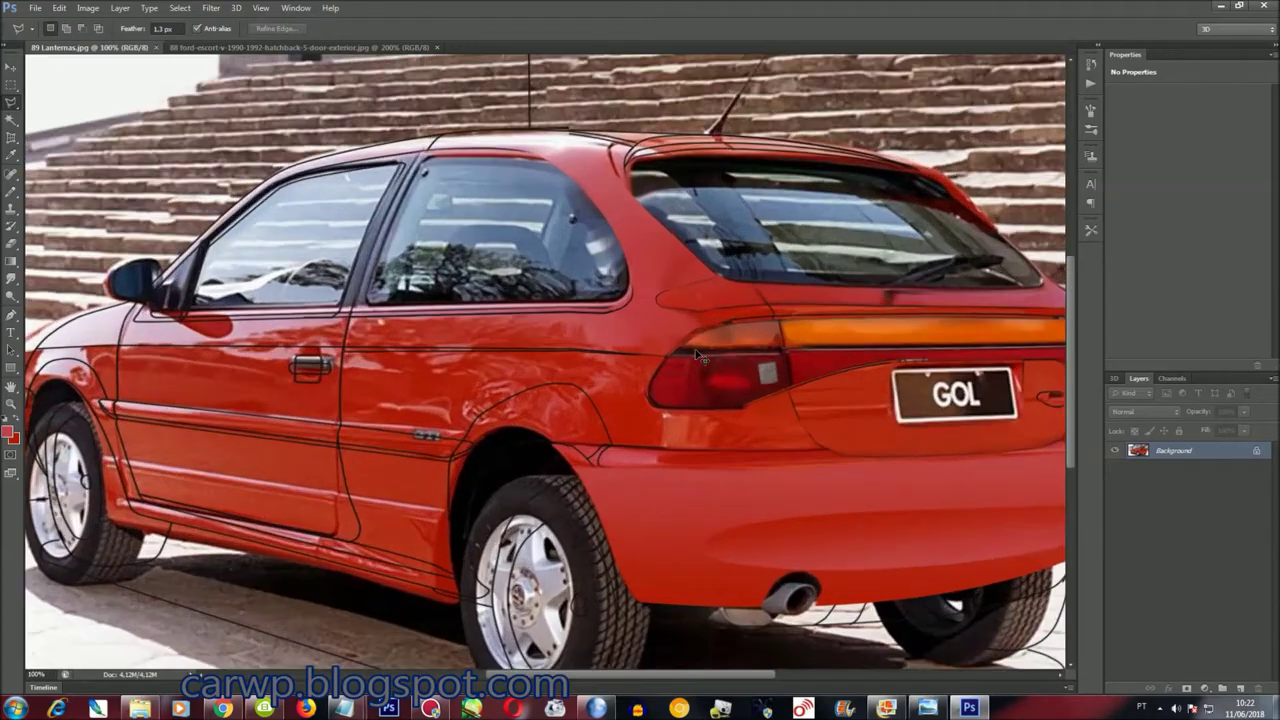
Zoom in and copy a section of red body under the rear window to a new layer
{"action": "key", "text": "ctrl+plus"}
{"action": "key", "text": "ctrl+plus"}
{"action": "left_click_drag", "start_coordinate": [661, 679], "coordinate": [775, 604]}
{"action": "scroll", "coordinate": [537, 399], "scroll_direction": "up", "scroll_amount": 3}
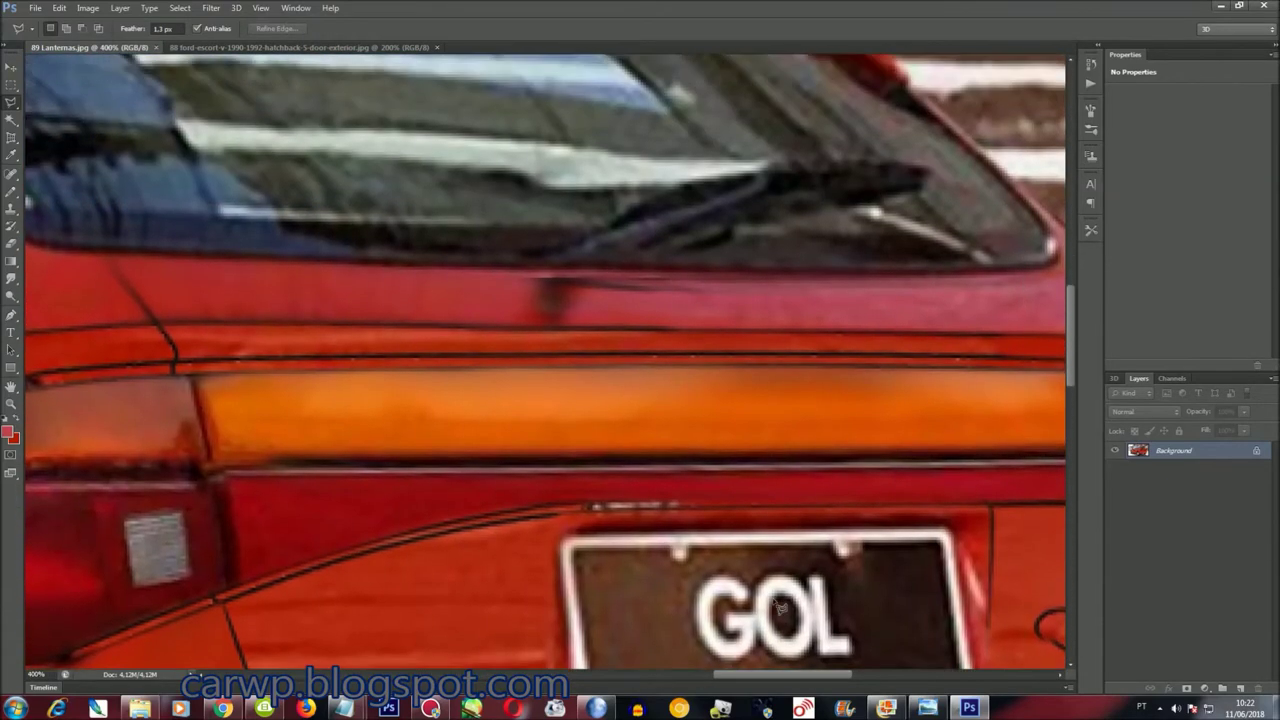
{"action": "left_click", "coordinate": [522, 352]}
{"action": "left_click", "coordinate": [186, 352]}
{"action": "left_click", "coordinate": [186, 250]}
{"action": "left_click", "coordinate": [515, 270]}
{"action": "key", "text": "ctrl+j"}
Widen the copied section to the right, skew it, and warp its lower-right corner outward
{"action": "key", "text": "ctrl+t"}
{"action": "mouse_move", "coordinate": [533, 302]}
{"action": "left_mouse_down"}
{"action": "mouse_move", "coordinate": [750, 333]}
{"action": "mouse_move", "coordinate": [737, 333]}
{"action": "mouse_move", "coordinate": [742, 305]}
{"action": "left_mouse_up"}
{"action": "right_click", "coordinate": [640, 293]}
{"action": "left_click", "coordinate": [700, 349]}
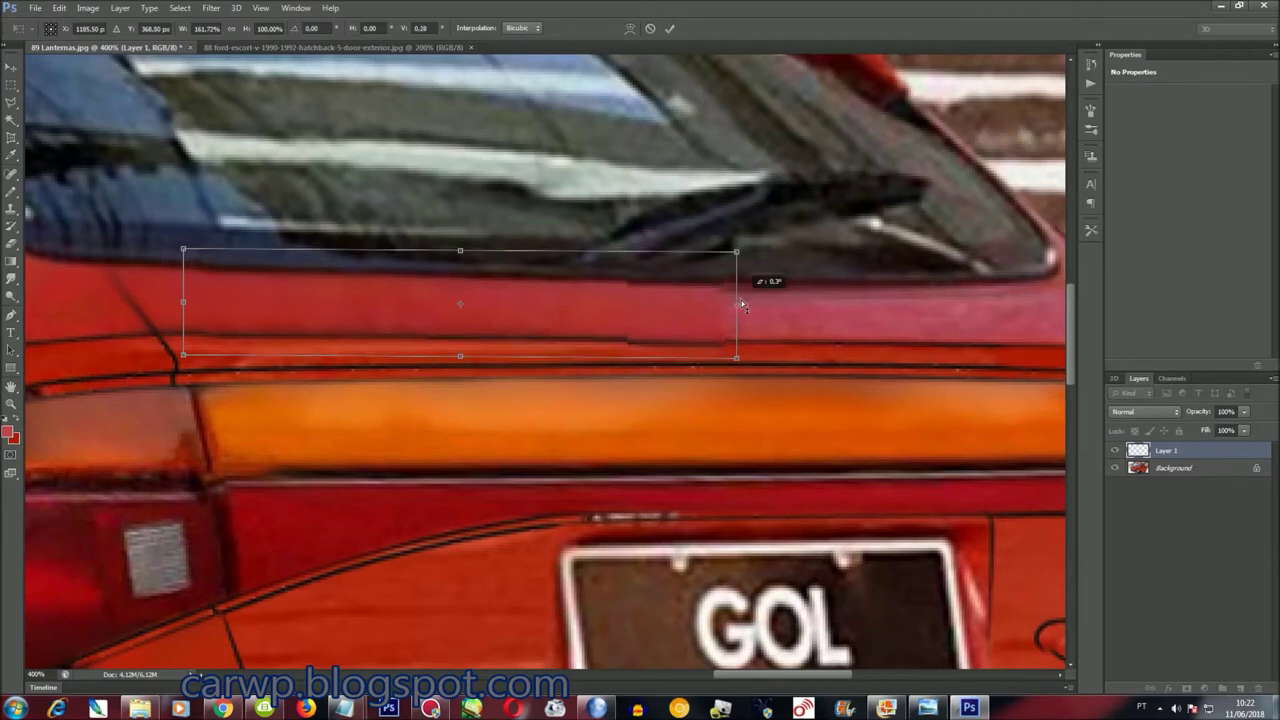
{"action": "key", "text": "Return"}
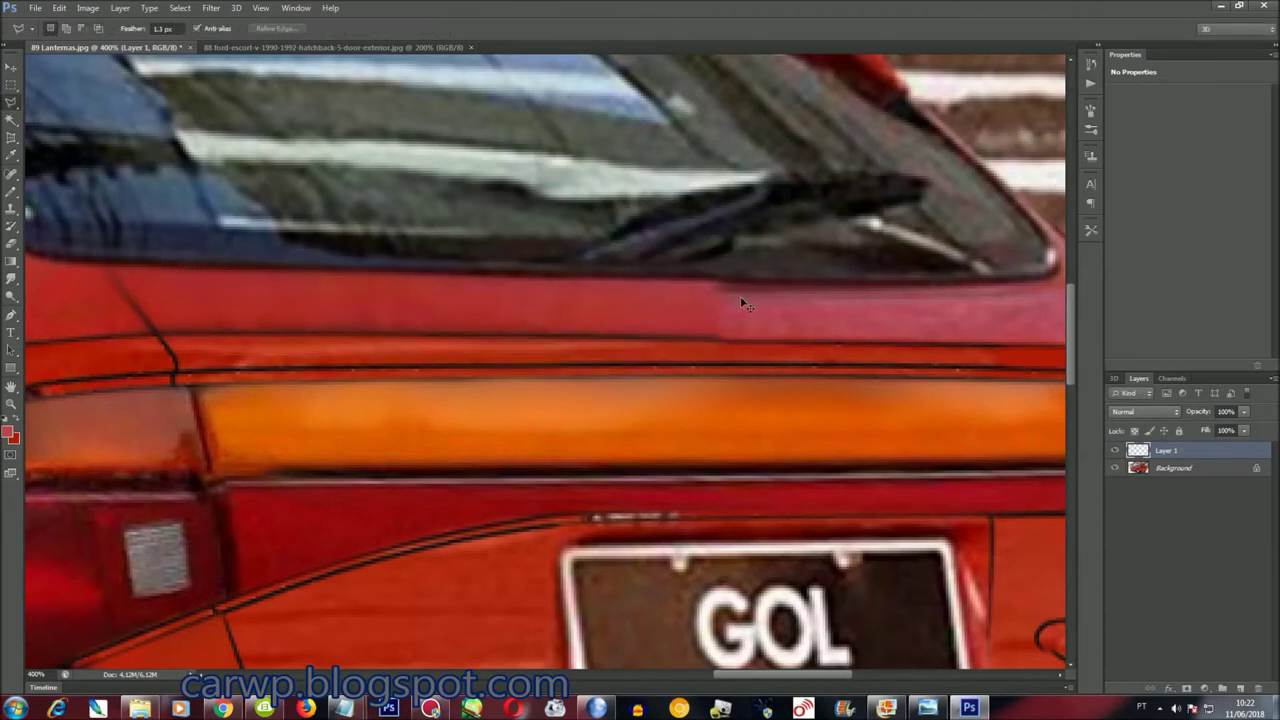
{"action": "key", "text": "ctrl+t"}
{"action": "right_click", "coordinate": [709, 288]}
{"action": "left_click", "coordinate": [731, 380]}
{"action": "left_click_drag", "start_coordinate": [737, 352], "coordinate": [747, 350]}
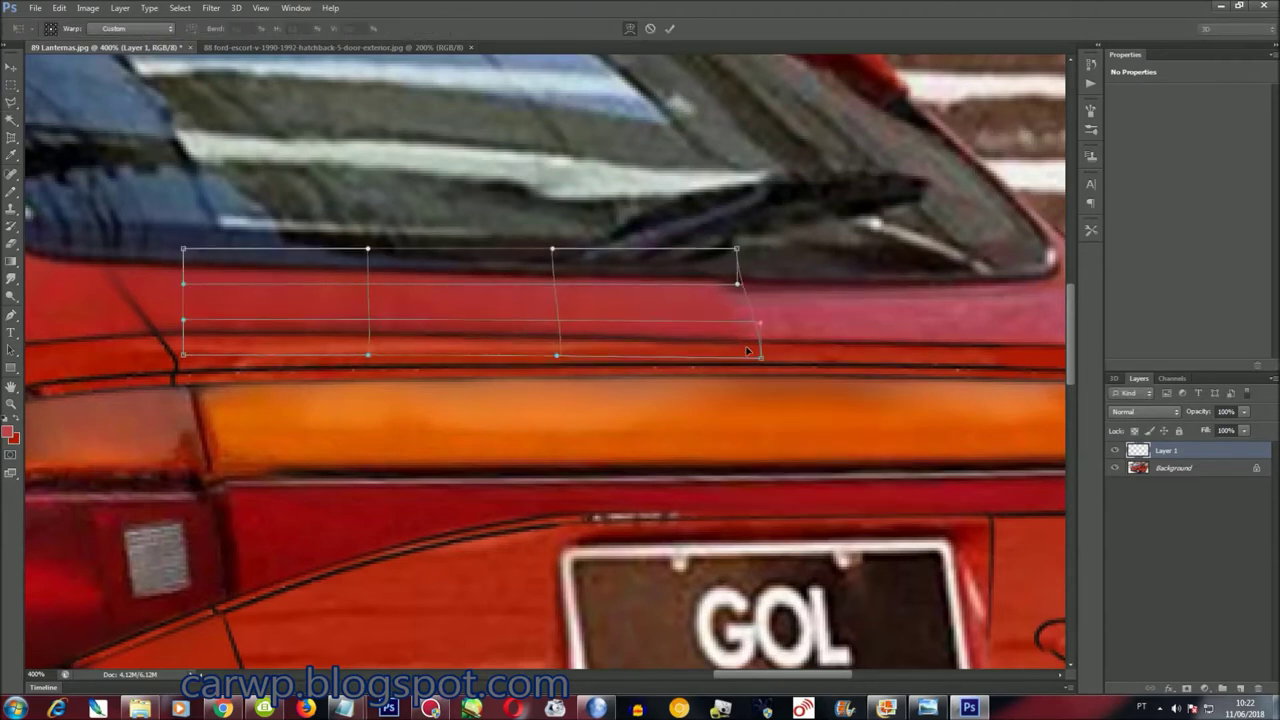
{"action": "key", "text": "Return"}
Toggle the patch layer to compare, then merge it into the Background
{"action": "left_click", "coordinate": [1114, 451]}
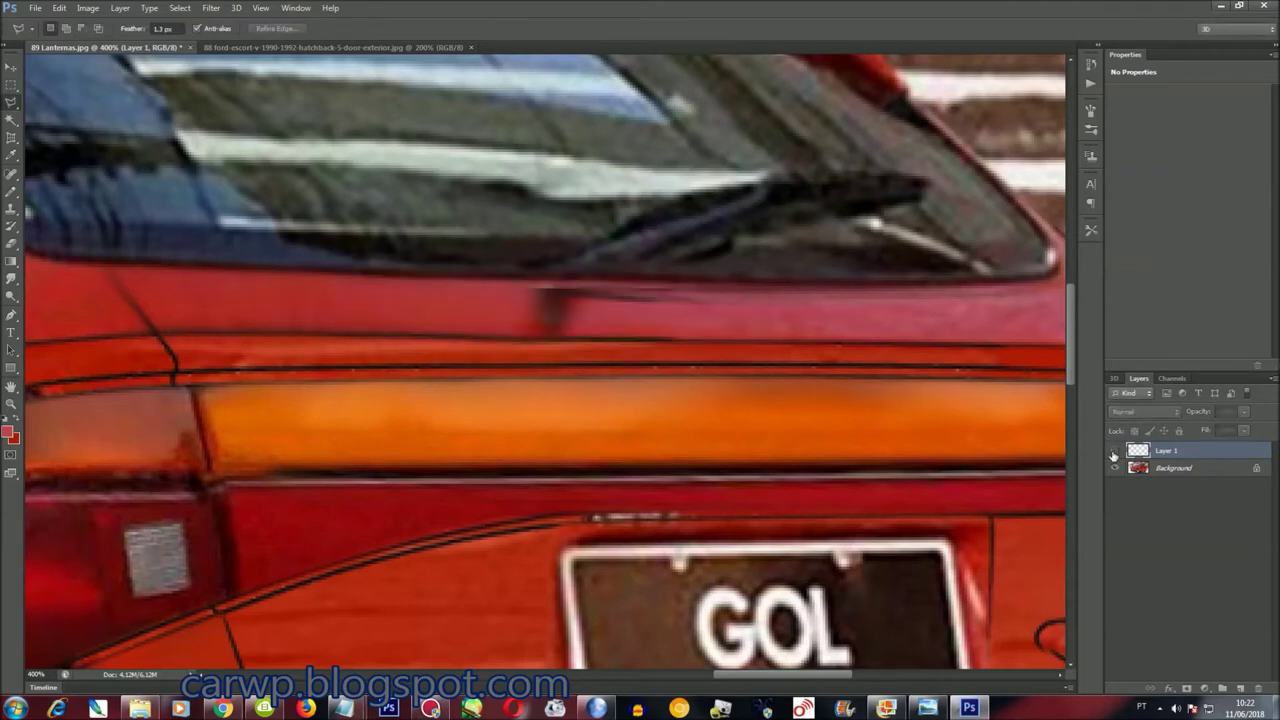
{"action": "left_click_drag", "start_coordinate": [928, 296], "coordinate": [1068, 278]}
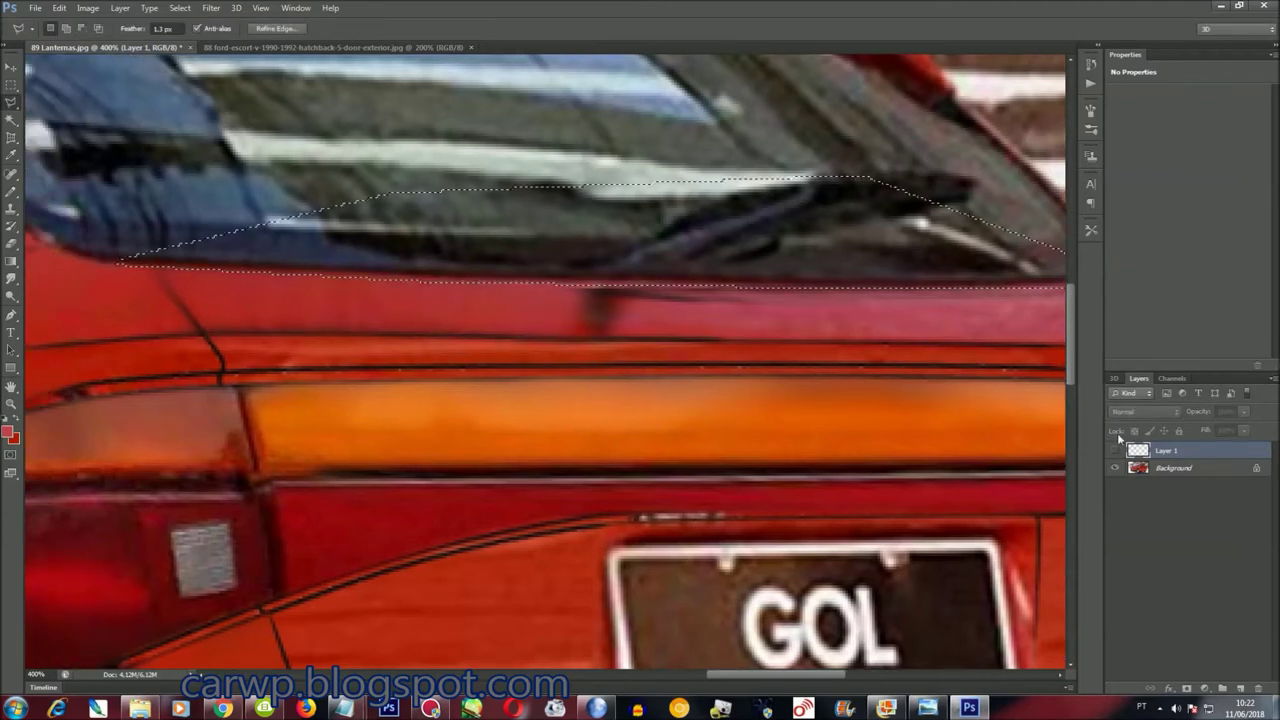
{"action": "left_click", "coordinate": [1114, 451]}
{"action": "key", "text": "ctrl+0"}
{"action": "key", "text": "ctrl+e"}
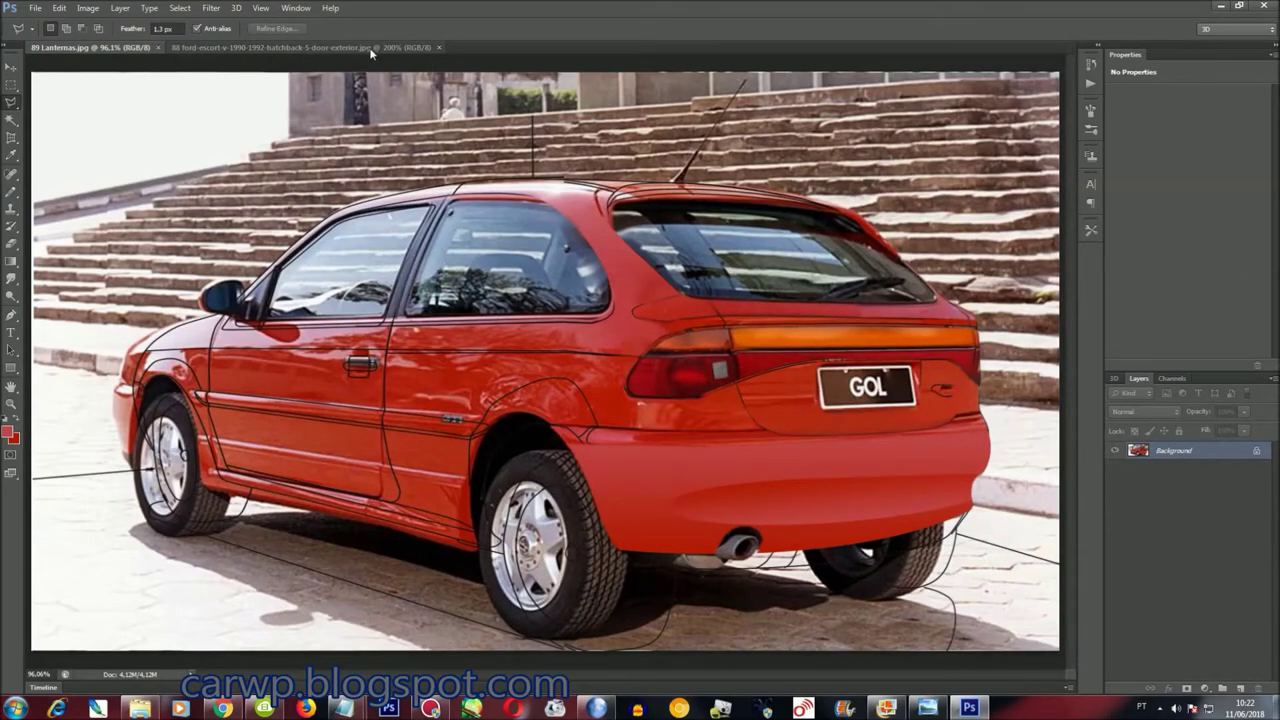
{"action": "left_click", "coordinate": [296, 8]}
{"action": "left_click", "coordinate": [310, 456]}
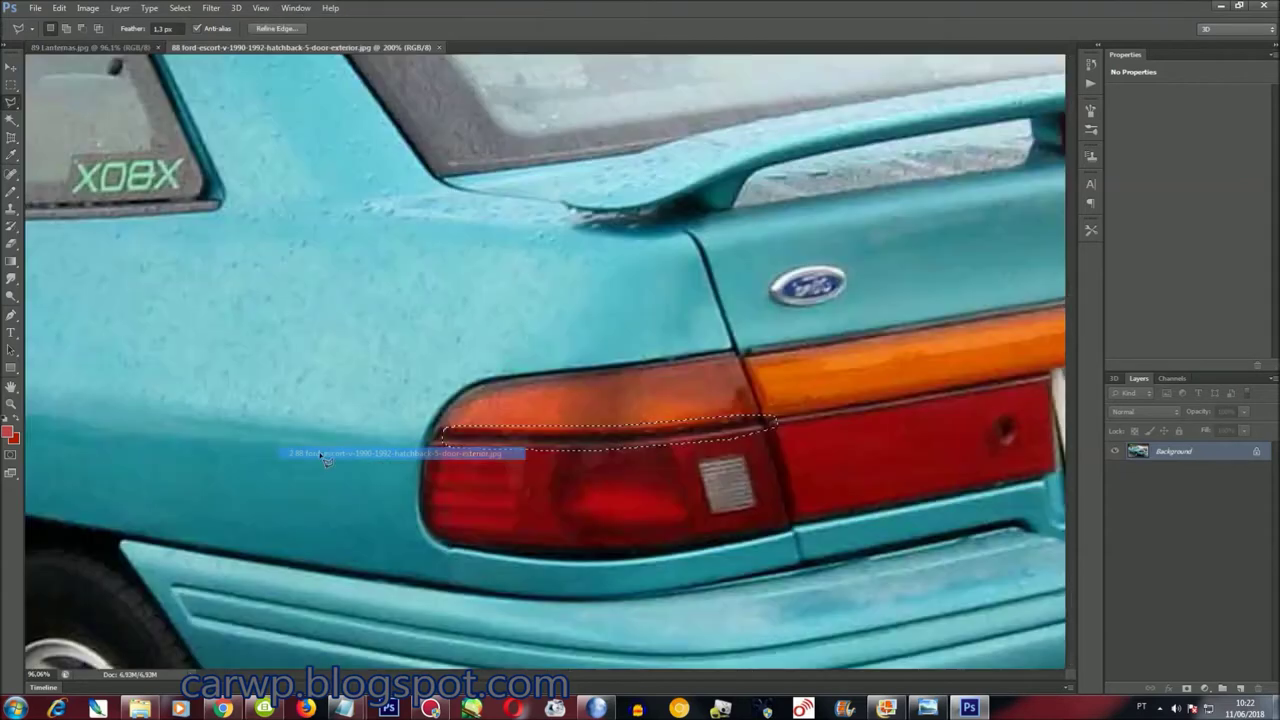
{"action": "left_click_drag", "start_coordinate": [745, 676], "coordinate": [806, 676]}
{"action": "left_click", "coordinate": [11, 84]}
{"action": "mouse_move", "coordinate": [609, 406]}
{"action": "left_mouse_down"}
{"action": "mouse_move", "coordinate": [610, 432]}
{"action": "mouse_move", "coordinate": [633, 447]}
{"action": "left_mouse_up"}
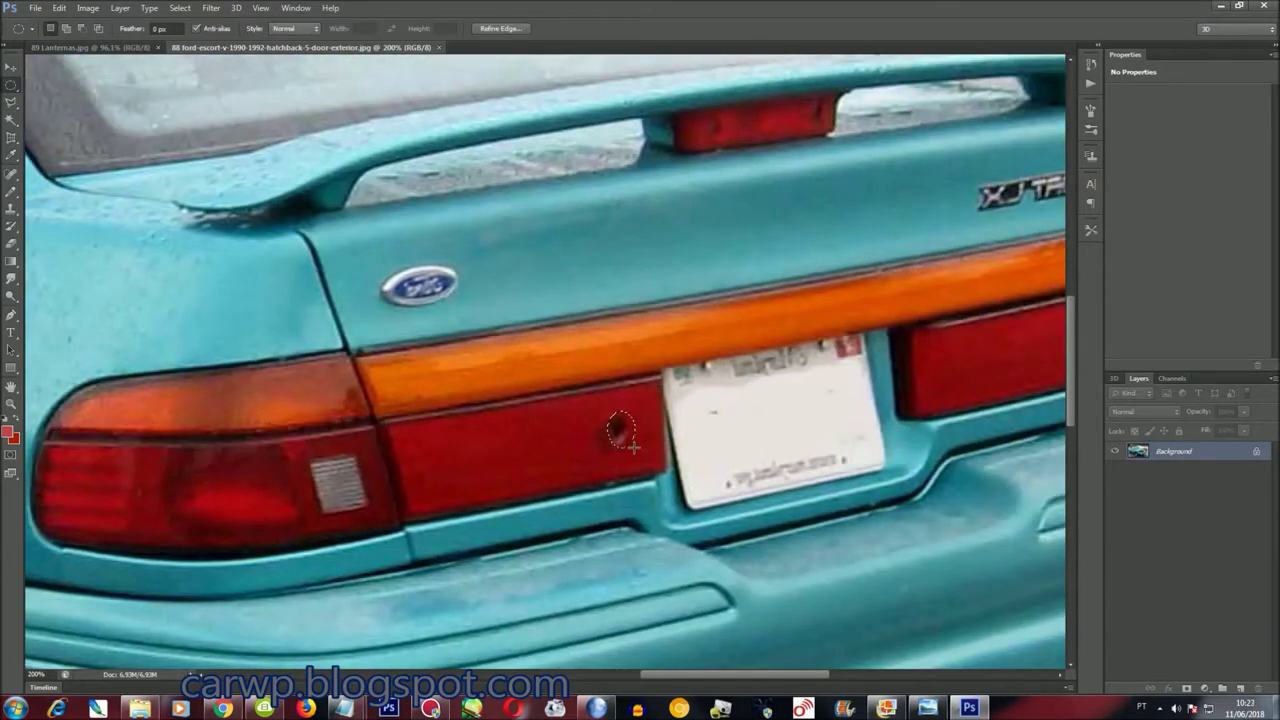
{"action": "left_click_drag", "start_coordinate": [697, 678], "coordinate": [721, 678]}
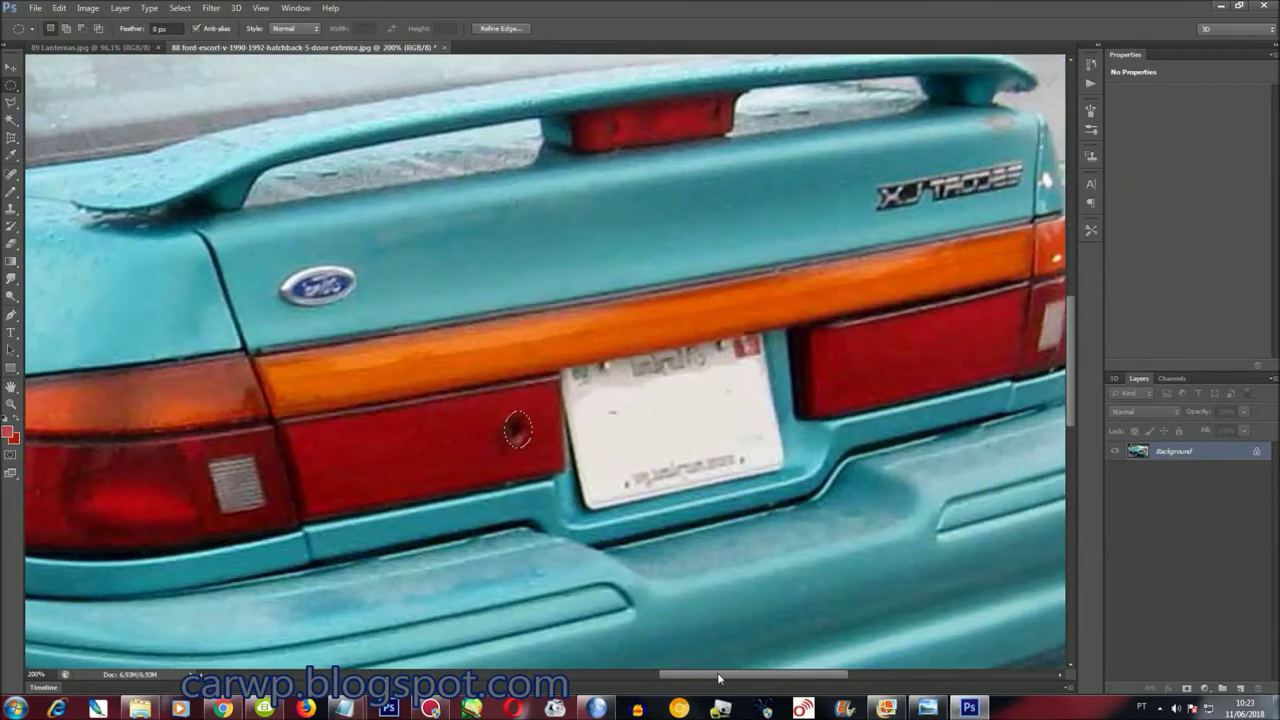
{"action": "left_click", "coordinate": [296, 8]}
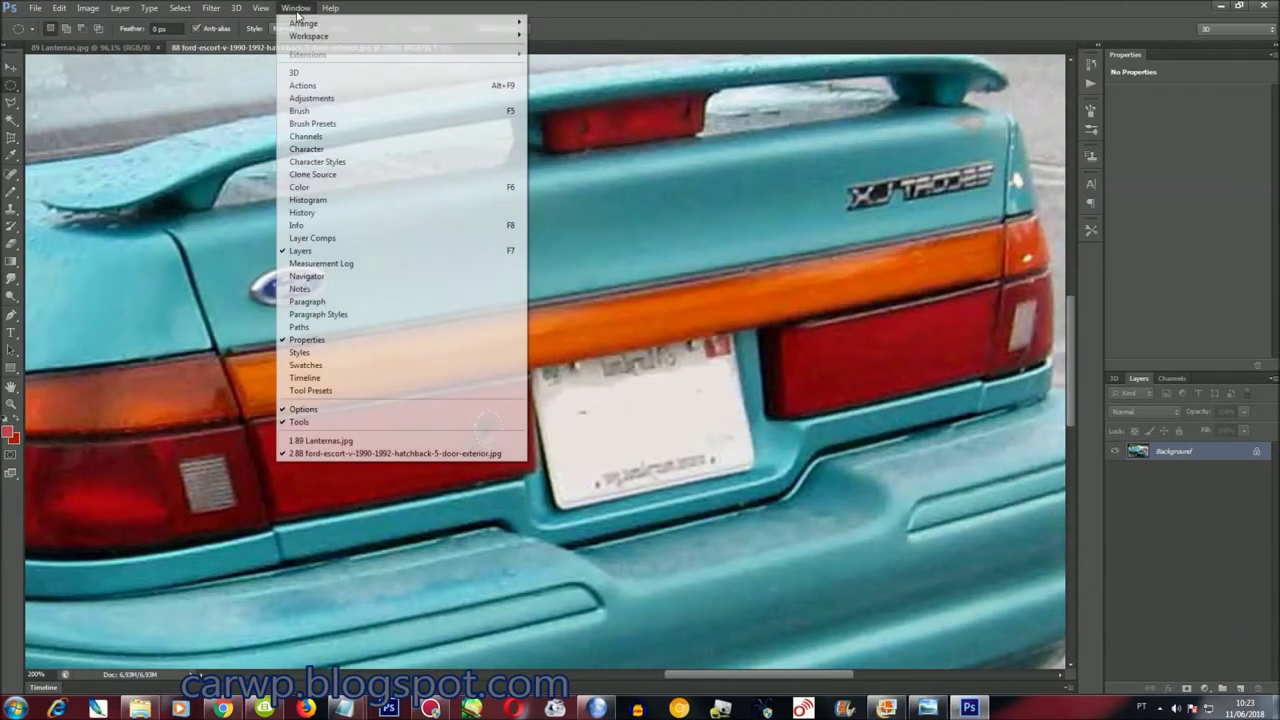
{"action": "left_click", "coordinate": [313, 440]}
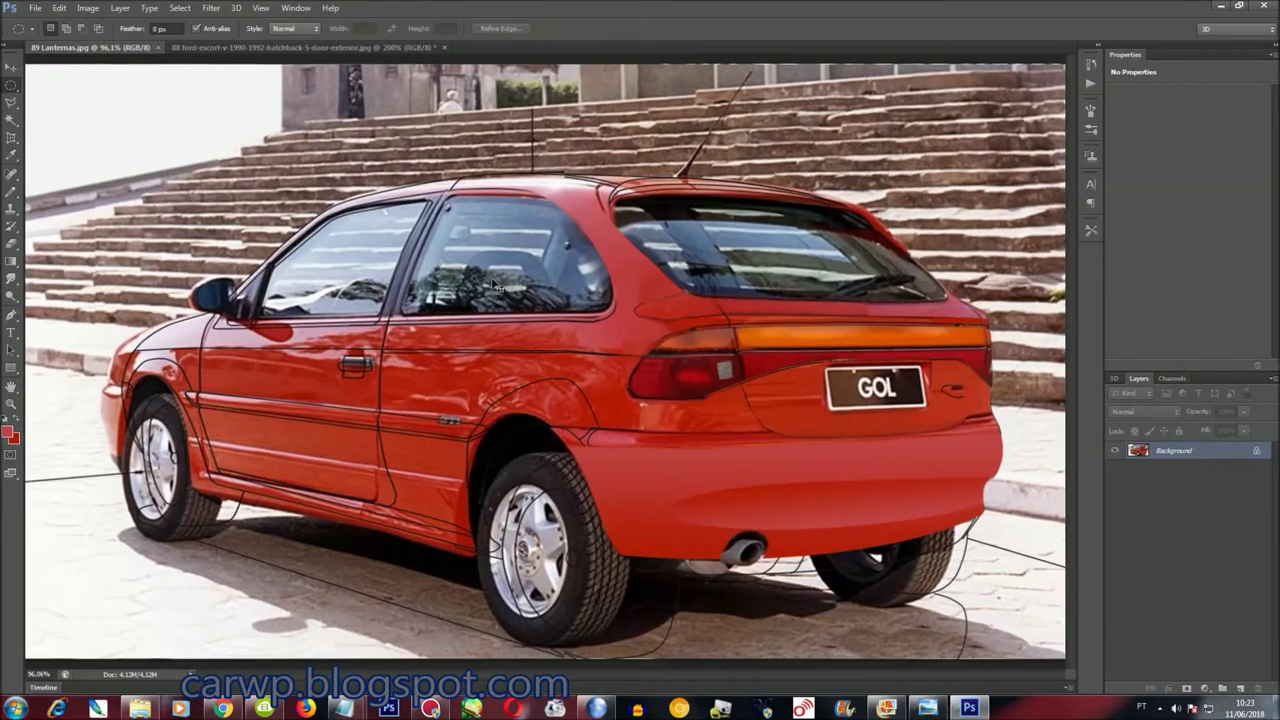
Copy the small round dot to its own layer and shift it left
{"action": "scroll", "coordinate": [491, 279], "scroll_direction": "up", "scroll_amount": 3}
{"action": "key", "text": "ctrl+j"}
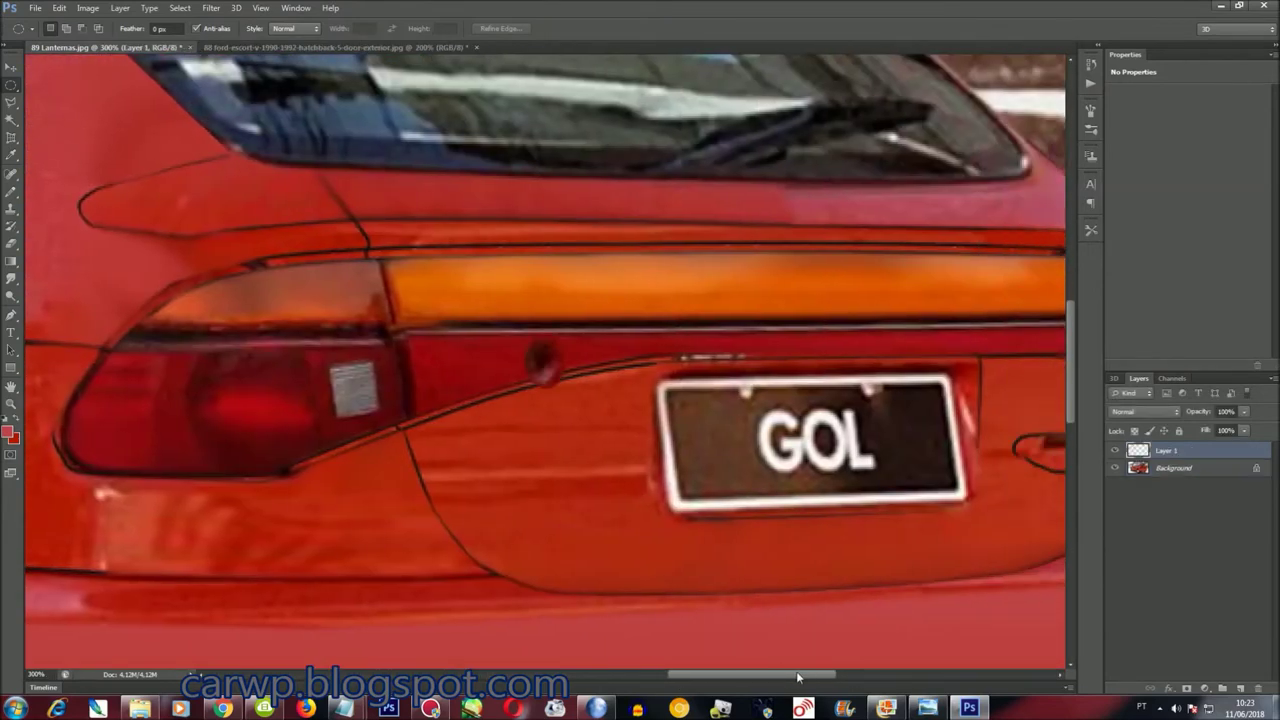
{"action": "key", "text": "ctrl+t"}
{"action": "left_click_drag", "start_coordinate": [549, 367], "coordinate": [516, 373]}
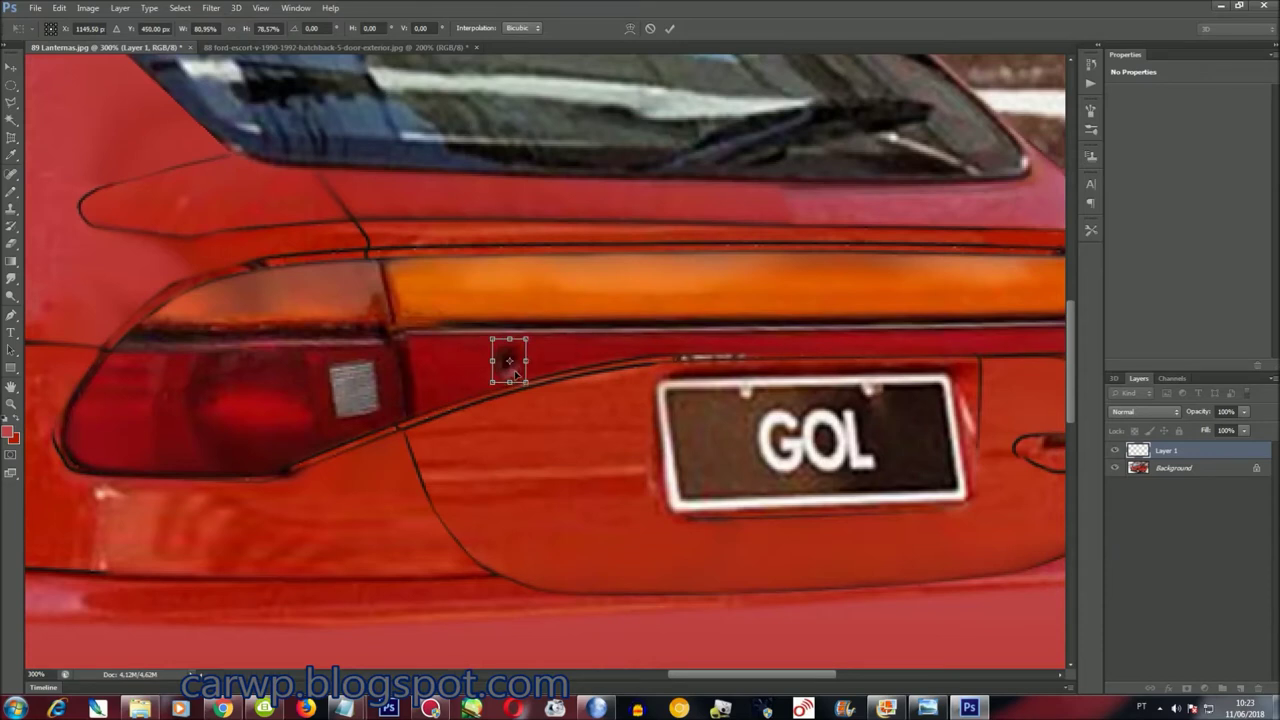
{"action": "key", "text": "Return"}
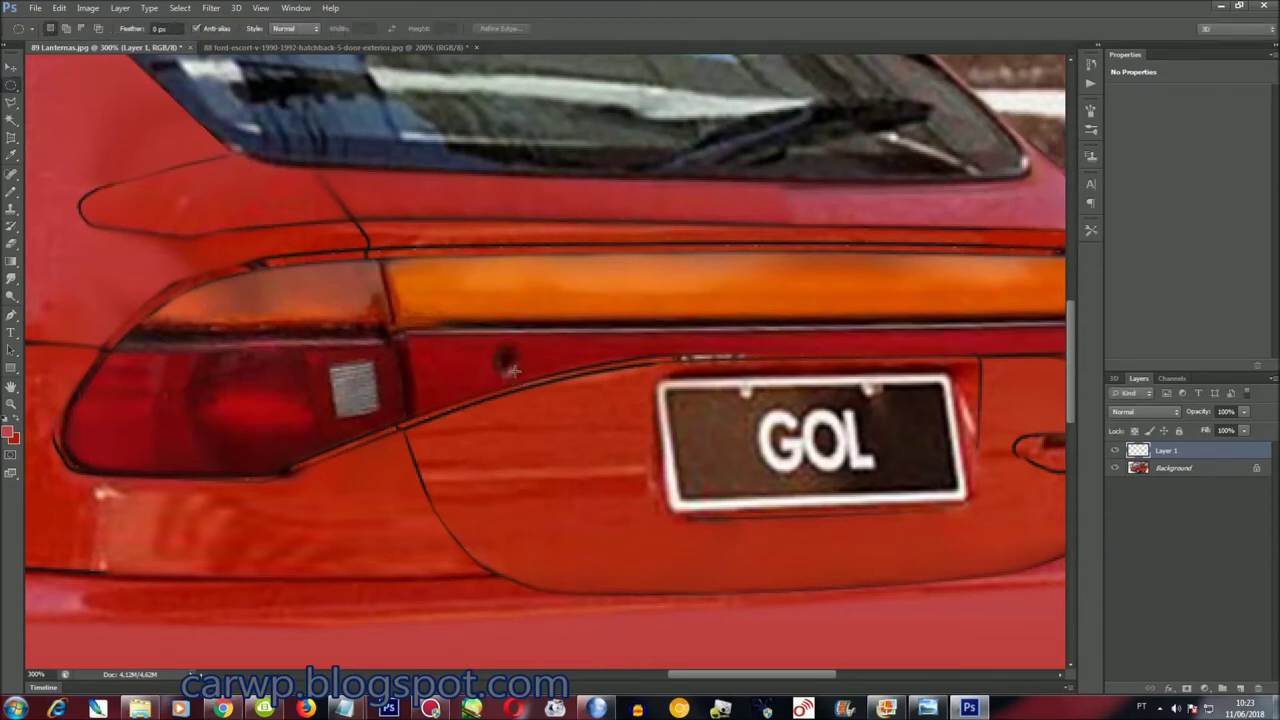
Lasso the orange taillight strip onto a new layer and stretch it leftward toward the left taillight
{"action": "left_click", "coordinate": [1171, 468]}
{"action": "key", "text": "l"}
{"action": "left_click", "coordinate": [801, 336]}
{"action": "left_click", "coordinate": [412, 349]}
{"action": "left_click", "coordinate": [800, 294]}
{"action": "key", "text": "ctrl+j"}
{"action": "key", "text": "ctrl+t"}
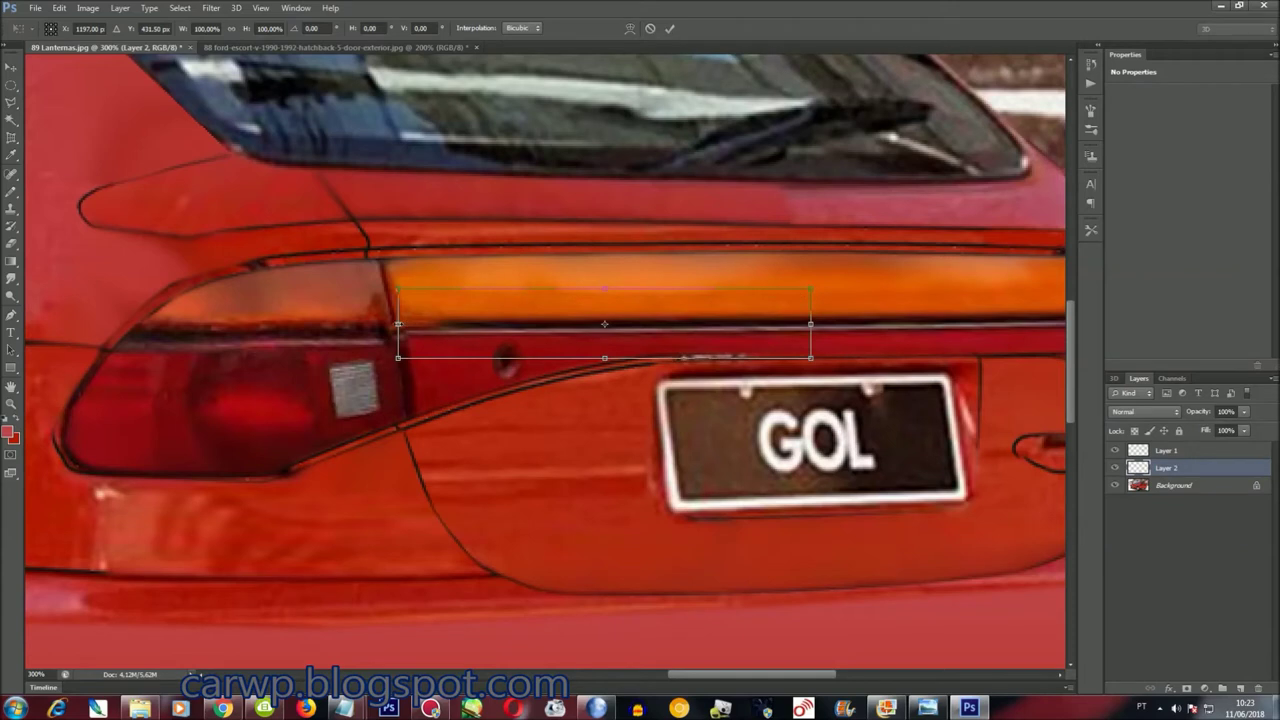
{"action": "left_click_drag", "start_coordinate": [398, 323], "coordinate": [346, 323]}
{"action": "right_click", "coordinate": [448, 318]}
{"action": "key", "text": "Escape"}
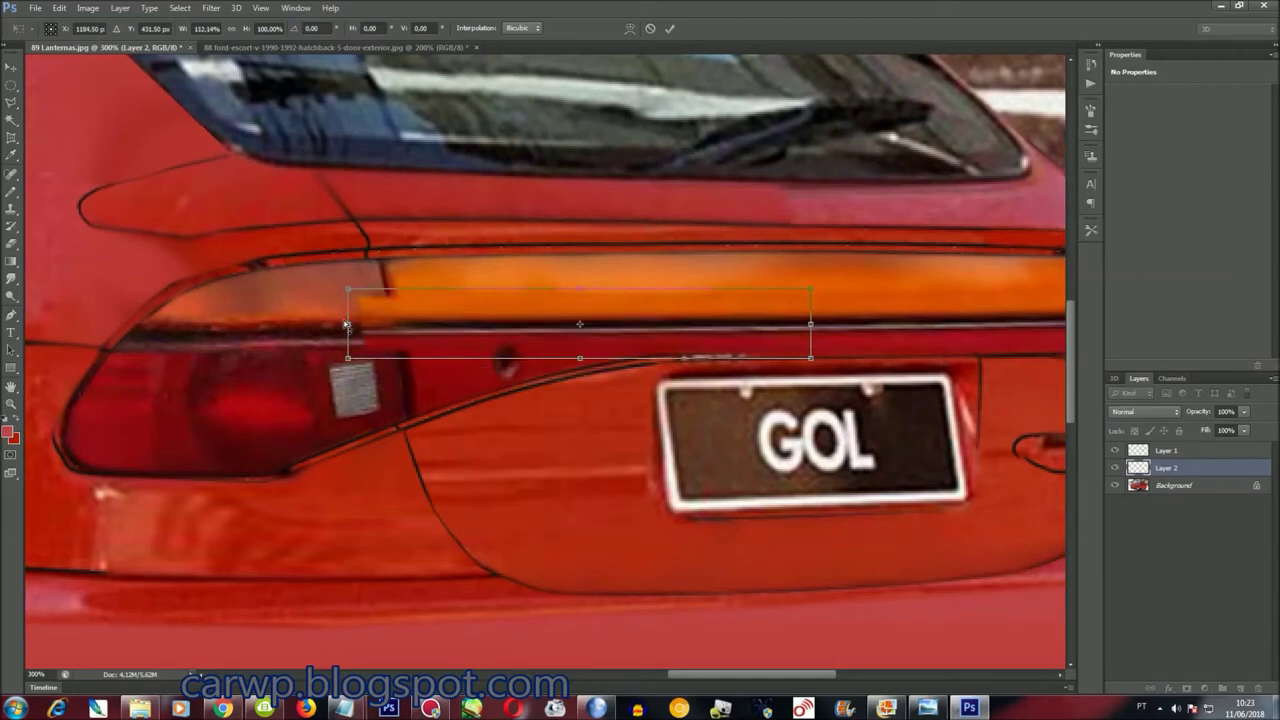
{"action": "key", "text": "Return"}
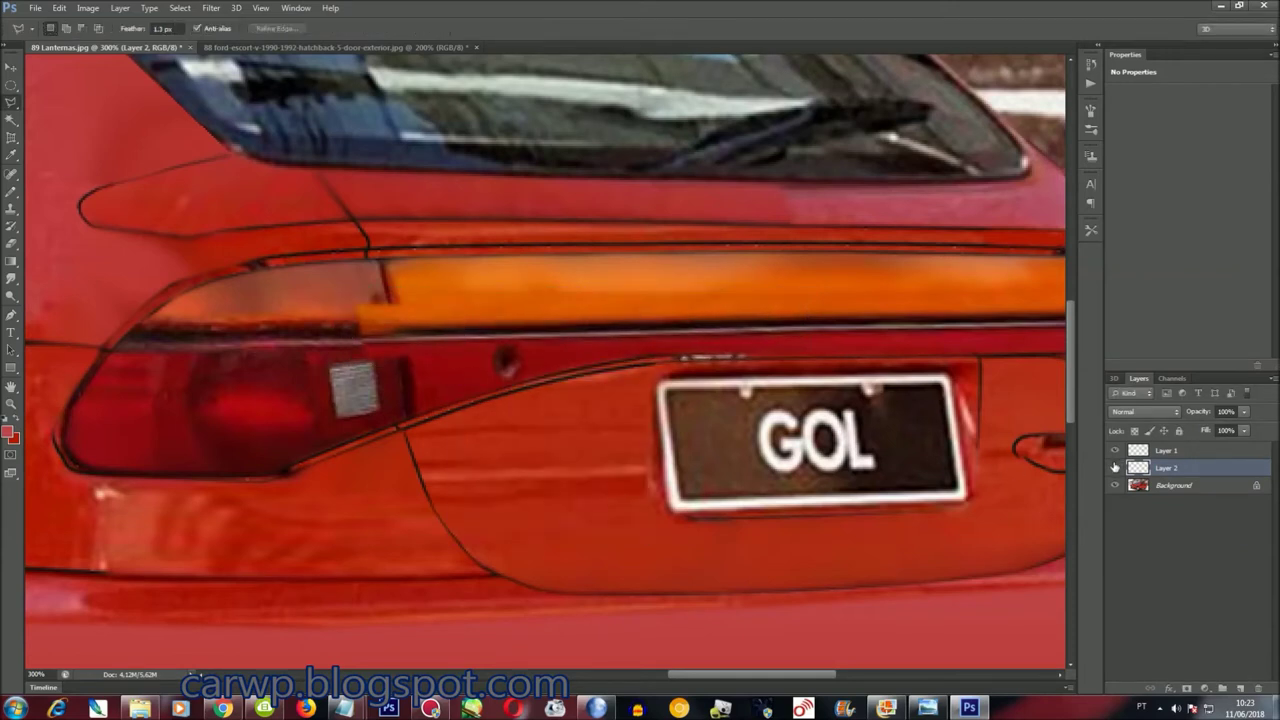
Trim the stretched strip where it overlaps the left taillight cluster, then view the whole car
{"action": "left_click", "coordinate": [1115, 467]}
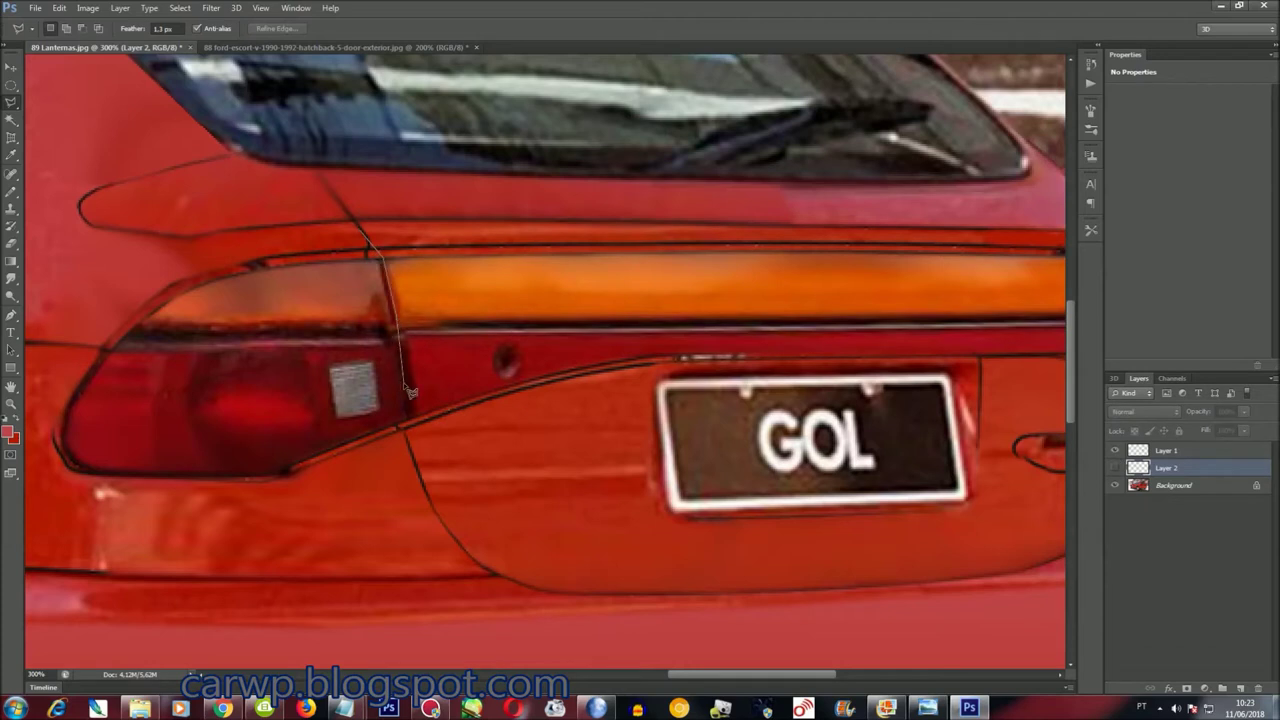
{"action": "left_click_drag", "start_coordinate": [395, 312], "coordinate": [365, 236]}
{"action": "left_click", "coordinate": [1115, 467]}
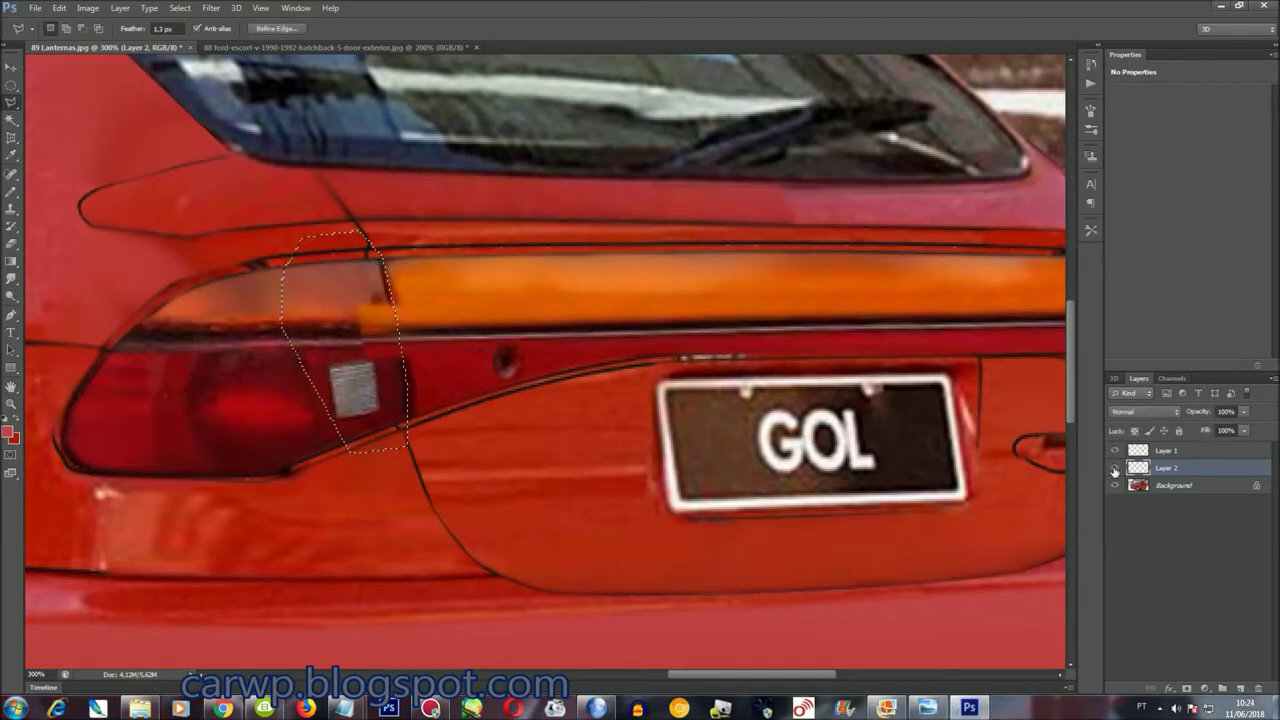
{"action": "key", "text": "ctrl+d"}
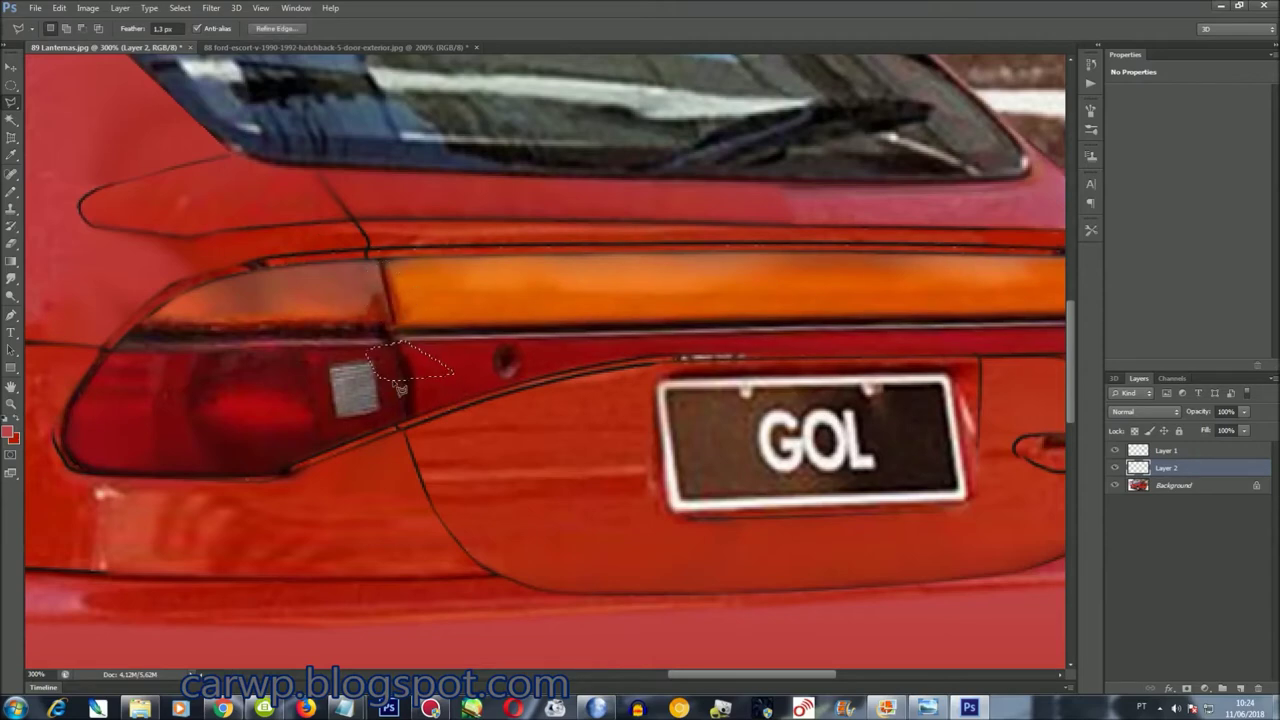
{"action": "key", "text": "ctrl+0"}
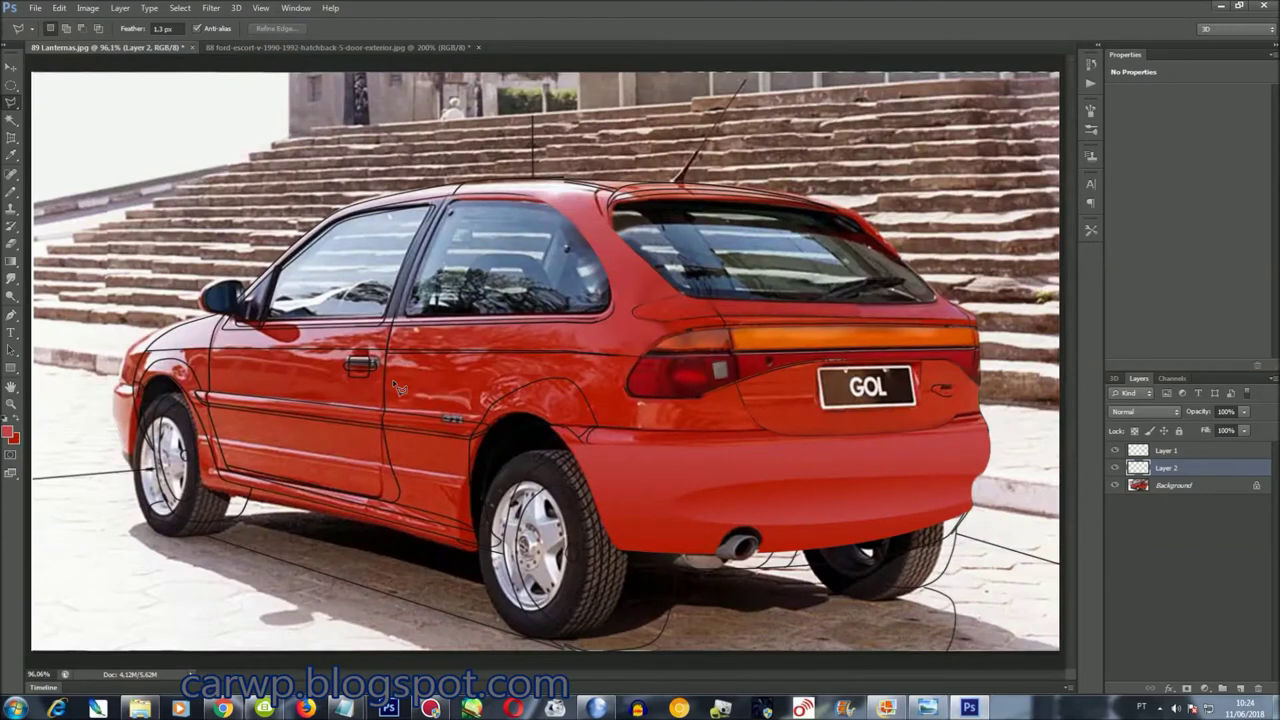
Flatten the restyled car and compare it with the original Gol photo layer
{"action": "key", "text": "ctrl+shift+e"}
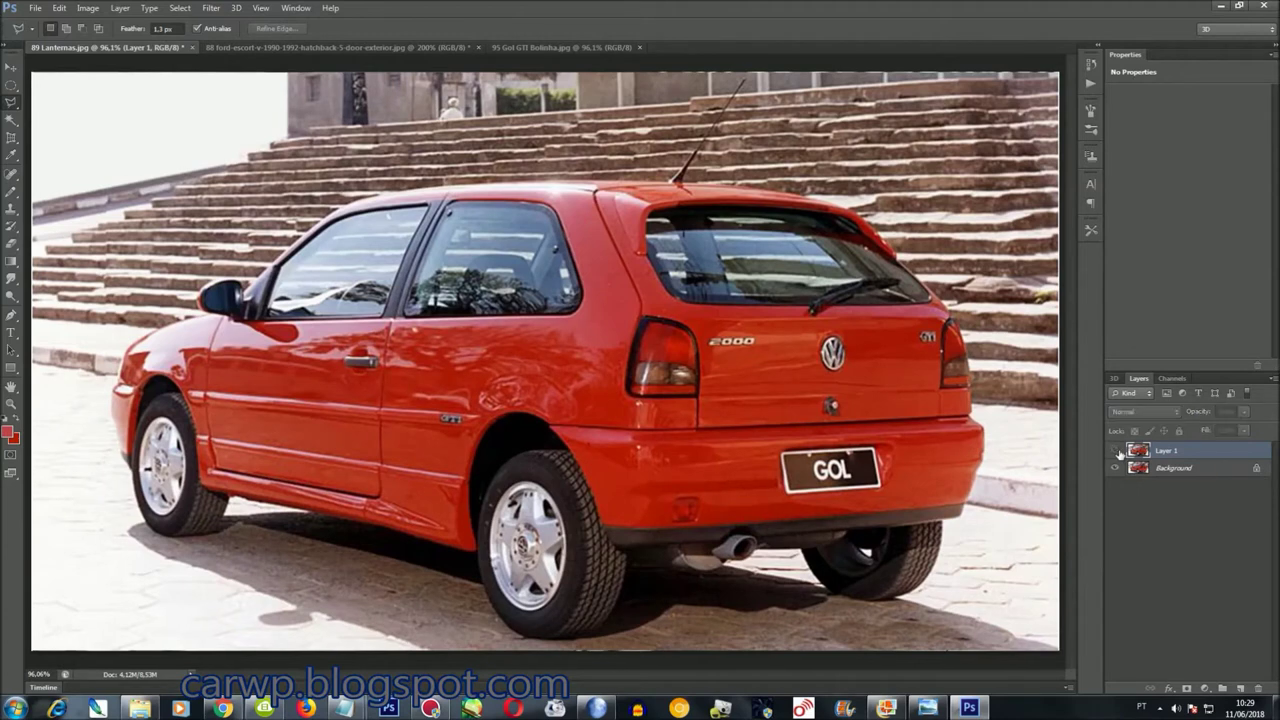
{"action": "left_click", "coordinate": [1115, 451]}
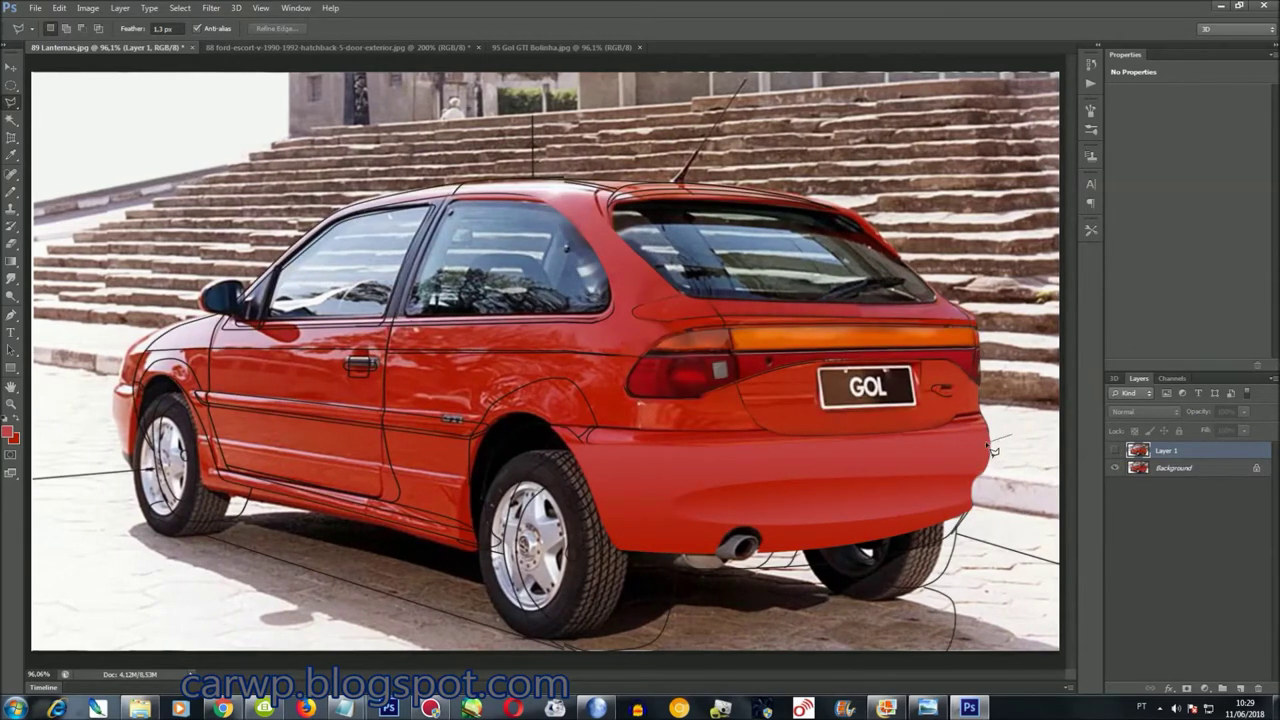
{"action": "left_click", "coordinate": [589, 458]}
Delete a rectangular selection over the car's front-left to clear the guide lines, then zoom in
{"action": "left_click", "coordinate": [11, 84]}
{"action": "left_click_drag", "start_coordinate": [32, 652], "coordinate": [452, 80]}
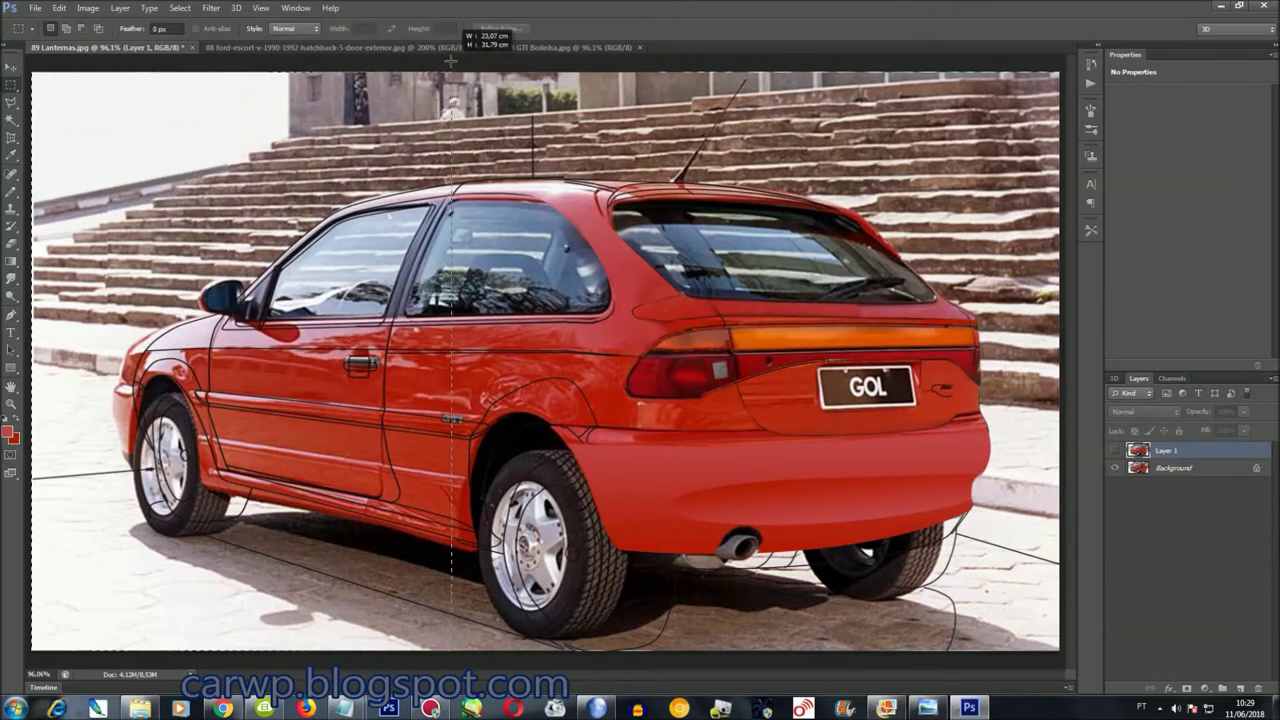
{"action": "left_click", "coordinate": [1116, 451]}
{"action": "key", "text": "Delete"}
{"action": "key", "text": "ctrl+d"}
{"action": "left_click", "coordinate": [1116, 451]}
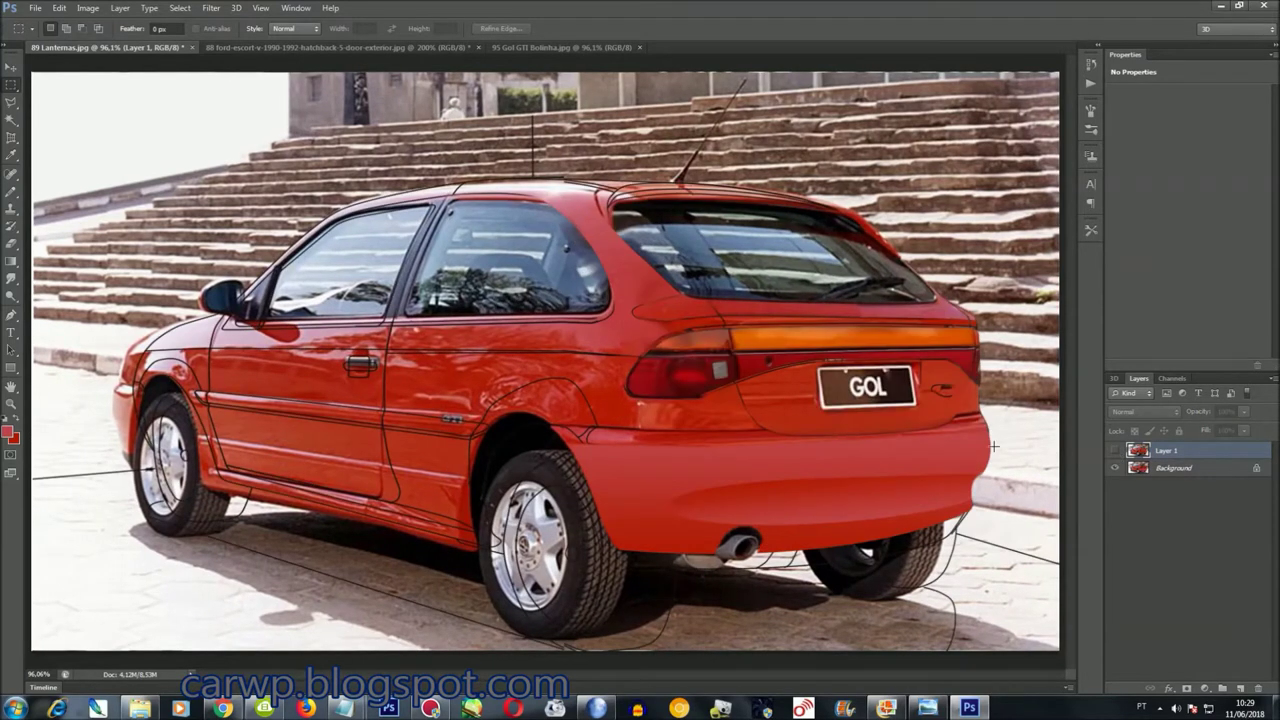
{"action": "key", "text": "ctrl+plus"}
{"action": "key", "text": "ctrl+plus"}
{"action": "left_click_drag", "start_coordinate": [690, 674], "coordinate": [725, 674]}
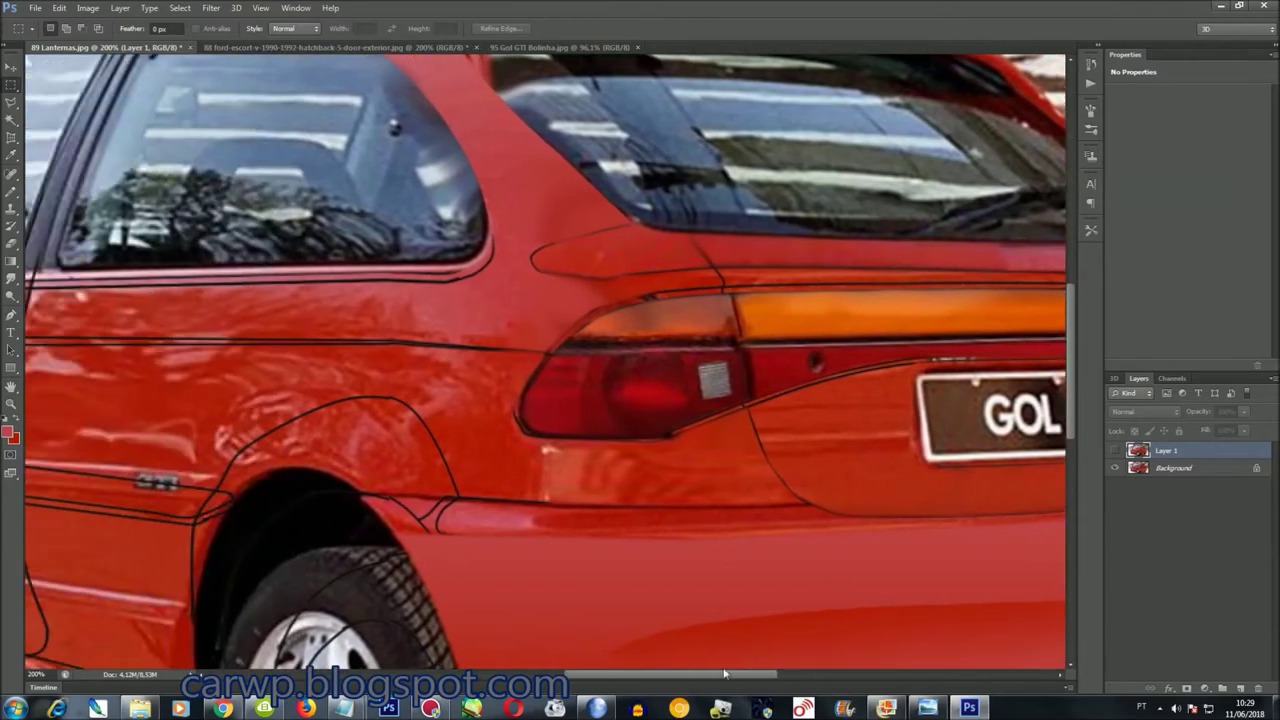
Lasso the side windows and C-pillar to blend with the original, then outline the window's lower strip
{"action": "left_click_drag", "start_coordinate": [270, 230], "coordinate": [354, 442]}
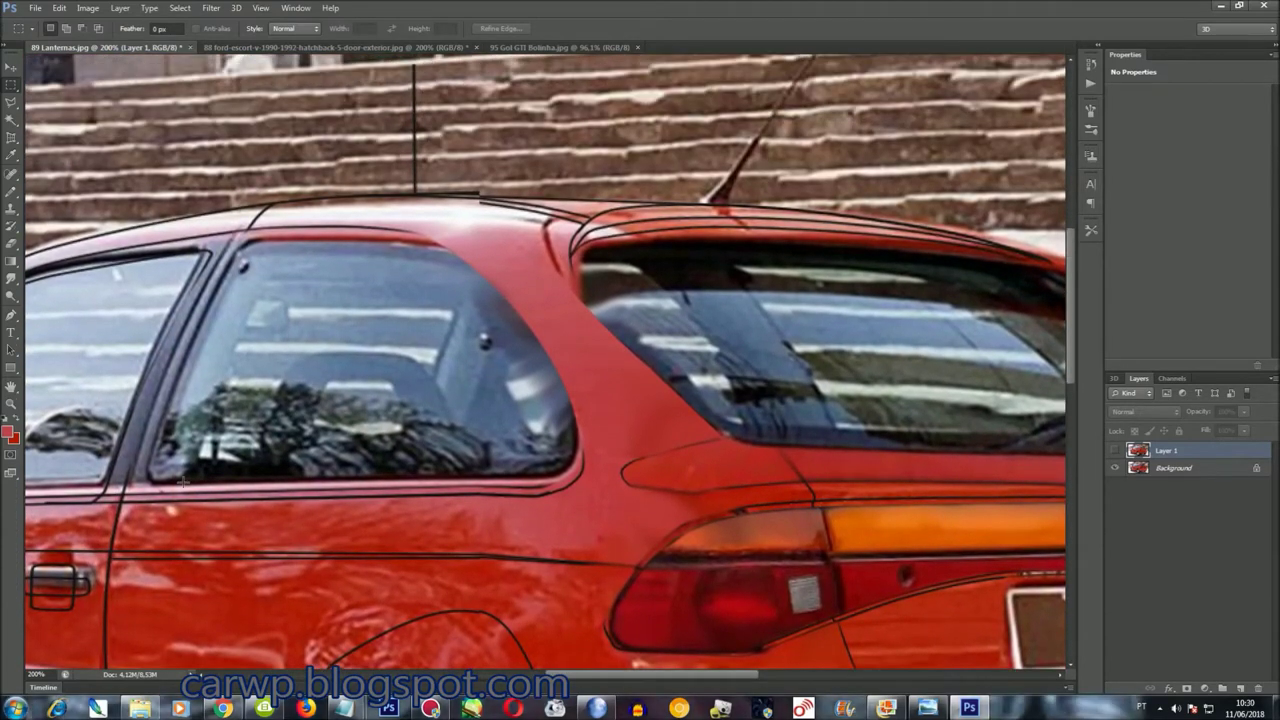
{"action": "key", "text": "l"}
{"action": "left_click_drag", "start_coordinate": [168, 490], "coordinate": [556, 482]}
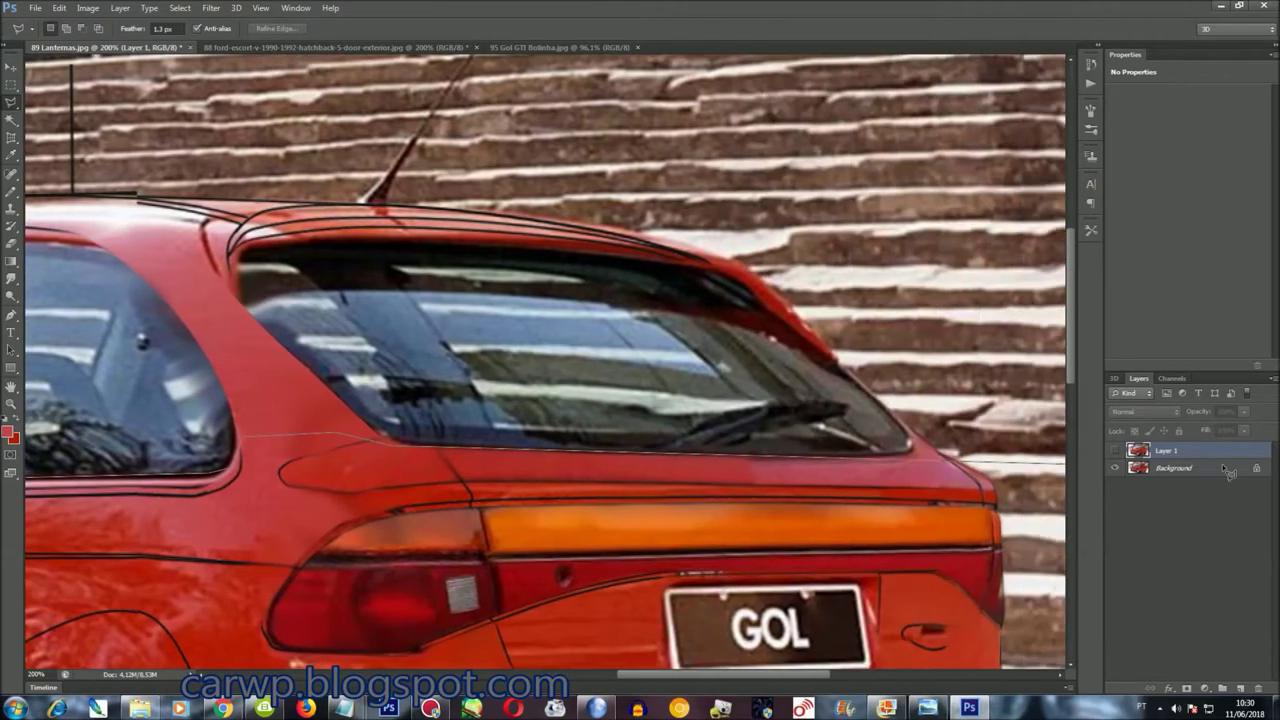
{"action": "left_click_drag", "start_coordinate": [724, 450], "coordinate": [847, 457]}
{"action": "left_click_drag", "start_coordinate": [716, 304], "coordinate": [437, 260]}
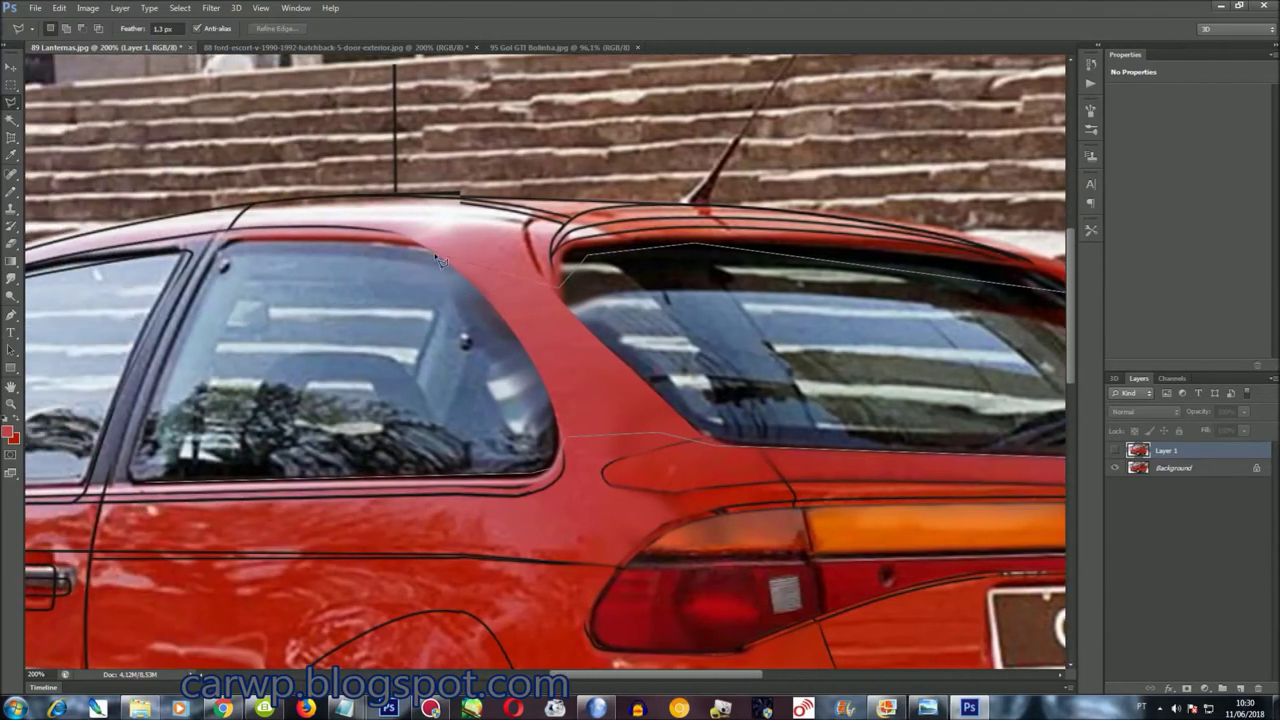
{"action": "left_click_drag", "start_coordinate": [143, 472], "coordinate": [141, 476]}
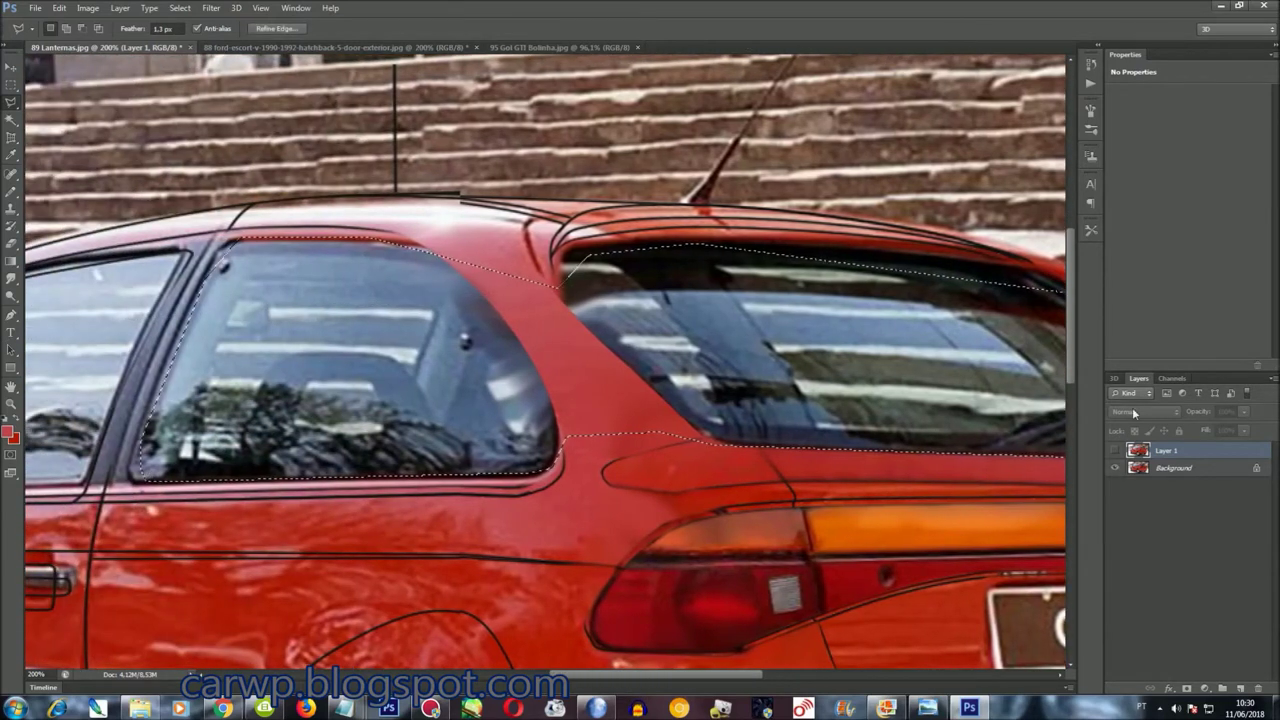
{"action": "left_click", "coordinate": [1114, 451]}
{"action": "key", "text": "ctrl+d"}
{"action": "left_click", "coordinate": [1116, 451]}
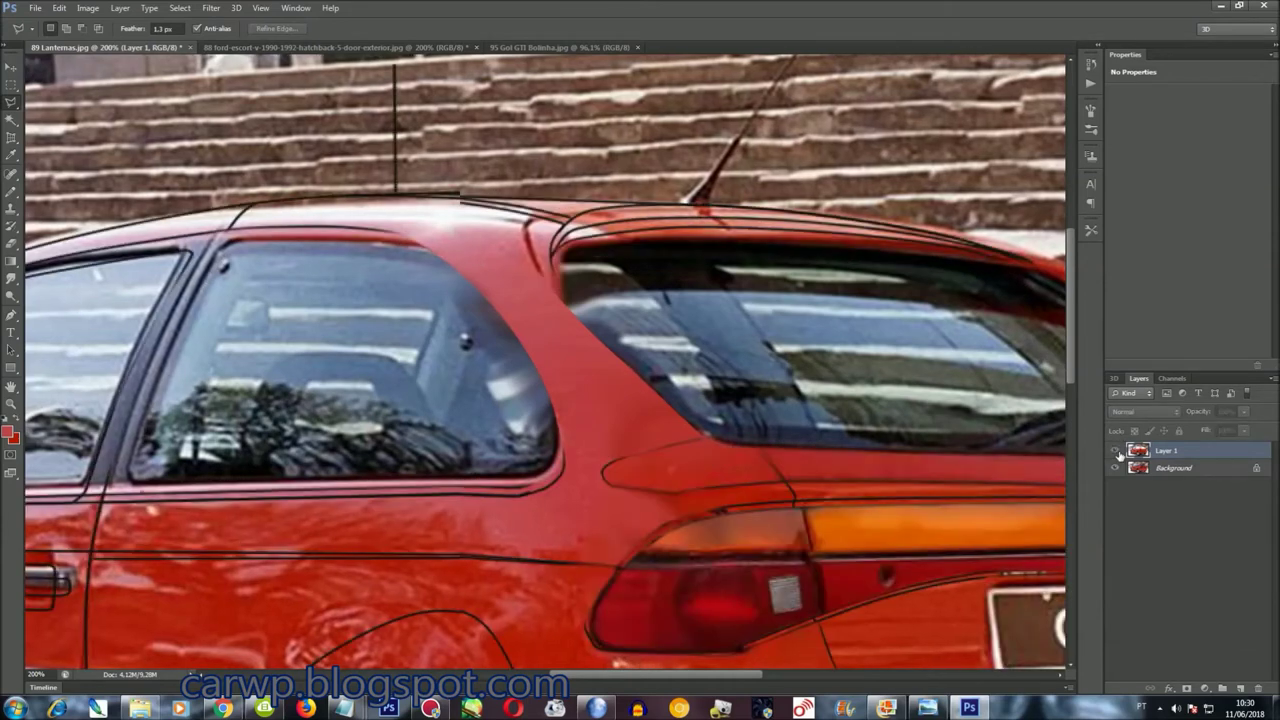
{"action": "left_click_drag", "start_coordinate": [533, 488], "coordinate": [537, 485]}
{"action": "left_click", "coordinate": [1116, 451]}
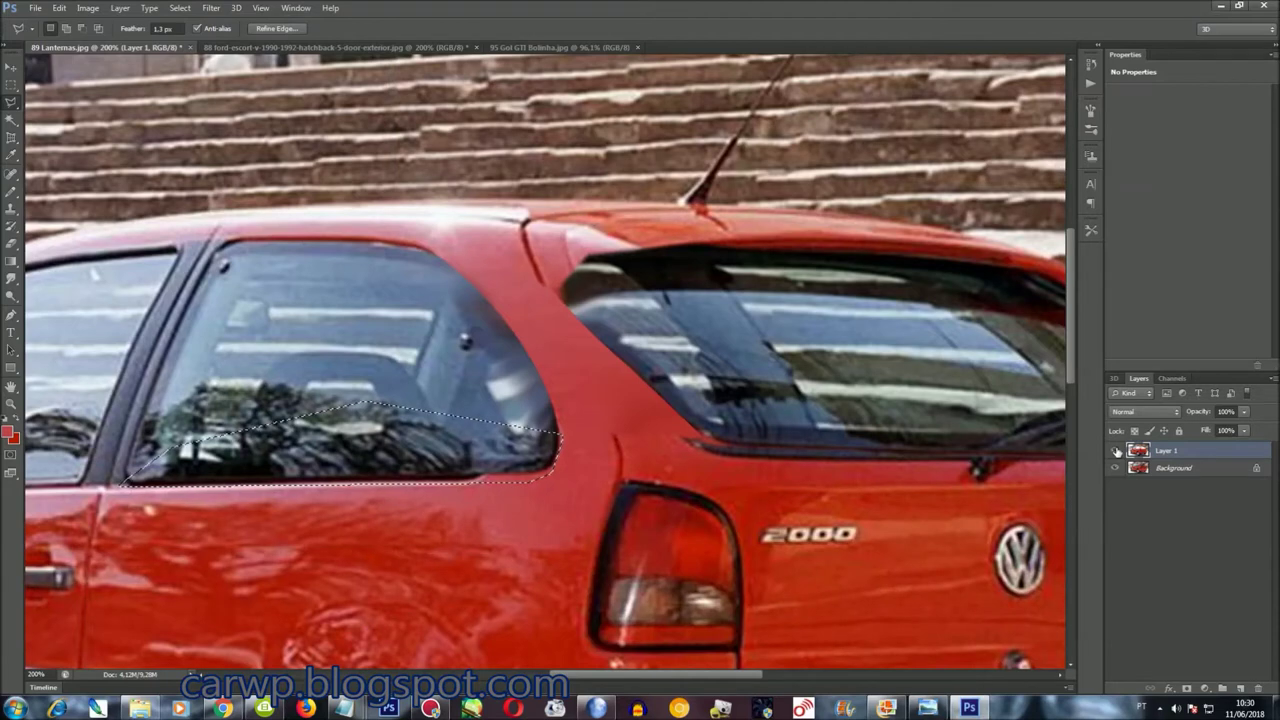
Clear the selected side-window strip and show the original Gol layer again
{"action": "key", "text": "ctrl+d"}
{"action": "scroll", "coordinate": [1025, 410], "scroll_direction": "down", "scroll_amount": 3}
{"action": "left_click_drag", "start_coordinate": [746, 675], "coordinate": [834, 670]}
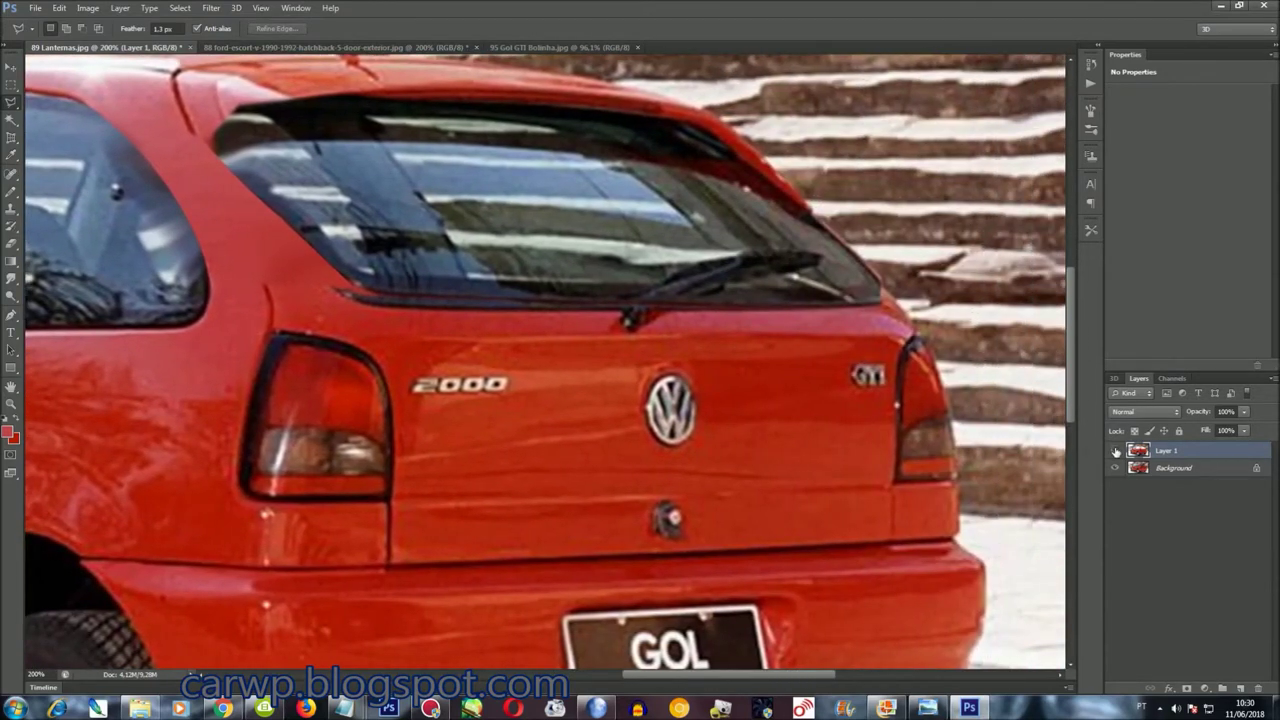
{"action": "left_click", "coordinate": [1116, 451]}
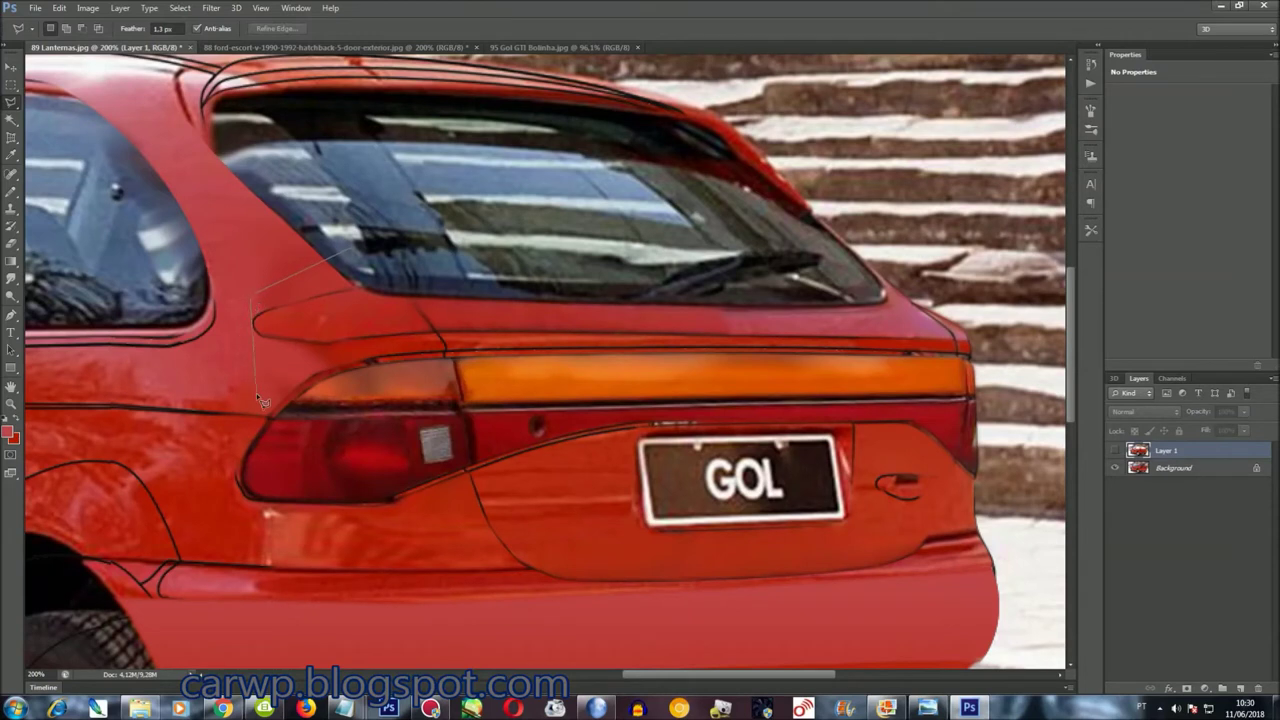
Outline the tailgate so the restyled tailgate and full-width taillight bar show through the original layer
{"action": "left_click", "coordinate": [266, 412]}
{"action": "left_click", "coordinate": [238, 467]}
{"action": "left_click", "coordinate": [263, 508]}
{"action": "left_click", "coordinate": [689, 548]}
{"action": "left_click", "coordinate": [1035, 492]}
{"action": "left_click", "coordinate": [1045, 392]}
{"action": "left_click", "coordinate": [975, 250]}
{"action": "left_click", "coordinate": [252, 295]}
{"action": "left_click", "coordinate": [1116, 451]}
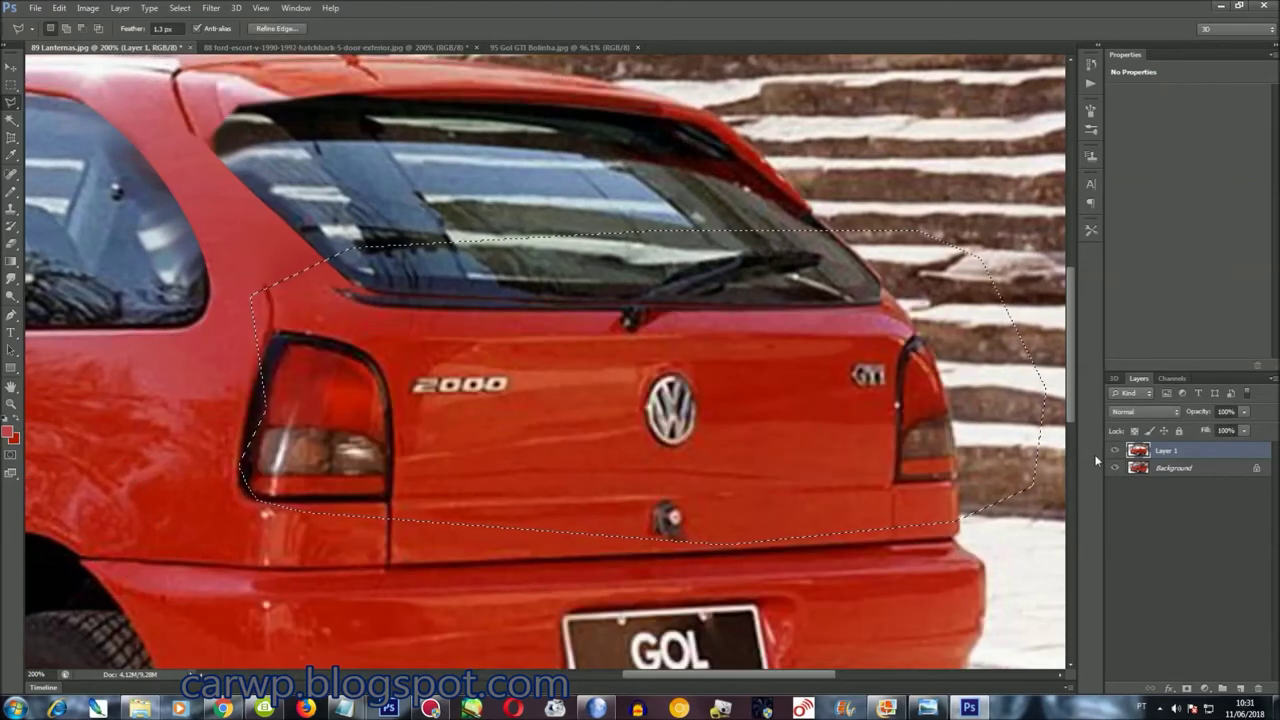
{"action": "left_click", "coordinate": [1114, 451]}
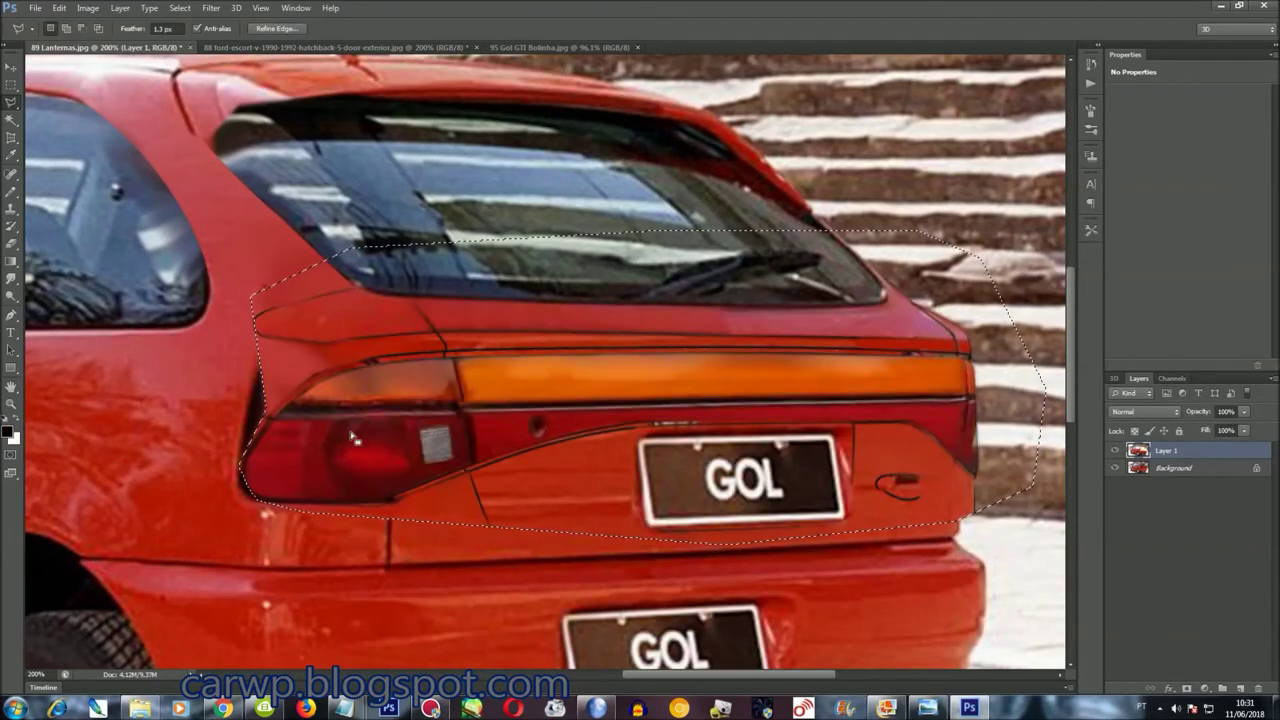
{"action": "key", "text": "d"}
{"action": "key", "text": "ctrl+d"}
Outline the small patch above the left taillight, then scroll down to compare the bumper
{"action": "left_click", "coordinate": [300, 350]}
{"action": "left_click", "coordinate": [318, 375]}
{"action": "double_click", "coordinate": [319, 405]}
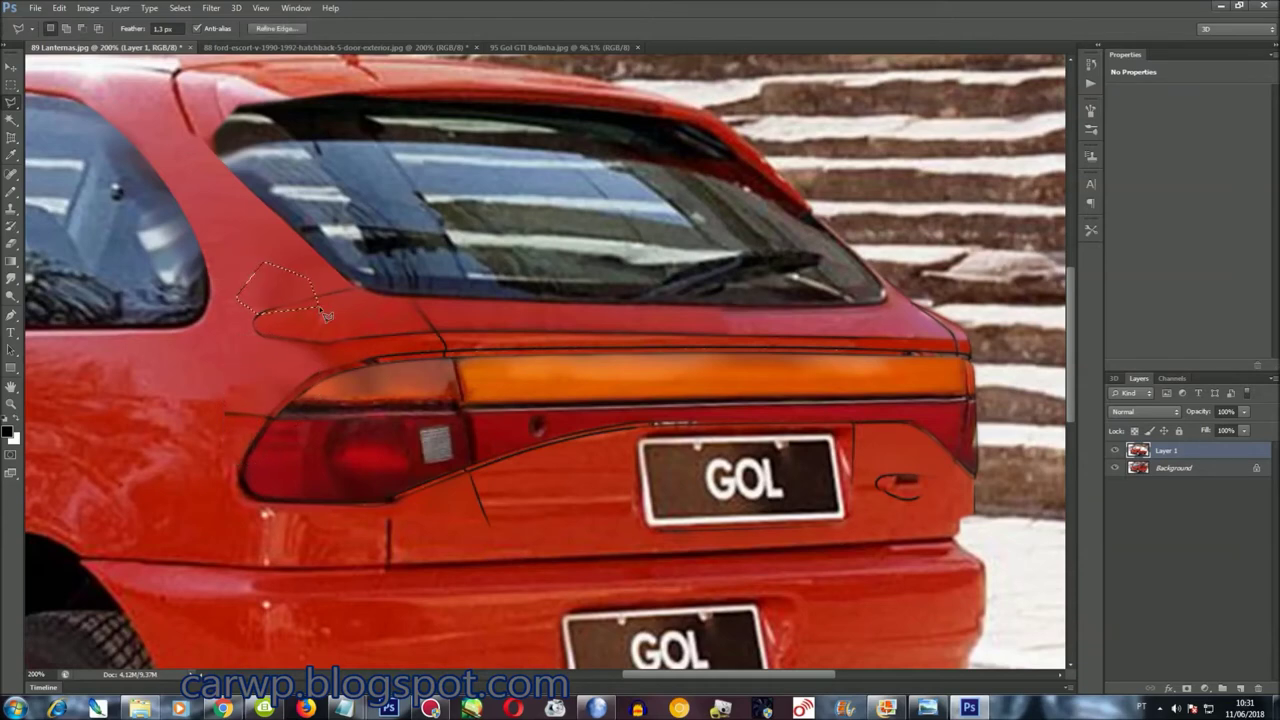
{"action": "scroll", "coordinate": [494, 359], "scroll_direction": "down", "scroll_amount": 2}
{"action": "scroll", "coordinate": [494, 359], "scroll_direction": "down", "scroll_amount": 4}
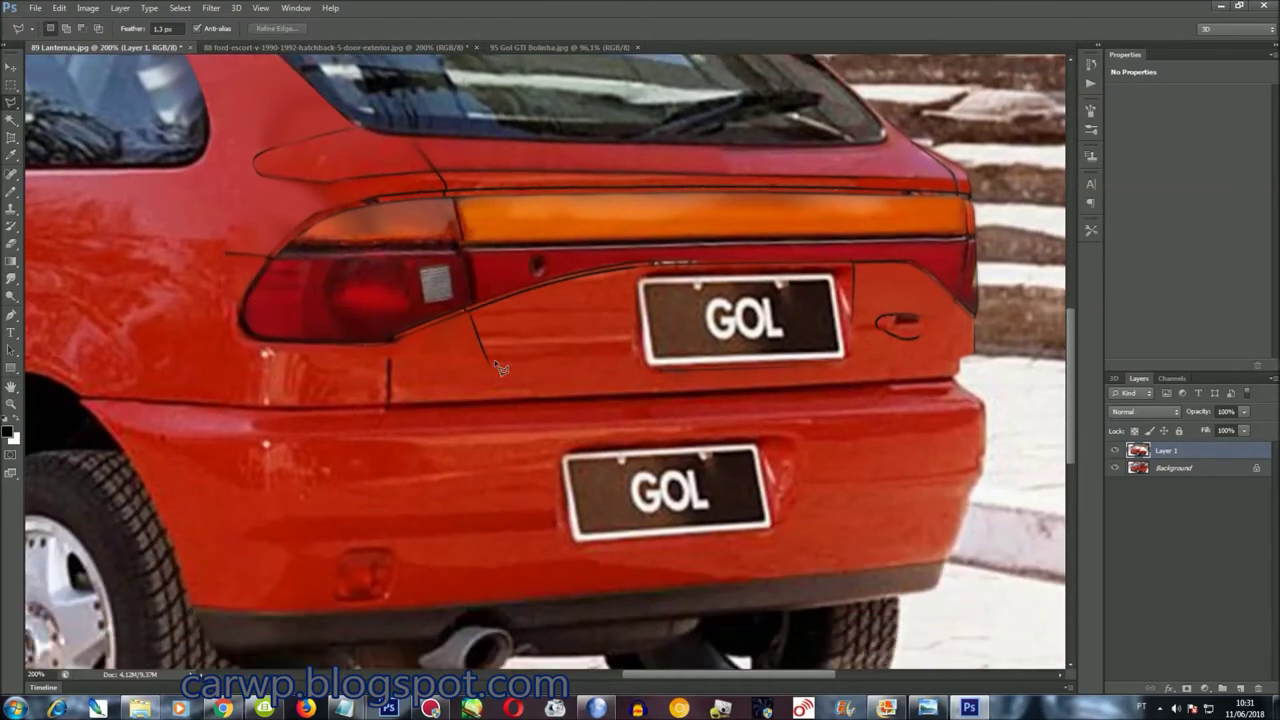
{"action": "scroll", "coordinate": [494, 359], "scroll_direction": "down", "scroll_amount": 2}
{"action": "left_click", "coordinate": [1116, 451]}
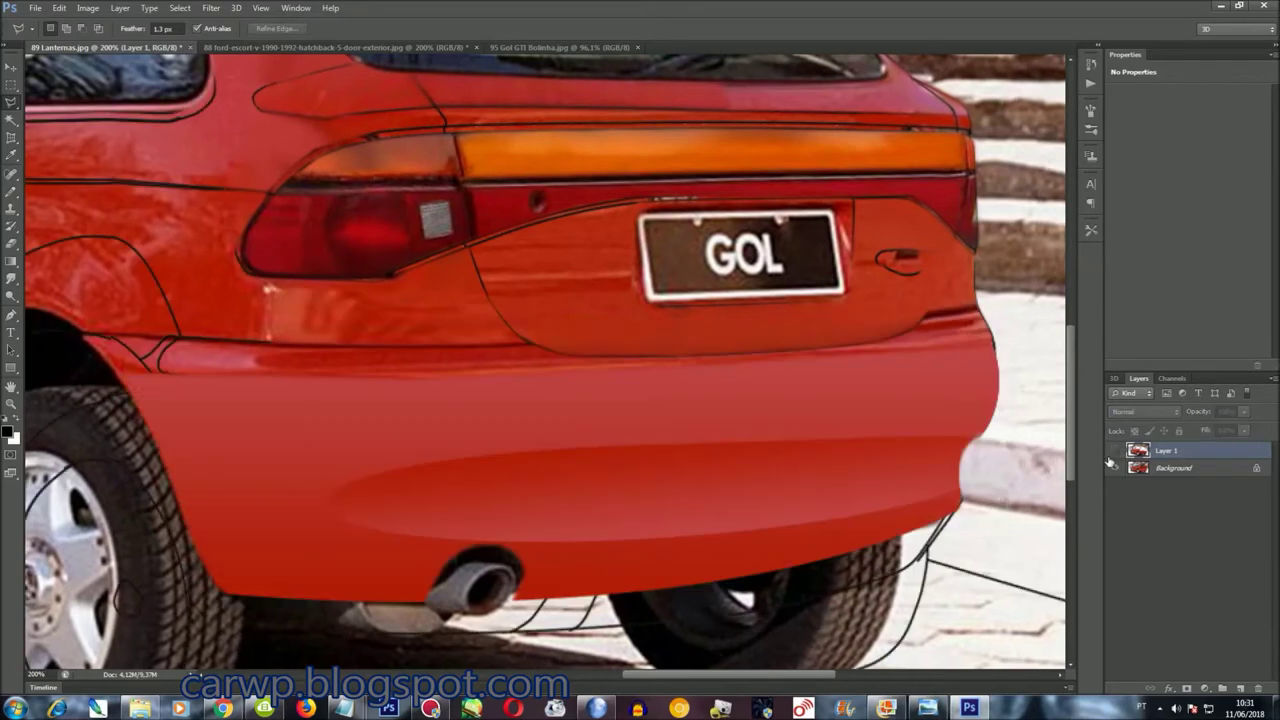
Outline the bumper's lower right edge and compare it with and without the top layer
{"action": "mouse_move", "coordinate": [920, 540]}
{"action": "left_mouse_down"}
{"action": "mouse_move", "coordinate": [525, 603]}
{"action": "mouse_move", "coordinate": [200, 577]}
{"action": "mouse_move", "coordinate": [114, 374]}
{"action": "mouse_move", "coordinate": [922, 370]}
{"action": "mouse_move", "coordinate": [1010, 346]}
{"action": "mouse_move", "coordinate": [1045, 448]}
{"action": "left_mouse_up"}
{"action": "left_click", "coordinate": [1115, 451]}
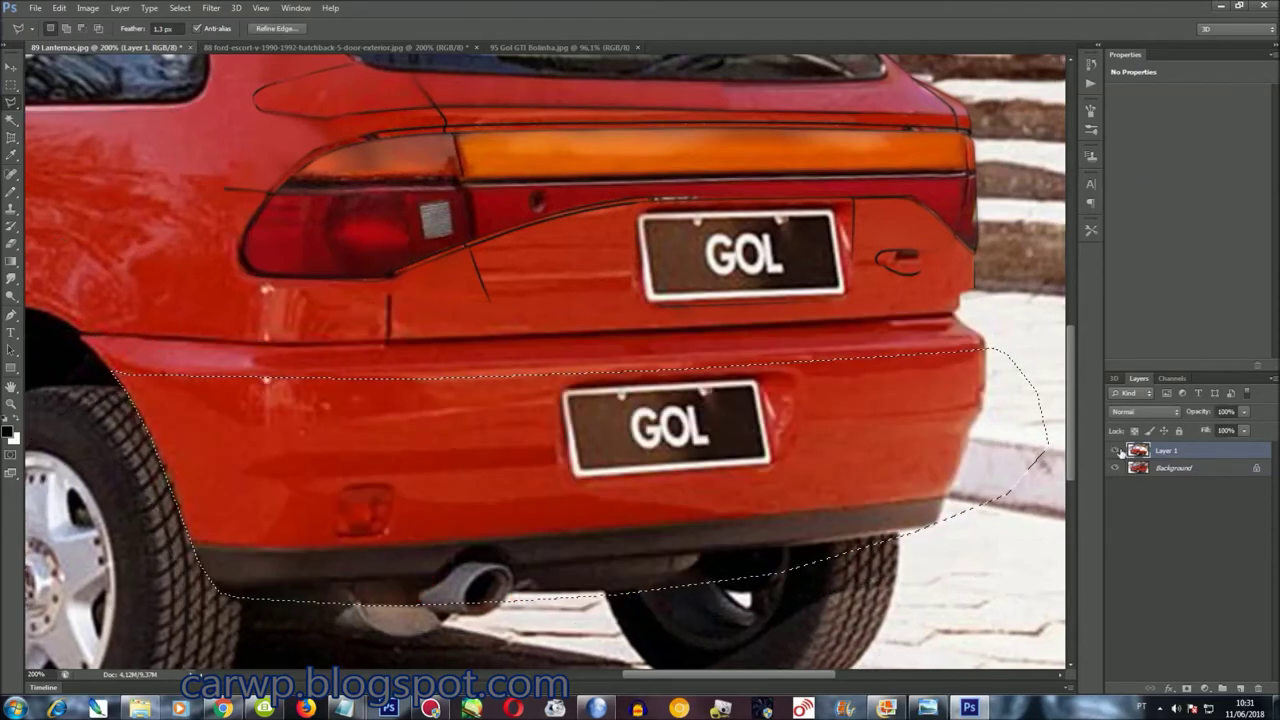
{"action": "key", "text": "ctrl+d"}
{"action": "scroll", "coordinate": [966, 586], "scroll_direction": "up", "scroll_amount": 1}
{"action": "scroll", "coordinate": [966, 586], "scroll_direction": "up", "scroll_amount": 1}
{"action": "left_click", "coordinate": [1115, 451]}
{"action": "left_click", "coordinate": [1115, 451]}
{"action": "left_click", "coordinate": [1115, 451]}
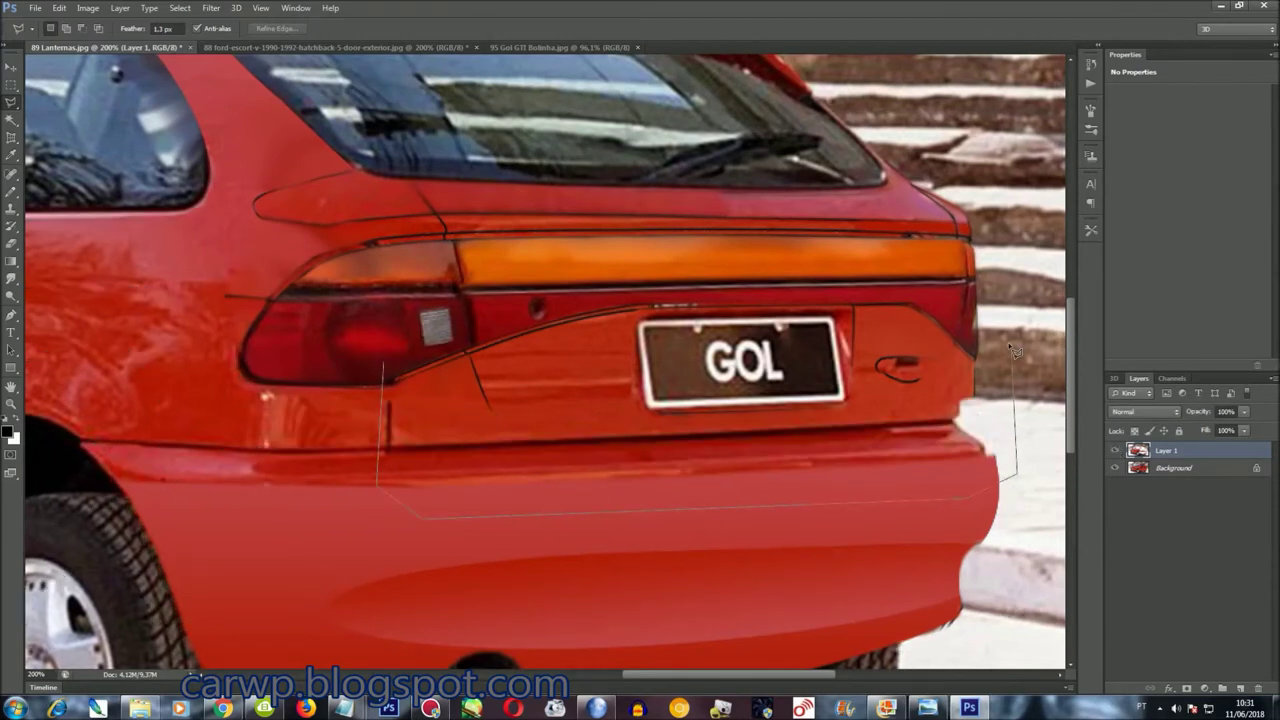
Select and compare the rear bumper area, cancel the stray outline, and fit the car on screen
{"action": "left_click_drag", "start_coordinate": [451, 517], "coordinate": [505, 300]}
{"action": "left_click", "coordinate": [1115, 451]}
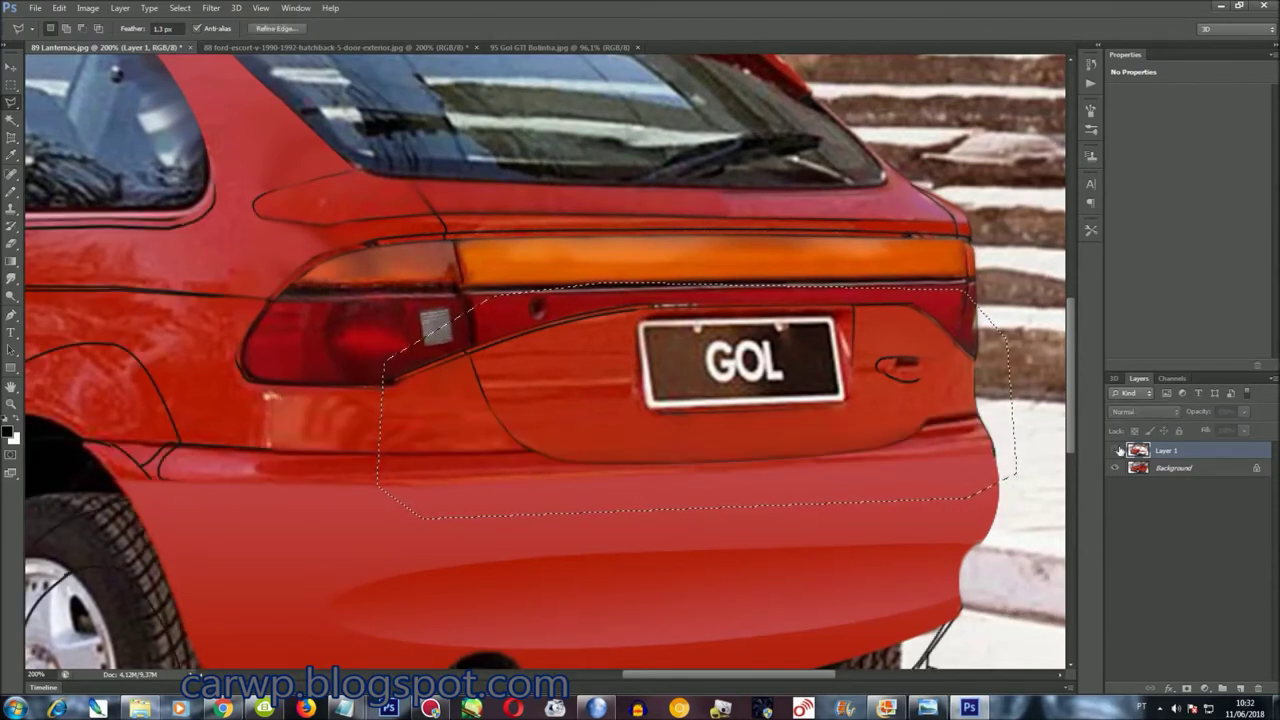
{"action": "left_click", "coordinate": [1115, 451]}
{"action": "left_click", "coordinate": [1115, 451]}
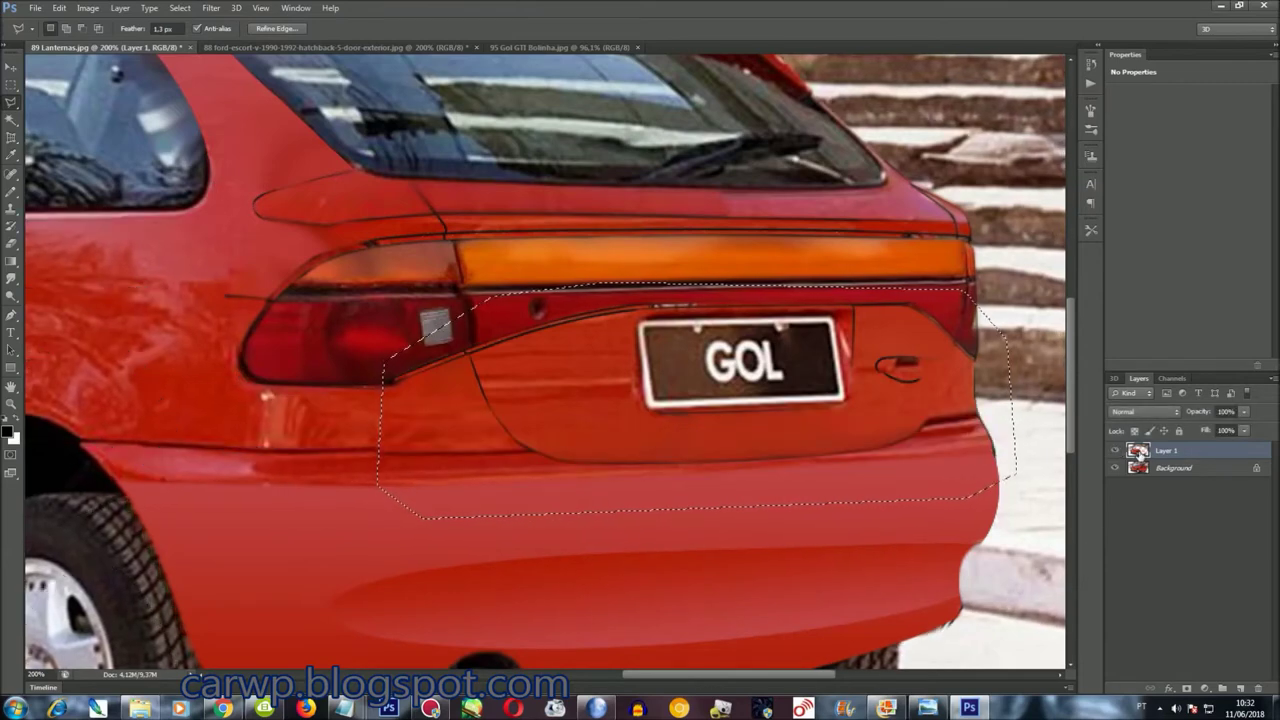
{"action": "key", "text": "ctrl+d"}
{"action": "scroll", "coordinate": [545, 362], "scroll_direction": "up", "scroll_amount": 3}
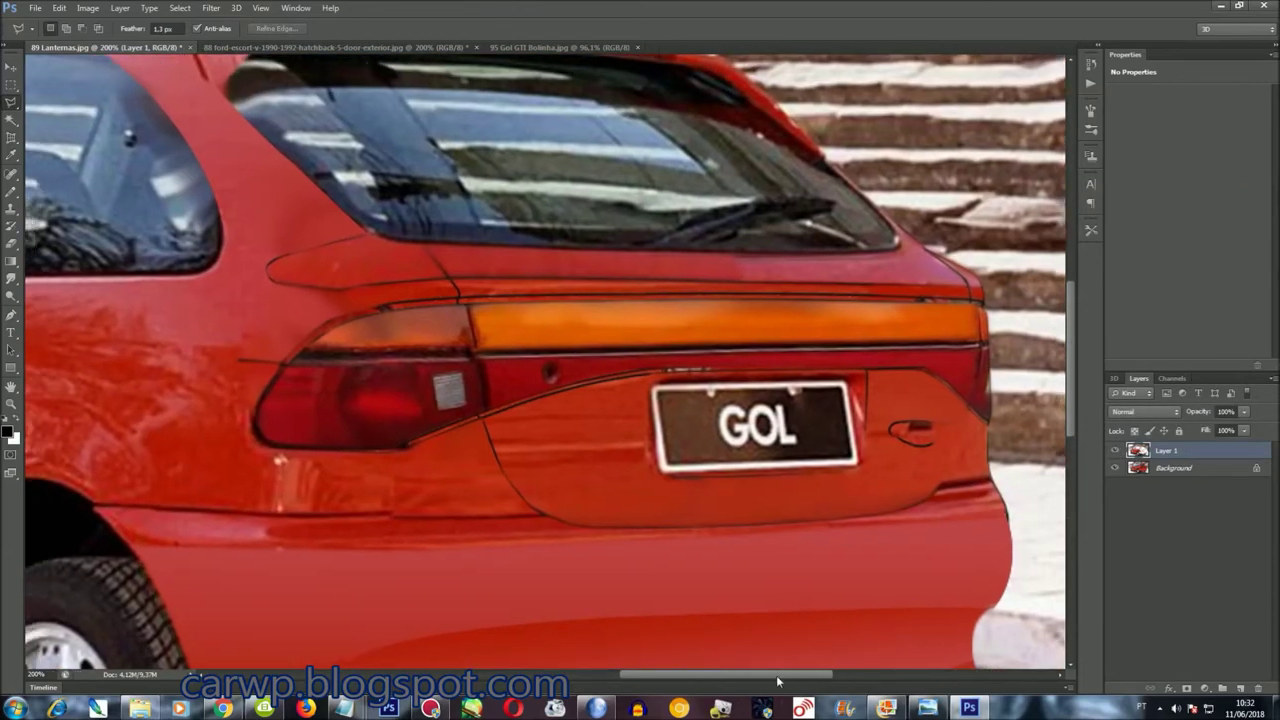
{"action": "left_click_drag", "start_coordinate": [779, 675], "coordinate": [740, 675]}
{"action": "double_click", "coordinate": [449, 507]}
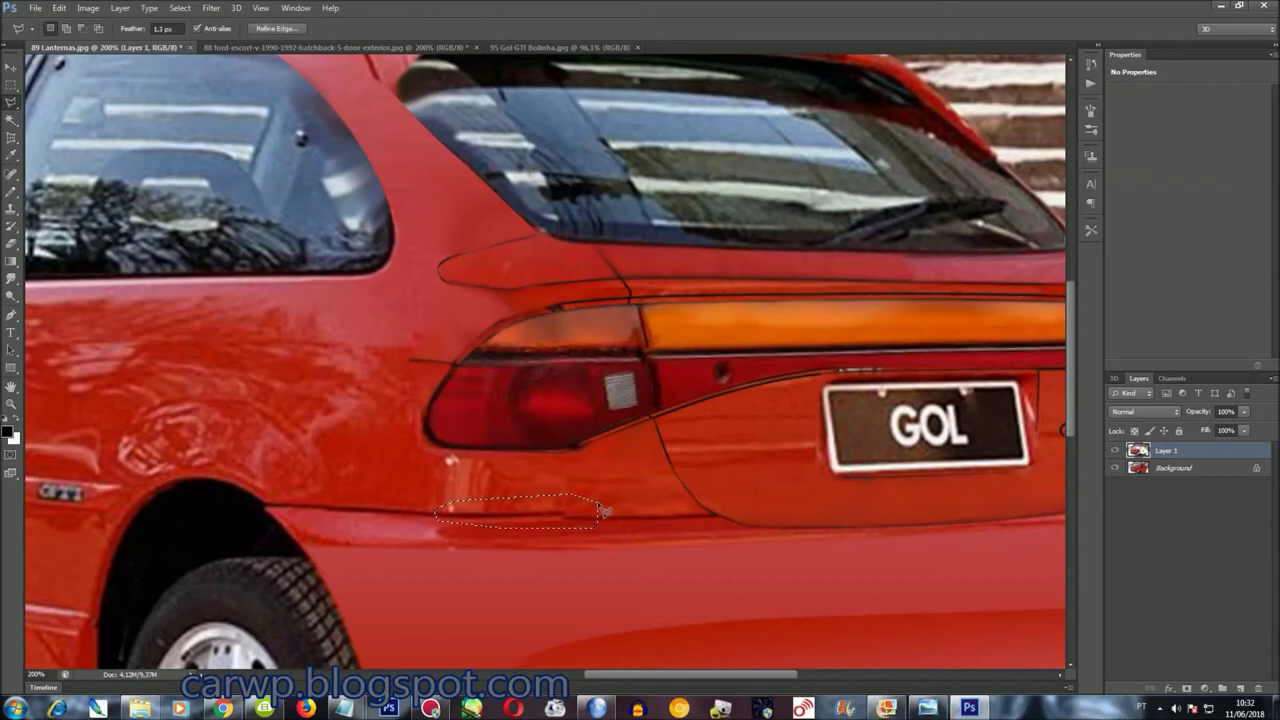
{"action": "key", "text": "ctrl+d"}
{"action": "key", "text": "ctrl+0"}
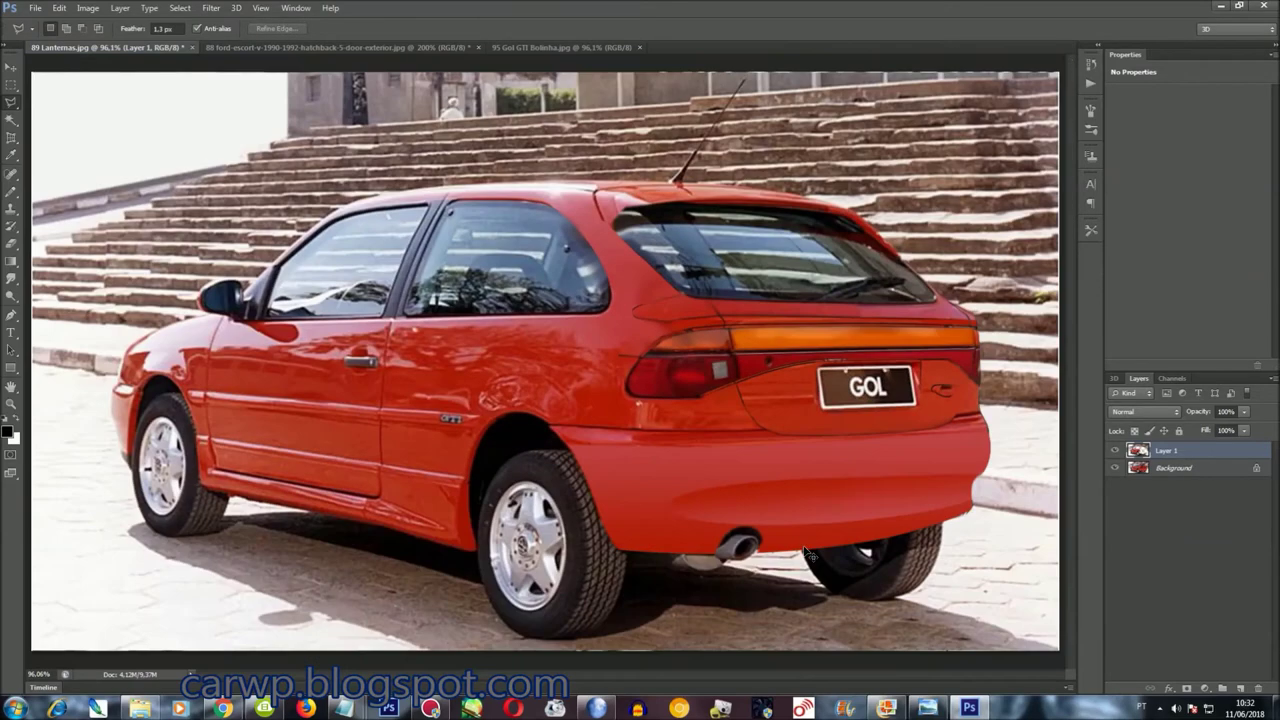
Save the layered work as 89 Lanternas.psd and compare the edit against the original
{"action": "key", "text": "ctrl+shift+s"}
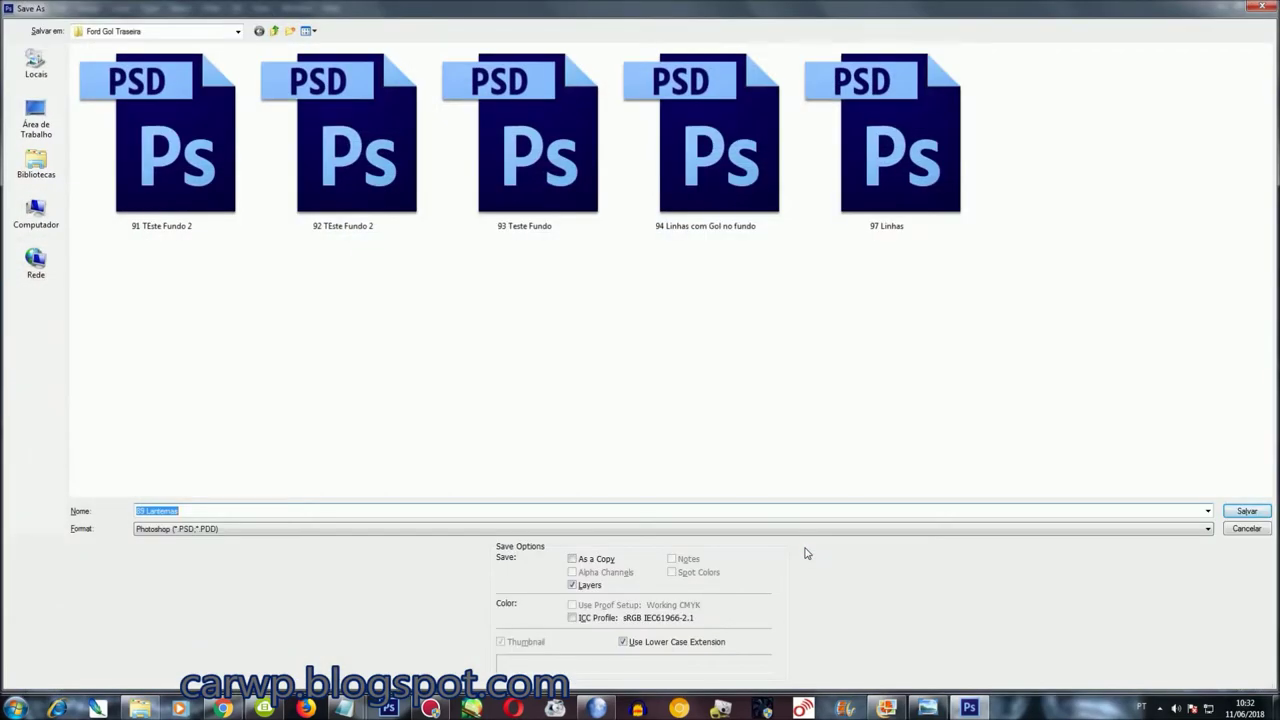
{"action": "key", "text": "Return"}
{"action": "left_click", "coordinate": [1116, 453]}
{"action": "left_click", "coordinate": [1116, 453]}
{"action": "left_click", "coordinate": [1116, 453]}
{"action": "left_click", "coordinate": [1116, 453]}
{"action": "left_click", "coordinate": [1116, 453]}
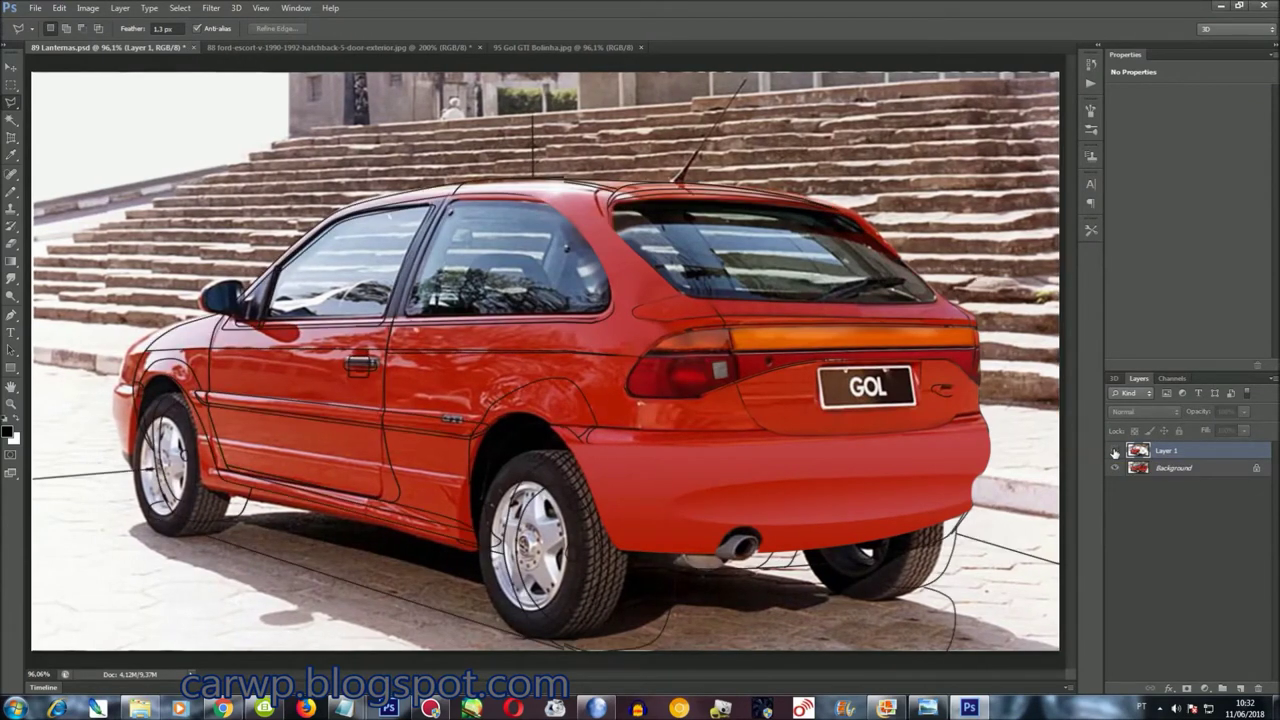
{"action": "left_click", "coordinate": [1116, 453]}
{"action": "left_click", "coordinate": [1116, 453]}
{"action": "left_click", "coordinate": [1116, 453]}
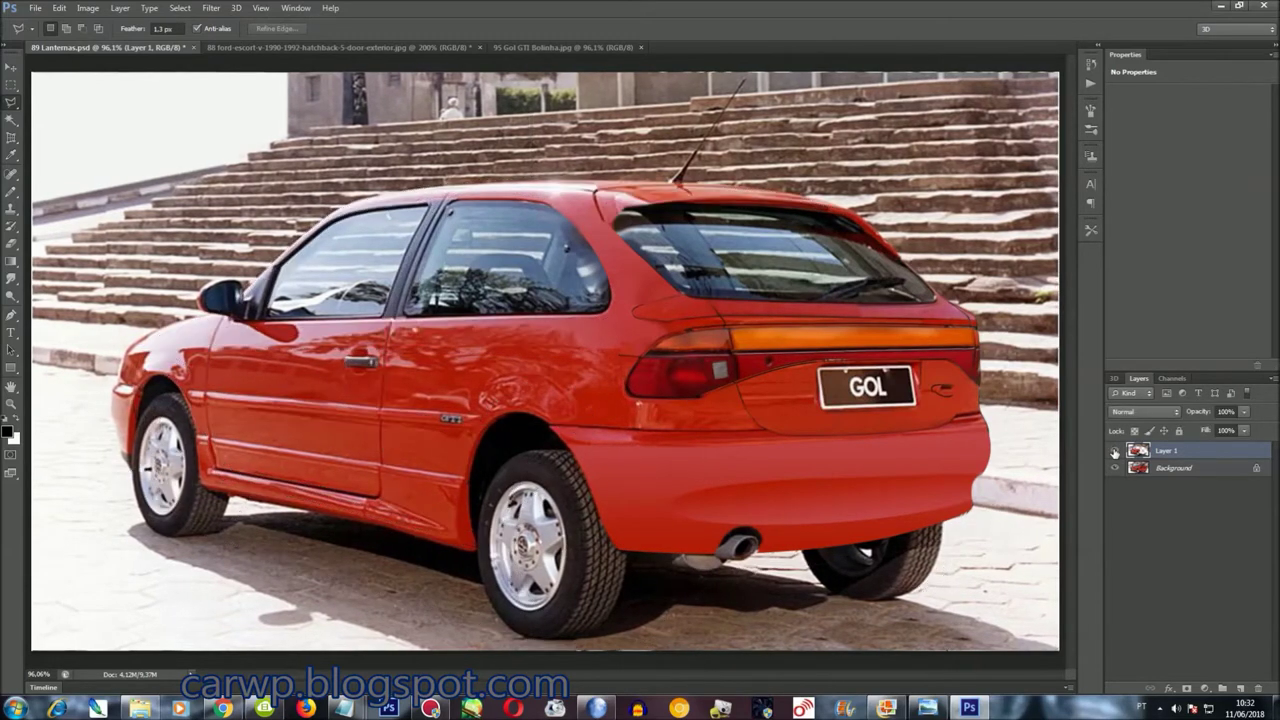
{"action": "left_click", "coordinate": [1116, 453]}
{"action": "left_click", "coordinate": [1116, 453]}
Merge the edit layer down and save it as the JPEG 87 Traseira Temp
{"action": "key", "text": "ctrl+e"}
{"action": "left_click", "coordinate": [35, 8]}
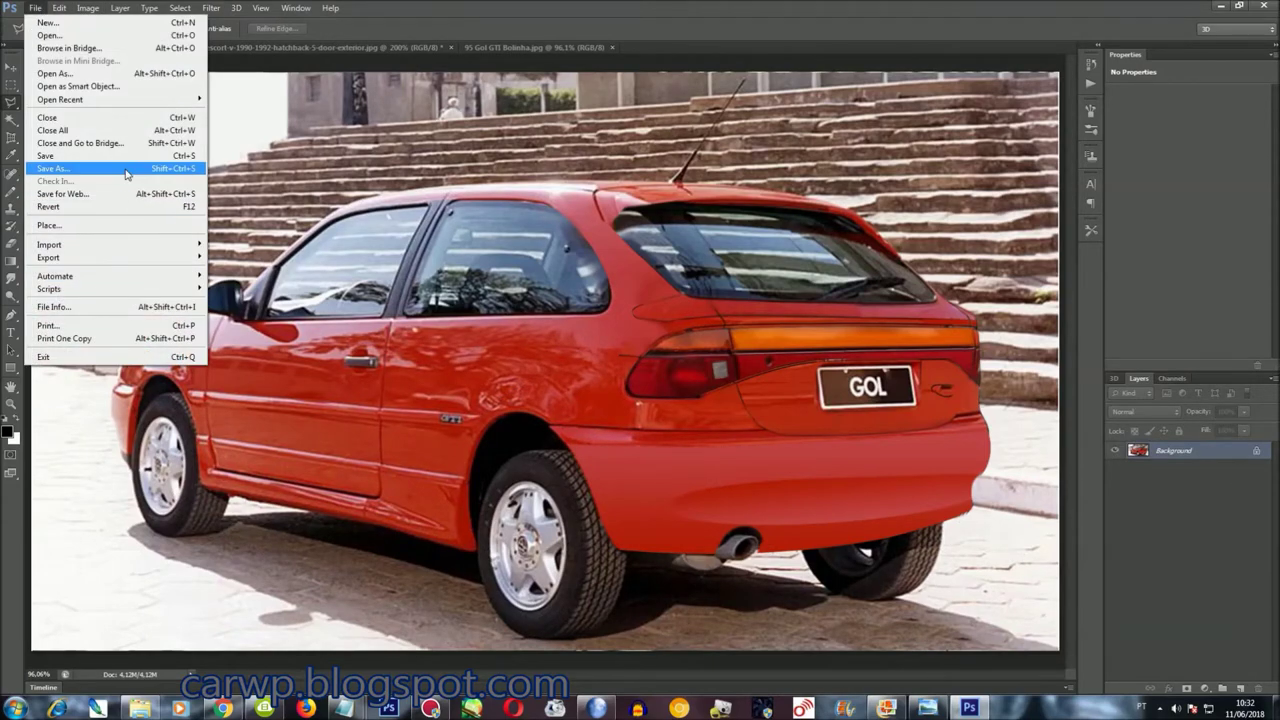
{"action": "left_click", "coordinate": [127, 169]}
{"action": "left_click", "coordinate": [325, 530]}
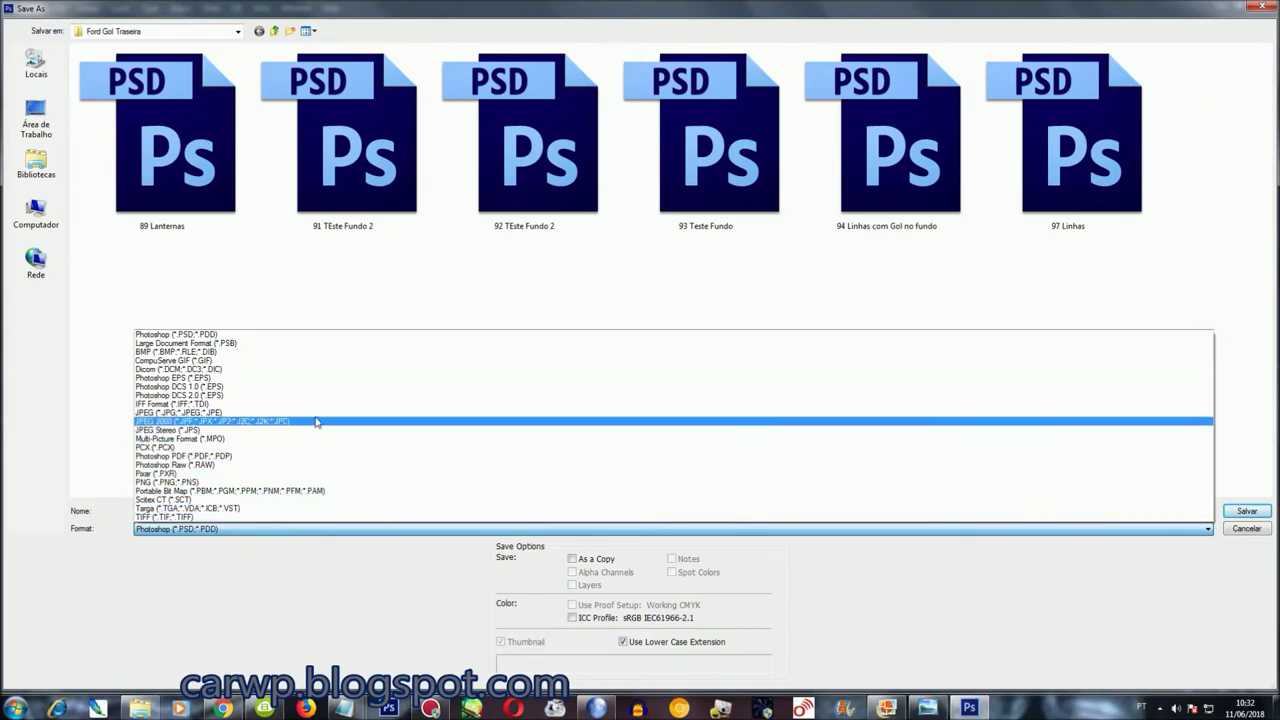
{"action": "left_click", "coordinate": [316, 412]}
{"action": "triple_click", "coordinate": [345, 511]}
{"action": "type", "text": "87"}
{"action": "key", "text": "Return"}
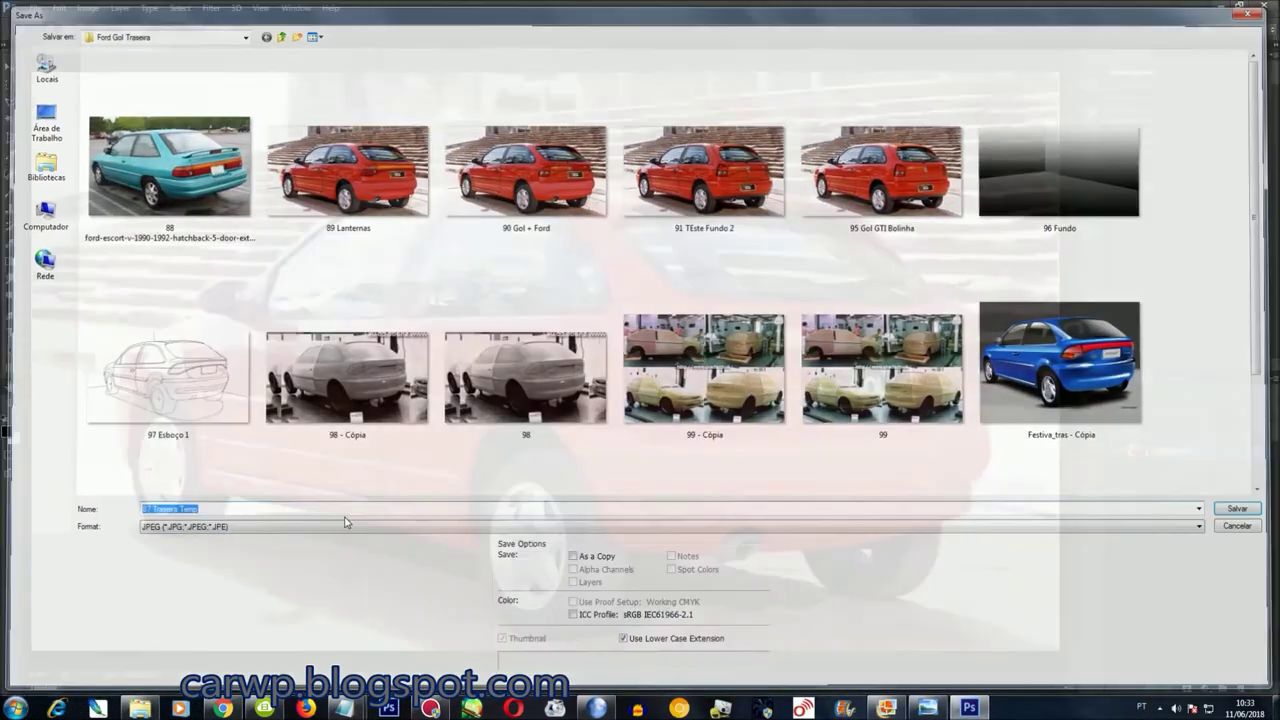
{"action": "key", "text": "Return"}
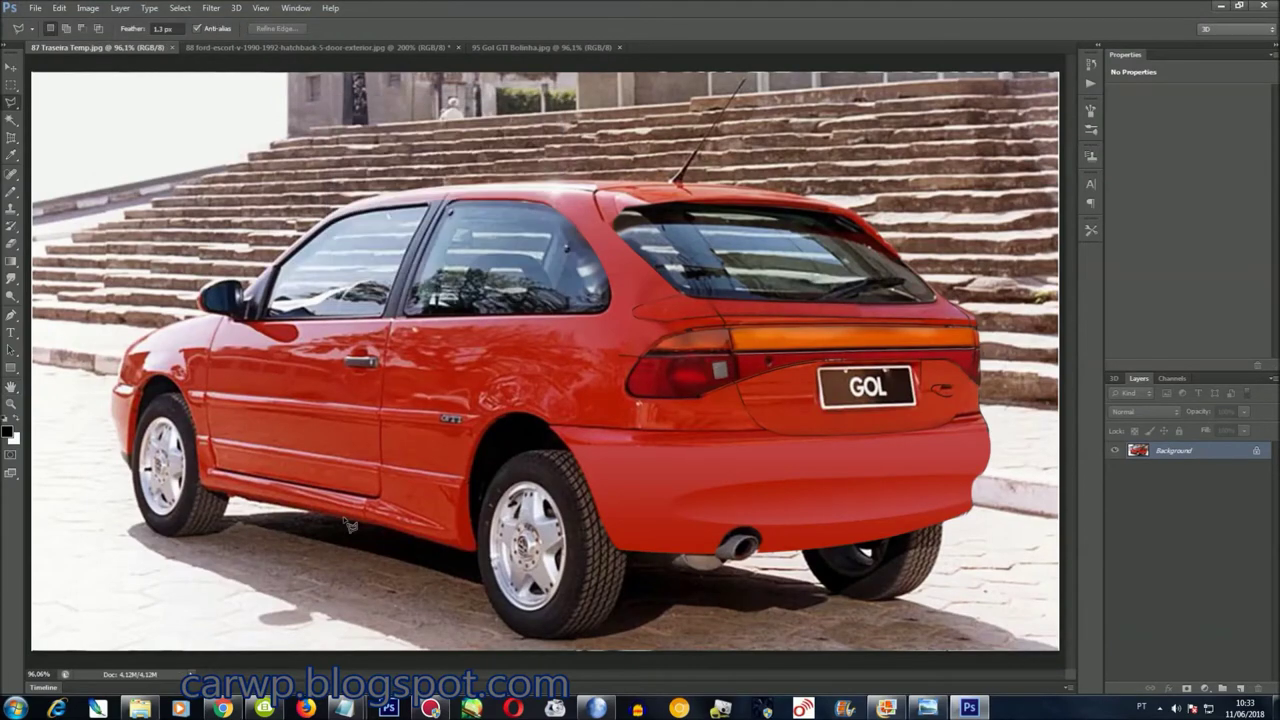
Select the body patch beside the taillight in 95 Gol GTI Bolinha and copy it
{"action": "scroll", "coordinate": [451, 508], "scroll_direction": "up", "scroll_amount": 1}
{"action": "scroll", "coordinate": [451, 508], "scroll_direction": "up", "scroll_amount": 3}
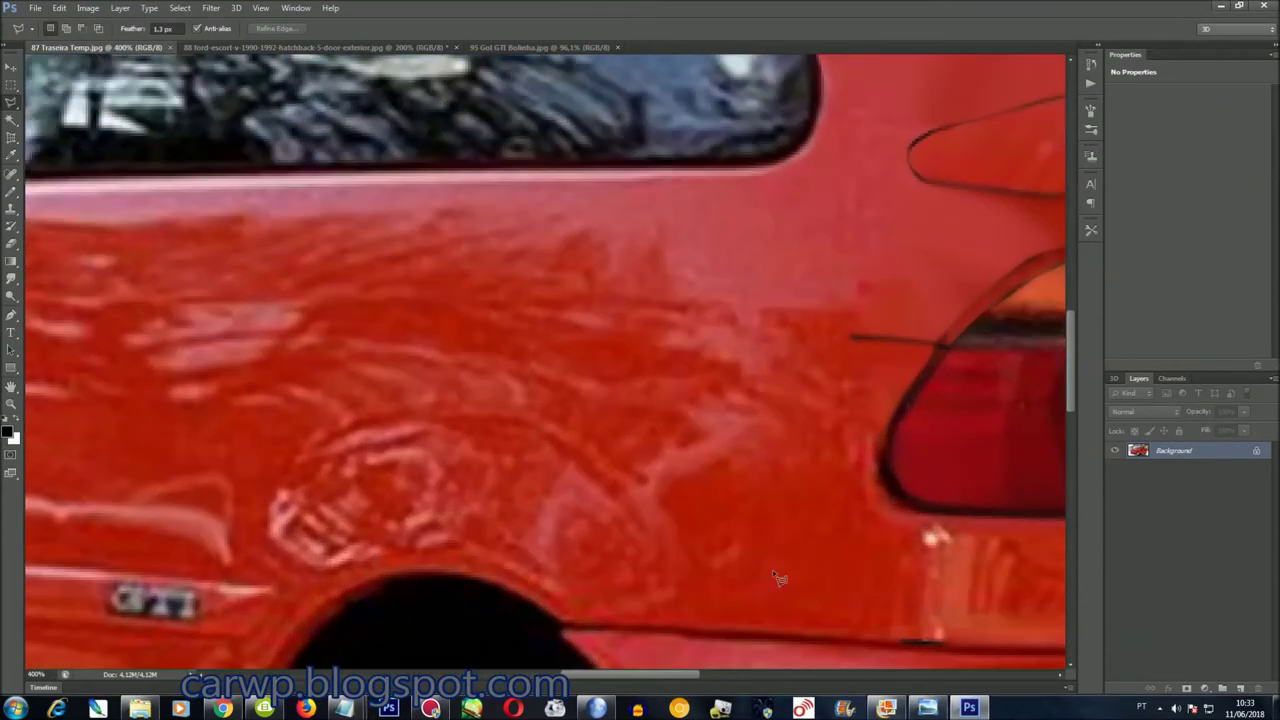
{"action": "scroll", "coordinate": [680, 640], "scroll_direction": "down", "scroll_amount": 5}
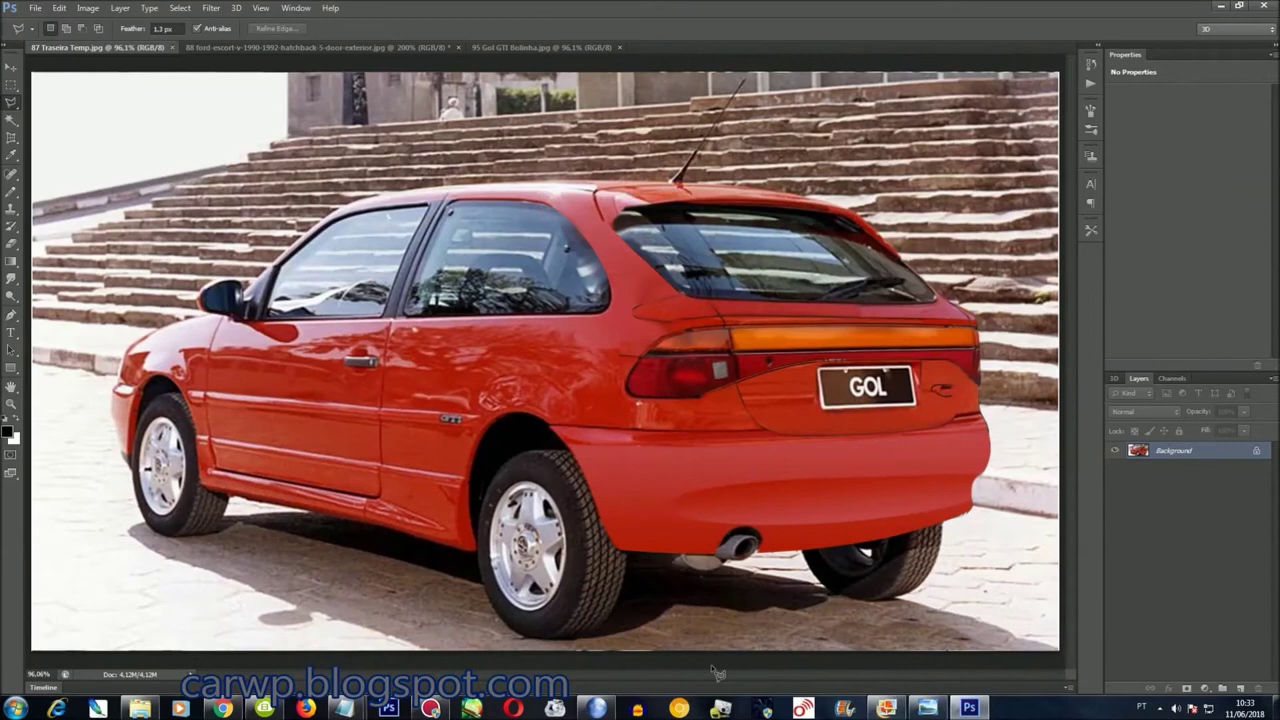
{"action": "left_click", "coordinate": [292, 8]}
{"action": "left_click", "coordinate": [340, 466]}
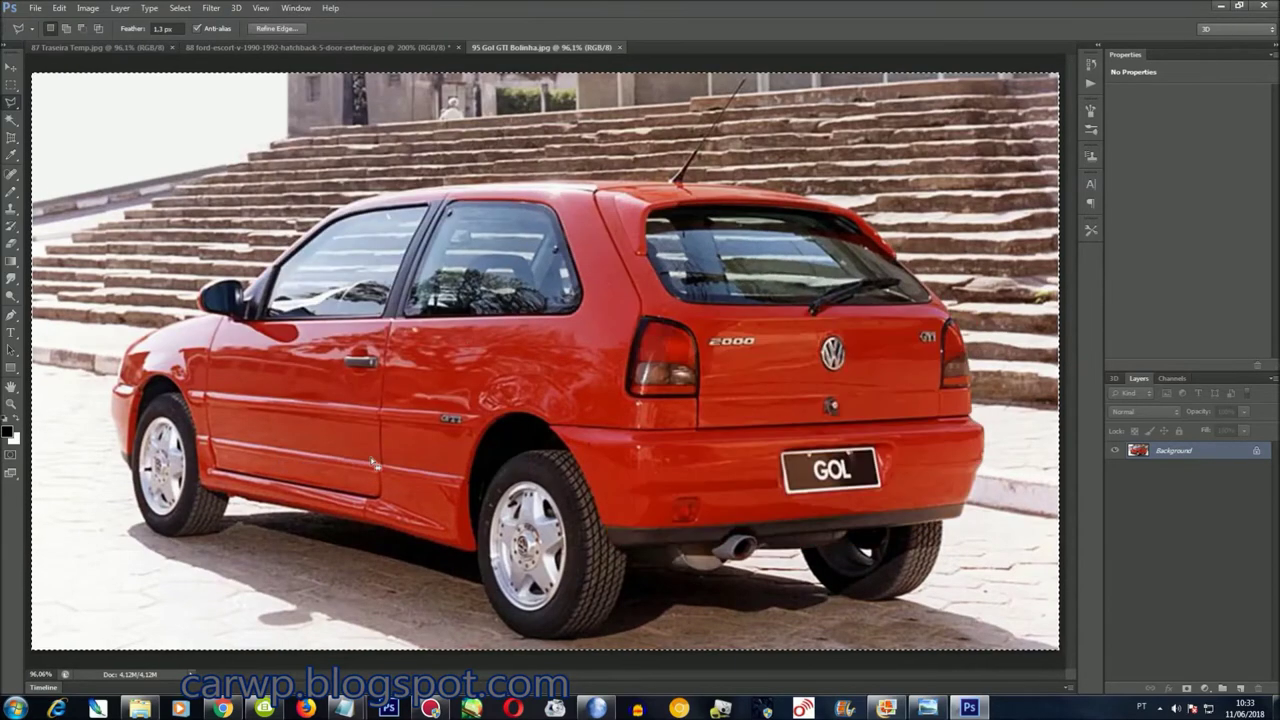
{"action": "scroll", "coordinate": [480, 305], "scroll_direction": "up", "scroll_amount": 1}
{"action": "scroll", "coordinate": [480, 305], "scroll_direction": "up", "scroll_amount": 4}
{"action": "left_click_drag", "start_coordinate": [680, 675], "coordinate": [711, 672]}
{"action": "left_click", "coordinate": [741, 172]}
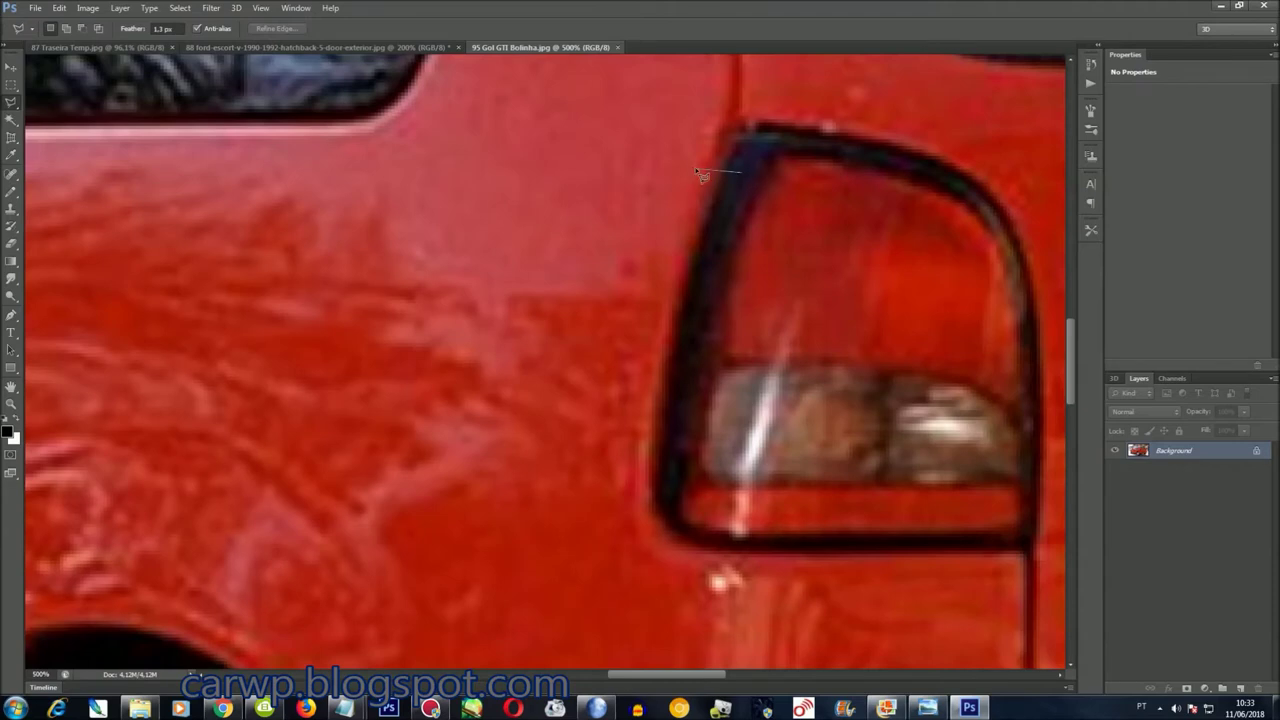
{"action": "left_click", "coordinate": [628, 500]}
{"action": "left_click", "coordinate": [740, 174]}
{"action": "key", "text": "ctrl+0"}
Paste the patch into 87 Traseira Temp, rotate it about 31.6°, move it against the taillight and warp it
{"action": "left_click", "coordinate": [296, 8]}
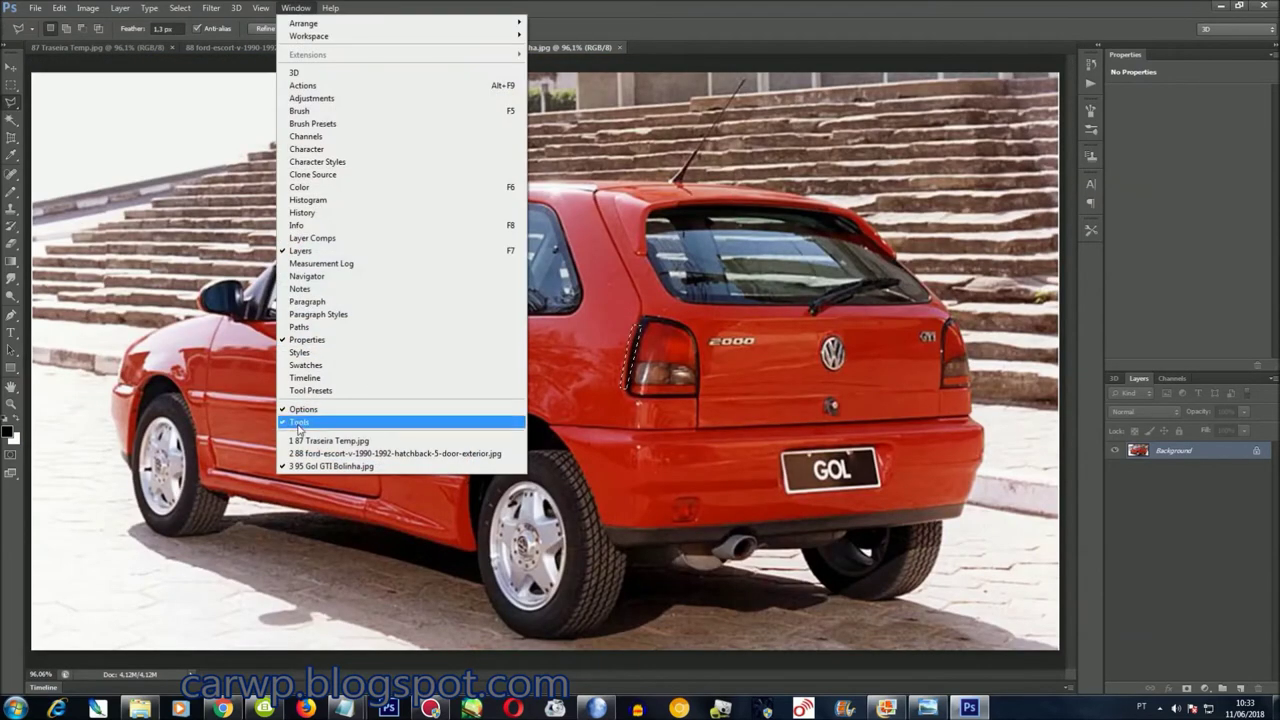
{"action": "left_click", "coordinate": [293, 437]}
{"action": "key", "text": "ctrl+plus"}
{"action": "key", "text": "ctrl+plus"}
{"action": "key", "text": "ctrl+plus"}
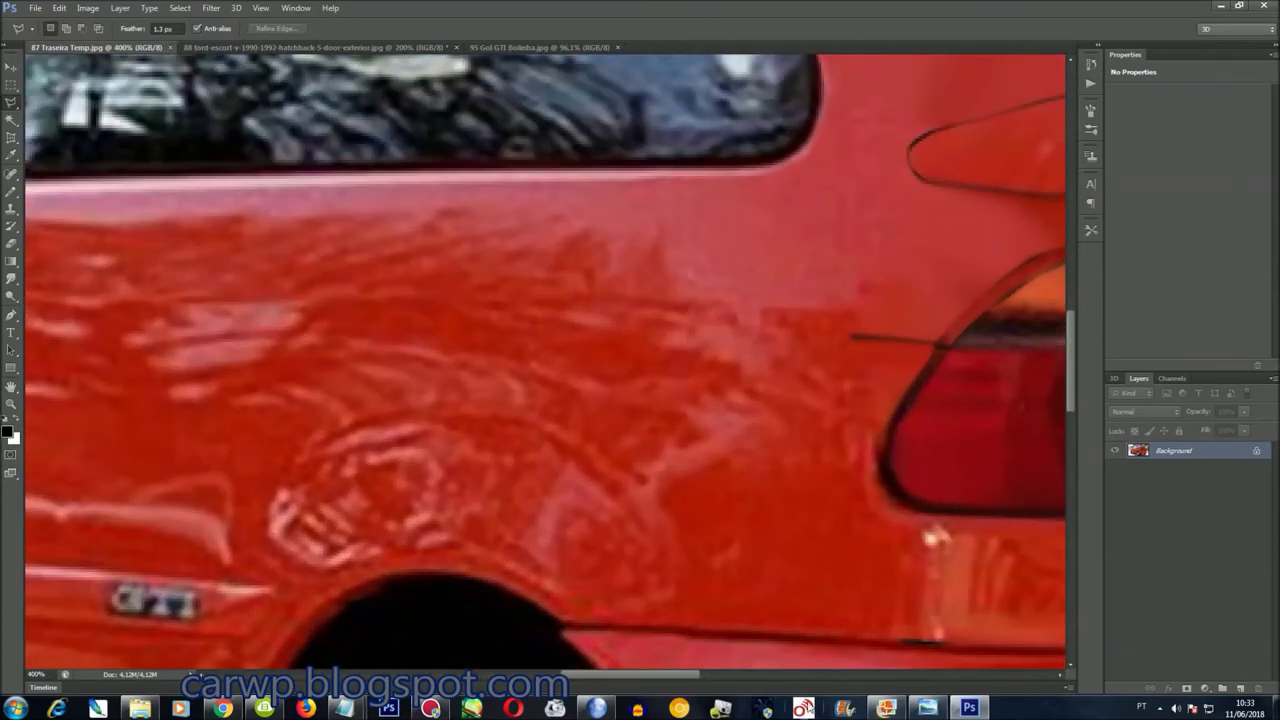
{"action": "left_click_drag", "start_coordinate": [705, 673], "coordinate": [758, 673]}
{"action": "key", "text": "ctrl+v"}
{"action": "key", "text": "ctrl+t"}
{"action": "left_click_drag", "start_coordinate": [760, 489], "coordinate": [580, 549]}
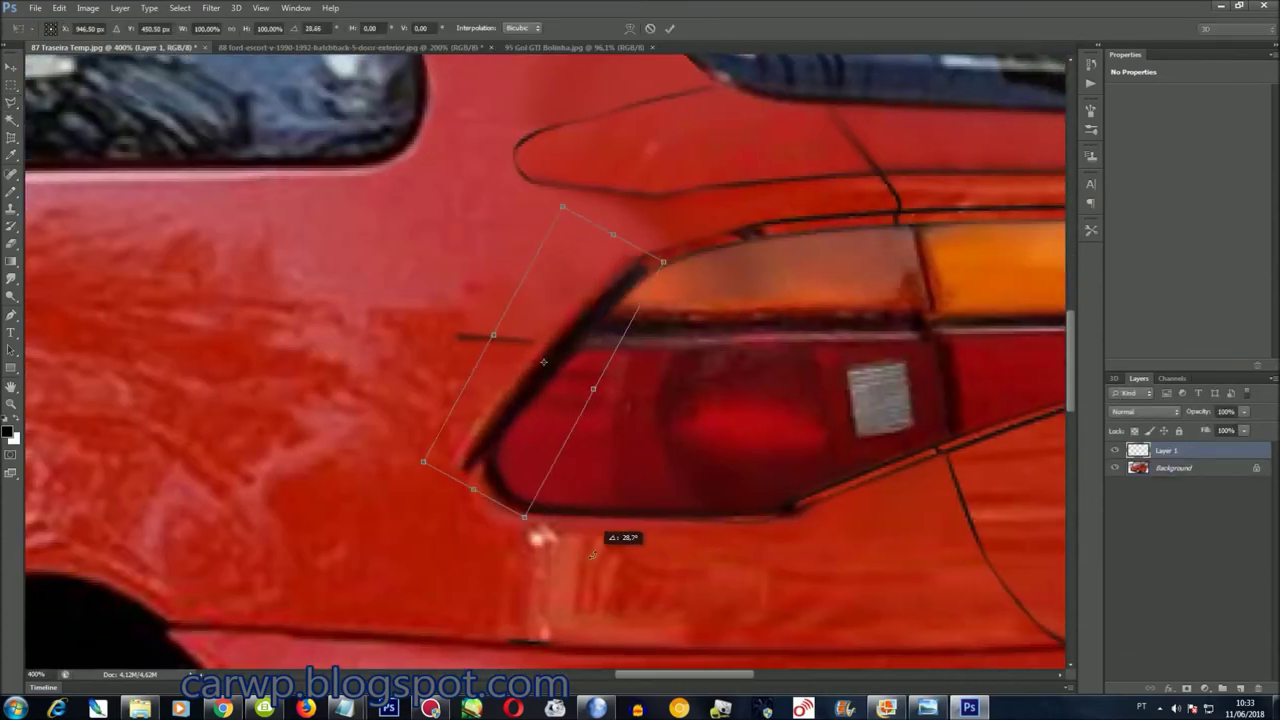
{"action": "left_click_drag", "start_coordinate": [535, 447], "coordinate": [564, 432]}
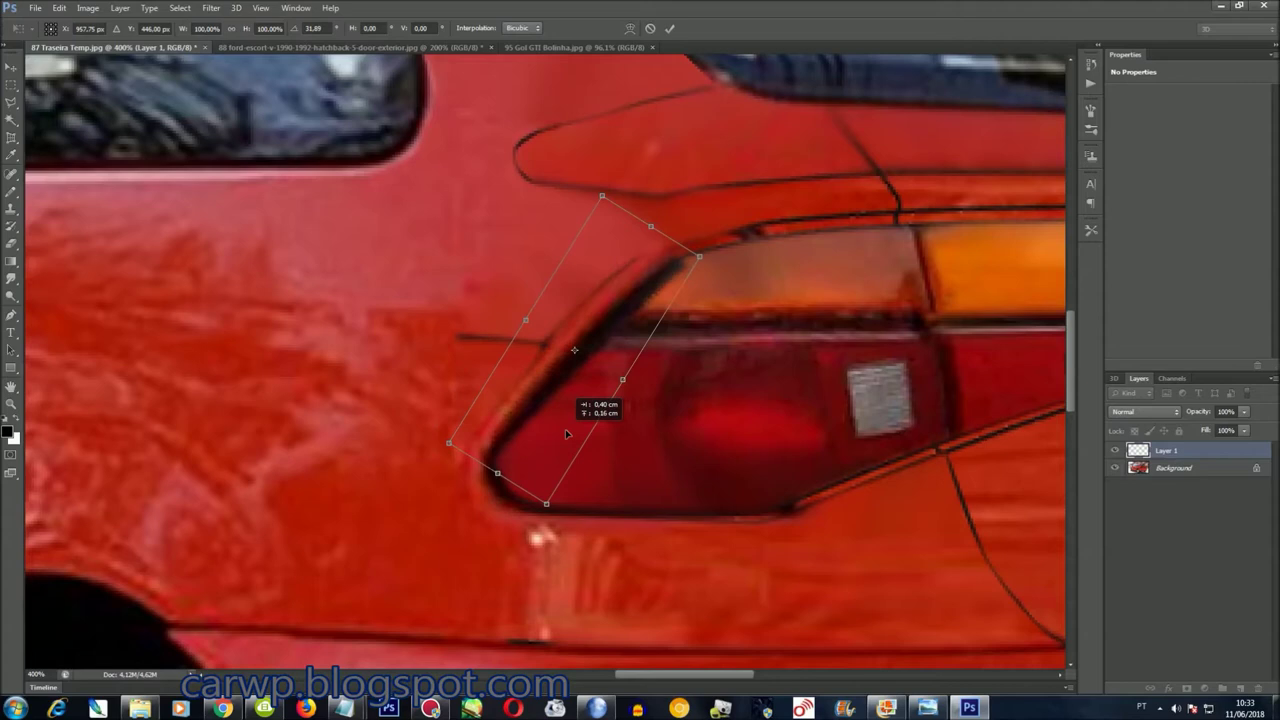
{"action": "right_click", "coordinate": [638, 300]}
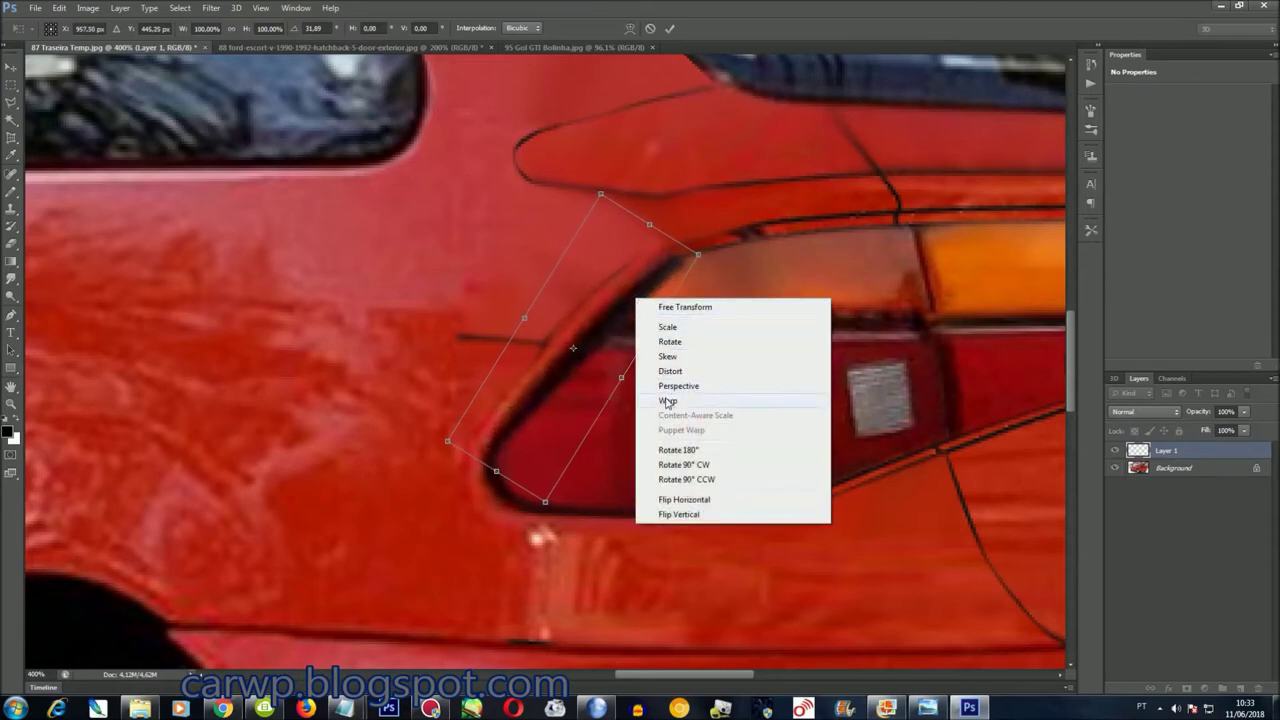
{"action": "left_click", "coordinate": [662, 398]}
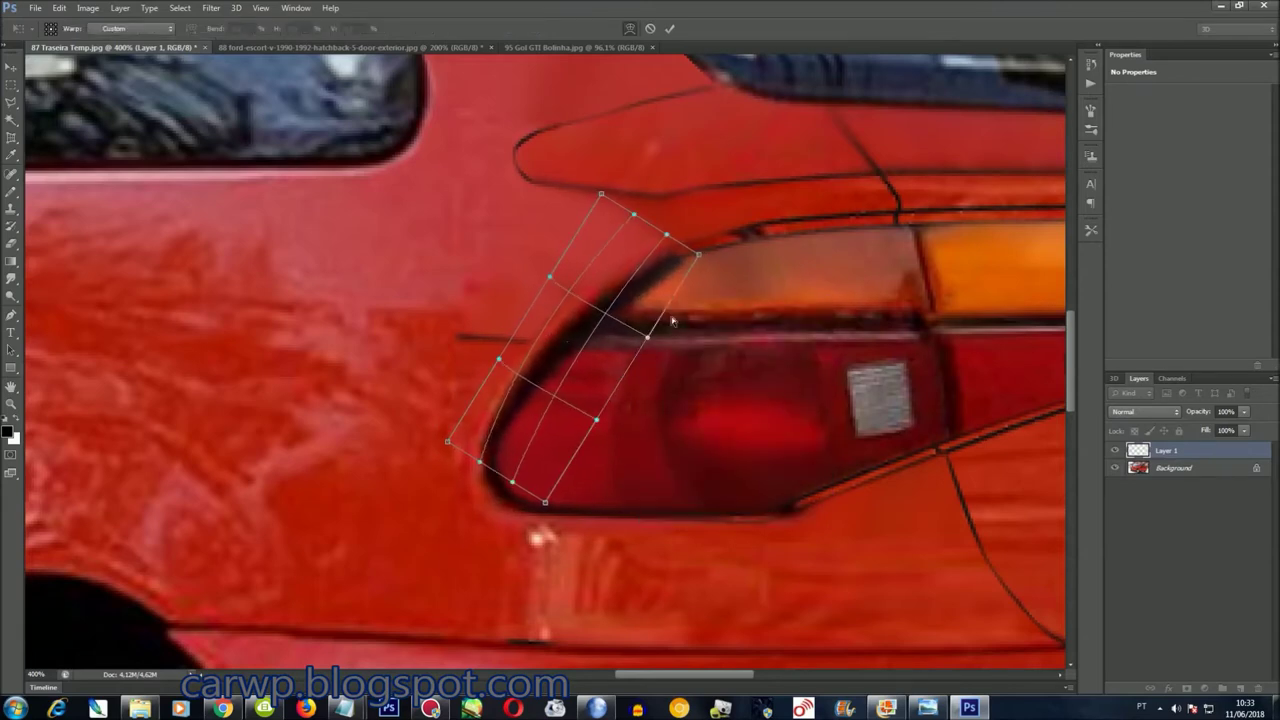
{"action": "key", "text": "Return"}
Make an elliptical selection around the left taillight and warp it to the taillight's curve
{"action": "right_click", "coordinate": [11, 84]}
{"action": "left_click", "coordinate": [60, 92]}
{"action": "left_click_drag", "start_coordinate": [958, 232], "coordinate": [507, 597]}
{"action": "left_click_drag", "start_coordinate": [700, 400], "coordinate": [740, 412]}
{"action": "key", "text": "ctrl+t"}
{"action": "right_click", "coordinate": [740, 416]}
{"action": "left_click", "coordinate": [773, 518]}
{"action": "left_click_drag", "start_coordinate": [545, 486], "coordinate": [396, 580]}
{"action": "left_click_drag", "start_coordinate": [545, 366], "coordinate": [527, 378]}
{"action": "key", "text": "Return"}
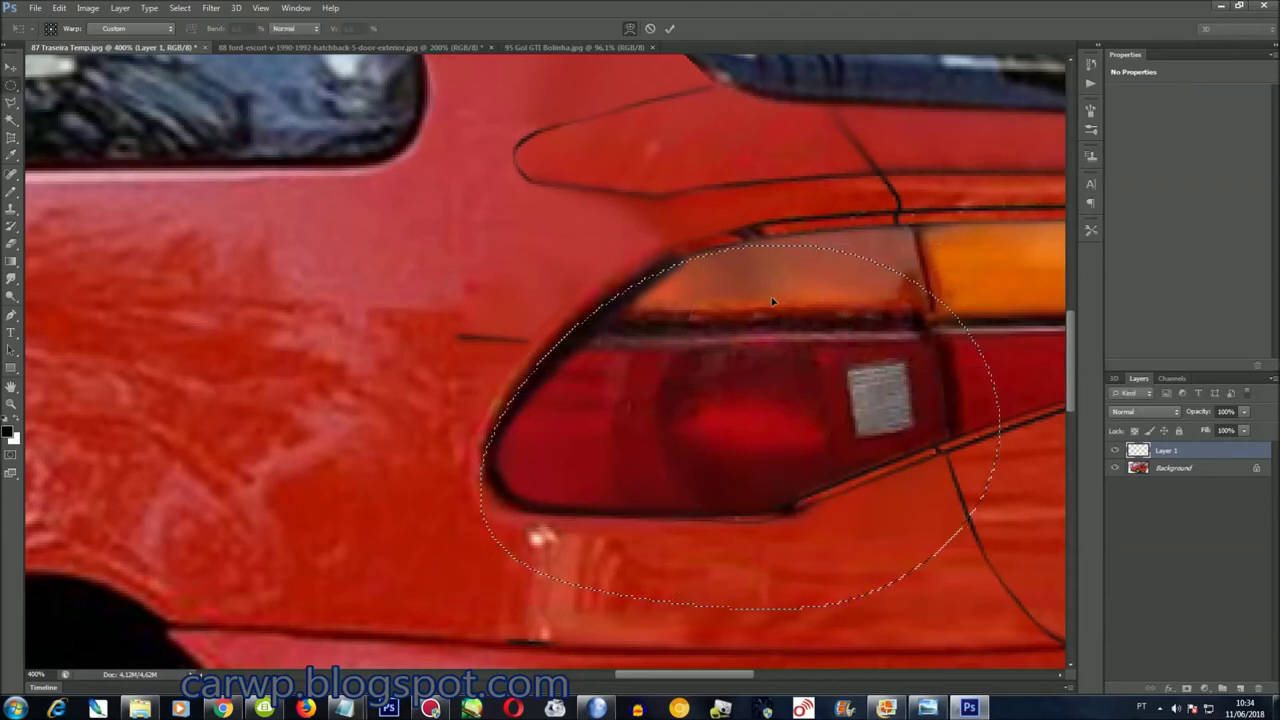
{"action": "key", "text": "ctrl+d"}
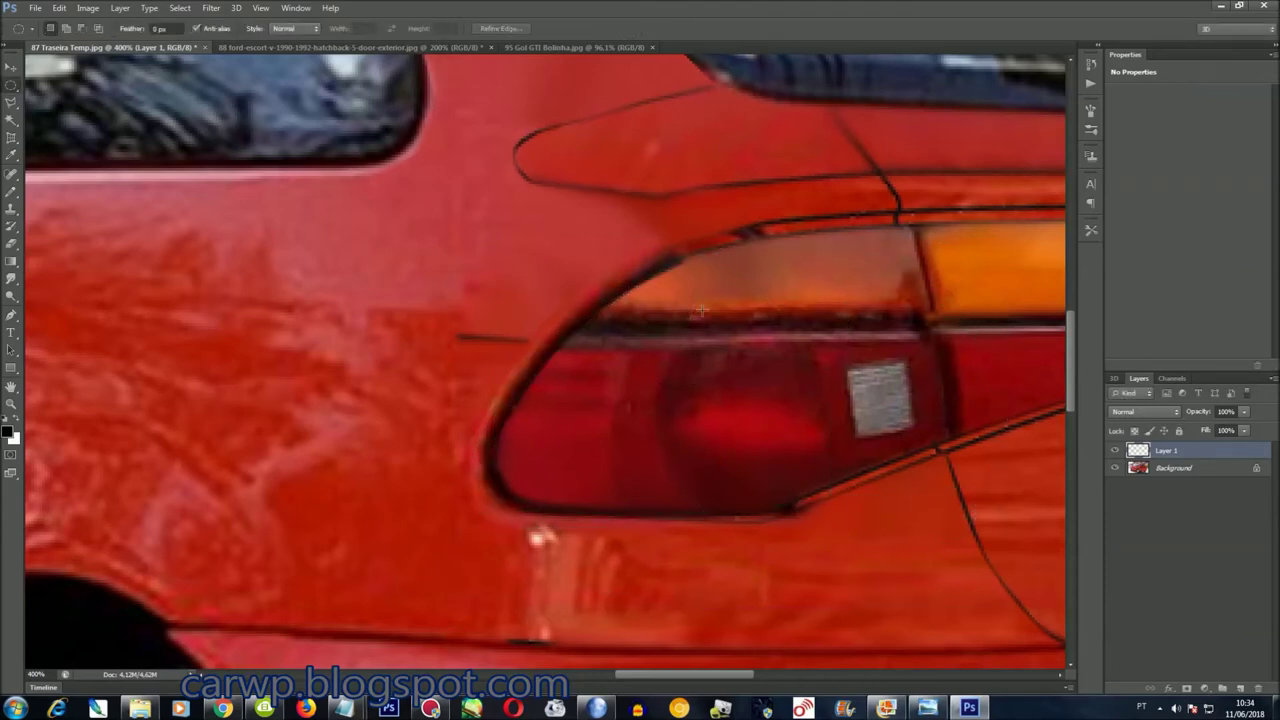
{"action": "key", "text": "ctrl+0"}
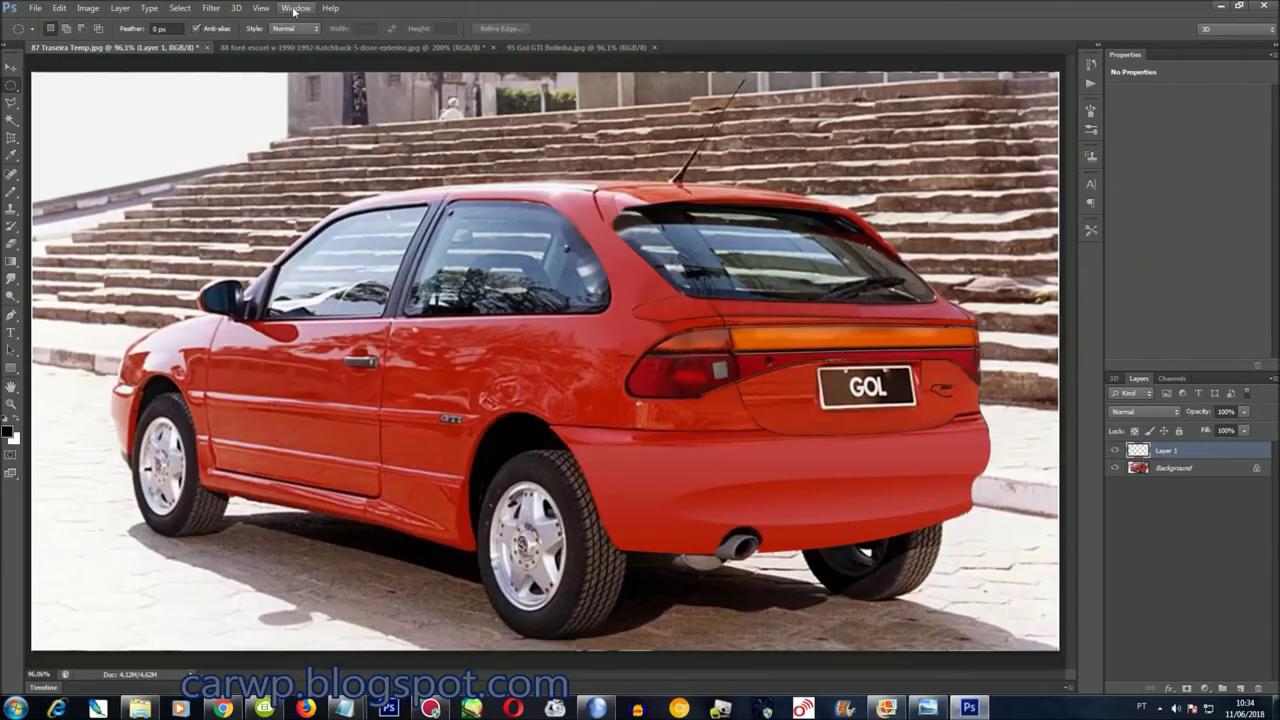
In the 95 Gol GTI Bolinha photo, lasso another body patch beside the taillight and copy it
{"action": "left_click", "coordinate": [295, 8]}
{"action": "left_click", "coordinate": [355, 465]}
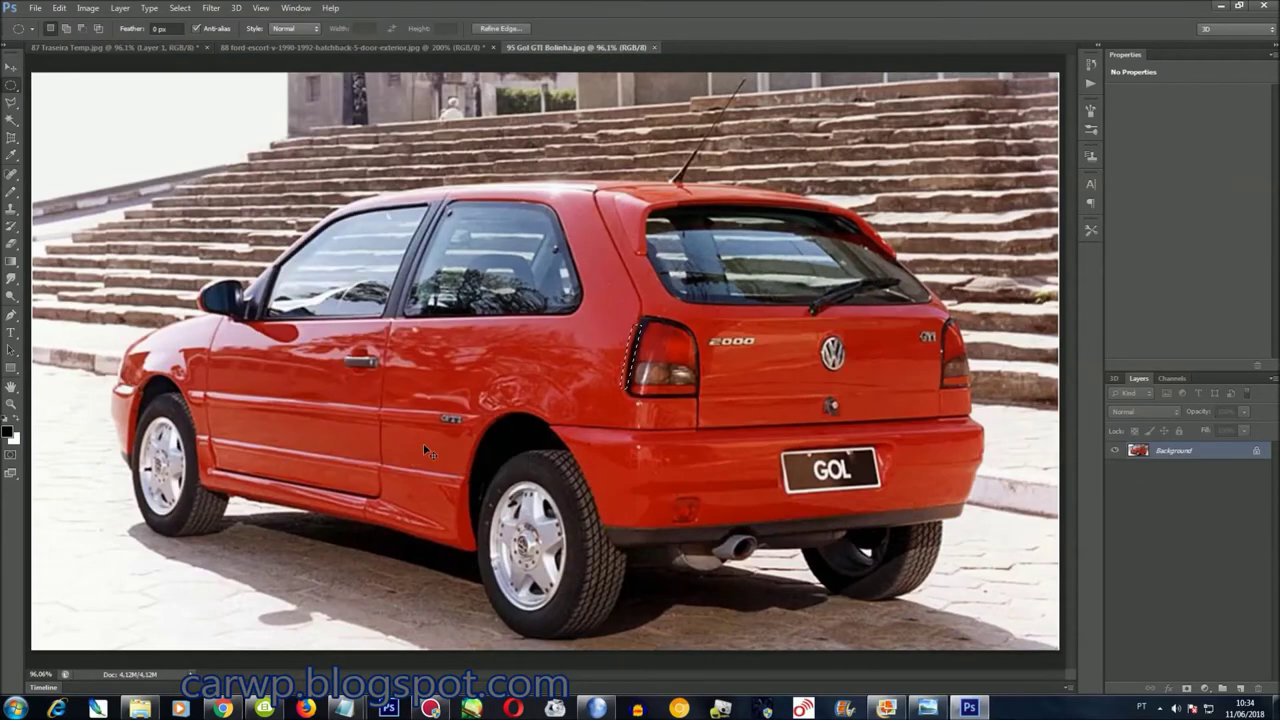
{"action": "scroll", "coordinate": [423, 443], "scroll_direction": "up", "scroll_amount": 5}
{"action": "left_click", "coordinate": [794, 400]}
{"action": "key", "text": "l"}
{"action": "left_click", "coordinate": [777, 413]}
{"action": "left_click", "coordinate": [597, 244]}
{"action": "left_click", "coordinate": [713, 435]}
{"action": "left_click", "coordinate": [777, 413]}
{"action": "key", "text": "ctrl+0"}
Place the patch over the left quarter panel in 87 Traseira Temp and merge visible layers
{"action": "left_click", "coordinate": [329, 440]}
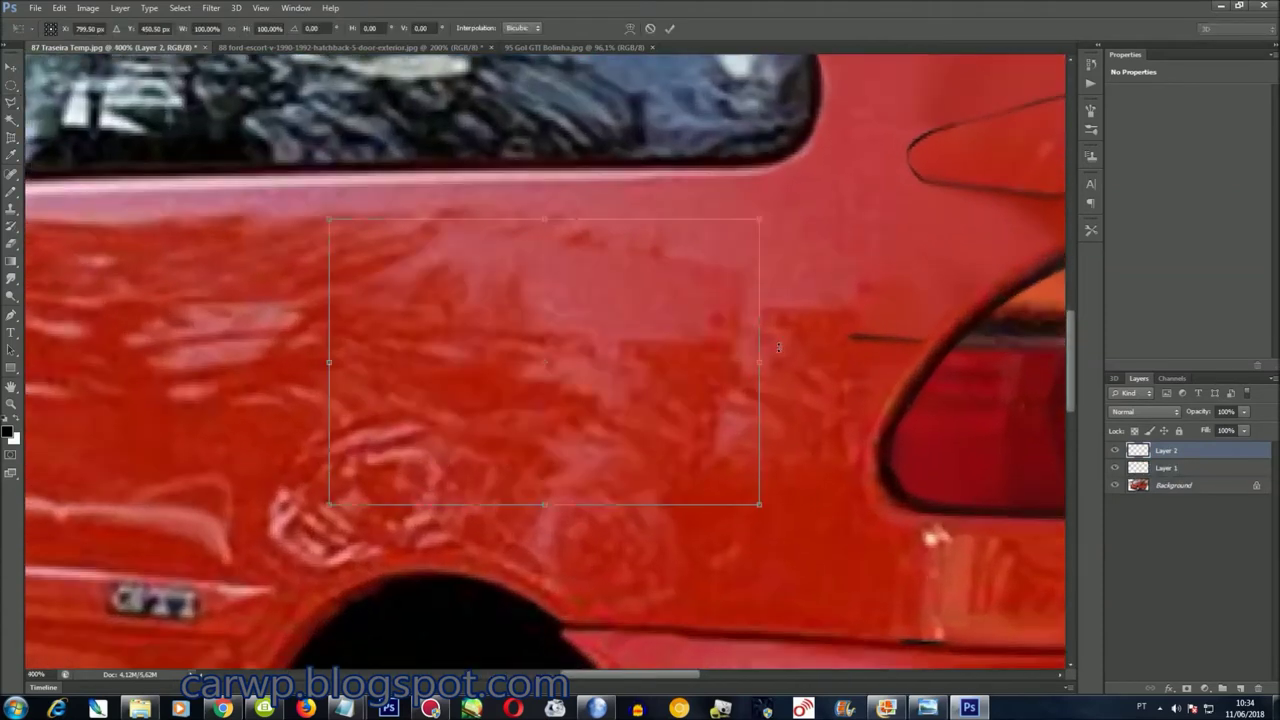
{"action": "left_click_drag", "start_coordinate": [779, 347], "coordinate": [937, 382]}
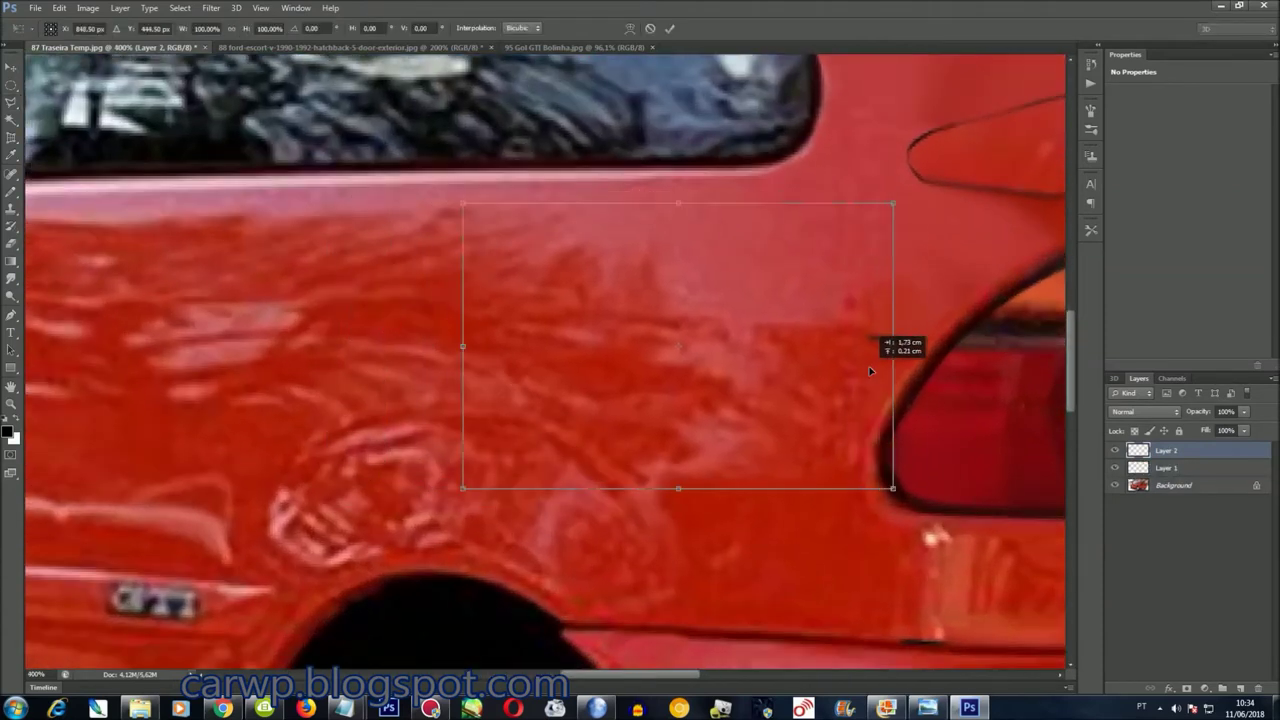
{"action": "key", "text": "Return"}
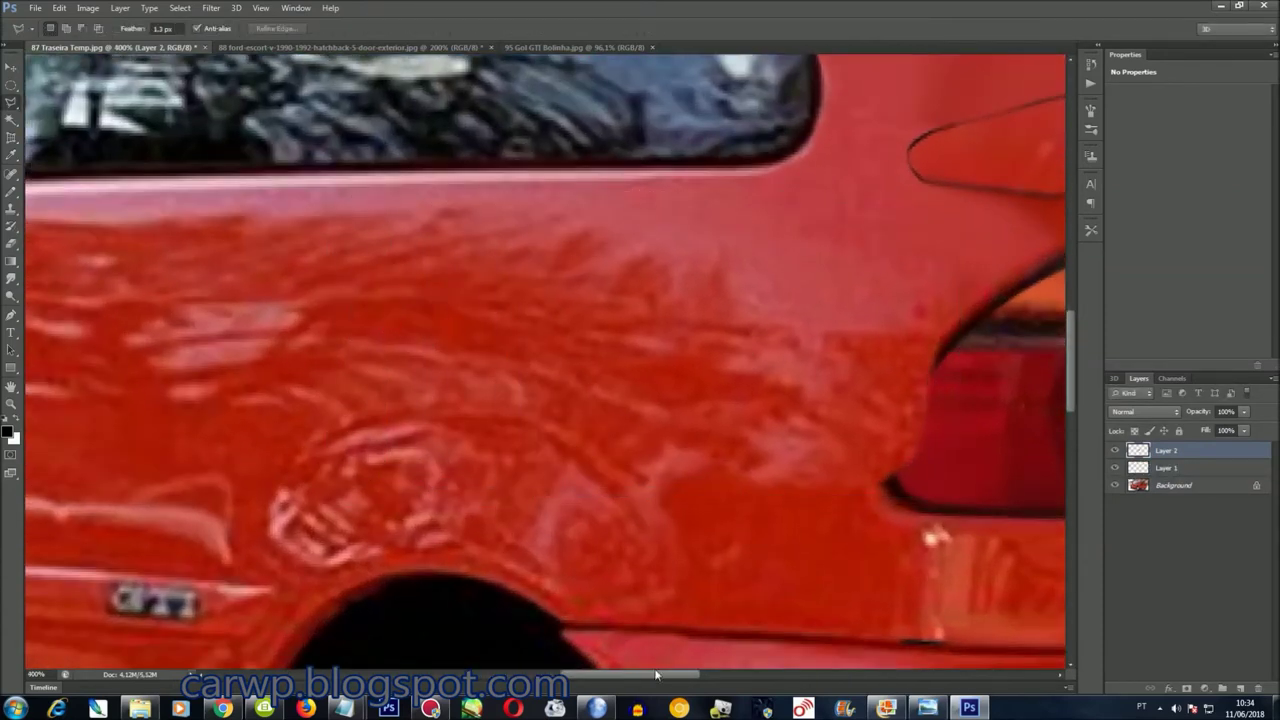
{"action": "key", "text": "l"}
{"action": "scroll", "coordinate": [850, 300], "scroll_direction": "right", "scroll_amount": 5}
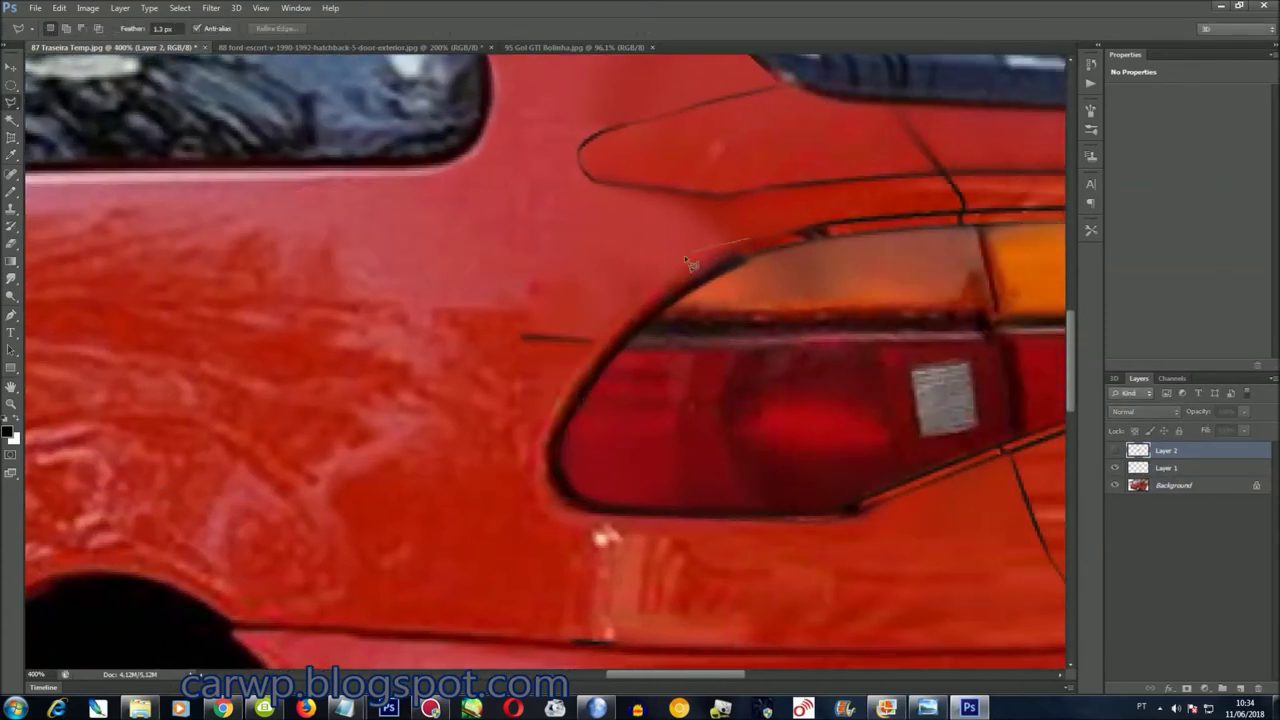
{"action": "left_click_drag", "start_coordinate": [672, 553], "coordinate": [855, 505]}
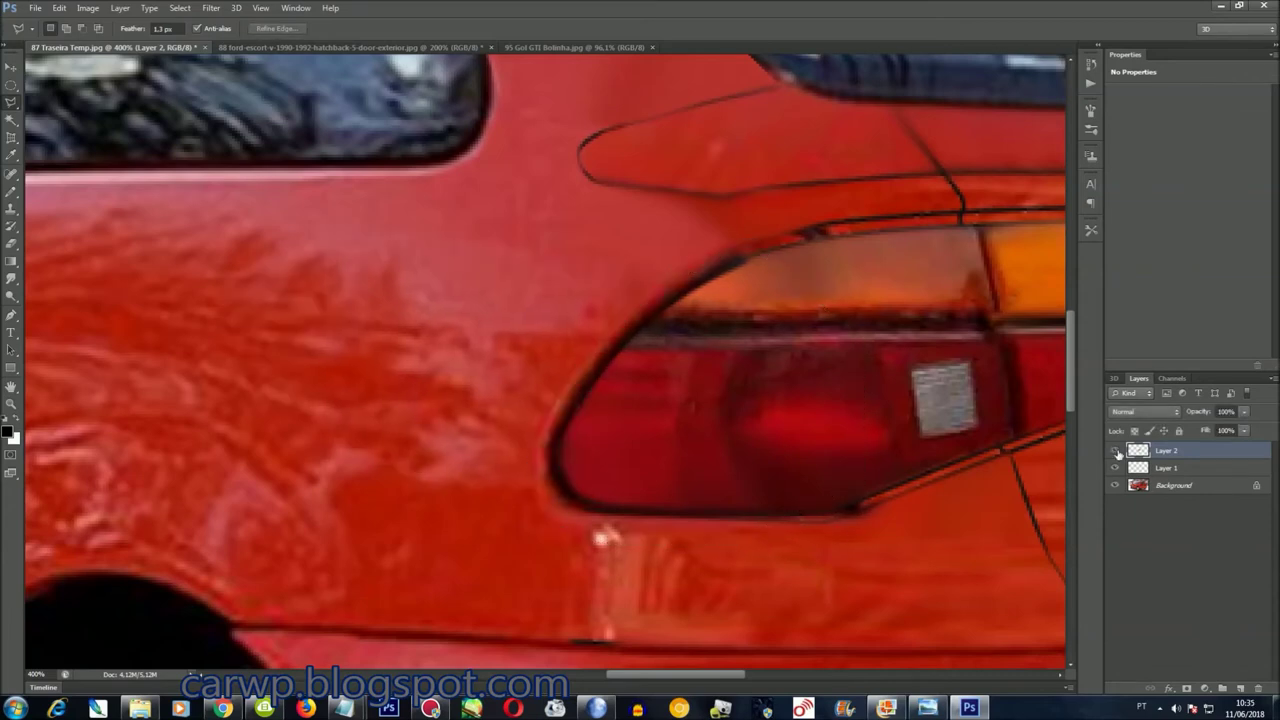
{"action": "key", "text": "ctrl+0"}
{"action": "key", "text": "ctrl+shift+e"}
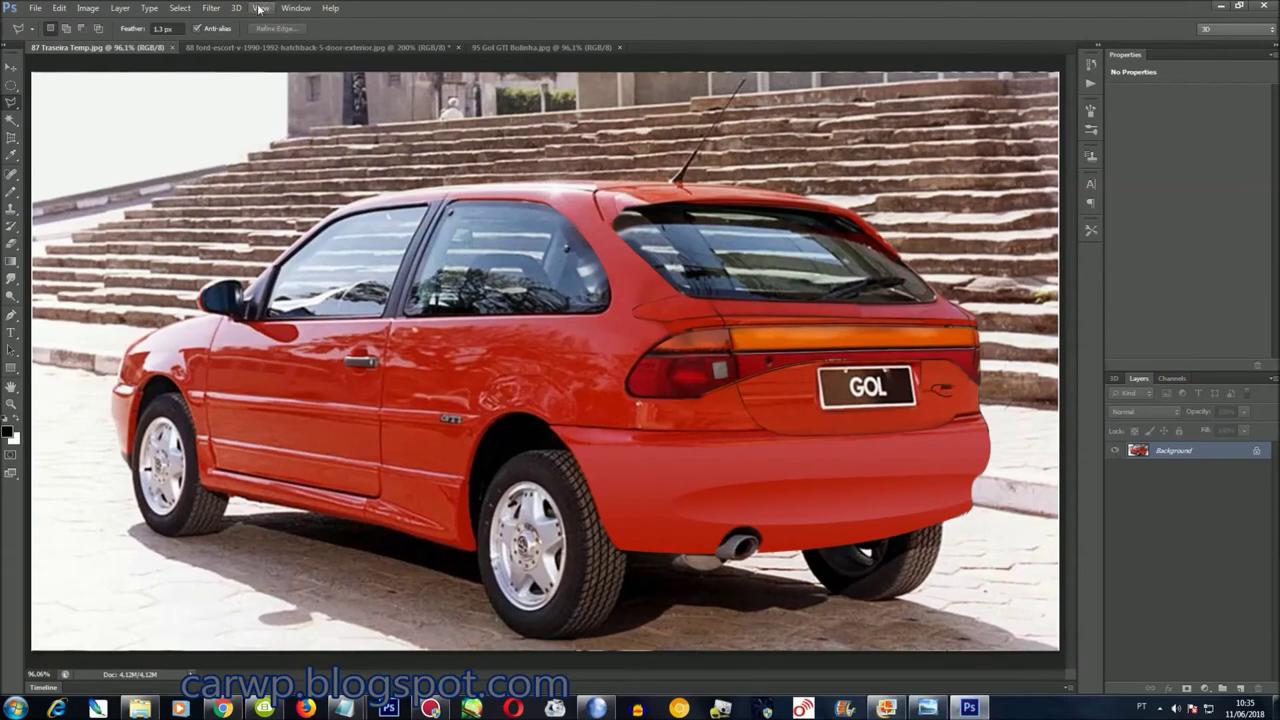
In the Gol GTI Bolinha photo, lasso and copy the panel area below the tail light
{"action": "left_click", "coordinate": [296, 8]}
{"action": "left_click", "coordinate": [323, 466]}
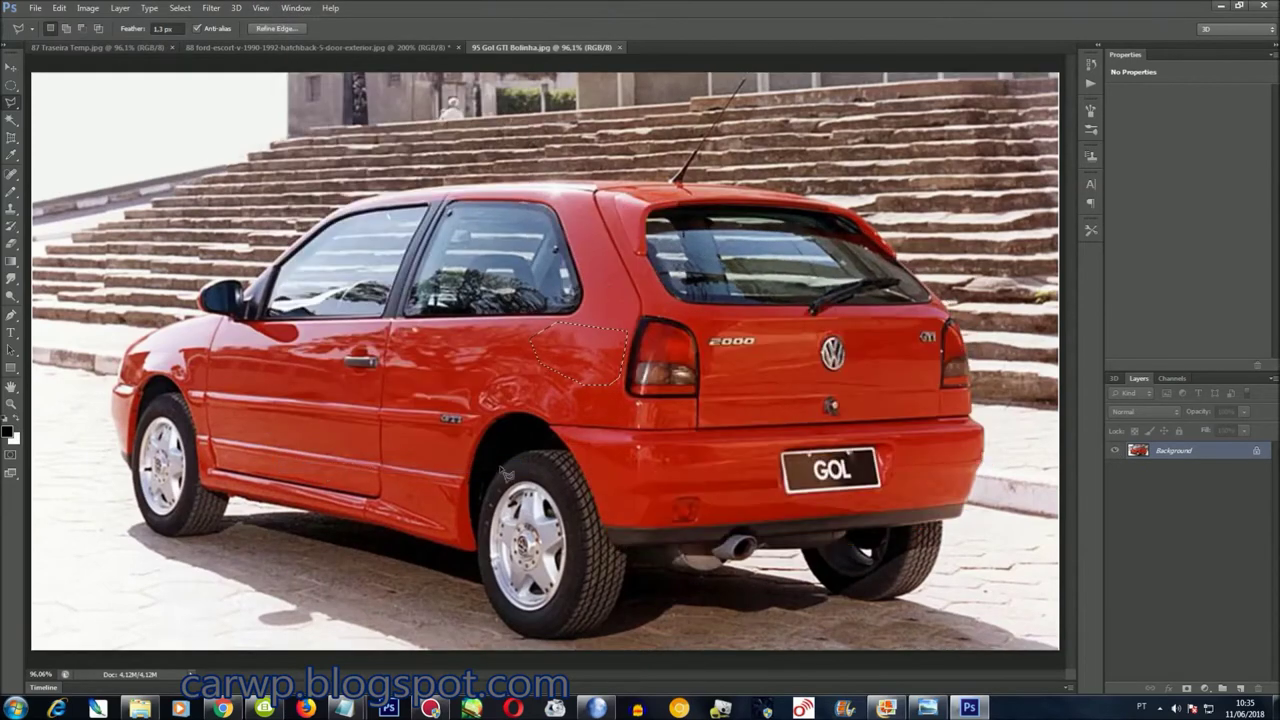
{"action": "key", "text": "ctrl+plus"}
{"action": "key", "text": "ctrl+plus"}
{"action": "key", "text": "ctrl+plus"}
{"action": "key", "text": "ctrl+plus"}
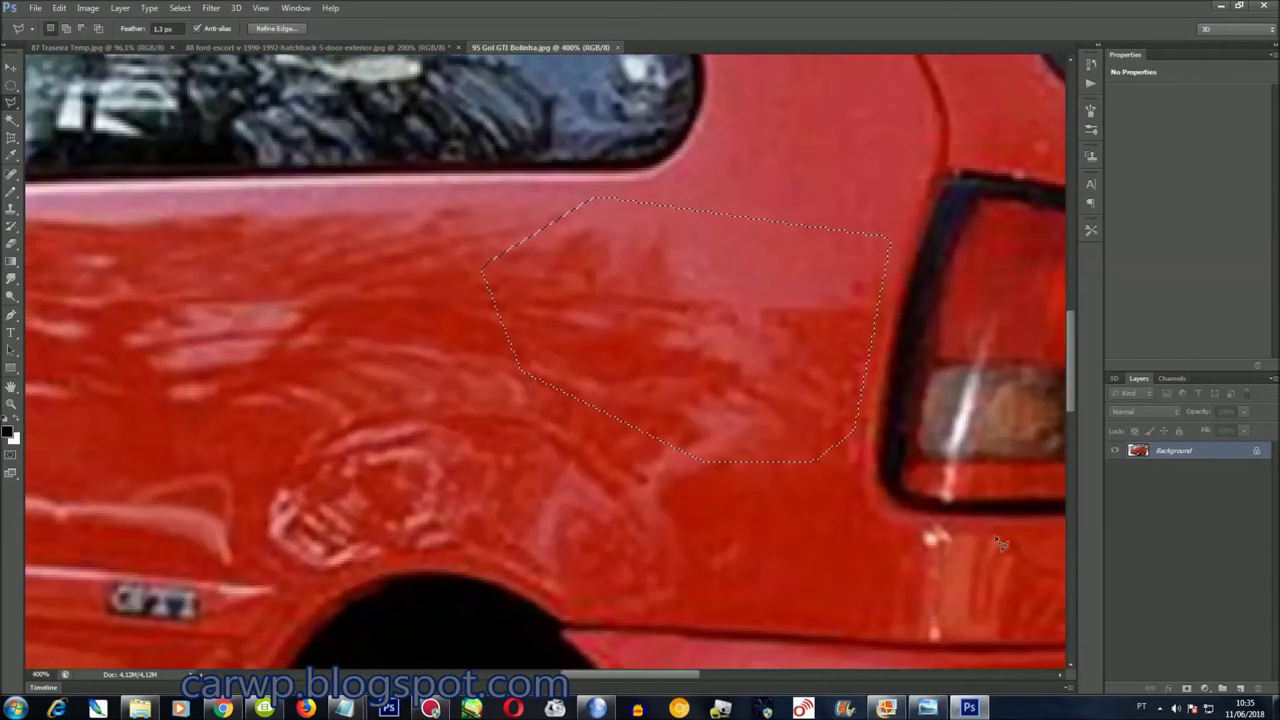
{"action": "left_click_drag", "start_coordinate": [681, 676], "coordinate": [745, 676]}
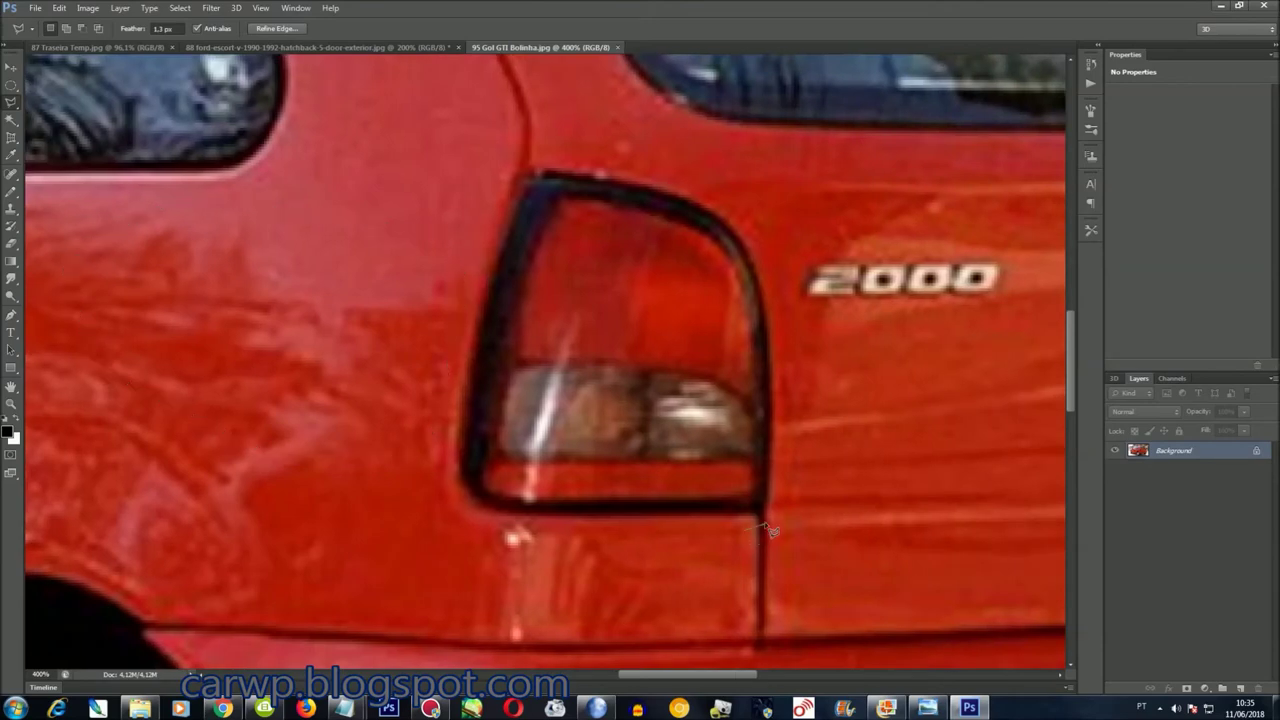
{"action": "left_click", "coordinate": [764, 504]}
{"action": "double_click", "coordinate": [674, 542]}
{"action": "key", "text": "ctrl+0"}
Paste the piece into 87 Traseira Temp below the tail light and merge it down
{"action": "left_click", "coordinate": [295, 8]}
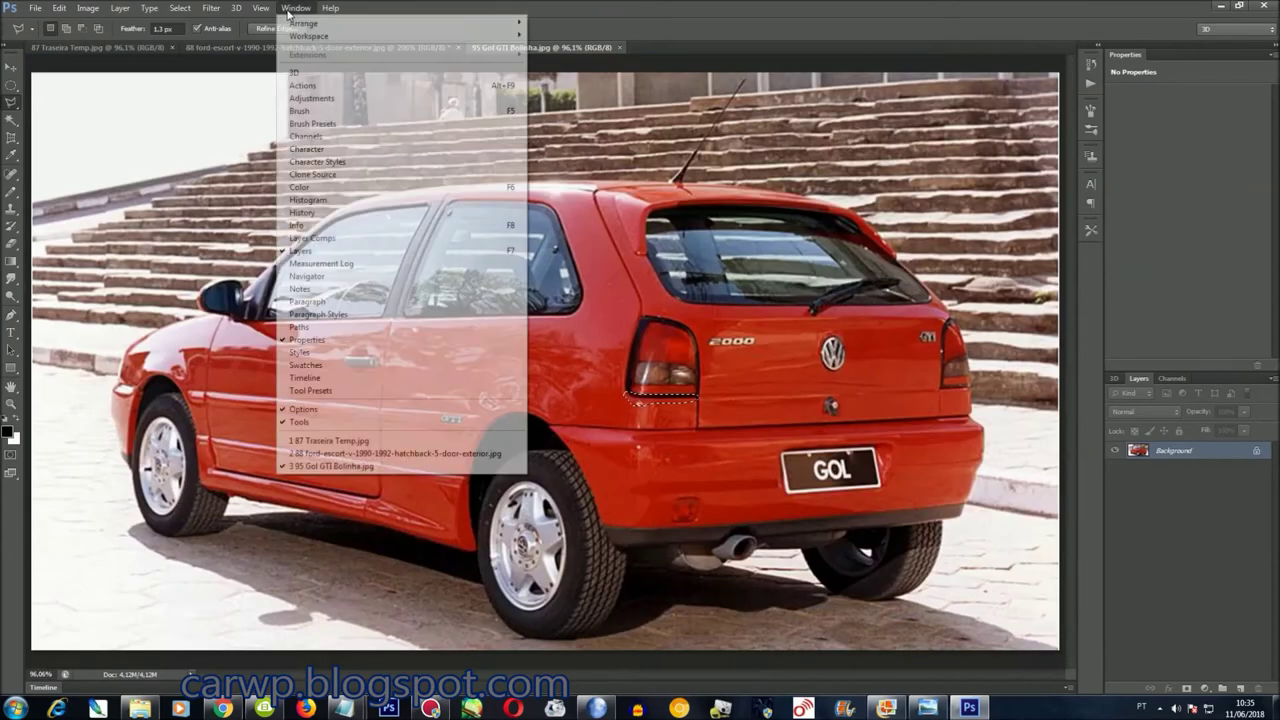
{"action": "left_click", "coordinate": [330, 441]}
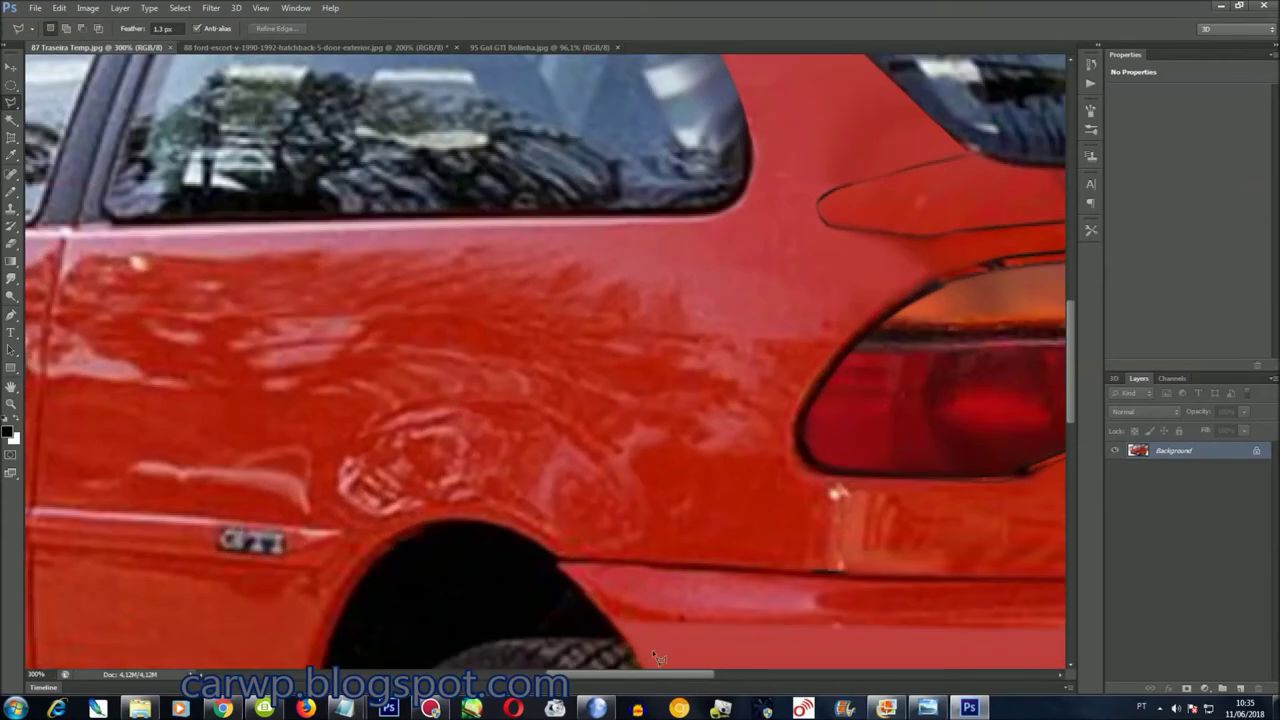
{"action": "scroll", "coordinate": [652, 650], "scroll_direction": "right", "scroll_amount": 3}
{"action": "key", "text": "ctrl+v"}
{"action": "key", "text": "ctrl+t"}
{"action": "mouse_move", "coordinate": [640, 365]}
{"action": "left_mouse_down"}
{"action": "mouse_move", "coordinate": [644, 481]}
{"action": "mouse_move", "coordinate": [628, 482]}
{"action": "mouse_move", "coordinate": [641, 508]}
{"action": "mouse_move", "coordinate": [640, 492]}
{"action": "left_mouse_up"}
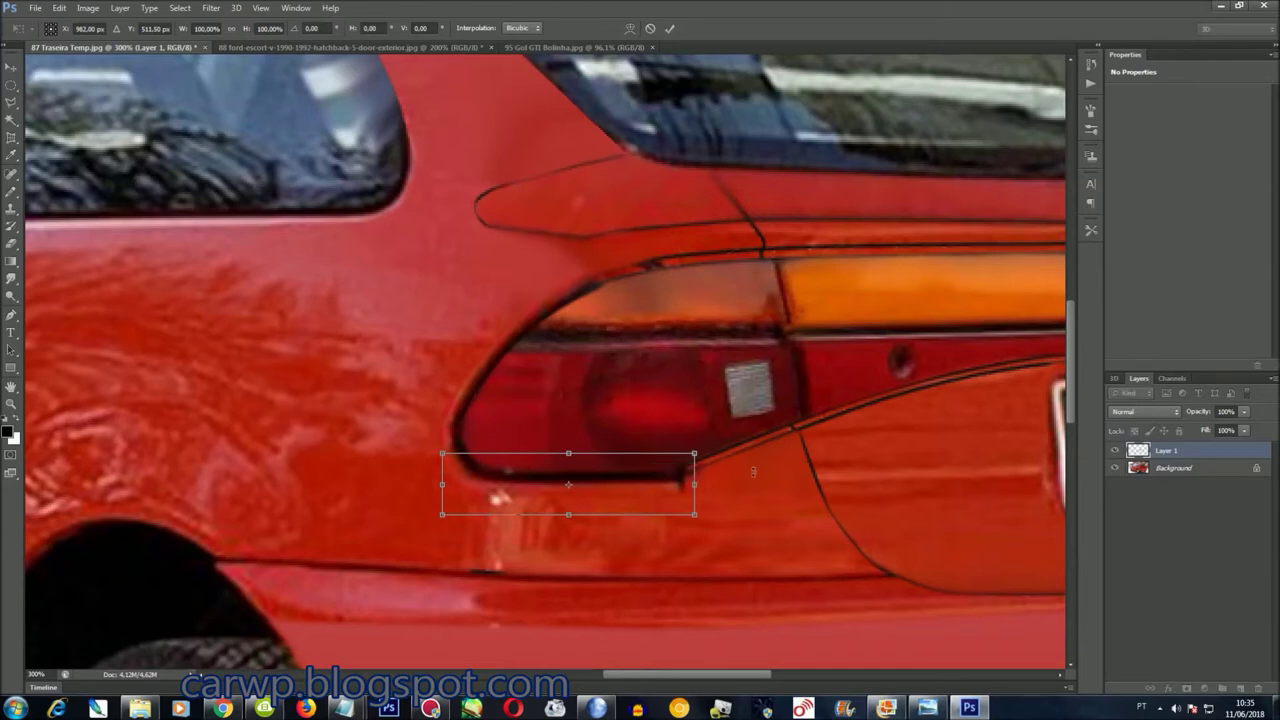
{"action": "key", "text": "Return"}
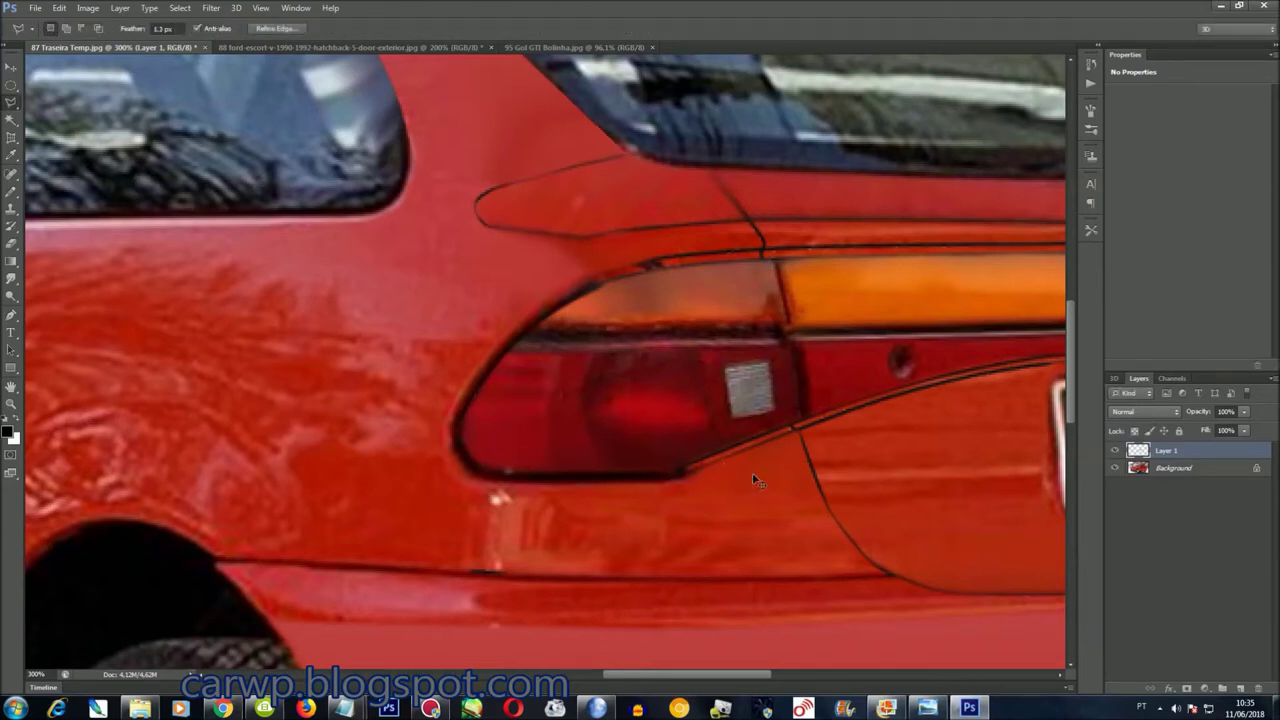
{"action": "left_click_drag", "start_coordinate": [738, 677], "coordinate": [750, 677]}
{"action": "scroll", "coordinate": [751, 567], "scroll_direction": "down", "scroll_amount": 2}
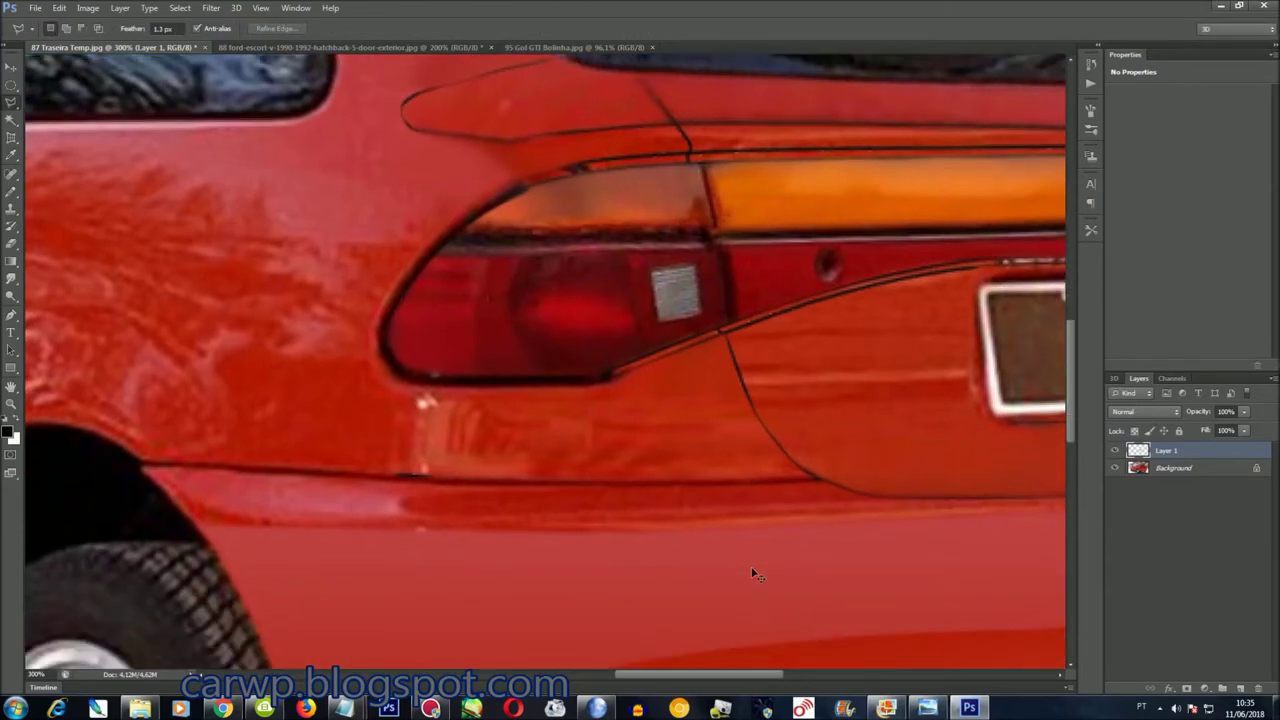
{"action": "key", "text": "ctrl+e"}
{"action": "scroll", "coordinate": [803, 528], "scroll_direction": "down", "scroll_amount": 1}
{"action": "key", "text": "ctrl+0"}
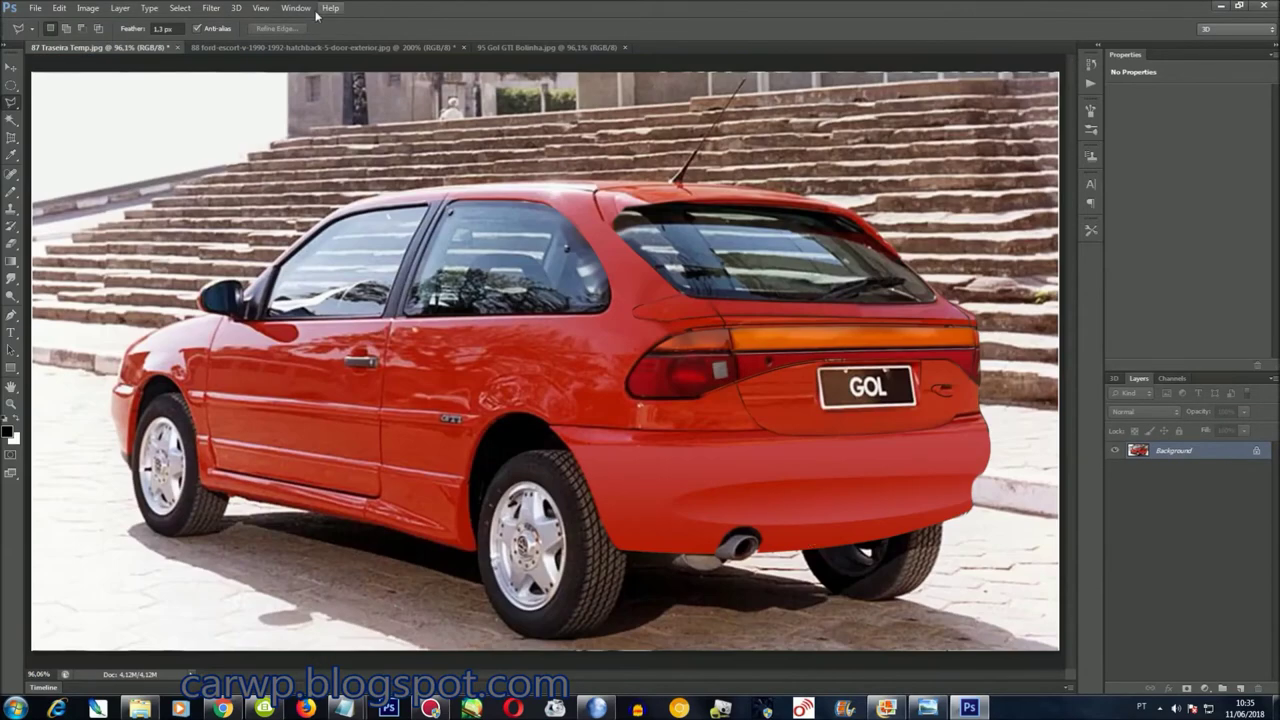
Copy a strip of the lower side panel from the original Gol photo for Traseira Temp
{"action": "left_click", "coordinate": [310, 9]}
{"action": "left_click", "coordinate": [340, 470]}
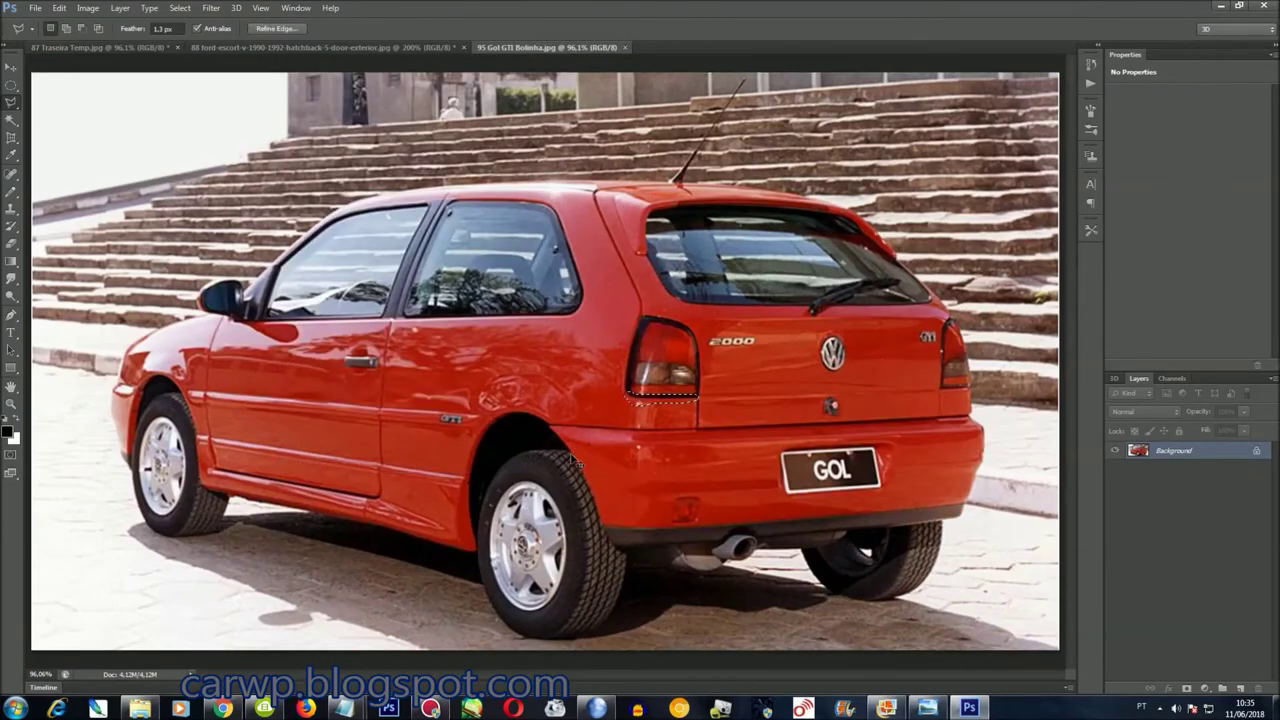
{"action": "key", "text": "ctrl+plus"}
{"action": "key", "text": "ctrl+plus"}
{"action": "key", "text": "ctrl+plus"}
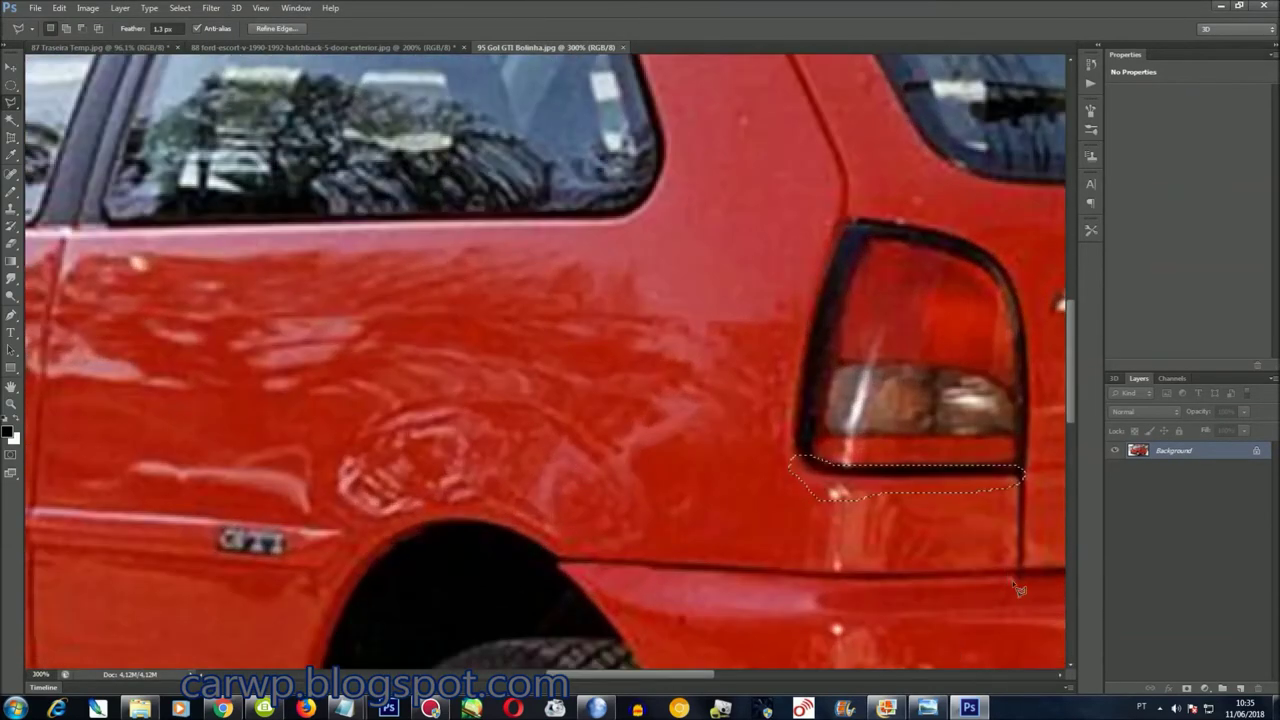
{"action": "left_click", "coordinate": [545, 555]}
{"action": "left_click", "coordinate": [1025, 577]}
{"action": "key", "text": "ctrl+0"}
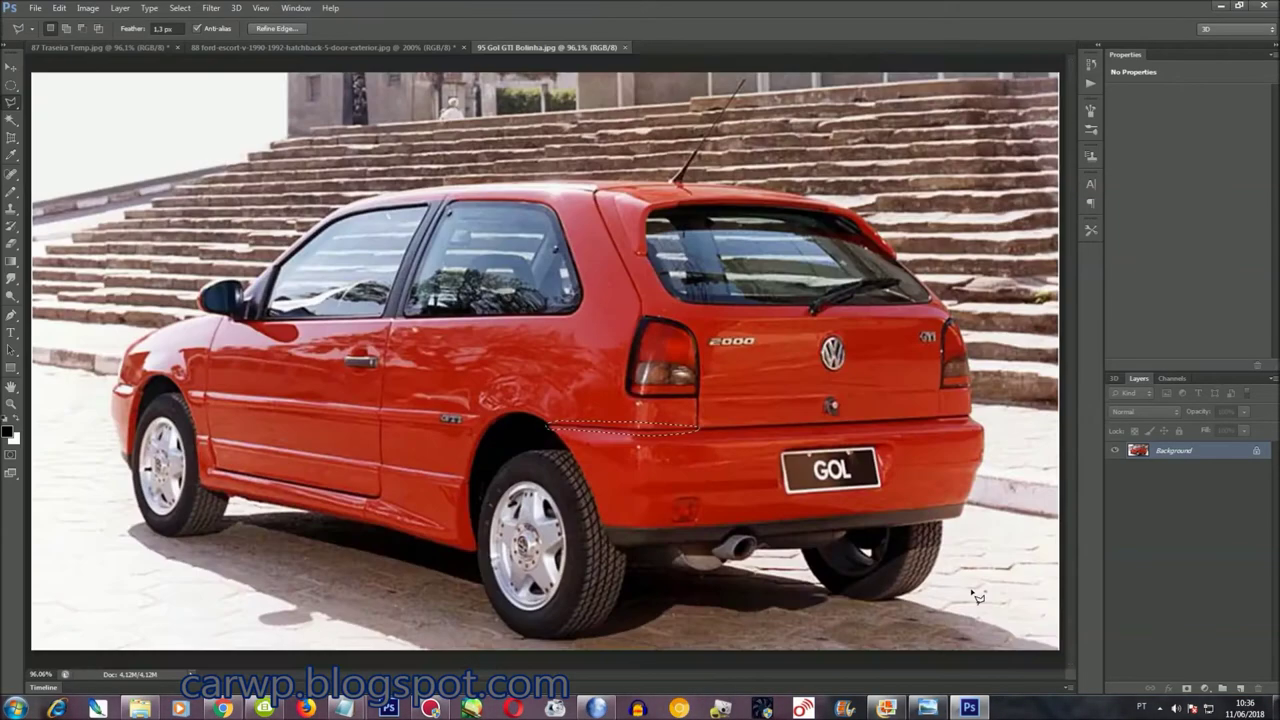
{"action": "left_click", "coordinate": [296, 8]}
{"action": "left_click", "coordinate": [320, 440]}
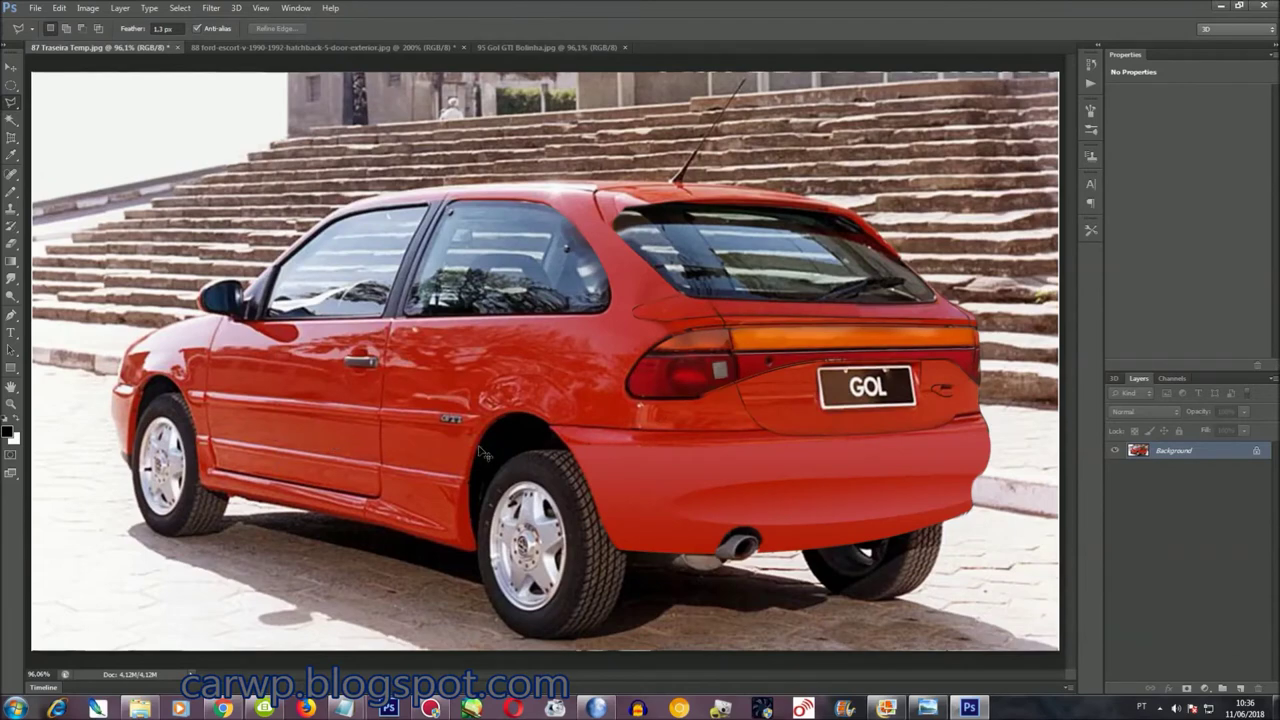
Paste the copied strip into Traseira Temp and line it up with the lower crease
{"action": "key", "text": "ctrl+plus"}
{"action": "key", "text": "ctrl+plus"}
{"action": "key", "text": "ctrl+plus"}
{"action": "scroll", "coordinate": [640, 500], "scroll_direction": "right", "scroll_amount": 5}
{"action": "key", "text": "ctrl+v"}
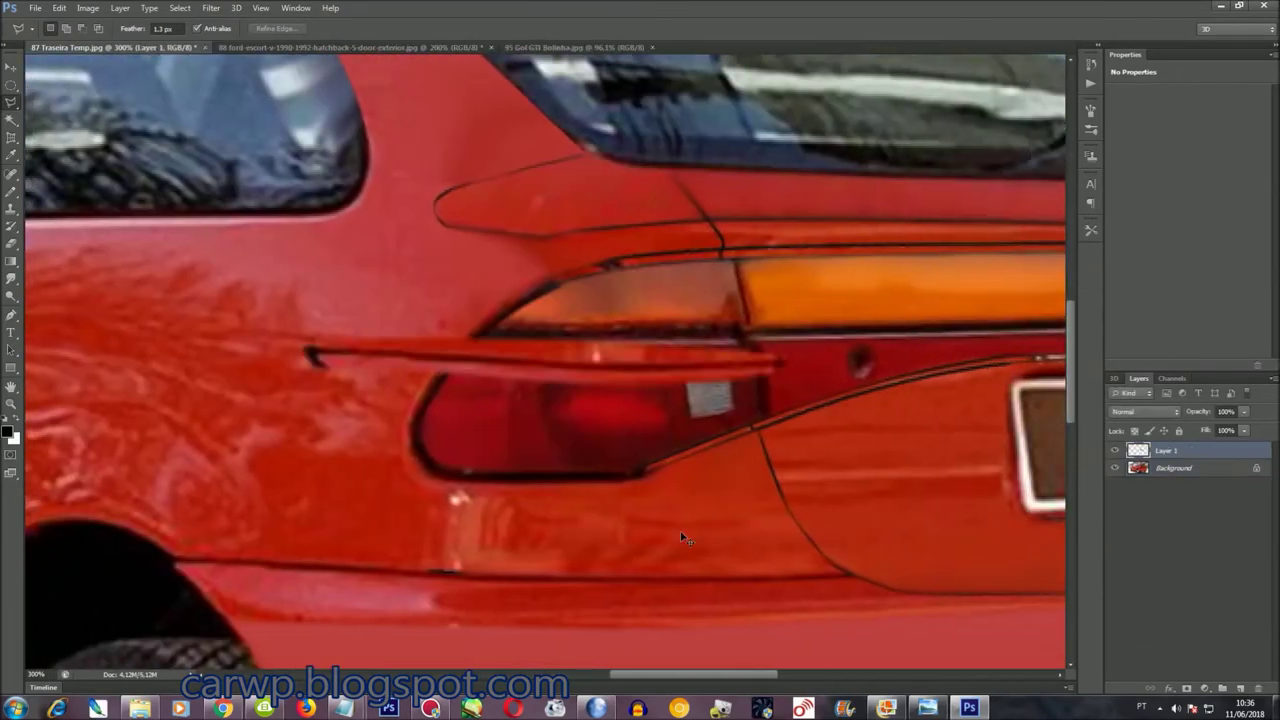
{"action": "left_click_drag", "start_coordinate": [499, 349], "coordinate": [375, 571]}
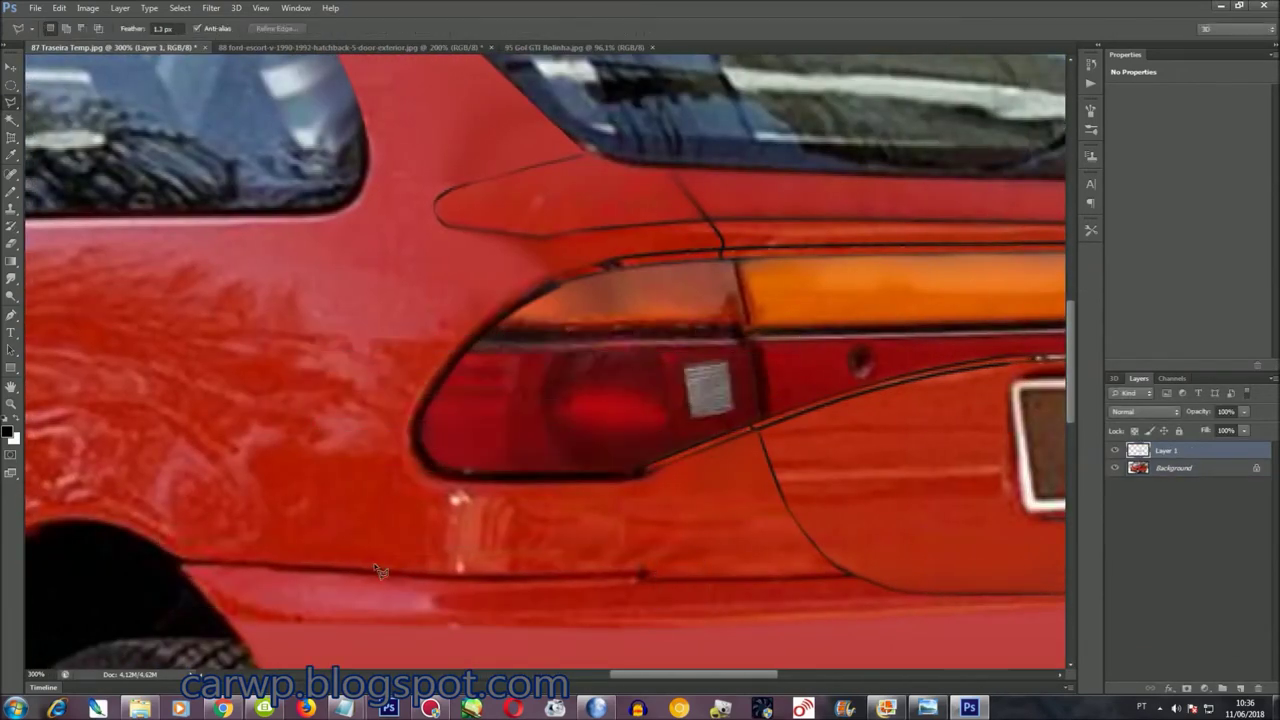
Copy a rectangular crease strip onto its own layer and move it along the lower crease
{"action": "right_click", "coordinate": [12, 86]}
{"action": "left_click", "coordinate": [70, 83]}
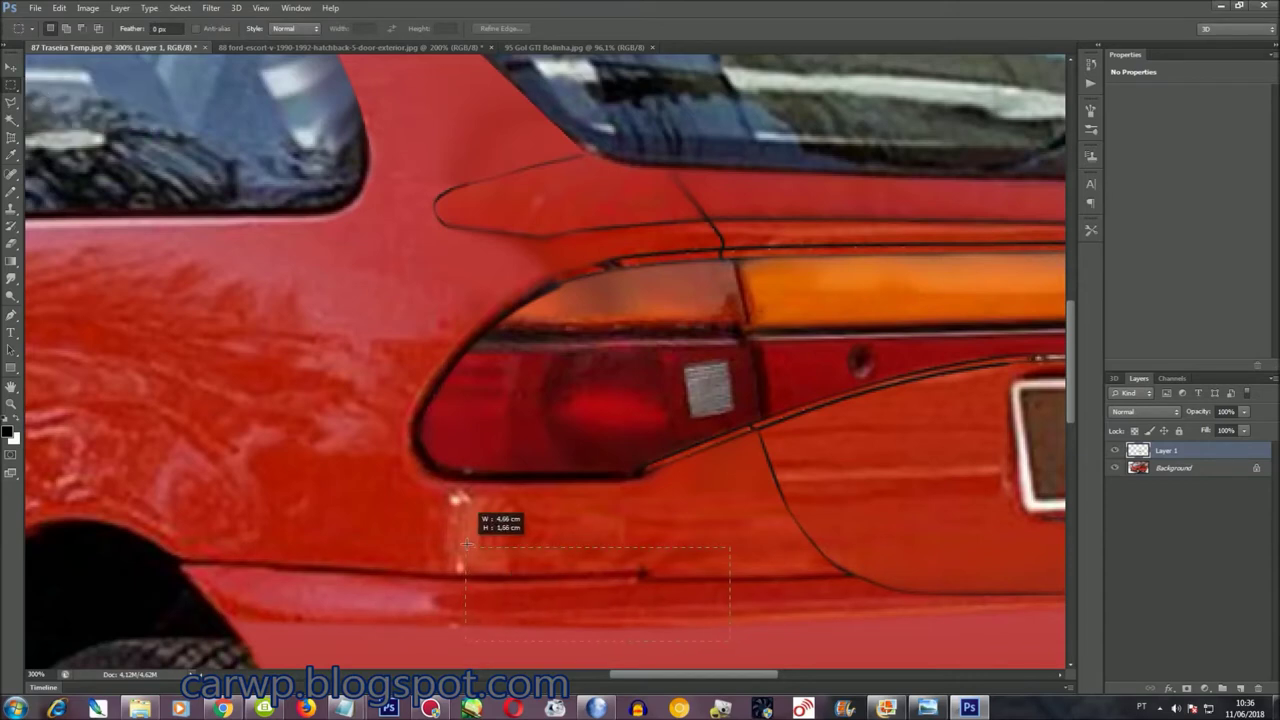
{"action": "left_click_drag", "start_coordinate": [450, 336], "coordinate": [626, 382]}
{"action": "key", "text": "ctrl+j"}
{"action": "left_click_drag", "start_coordinate": [540, 358], "coordinate": [547, 570]}
{"action": "key", "text": "ctrl+d"}
{"action": "key", "text": "ctrl+z"}
{"action": "key", "text": "ctrl+z"}
{"action": "key", "text": "ctrl+z"}
{"action": "key", "text": "ctrl+z"}
{"action": "key", "text": "ctrl+z"}
{"action": "key", "text": "ctrl+z"}
Stretch the crease strip wider toward the rear and warp it to follow the body
{"action": "key", "text": "ctrl+t"}
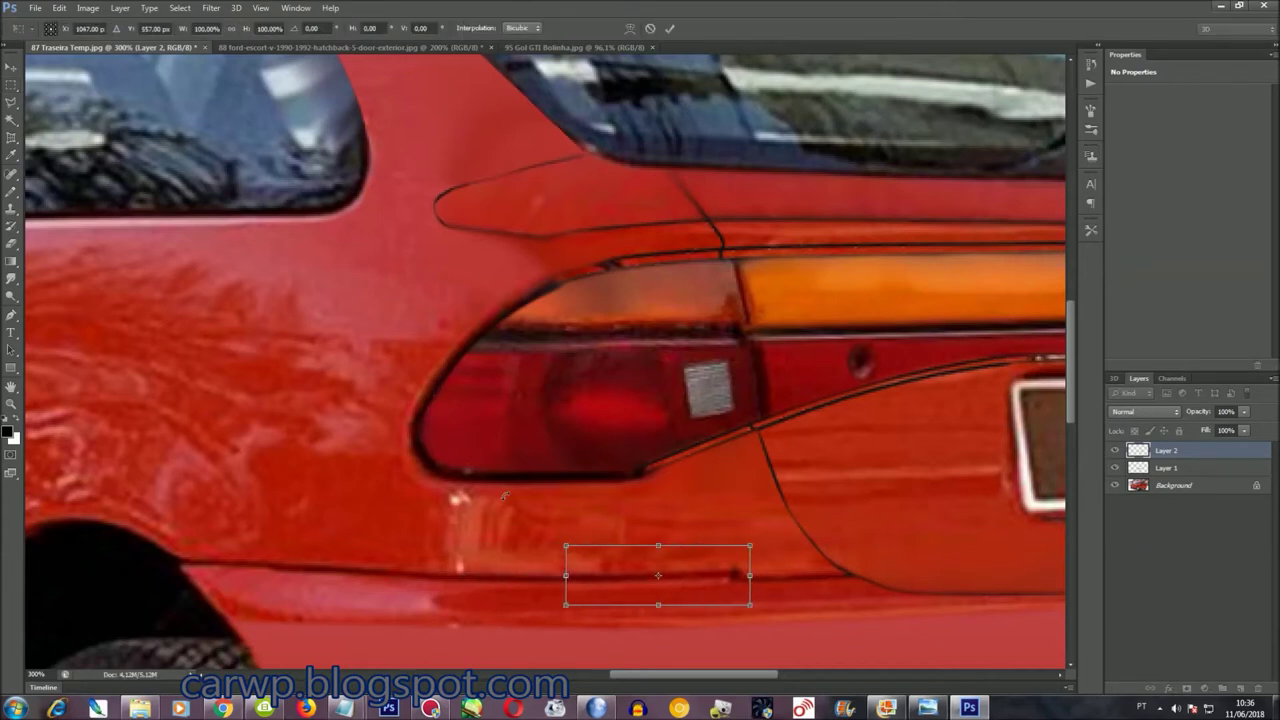
{"action": "left_click_drag", "start_coordinate": [565, 577], "coordinate": [455, 577]}
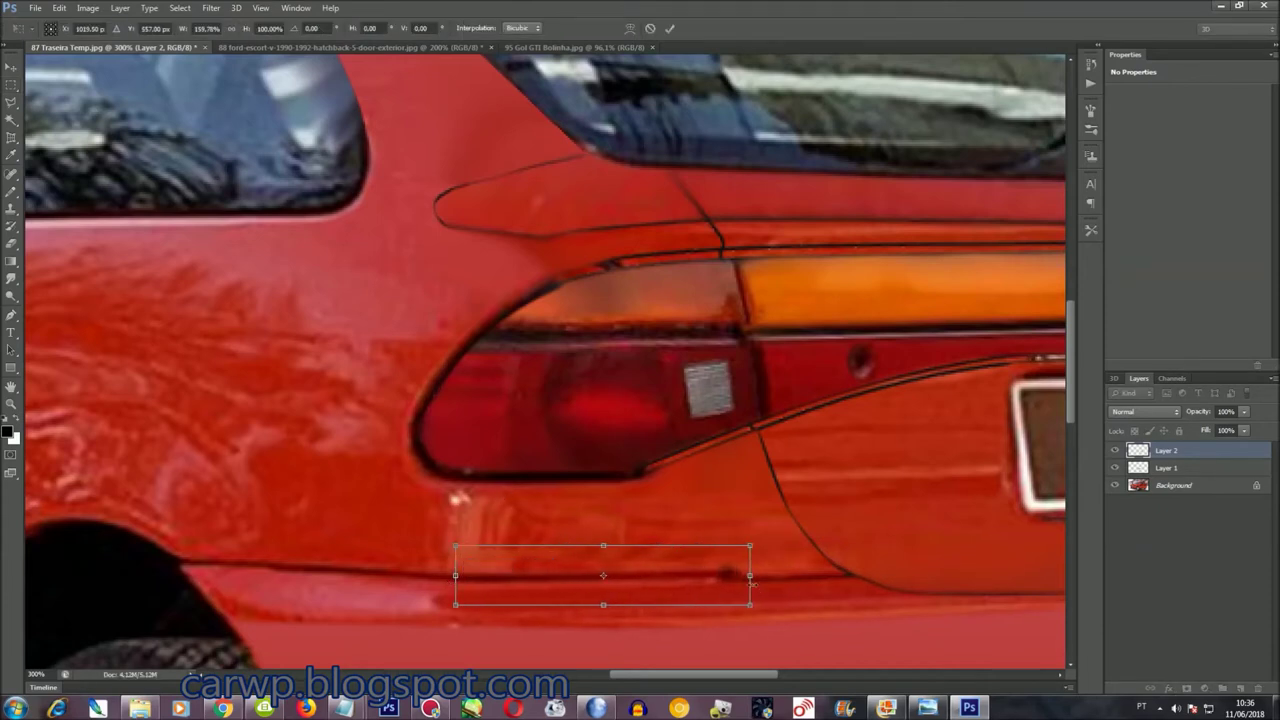
{"action": "left_click_drag", "start_coordinate": [751, 577], "coordinate": [880, 577]}
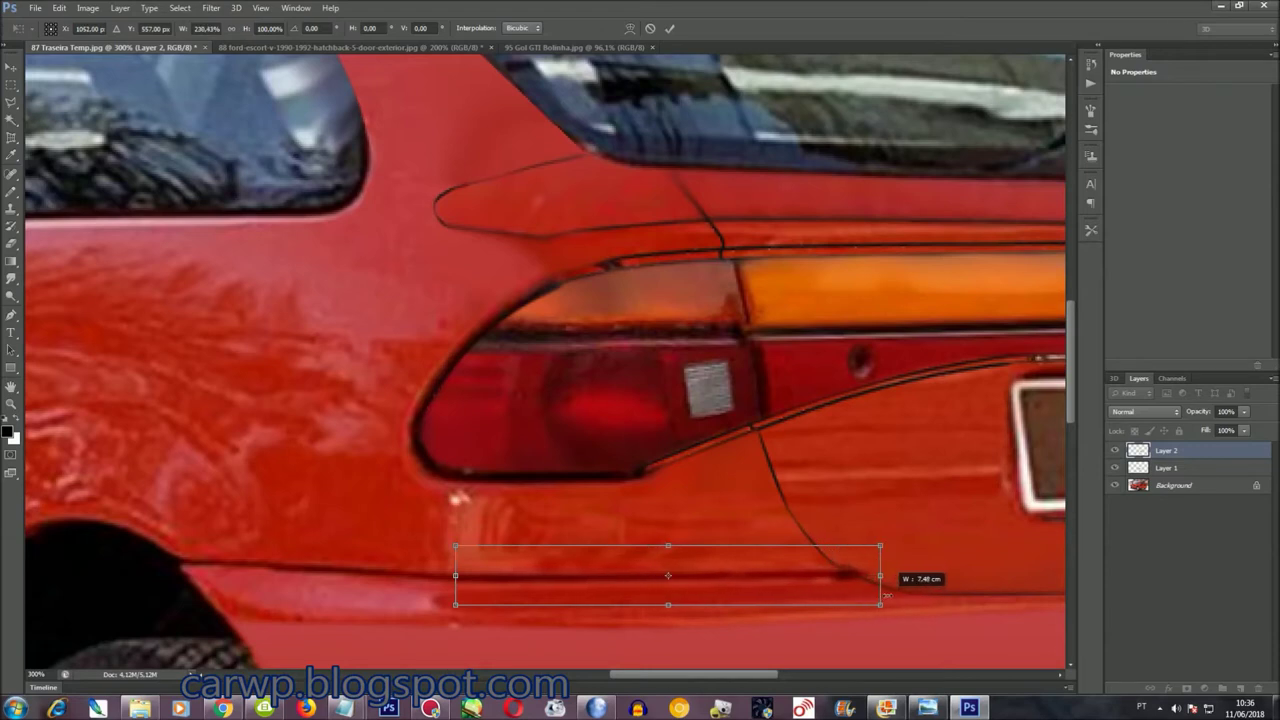
{"action": "right_click", "coordinate": [762, 548]}
{"action": "left_click", "coordinate": [810, 422]}
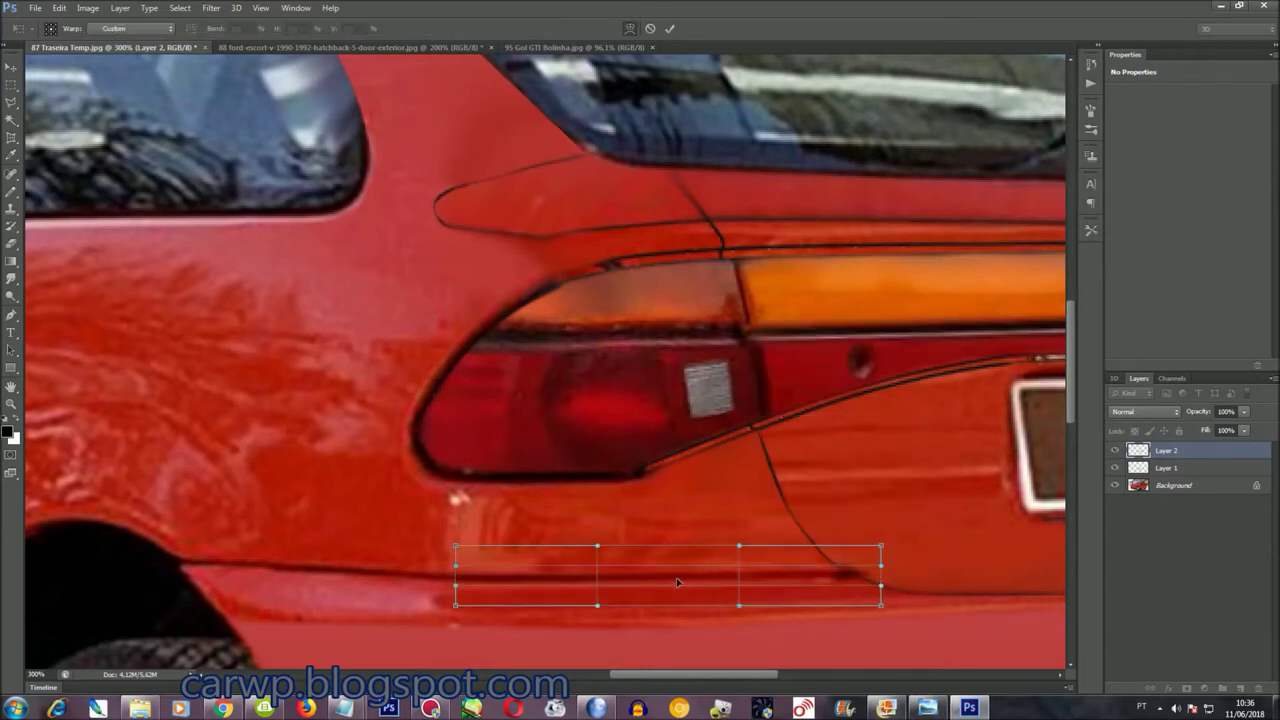
{"action": "key", "text": "Return"}
Tidy the strip by the rear panel seam, smudge its edges, and merge all layers
{"action": "left_click", "coordinate": [1116, 451]}
{"action": "key", "text": "l"}
{"action": "double_click", "coordinate": [922, 516]}
{"action": "left_click", "coordinate": [1116, 451]}
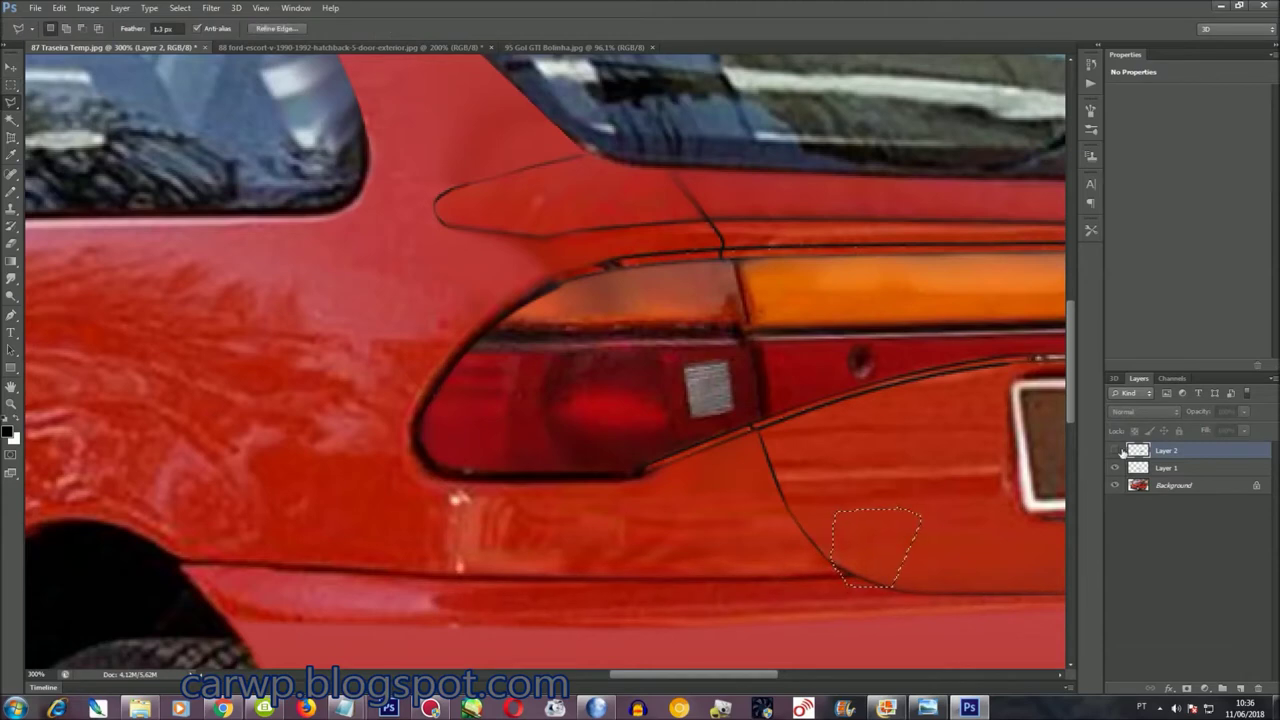
{"action": "left_click", "coordinate": [180, 8]}
{"action": "left_click", "coordinate": [11, 242]}
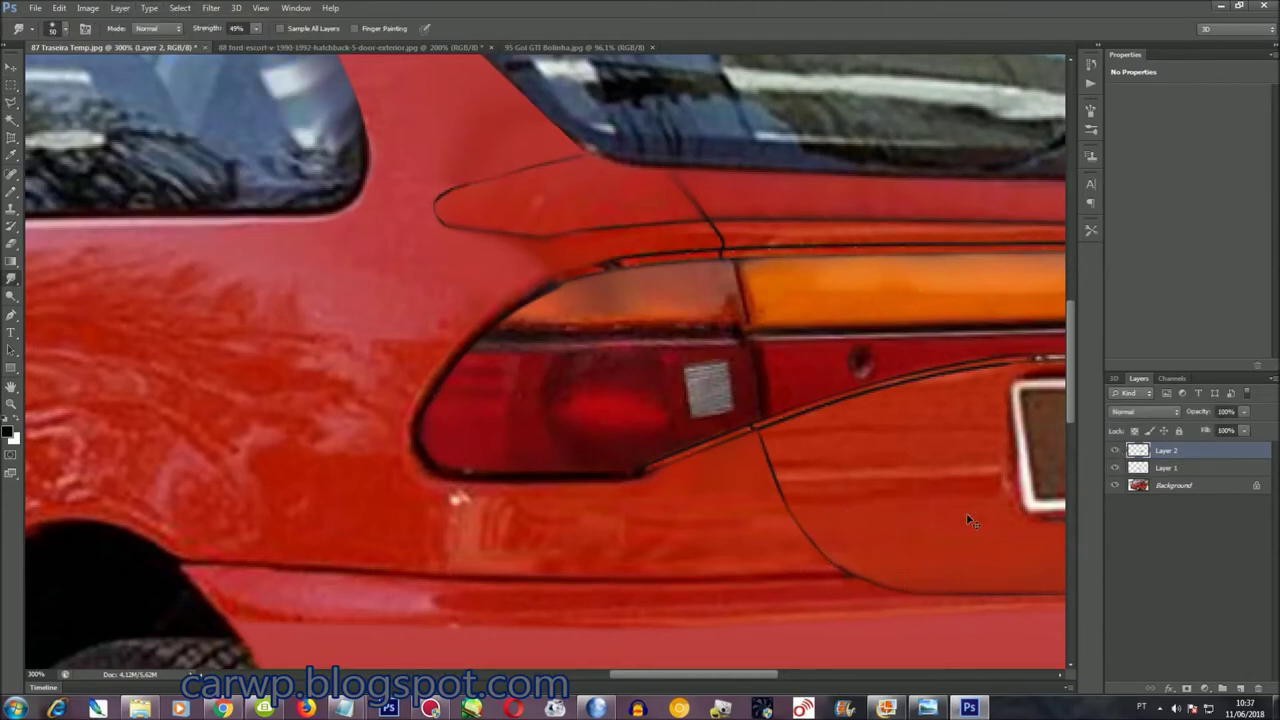
{"action": "key", "text": "ctrl+0"}
{"action": "key", "text": "ctrl+shift+e"}
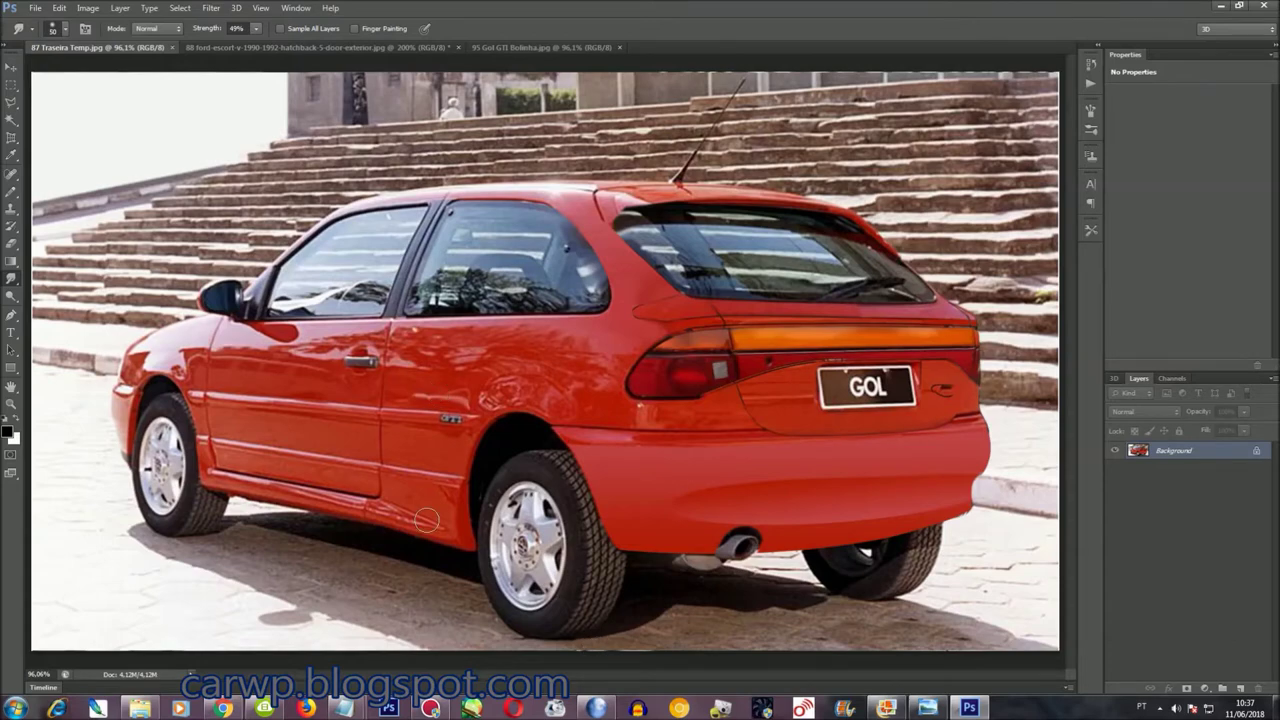
{"action": "scroll", "coordinate": [432, 527], "scroll_direction": "up", "scroll_amount": 3}
Lasso the side trim next to the GTi badge and copy it onto its own layer
{"action": "scroll", "coordinate": [432, 527], "scroll_direction": "up", "scroll_amount": 2}
{"action": "left_click_drag", "start_coordinate": [423, 520], "coordinate": [768, 544]}
{"action": "scroll", "coordinate": [768, 544], "scroll_direction": "down", "scroll_amount": 3}
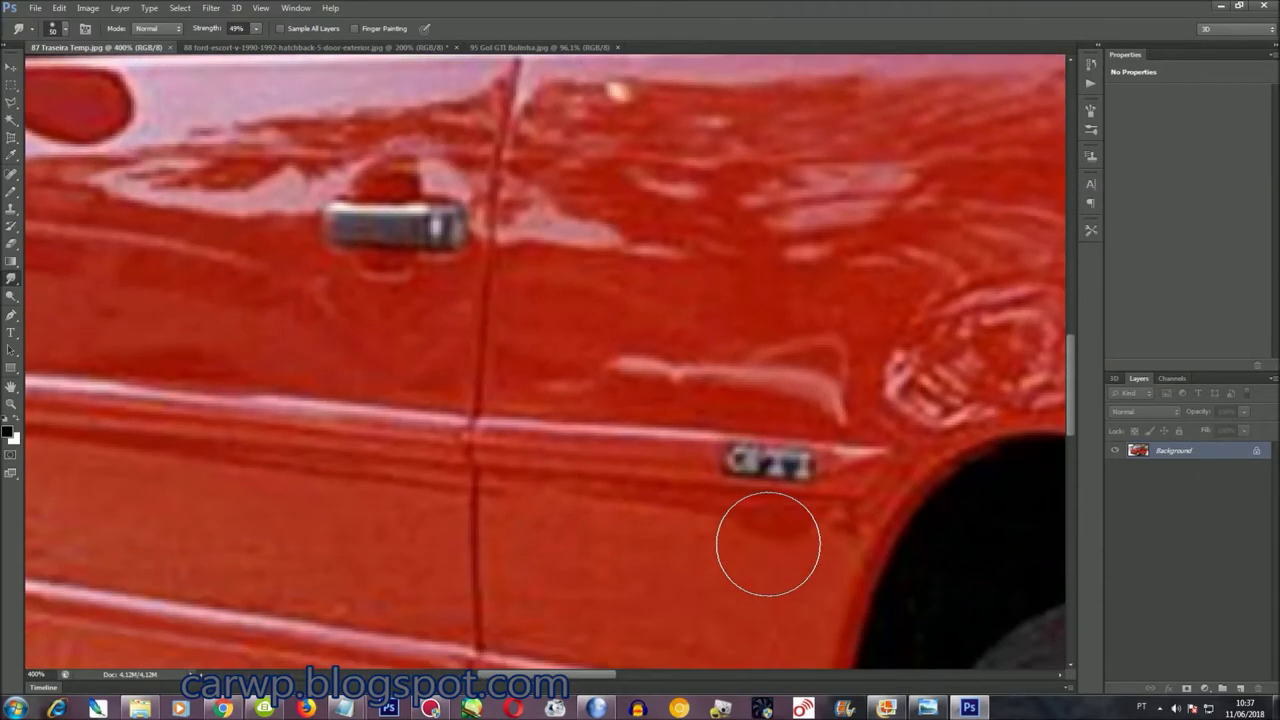
{"action": "key", "text": "l"}
{"action": "left_click", "coordinate": [706, 426]}
{"action": "left_click", "coordinate": [706, 488]}
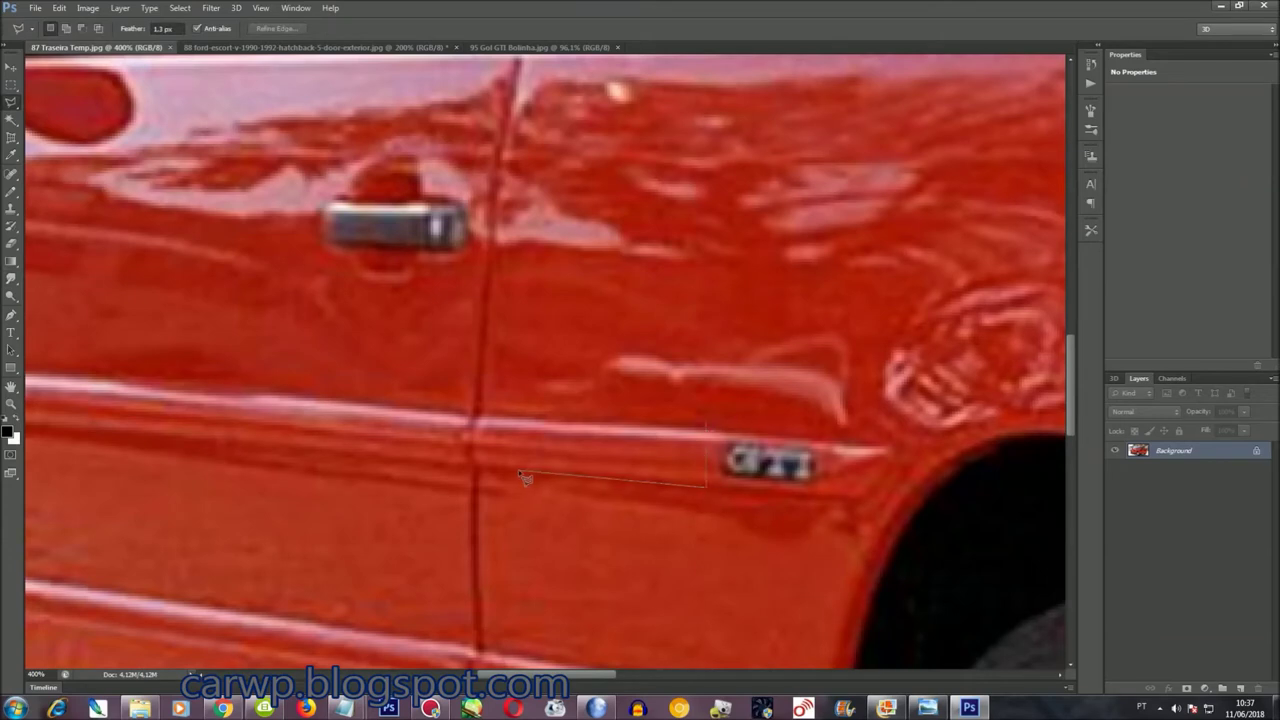
{"action": "left_click", "coordinate": [706, 426]}
{"action": "key", "text": "ctrl+j"}
Stretch and skew the trim strip copy over the GTi badge
{"action": "key", "text": "ctrl+t"}
{"action": "mouse_move", "coordinate": [714, 441]}
{"action": "left_mouse_down"}
{"action": "mouse_move", "coordinate": [914, 443]}
{"action": "mouse_move", "coordinate": [913, 495]}
{"action": "left_mouse_up"}
{"action": "right_click", "coordinate": [857, 437]}
{"action": "left_click", "coordinate": [880, 494]}
{"action": "key", "text": "Return"}
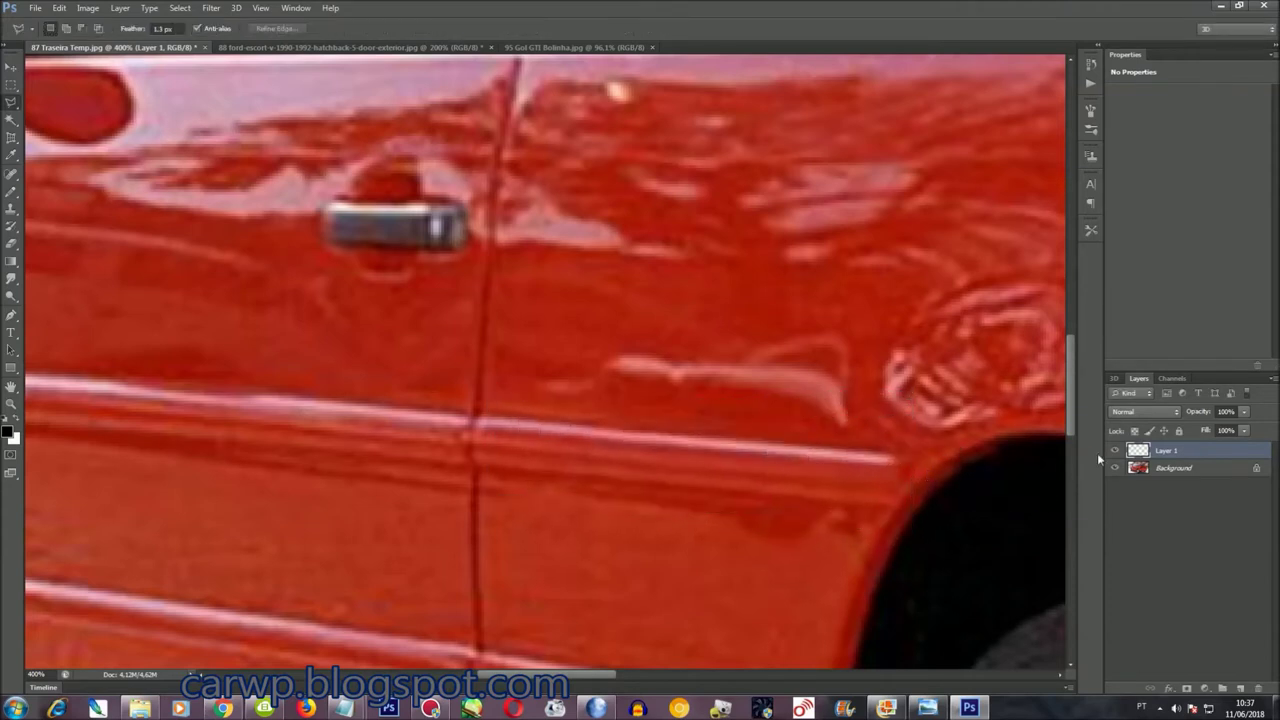
Outline the lower door area to clean up the trim patch's edges
{"action": "left_click", "coordinate": [1114, 451]}
{"action": "left_click", "coordinate": [858, 490]}
{"action": "left_click", "coordinate": [460, 463]}
{"action": "left_click", "coordinate": [478, 535]}
{"action": "left_click", "coordinate": [780, 630]}
{"action": "left_click", "coordinate": [980, 525]}
{"action": "left_click", "coordinate": [886, 432]}
{"action": "left_click", "coordinate": [1114, 451]}
{"action": "key", "text": "ctrl+d"}
{"action": "left_click", "coordinate": [1114, 451]}
Clean the patch edge by the wheel arch and merge the trim strip into the Background
{"action": "left_click", "coordinate": [914, 430]}
{"action": "left_click", "coordinate": [777, 506]}
{"action": "left_click", "coordinate": [829, 545]}
{"action": "left_click", "coordinate": [949, 518]}
{"action": "left_click", "coordinate": [951, 447]}
{"action": "left_click", "coordinate": [914, 432]}
{"action": "left_click", "coordinate": [1114, 451]}
{"action": "key", "text": "ctrl+0"}
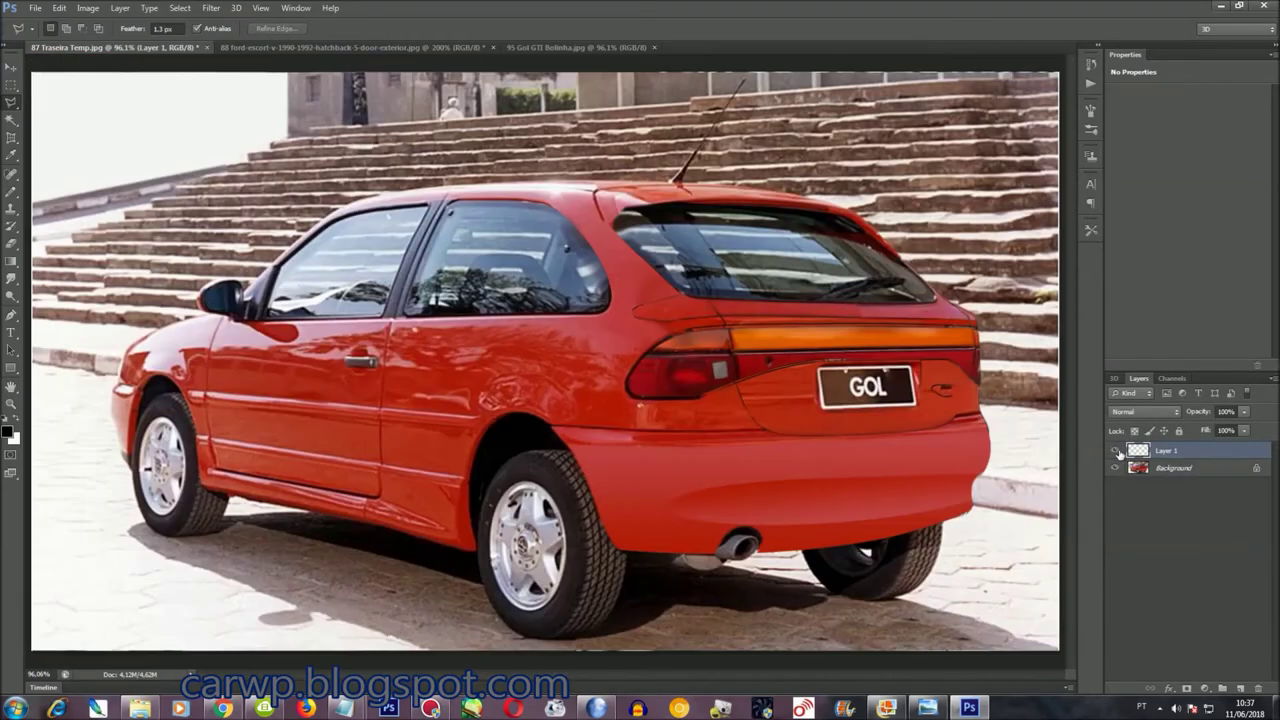
{"action": "key", "text": "ctrl+e"}
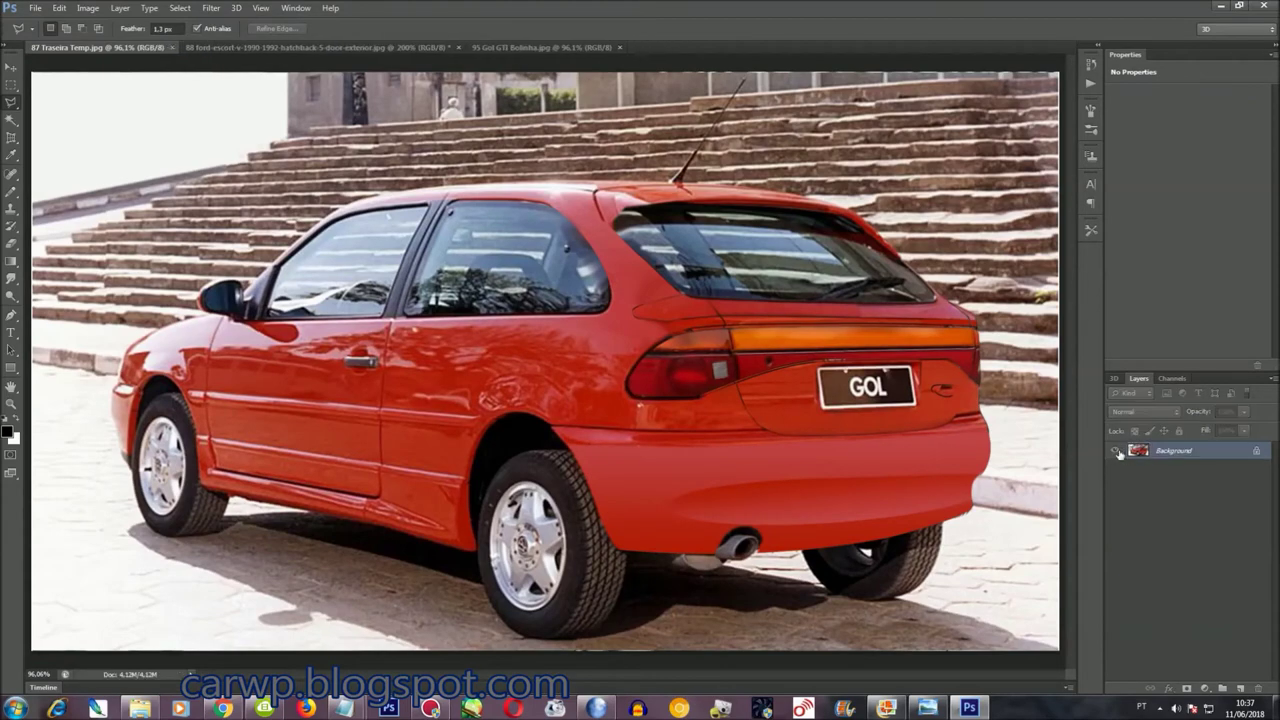
{"action": "key", "text": "ctrl+plus"}
{"action": "key", "text": "ctrl+plus"}
{"action": "key", "text": "ctrl+plus"}
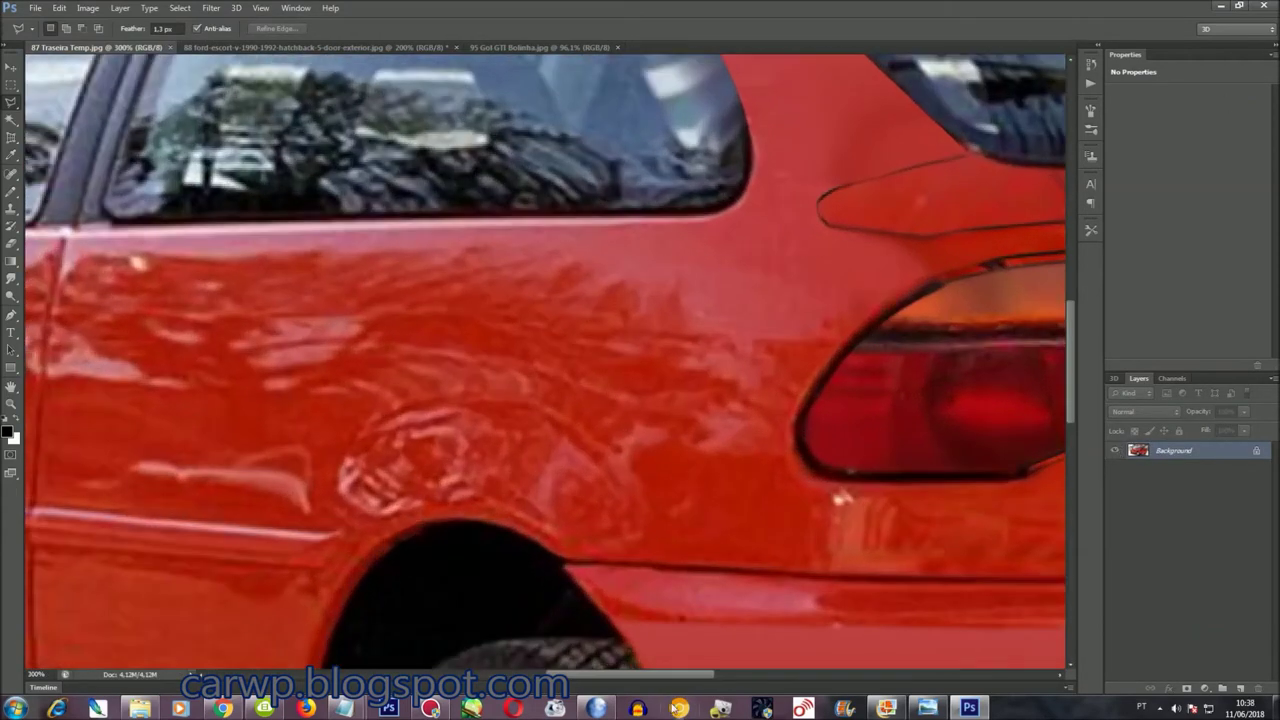
Copy a lower door panel strip to its own layer and stretch it up over the moulding
{"action": "left_click_drag", "start_coordinate": [676, 650], "coordinate": [1093, 467]}
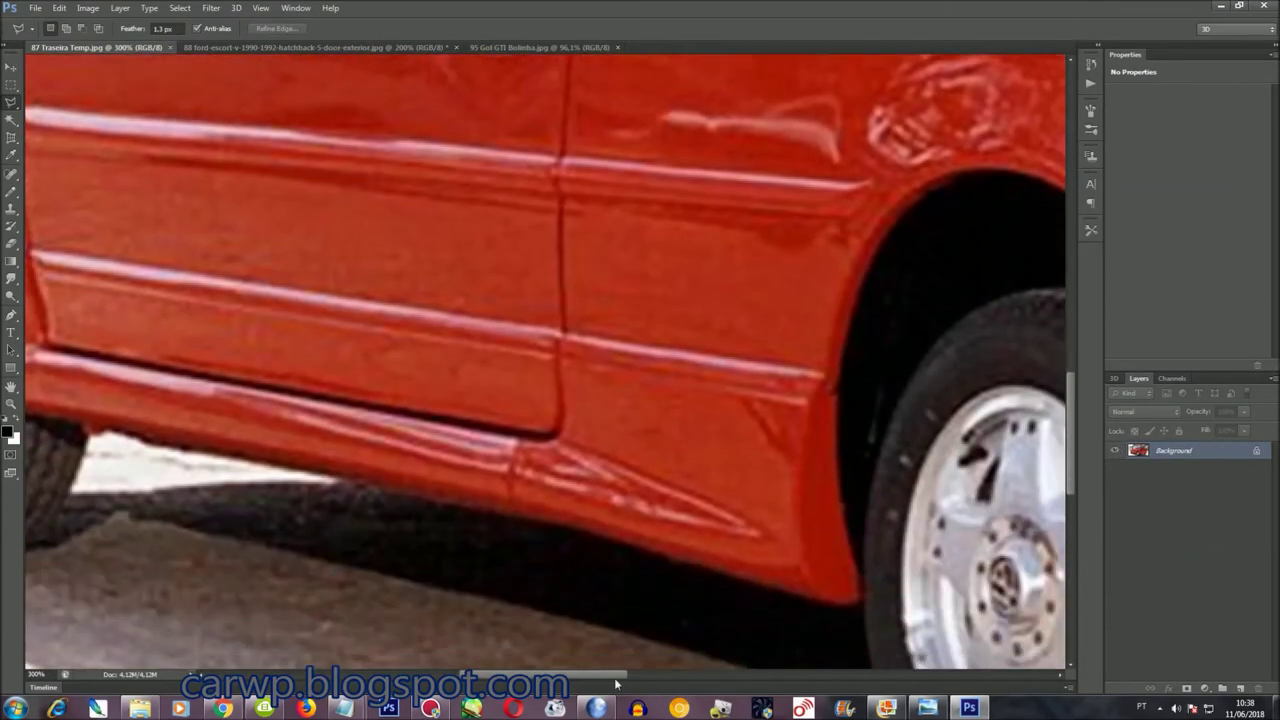
{"action": "left_click_drag", "start_coordinate": [600, 420], "coordinate": [460, 513]}
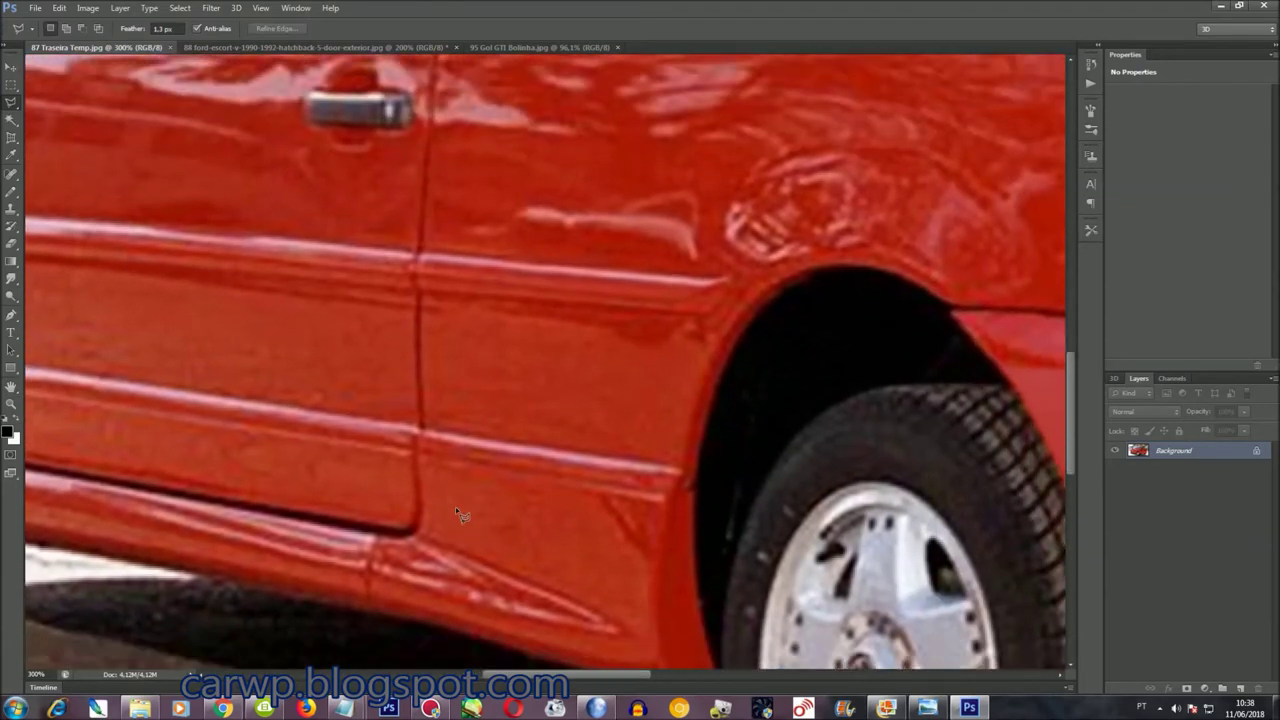
{"action": "scroll", "coordinate": [545, 652], "scroll_direction": "left", "scroll_amount": 1}
{"action": "scroll", "coordinate": [303, 441], "scroll_direction": "left", "scroll_amount": 3}
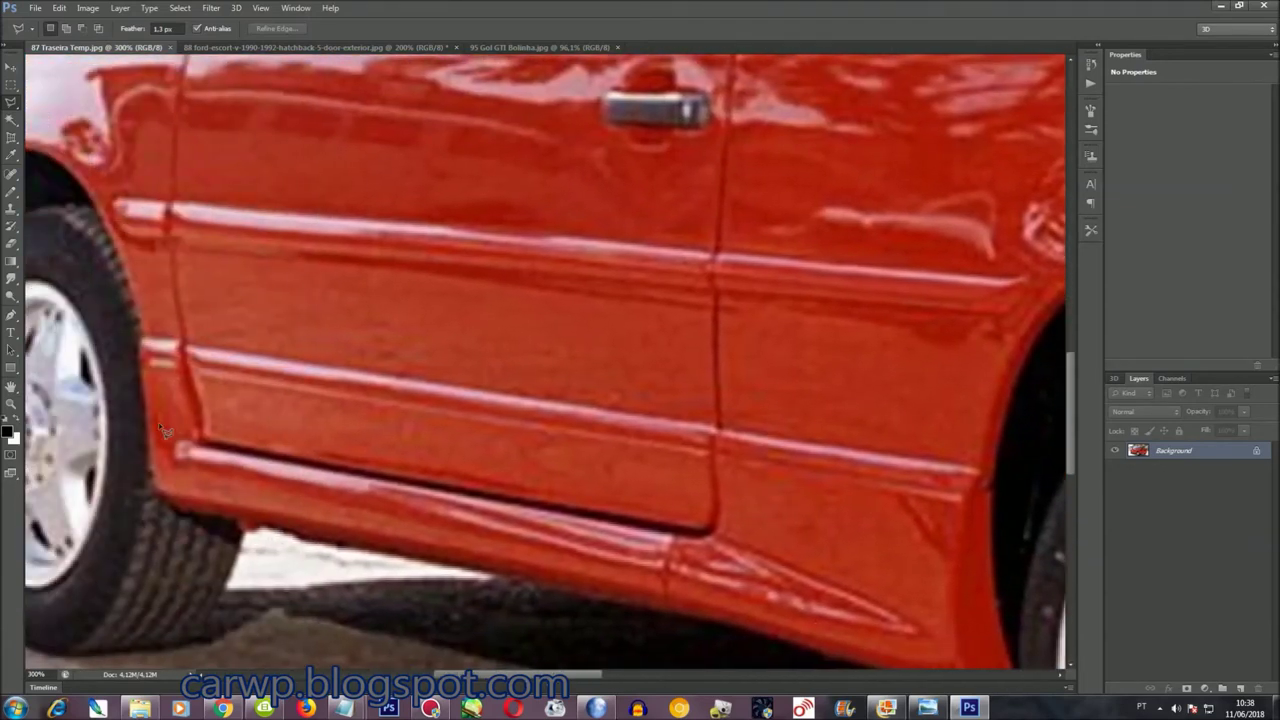
{"action": "left_click", "coordinate": [212, 439]}
{"action": "left_click", "coordinate": [208, 392]}
{"action": "key", "text": "ctrl+j"}
{"action": "key", "text": "ctrl+t"}
{"action": "left_click_drag", "start_coordinate": [173, 365], "coordinate": [172, 307]}
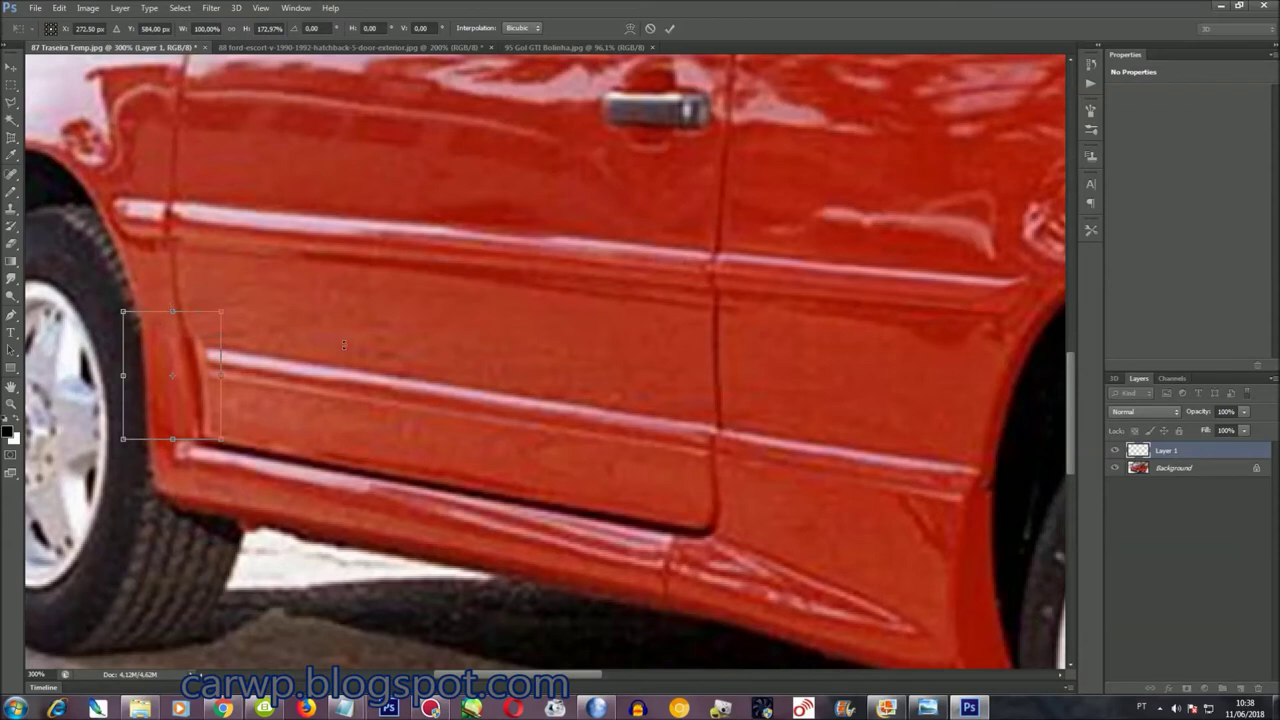
{"action": "key", "text": "Return"}
Copy another lower door patch, then stretch and warp it to cover the door moulding
{"action": "left_click", "coordinate": [1180, 468]}
{"action": "left_click", "coordinate": [200, 442]}
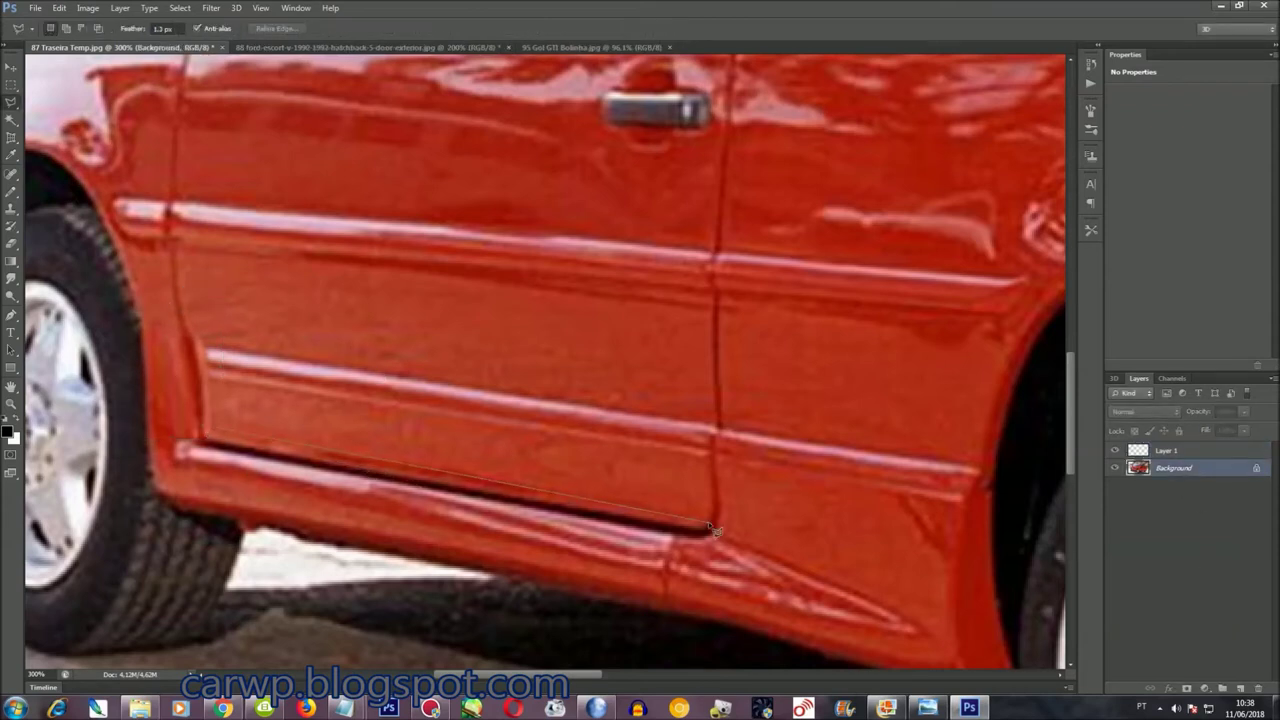
{"action": "left_click", "coordinate": [188, 378]}
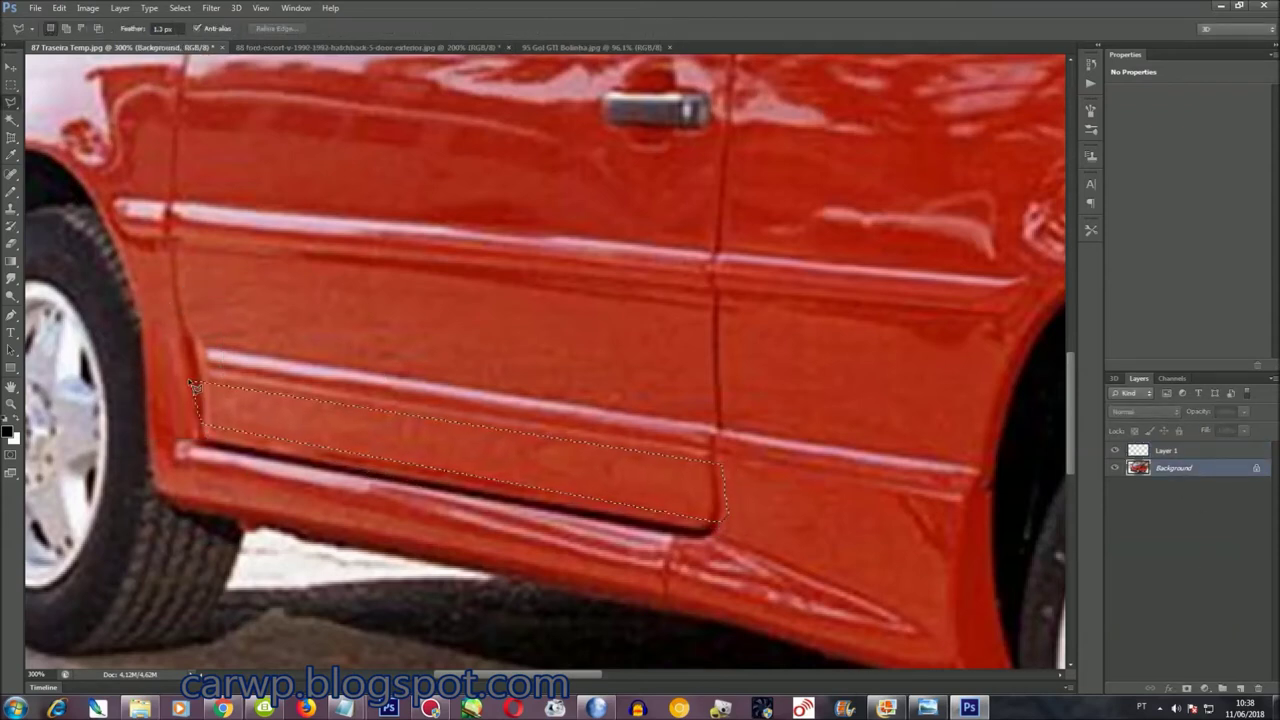
{"action": "key", "text": "ctrl+j"}
{"action": "key", "text": "ctrl+t"}
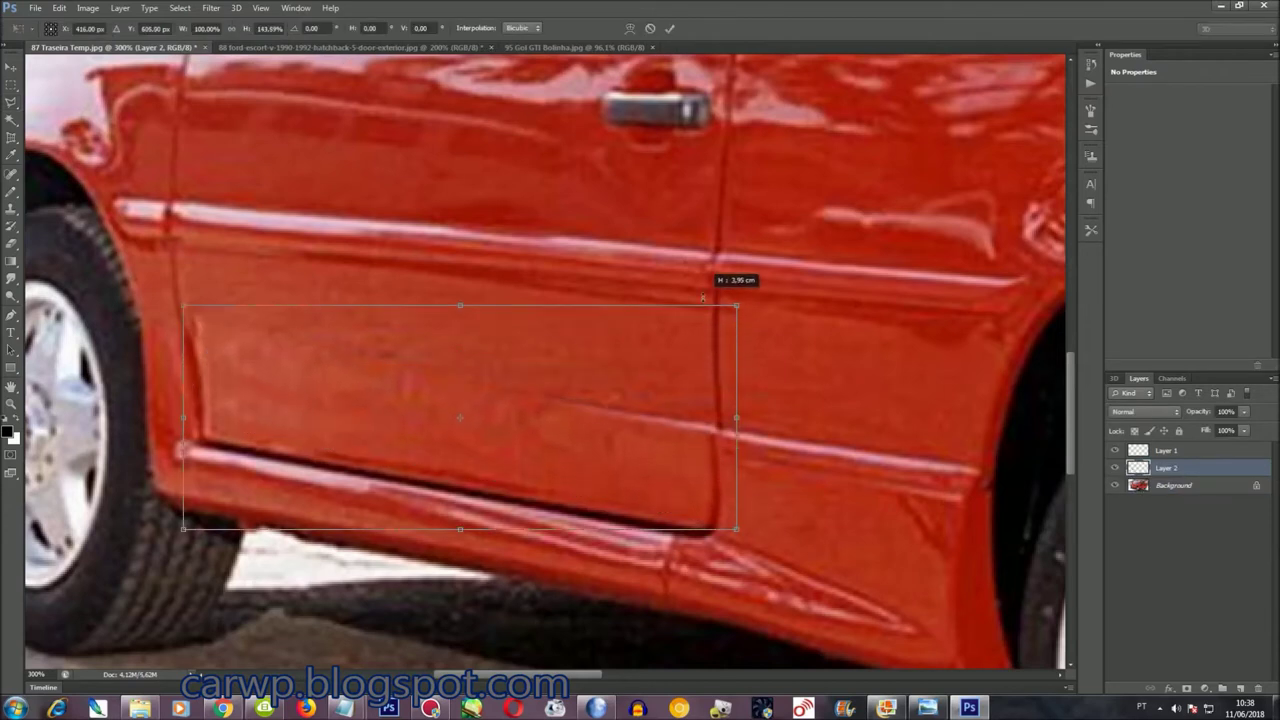
{"action": "left_click_drag", "start_coordinate": [697, 357], "coordinate": [728, 262]}
{"action": "right_click", "coordinate": [662, 314]}
{"action": "left_click", "coordinate": [693, 417]}
{"action": "left_click_drag", "start_coordinate": [722, 425], "coordinate": [728, 422]}
{"action": "left_click_drag", "start_coordinate": [220, 303], "coordinate": [199, 360]}
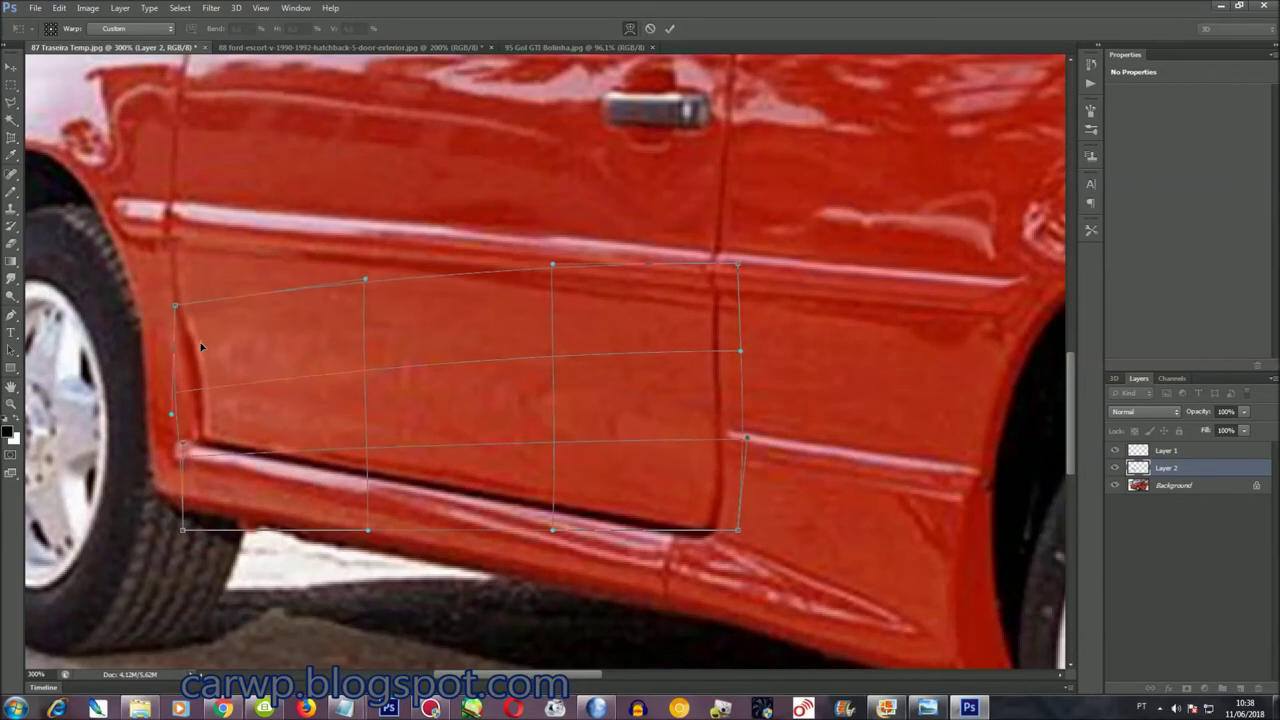
{"action": "key", "text": "Return"}
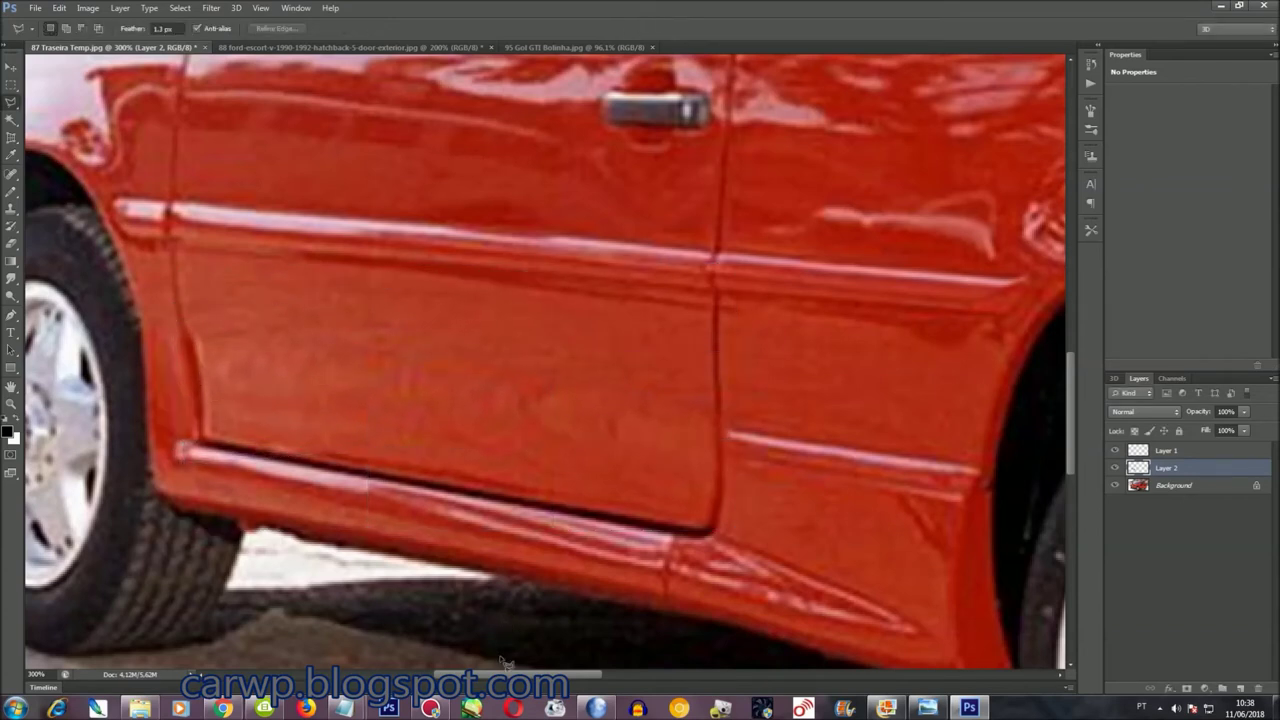
Copy a rear quarter panel patch, then stretch and warp it over the moulding along the wheel arch
{"action": "scroll", "coordinate": [786, 556], "scroll_direction": "right", "scroll_amount": 5}
{"action": "left_click", "coordinate": [1178, 488]}
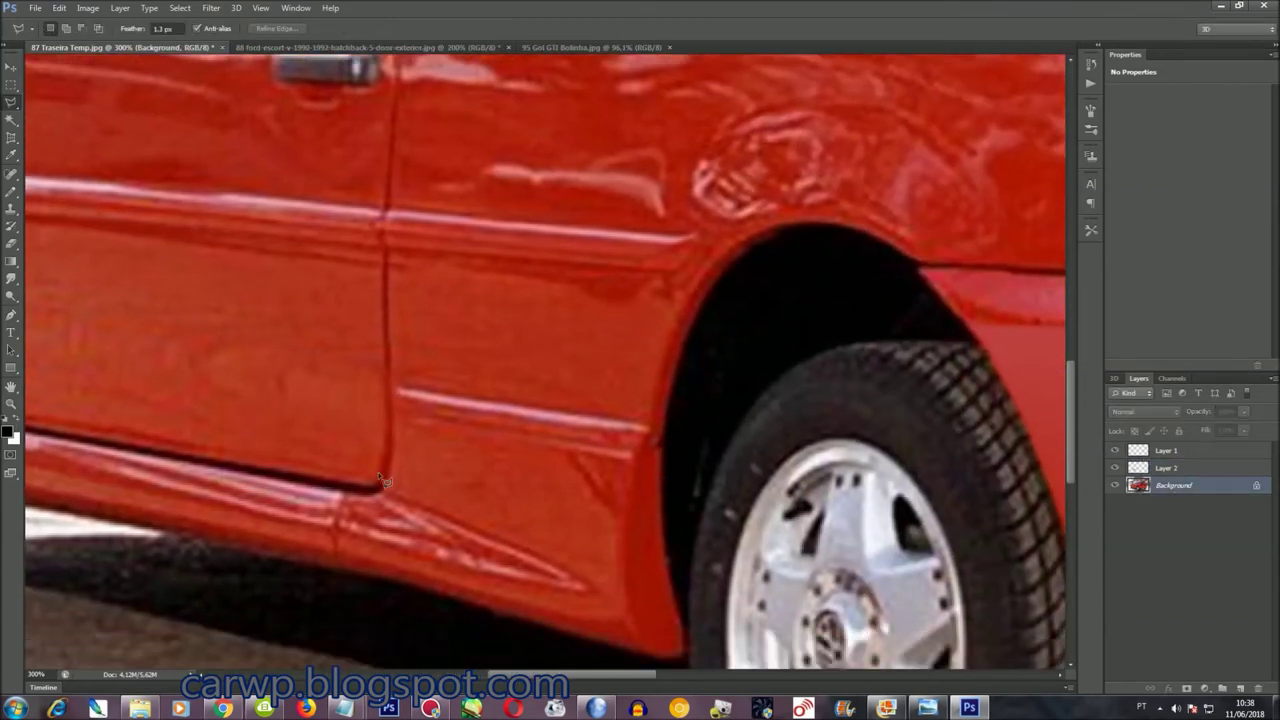
{"action": "left_click_drag", "start_coordinate": [661, 572], "coordinate": [672, 478]}
{"action": "left_click_drag", "start_coordinate": [378, 432], "coordinate": [366, 434]}
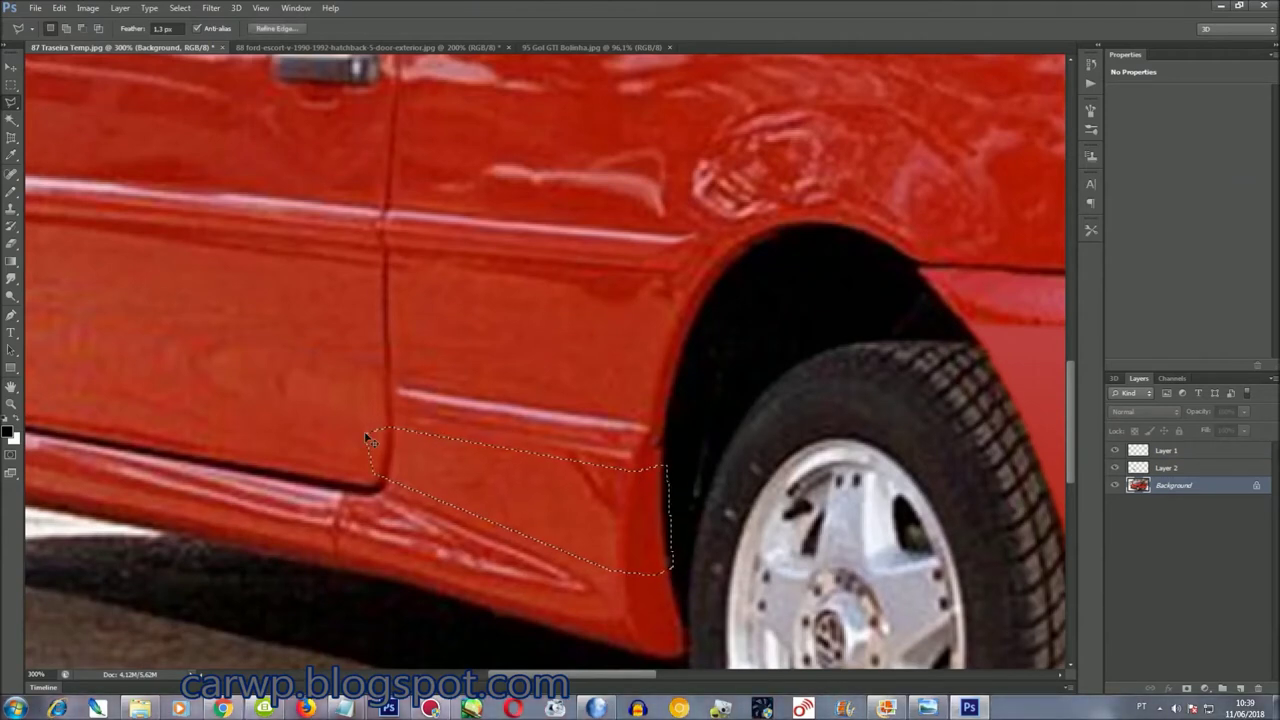
{"action": "key", "text": "ctrl+j"}
{"action": "key", "text": "ctrl+t"}
{"action": "left_click_drag", "start_coordinate": [558, 403], "coordinate": [575, 318]}
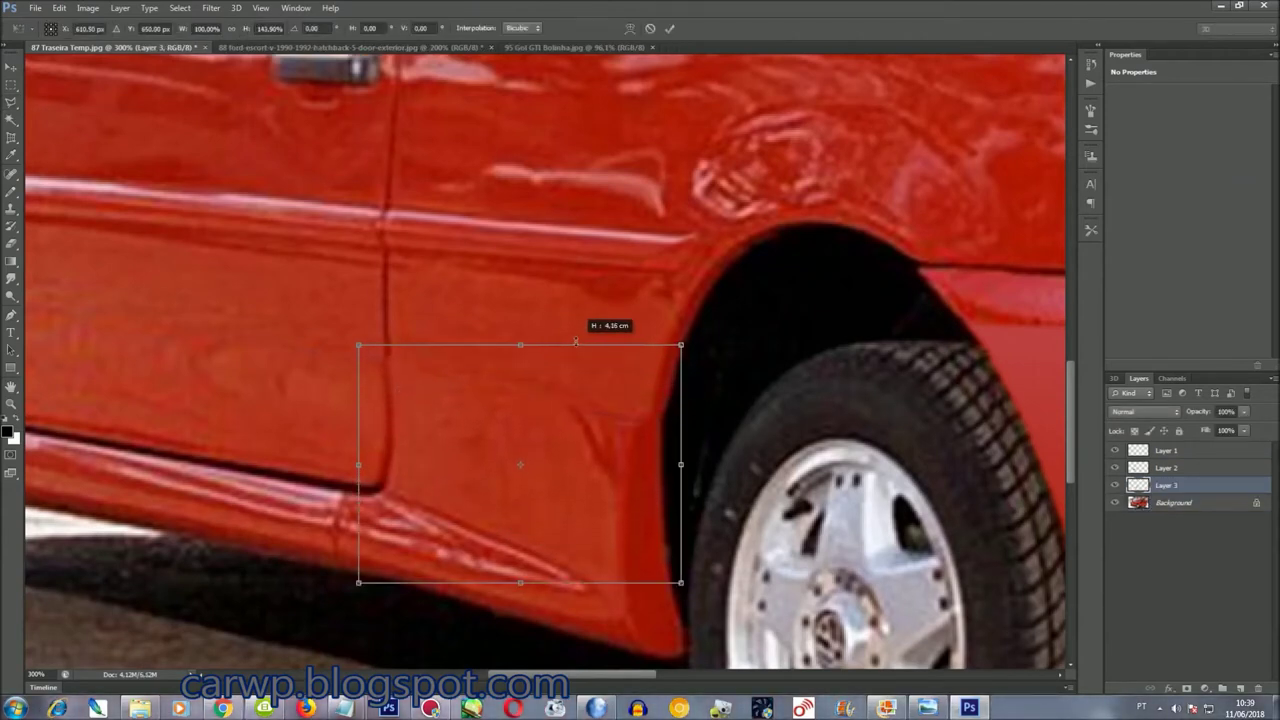
{"action": "right_click", "coordinate": [597, 378]}
{"action": "left_click", "coordinate": [630, 479]}
{"action": "left_click_drag", "start_coordinate": [665, 412], "coordinate": [676, 394]}
{"action": "left_click_drag", "start_coordinate": [400, 364], "coordinate": [402, 379]}
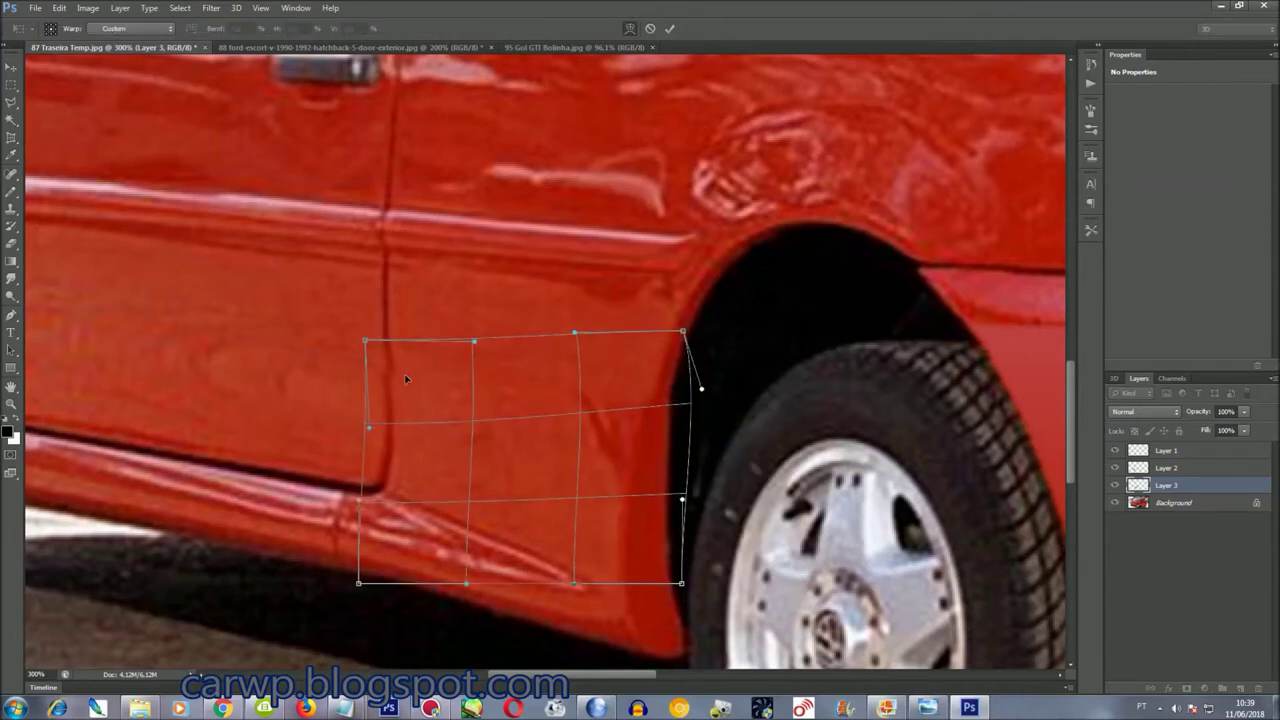
{"action": "key", "text": "Return"}
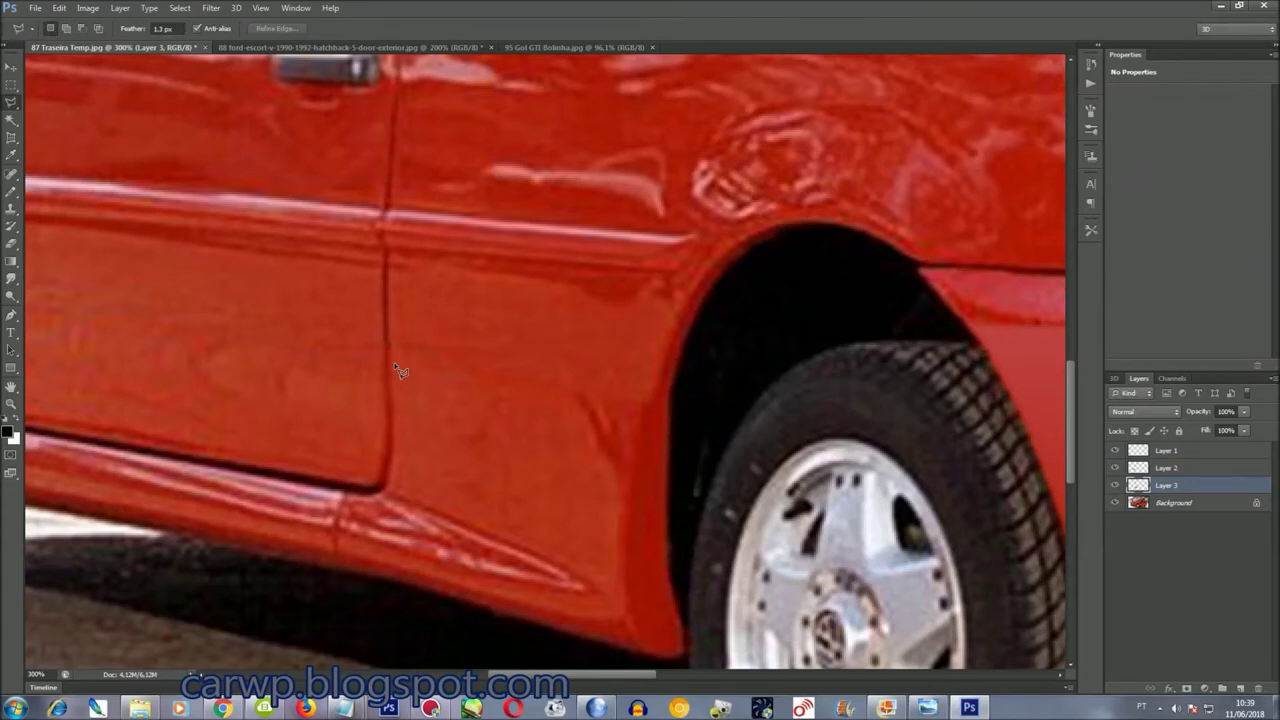
Compare before and after, merge all patches into the photo, save, and bring up the Open dialog
{"action": "left_click", "coordinate": [1115, 485]}
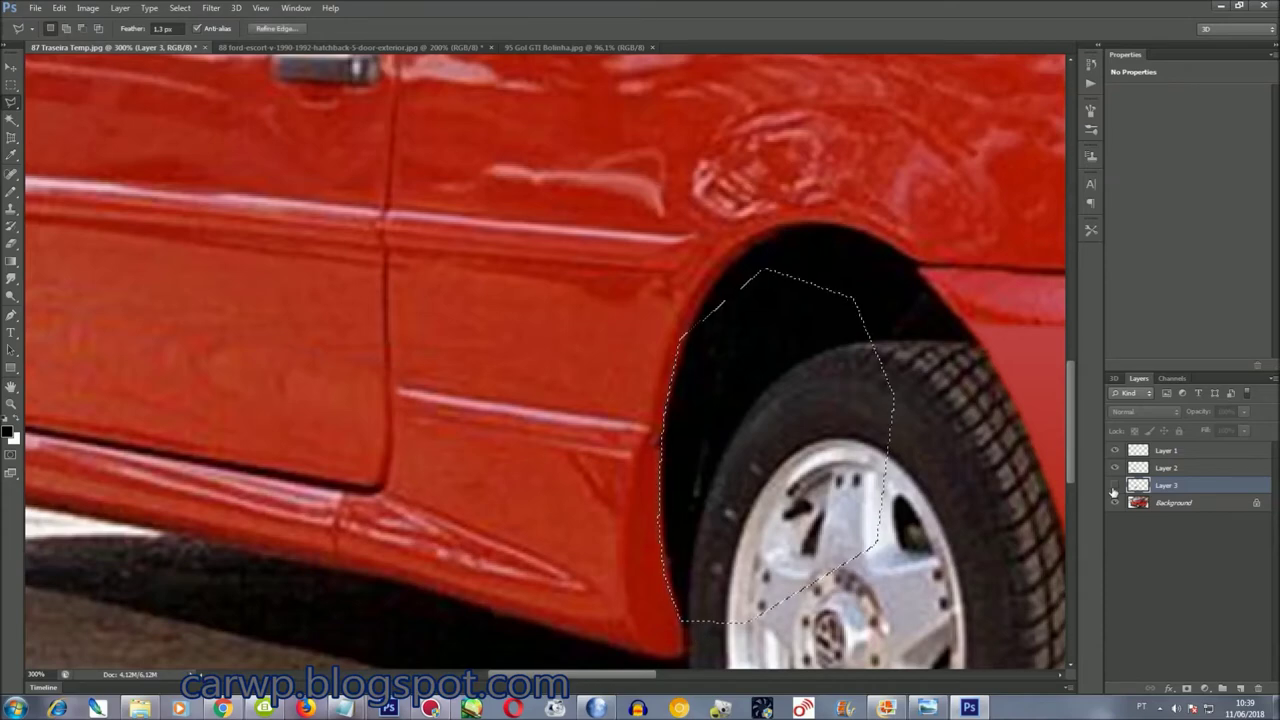
{"action": "key", "text": "ctrl+0"}
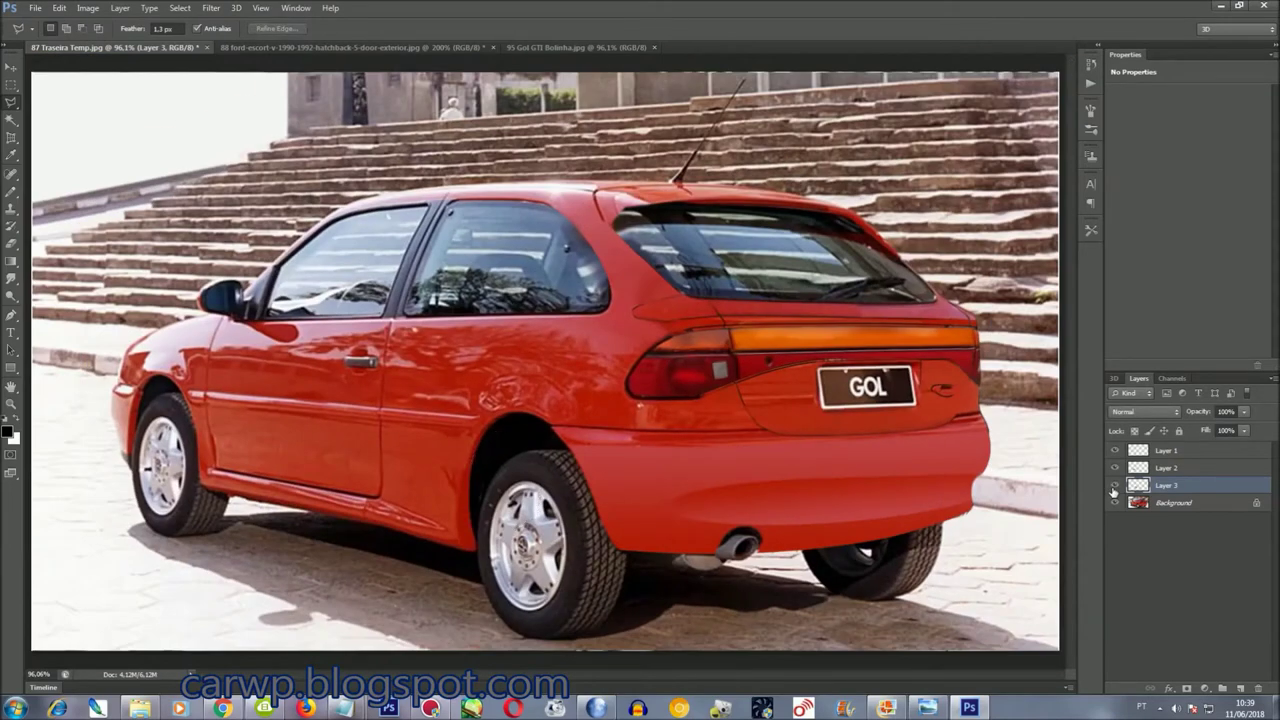
{"action": "key", "text": "ctrl+shift+e"}
{"action": "key", "text": "ctrl+s"}
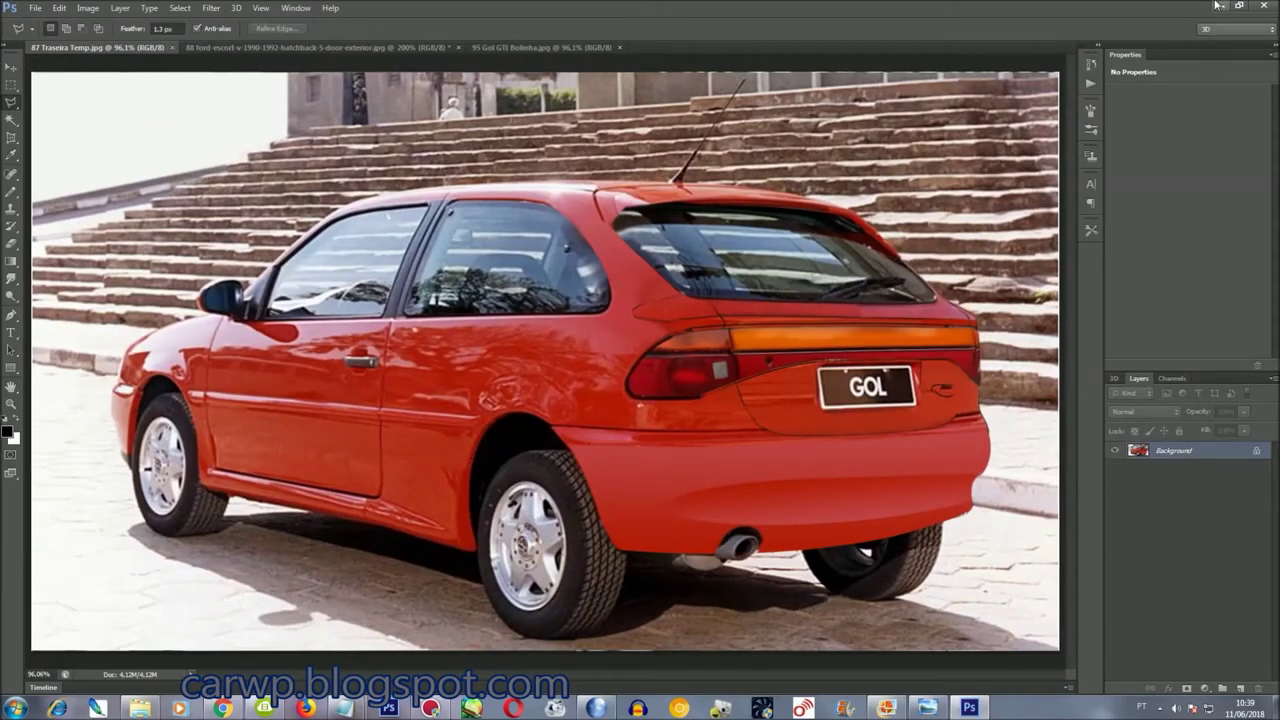
{"action": "key", "text": "ctrl+o"}
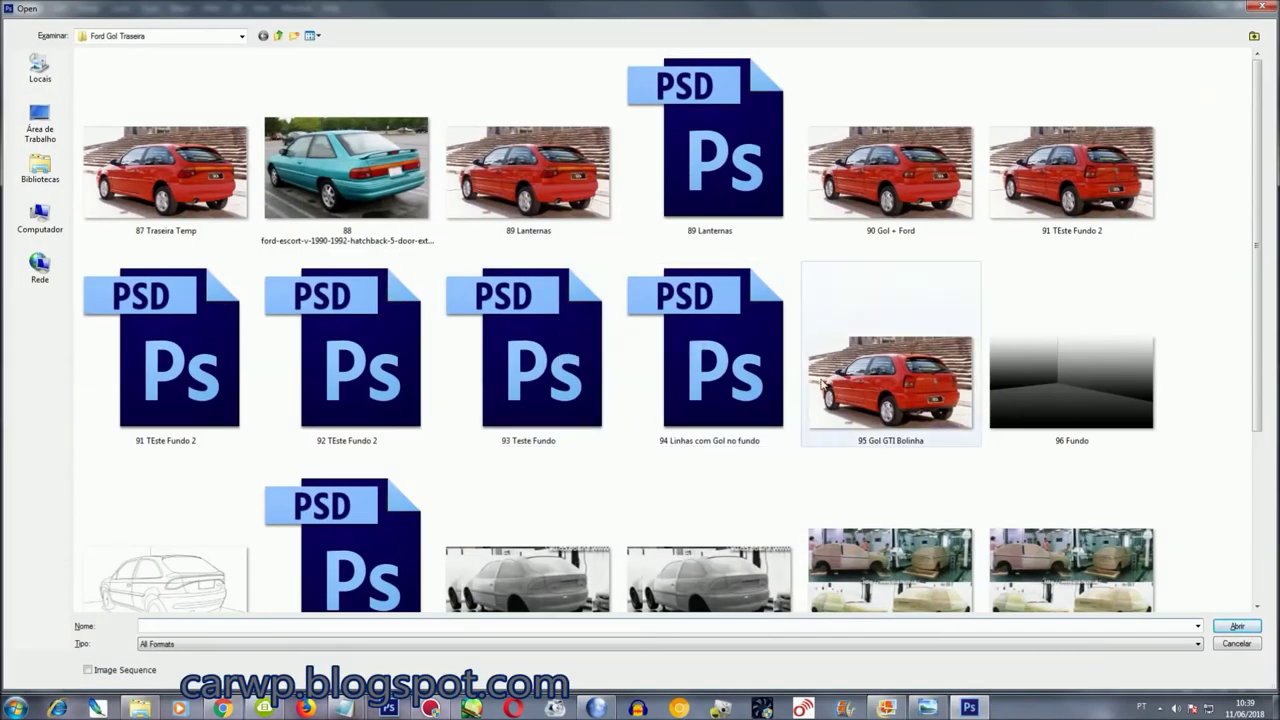
Open 91 TEste Fundo 2 and look at its saved selections
{"action": "double_click", "coordinate": [134, 390]}
{"action": "left_click", "coordinate": [186, 8]}
{"action": "left_click", "coordinate": [240, 241]}
{"action": "left_click", "coordinate": [296, 8]}
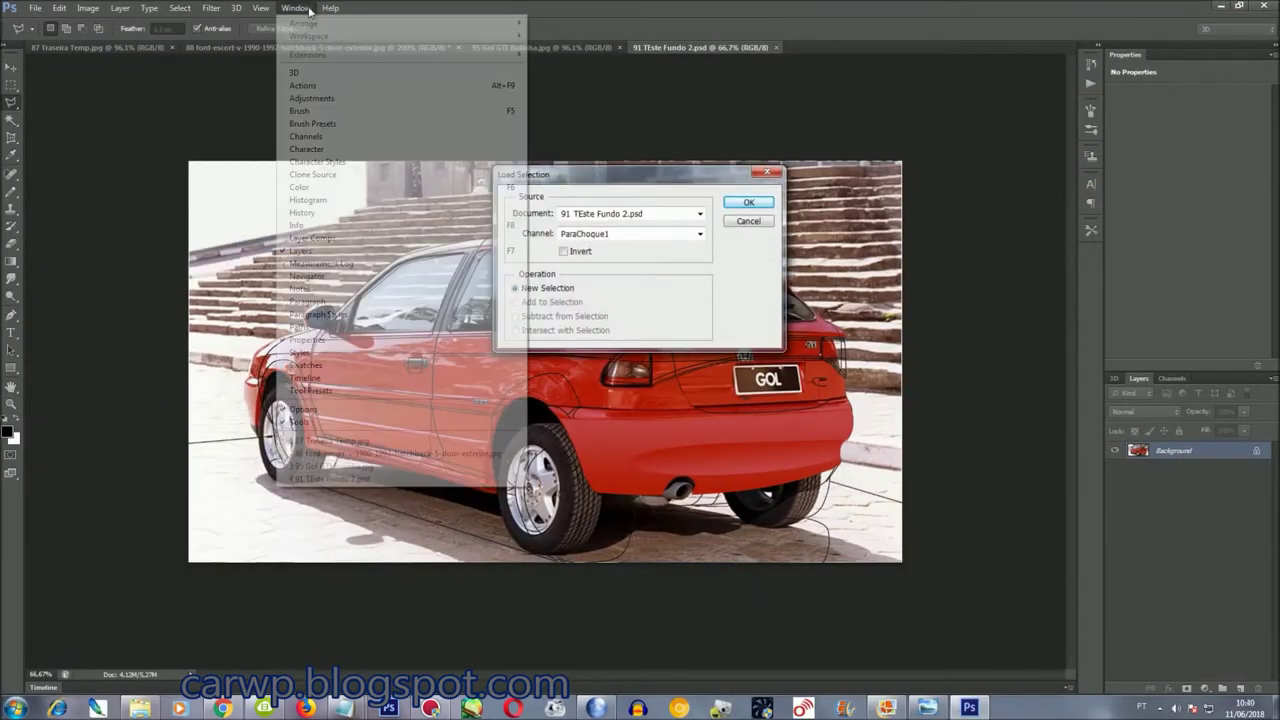
{"action": "left_click", "coordinate": [296, 8]}
On 95 Gol GTI Bolinha, zoom in and outline the upper rear bumper band
{"action": "left_click", "coordinate": [360, 466]}
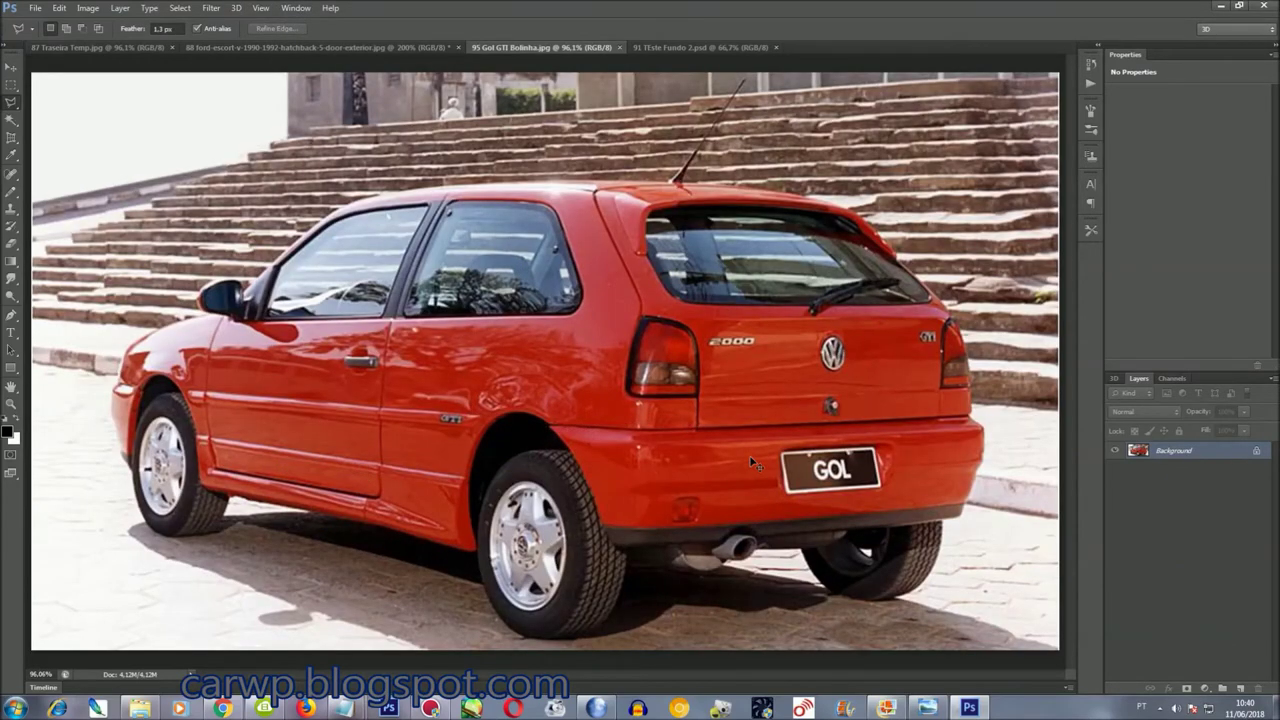
{"action": "key", "text": "ctrl+plus"}
{"action": "key", "text": "ctrl+plus"}
{"action": "key", "text": "ctrl+plus"}
{"action": "scroll", "coordinate": [1045, 485], "scroll_direction": "down", "scroll_amount": 5}
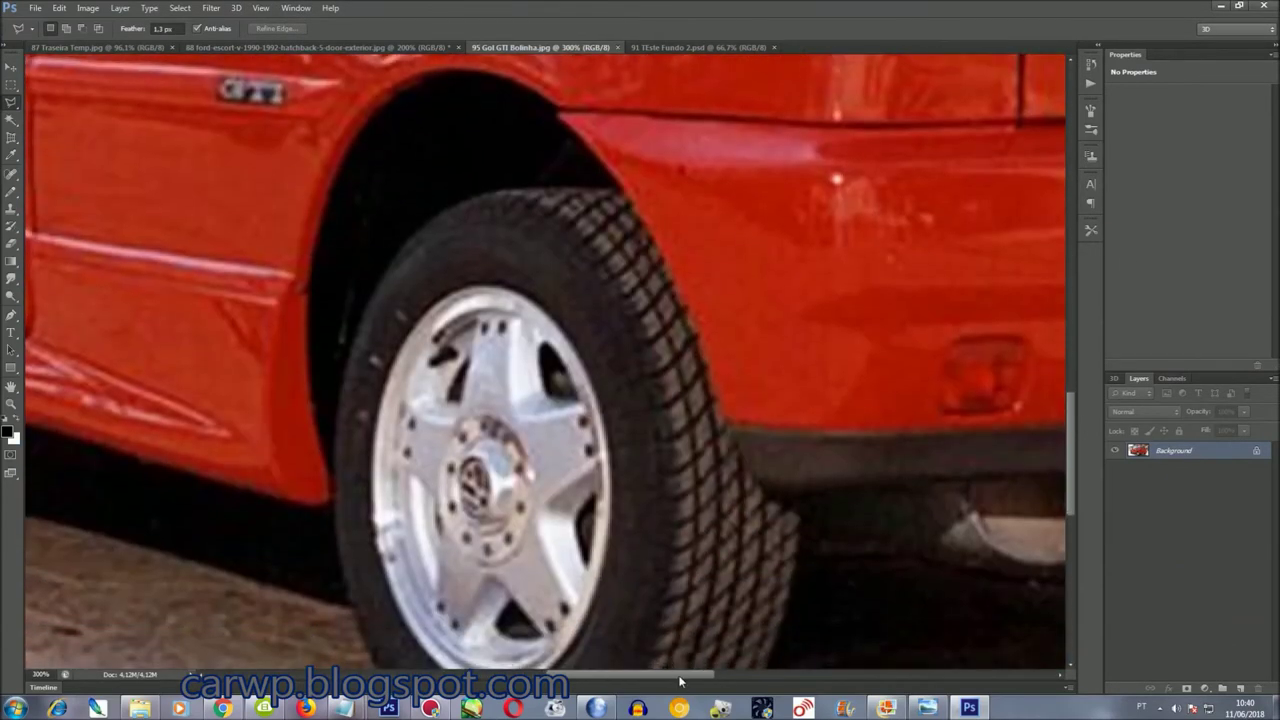
{"action": "left_click_drag", "start_coordinate": [680, 677], "coordinate": [755, 677]}
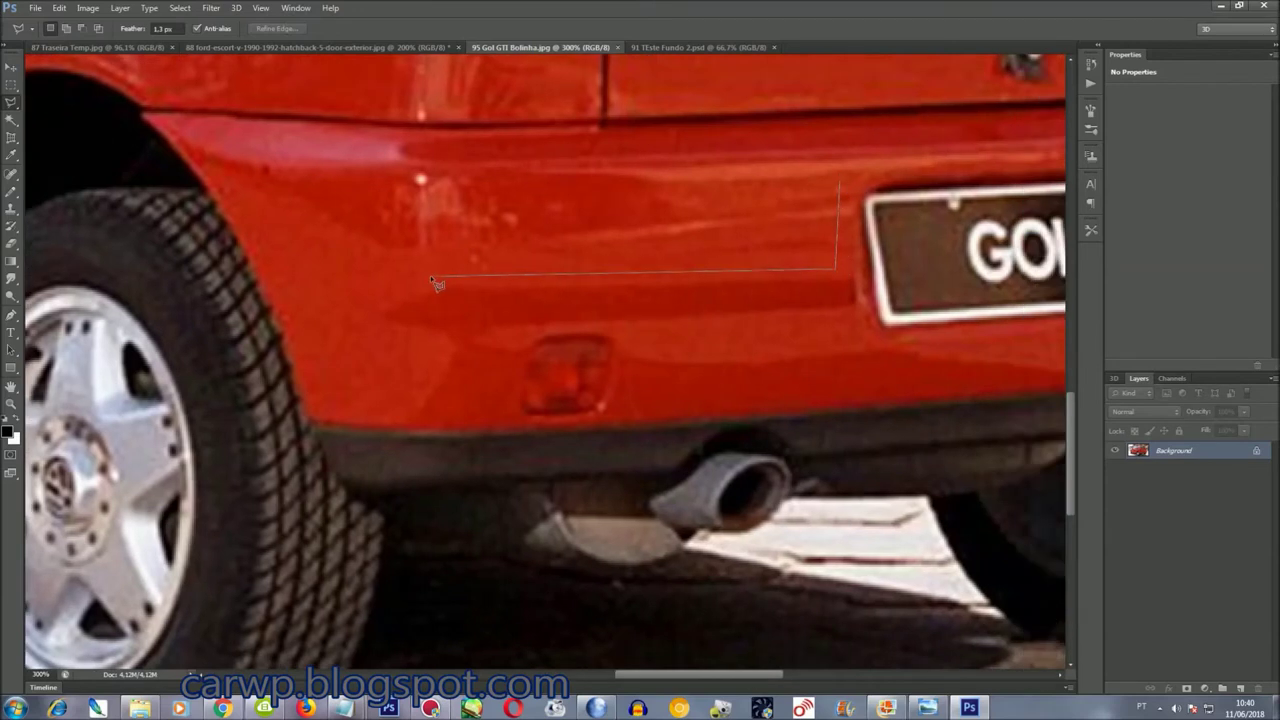
{"action": "left_click", "coordinate": [838, 170]}
{"action": "key", "text": "ctrl+0"}
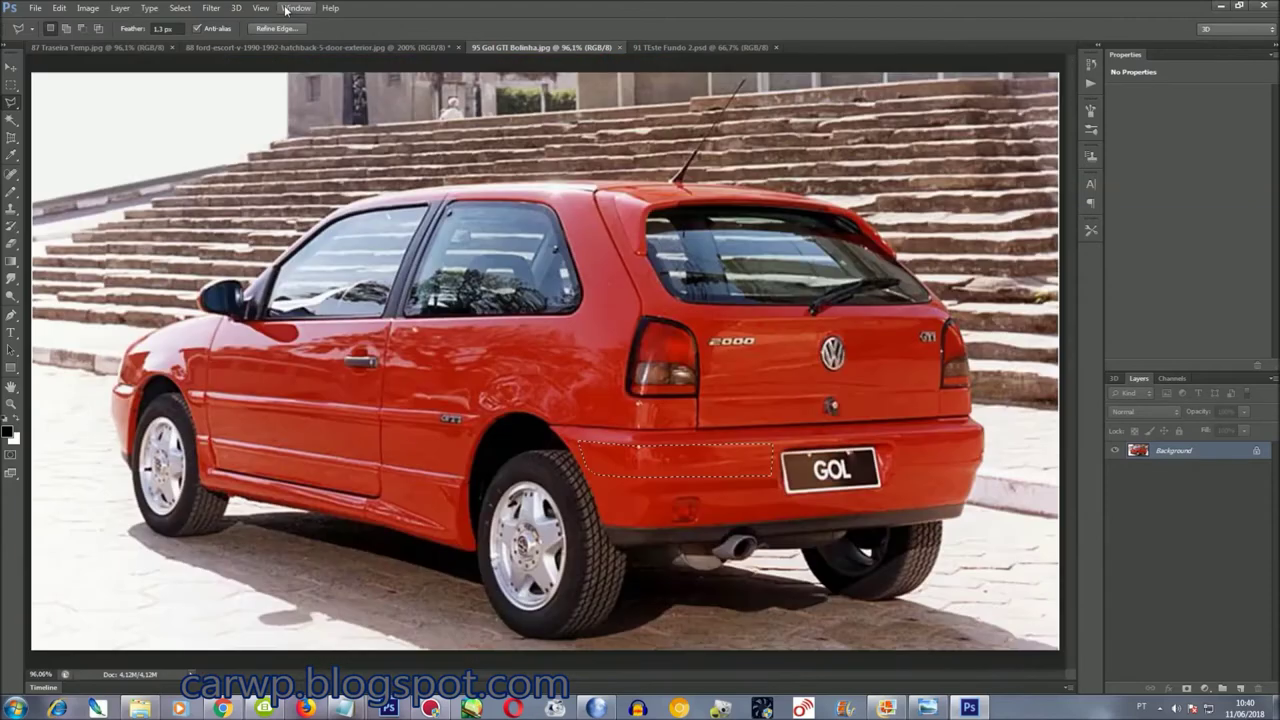
Switch through 91 TEste Fundo 2 back to 87 Traseira Temp
{"action": "left_click", "coordinate": [296, 8]}
{"action": "left_click", "coordinate": [400, 452]}
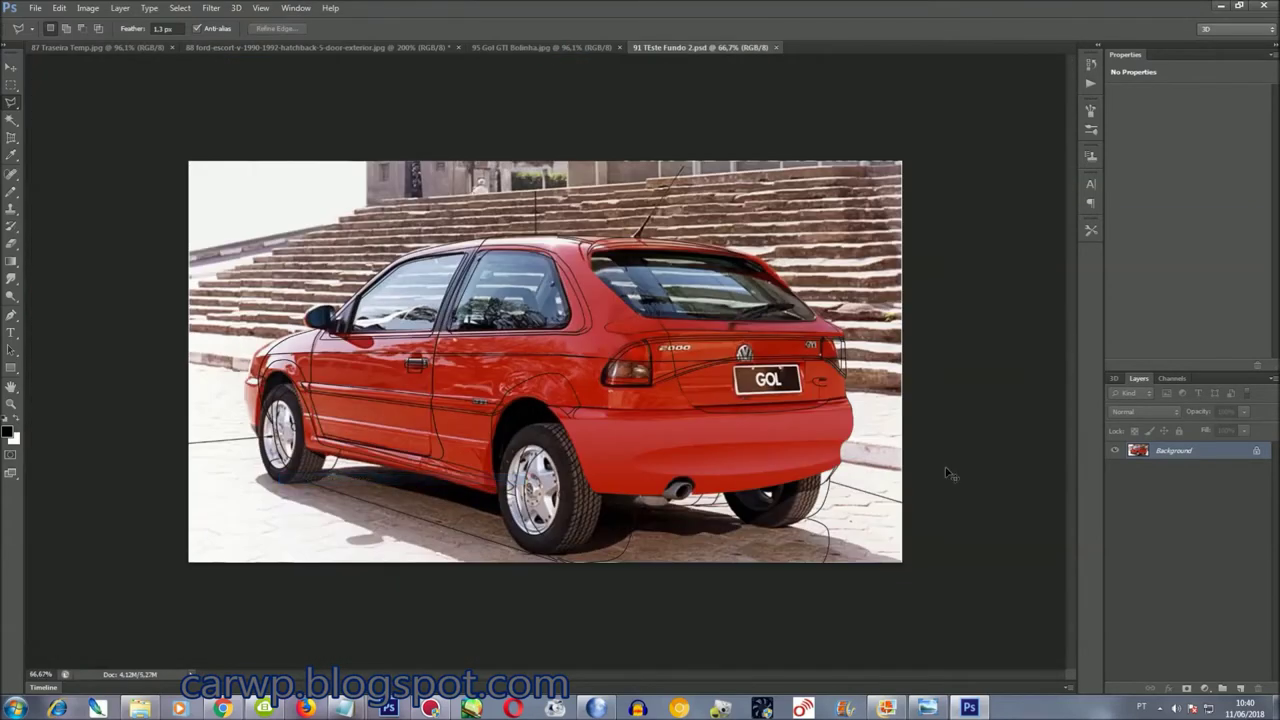
{"action": "left_click", "coordinate": [296, 8]}
{"action": "left_click", "coordinate": [288, 434]}
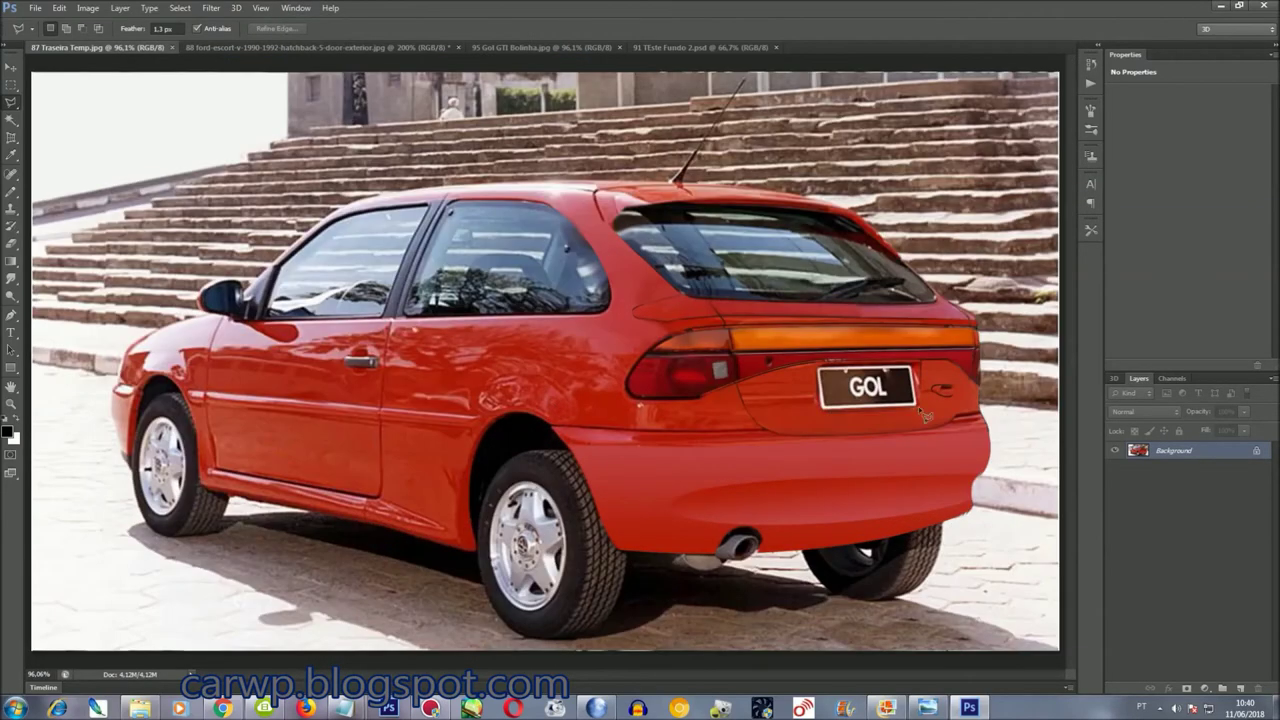
Paste the bumper band, then scale, widen and skew it over the rear bumper
{"action": "key", "text": "ctrl+v"}
{"action": "key", "text": "ctrl+t"}
{"action": "mouse_move", "coordinate": [838, 486]}
{"action": "left_mouse_down"}
{"action": "mouse_move", "coordinate": [864, 501]}
{"action": "mouse_move", "coordinate": [816, 420]}
{"action": "left_mouse_up"}
{"action": "left_click_drag", "start_coordinate": [793, 507], "coordinate": [793, 562]}
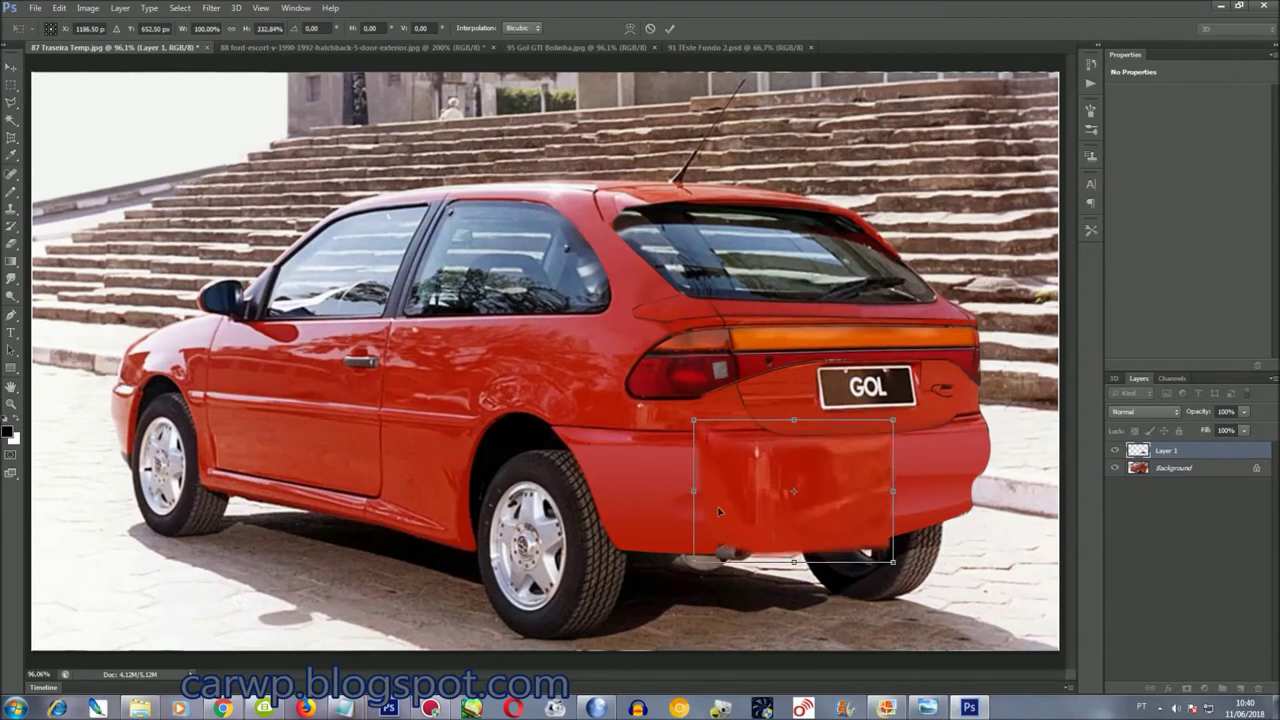
{"action": "left_click_drag", "start_coordinate": [693, 472], "coordinate": [555, 491]}
{"action": "left_click_drag", "start_coordinate": [884, 488], "coordinate": [982, 490]}
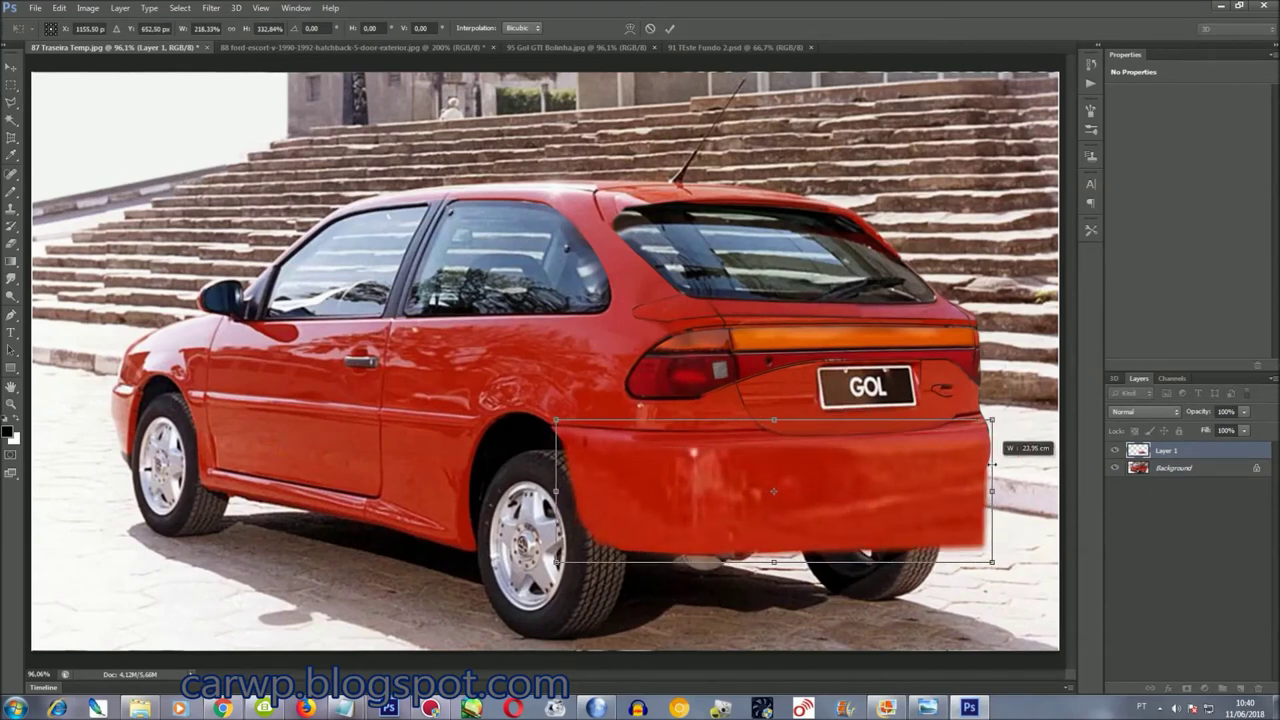
{"action": "right_click", "coordinate": [981, 516]}
{"action": "left_click", "coordinate": [979, 517]}
{"action": "left_click_drag", "start_coordinate": [992, 490], "coordinate": [1003, 474]}
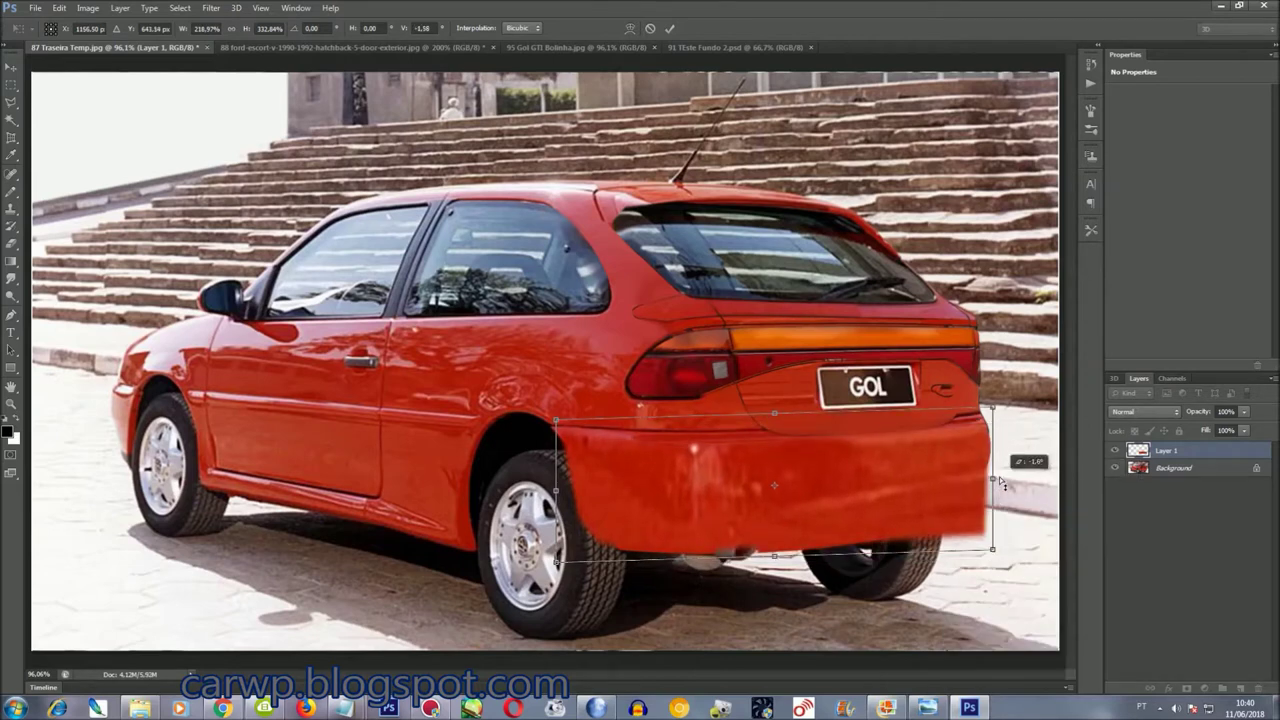
{"action": "key", "text": "Return"}
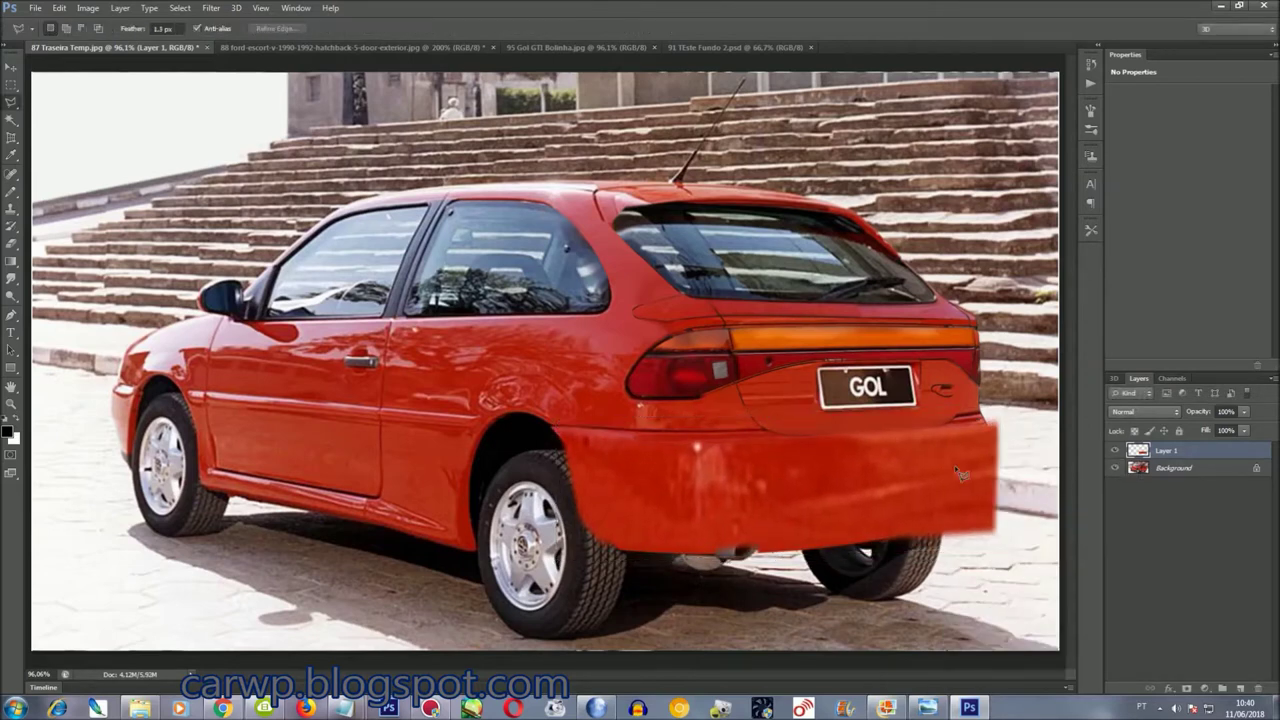
Load the ParaChoque1 selection from 91 TEste Fundo 2.psd, invert it, and delete the overflow
{"action": "left_click", "coordinate": [180, 8]}
{"action": "left_click", "coordinate": [205, 245]}
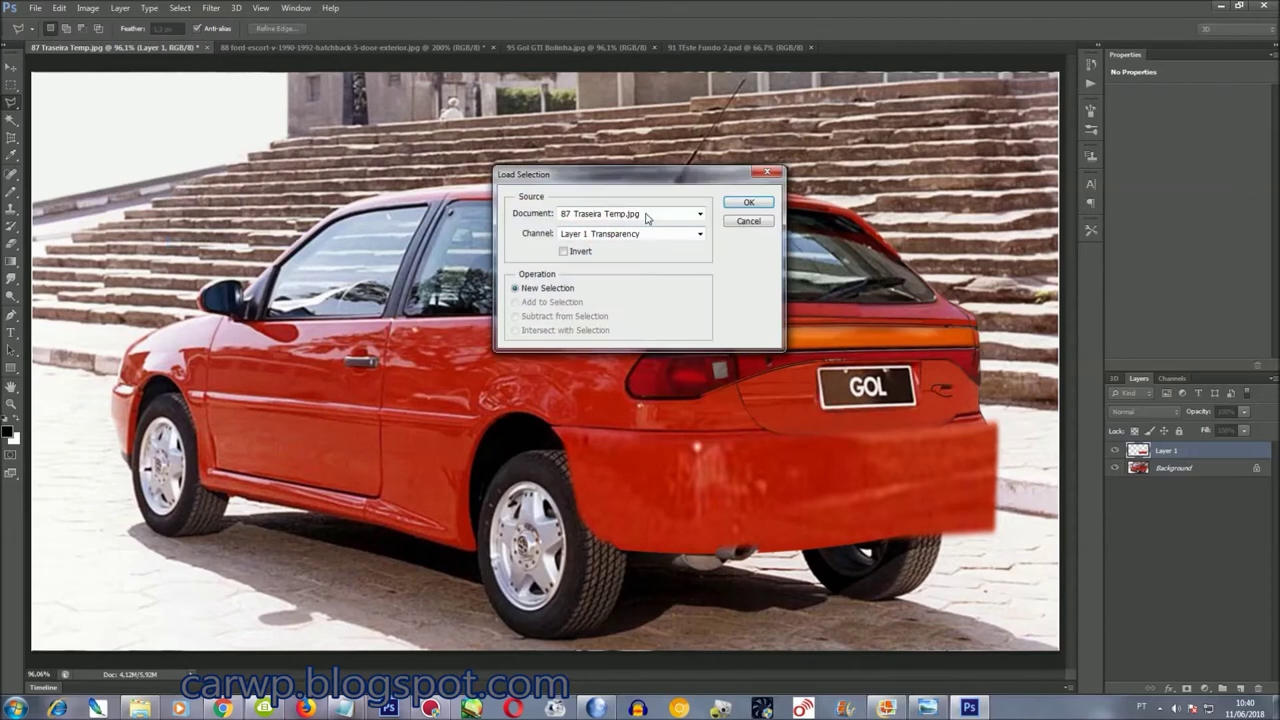
{"action": "left_click", "coordinate": [673, 234]}
{"action": "left_click", "coordinate": [640, 240]}
{"action": "left_click", "coordinate": [745, 204]}
{"action": "left_click", "coordinate": [180, 8]}
{"action": "left_click", "coordinate": [203, 62]}
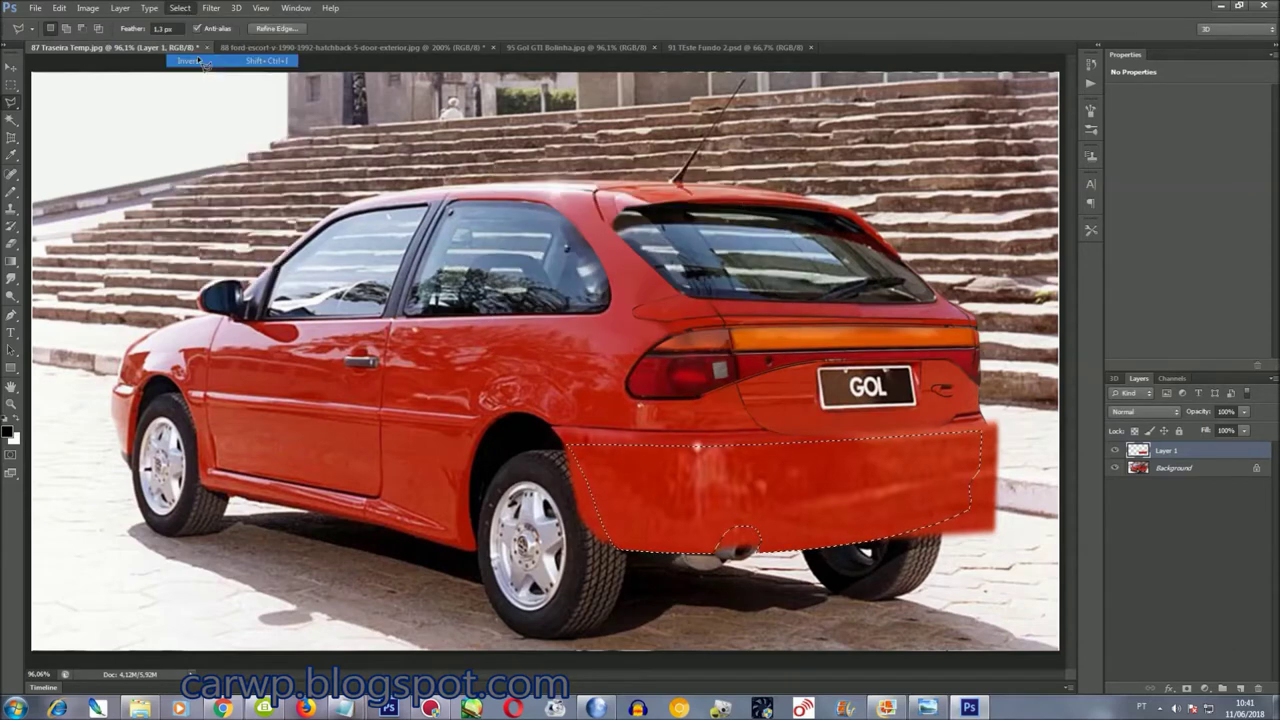
{"action": "key", "text": "Delete"}
{"action": "key", "text": "ctrl+d"}
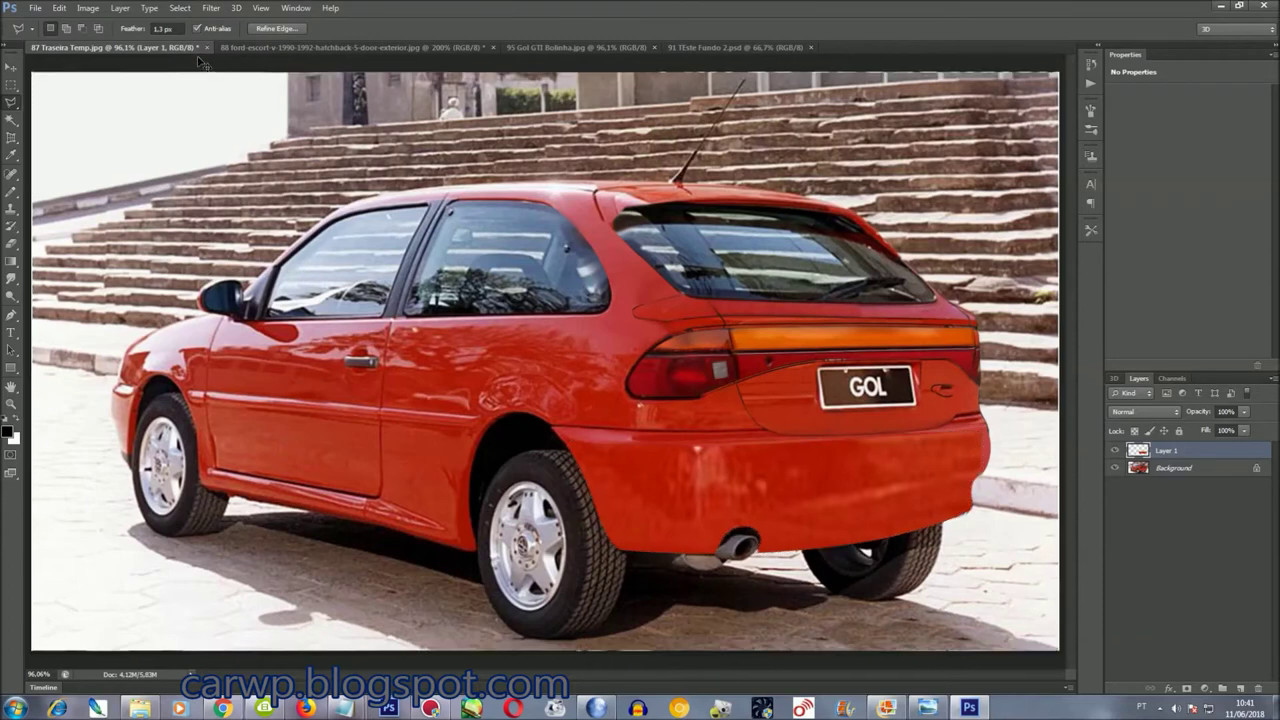
Load a second saved bumper selection from 91 TEste Fundo 2.psd
{"action": "left_click", "coordinate": [180, 8]}
{"action": "left_click", "coordinate": [235, 244]}
{"action": "left_click", "coordinate": [625, 213]}
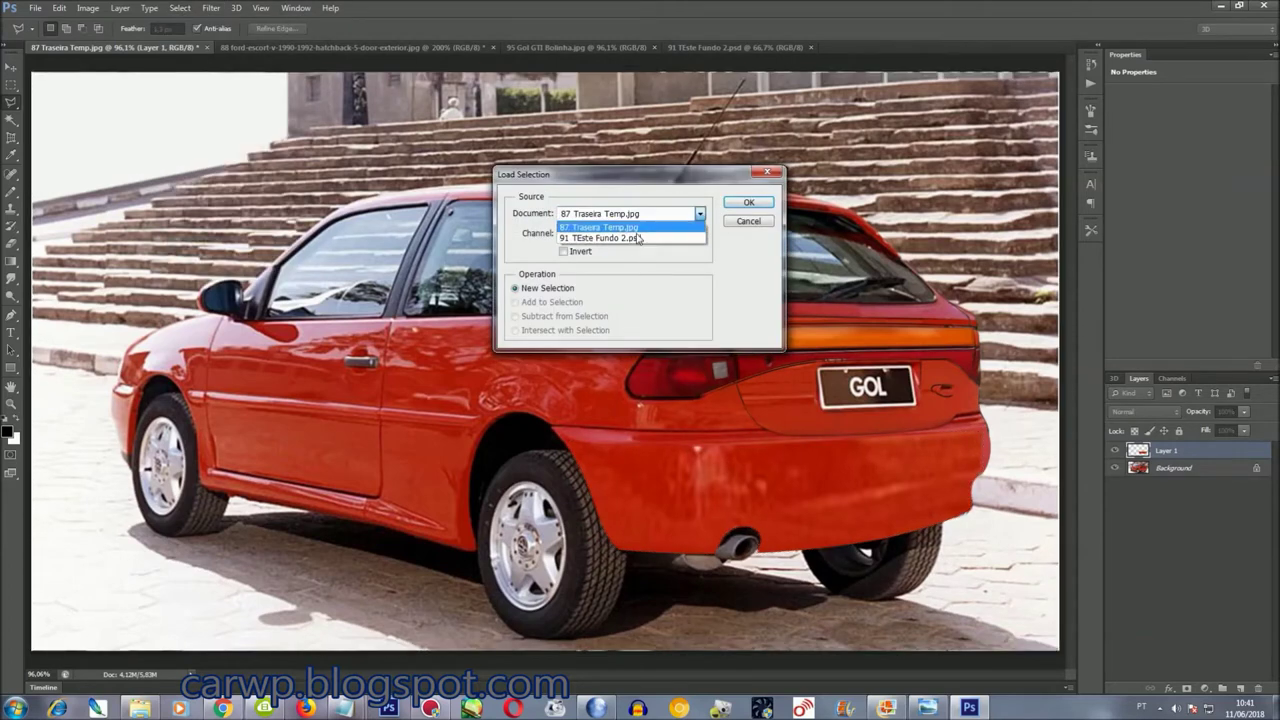
{"action": "left_click", "coordinate": [632, 232]}
{"action": "left_click", "coordinate": [745, 203]}
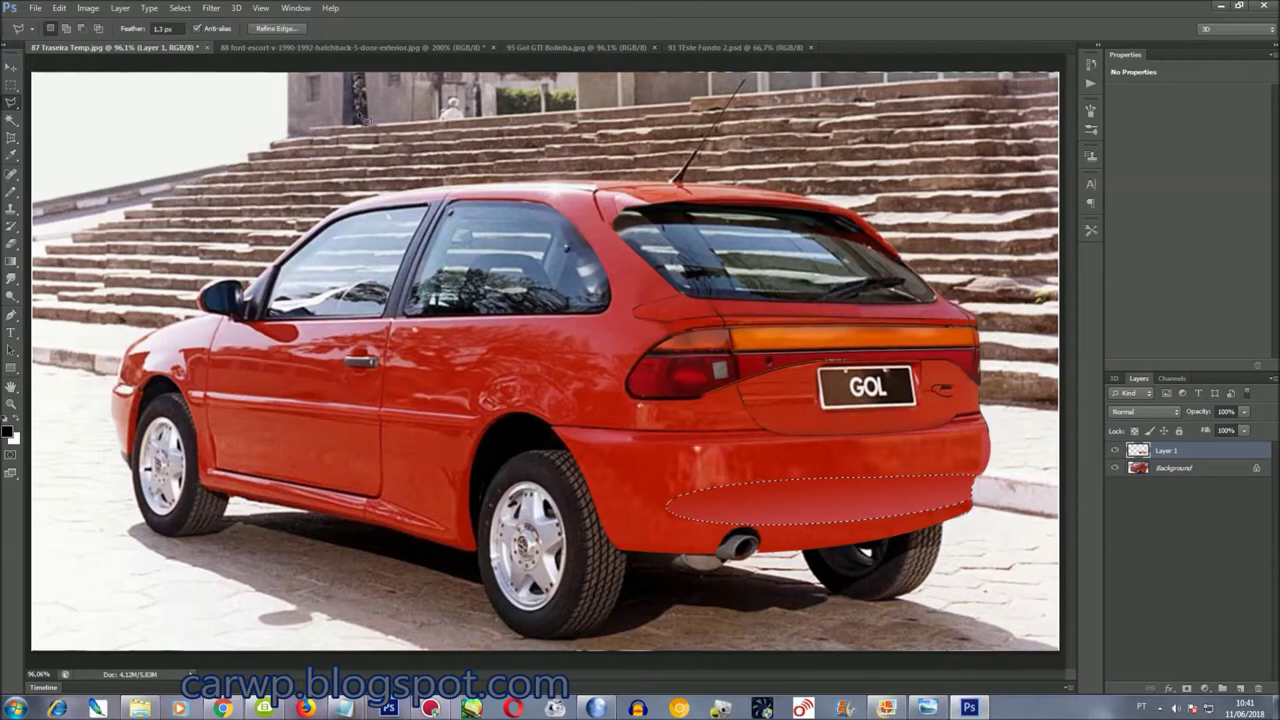
Compare with the original Gol, merge the bumper patch into Background, and bring up 95 Gol GTI Bolinha
{"action": "left_click", "coordinate": [296, 8]}
{"action": "left_click", "coordinate": [350, 468]}
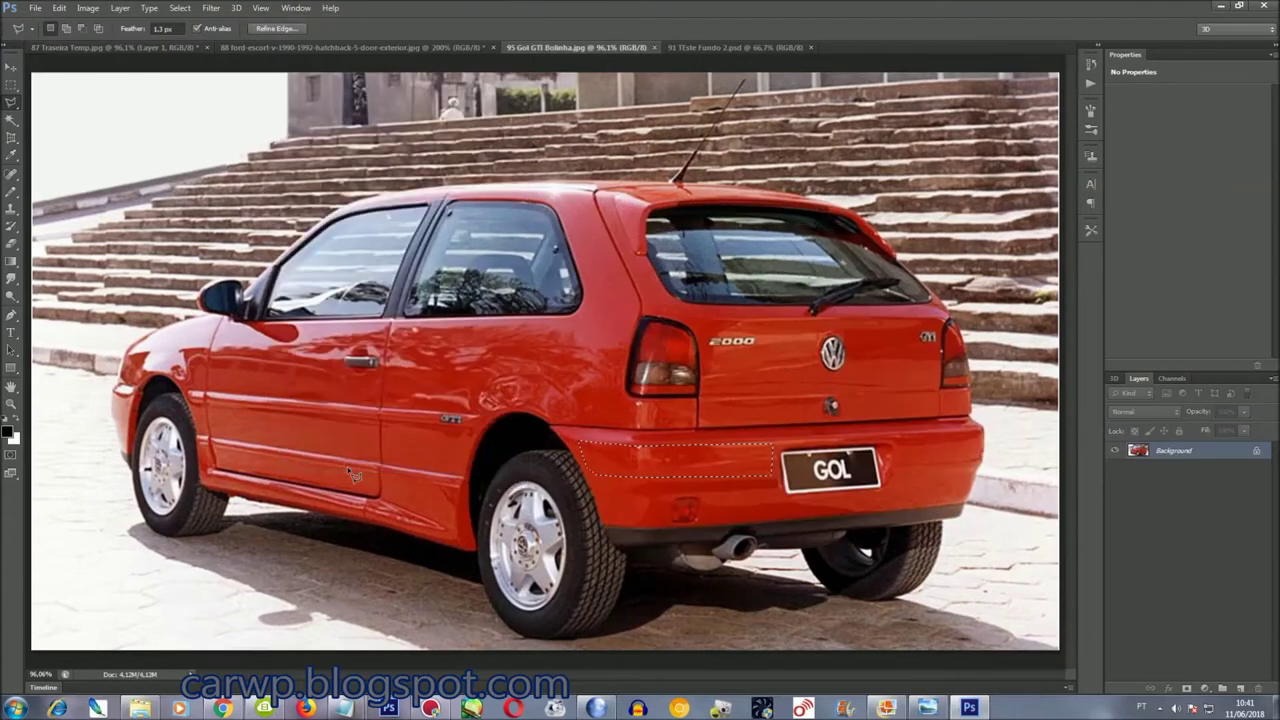
{"action": "left_click", "coordinate": [296, 8]}
{"action": "left_click", "coordinate": [350, 440]}
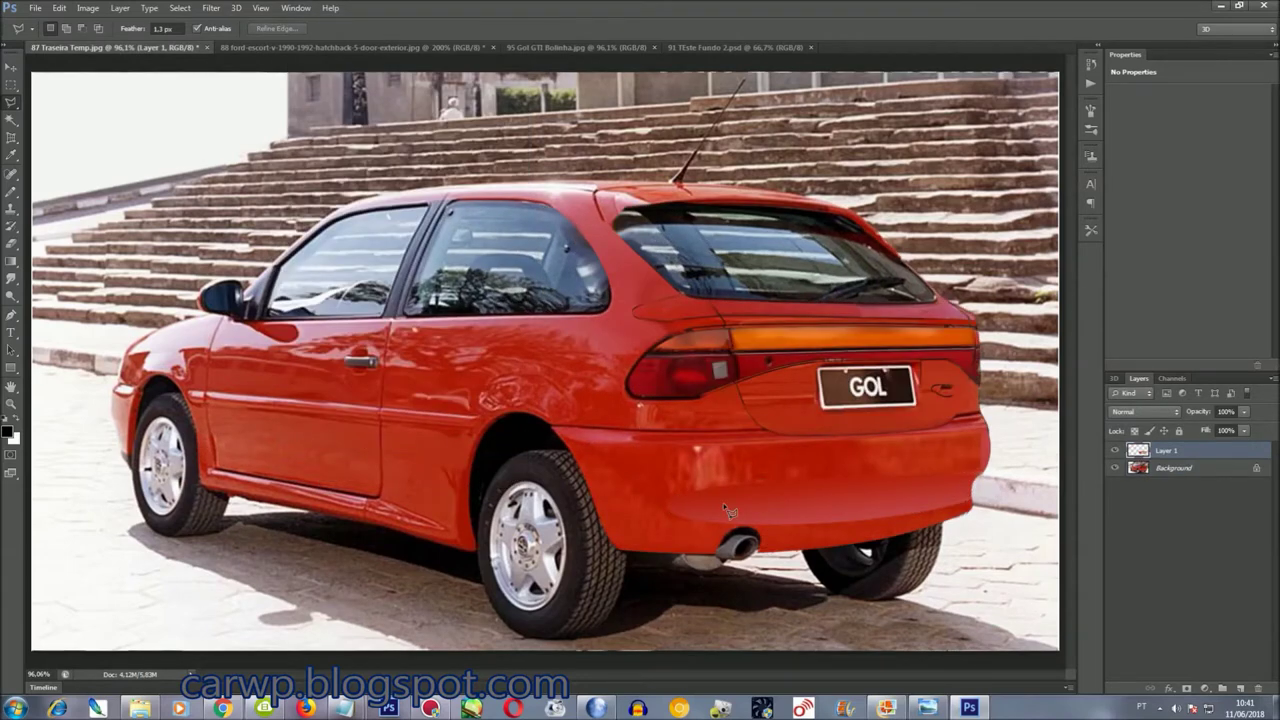
{"action": "key", "text": "ctrl+e"}
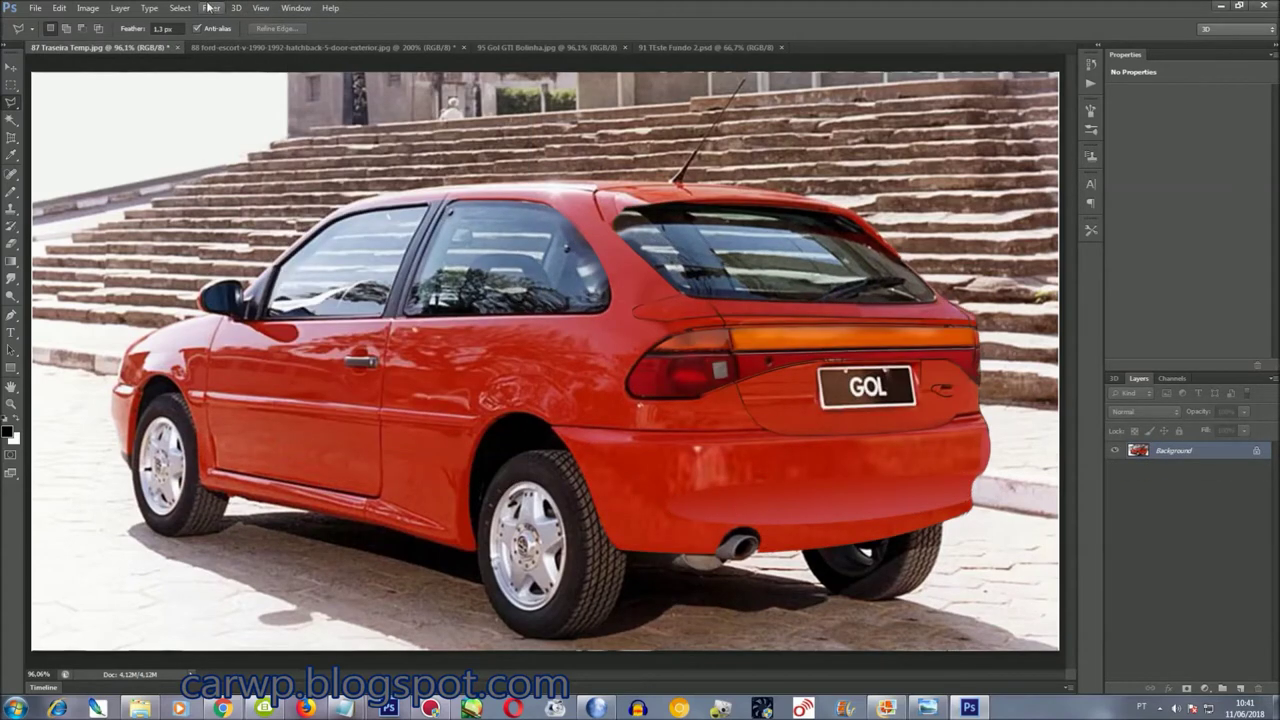
{"action": "left_click", "coordinate": [296, 8]}
{"action": "left_click", "coordinate": [400, 467]}
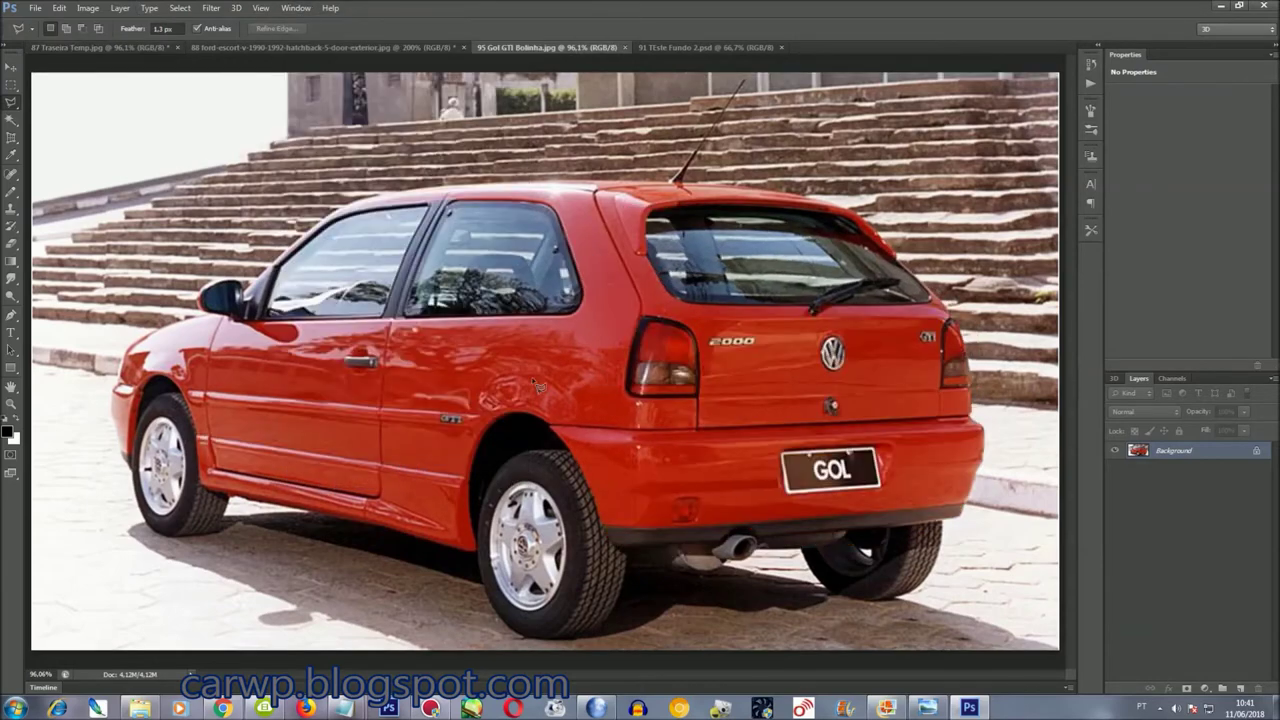
Outline the original Gol's C-pillar and return to 87 Traseira Temp
{"action": "scroll", "coordinate": [615, 228], "scroll_direction": "up", "scroll_amount": 3}
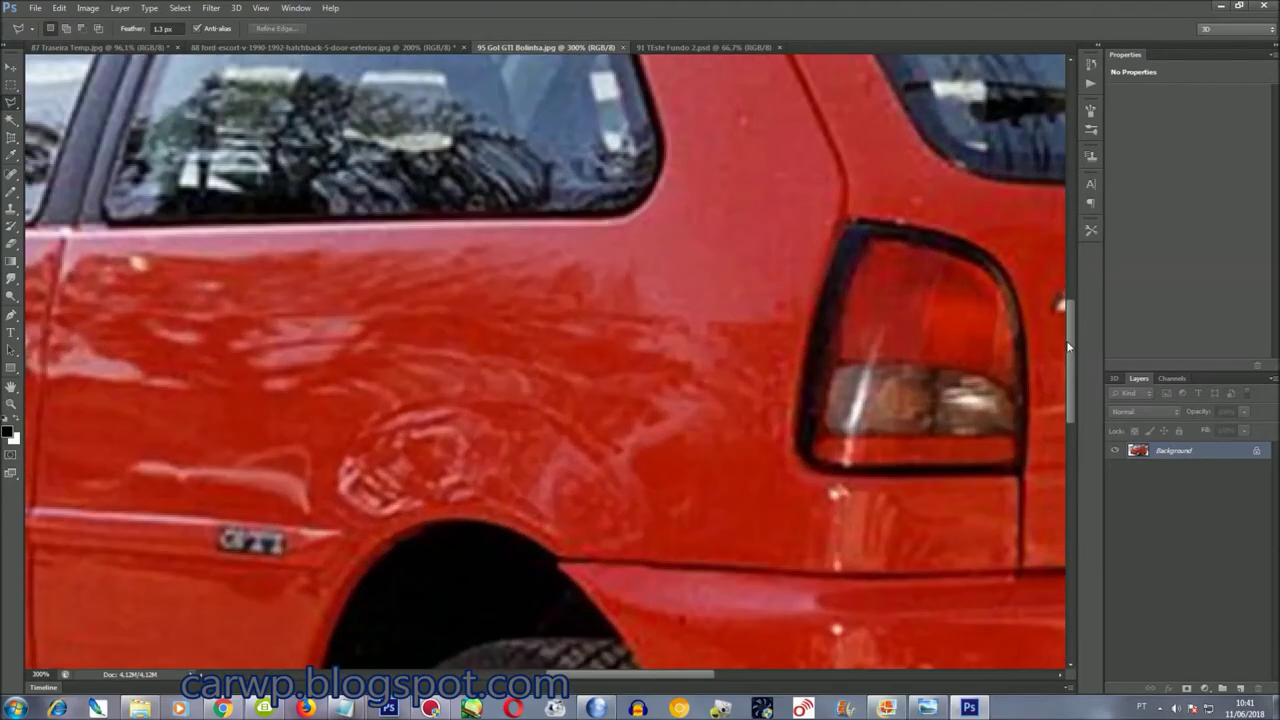
{"action": "left_click_drag", "start_coordinate": [1069, 346], "coordinate": [1073, 287]}
{"action": "left_click", "coordinate": [690, 147]}
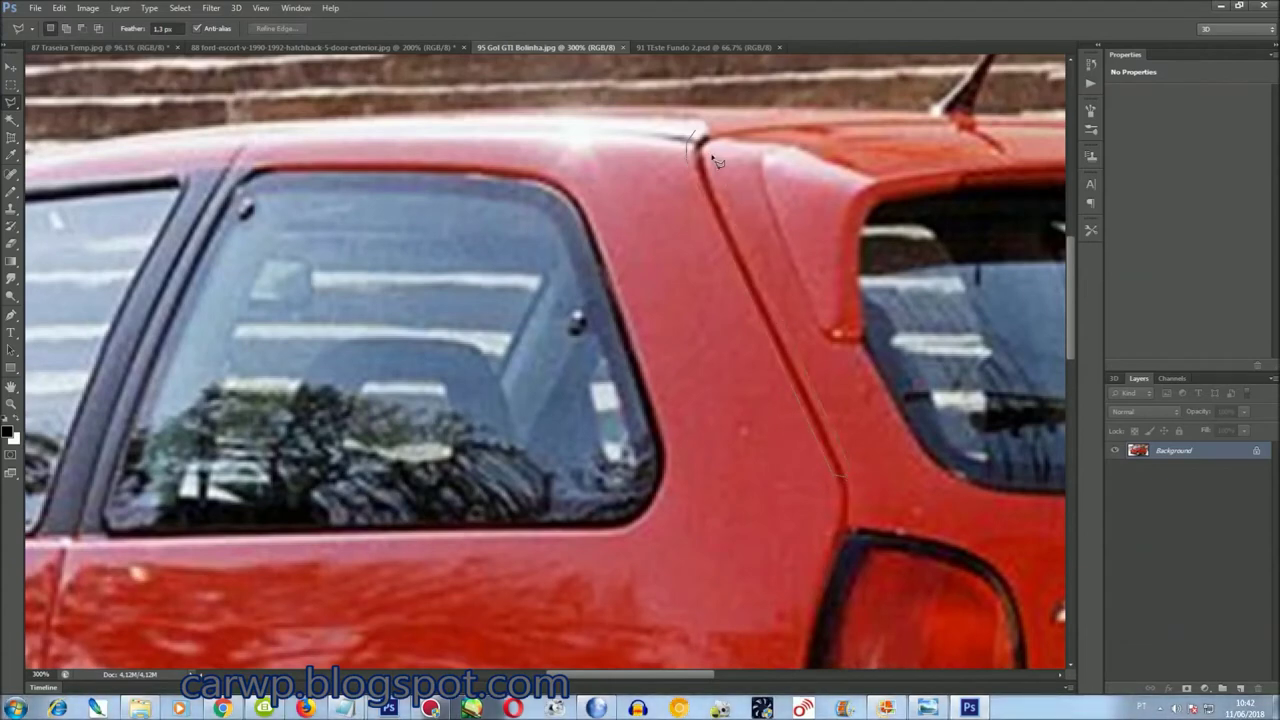
{"action": "key", "text": "ctrl+0"}
{"action": "left_click", "coordinate": [296, 8]}
{"action": "left_click", "coordinate": [349, 440]}
Paste the C-pillar into 87 Traseira Temp and slide it into place beside the rear window
{"action": "key", "text": "ctrl+plus"}
{"action": "key", "text": "ctrl+plus"}
{"action": "key", "text": "ctrl+plus"}
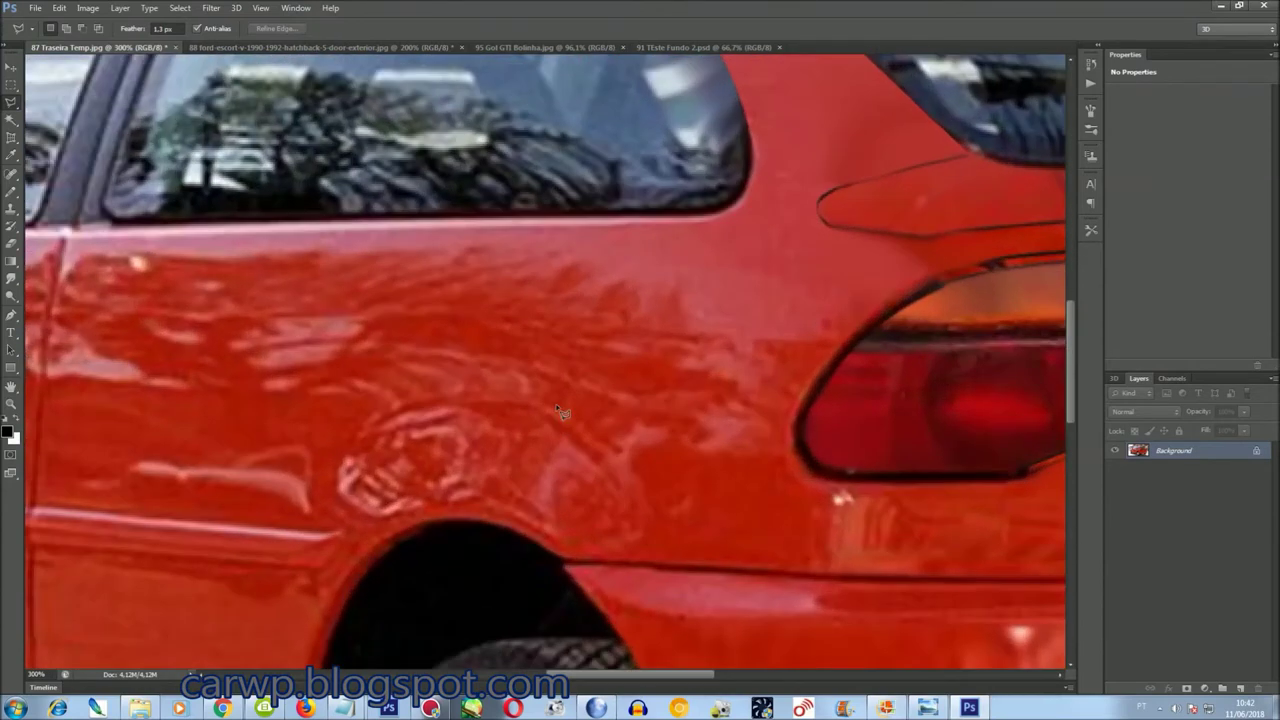
{"action": "scroll", "coordinate": [748, 626], "scroll_direction": "up", "scroll_amount": 5}
{"action": "left_click_drag", "start_coordinate": [698, 674], "coordinate": [755, 674]}
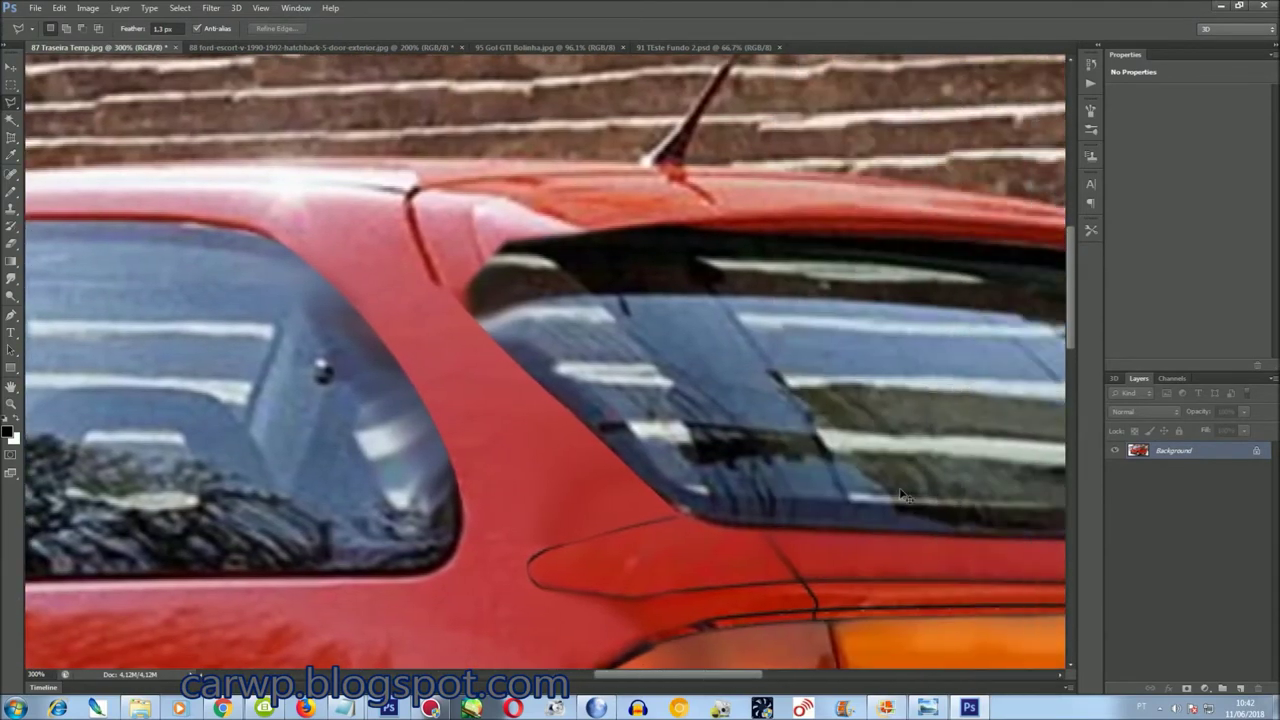
{"action": "key", "text": "ctrl+v"}
{"action": "key", "text": "ctrl+t"}
{"action": "left_click_drag", "start_coordinate": [557, 244], "coordinate": [477, 244]}
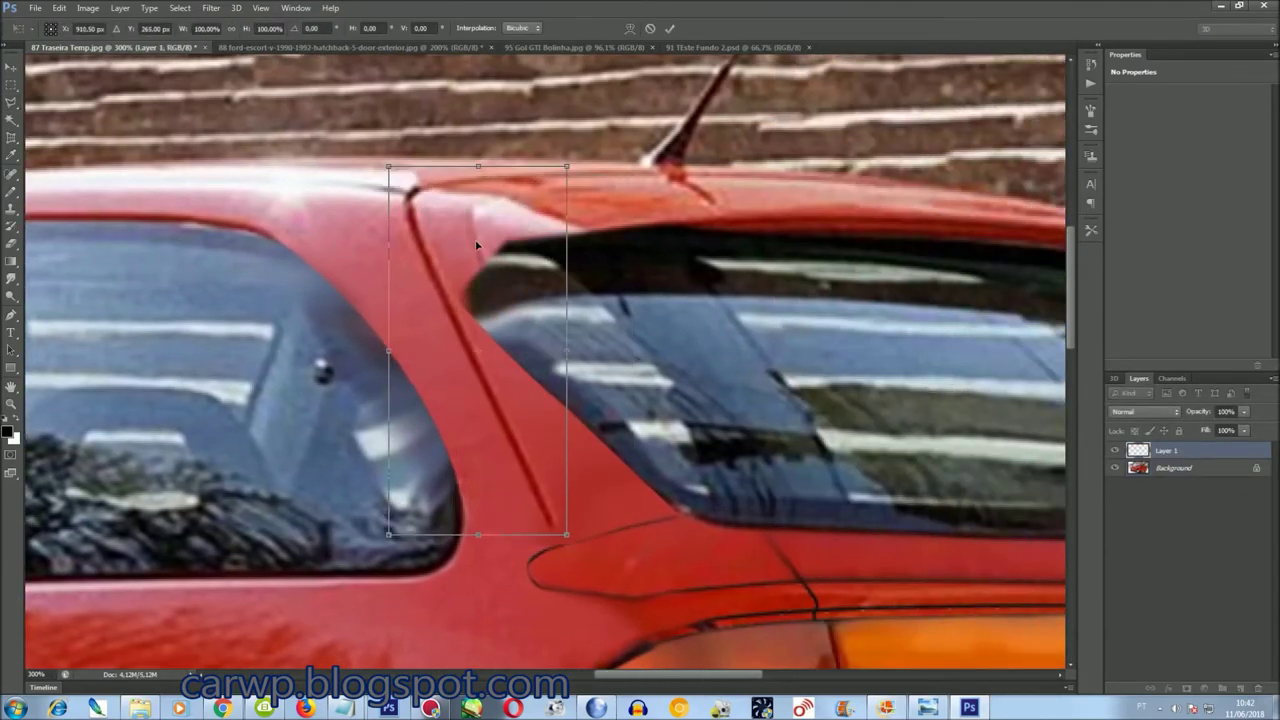
{"action": "key", "text": "Return"}
Rectangle-select the pillar area and duplicate it onto Layer 2
{"action": "left_click", "coordinate": [11, 84]}
{"action": "mouse_move", "coordinate": [327, 610]}
{"action": "left_mouse_down"}
{"action": "mouse_move", "coordinate": [681, 283]}
{"action": "mouse_move", "coordinate": [500, 308]}
{"action": "left_mouse_up"}
{"action": "key", "text": "ctrl+j"}
{"action": "key", "text": "ctrl+t"}
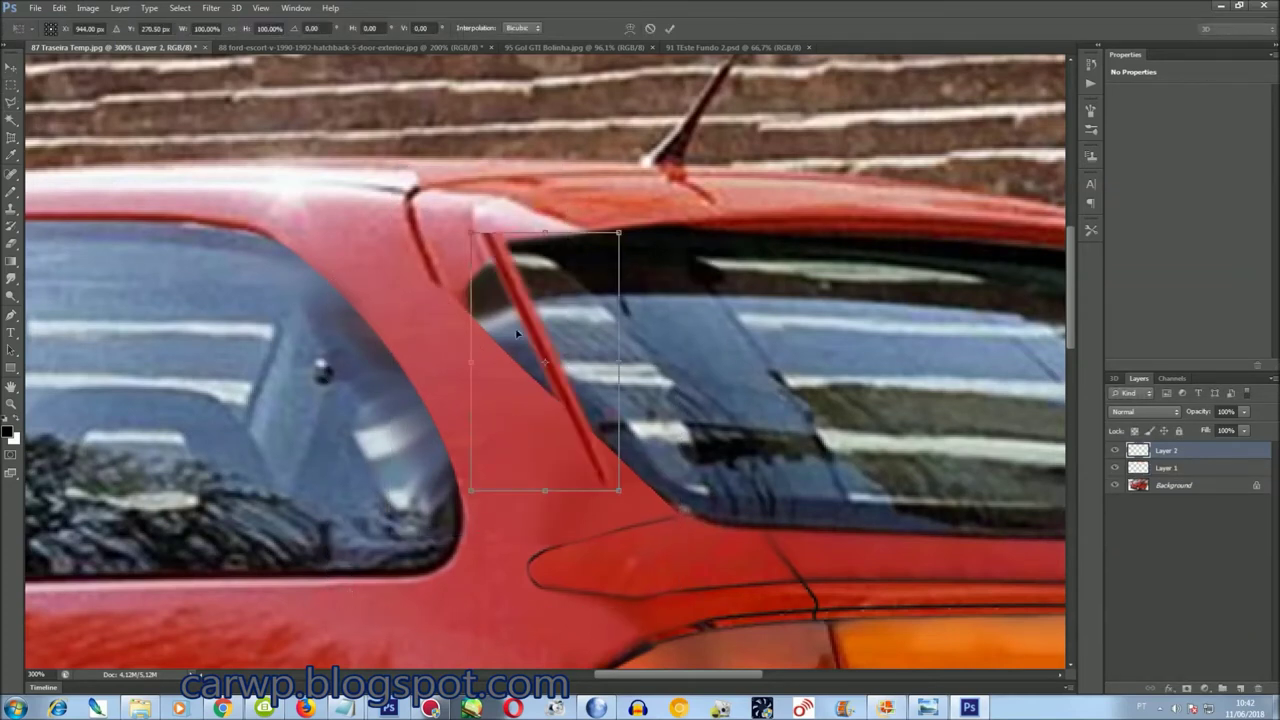
{"action": "key", "text": "Return"}
{"action": "key", "text": "ctrl+t"}
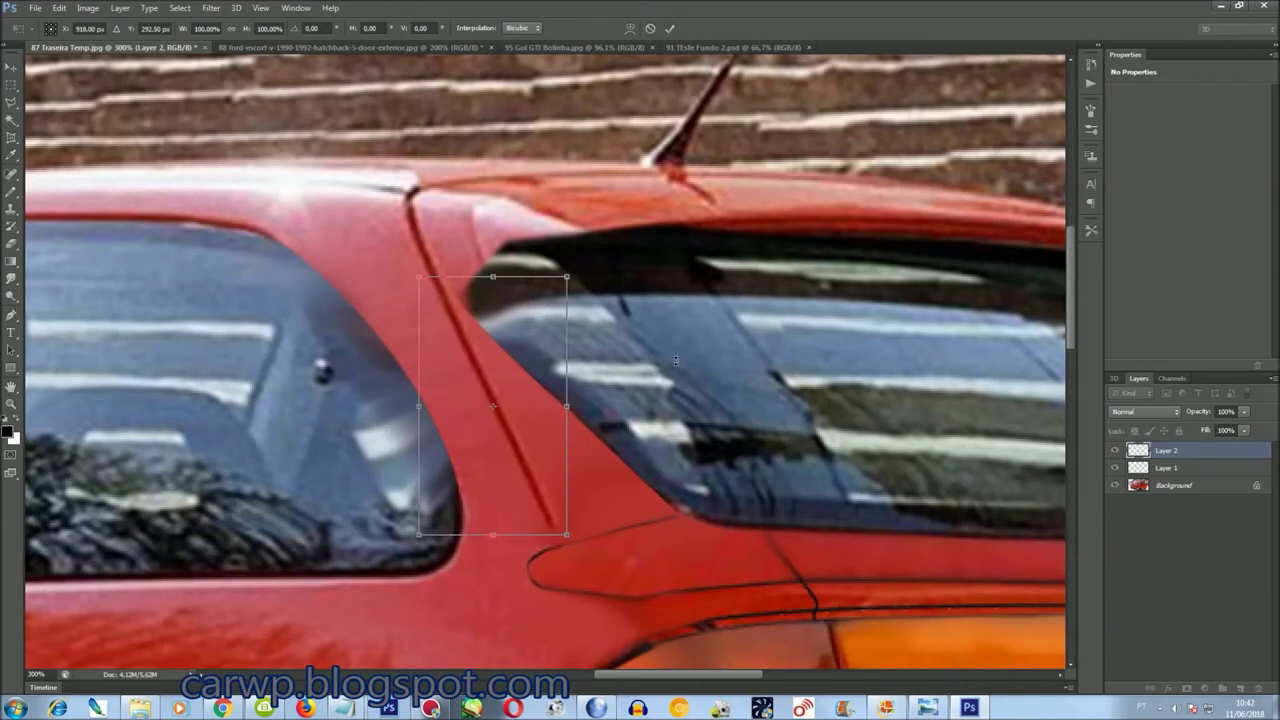
Skew and warp the pillar copy to follow the rear window's edge
{"action": "right_click", "coordinate": [511, 369]}
{"action": "left_click", "coordinate": [543, 427]}
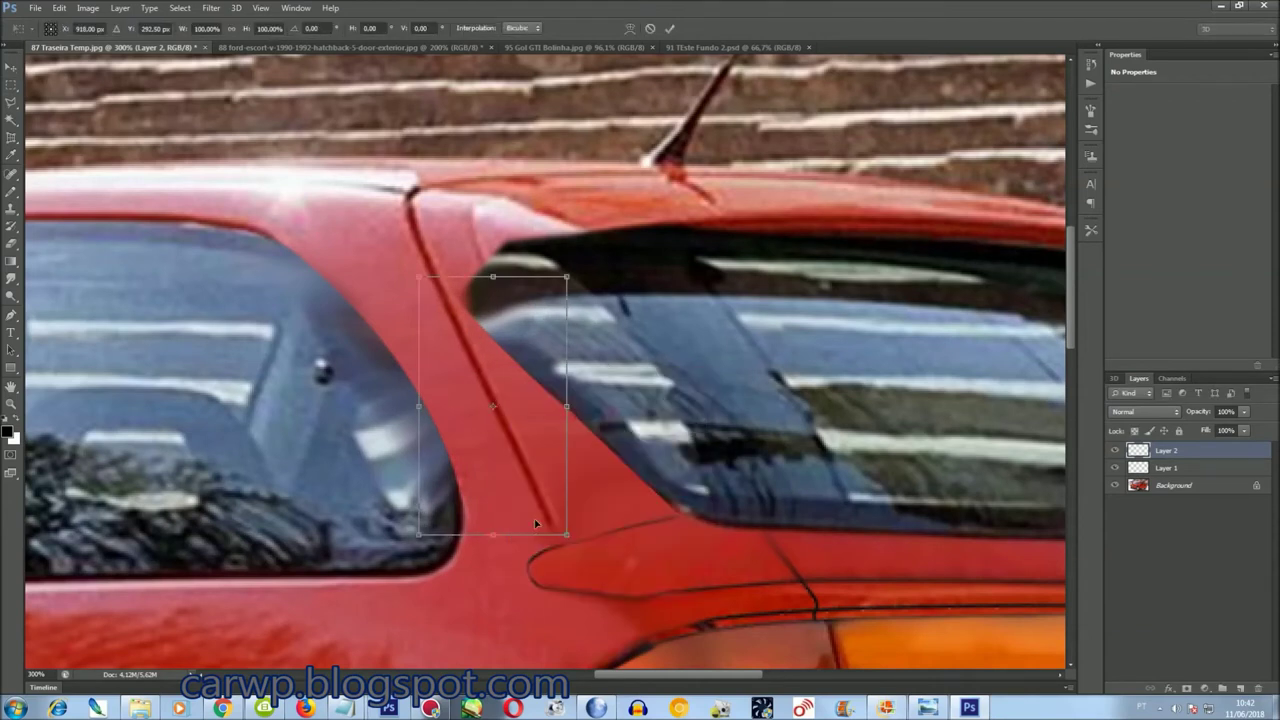
{"action": "mouse_move", "coordinate": [529, 541]}
{"action": "left_mouse_down"}
{"action": "mouse_move", "coordinate": [669, 510]}
{"action": "mouse_move", "coordinate": [676, 528]}
{"action": "left_mouse_up"}
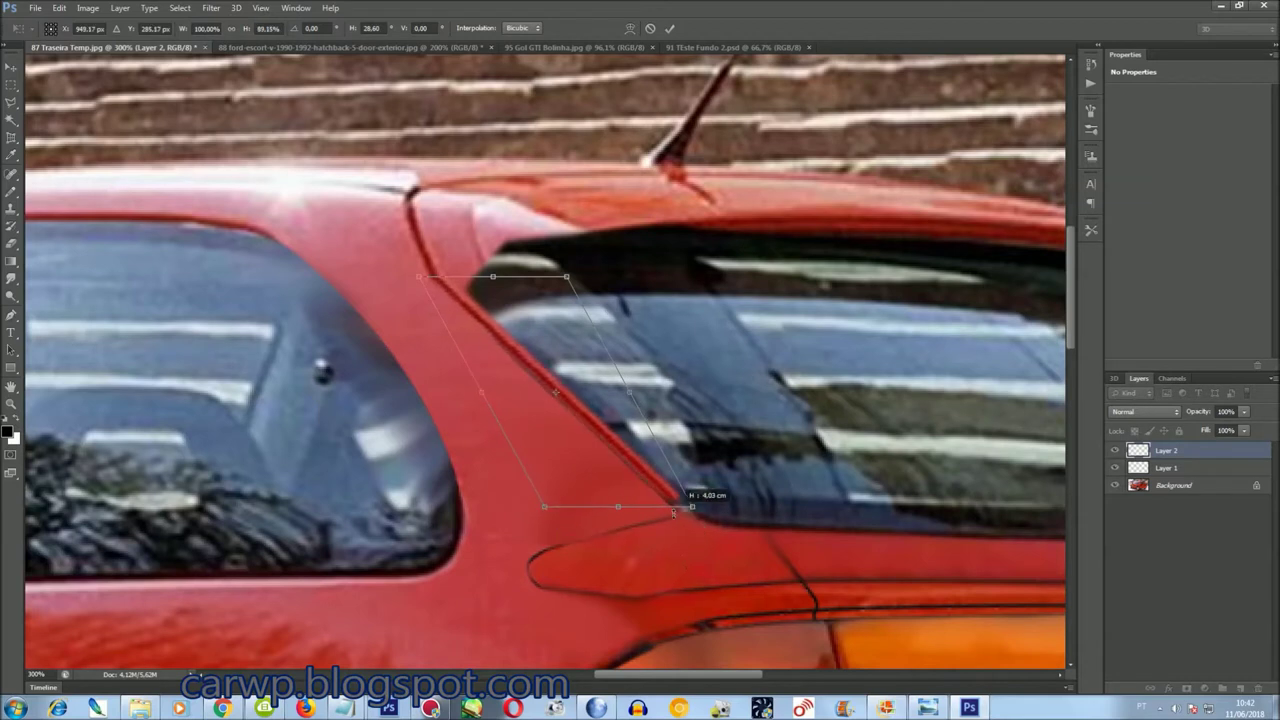
{"action": "right_click", "coordinate": [565, 363]}
{"action": "left_click", "coordinate": [600, 463]}
{"action": "mouse_move", "coordinate": [565, 414]}
{"action": "left_mouse_down"}
{"action": "mouse_move", "coordinate": [530, 412]}
{"action": "mouse_move", "coordinate": [539, 405]}
{"action": "left_mouse_up"}
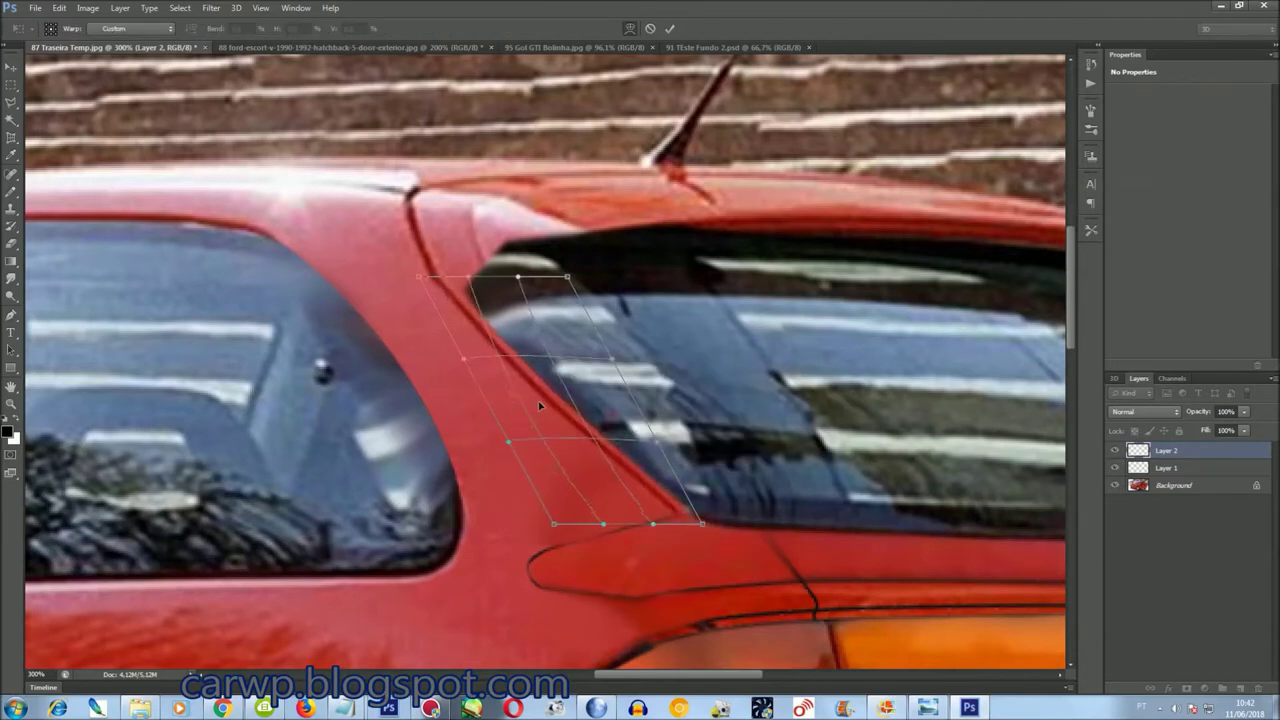
{"action": "key", "text": "Return"}
{"action": "key", "text": "m"}
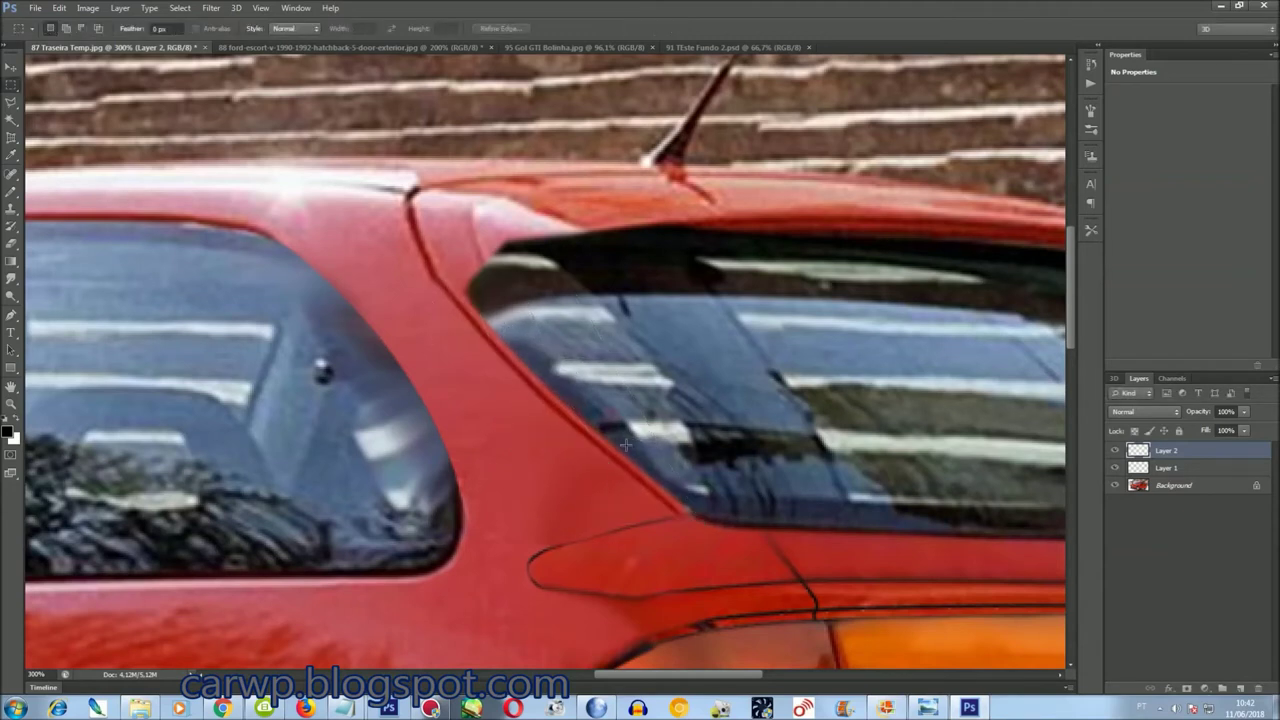
Merge both pillar layers into the Background
{"action": "key", "text": "l"}
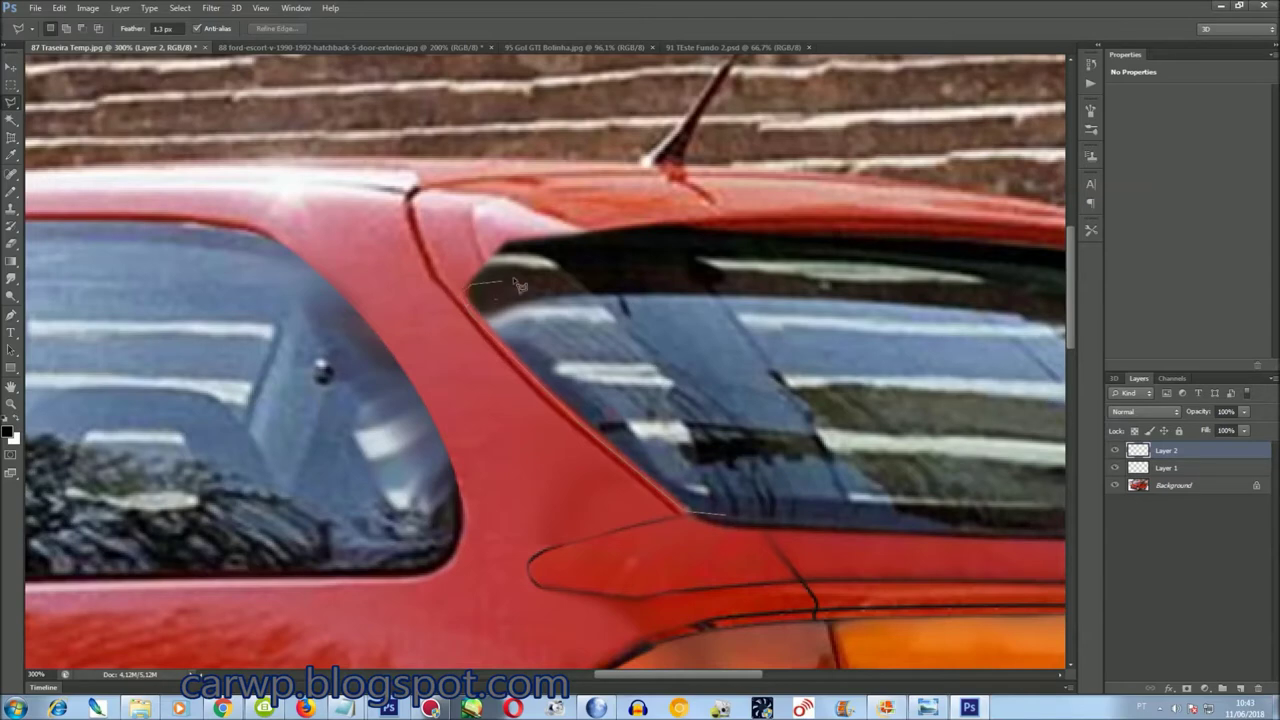
{"action": "key", "text": "ctrl+0"}
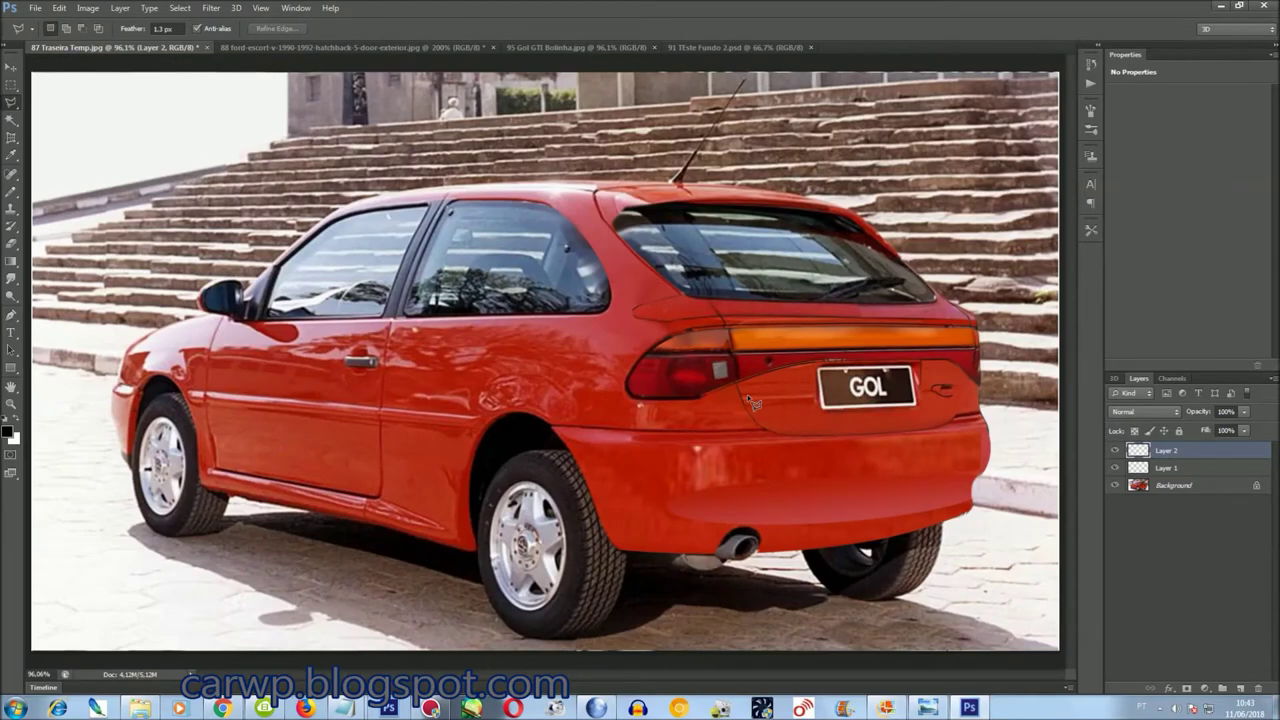
{"action": "key", "text": "ctrl+shift+e"}
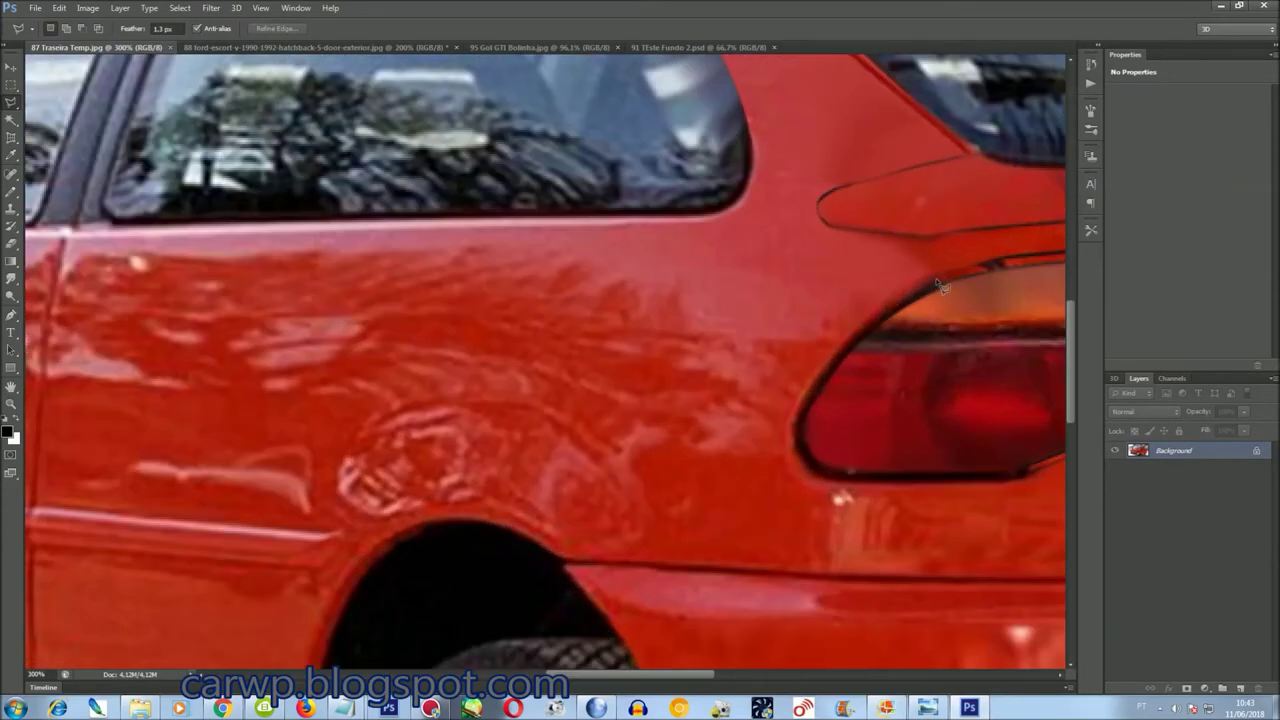
Select along the rear window edge and smudge the red edge smooth at 49% strength
{"action": "scroll", "coordinate": [992, 369], "scroll_direction": "up", "scroll_amount": 5}
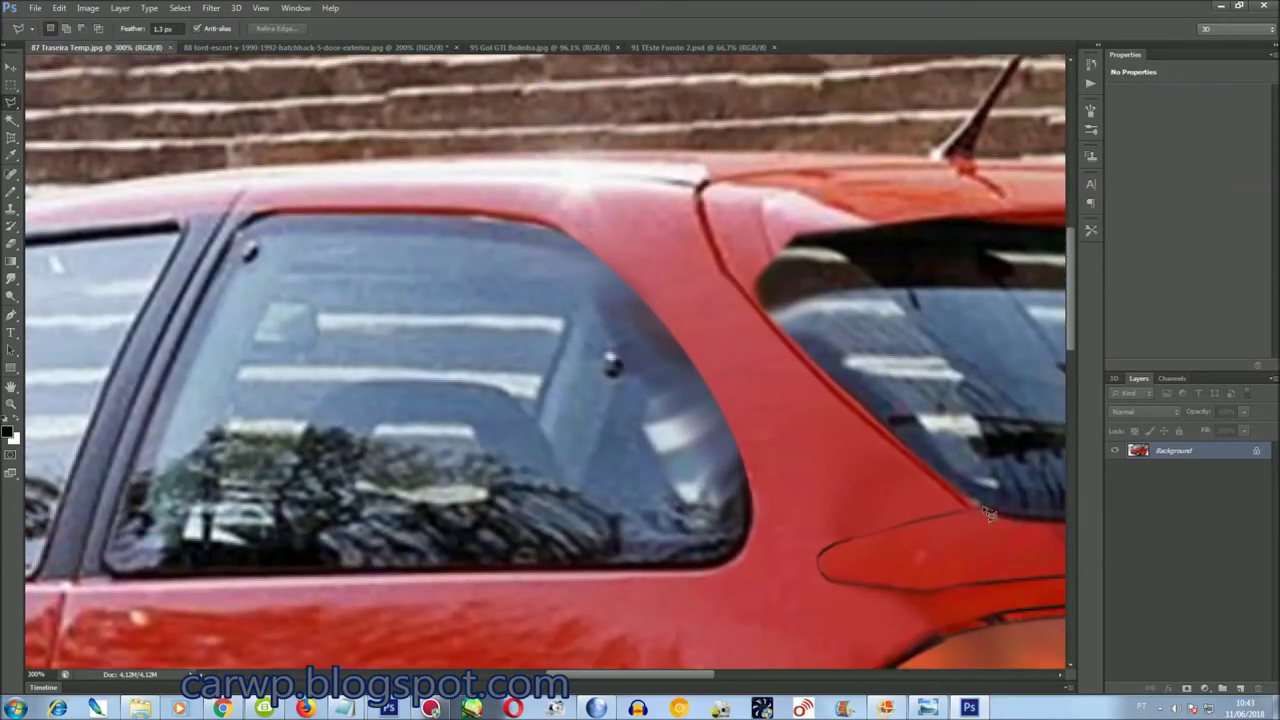
{"action": "left_click", "coordinate": [780, 278]}
{"action": "left_click", "coordinate": [865, 283]}
{"action": "left_click", "coordinate": [995, 380]}
{"action": "left_click", "coordinate": [993, 505]}
{"action": "left_click", "coordinate": [758, 297]}
{"action": "key", "text": "r"}
{"action": "mouse_move", "coordinate": [780, 360]}
{"action": "left_mouse_down"}
{"action": "mouse_move", "coordinate": [815, 425]}
{"action": "mouse_move", "coordinate": [886, 428]}
{"action": "mouse_move", "coordinate": [980, 490]}
{"action": "left_mouse_up"}
{"action": "key", "text": "ctrl+d"}
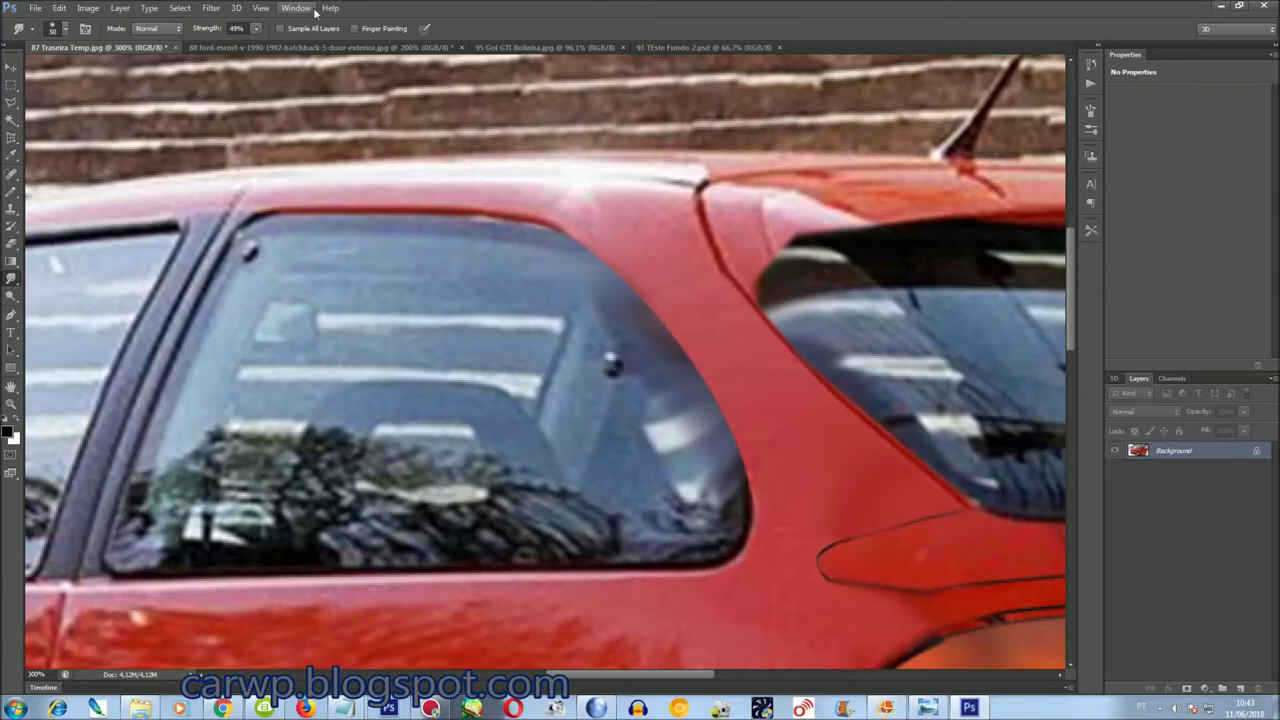
Review the open documents, then close the teal Ford Escort reference photo without saving
{"action": "key", "text": "ctrl+0"}
{"action": "left_click", "coordinate": [311, 12]}
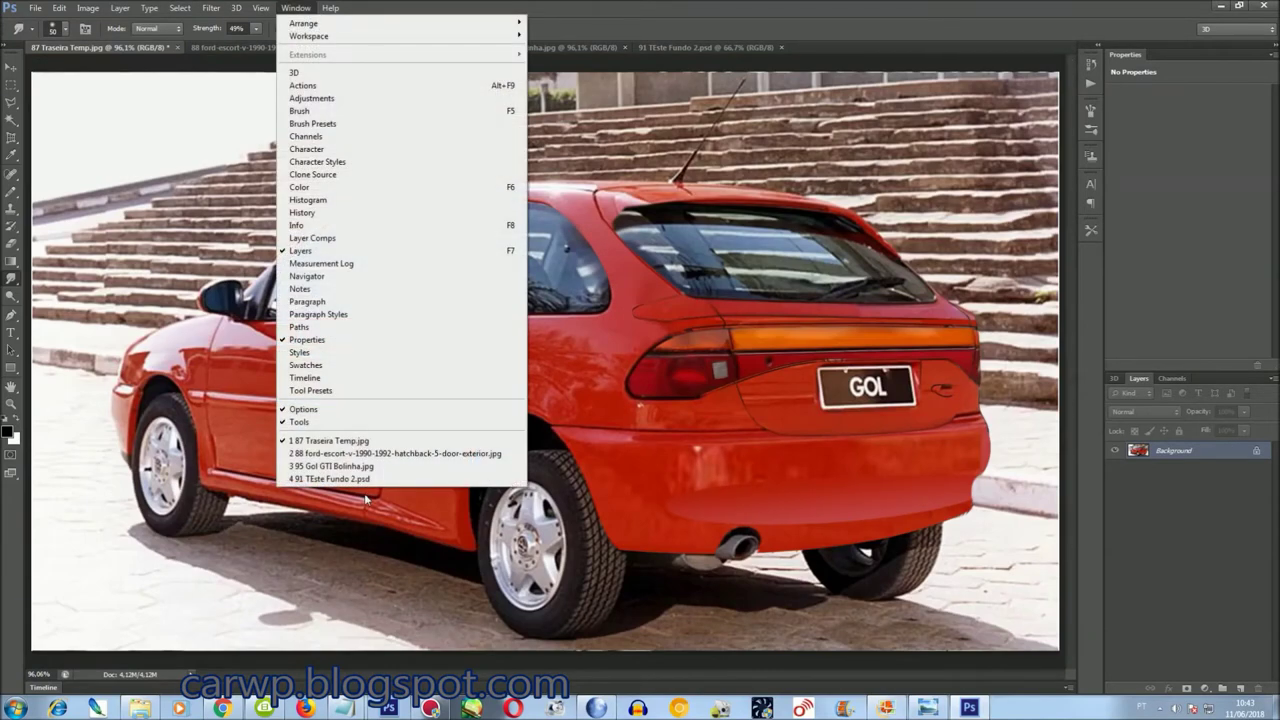
{"action": "left_click", "coordinate": [330, 479]}
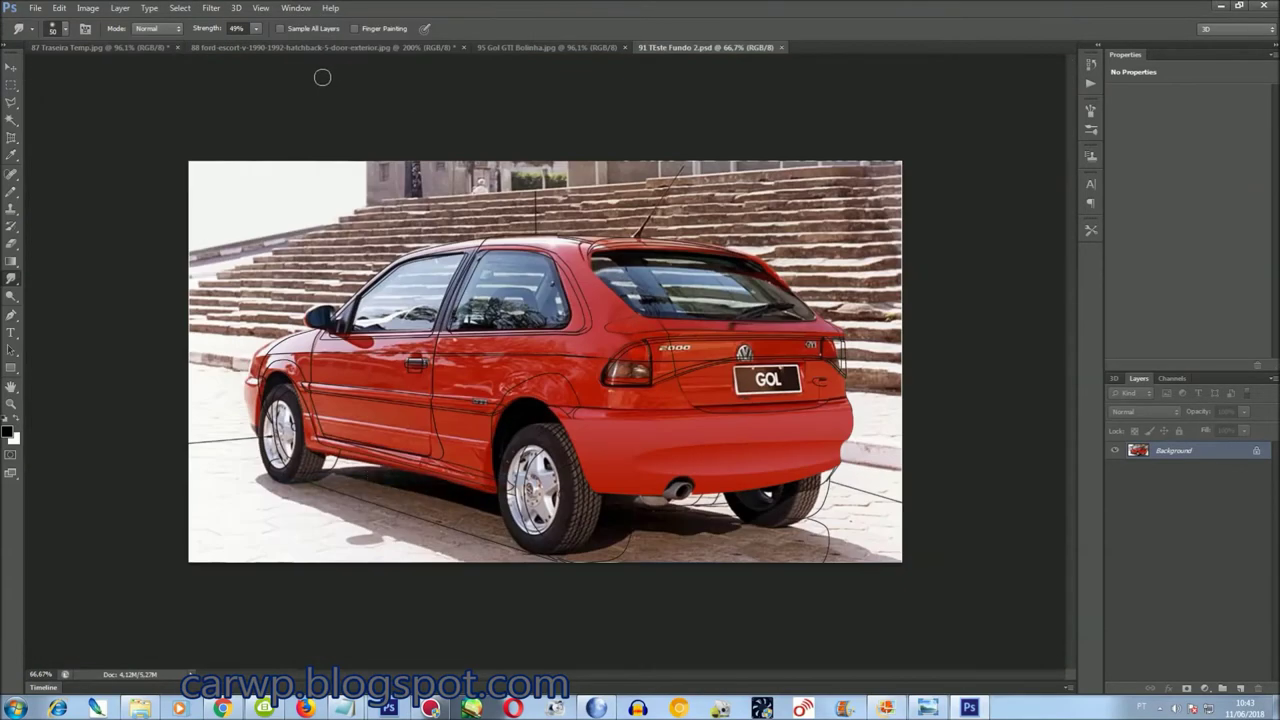
{"action": "left_click", "coordinate": [292, 9]}
{"action": "left_click", "coordinate": [343, 454]}
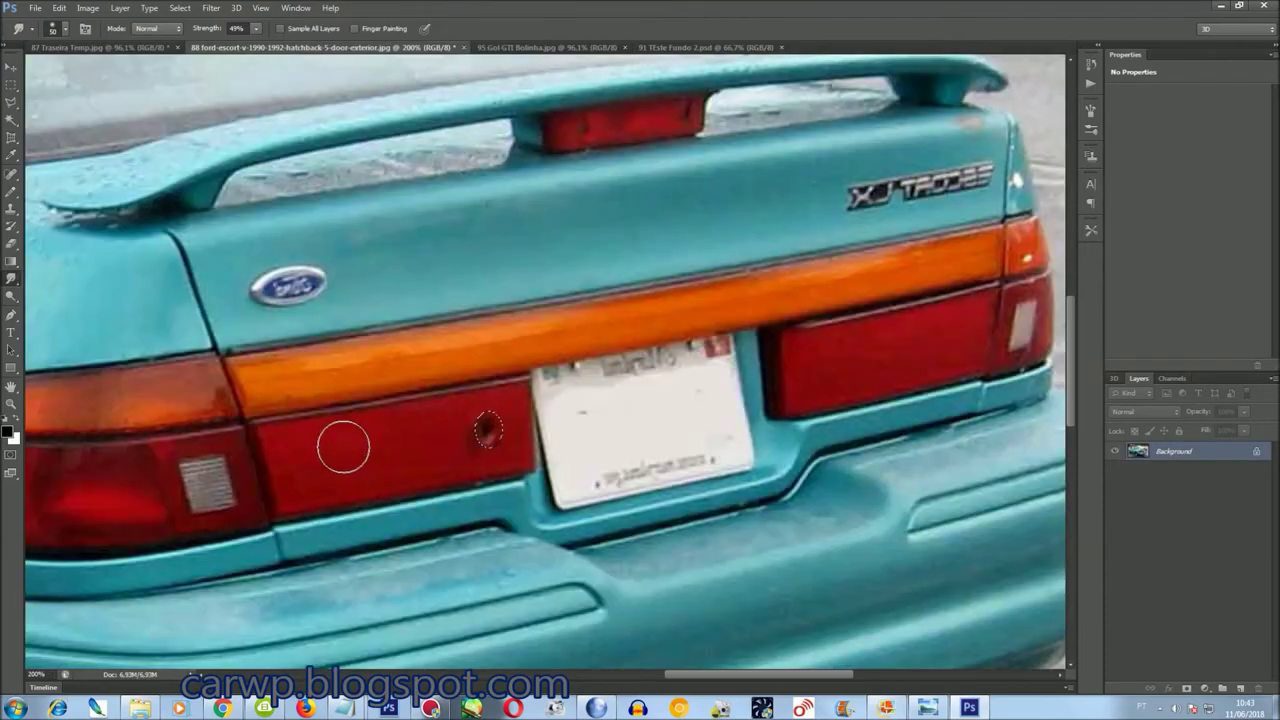
{"action": "key", "text": "ctrl+0"}
{"action": "key", "text": "ctrl+w"}
{"action": "left_click", "coordinate": [657, 264]}
Outline the roof spoiler and upper rear window on the 95 Gol GTI Bolinha photo
{"action": "left_click", "coordinate": [296, 8]}
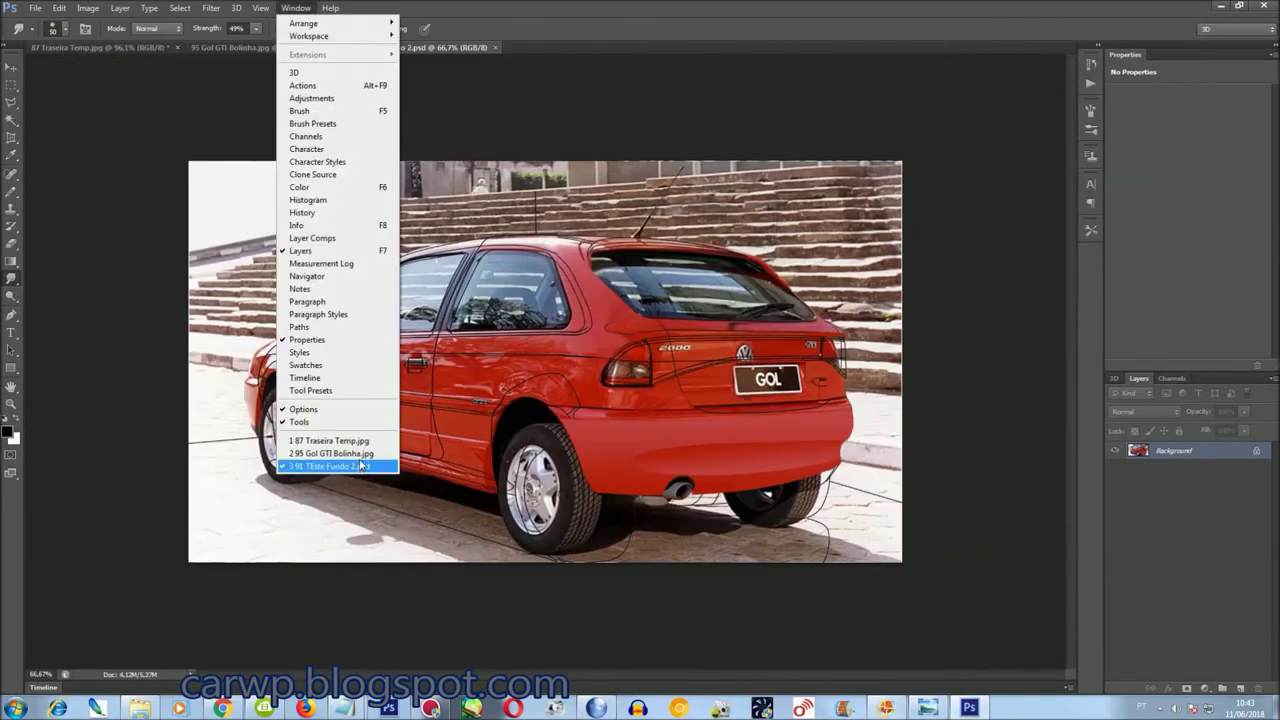
{"action": "left_click", "coordinate": [361, 453]}
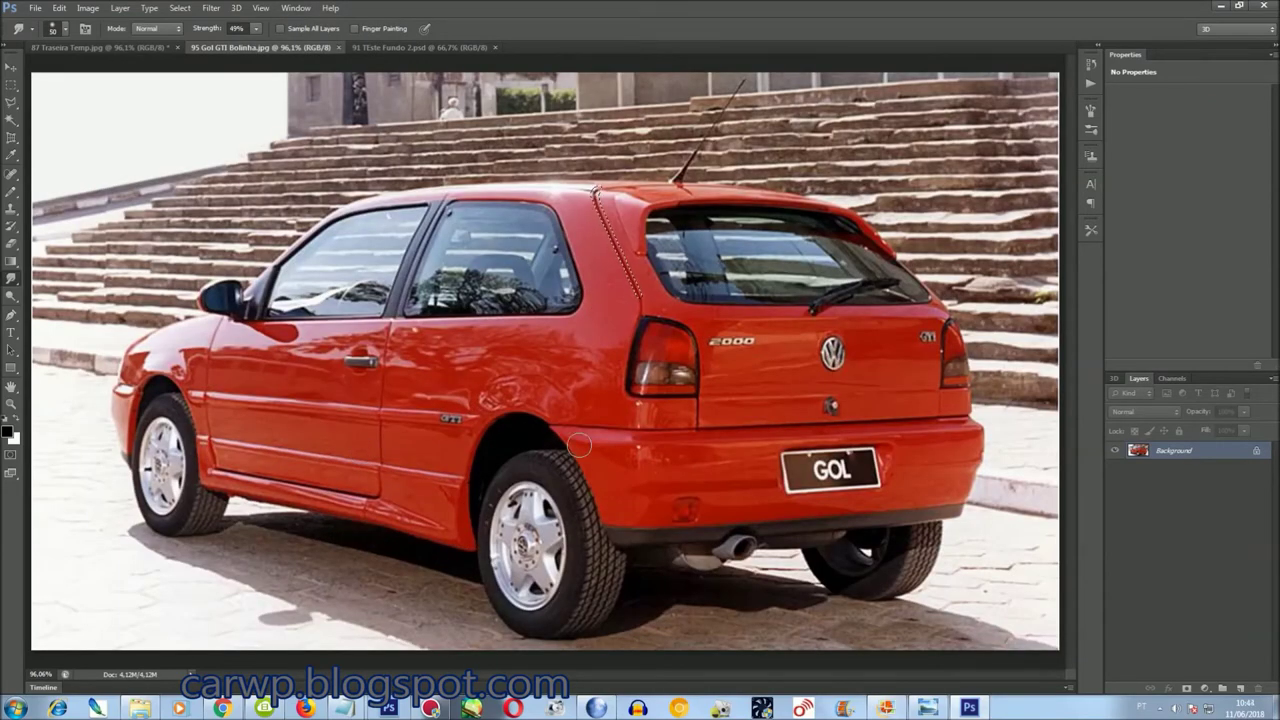
{"action": "key", "text": "ctrl+plus"}
{"action": "key", "text": "ctrl+plus"}
{"action": "key", "text": "ctrl+plus"}
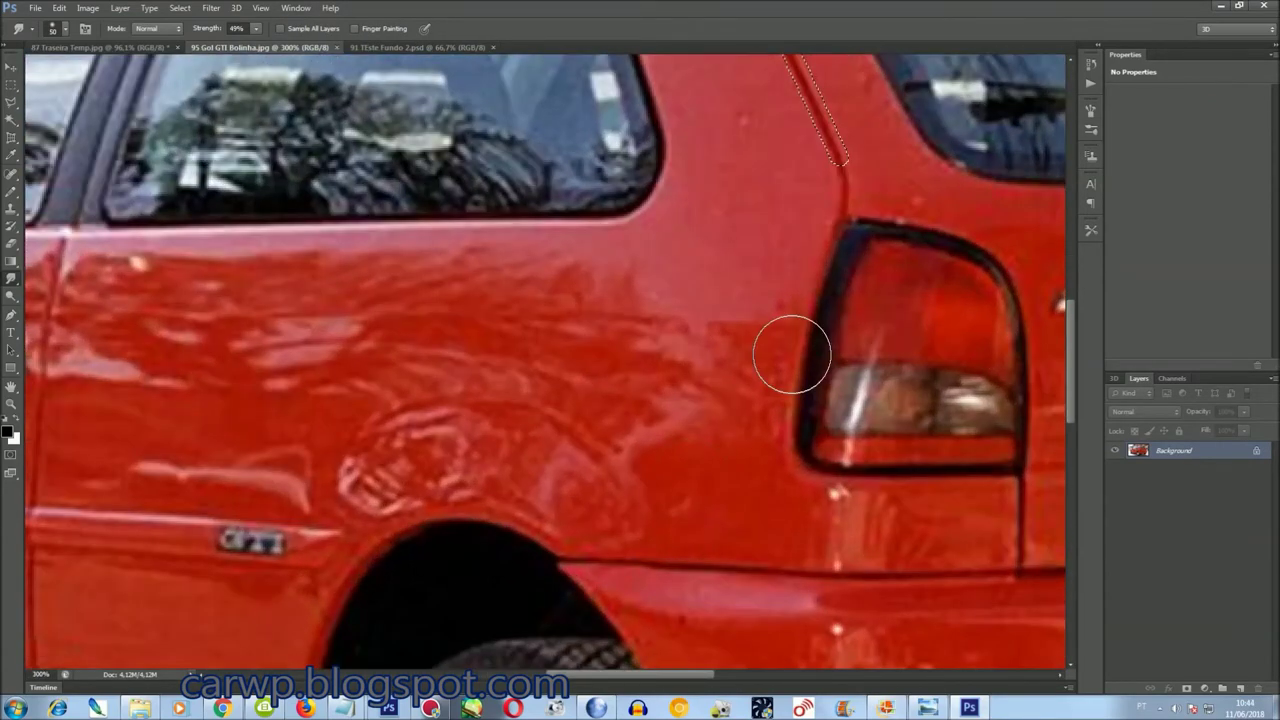
{"action": "scroll", "coordinate": [791, 354], "scroll_direction": "right", "scroll_amount": 5}
{"action": "left_click_drag", "start_coordinate": [1076, 354], "coordinate": [1068, 285]}
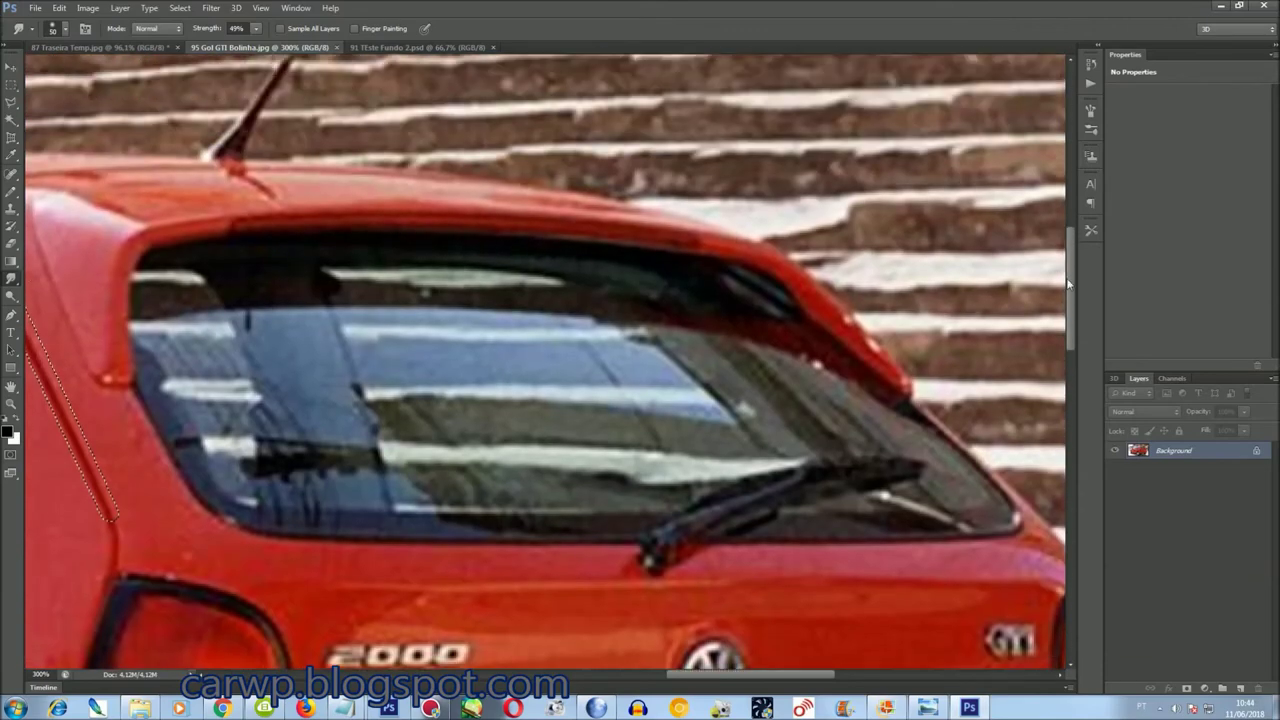
{"action": "key", "text": "l"}
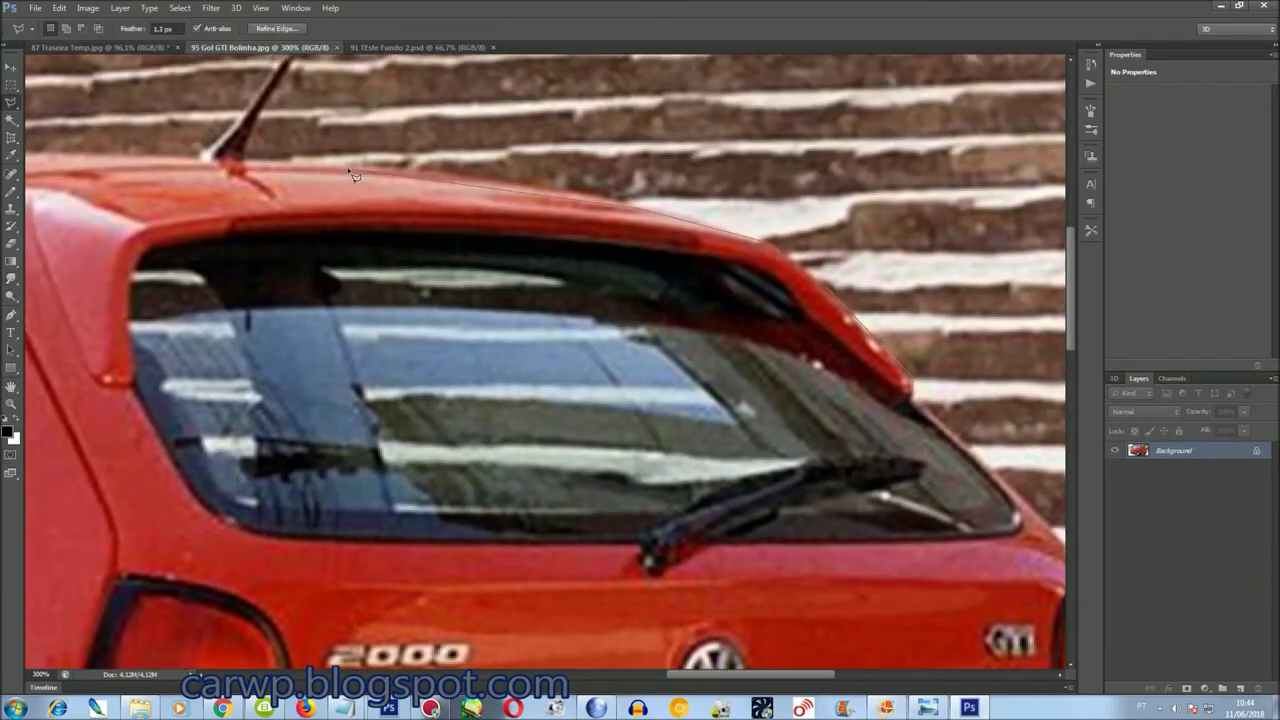
{"action": "scroll", "coordinate": [188, 168], "scroll_direction": "left", "scroll_amount": 3}
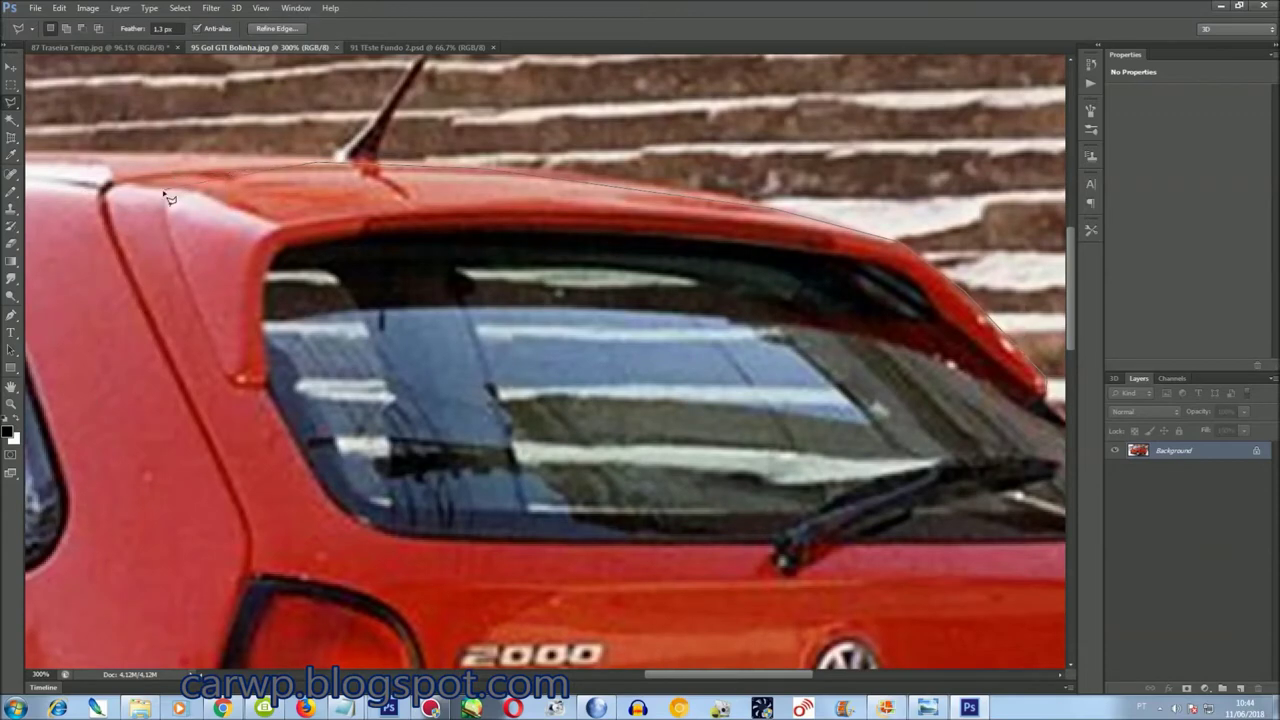
{"action": "left_click", "coordinate": [258, 390]}
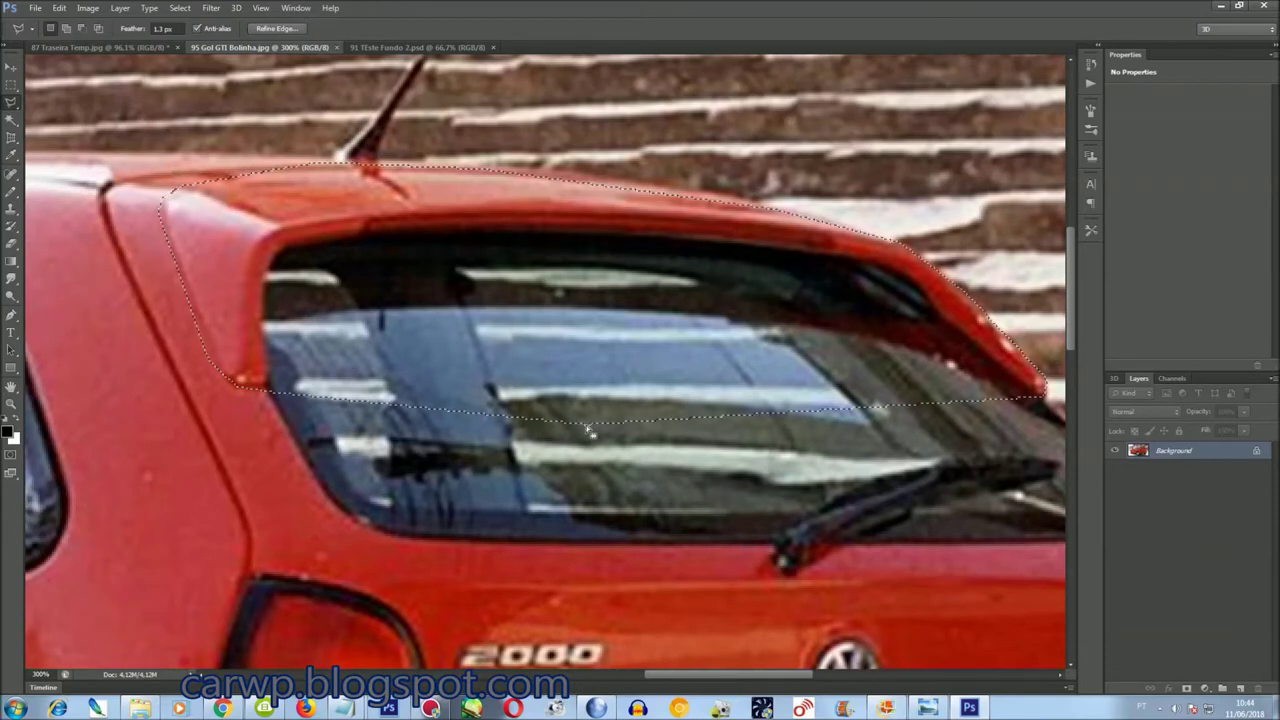
Copy the spoiler selection and return to the 87 Traseira Temp image
{"action": "key", "text": "ctrl+0"}
{"action": "left_click", "coordinate": [296, 8]}
{"action": "left_click", "coordinate": [329, 441]}
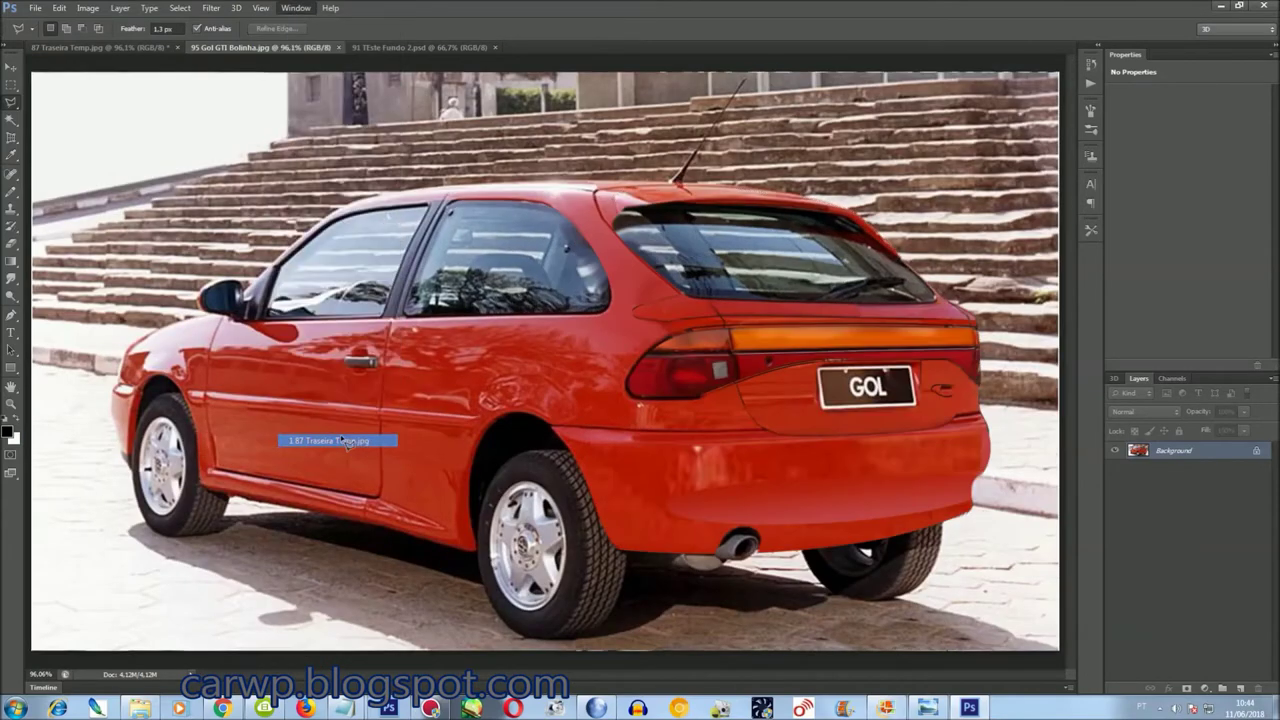
Paste the spoiler as a new layer, then move and stretch it along the roofline
{"action": "key", "text": "ctrl+v"}
{"action": "key", "text": "ctrl+t"}
{"action": "left_click_drag", "start_coordinate": [550, 365], "coordinate": [750, 258]}
{"action": "key", "text": "ctrl+plus"}
{"action": "key", "text": "ctrl+plus"}
{"action": "key", "text": "ctrl+plus"}
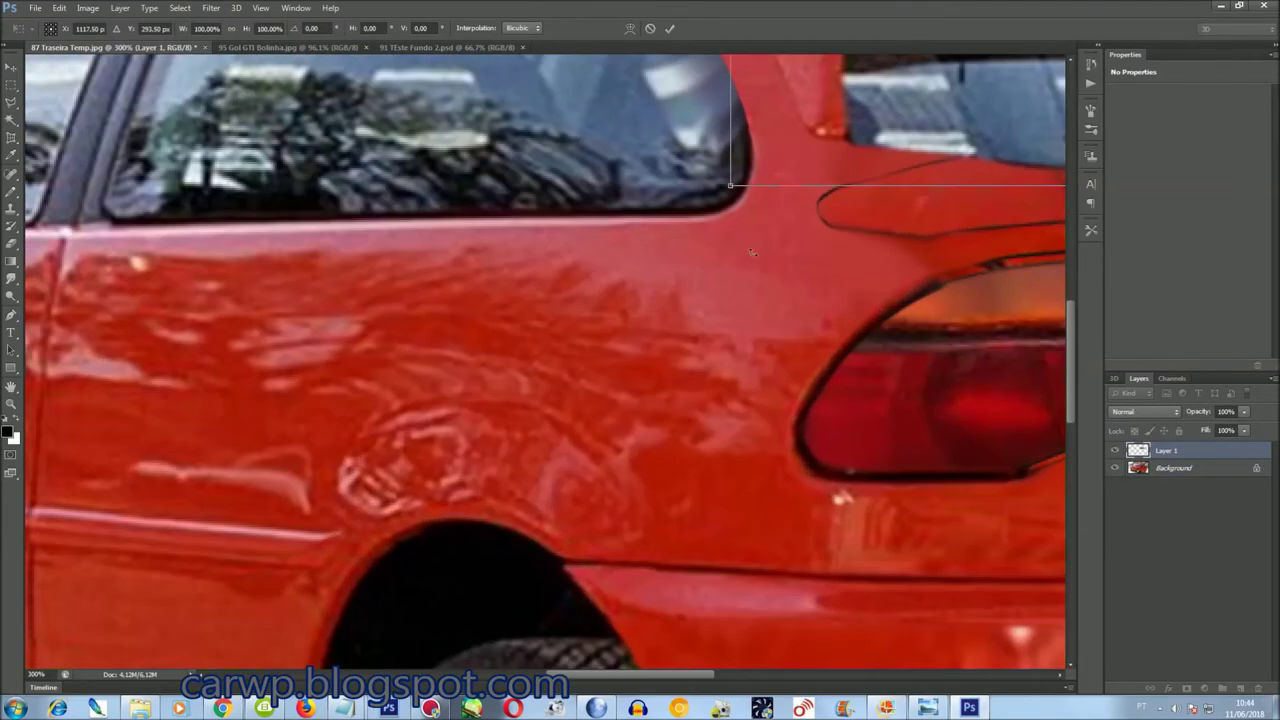
{"action": "left_click_drag", "start_coordinate": [1069, 309], "coordinate": [1069, 209]}
{"action": "left_click_drag", "start_coordinate": [630, 570], "coordinate": [567, 405]}
{"action": "scroll", "coordinate": [690, 494], "scroll_direction": "right", "scroll_amount": 5}
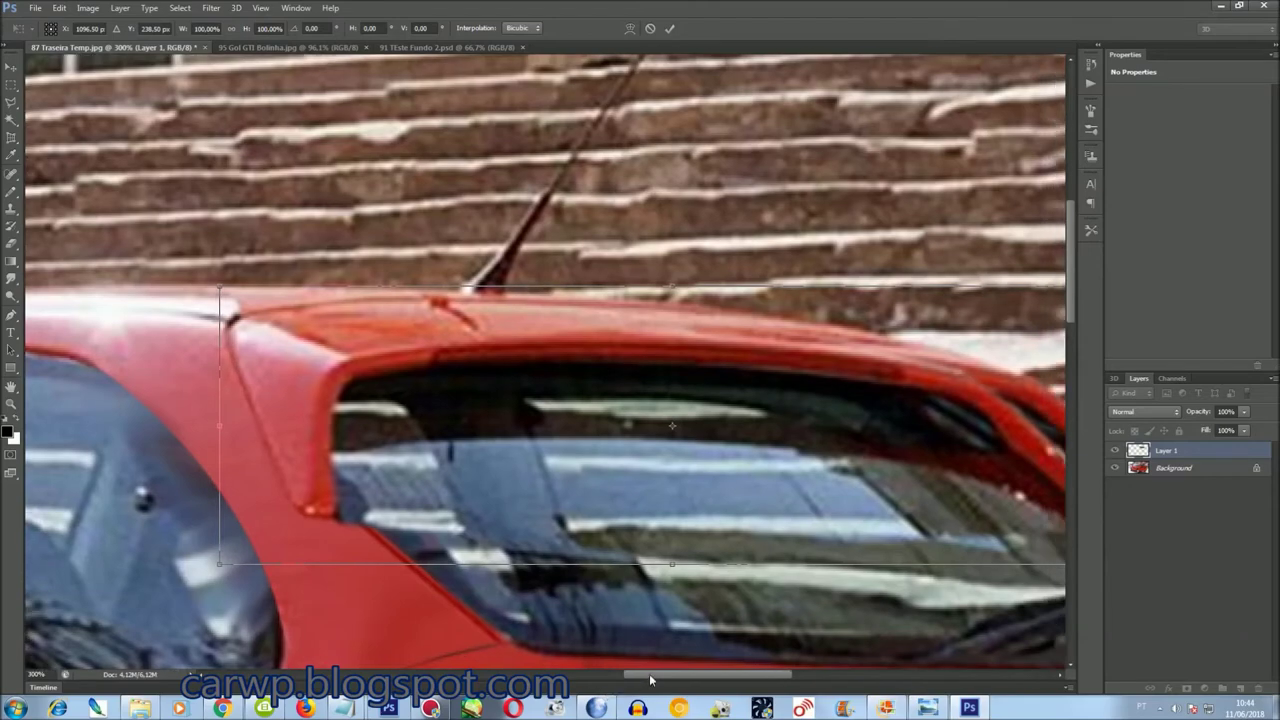
{"action": "left_click_drag", "start_coordinate": [630, 450], "coordinate": [688, 450]}
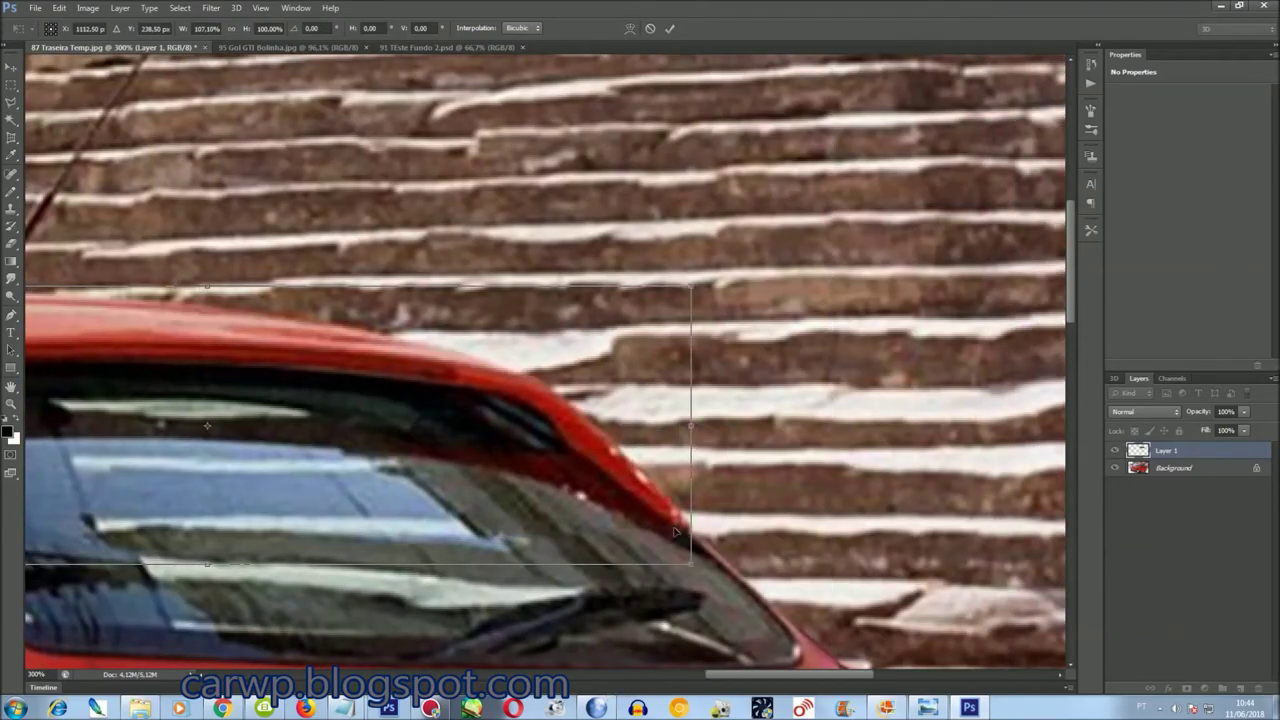
{"action": "key", "text": "Return"}
Zoom in on the roof area to inspect the placed spoiler
{"action": "key", "text": "l"}
{"action": "key", "text": "ctrl+0"}
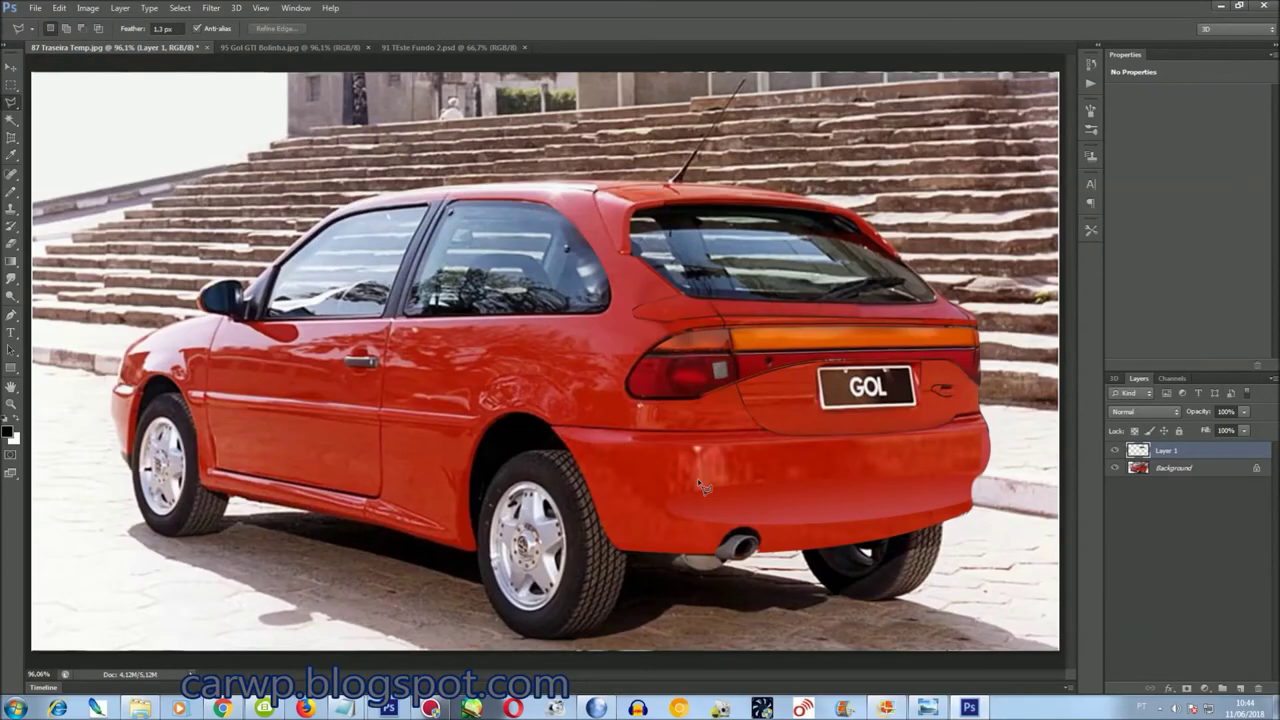
{"action": "key", "text": "ctrl+plus"}
{"action": "key", "text": "ctrl+plus"}
{"action": "key", "text": "ctrl+plus"}
{"action": "left_click_drag", "start_coordinate": [1069, 350], "coordinate": [1073, 268]}
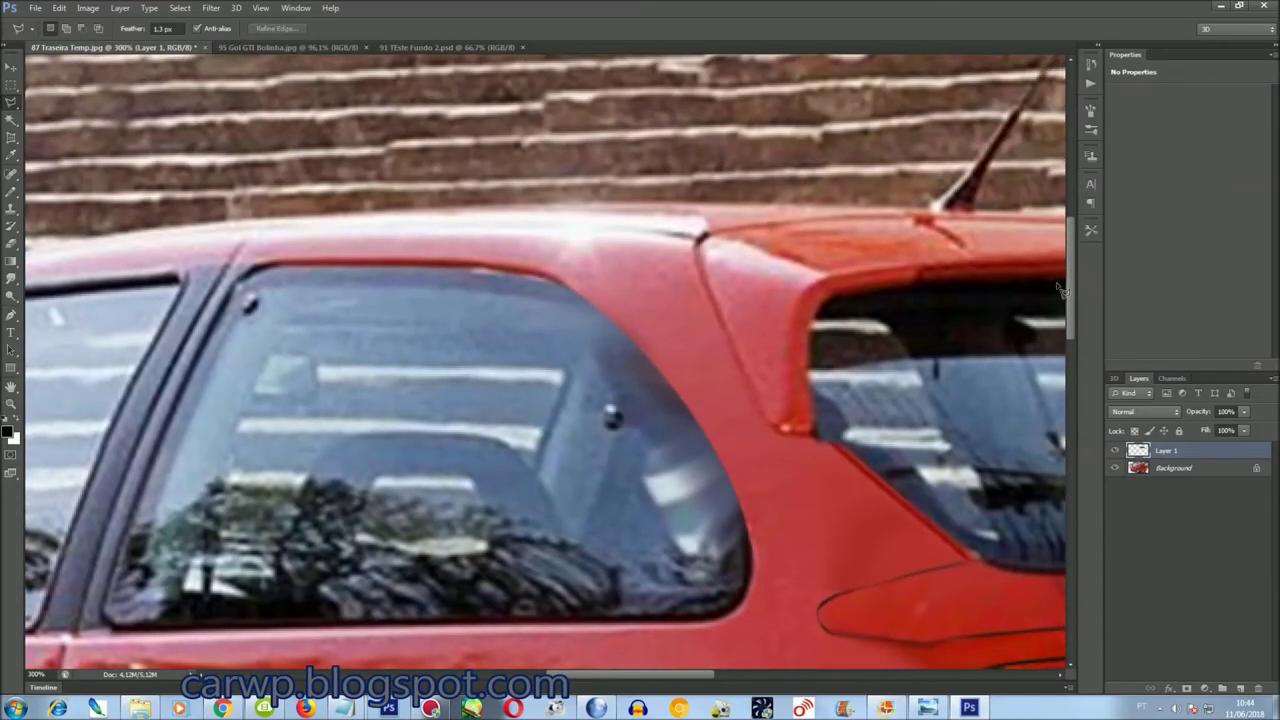
{"action": "left_click_drag", "start_coordinate": [630, 673], "coordinate": [702, 673]}
Trace the rear window edge, then toggle Layer 1 on and off to compare
{"action": "left_click", "coordinate": [1116, 450]}
{"action": "left_click_drag", "start_coordinate": [520, 545], "coordinate": [245, 556]}
{"action": "double_click", "coordinate": [470, 612]}
{"action": "left_click", "coordinate": [1116, 452]}
{"action": "key", "text": "ctrl+d"}
{"action": "left_click", "coordinate": [1116, 452]}
{"action": "left_click", "coordinate": [1116, 452]}
{"action": "left_click", "coordinate": [11, 85]}
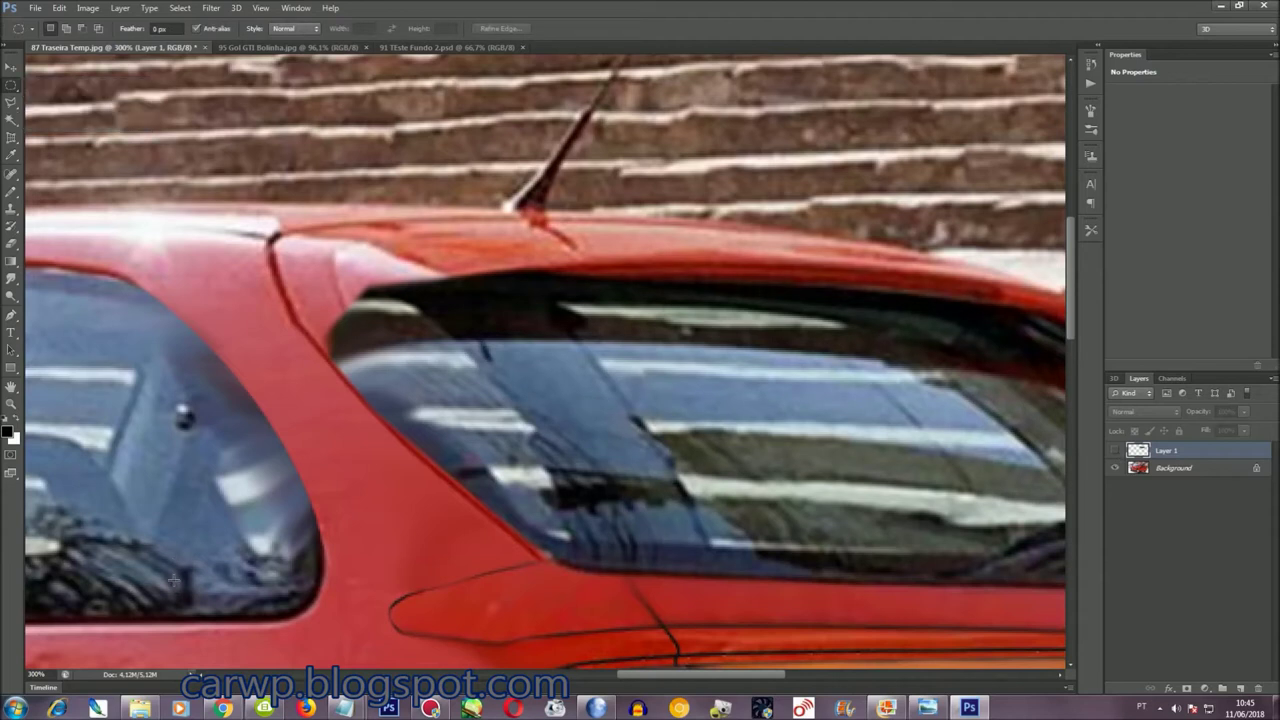
Try an oval and outline selection around the window corner, then discard and undo it
{"action": "left_click_drag", "start_coordinate": [272, 270], "coordinate": [740, 602]}
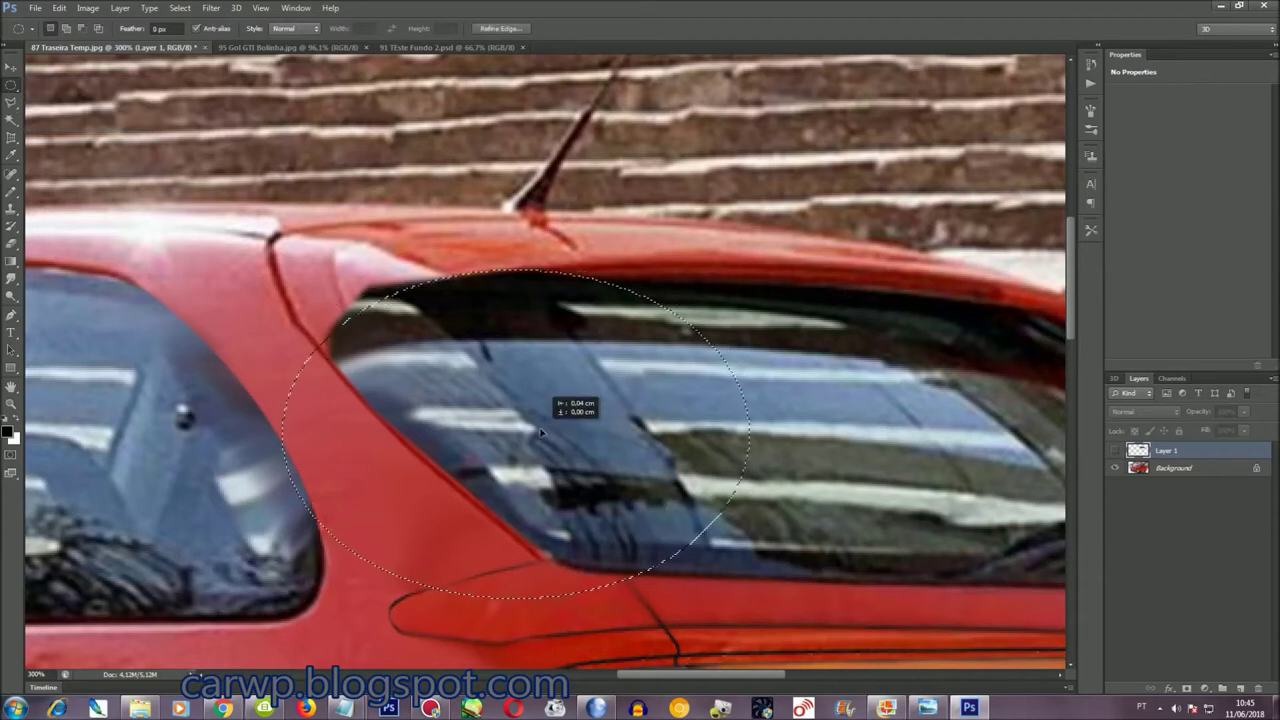
{"action": "left_click", "coordinate": [1116, 452]}
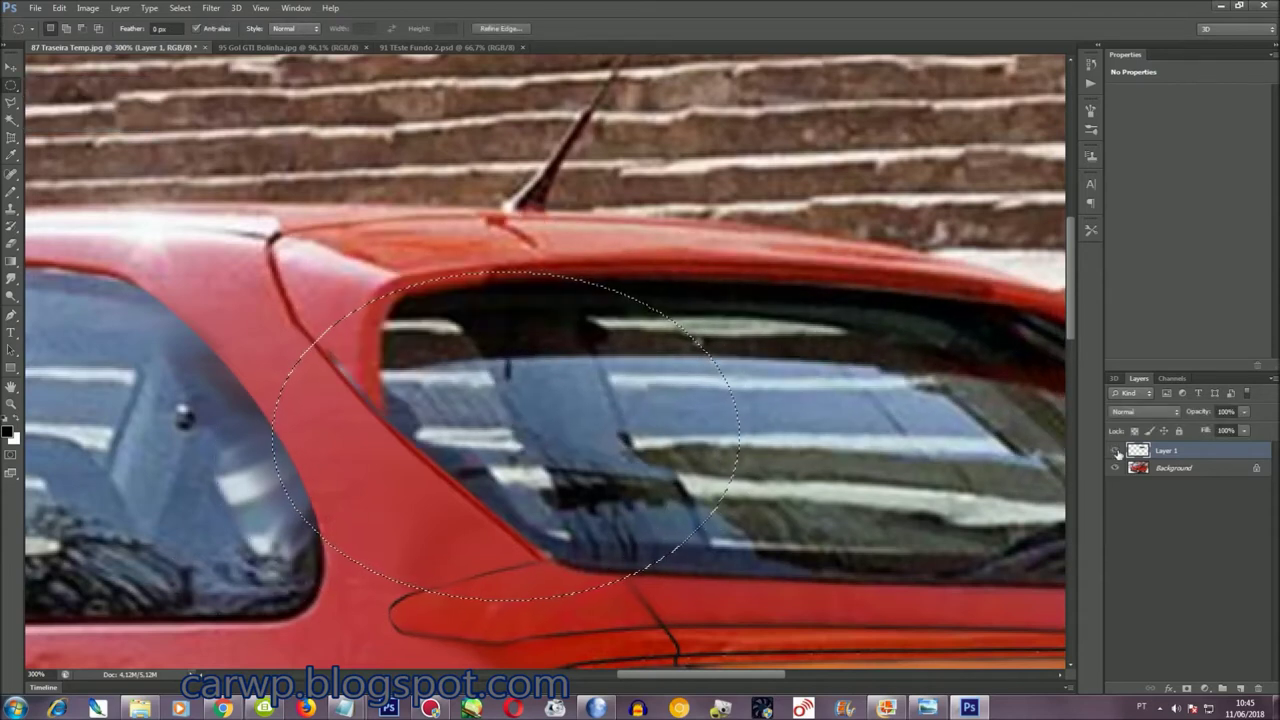
{"action": "key", "text": "l"}
{"action": "left_click", "coordinate": [690, 296]}
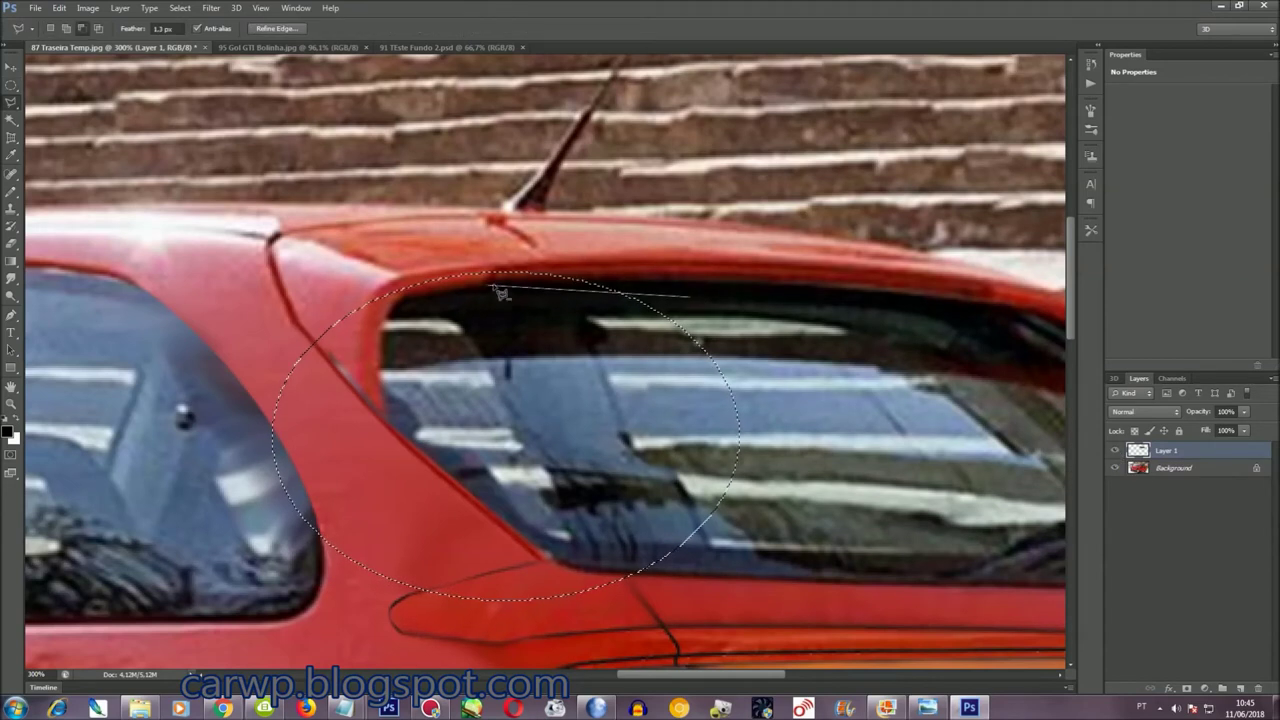
{"action": "left_click", "coordinate": [425, 293]}
{"action": "key", "text": "Escape"}
{"action": "key", "text": "ctrl+alt+z"}
{"action": "key", "text": "ctrl+alt+z"}
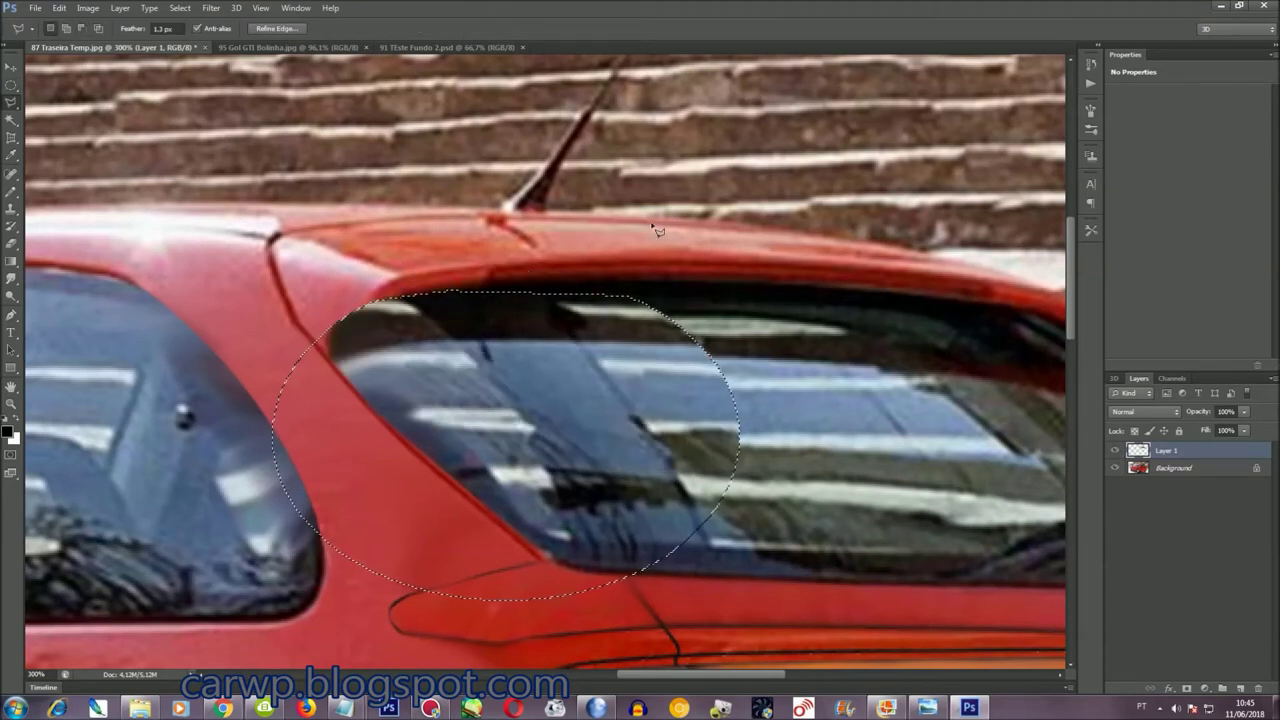
Outline the rear window area, then hide the pasted layer to check it
{"action": "left_click_drag", "start_coordinate": [621, 672], "coordinate": [669, 672]}
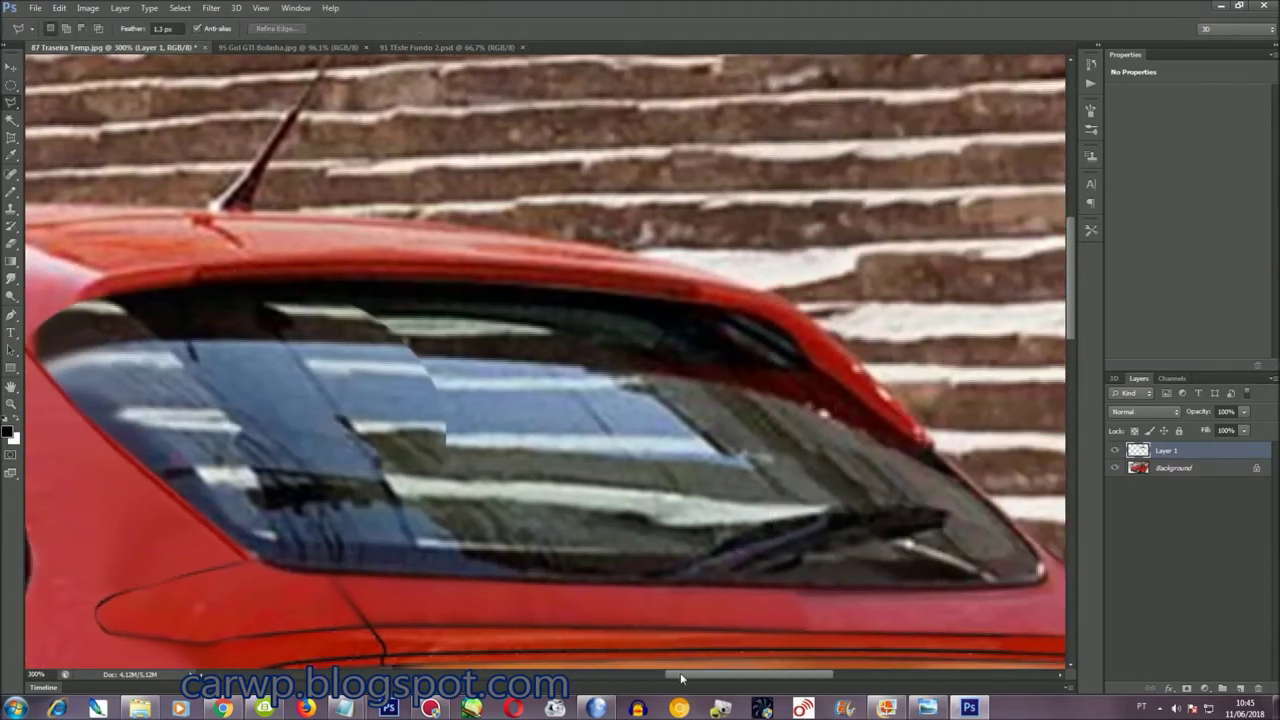
{"action": "left_click", "coordinate": [358, 288]}
{"action": "left_click", "coordinate": [788, 343]}
{"action": "left_click", "coordinate": [920, 446]}
{"action": "left_click", "coordinate": [951, 476]}
{"action": "left_click", "coordinate": [940, 524]}
{"action": "left_click", "coordinate": [605, 550]}
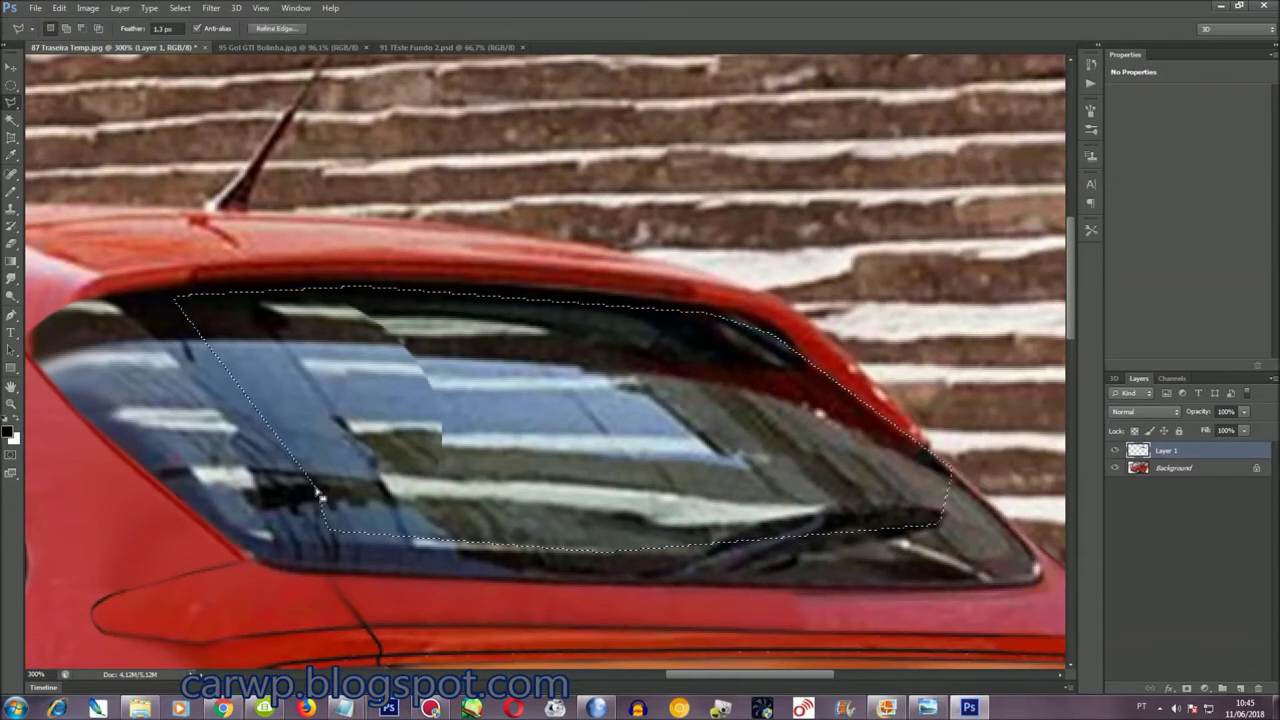
{"action": "left_click", "coordinate": [1118, 451]}
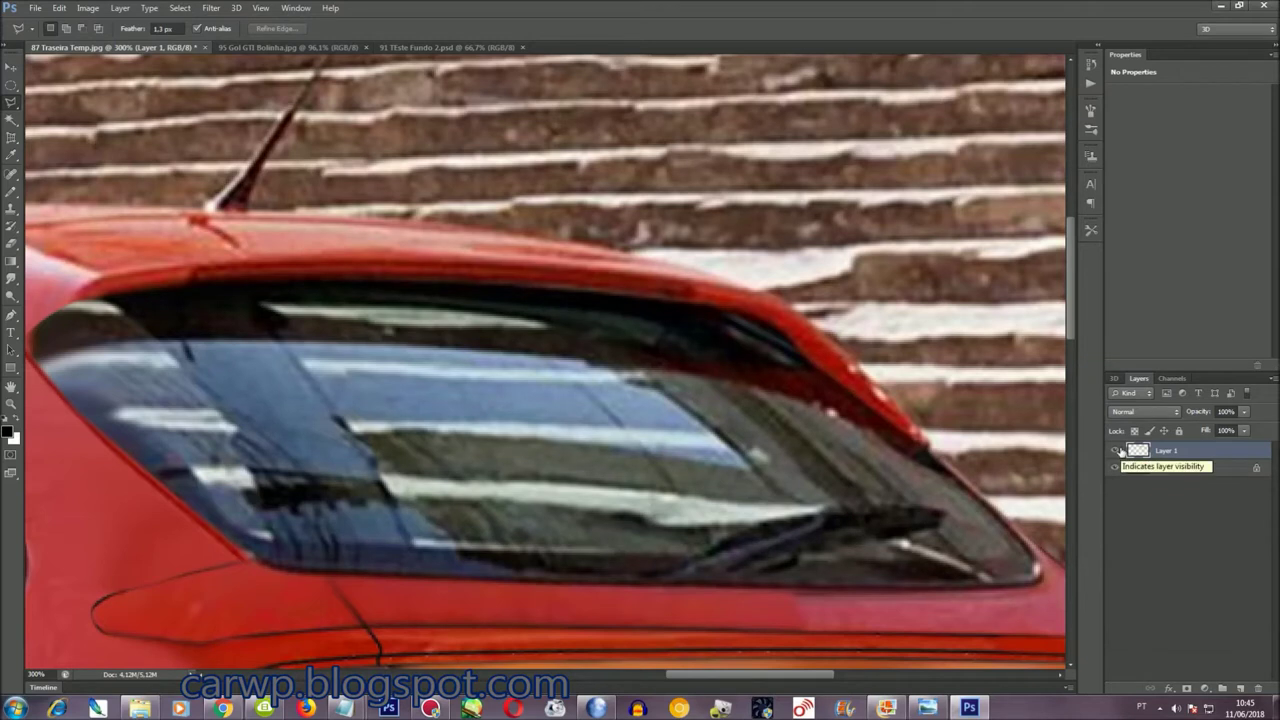
Select the excess area around the spoiler tip
{"action": "left_click", "coordinate": [808, 350]}
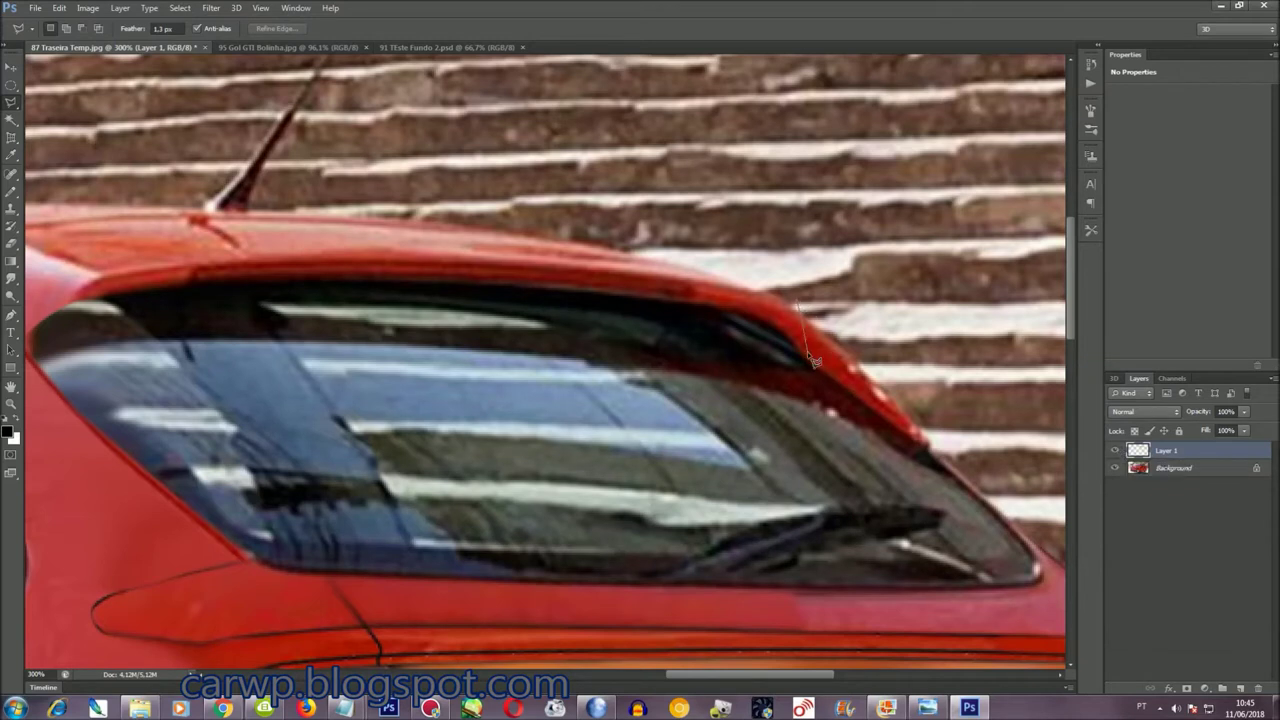
{"action": "left_click", "coordinate": [928, 447]}
{"action": "left_click", "coordinate": [1000, 468]}
{"action": "left_click", "coordinate": [1003, 345]}
{"action": "left_click", "coordinate": [930, 262]}
{"action": "left_click", "coordinate": [801, 270]}
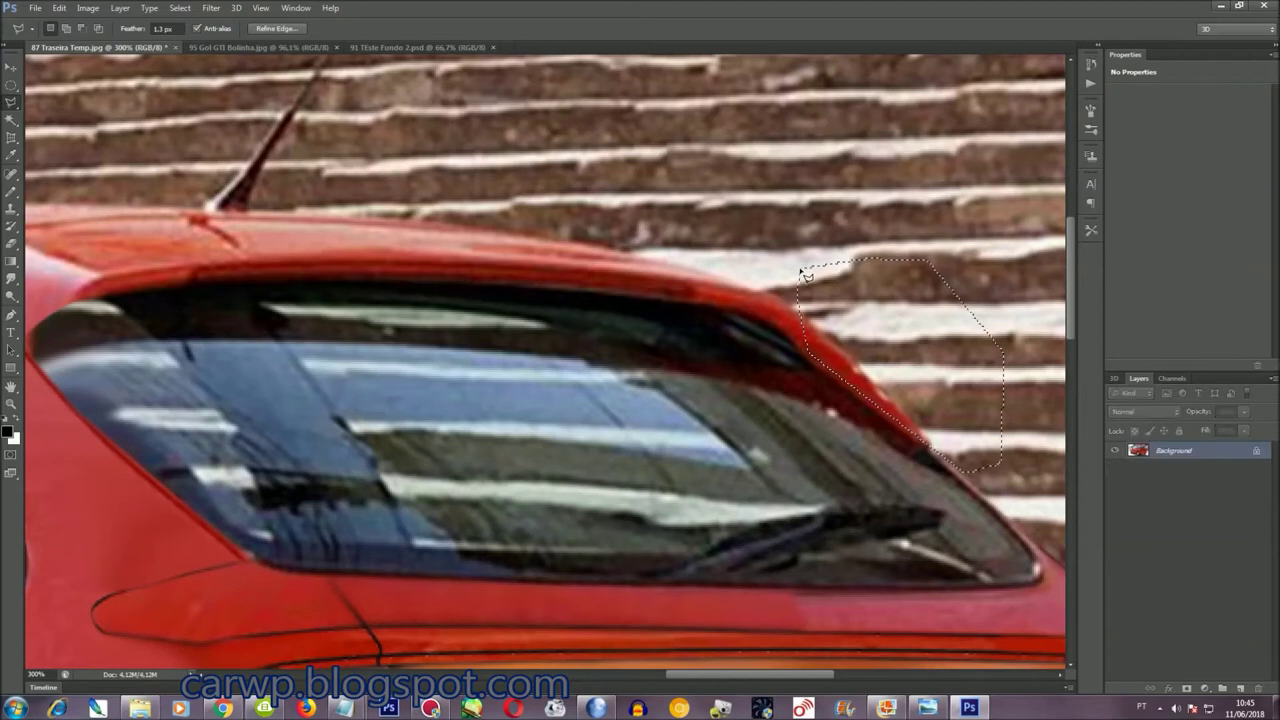
Widen the masked area to the left, then merge the spoiler layer into the Background
{"action": "key", "text": "ctrl+t"}
{"action": "left_click_drag", "start_coordinate": [791, 366], "coordinate": [726, 366]}
{"action": "key", "text": "Return"}
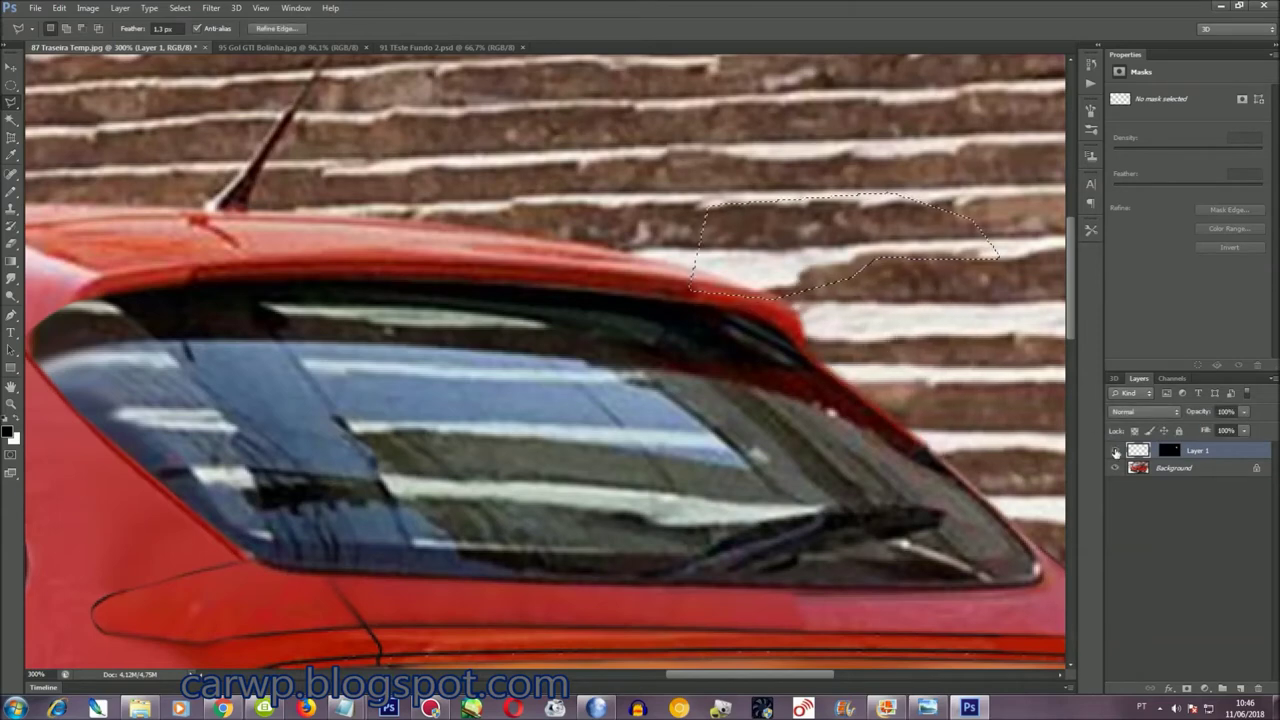
{"action": "key", "text": "ctrl+0"}
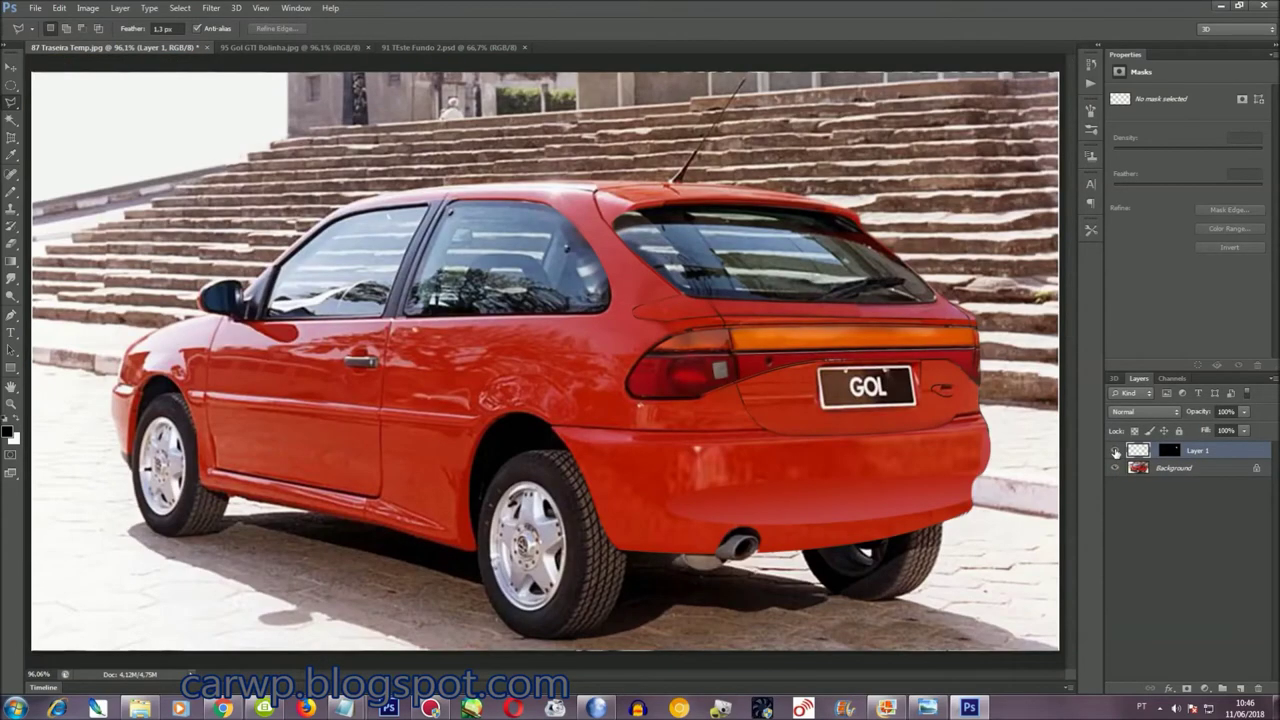
{"action": "key", "text": "ctrl+e"}
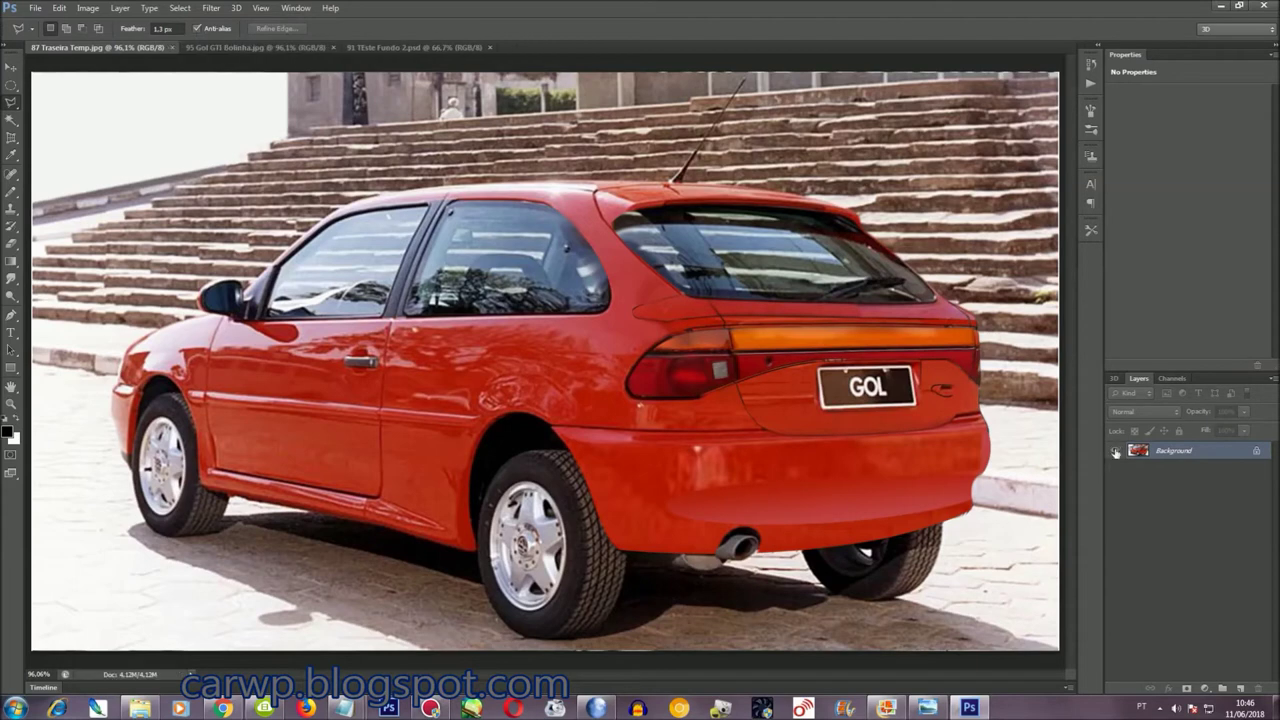
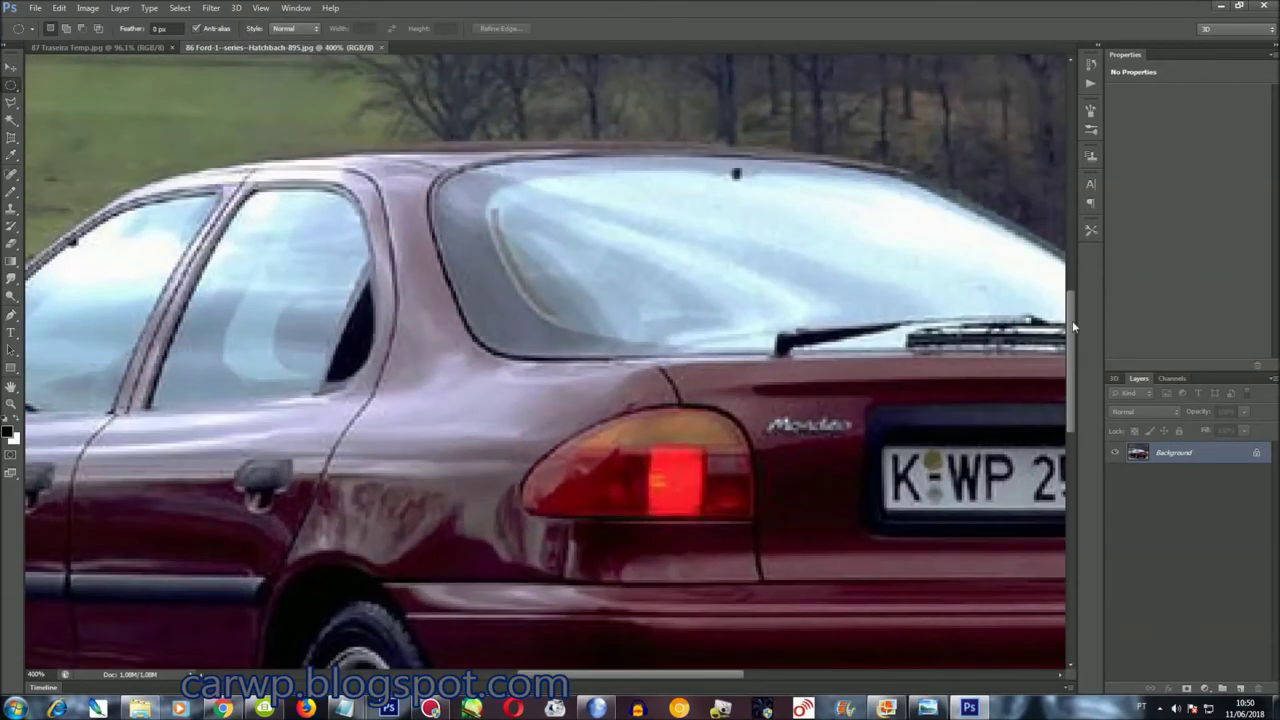
Fit an oval selection to the Mondeo's rear hub, then switch to 87 Traseira Temp.jpg
{"action": "left_click_drag", "start_coordinate": [1072, 325], "coordinate": [1075, 388]}
{"action": "left_click_drag", "start_coordinate": [294, 372], "coordinate": [410, 635]}
{"action": "right_click", "coordinate": [352, 134]}
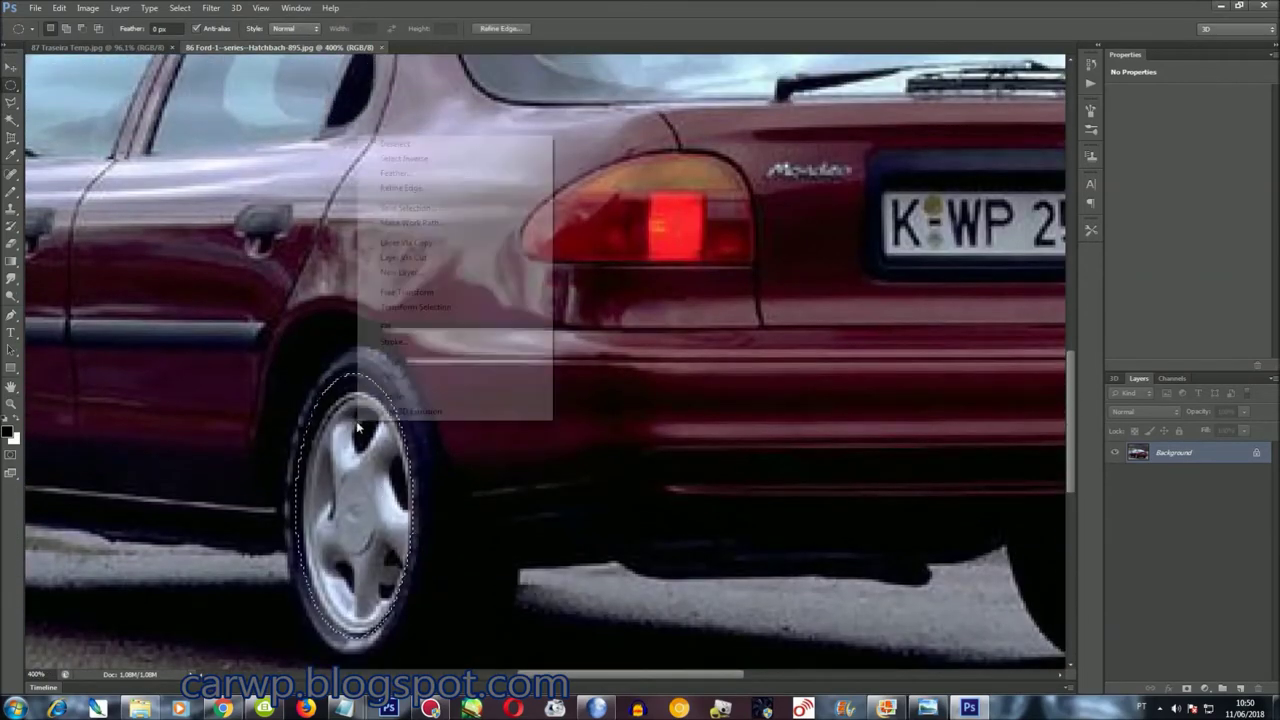
{"action": "left_click", "coordinate": [462, 306]}
{"action": "left_click_drag", "start_coordinate": [392, 371], "coordinate": [392, 386]}
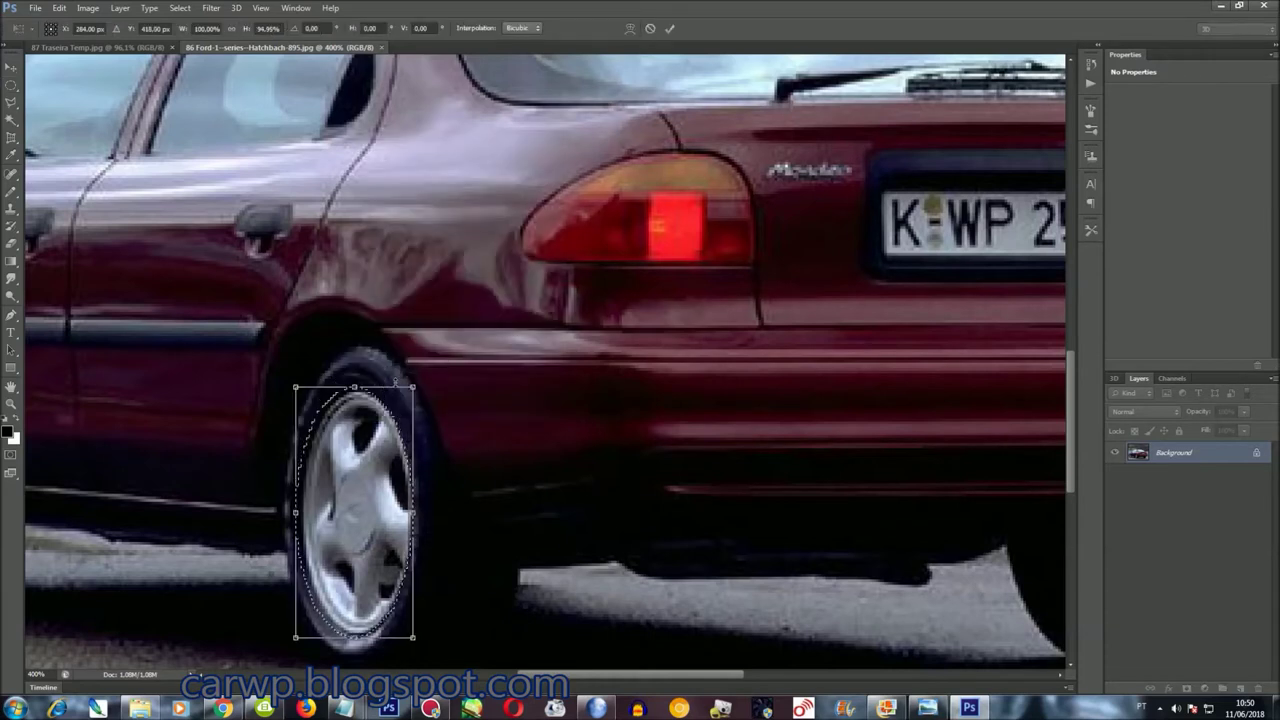
{"action": "left_click_drag", "start_coordinate": [295, 510], "coordinate": [298, 511]}
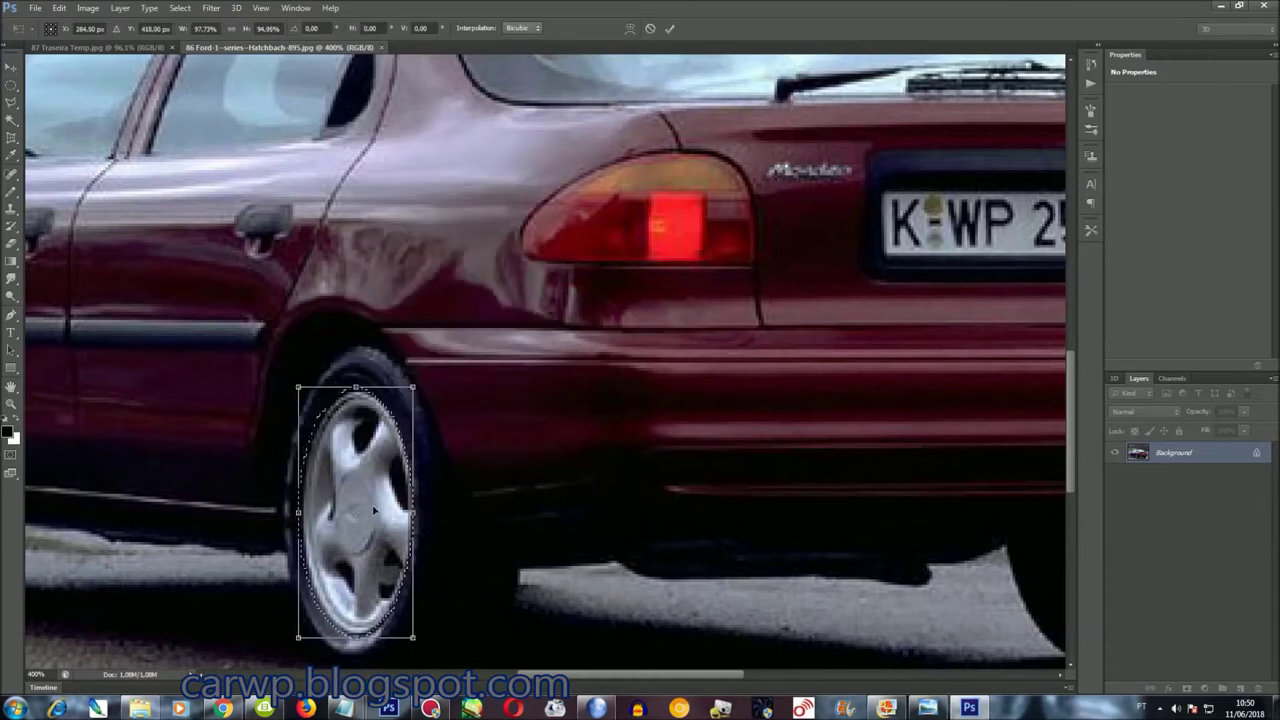
{"action": "key", "text": "Return"}
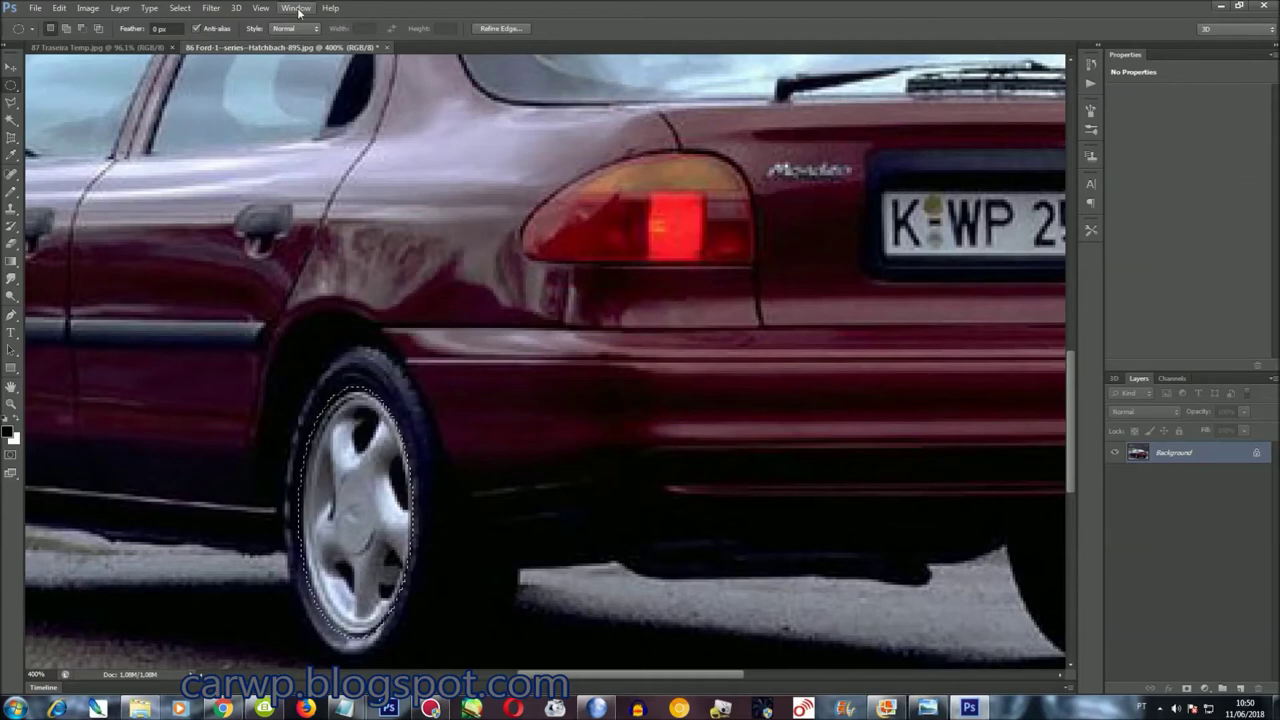
{"action": "left_click", "coordinate": [295, 7]}
{"action": "left_click", "coordinate": [370, 437]}
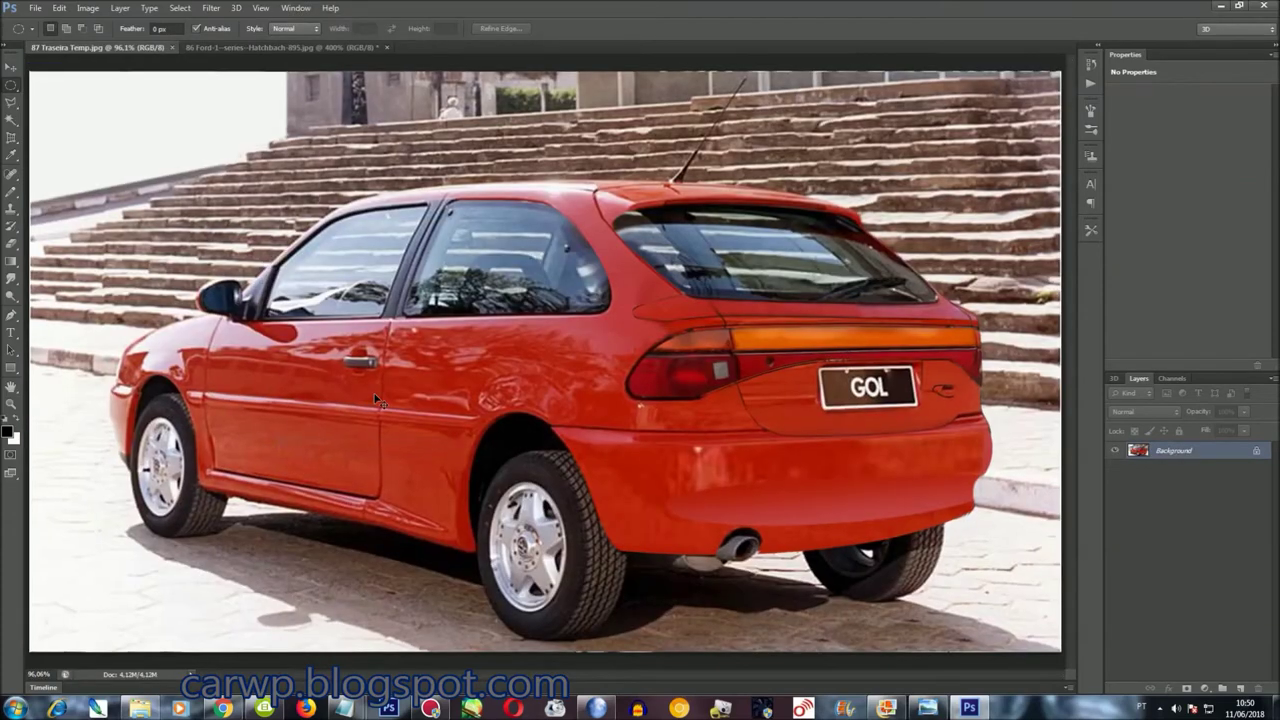
Paste the Mondeo hub onto the Gol, then scale, widen and tilt it over the rear wheel
{"action": "key", "text": "ctrl+plus"}
{"action": "key", "text": "ctrl+plus"}
{"action": "left_click_drag", "start_coordinate": [1069, 385], "coordinate": [1078, 459]}
{"action": "key", "text": "ctrl+v"}
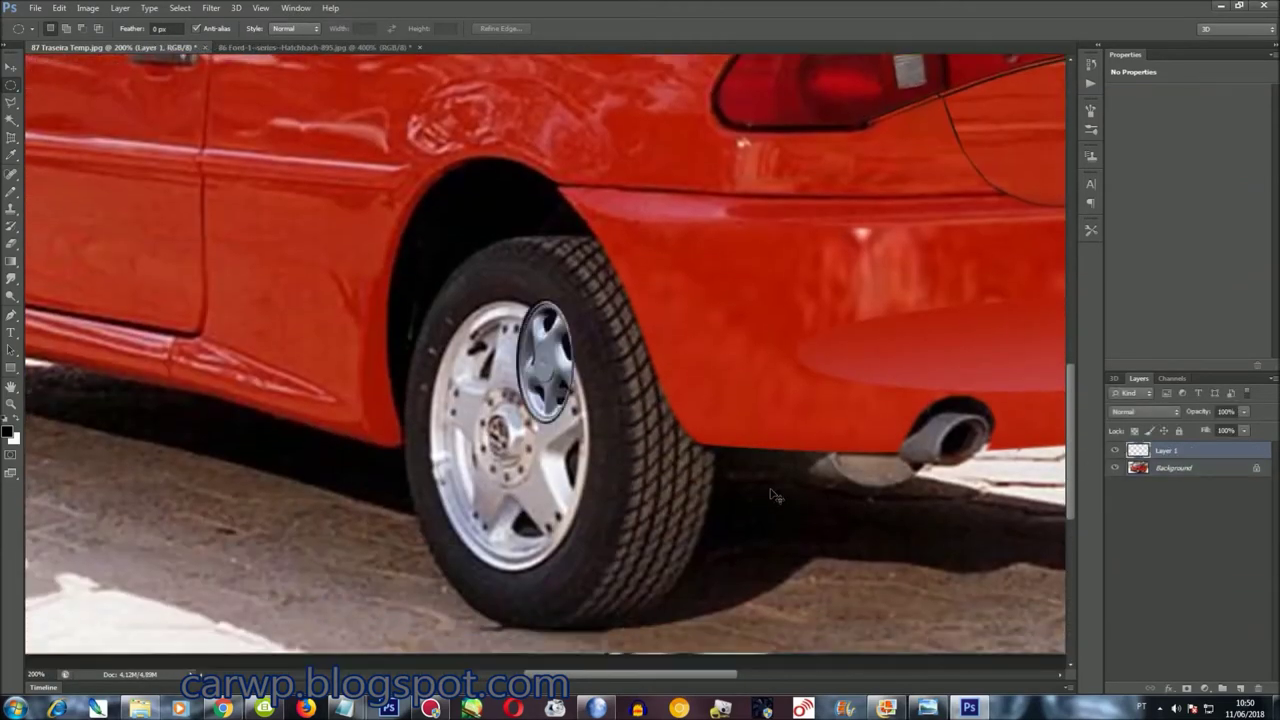
{"action": "key", "text": "ctrl+t"}
{"action": "mouse_move", "coordinate": [586, 414]}
{"action": "left_mouse_down"}
{"action": "mouse_move", "coordinate": [674, 501]}
{"action": "mouse_move", "coordinate": [640, 540]}
{"action": "left_mouse_up"}
{"action": "left_click_drag", "start_coordinate": [545, 470], "coordinate": [522, 528]}
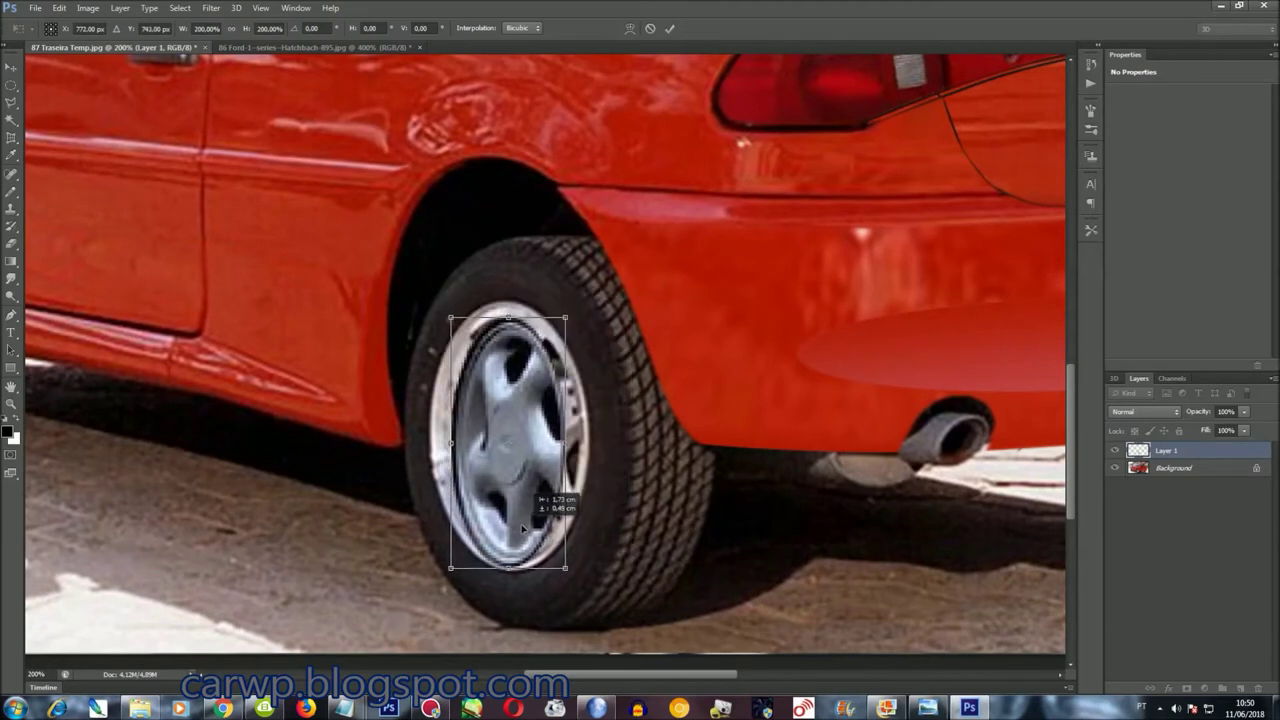
{"action": "left_click_drag", "start_coordinate": [446, 319], "coordinate": [434, 310]}
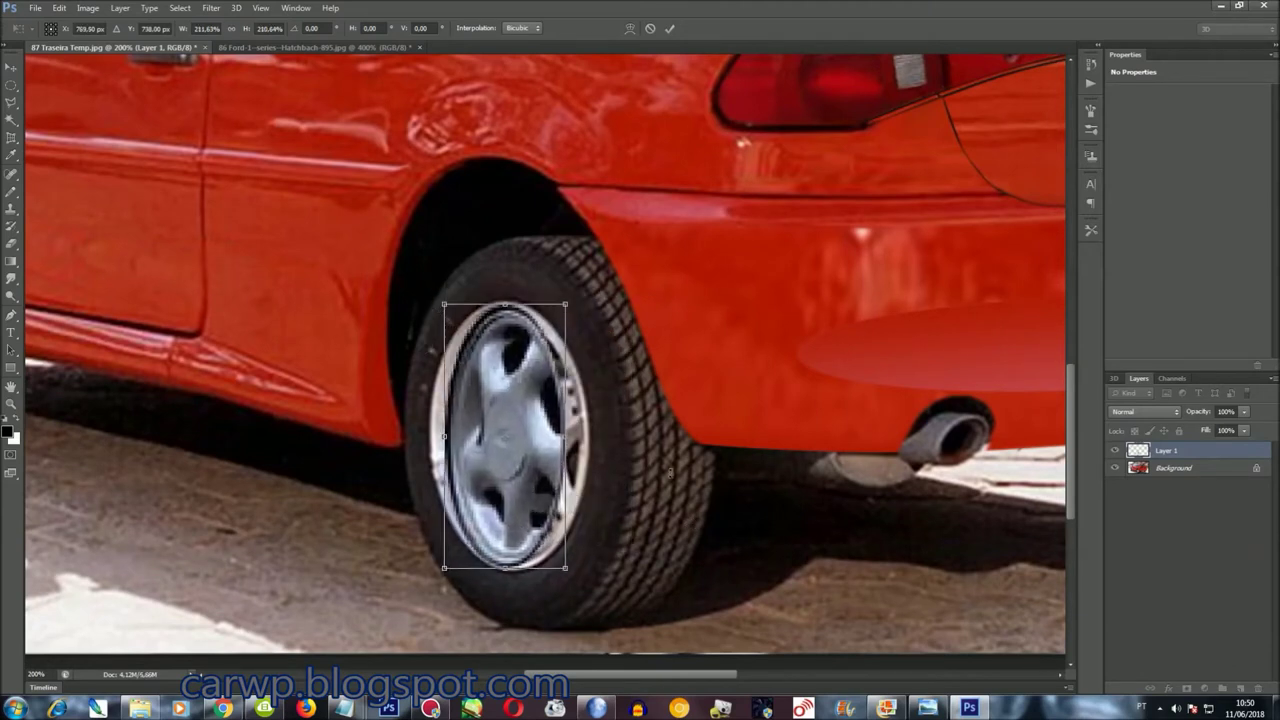
{"action": "left_click_drag", "start_coordinate": [567, 436], "coordinate": [586, 436]}
{"action": "left_click_drag", "start_coordinate": [444, 432], "coordinate": [429, 432]}
{"action": "left_click_drag", "start_coordinate": [612, 581], "coordinate": [620, 577]}
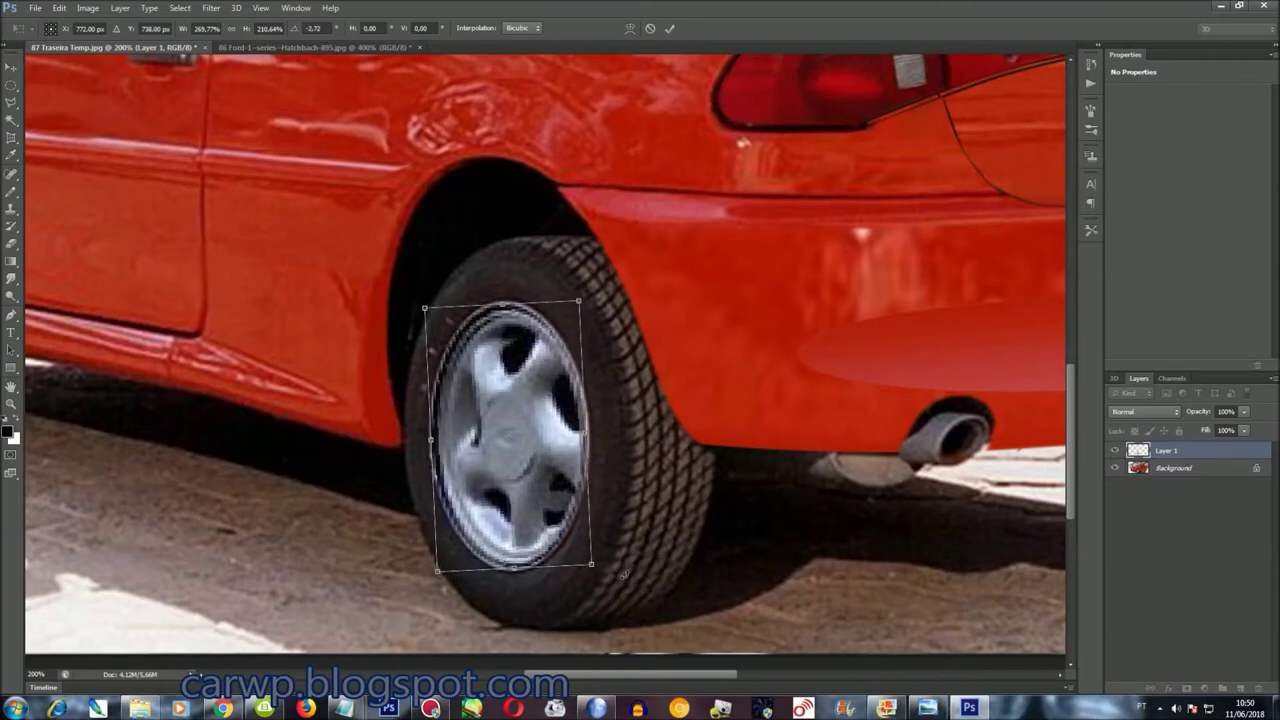
{"action": "key", "text": "Return"}
Enlarge the hub slightly more, then load Layer 1's pixels as a selection
{"action": "key", "text": "ctrl+t"}
{"action": "left_click_drag", "start_coordinate": [589, 569], "coordinate": [593, 577]}
{"action": "left_click_drag", "start_coordinate": [426, 302], "coordinate": [420, 295]}
{"action": "key", "text": "Return"}
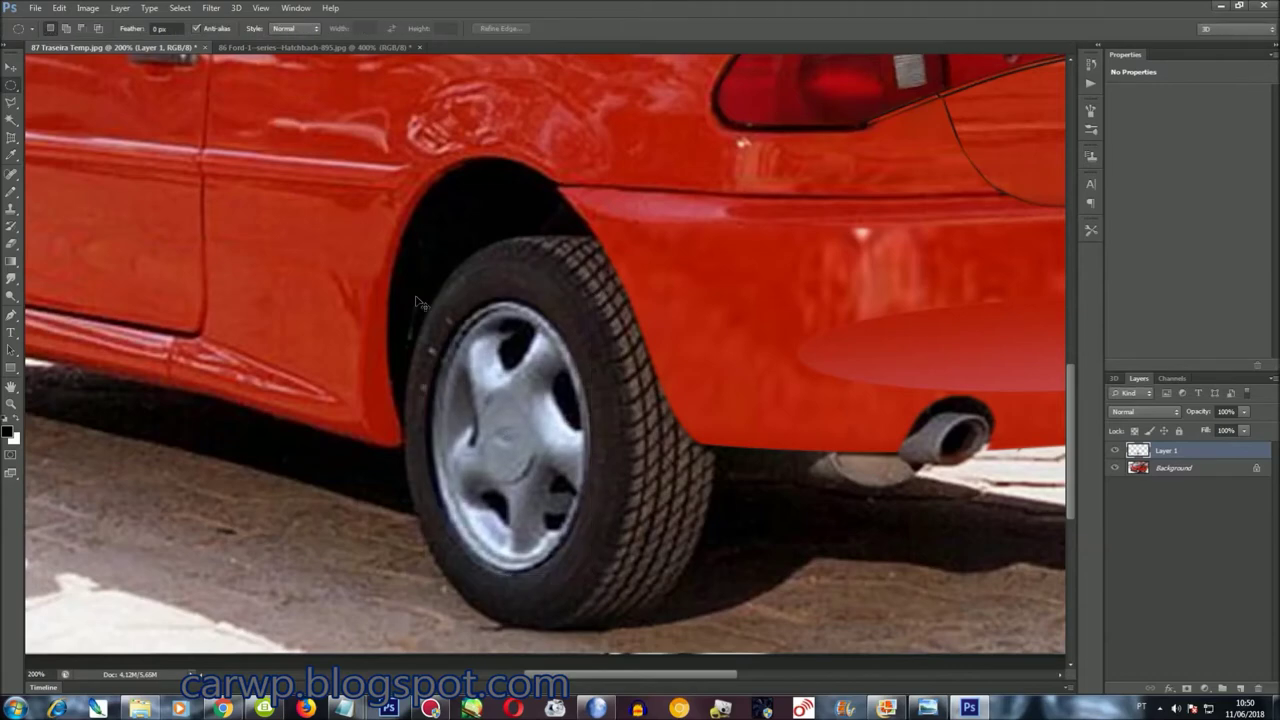
{"action": "key", "text": "ctrl+0"}
{"action": "right_click", "coordinate": [1138, 450]}
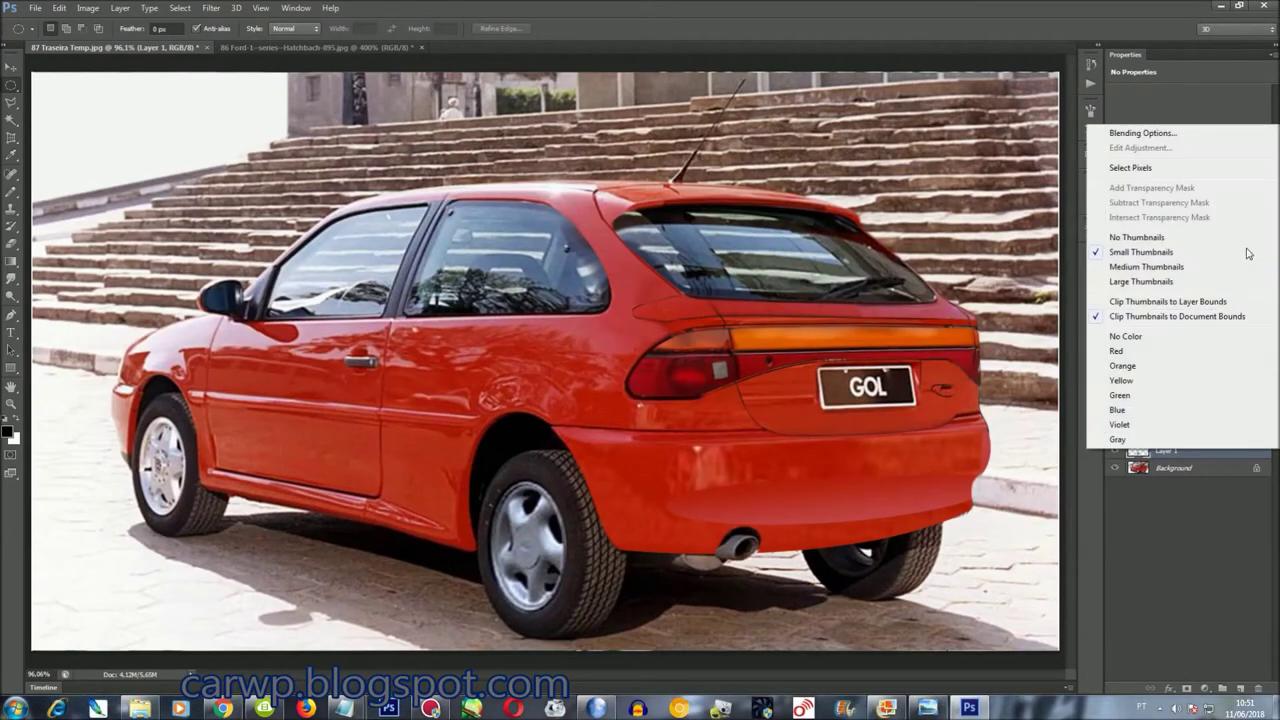
{"action": "left_click", "coordinate": [1190, 176]}
{"action": "key", "text": "ctrl+plus"}
{"action": "key", "text": "ctrl+plus"}
{"action": "key", "text": "ctrl+plus"}
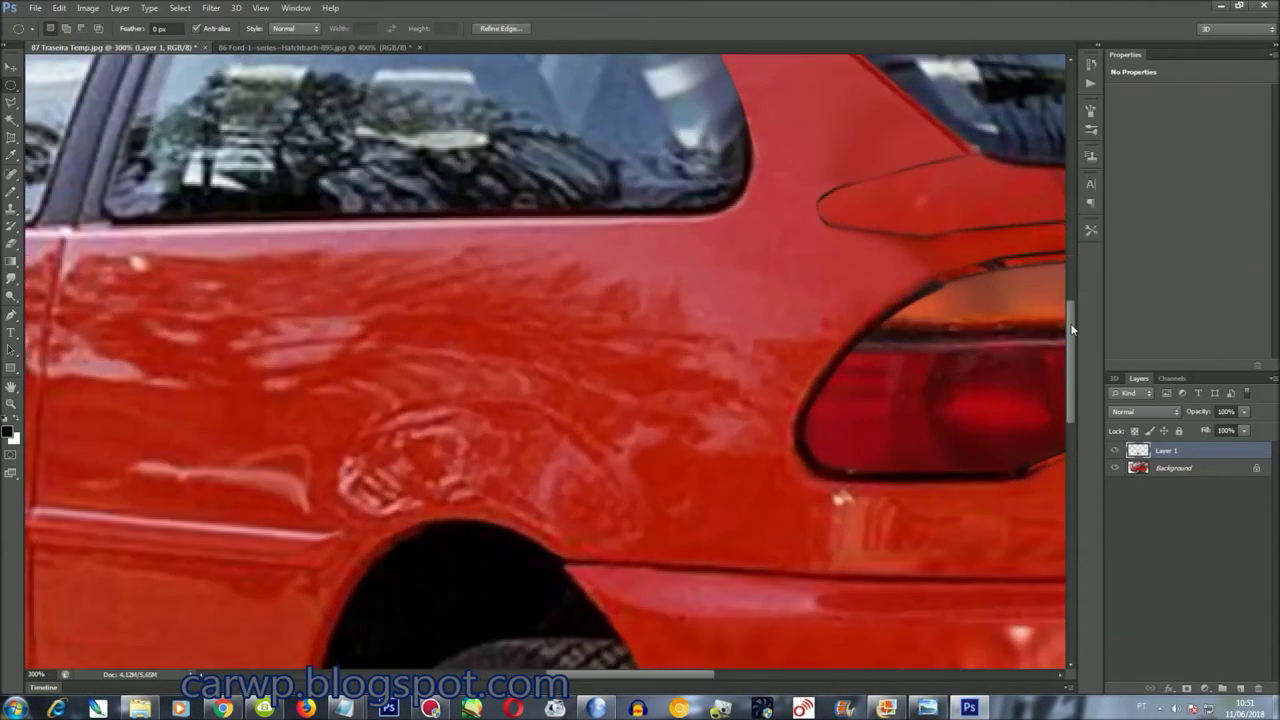
Start a Transform Selection on the wheel oval and commit it unchanged
{"action": "left_click_drag", "start_coordinate": [1072, 328], "coordinate": [1078, 418]}
{"action": "right_click", "coordinate": [439, 328]}
{"action": "left_click", "coordinate": [535, 489]}
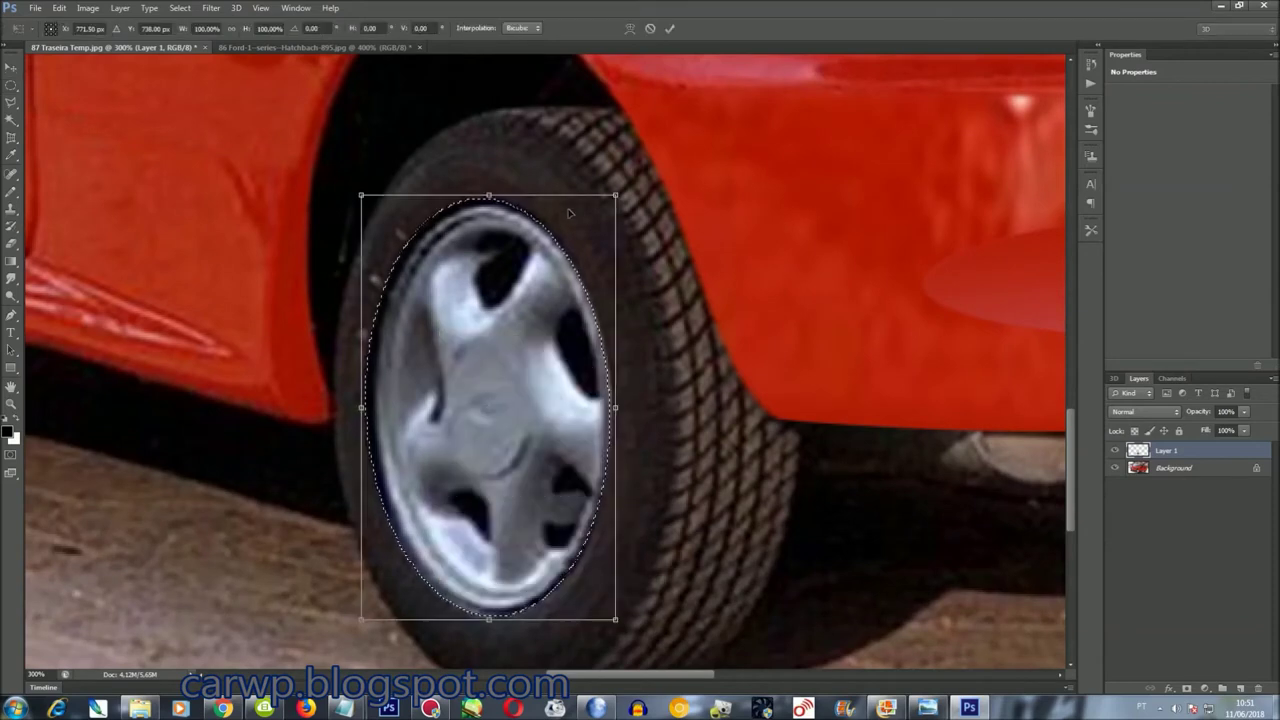
{"action": "right_click", "coordinate": [502, 282]}
{"action": "left_click", "coordinate": [577, 208]}
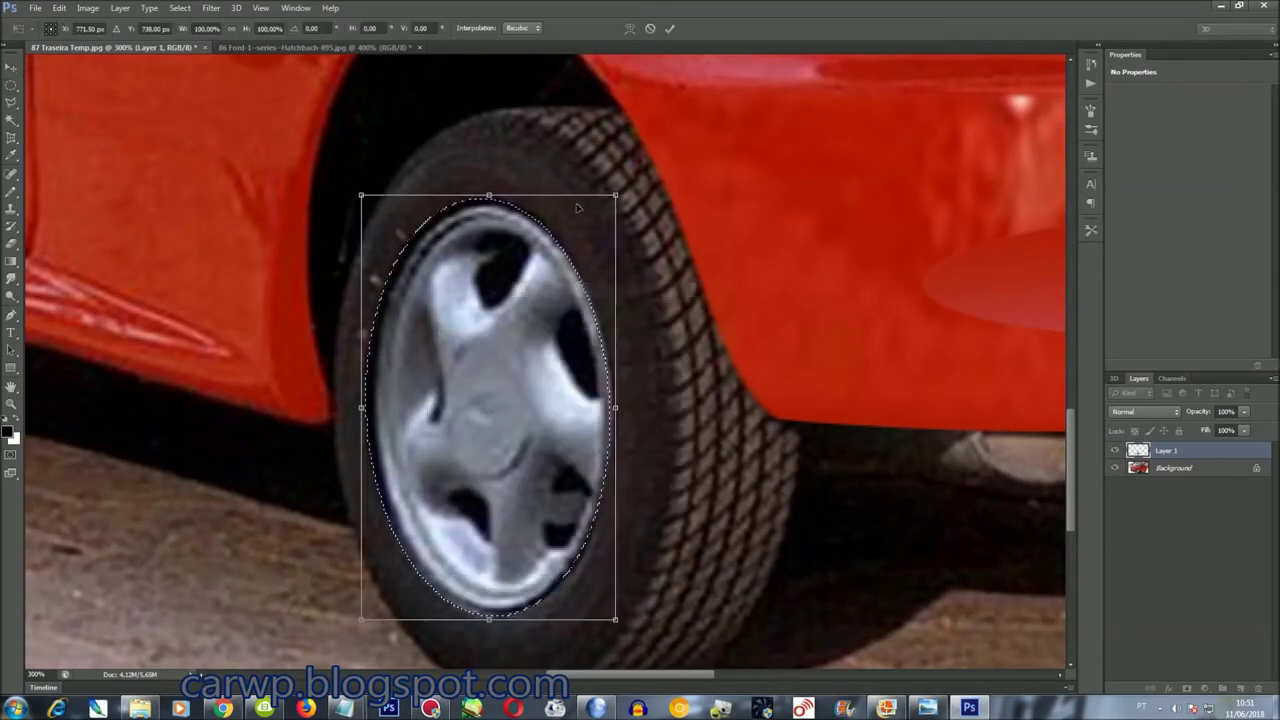
{"action": "key", "text": "Return"}
Pull the oval's top, bottom and sides inward so it sits just inside the rim
{"action": "right_click", "coordinate": [493, 312]}
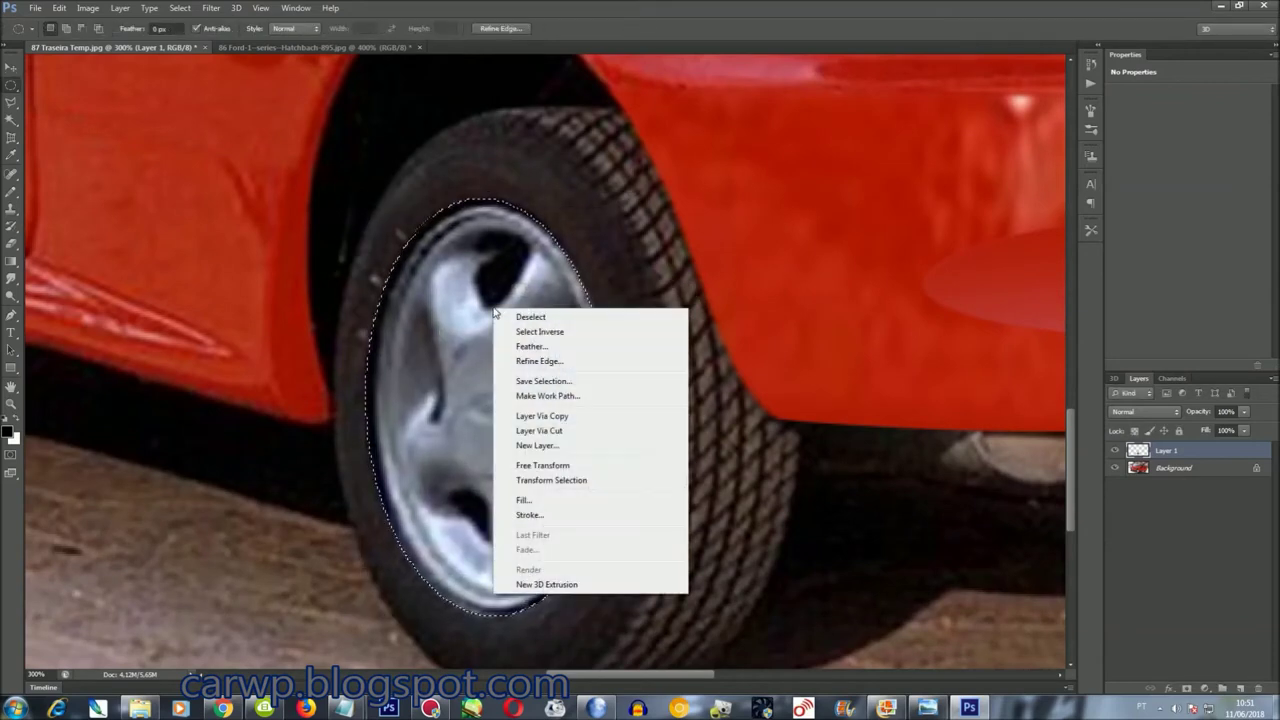
{"action": "left_click", "coordinate": [542, 465]}
{"action": "left_click_drag", "start_coordinate": [606, 196], "coordinate": [598, 211]}
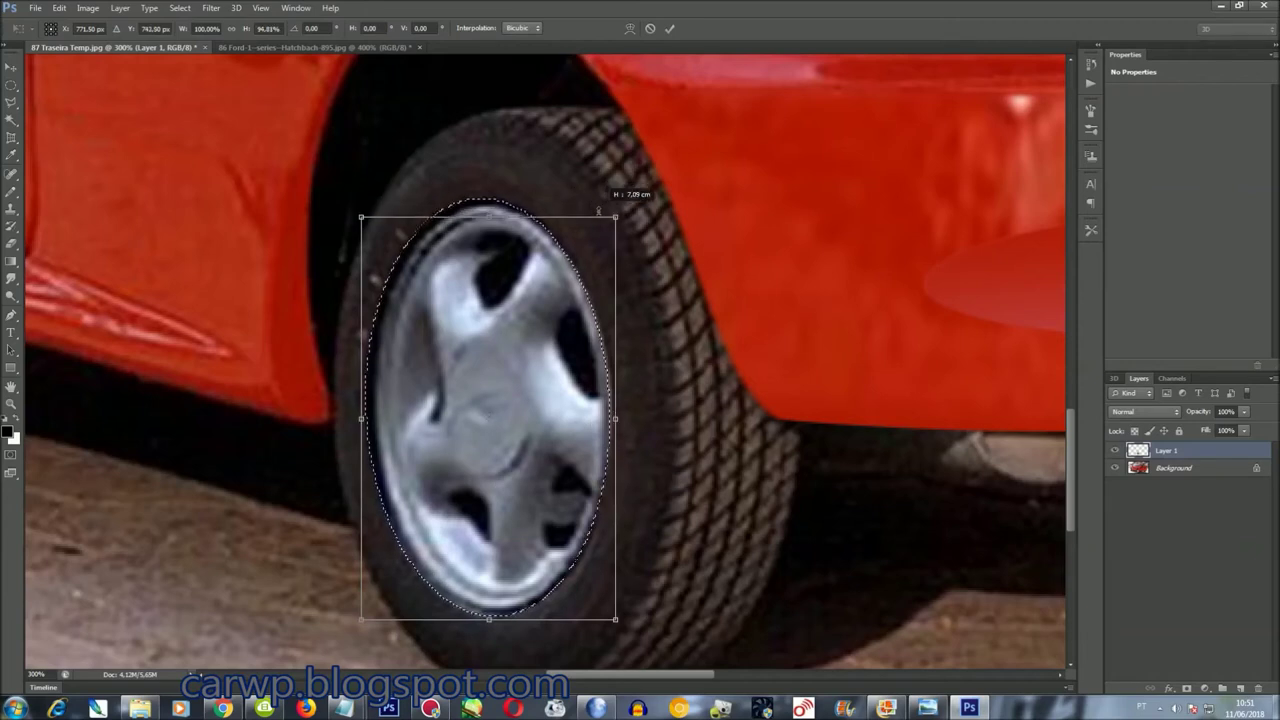
{"action": "left_click_drag", "start_coordinate": [549, 633], "coordinate": [532, 583]}
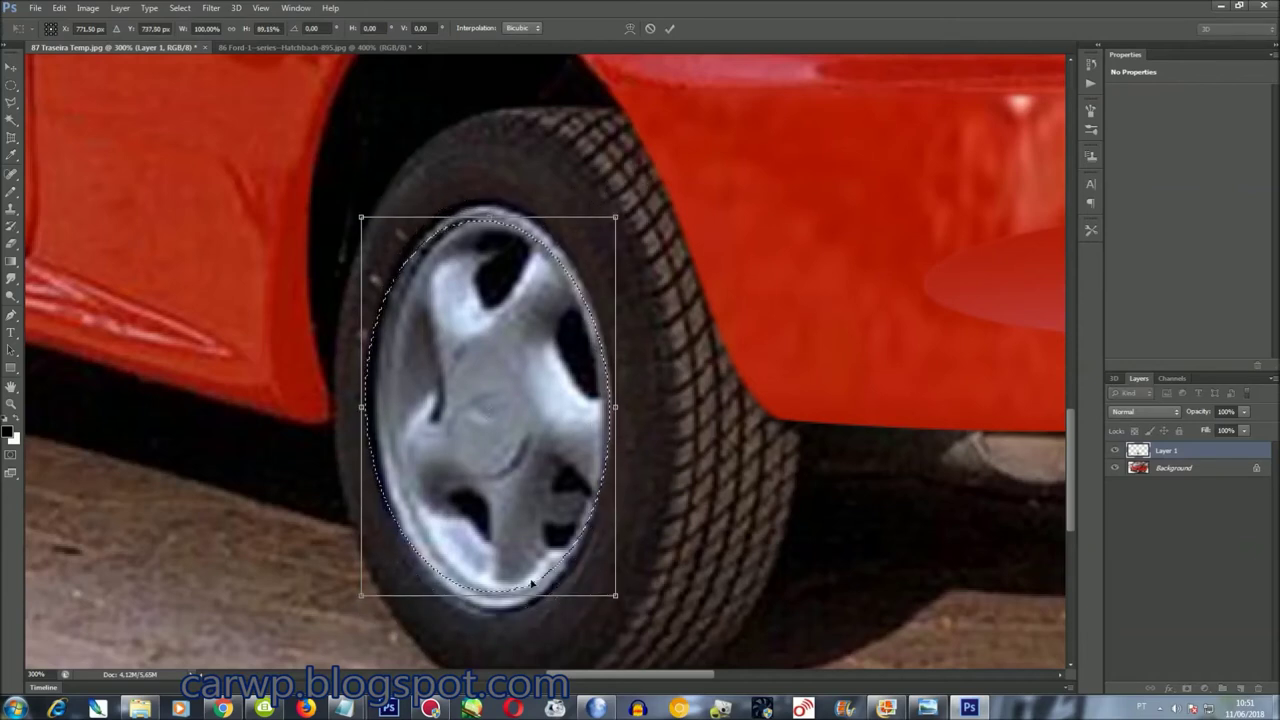
{"action": "left_click_drag", "start_coordinate": [618, 455], "coordinate": [605, 455]}
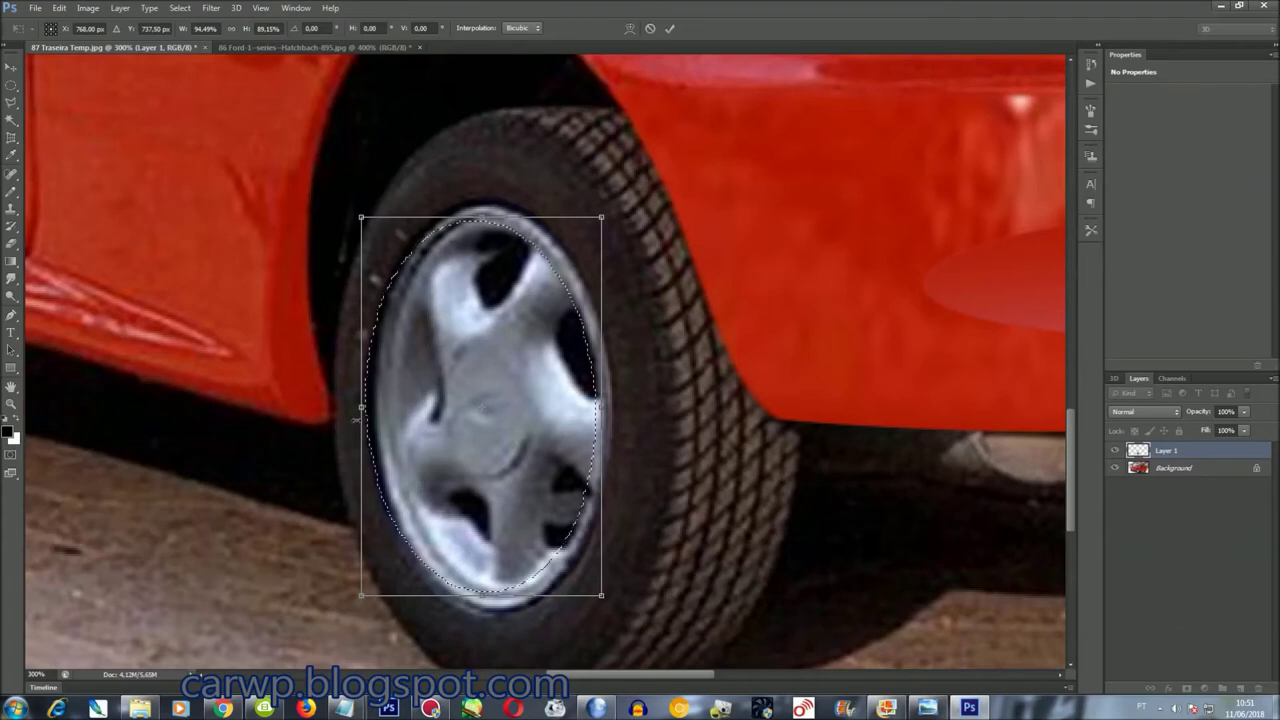
{"action": "left_click_drag", "start_coordinate": [356, 420], "coordinate": [386, 420]}
{"action": "key", "text": "Return"}
{"action": "right_click", "coordinate": [478, 326]}
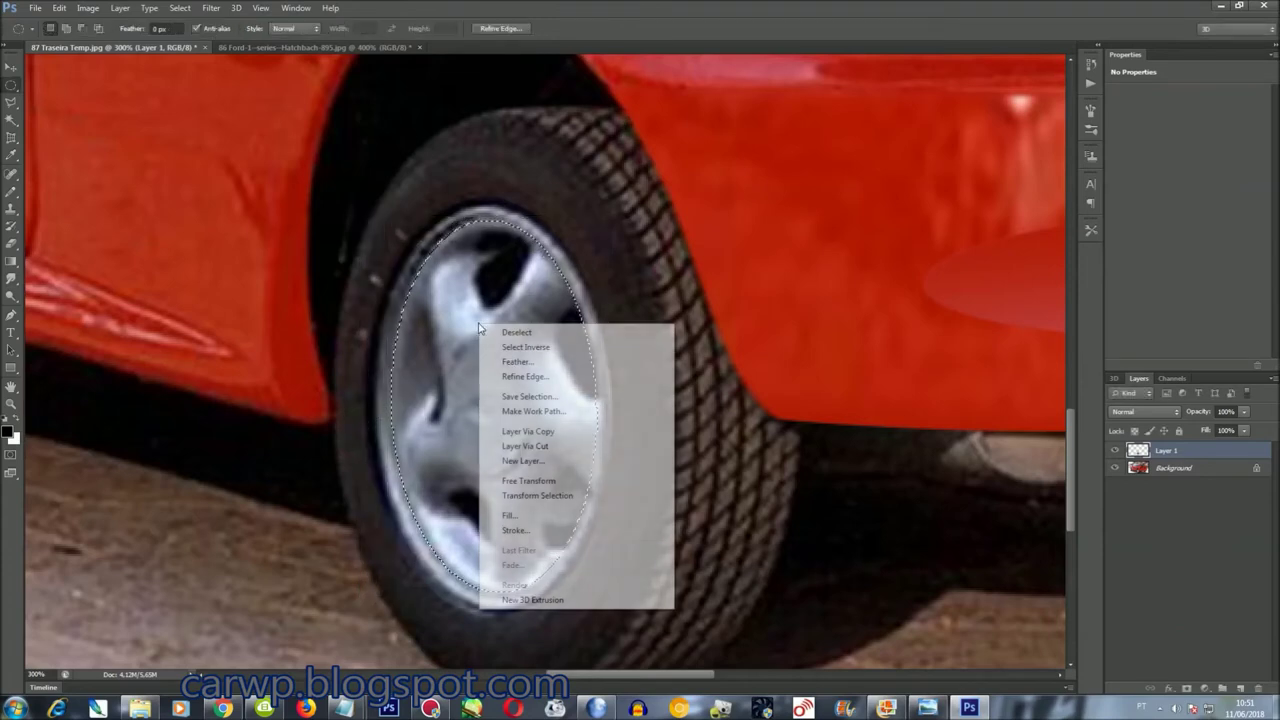
{"action": "left_click", "coordinate": [189, 10]}
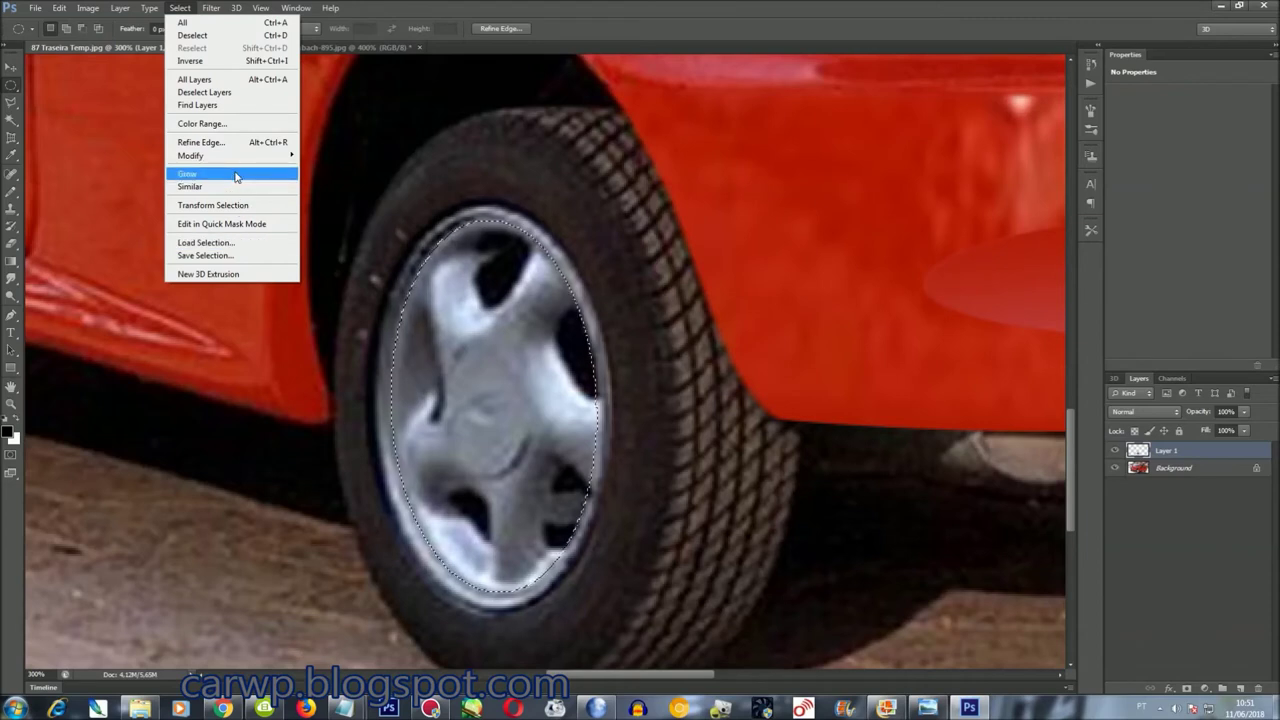
{"action": "left_click", "coordinate": [490, 6]}
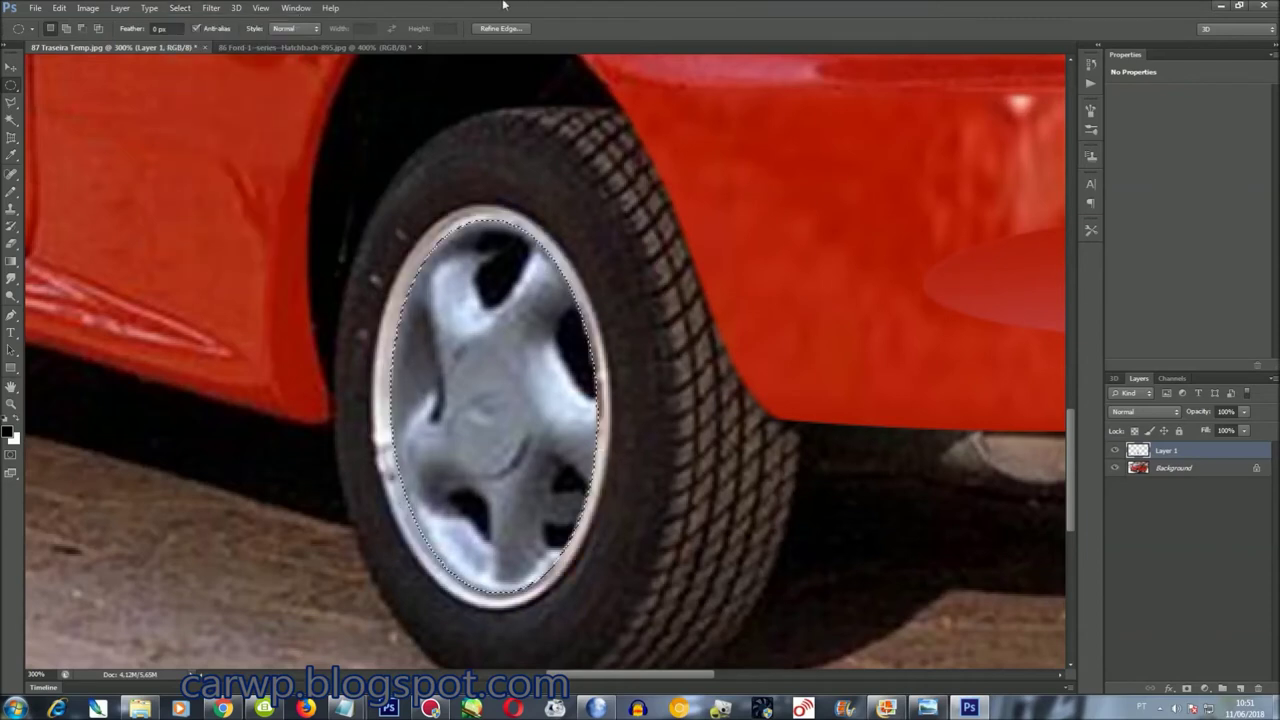
Add a Color Balance layer shifting the wheel's midtones toward red, then undo it
{"action": "left_click", "coordinate": [180, 7]}
{"action": "left_click", "coordinate": [200, 60]}
{"action": "left_click", "coordinate": [120, 7]}
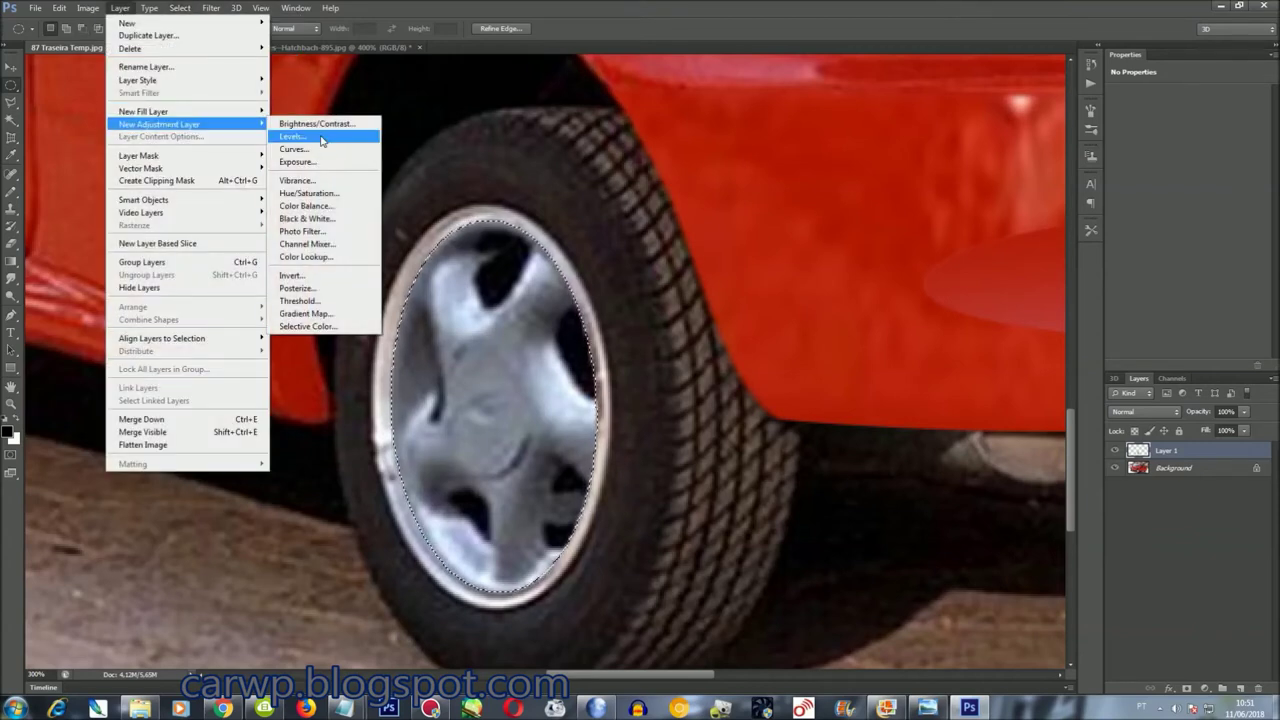
{"action": "mouse_move", "coordinate": [160, 124]}
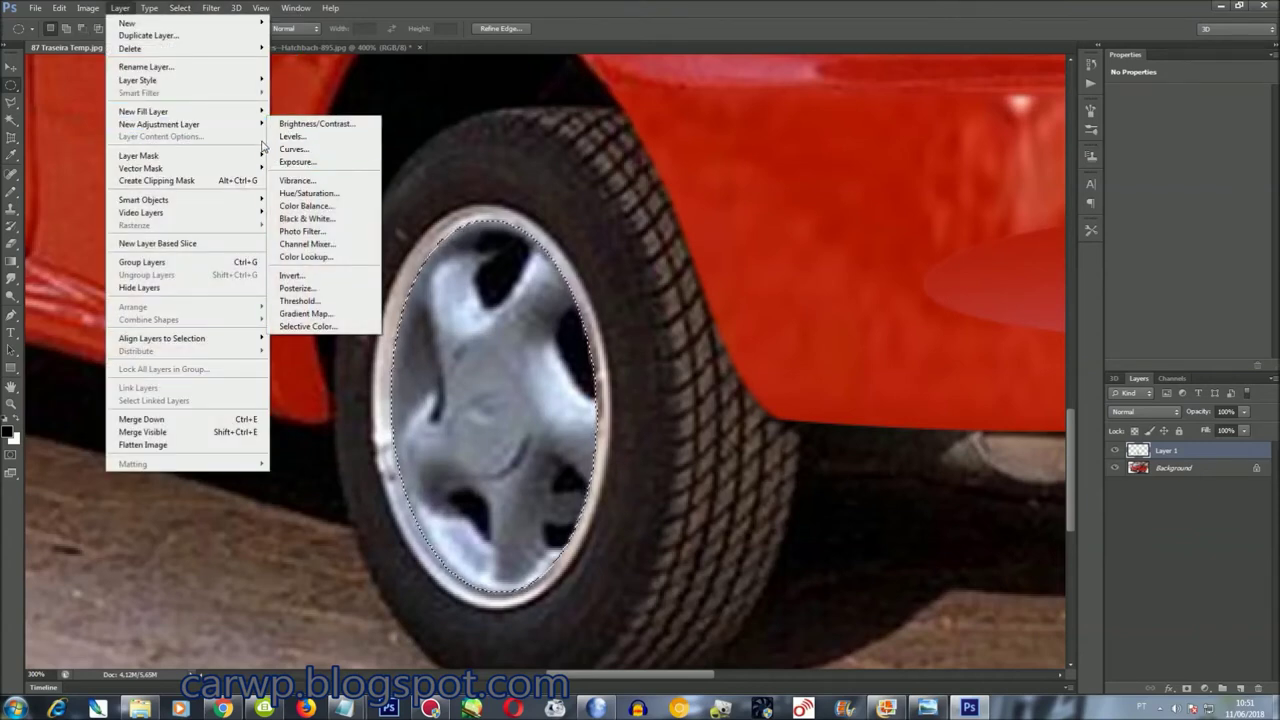
{"action": "left_click", "coordinate": [330, 206]}
{"action": "key", "text": "Return"}
{"action": "left_click_drag", "start_coordinate": [1171, 129], "coordinate": [1183, 128]}
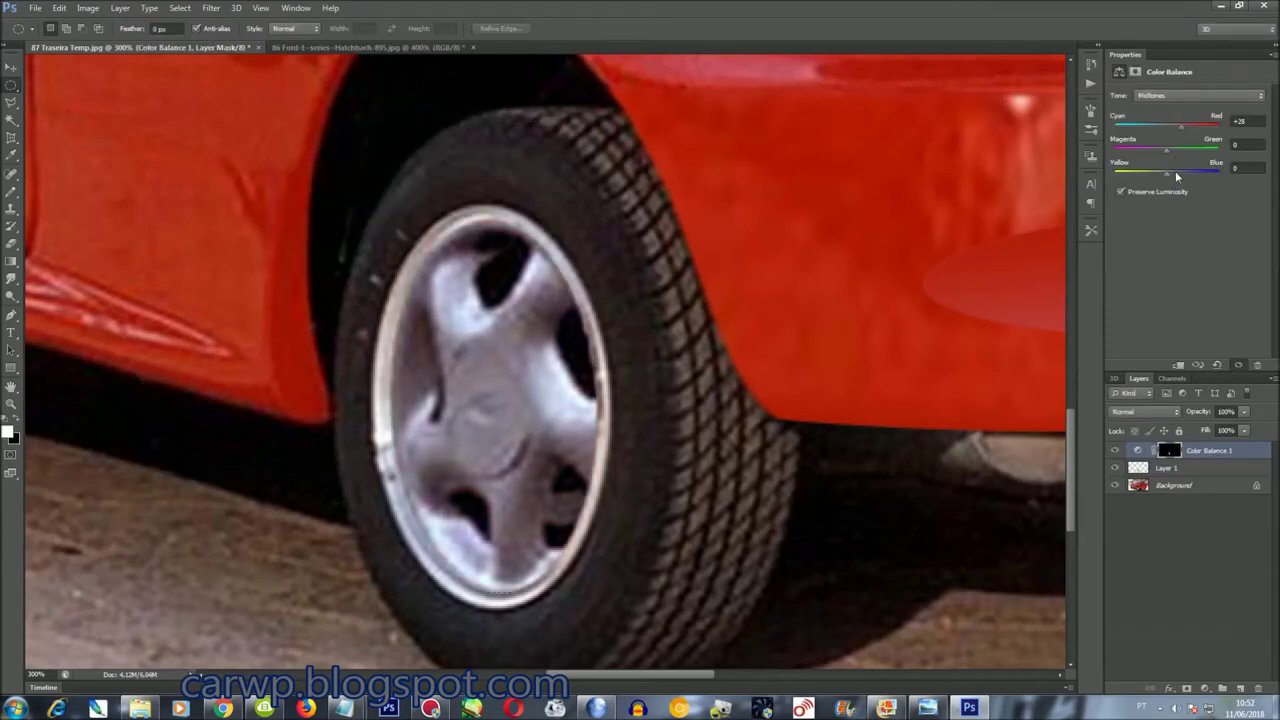
{"action": "key", "text": "ctrl+alt+z"}
Try Hue/Saturation on the wheel twice and close it without applying changes
{"action": "key", "text": "ctrl+u"}
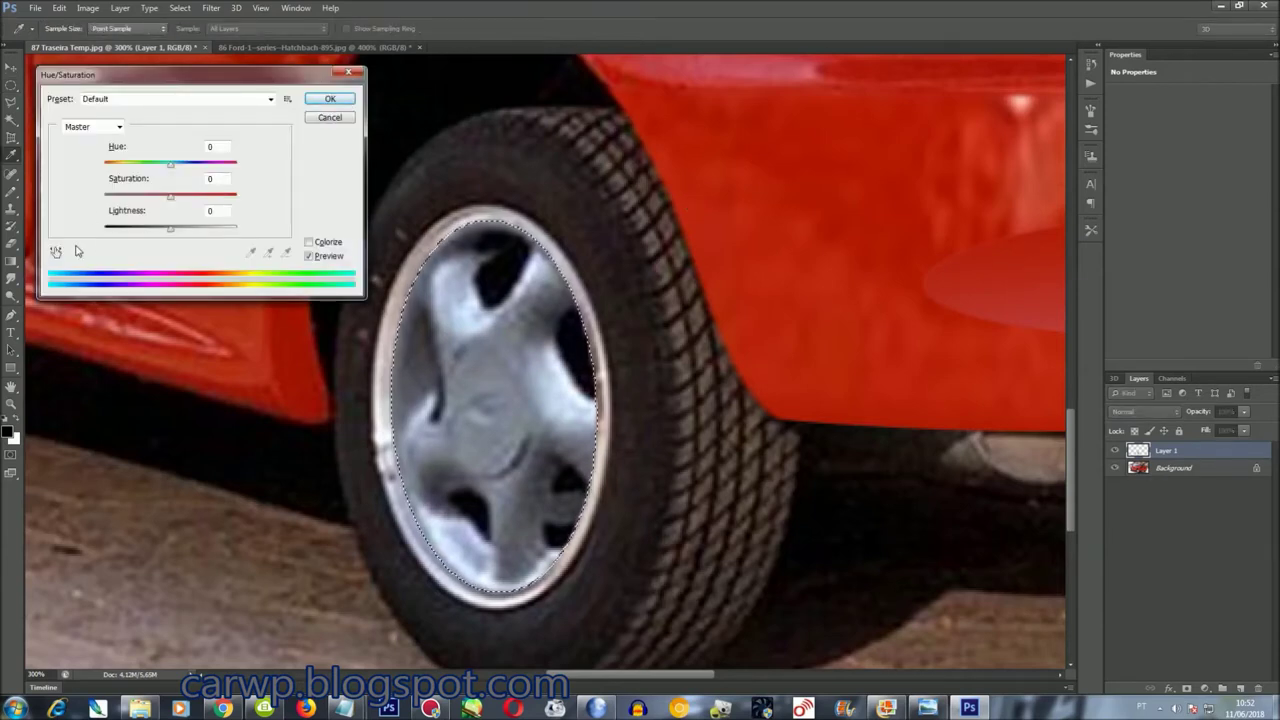
{"action": "key", "text": "Escape"}
{"action": "key", "text": "ctrl+alt+z"}
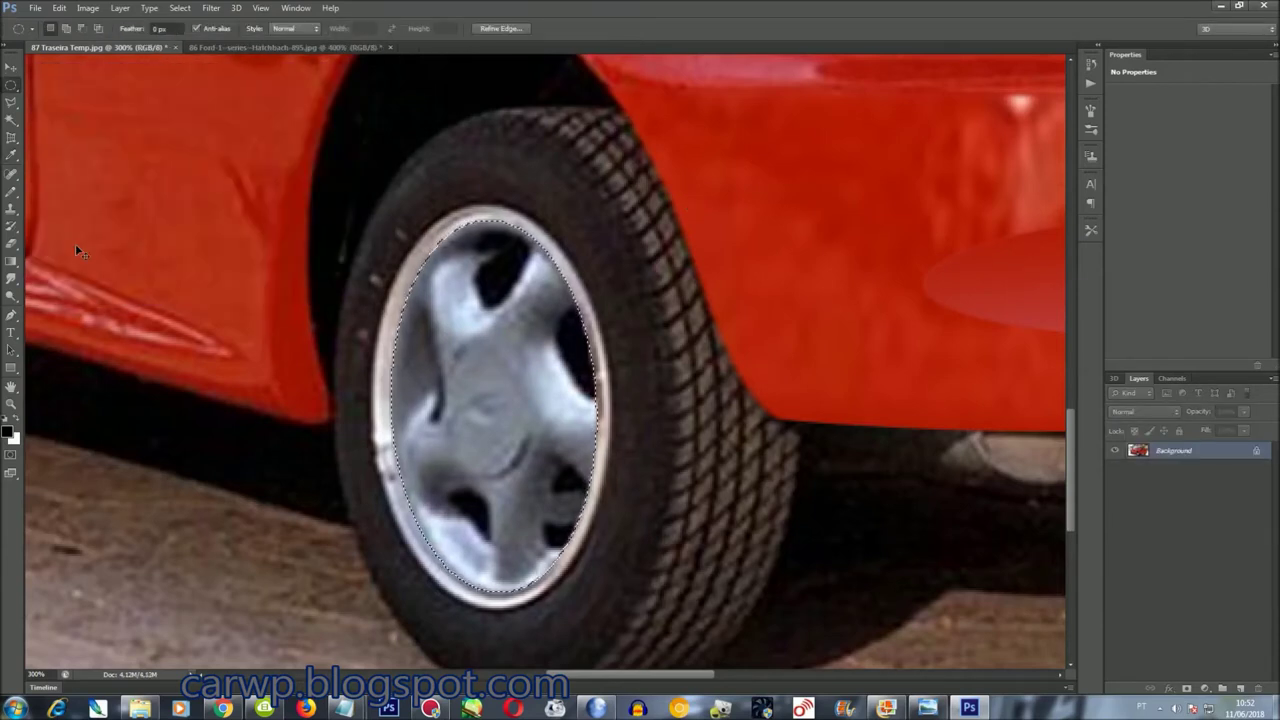
{"action": "key", "text": "ctrl+u"}
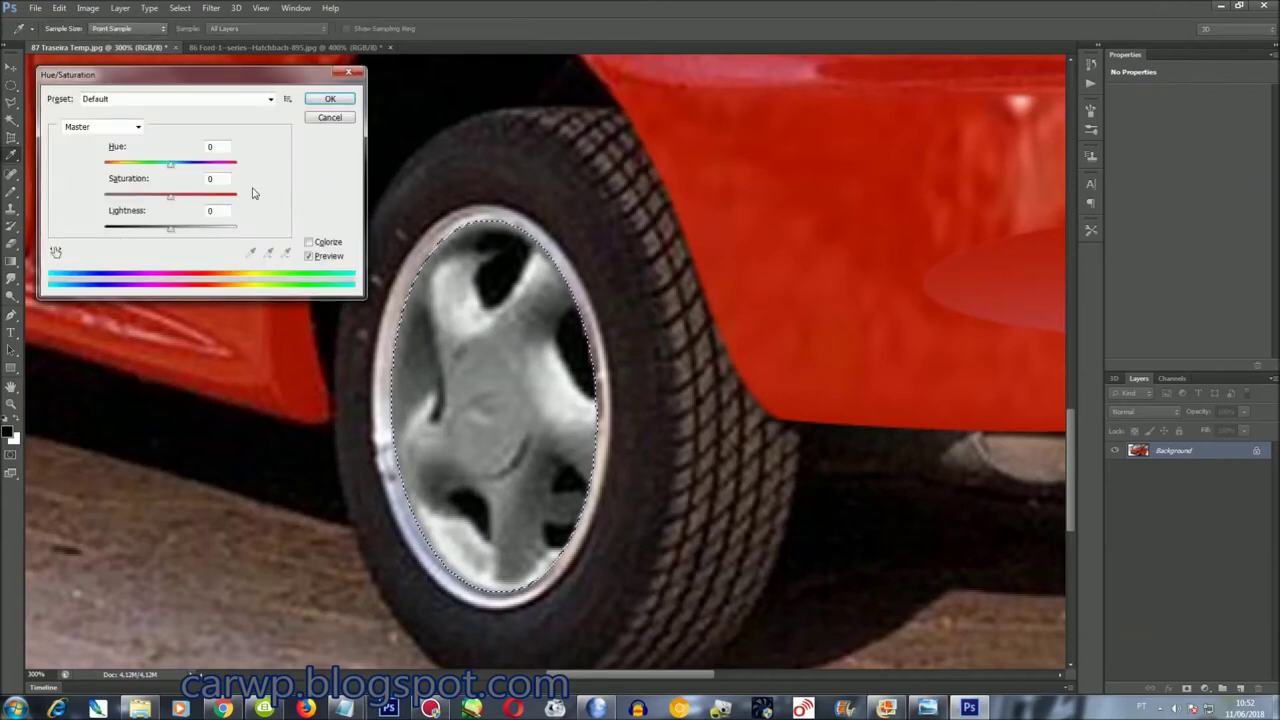
{"action": "left_click", "coordinate": [330, 117]}
Add another Color Balance 1 layer, reload the rim selection, then delete the adjustment
{"action": "left_click", "coordinate": [120, 8]}
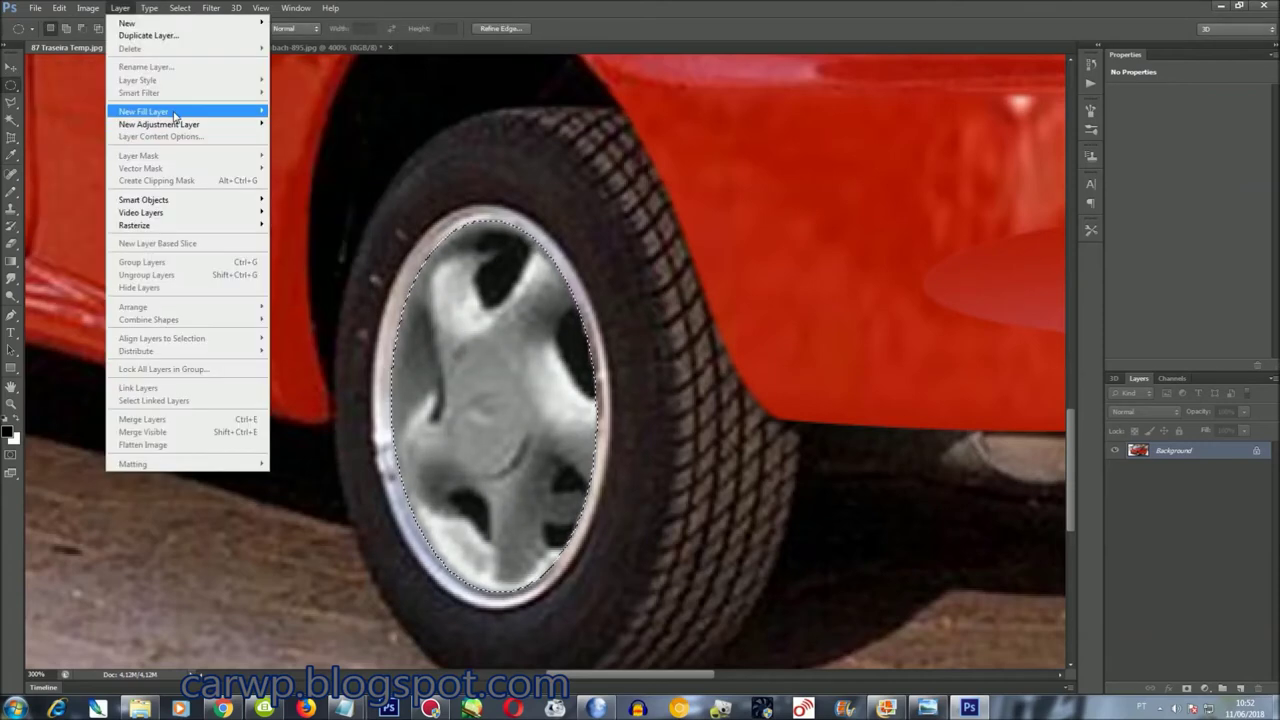
{"action": "mouse_move", "coordinate": [159, 124]}
{"action": "left_click", "coordinate": [330, 205]}
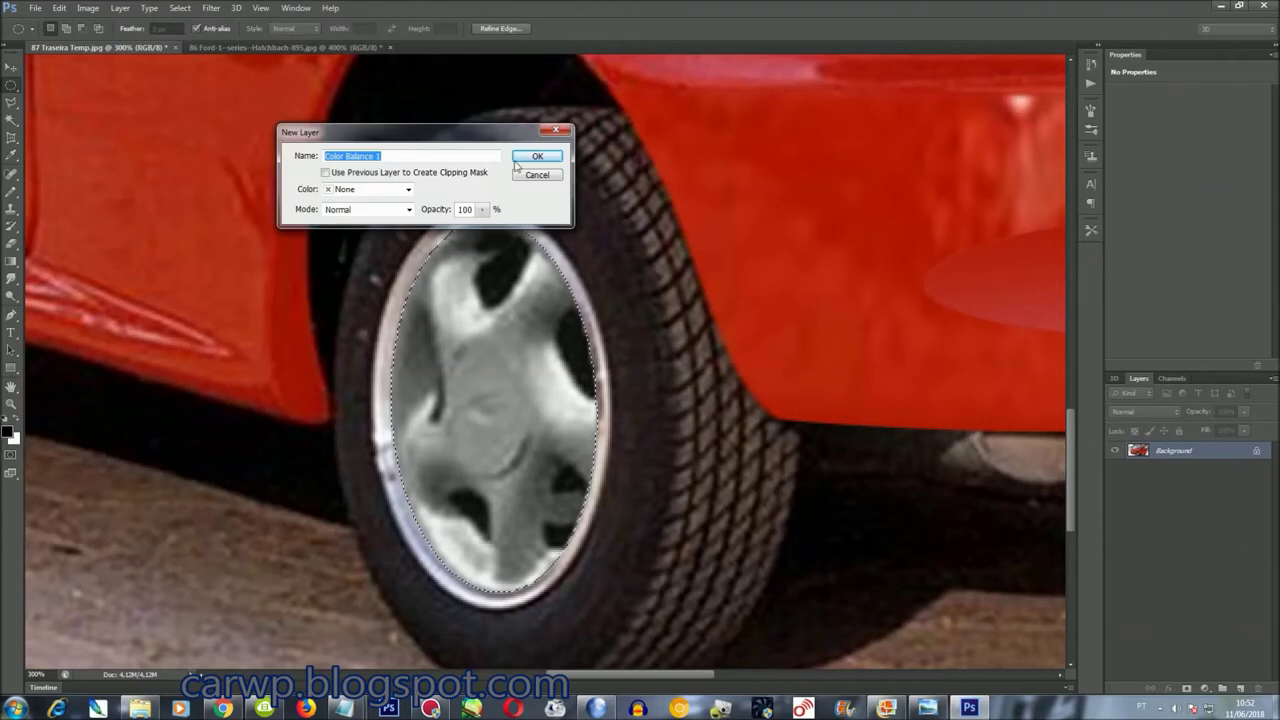
{"action": "left_click", "coordinate": [535, 152]}
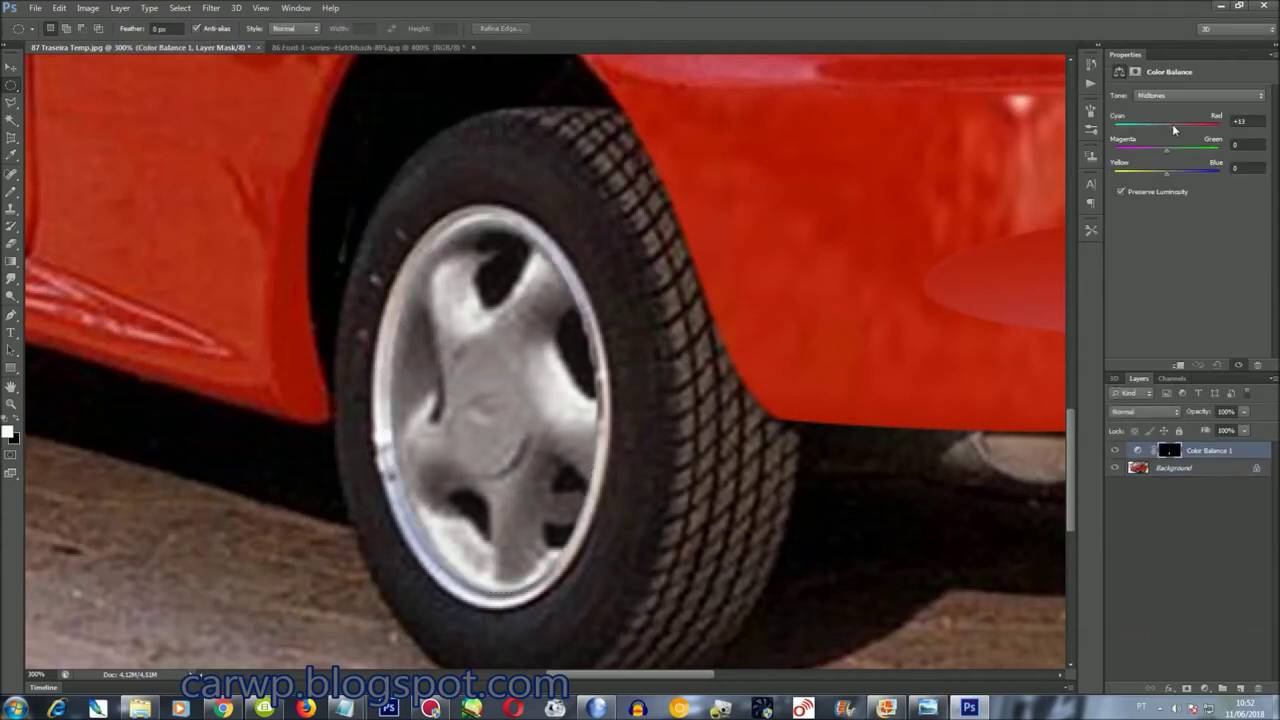
{"action": "left_click", "coordinate": [185, 8]}
{"action": "left_click", "coordinate": [213, 52]}
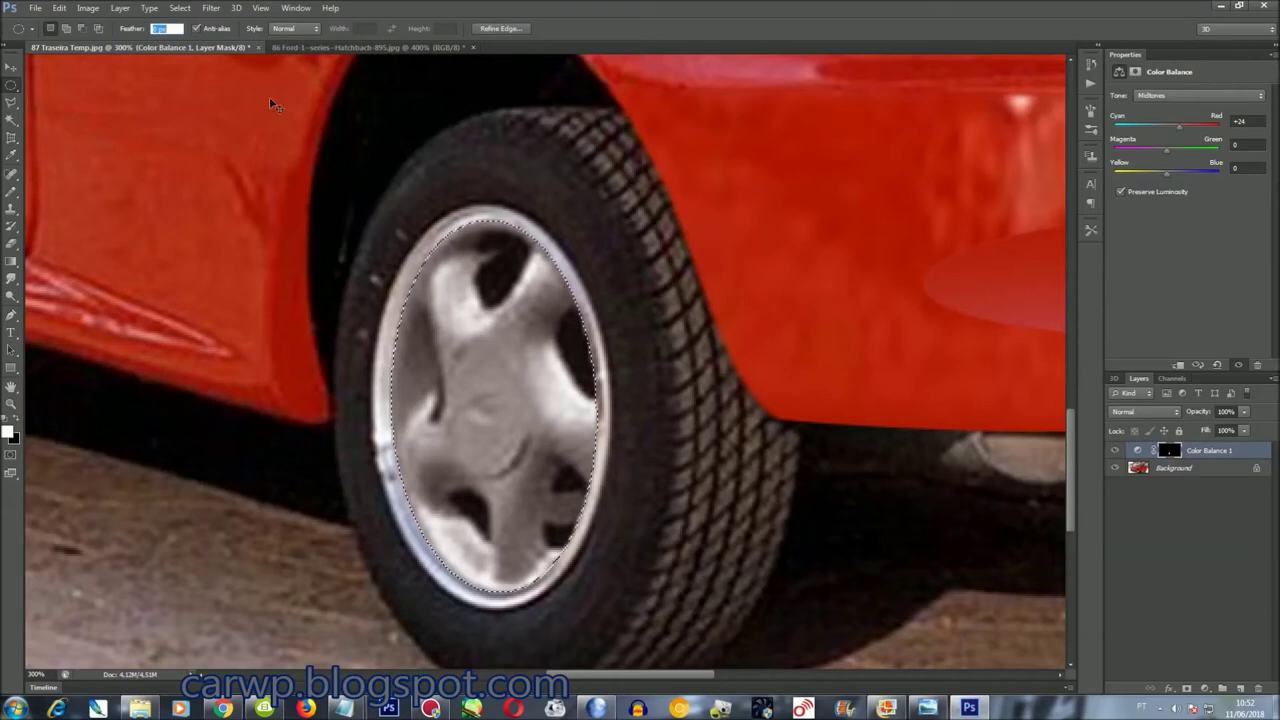
{"action": "key", "text": "Delete"}
Copy the hubcap to a new layer and scale it to about 107.5% by 103.2%
{"action": "key", "text": "ctrl+j"}
{"action": "key", "text": "ctrl+t"}
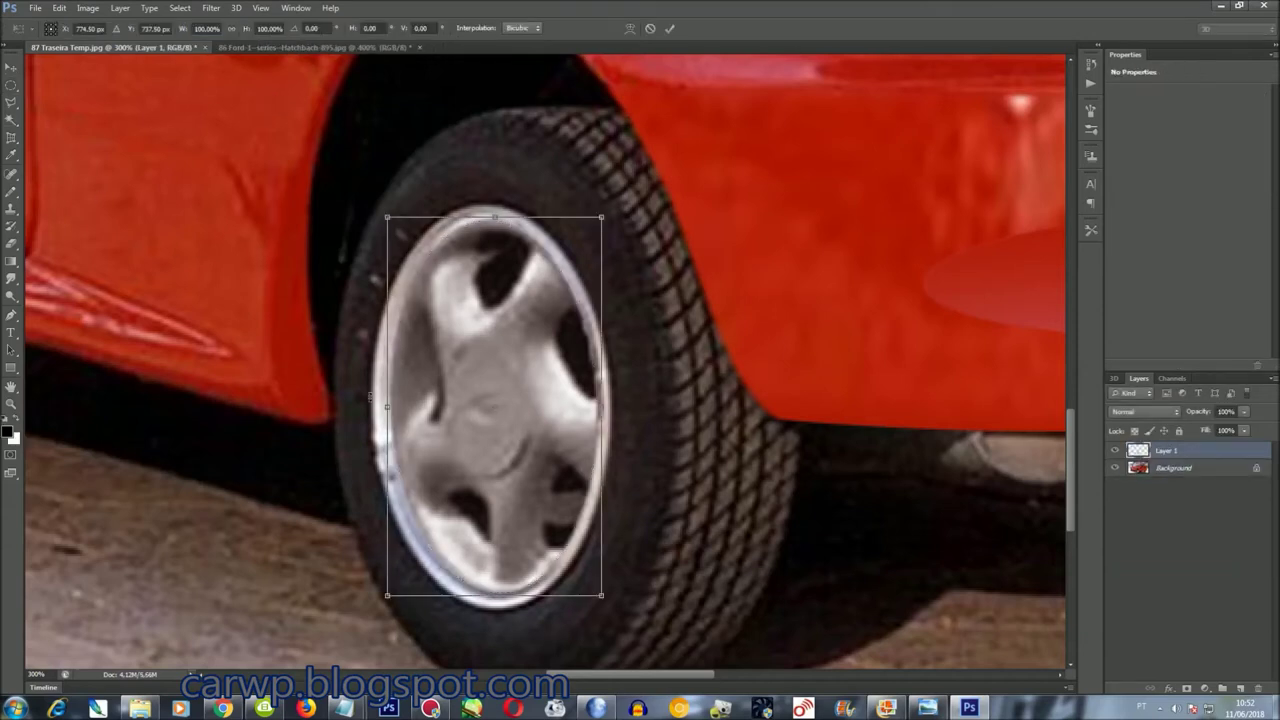
{"action": "left_click_drag", "start_coordinate": [383, 406], "coordinate": [377, 406]}
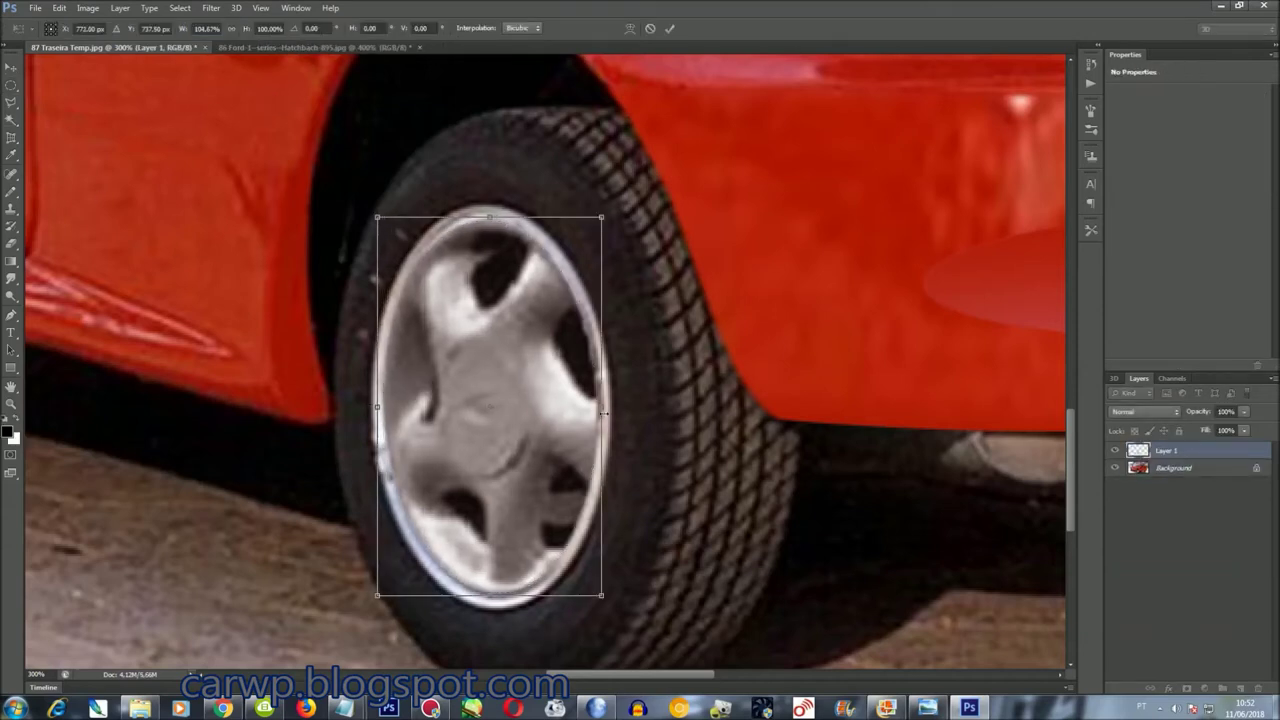
{"action": "left_click_drag", "start_coordinate": [603, 412], "coordinate": [608, 412]}
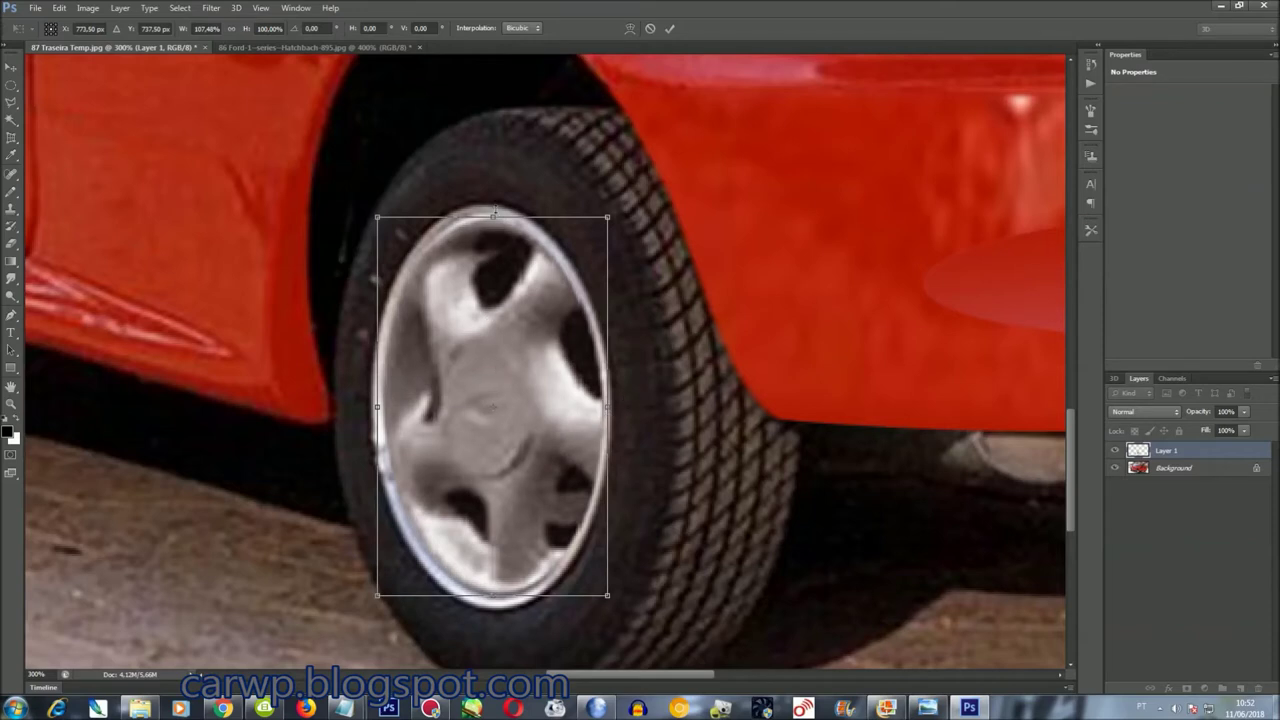
{"action": "left_click_drag", "start_coordinate": [493, 216], "coordinate": [493, 212]}
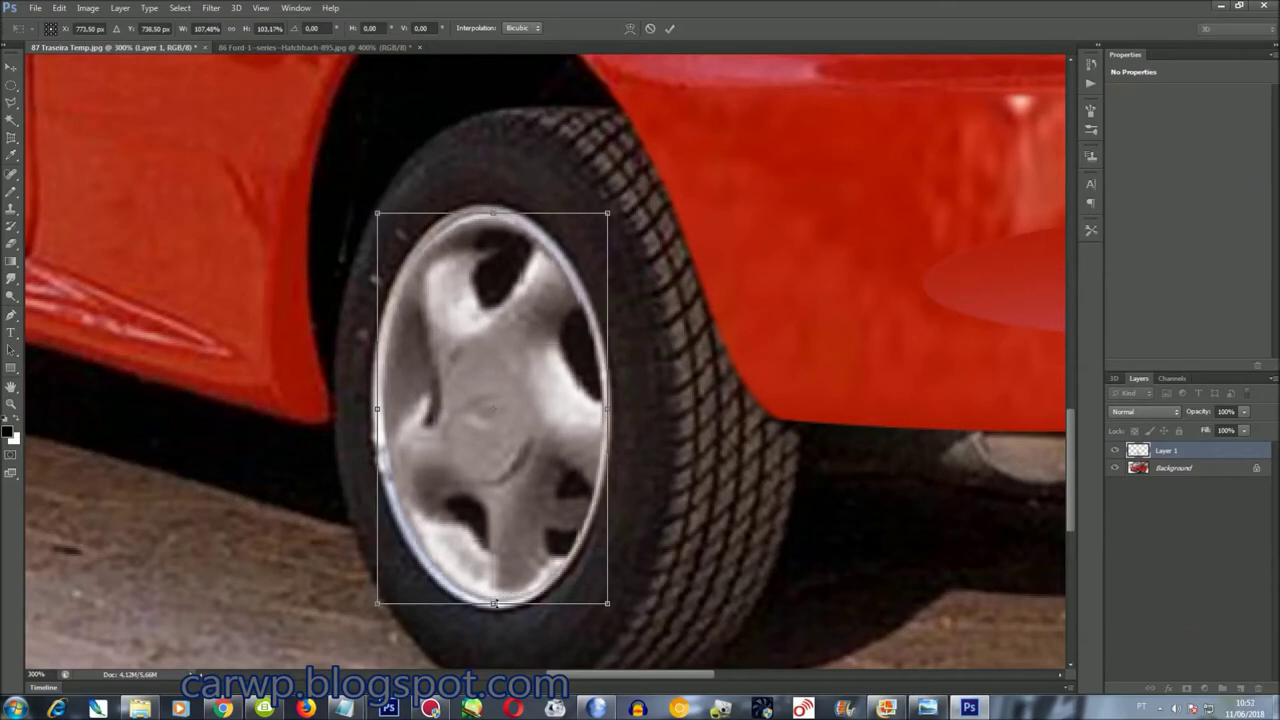
{"action": "key", "text": "Return"}
{"action": "left_click", "coordinate": [182, 10]}
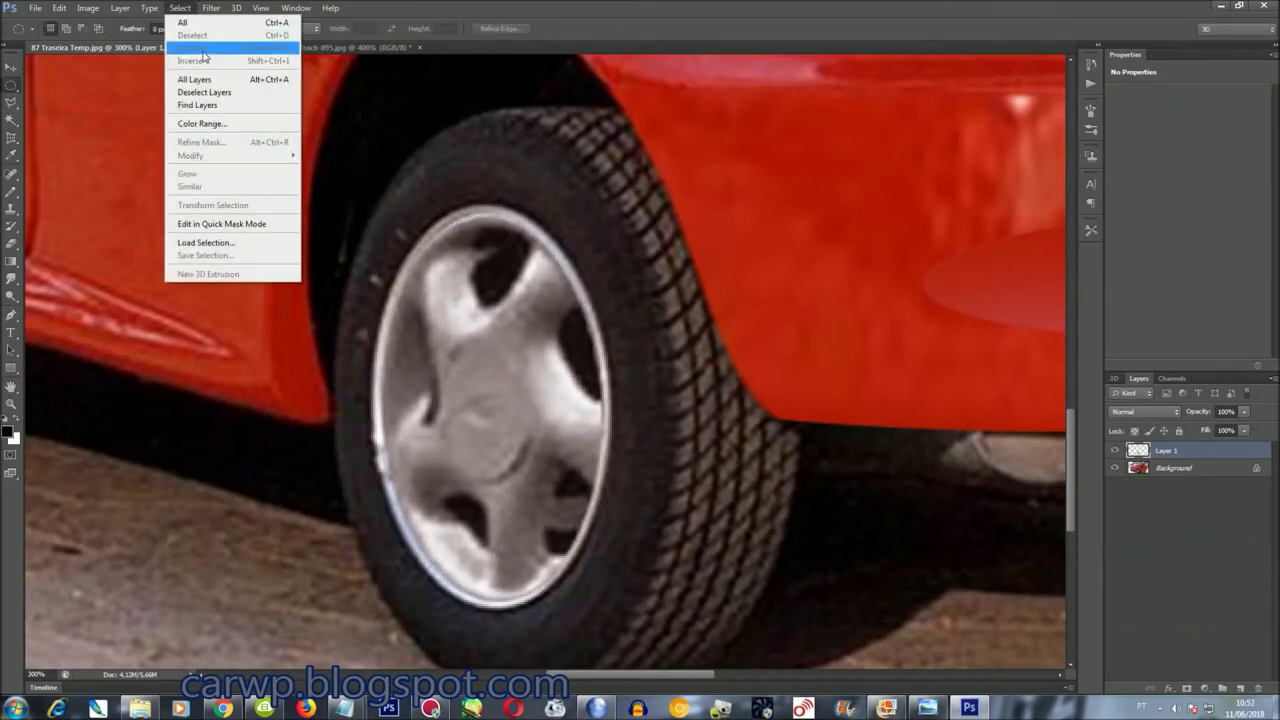
Load the hubcap selection, merge the layer down, and stretch the selection to fit the rim
{"action": "left_click", "coordinate": [215, 250]}
{"action": "left_click", "coordinate": [748, 207]}
{"action": "key", "text": "ctrl+e"}
{"action": "right_click", "coordinate": [535, 295]}
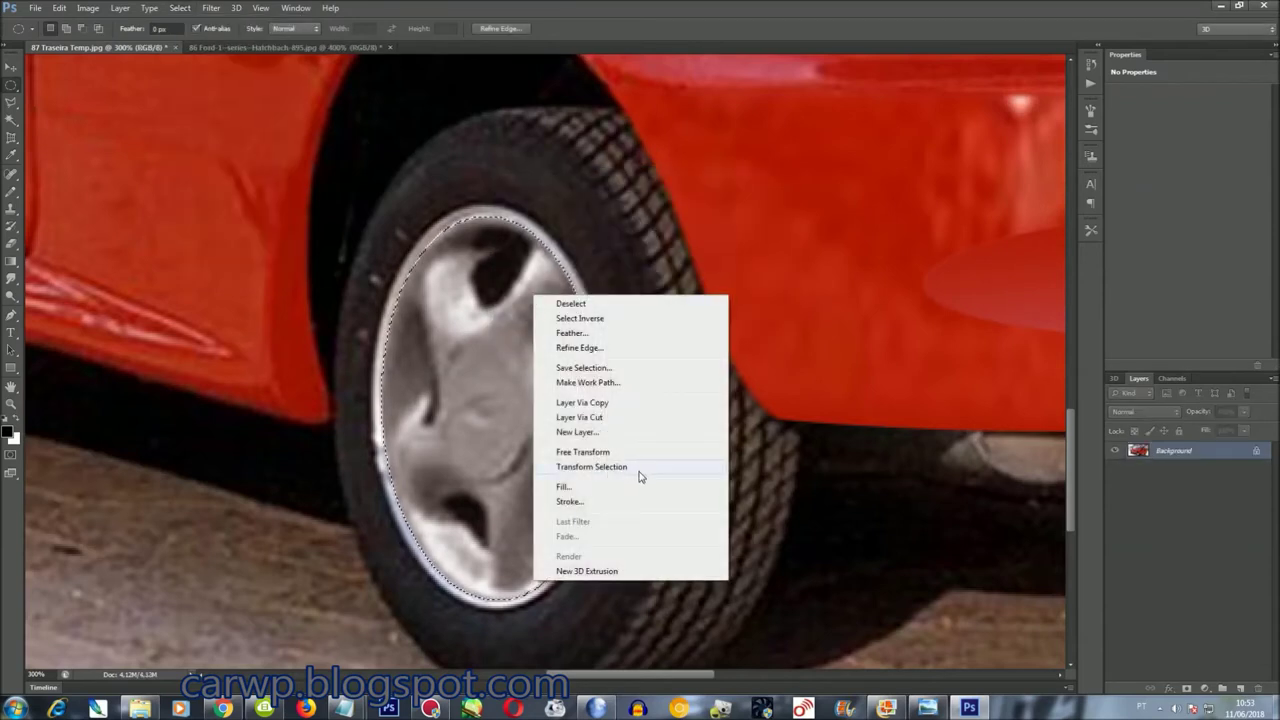
{"action": "left_click", "coordinate": [640, 471]}
{"action": "left_click_drag", "start_coordinate": [532, 213], "coordinate": [532, 202]}
{"action": "left_click_drag", "start_coordinate": [493, 603], "coordinate": [493, 609]}
{"action": "left_click_drag", "start_coordinate": [377, 425], "coordinate": [369, 425]}
{"action": "left_click_drag", "start_coordinate": [607, 455], "coordinate": [613, 455]}
{"action": "key", "text": "Return"}
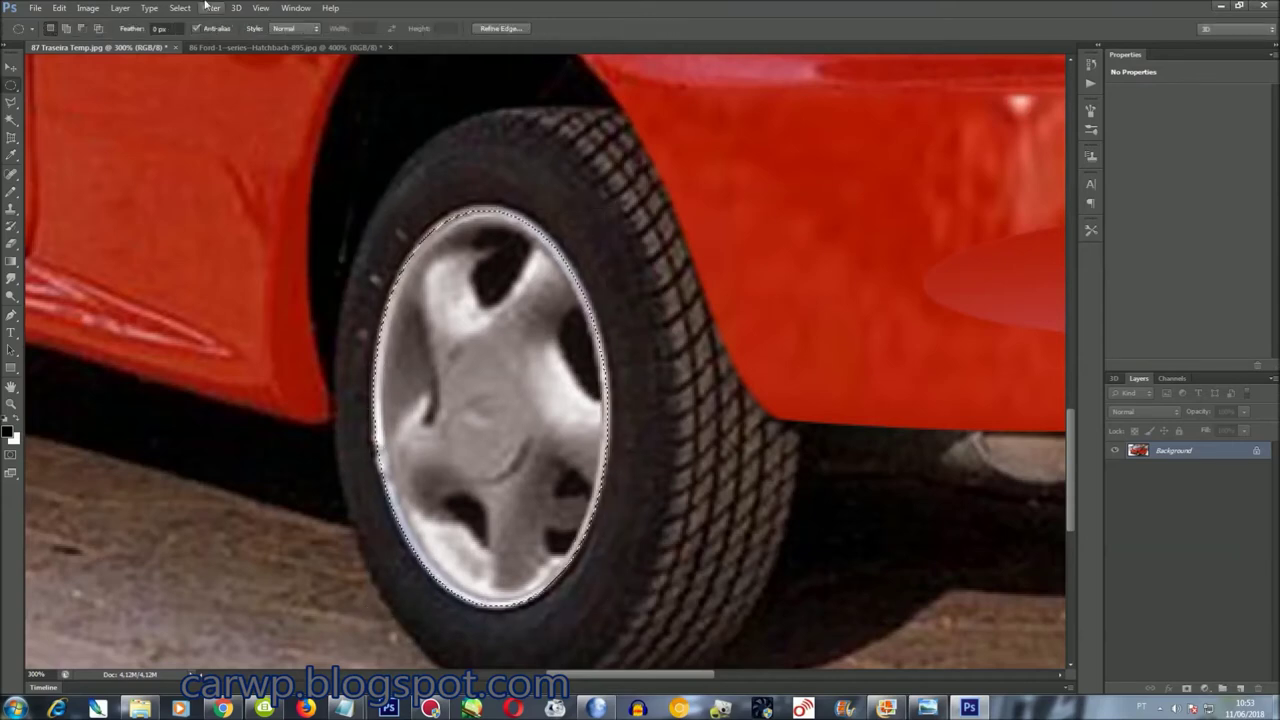
Apply Filter > Sharpen twice to the hubcap inside the selection
{"action": "left_click", "coordinate": [211, 8]}
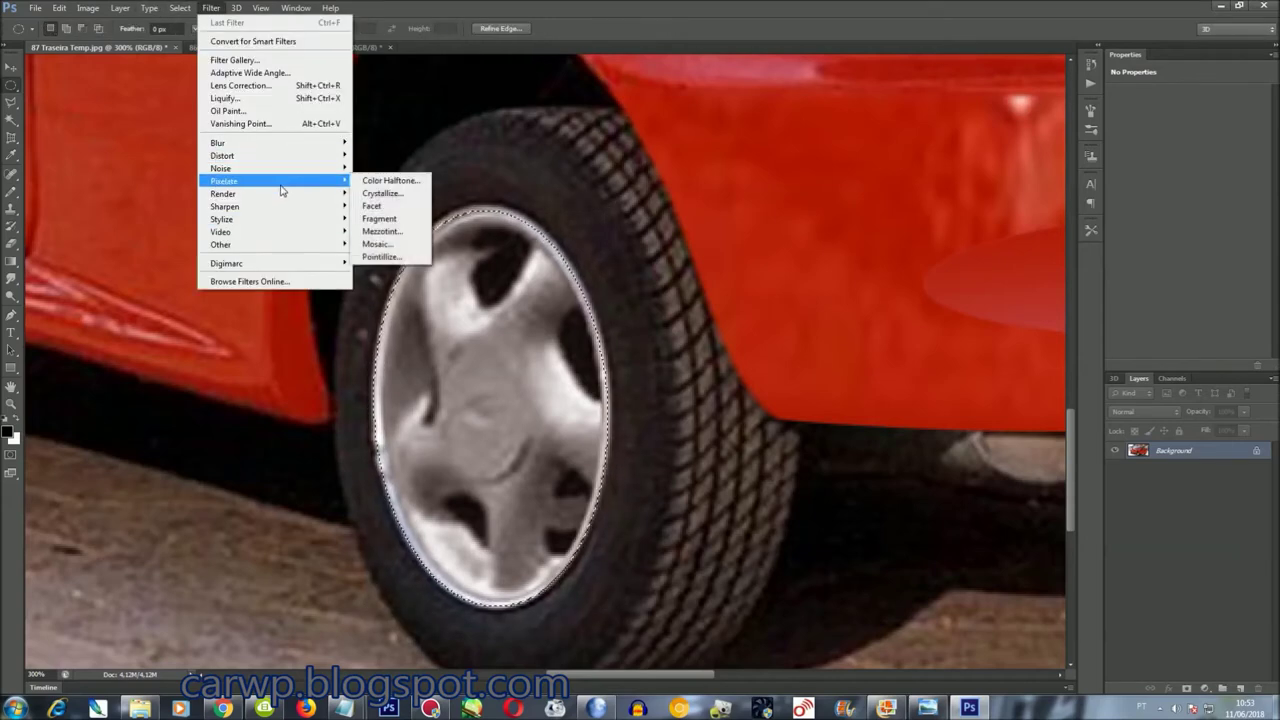
{"action": "mouse_move", "coordinate": [225, 206]}
{"action": "left_click", "coordinate": [384, 208]}
{"action": "key", "text": "ctrl+0"}
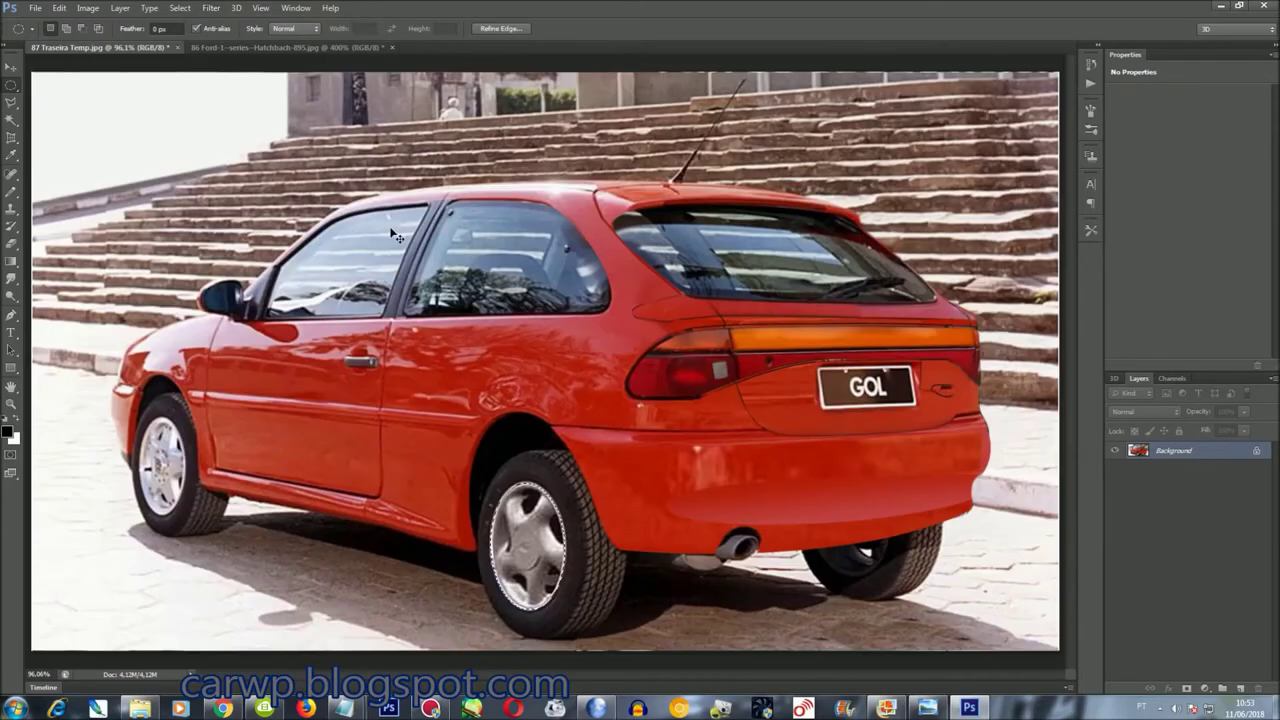
{"action": "left_click", "coordinate": [211, 8]}
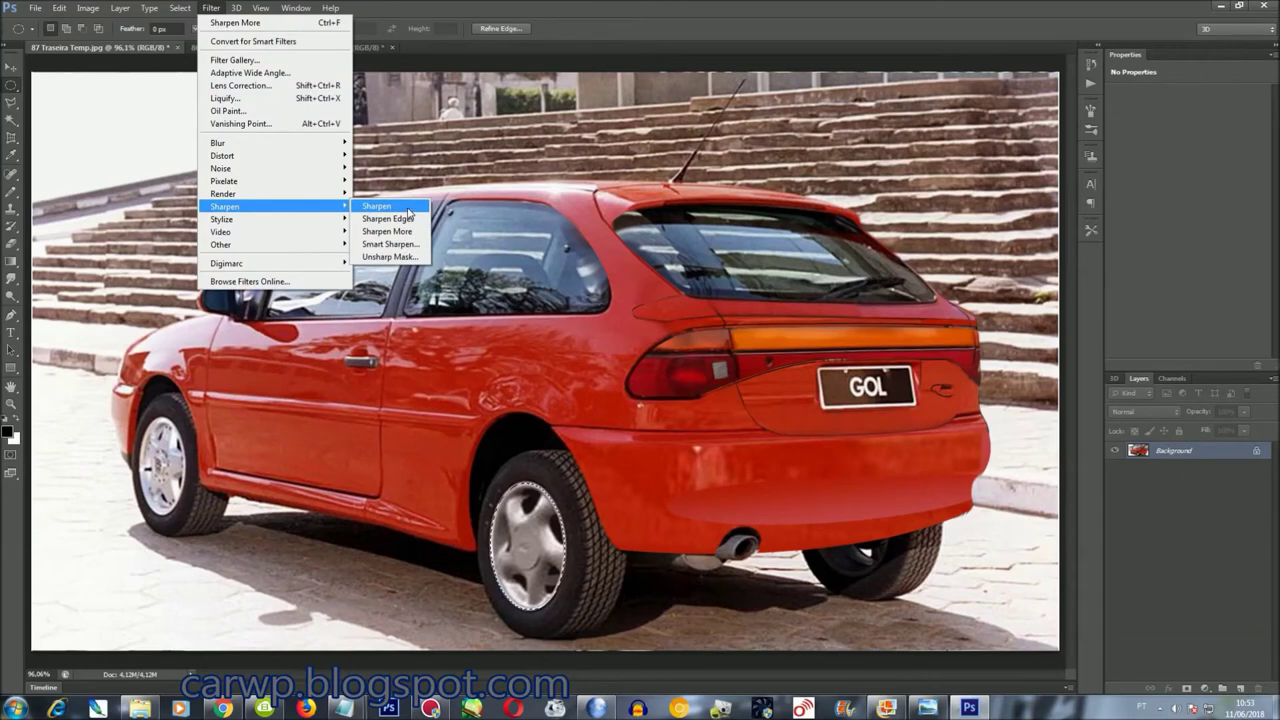
{"action": "left_click", "coordinate": [406, 207]}
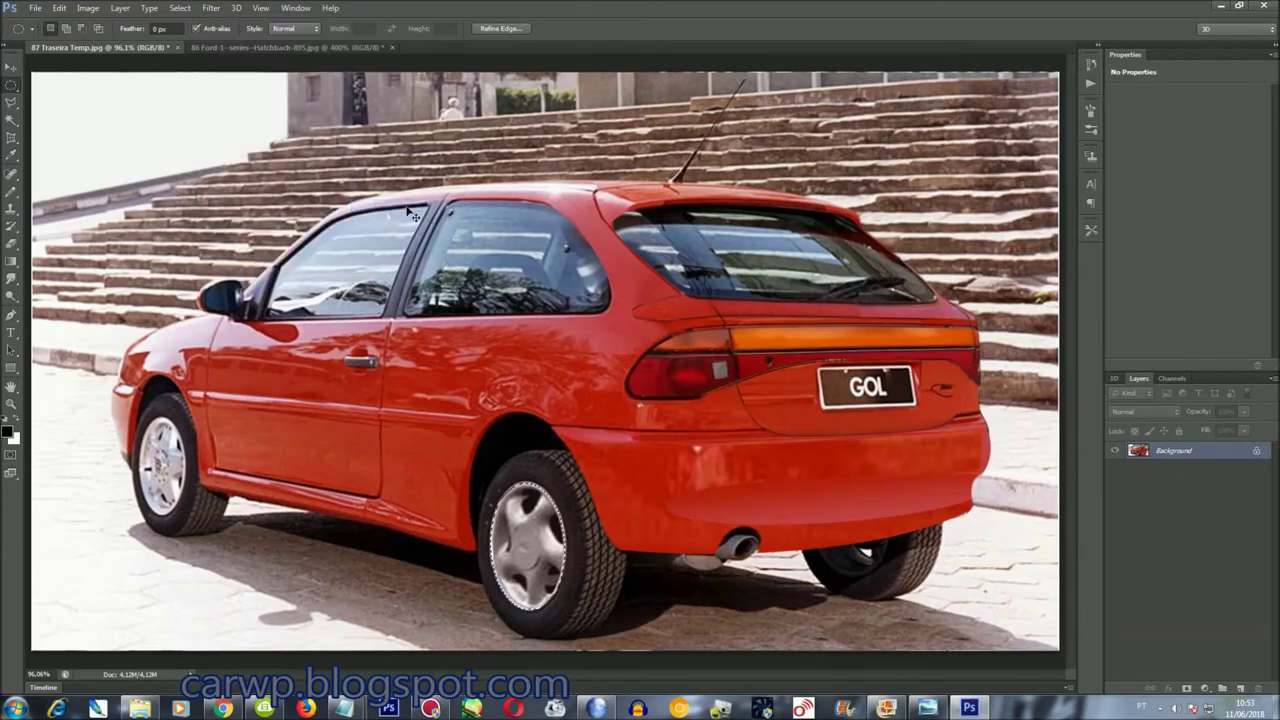
Copy the sharpened hubcap to a new layer and drag it left toward the front wheel
{"action": "key", "text": "ctrl+j"}
{"action": "key", "text": "ctrl+t"}
{"action": "mouse_move", "coordinate": [525, 545]}
{"action": "left_mouse_down"}
{"action": "mouse_move", "coordinate": [154, 543]}
{"action": "mouse_move", "coordinate": [154, 434]}
{"action": "left_mouse_up"}
{"action": "key", "text": "ctrl+plus"}
{"action": "key", "text": "ctrl+plus"}
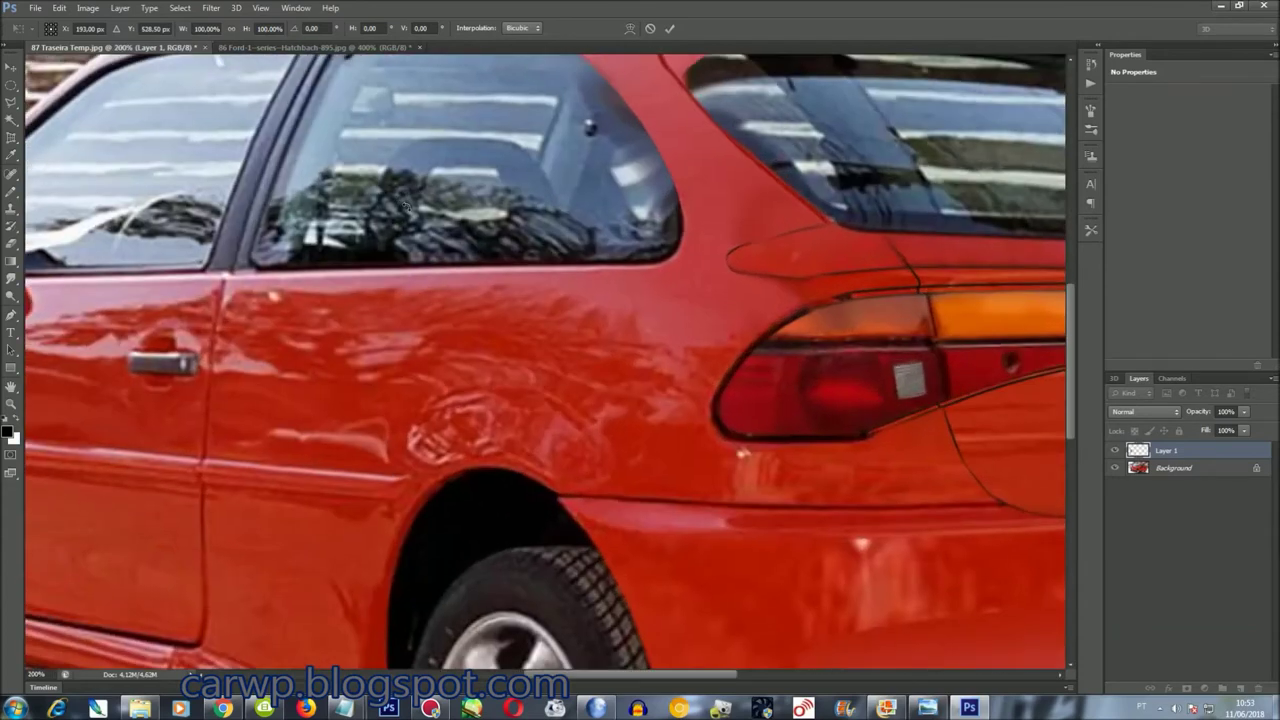
Position the hubcap copy over the front wheel, narrowing it from both sides and tilting it slightly
{"action": "key", "text": "ctrl+plus"}
{"action": "scroll", "coordinate": [593, 662], "scroll_direction": "left", "scroll_amount": 5}
{"action": "scroll", "coordinate": [690, 575], "scroll_direction": "left", "scroll_amount": 5}
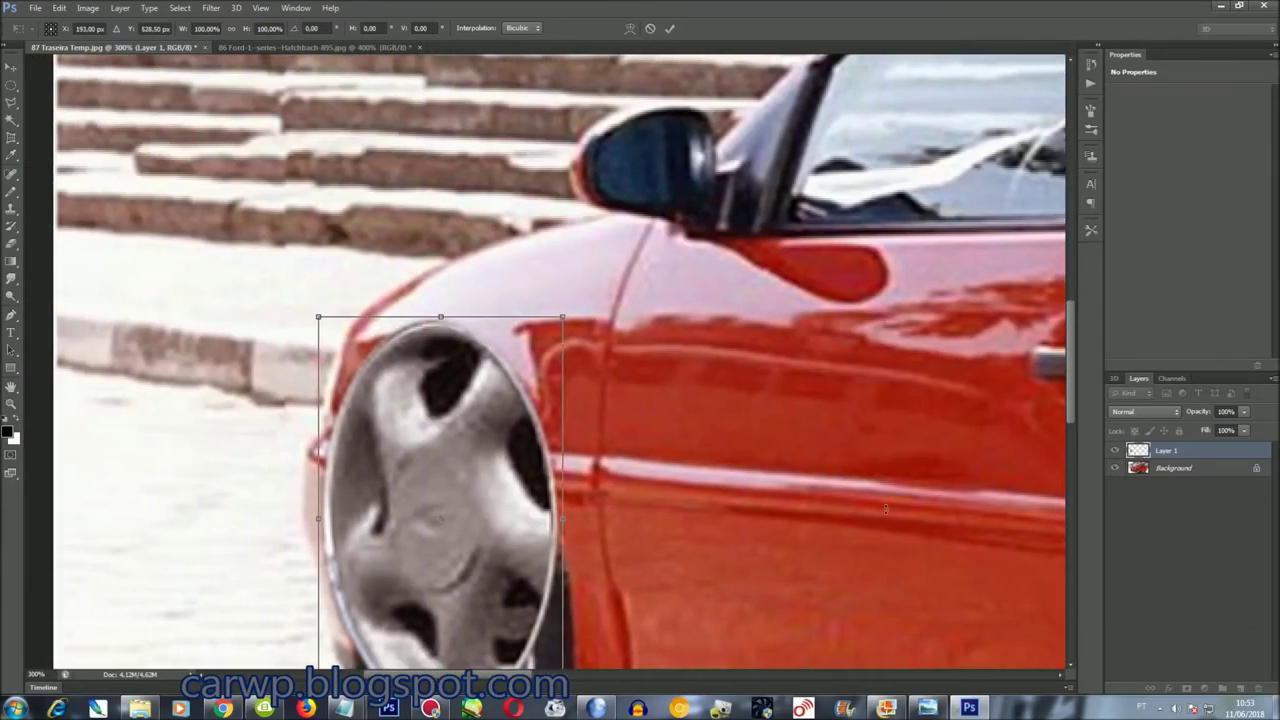
{"action": "scroll", "coordinate": [1076, 398], "scroll_direction": "down", "scroll_amount": 5}
{"action": "mouse_move", "coordinate": [488, 345]}
{"action": "left_mouse_down"}
{"action": "mouse_move", "coordinate": [515, 362]}
{"action": "mouse_move", "coordinate": [515, 425]}
{"action": "left_mouse_up"}
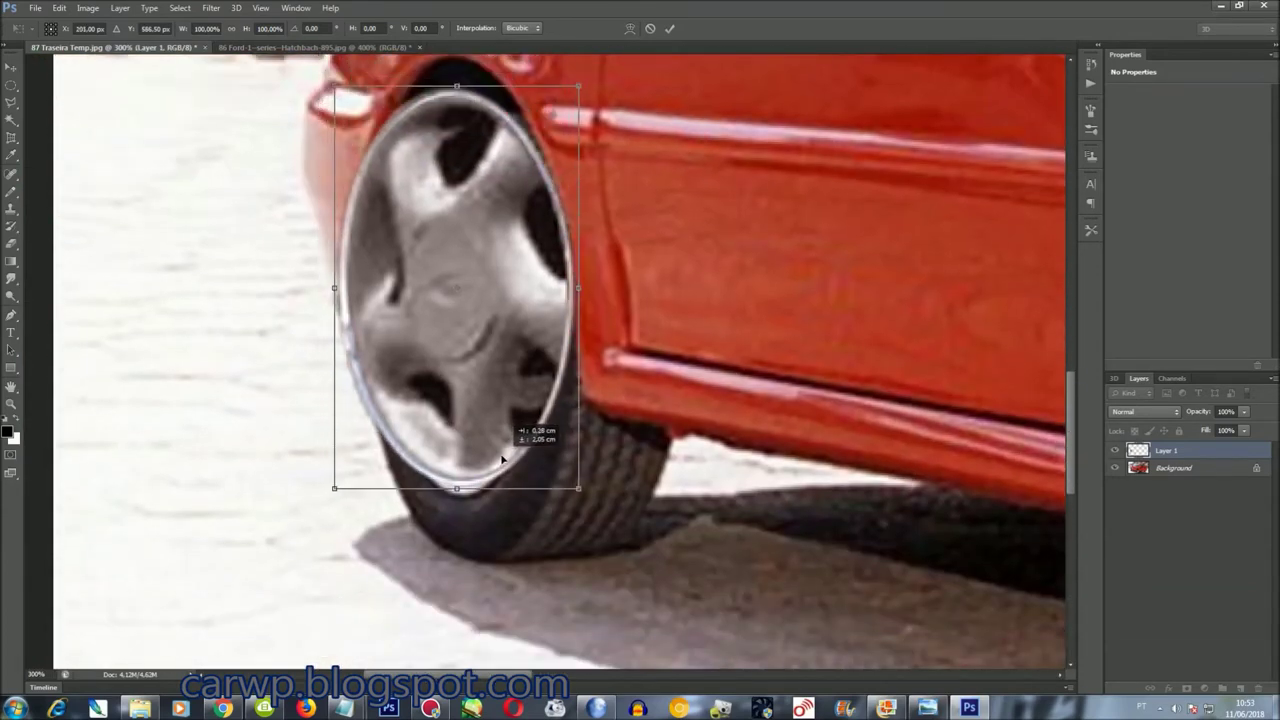
{"action": "scroll", "coordinate": [496, 455], "scroll_direction": "up", "scroll_amount": 1}
{"action": "scroll", "coordinate": [496, 455], "scroll_direction": "up", "scroll_amount": 1}
{"action": "left_click_drag", "start_coordinate": [496, 205], "coordinate": [496, 302]}
{"action": "left_click_drag", "start_coordinate": [581, 462], "coordinate": [535, 462]}
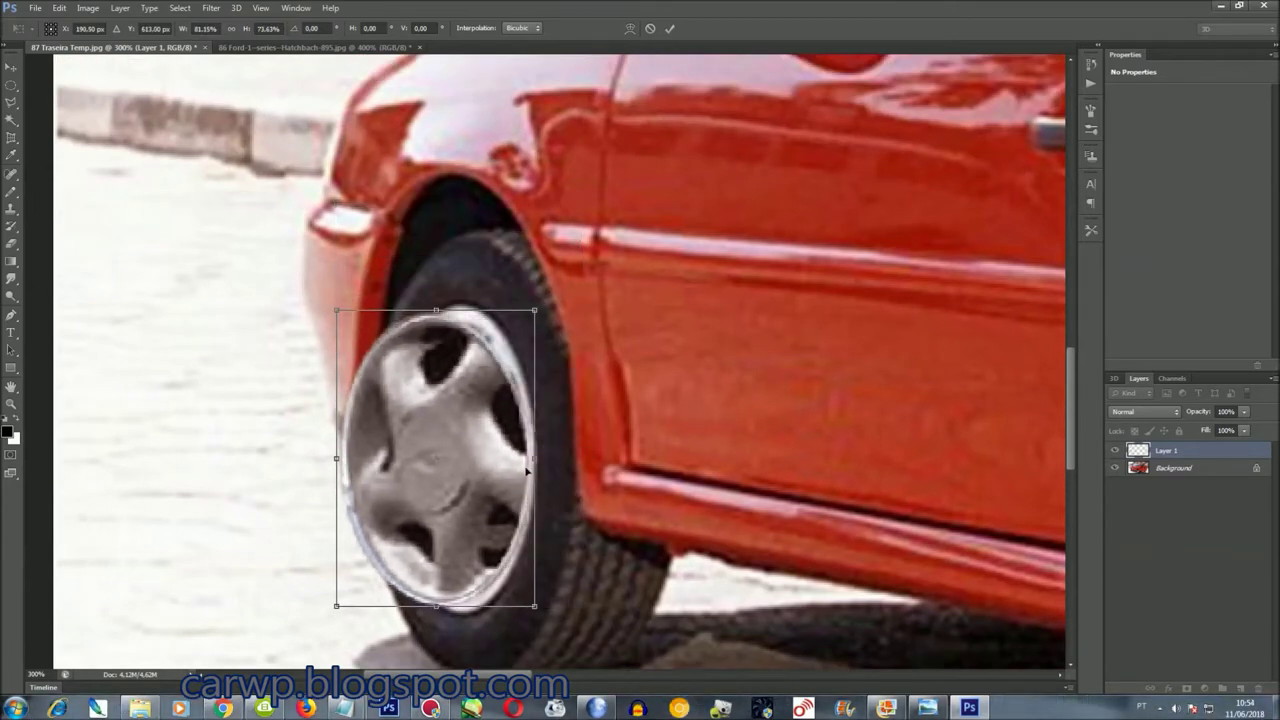
{"action": "left_click_drag", "start_coordinate": [336, 470], "coordinate": [390, 474]}
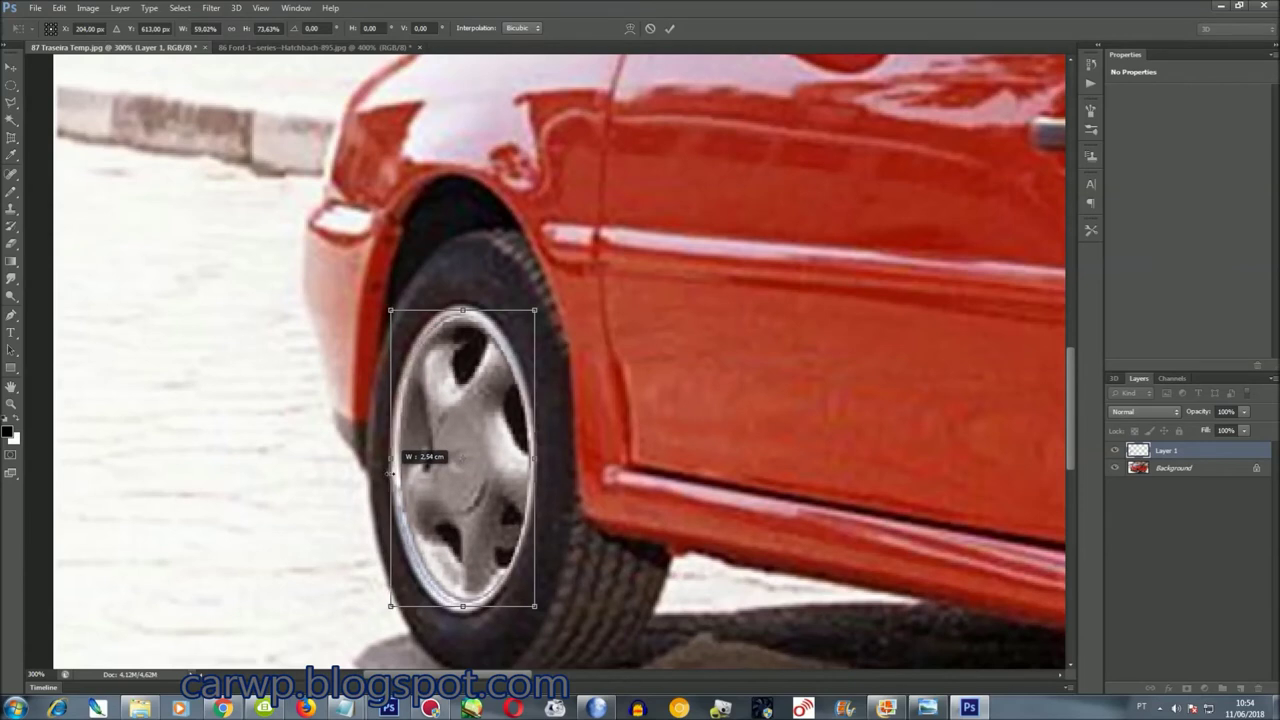
{"action": "left_click_drag", "start_coordinate": [582, 598], "coordinate": [579, 606]}
{"action": "key", "text": "Return"}
Try vertical and horizontal flips on the hubcap, ending back in its original orientation
{"action": "key", "text": "ctrl+t"}
{"action": "right_click", "coordinate": [506, 370]}
{"action": "left_click", "coordinate": [552, 587]}
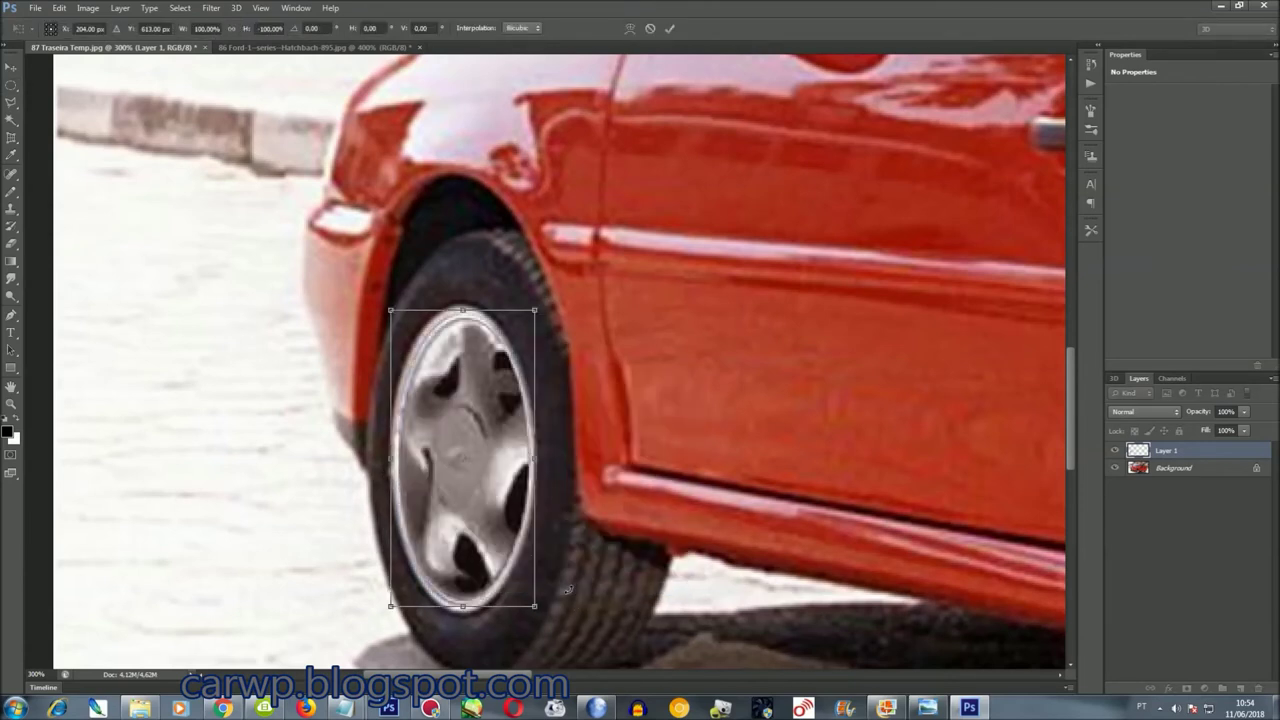
{"action": "right_click", "coordinate": [471, 398]}
{"action": "left_click", "coordinate": [545, 612]}
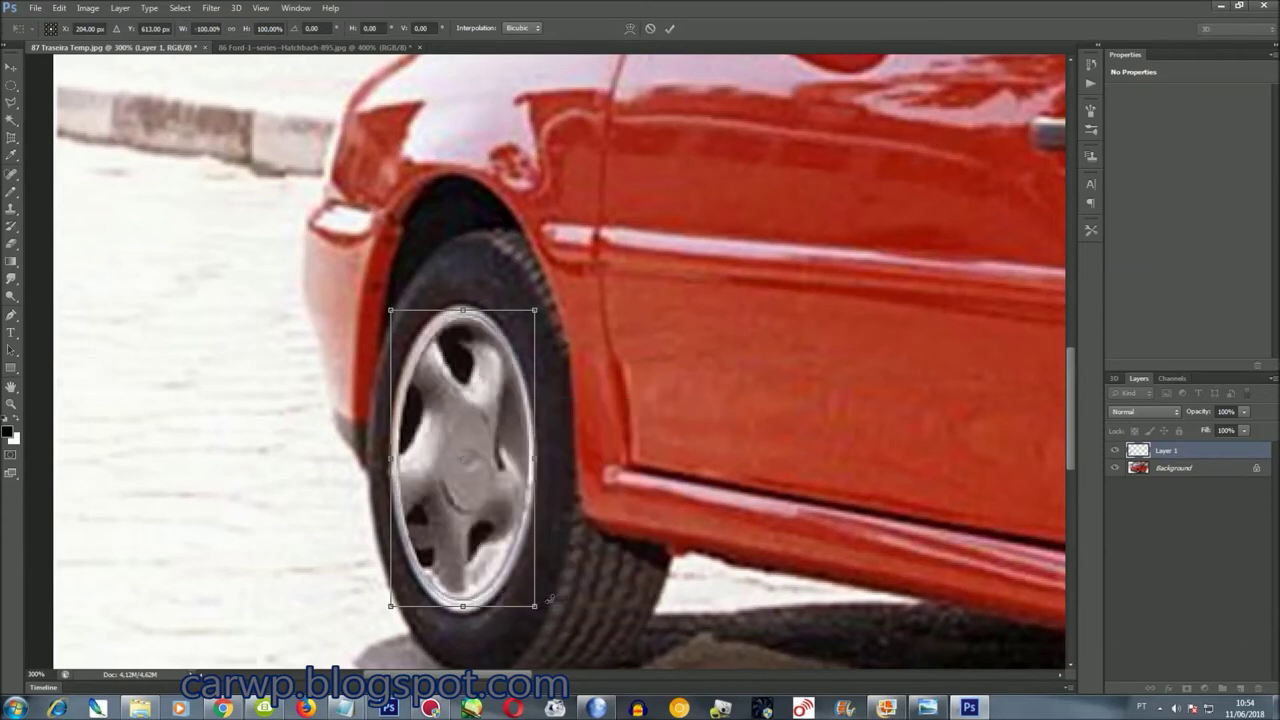
{"action": "right_click", "coordinate": [490, 455]}
{"action": "left_click", "coordinate": [538, 645]}
{"action": "right_click", "coordinate": [489, 470]}
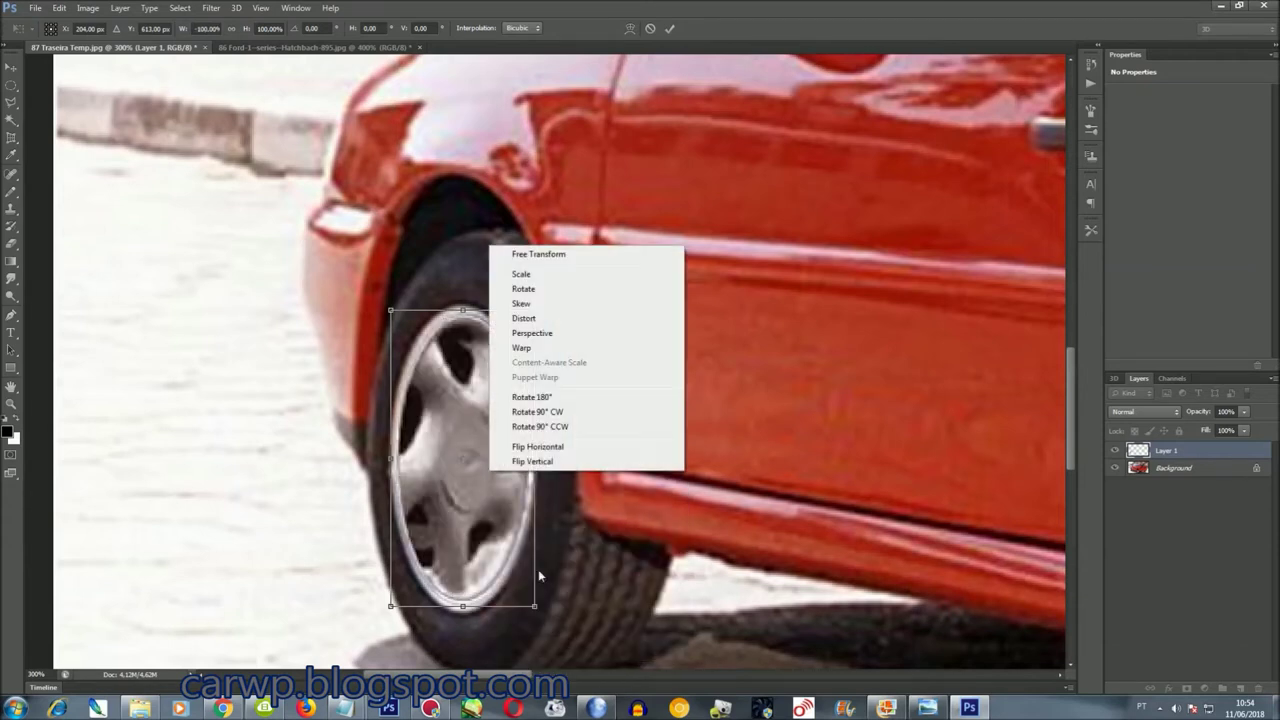
{"action": "left_click", "coordinate": [594, 461]}
{"action": "right_click", "coordinate": [472, 423]}
{"action": "left_click", "coordinate": [560, 623]}
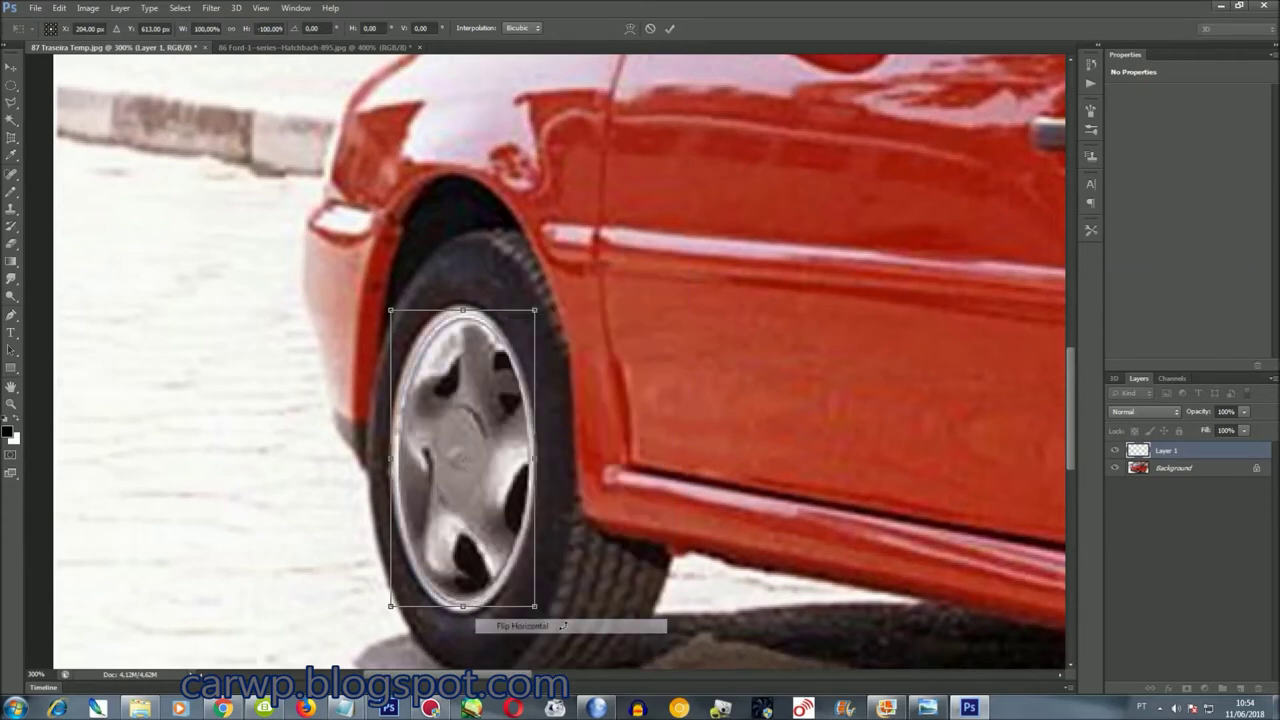
{"action": "right_click", "coordinate": [490, 450]}
{"action": "left_click", "coordinate": [548, 666]}
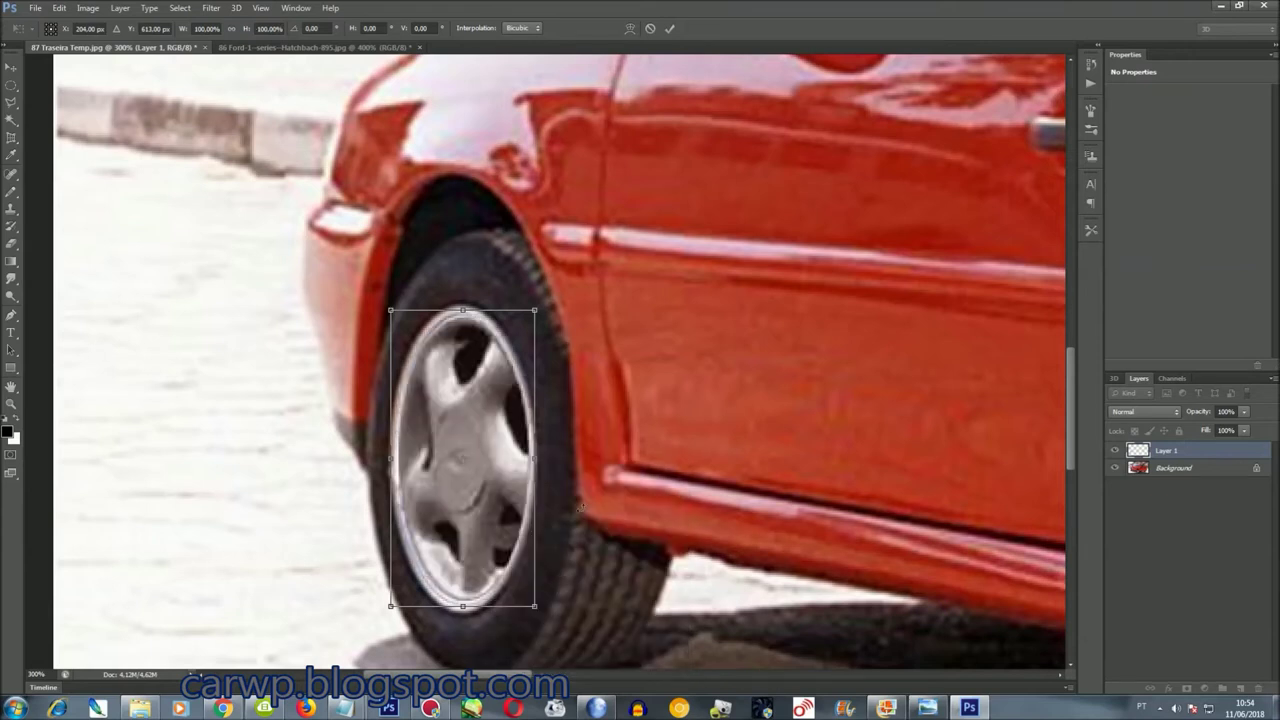
Stretch the front hubcap slightly taller and commit its placement
{"action": "left_click_drag", "start_coordinate": [482, 608], "coordinate": [483, 612]}
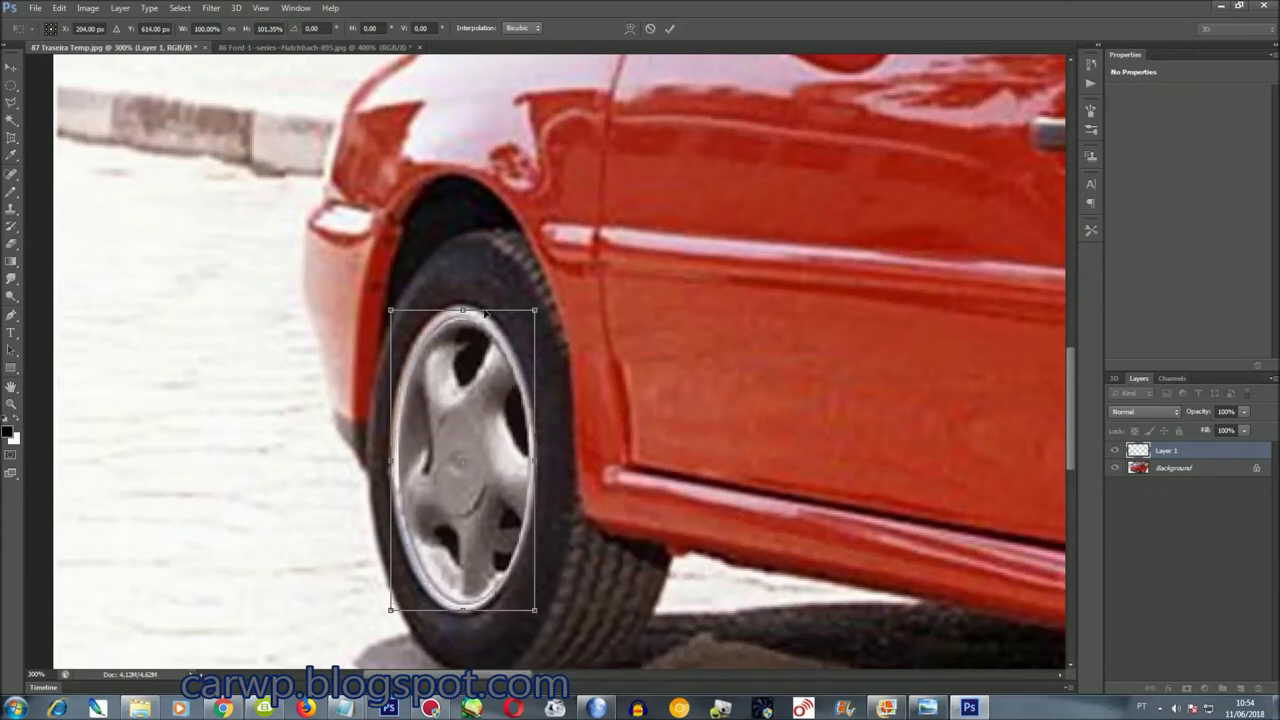
{"action": "left_click_drag", "start_coordinate": [483, 304], "coordinate": [484, 299]}
{"action": "key", "text": "Return"}
{"action": "key", "text": "ctrl+0"}
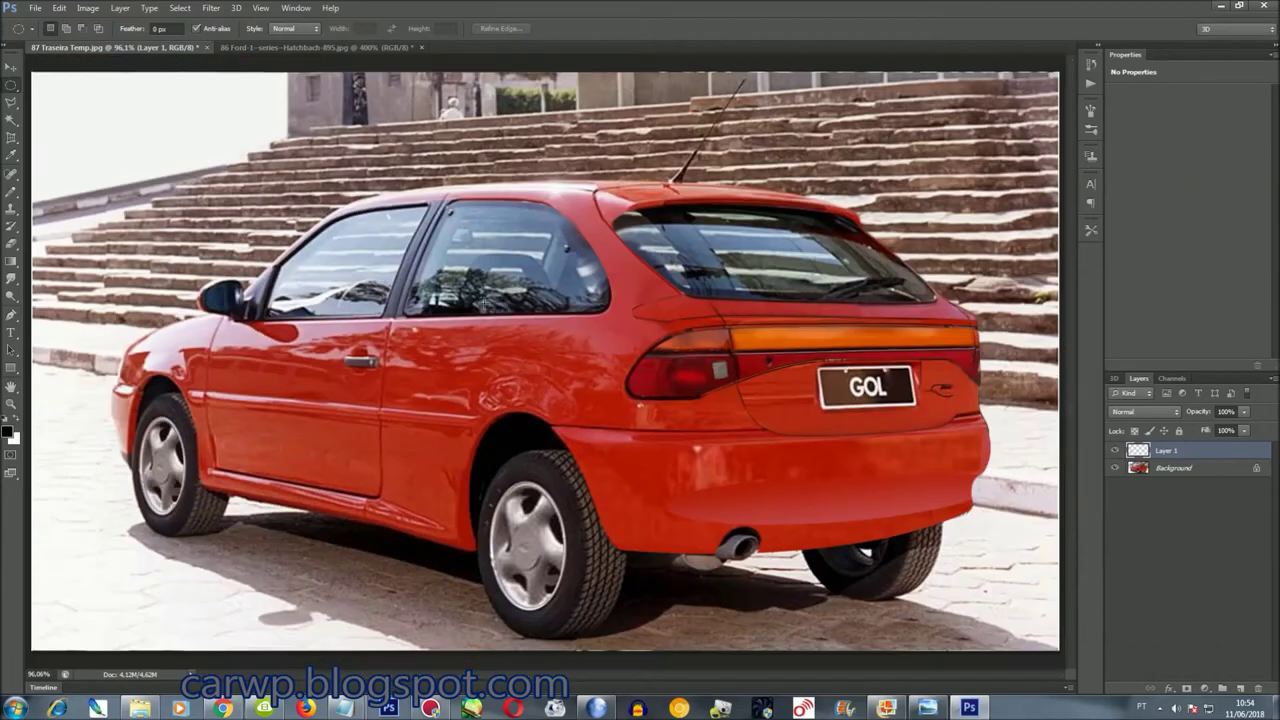
Merge the front hubcap into the background and save the document
{"action": "key", "text": "ctrl+e"}
{"action": "key", "text": "ctrl+s"}
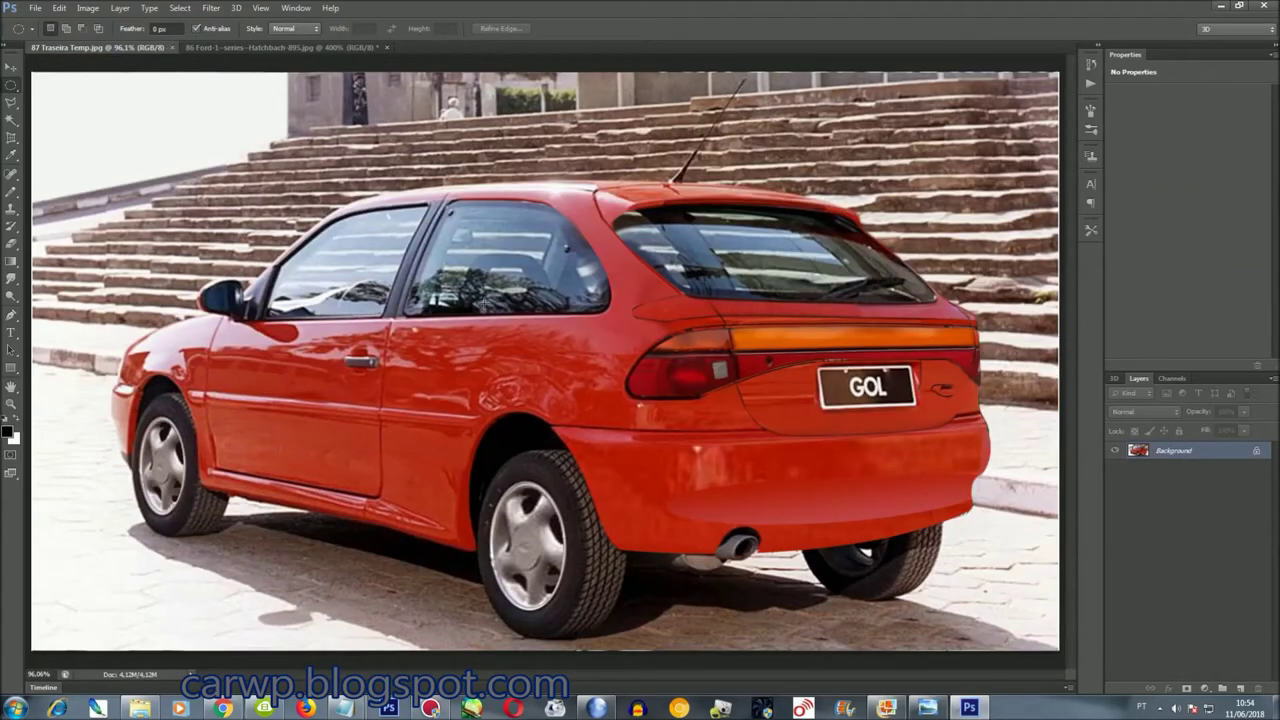
{"action": "scroll", "coordinate": [488, 307], "scroll_direction": "up", "scroll_amount": 3}
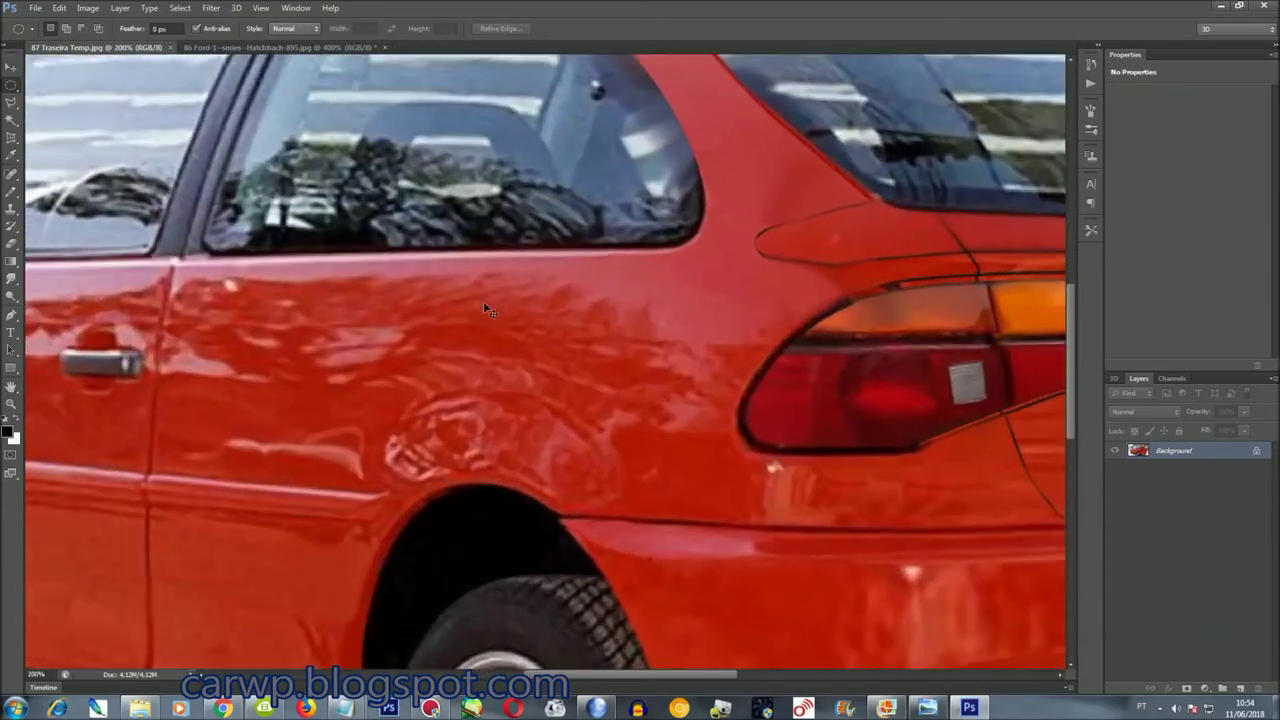
{"action": "scroll", "coordinate": [749, 628], "scroll_direction": "right", "scroll_amount": 5}
{"action": "scroll", "coordinate": [888, 467], "scroll_direction": "right", "scroll_amount": 3}
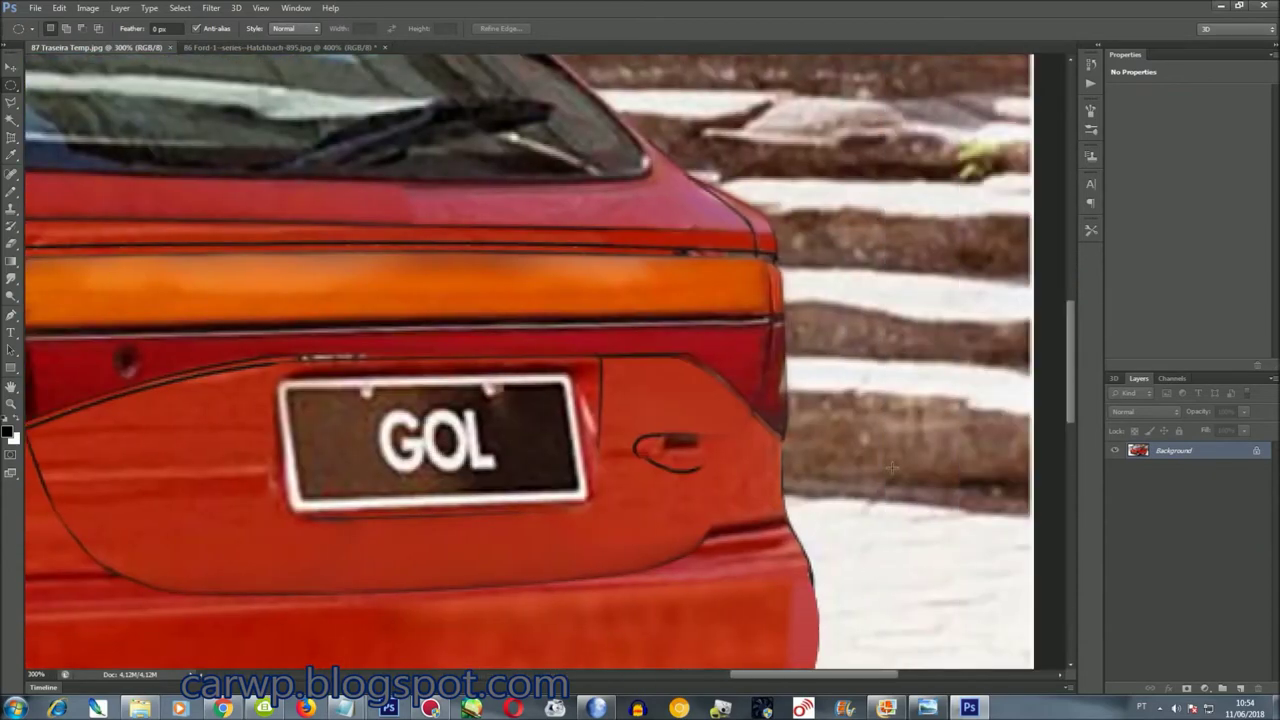
{"action": "scroll", "coordinate": [888, 467], "scroll_direction": "down", "scroll_amount": 1}
{"action": "scroll", "coordinate": [616, 406], "scroll_direction": "down", "scroll_amount": 1}
Select an oval at the rear bumper's right edge and smudge its red edge outward
{"action": "left_click_drag", "start_coordinate": [535, 612], "coordinate": [819, 305]}
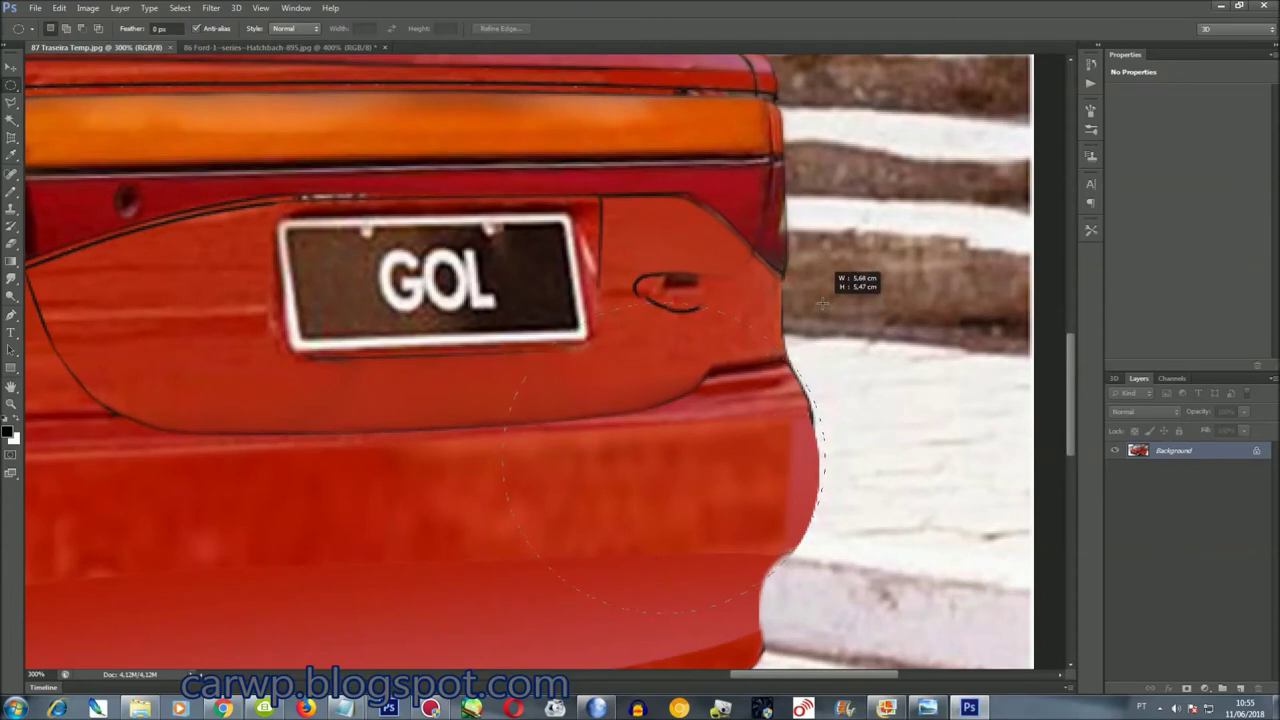
{"action": "key", "text": "r"}
{"action": "left_click_drag", "start_coordinate": [836, 393], "coordinate": [829, 536]}
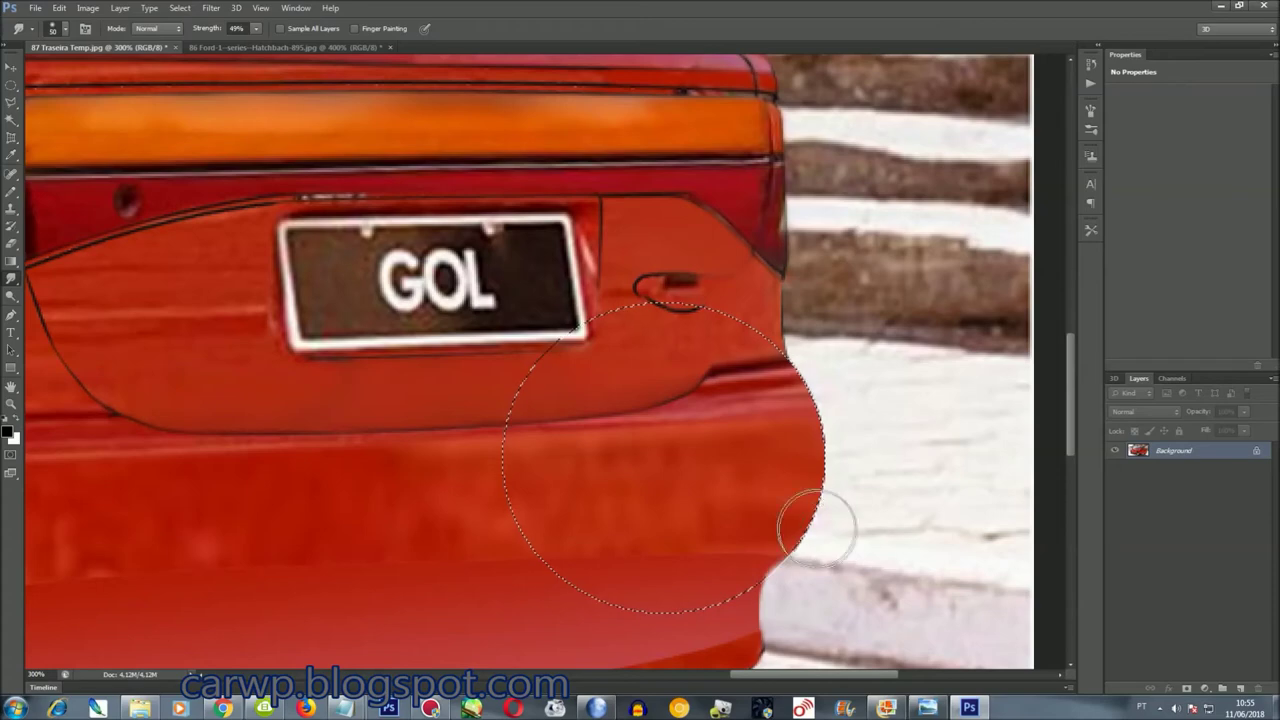
{"action": "key", "text": "ctrl+0"}
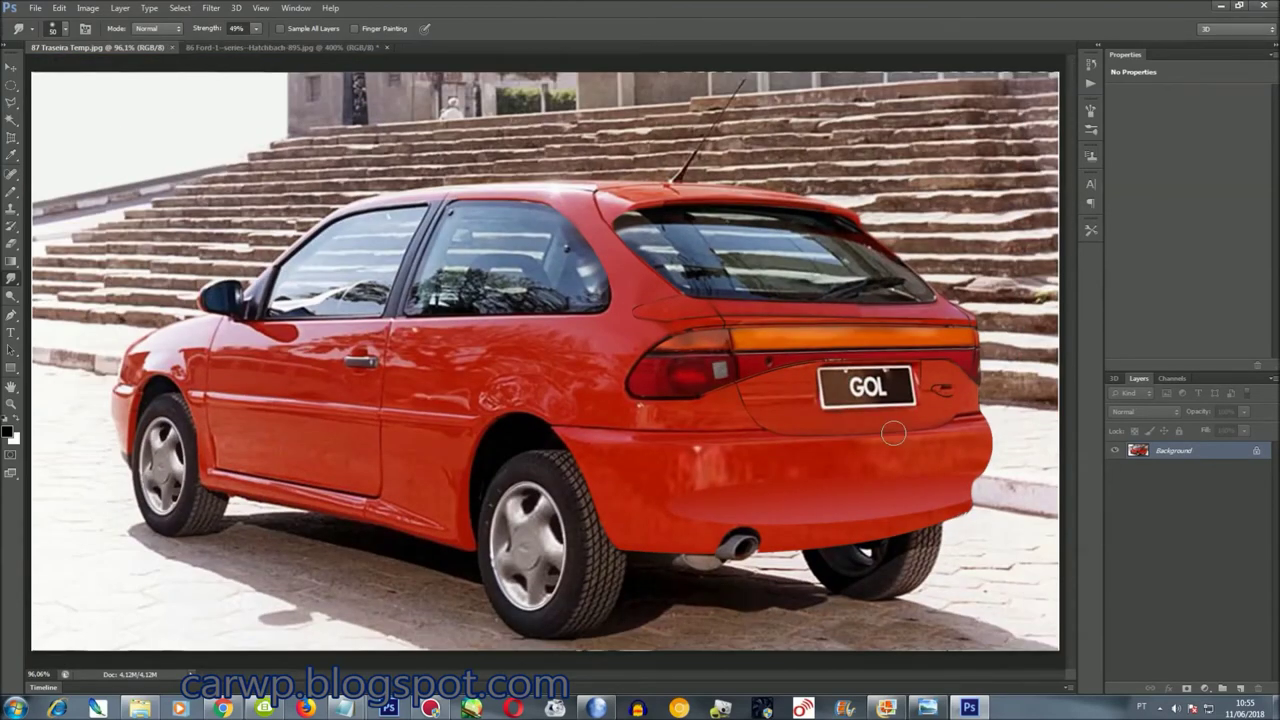
Lasso-select the trim strip above the badges on the 95 Gol GTI Bolinha photo and copy it
{"action": "key", "text": "l"}
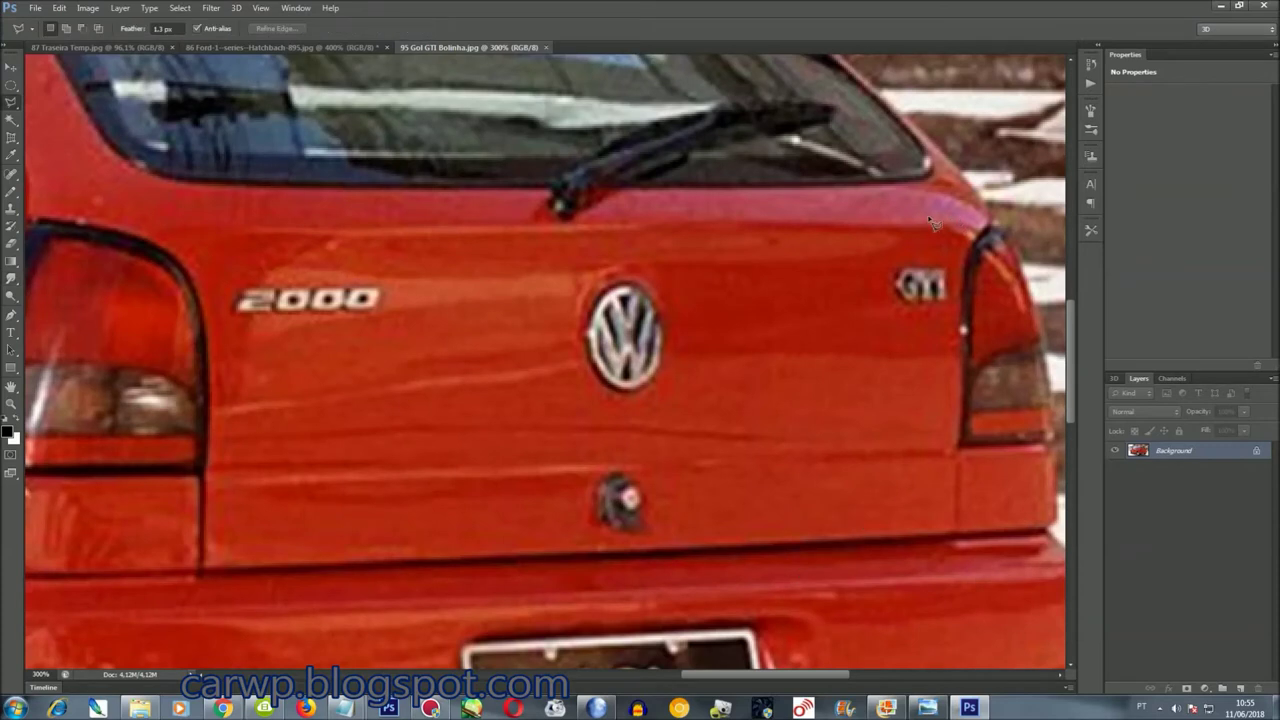
{"action": "left_click", "coordinate": [235, 222]}
{"action": "left_click", "coordinate": [235, 236]}
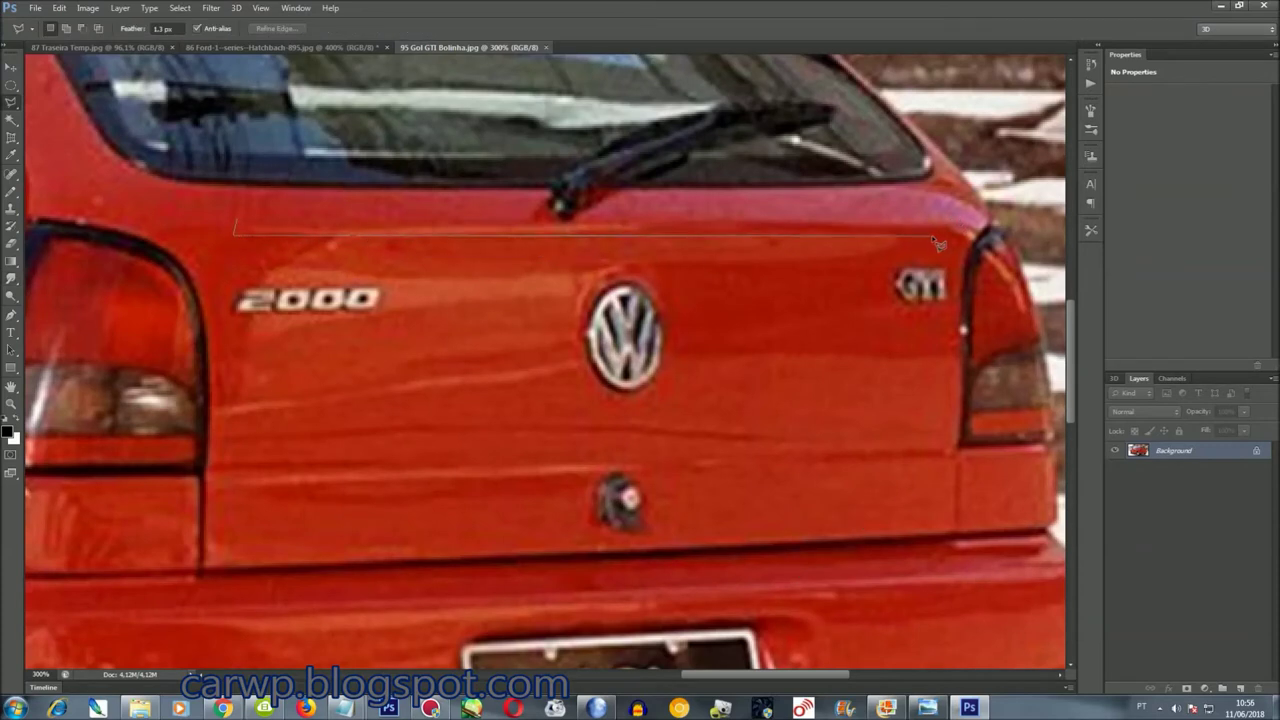
{"action": "left_click", "coordinate": [262, 222]}
{"action": "key", "text": "ctrl+0"}
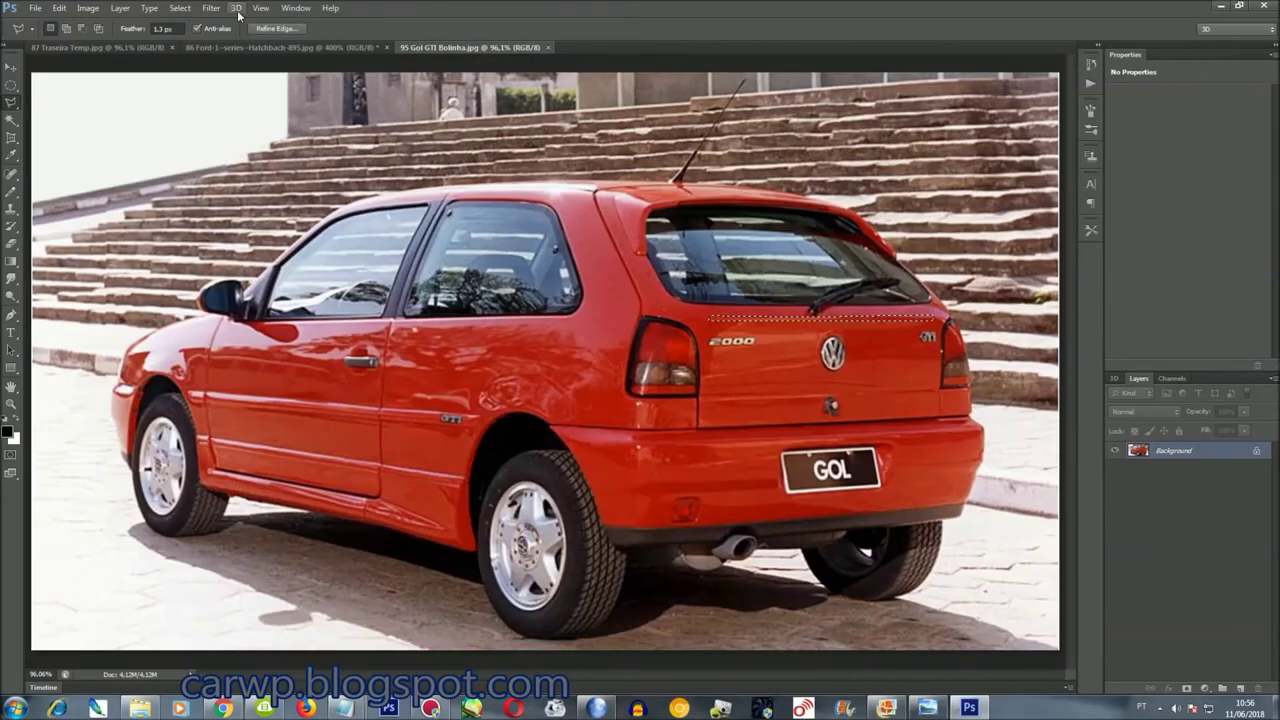
Paste the trim strip into 87 Traseira Temp.jpg, zoomed to 300% on the car
{"action": "left_click", "coordinate": [296, 8]}
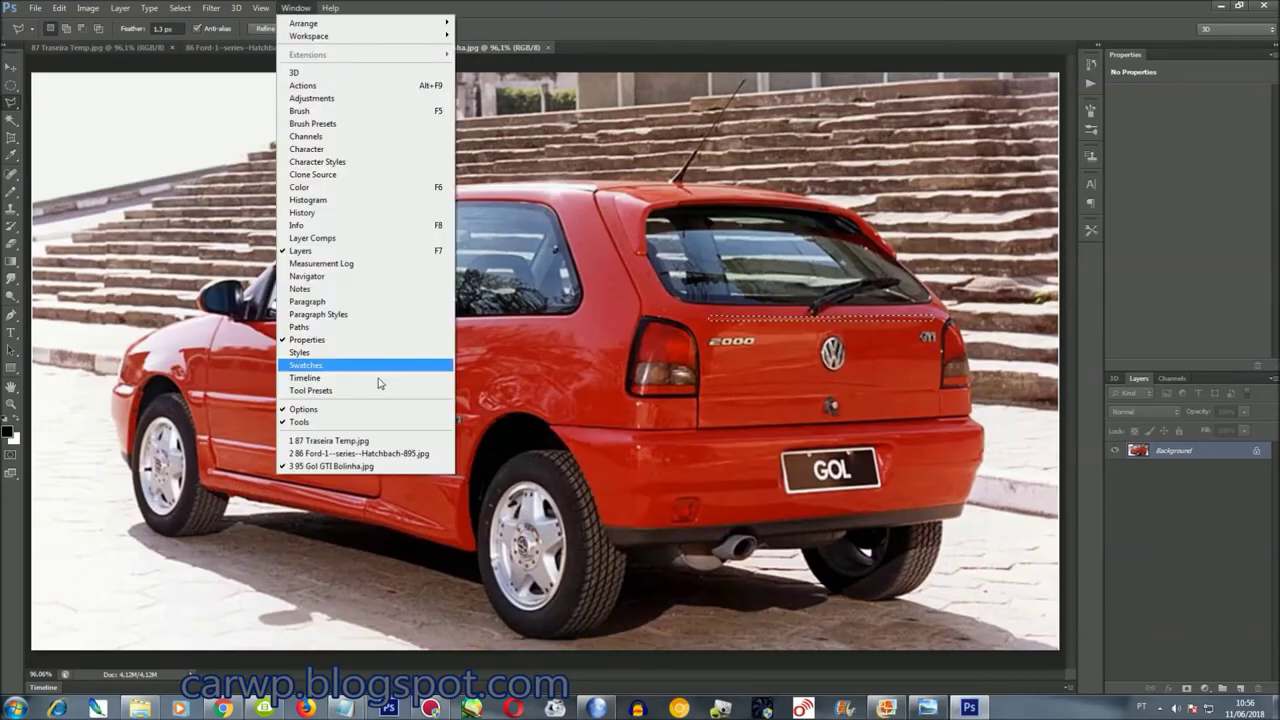
{"action": "left_click", "coordinate": [365, 441]}
{"action": "key", "text": "ctrl+plus"}
{"action": "key", "text": "ctrl+plus"}
{"action": "key", "text": "ctrl+plus"}
{"action": "mouse_move", "coordinate": [636, 674]}
{"action": "left_mouse_down"}
{"action": "mouse_move", "coordinate": [807, 674]}
{"action": "mouse_move", "coordinate": [795, 674]}
{"action": "left_mouse_up"}
{"action": "key", "text": "ctrl+j"}
Move, stretch and skew the pasted strip onto the upper trim line
{"action": "key", "text": "ctrl+t"}
{"action": "mouse_move", "coordinate": [876, 367]}
{"action": "left_mouse_down"}
{"action": "mouse_move", "coordinate": [960, 243]}
{"action": "mouse_move", "coordinate": [1008, 241]}
{"action": "left_mouse_up"}
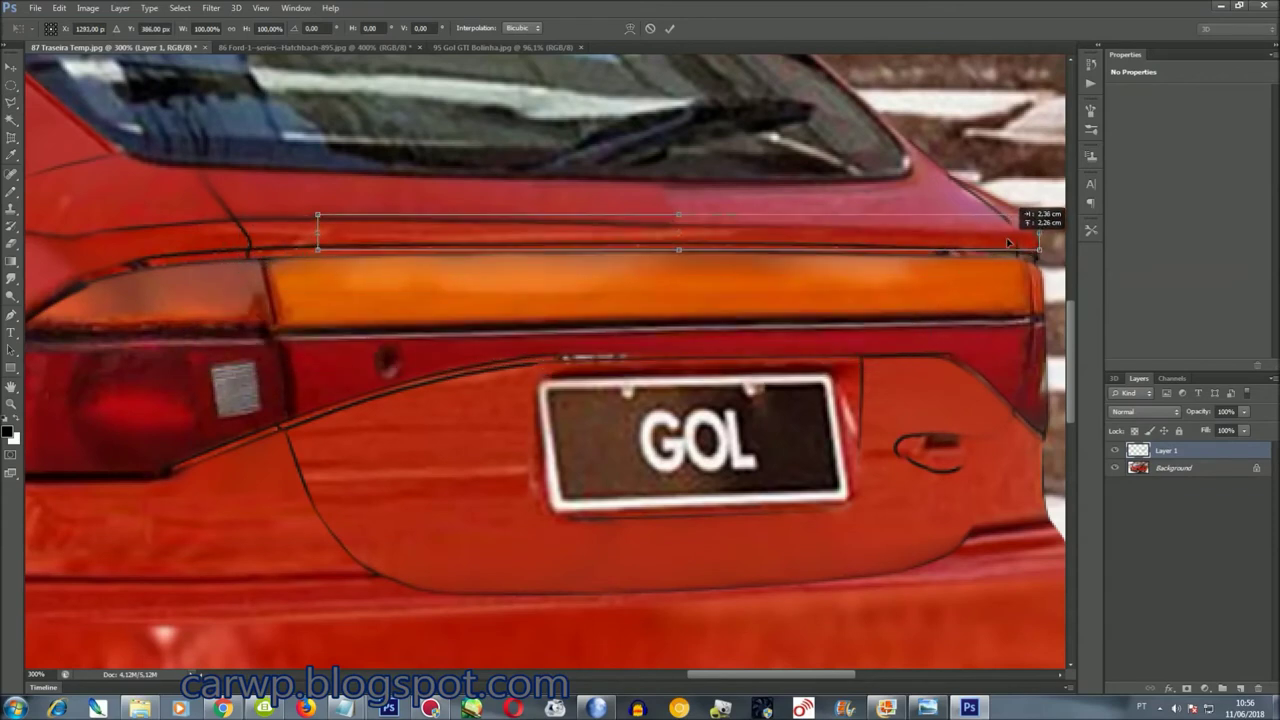
{"action": "left_click_drag", "start_coordinate": [319, 232], "coordinate": [231, 232]}
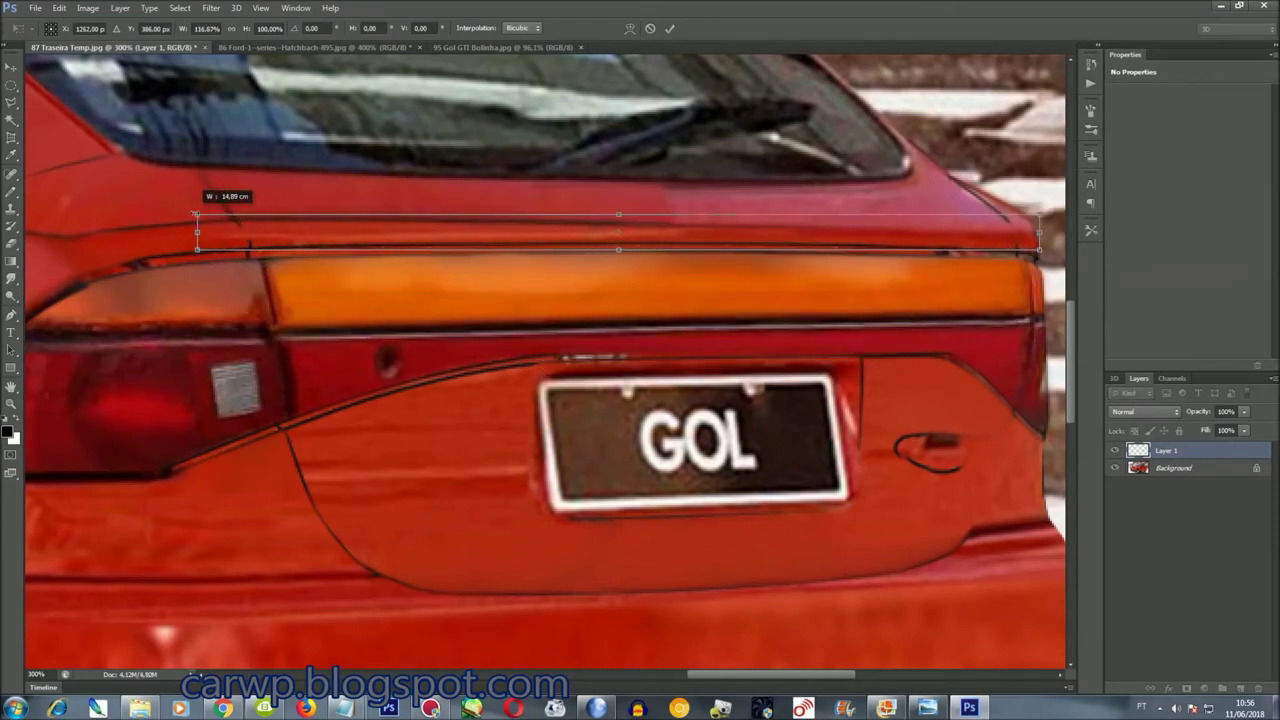
{"action": "right_click", "coordinate": [342, 234]}
{"action": "left_click", "coordinate": [229, 236]}
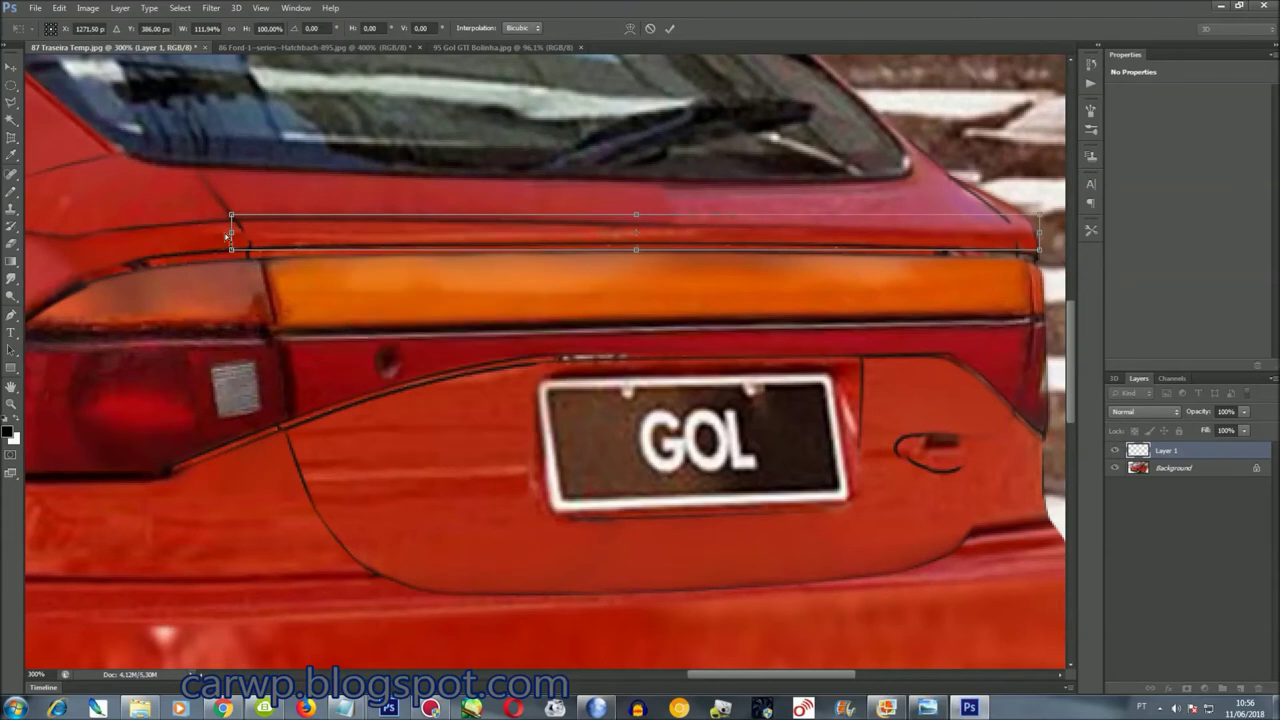
{"action": "left_click_drag", "start_coordinate": [231, 232], "coordinate": [218, 216]}
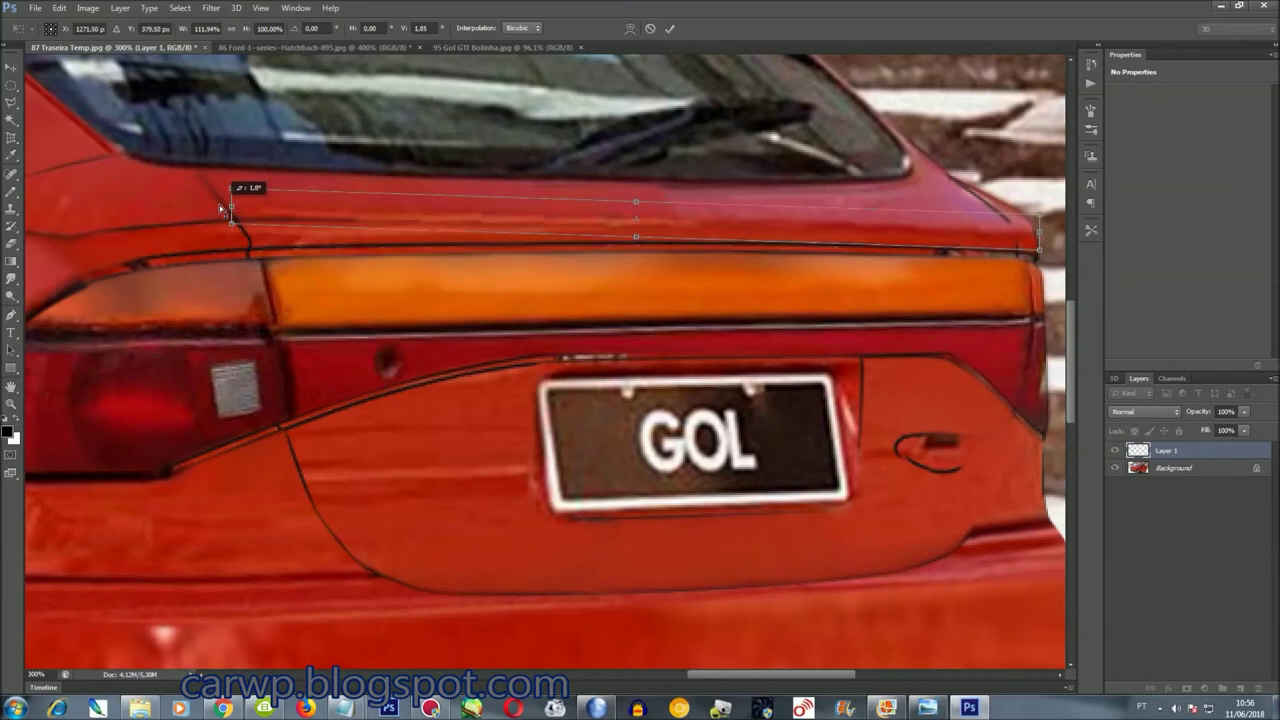
{"action": "left_click_drag", "start_coordinate": [228, 223], "coordinate": [221, 215]}
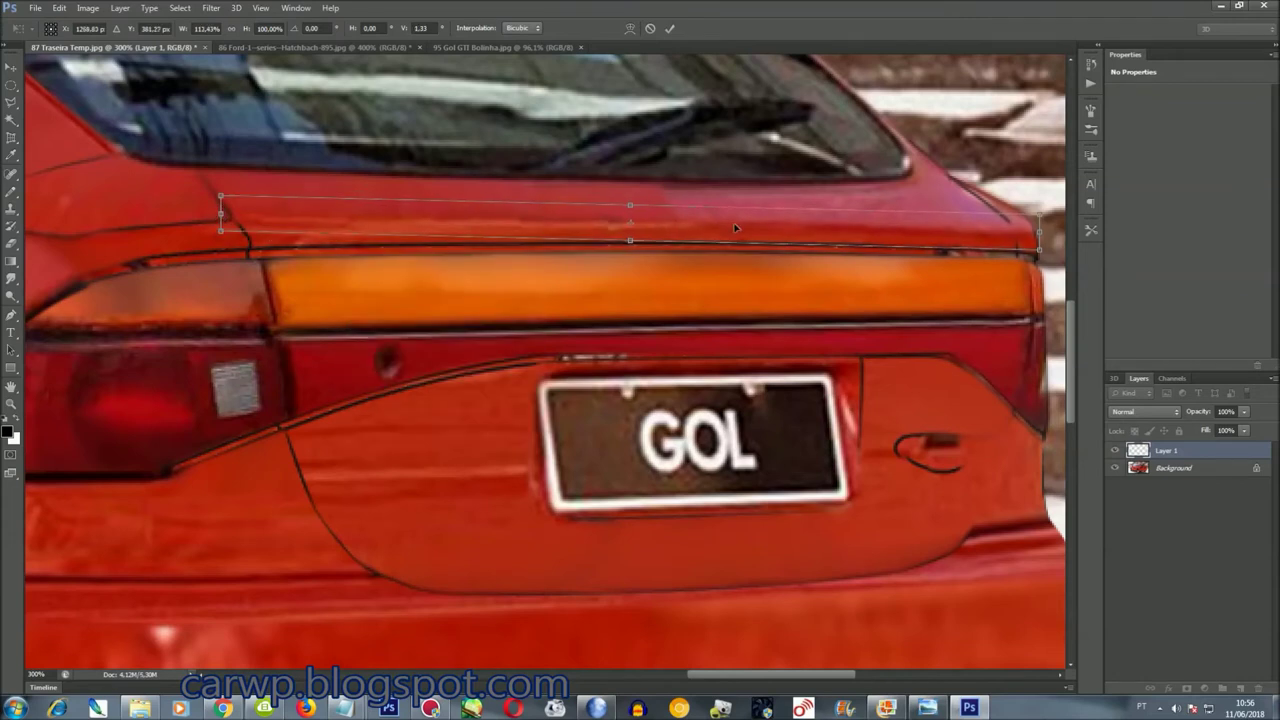
Warp the strip to follow the trim's curve above the light bar and commit it
{"action": "right_click", "coordinate": [693, 229]}
{"action": "left_click", "coordinate": [740, 320]}
{"action": "right_click", "coordinate": [615, 230]}
{"action": "left_click", "coordinate": [655, 324]}
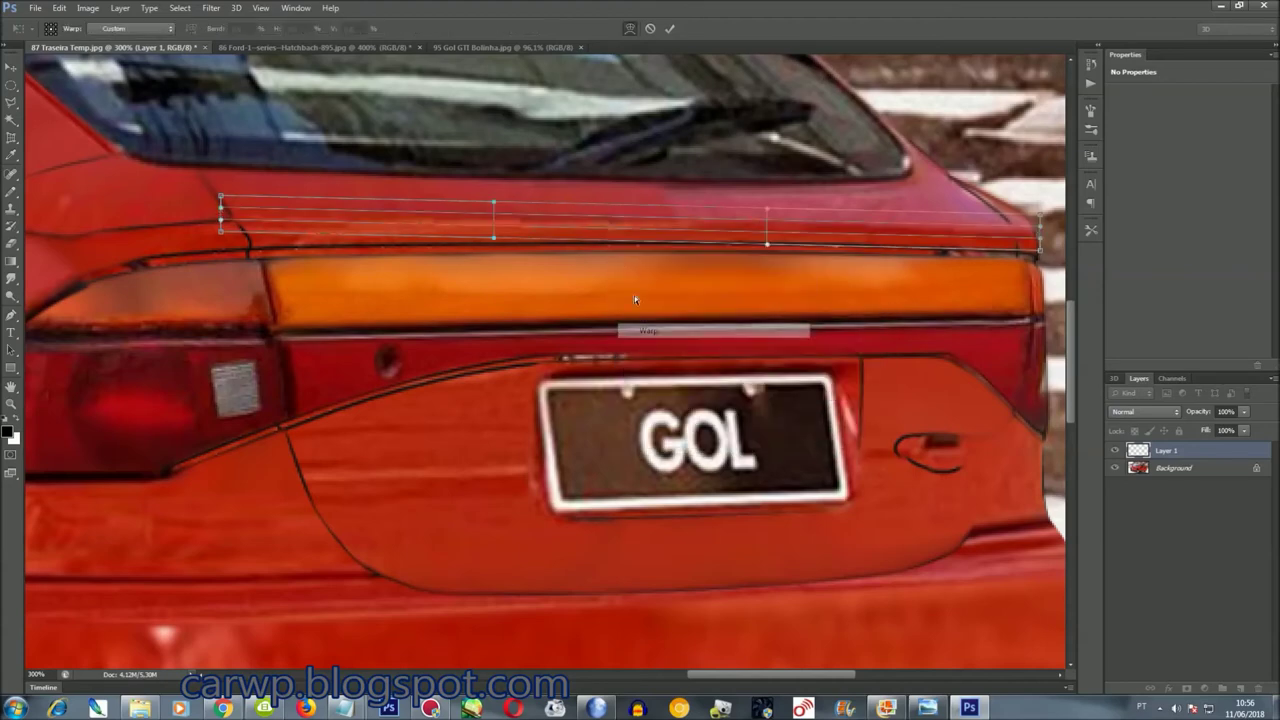
{"action": "left_click_drag", "start_coordinate": [604, 228], "coordinate": [604, 224]}
{"action": "key", "text": "Return"}
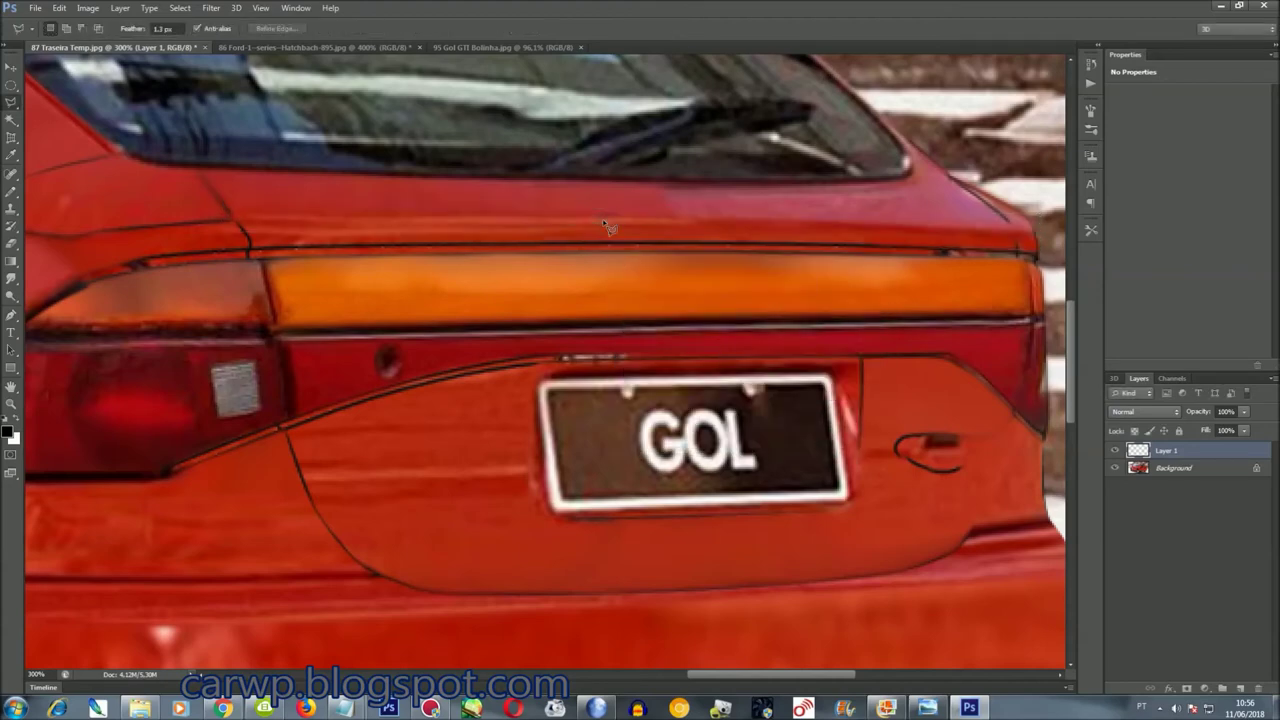
{"action": "key", "text": "ctrl+0"}
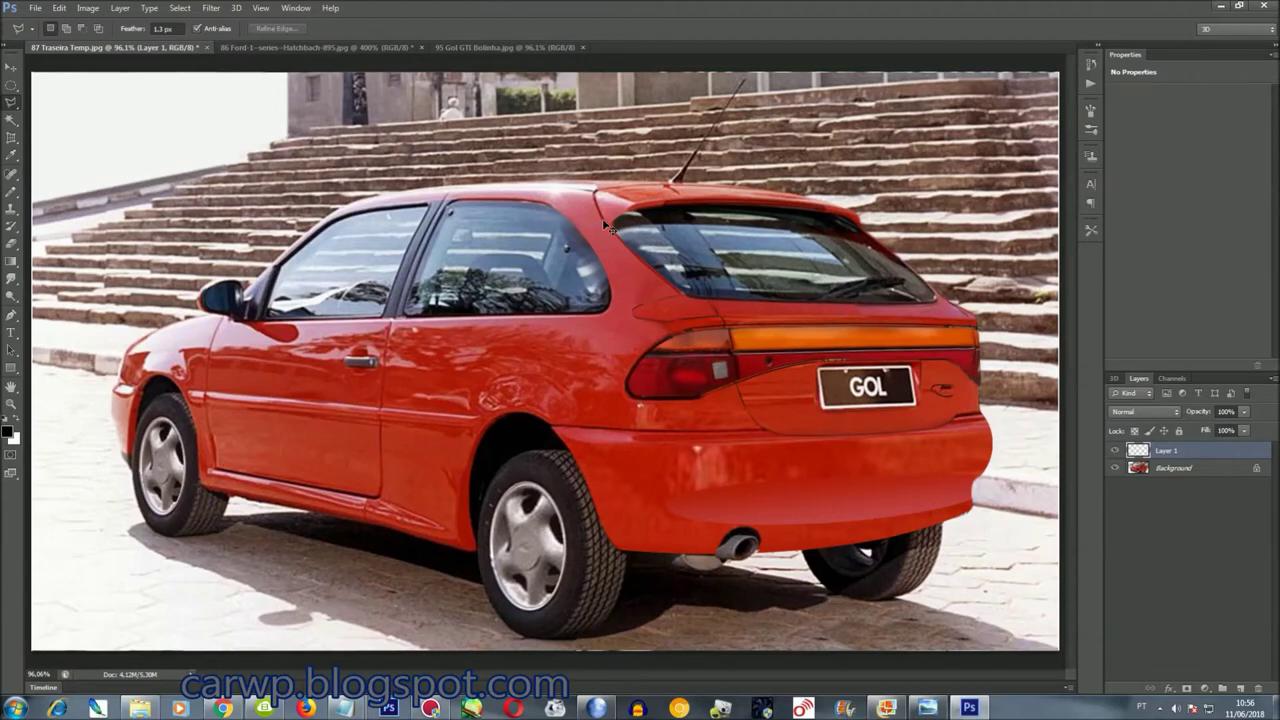
{"action": "key", "text": "ctrl+plus"}
{"action": "key", "text": "ctrl+plus"}
{"action": "key", "text": "ctrl+plus"}
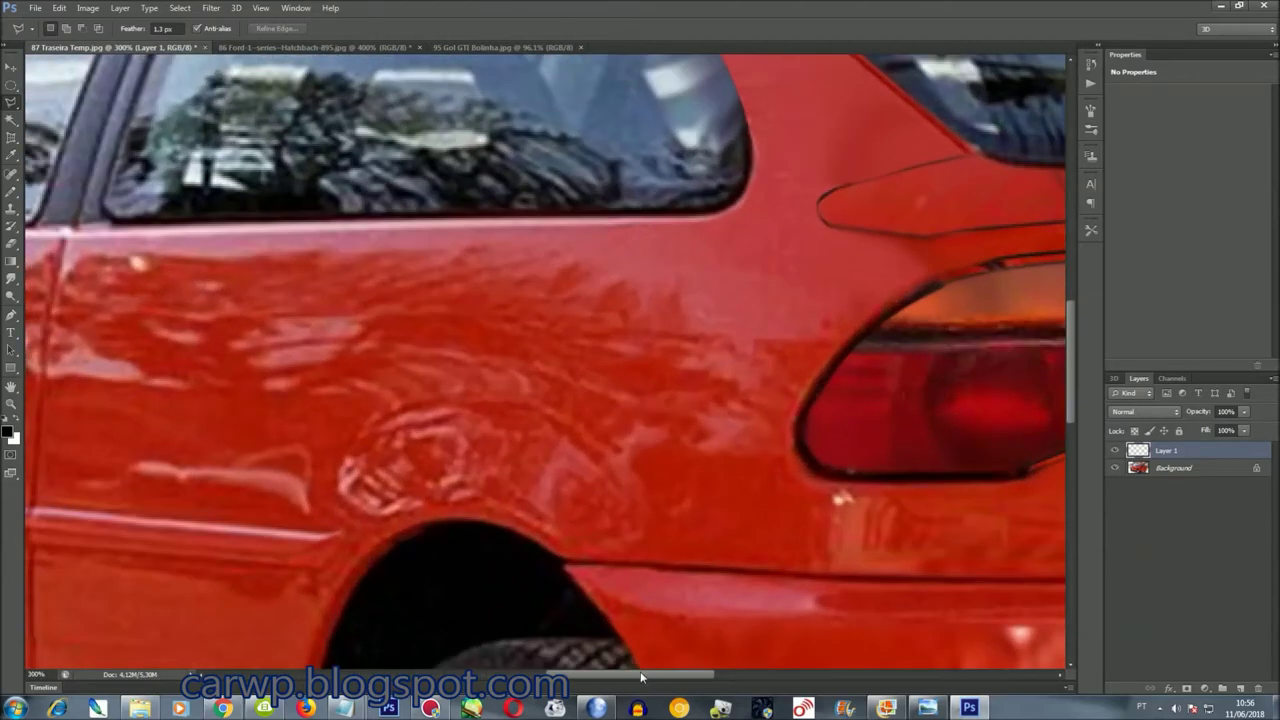
Merge the pasted trim layer down into the Background
{"action": "left_click_drag", "start_coordinate": [640, 677], "coordinate": [796, 677]}
{"action": "scroll", "coordinate": [800, 508], "scroll_direction": "up", "scroll_amount": 1}
{"action": "scroll", "coordinate": [800, 508], "scroll_direction": "up", "scroll_amount": 1}
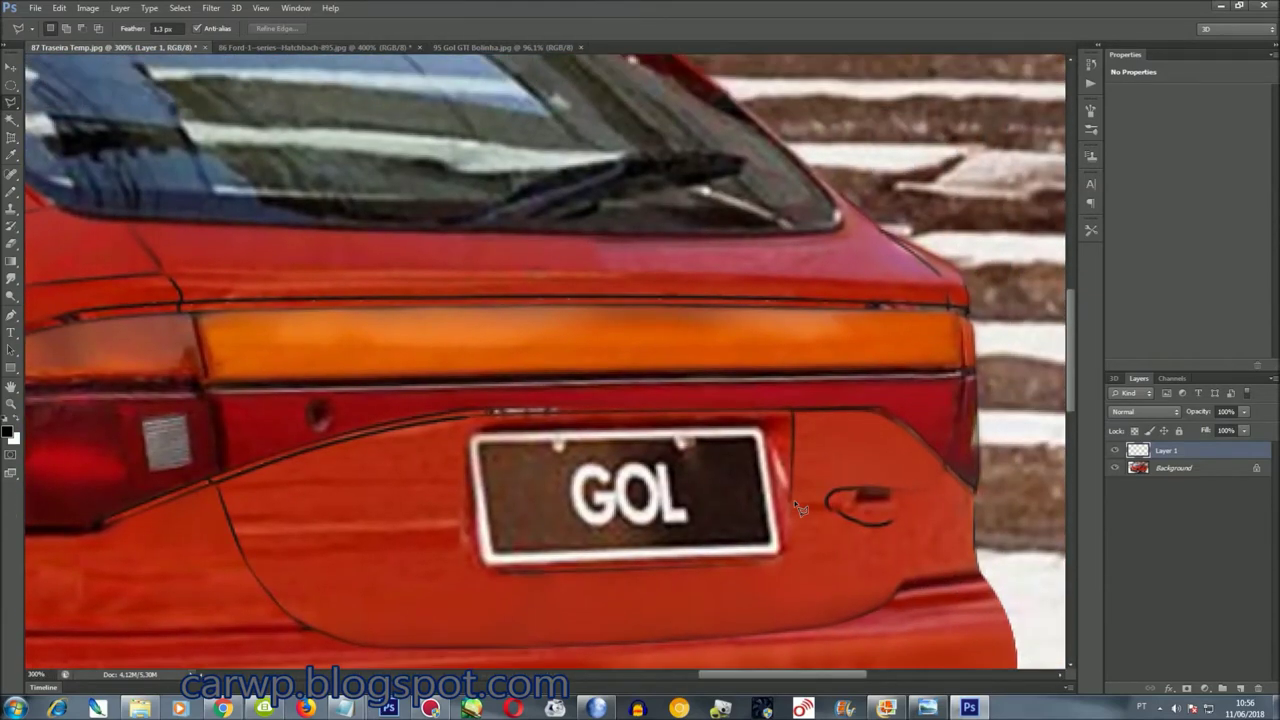
{"action": "key", "text": "ctrl+e"}
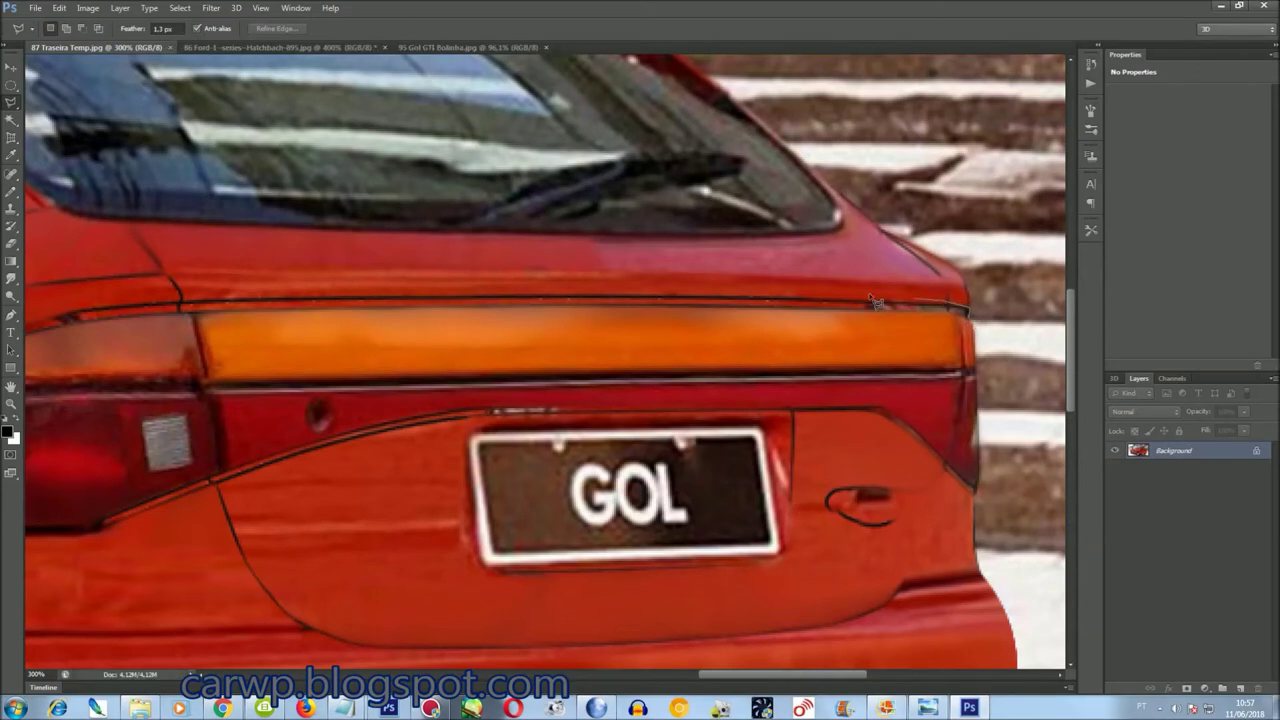
Trace a closed selection along the trim strip above the light bar
{"action": "scroll", "coordinate": [190, 300], "scroll_direction": "left", "scroll_amount": 1}
{"action": "scroll", "coordinate": [300, 310], "scroll_direction": "left", "scroll_amount": 4}
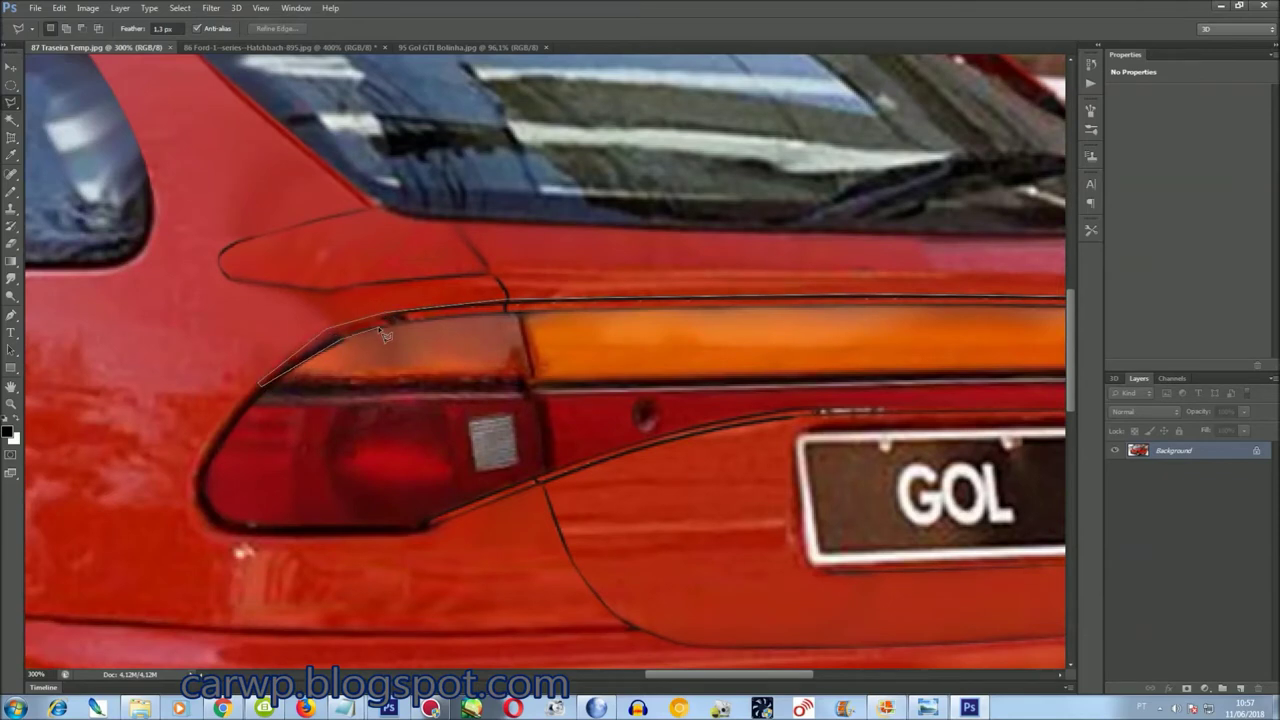
{"action": "scroll", "coordinate": [640, 318], "scroll_direction": "right", "scroll_amount": 3}
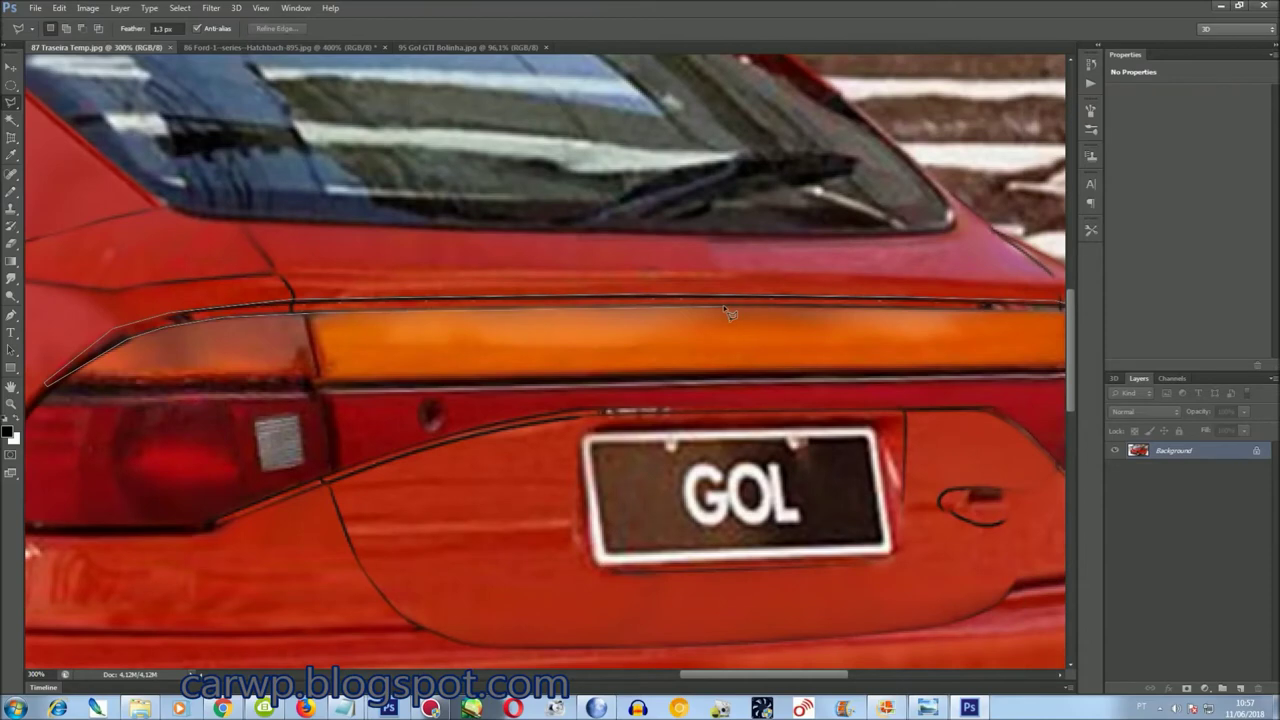
{"action": "scroll", "coordinate": [800, 318], "scroll_direction": "right", "scroll_amount": 3}
{"action": "left_click", "coordinate": [877, 318]}
Sample the body red as both the background and foreground colour
{"action": "left_click", "coordinate": [15, 437]}
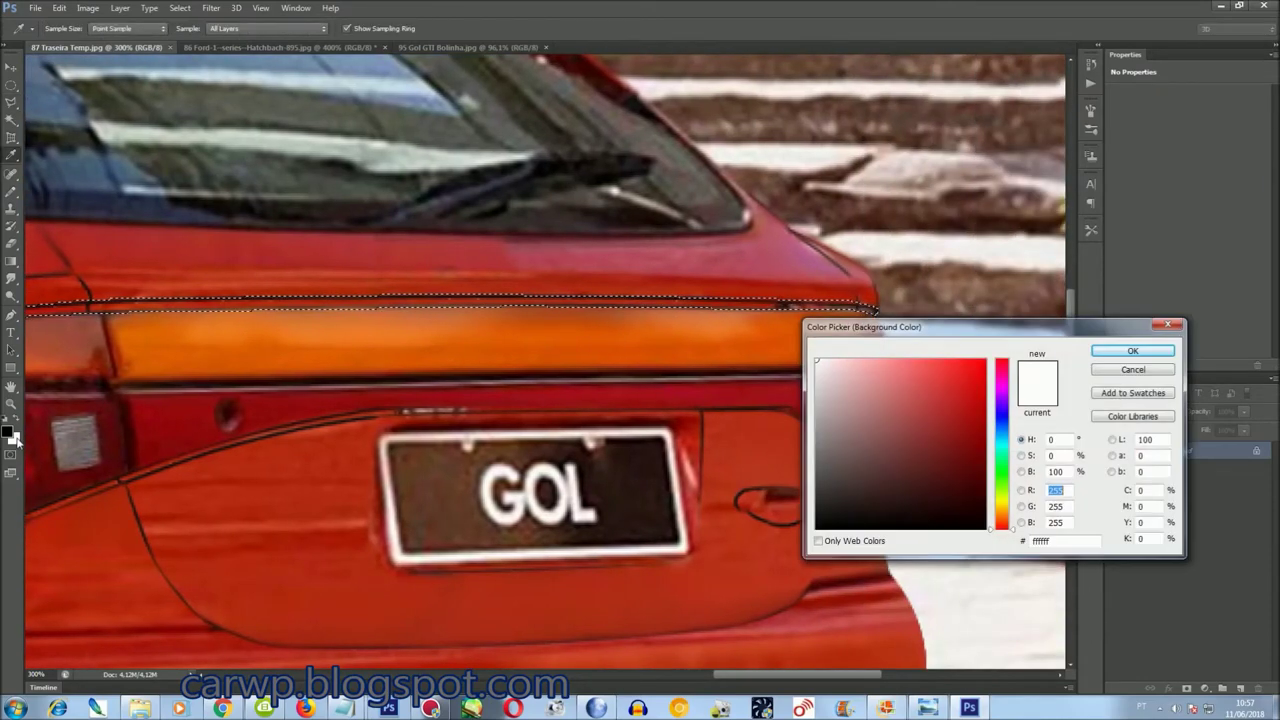
{"action": "scroll", "coordinate": [583, 583], "scroll_direction": "left", "scroll_amount": 5}
{"action": "left_click", "coordinate": [583, 583]}
{"action": "key", "text": "Return"}
{"action": "left_click", "coordinate": [8, 431]}
{"action": "left_click", "coordinate": [571, 357]}
{"action": "left_click", "coordinate": [1133, 351]}
Fit the whole car in view and open then dismiss the Fill options
{"action": "left_click_drag", "start_coordinate": [689, 676], "coordinate": [731, 676]}
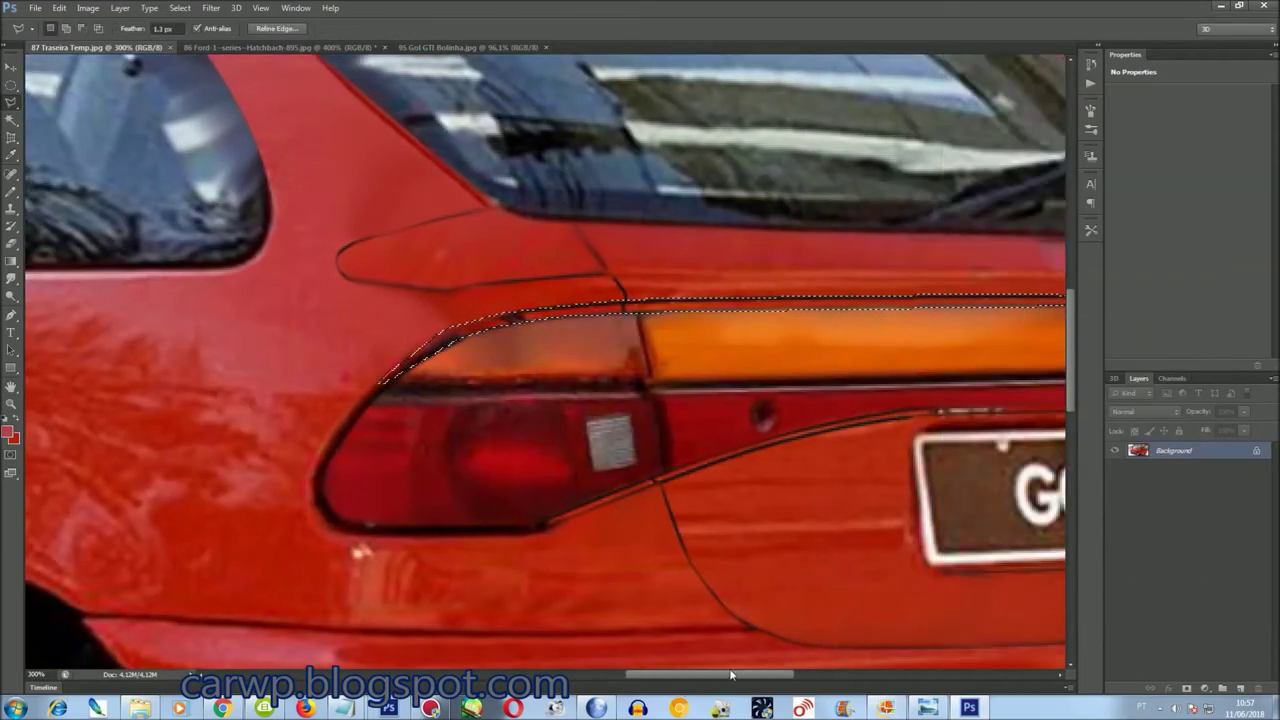
{"action": "key", "text": "ctrl+0"}
{"action": "key", "text": "shift+F5"}
{"action": "key", "text": "Return"}
{"action": "left_click", "coordinate": [119, 8]}
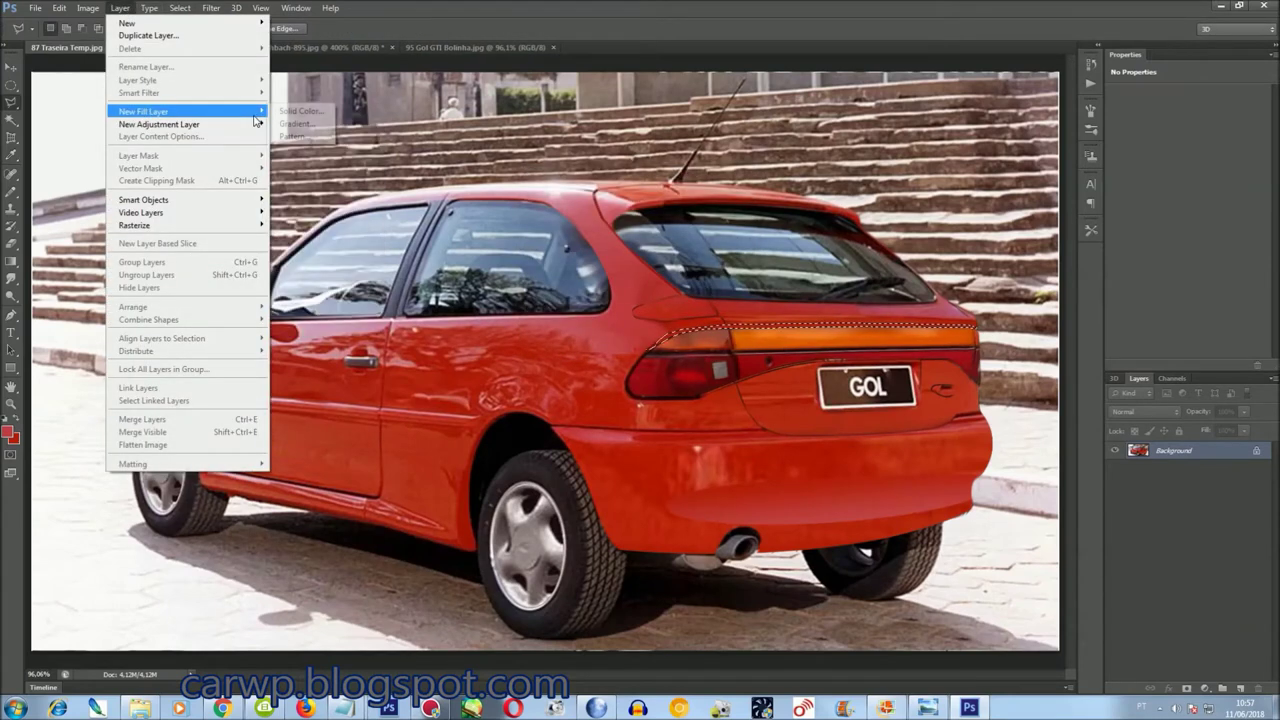
Create a gradient fill layer, trying the Angle and Reflected styles
{"action": "left_click", "coordinate": [300, 124]}
{"action": "left_click", "coordinate": [531, 154]}
{"action": "left_click", "coordinate": [564, 207]}
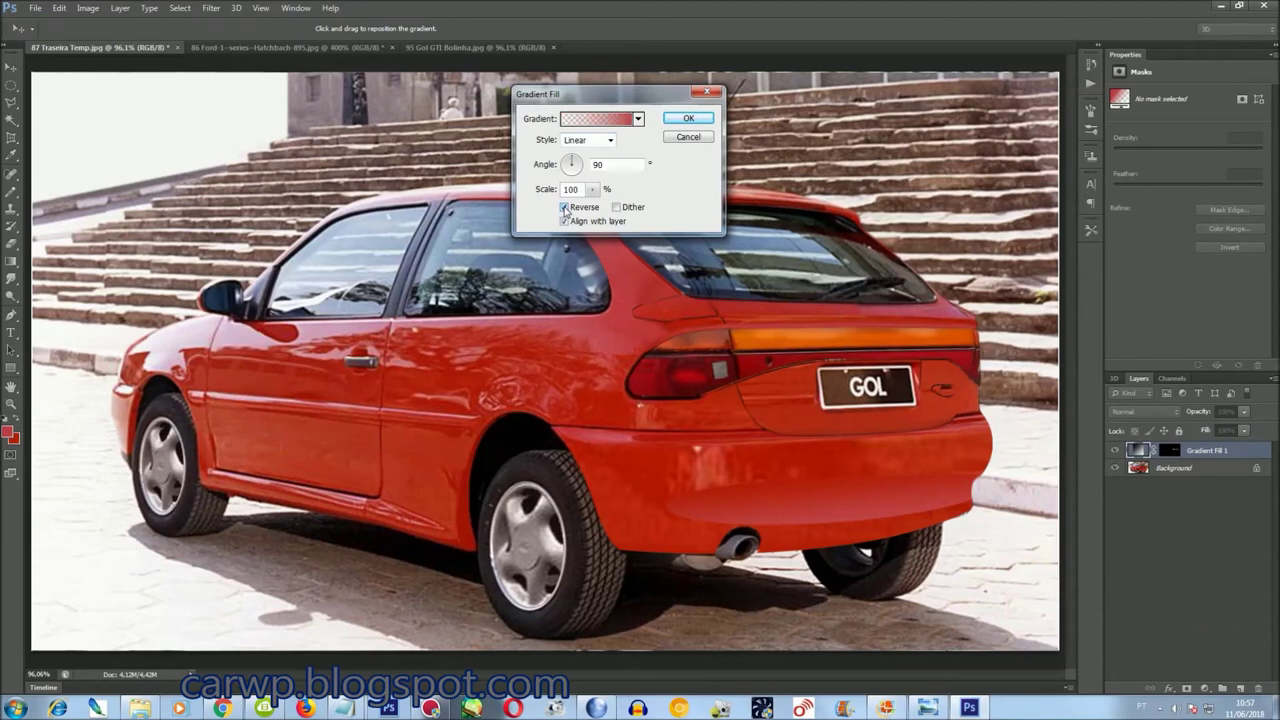
{"action": "left_click", "coordinate": [595, 140]}
{"action": "left_click", "coordinate": [588, 169]}
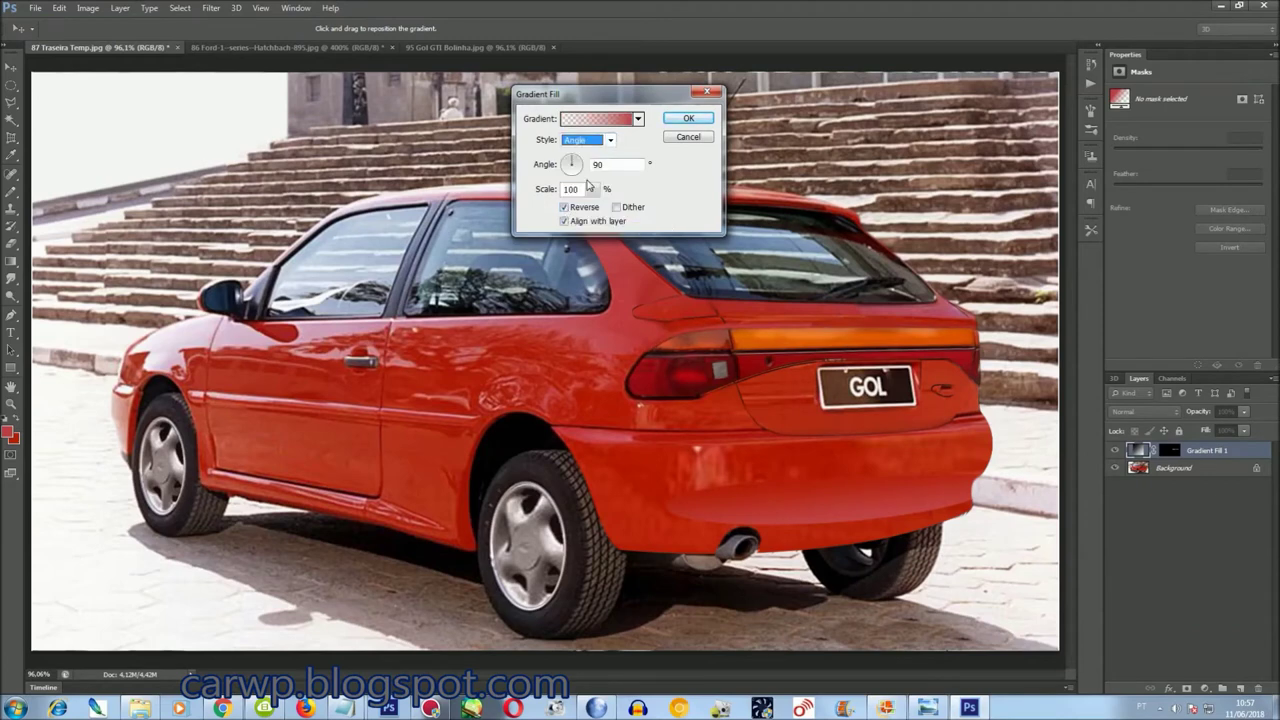
{"action": "left_click", "coordinate": [565, 207]}
{"action": "left_click", "coordinate": [595, 140]}
{"action": "left_click", "coordinate": [588, 181]}
Settle on a reversed Linear gradient at 90°, apply it, and zoom to 400%
{"action": "left_click", "coordinate": [565, 207]}
{"action": "left_click", "coordinate": [596, 141]}
{"action": "left_click", "coordinate": [565, 207]}
{"action": "left_click", "coordinate": [565, 207]}
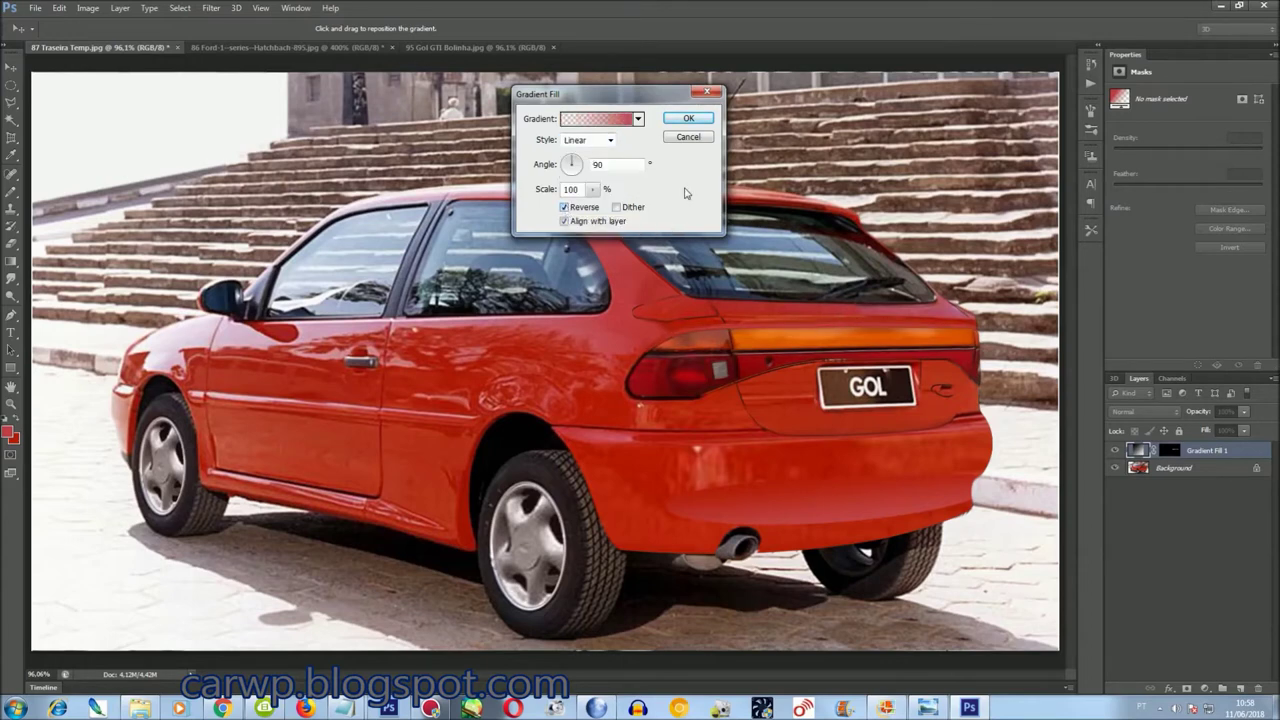
{"action": "left_click", "coordinate": [686, 120]}
{"action": "key", "text": "ctrl+plus"}
{"action": "key", "text": "ctrl+plus"}
{"action": "key", "text": "ctrl+plus"}
{"action": "key", "text": "ctrl+plus"}
{"action": "left_click_drag", "start_coordinate": [673, 677], "coordinate": [768, 677]}
{"action": "scroll", "coordinate": [823, 496], "scroll_direction": "up", "scroll_amount": 1}
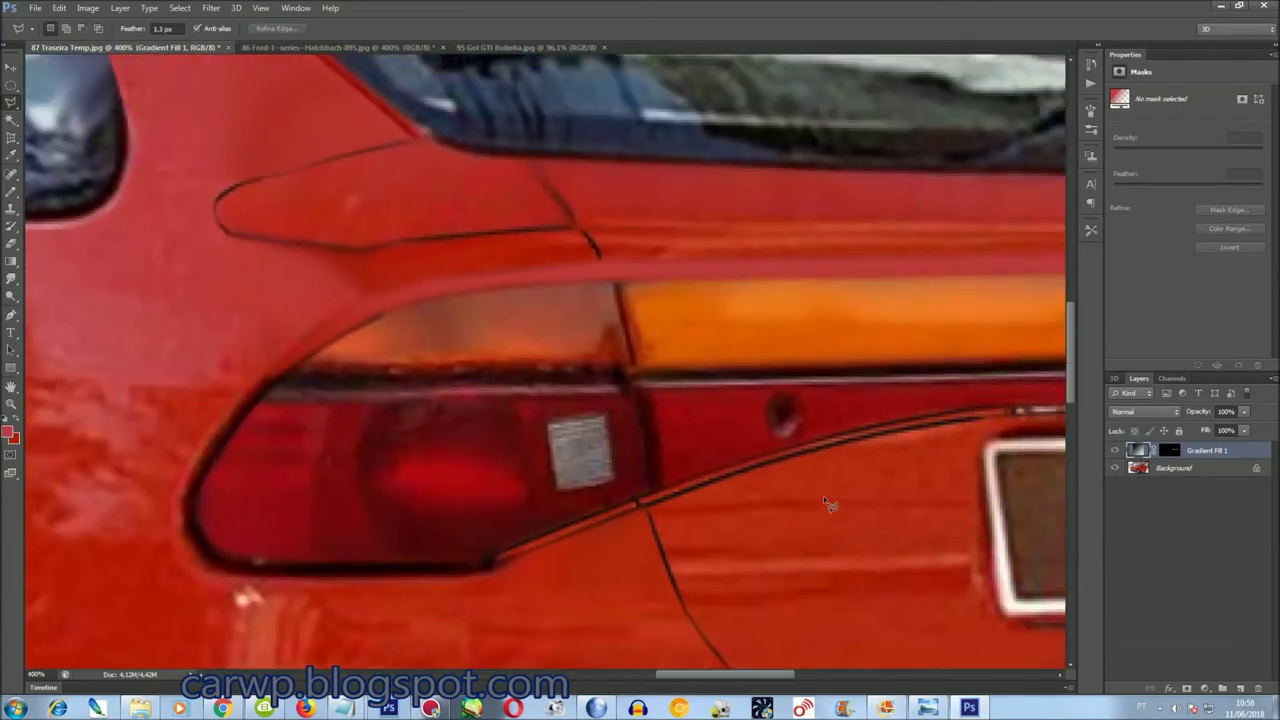
Select an ellipse over the panel above the taillight and enlarge it vertically
{"action": "scroll", "coordinate": [823, 496], "scroll_direction": "up", "scroll_amount": 2}
{"action": "left_click", "coordinate": [13, 88]}
{"action": "left_click_drag", "start_coordinate": [211, 319], "coordinate": [842, 330]}
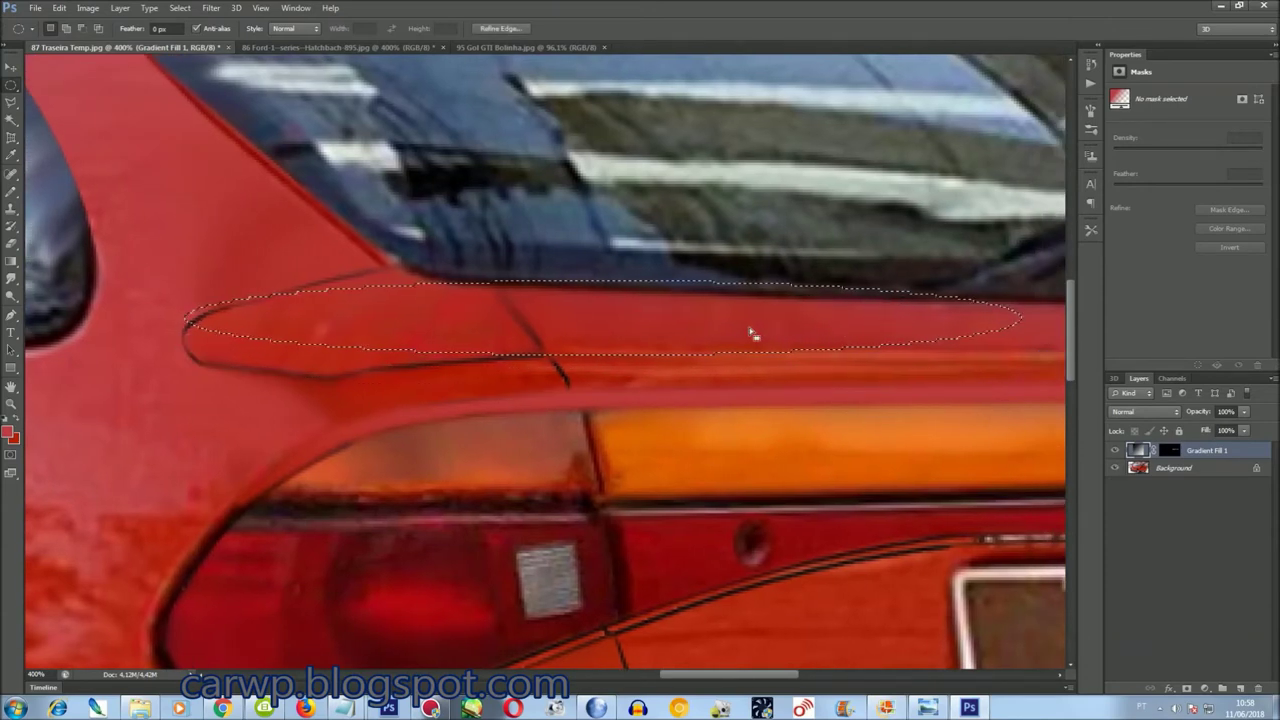
{"action": "right_click", "coordinate": [737, 328]}
{"action": "left_click", "coordinate": [794, 497]}
{"action": "left_click_drag", "start_coordinate": [603, 284], "coordinate": [603, 248]}
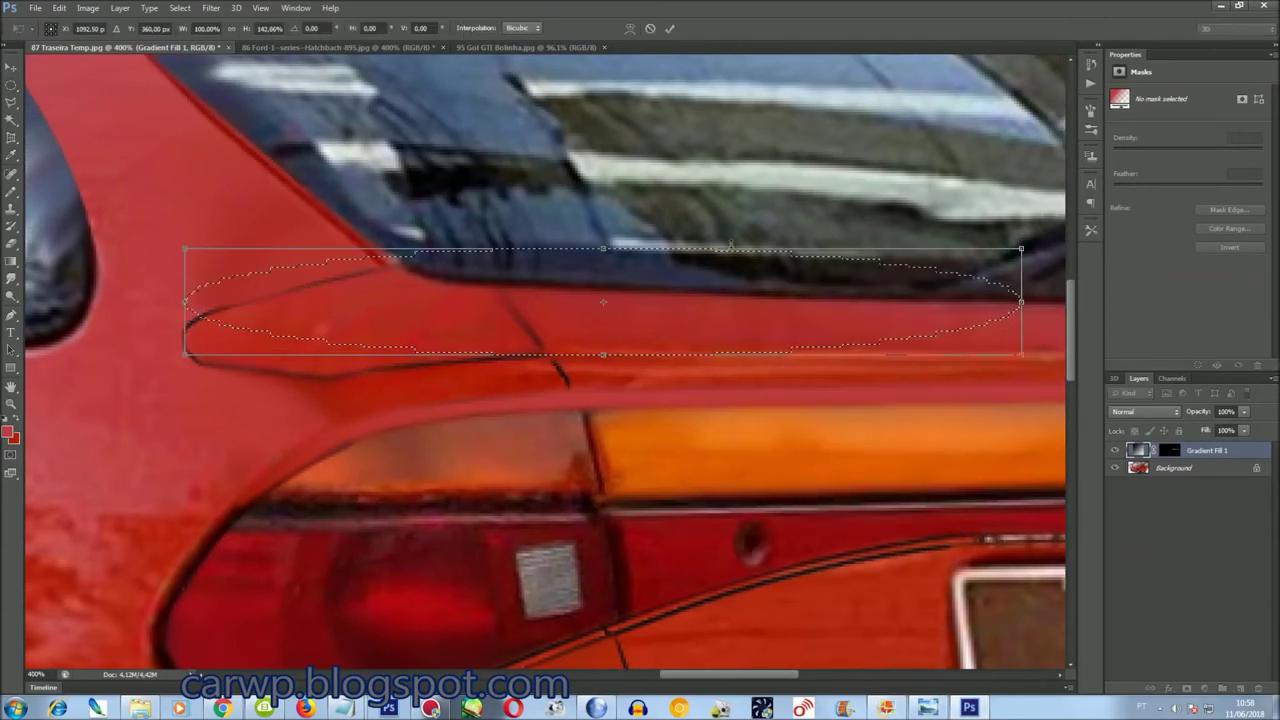
{"action": "left_click_drag", "start_coordinate": [603, 354], "coordinate": [603, 362]}
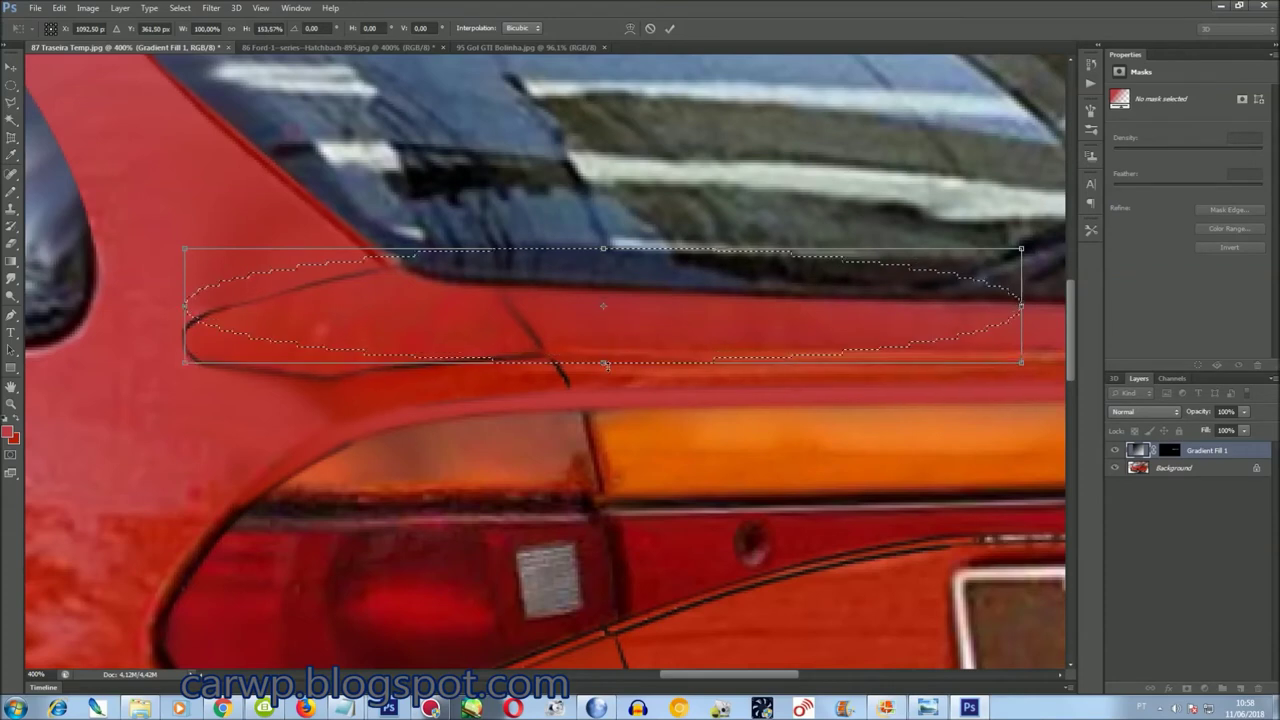
{"action": "key", "text": "Return"}
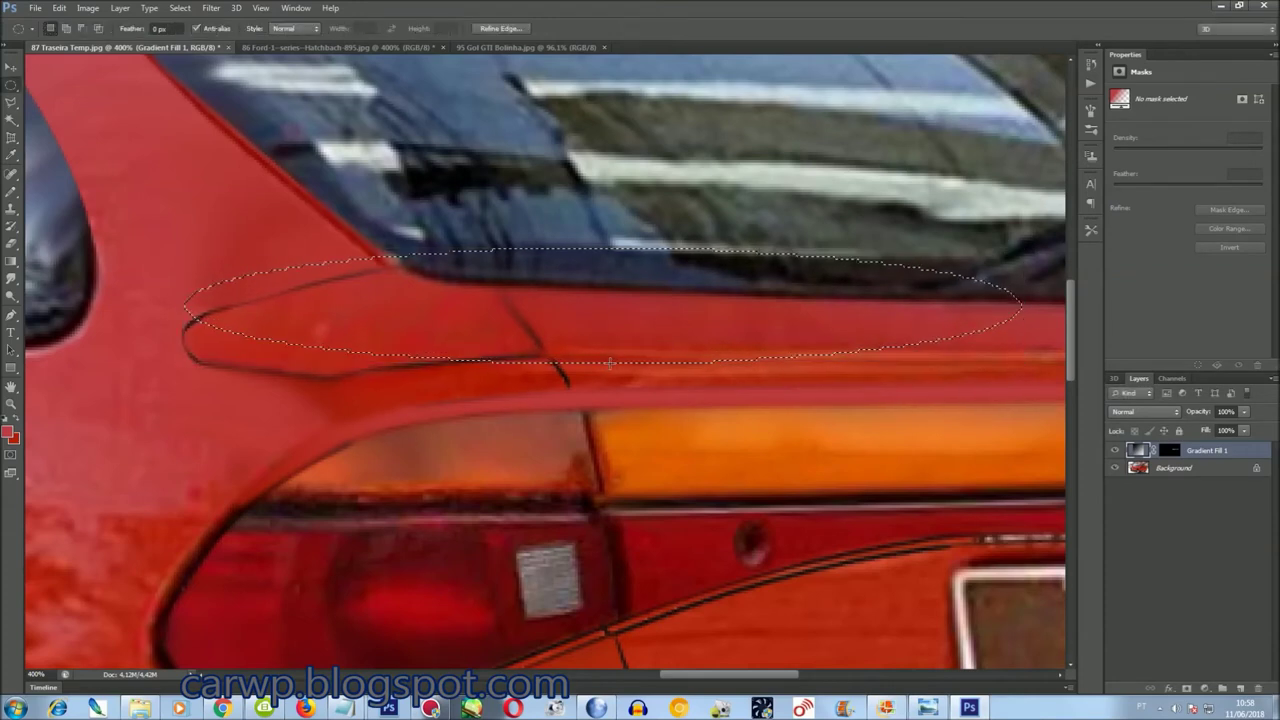
Merge Gradient Fill 1 into the photo and smudge the dark crease inside the ellipse
{"action": "left_click", "coordinate": [180, 8]}
{"action": "left_click", "coordinate": [200, 53]}
{"action": "key", "text": "Delete"}
{"action": "mouse_move", "coordinate": [200, 354]}
{"action": "left_mouse_down"}
{"action": "mouse_move", "coordinate": [223, 331]}
{"action": "mouse_move", "coordinate": [328, 342]}
{"action": "mouse_move", "coordinate": [486, 300]}
{"action": "mouse_move", "coordinate": [669, 288]}
{"action": "left_mouse_up"}
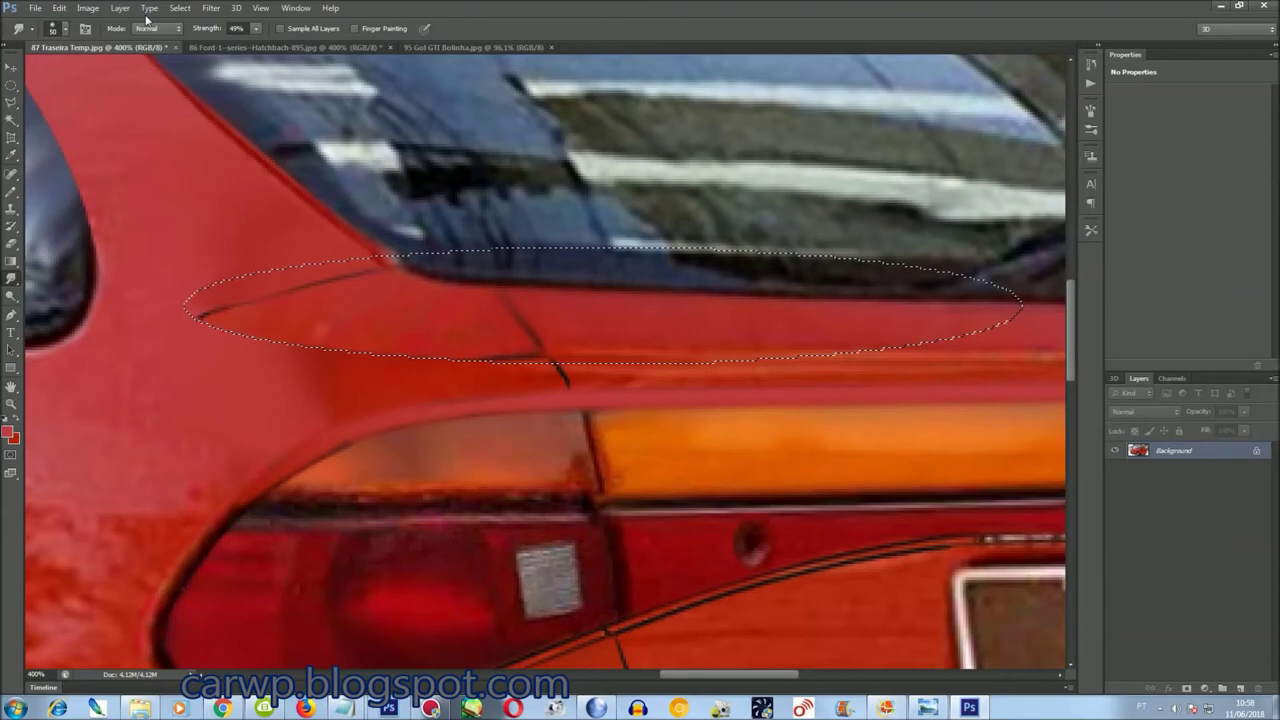
{"action": "left_click", "coordinate": [182, 8]}
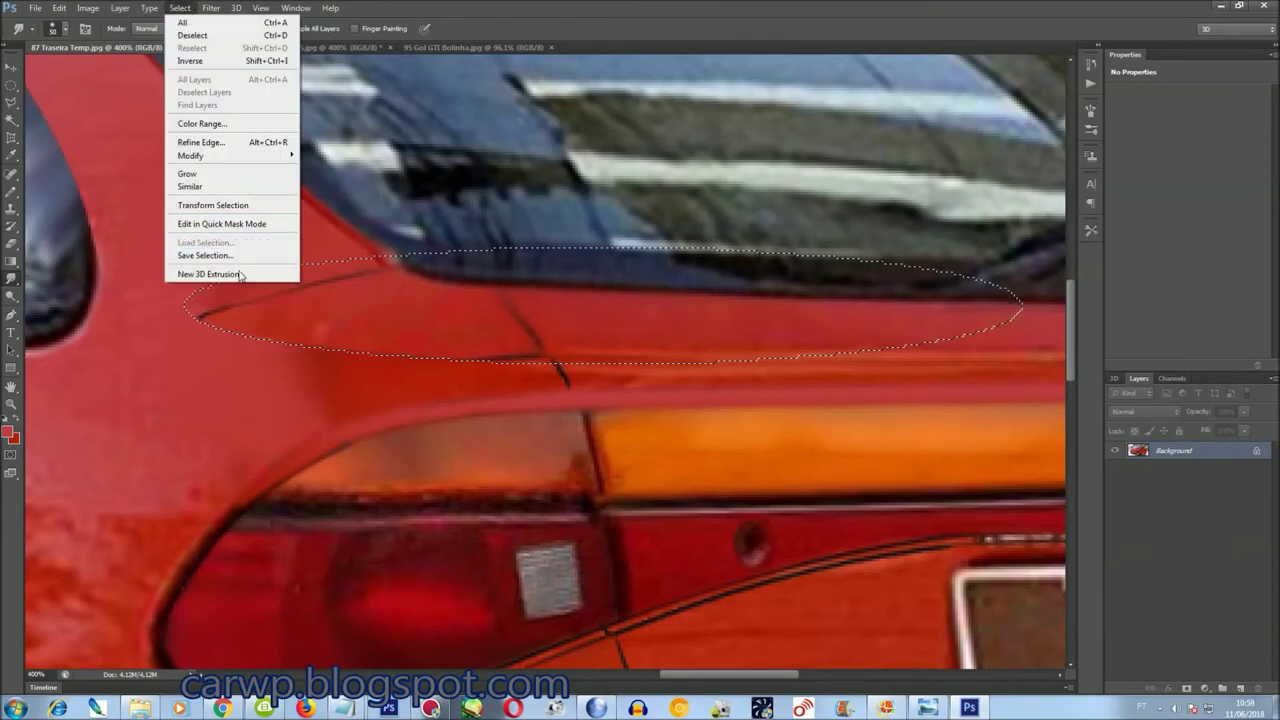
Lasso the strip below the rear window along the body line and fill it
{"action": "key", "text": "Escape"}
{"action": "key", "text": "l"}
{"action": "left_click_drag", "start_coordinate": [1020, 308], "coordinate": [887, 314]}
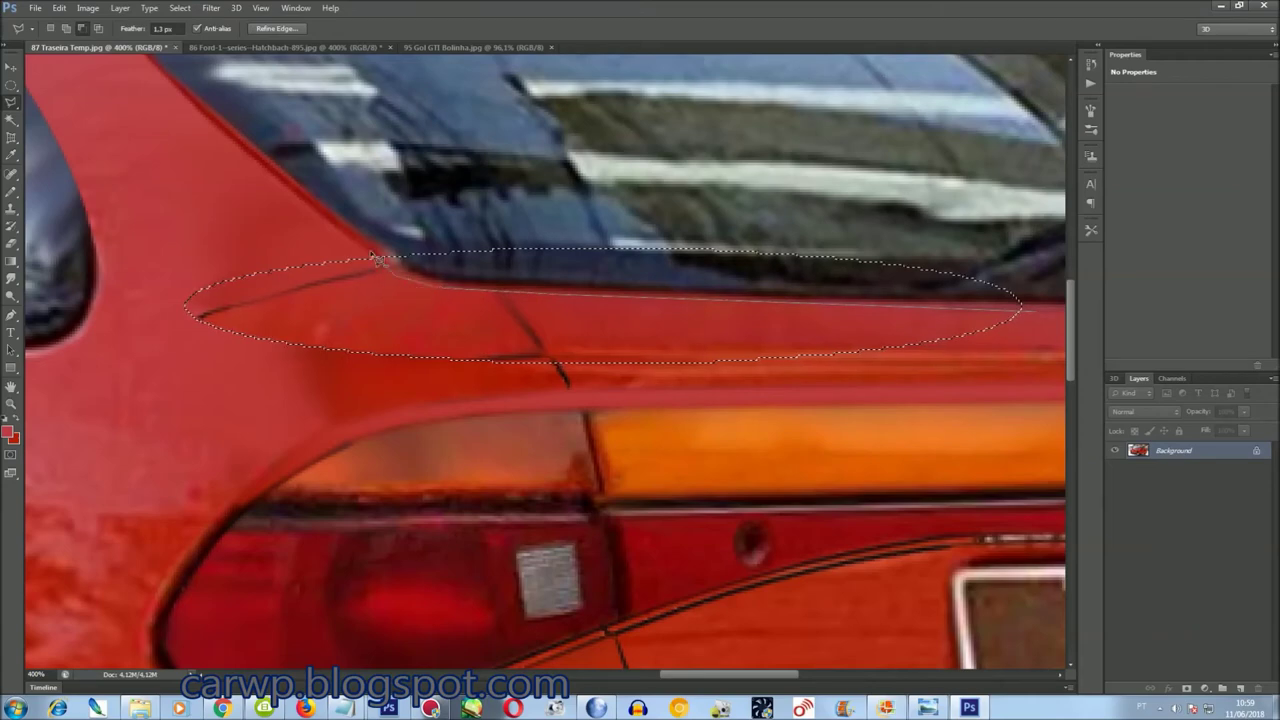
{"action": "left_click_drag", "start_coordinate": [945, 208], "coordinate": [513, 308]}
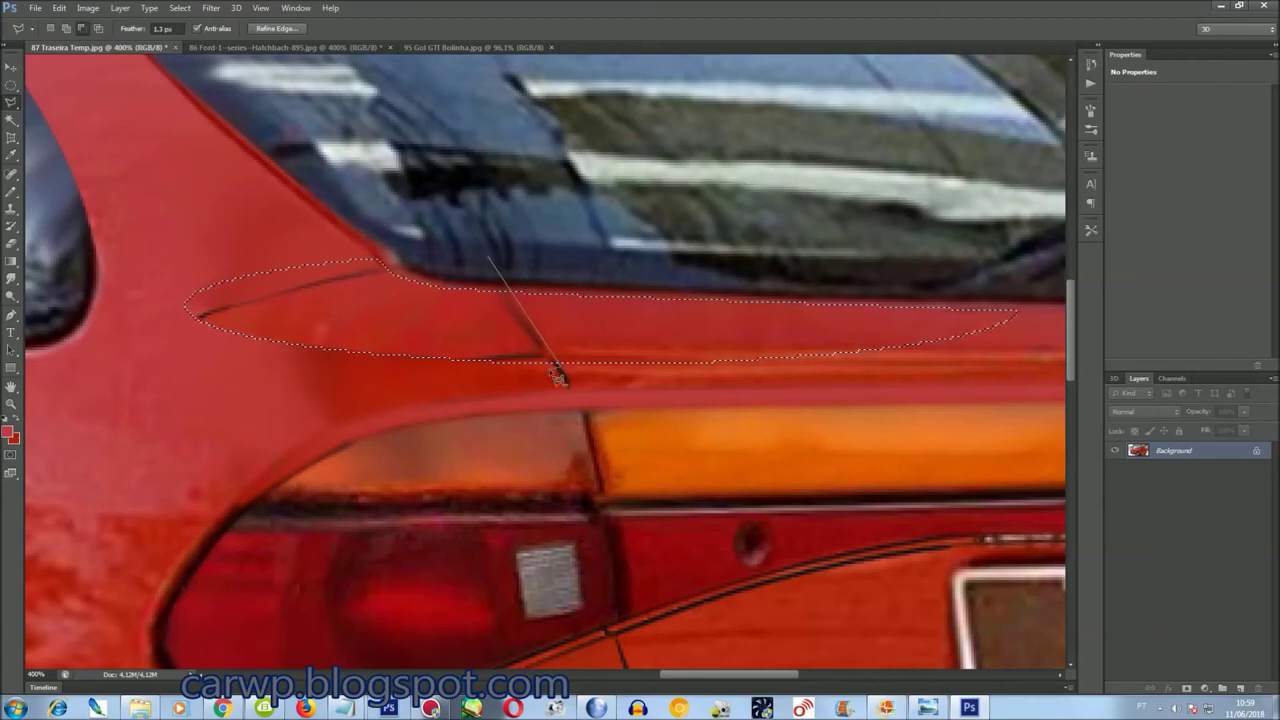
{"action": "left_click_drag", "start_coordinate": [472, 265], "coordinate": [478, 270]}
{"action": "key", "text": "shift+F5"}
{"action": "key", "text": "Return"}
{"action": "key", "text": "ctrl+0"}
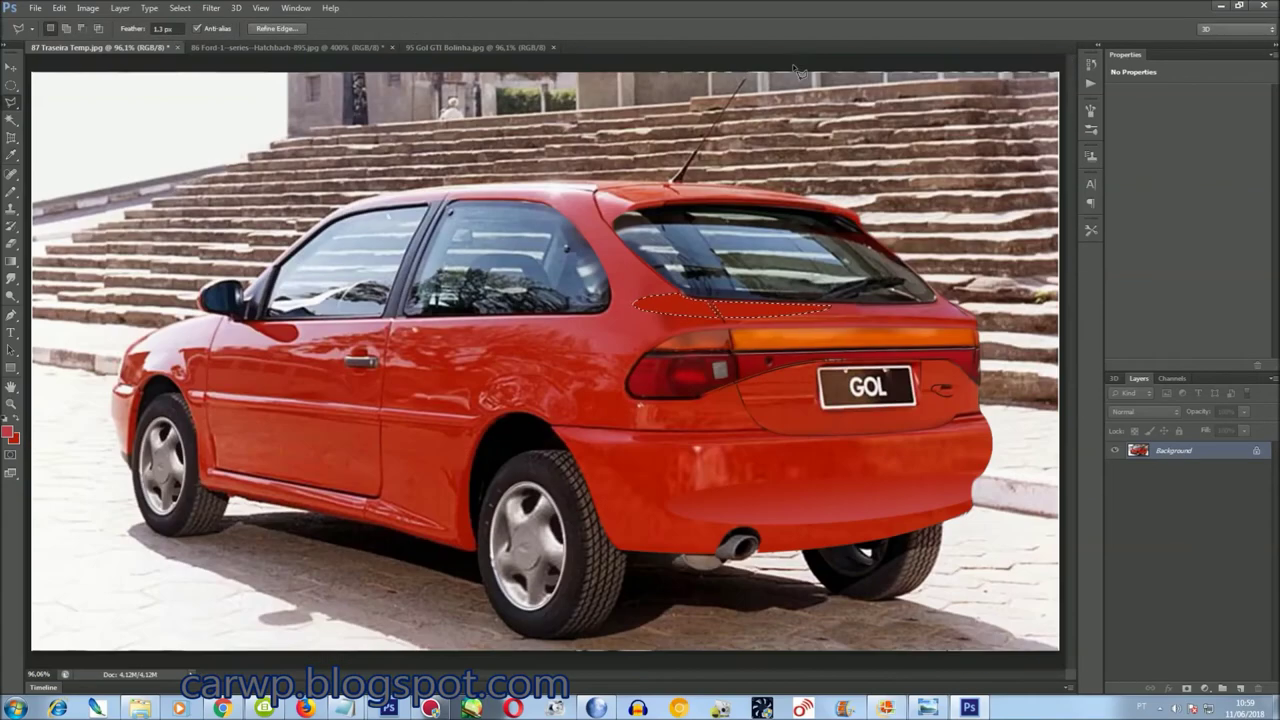
Add Gradient Fill 1 in Reflected style at 90°, unreversed
{"action": "left_click", "coordinate": [120, 8]}
{"action": "mouse_move", "coordinate": [160, 124]}
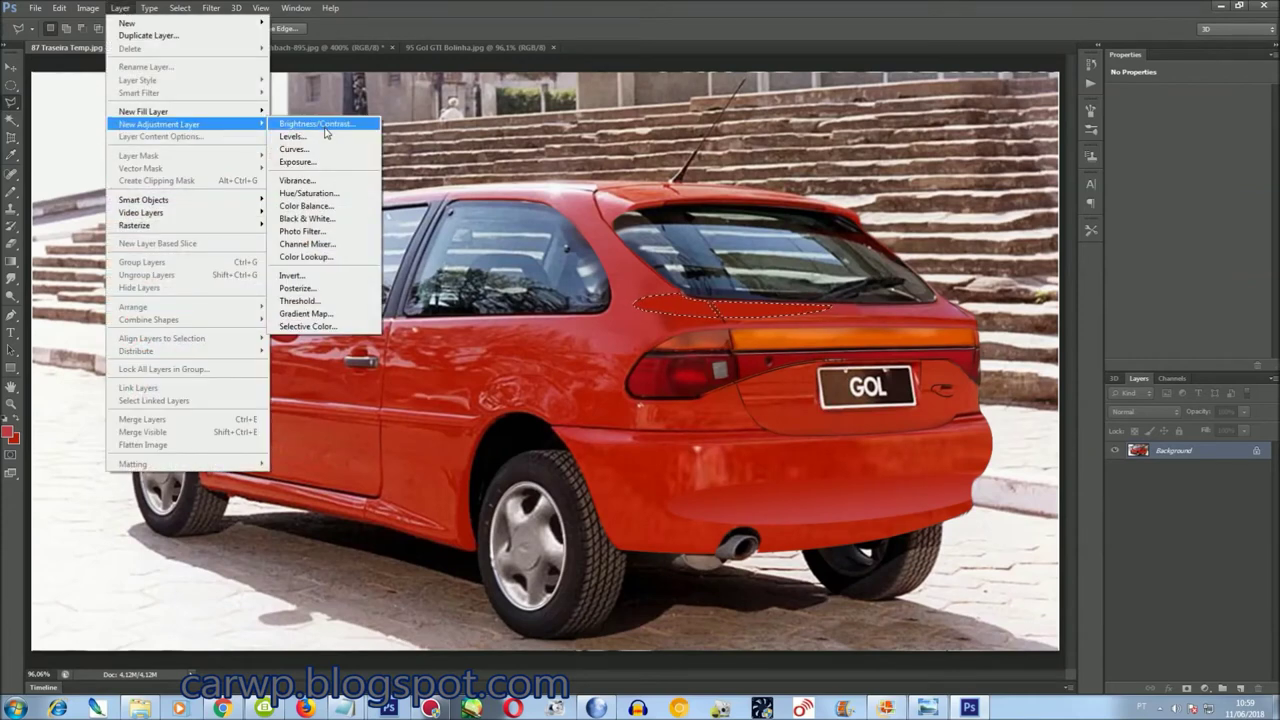
{"action": "left_click", "coordinate": [292, 124]}
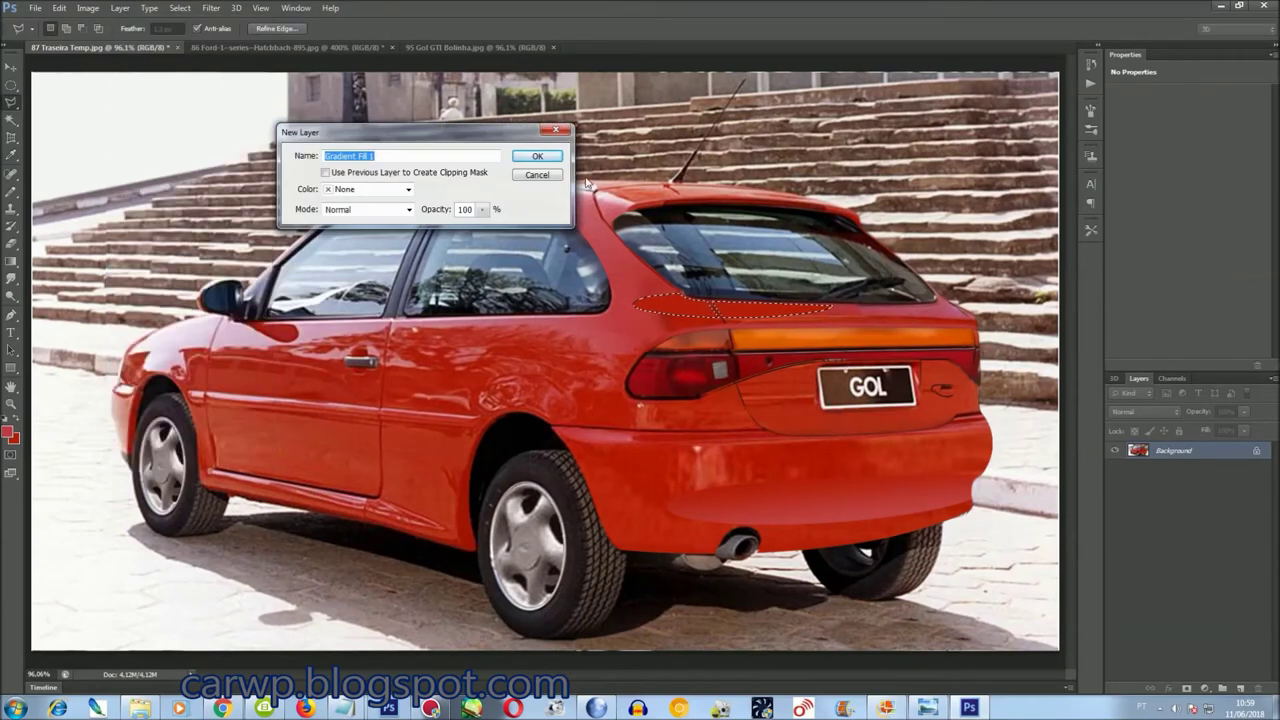
{"action": "left_click", "coordinate": [537, 156]}
{"action": "left_click_drag", "start_coordinate": [600, 85], "coordinate": [301, 35]}
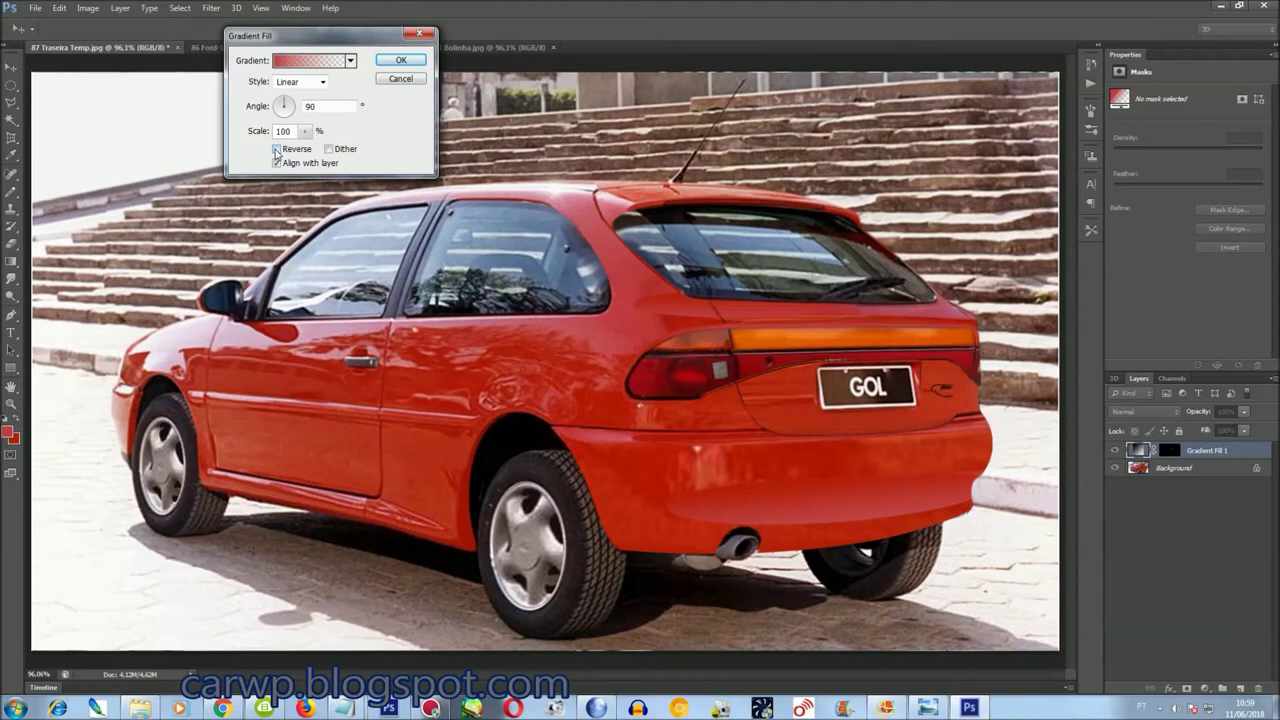
{"action": "left_click", "coordinate": [276, 149]}
{"action": "left_click", "coordinate": [300, 81]}
{"action": "left_click", "coordinate": [303, 127]}
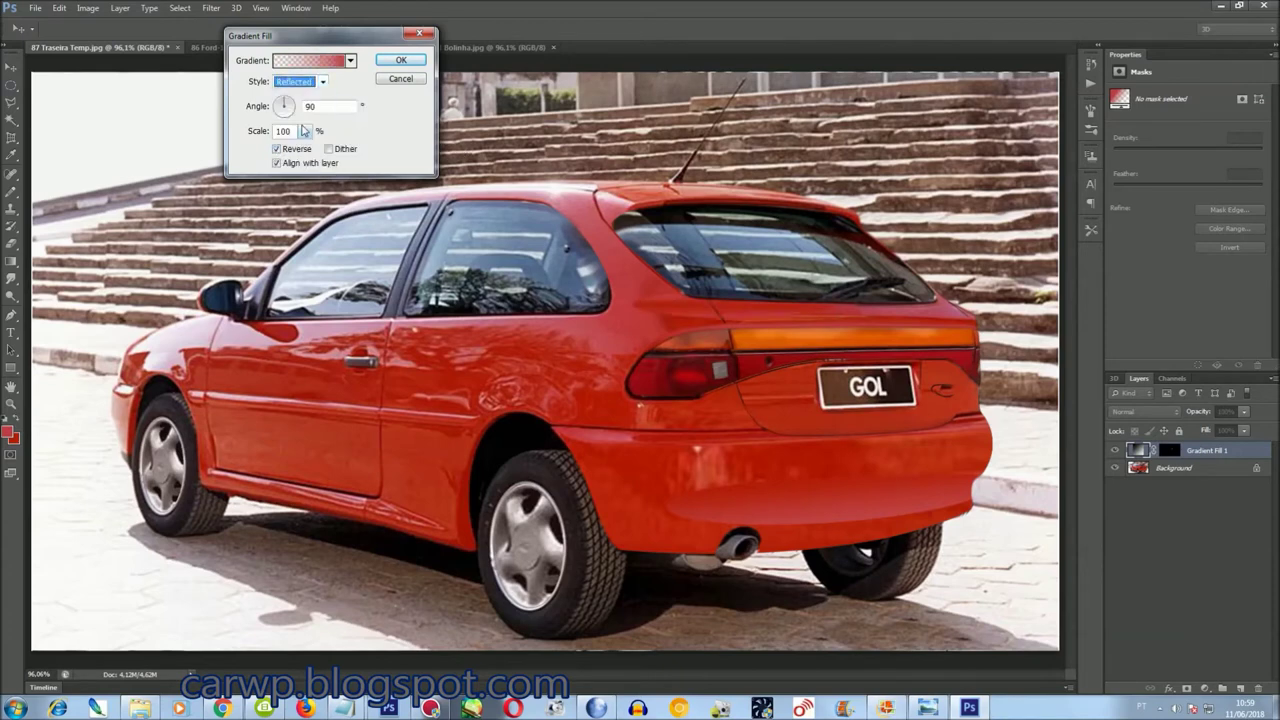
{"action": "left_click", "coordinate": [277, 149]}
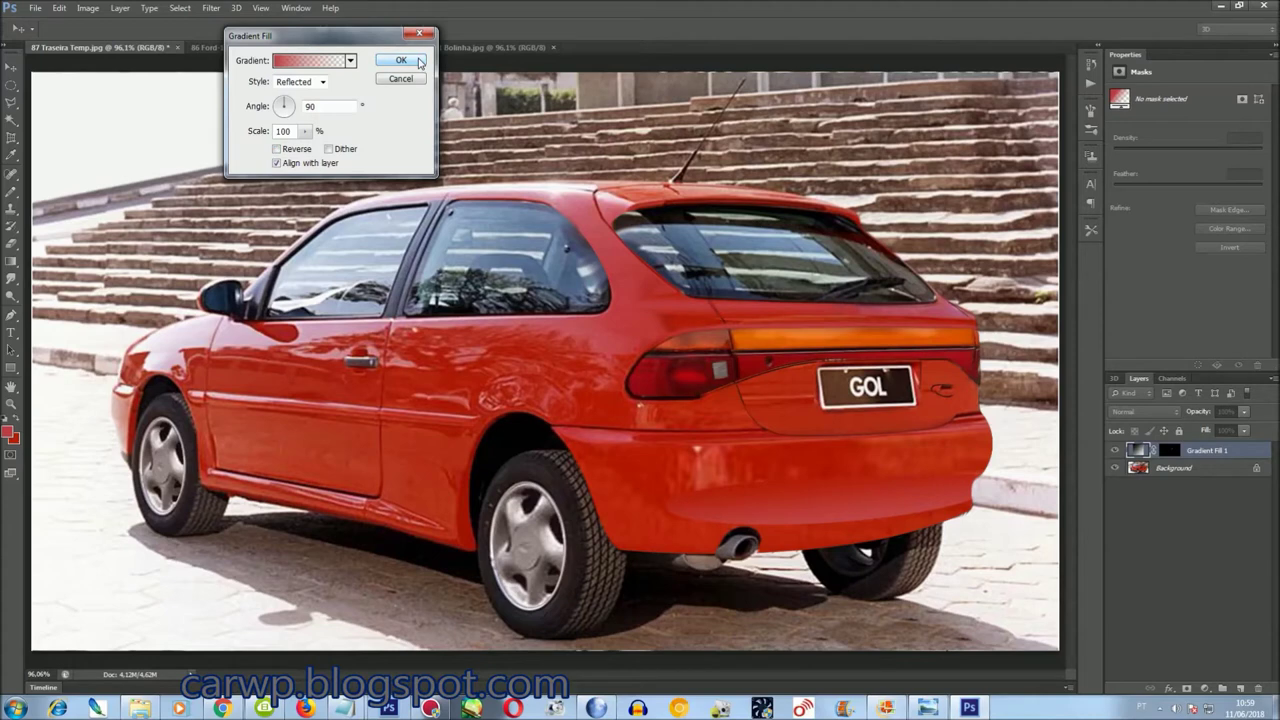
{"action": "left_click", "coordinate": [419, 61]}
{"action": "left_click", "coordinate": [295, 8]}
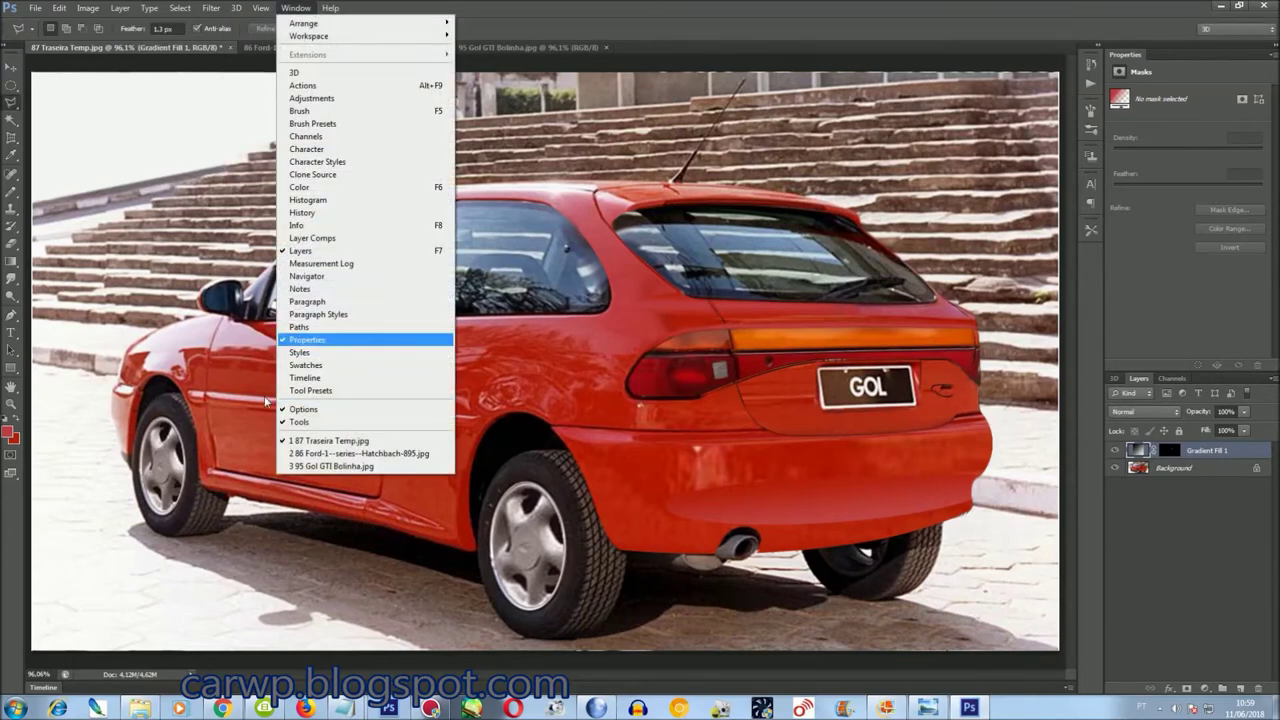
Switch to the Ford hatchback photo and zoom in on its rear
{"action": "left_click", "coordinate": [300, 453]}
{"action": "left_click_drag", "start_coordinate": [630, 675], "coordinate": [752, 675]}
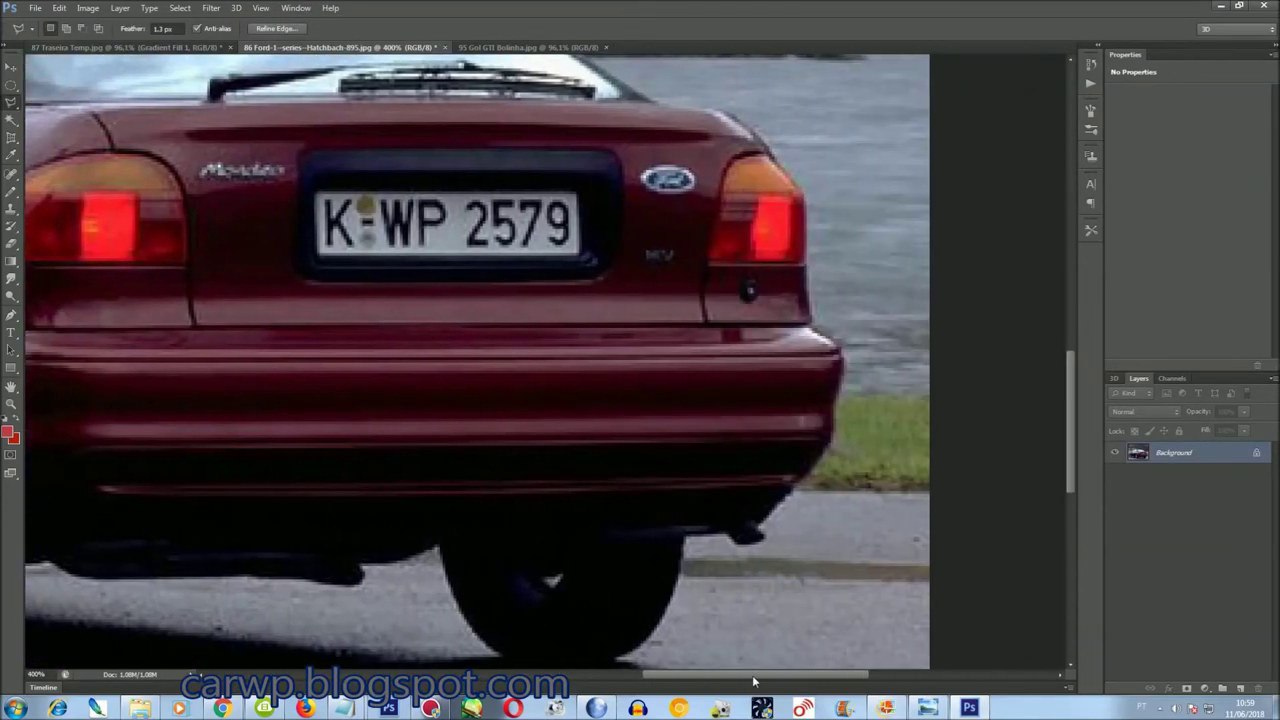
{"action": "left_click_drag", "start_coordinate": [1072, 431], "coordinate": [1066, 396]}
{"action": "key", "text": "ctrl+plus"}
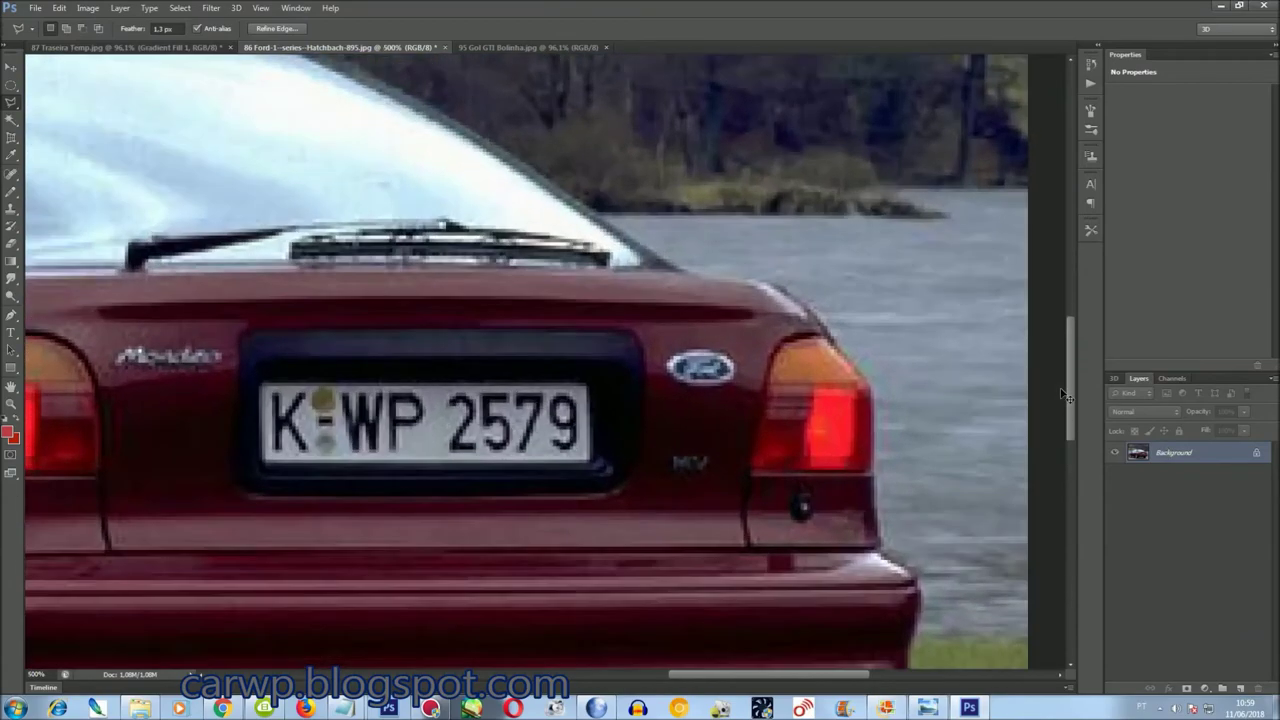
{"action": "key", "text": "ctrl+plus"}
{"action": "key", "text": "ctrl+minus"}
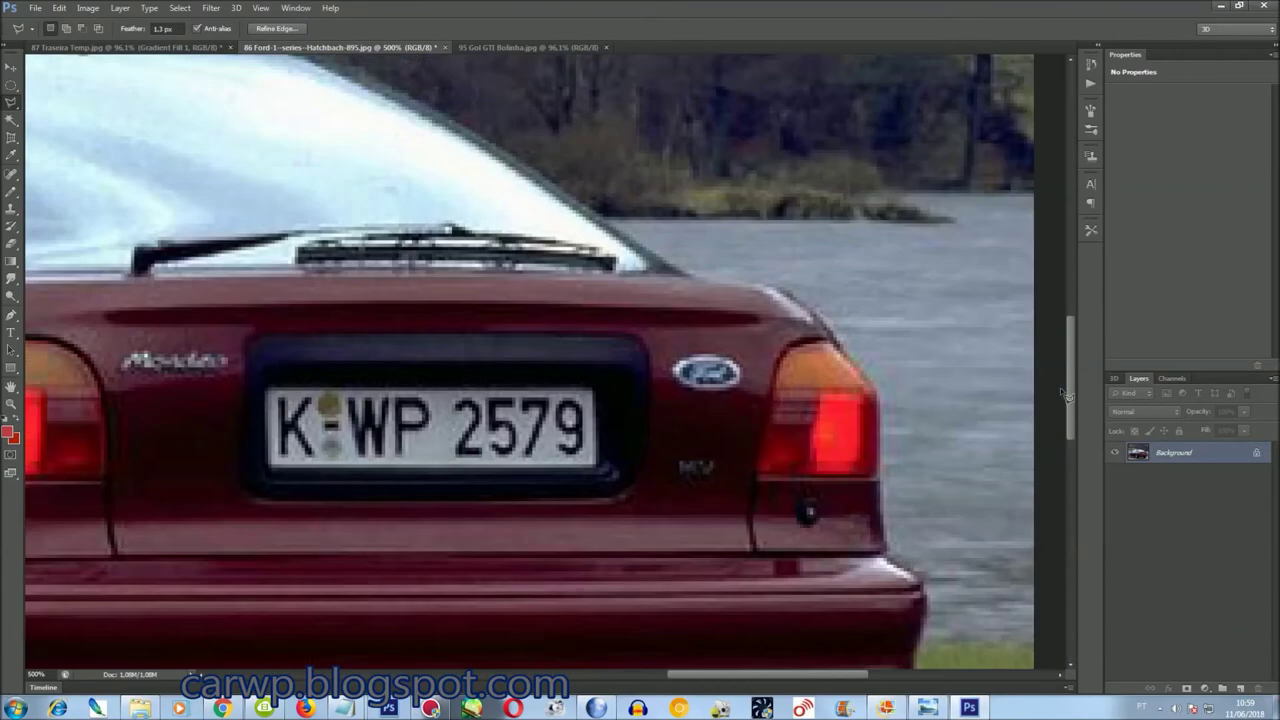
Open the Ford Fiesta photo from the file browser
{"action": "key", "text": "ctrl+o"}
{"action": "left_click", "coordinate": [535, 193]}
{"action": "double_click", "coordinate": [535, 193]}
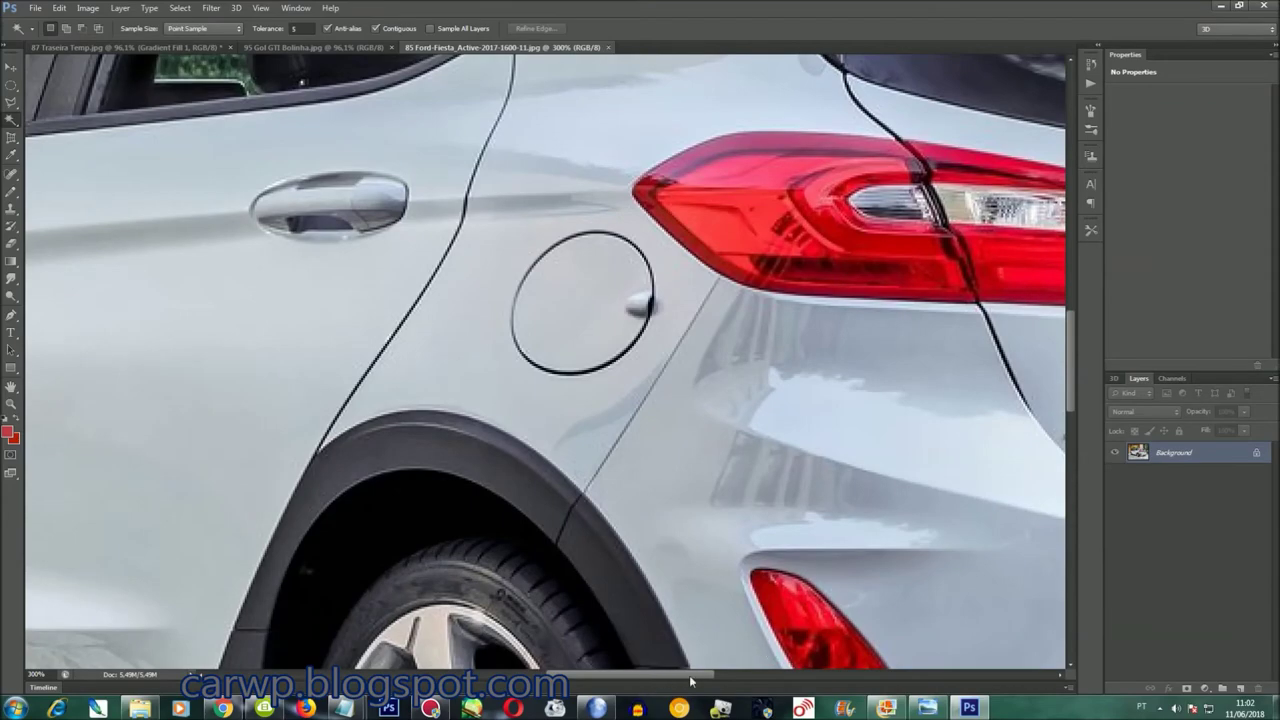
{"action": "scroll", "coordinate": [735, 517], "scroll_direction": "down", "scroll_amount": 3}
{"action": "scroll", "coordinate": [735, 517], "scroll_direction": "up", "scroll_amount": 2}
{"action": "scroll", "coordinate": [735, 517], "scroll_direction": "up", "scroll_amount": 2}
{"action": "scroll", "coordinate": [735, 517], "scroll_direction": "up", "scroll_amount": 2}
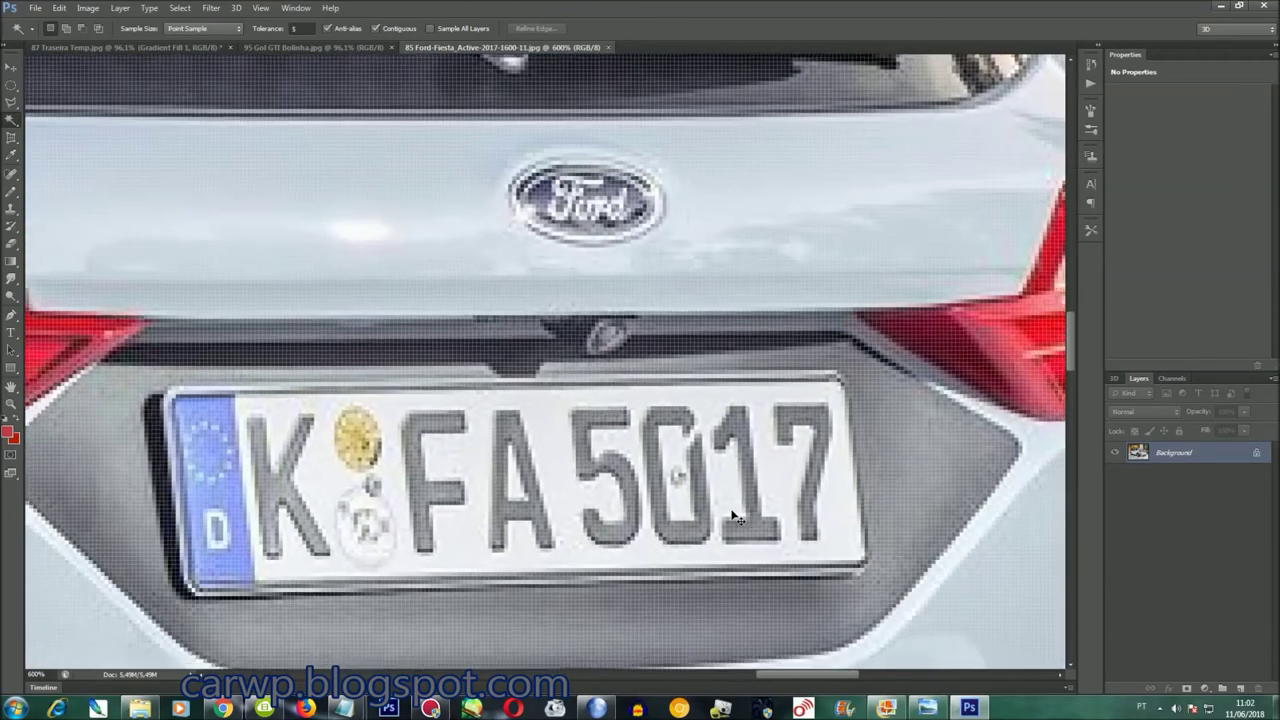
{"action": "scroll", "coordinate": [735, 517], "scroll_direction": "down", "scroll_amount": 1}
Isolate the Ford oval badge, desaturating its surroundings, and box it with a transformed marquee
{"action": "key", "text": "l"}
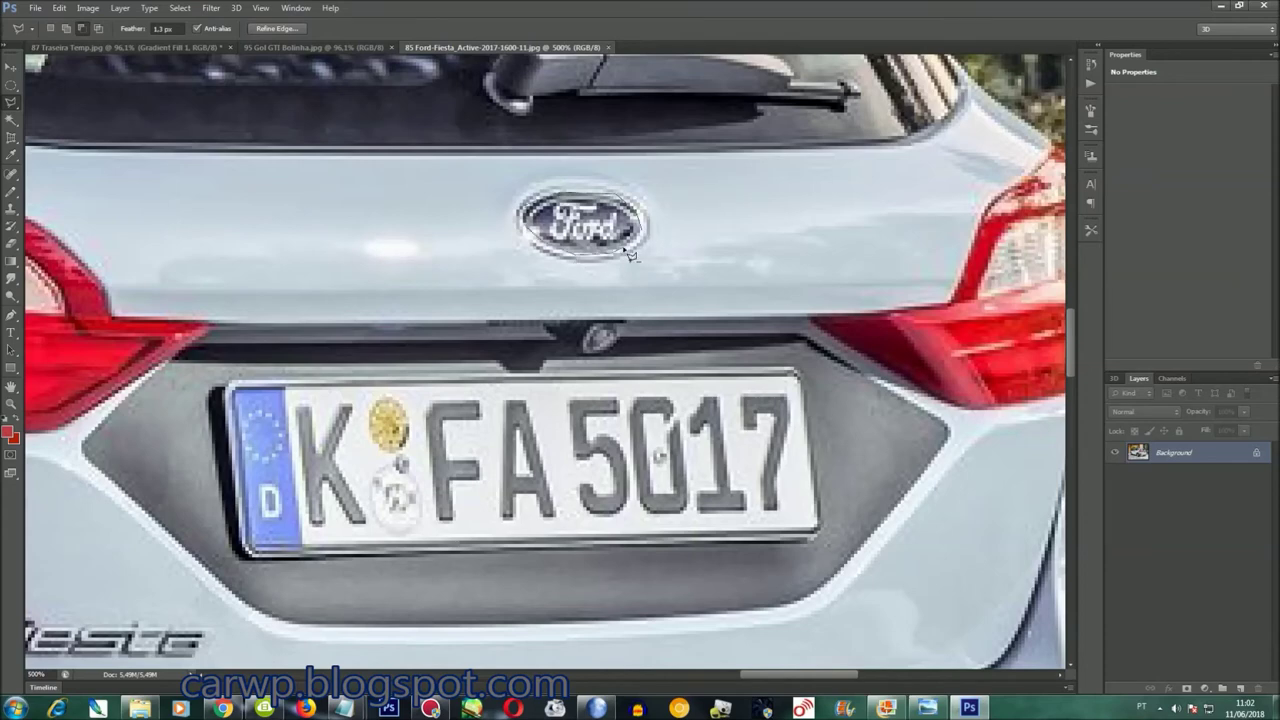
{"action": "key", "text": "ctrl+shift+i"}
{"action": "key", "text": "ctrl+shift+u"}
{"action": "left_click", "coordinate": [11, 84]}
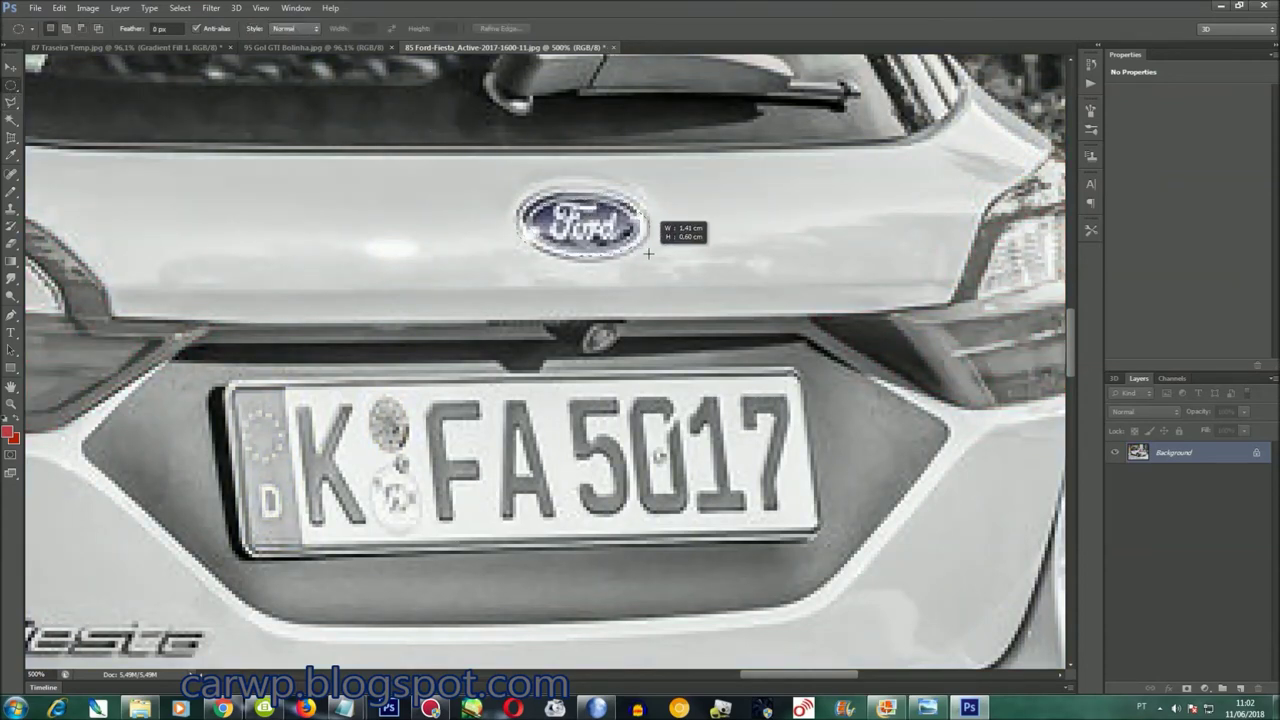
{"action": "left_click_drag", "start_coordinate": [648, 254], "coordinate": [645, 251]}
{"action": "right_click", "coordinate": [591, 229]}
{"action": "left_click", "coordinate": [650, 403]}
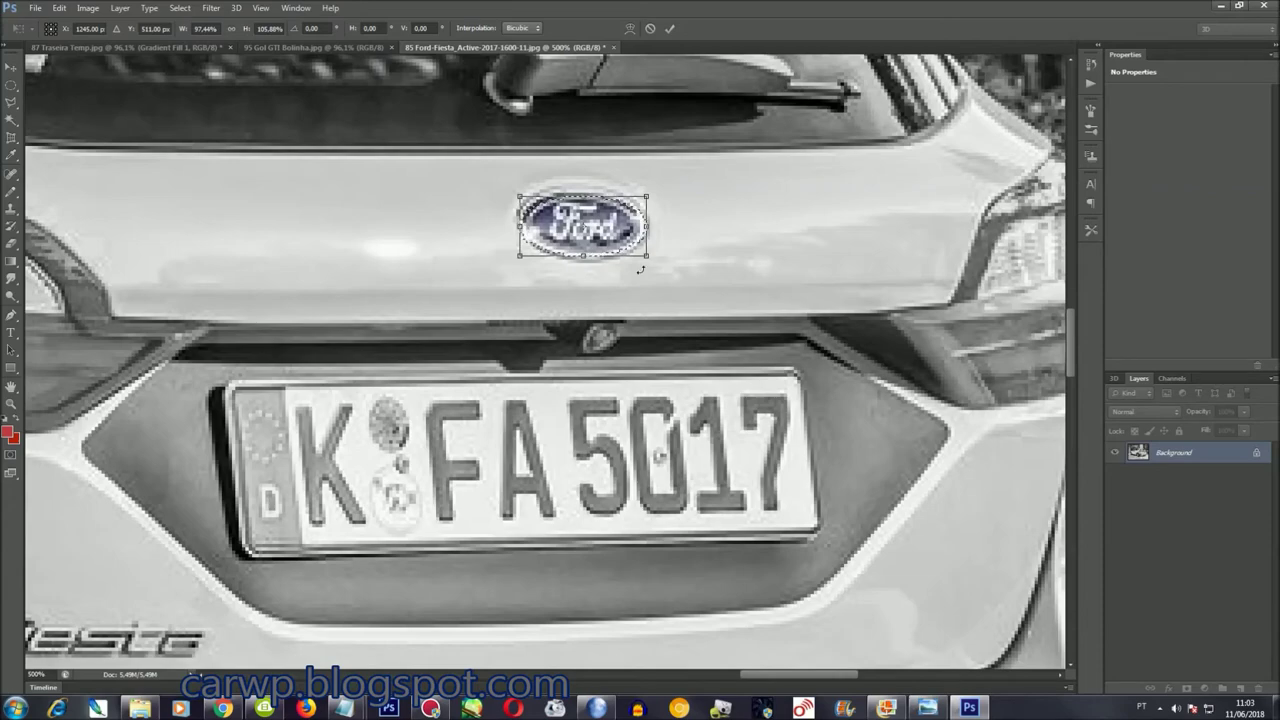
{"action": "key", "text": "Return"}
Close the Ford Fiesta photo without saving and zoom in on the red Gol
{"action": "key", "text": "ctrl+w"}
{"action": "key", "text": "n"}
{"action": "key", "text": "ctrl+plus"}
{"action": "key", "text": "ctrl+plus"}
{"action": "key", "text": "ctrl+plus"}
{"action": "key", "text": "ctrl+plus"}
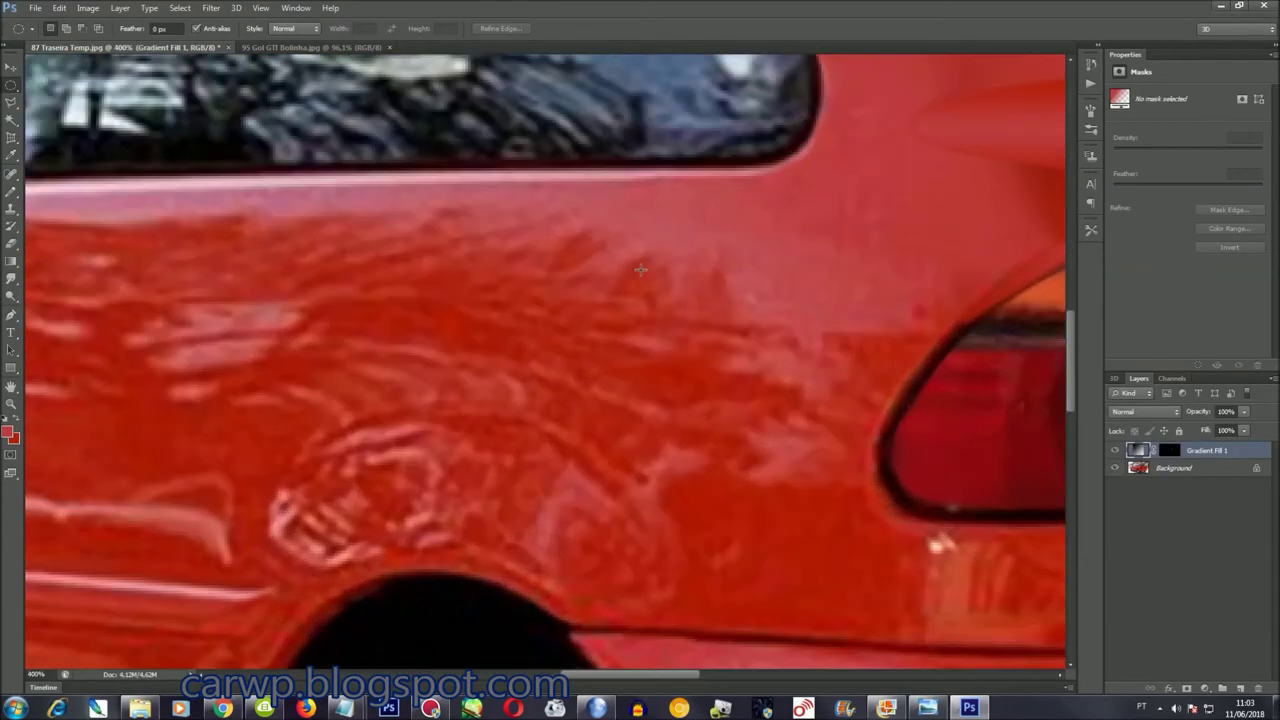
Paste the Ford oval badge as Layer 1 and scale it beside the GOL plate
{"action": "left_click_drag", "start_coordinate": [684, 676], "coordinate": [860, 672]}
{"action": "key", "text": "ctrl+v"}
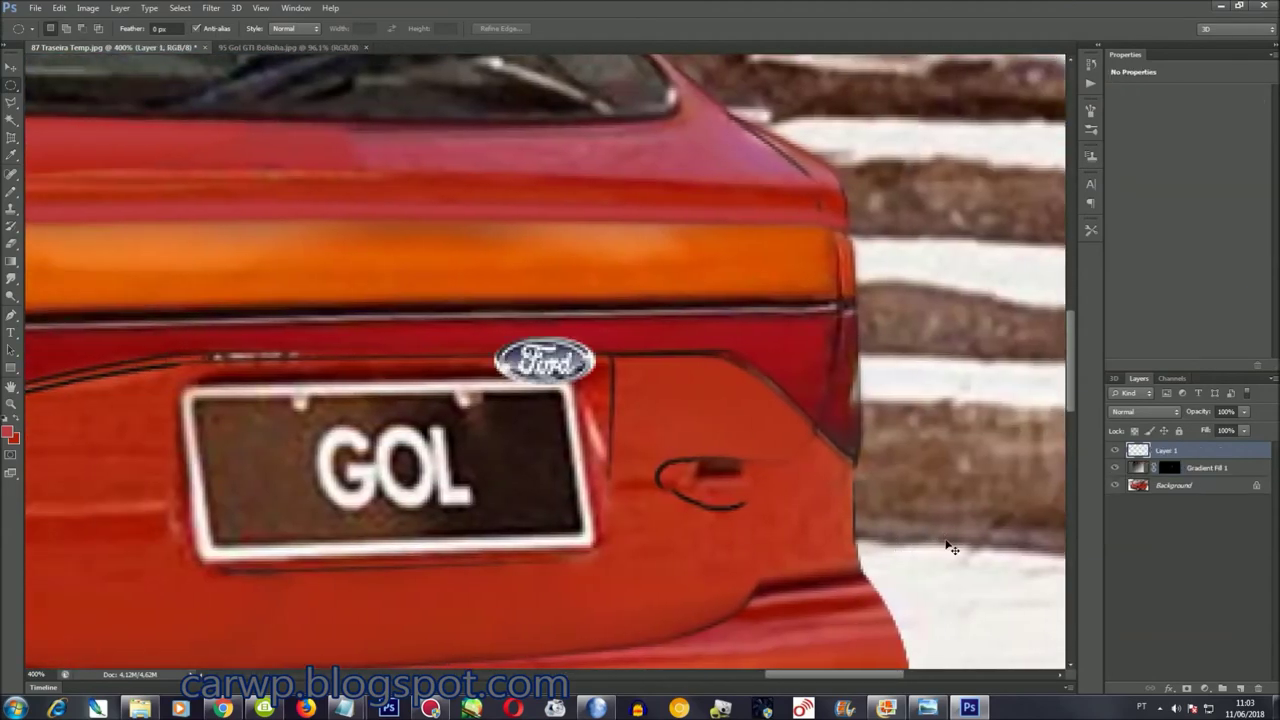
{"action": "key", "text": "ctrl+t"}
{"action": "mouse_move", "coordinate": [640, 375]}
{"action": "left_mouse_down"}
{"action": "mouse_move", "coordinate": [786, 512]}
{"action": "mouse_move", "coordinate": [738, 497]}
{"action": "left_mouse_up"}
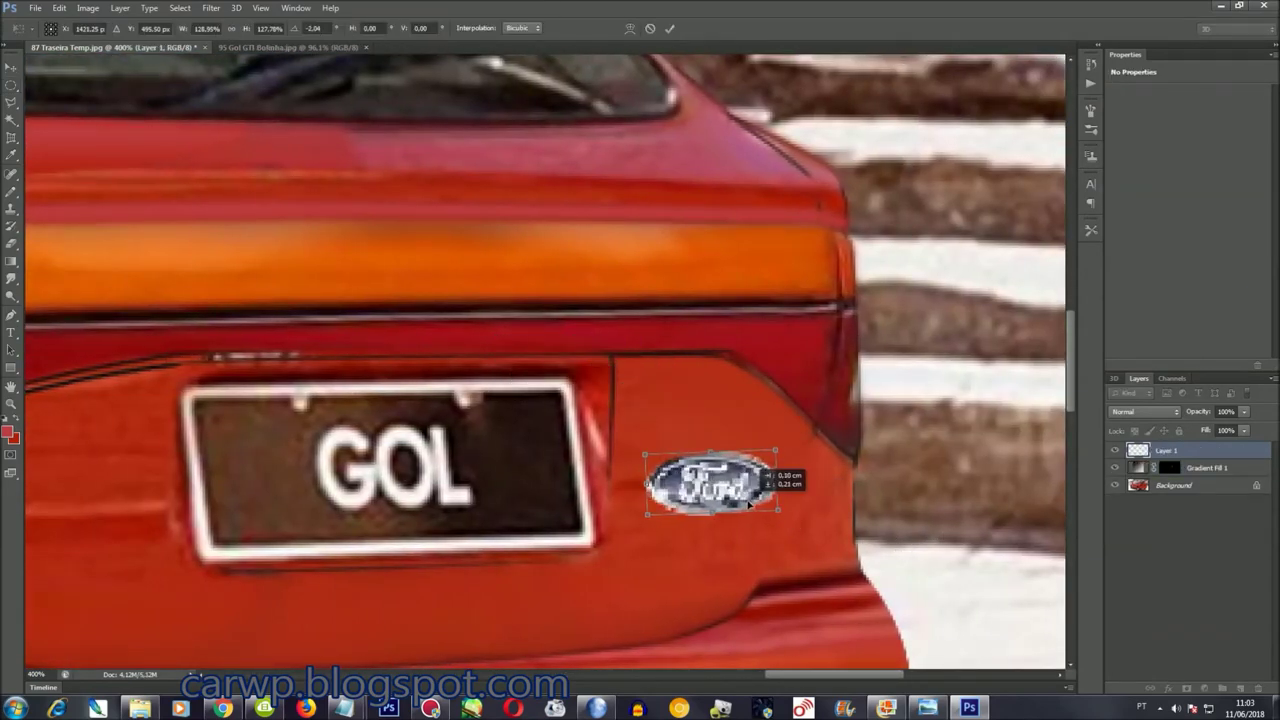
{"action": "key", "text": "Return"}
{"action": "key", "text": "ctrl+0"}
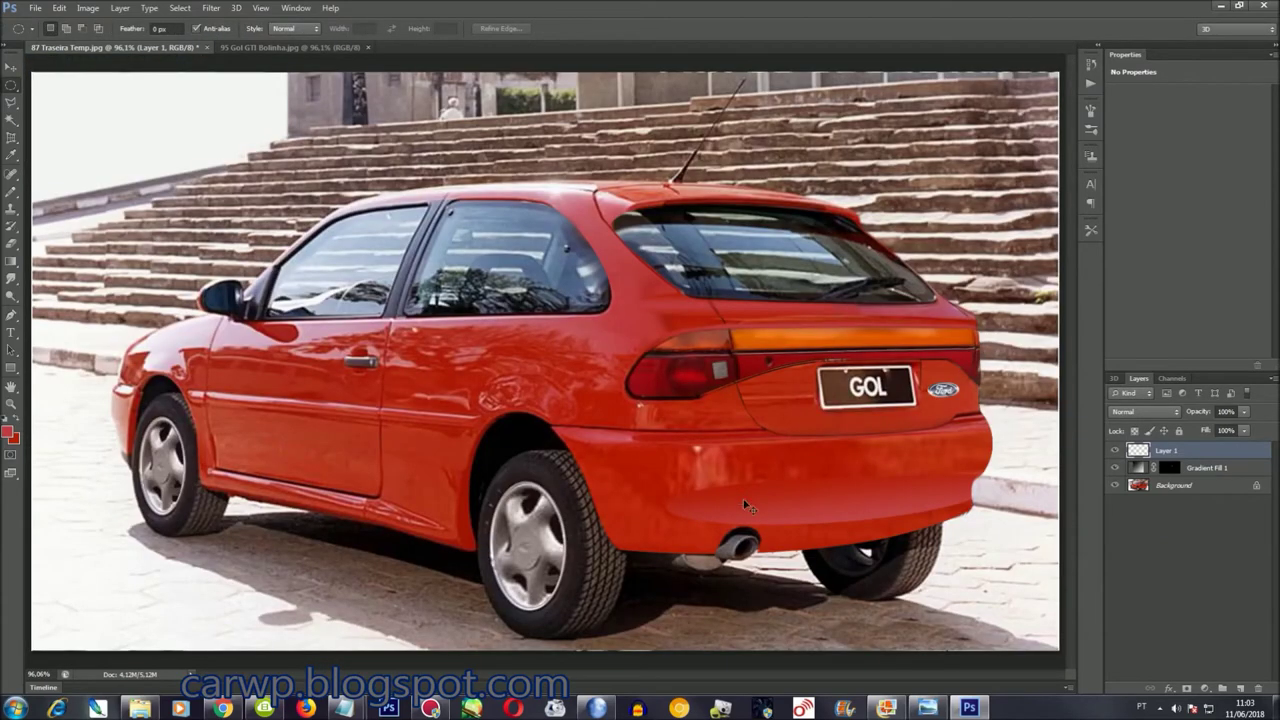
{"action": "key", "text": "ctrl+plus"}
{"action": "key", "text": "ctrl+plus"}
{"action": "scroll", "coordinate": [745, 505], "scroll_direction": "right", "scroll_amount": 5}
{"action": "key", "text": "ctrl+t"}
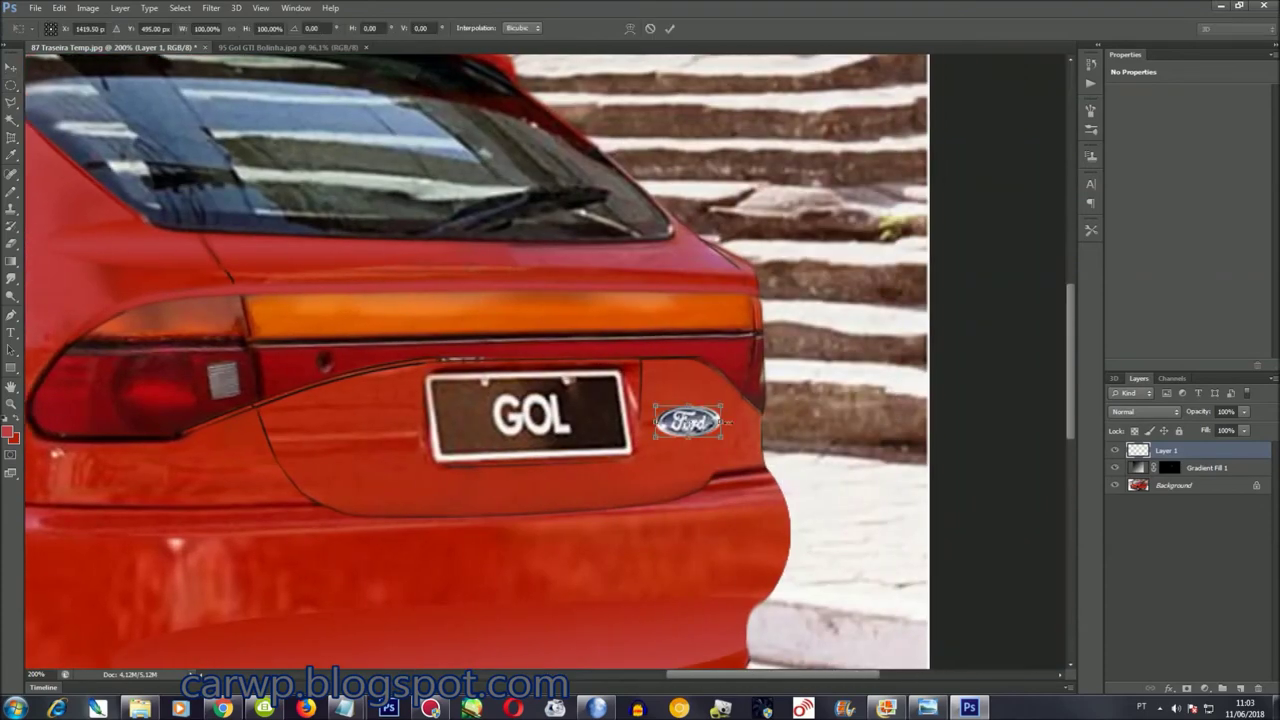
{"action": "key", "text": "Return"}
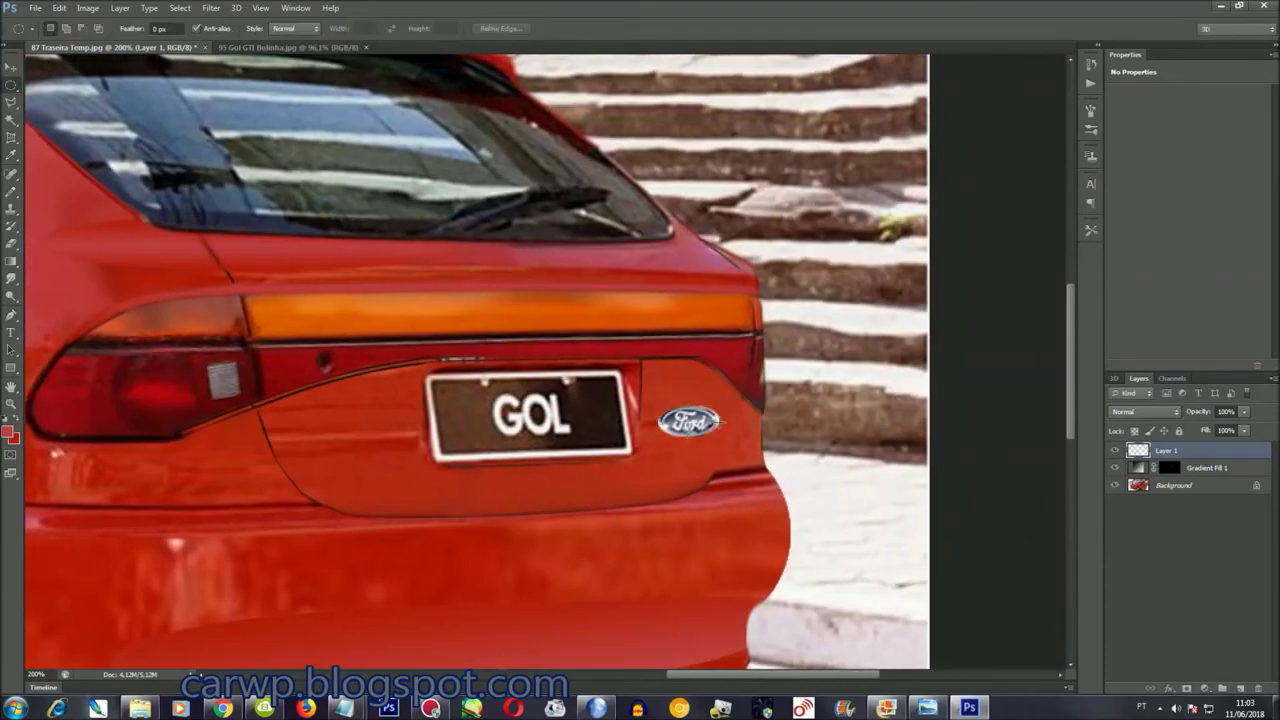
Make the Background layer active and smudge the paint along the tailgate
{"action": "left_click", "coordinate": [1178, 485]}
{"action": "key", "text": "r"}
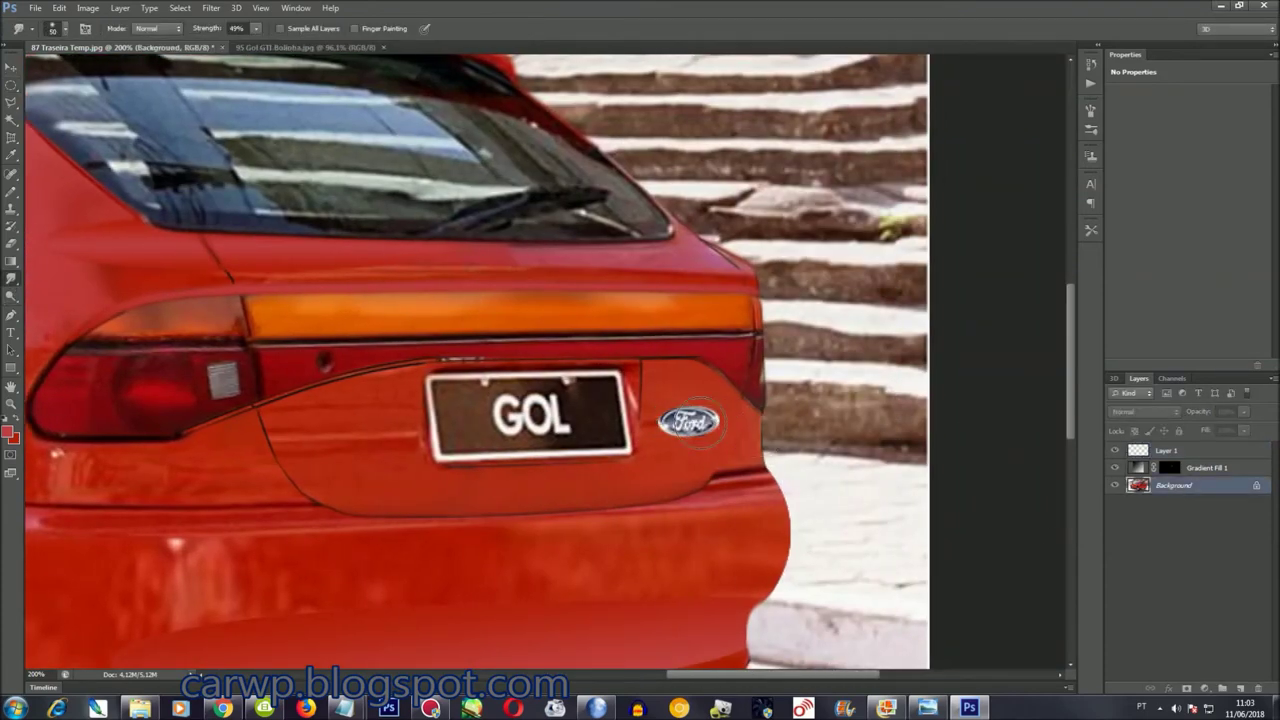
{"action": "key", "text": "ctrl+0"}
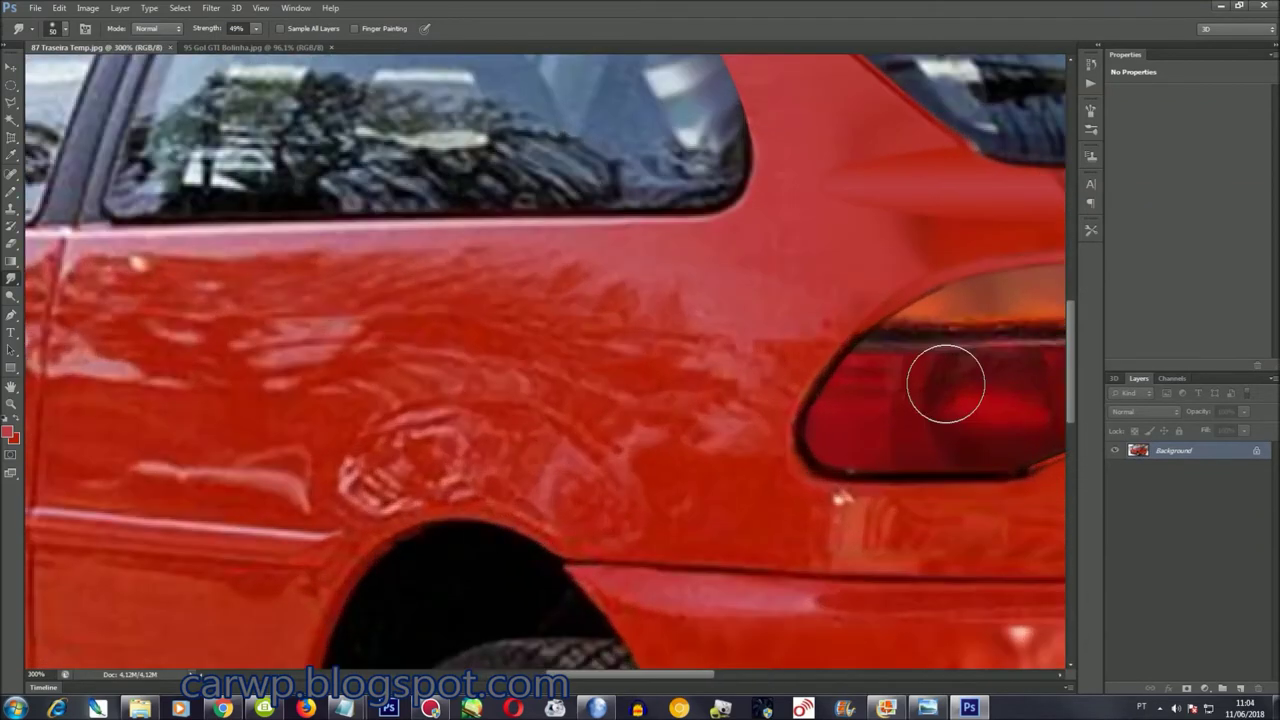
{"action": "left_click_drag", "start_coordinate": [700, 674], "coordinate": [870, 674]}
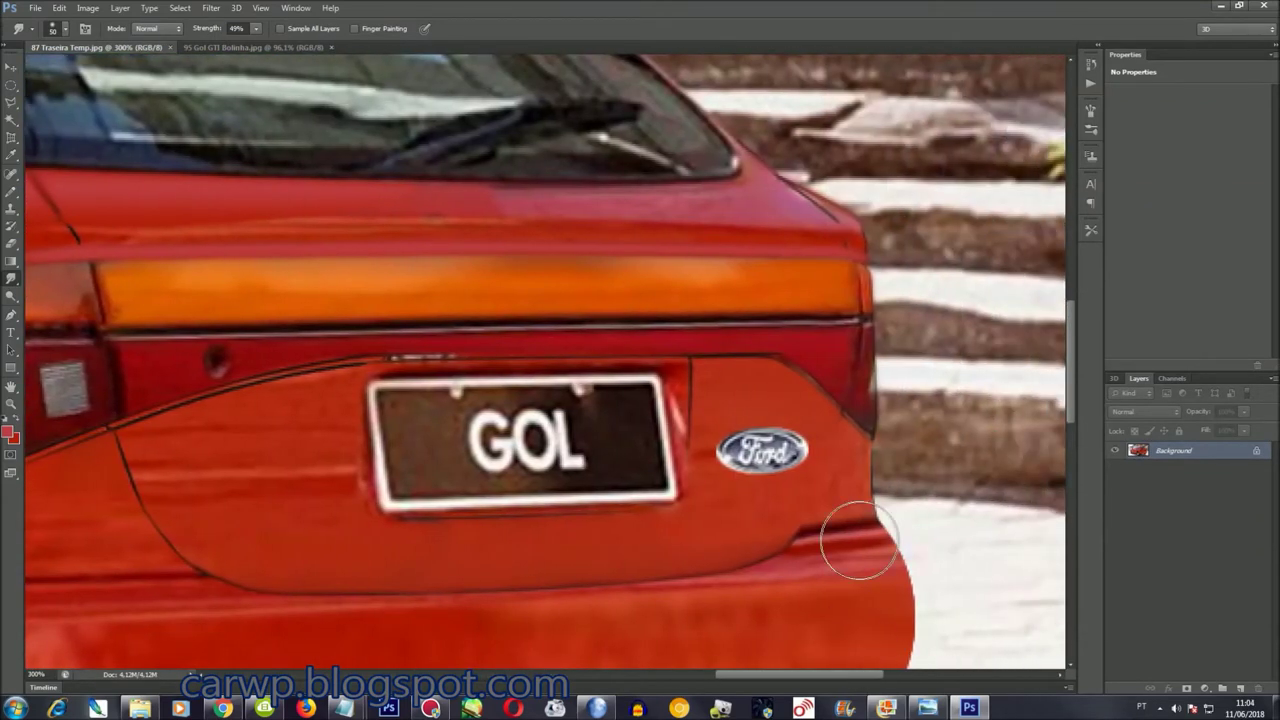
Lasso-trace the thin strip along the tailgate's upper edge above the GOL plate
{"action": "key", "text": "l"}
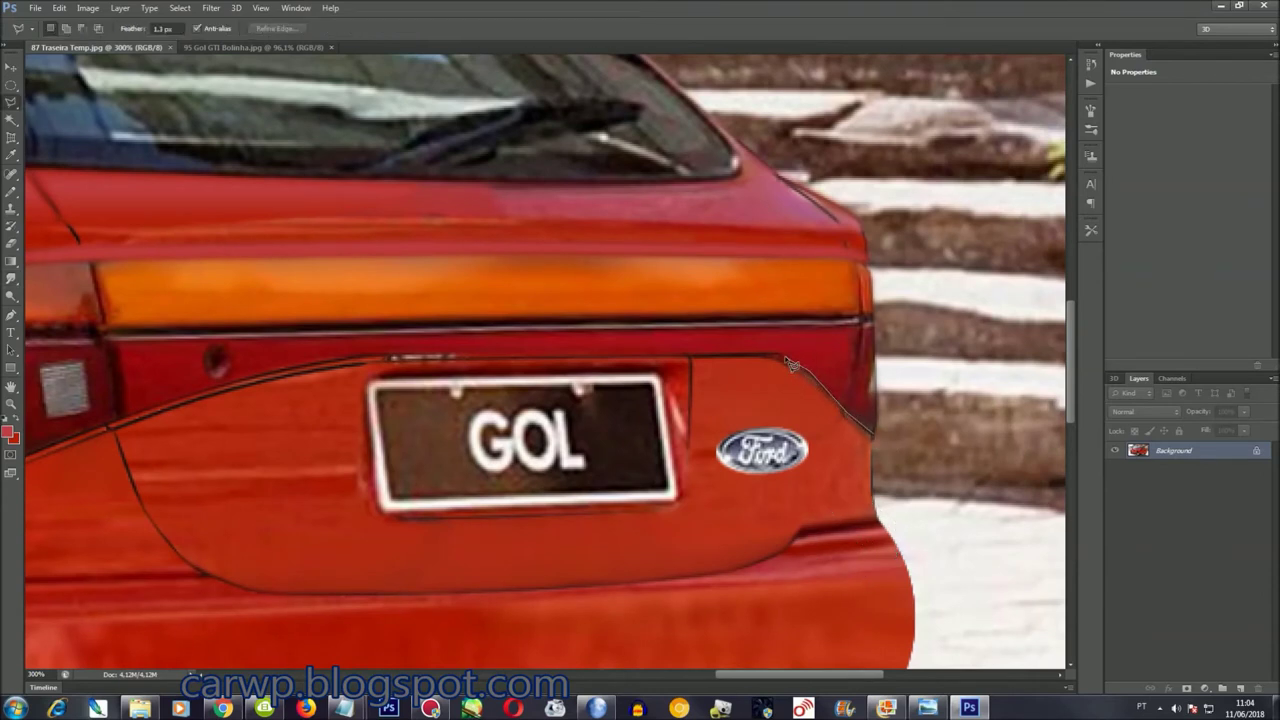
{"action": "scroll", "coordinate": [333, 367], "scroll_direction": "left", "scroll_amount": 2}
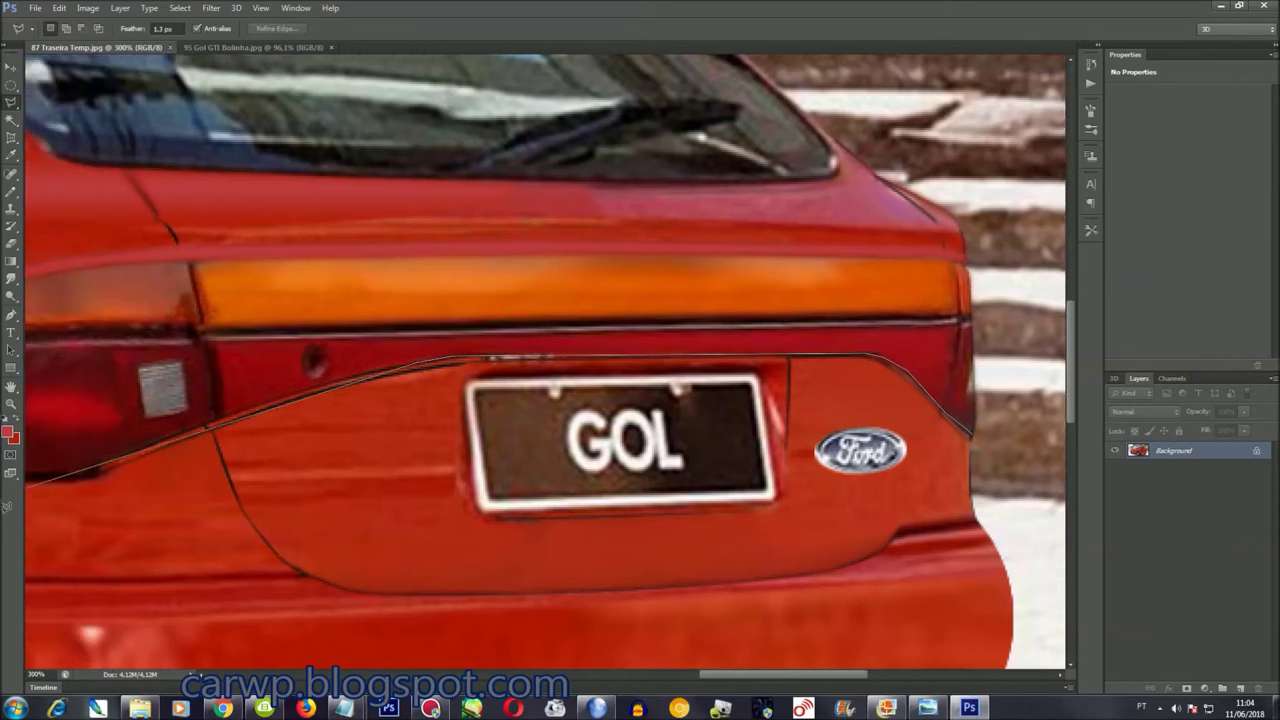
{"action": "scroll", "coordinate": [580, 387], "scroll_direction": "left", "scroll_amount": 5}
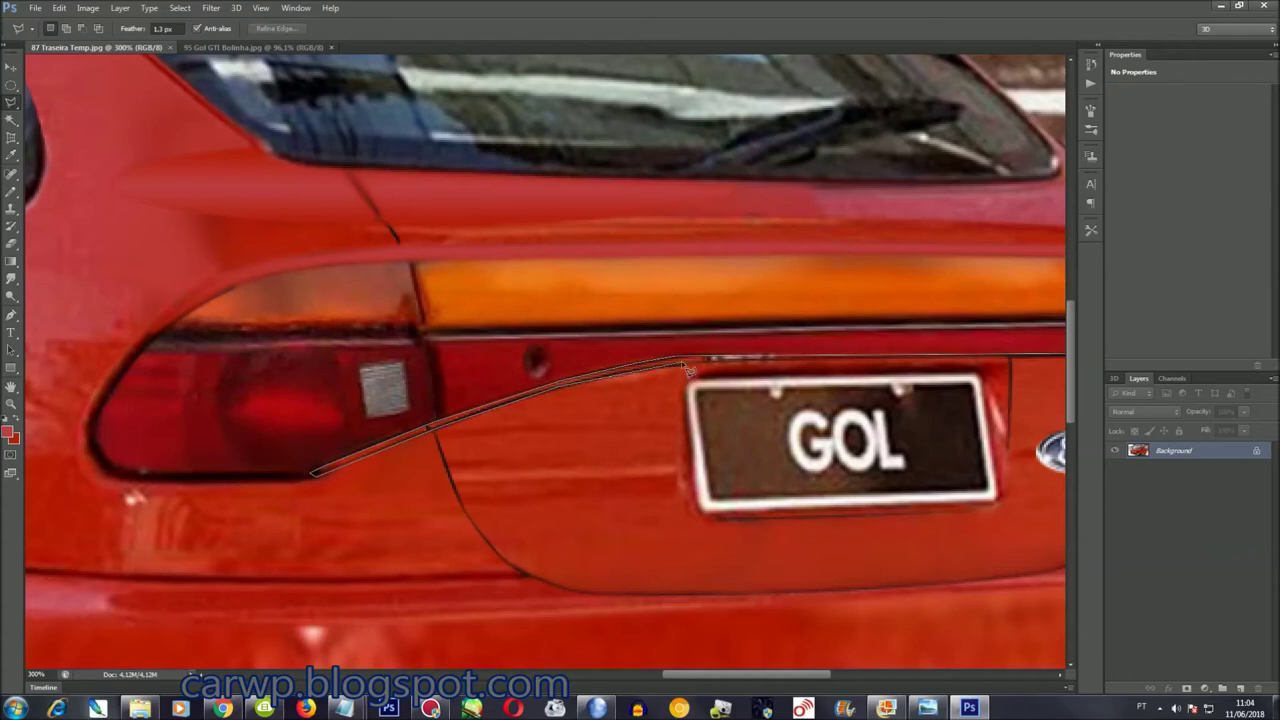
{"action": "scroll", "coordinate": [684, 359], "scroll_direction": "right", "scroll_amount": 5}
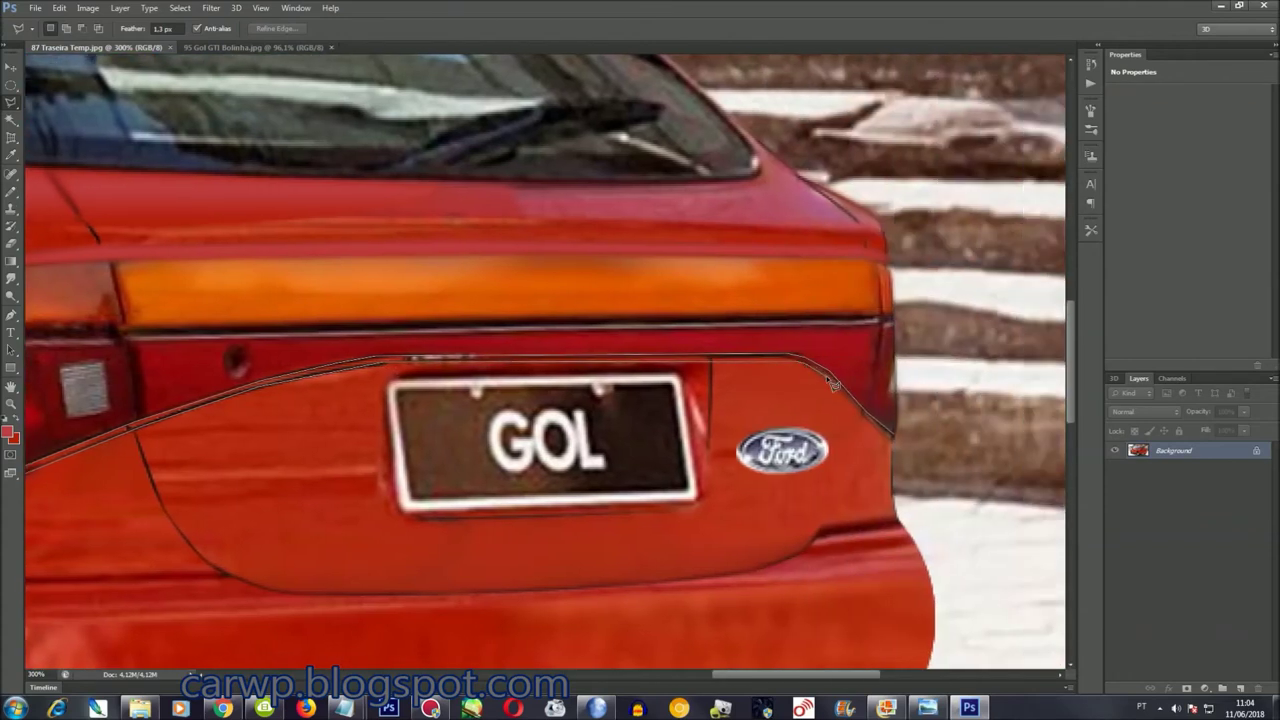
{"action": "double_click", "coordinate": [895, 448]}
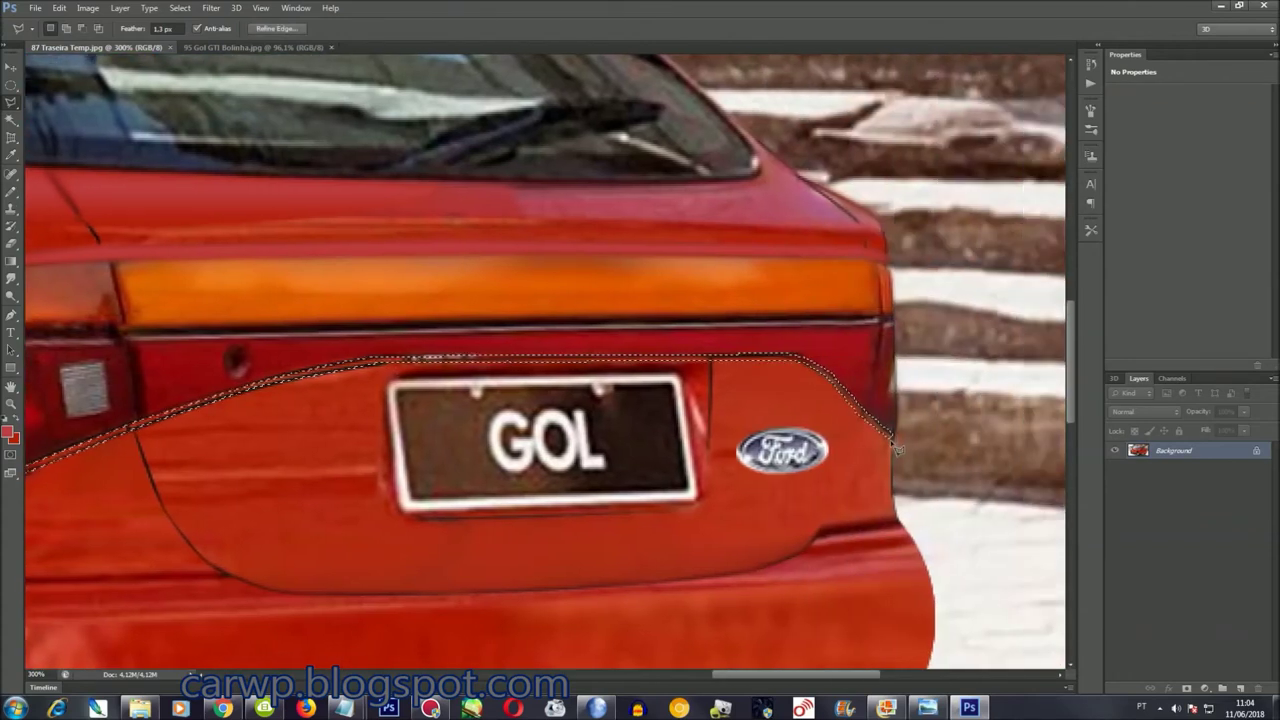
Add a linear 90° Gradient Fill layer over the traced tailgate strip
{"action": "key", "text": "ctrl+0"}
{"action": "key", "text": "i"}
{"action": "key", "text": "shift+BackSpace"}
{"action": "key", "text": "Escape"}
{"action": "left_click", "coordinate": [120, 7]}
{"action": "left_click", "coordinate": [297, 126]}
{"action": "left_click", "coordinate": [537, 156]}
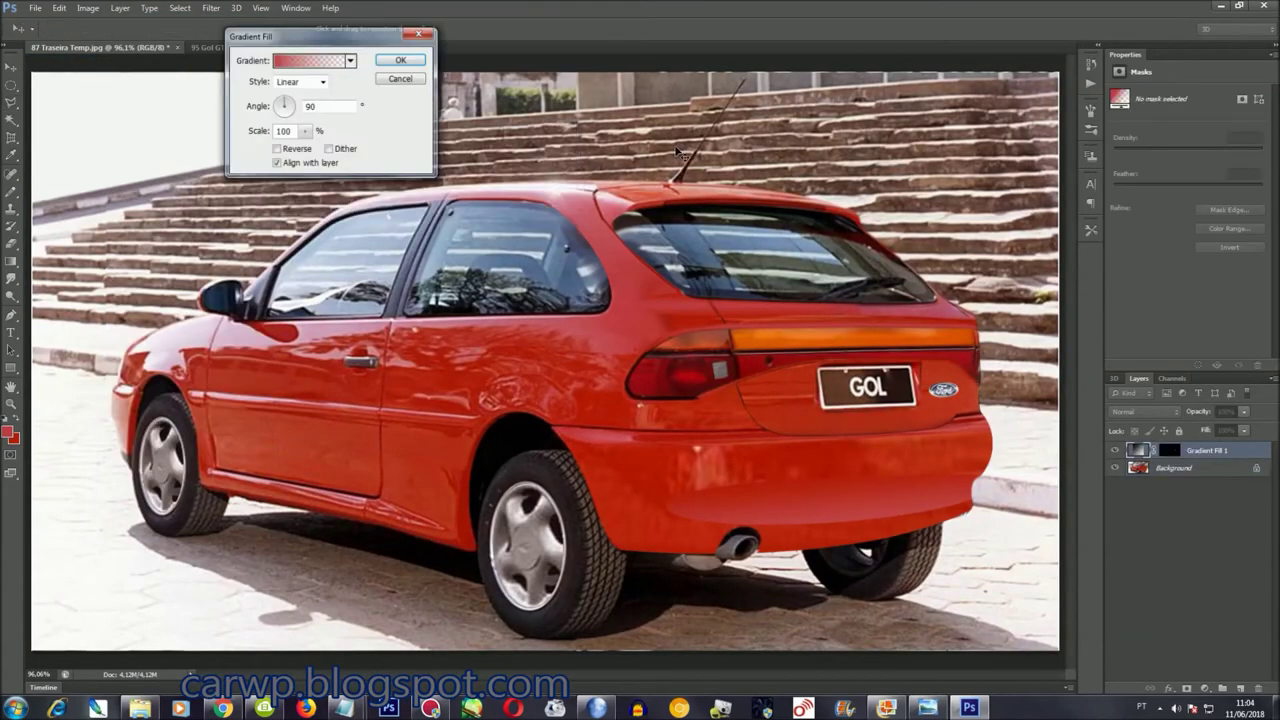
Accept the reversed gradient, reselect the plate area, and discard the Gradient Fill layer
{"action": "left_click", "coordinate": [278, 148]}
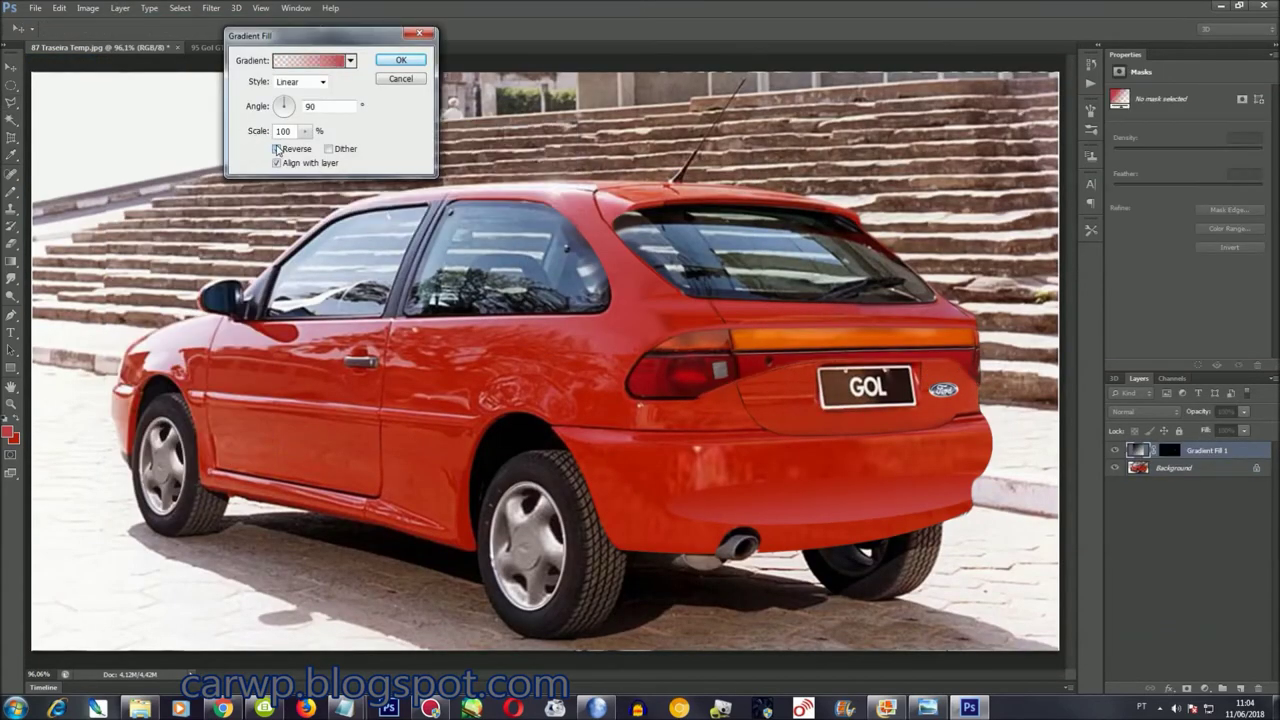
{"action": "left_click", "coordinate": [400, 60]}
{"action": "left_click", "coordinate": [180, 7]}
{"action": "left_click", "coordinate": [201, 46]}
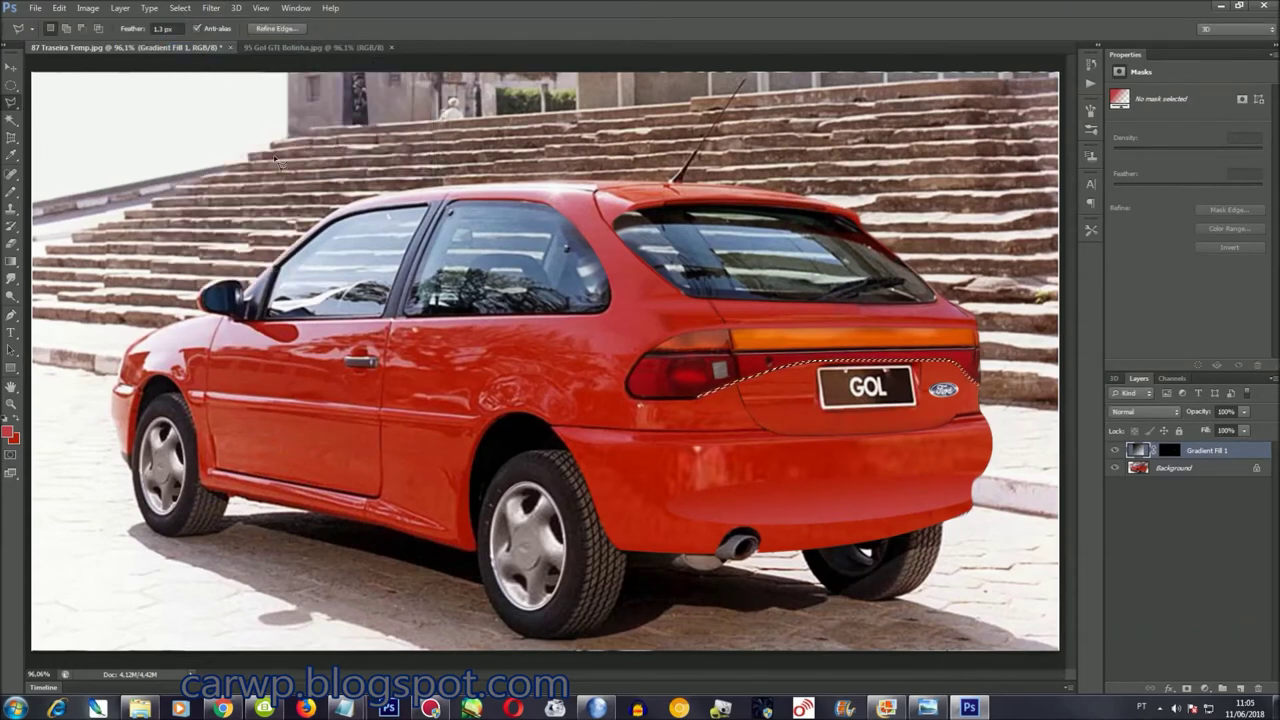
{"action": "key", "text": "Delete"}
Add and discard a trial Levels layer, then zoom in on the rear with Elliptical Marquee
{"action": "left_click", "coordinate": [117, 8]}
{"action": "left_click", "coordinate": [300, 134]}
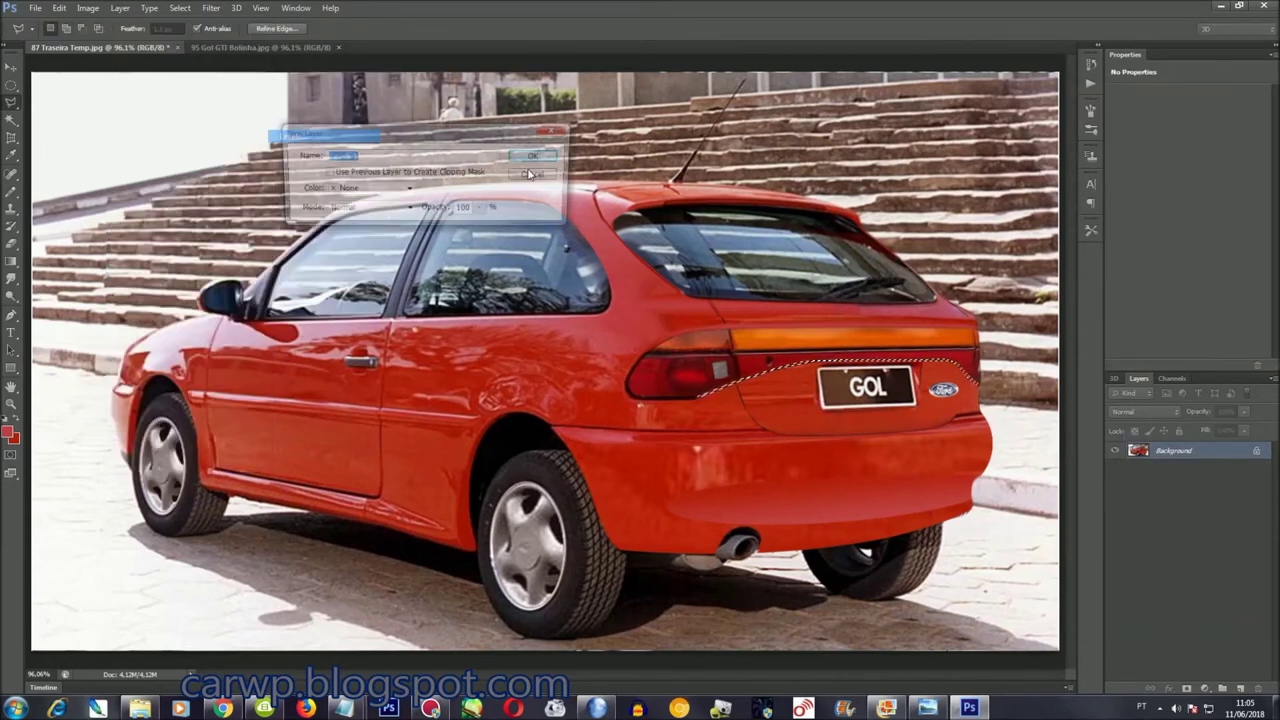
{"action": "key", "text": "Return"}
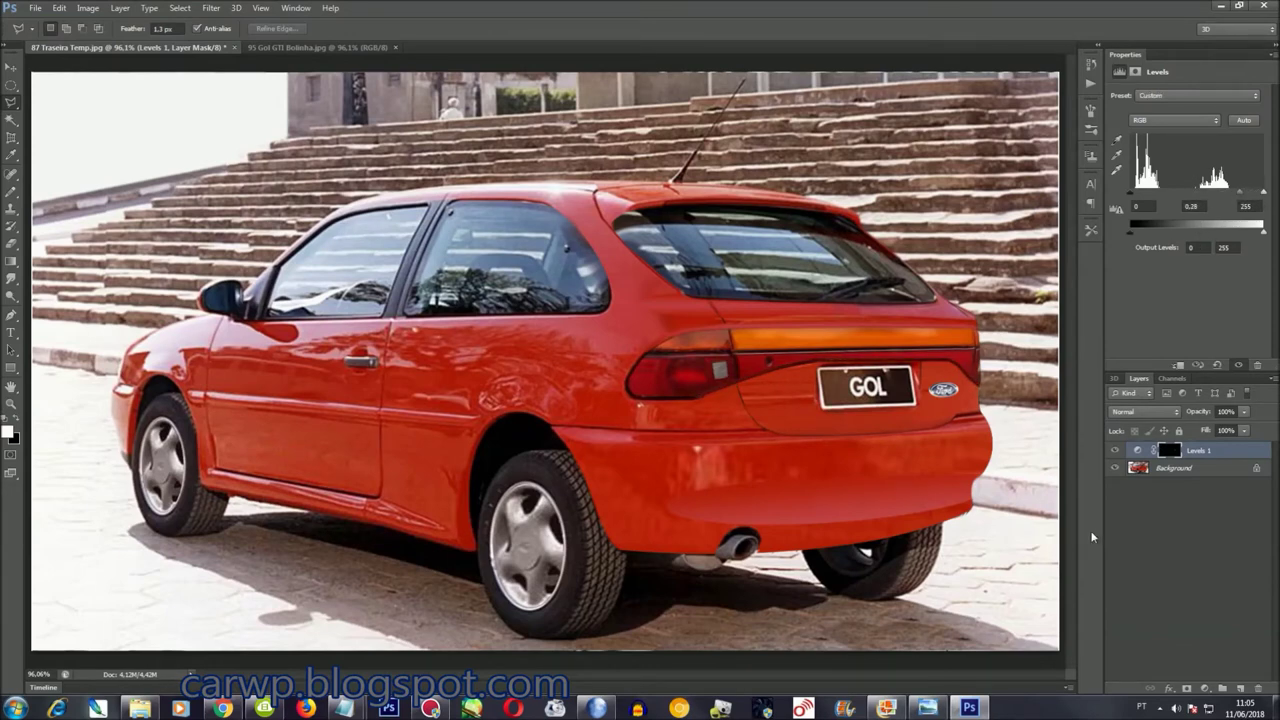
{"action": "key", "text": "Delete"}
{"action": "left_click", "coordinate": [12, 85]}
{"action": "key", "text": "ctrl+plus"}
{"action": "key", "text": "ctrl+plus"}
{"action": "key", "text": "ctrl+plus"}
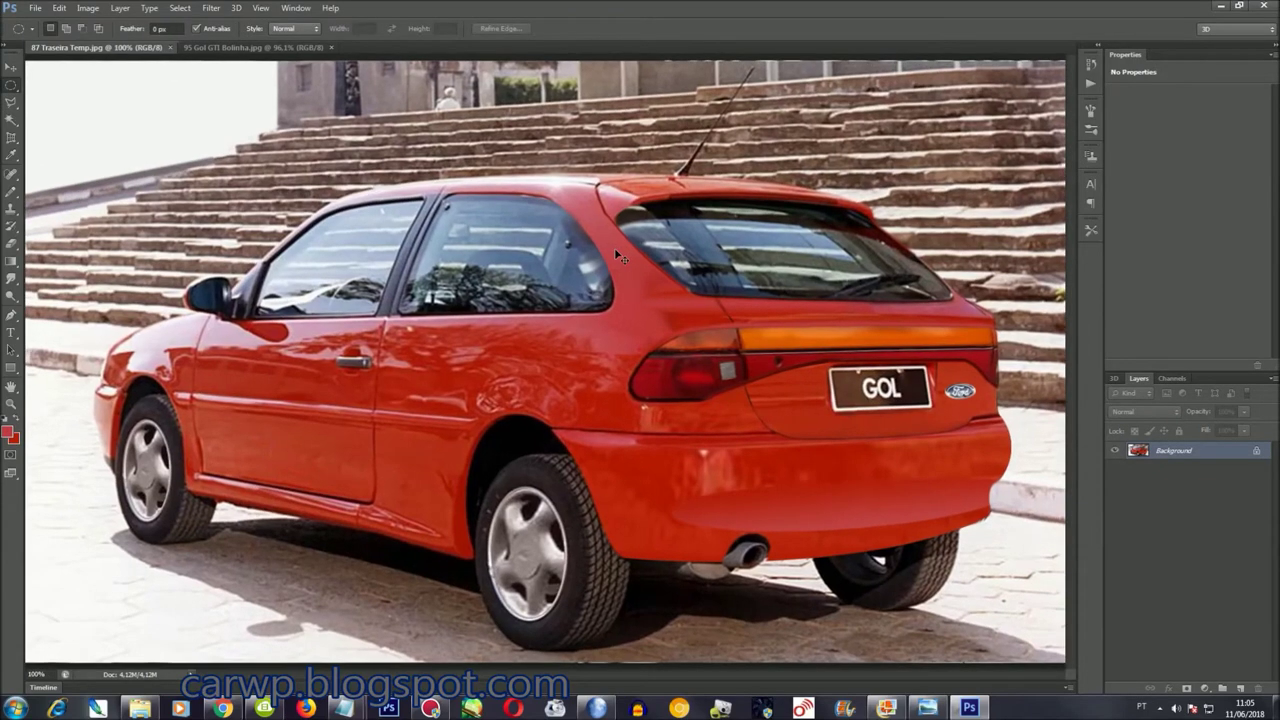
Draw an elliptical selection below the rear window, then rotate and flatten it
{"action": "left_click_drag", "start_coordinate": [706, 681], "coordinate": [827, 664]}
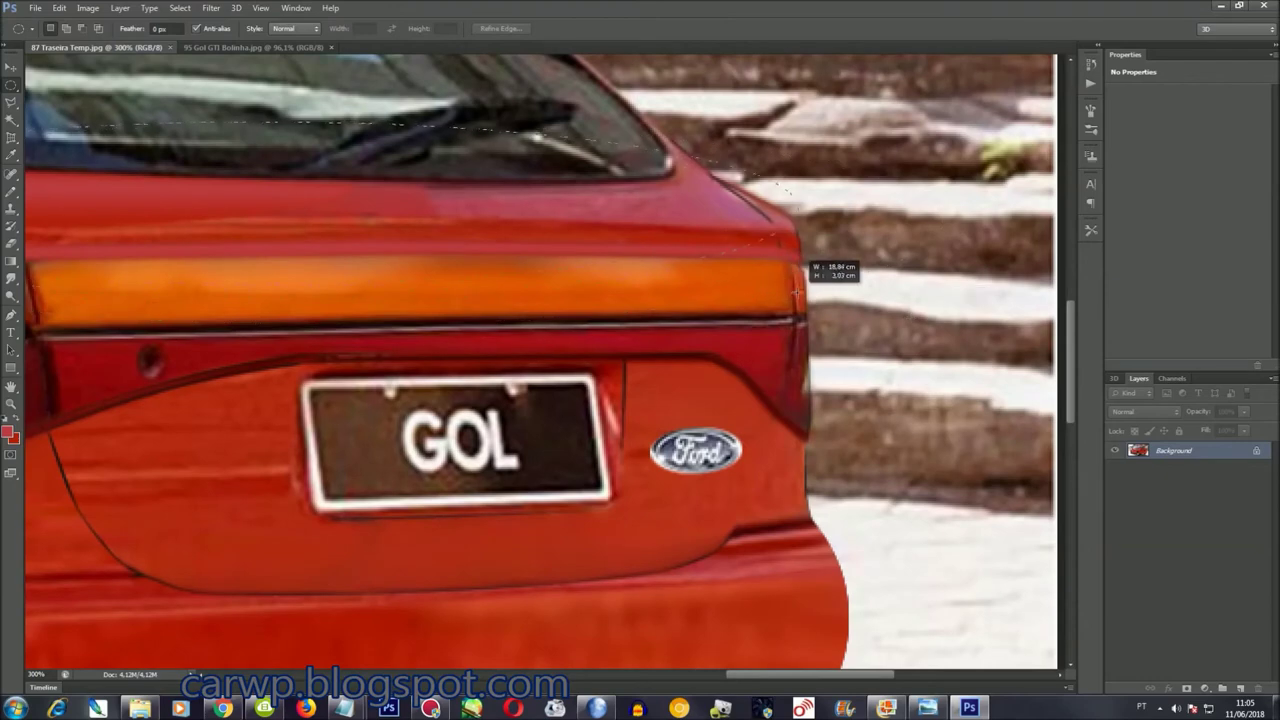
{"action": "left_click_drag", "start_coordinate": [523, 254], "coordinate": [798, 296]}
{"action": "left_click_drag", "start_coordinate": [835, 678], "coordinate": [720, 677]}
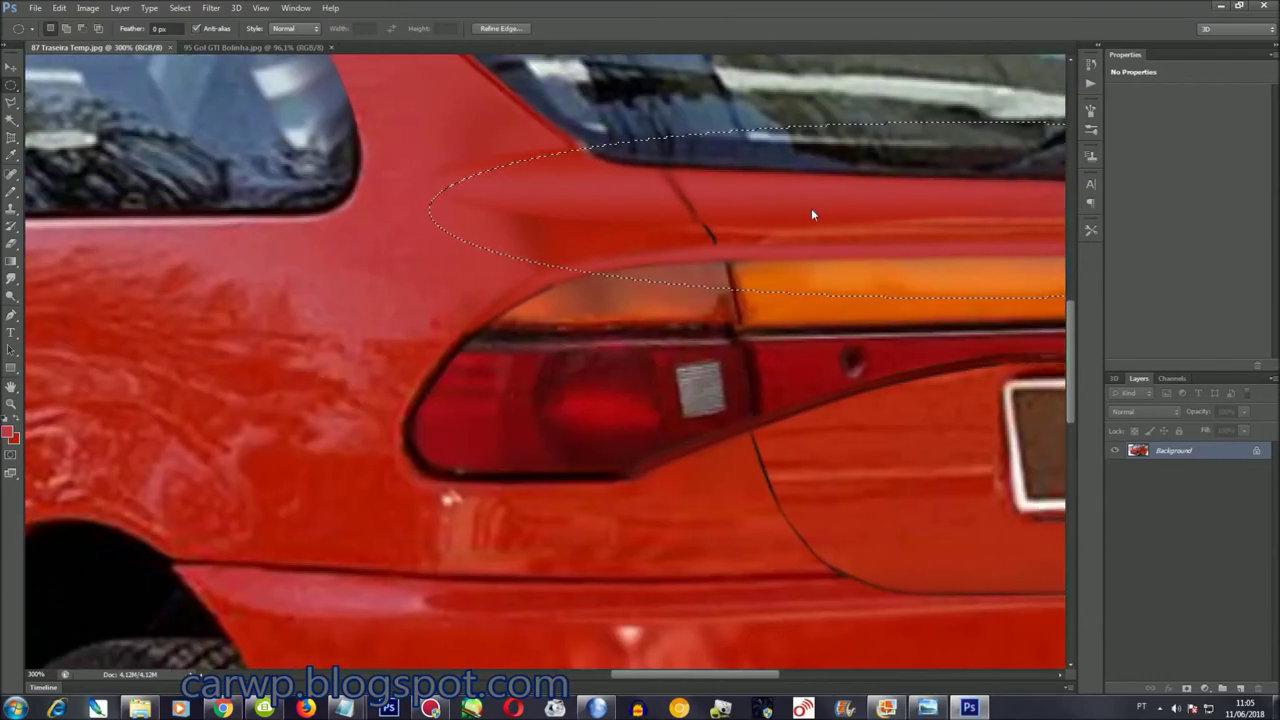
{"action": "right_click", "coordinate": [811, 211]}
{"action": "left_click", "coordinate": [872, 383]}
{"action": "right_click", "coordinate": [543, 200]}
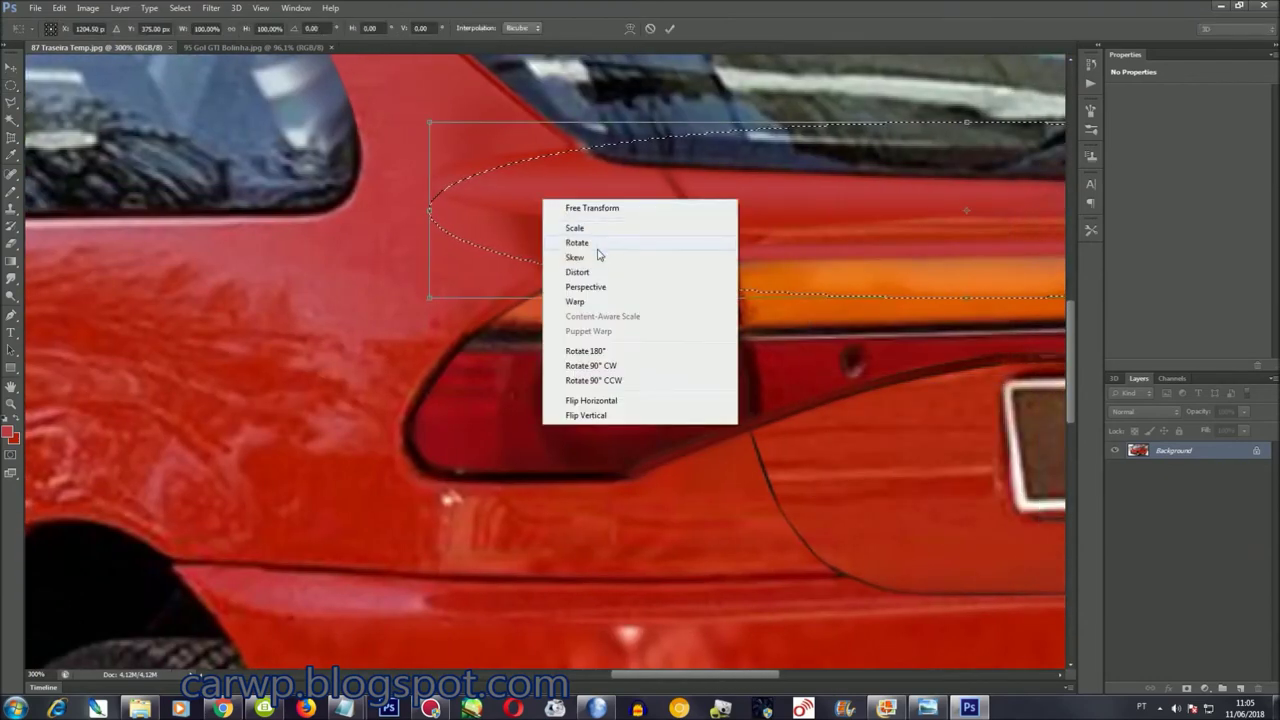
{"action": "right_click", "coordinate": [507, 201]}
{"action": "left_click", "coordinate": [547, 226]}
{"action": "left_click_drag", "start_coordinate": [431, 210], "coordinate": [431, 182]}
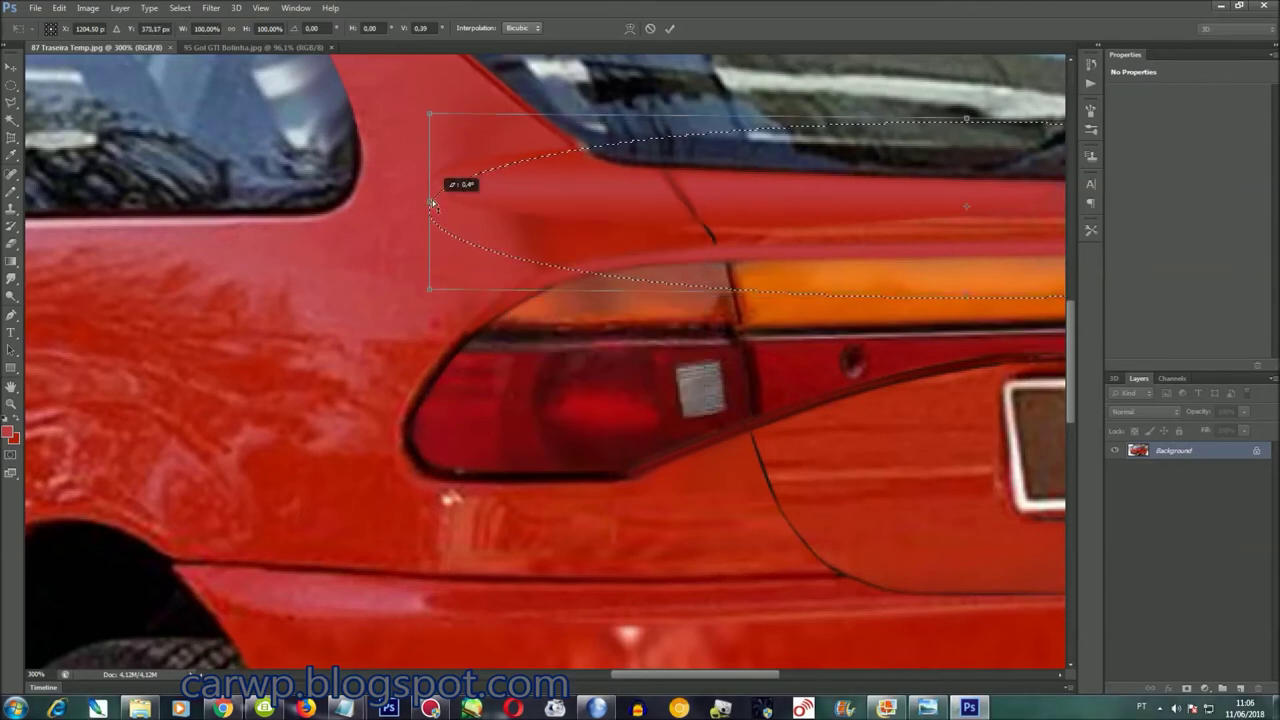
{"action": "left_click_drag", "start_coordinate": [649, 679], "coordinate": [689, 679]}
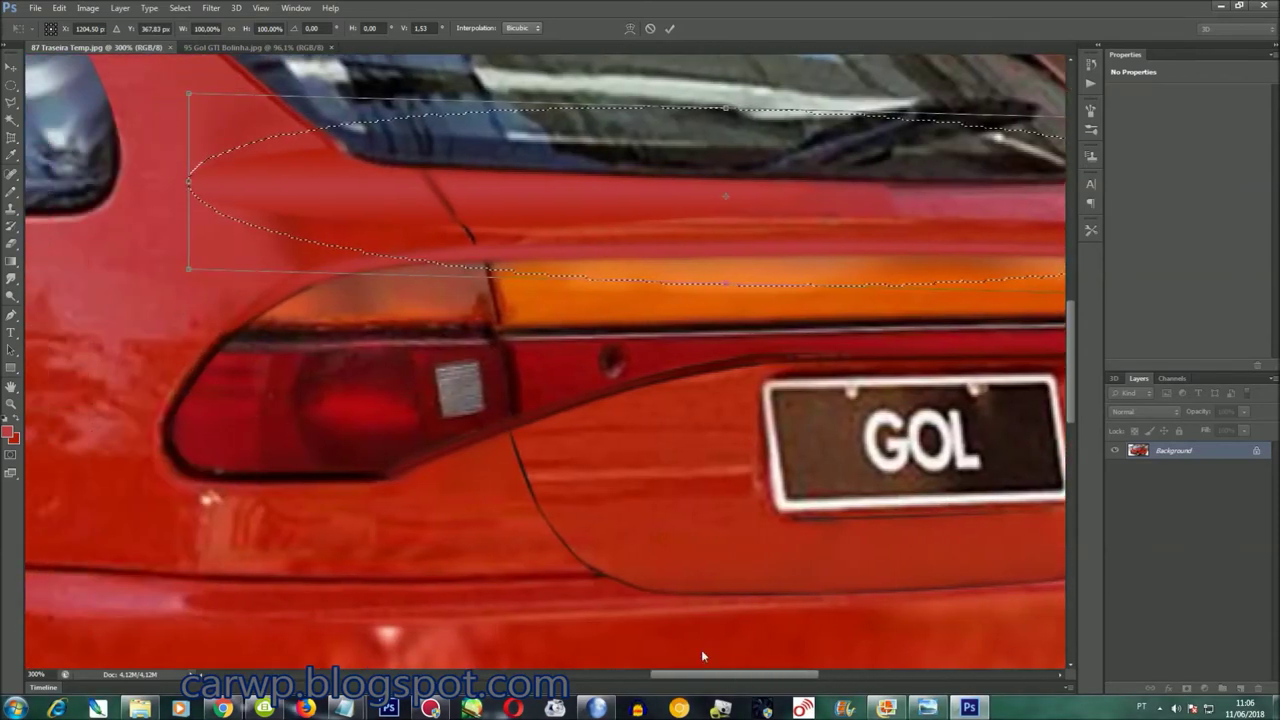
{"action": "left_click_drag", "start_coordinate": [726, 285], "coordinate": [726, 246]}
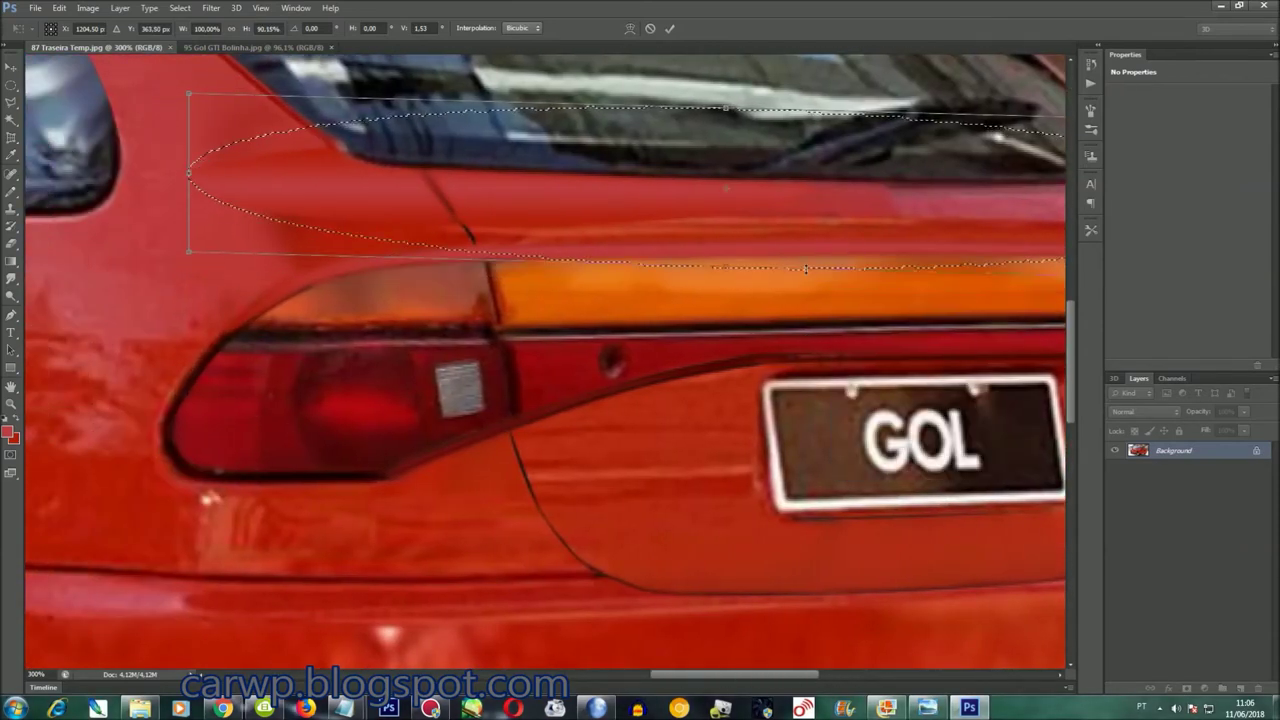
Warp the selection's right end to follow the trunk edge and apply it
{"action": "right_click", "coordinate": [582, 175]}
{"action": "left_click", "coordinate": [614, 271]}
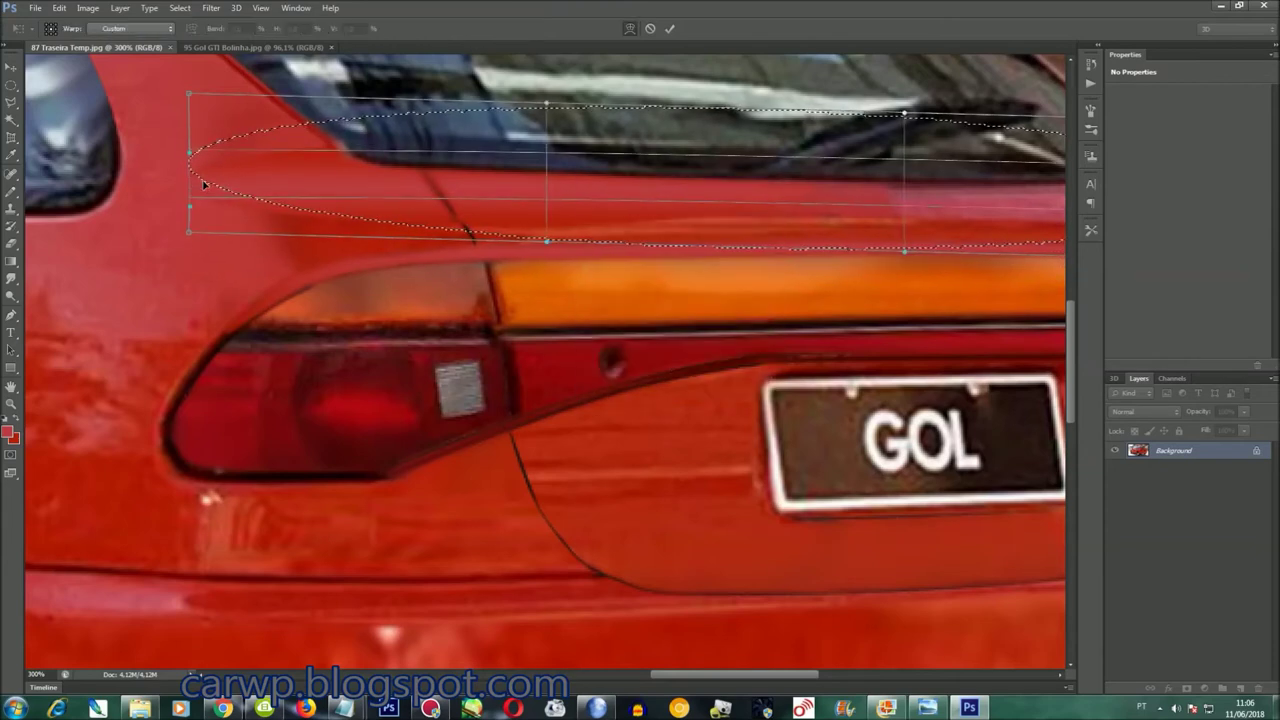
{"action": "scroll", "coordinate": [780, 400], "scroll_direction": "right", "scroll_amount": 3}
{"action": "scroll", "coordinate": [880, 300], "scroll_direction": "right", "scroll_amount": 3}
{"action": "left_click_drag", "start_coordinate": [965, 185], "coordinate": [950, 218]}
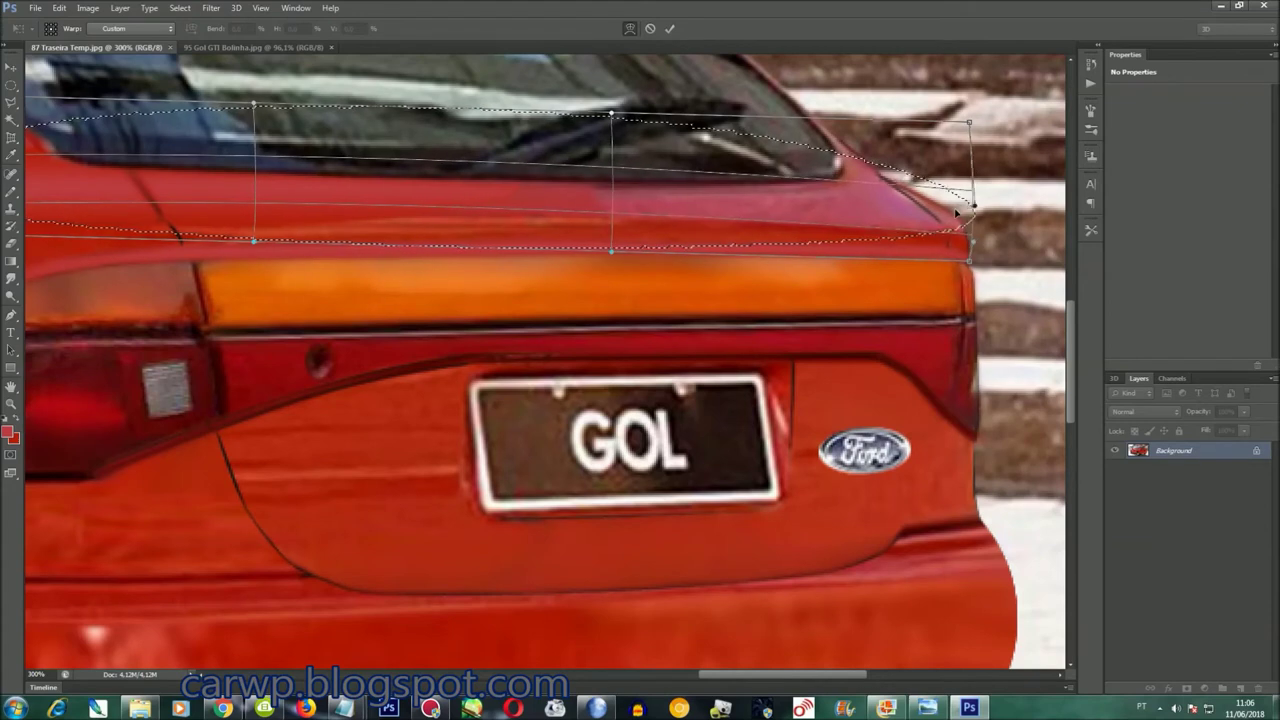
{"action": "key", "text": "Return"}
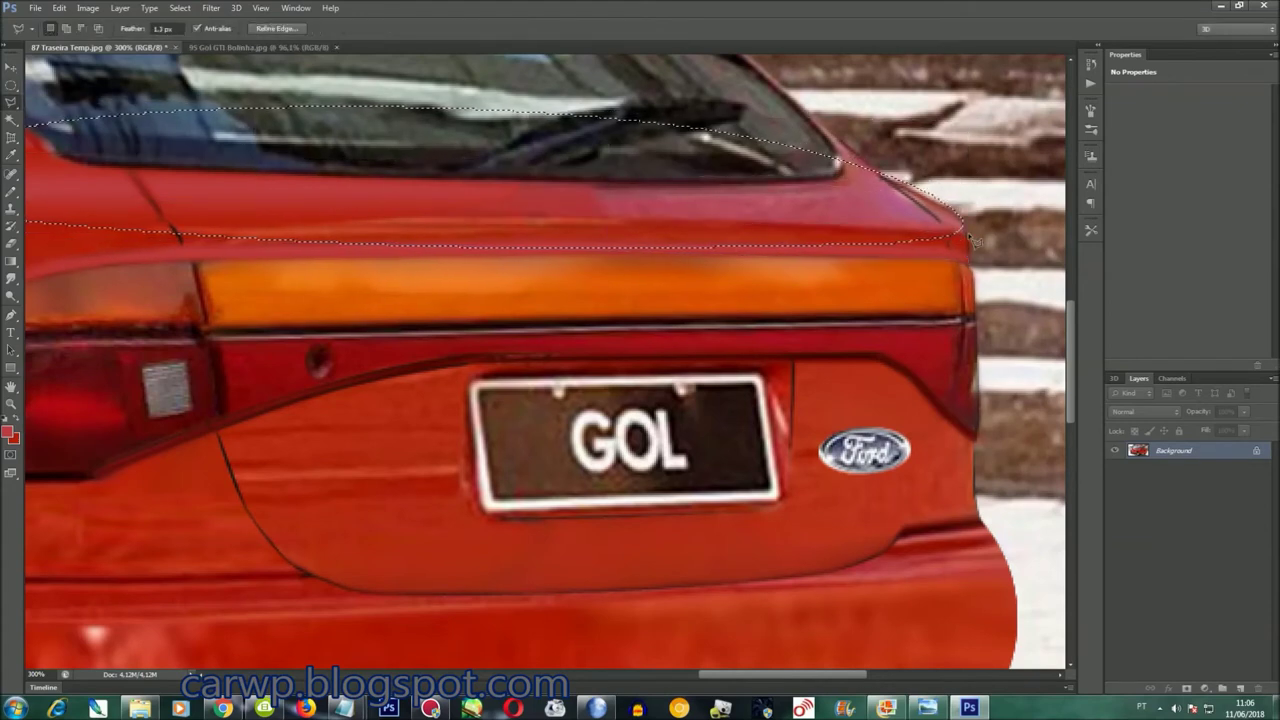
Add a straight-edged area with the Polygonal Lasso and zoom out to the whole car
{"action": "left_click", "coordinate": [962, 238]}
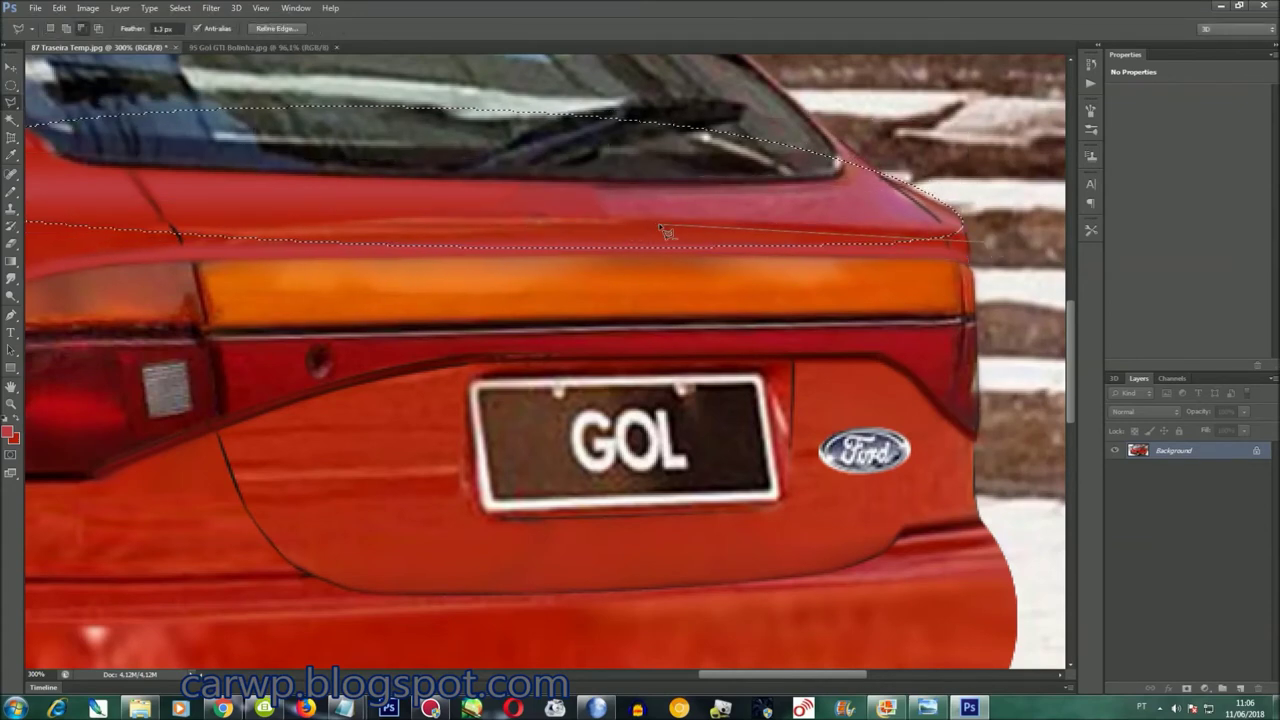
{"action": "scroll", "coordinate": [237, 240], "scroll_direction": "left", "scroll_amount": 5}
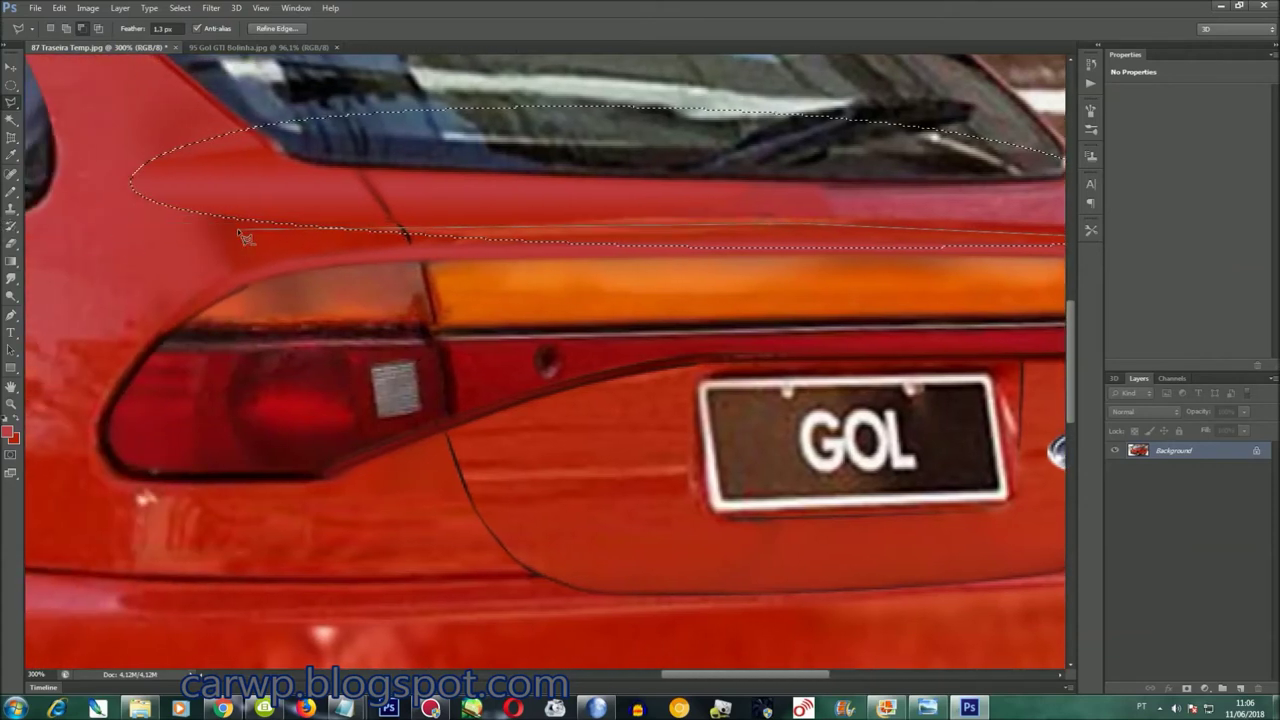
{"action": "scroll", "coordinate": [660, 614], "scroll_direction": "right", "scroll_amount": 3}
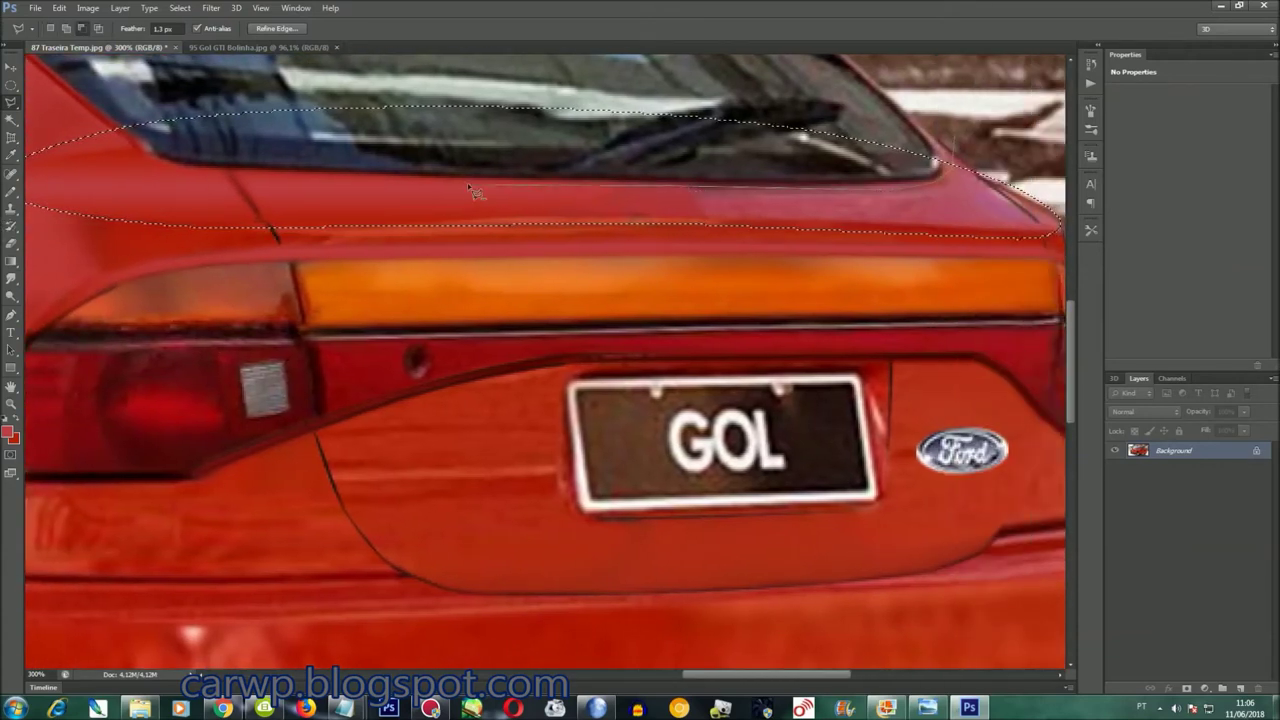
{"action": "left_click", "coordinate": [87, 117]}
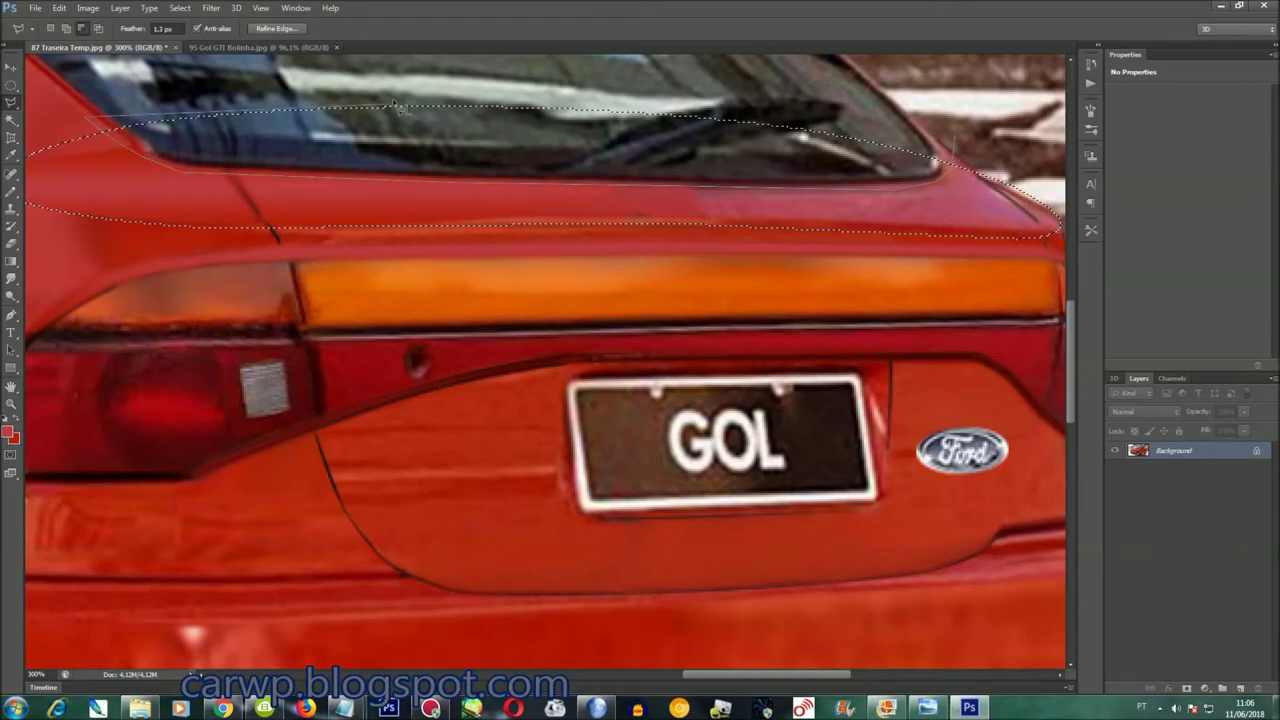
{"action": "key", "text": "ctrl+0"}
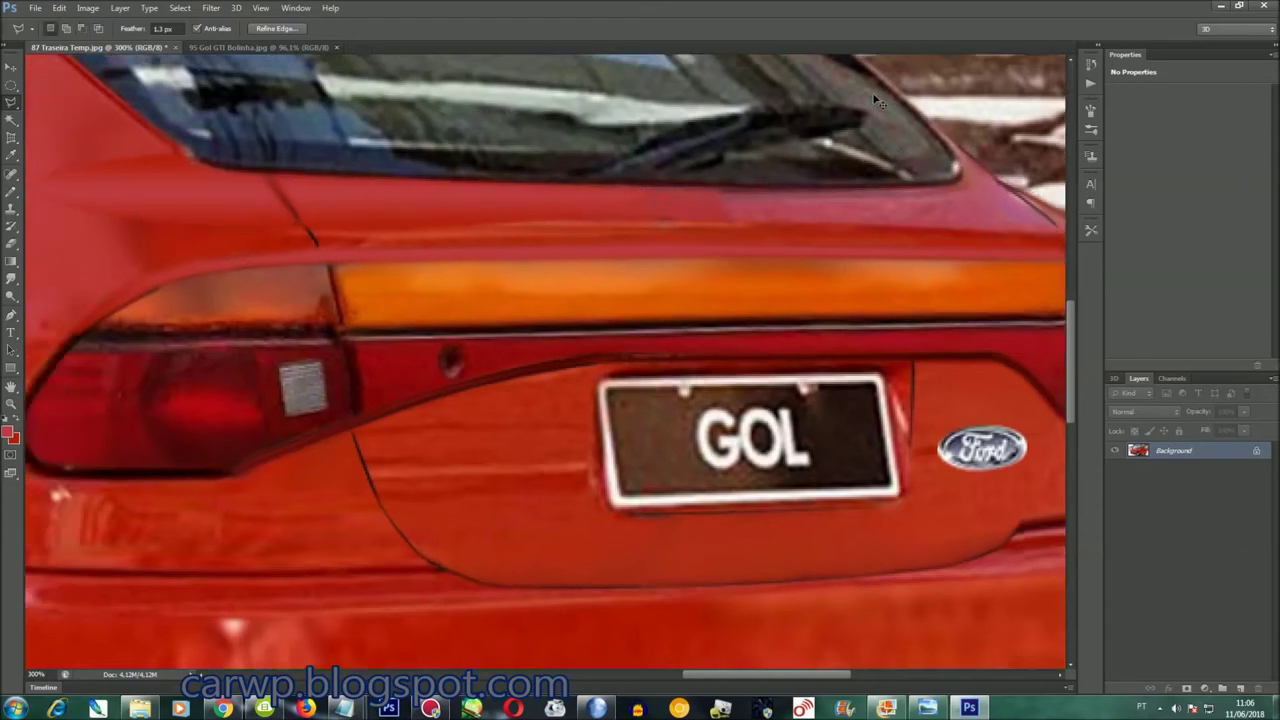
{"action": "left_click", "coordinate": [120, 8]}
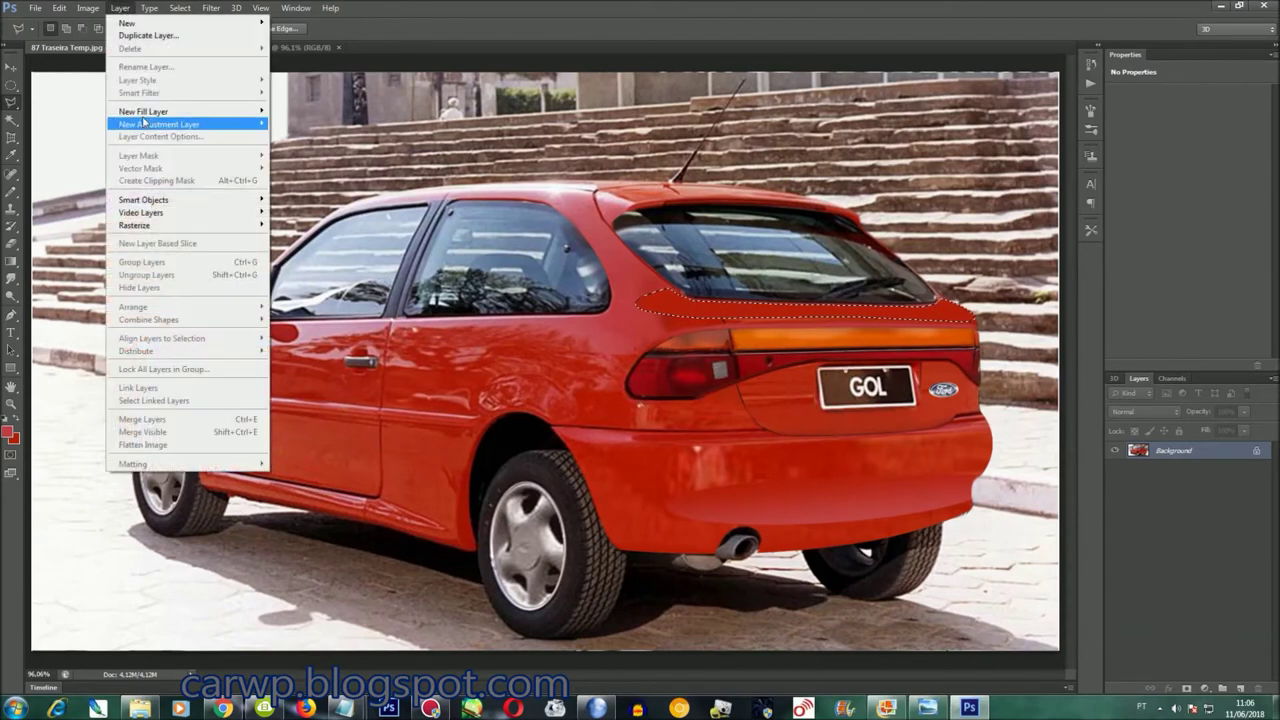
Add a reversed Gradient Fill layer and reselect the band on the car's rear
{"action": "left_click", "coordinate": [300, 126]}
{"action": "key", "text": "Return"}
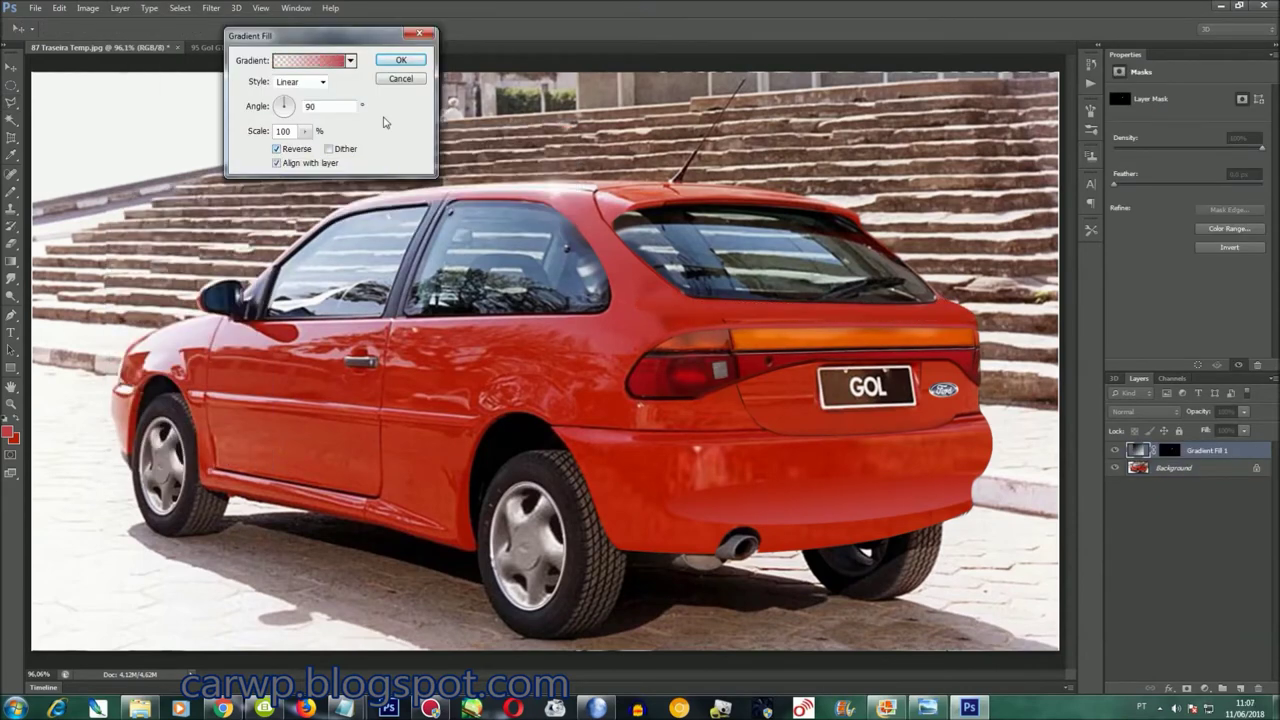
{"action": "left_click", "coordinate": [400, 60]}
{"action": "left_click", "coordinate": [180, 8]}
{"action": "left_click", "coordinate": [183, 48]}
Brighten the band's midtones with a Levels layer and merge down into Background
{"action": "left_click", "coordinate": [120, 8]}
{"action": "left_click", "coordinate": [300, 129]}
{"action": "key", "text": "Return"}
{"action": "mouse_move", "coordinate": [1197, 190]}
{"action": "left_mouse_down"}
{"action": "mouse_move", "coordinate": [1161, 187]}
{"action": "mouse_move", "coordinate": [1172, 191]}
{"action": "left_mouse_up"}
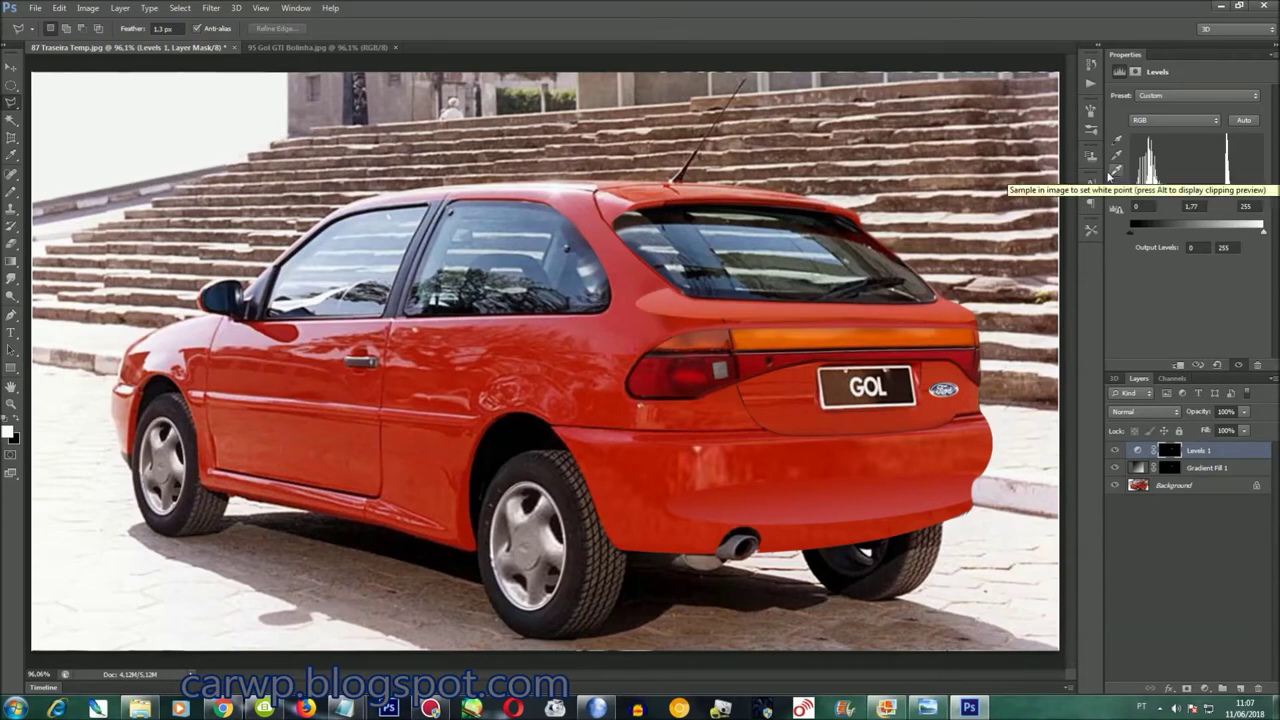
{"action": "key", "text": "Return"}
{"action": "key", "text": "ctrl+shift+e"}
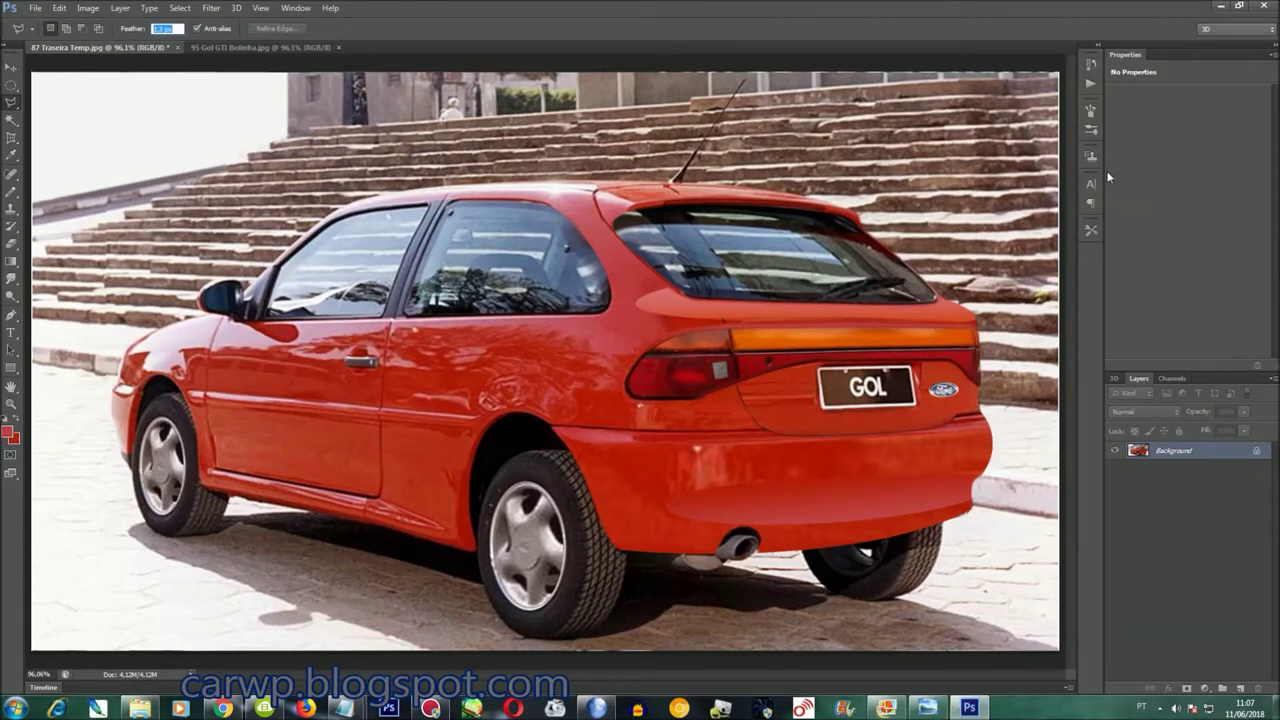
{"action": "key", "text": "ctrl+o"}
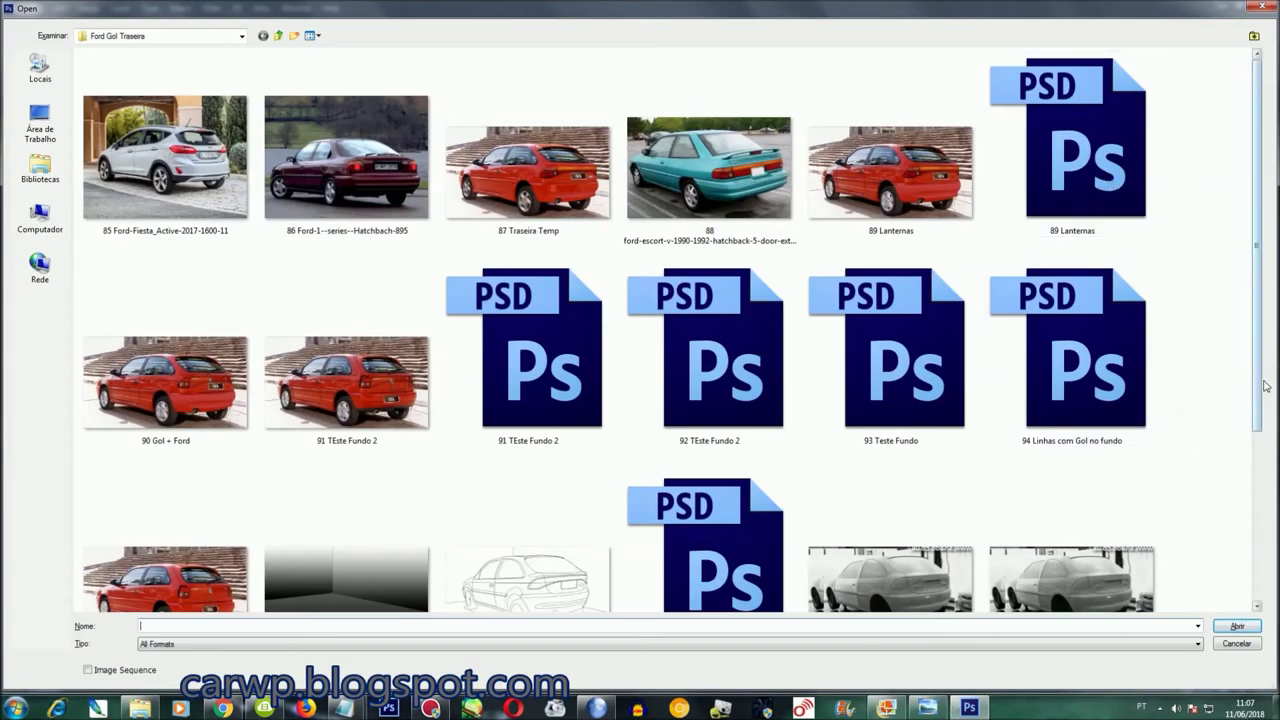
{"action": "scroll", "coordinate": [980, 377], "scroll_direction": "down", "scroll_amount": 1}
{"action": "left_click", "coordinate": [1088, 366]}
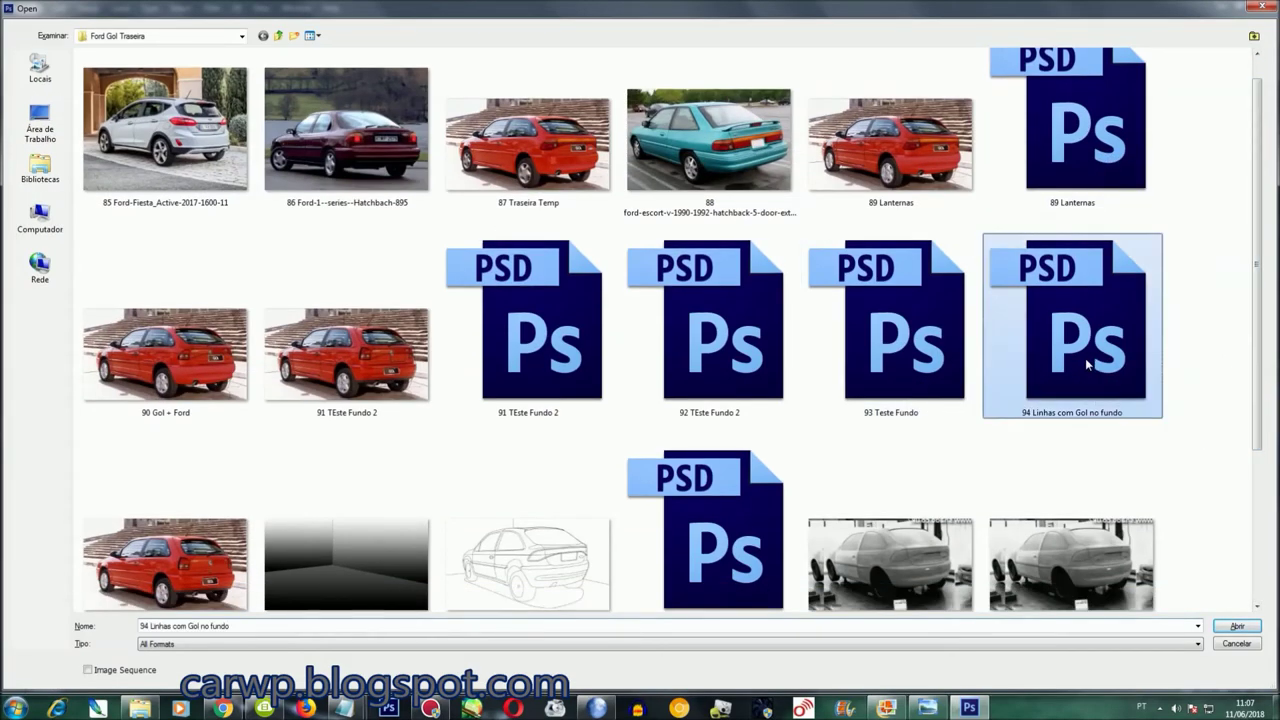
{"action": "double_click", "coordinate": [1088, 366]}
{"action": "left_click", "coordinate": [180, 8]}
{"action": "left_click", "coordinate": [241, 237]}
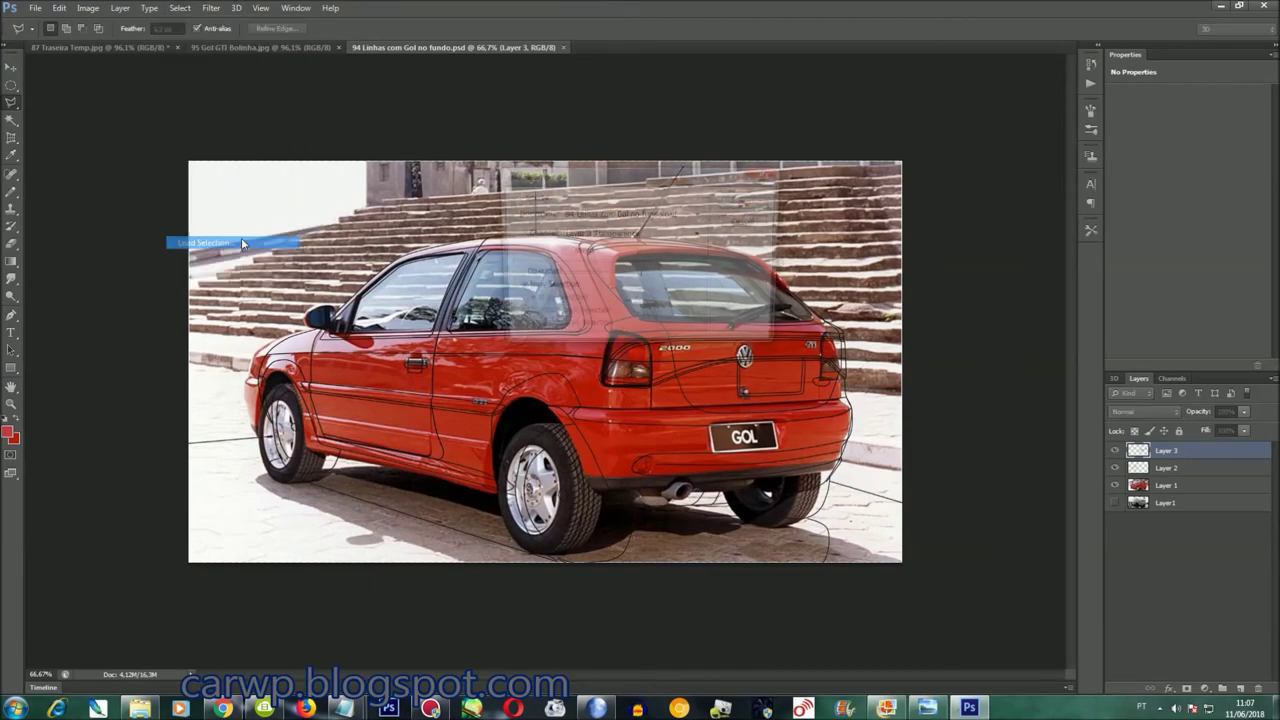
{"action": "left_click", "coordinate": [700, 233]}
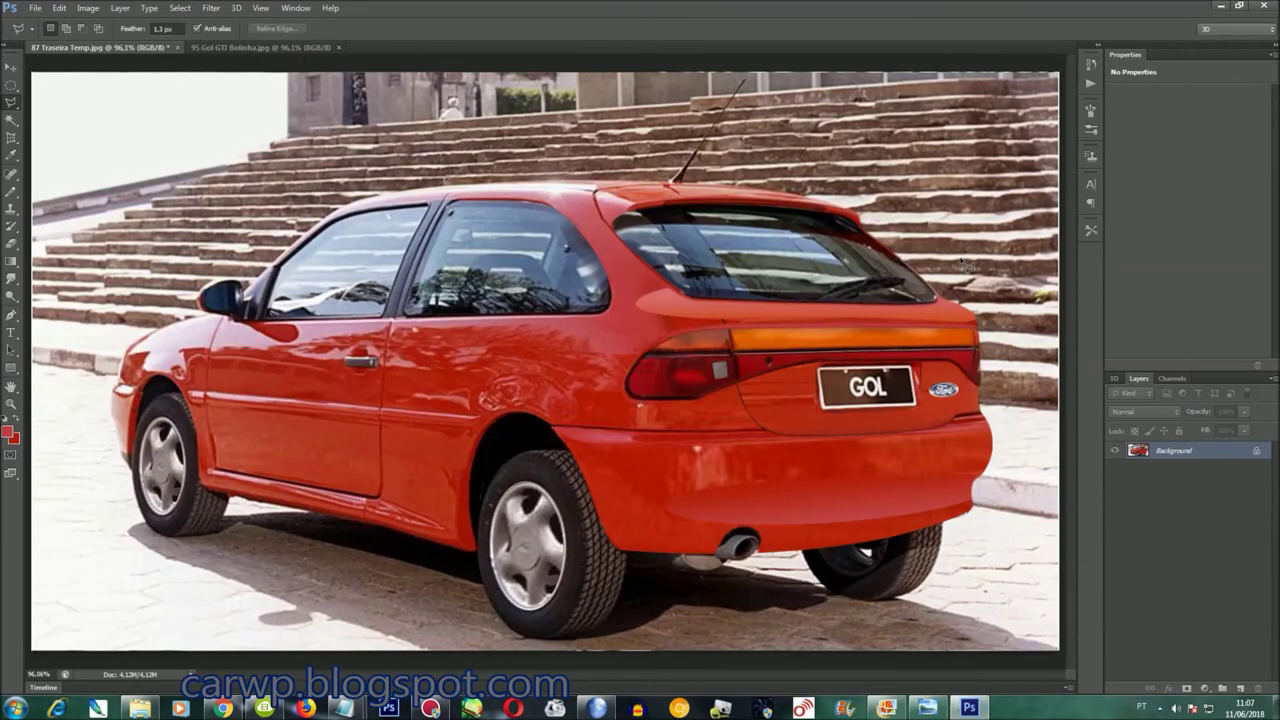
{"action": "key", "text": "ctrl+o"}
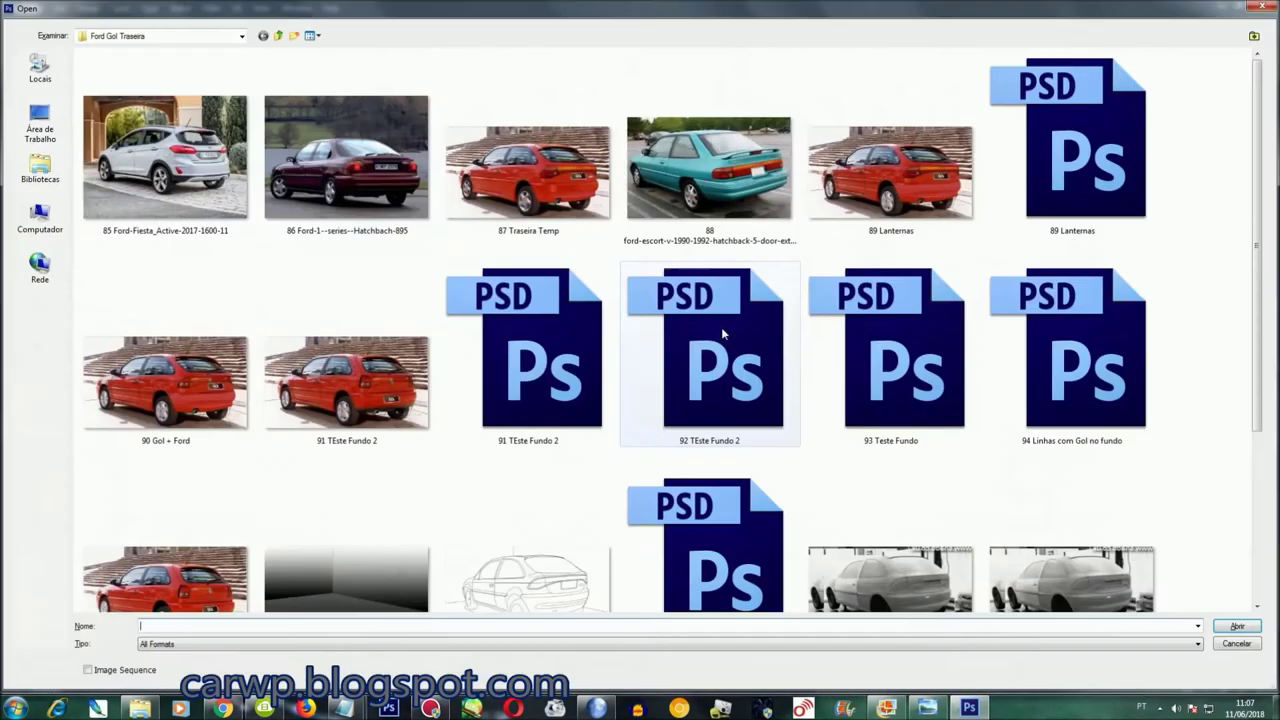
{"action": "left_click", "coordinate": [537, 352]}
{"action": "left_click", "coordinate": [296, 8]}
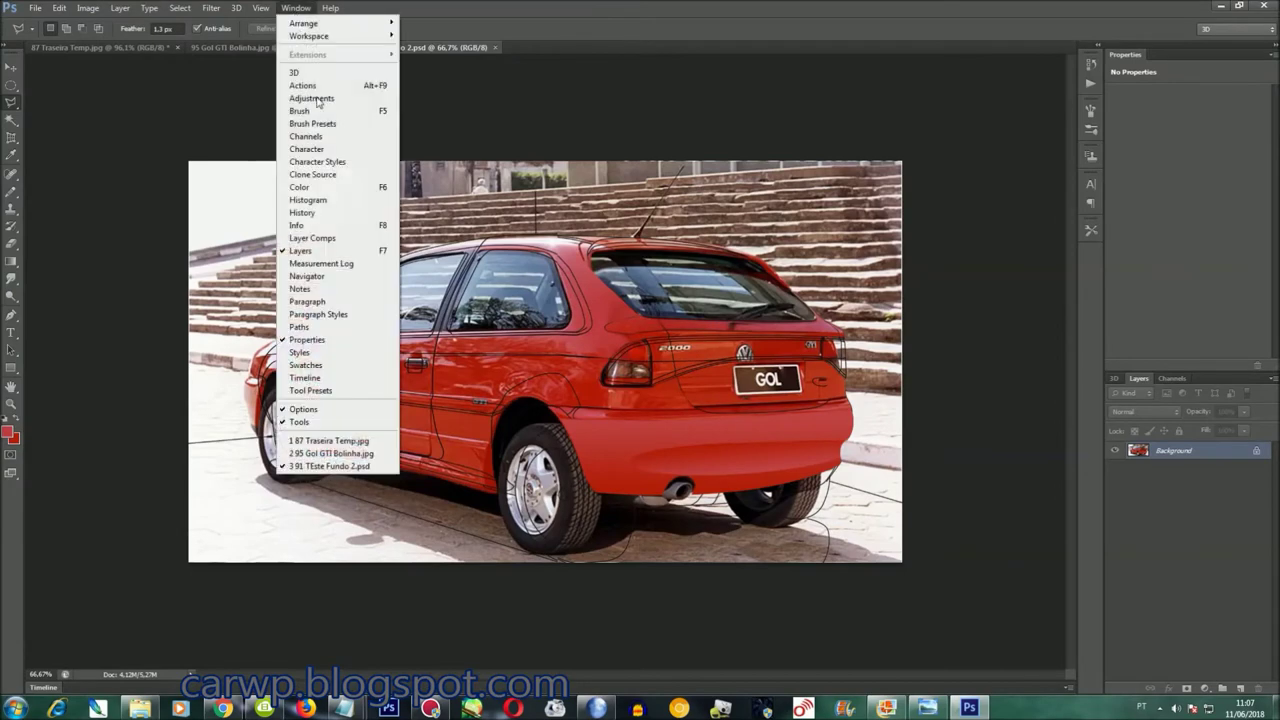
{"action": "key", "text": "ctrl+0"}
{"action": "left_click", "coordinate": [180, 8]}
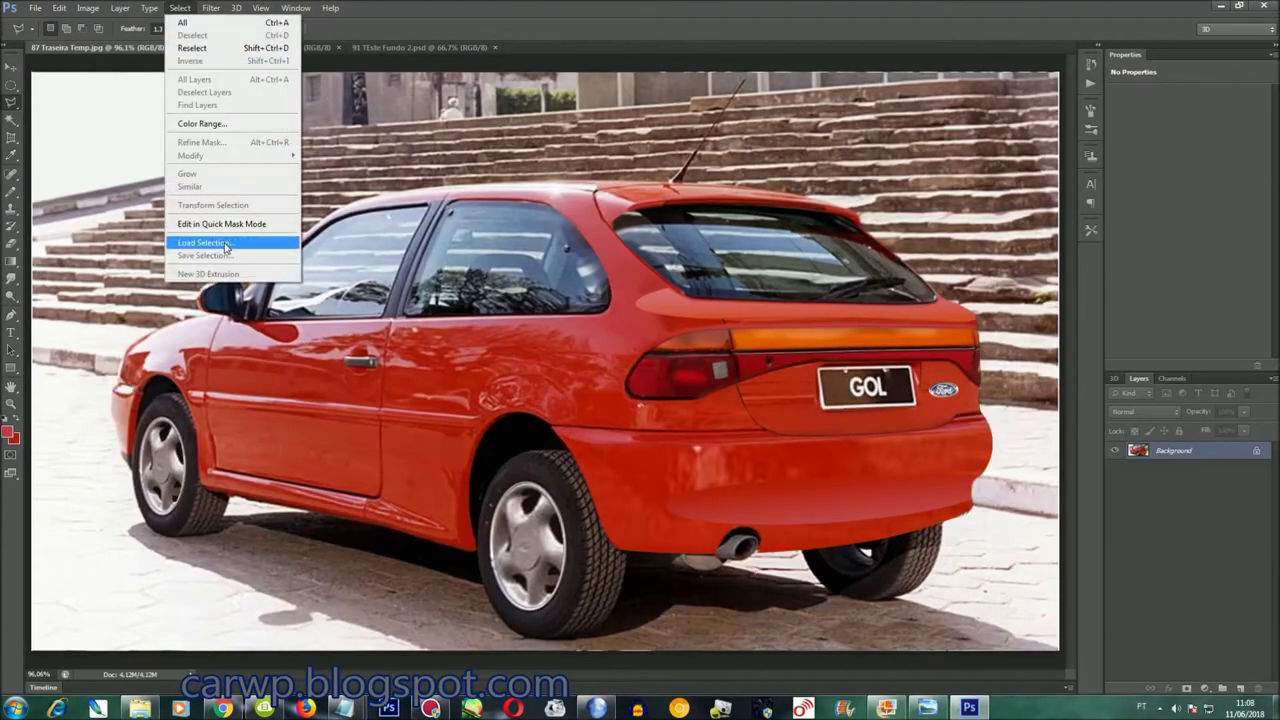
{"action": "left_click", "coordinate": [210, 246]}
{"action": "left_click", "coordinate": [625, 233]}
{"action": "left_click", "coordinate": [630, 265]}
{"action": "left_click", "coordinate": [745, 204]}
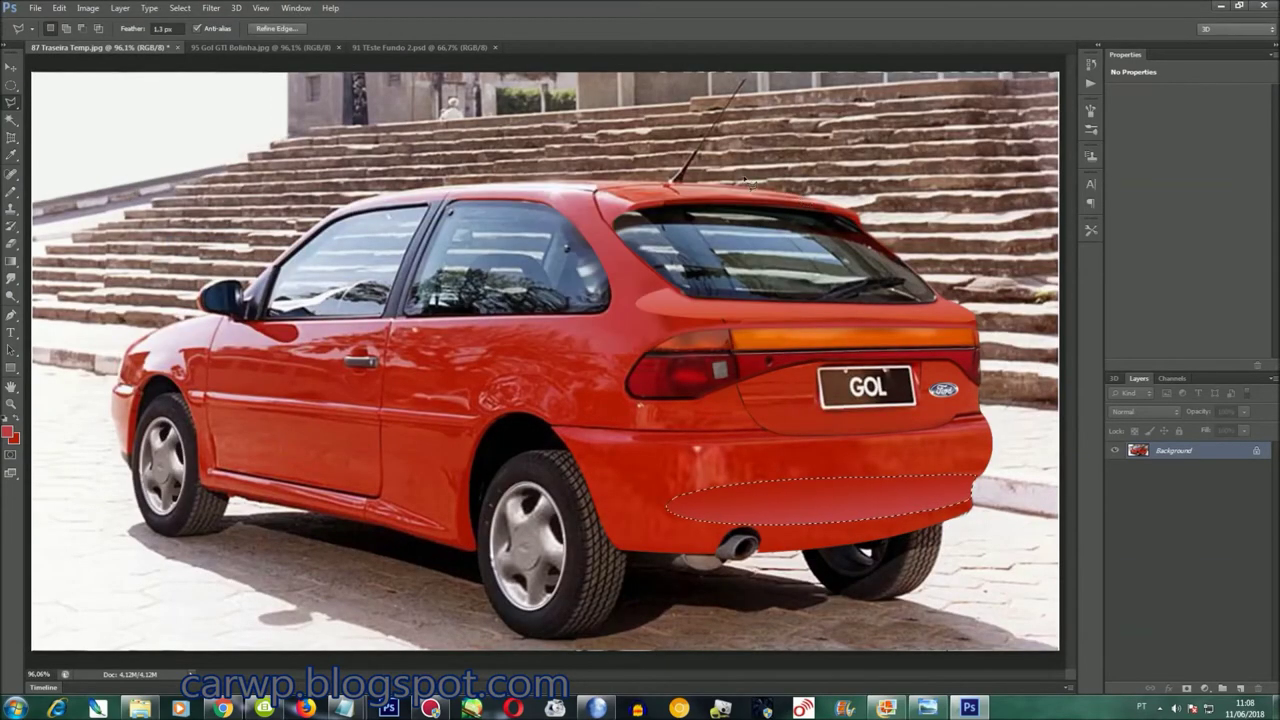
{"action": "left_click", "coordinate": [119, 8]}
{"action": "left_click", "coordinate": [316, 140]}
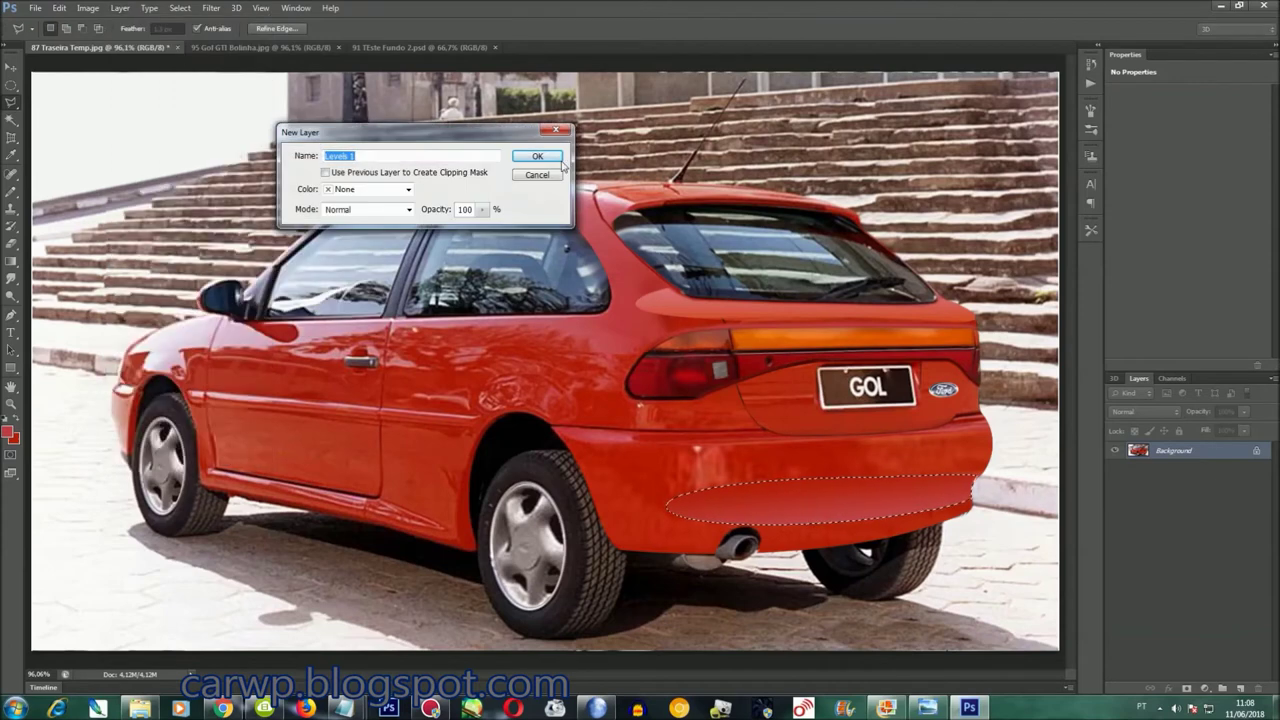
{"action": "left_click", "coordinate": [538, 157]}
{"action": "left_click_drag", "start_coordinate": [1196, 196], "coordinate": [1186, 188]}
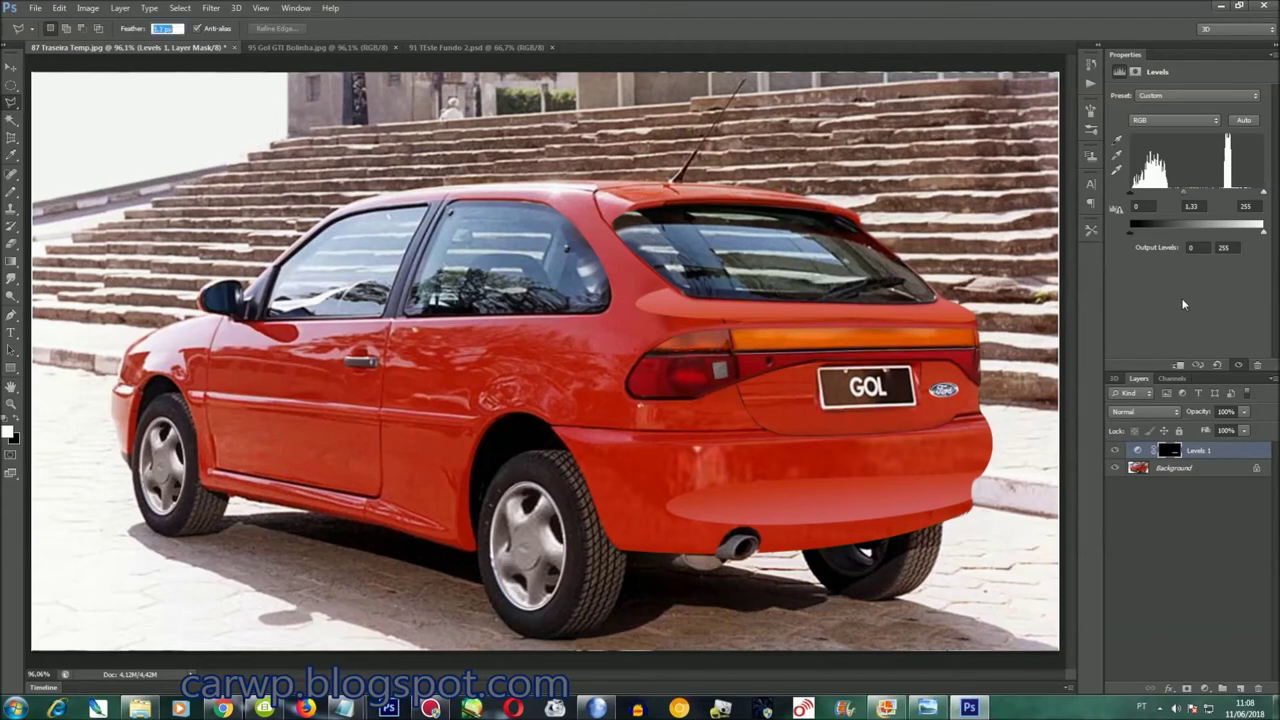
{"action": "key", "text": "Delete"}
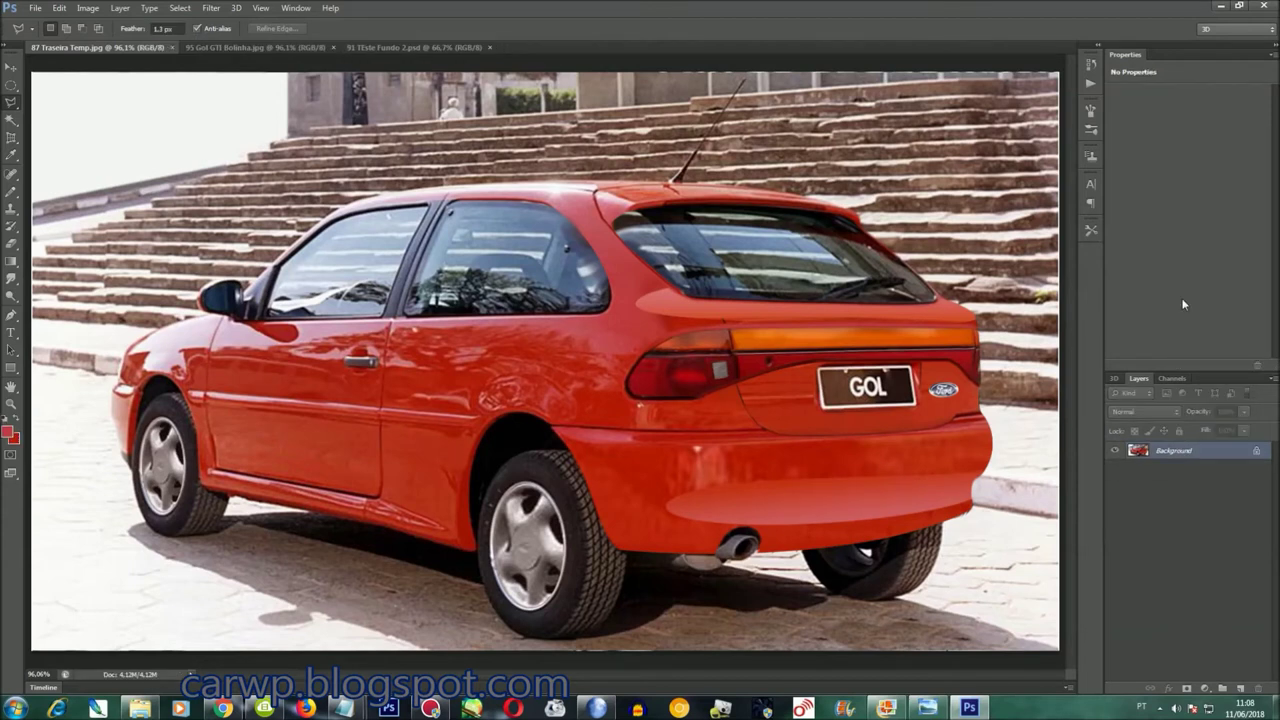
{"action": "scroll", "coordinate": [756, 347], "scroll_direction": "up", "scroll_amount": 2}
Trace a dark curve along the roof edge to its corner and down the rear pillar
{"action": "scroll", "coordinate": [756, 347], "scroll_direction": "up", "scroll_amount": 3}
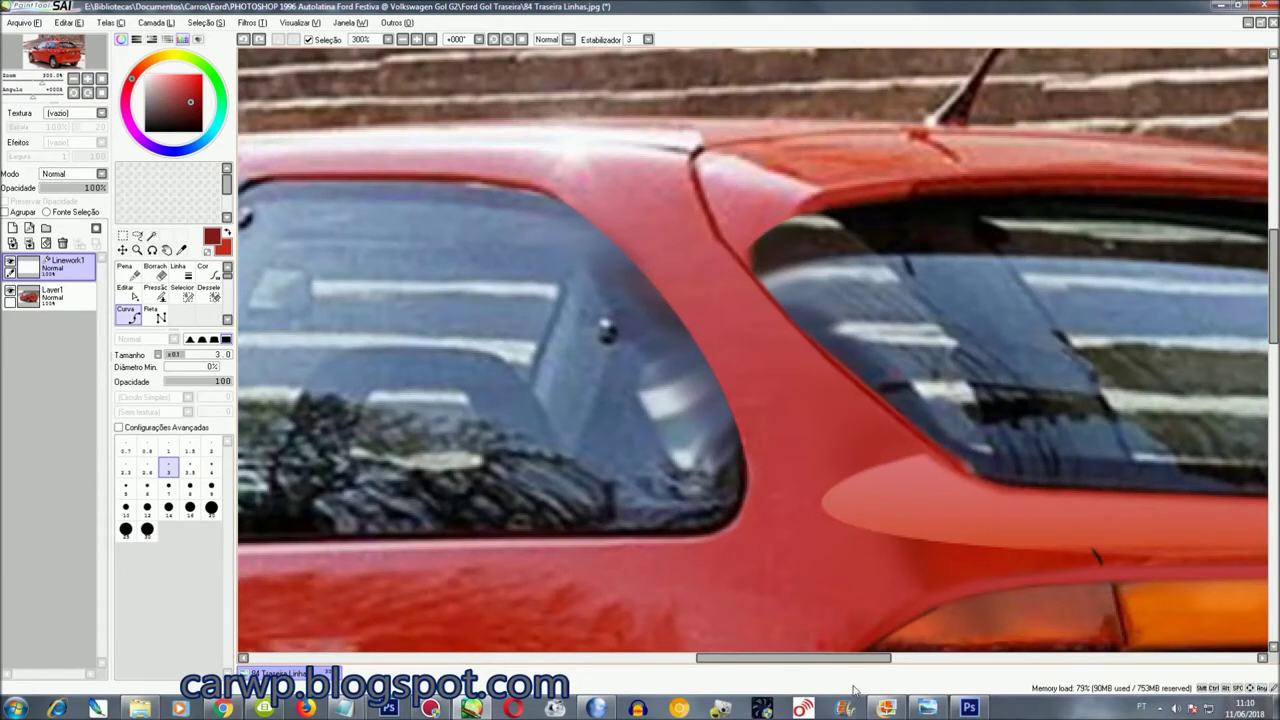
{"action": "scroll", "coordinate": [760, 347], "scroll_direction": "right", "scroll_amount": 3}
{"action": "scroll", "coordinate": [900, 370], "scroll_direction": "right", "scroll_amount": 4}
{"action": "left_click", "coordinate": [885, 147]}
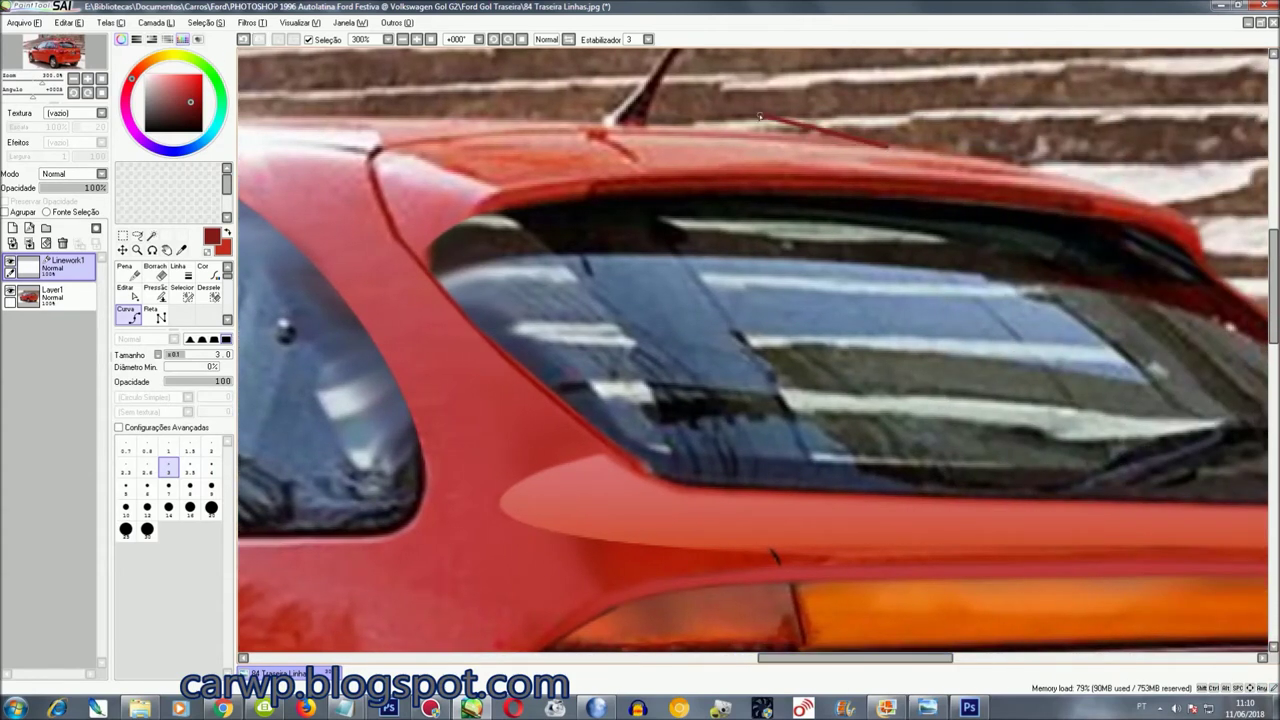
{"action": "left_click", "coordinate": [712, 135]}
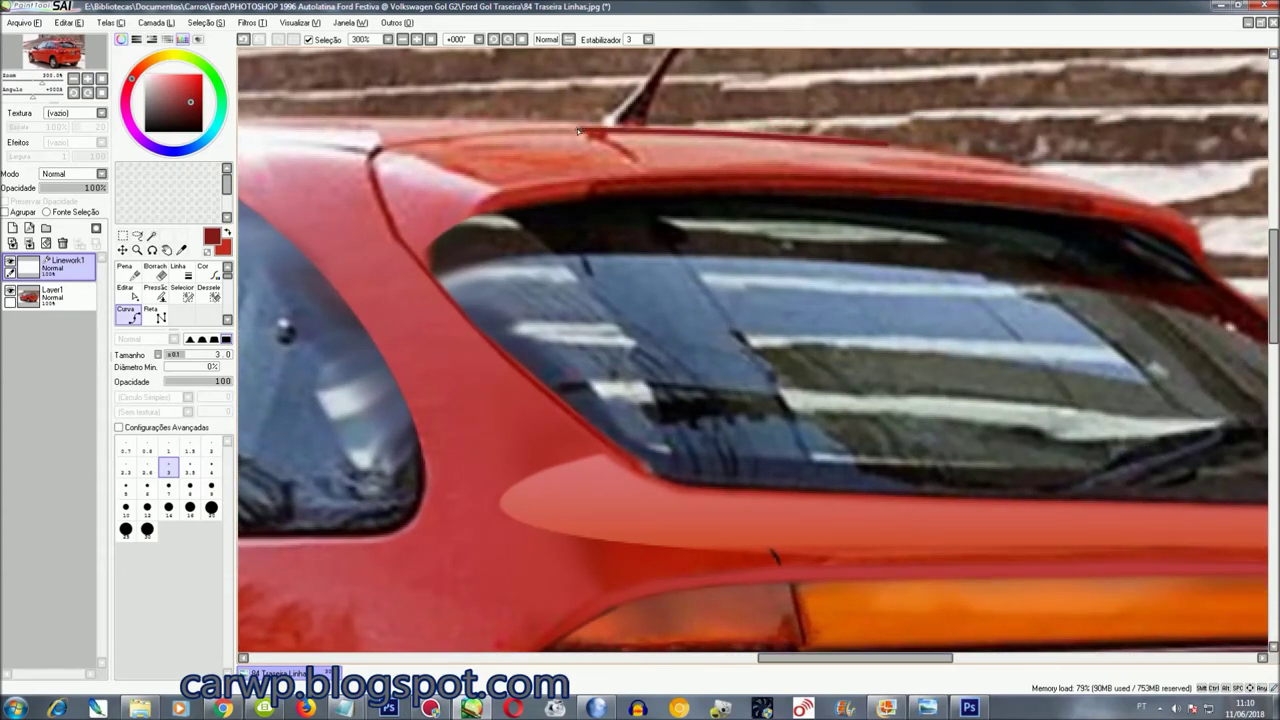
{"action": "left_click", "coordinate": [376, 152]}
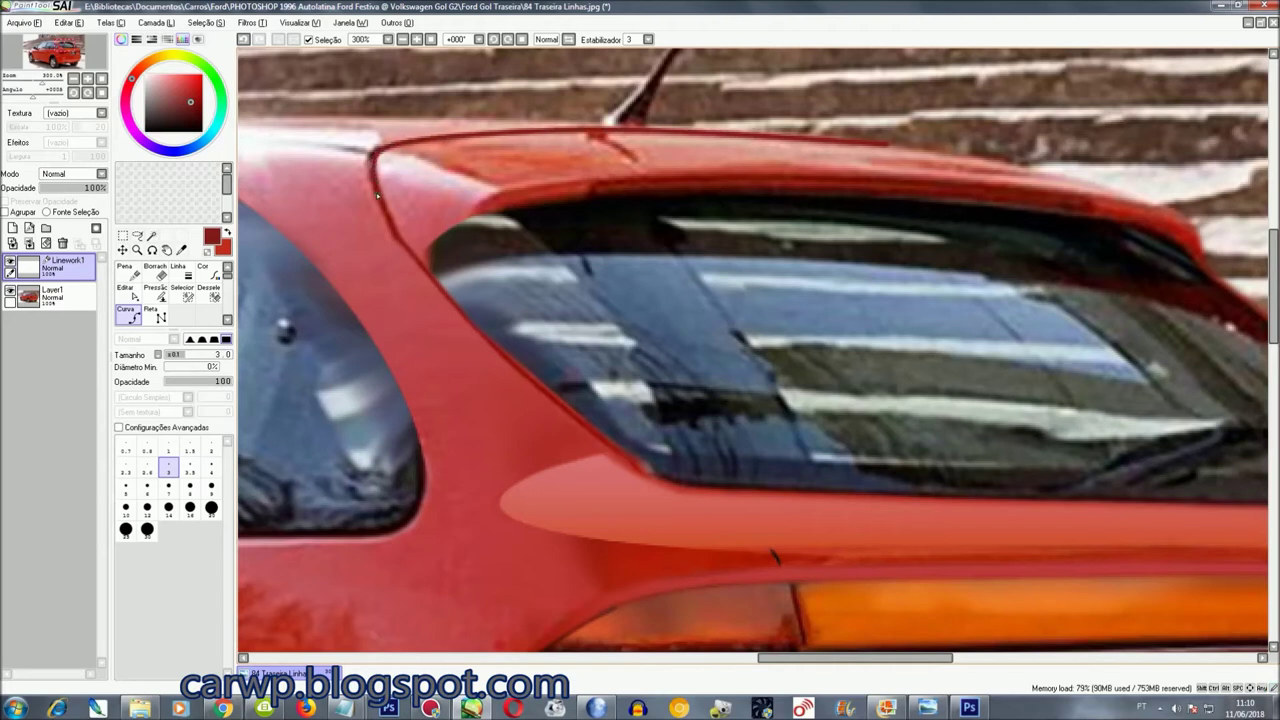
{"action": "left_click", "coordinate": [492, 350]}
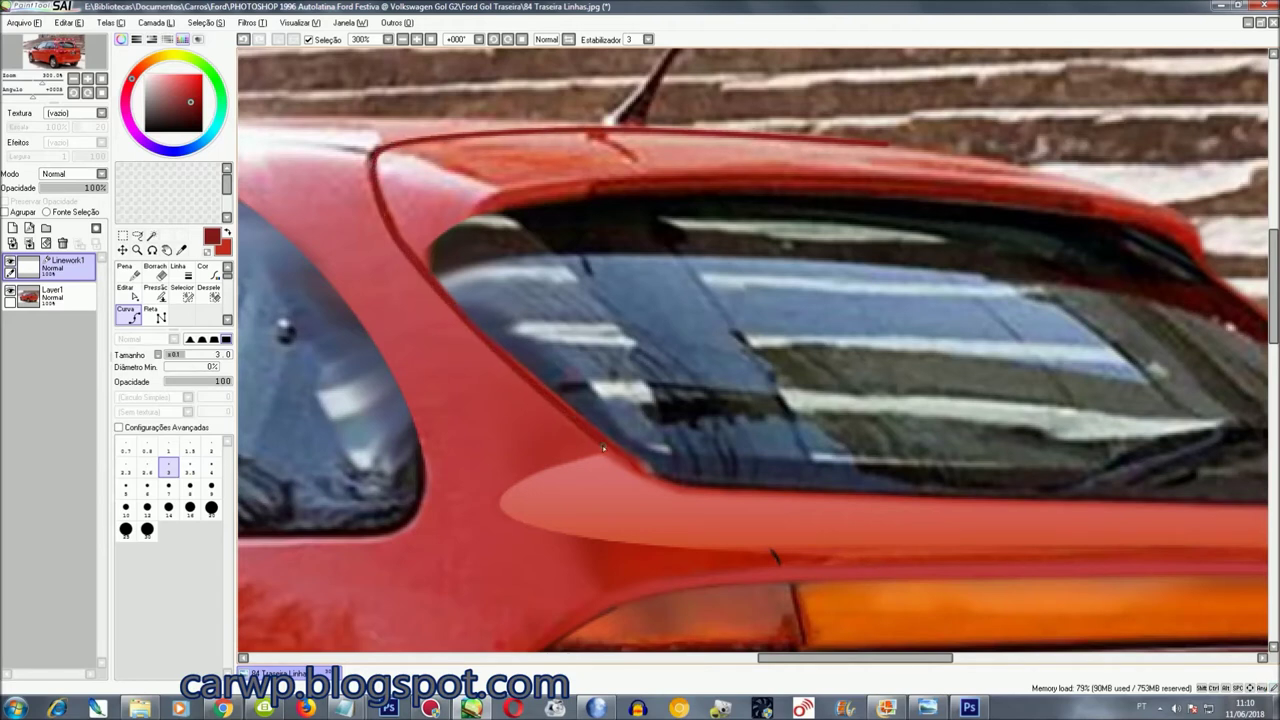
Continue the outline along the rear window's lower edge to the rear edge above the tail light
{"action": "left_click", "coordinate": [606, 446]}
{"action": "left_click", "coordinate": [681, 484]}
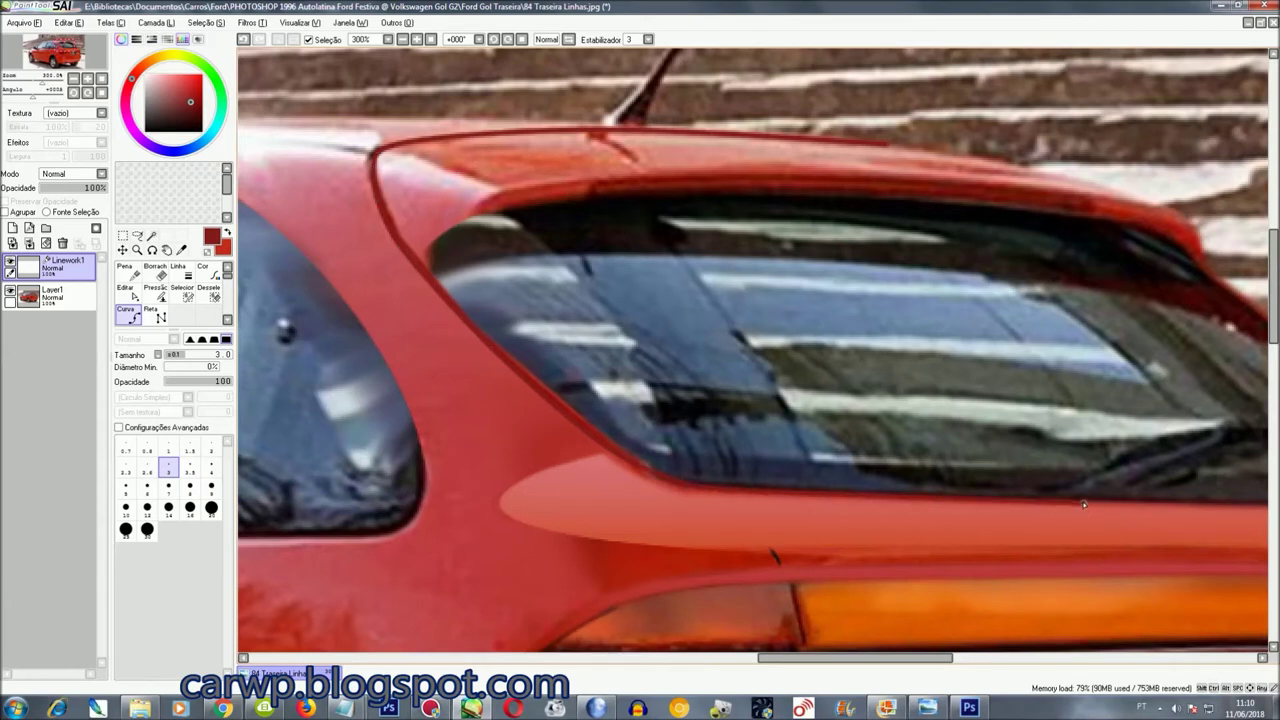
{"action": "left_click_drag", "start_coordinate": [1204, 509], "coordinate": [938, 503]}
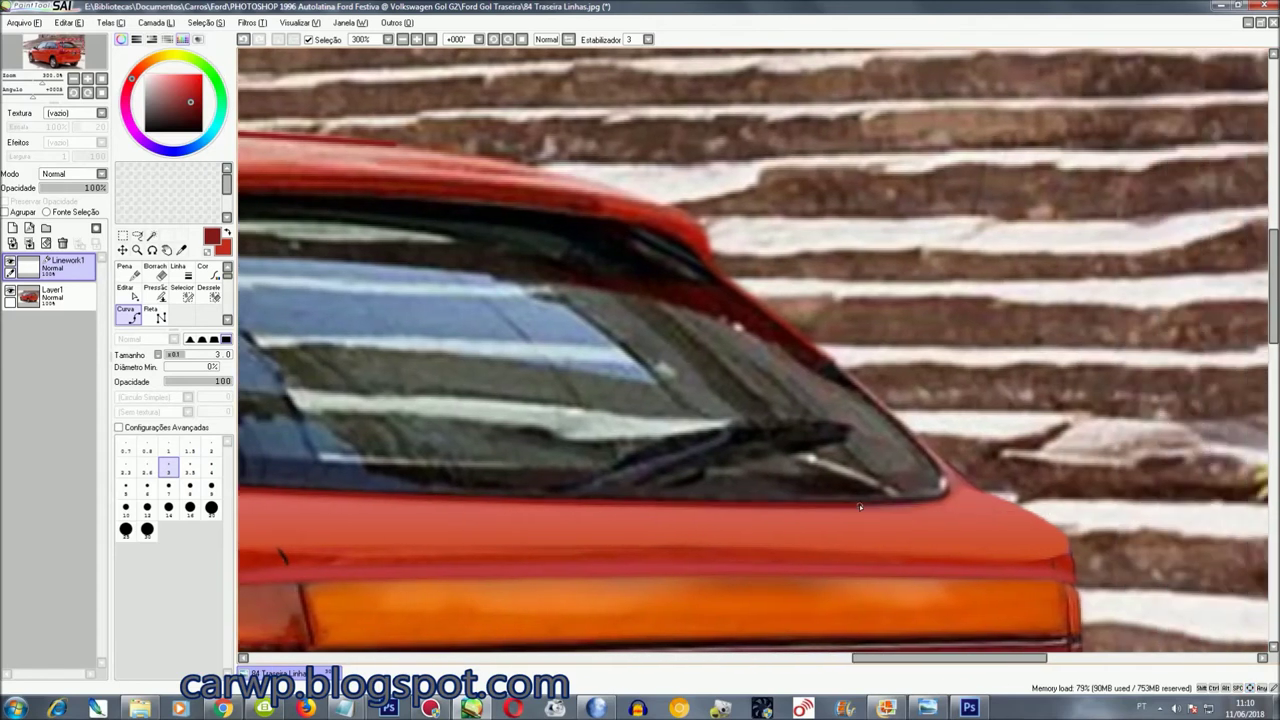
{"action": "left_click", "coordinate": [950, 477]}
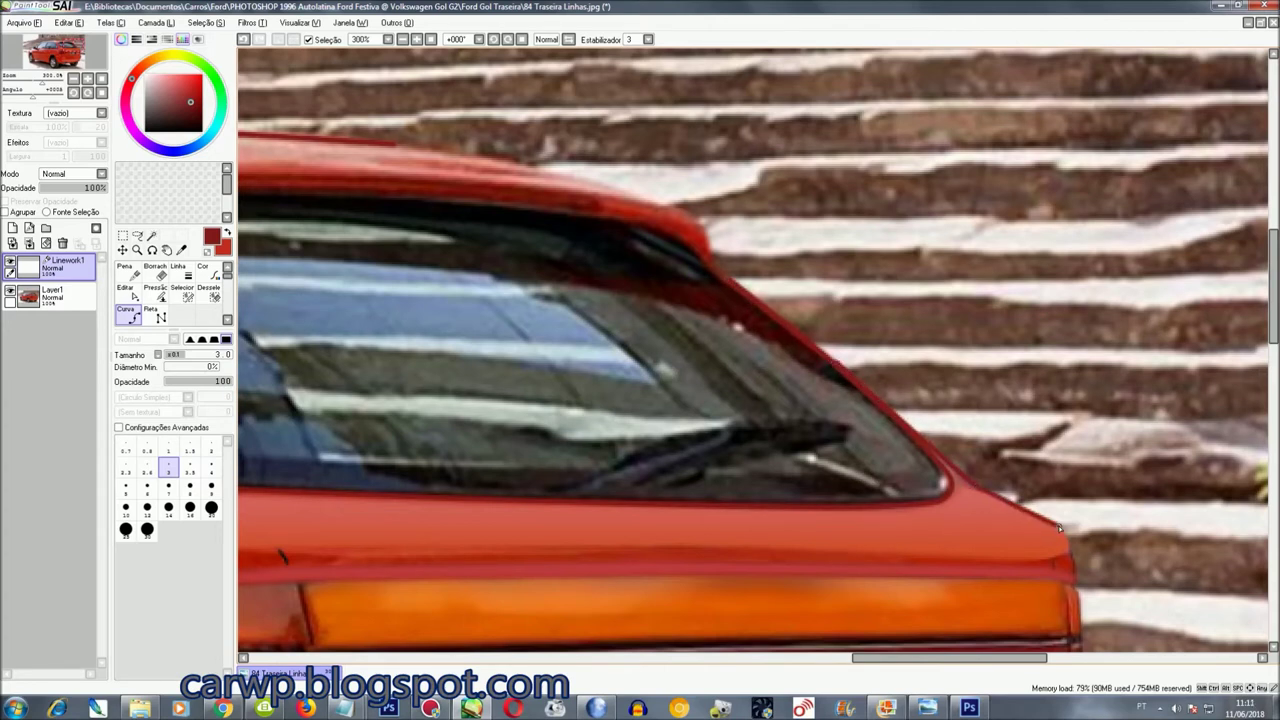
{"action": "scroll", "coordinate": [1077, 572], "scroll_direction": "down", "scroll_amount": 2}
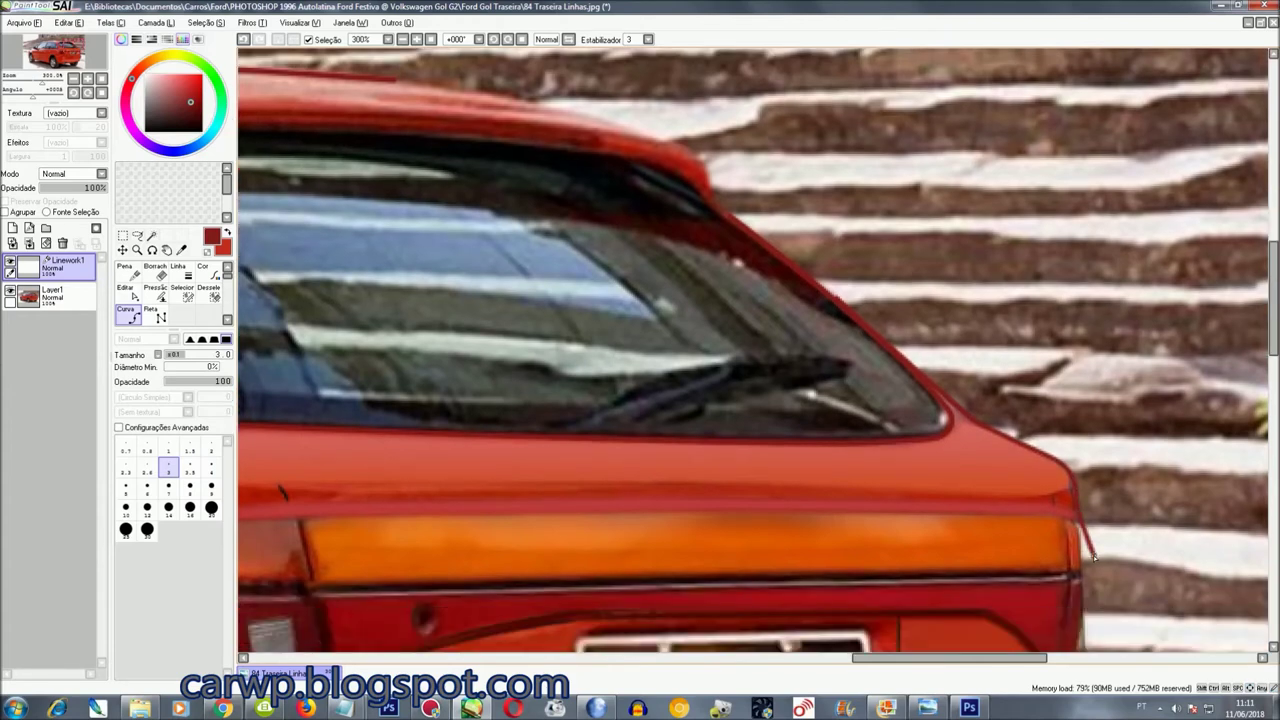
{"action": "scroll", "coordinate": [1093, 555], "scroll_direction": "down", "scroll_amount": 2}
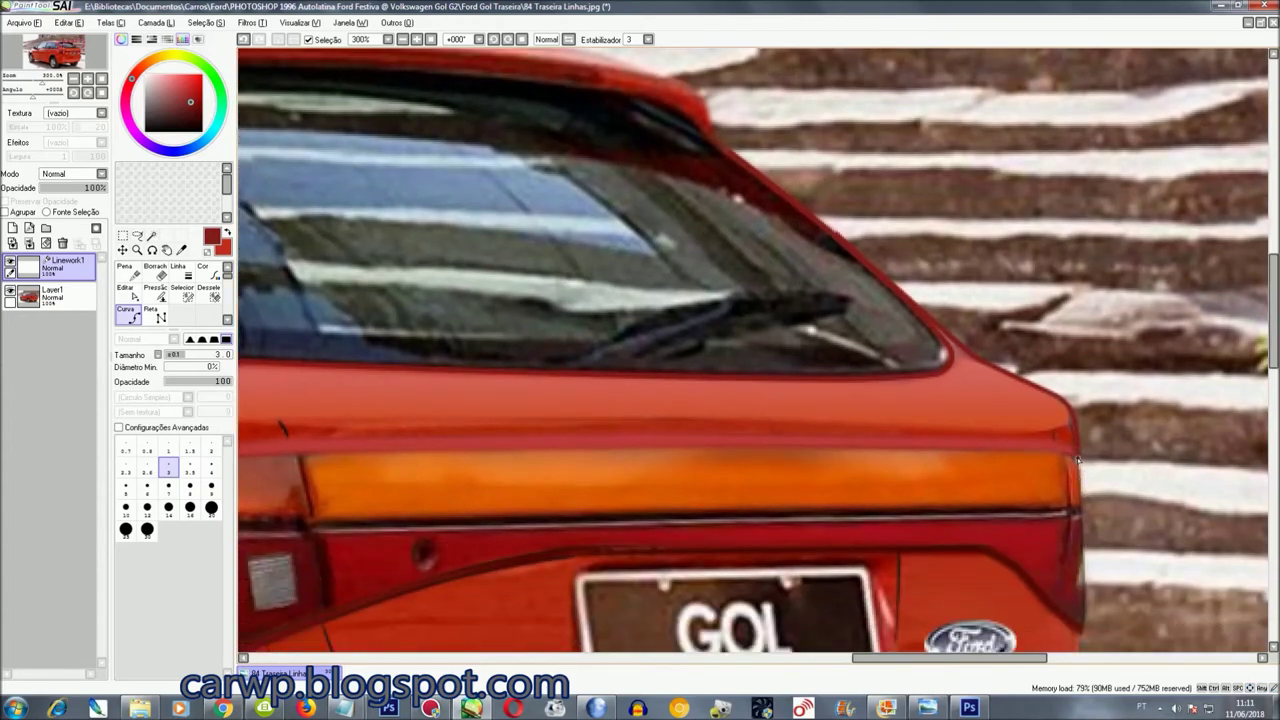
{"action": "left_click", "coordinate": [1061, 453]}
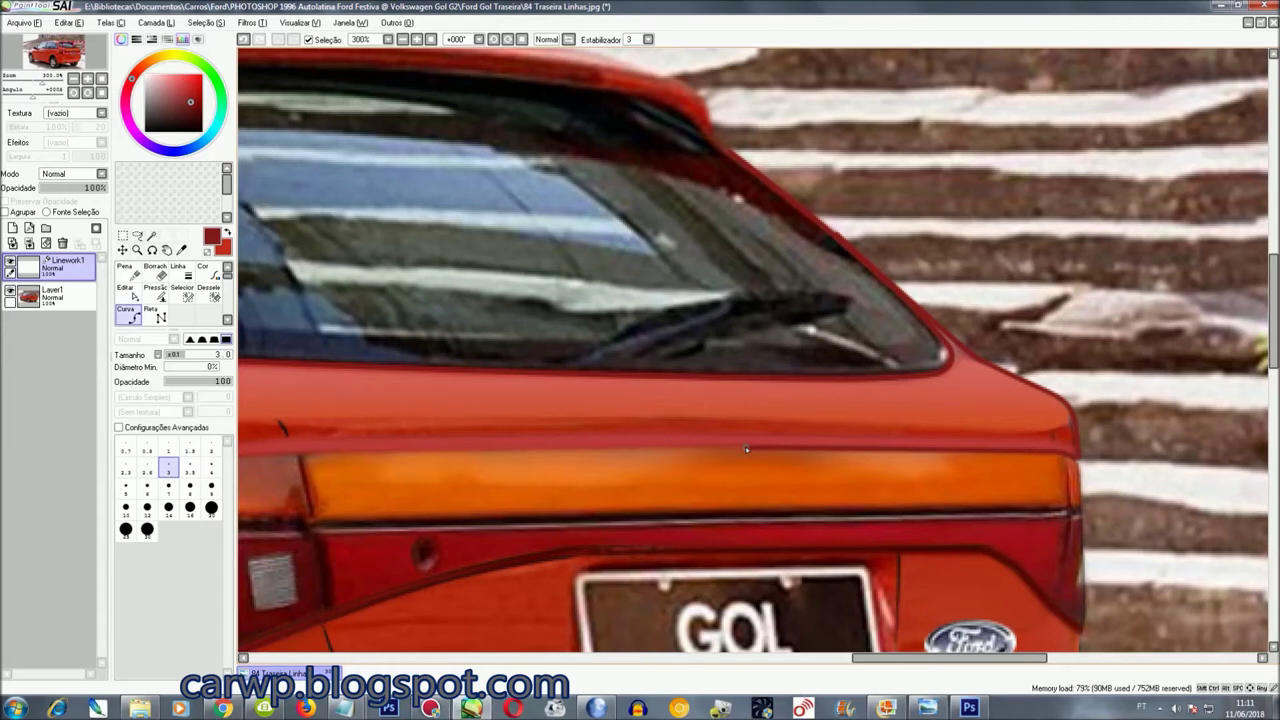
{"action": "scroll", "coordinate": [746, 450], "scroll_direction": "left", "scroll_amount": 5}
{"action": "scroll", "coordinate": [760, 452], "scroll_direction": "left", "scroll_amount": 2}
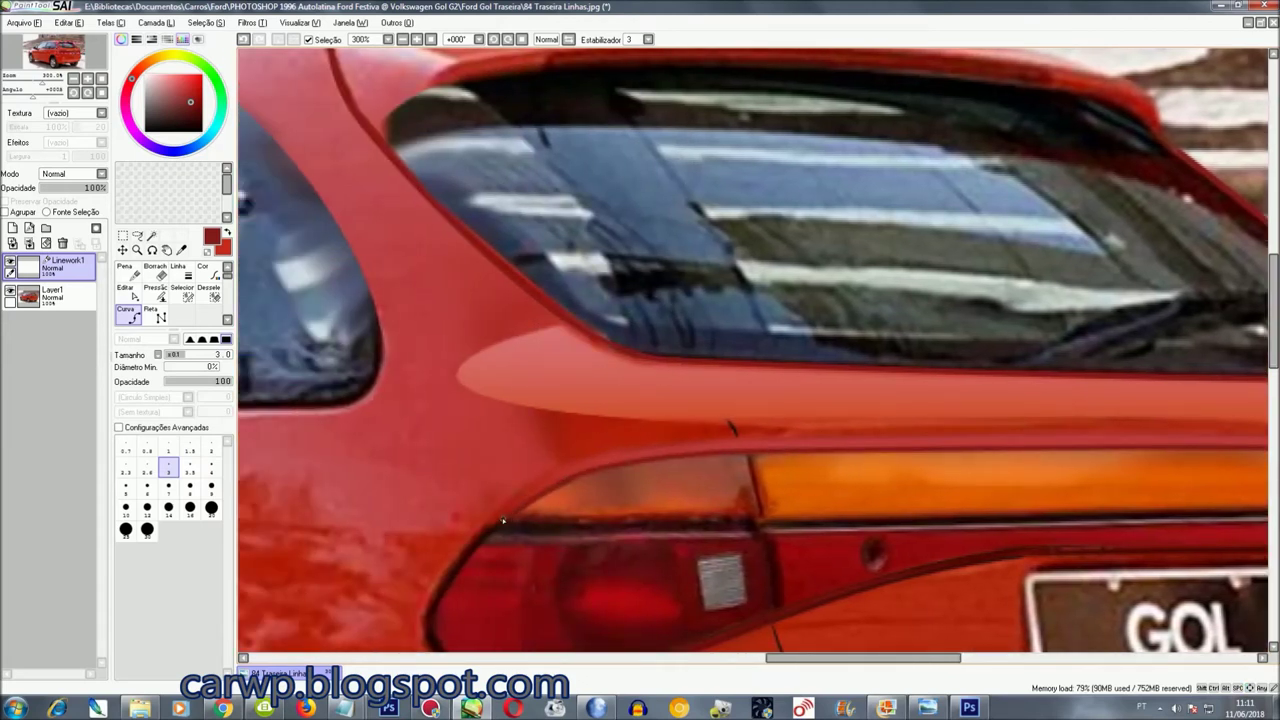
{"action": "scroll", "coordinate": [440, 580], "scroll_direction": "down", "scroll_amount": 5}
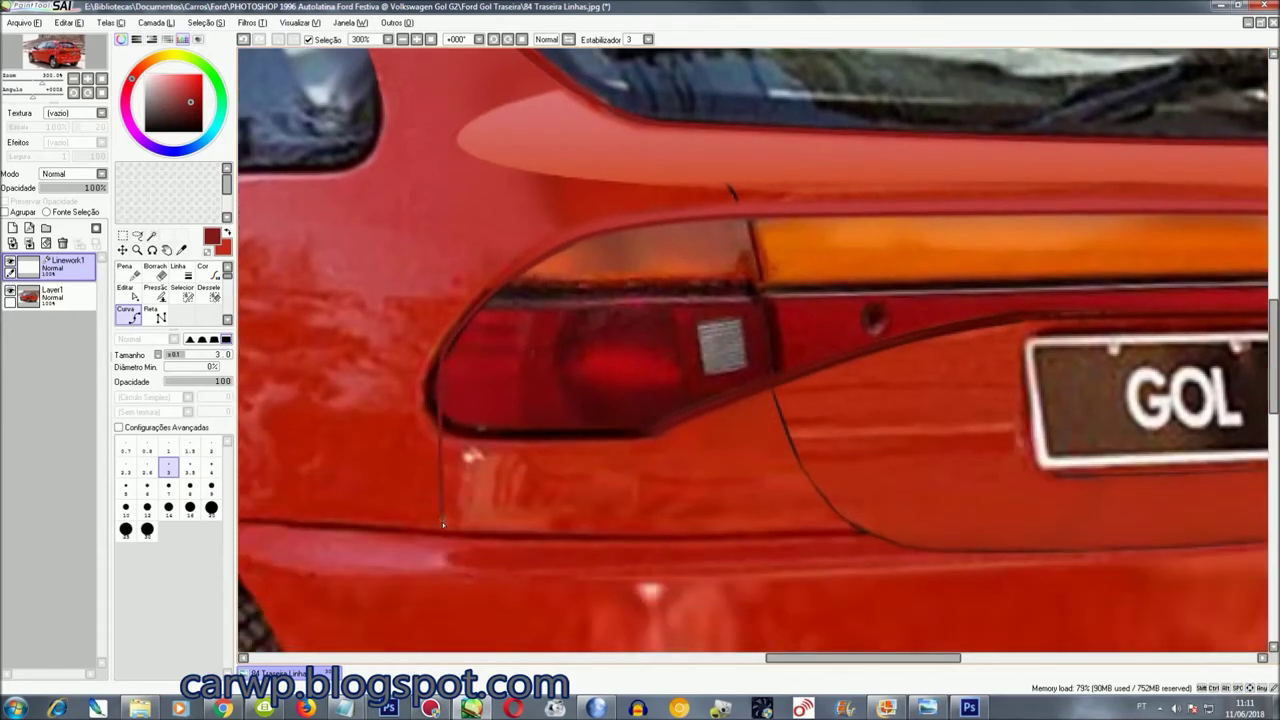
Outline the tail light's bottom edge and the trunk lid's lower corner, committing the line
{"action": "left_click", "coordinate": [477, 435]}
{"action": "left_click", "coordinate": [637, 429]}
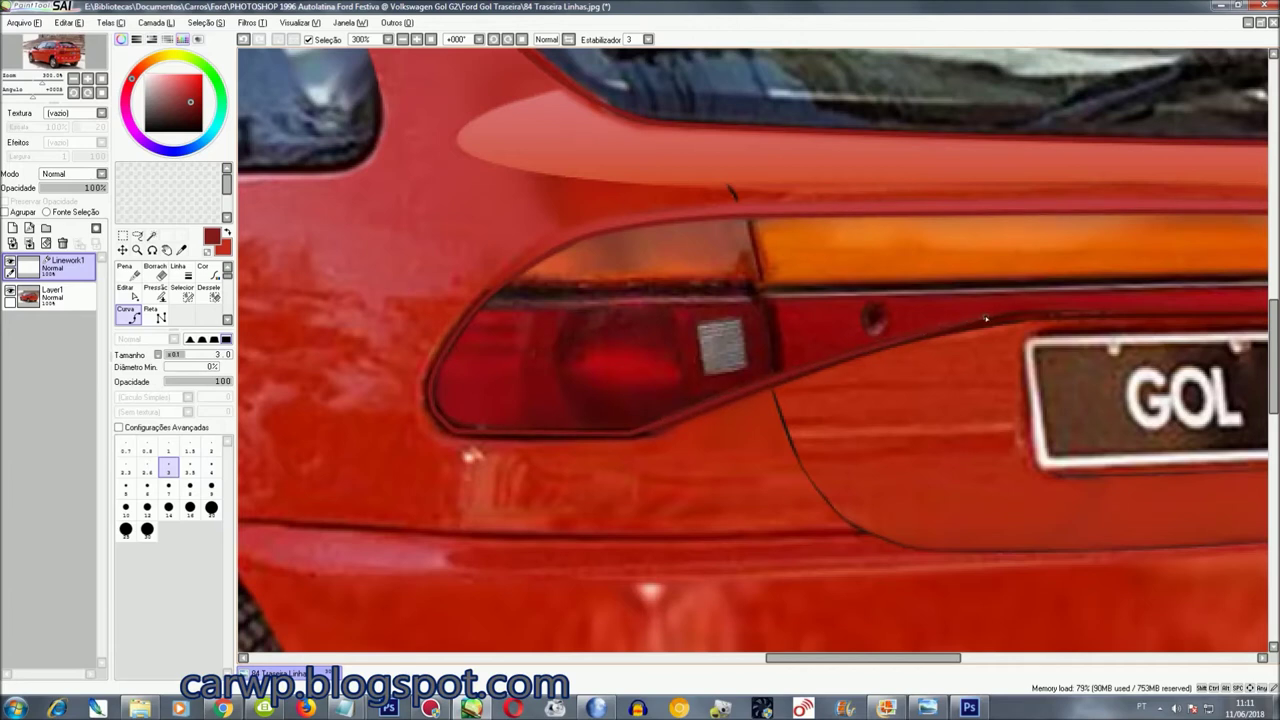
{"action": "left_click", "coordinate": [1045, 311]}
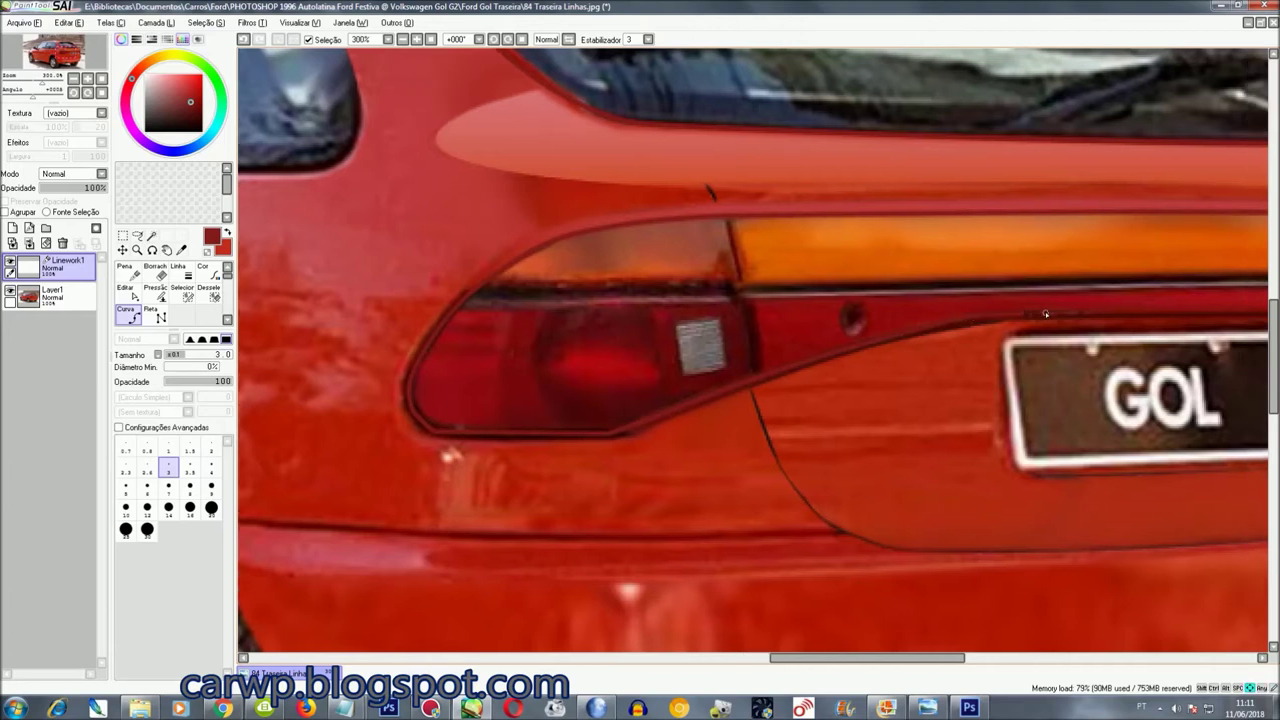
{"action": "scroll", "coordinate": [1045, 311], "scroll_direction": "right", "scroll_amount": 5}
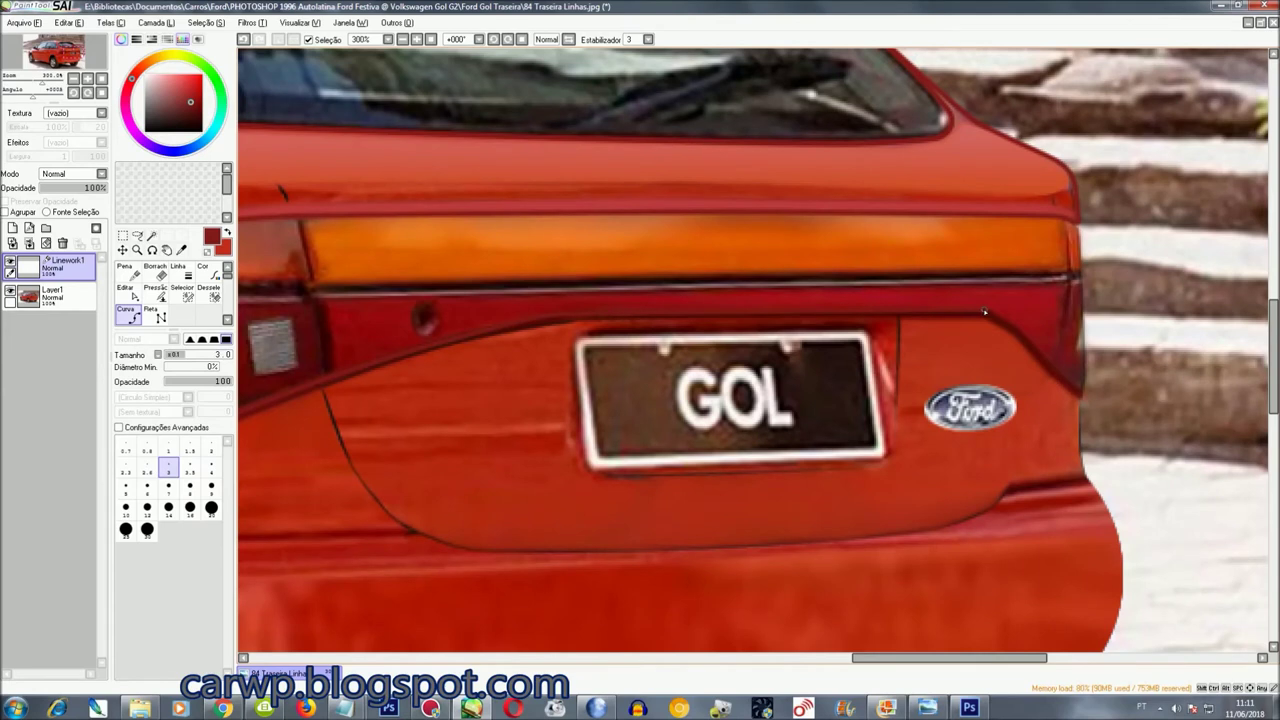
{"action": "left_click", "coordinate": [1081, 385]}
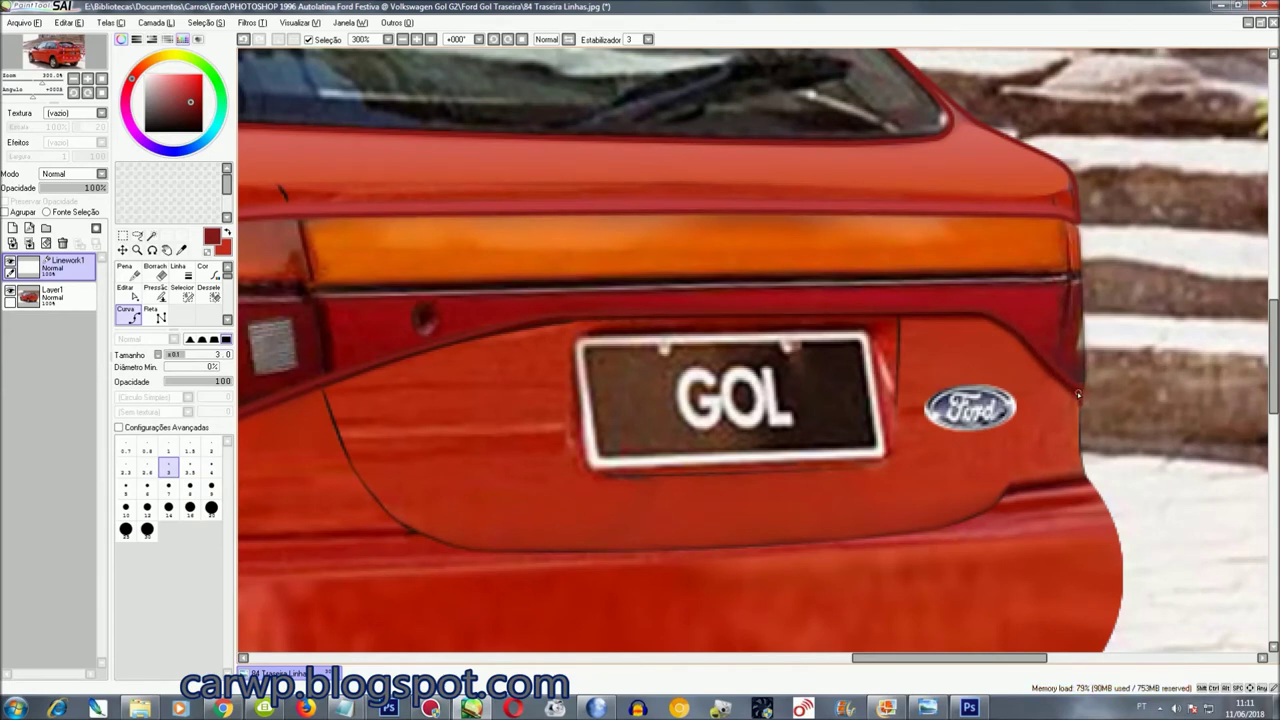
{"action": "left_click", "coordinate": [1086, 477]}
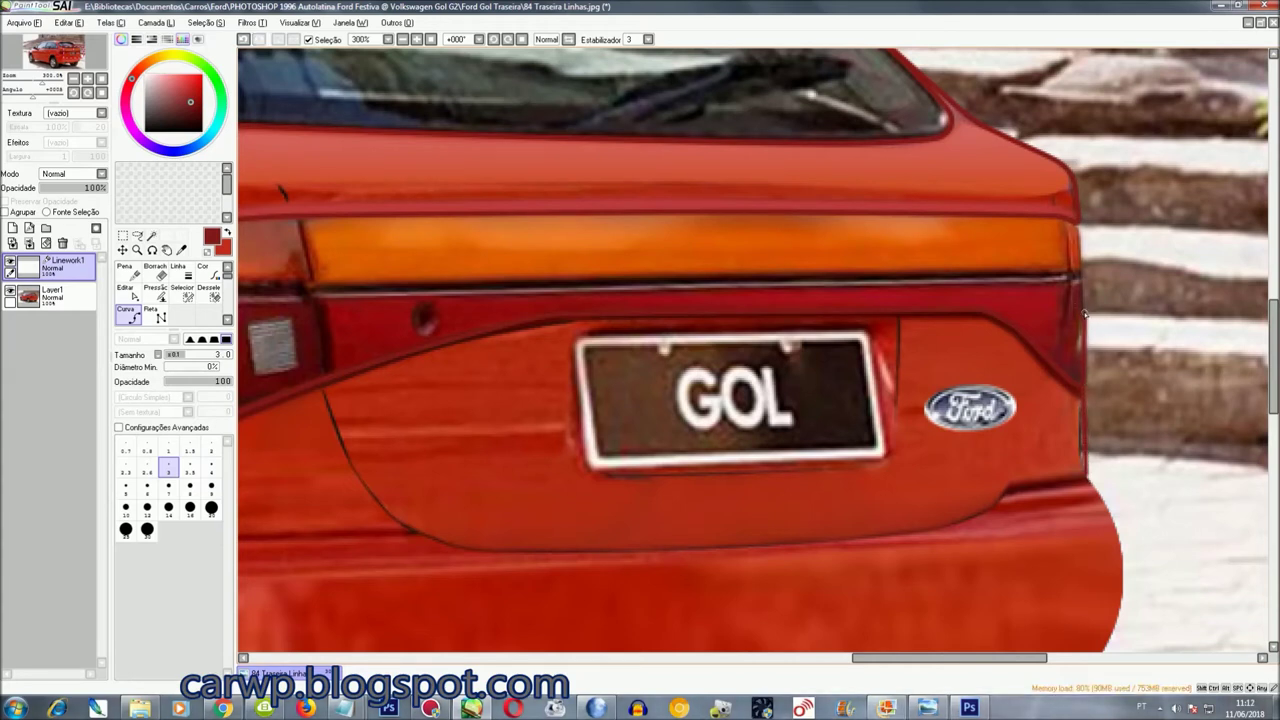
{"action": "double_click", "coordinate": [1076, 227]}
{"action": "scroll", "coordinate": [1253, 415], "scroll_direction": "up", "scroll_amount": 3}
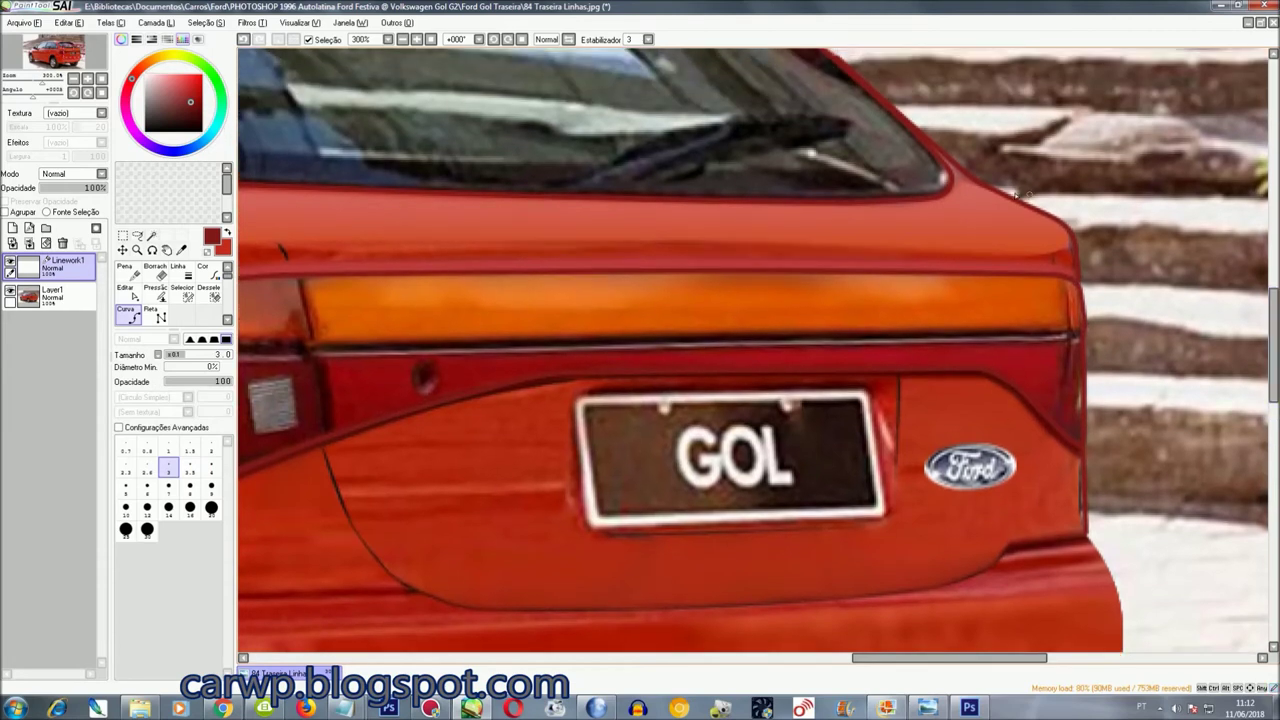
Draw a new curve along the trunk lid edge and carry it up the left side
{"action": "left_click", "coordinate": [986, 190]}
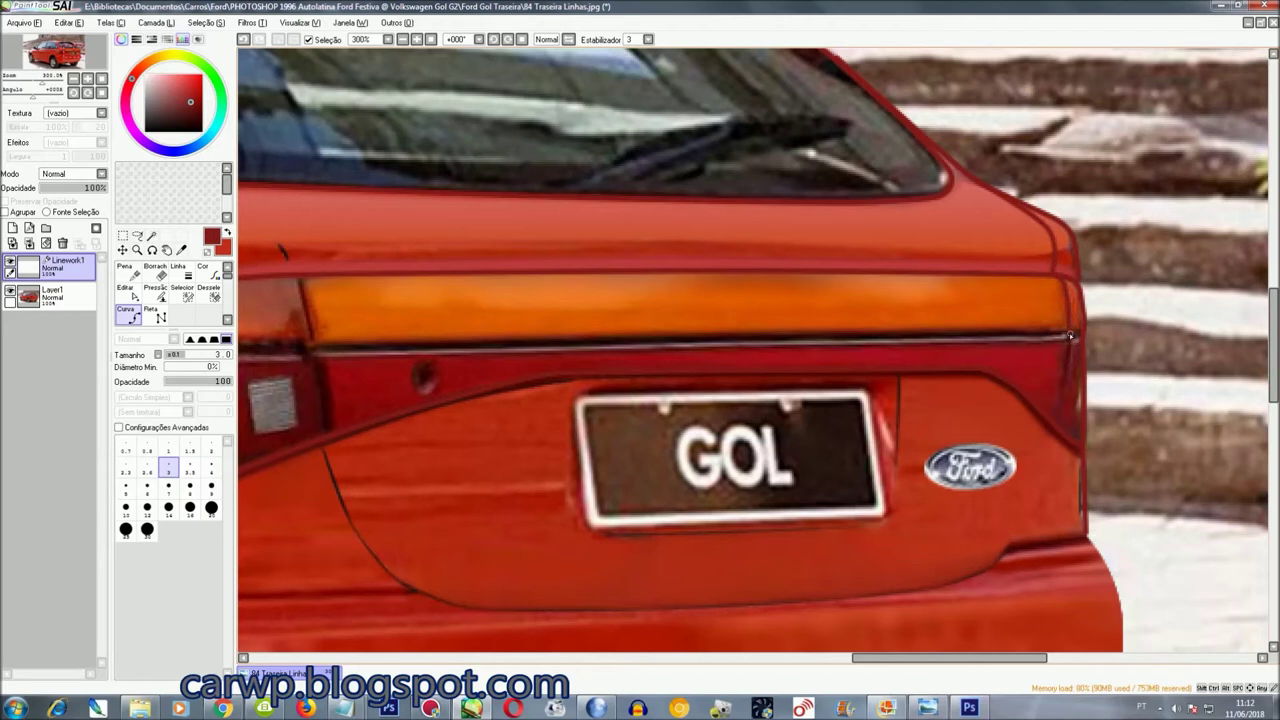
{"action": "left_click", "coordinate": [1049, 444]}
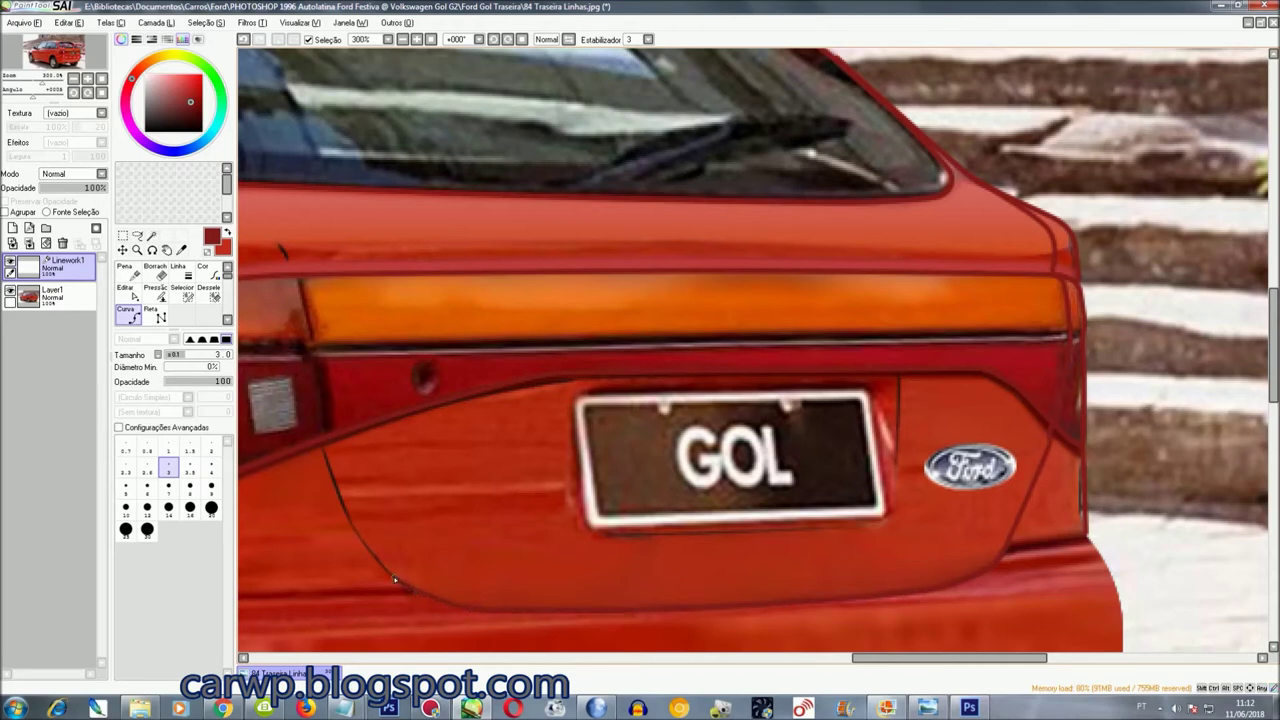
{"action": "left_click", "coordinate": [325, 429]}
{"action": "left_click_drag", "start_coordinate": [288, 259], "coordinate": [715, 243]}
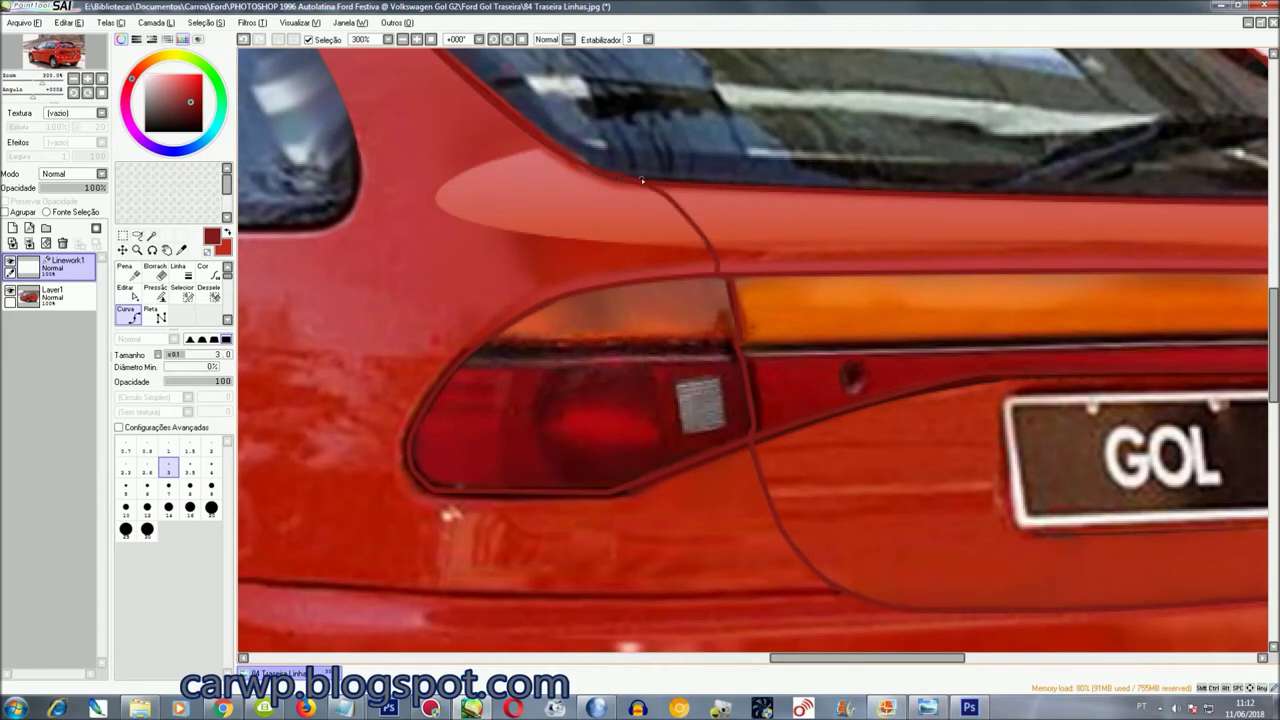
{"action": "scroll", "coordinate": [1196, 505], "scroll_direction": "down", "scroll_amount": 5}
{"action": "scroll", "coordinate": [1196, 505], "scroll_direction": "down", "scroll_amount": 2}
Trace the bumper's right edge, corner and bottom edge to the exhaust corner in dark curves
{"action": "mouse_move", "coordinate": [916, 657]}
{"action": "left_mouse_down"}
{"action": "mouse_move", "coordinate": [991, 657]}
{"action": "mouse_move", "coordinate": [963, 657]}
{"action": "left_mouse_up"}
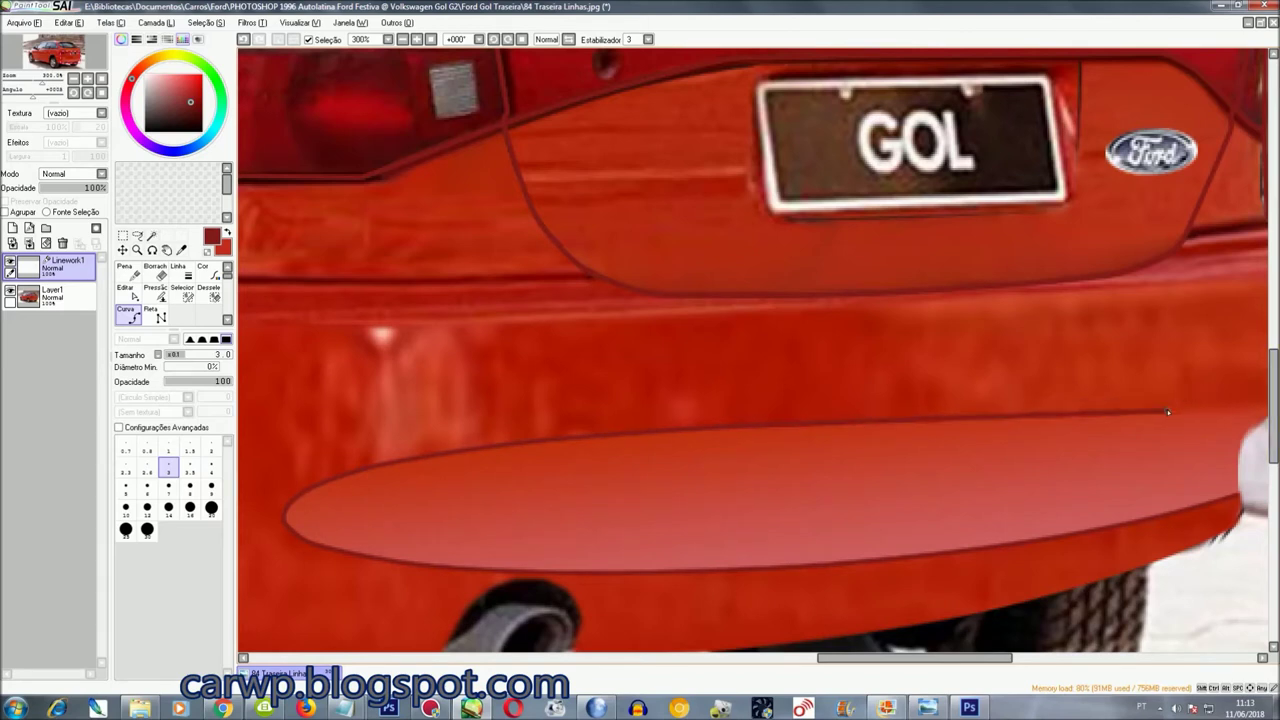
{"action": "scroll", "coordinate": [1045, 420], "scroll_direction": "right", "scroll_amount": 3}
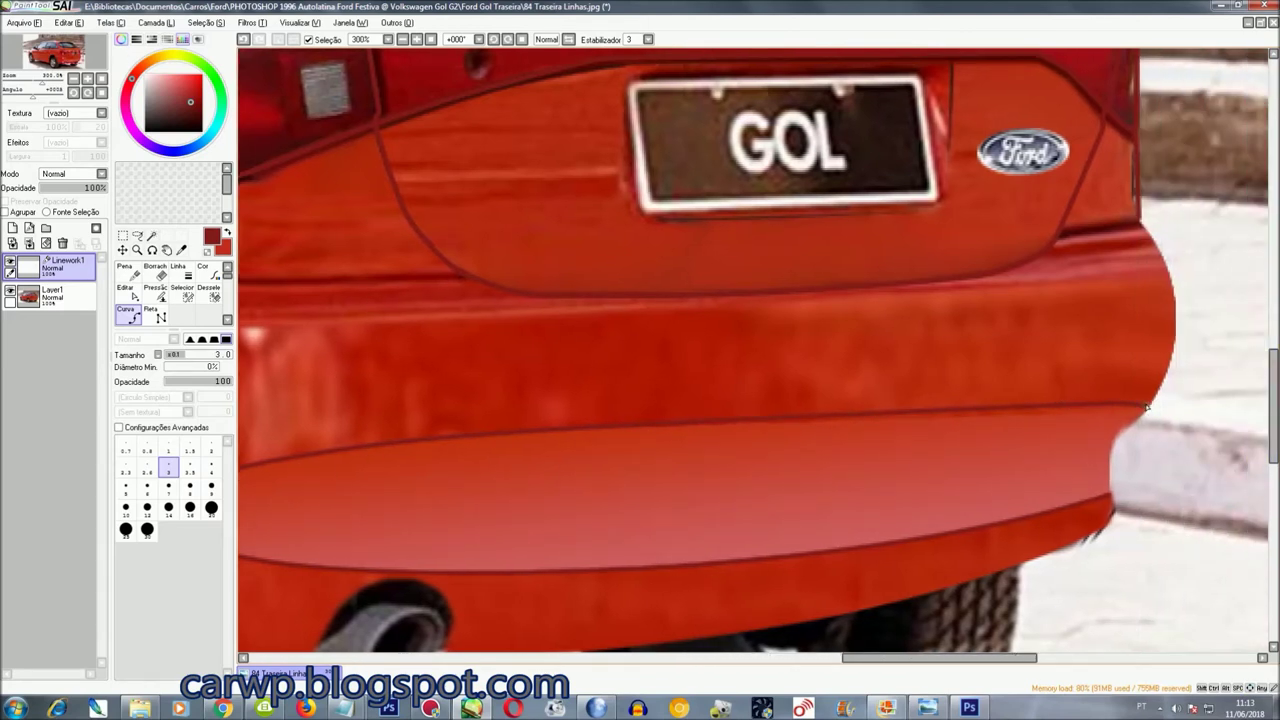
{"action": "scroll", "coordinate": [1157, 172], "scroll_direction": "down", "scroll_amount": 2}
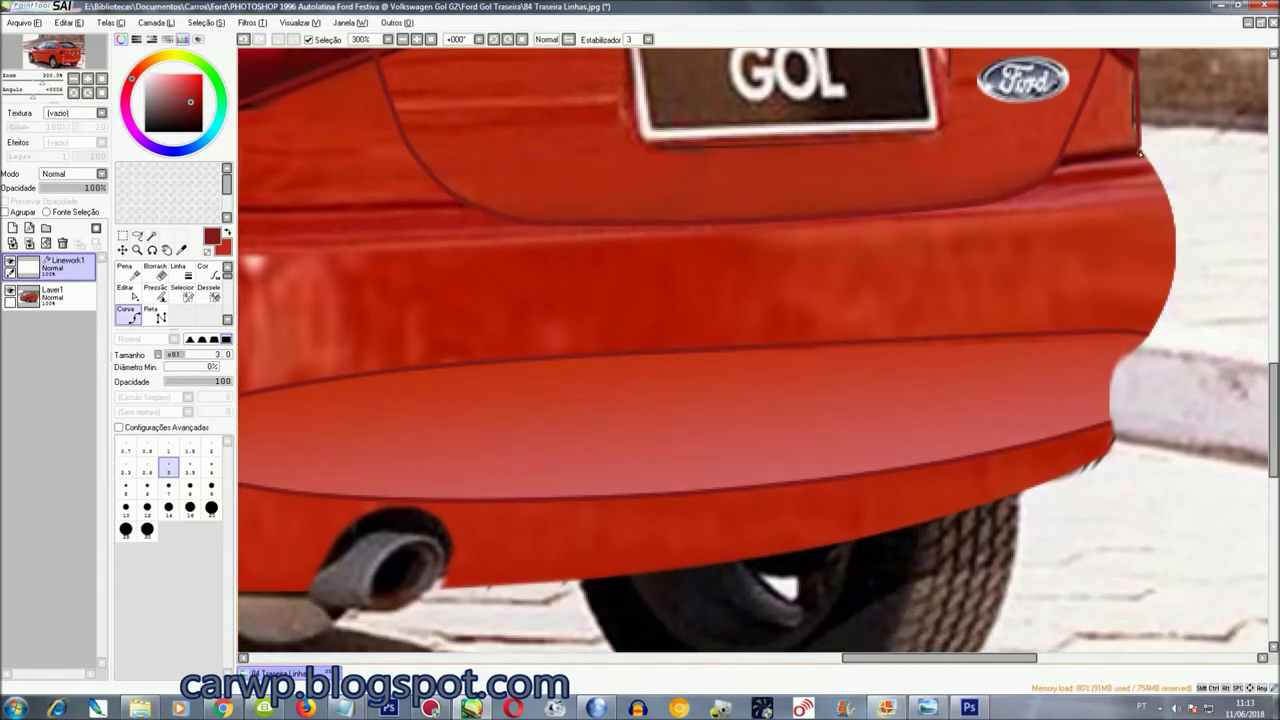
{"action": "left_click", "coordinate": [1176, 250]}
{"action": "left_click", "coordinate": [1135, 347]}
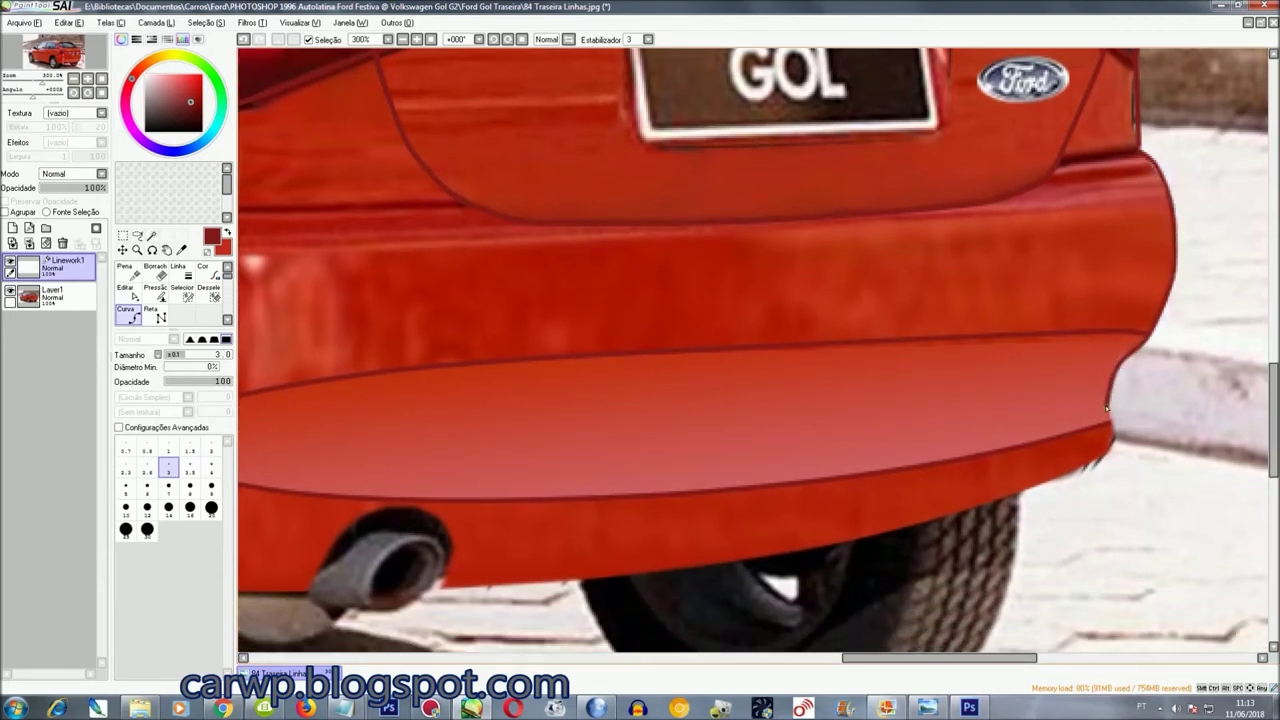
{"action": "left_click", "coordinate": [1098, 462]}
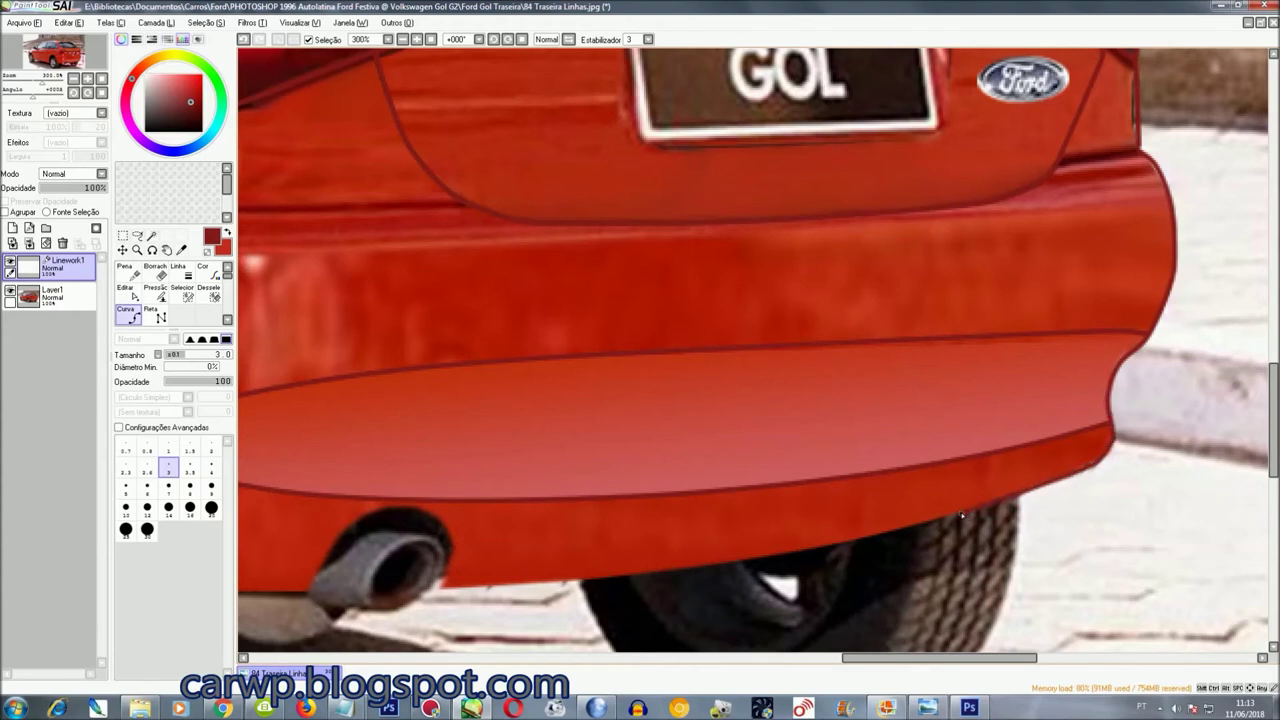
{"action": "left_click", "coordinate": [692, 566]}
{"action": "left_click", "coordinate": [437, 587]}
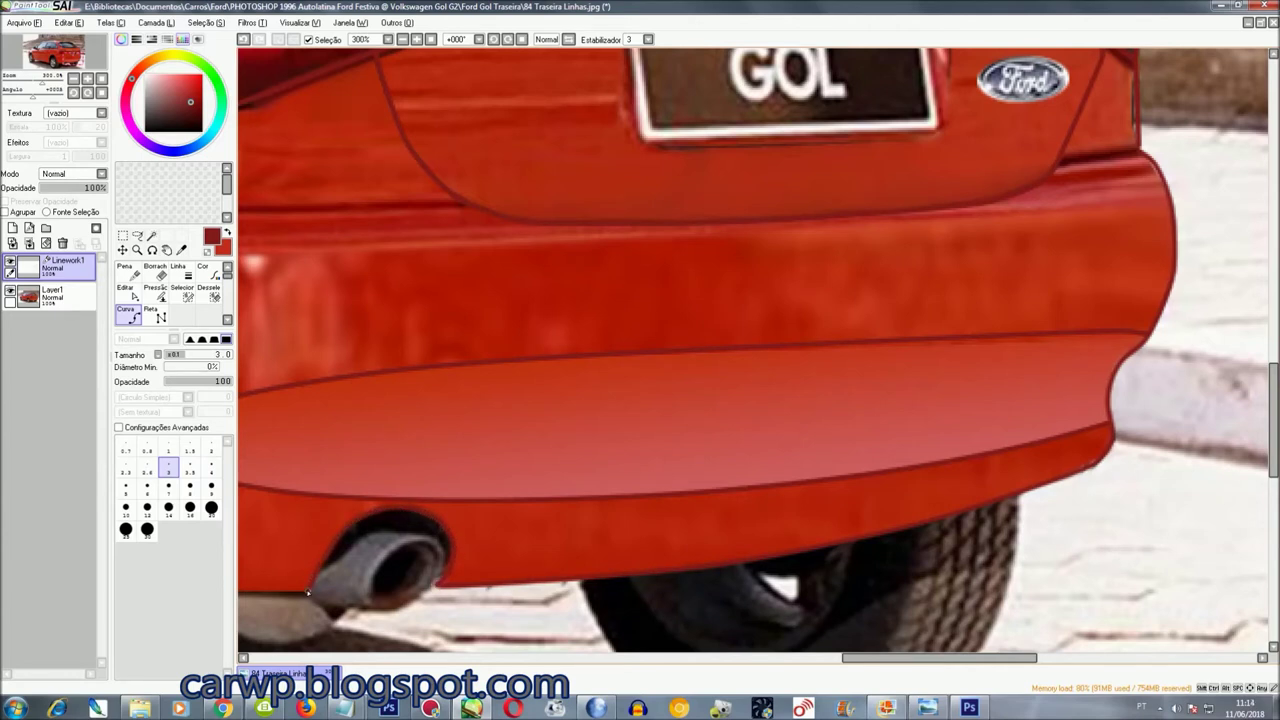
{"action": "scroll", "coordinate": [308, 592], "scroll_direction": "left", "scroll_amount": 5}
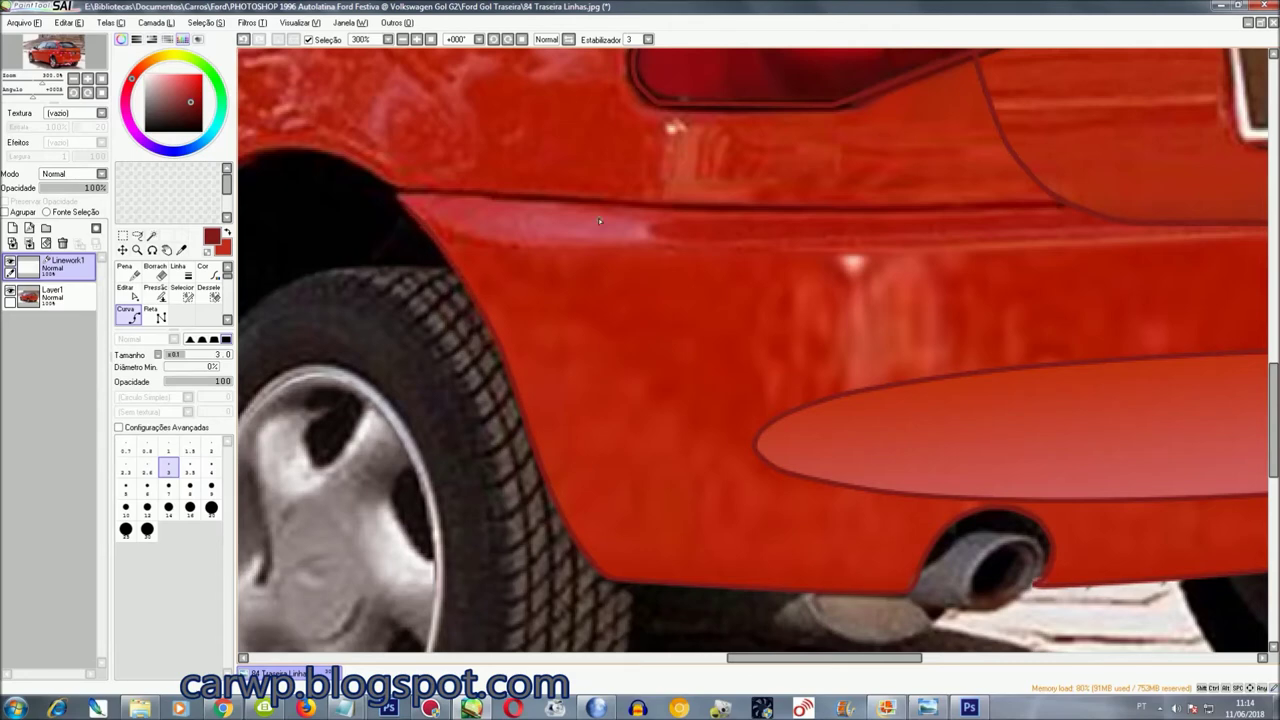
Outline the rear side window's lower, rear and top edges with dark curve points
{"action": "scroll", "coordinate": [598, 217], "scroll_direction": "down", "scroll_amount": 2}
{"action": "scroll", "coordinate": [598, 217], "scroll_direction": "down", "scroll_amount": 2}
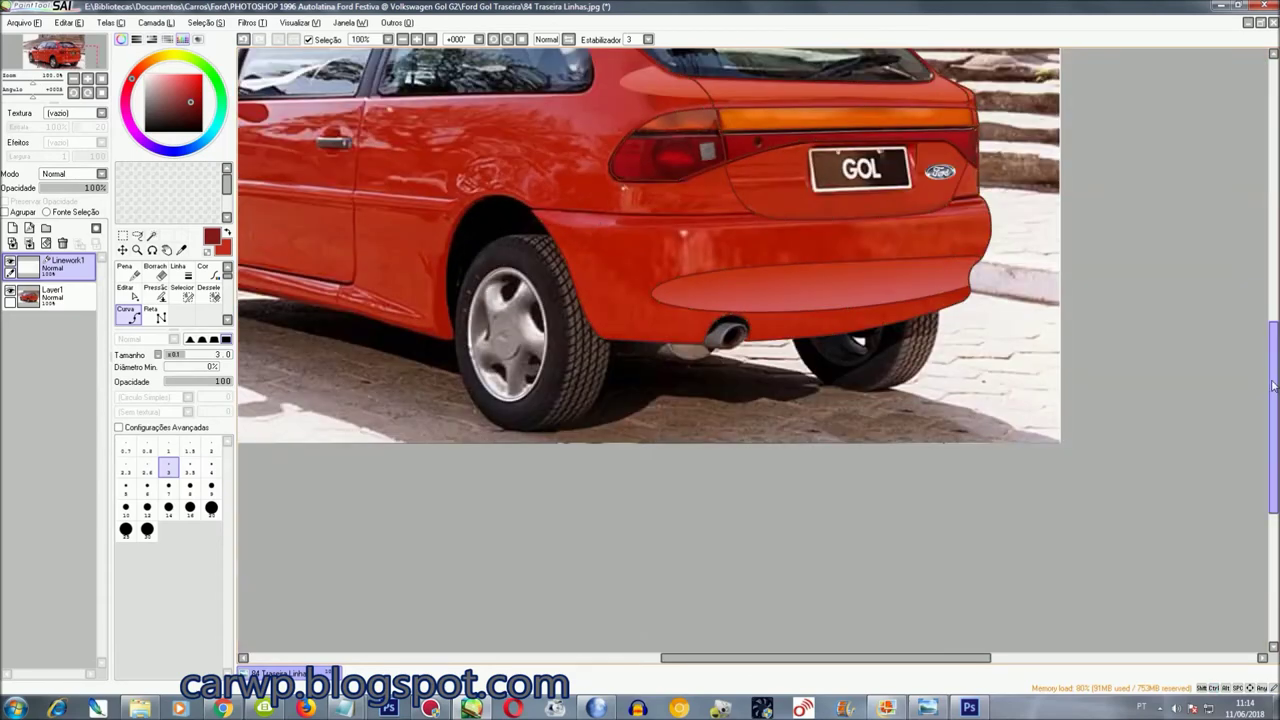
{"action": "scroll", "coordinate": [887, 124], "scroll_direction": "up", "scroll_amount": 3}
{"action": "left_click_drag", "start_coordinate": [886, 660], "coordinate": [840, 660]}
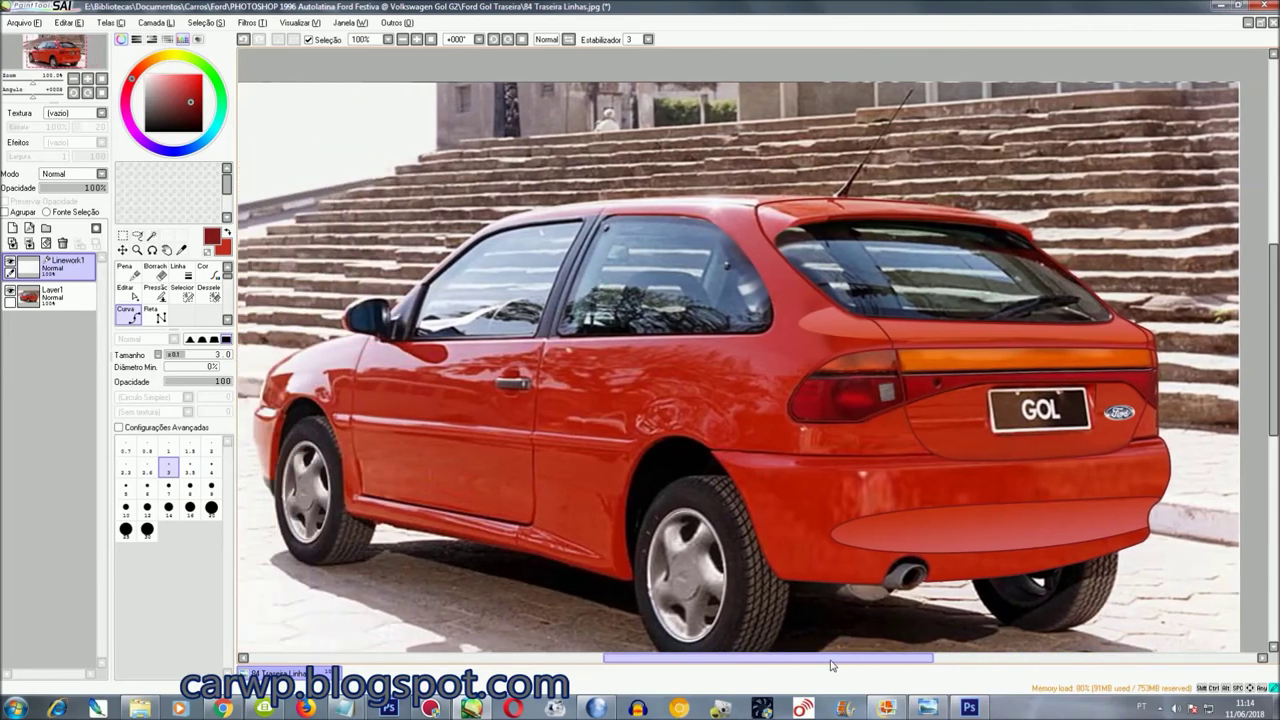
{"action": "scroll", "coordinate": [840, 660], "scroll_direction": "up", "scroll_amount": 2}
{"action": "scroll", "coordinate": [760, 400], "scroll_direction": "up", "scroll_amount": 2}
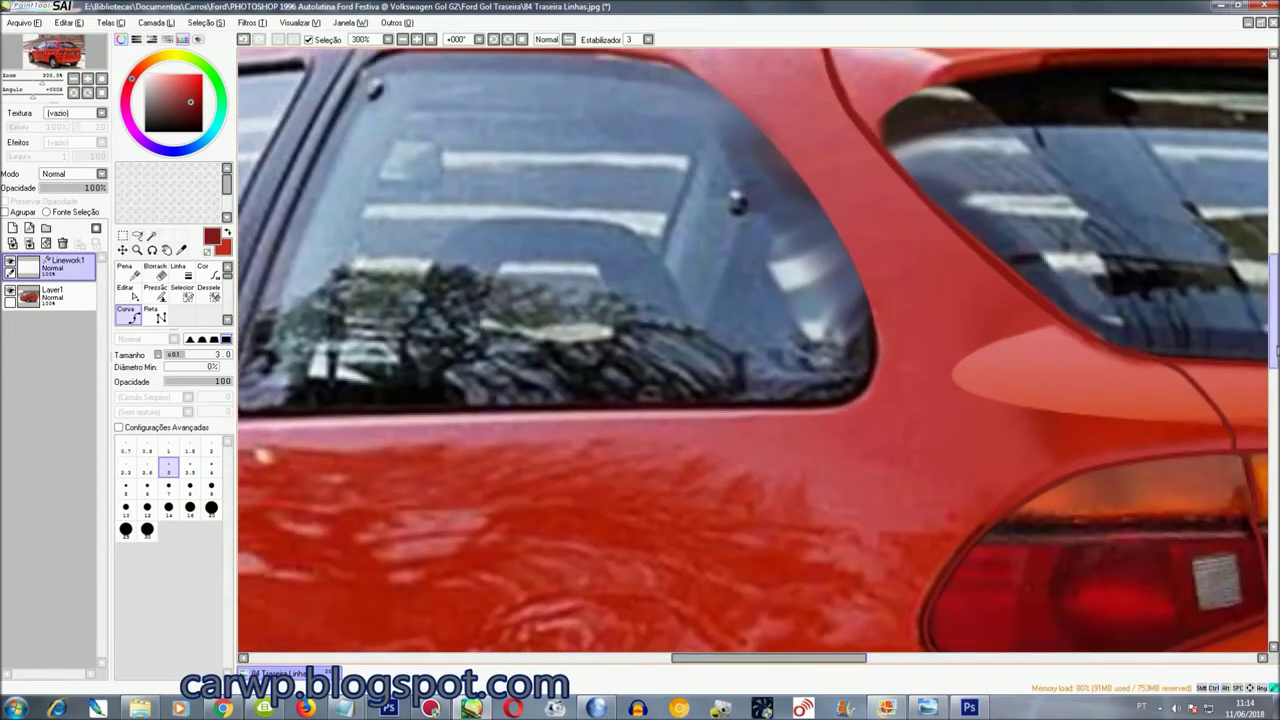
{"action": "scroll", "coordinate": [316, 474], "scroll_direction": "left", "scroll_amount": 2}
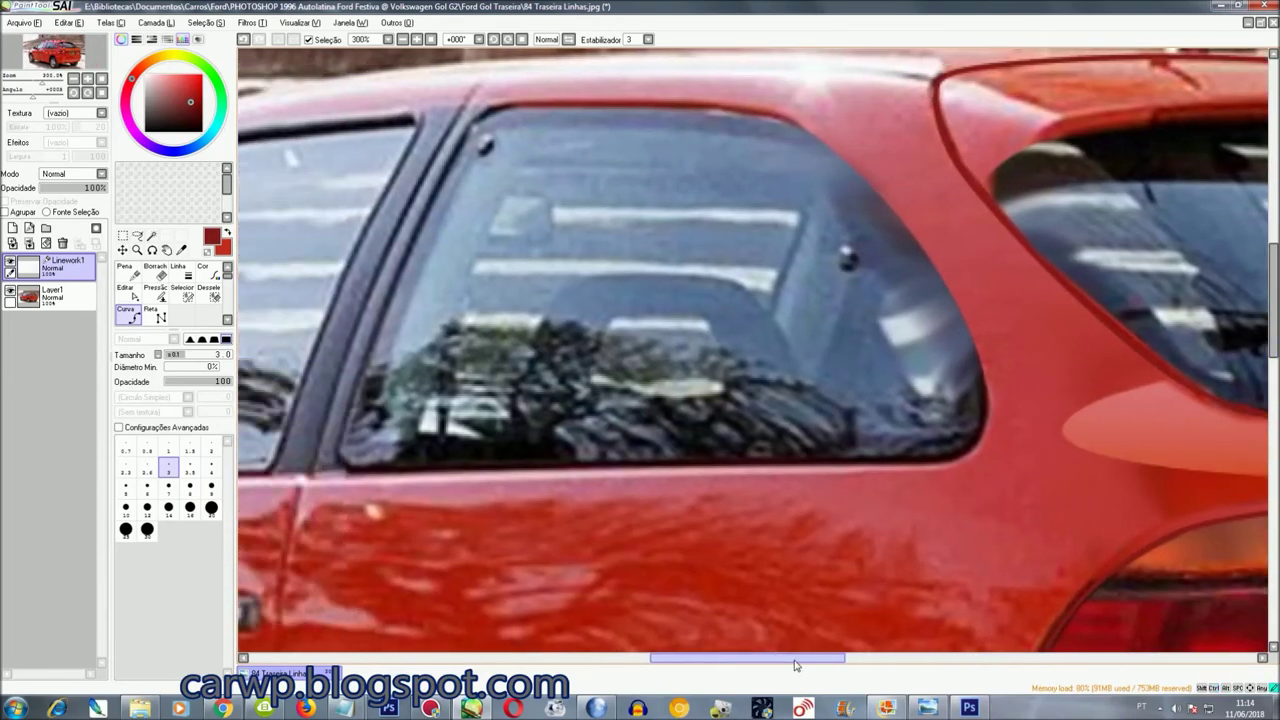
{"action": "left_click", "coordinate": [305, 487]}
{"action": "left_click", "coordinate": [946, 464]}
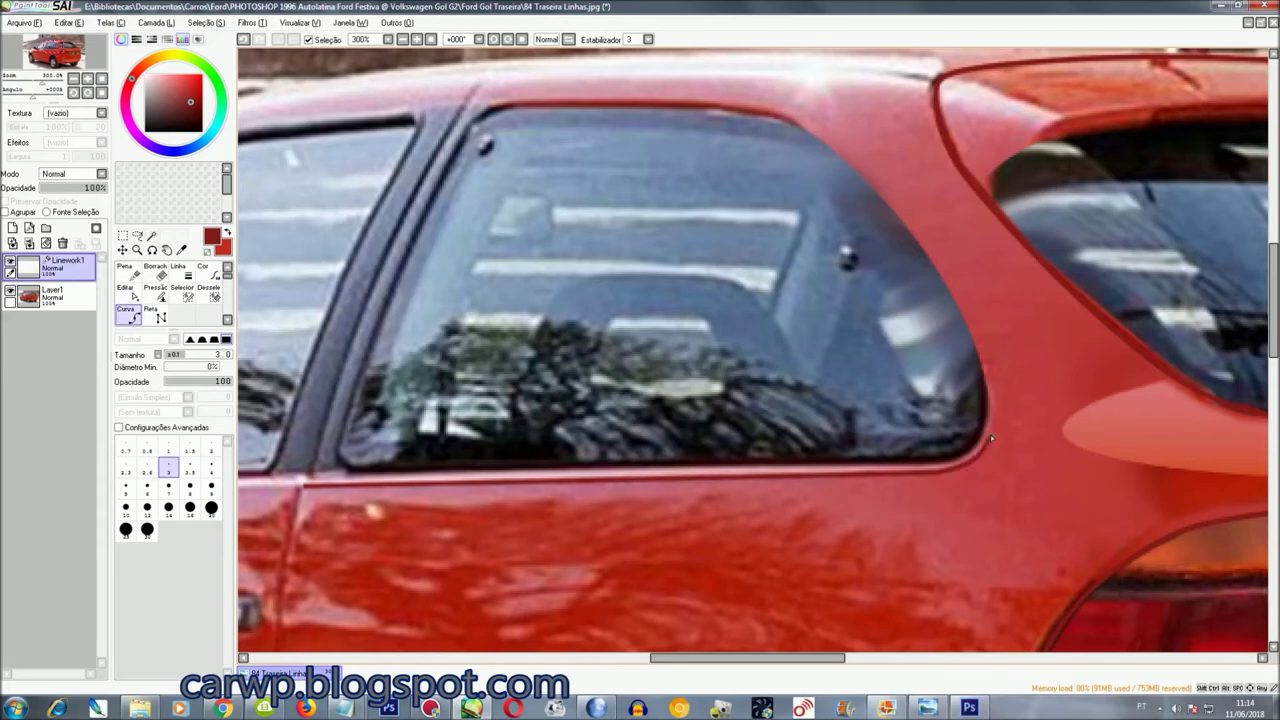
{"action": "left_click", "coordinate": [974, 322]}
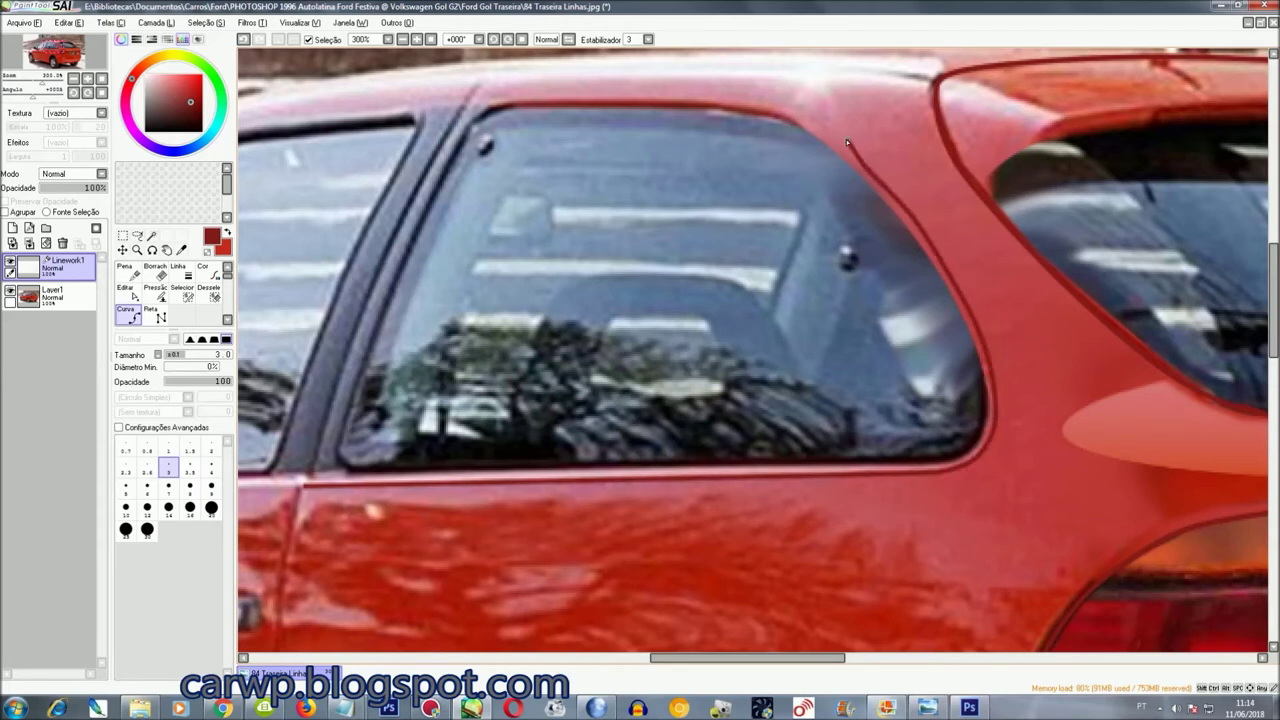
{"action": "left_click", "coordinate": [792, 111]}
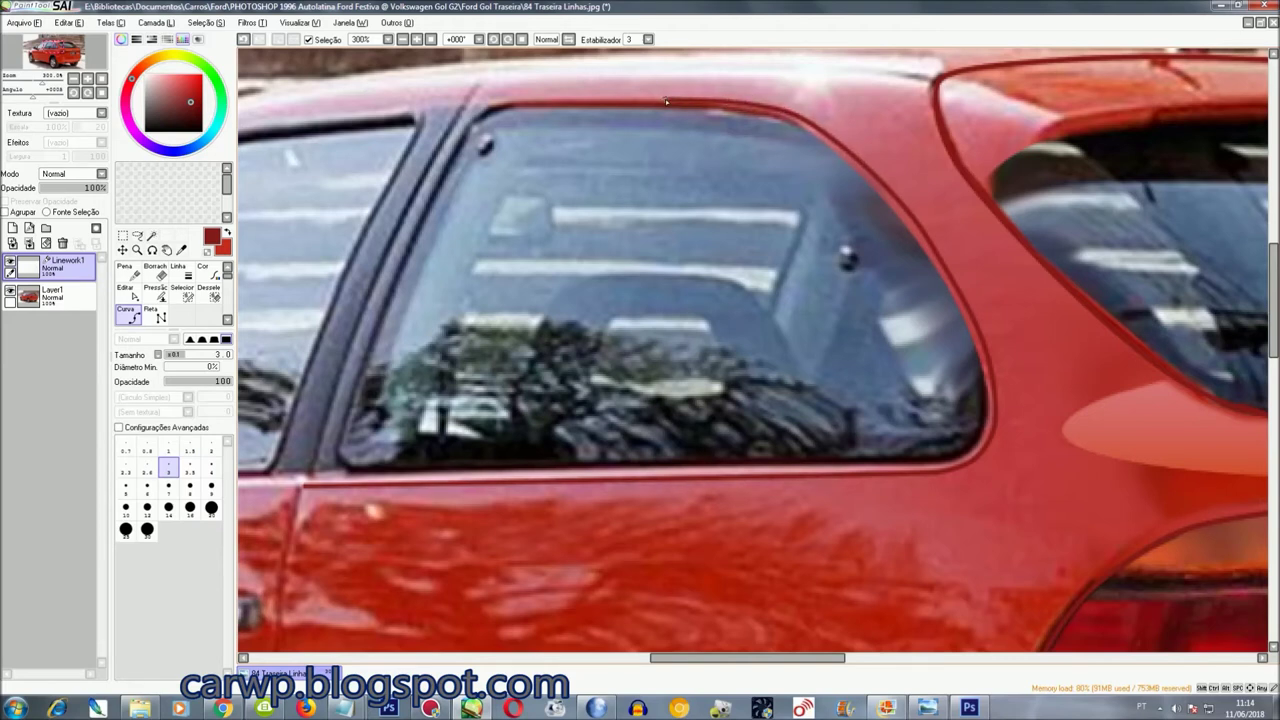
{"action": "left_click", "coordinate": [510, 103]}
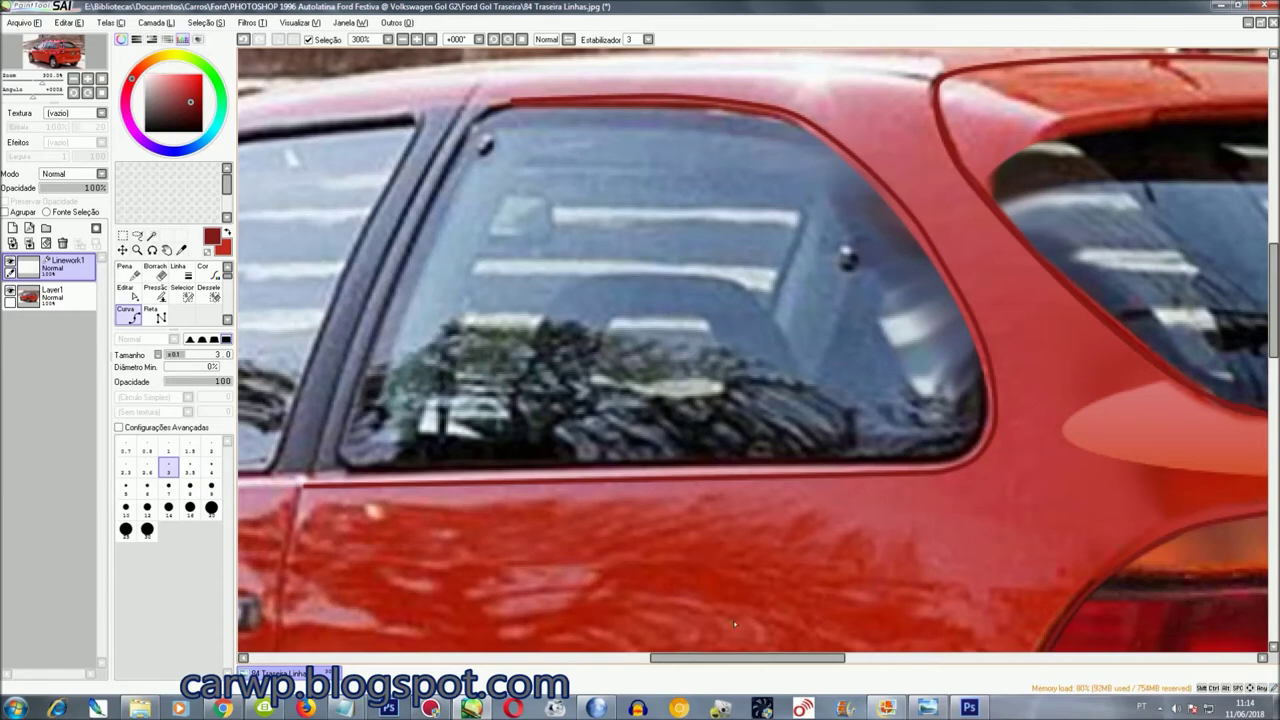
Undo the stray line segment drawn along the door edge
{"action": "left_click_drag", "start_coordinate": [769, 665], "coordinate": [637, 665]}
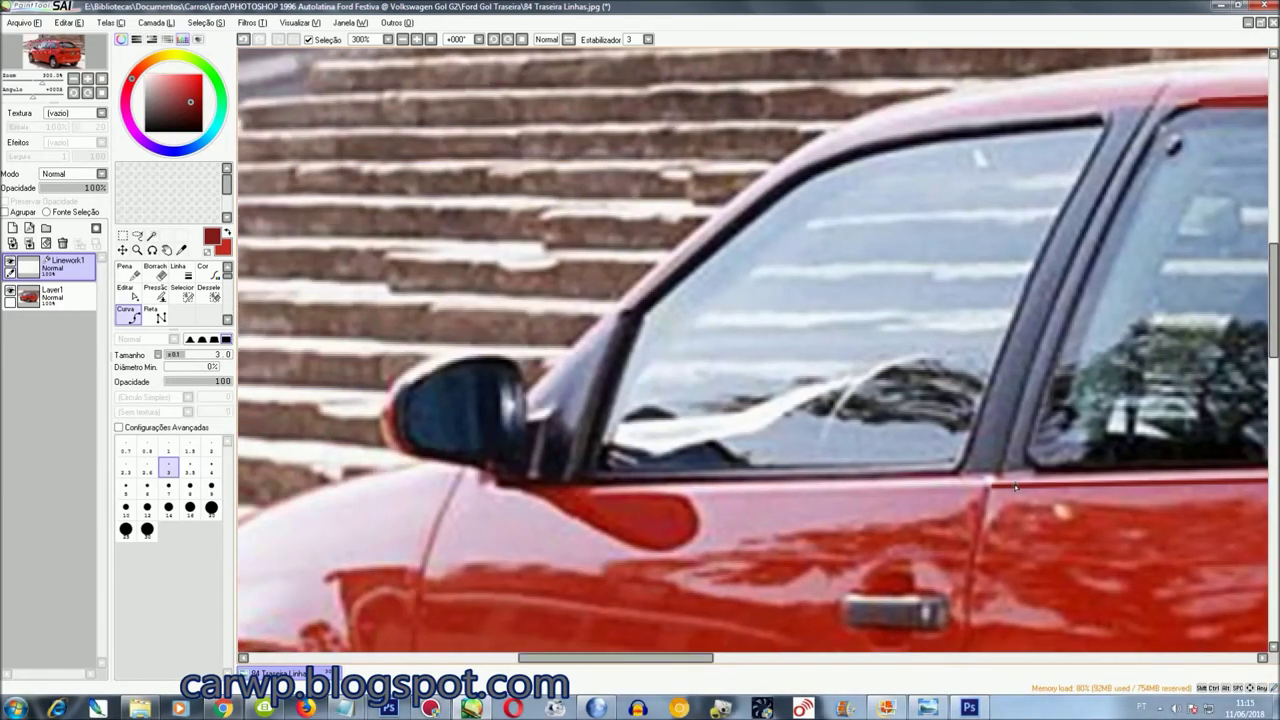
{"action": "key", "text": "ctrl+z"}
{"action": "key", "text": "ctrl+y"}
{"action": "key", "text": "ctrl+z"}
{"action": "key", "text": "ctrl+y"}
{"action": "key", "text": "ctrl+z"}
Draw the line along the door's top edge and curve it at the body crease corner
{"action": "left_click", "coordinate": [995, 487]}
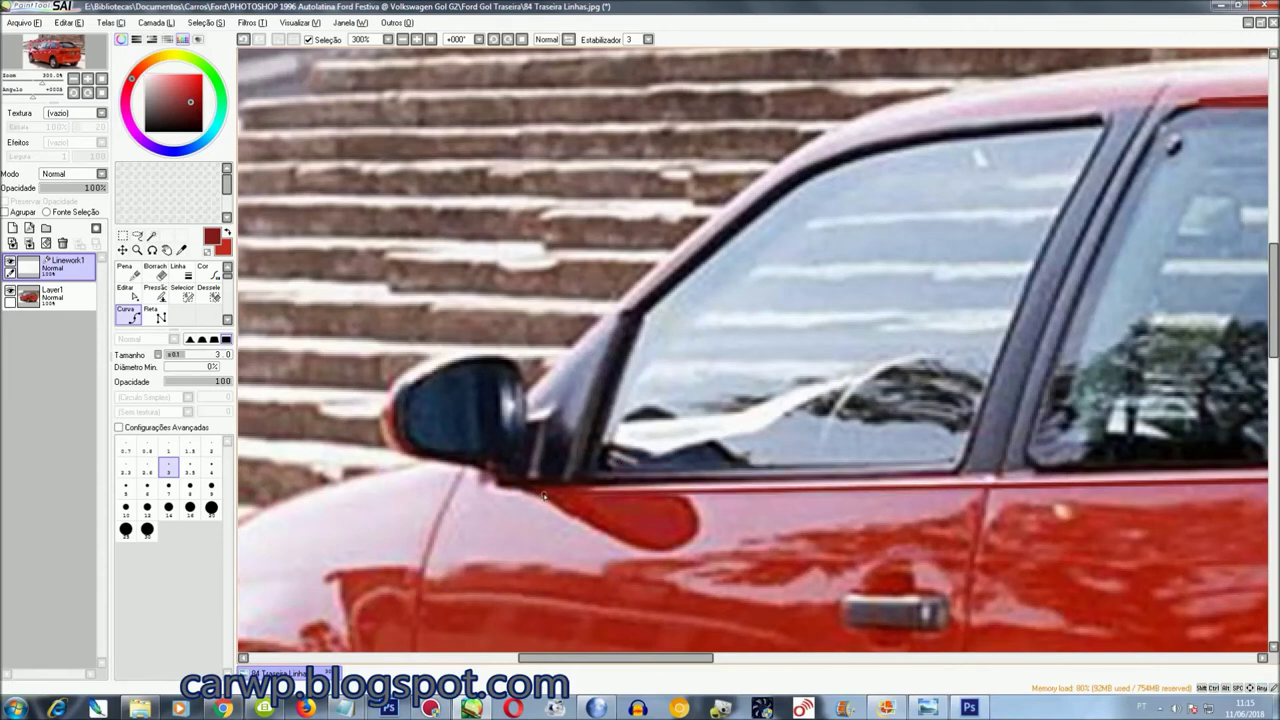
{"action": "left_click_drag", "start_coordinate": [700, 658], "coordinate": [837, 660]}
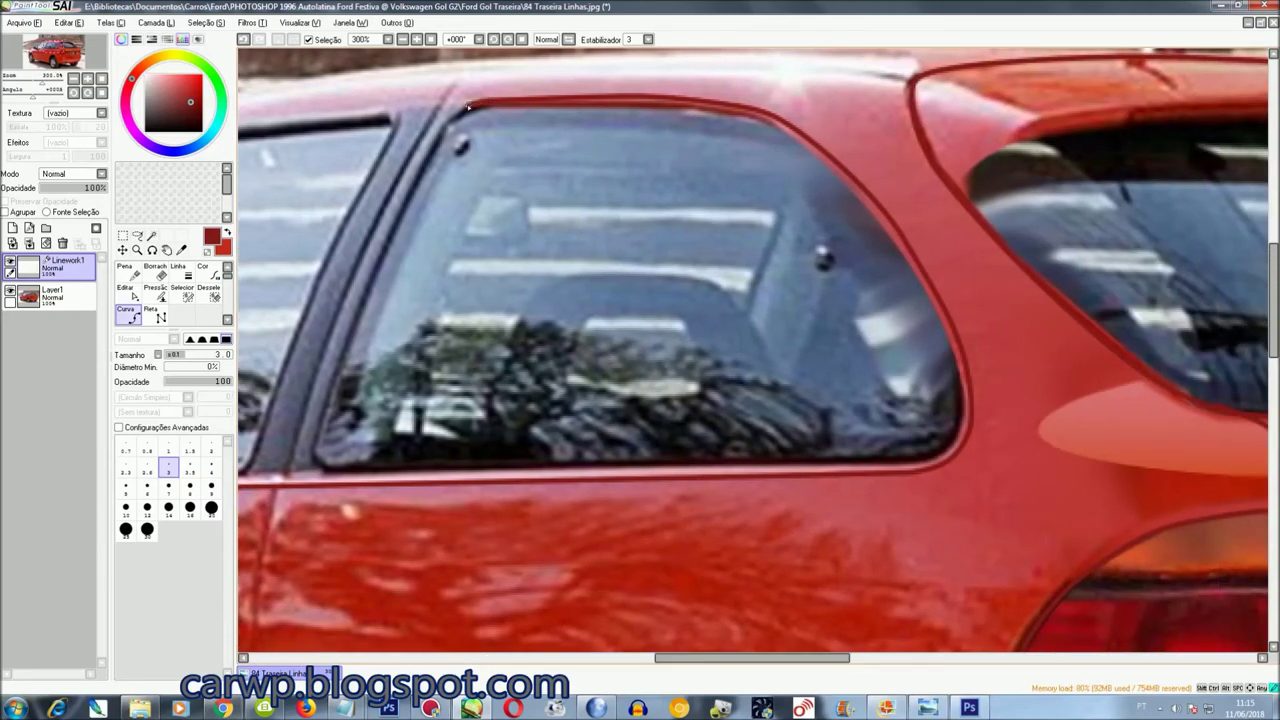
{"action": "left_click_drag", "start_coordinate": [1273, 300], "coordinate": [1273, 340]}
{"action": "left_click_drag", "start_coordinate": [823, 660], "coordinate": [906, 660]}
{"action": "scroll", "coordinate": [1101, 413], "scroll_direction": "down", "scroll_amount": 4}
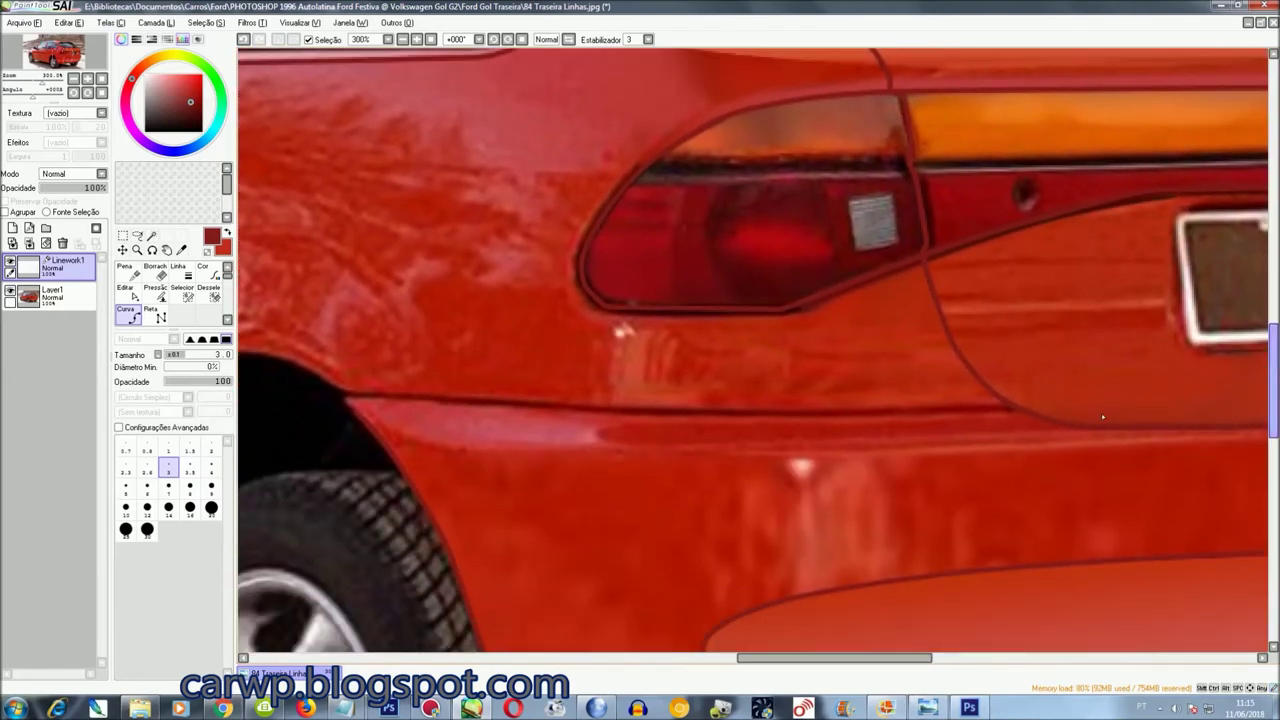
{"action": "left_click", "coordinate": [1020, 411]}
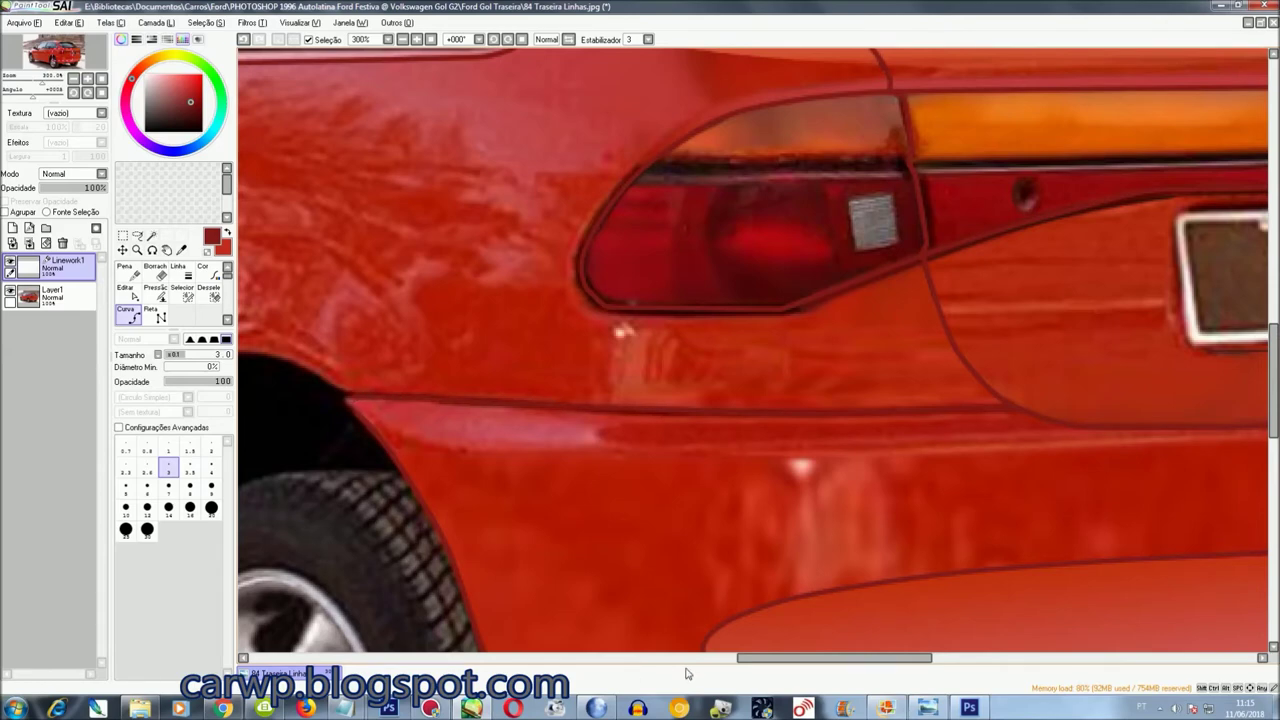
{"action": "left_click_drag", "start_coordinate": [760, 657], "coordinate": [890, 657]}
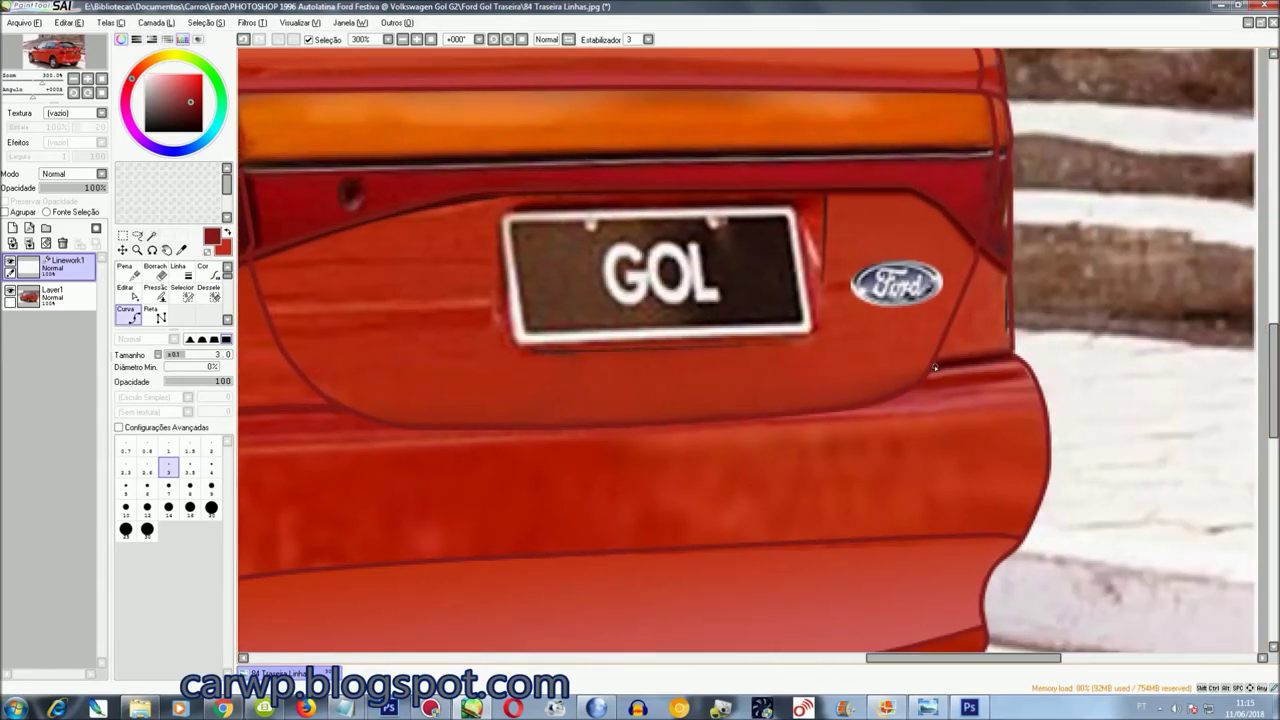
Outline the trunk plate recess corner and left edge, then zoom out to view more of the car
{"action": "left_click", "coordinate": [948, 345]}
{"action": "key", "text": "Return"}
{"action": "scroll", "coordinate": [942, 334], "scroll_direction": "up", "scroll_amount": 1}
{"action": "scroll", "coordinate": [942, 334], "scroll_direction": "up", "scroll_amount": 1}
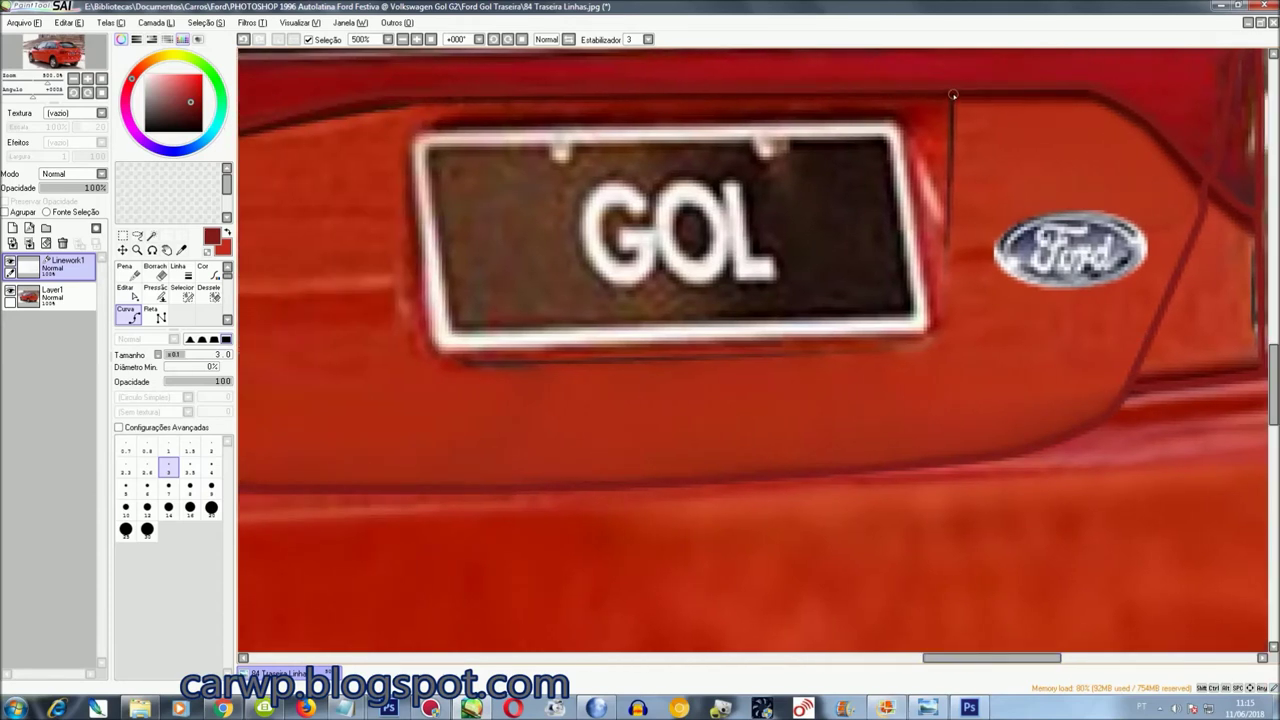
{"action": "left_click", "coordinate": [940, 345]}
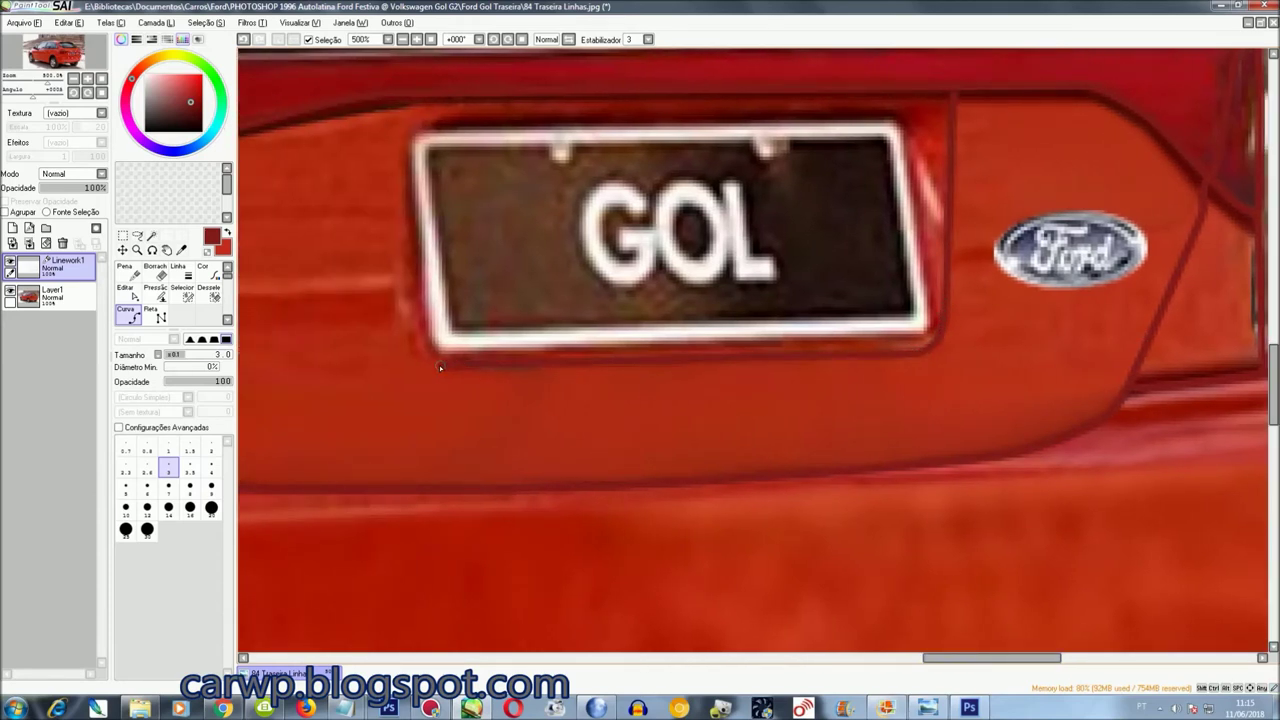
{"action": "left_click", "coordinate": [400, 121]}
{"action": "scroll", "coordinate": [410, 104], "scroll_direction": "up", "scroll_amount": 2}
{"action": "scroll", "coordinate": [410, 104], "scroll_direction": "up", "scroll_amount": 3}
{"action": "scroll", "coordinate": [410, 104], "scroll_direction": "down", "scroll_amount": 2}
{"action": "scroll", "coordinate": [1262, 308], "scroll_direction": "up", "scroll_amount": 3}
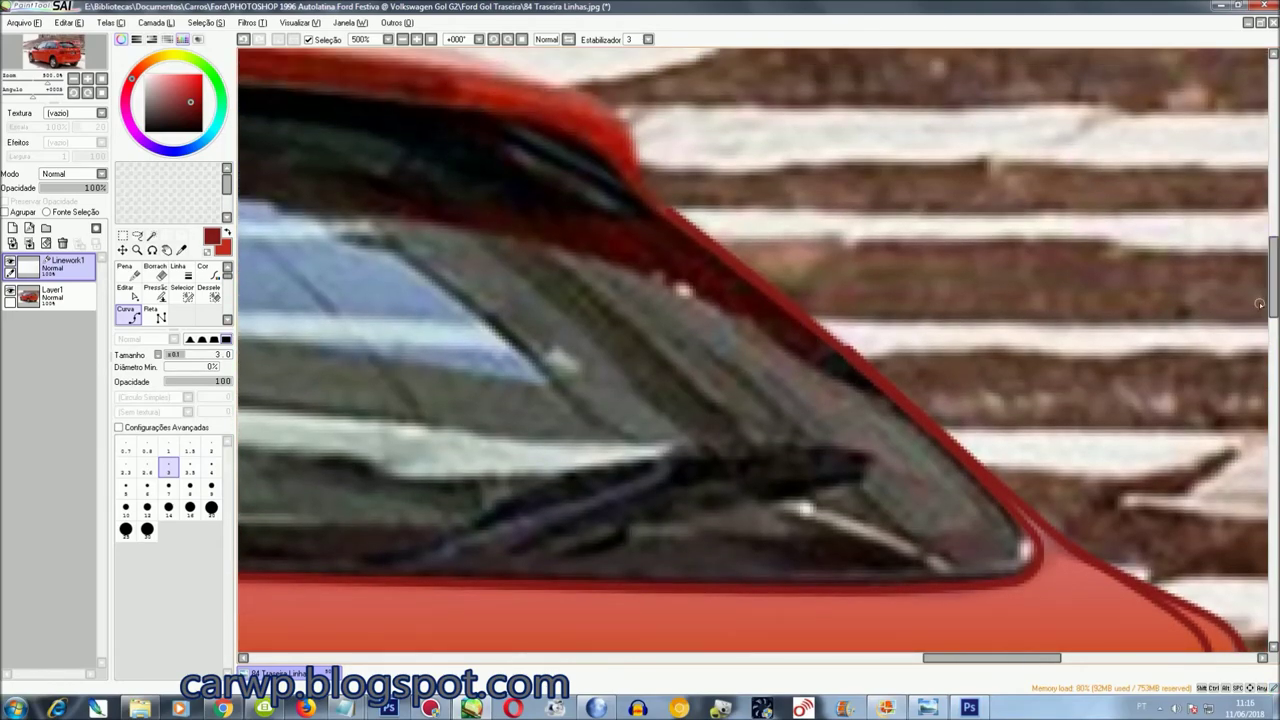
{"action": "key", "text": "minus"}
{"action": "key", "text": "minus"}
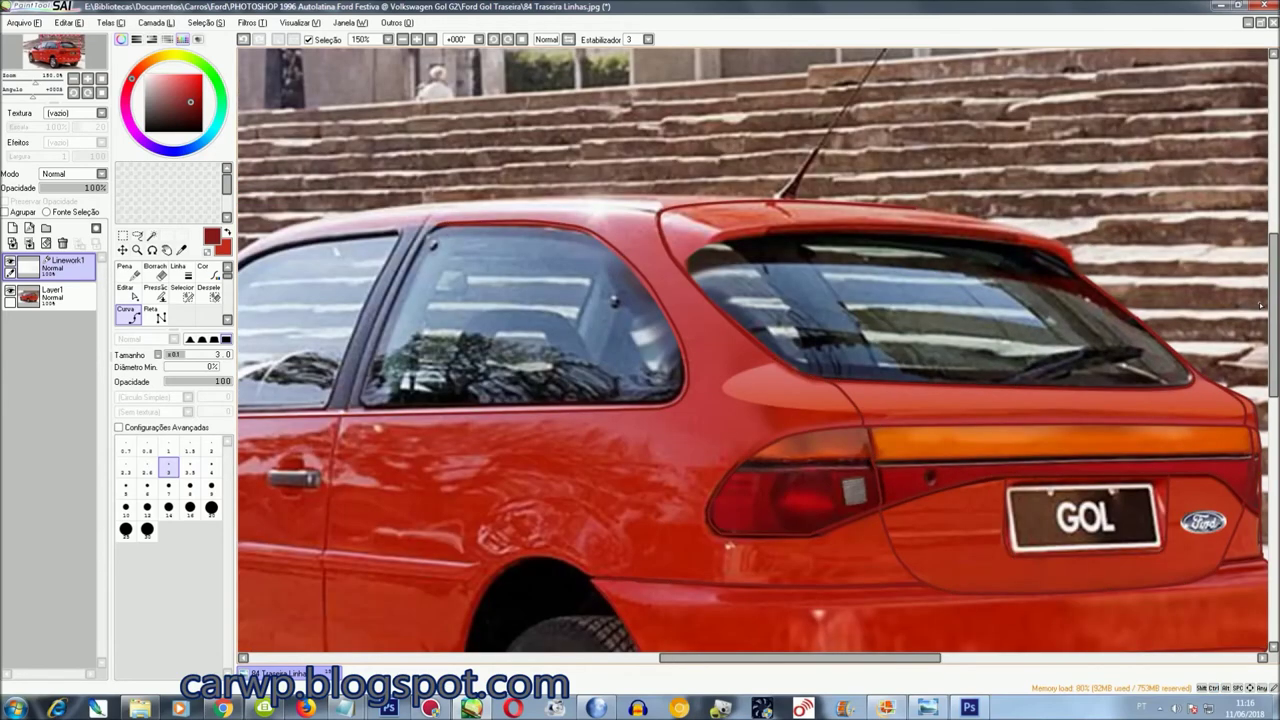
{"action": "left_click_drag", "start_coordinate": [900, 657], "coordinate": [810, 657]}
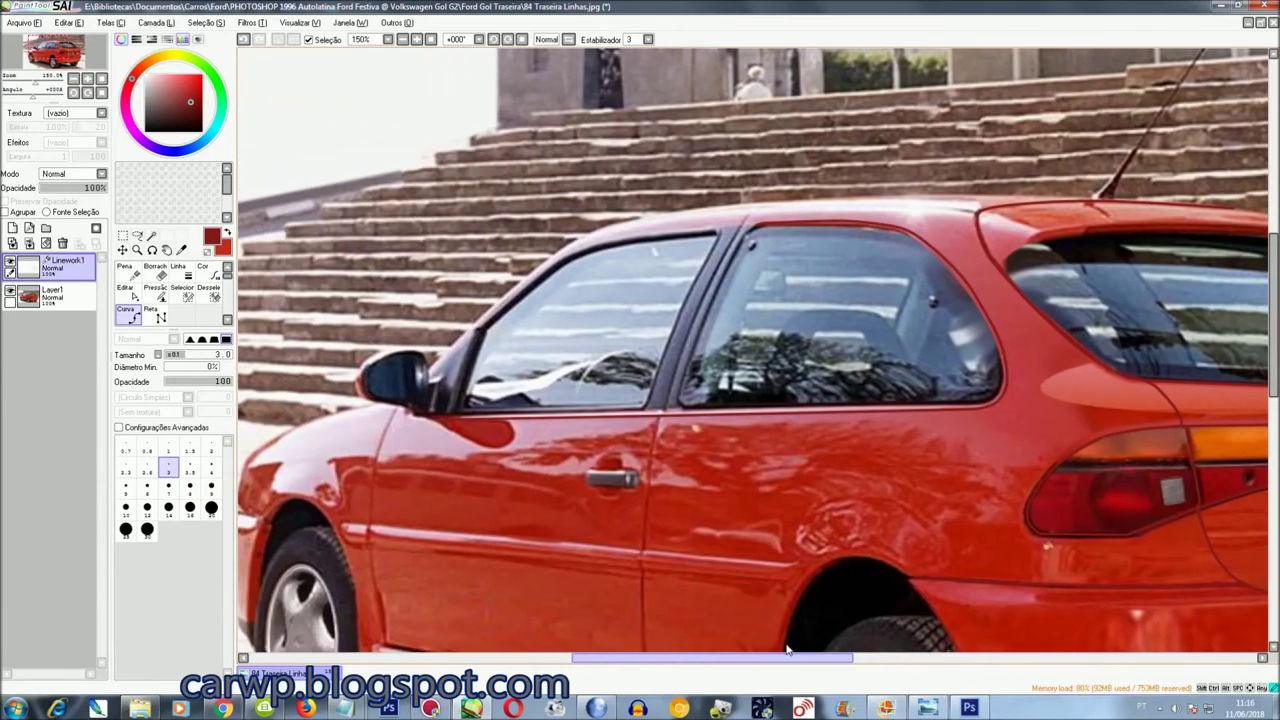
{"action": "scroll", "coordinate": [1037, 363], "scroll_direction": "up", "scroll_amount": 2}
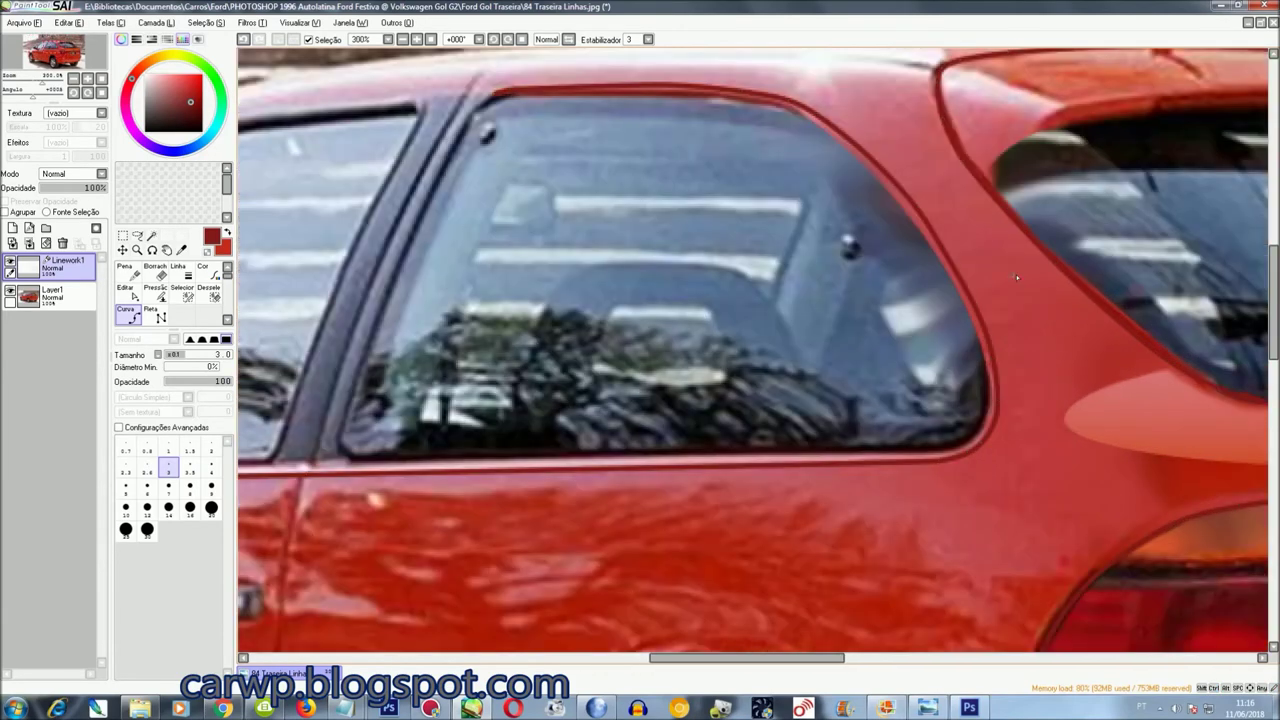
{"action": "left_click", "coordinate": [182, 250]}
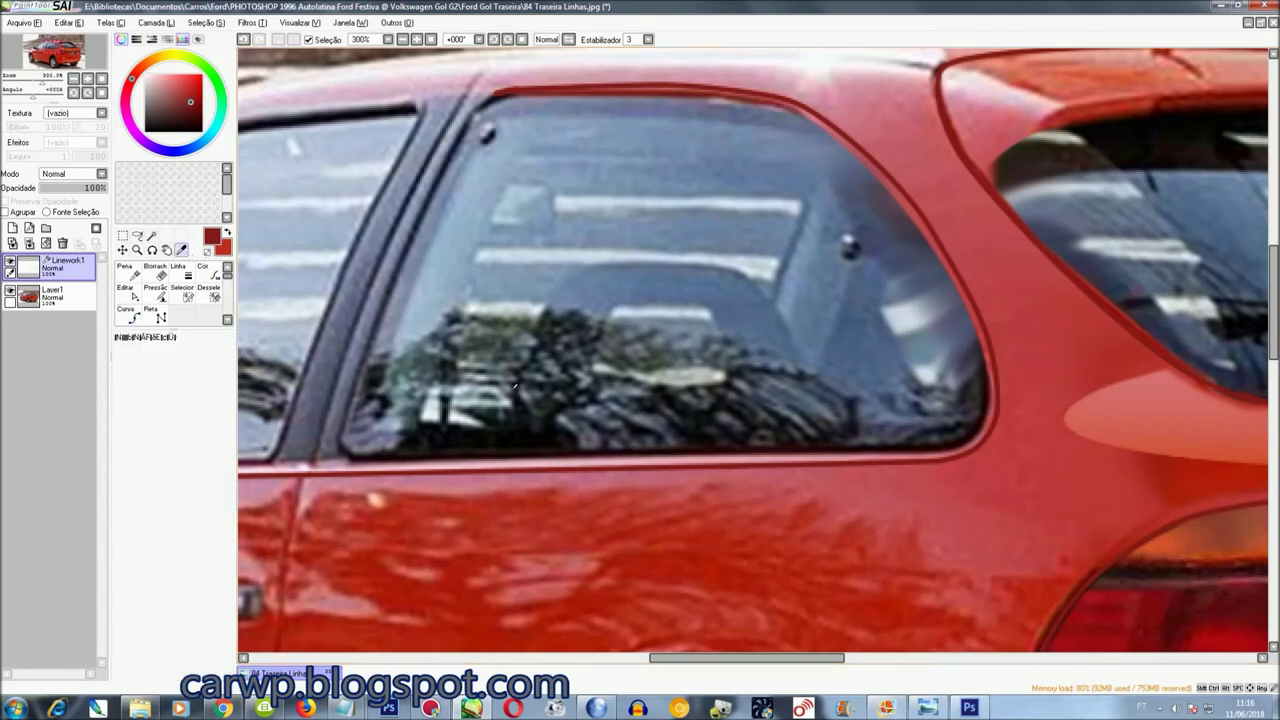
Sample a dark car tone and trace the window's lower edge, rear corner and rear edge
{"action": "left_click", "coordinate": [488, 453]}
{"action": "left_click", "coordinate": [126, 312]}
{"action": "left_click", "coordinate": [408, 460]}
{"action": "left_click", "coordinate": [938, 453]}
{"action": "left_click", "coordinate": [981, 424]}
{"action": "left_click", "coordinate": [913, 225]}
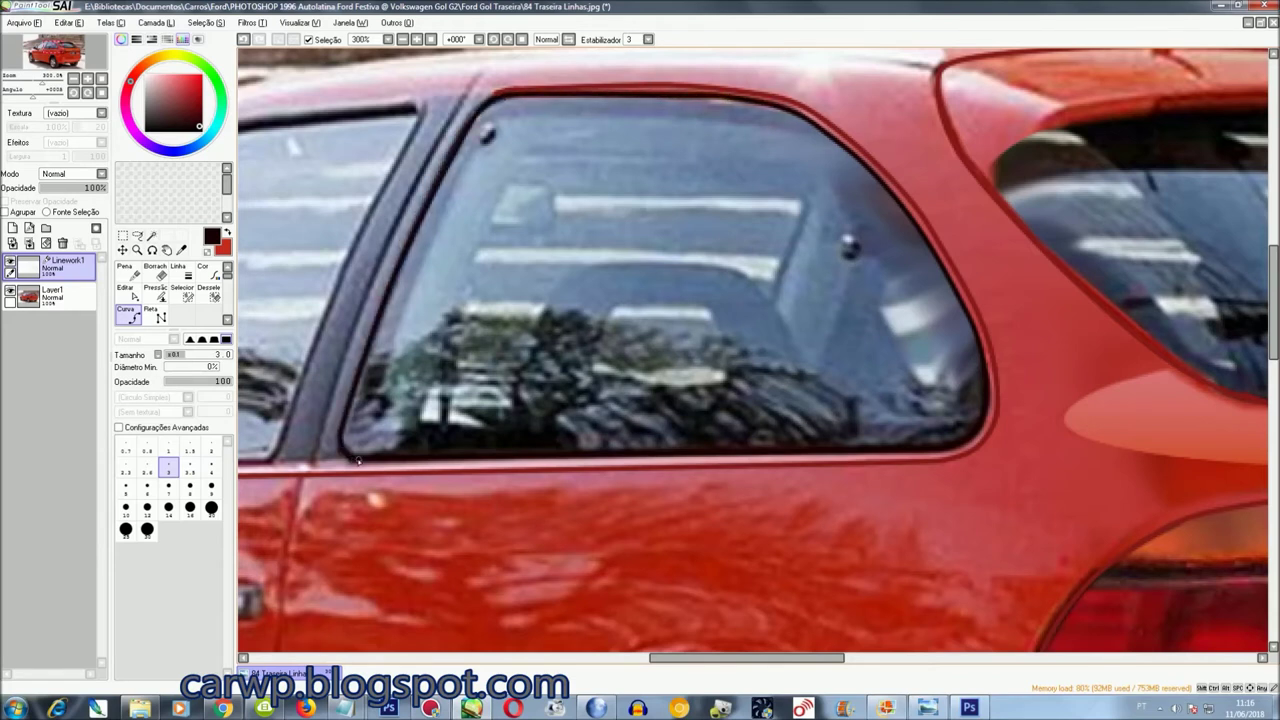
Sample the bluish-grey glass colour and draw the inner line along the window's bottom, rear and top
{"action": "left_click", "coordinate": [421, 259], "text": "alt"}
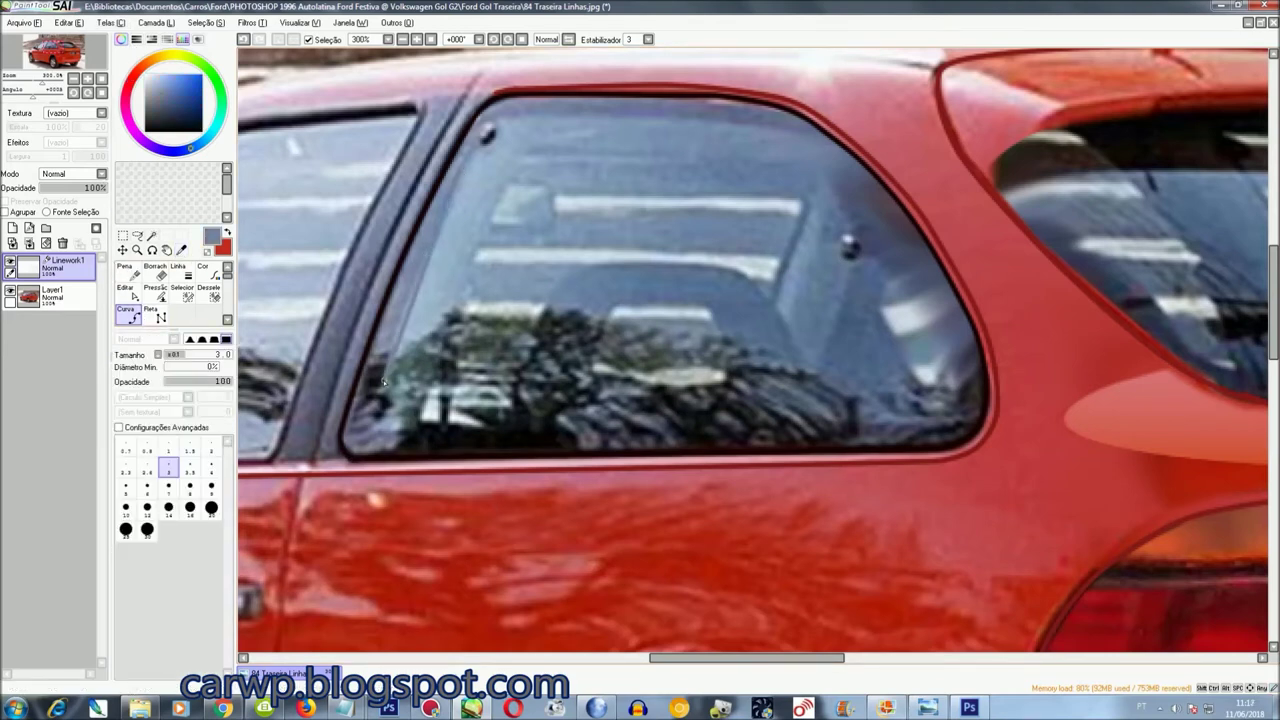
{"action": "left_click", "coordinate": [384, 438]}
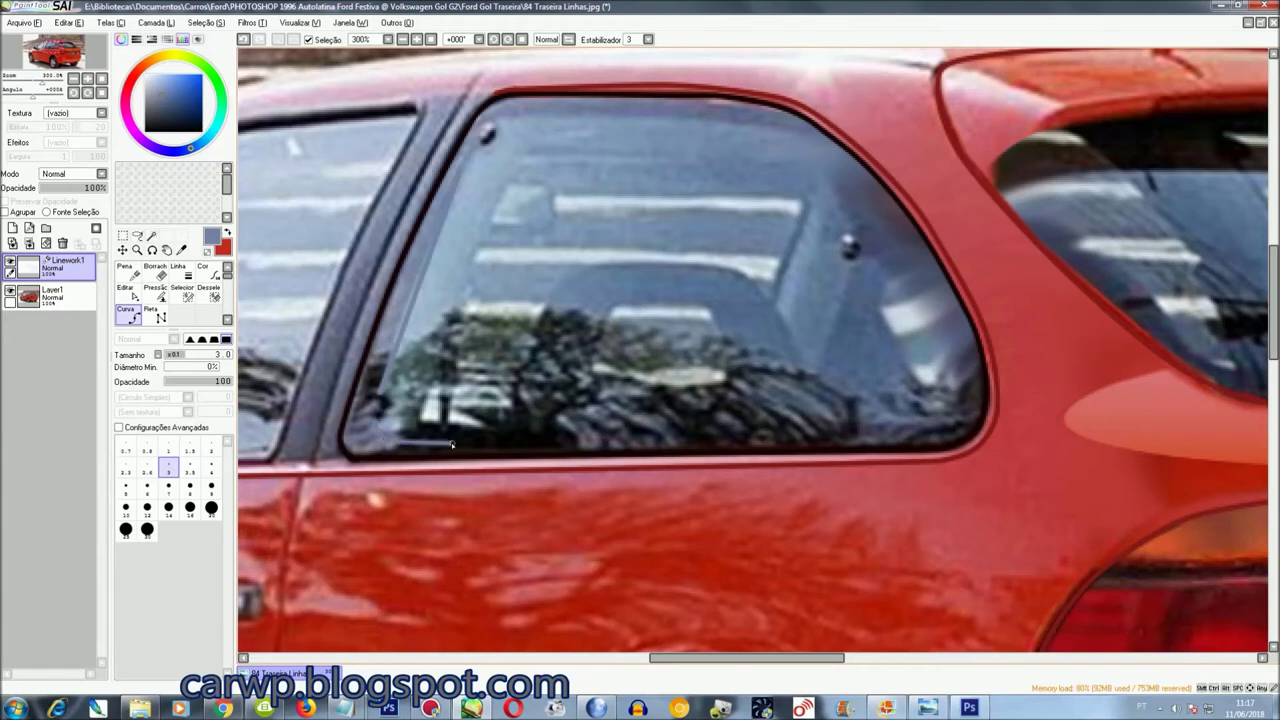
{"action": "left_click", "coordinate": [968, 392]}
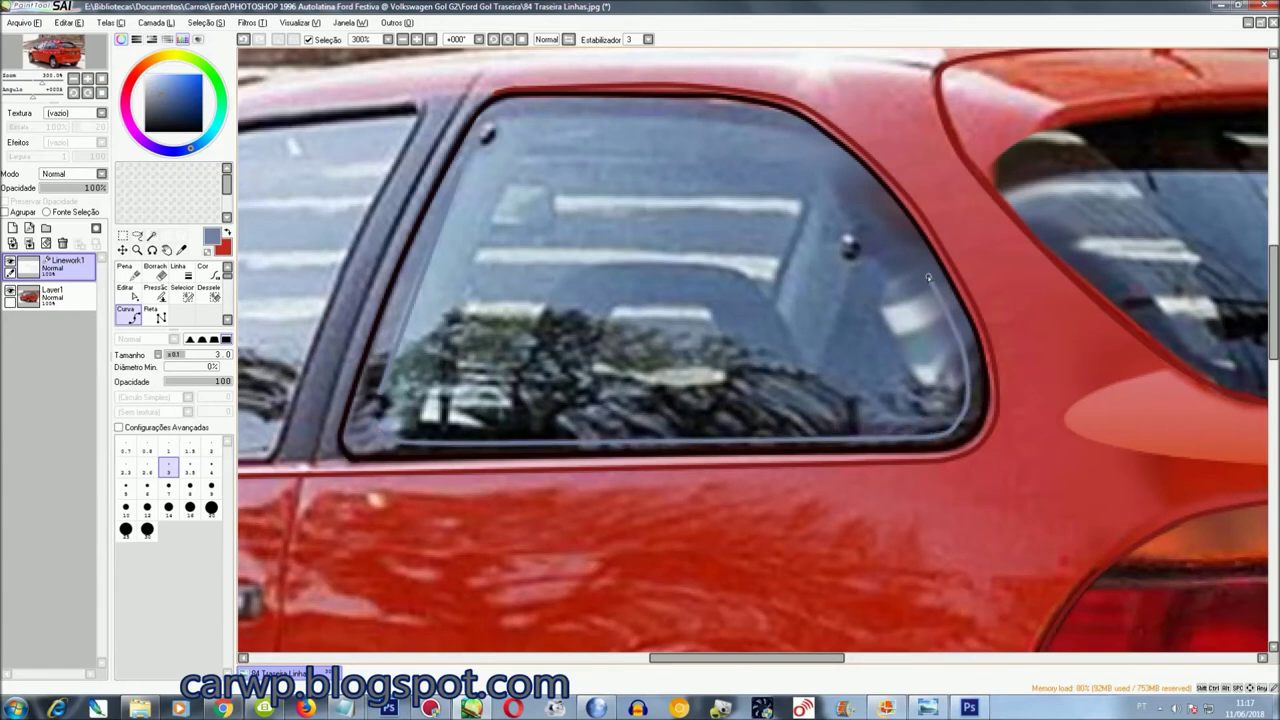
{"action": "left_click", "coordinate": [835, 145]}
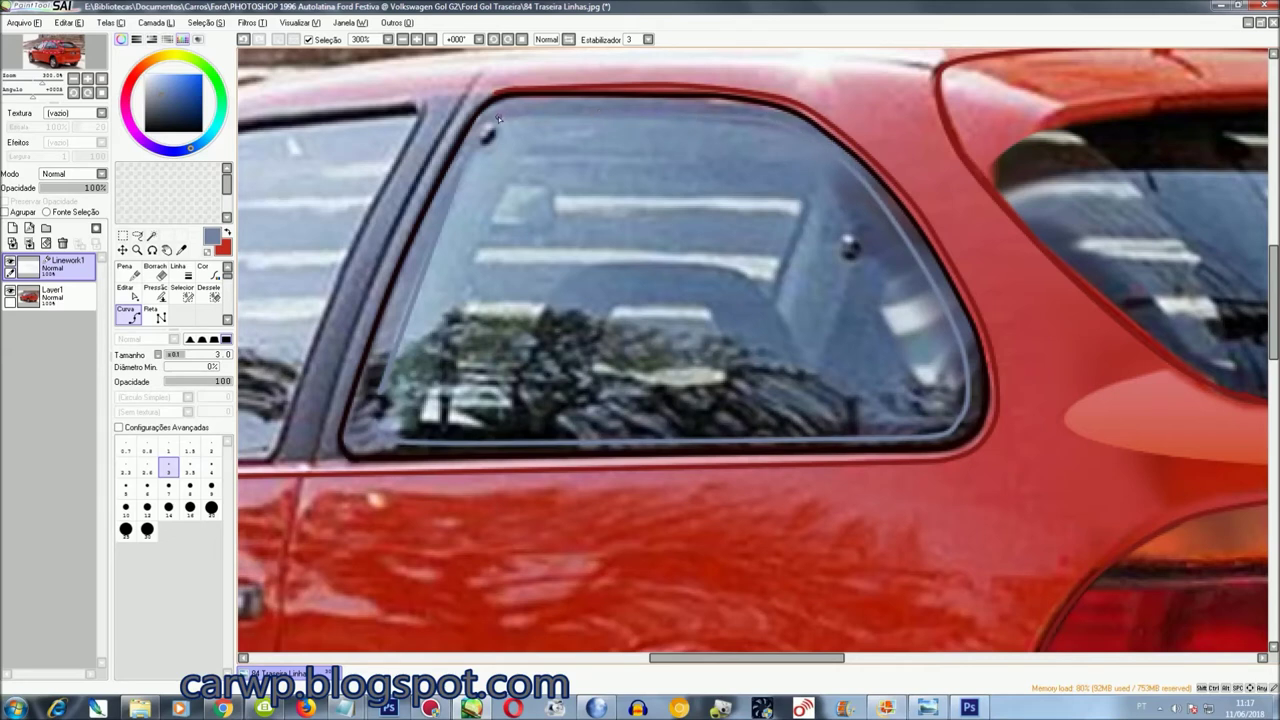
{"action": "left_click_drag", "start_coordinate": [747, 657], "coordinate": [882, 657]}
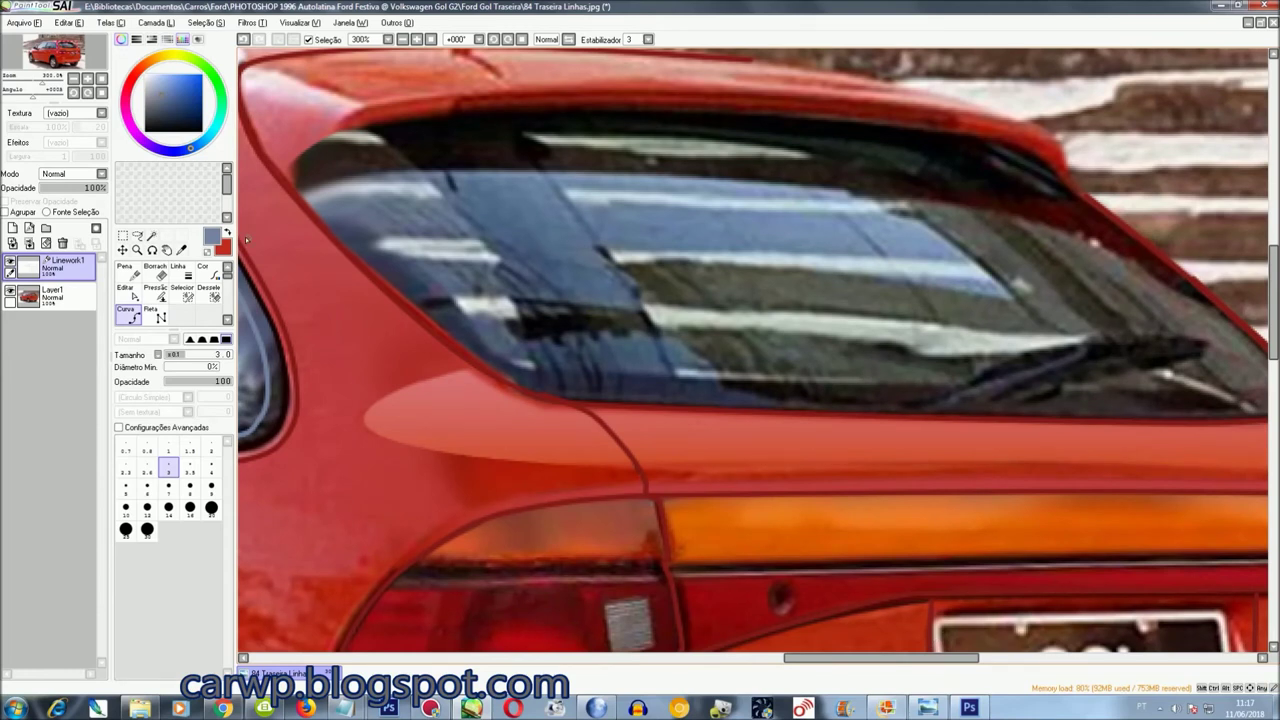
Pick a darker body red and outline the trunk crease up toward the rear window
{"action": "left_click", "coordinate": [228, 233]}
{"action": "scroll", "coordinate": [1158, 460], "scroll_direction": "right", "scroll_amount": 5}
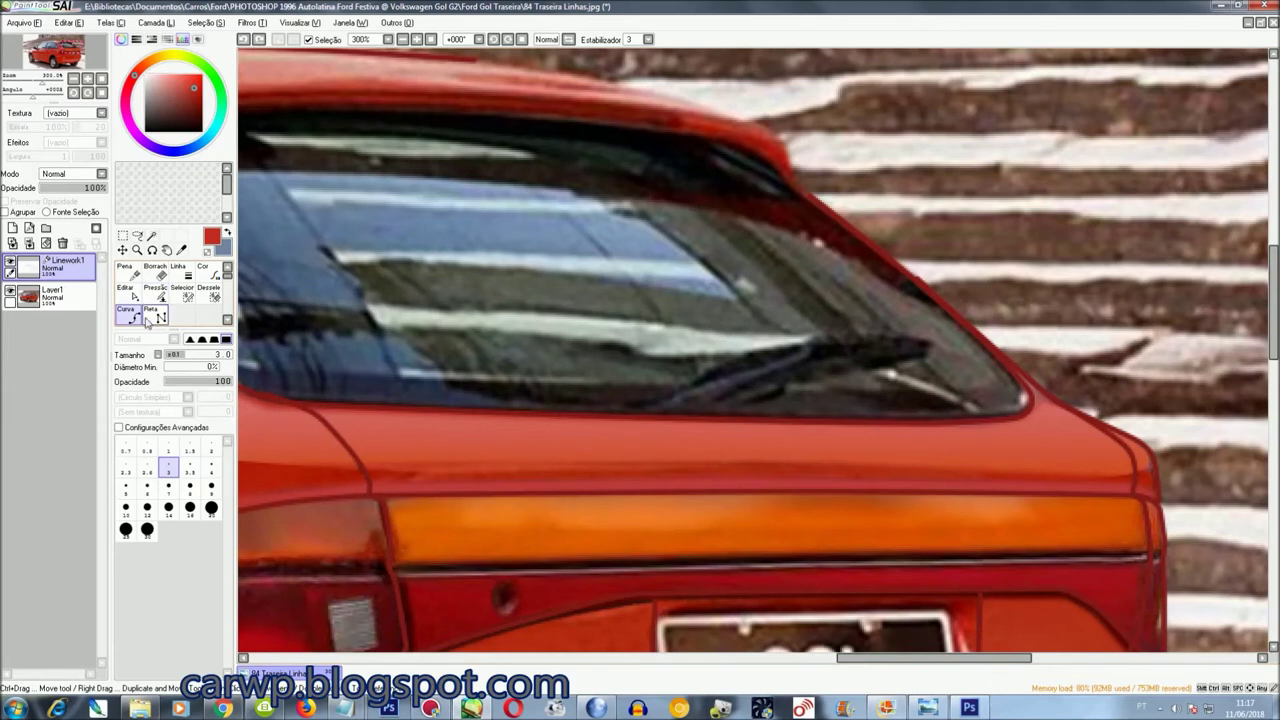
{"action": "left_click", "coordinate": [181, 250]}
{"action": "left_click", "coordinate": [1010, 355]}
{"action": "left_click", "coordinate": [126, 312]}
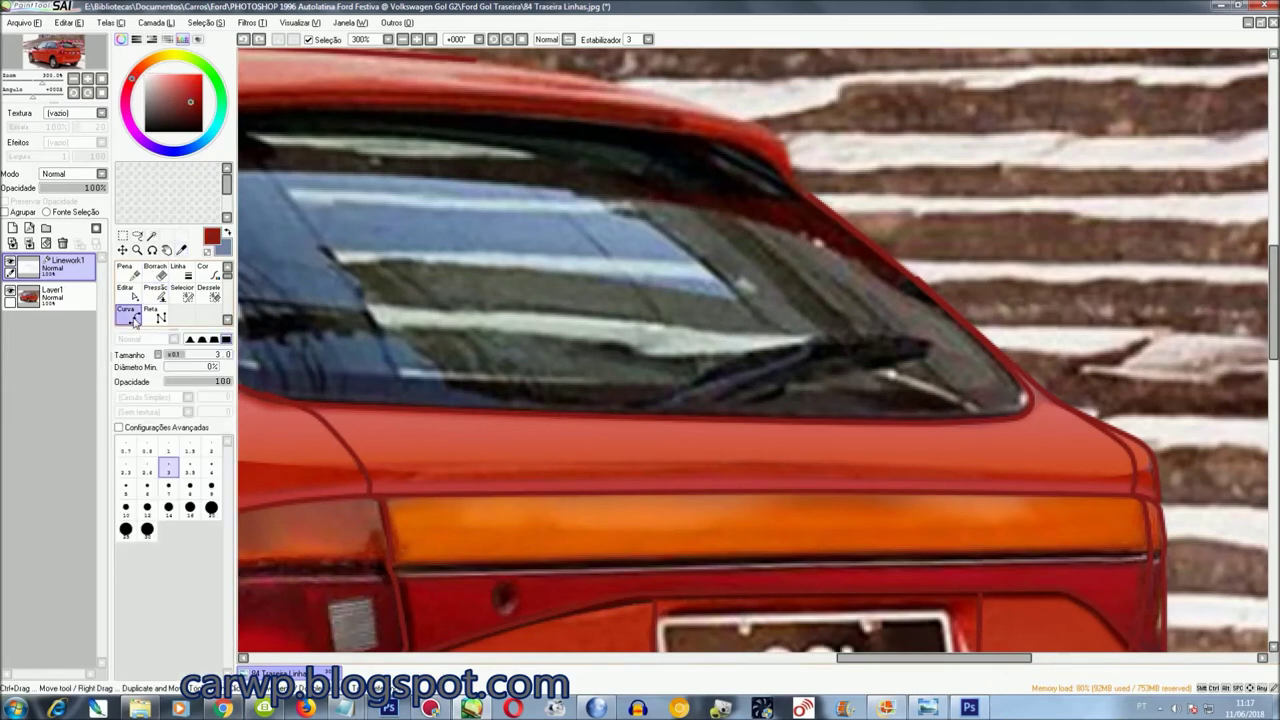
{"action": "left_click", "coordinate": [1140, 477]}
{"action": "left_click", "coordinate": [354, 466]}
{"action": "scroll", "coordinate": [355, 468], "scroll_direction": "left", "scroll_amount": 5}
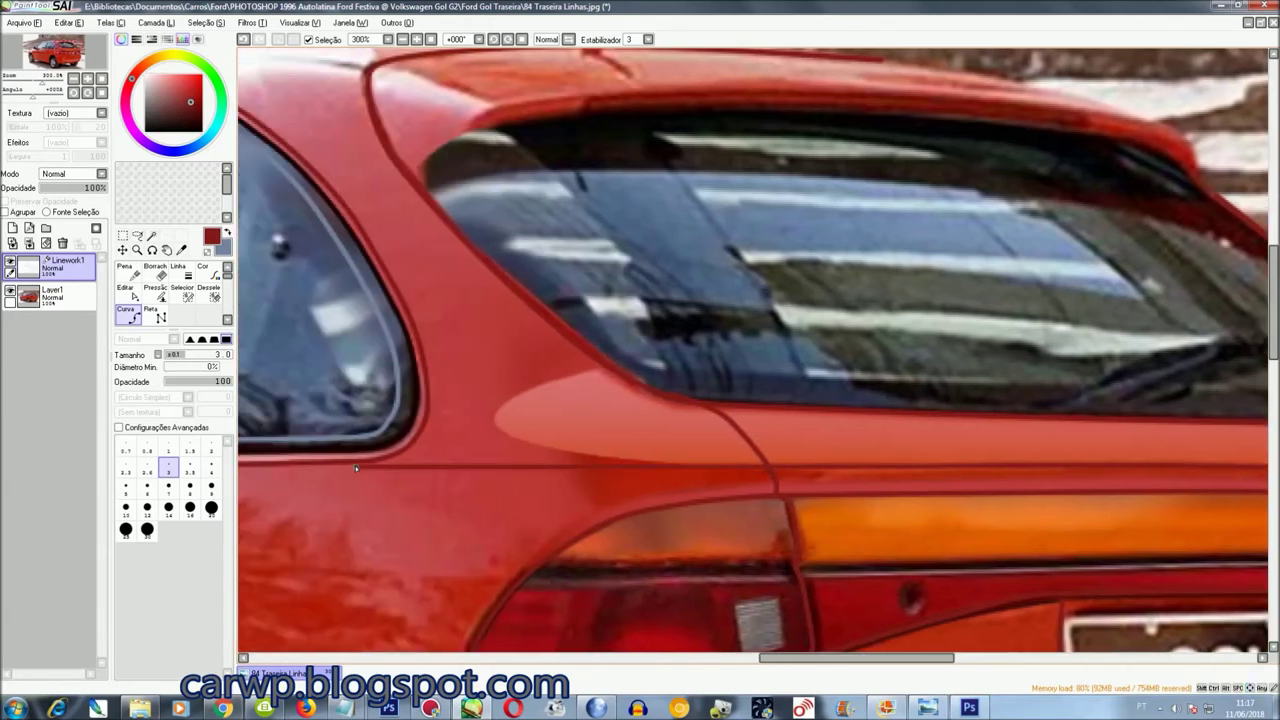
{"action": "left_click", "coordinate": [491, 419]}
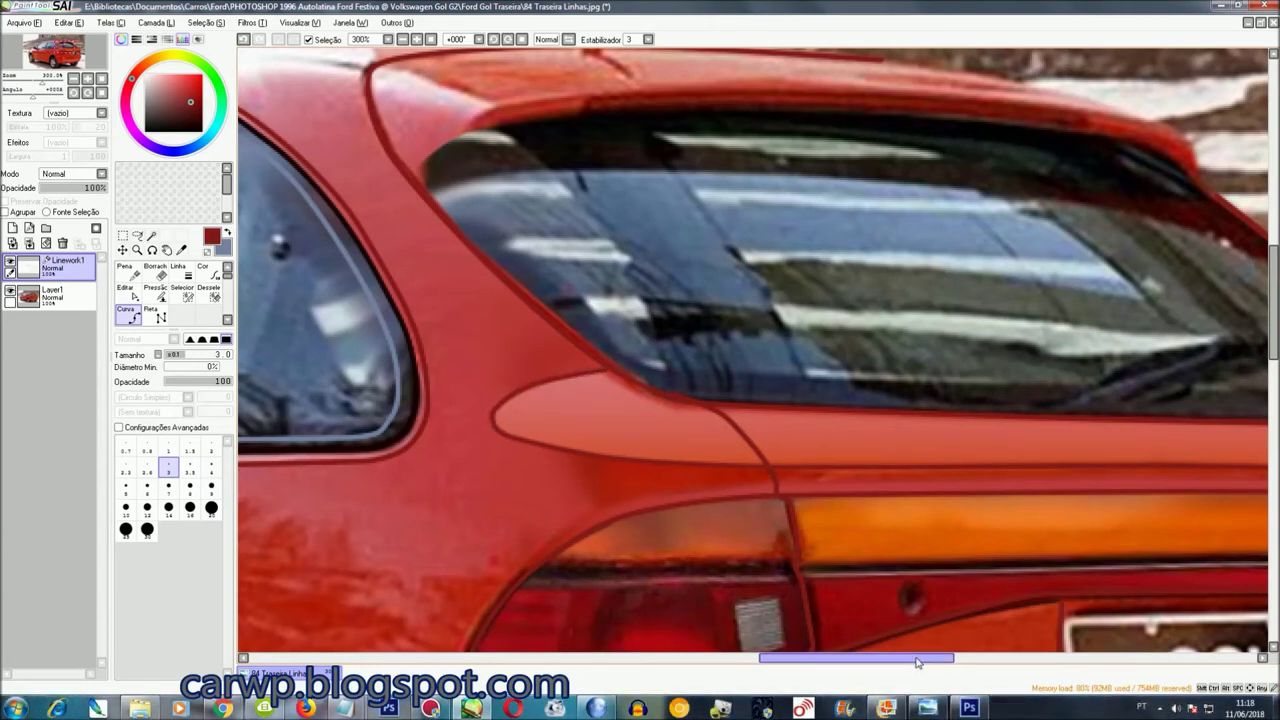
{"action": "left_click_drag", "start_coordinate": [918, 657], "coordinate": [1003, 657]}
Outline the left taillight's top, lower corner and lower edge in dark red
{"action": "left_click", "coordinate": [1098, 489]}
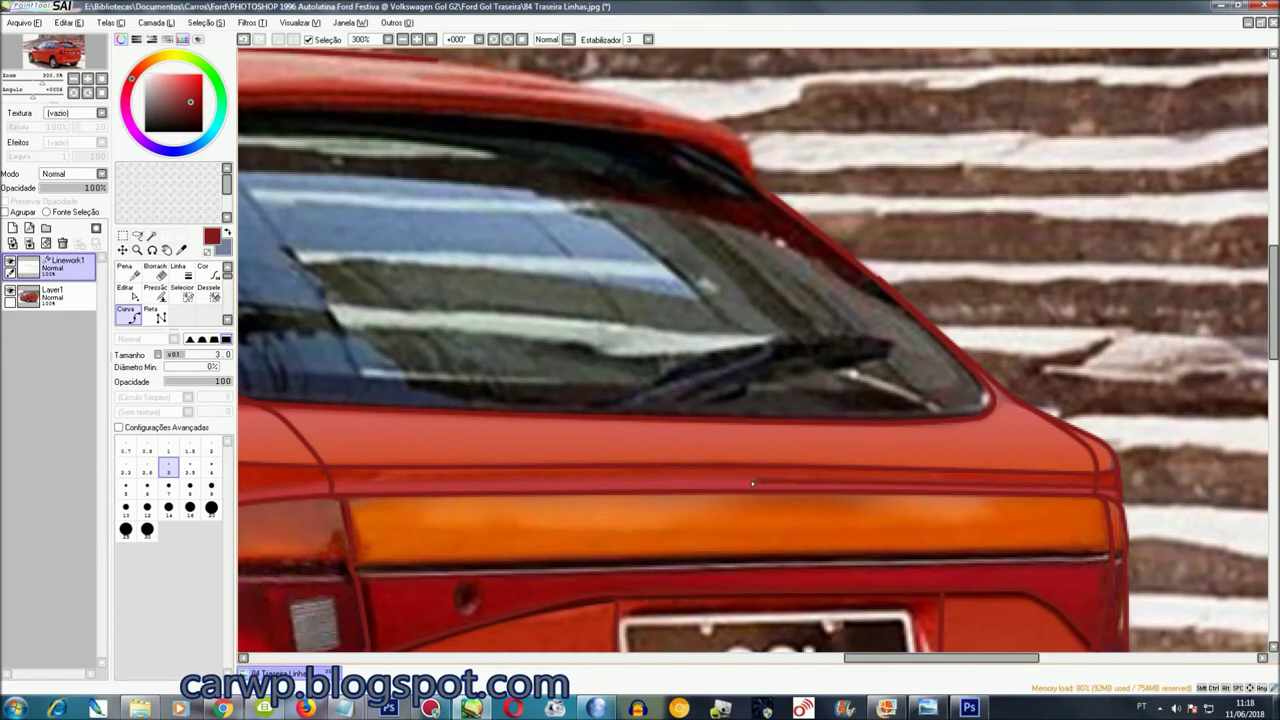
{"action": "left_click_drag", "start_coordinate": [337, 485], "coordinate": [727, 187]}
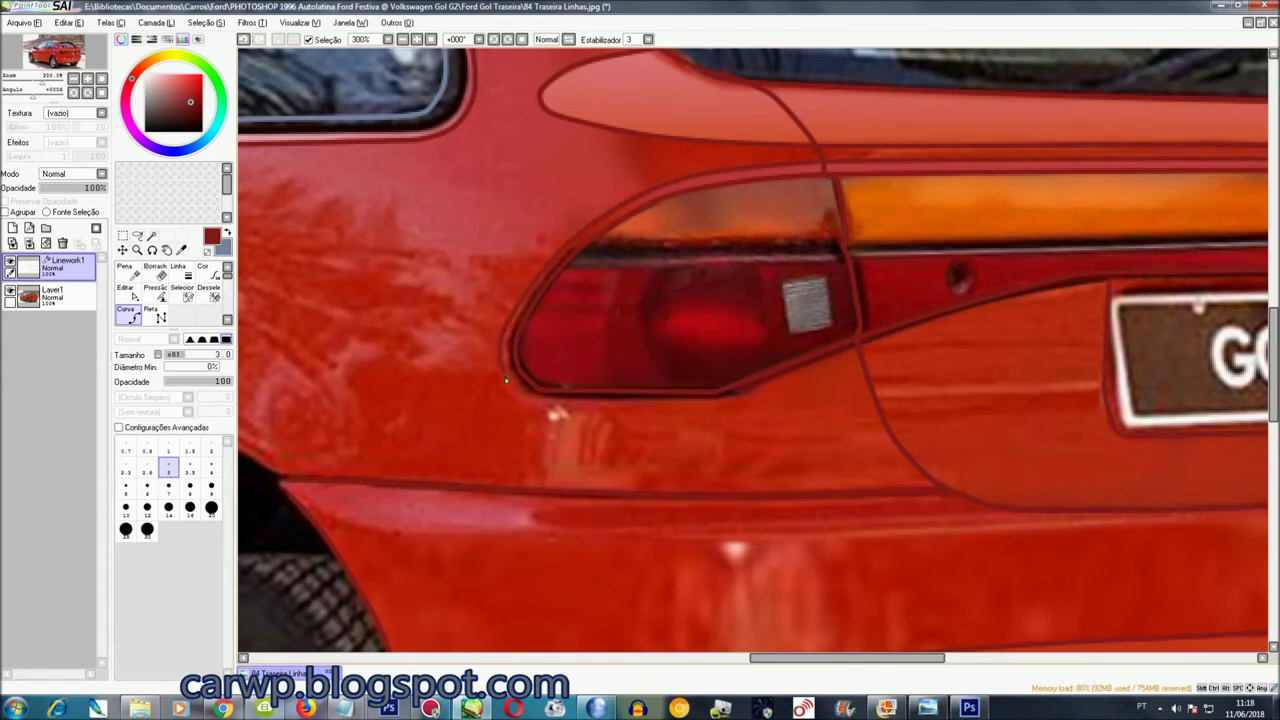
{"action": "left_click", "coordinate": [530, 401]}
{"action": "left_click", "coordinate": [715, 400]}
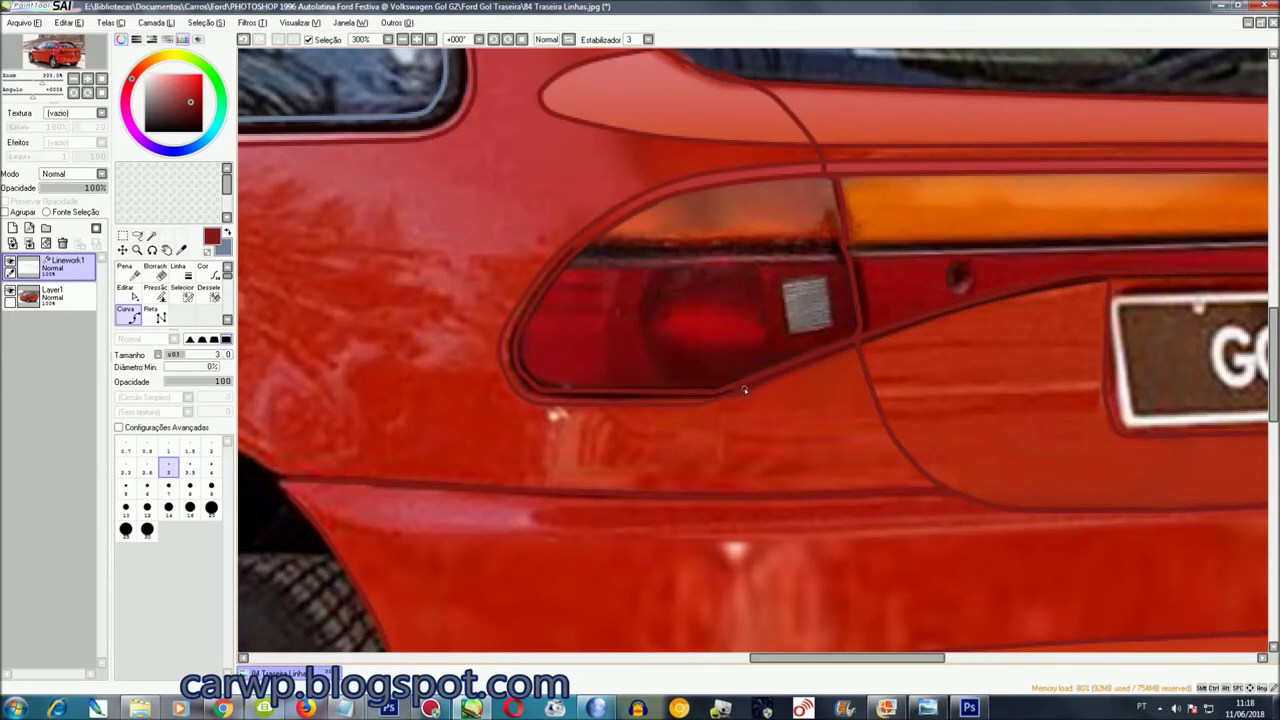
{"action": "left_click_drag", "start_coordinate": [888, 657], "coordinate": [959, 647]}
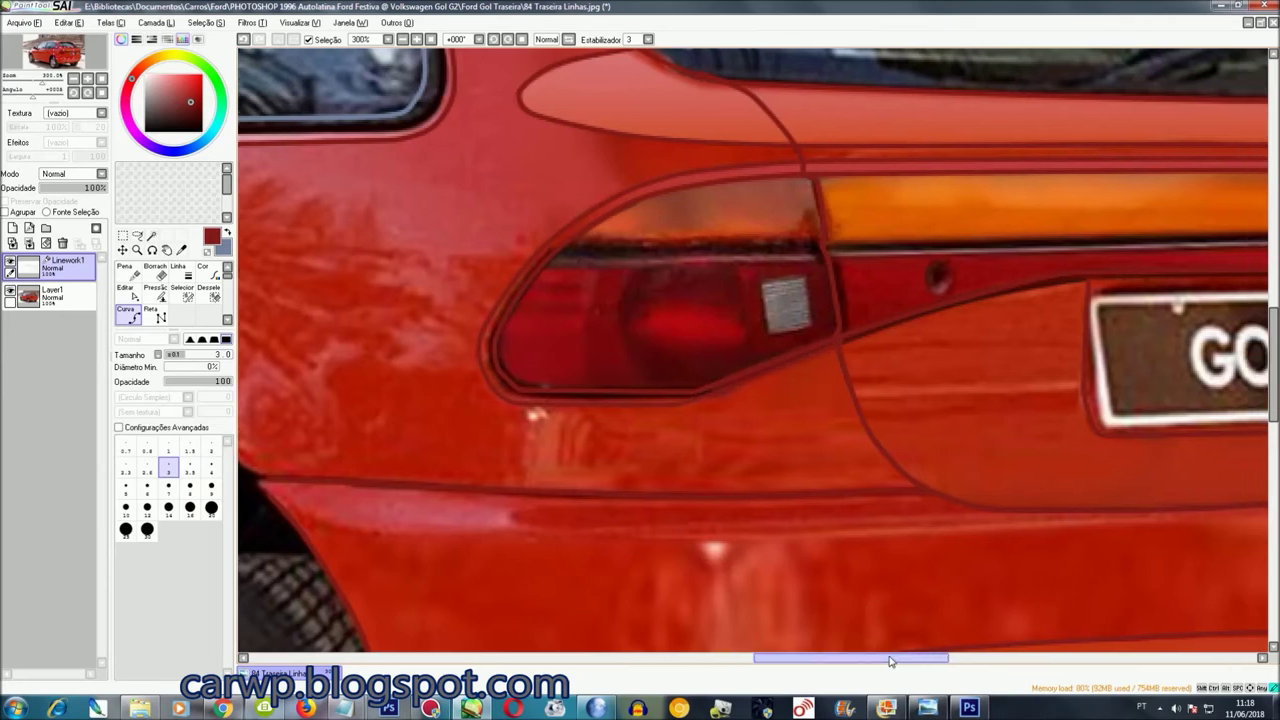
{"action": "scroll", "coordinate": [957, 468], "scroll_direction": "down", "scroll_amount": 1}
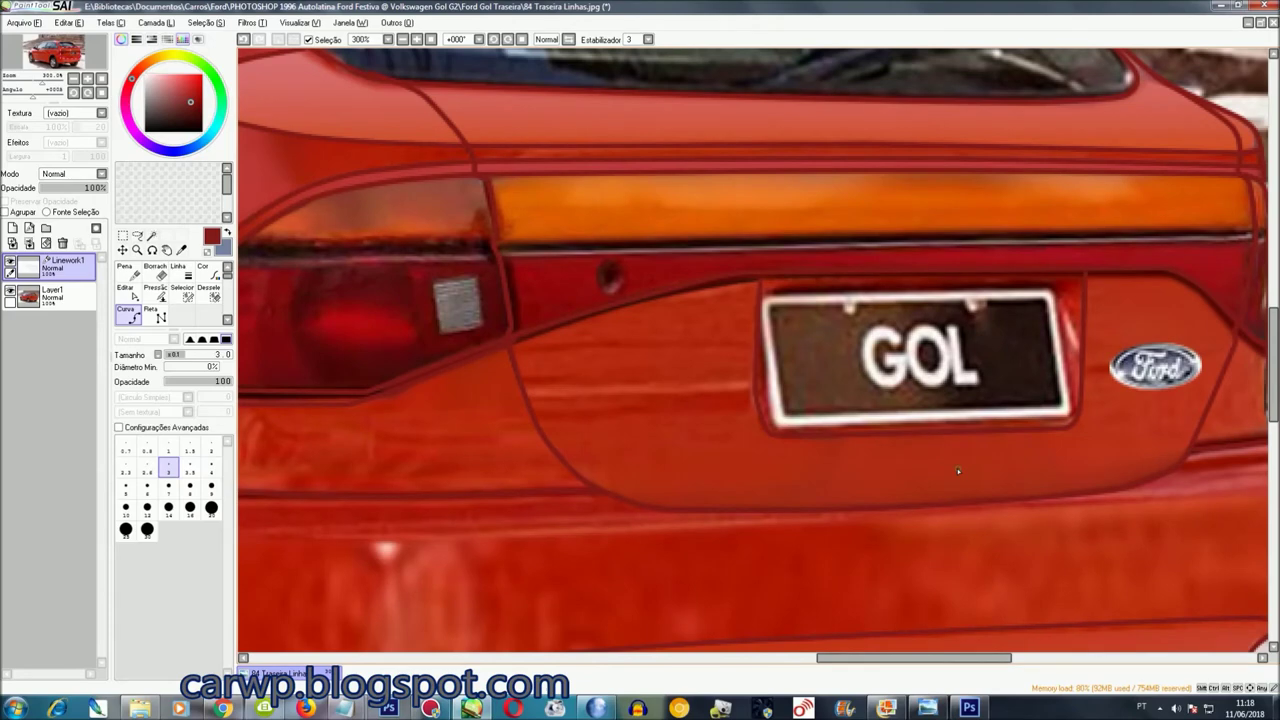
{"action": "scroll", "coordinate": [957, 468], "scroll_direction": "down", "scroll_amount": 1}
{"action": "scroll", "coordinate": [957, 468], "scroll_direction": "down", "scroll_amount": 2}
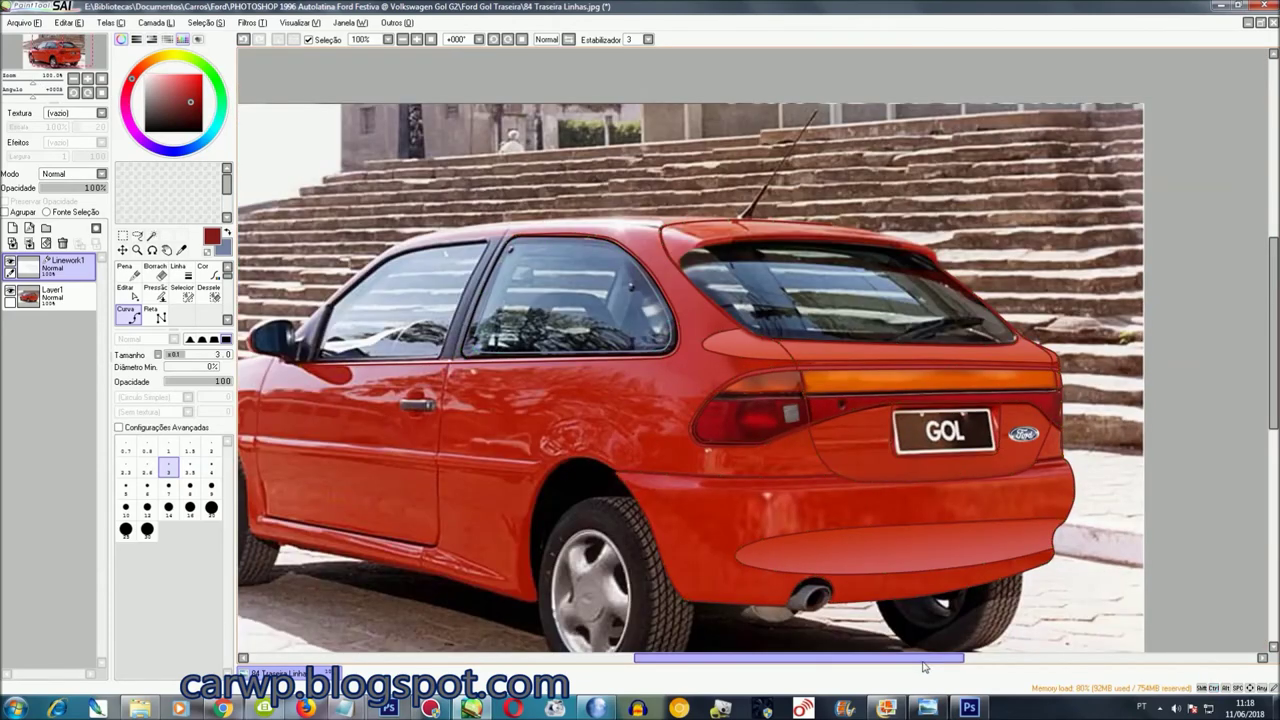
{"action": "left_click_drag", "start_coordinate": [799, 657], "coordinate": [763, 657]}
{"action": "left_click_drag", "start_coordinate": [1273, 338], "coordinate": [1273, 355]}
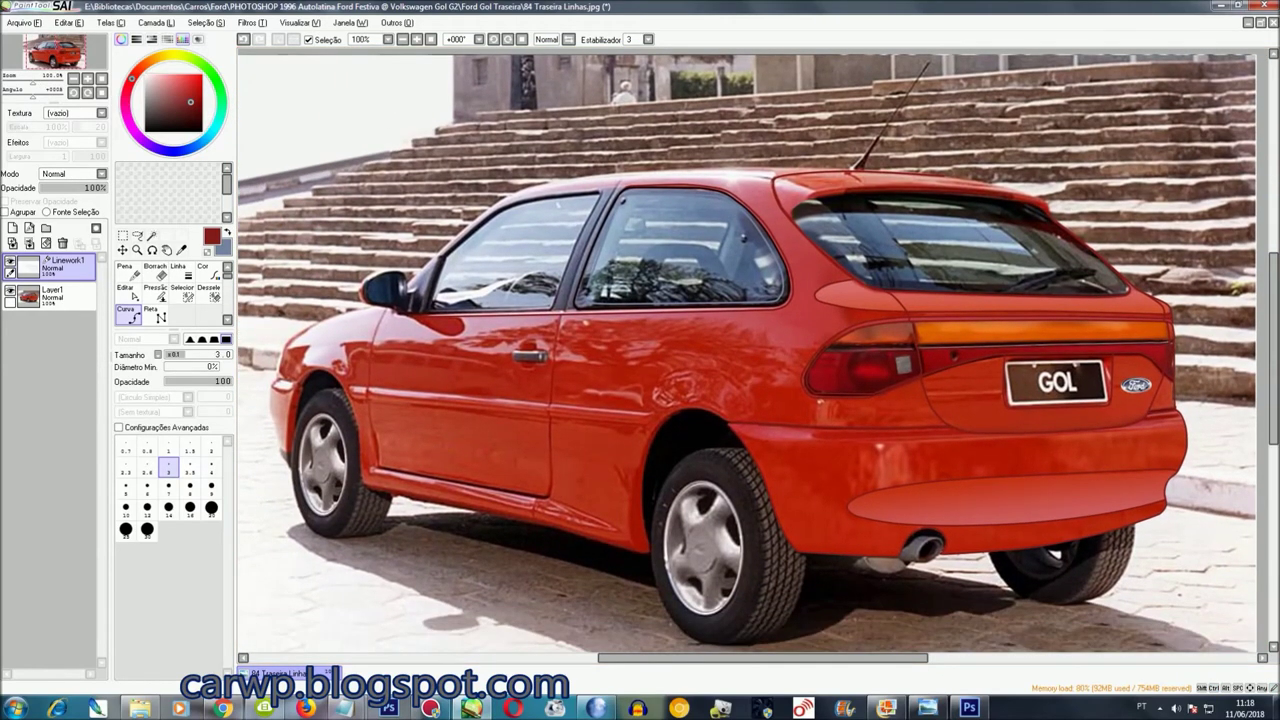
{"action": "scroll", "coordinate": [769, 346], "scroll_direction": "down", "scroll_amount": 1}
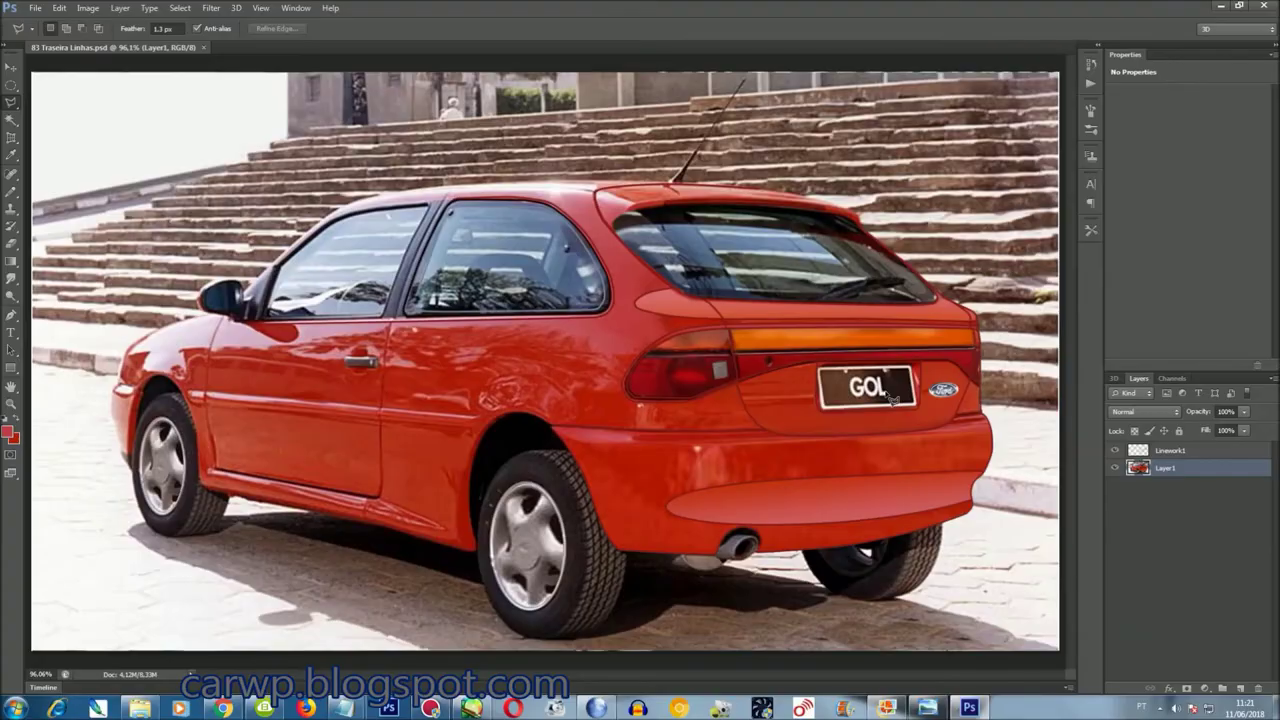
Zoom in, select the rear body corner beside the Ford badge, and smudge inside it
{"action": "key", "text": "ctrl+plus"}
{"action": "key", "text": "ctrl+plus"}
{"action": "key", "text": "ctrl+plus"}
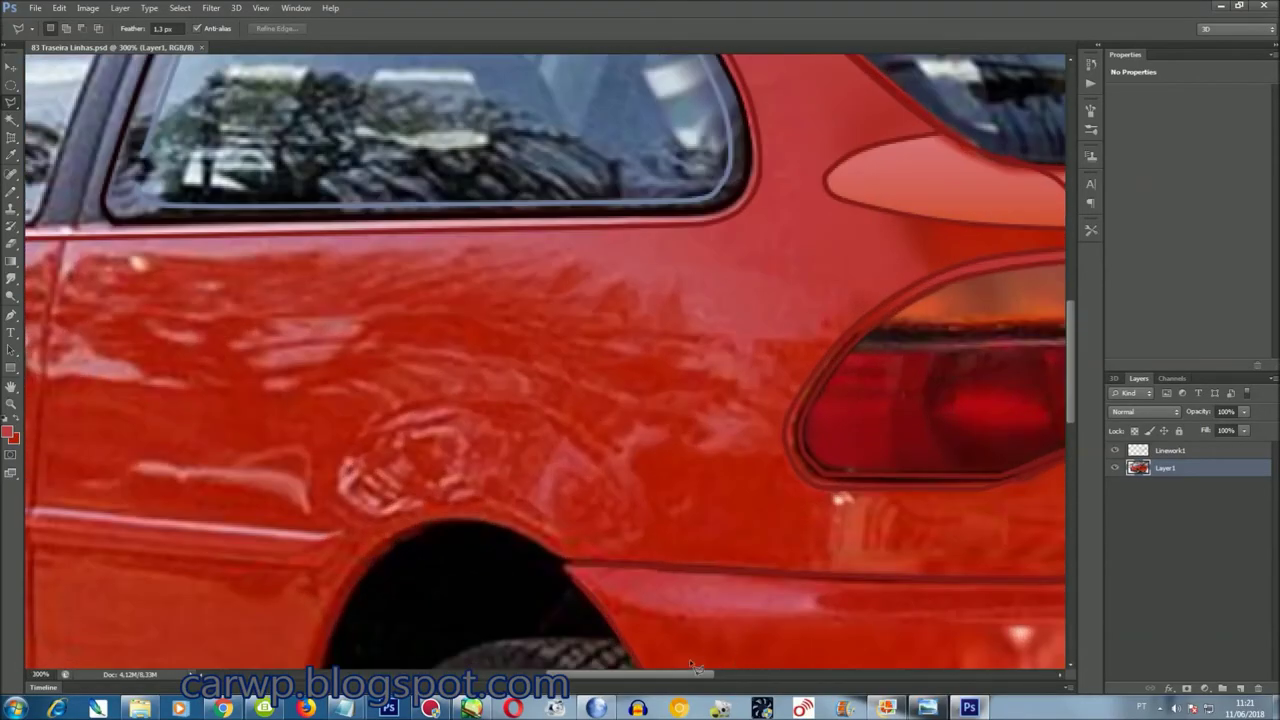
{"action": "left_click_drag", "start_coordinate": [689, 665], "coordinate": [866, 668]}
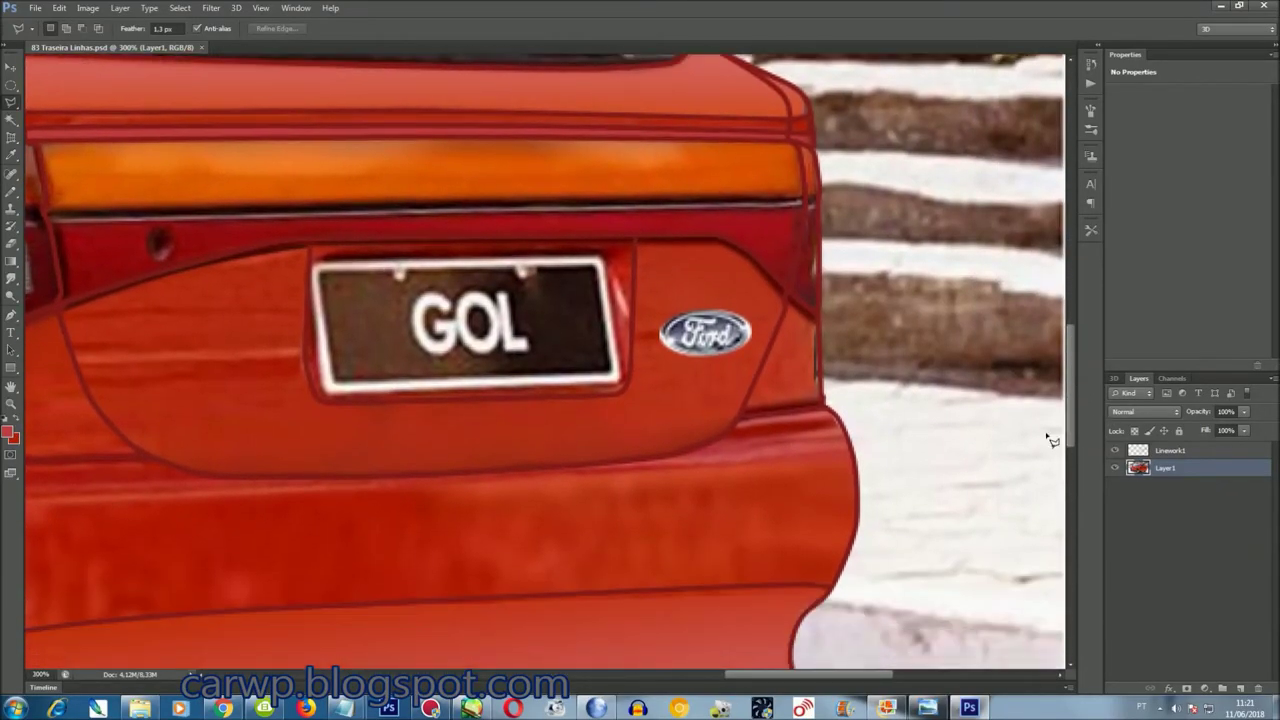
{"action": "scroll", "coordinate": [1040, 445], "scroll_direction": "up", "scroll_amount": 3}
{"action": "left_click", "coordinate": [823, 470]}
{"action": "left_click", "coordinate": [800, 372]}
{"action": "double_click", "coordinate": [753, 471]}
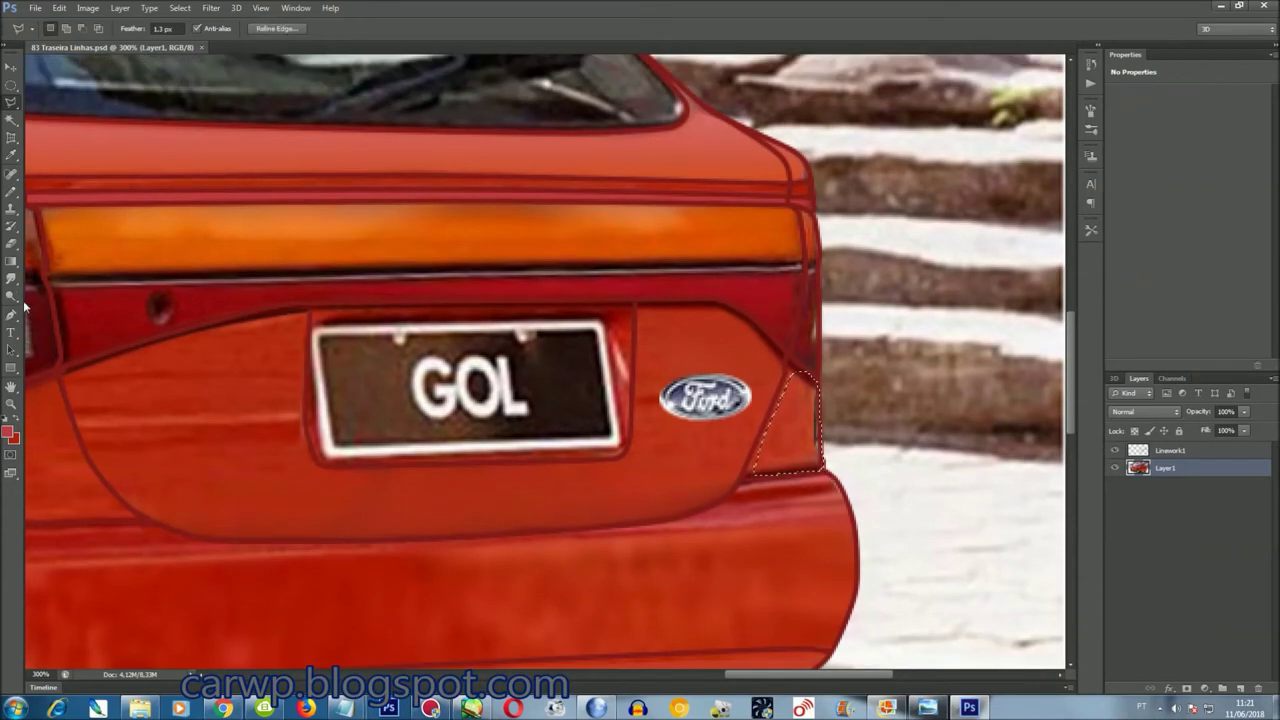
{"action": "left_click", "coordinate": [11, 281]}
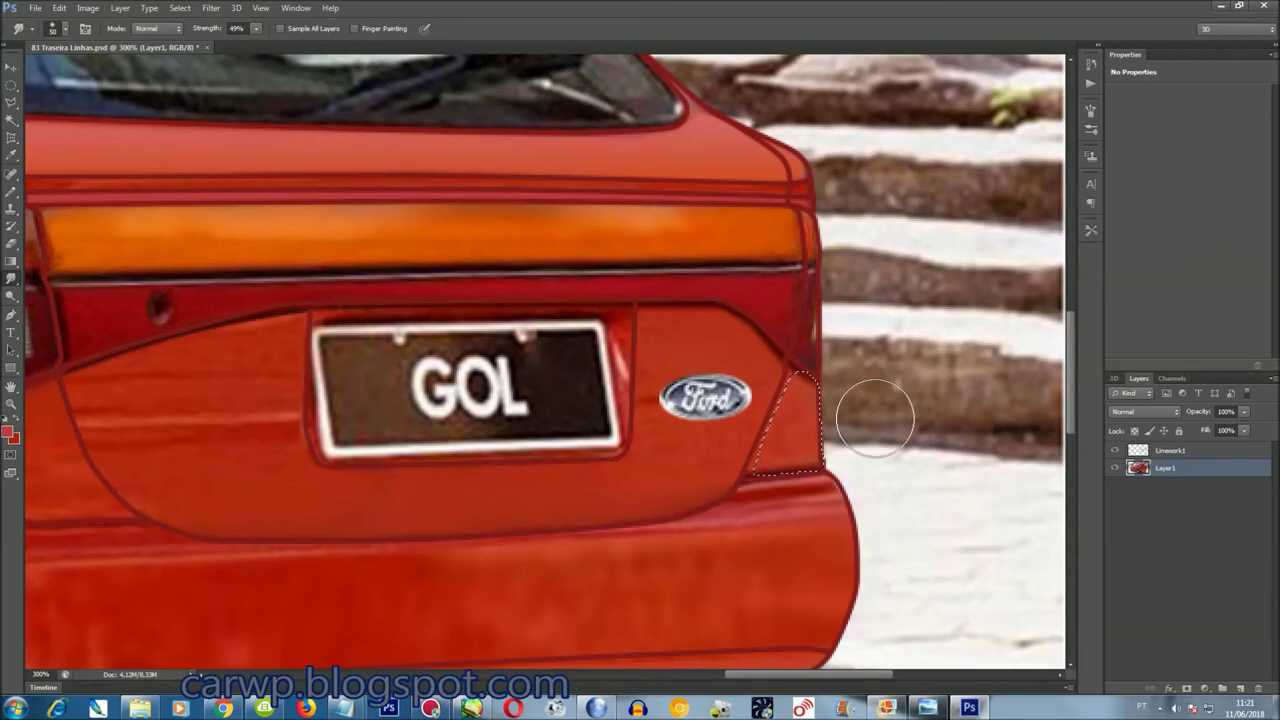
{"action": "scroll", "coordinate": [871, 414], "scroll_direction": "up", "scroll_amount": 4}
{"action": "scroll", "coordinate": [875, 420], "scroll_direction": "up", "scroll_amount": 3}
Select a small area at the upper rear corner and smudge its rough edge
{"action": "key", "text": "l"}
{"action": "key", "text": "ctrl+d"}
{"action": "left_click", "coordinate": [806, 318]}
{"action": "left_click", "coordinate": [788, 322]}
{"action": "left_click", "coordinate": [800, 366]}
{"action": "double_click", "coordinate": [812, 340]}
{"action": "key", "text": "r"}
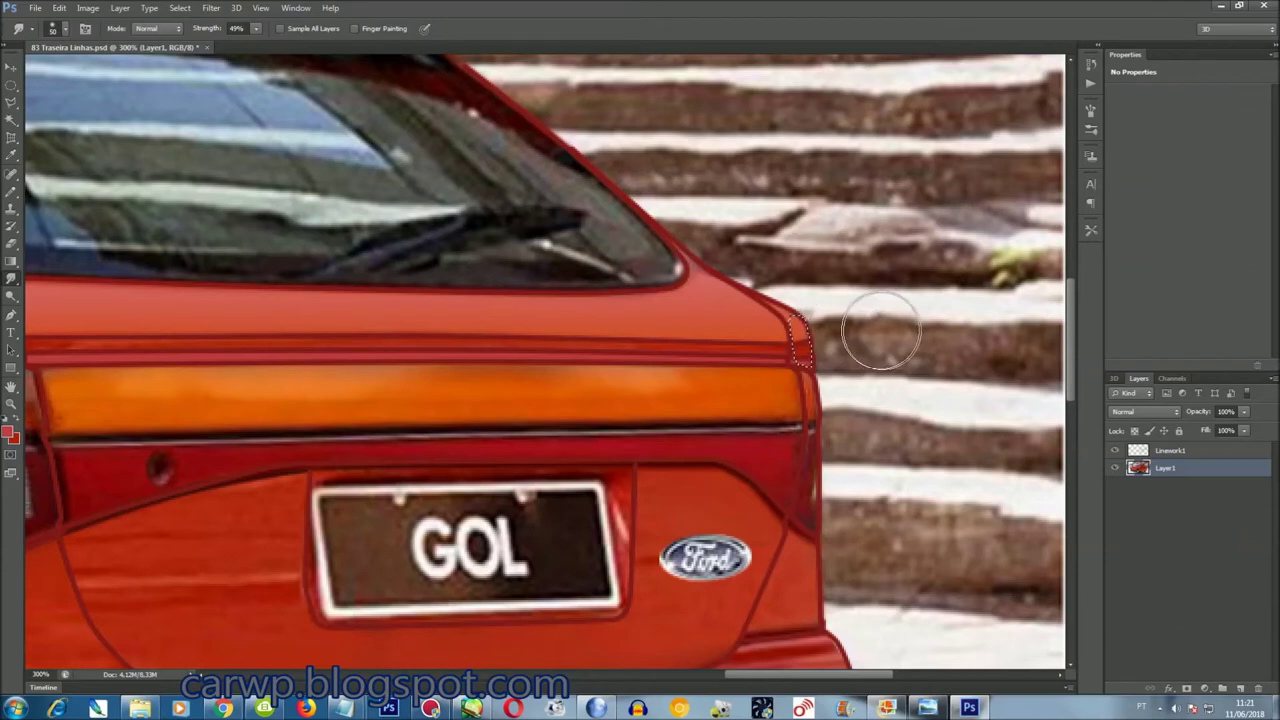
{"action": "left_click_drag", "start_coordinate": [888, 681], "coordinate": [796, 681]}
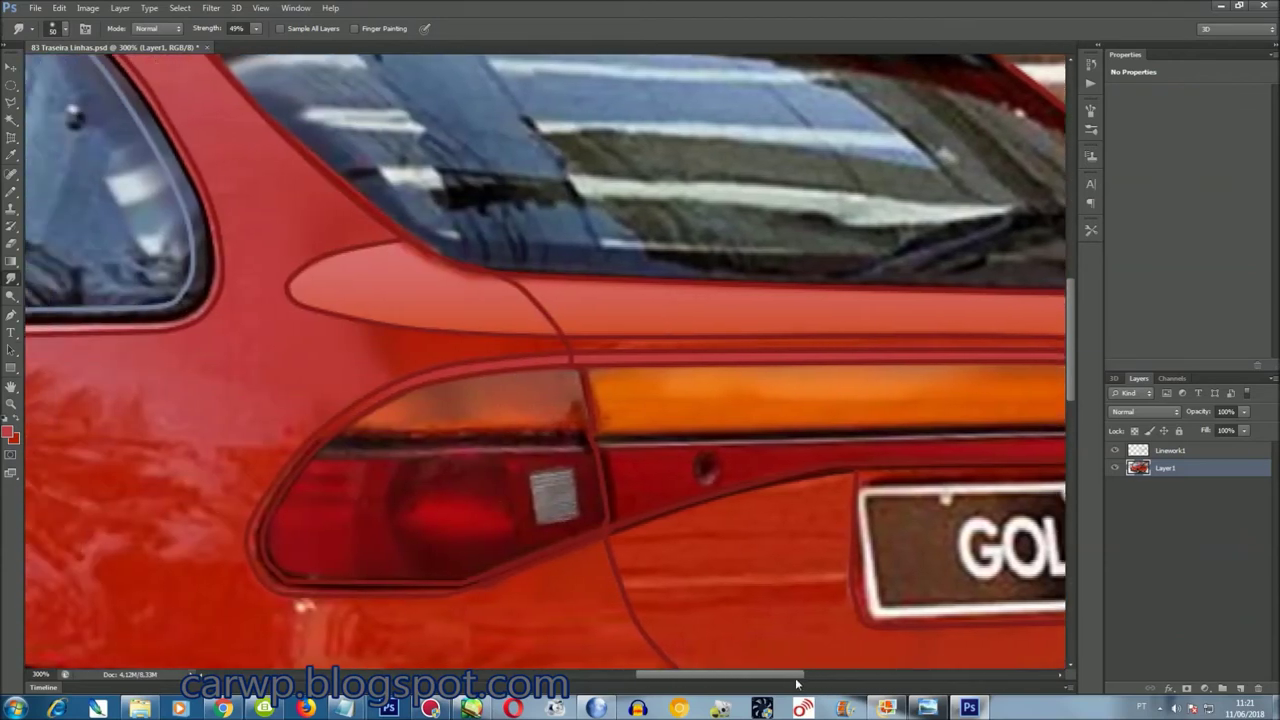
{"action": "scroll", "coordinate": [746, 523], "scroll_direction": "down", "scroll_amount": 2}
{"action": "scroll", "coordinate": [664, 652], "scroll_direction": "down", "scroll_amount": 1}
{"action": "scroll", "coordinate": [664, 652], "scroll_direction": "left", "scroll_amount": 2}
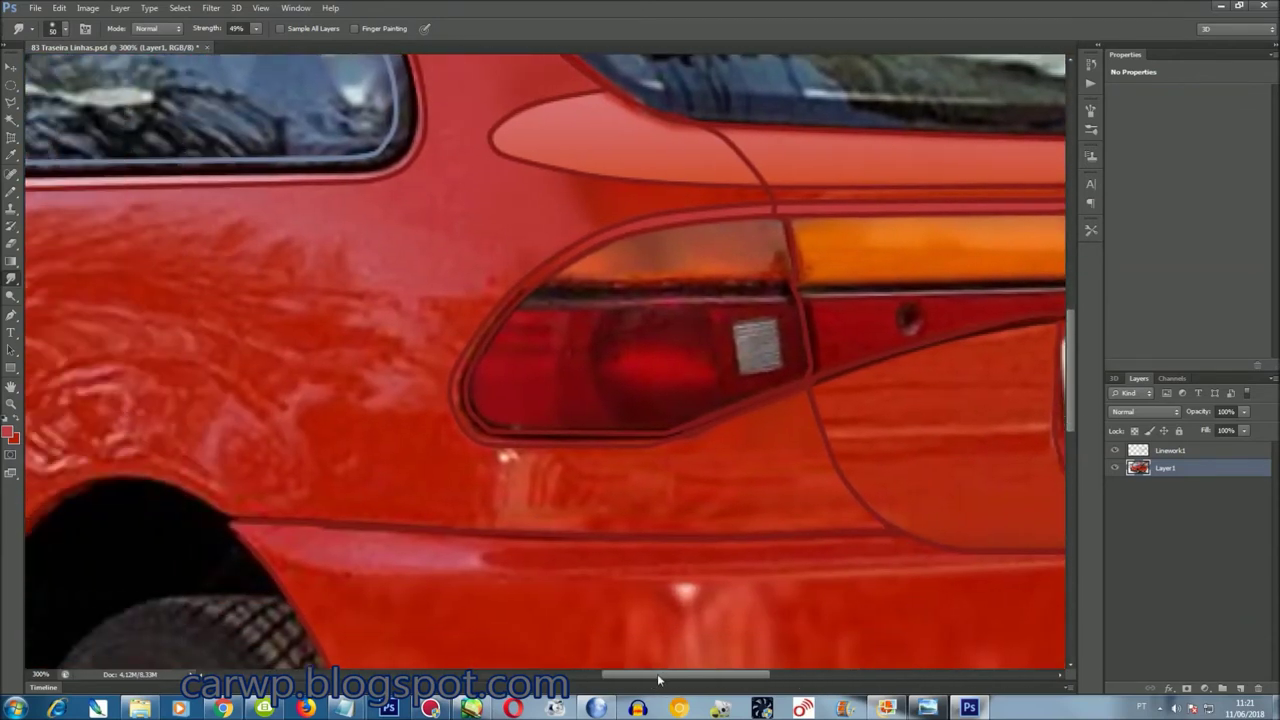
{"action": "scroll", "coordinate": [1072, 398], "scroll_direction": "up", "scroll_amount": 3}
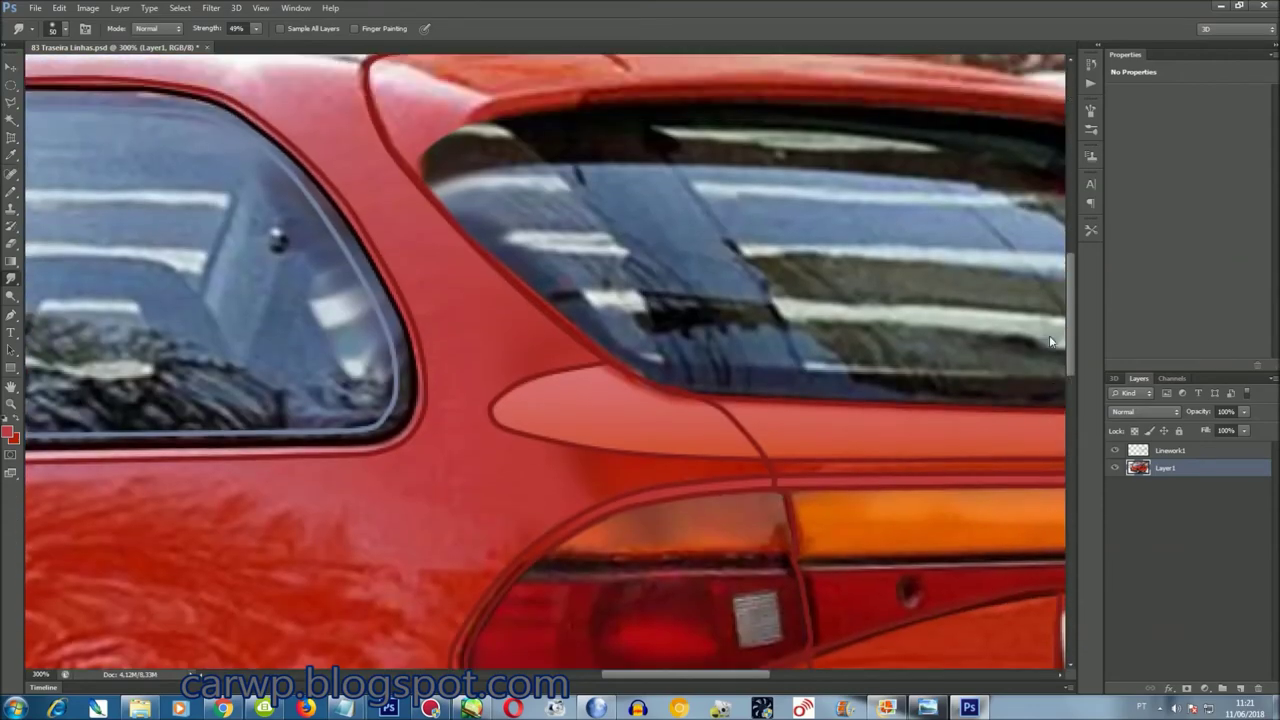
{"action": "scroll", "coordinate": [948, 430], "scroll_direction": "up", "scroll_amount": 1}
Lasso around the rear side window's left, bottom, right and top edges to close the selection
{"action": "left_click_drag", "start_coordinate": [710, 682], "coordinate": [640, 682]}
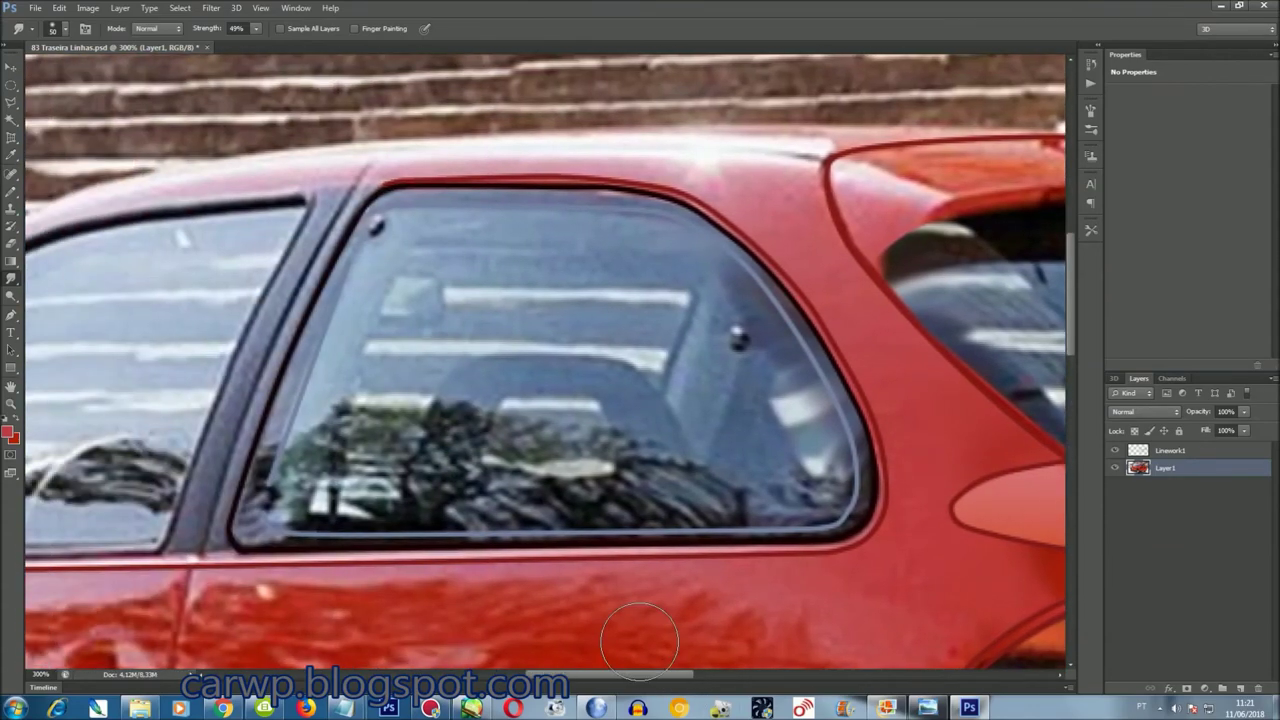
{"action": "key", "text": "l"}
{"action": "left_click_drag", "start_coordinate": [376, 208], "coordinate": [233, 532]}
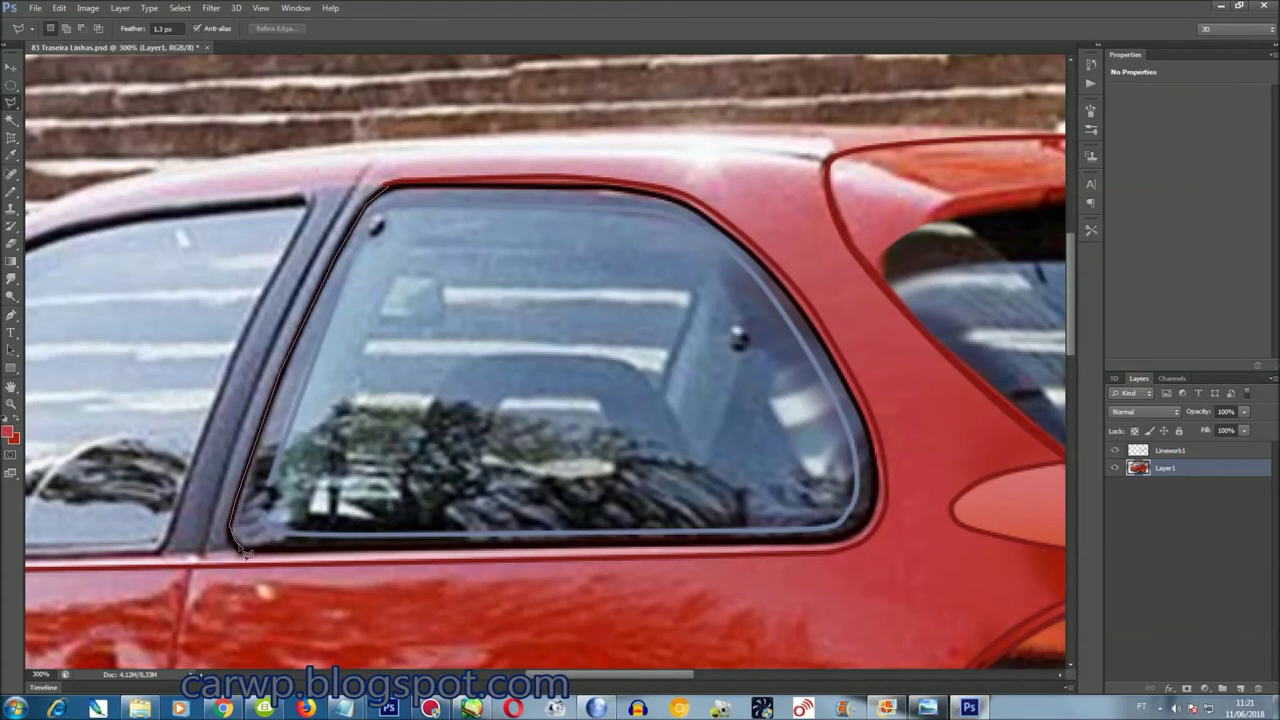
{"action": "left_click_drag", "start_coordinate": [271, 551], "coordinate": [851, 548]}
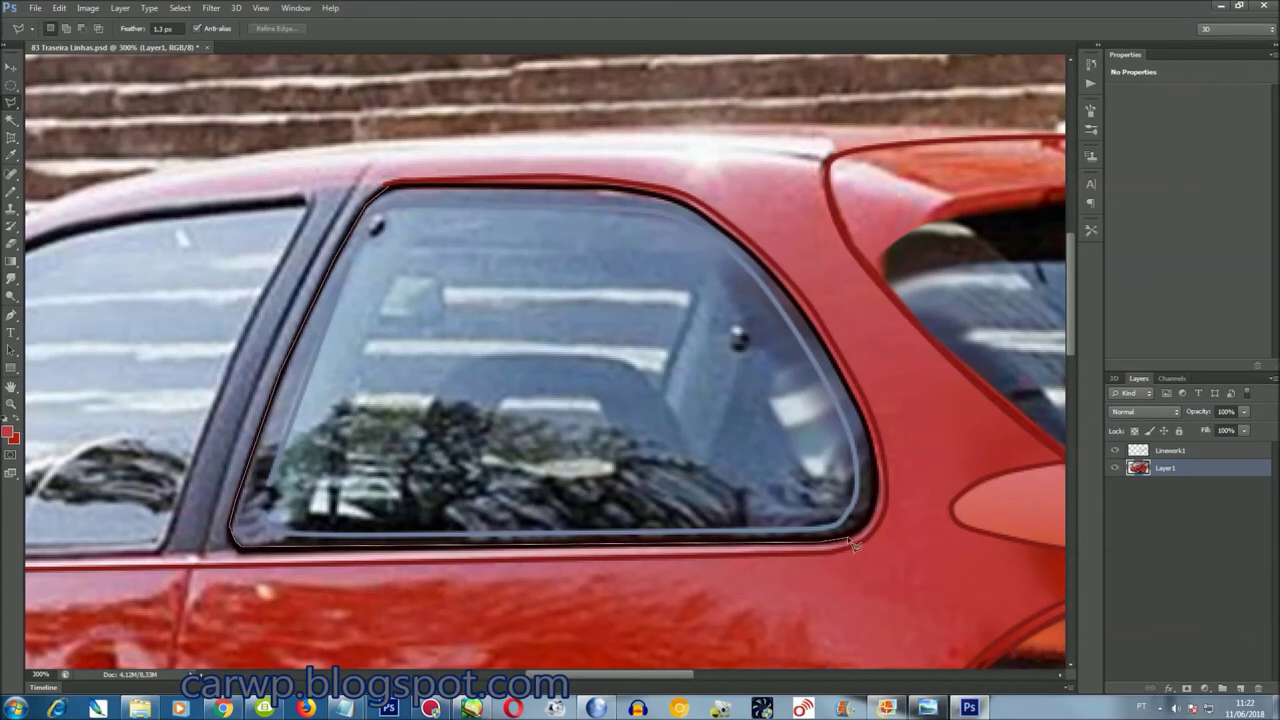
{"action": "left_click_drag", "start_coordinate": [884, 492], "coordinate": [843, 368]}
{"action": "left_click_drag", "start_coordinate": [799, 304], "coordinate": [726, 229]}
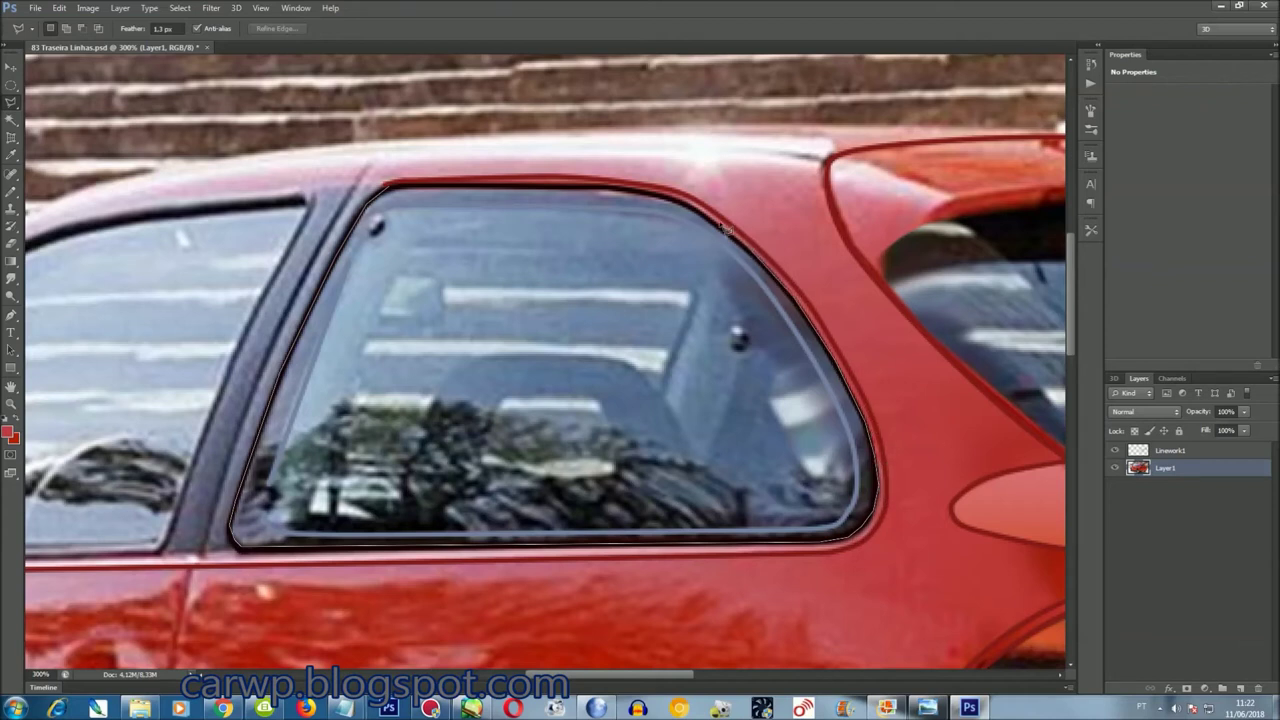
{"action": "left_click_drag", "start_coordinate": [618, 197], "coordinate": [400, 197]}
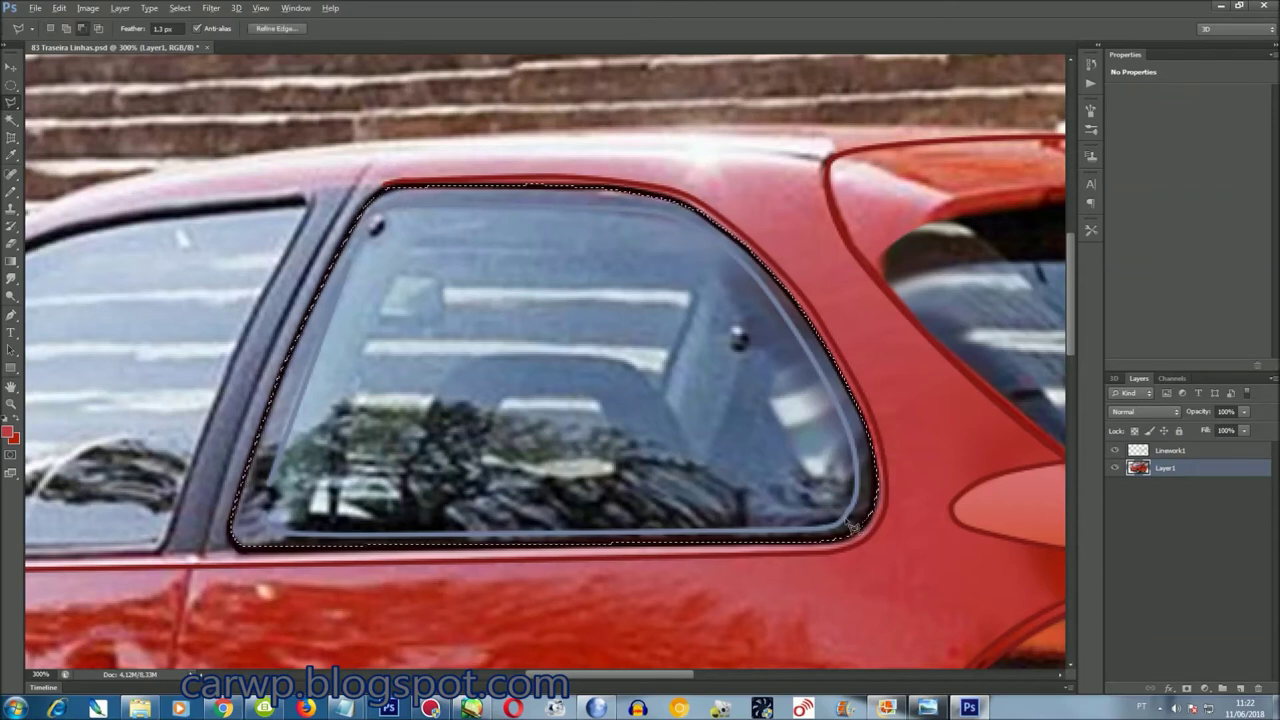
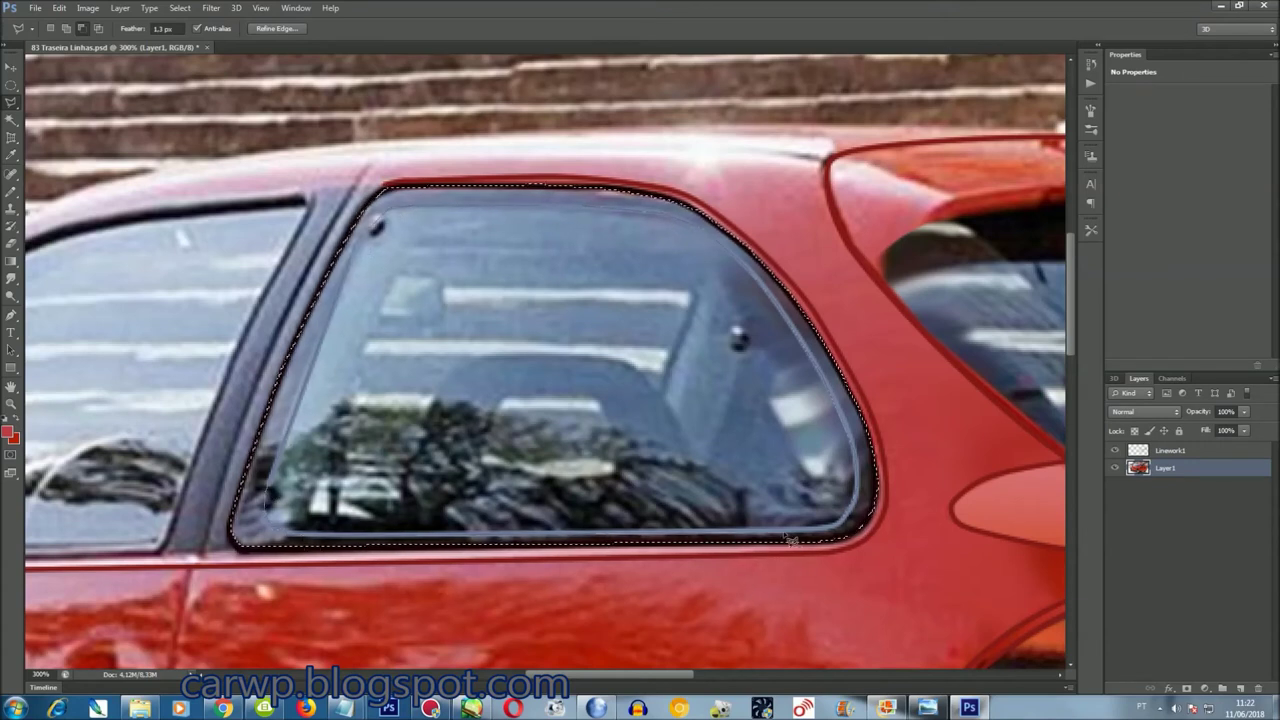
Close the inner lasso outline into a window-frame ring and set Feather to 1 px
{"action": "double_click", "coordinate": [865, 505]}
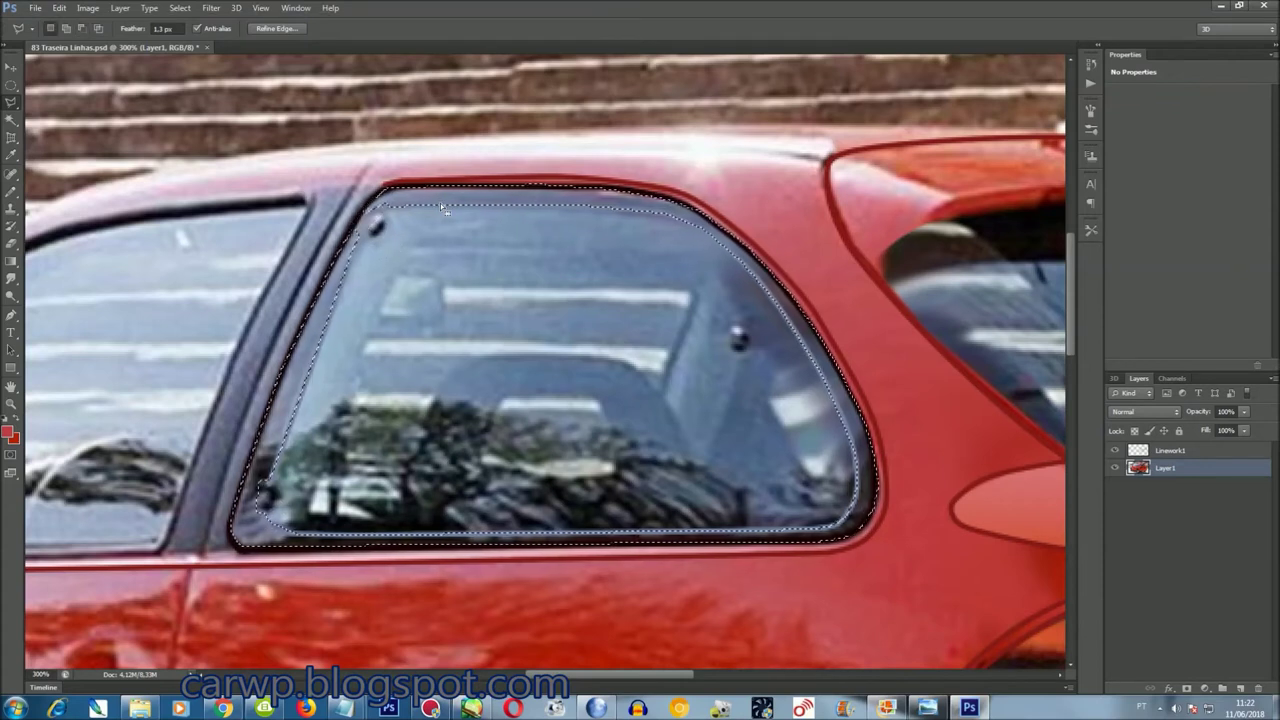
{"action": "left_click", "coordinate": [161, 29]}
{"action": "key", "text": "Return"}
{"action": "key", "text": "Return"}
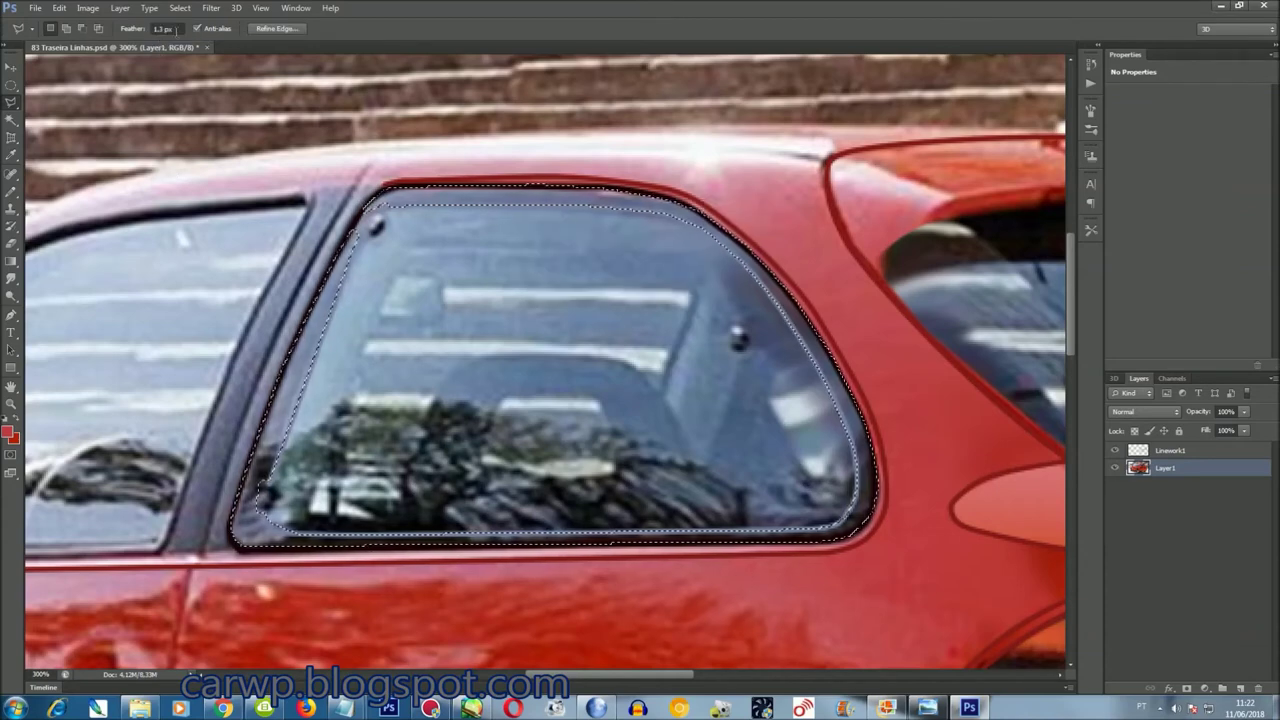
{"action": "key", "text": "Return"}
{"action": "key", "text": "Return"}
{"action": "left_click", "coordinate": [166, 29]}
{"action": "type", "text": "1"}
{"action": "key", "text": "Return"}
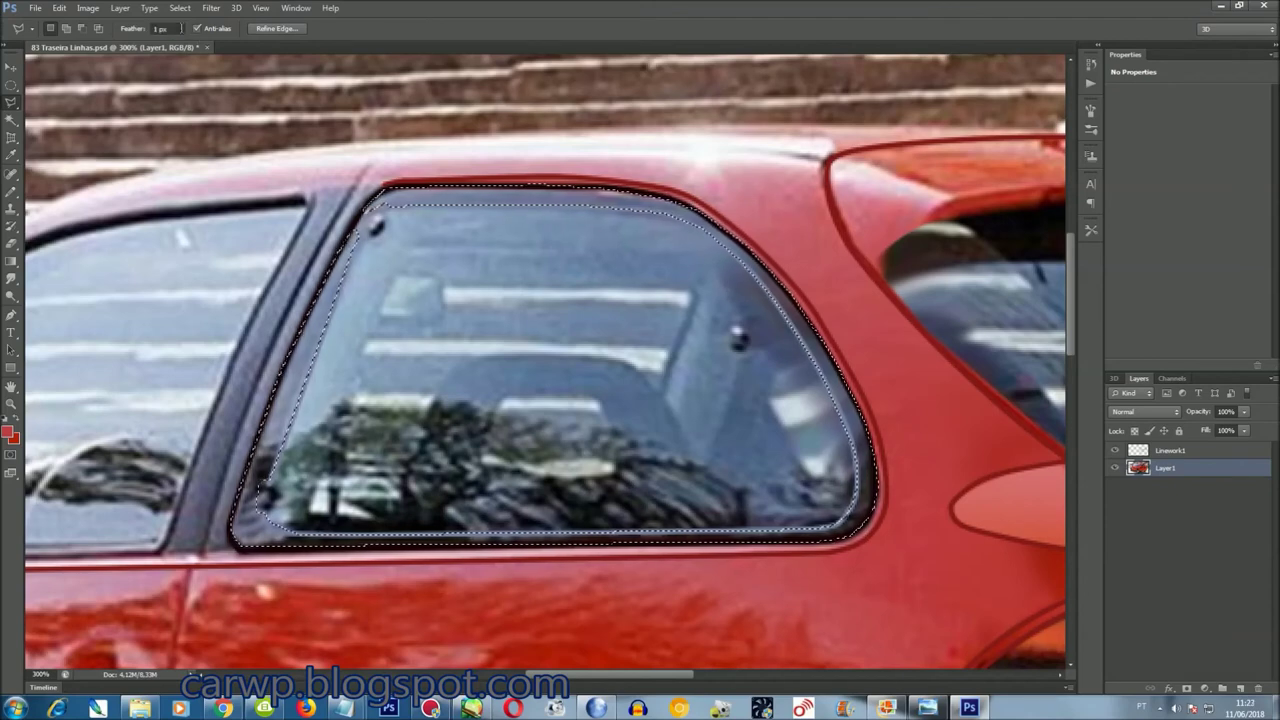
Pick new background and foreground colours in the Color Picker
{"action": "left_click", "coordinate": [14, 438]}
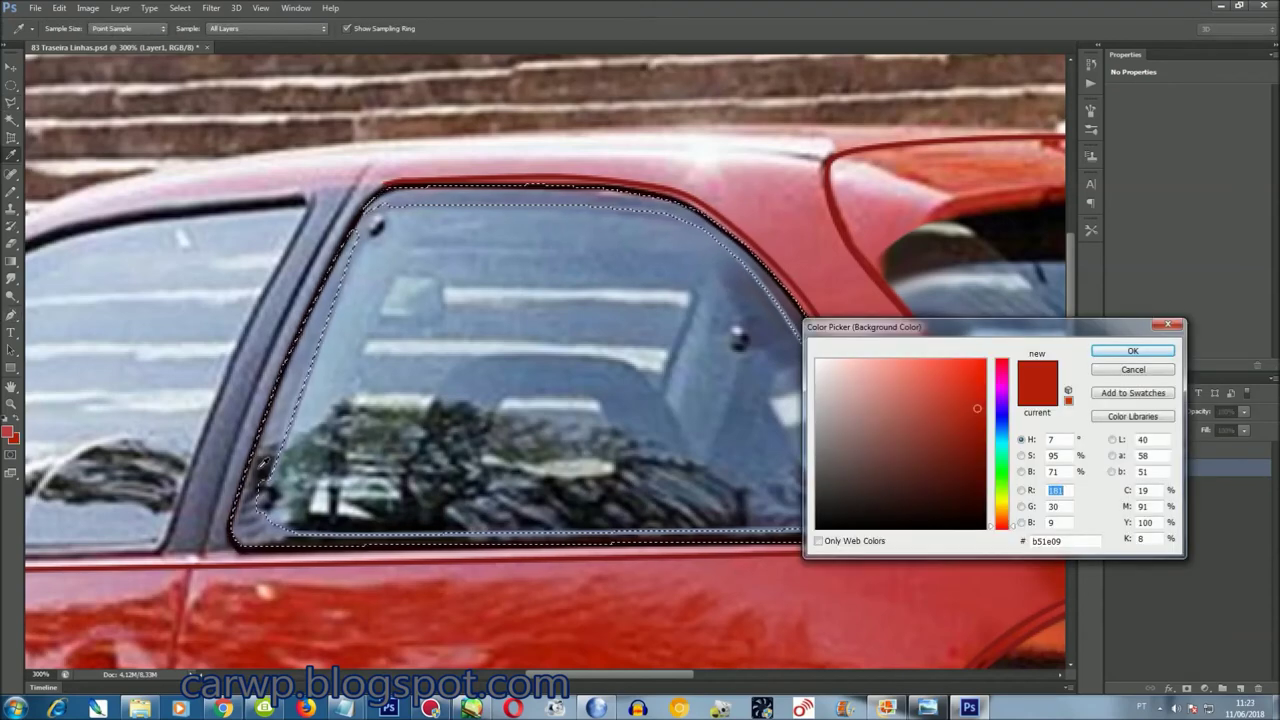
{"action": "left_click", "coordinate": [837, 503]}
{"action": "left_click", "coordinate": [1133, 351]}
{"action": "left_click", "coordinate": [8, 432]}
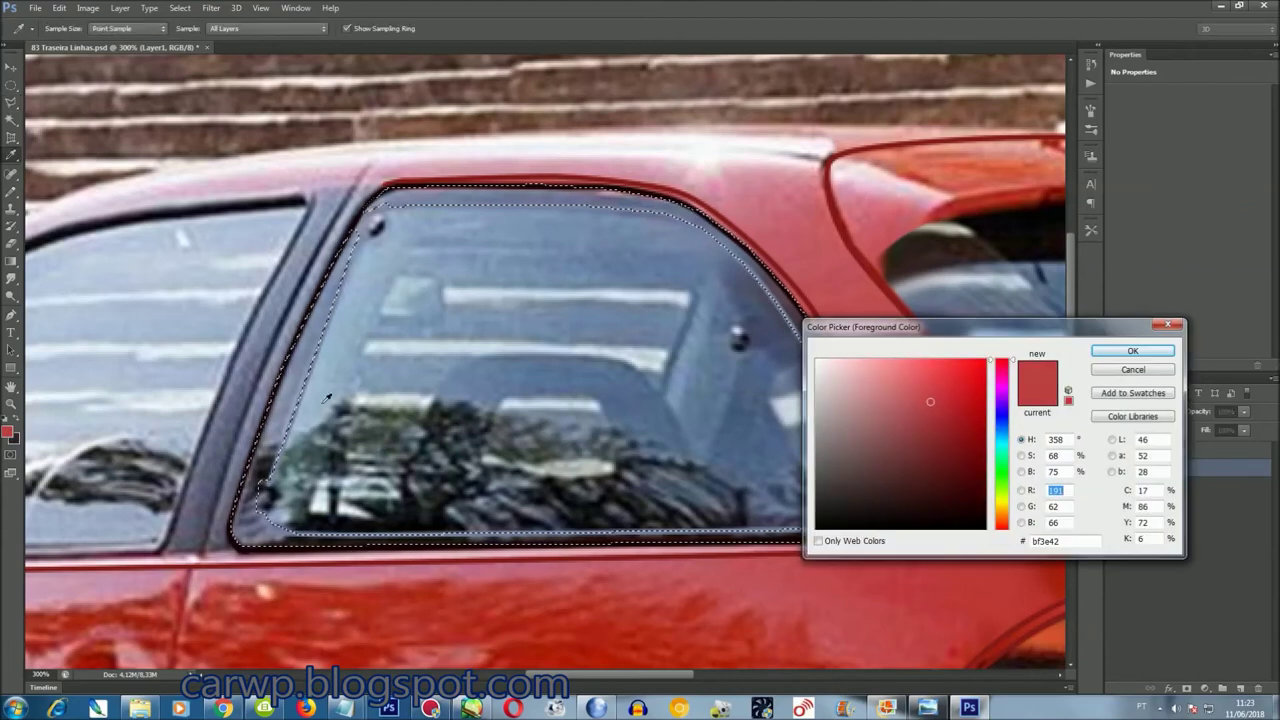
{"action": "left_click", "coordinate": [1133, 351]}
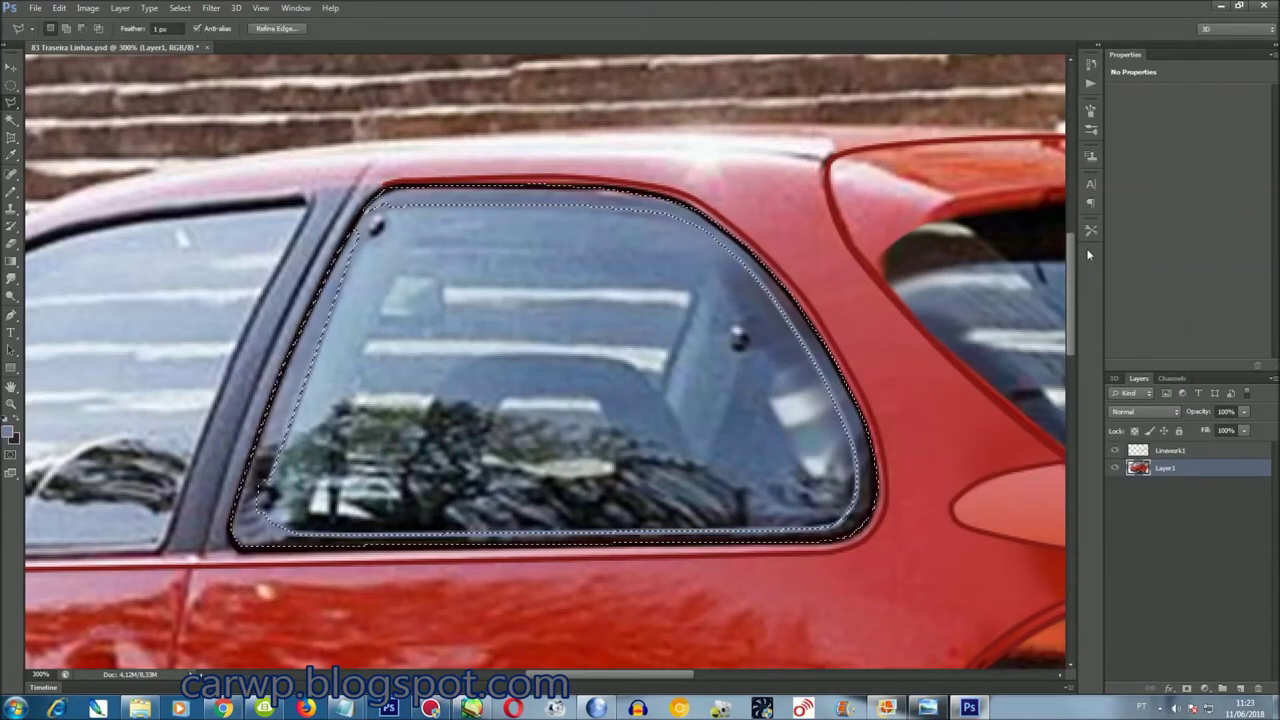
{"action": "left_click", "coordinate": [120, 8]}
{"action": "mouse_move", "coordinate": [159, 124]}
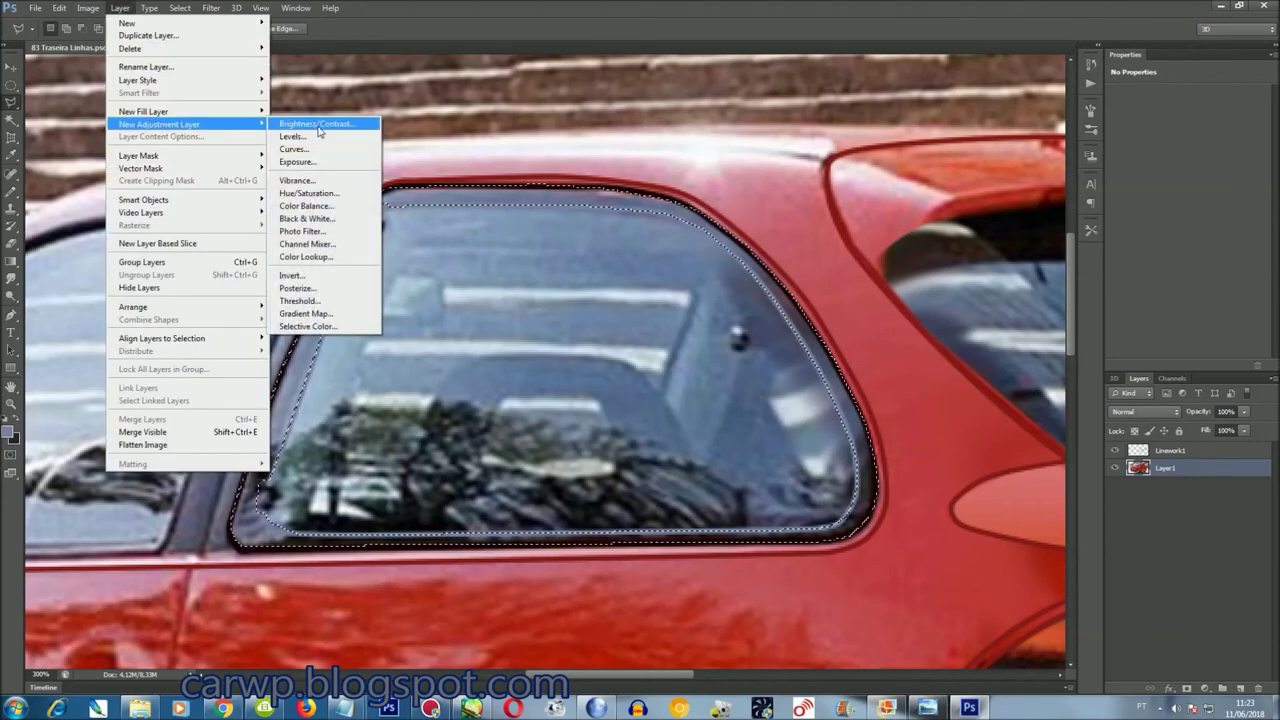
{"action": "left_click", "coordinate": [293, 123]}
{"action": "left_click", "coordinate": [534, 152]}
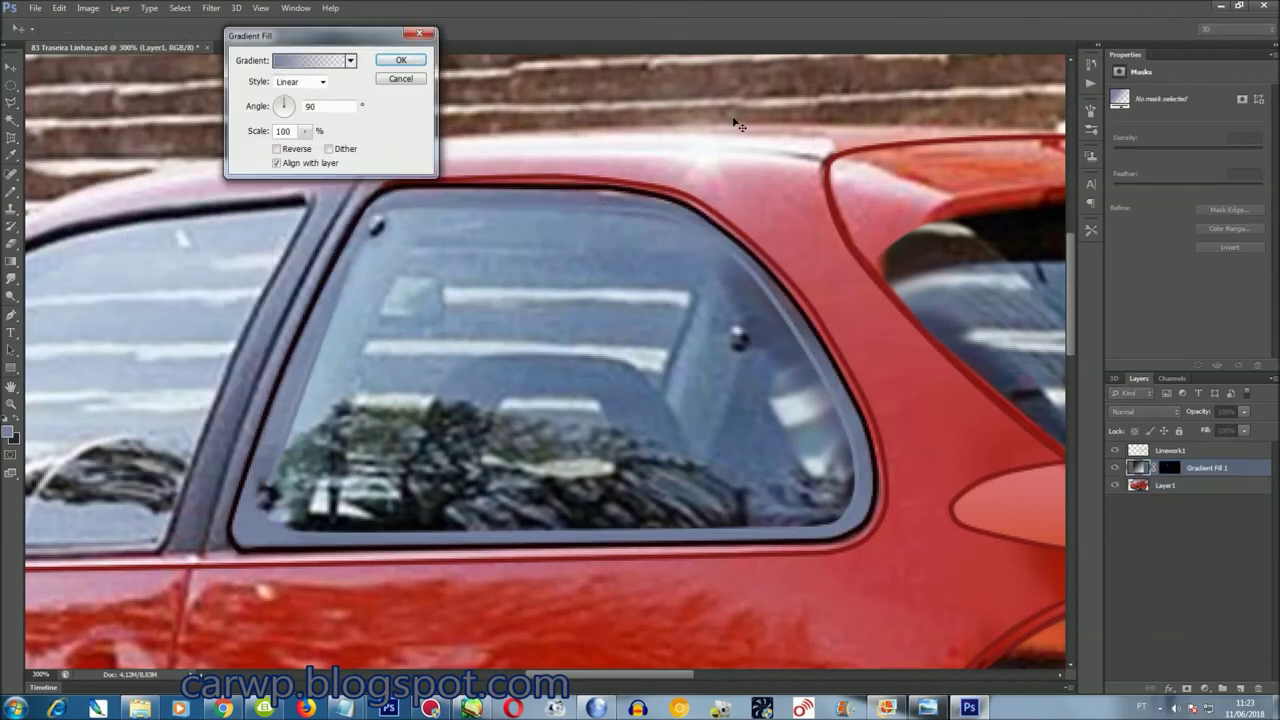
{"action": "key", "text": "ctrl+0"}
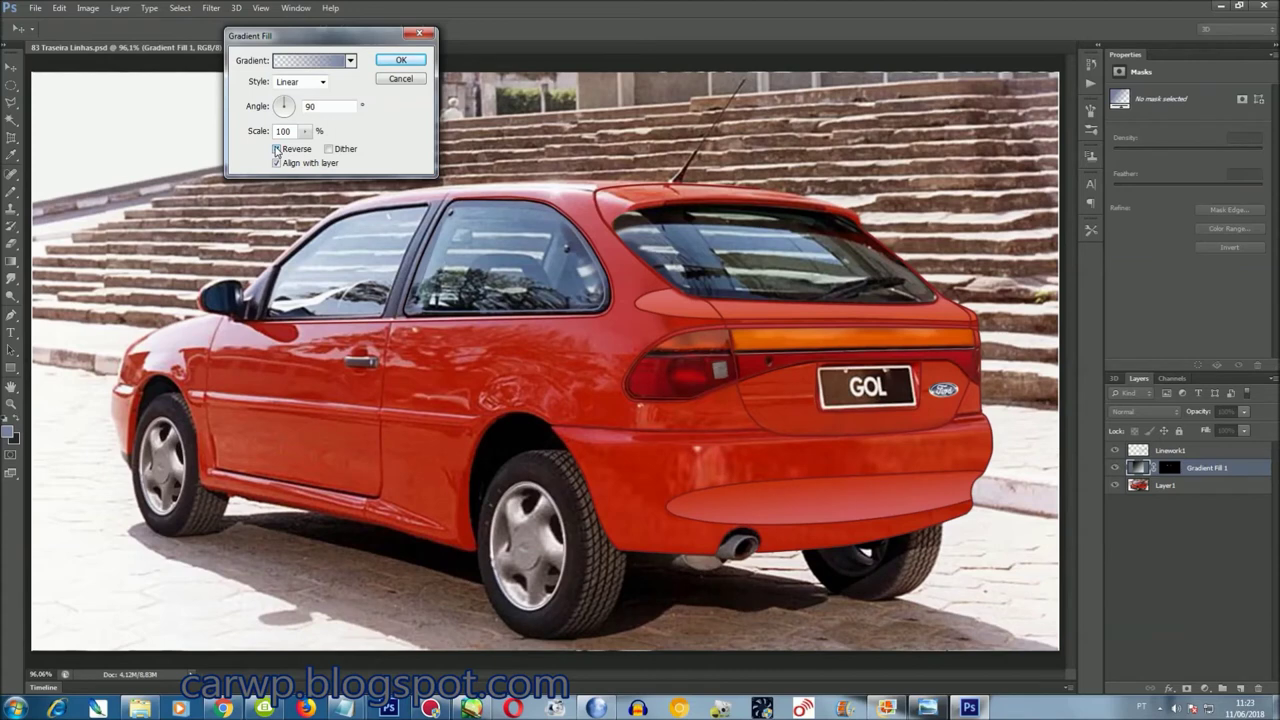
{"action": "left_click", "coordinate": [304, 82]}
{"action": "left_click", "coordinate": [300, 123]}
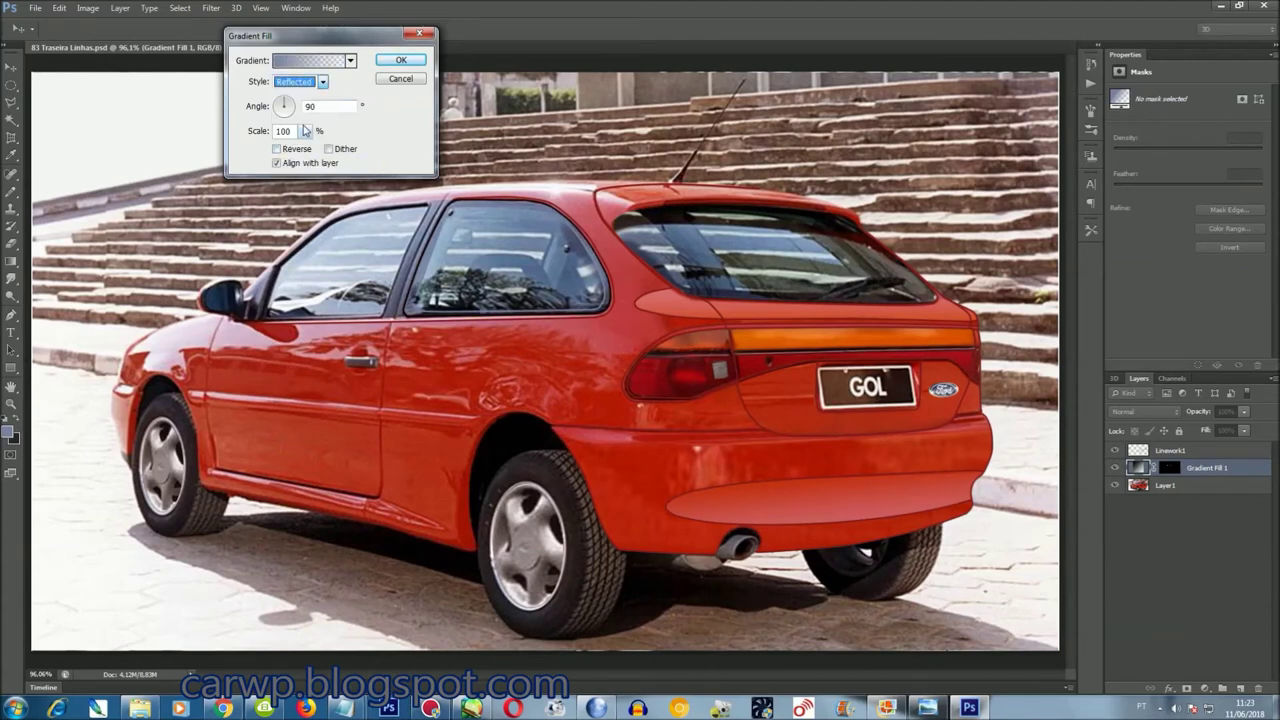
{"action": "left_click", "coordinate": [277, 149]}
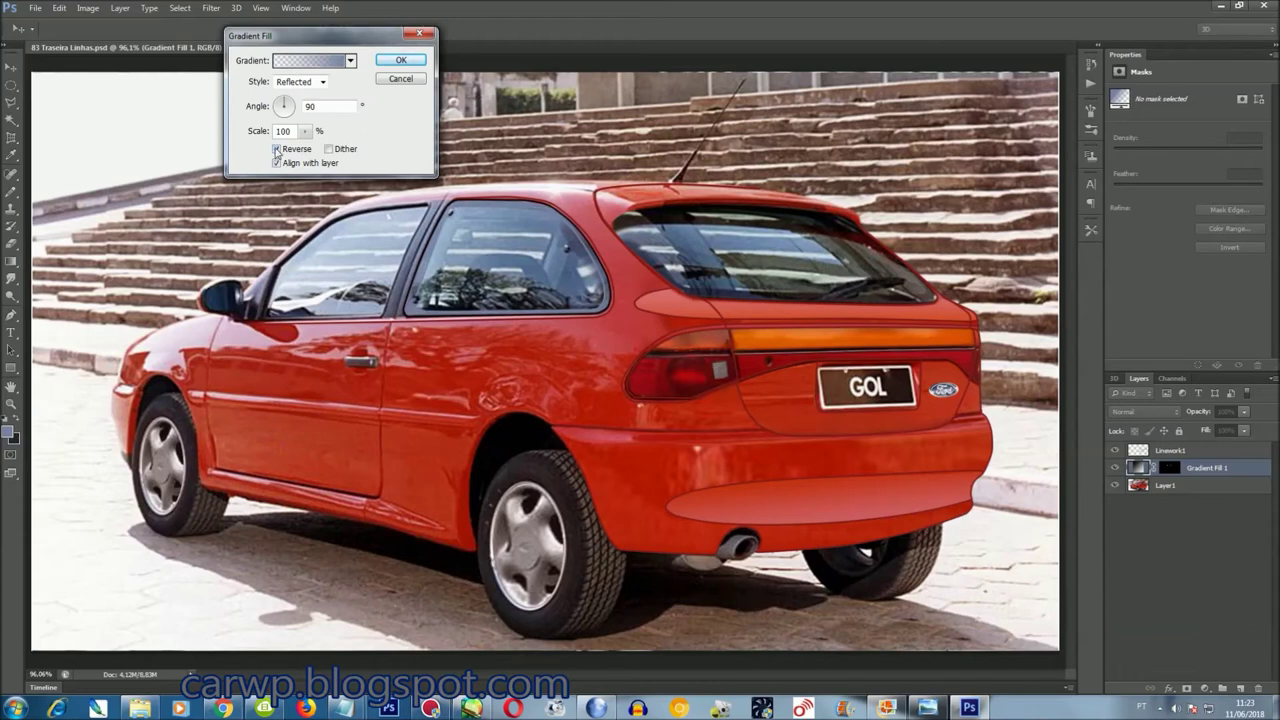
{"action": "left_click", "coordinate": [401, 79]}
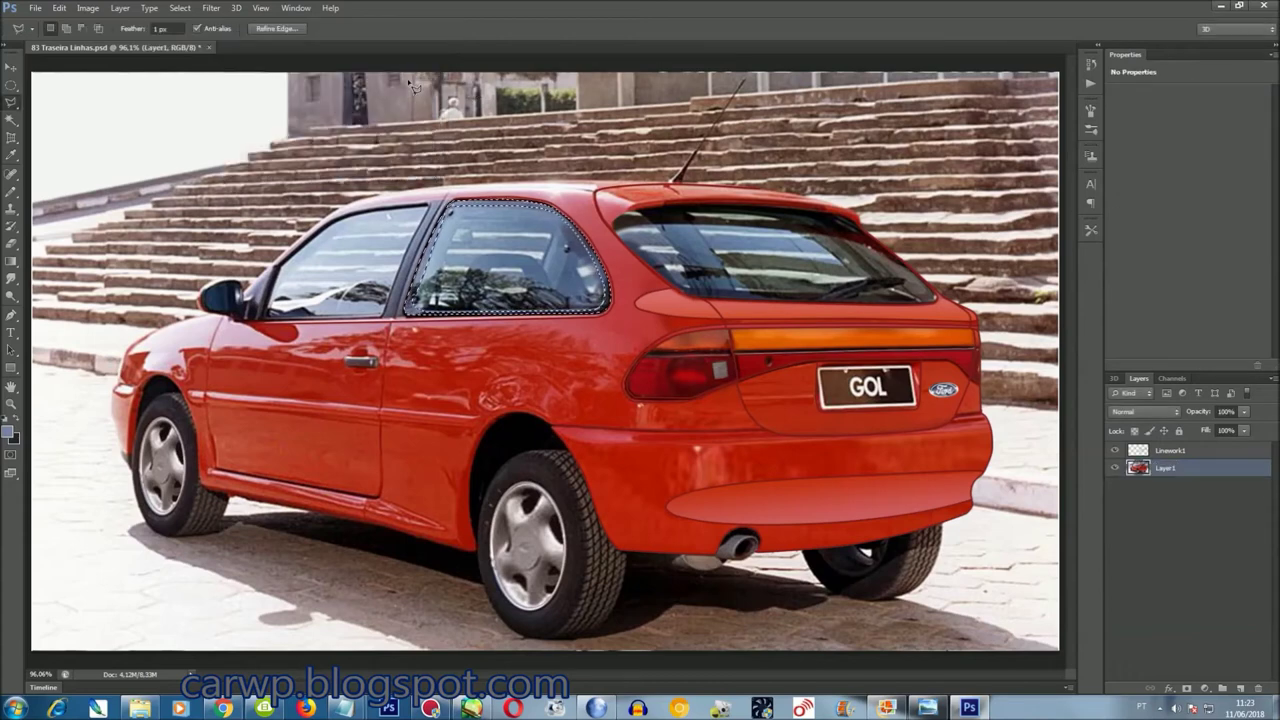
{"action": "left_click", "coordinate": [119, 7]}
Add a Levels adjustment layer on the frame ring with midtones darkened to 0.85
{"action": "left_click", "coordinate": [300, 123]}
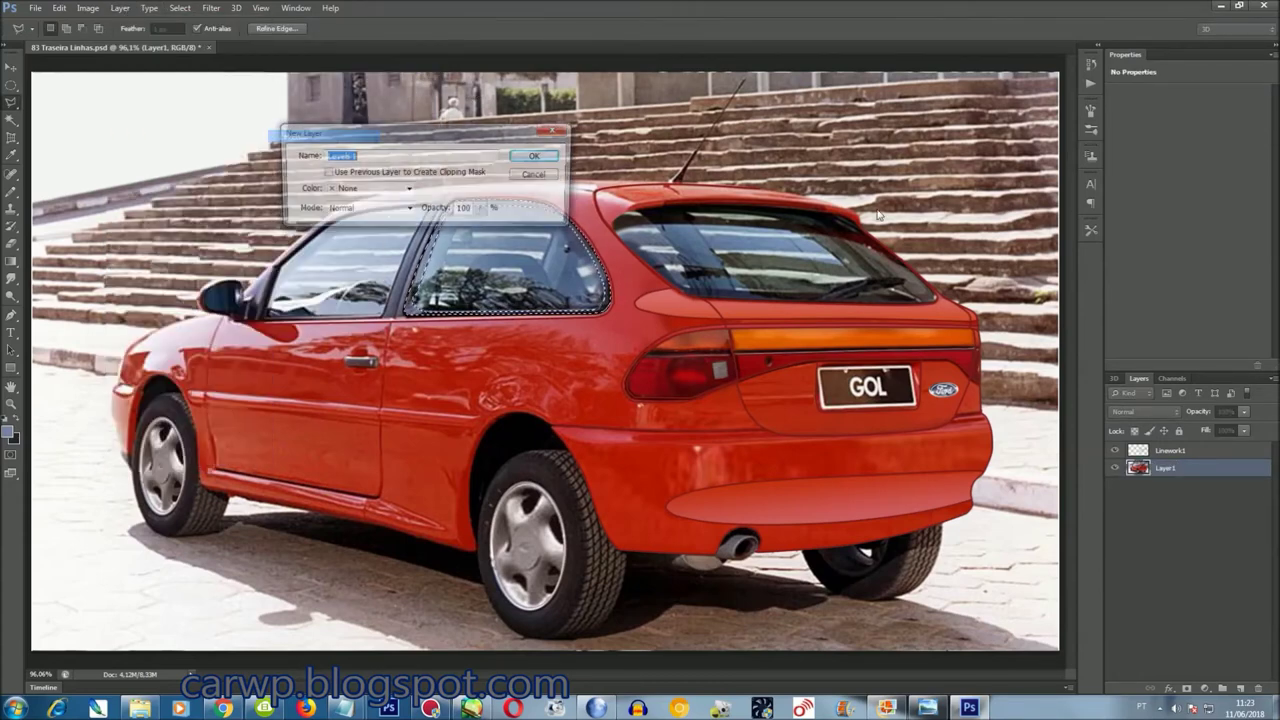
{"action": "key", "text": "Return"}
{"action": "left_click_drag", "start_coordinate": [1199, 193], "coordinate": [1203, 192]}
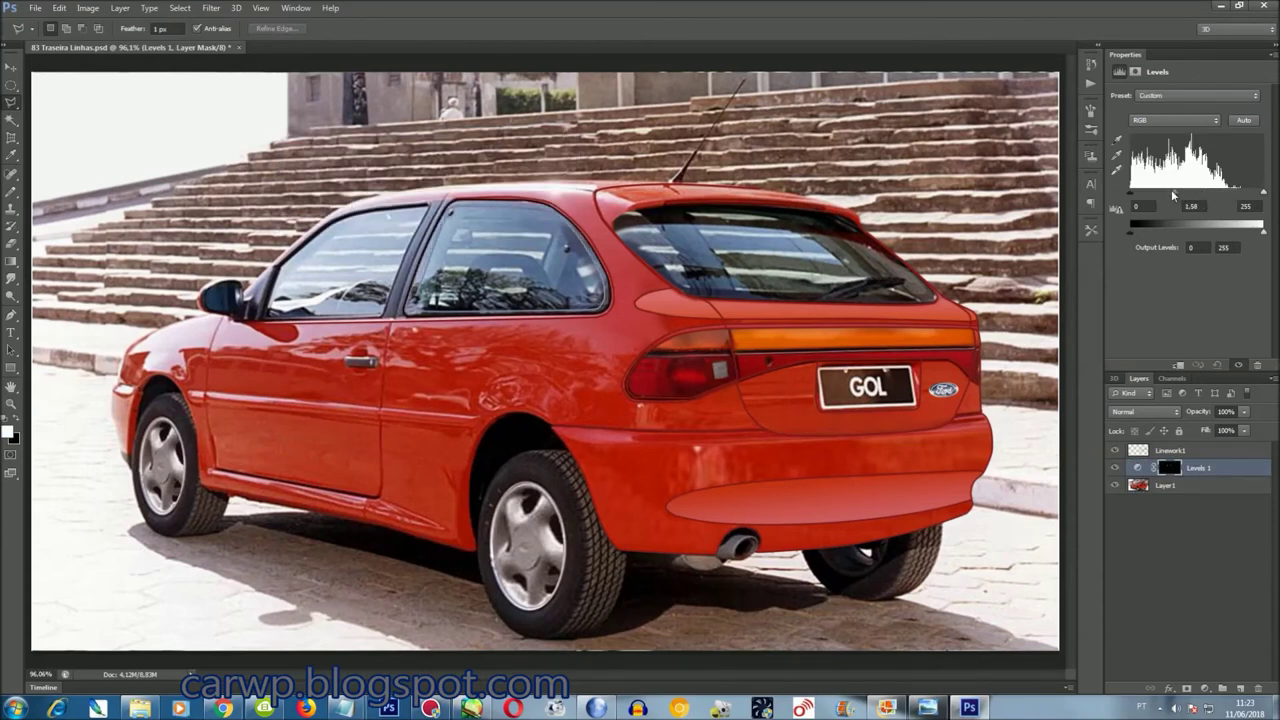
Select the Linework1 layer, outline the rear pillar, then clear that selection
{"action": "left_click", "coordinate": [1187, 452]}
{"action": "left_click", "coordinate": [527, 203]}
{"action": "left_click", "coordinate": [592, 189]}
{"action": "left_click", "coordinate": [633, 213]}
{"action": "left_click", "coordinate": [633, 305]}
{"action": "left_click", "coordinate": [527, 203]}
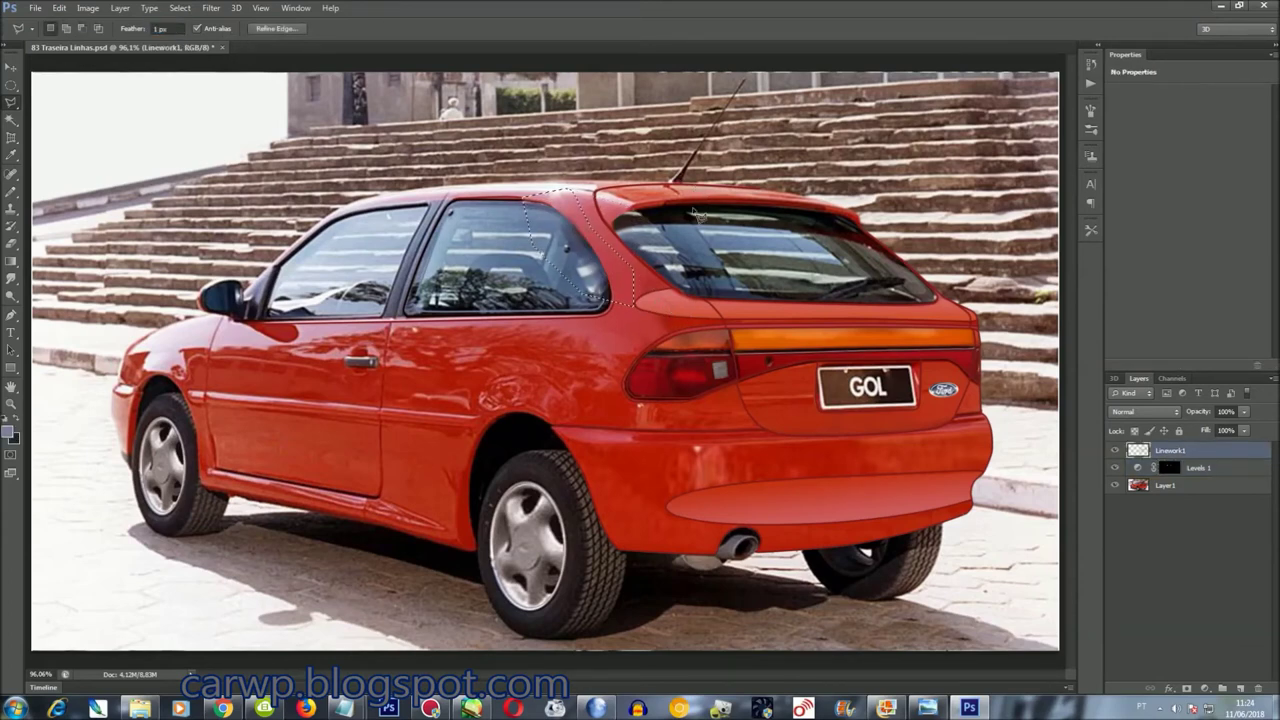
{"action": "key", "text": "ctrl+d"}
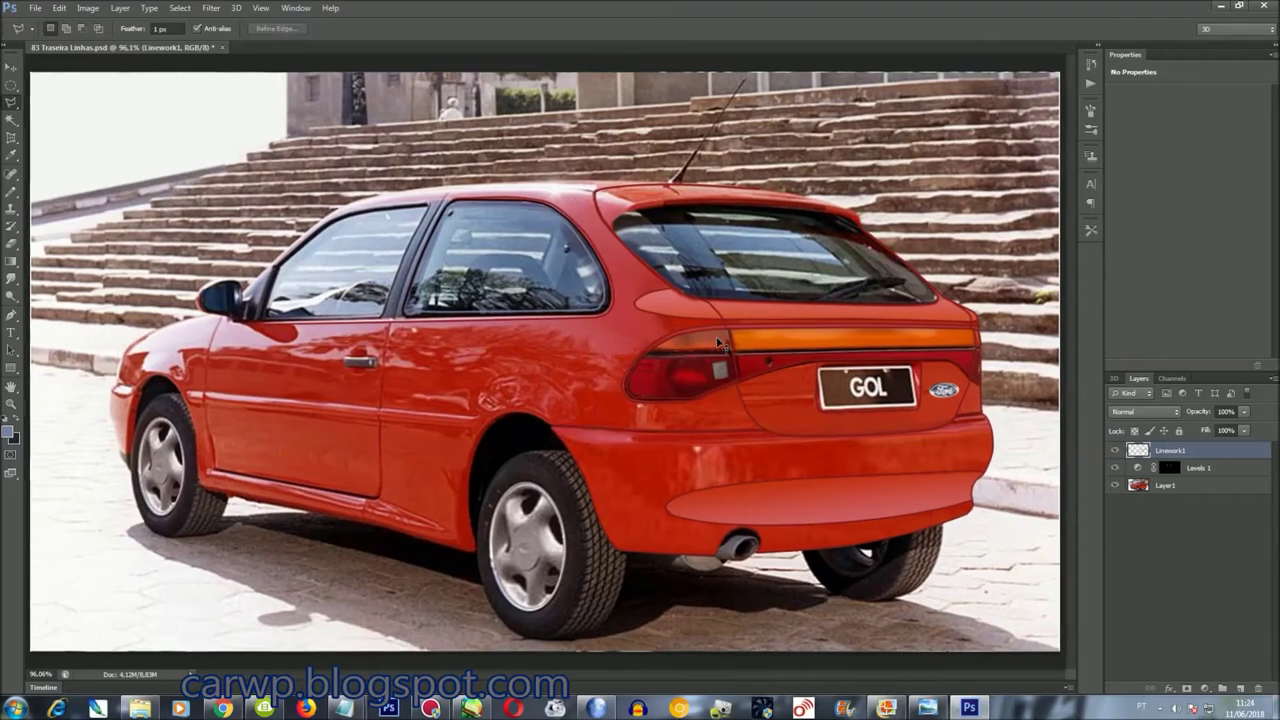
{"action": "key", "text": "ctrl+plus"}
{"action": "key", "text": "ctrl+plus"}
{"action": "key", "text": "ctrl+plus"}
Merge the car layers into Linework1 and save the document
{"action": "left_click_drag", "start_coordinate": [1066, 372], "coordinate": [1069, 318]}
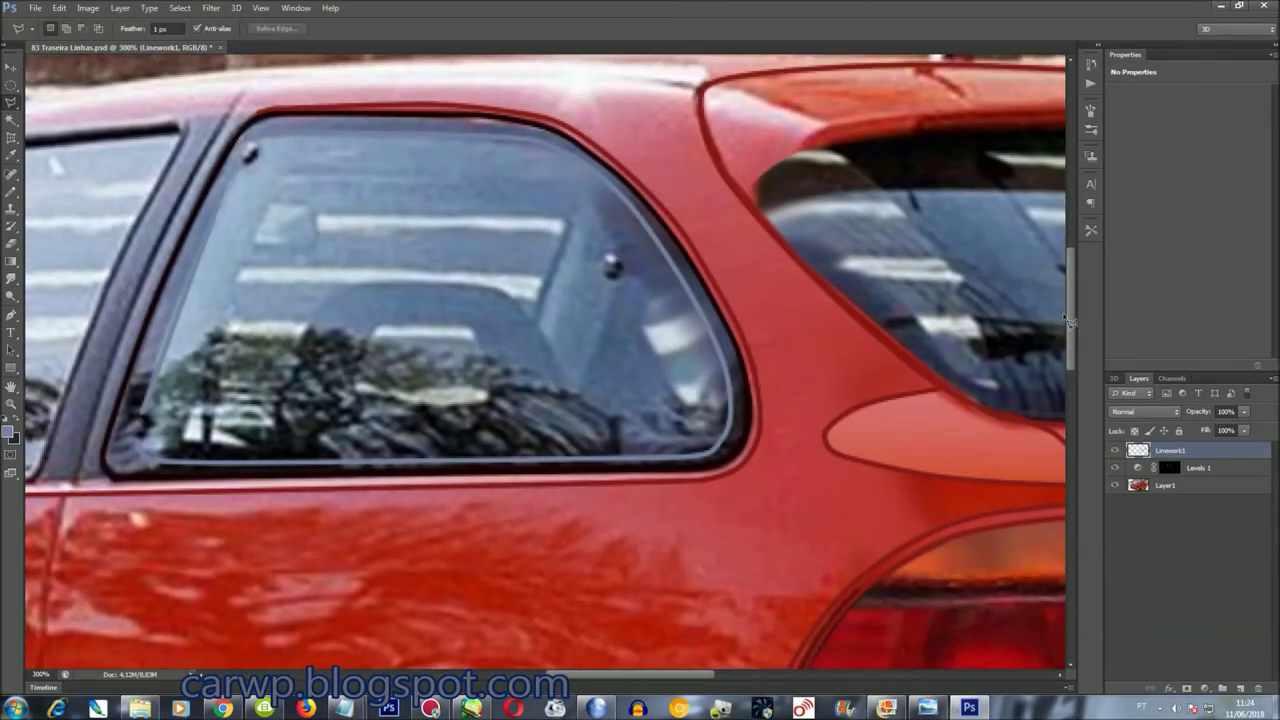
{"action": "key", "text": "ctrl+0"}
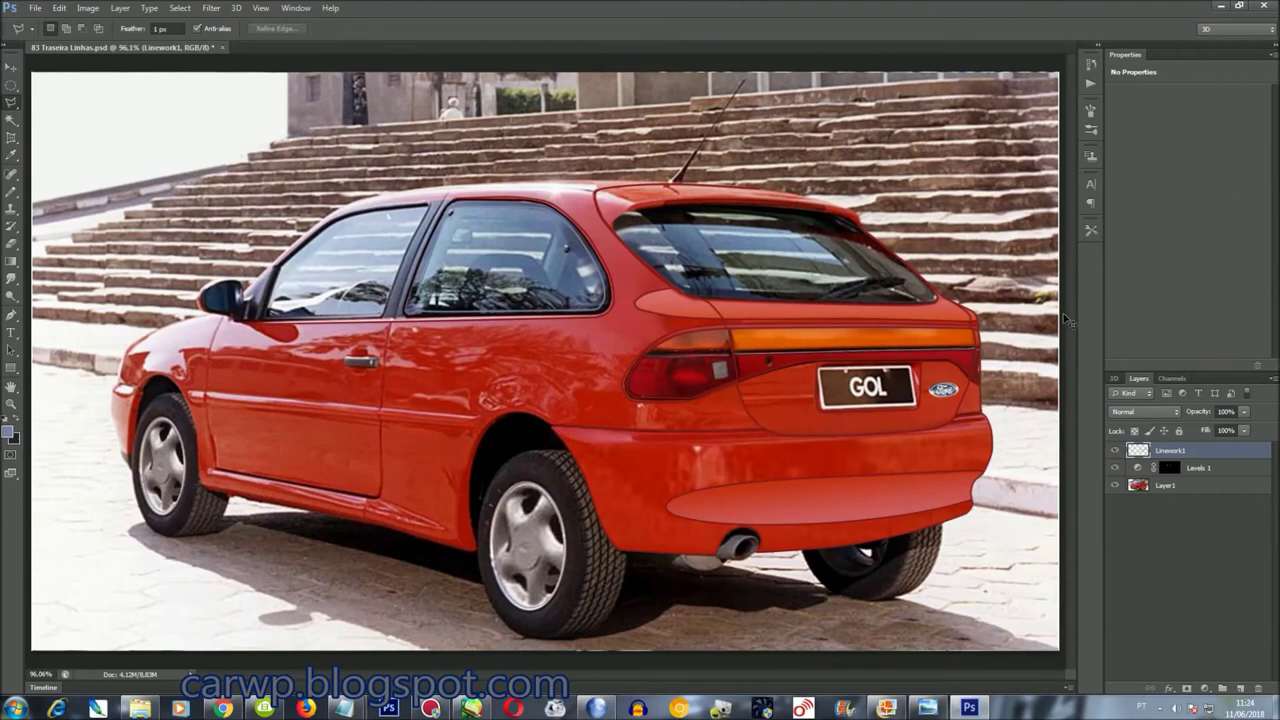
{"action": "key", "text": "ctrl+shift+e"}
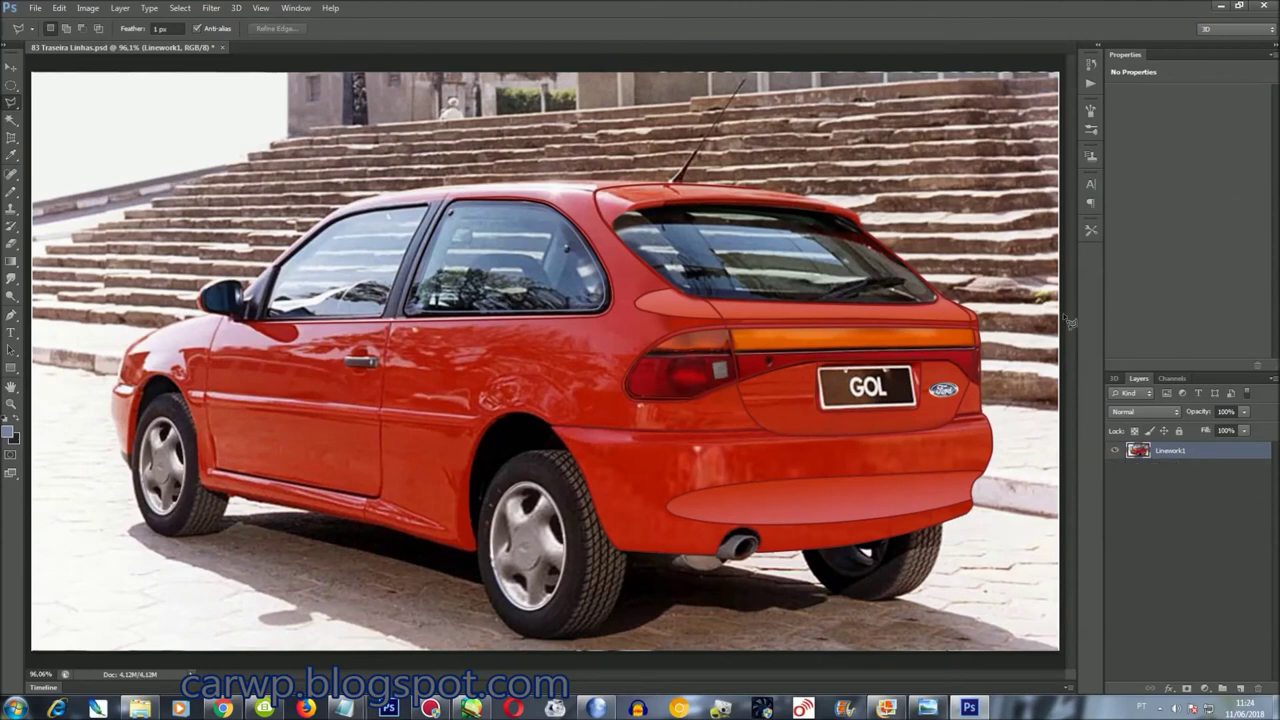
{"action": "key", "text": "ctrl+s"}
At 400% zoom, lasso a selection around the Ford badge
{"action": "key", "text": "ctrl+plus"}
{"action": "key", "text": "ctrl+plus"}
{"action": "key", "text": "ctrl+plus"}
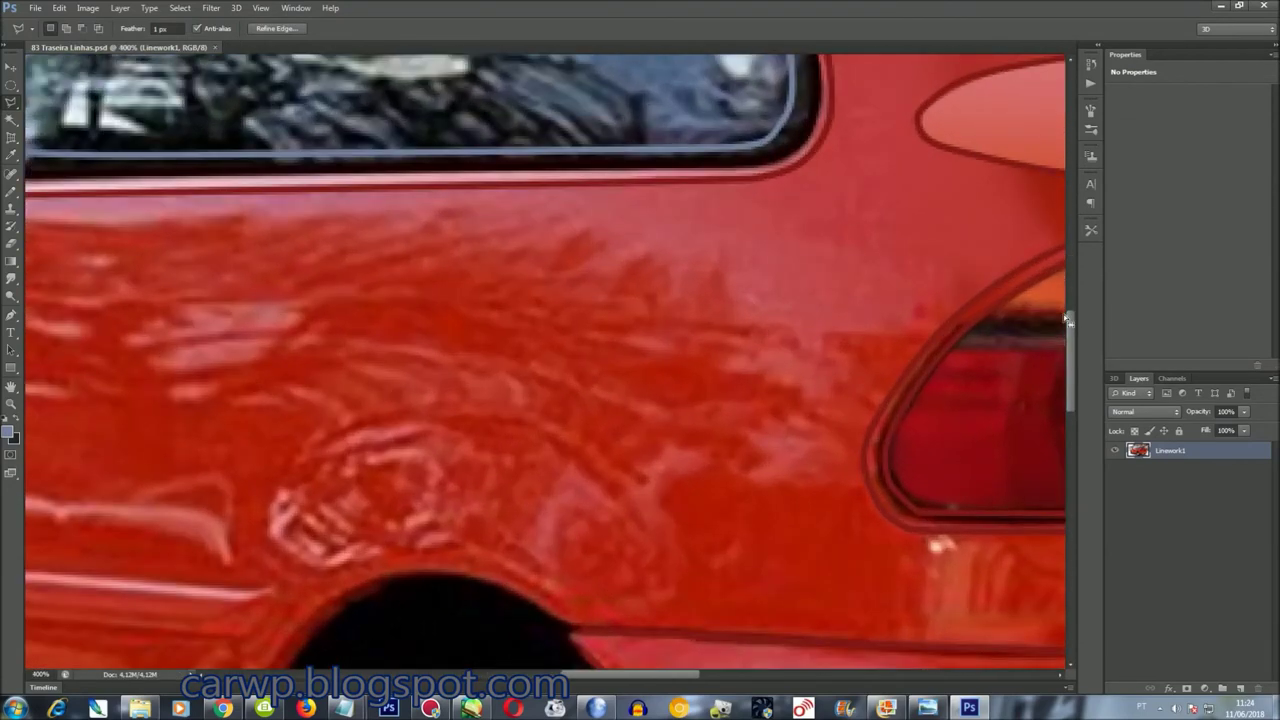
{"action": "mouse_move", "coordinate": [705, 678]}
{"action": "left_mouse_down"}
{"action": "mouse_move", "coordinate": [829, 677]}
{"action": "mouse_move", "coordinate": [862, 624]}
{"action": "left_mouse_up"}
{"action": "key", "text": "alt"}
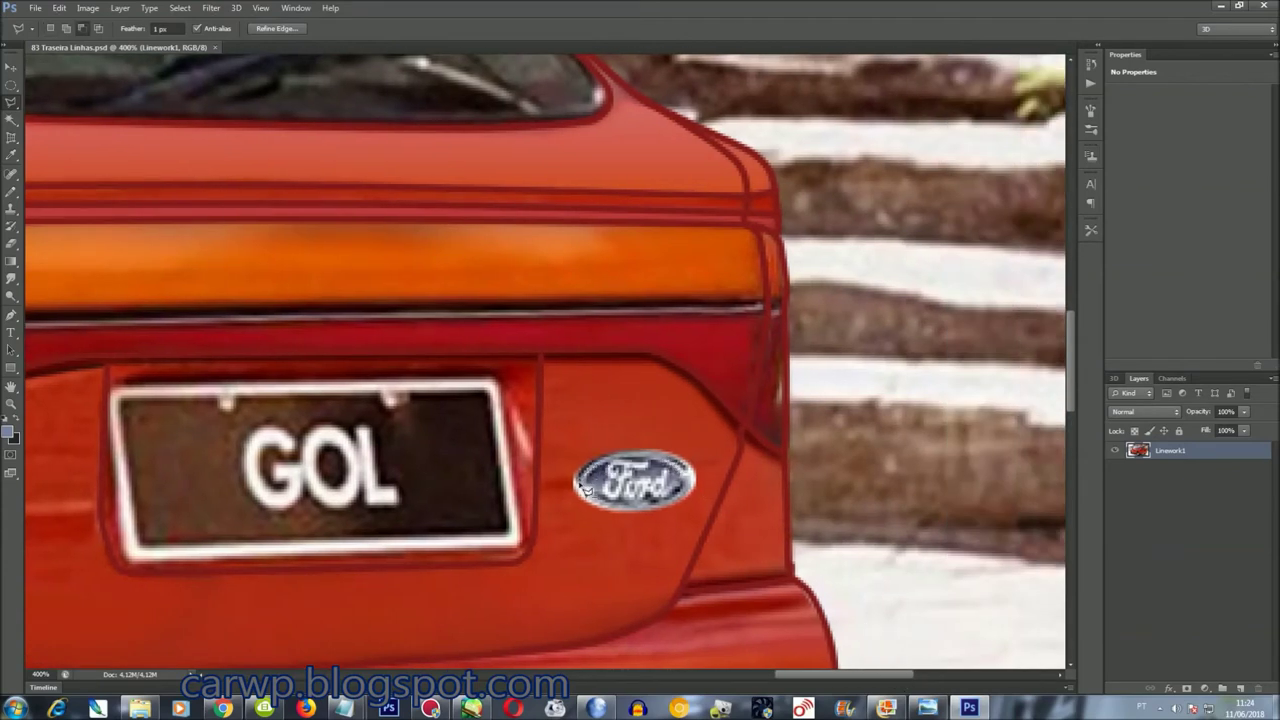
{"action": "mouse_move", "coordinate": [615, 510]}
{"action": "left_mouse_down"}
{"action": "mouse_move", "coordinate": [683, 509]}
{"action": "mouse_move", "coordinate": [691, 473]}
{"action": "left_mouse_up"}
{"action": "left_click_drag", "start_coordinate": [898, 673], "coordinate": [881, 673]}
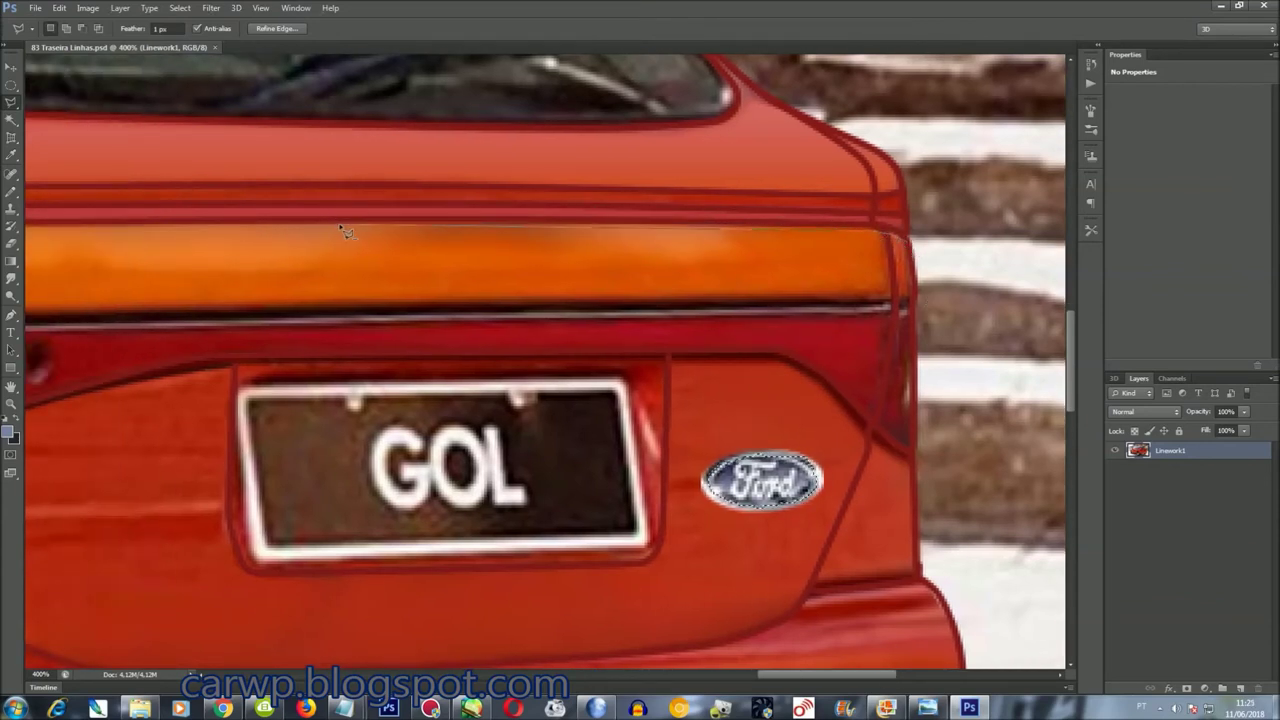
Trace along the left tail light's edge with the Magnetic Lasso
{"action": "scroll", "coordinate": [341, 227], "scroll_direction": "left", "scroll_amount": 5}
{"action": "scroll", "coordinate": [400, 228], "scroll_direction": "left", "scroll_amount": 4}
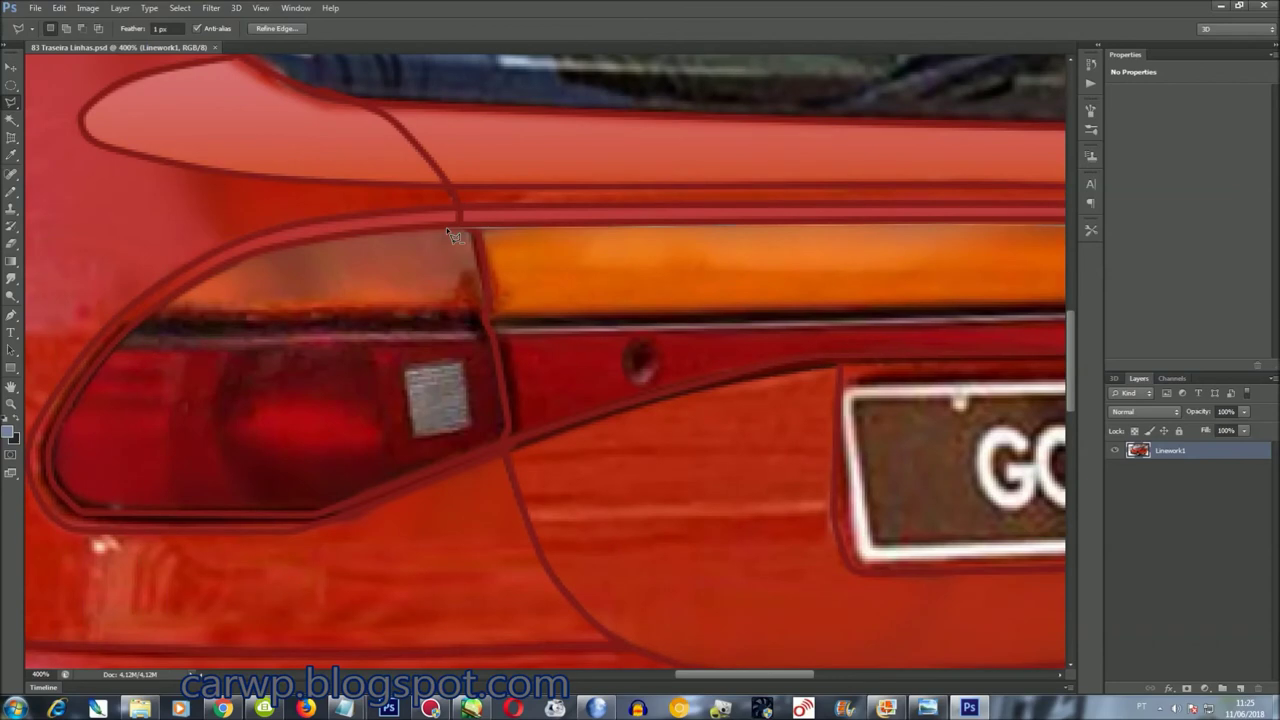
{"action": "mouse_move", "coordinate": [289, 246]}
{"action": "left_mouse_down"}
{"action": "mouse_move", "coordinate": [62, 431]}
{"action": "mouse_move", "coordinate": [183, 516]}
{"action": "mouse_move", "coordinate": [309, 510]}
{"action": "mouse_move", "coordinate": [812, 362]}
{"action": "mouse_move", "coordinate": [192, 360]}
{"action": "mouse_move", "coordinate": [697, 347]}
{"action": "left_mouse_up"}
{"action": "left_click_drag", "start_coordinate": [745, 380], "coordinate": [828, 455]}
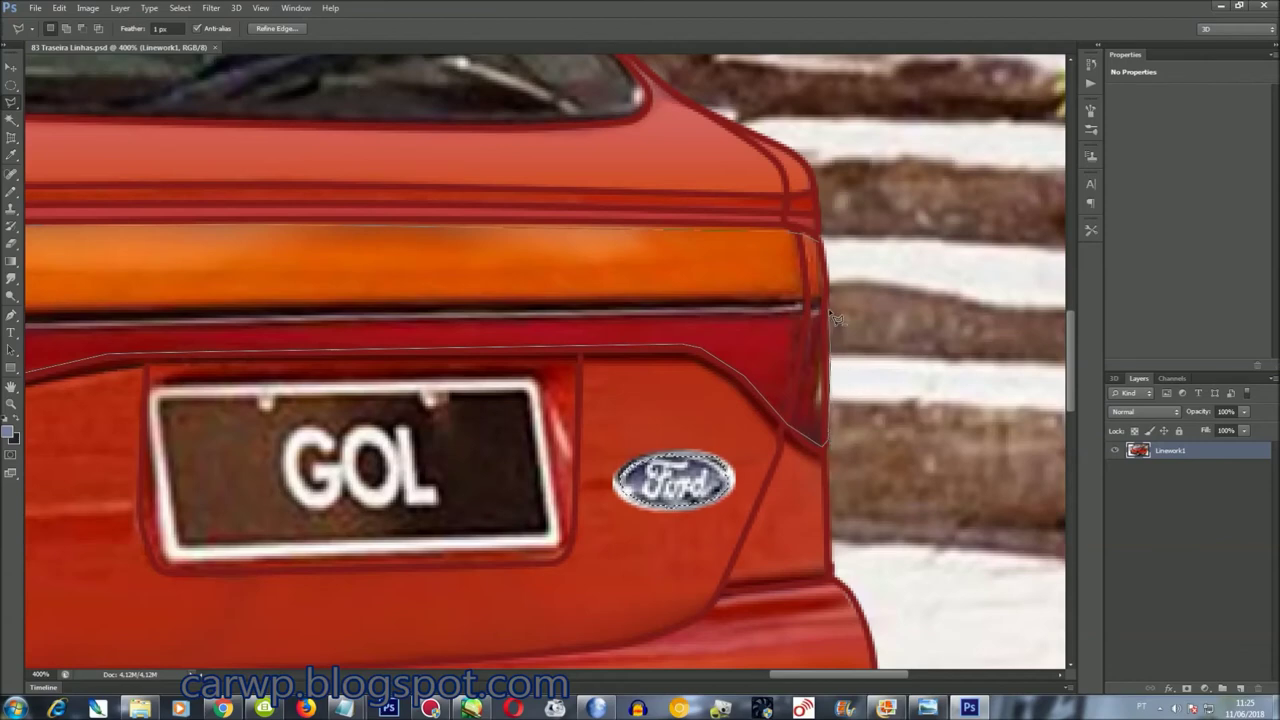
Cancel the unfinished outline, try inverting and desaturating, then undo the desaturation
{"action": "key", "text": "Escape"}
{"action": "key", "text": "ctrl+0"}
{"action": "key", "text": "ctrl+shift+i"}
{"action": "key", "text": "ctrl+shift+u"}
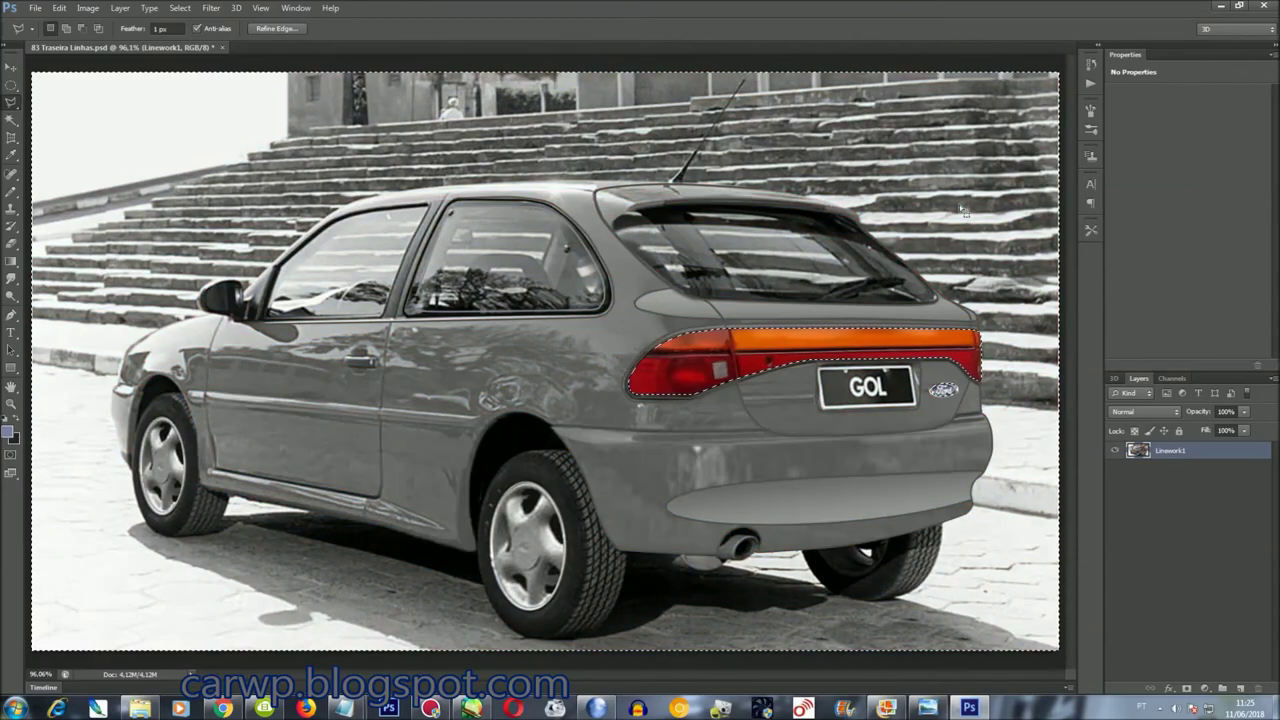
{"action": "key", "text": "ctrl+z"}
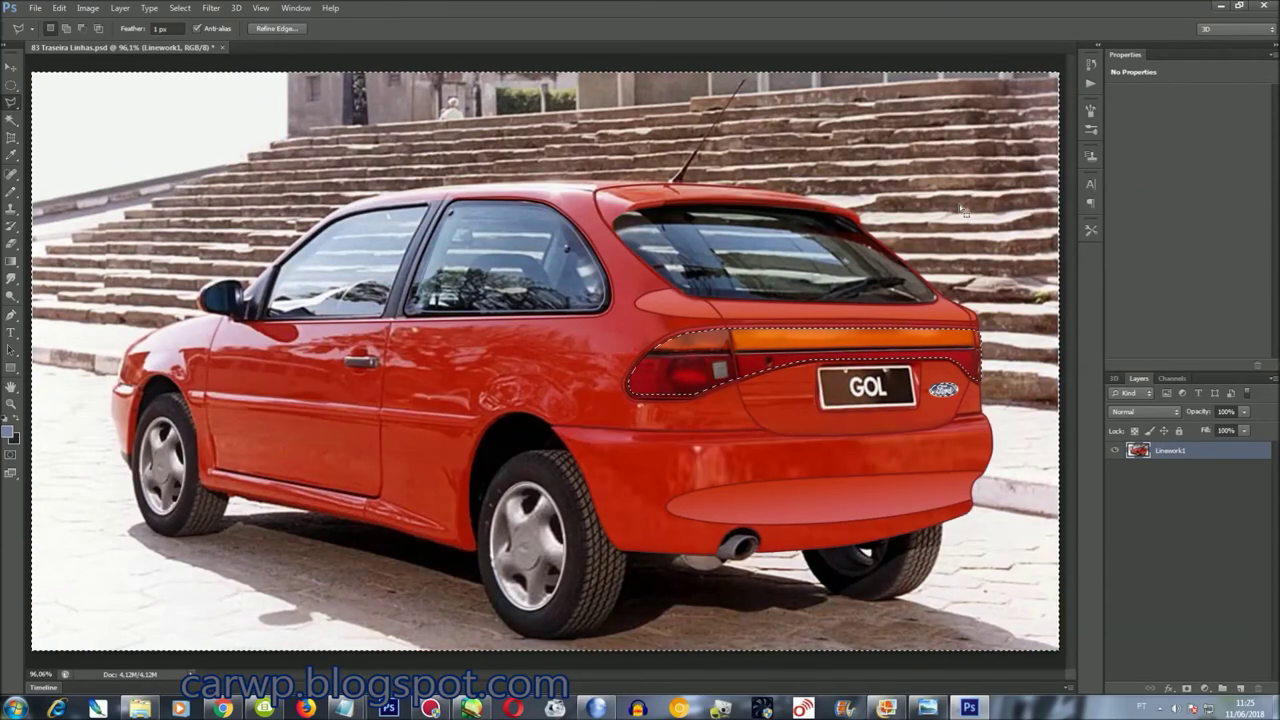
At 400%, outline the rear lights along the spoiler's lower edge
{"action": "key", "text": "ctrl+plus"}
{"action": "key", "text": "ctrl+plus"}
{"action": "key", "text": "ctrl+plus"}
{"action": "key", "text": "ctrl+plus"}
{"action": "scroll", "coordinate": [880, 450], "scroll_direction": "up", "scroll_amount": 3}
{"action": "scroll", "coordinate": [694, 648], "scroll_direction": "up", "scroll_amount": 5}
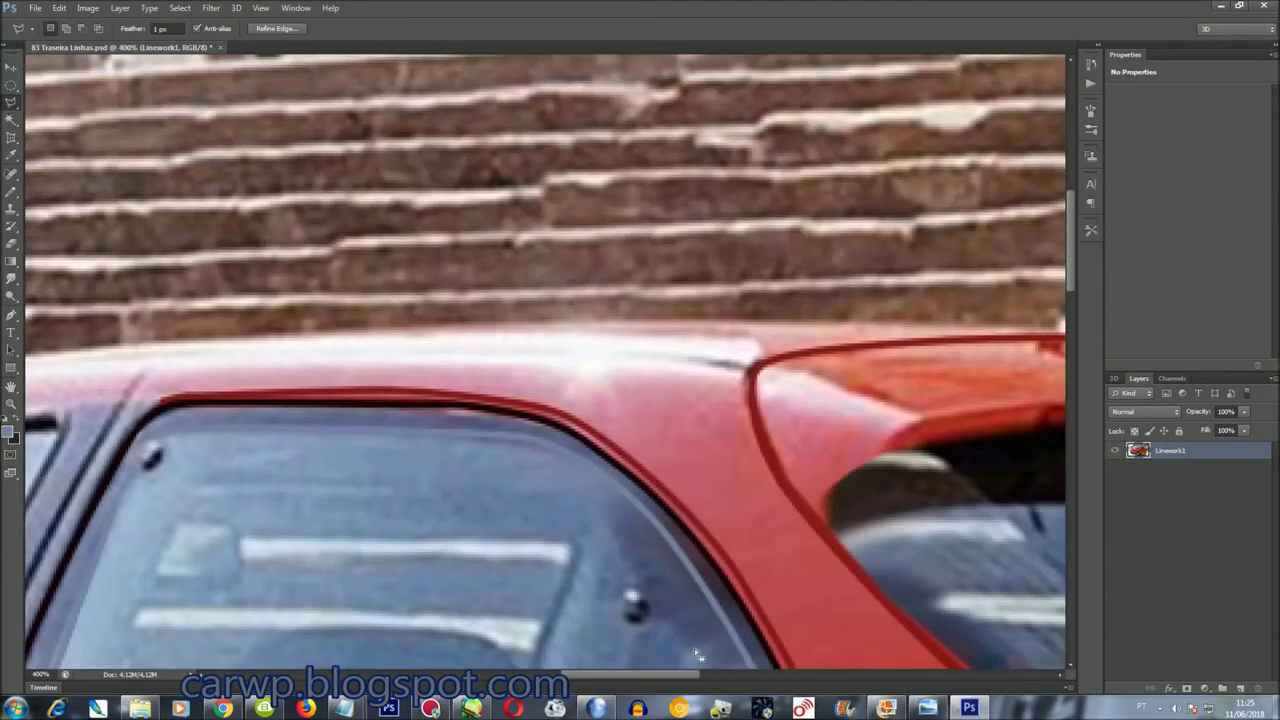
{"action": "scroll", "coordinate": [883, 612], "scroll_direction": "right", "scroll_amount": 2}
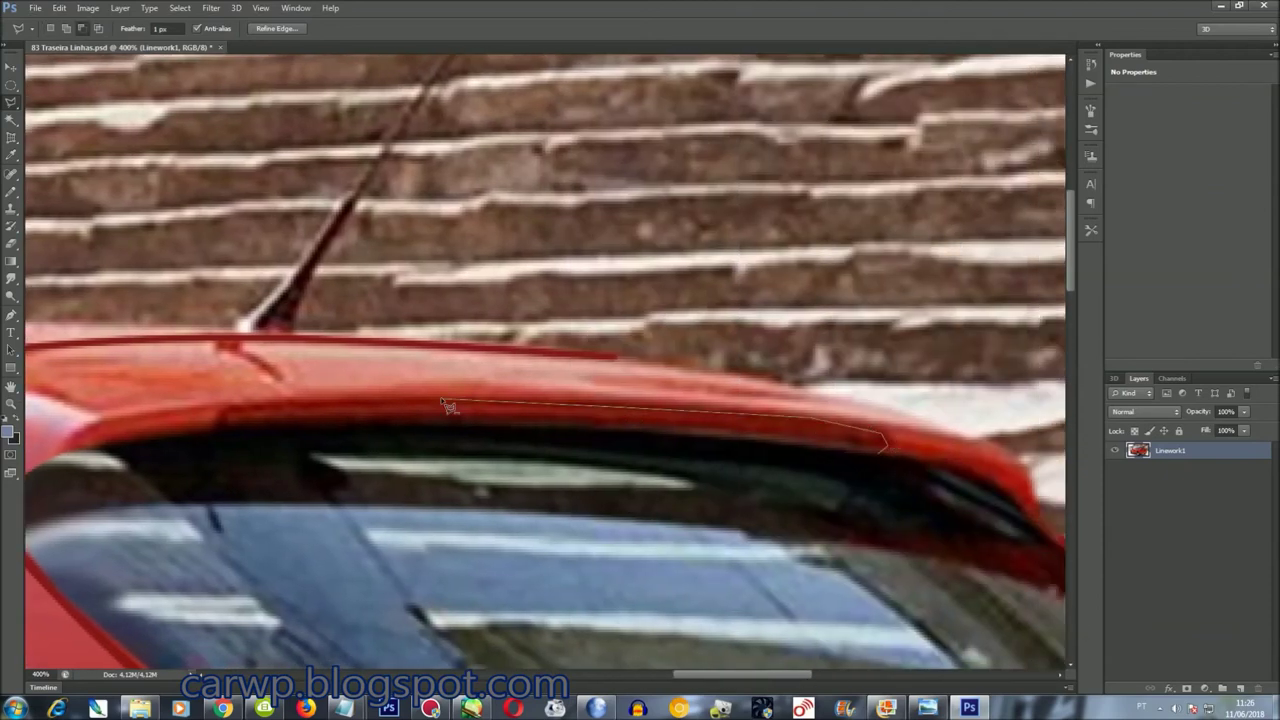
{"action": "left_click_drag", "start_coordinate": [567, 436], "coordinate": [752, 448]}
{"action": "left_click_drag", "start_coordinate": [876, 458], "coordinate": [871, 457]}
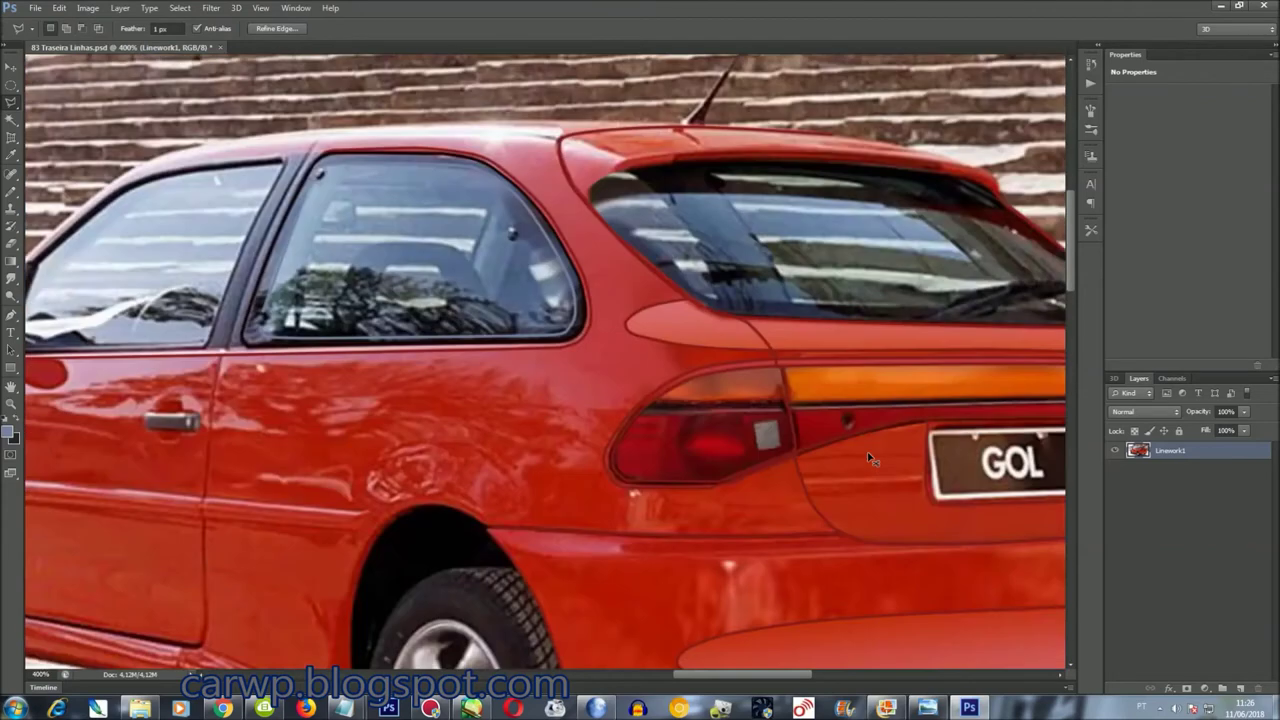
Invert the selection, desaturate everything outside the lights to grey, and deselect
{"action": "key", "text": "ctrl+0"}
{"action": "key", "text": "ctrl+shift+i"}
{"action": "key", "text": "ctrl+shift+u"}
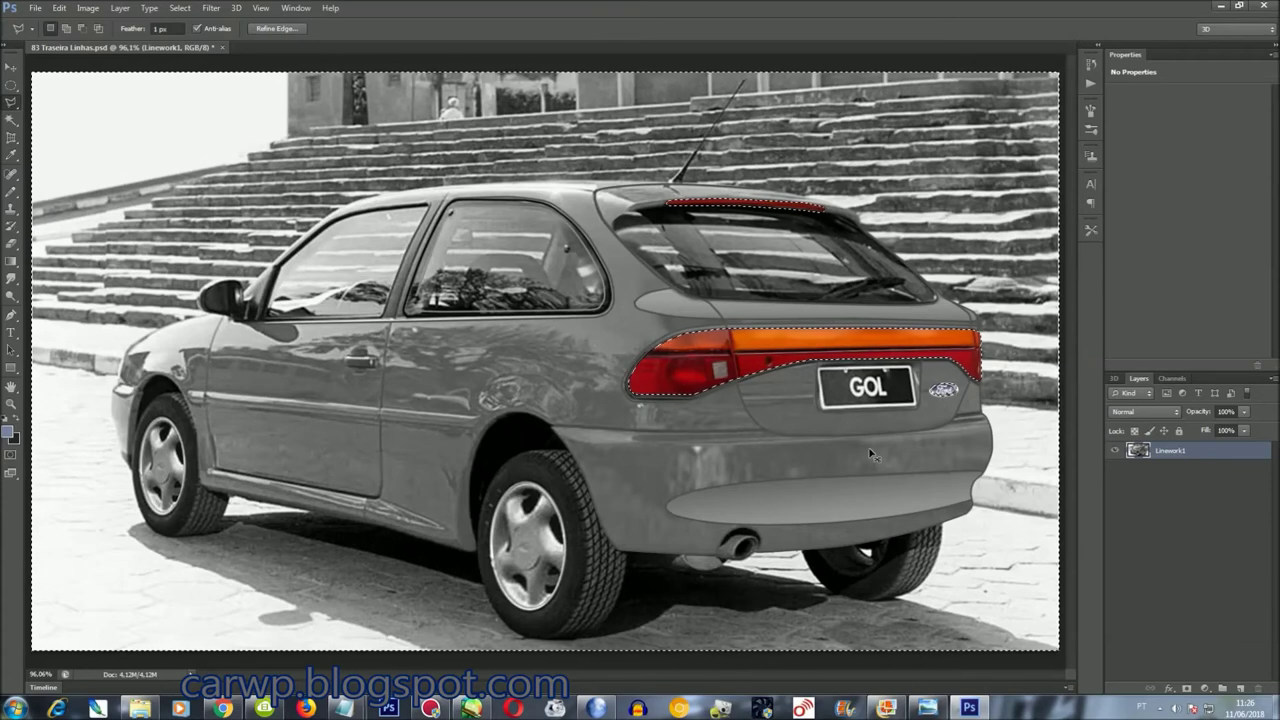
{"action": "key", "text": "ctrl+d"}
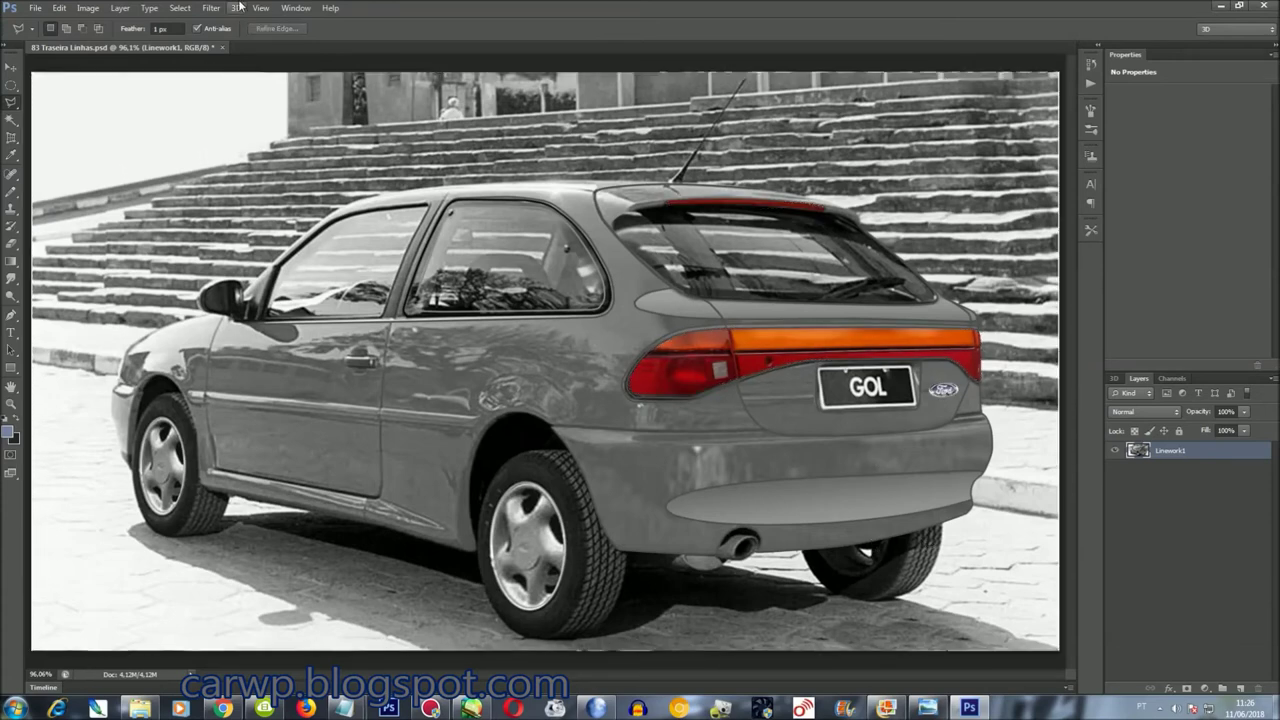
Open 91 TEste Fundo 2.psd, then return to the 83 Traseira Linhas document
{"action": "left_click", "coordinate": [173, 14]}
{"action": "left_click", "coordinate": [258, 243]}
{"action": "left_click", "coordinate": [700, 213]}
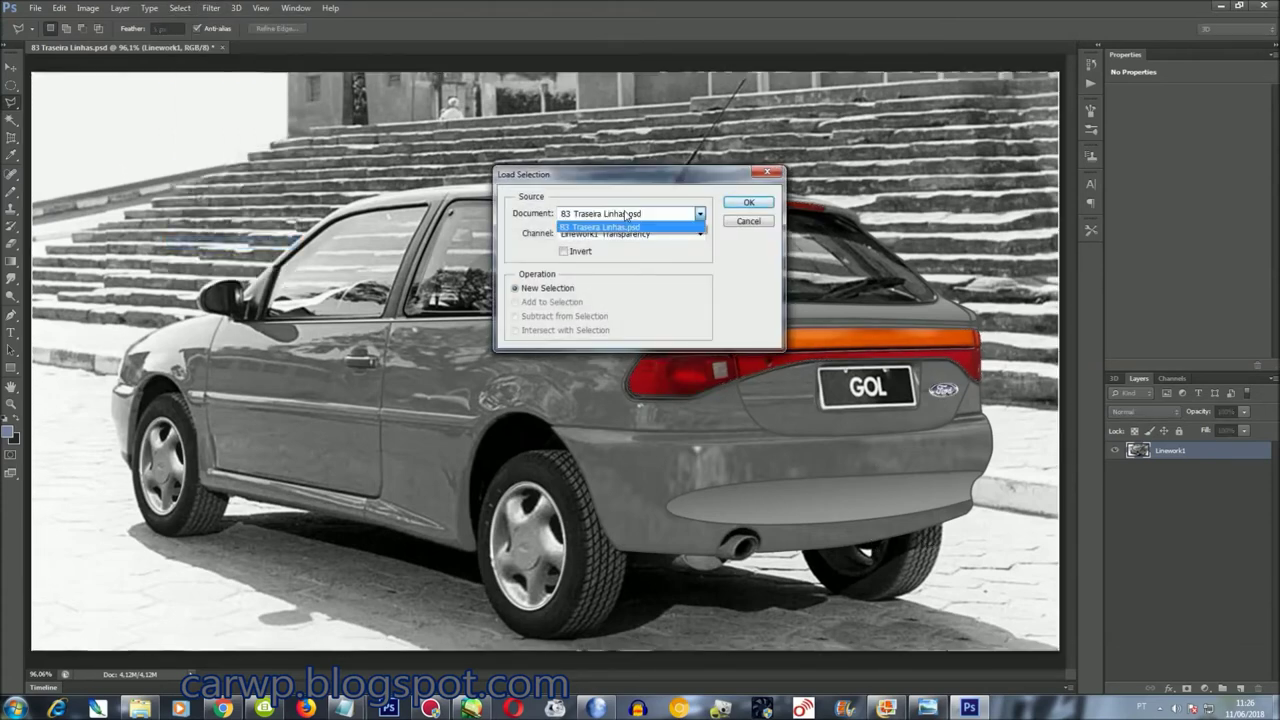
{"action": "left_click", "coordinate": [766, 224]}
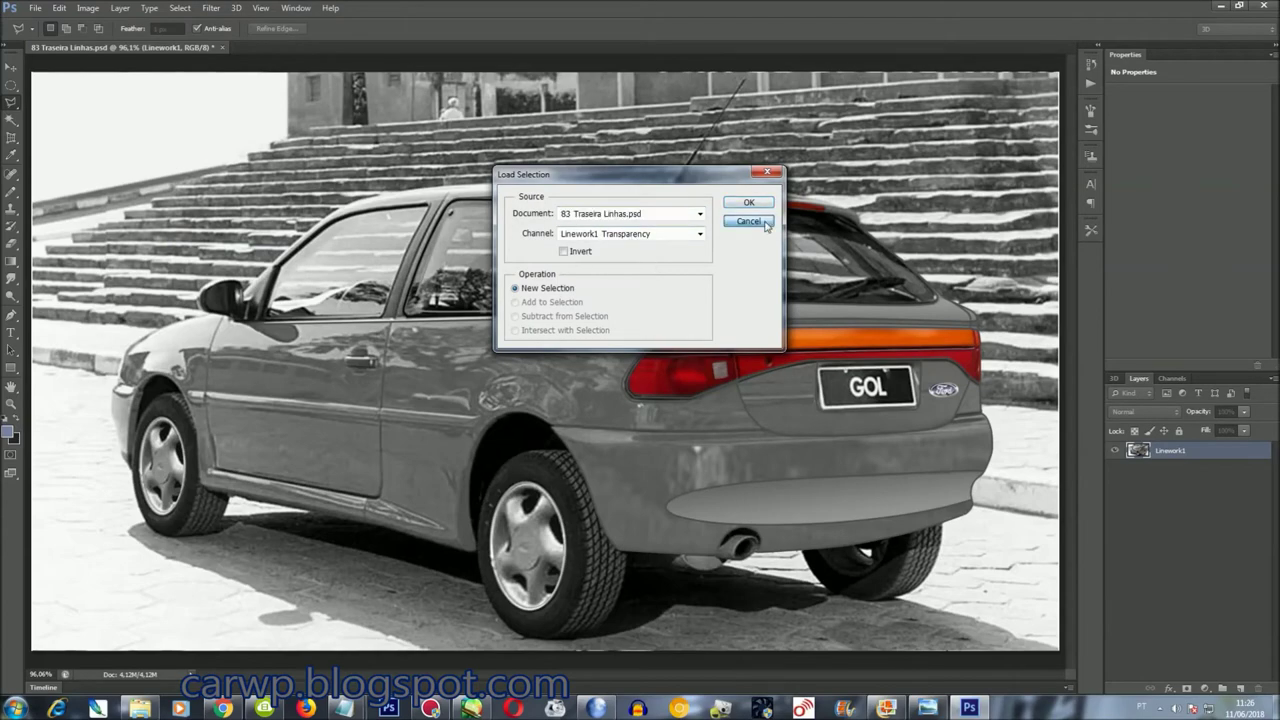
{"action": "key", "text": "ctrl+o"}
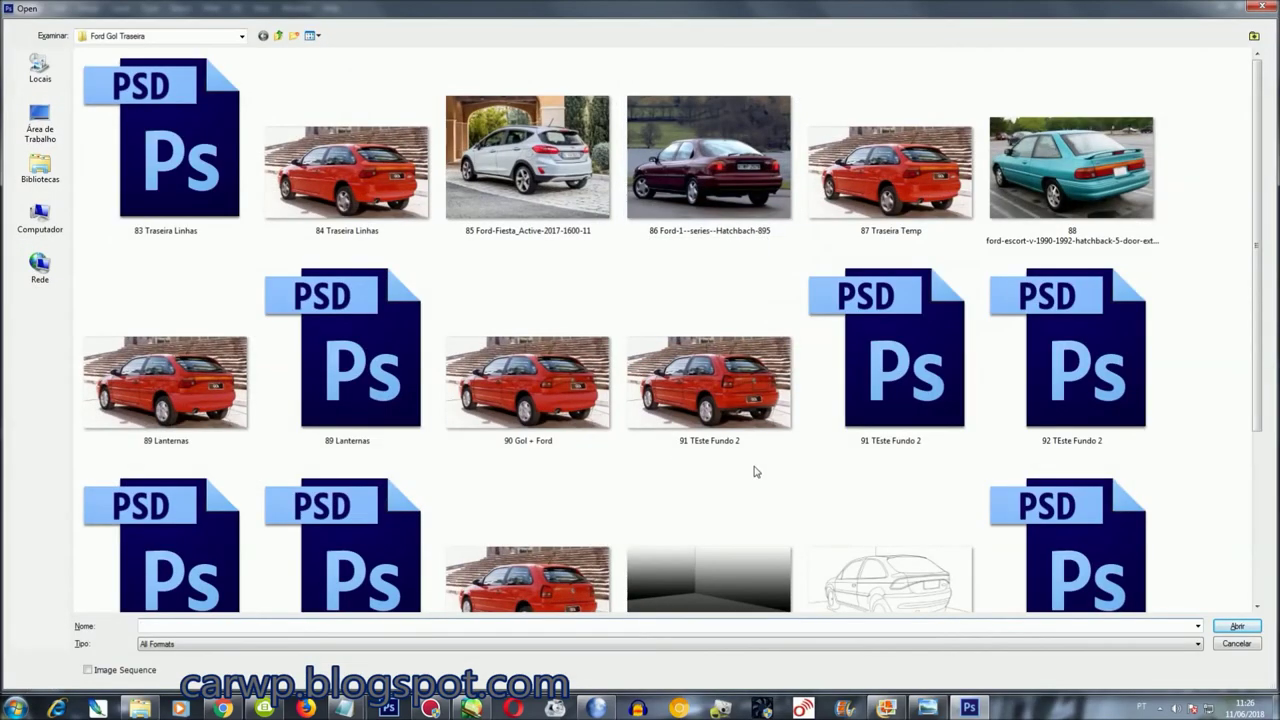
{"action": "double_click", "coordinate": [757, 471]}
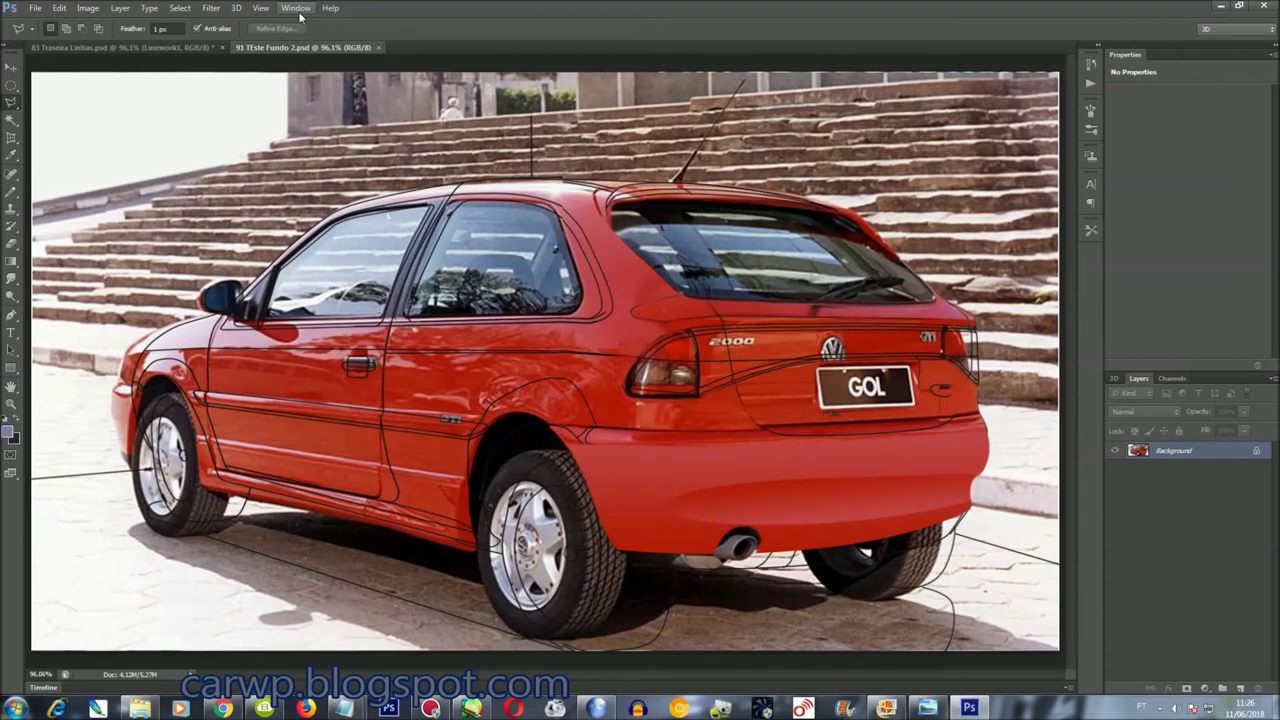
{"action": "left_click", "coordinate": [298, 9]}
{"action": "left_click", "coordinate": [355, 440]}
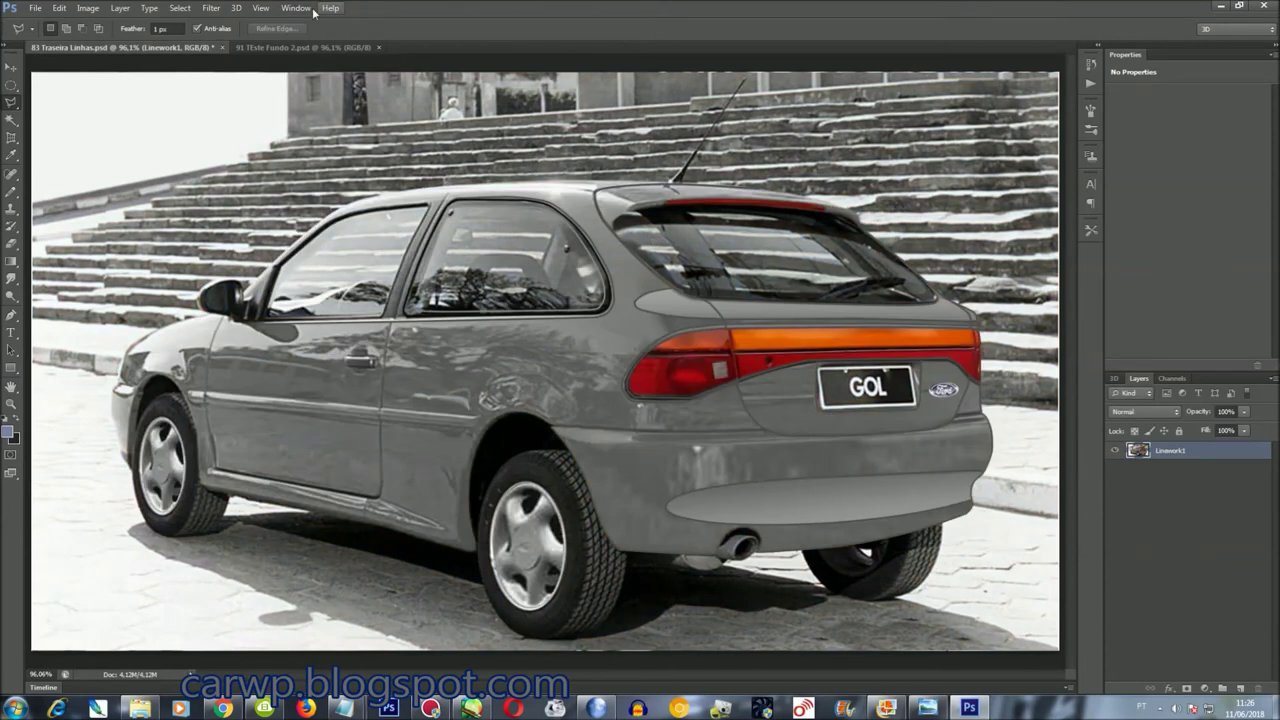
Load the ParaChoque1 selection from 91 TEste Fundo 2.psd
{"action": "left_click", "coordinate": [180, 8]}
{"action": "left_click", "coordinate": [250, 241]}
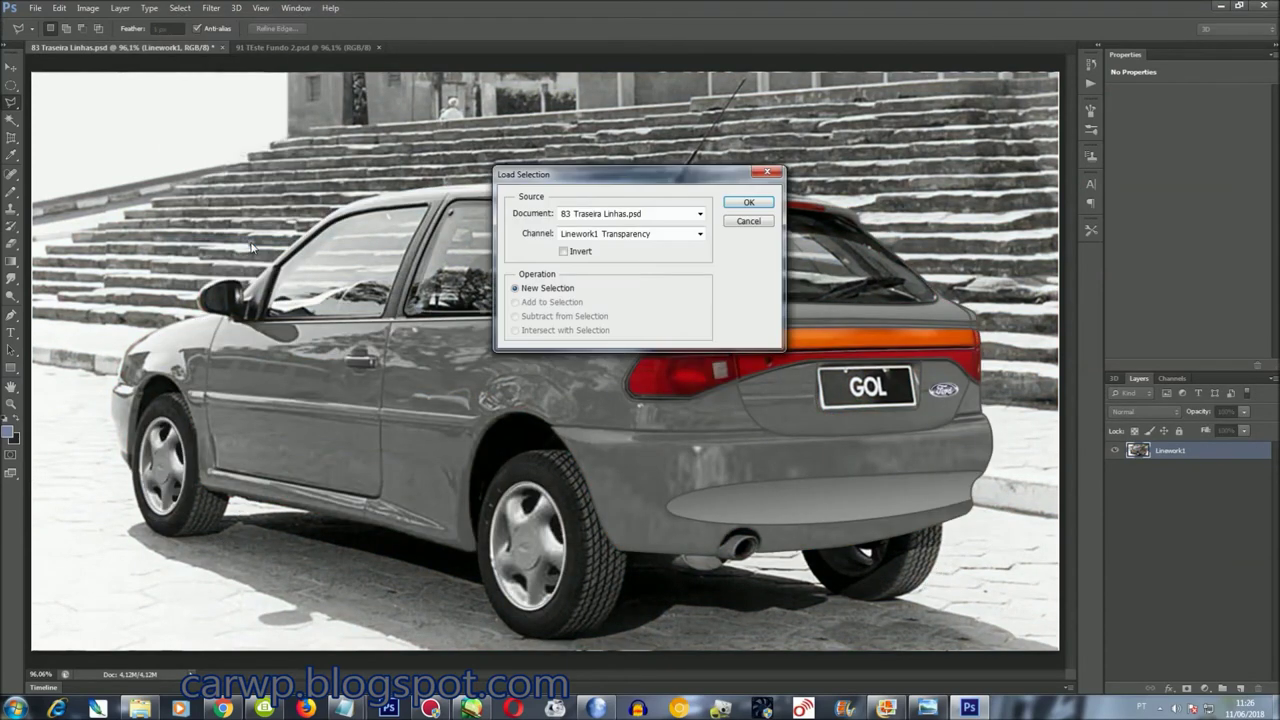
{"action": "left_click", "coordinate": [701, 233]}
{"action": "left_click", "coordinate": [700, 213]}
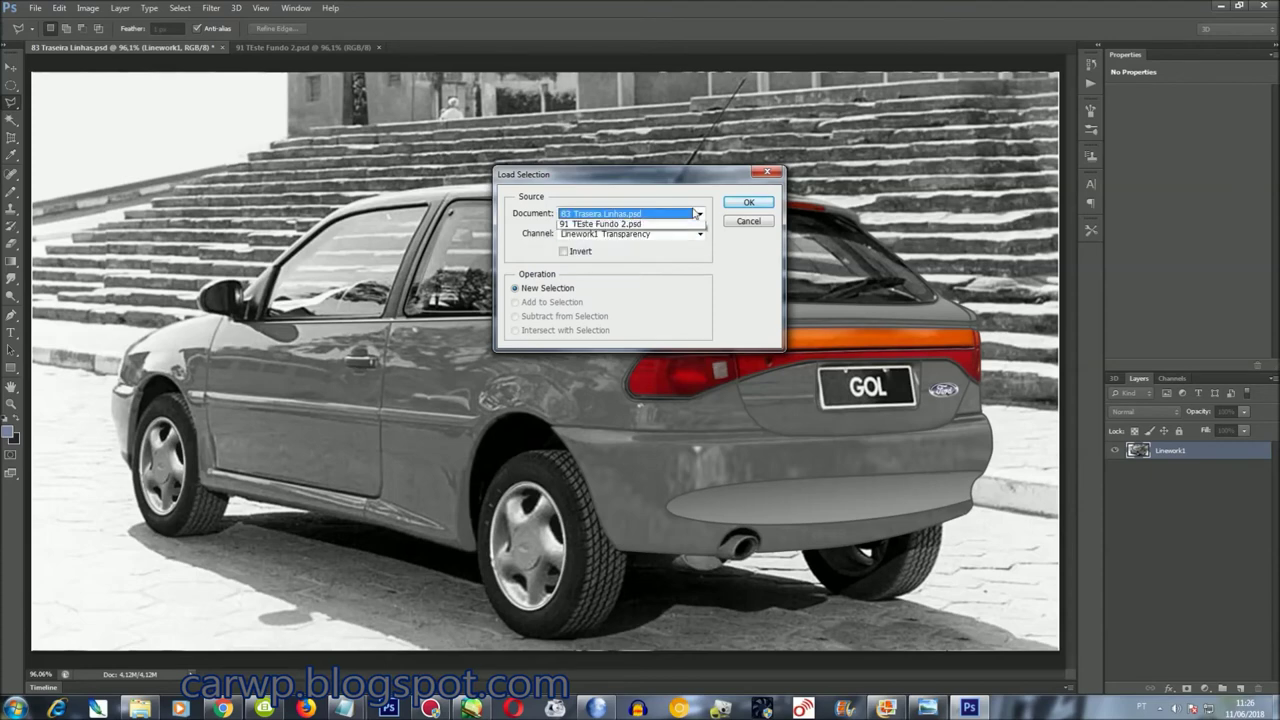
{"action": "left_click", "coordinate": [700, 227]}
{"action": "left_click", "coordinate": [740, 202]}
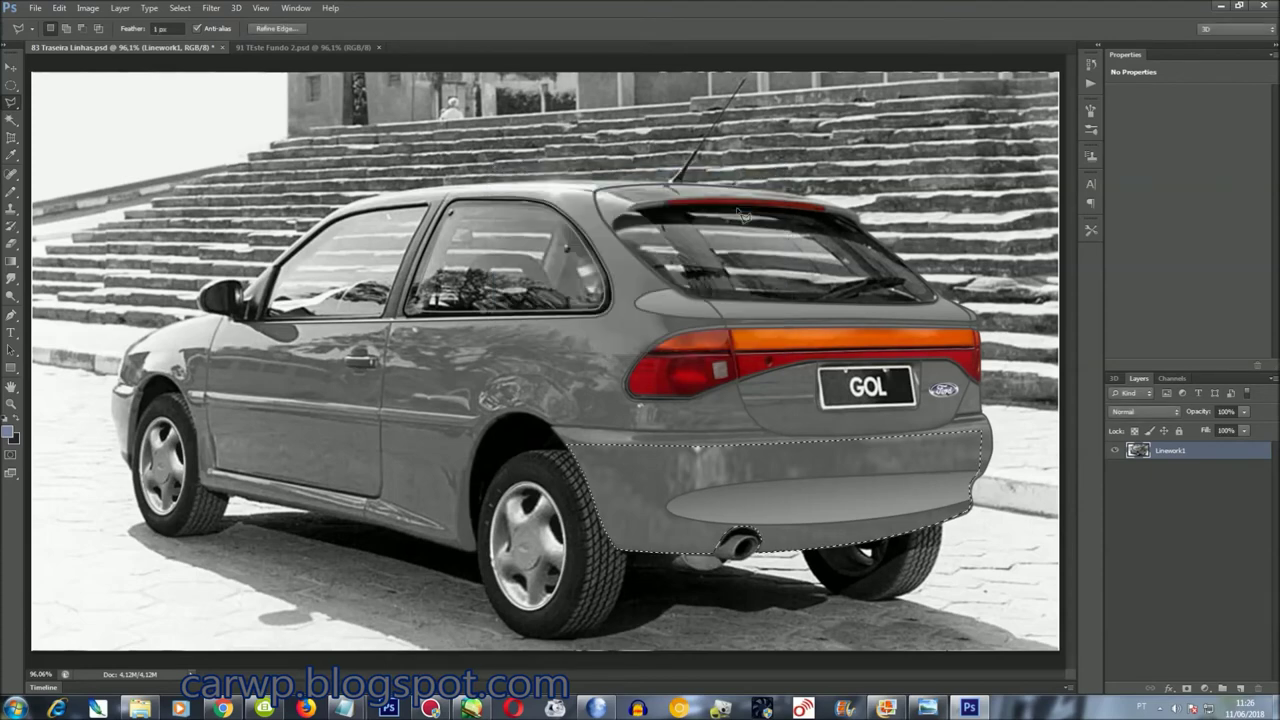
Add the ParaChoque2b selection to the existing bumper selection
{"action": "left_click", "coordinate": [180, 8]}
{"action": "left_click", "coordinate": [205, 242]}
{"action": "left_click", "coordinate": [690, 233]}
{"action": "left_click", "coordinate": [663, 213]}
{"action": "left_click", "coordinate": [668, 233]}
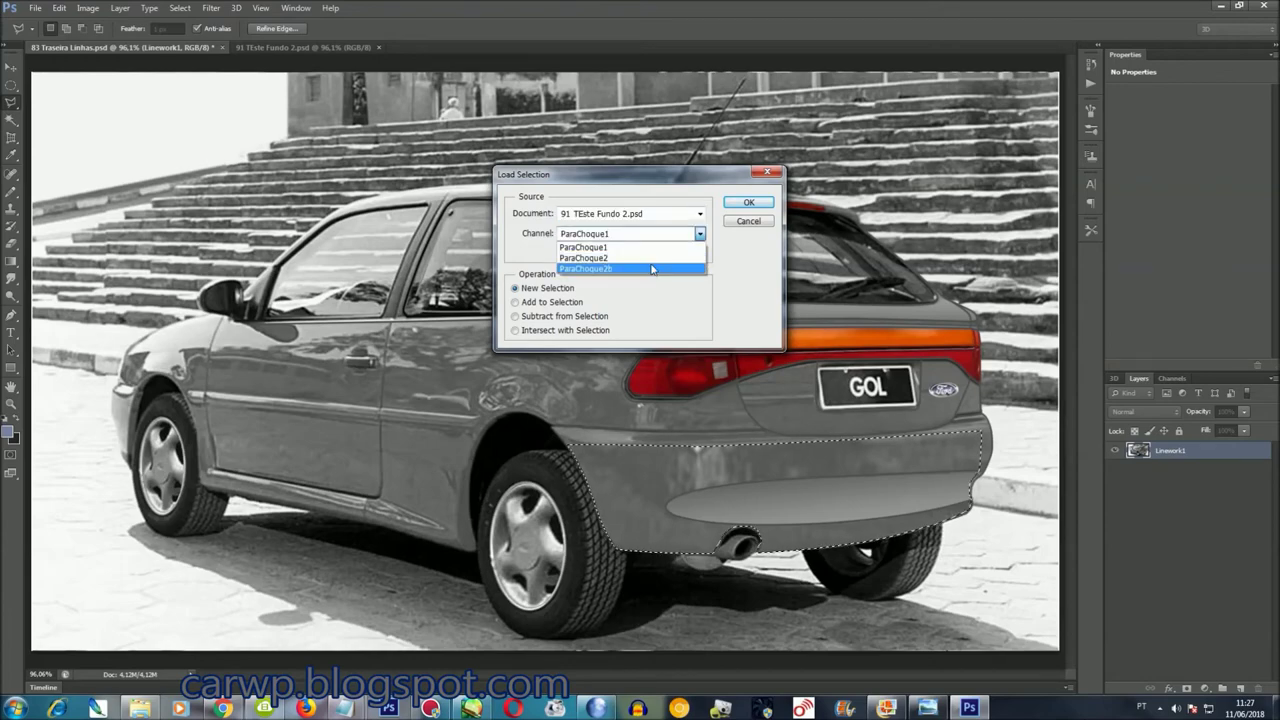
{"action": "left_click", "coordinate": [650, 264]}
{"action": "left_click", "coordinate": [515, 302]}
{"action": "left_click", "coordinate": [748, 203]}
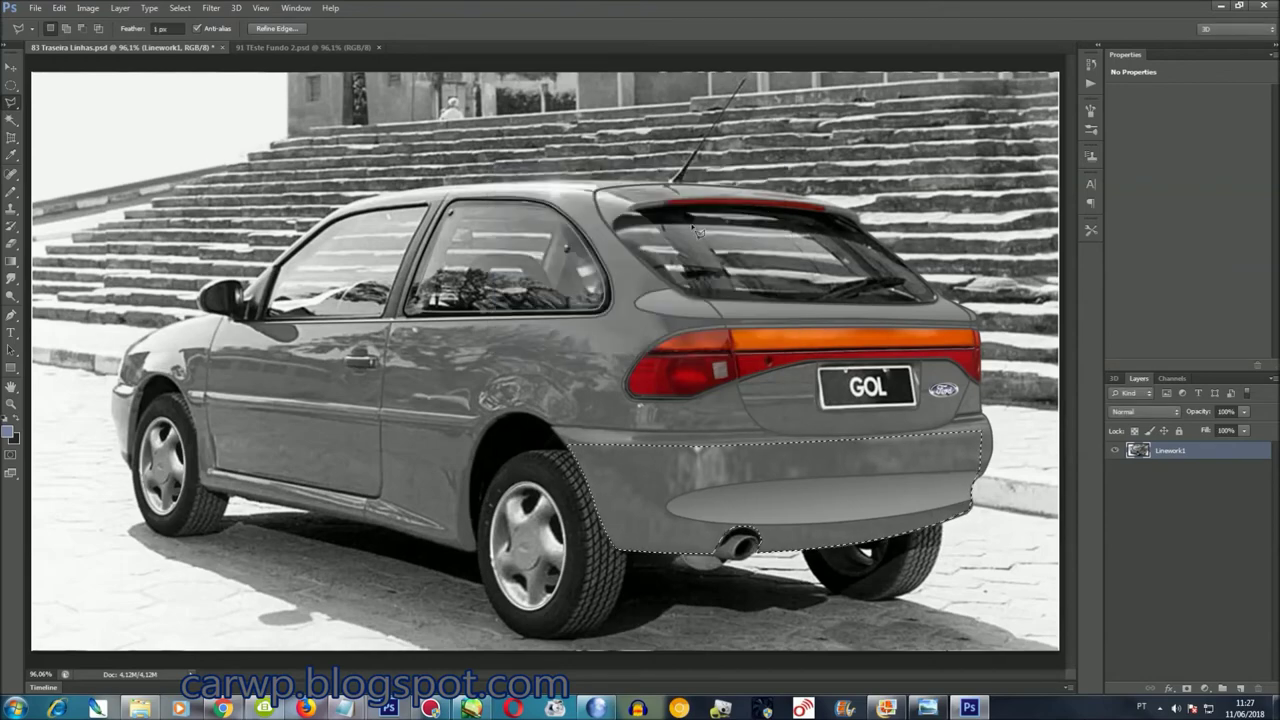
{"action": "key", "text": "ctrl+plus"}
{"action": "key", "text": "ctrl+plus"}
{"action": "key", "text": "ctrl+plus"}
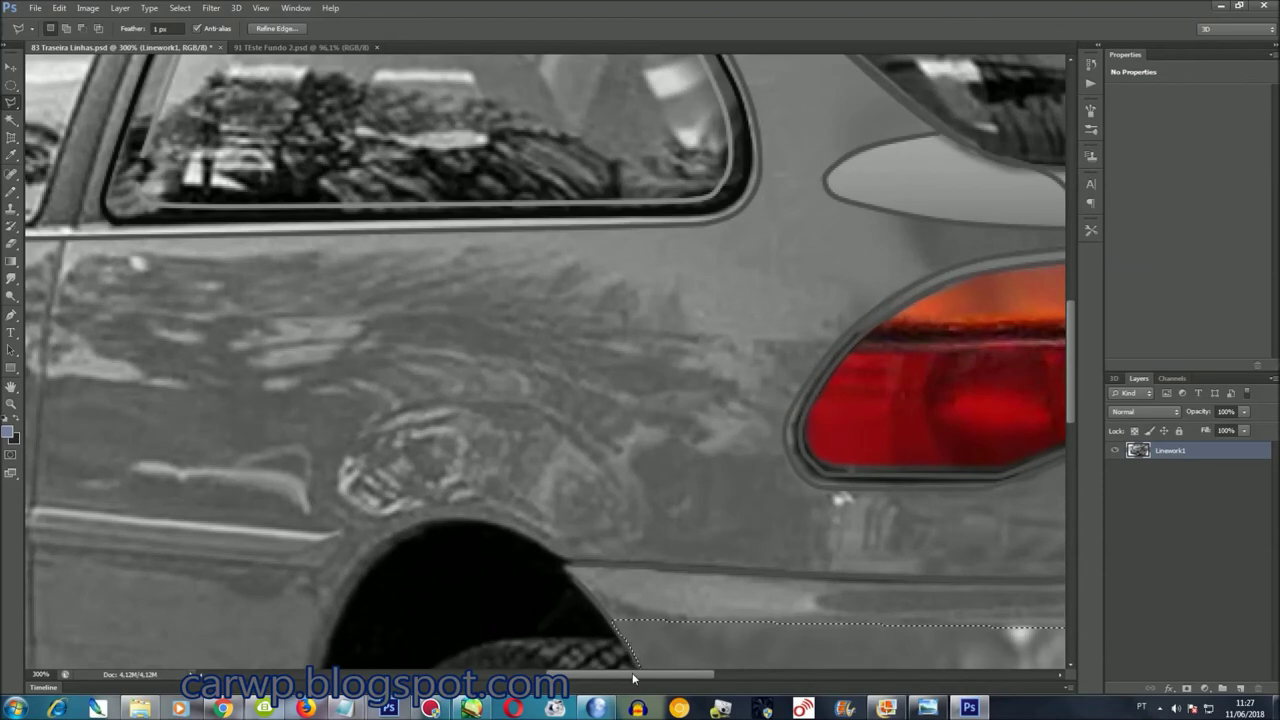
Pan and zoom to 500% to inspect the bumper selection edge near the rear corner
{"action": "left_click_drag", "start_coordinate": [630, 674], "coordinate": [812, 674]}
{"action": "left_click_drag", "start_coordinate": [1073, 375], "coordinate": [1072, 423]}
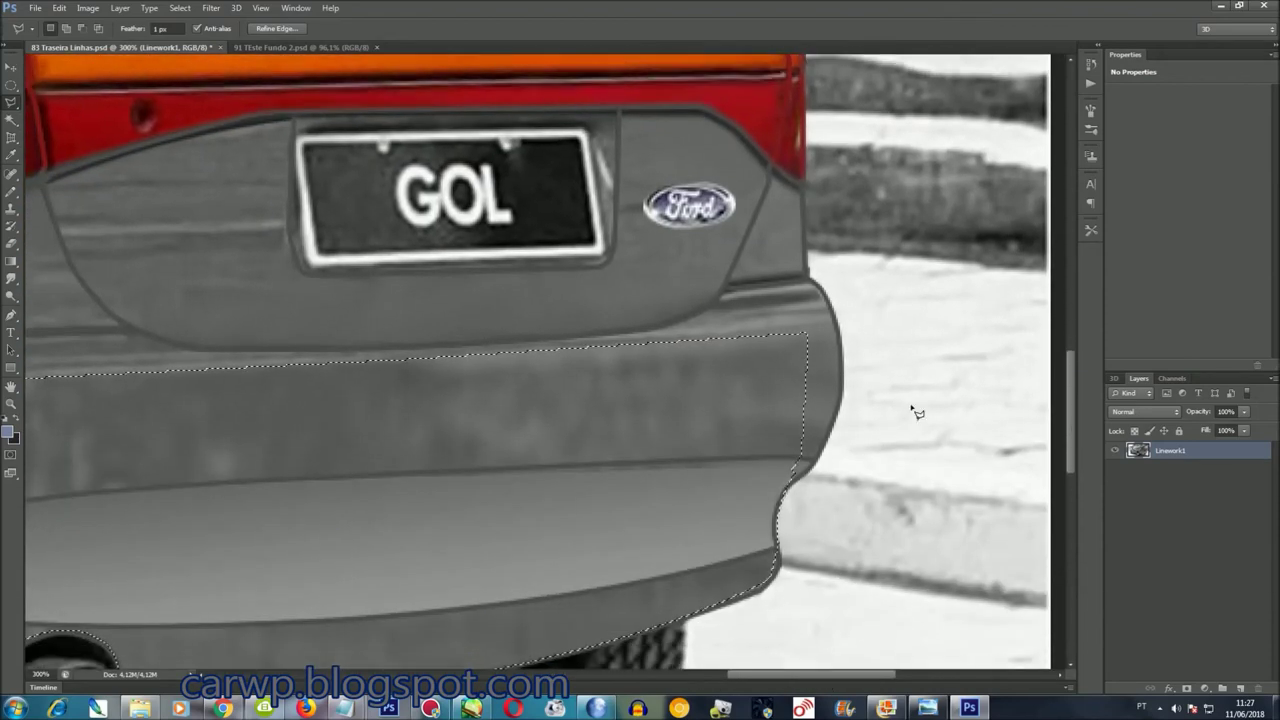
{"action": "scroll", "coordinate": [840, 440], "scroll_direction": "down", "scroll_amount": 3}
{"action": "scroll", "coordinate": [700, 570], "scroll_direction": "up", "scroll_amount": 2}
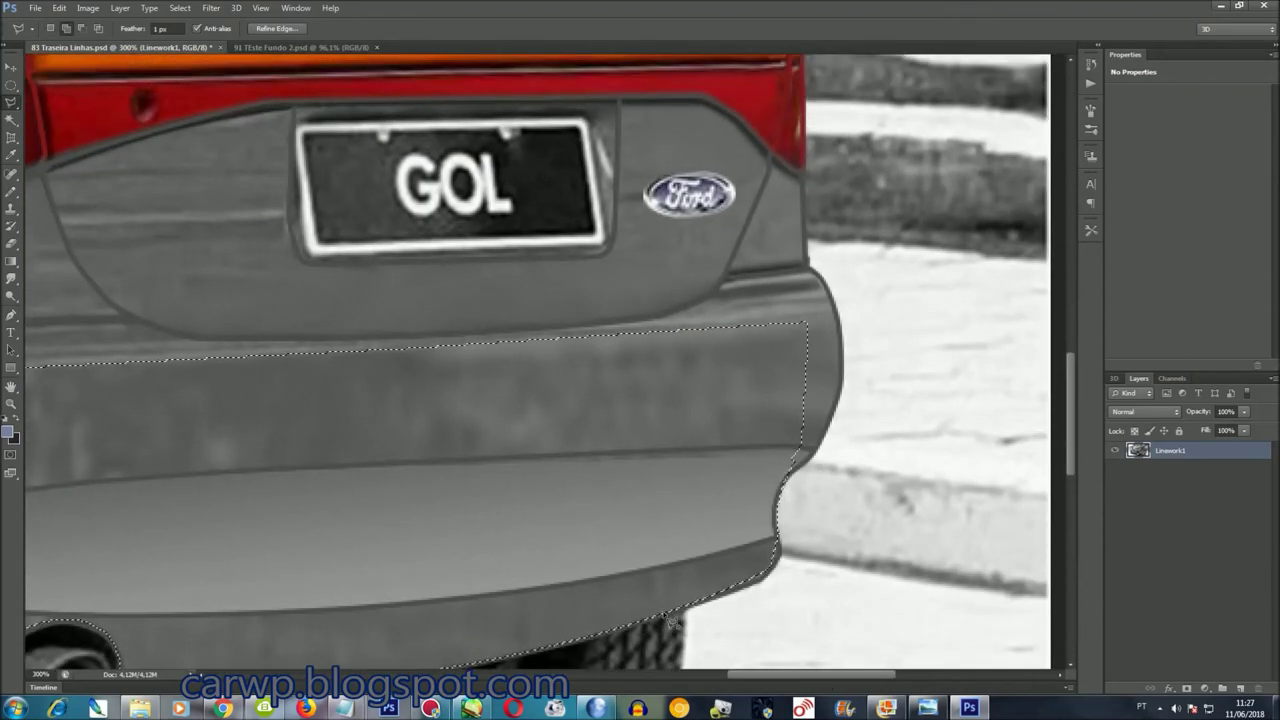
{"action": "scroll", "coordinate": [773, 576], "scroll_direction": "up", "scroll_amount": 1}
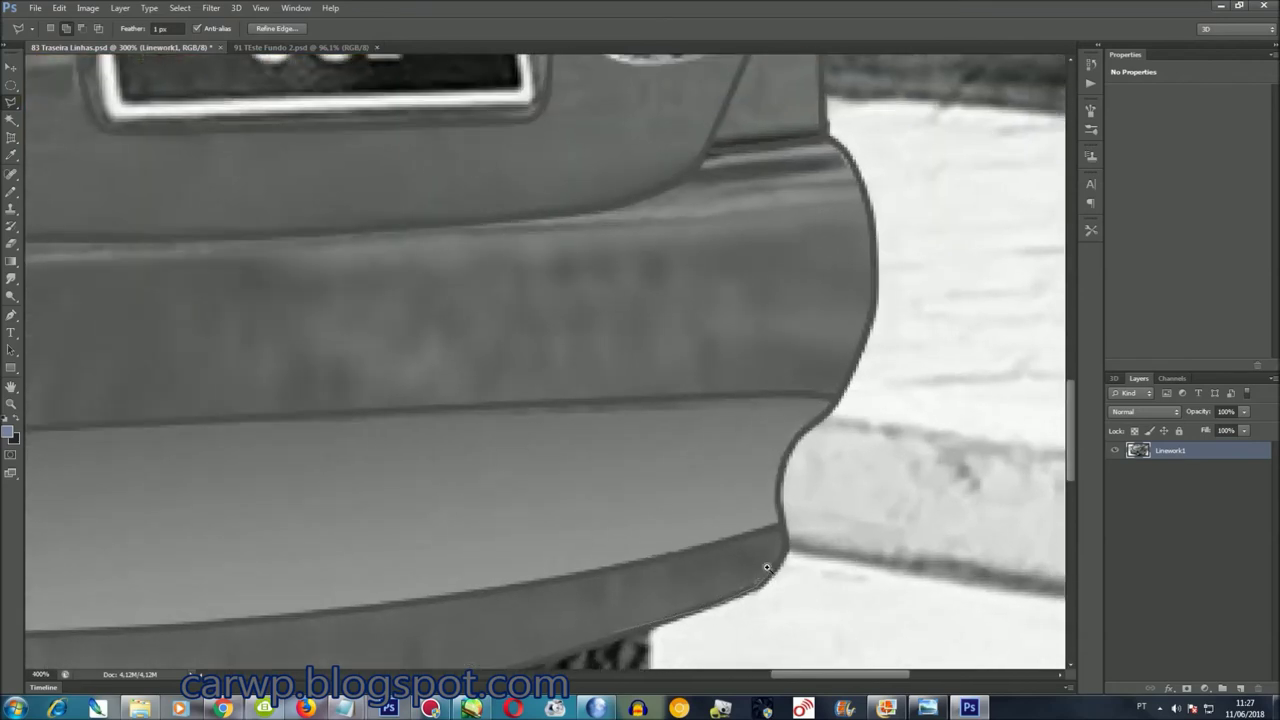
{"action": "scroll", "coordinate": [780, 570], "scroll_direction": "up", "scroll_amount": 1}
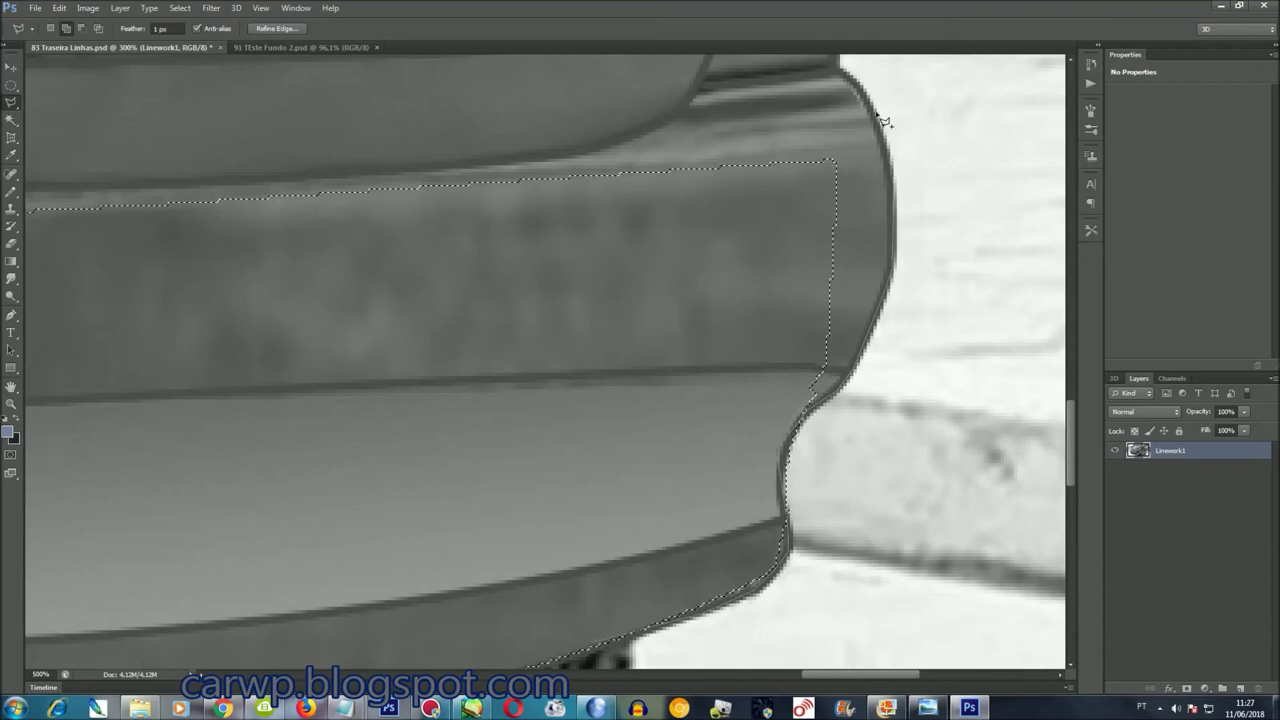
{"action": "scroll", "coordinate": [884, 120], "scroll_direction": "up", "scroll_amount": 3}
{"action": "scroll", "coordinate": [843, 272], "scroll_direction": "up", "scroll_amount": 3}
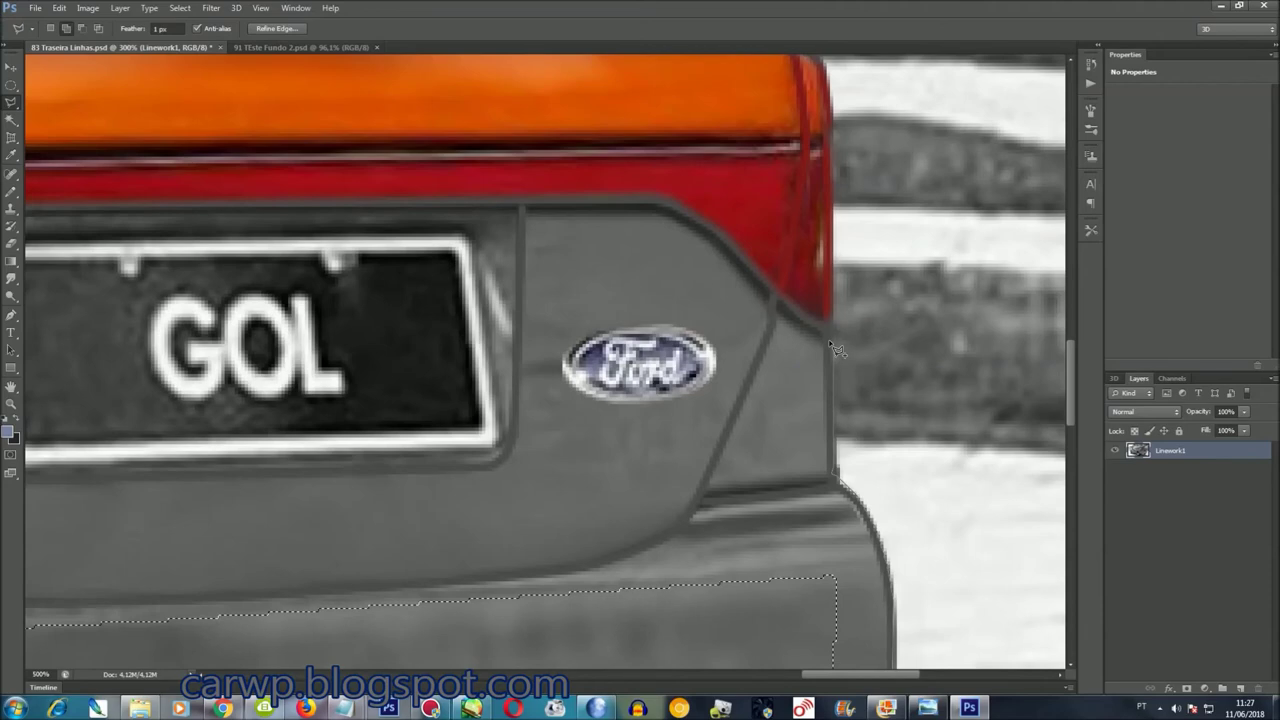
Start a Polygonal Lasso outline at the tail light and trace the curved rear edge upward
{"action": "left_click", "coordinate": [828, 328]}
{"action": "scroll", "coordinate": [828, 340], "scroll_direction": "up", "scroll_amount": 4}
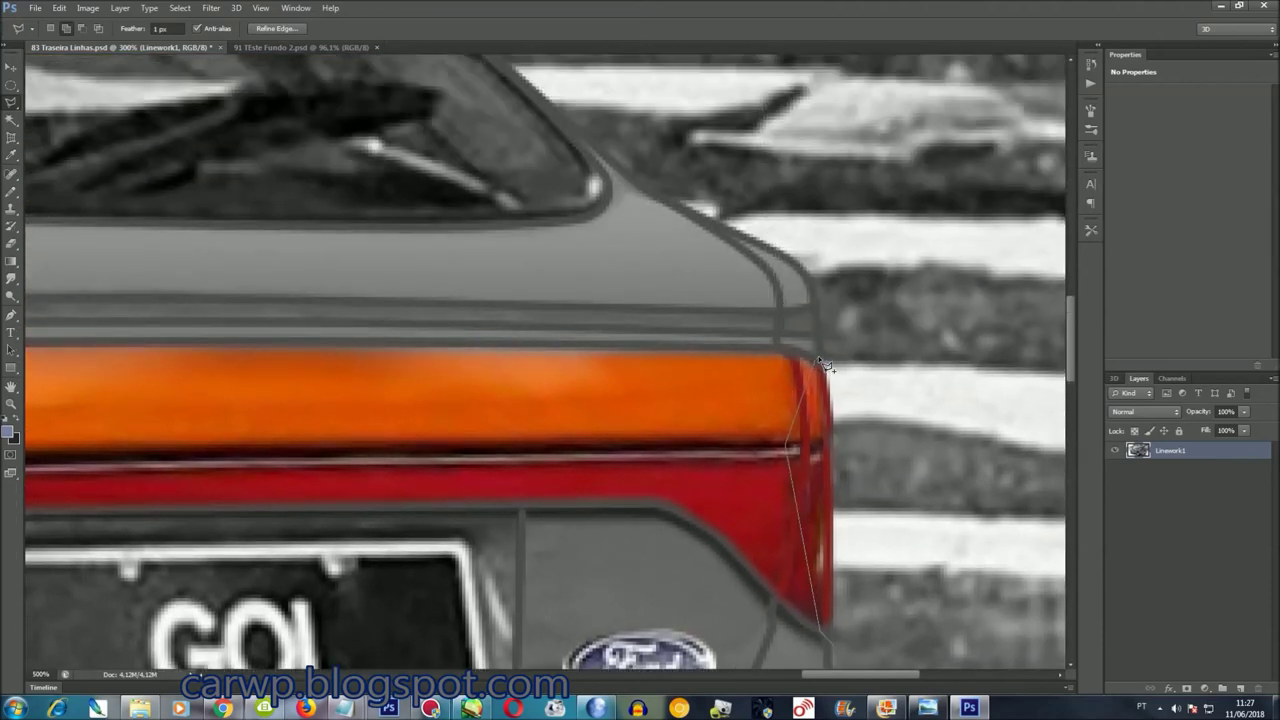
{"action": "left_click", "coordinate": [810, 280]}
{"action": "left_click", "coordinate": [788, 258]}
{"action": "left_click", "coordinate": [776, 250]}
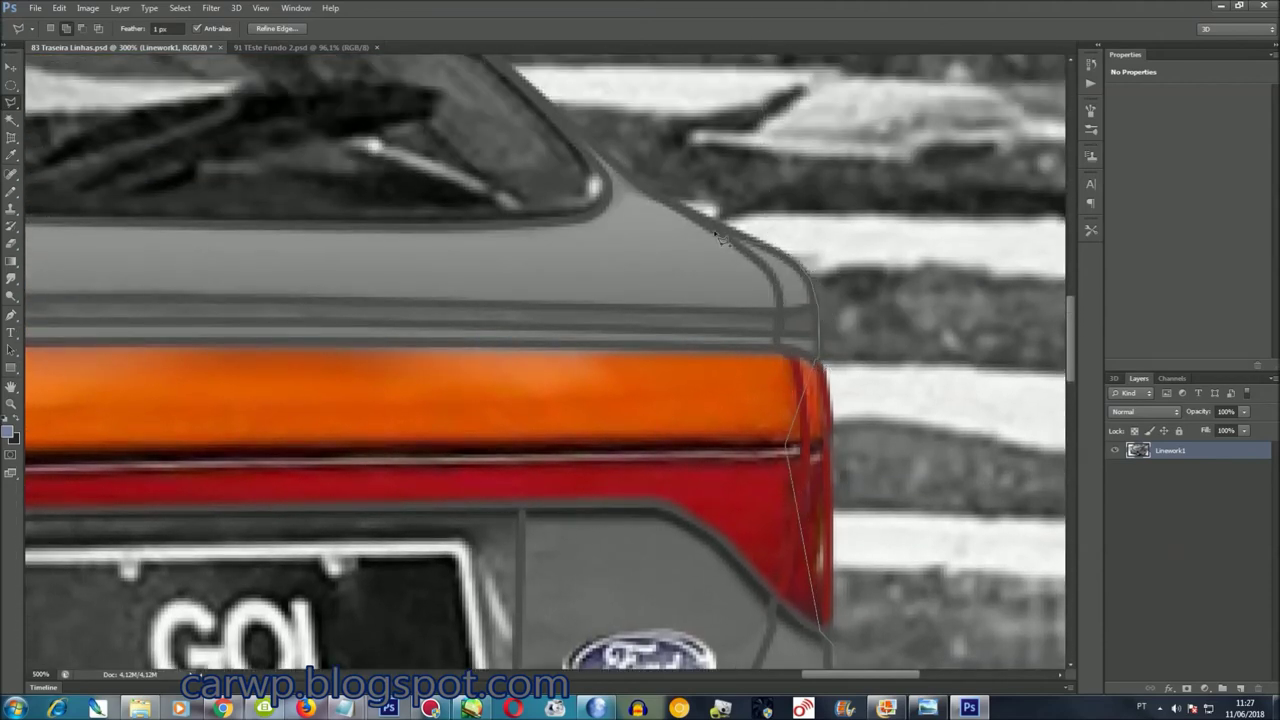
{"action": "left_click", "coordinate": [668, 193]}
{"action": "scroll", "coordinate": [392, 311], "scroll_direction": "up", "scroll_amount": 5}
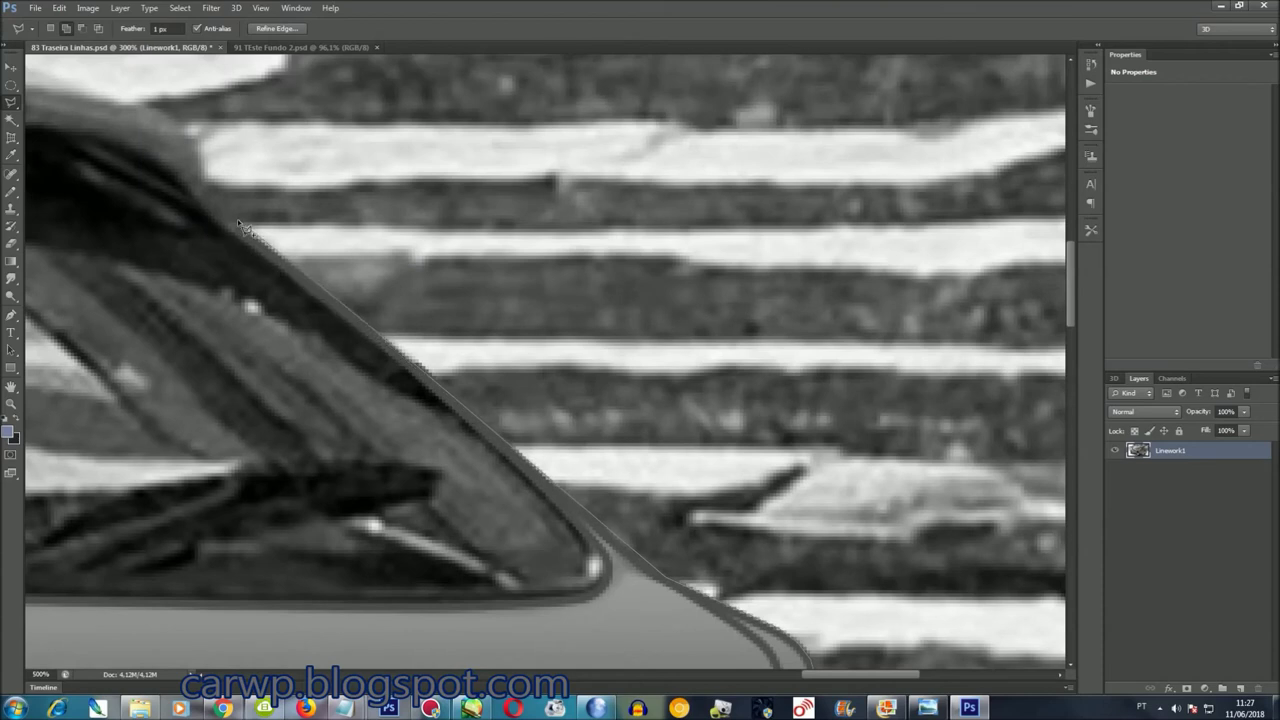
{"action": "scroll", "coordinate": [228, 217], "scroll_direction": "left", "scroll_amount": 2}
{"action": "scroll", "coordinate": [228, 217], "scroll_direction": "up", "scroll_amount": 2}
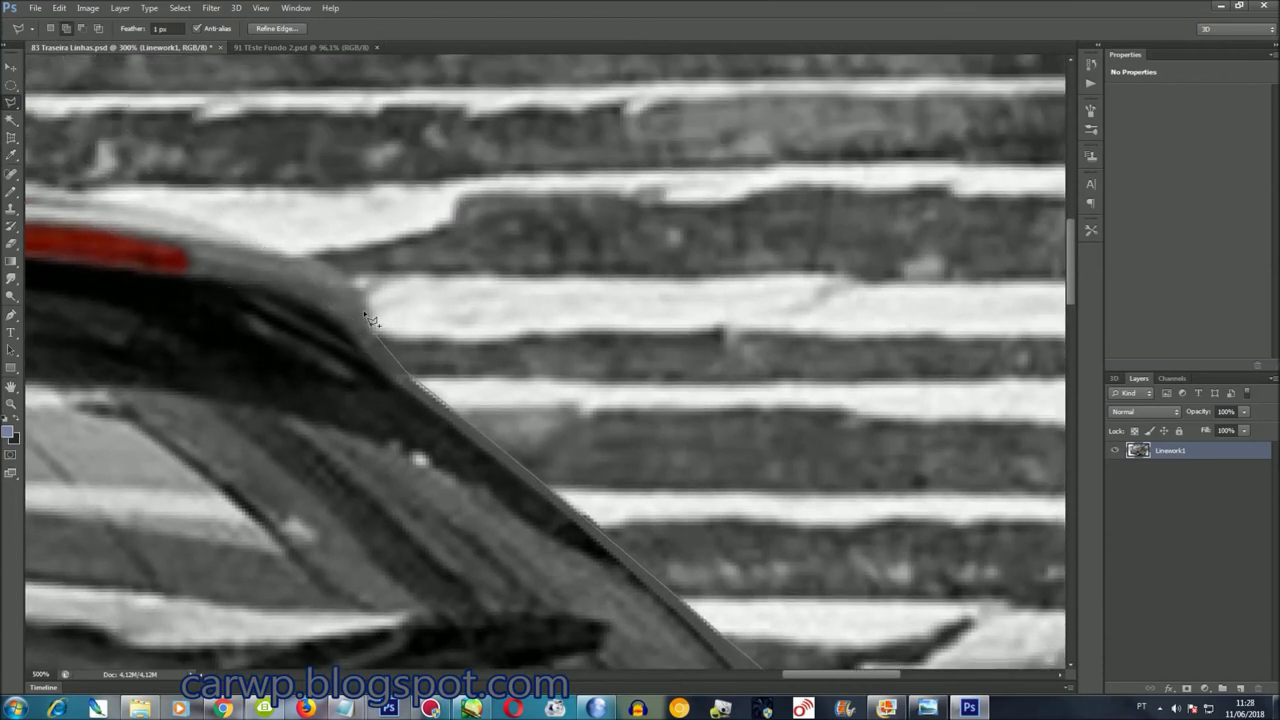
{"action": "scroll", "coordinate": [88, 180], "scroll_direction": "left", "scroll_amount": 3}
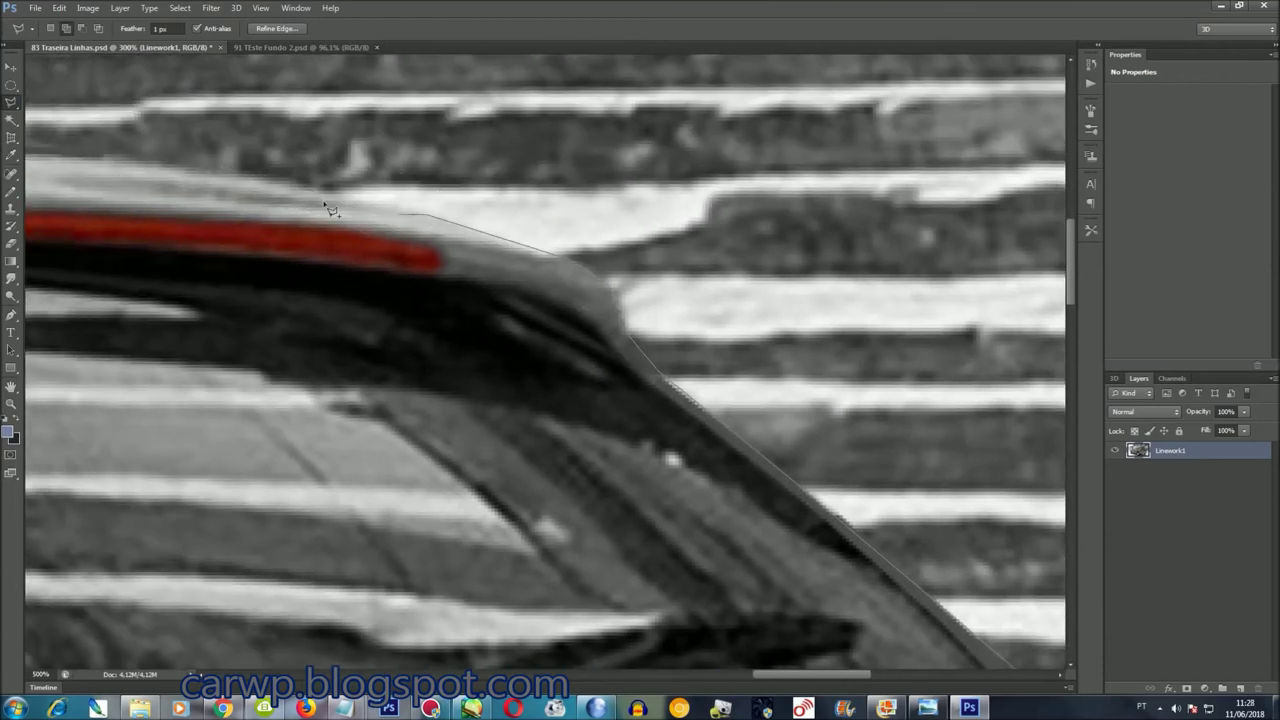
{"action": "scroll", "coordinate": [421, 223], "scroll_direction": "left", "scroll_amount": 4}
{"action": "scroll", "coordinate": [398, 157], "scroll_direction": "left", "scroll_amount": 2}
{"action": "scroll", "coordinate": [368, 118], "scroll_direction": "left", "scroll_amount": 2}
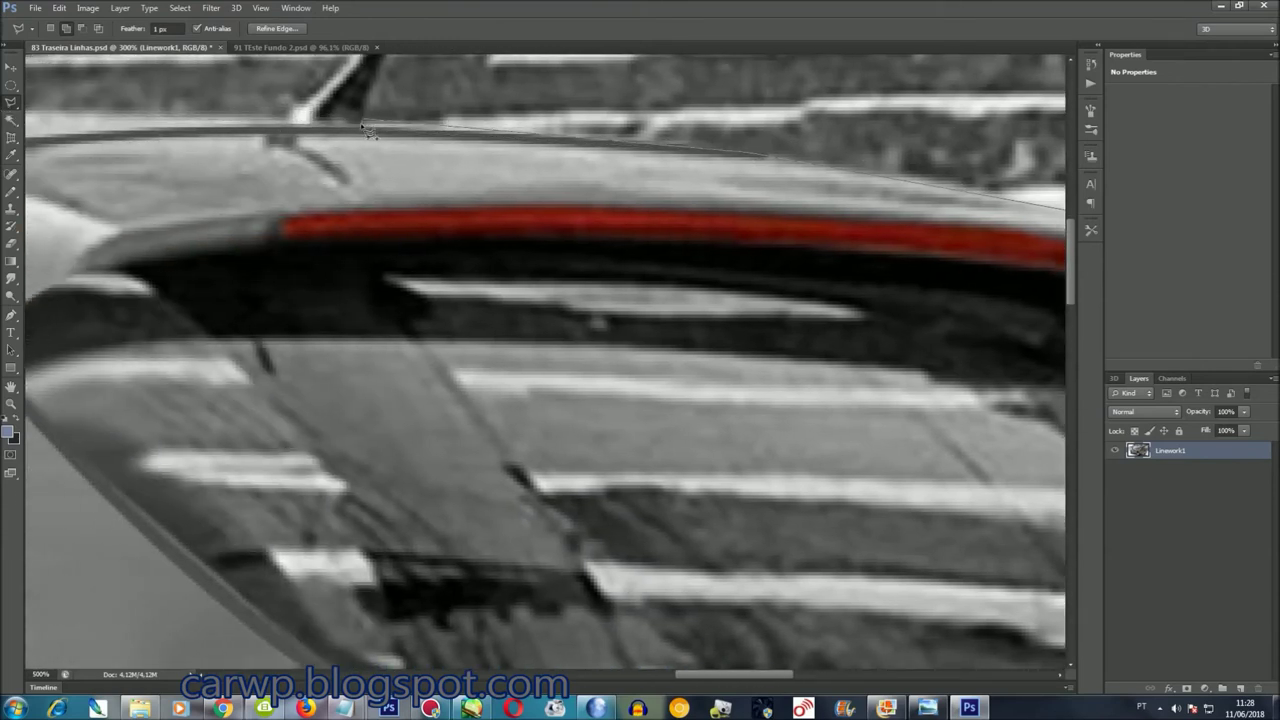
{"action": "scroll", "coordinate": [297, 125], "scroll_direction": "left", "scroll_amount": 2}
{"action": "scroll", "coordinate": [479, 93], "scroll_direction": "left", "scroll_amount": 3}
{"action": "scroll", "coordinate": [479, 93], "scroll_direction": "left", "scroll_amount": 3}
{"action": "scroll", "coordinate": [449, 121], "scroll_direction": "left", "scroll_amount": 2}
{"action": "scroll", "coordinate": [455, 135], "scroll_direction": "left", "scroll_amount": 3}
{"action": "scroll", "coordinate": [420, 145], "scroll_direction": "left", "scroll_amount": 2}
{"action": "scroll", "coordinate": [414, 151], "scroll_direction": "left", "scroll_amount": 3}
{"action": "scroll", "coordinate": [440, 185], "scroll_direction": "left", "scroll_amount": 2}
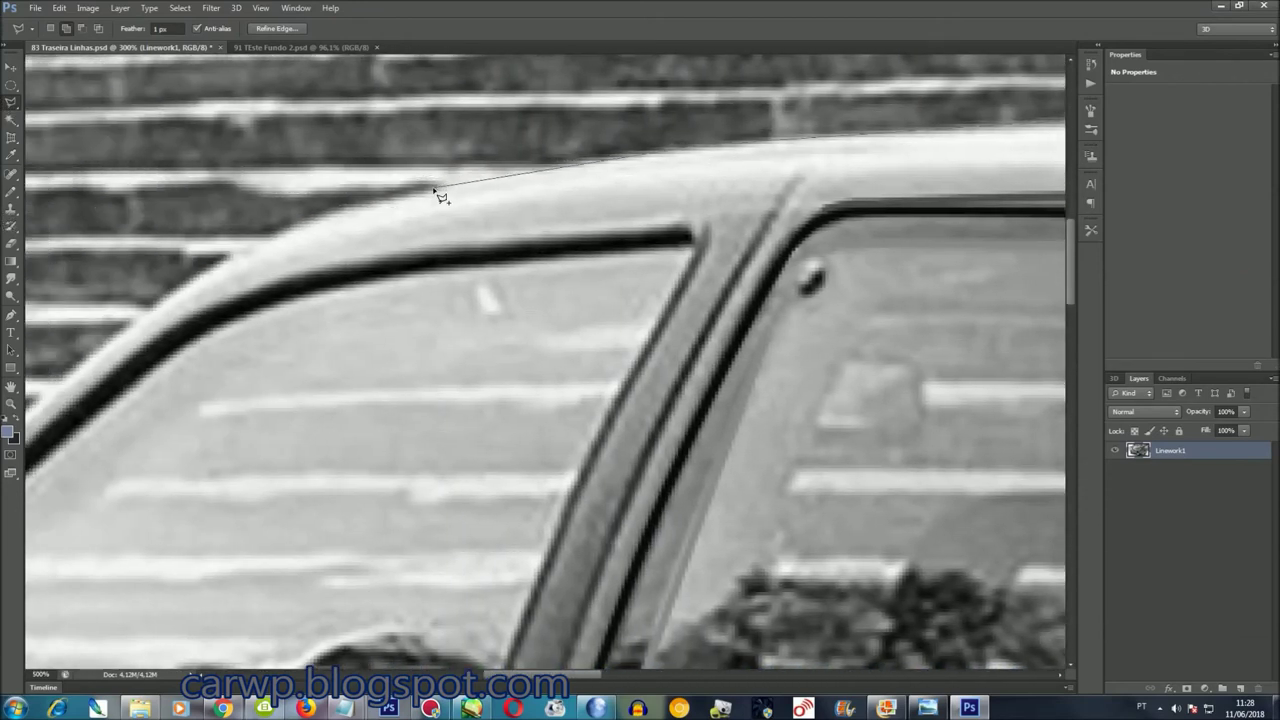
Add outline points along the roof line and front fender down to the front wheel arch
{"action": "left_click", "coordinate": [187, 284]}
{"action": "scroll", "coordinate": [409, 423], "scroll_direction": "left", "scroll_amount": 3}
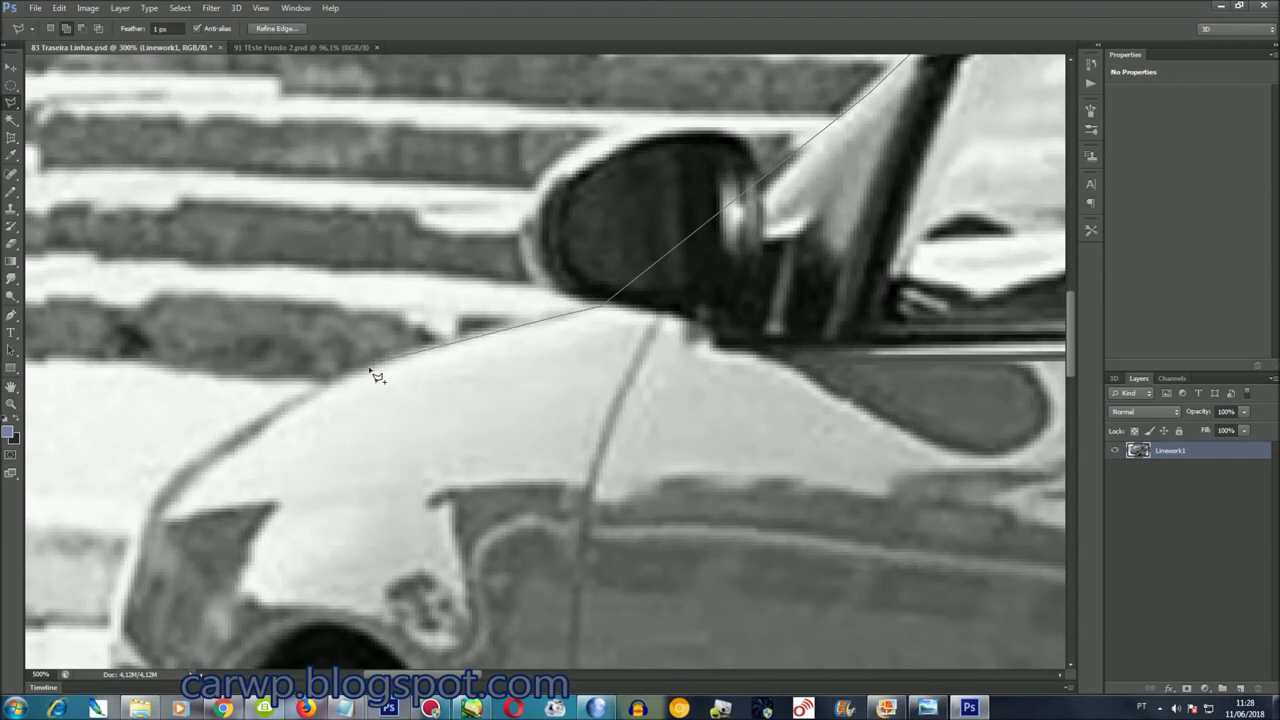
{"action": "left_click", "coordinate": [183, 472]}
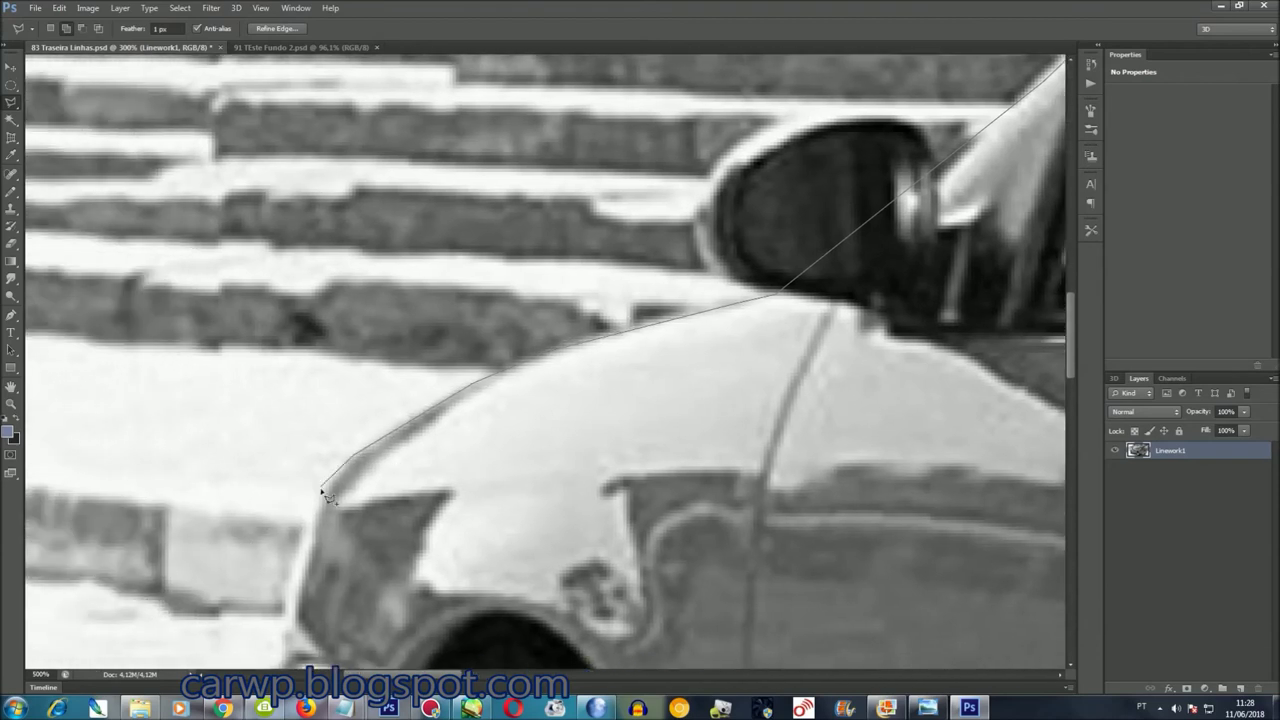
{"action": "left_click", "coordinate": [326, 498]}
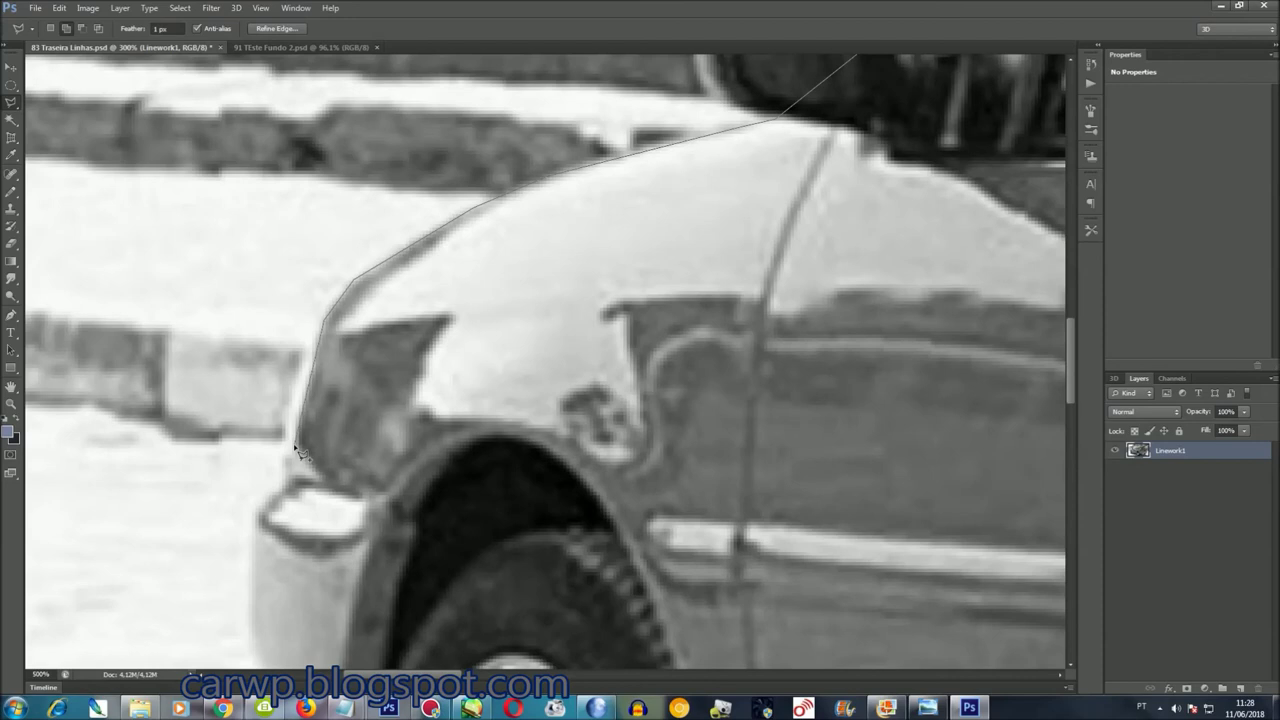
{"action": "left_click", "coordinate": [247, 557]}
{"action": "scroll", "coordinate": [248, 540], "scroll_direction": "down", "scroll_amount": 3}
{"action": "left_click", "coordinate": [249, 516]}
{"action": "scroll", "coordinate": [255, 500], "scroll_direction": "down", "scroll_amount": 5}
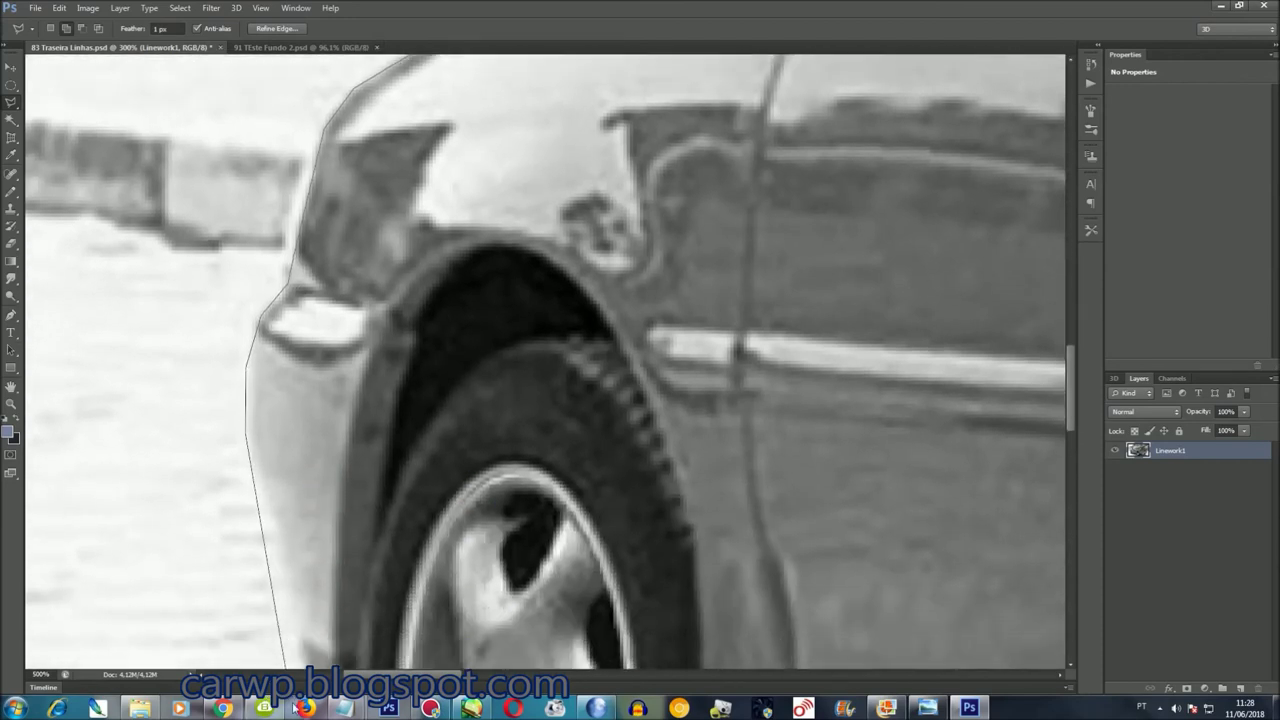
{"action": "scroll", "coordinate": [270, 460], "scroll_direction": "down", "scroll_amount": 5}
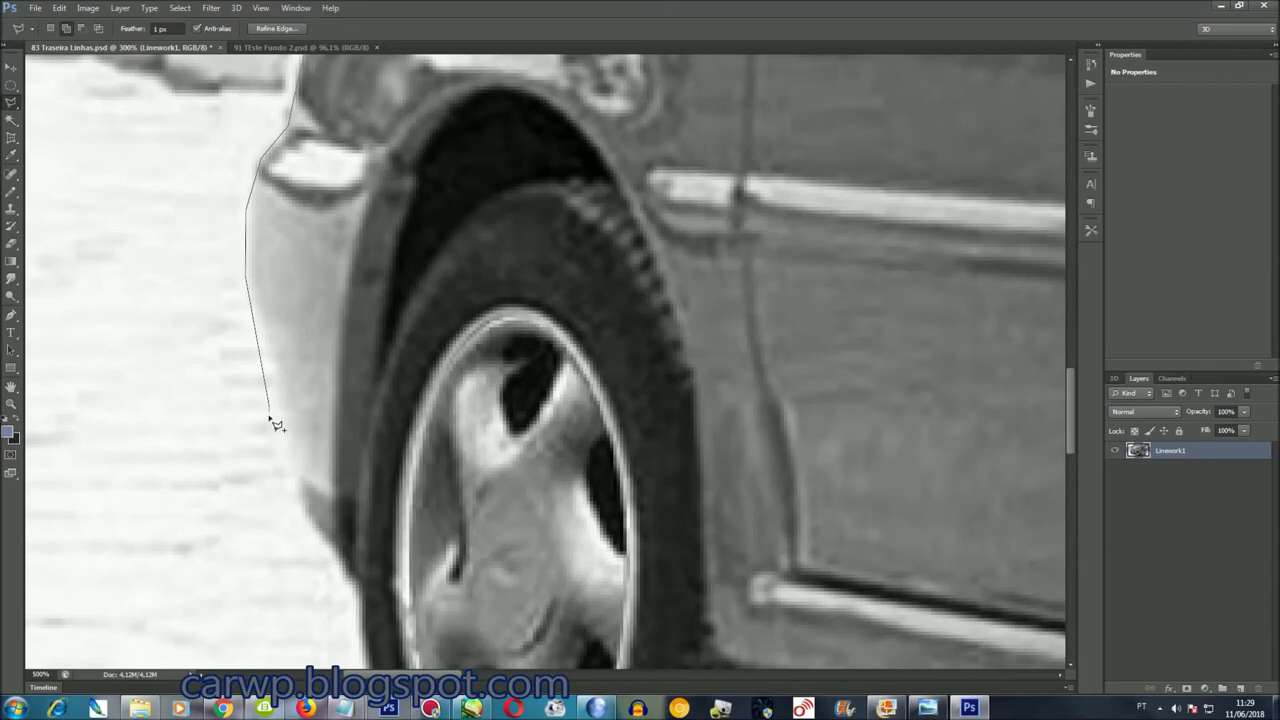
{"action": "left_click", "coordinate": [358, 588]}
Continue the outline along the door sill to its rear corner
{"action": "scroll", "coordinate": [360, 500], "scroll_direction": "down", "scroll_amount": 5}
{"action": "scroll", "coordinate": [600, 460], "scroll_direction": "right", "scroll_amount": 2}
{"action": "scroll", "coordinate": [800, 550], "scroll_direction": "right", "scroll_amount": 6}
{"action": "left_click", "coordinate": [855, 592]}
{"action": "scroll", "coordinate": [1000, 600], "scroll_direction": "right", "scroll_amount": 8}
{"action": "scroll", "coordinate": [1000, 600], "scroll_direction": "down", "scroll_amount": 2}
{"action": "left_click", "coordinate": [856, 636]}
{"action": "scroll", "coordinate": [890, 650], "scroll_direction": "down", "scroll_amount": 4}
{"action": "scroll", "coordinate": [600, 400], "scroll_direction": "right", "scroll_amount": 6}
{"action": "scroll", "coordinate": [600, 400], "scroll_direction": "right", "scroll_amount": 2}
{"action": "scroll", "coordinate": [600, 400], "scroll_direction": "up", "scroll_amount": 5}
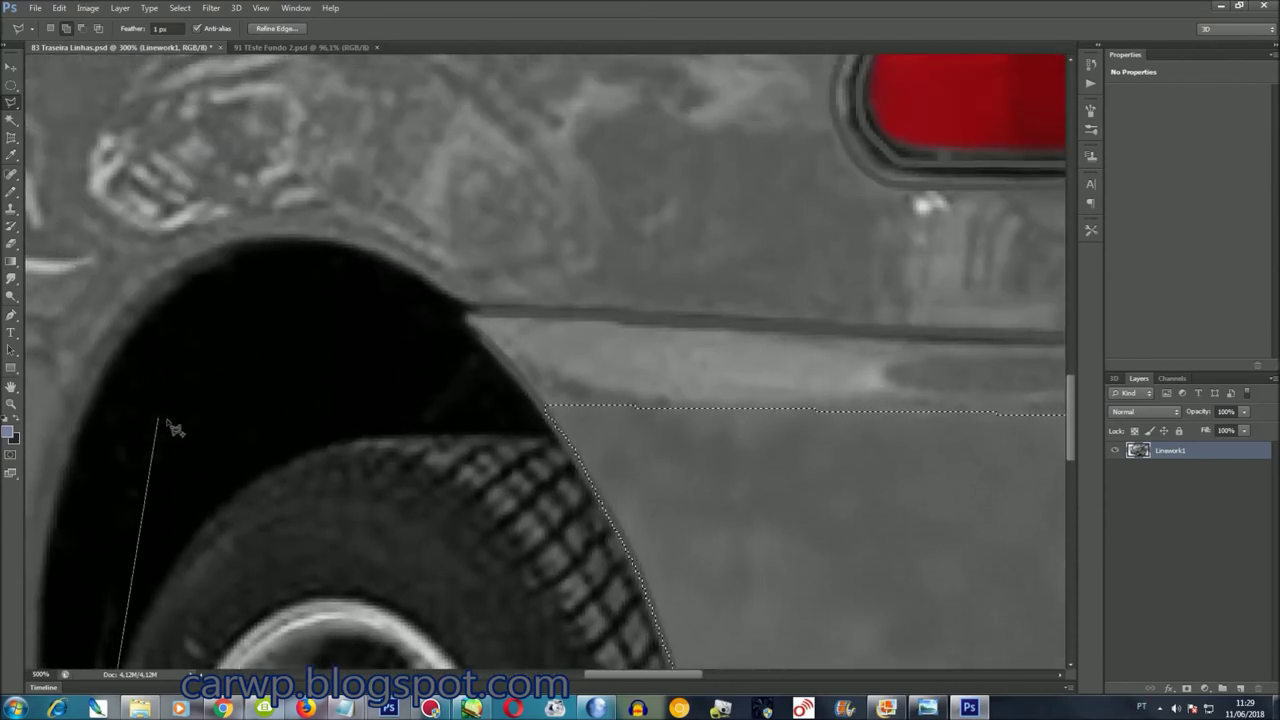
Add lasso points along the rear bumper and lower taillight edge to its left corner
{"action": "scroll", "coordinate": [783, 217], "scroll_direction": "right", "scroll_amount": 10}
{"action": "scroll", "coordinate": [783, 217], "scroll_direction": "down", "scroll_amount": 3}
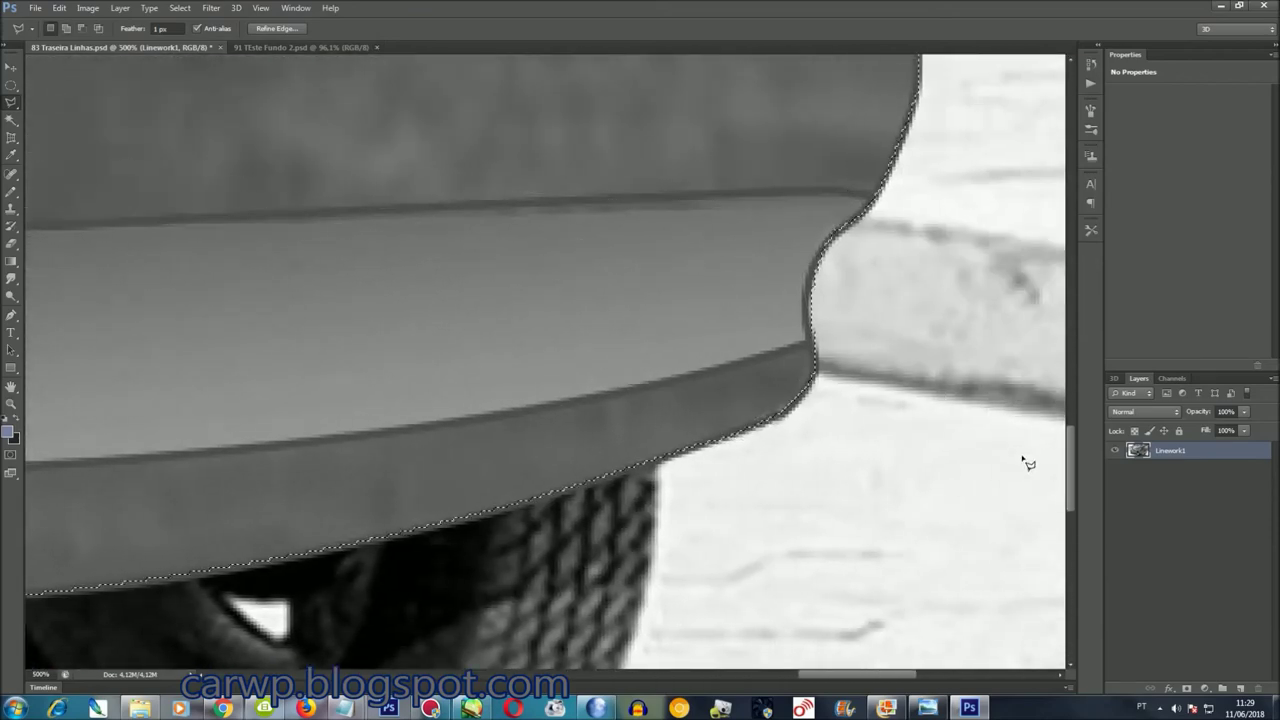
{"action": "scroll", "coordinate": [1068, 421], "scroll_direction": "up", "scroll_amount": 2}
{"action": "scroll", "coordinate": [1057, 375], "scroll_direction": "up", "scroll_amount": 4}
{"action": "scroll", "coordinate": [1057, 368], "scroll_direction": "up", "scroll_amount": 1}
{"action": "scroll", "coordinate": [1057, 368], "scroll_direction": "up", "scroll_amount": 1}
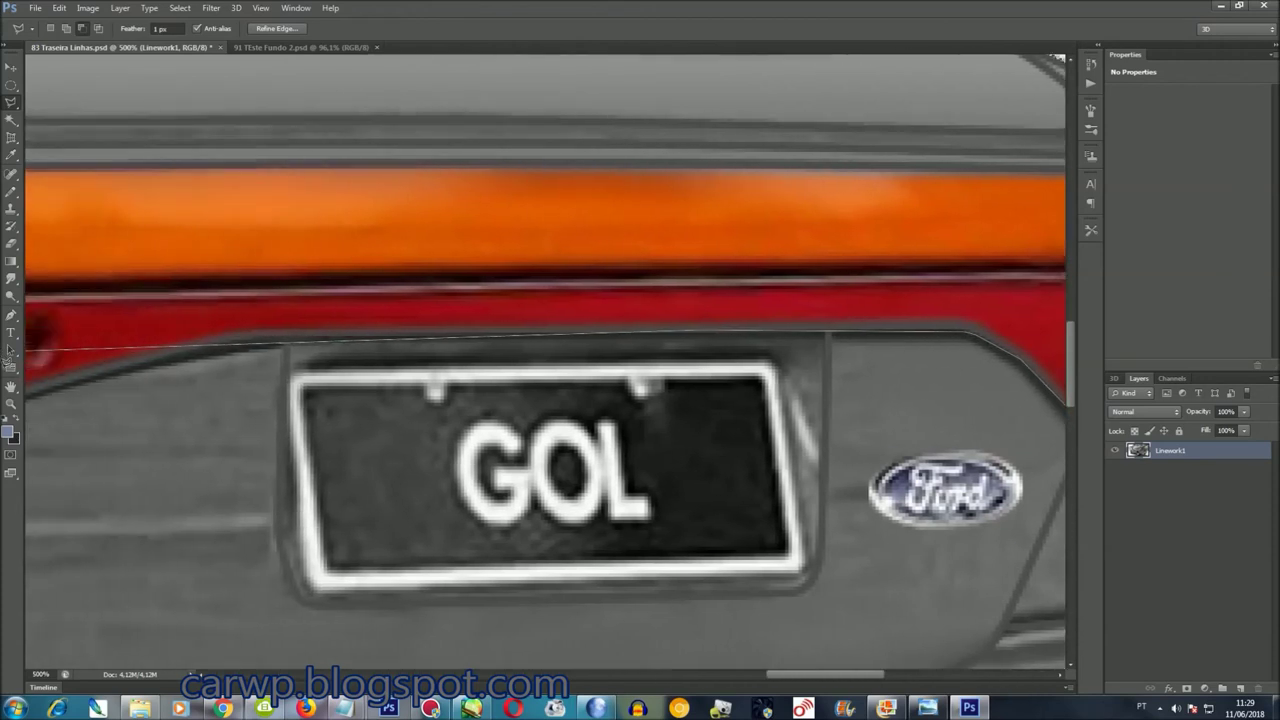
{"action": "left_click", "coordinate": [378, 342]}
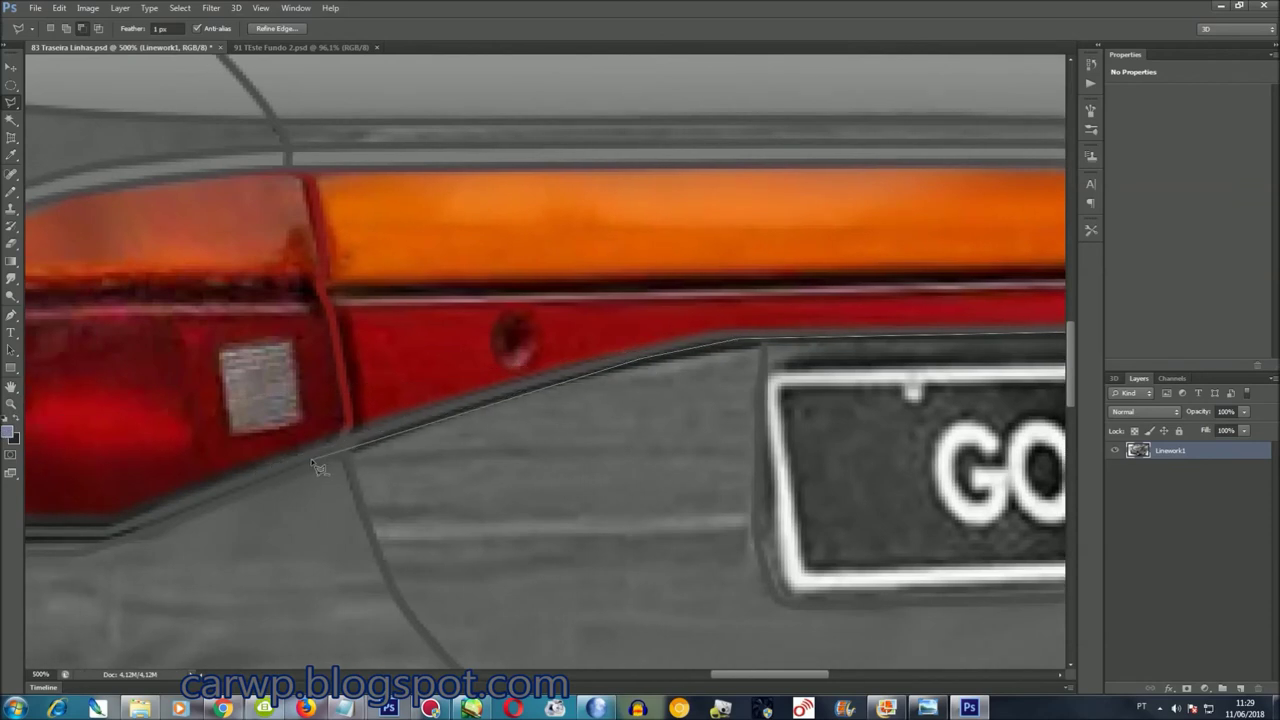
{"action": "left_click", "coordinate": [118, 525]}
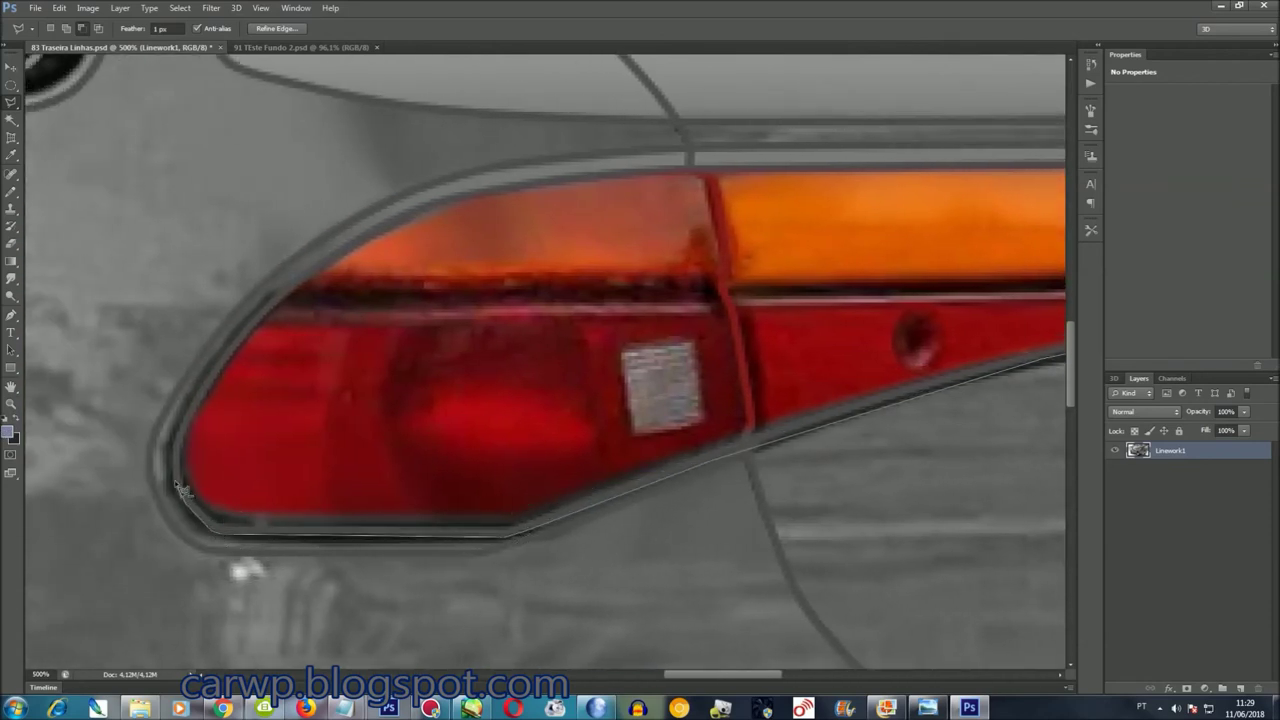
{"action": "left_click", "coordinate": [173, 441]}
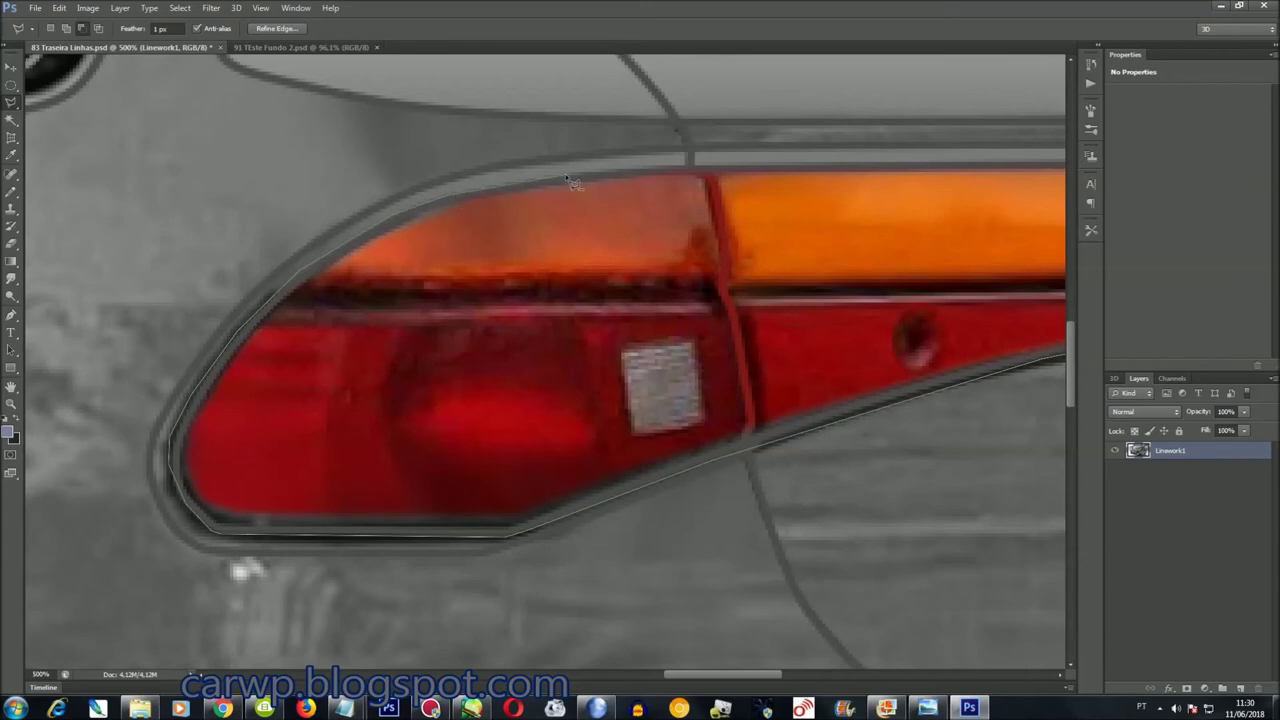
{"action": "scroll", "coordinate": [692, 176], "scroll_direction": "right", "scroll_amount": 5}
{"action": "scroll", "coordinate": [692, 176], "scroll_direction": "right", "scroll_amount": 5}
{"action": "scroll", "coordinate": [692, 176], "scroll_direction": "right", "scroll_amount": 4}
Close the taillight outline into a selection and select the Ford badge
{"action": "key", "text": "Return"}
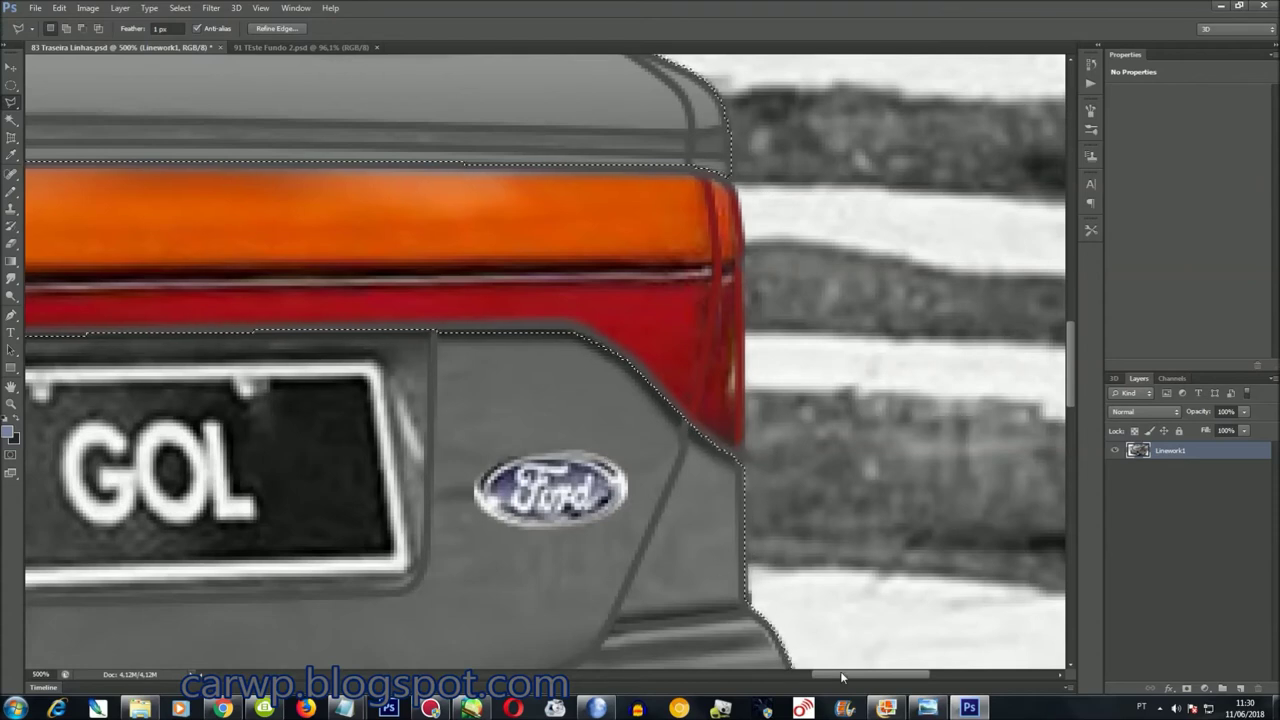
{"action": "left_click_drag", "start_coordinate": [840, 674], "coordinate": [828, 674]}
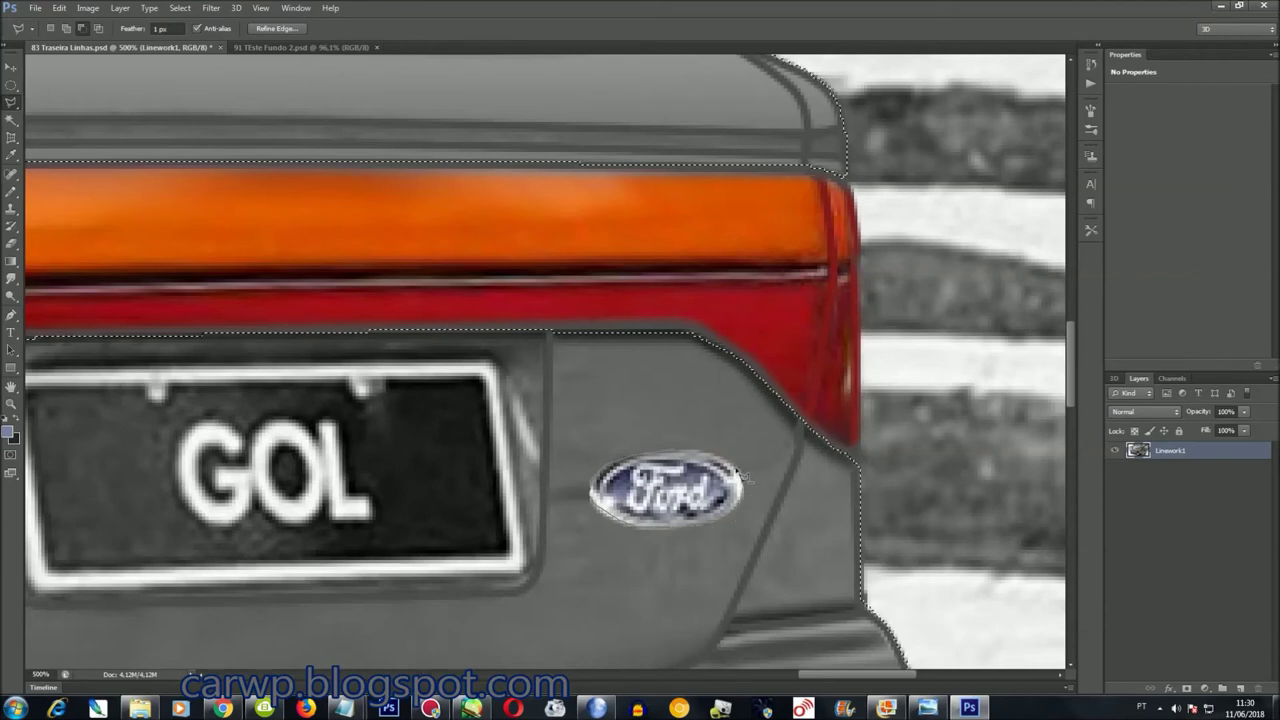
{"action": "left_click", "coordinate": [680, 453]}
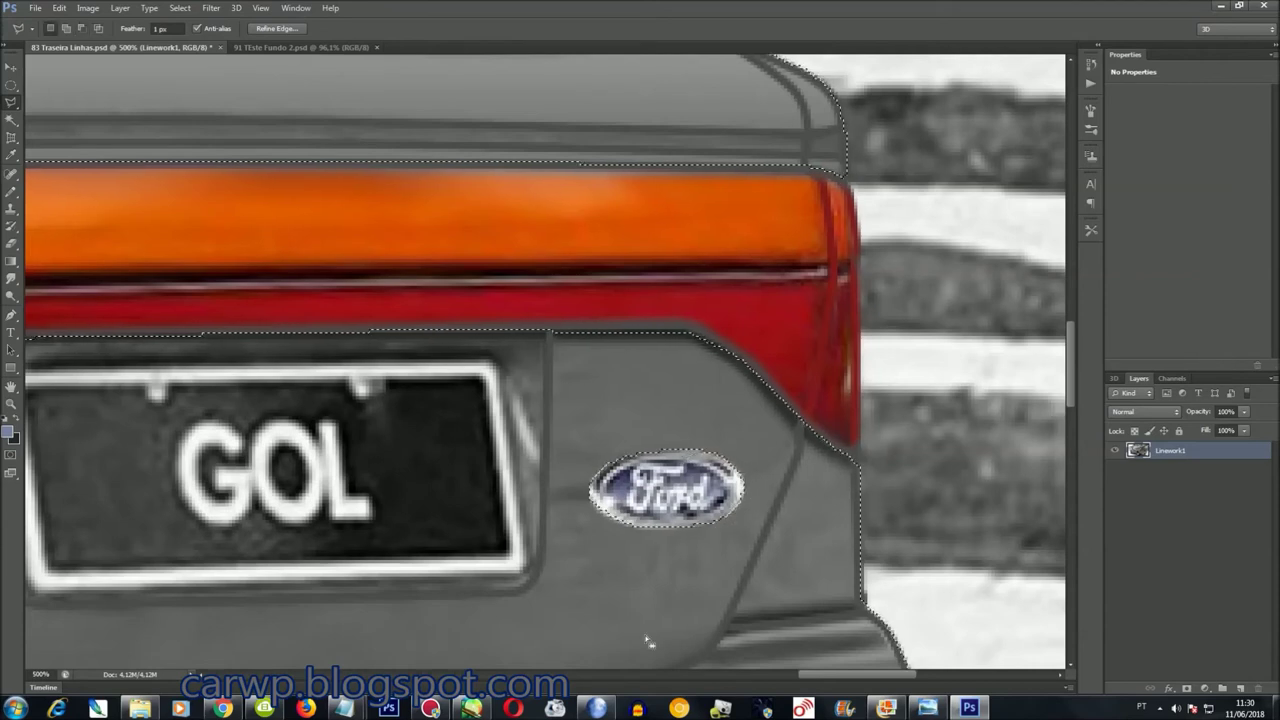
{"action": "left_click_drag", "start_coordinate": [858, 674], "coordinate": [823, 674]}
Outline the licence plate by its four corners with the Polygonal Lasso
{"action": "left_click", "coordinate": [306, 378]}
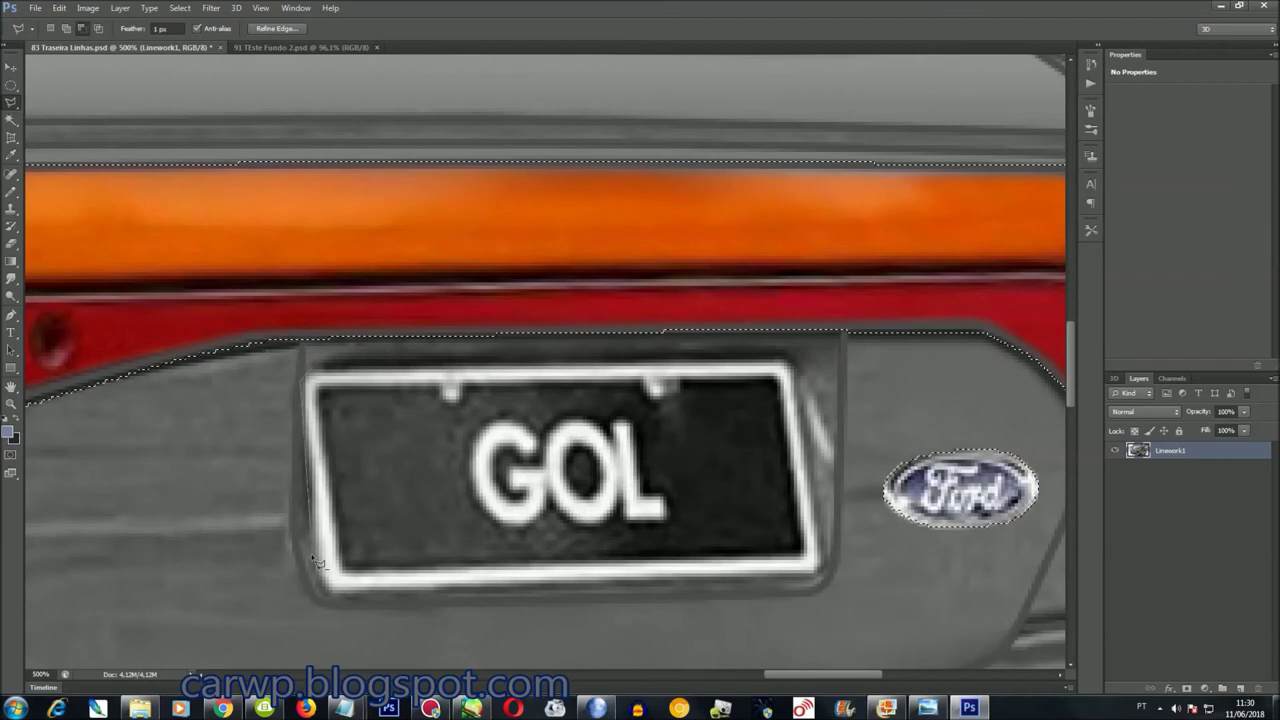
{"action": "left_click", "coordinate": [329, 589]}
{"action": "left_click", "coordinate": [822, 588]}
{"action": "left_click", "coordinate": [797, 370]}
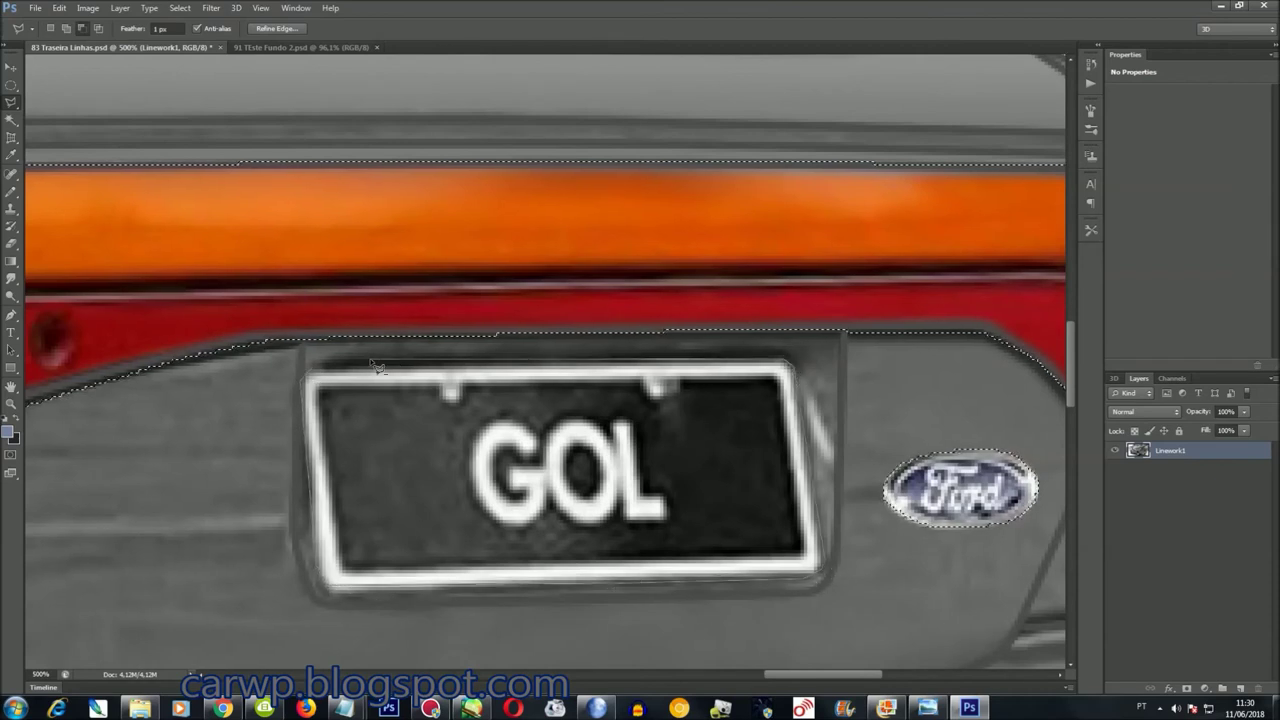
{"action": "left_click_drag", "start_coordinate": [1070, 382], "coordinate": [1072, 320]}
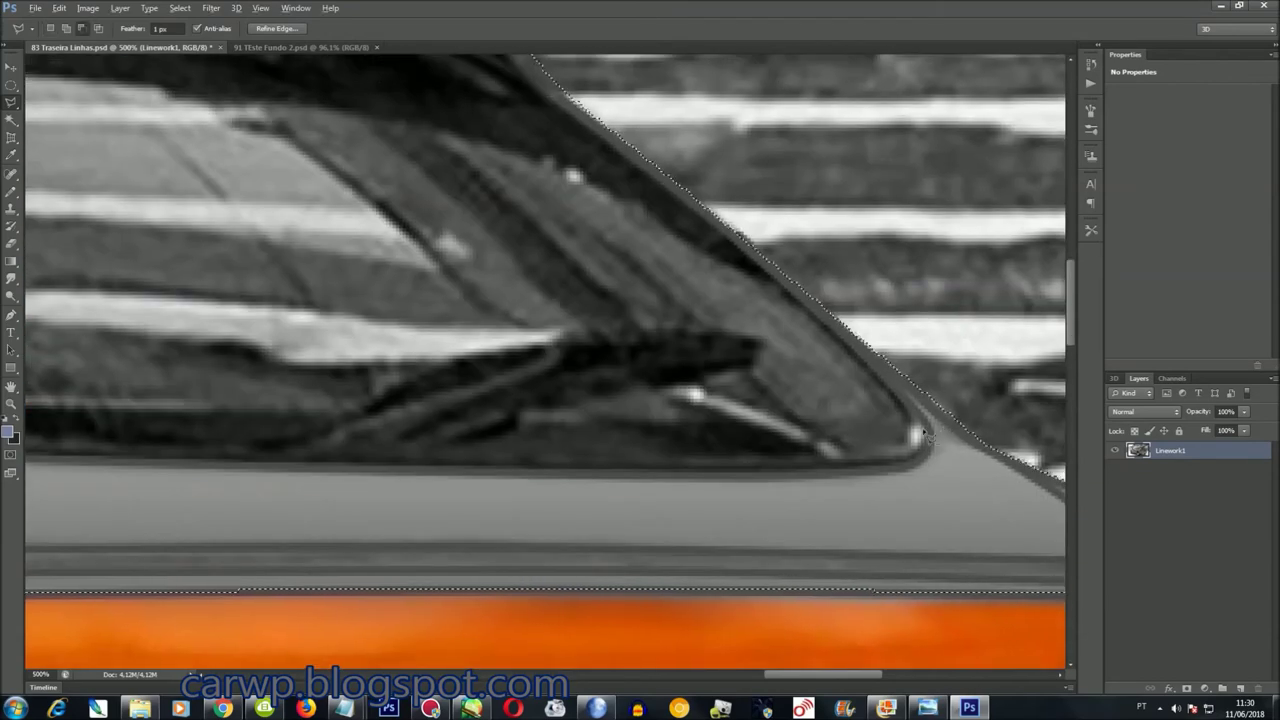
Trace the rear side window and close it into a selection
{"action": "left_click", "coordinate": [922, 460]}
{"action": "scroll", "coordinate": [320, 439], "scroll_direction": "left", "scroll_amount": 10}
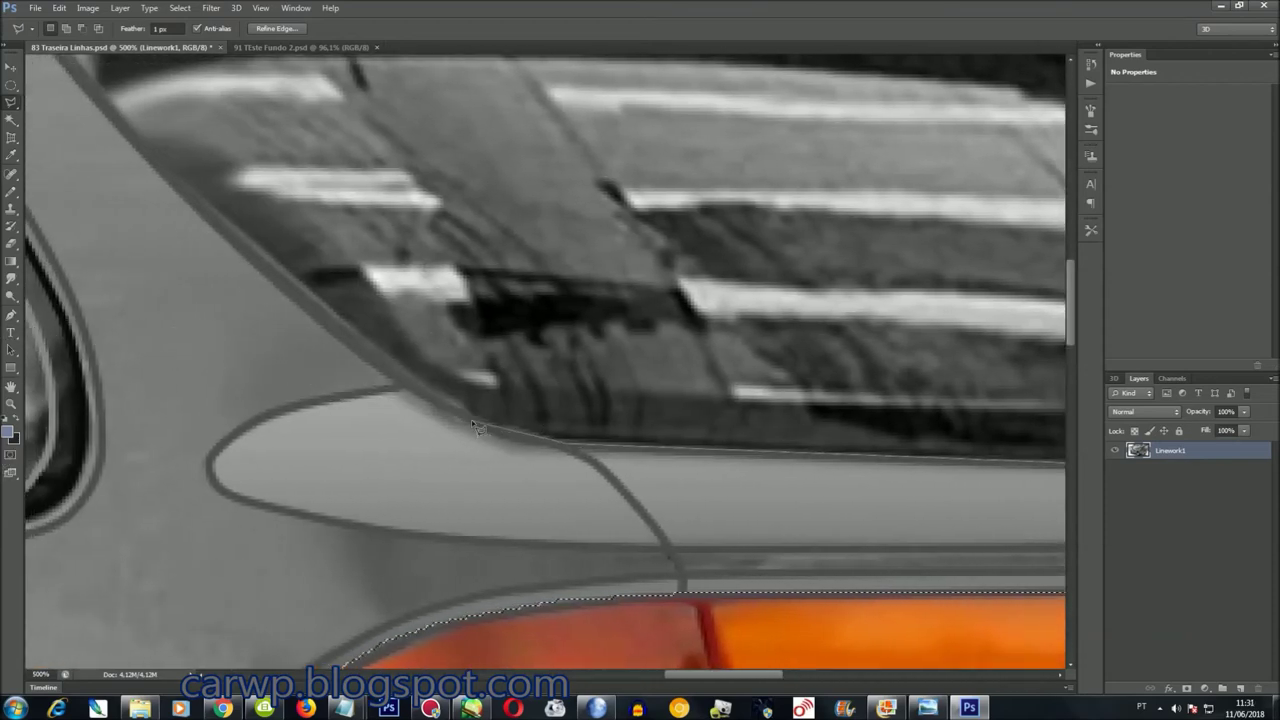
{"action": "scroll", "coordinate": [391, 377], "scroll_direction": "up", "scroll_amount": 5}
{"action": "scroll", "coordinate": [303, 434], "scroll_direction": "up", "scroll_amount": 2}
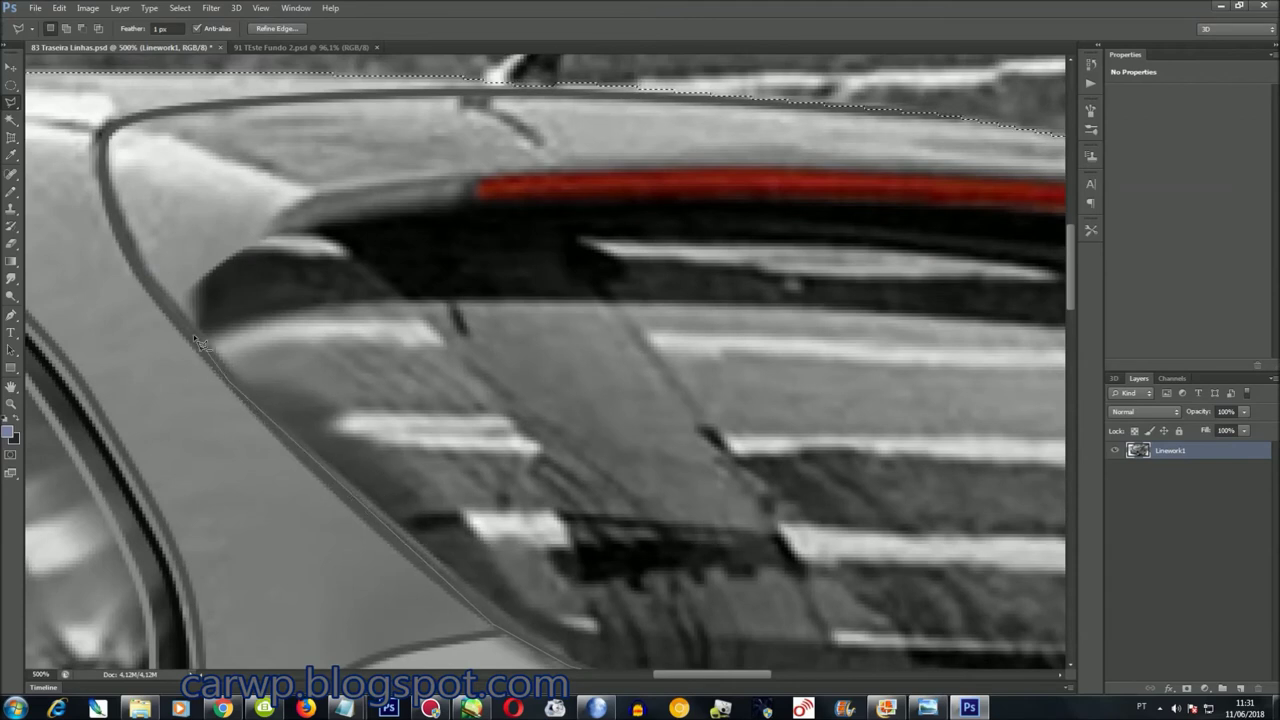
{"action": "left_click", "coordinate": [240, 252]}
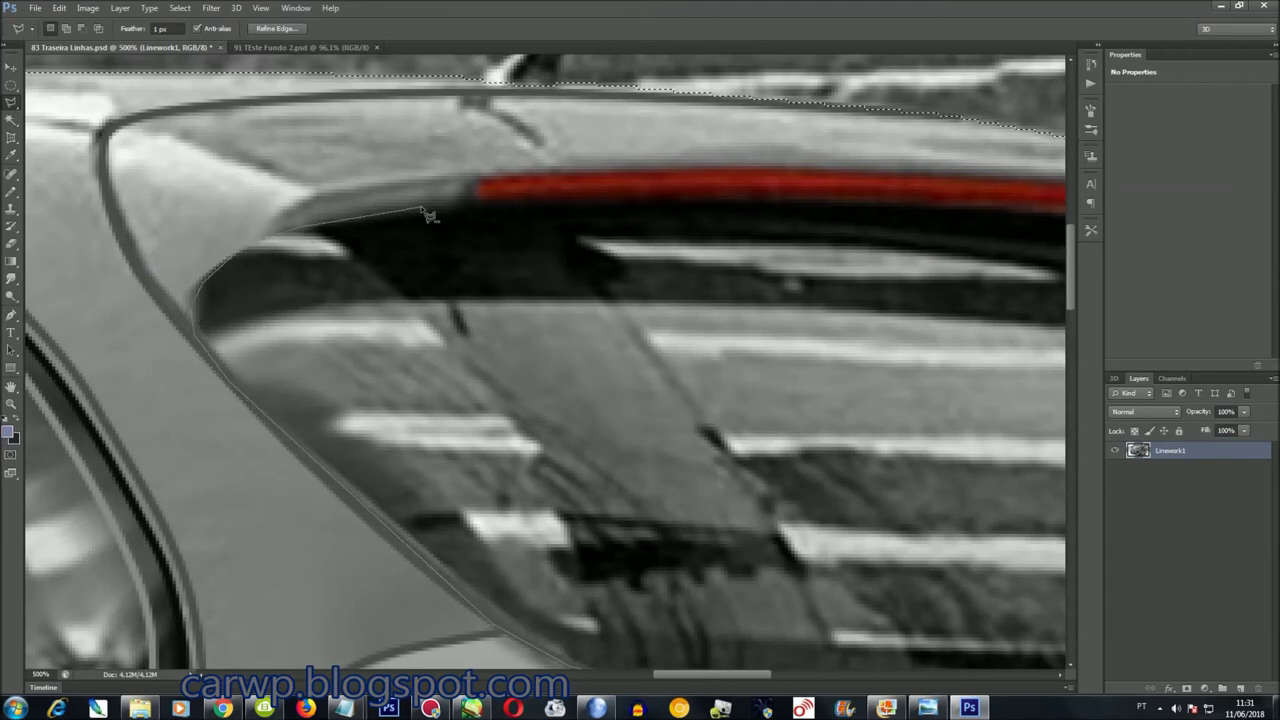
{"action": "scroll", "coordinate": [447, 211], "scroll_direction": "right", "scroll_amount": 3}
{"action": "scroll", "coordinate": [600, 225], "scroll_direction": "right", "scroll_amount": 3}
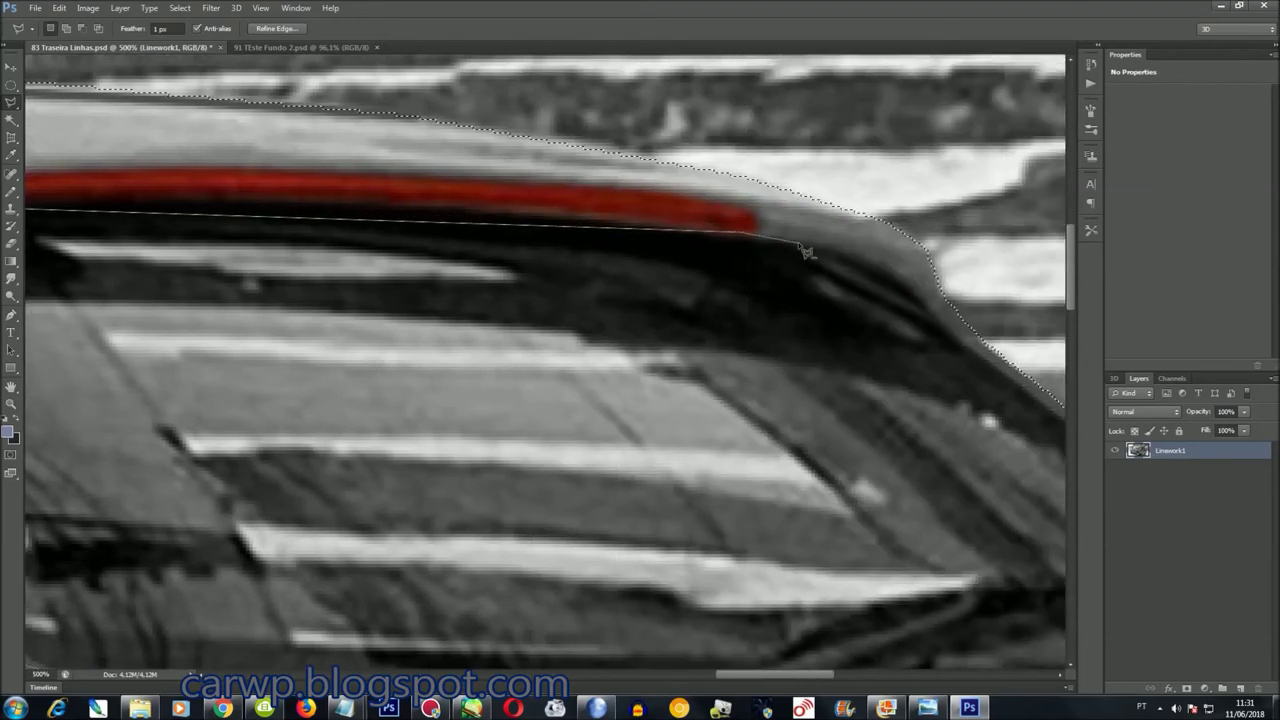
{"action": "scroll", "coordinate": [833, 267], "scroll_direction": "right", "scroll_amount": 4}
{"action": "scroll", "coordinate": [800, 300], "scroll_direction": "right", "scroll_amount": 1}
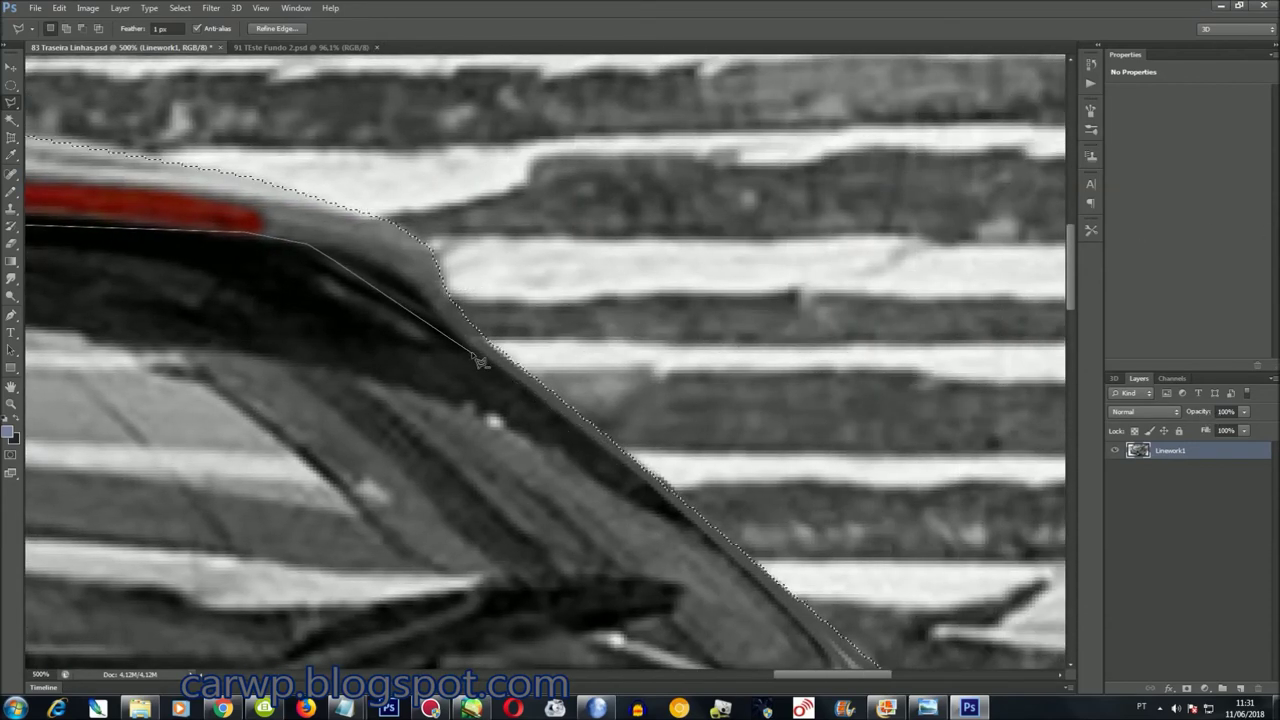
{"action": "scroll", "coordinate": [768, 368], "scroll_direction": "down", "scroll_amount": 4}
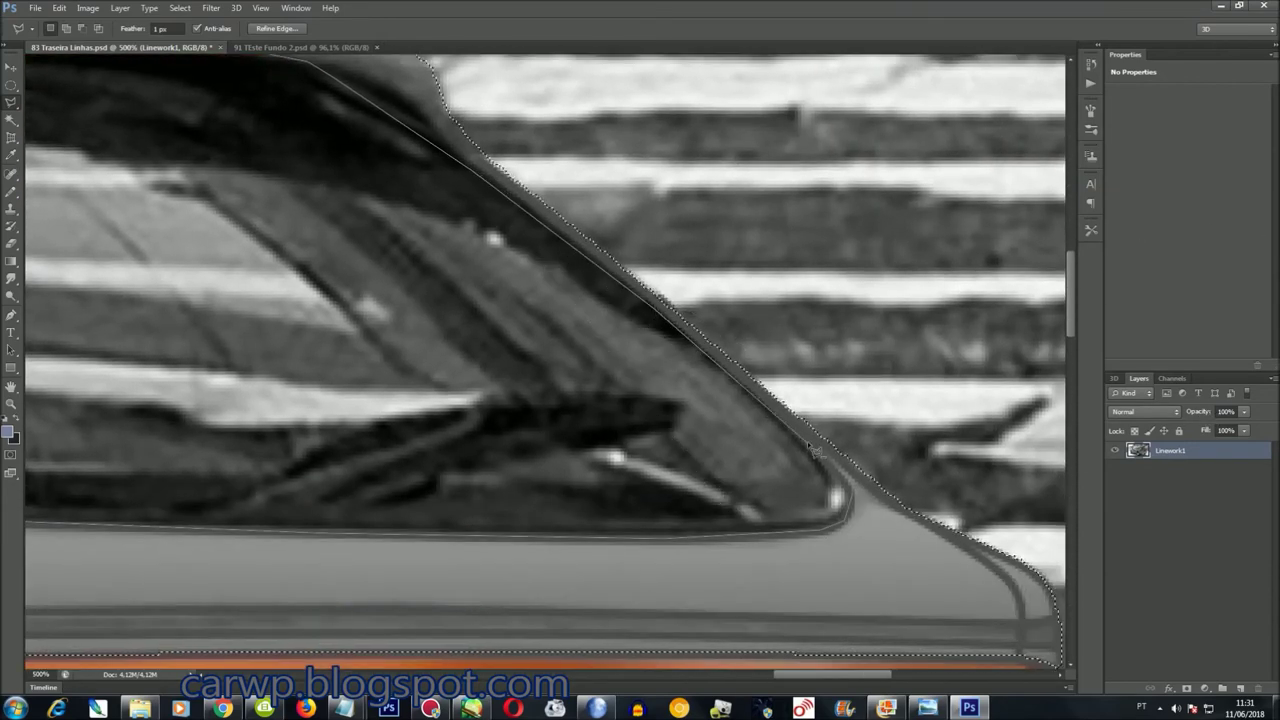
{"action": "left_click", "coordinate": [840, 478]}
Outline the red brake light on the roof spoiler and close the selection
{"action": "scroll", "coordinate": [1069, 314], "scroll_direction": "up", "scroll_amount": 1}
{"action": "scroll", "coordinate": [1069, 314], "scroll_direction": "up", "scroll_amount": 5}
{"action": "scroll", "coordinate": [955, 337], "scroll_direction": "left", "scroll_amount": 6}
{"action": "left_click", "coordinate": [933, 358]}
{"action": "left_click", "coordinate": [925, 316]}
{"action": "left_click", "coordinate": [907, 293]}
{"action": "left_click", "coordinate": [600, 264]}
{"action": "left_click", "coordinate": [346, 256]}
{"action": "double_click", "coordinate": [115, 347]}
{"action": "left_click_drag", "start_coordinate": [745, 673], "coordinate": [620, 672]}
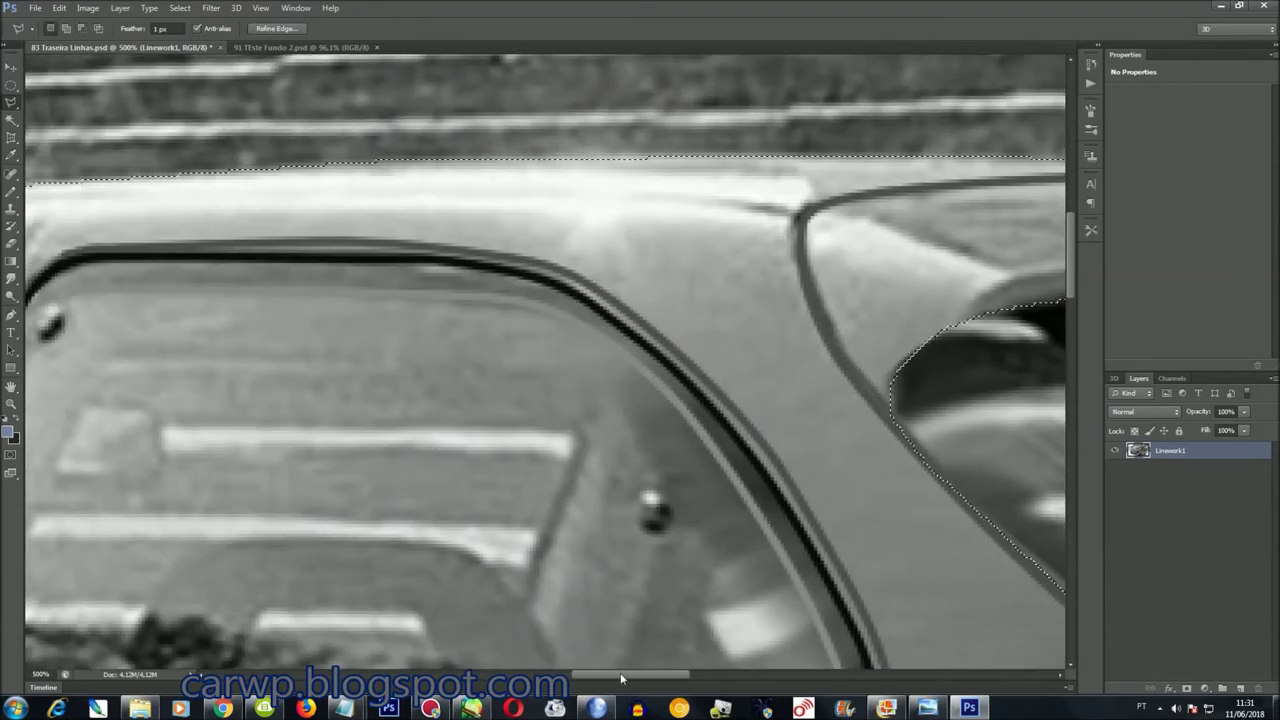
Begin an outline along the door sill and front pillar, then cancel it
{"action": "left_click_drag", "start_coordinate": [1071, 290], "coordinate": [1071, 330]}
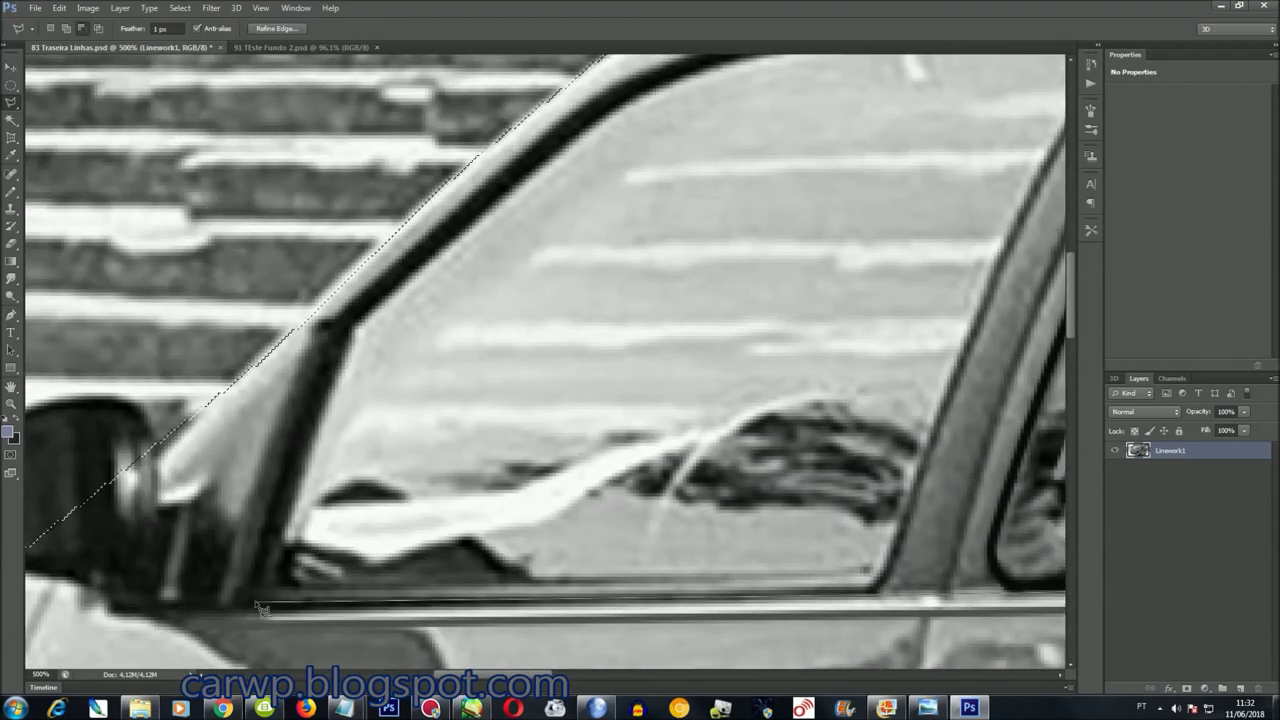
{"action": "left_click", "coordinate": [237, 610]}
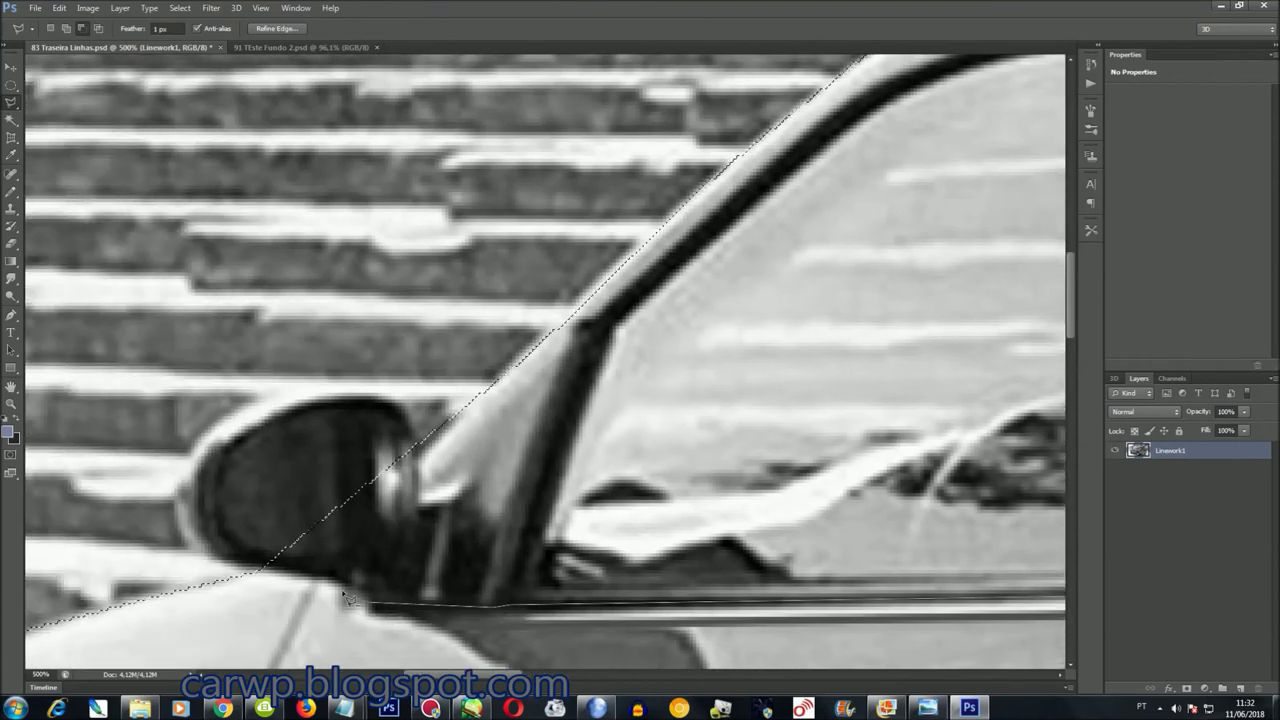
{"action": "left_click", "coordinate": [170, 555]}
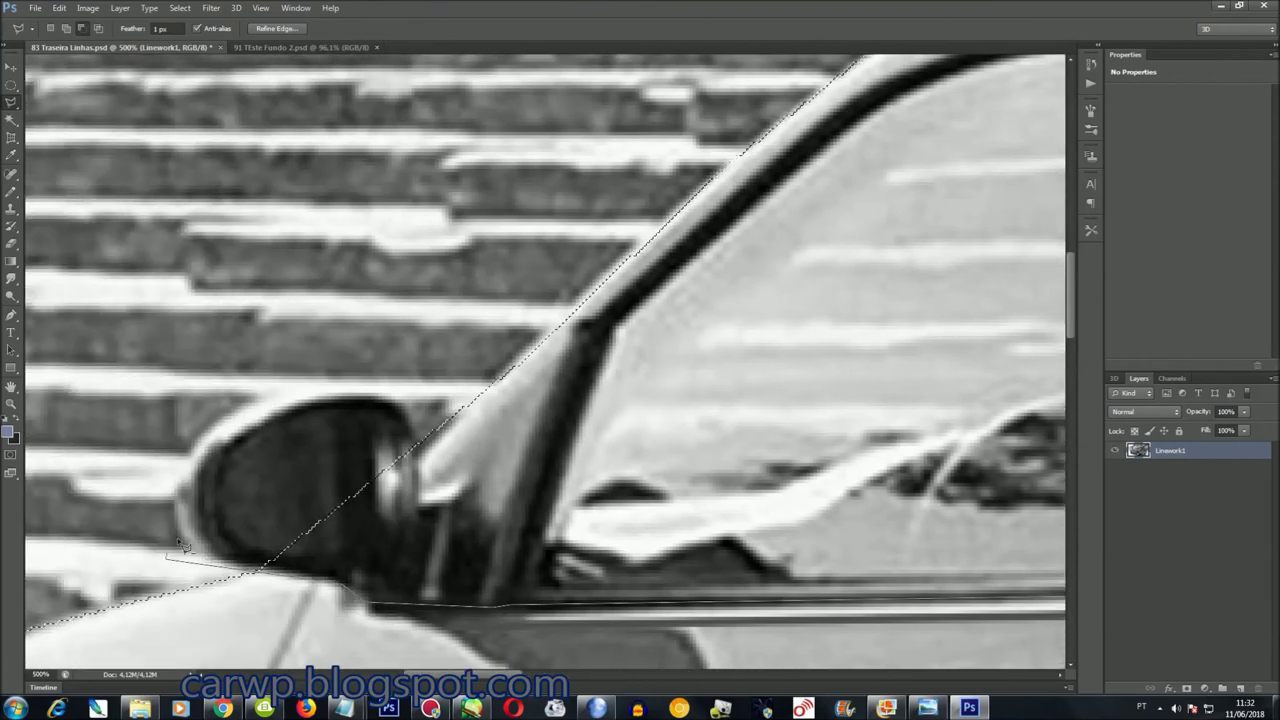
{"action": "left_click", "coordinate": [604, 323]}
{"action": "key", "text": "Escape"}
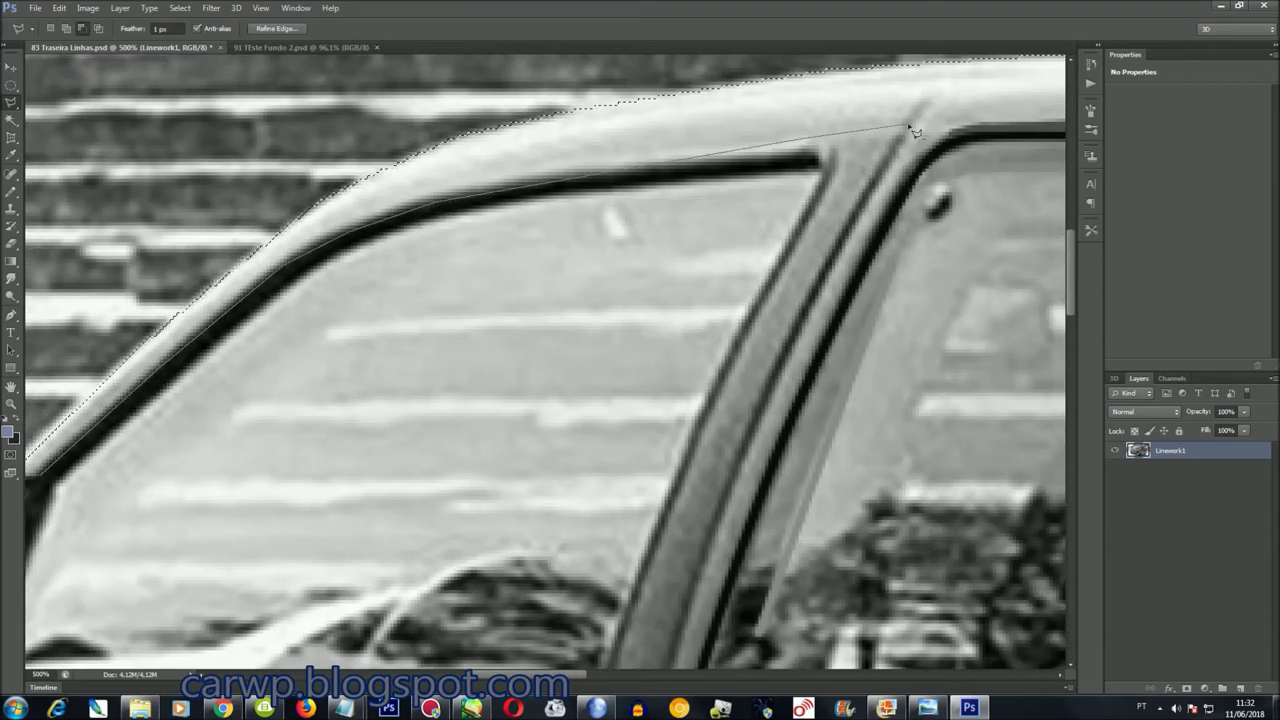
Bring the rear window into view and trace up its black edge
{"action": "left_click_drag", "start_coordinate": [913, 130], "coordinate": [468, 128]}
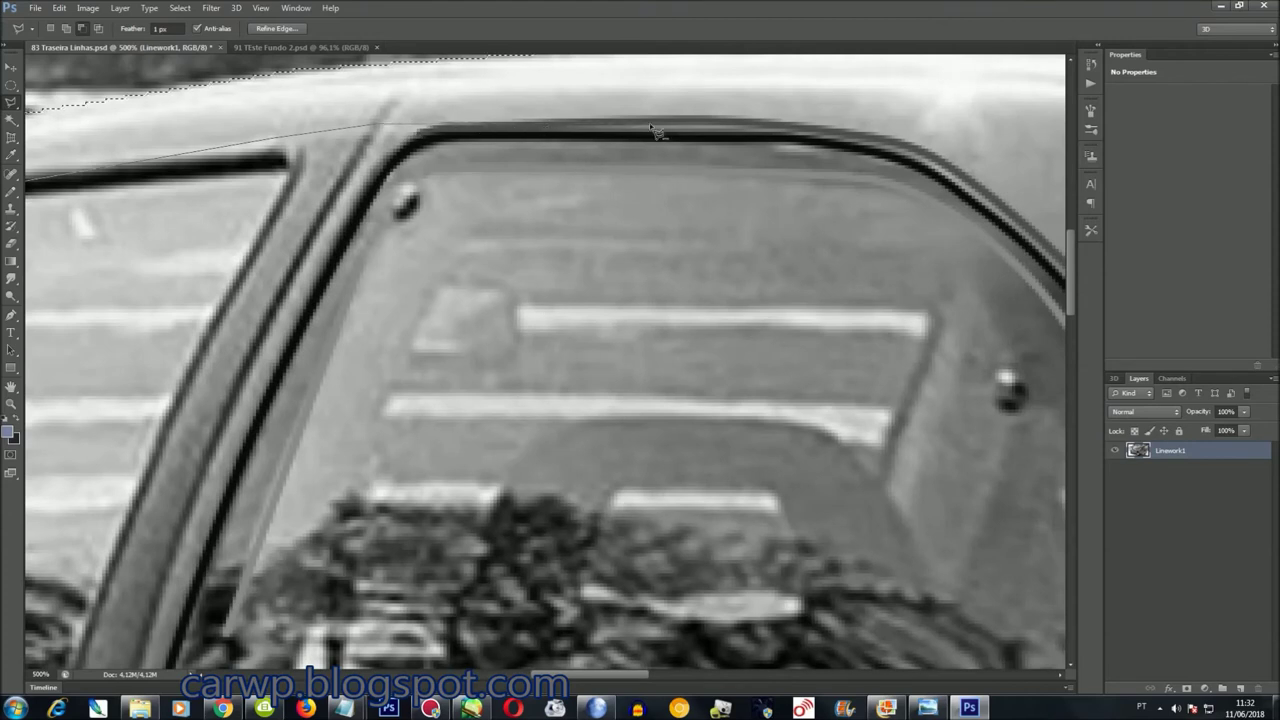
{"action": "left_click_drag", "start_coordinate": [880, 140], "coordinate": [617, 168]}
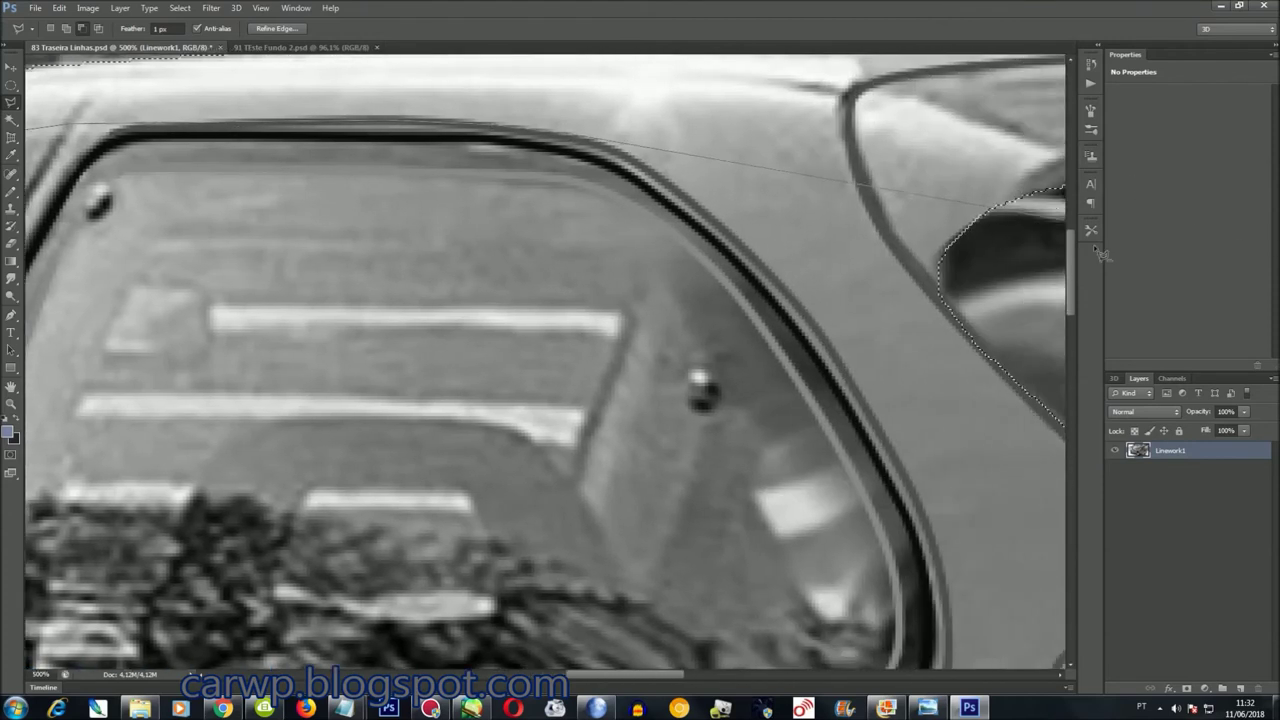
{"action": "scroll", "coordinate": [668, 308], "scroll_direction": "down", "scroll_amount": 3}
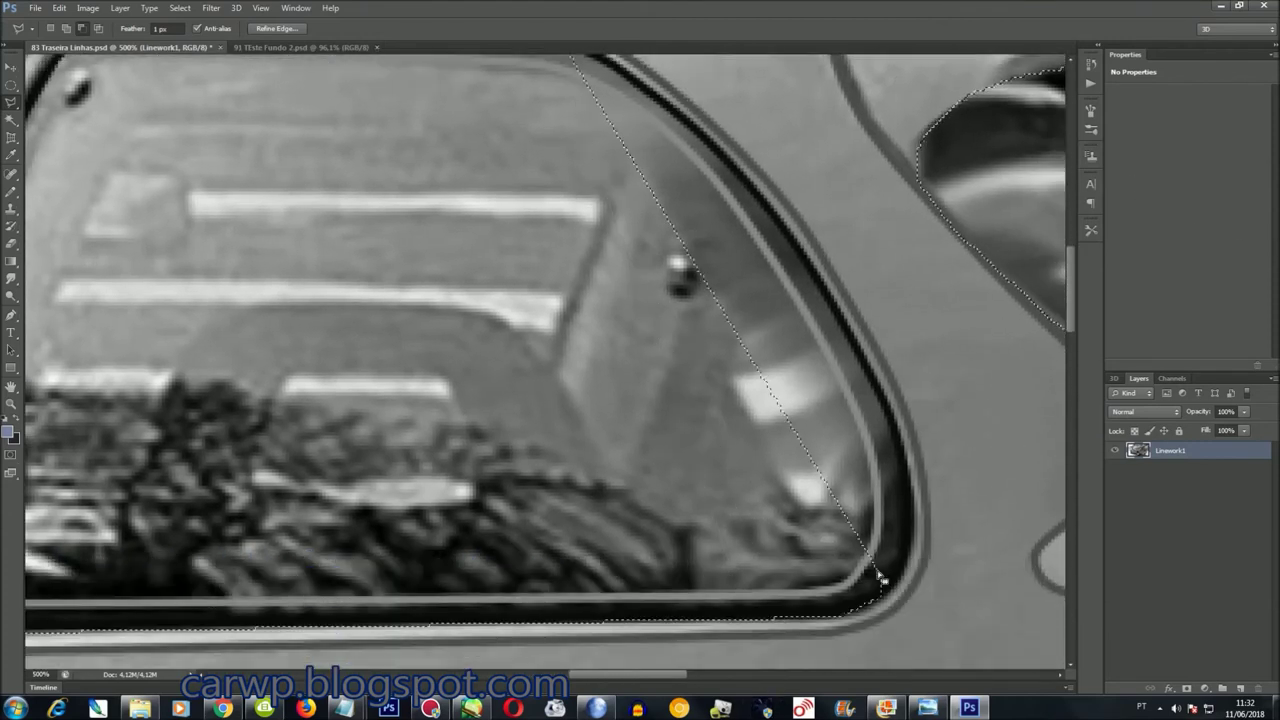
{"action": "left_click_drag", "start_coordinate": [920, 508], "coordinate": [905, 443]}
{"action": "scroll", "coordinate": [788, 218], "scroll_direction": "up", "scroll_amount": 1}
{"action": "left_click_drag", "start_coordinate": [788, 218], "coordinate": [694, 182]}
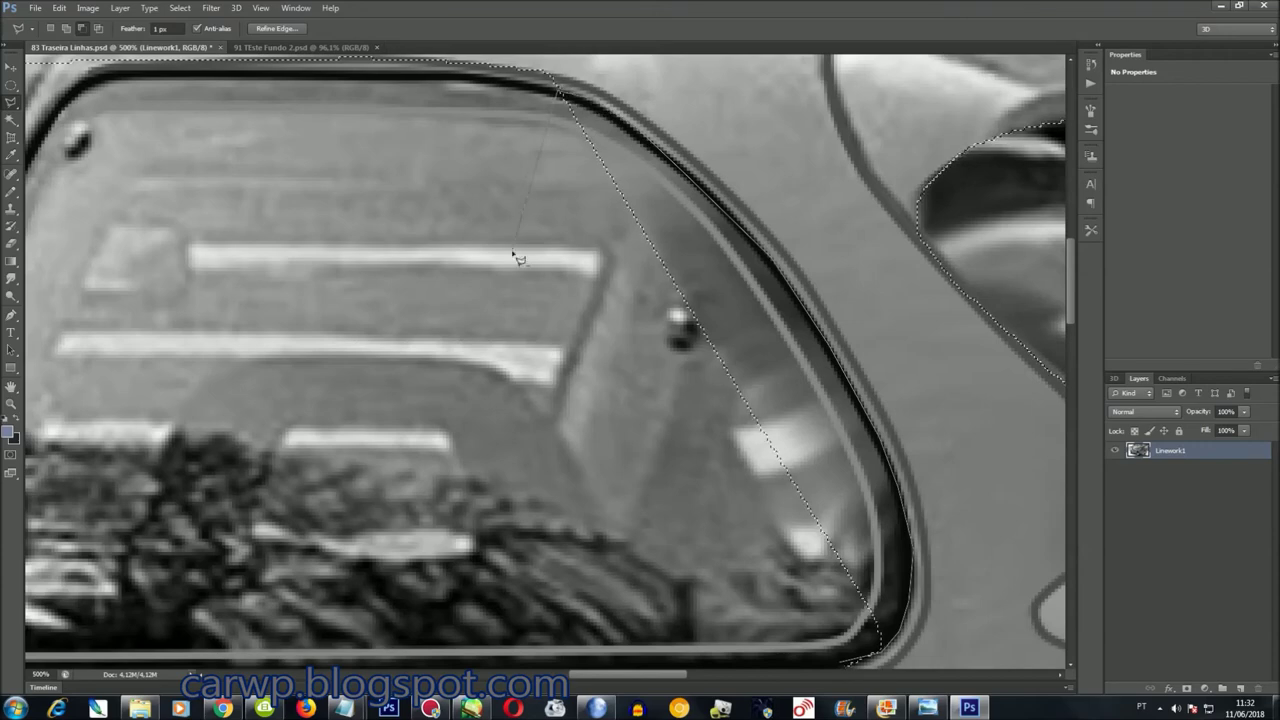
{"action": "scroll", "coordinate": [517, 254], "scroll_direction": "up", "scroll_amount": 3}
Add the window's roof edge to the selection, close it, and fit on screen
{"action": "scroll", "coordinate": [876, 215], "scroll_direction": "left", "scroll_amount": 5}
{"action": "key", "text": "shift"}
{"action": "left_click_drag", "start_coordinate": [405, 254], "coordinate": [393, 256]}
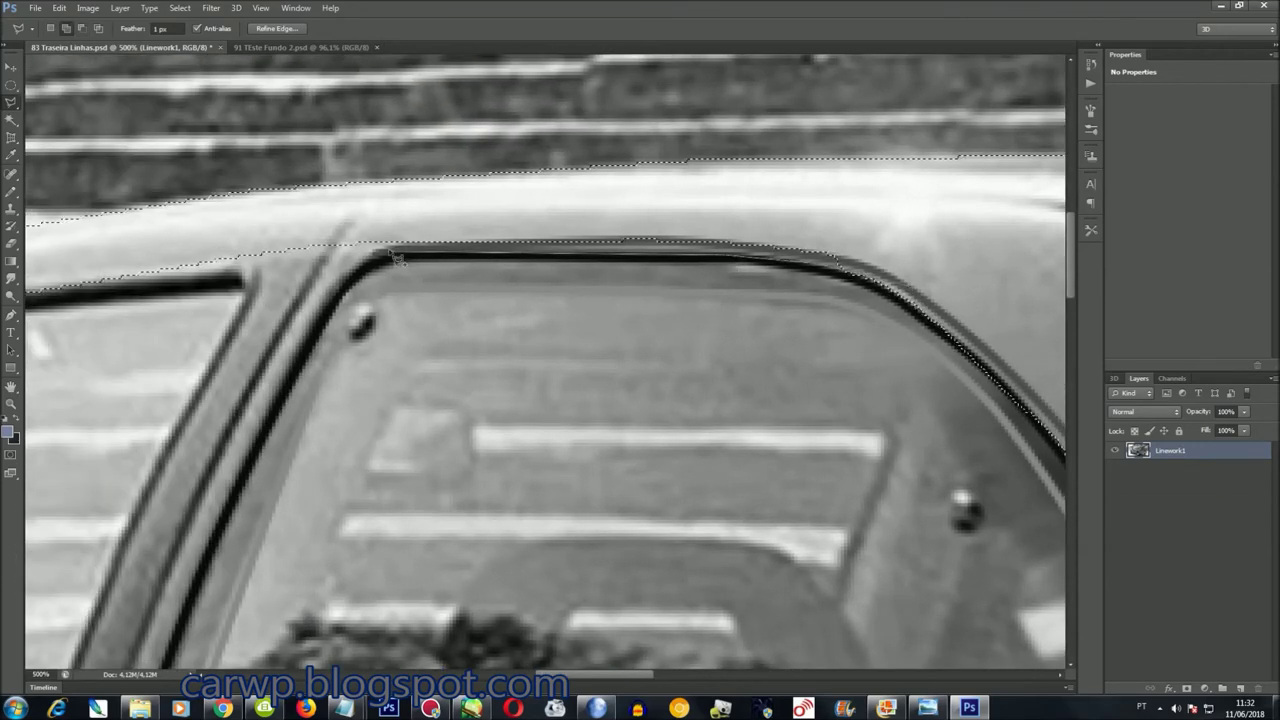
{"action": "scroll", "coordinate": [733, 267], "scroll_direction": "left", "scroll_amount": 10}
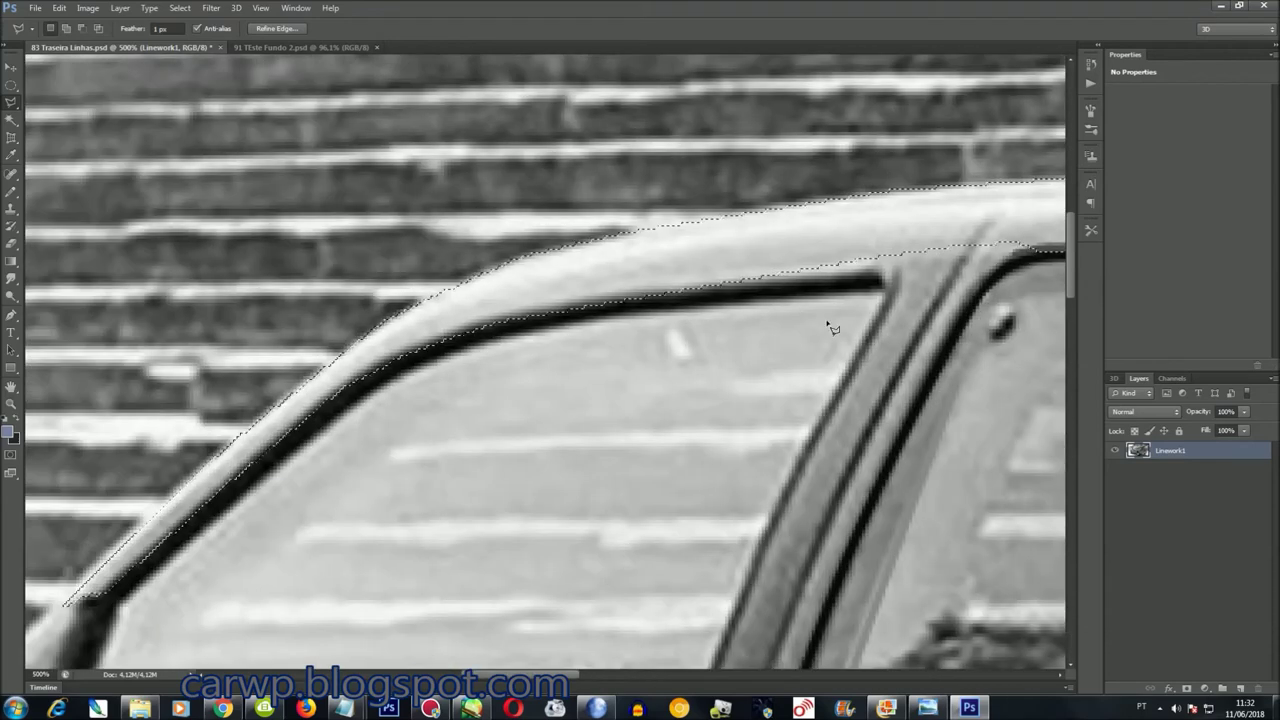
{"action": "left_click_drag", "start_coordinate": [733, 267], "coordinate": [884, 260]}
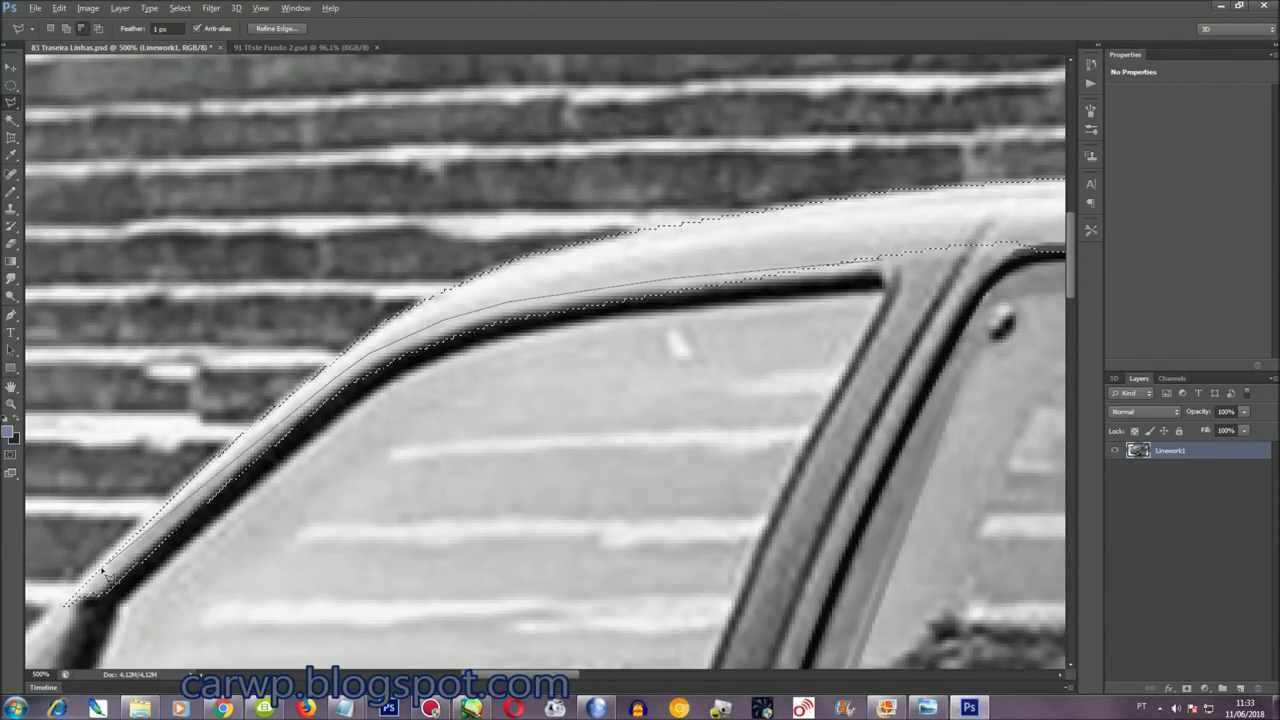
{"action": "double_click", "coordinate": [658, 497]}
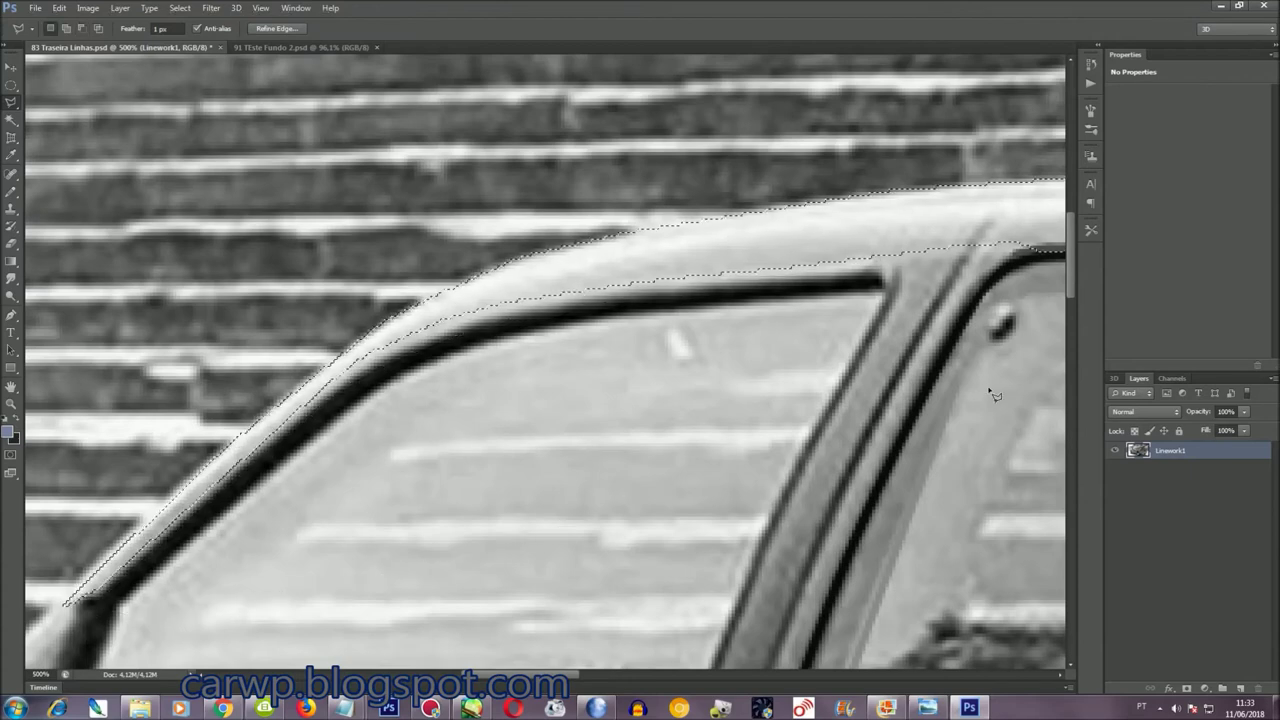
{"action": "key", "text": "ctrl+0"}
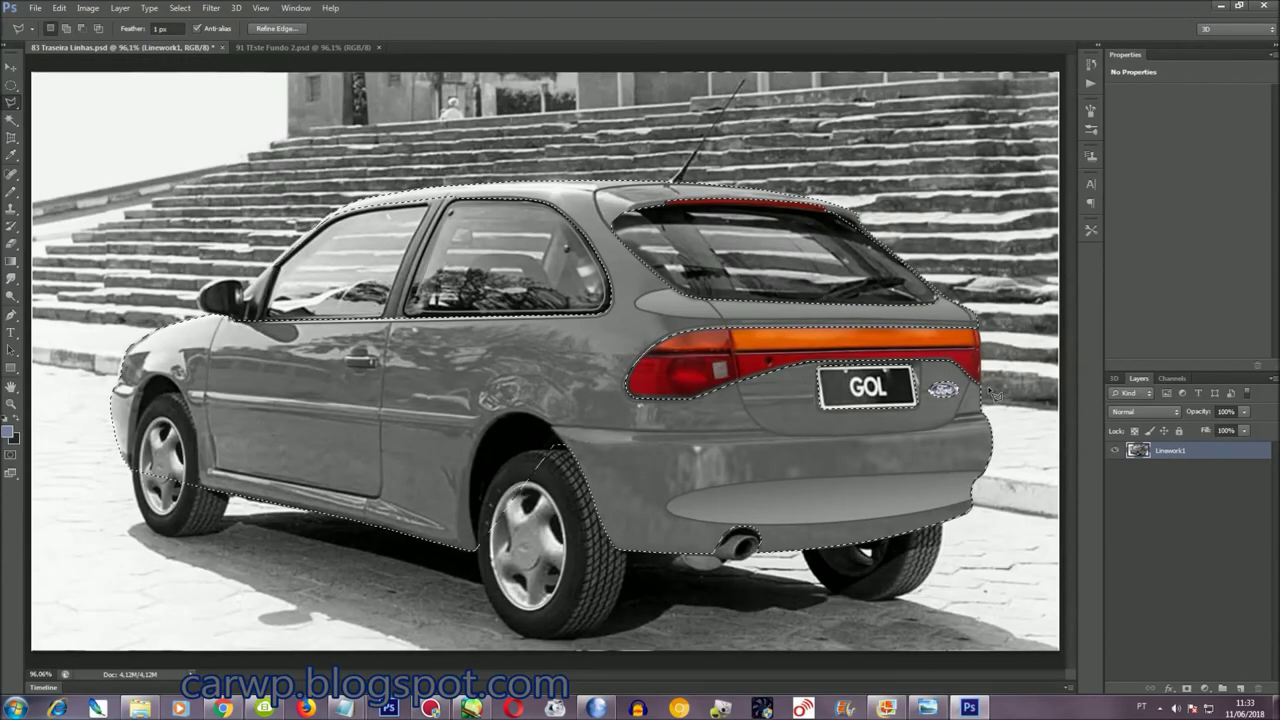
Zoom in to inspect the car selection's edges, then zoom back out
{"action": "key", "text": "ctrl+plus"}
{"action": "key", "text": "ctrl+plus"}
{"action": "key", "text": "ctrl+plus"}
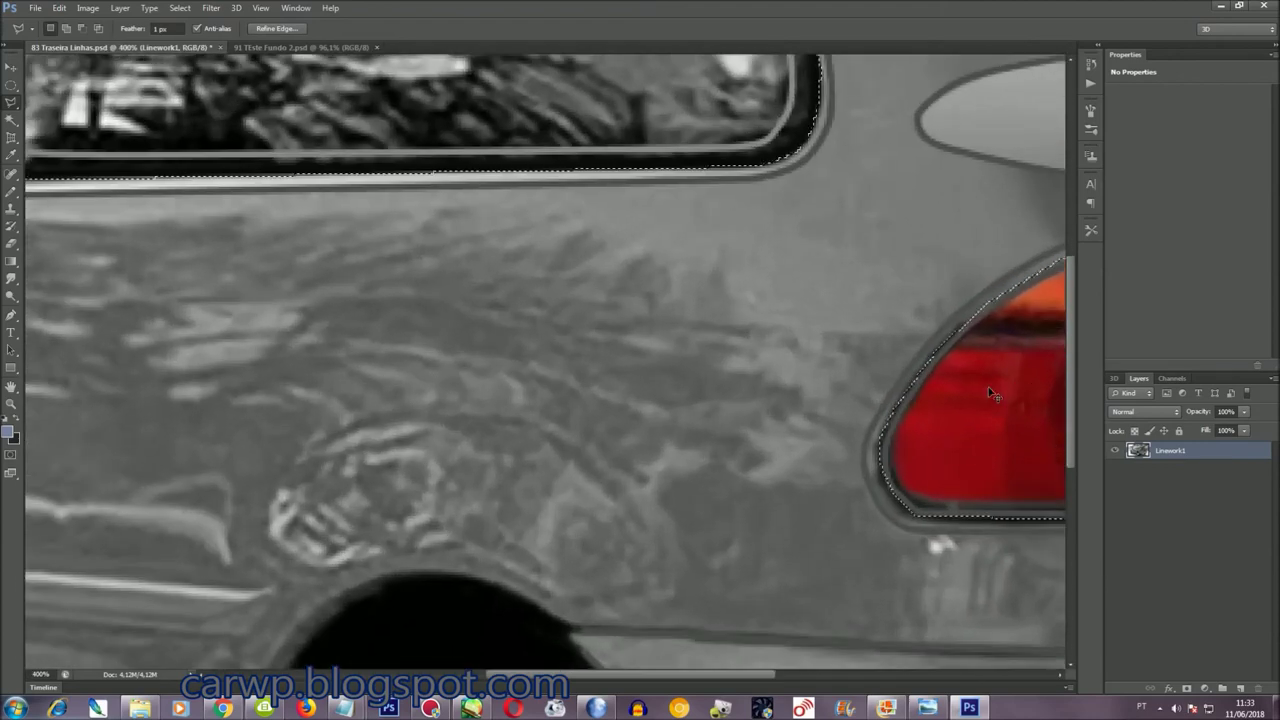
{"action": "left_click_drag", "start_coordinate": [692, 678], "coordinate": [570, 678]}
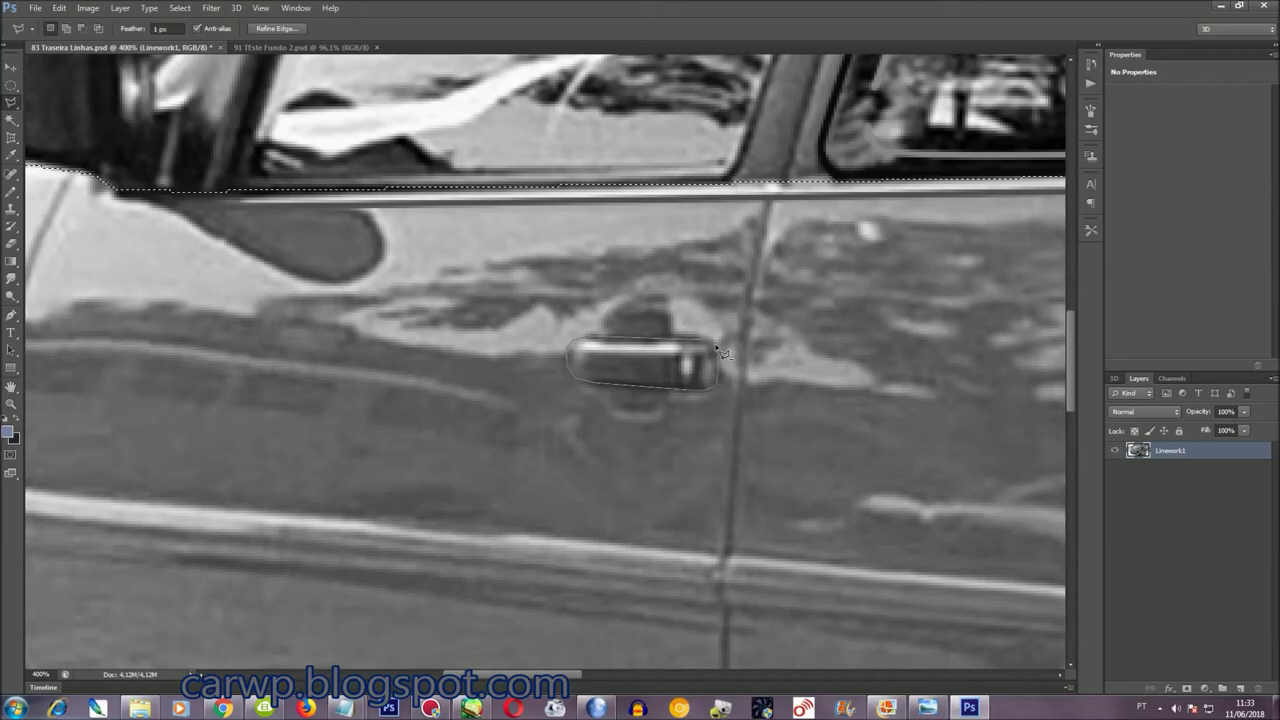
{"action": "key", "text": "ctrl+0"}
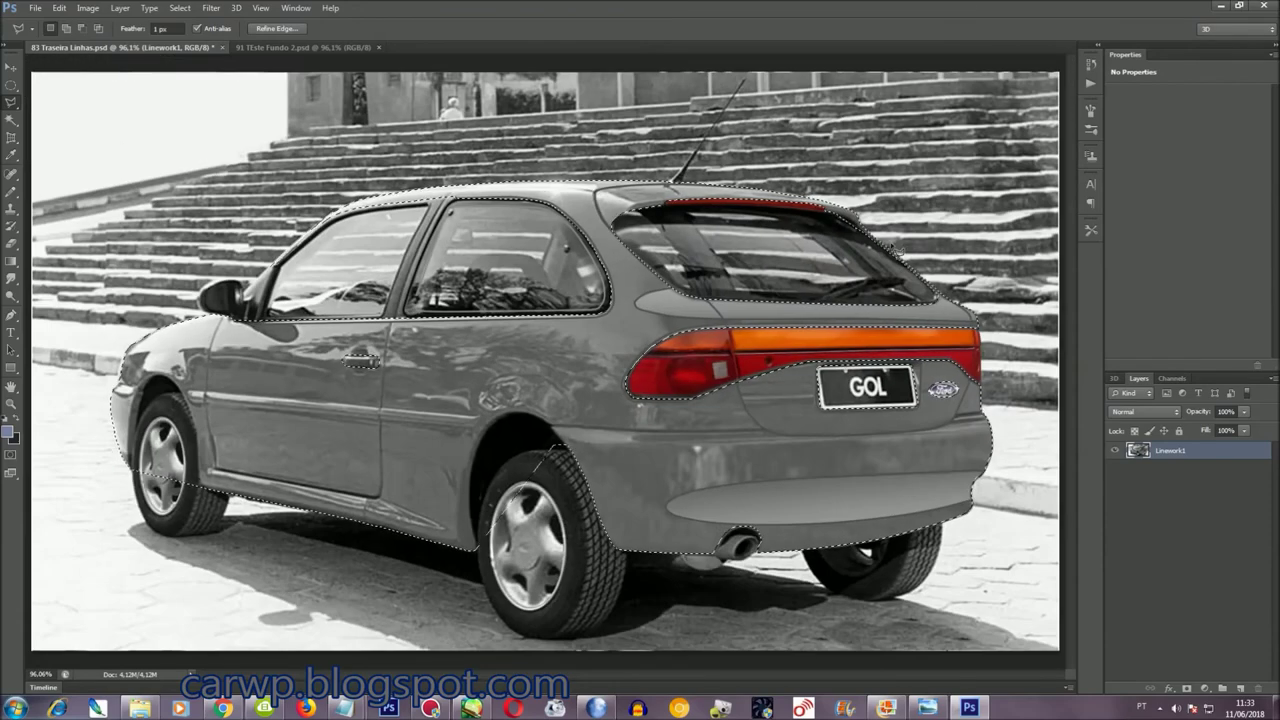
Save the car selection as a channel named 'Carro 1'
{"action": "right_click", "coordinate": [355, 382]}
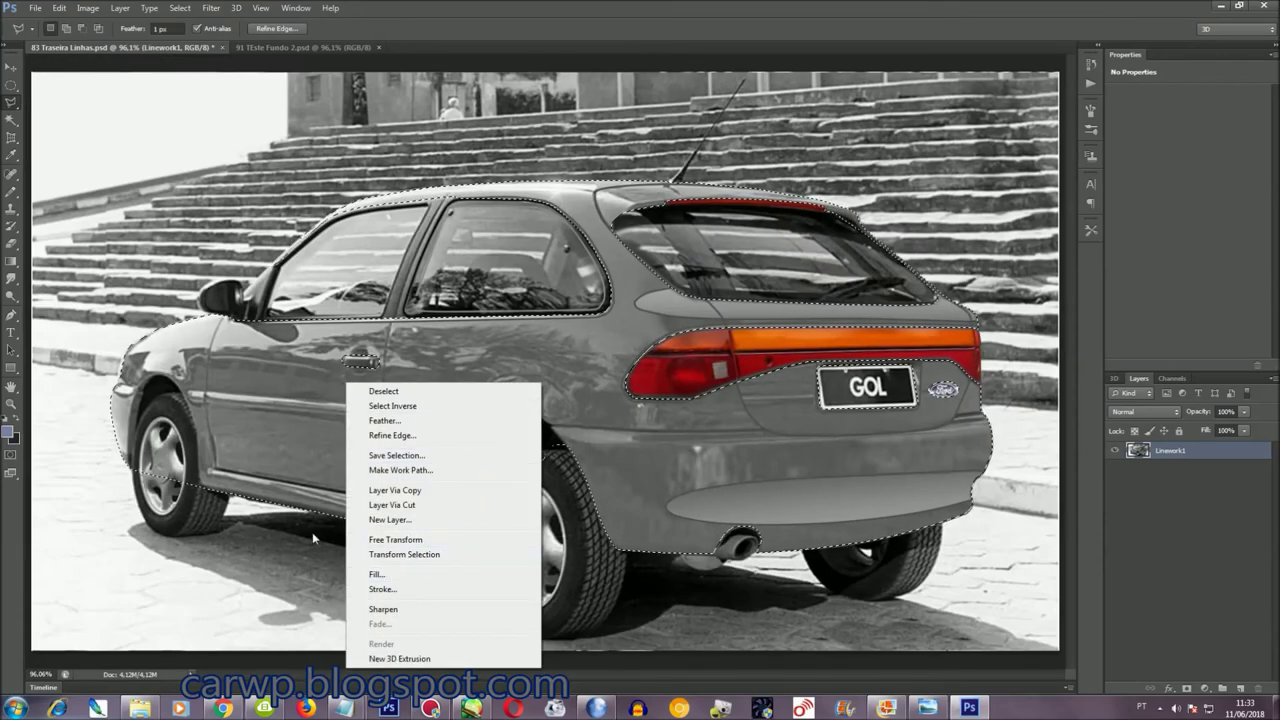
{"action": "left_click", "coordinate": [420, 458]}
{"action": "type", "text": "Carro 1"}
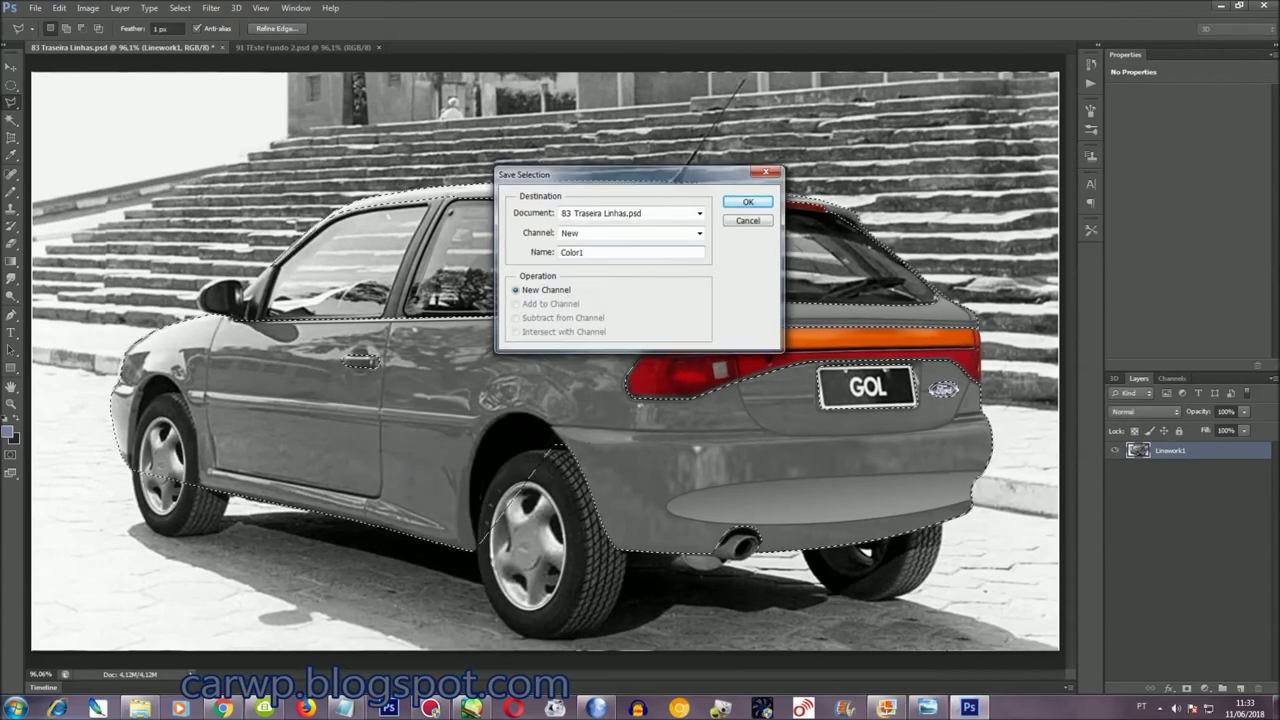
{"action": "key", "text": "Return"}
{"action": "key", "text": "ctrl+s"}
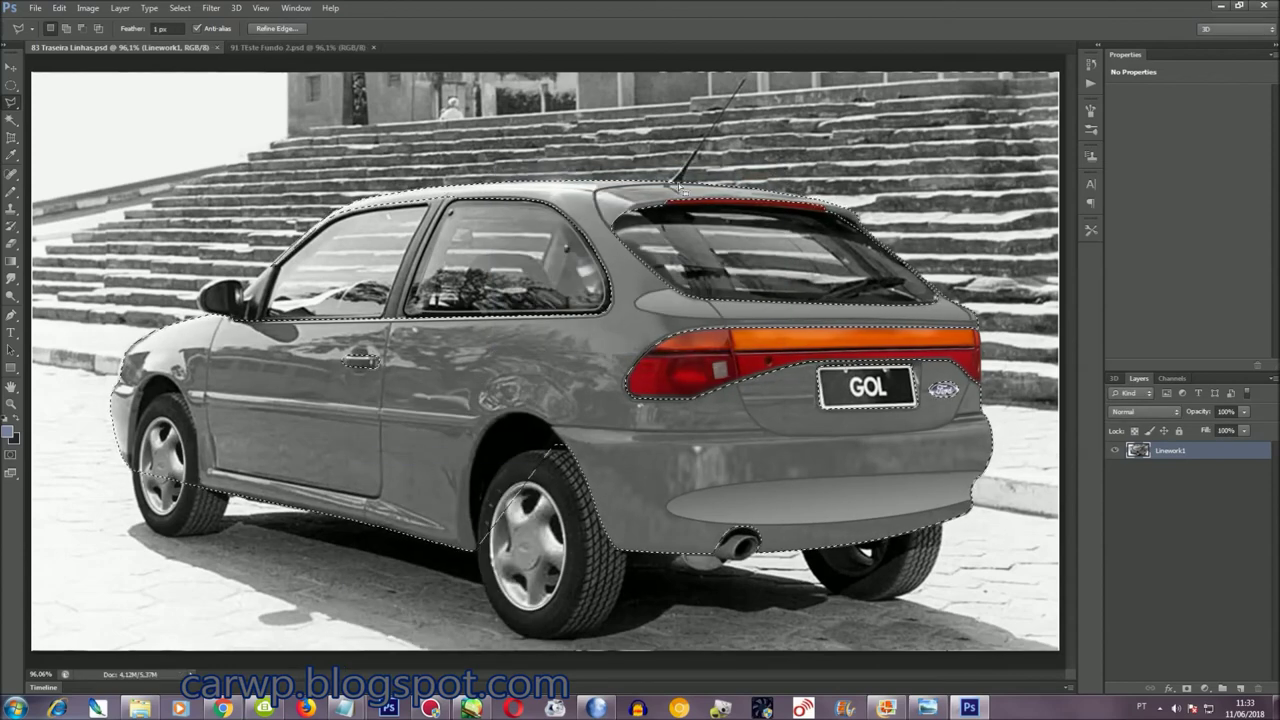
{"action": "left_click", "coordinate": [11, 85]}
Draw an ellipse over the rear wheel arch and tilt it to follow the arch
{"action": "left_click_drag", "start_coordinate": [462, 500], "coordinate": [530, 562]}
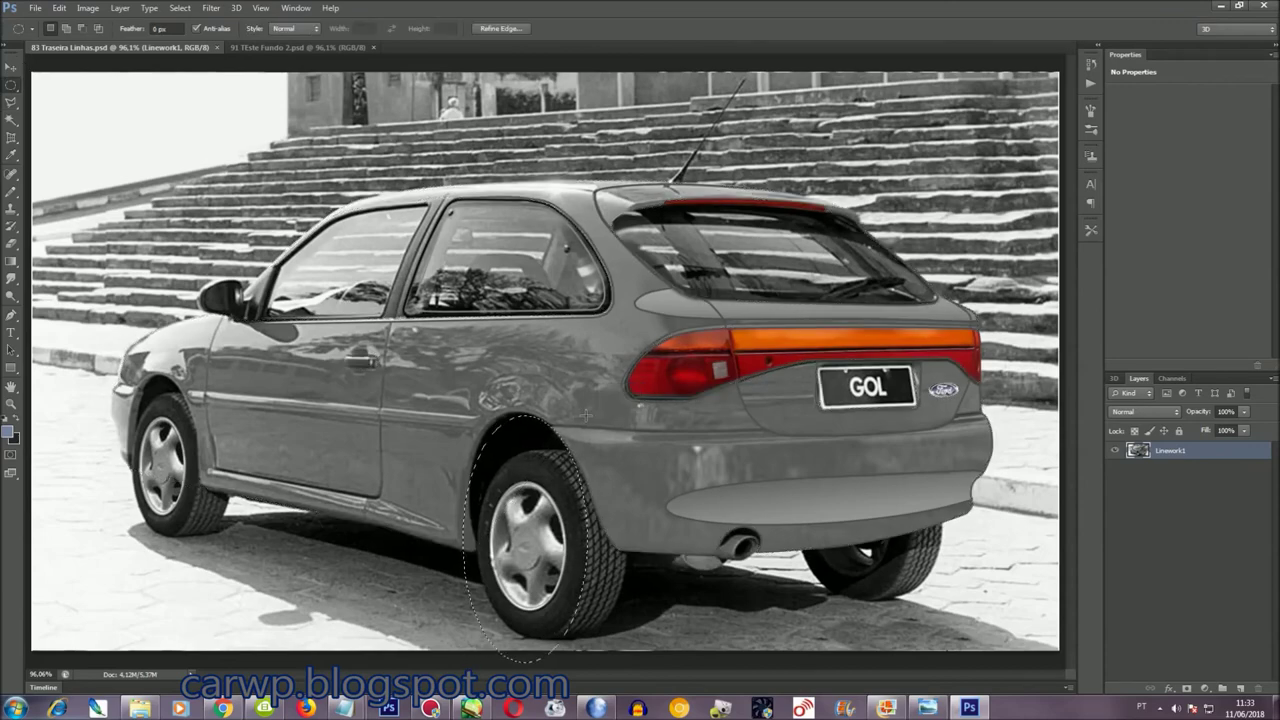
{"action": "key", "text": "ctrl+plus"}
{"action": "key", "text": "ctrl+plus"}
{"action": "key", "text": "ctrl+plus"}
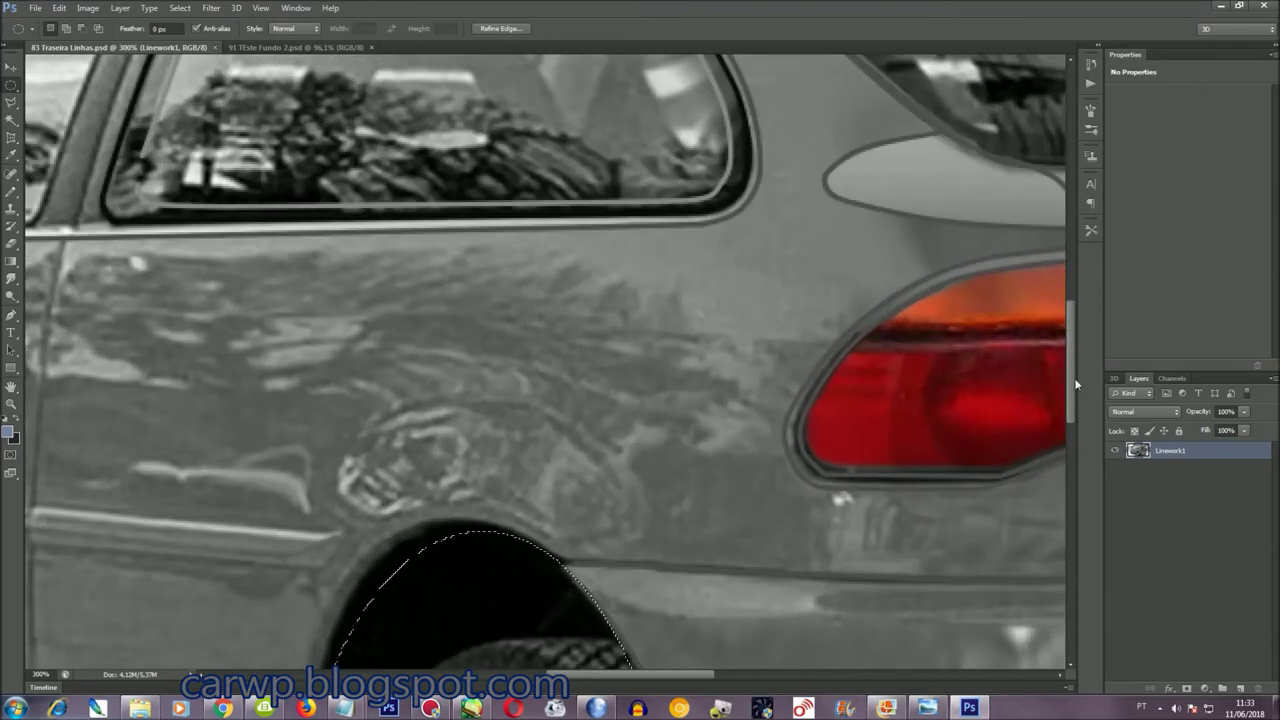
{"action": "scroll", "coordinate": [1076, 383], "scroll_direction": "down", "scroll_amount": 3}
{"action": "scroll", "coordinate": [1077, 415], "scroll_direction": "down", "scroll_amount": 3}
{"action": "right_click", "coordinate": [603, 347]}
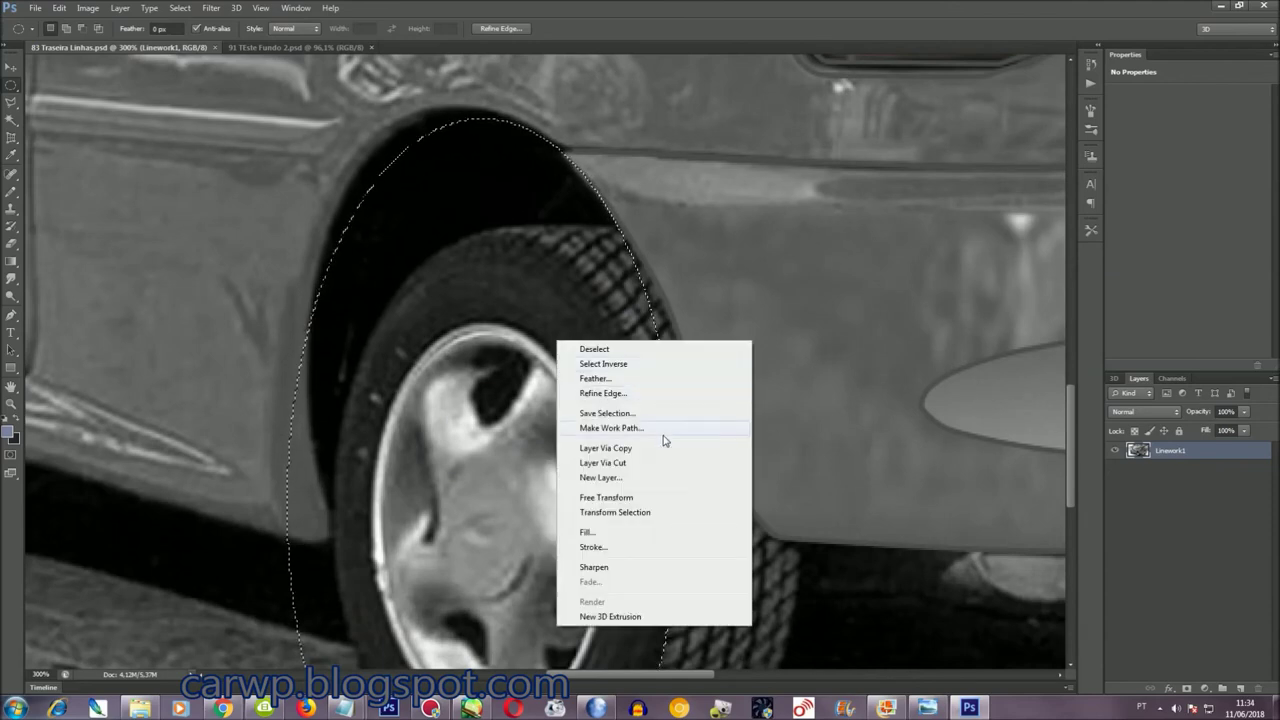
{"action": "left_click", "coordinate": [700, 509]}
{"action": "mouse_move", "coordinate": [720, 560]}
{"action": "left_mouse_down"}
{"action": "mouse_move", "coordinate": [573, 450]}
{"action": "mouse_move", "coordinate": [601, 447]}
{"action": "left_mouse_up"}
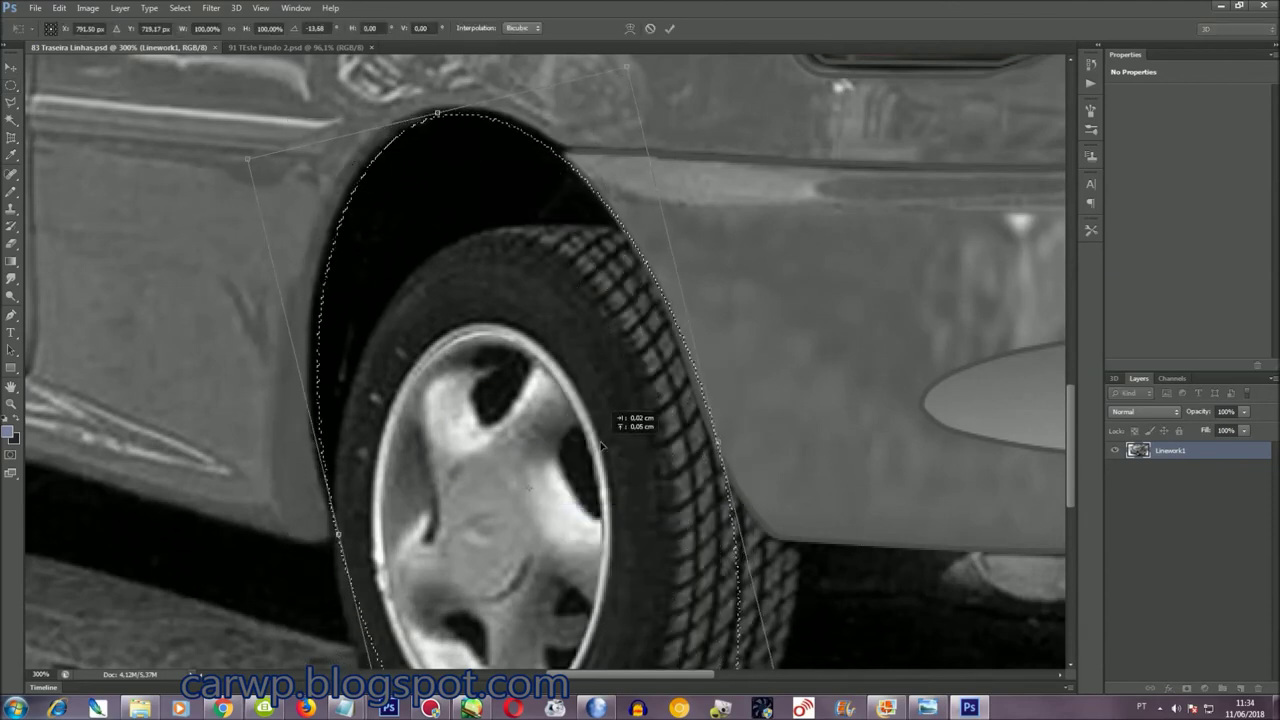
Warp the rear arch ellipse to fit, then save it as a channel
{"action": "right_click", "coordinate": [512, 304]}
{"action": "left_click", "coordinate": [540, 403]}
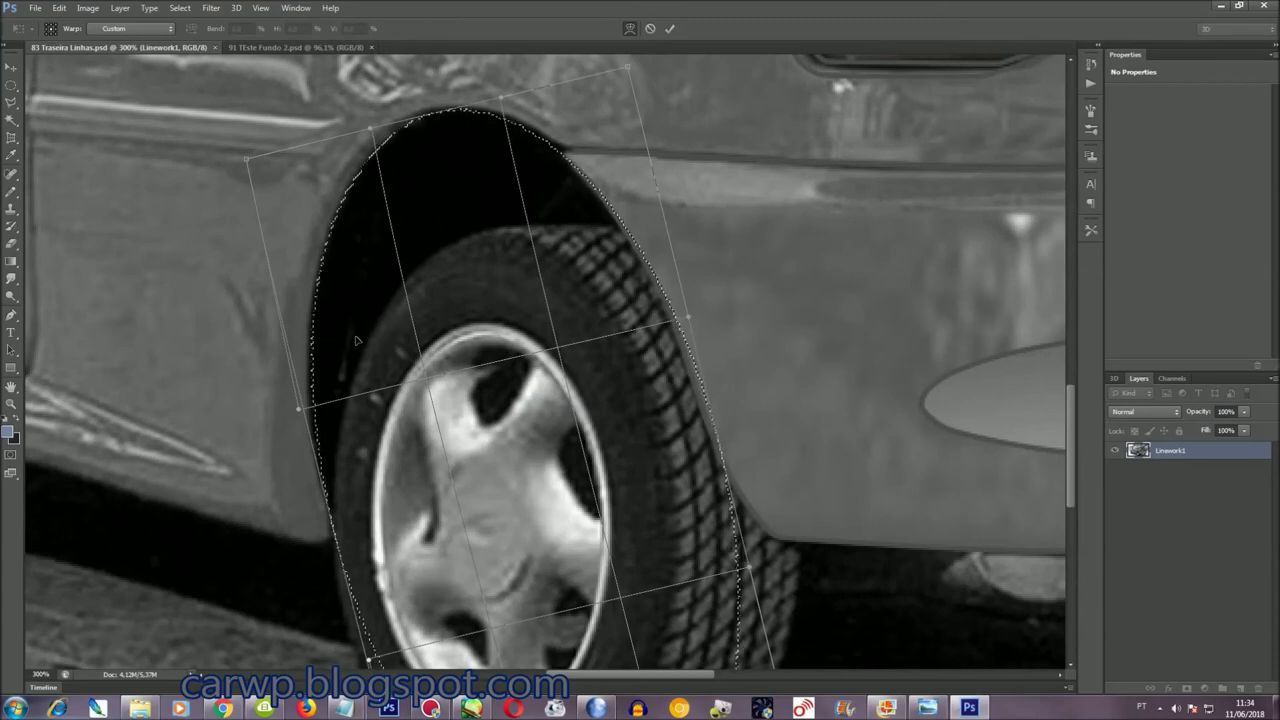
{"action": "key", "text": "Return"}
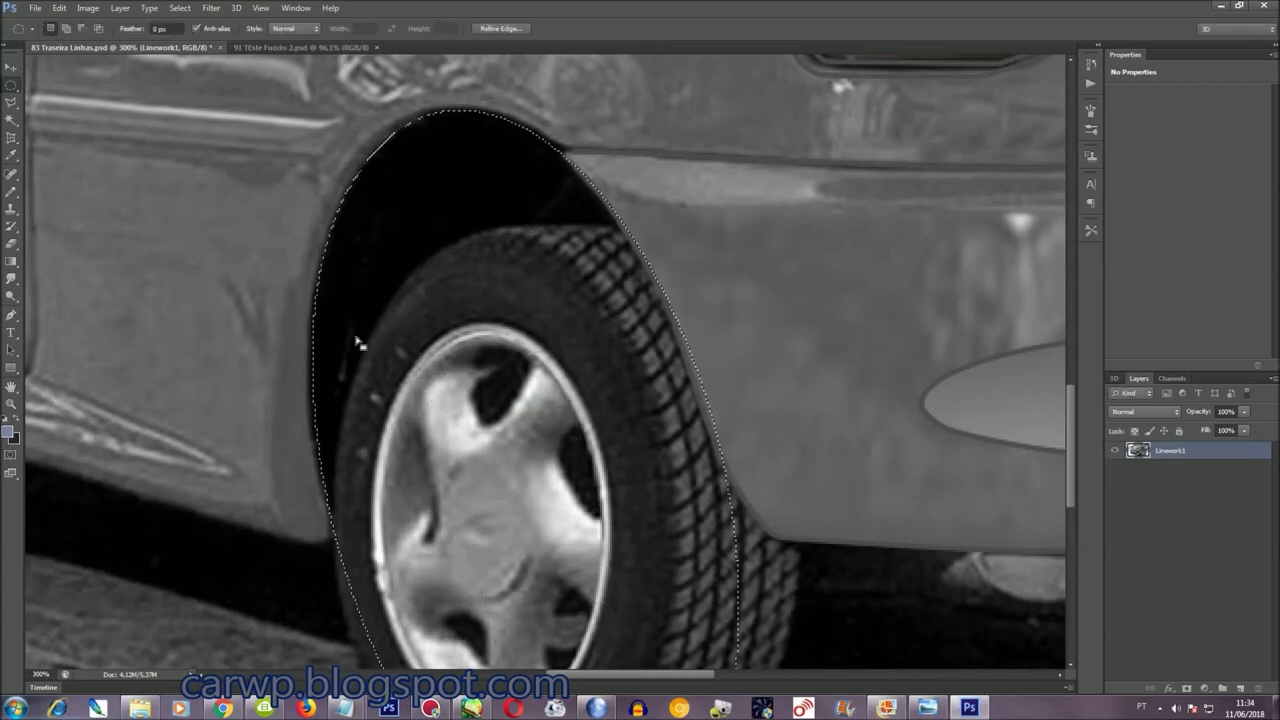
{"action": "right_click", "coordinate": [385, 263]}
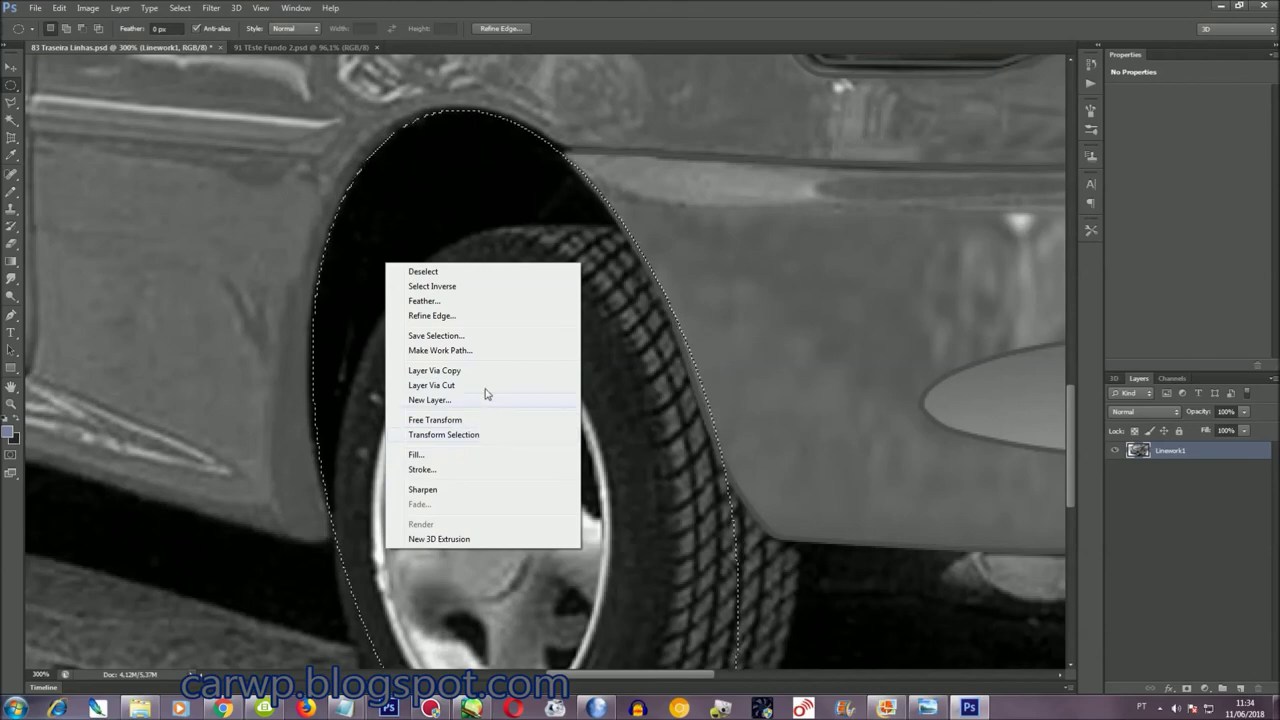
{"action": "left_click", "coordinate": [470, 336]}
{"action": "key", "text": "Return"}
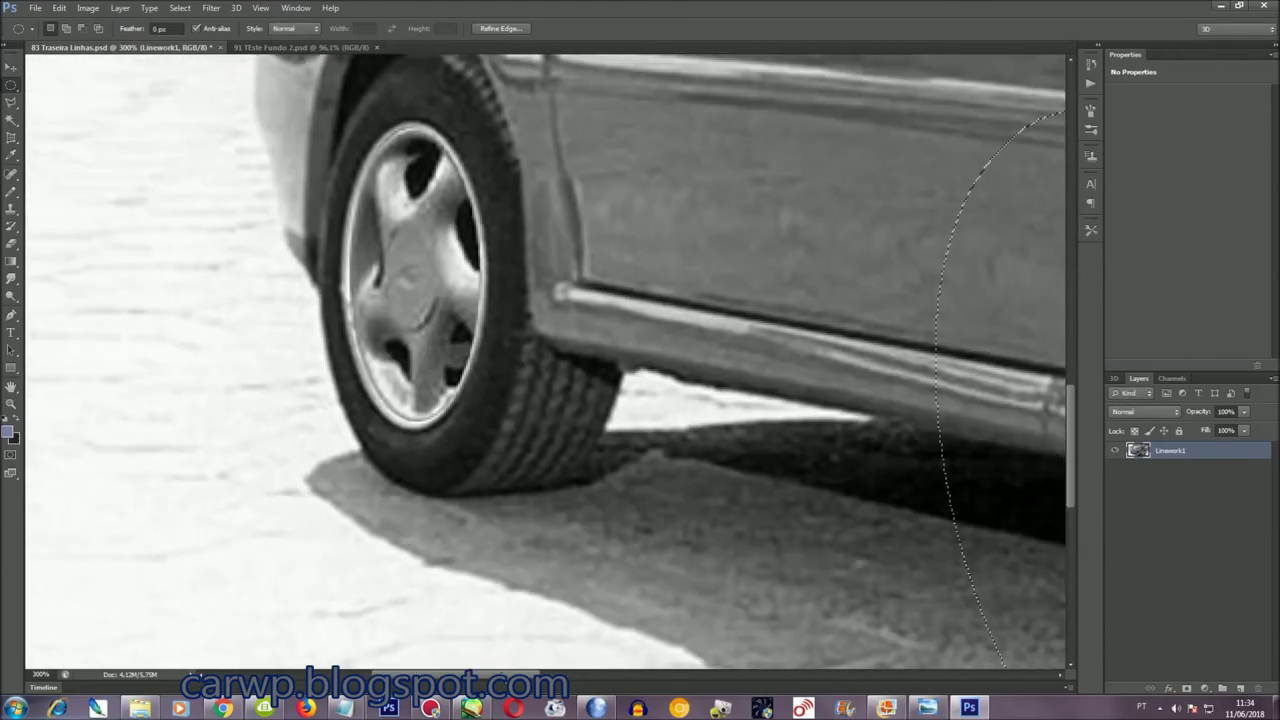
Reshape the front wheel ellipse to fit the front arch
{"action": "scroll", "coordinate": [766, 509], "scroll_direction": "left", "scroll_amount": 3}
{"action": "scroll", "coordinate": [686, 512], "scroll_direction": "up", "scroll_amount": 5}
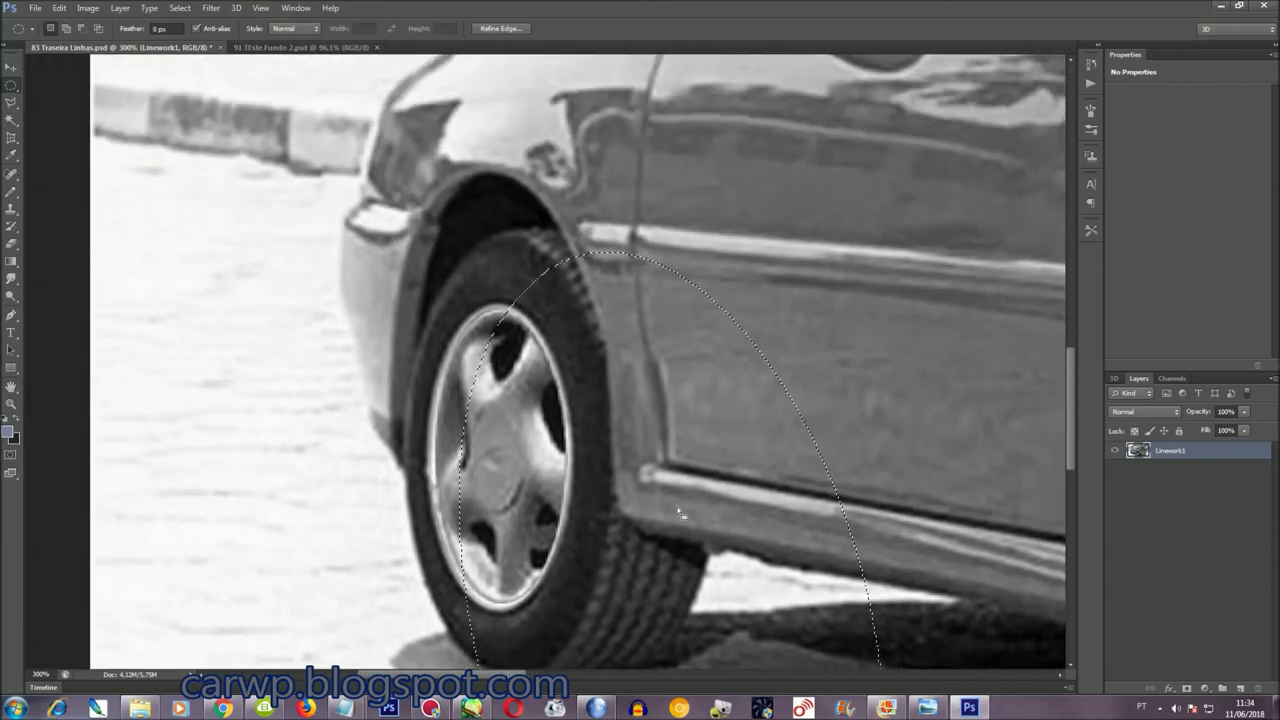
{"action": "right_click", "coordinate": [571, 403]}
{"action": "left_click", "coordinate": [757, 580]}
{"action": "left_click_drag", "start_coordinate": [769, 586], "coordinate": [627, 557]}
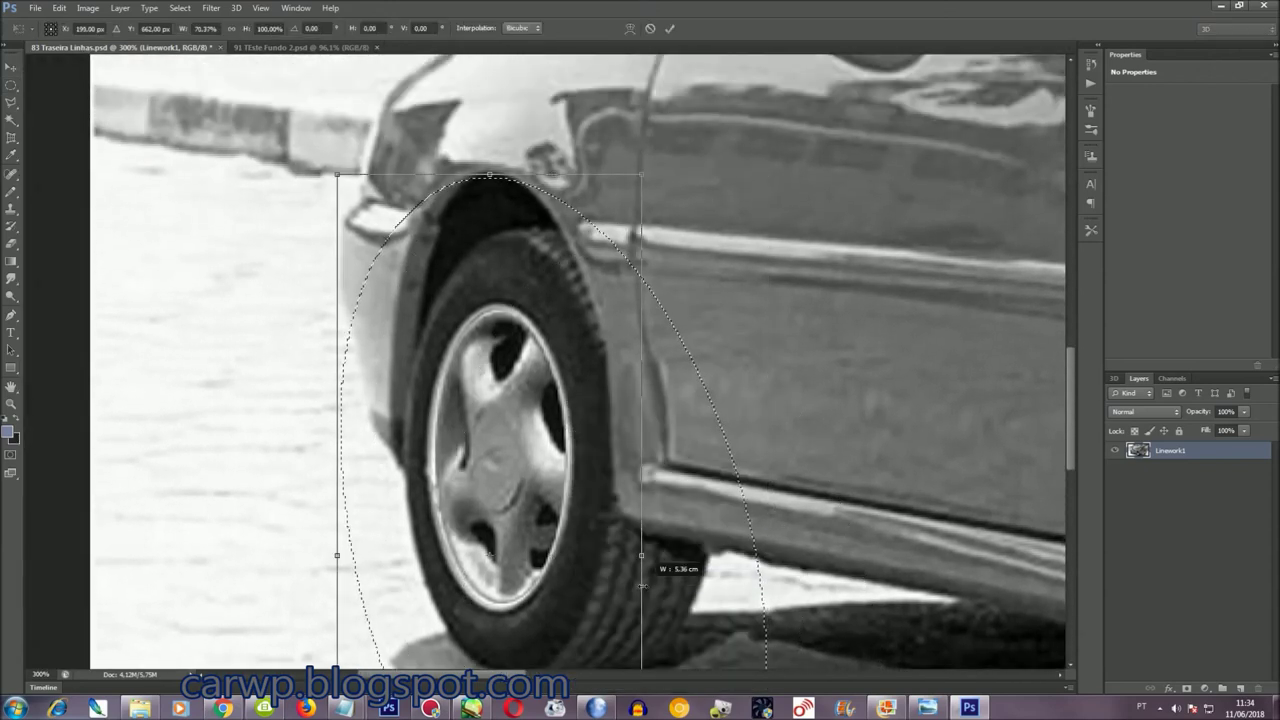
{"action": "left_click_drag", "start_coordinate": [335, 554], "coordinate": [410, 555]}
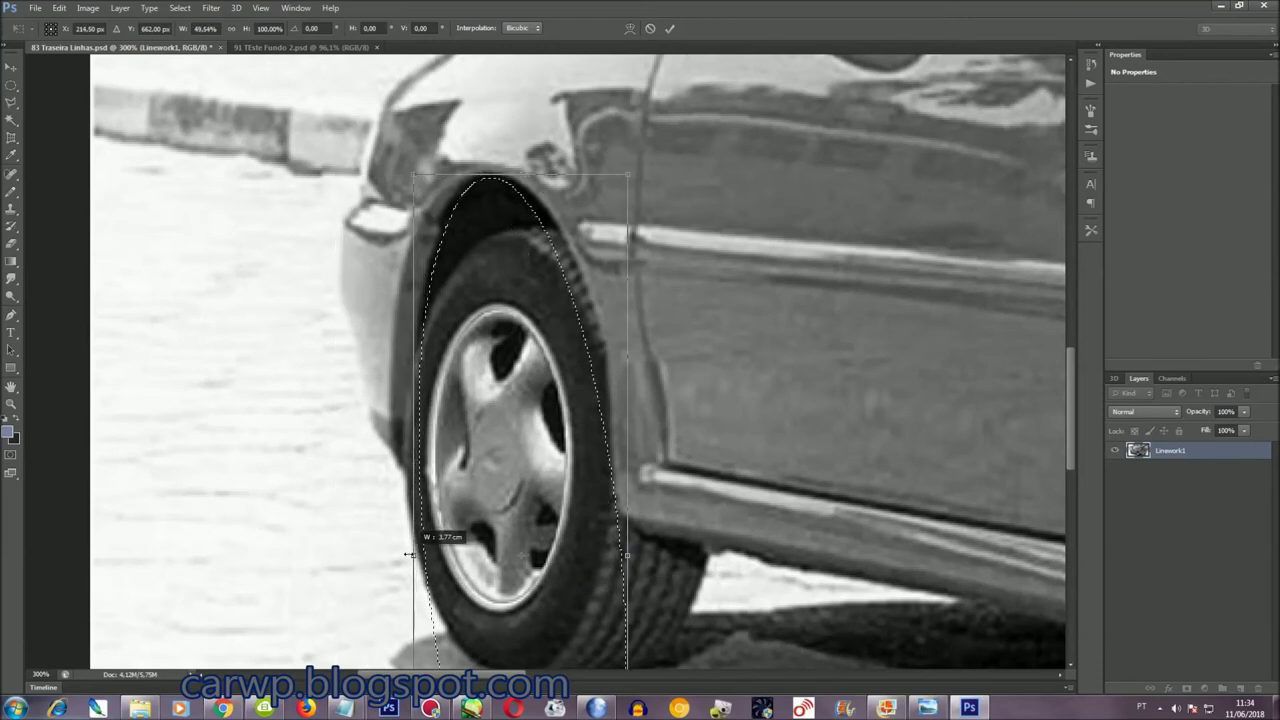
{"action": "left_click_drag", "start_coordinate": [627, 550], "coordinate": [660, 501]}
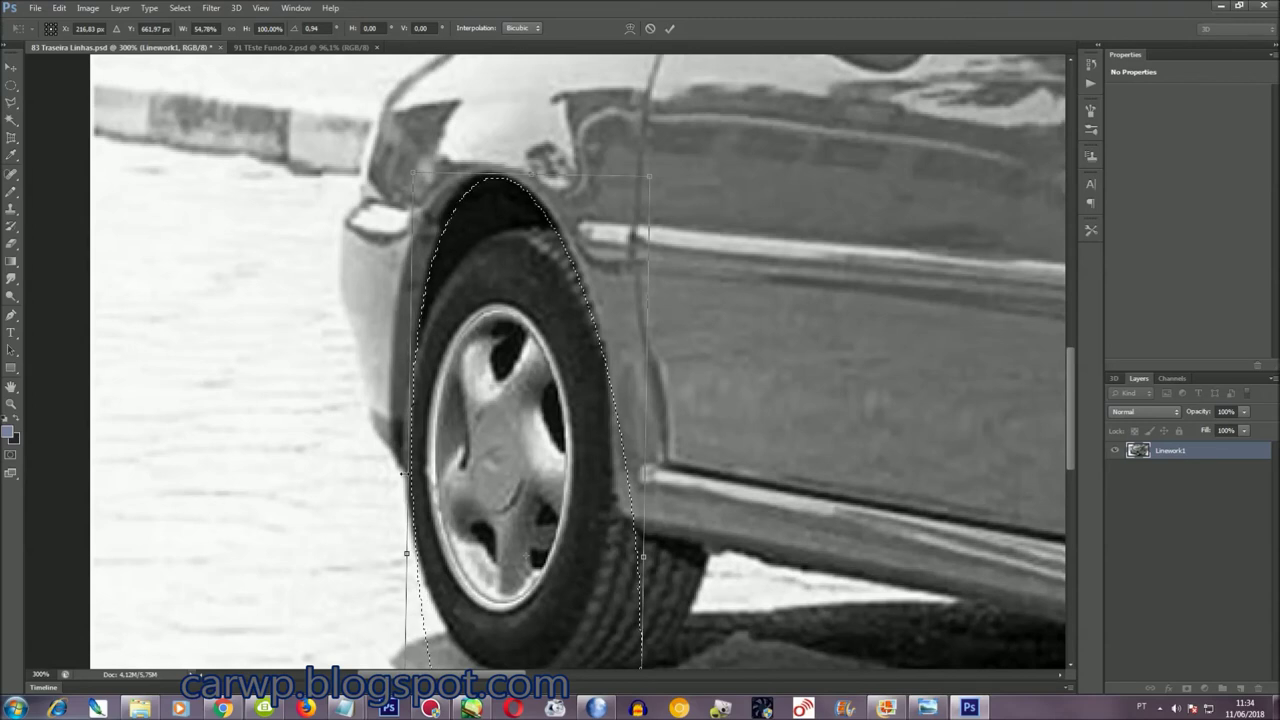
{"action": "key", "text": "Return"}
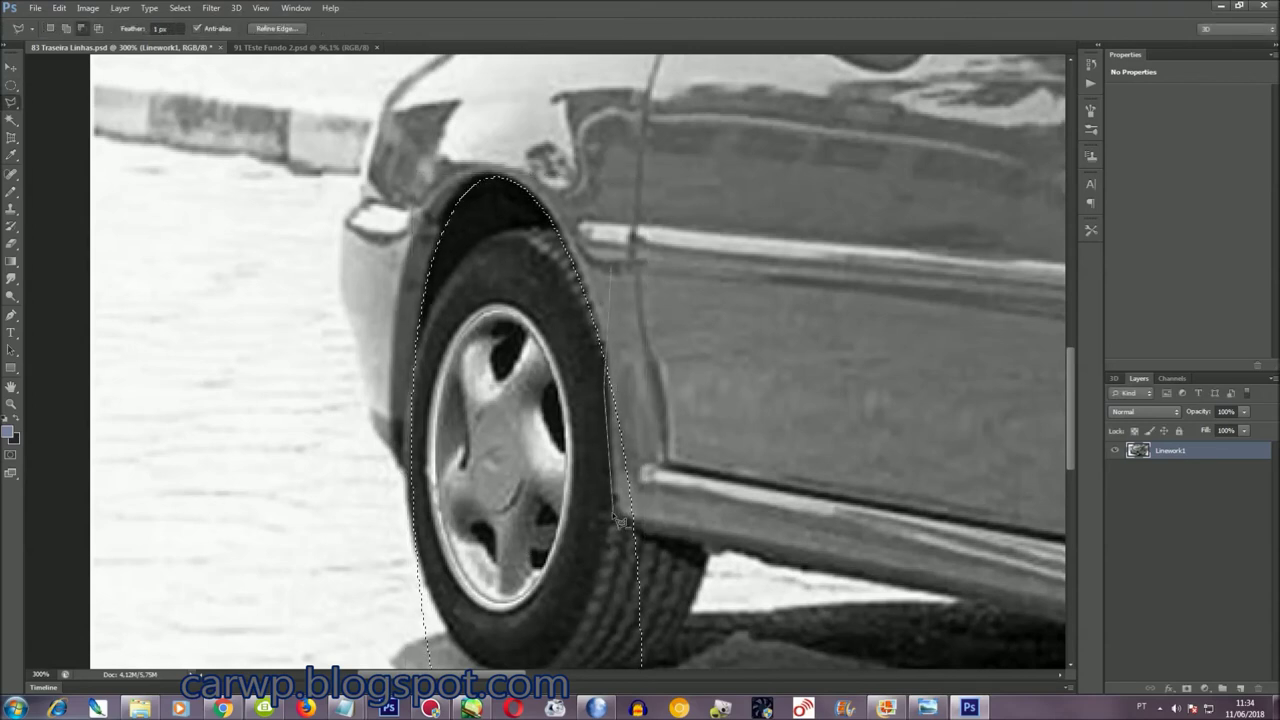
Save the front arch selection as a channel and fit the car on screen
{"action": "right_click", "coordinate": [490, 380]}
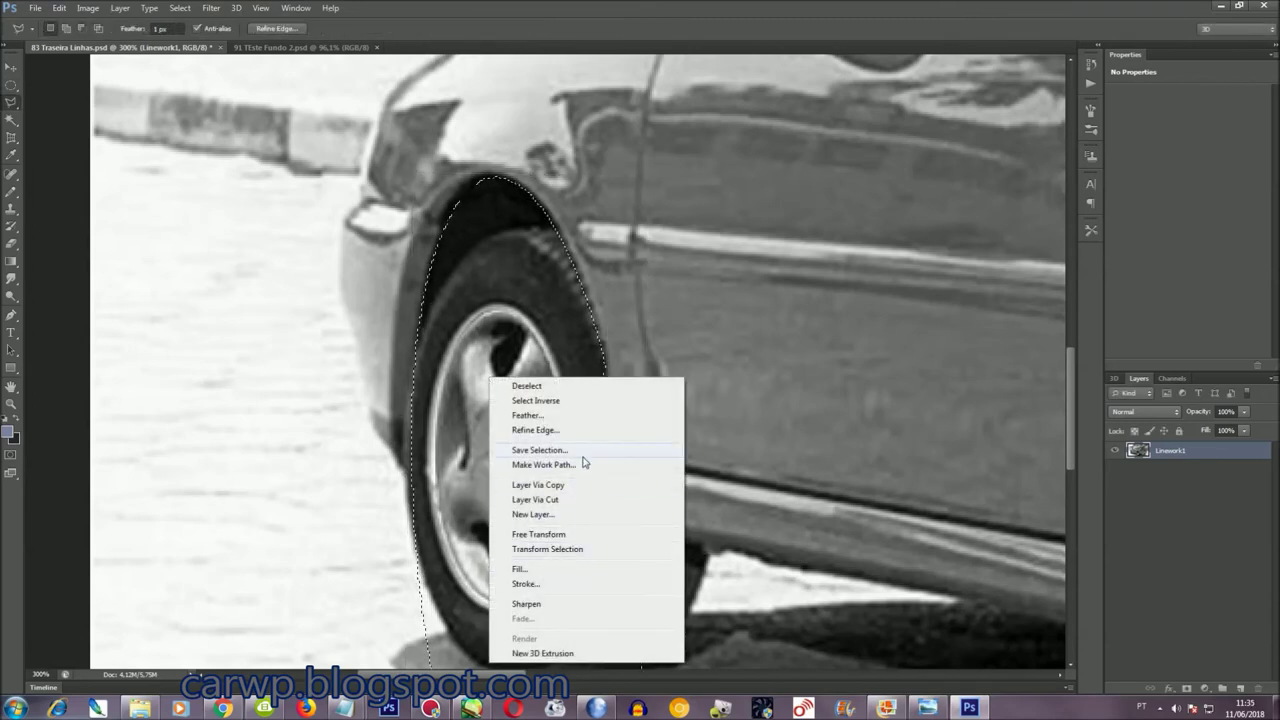
{"action": "left_click", "coordinate": [580, 450]}
{"action": "key", "text": "Return"}
{"action": "key", "text": "ctrl+0"}
{"action": "key", "text": "alt+s"}
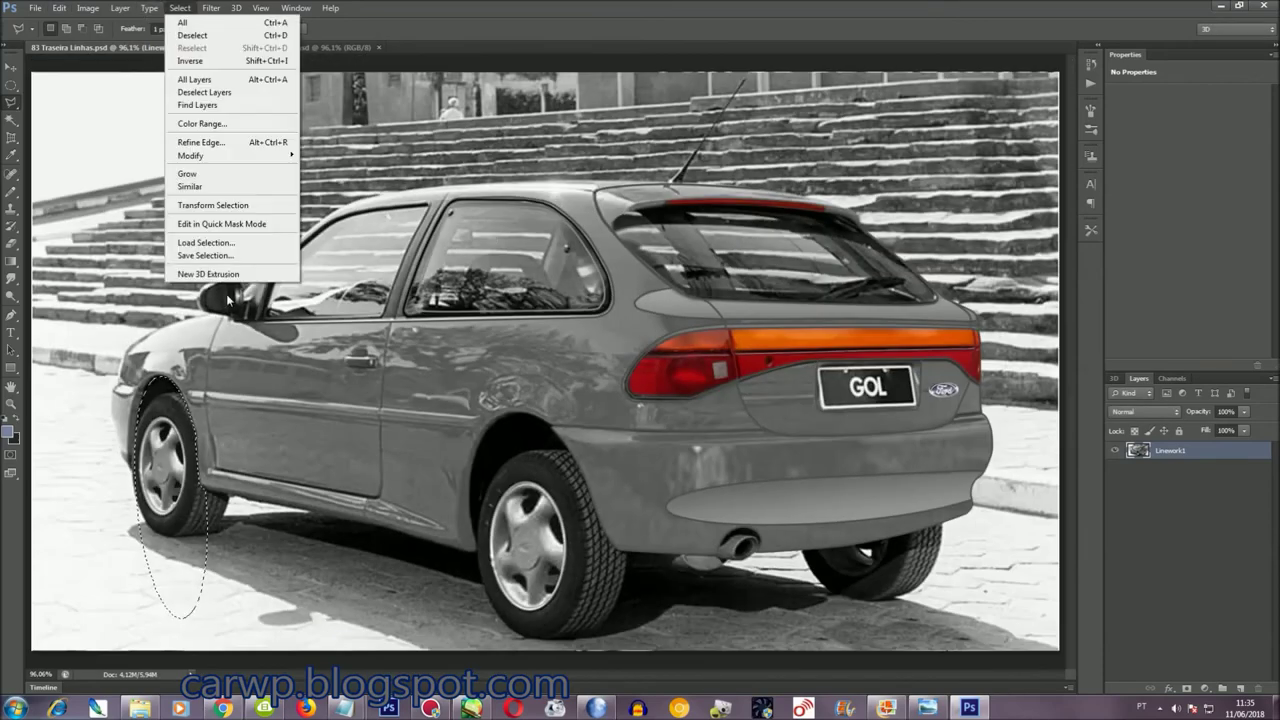
Load the Color1 car channel and subtract saved channel 1 from it
{"action": "left_click", "coordinate": [239, 243]}
{"action": "left_click", "coordinate": [660, 234]}
{"action": "left_click", "coordinate": [640, 257]}
{"action": "left_click", "coordinate": [748, 204]}
{"action": "left_click", "coordinate": [180, 8]}
{"action": "left_click", "coordinate": [239, 243]}
{"action": "left_click", "coordinate": [700, 233]}
{"action": "left_click", "coordinate": [599, 280]}
{"action": "left_click", "coordinate": [515, 316]}
{"action": "left_click", "coordinate": [748, 202]}
Subtract saved channel 2 from the car selection
{"action": "left_click", "coordinate": [180, 8]}
{"action": "left_click", "coordinate": [205, 242]}
{"action": "left_click", "coordinate": [640, 233]}
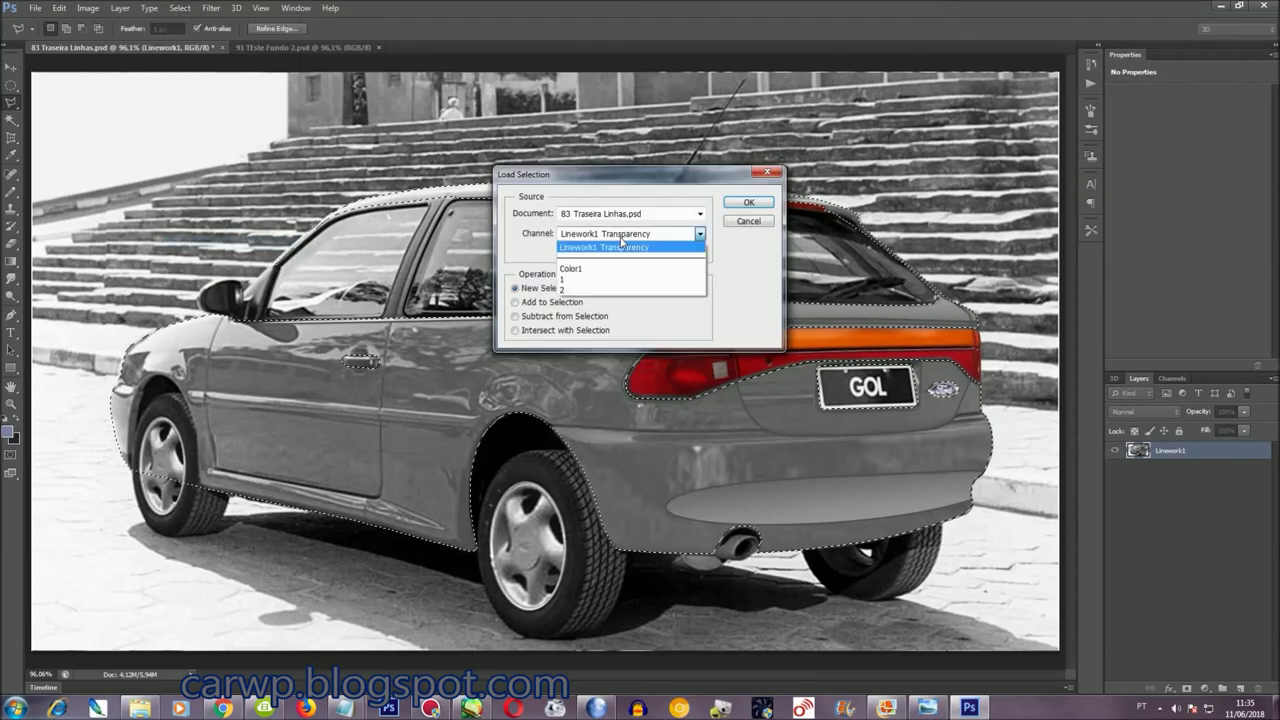
{"action": "left_click", "coordinate": [590, 291]}
{"action": "left_click", "coordinate": [577, 317]}
{"action": "left_click", "coordinate": [748, 202]}
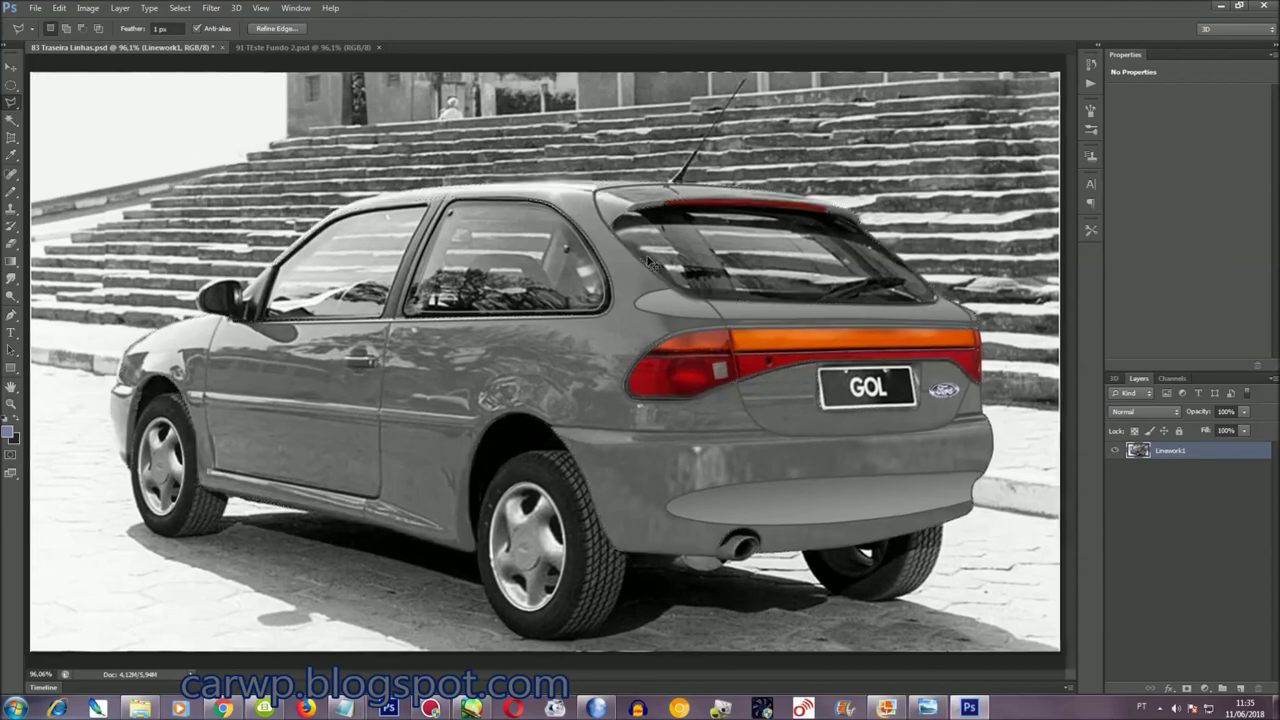
Zoom in to check the selection edges, trying the Elliptical Marquee and Smudge tools
{"action": "key", "text": "ctrl+plus"}
{"action": "key", "text": "ctrl+plus"}
{"action": "key", "text": "ctrl+plus"}
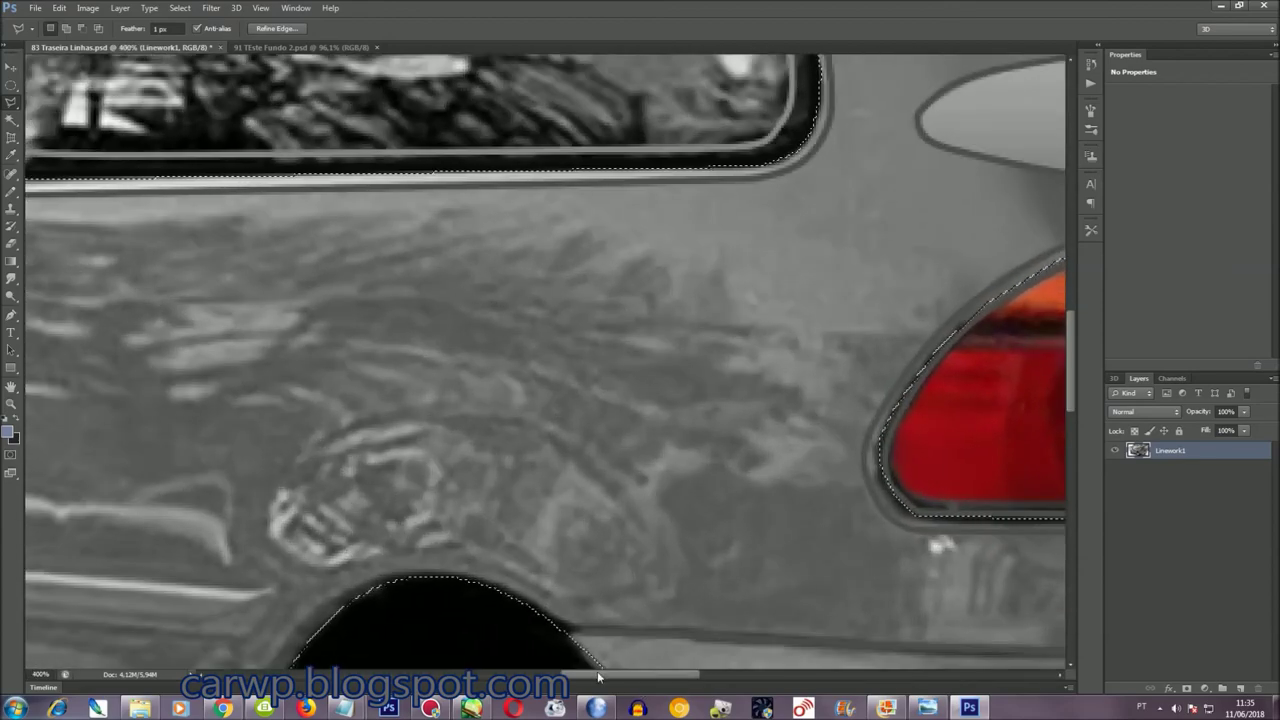
{"action": "left_click_drag", "start_coordinate": [598, 678], "coordinate": [260, 678]}
{"action": "left_click_drag", "start_coordinate": [1069, 368], "coordinate": [1088, 441]}
{"action": "left_click", "coordinate": [14, 85]}
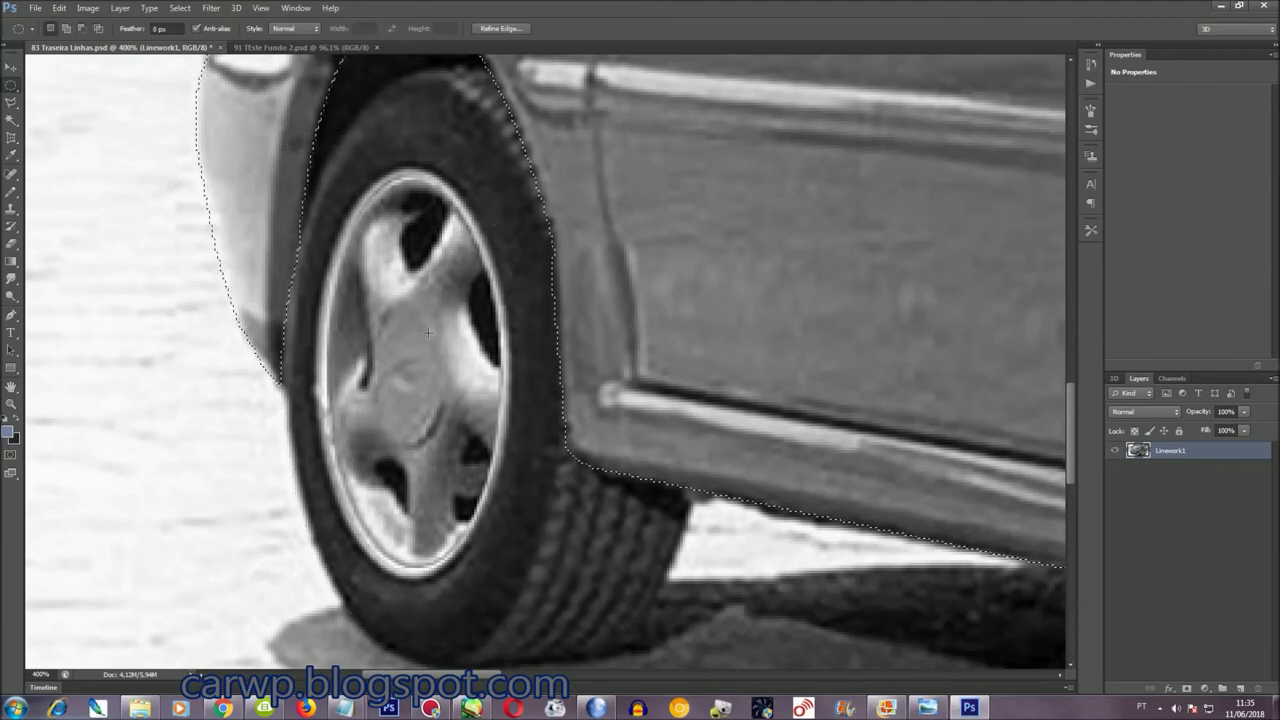
{"action": "left_click", "coordinate": [12, 278]}
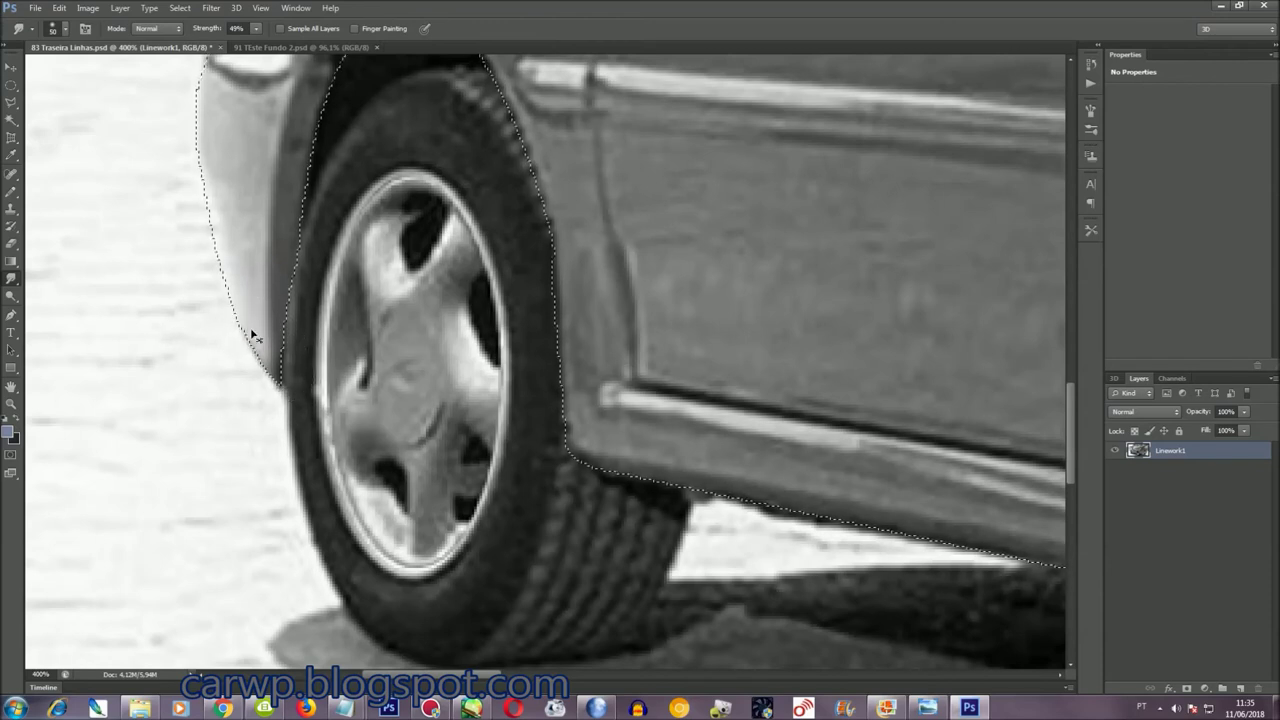
{"action": "scroll", "coordinate": [170, 330], "scroll_direction": "up", "scroll_amount": 3}
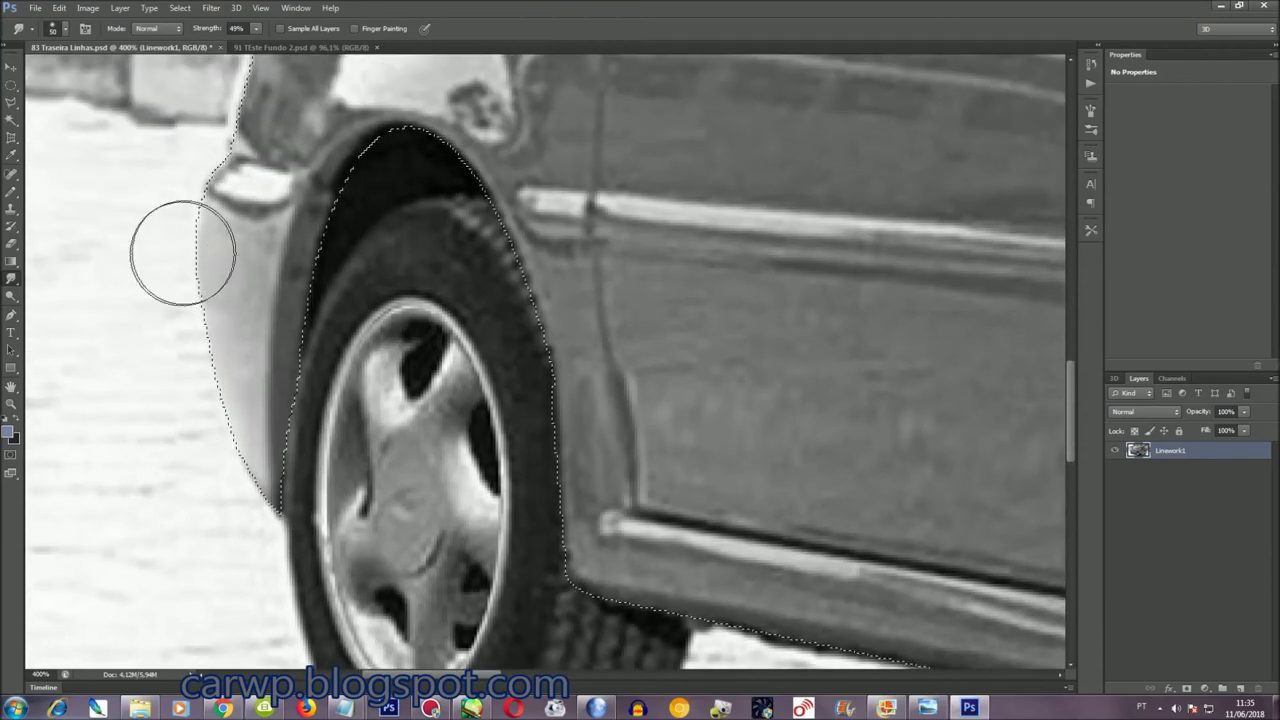
{"action": "scroll", "coordinate": [180, 275], "scroll_direction": "down", "scroll_amount": 1}
Invert the selection and fit the whole car on screen
{"action": "left_click", "coordinate": [180, 8]}
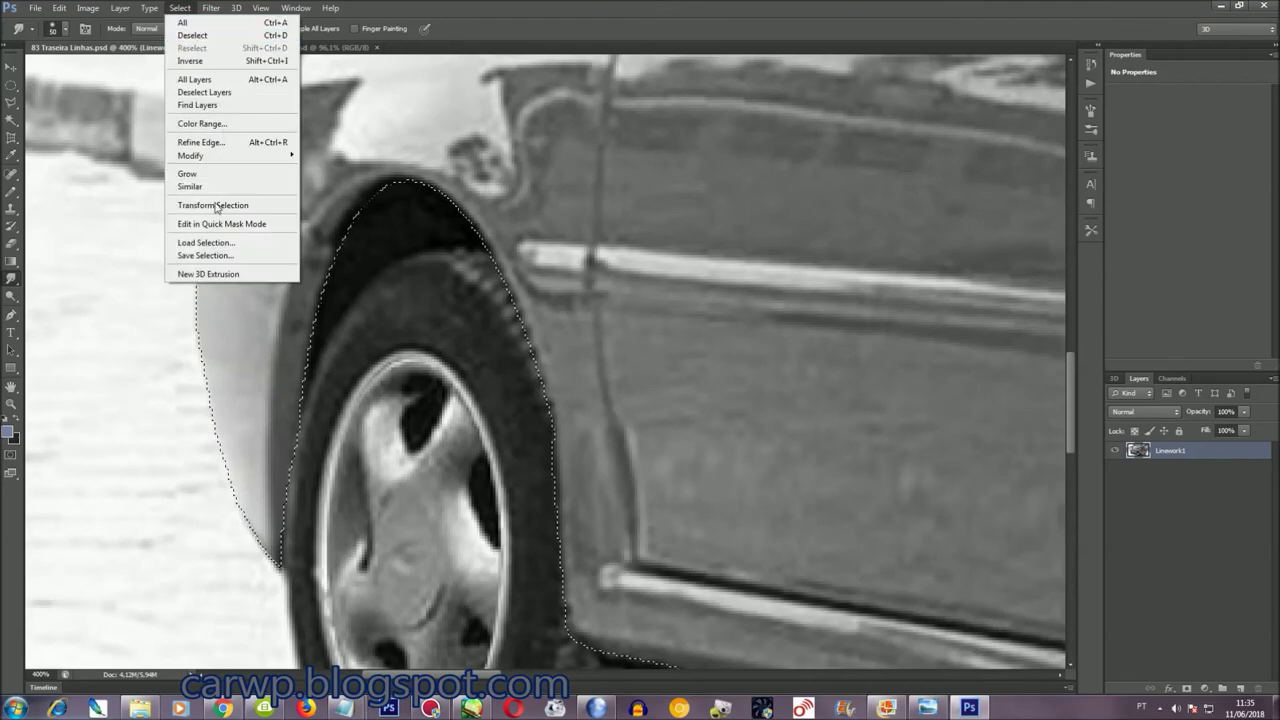
{"action": "left_click", "coordinate": [205, 55]}
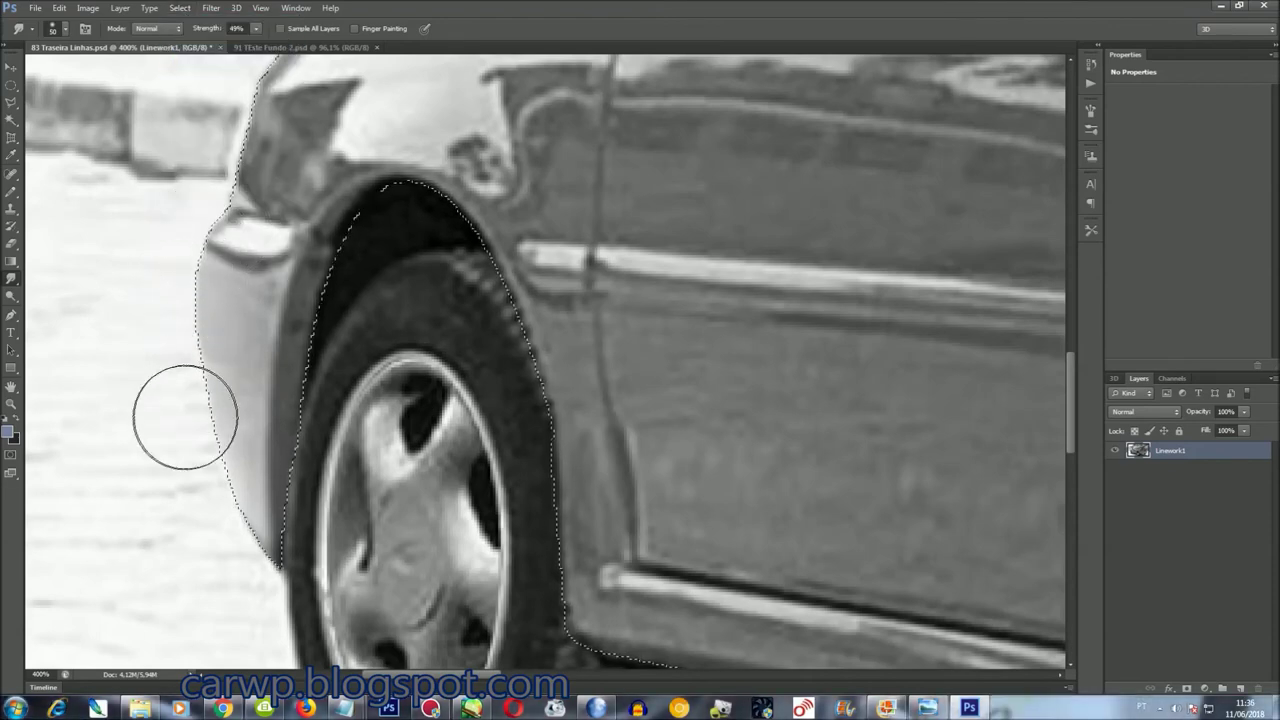
{"action": "left_click", "coordinate": [180, 8]}
{"action": "left_click", "coordinate": [185, 61]}
{"action": "key", "text": "ctrl+0"}
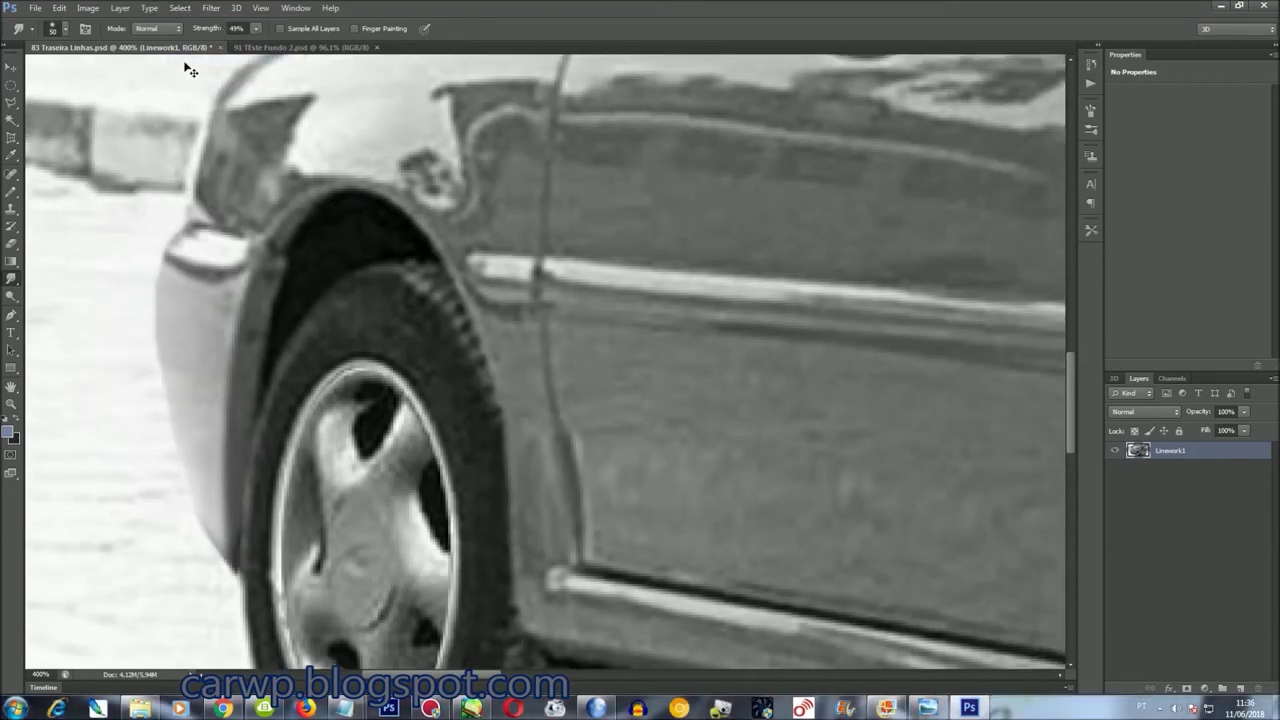
Save the car-body selection as channel Color2Final
{"action": "key", "text": "l"}
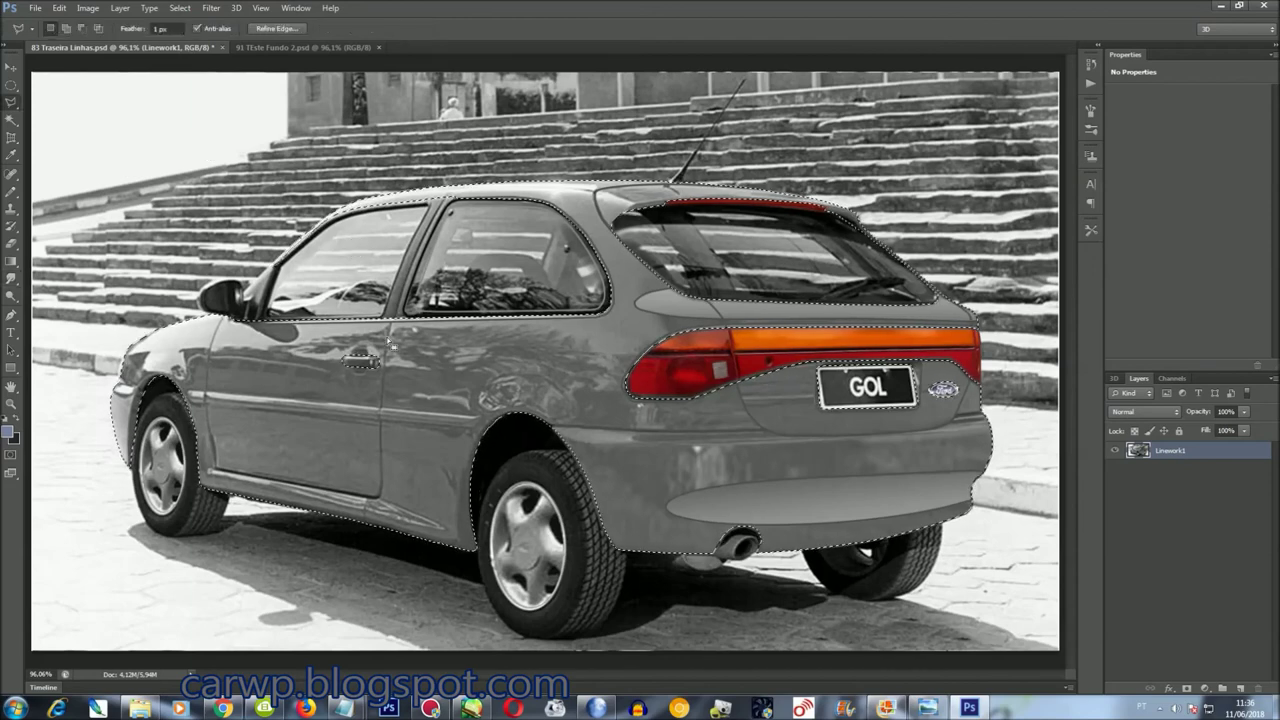
{"action": "right_click", "coordinate": [387, 338]}
{"action": "left_click", "coordinate": [463, 413]}
{"action": "type", "text": "Color2Final"}
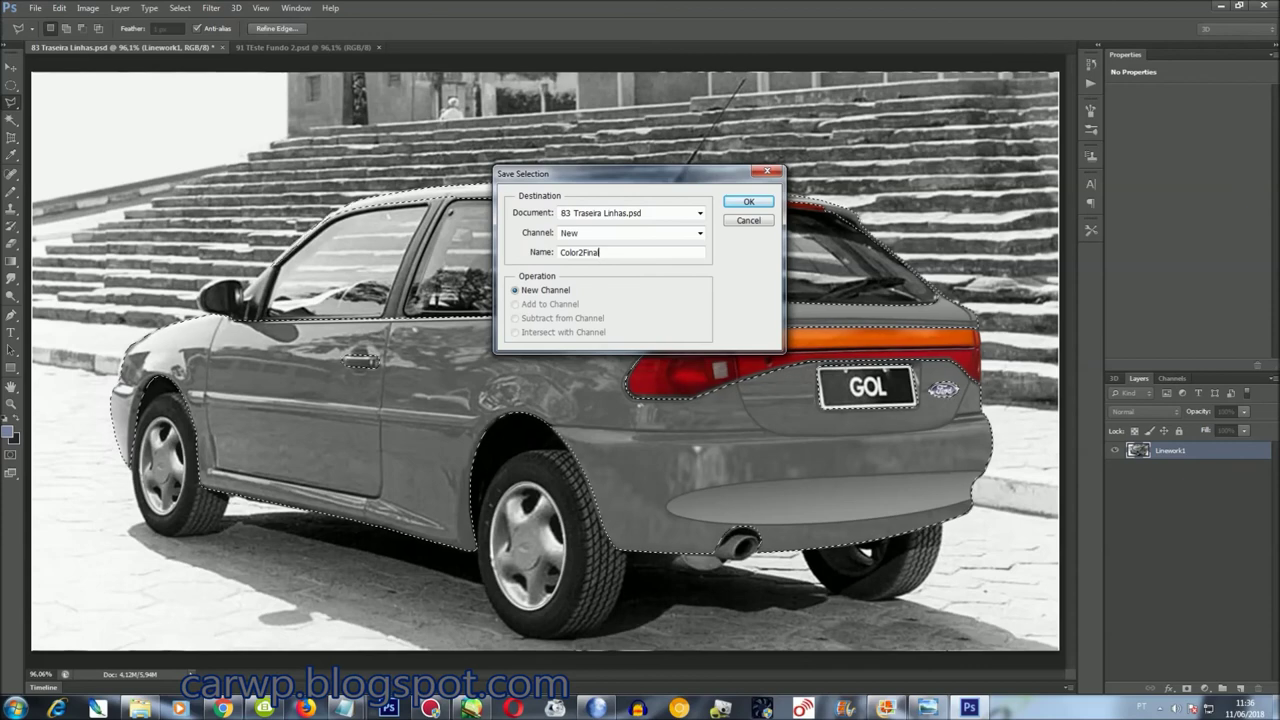
{"action": "key", "text": "Return"}
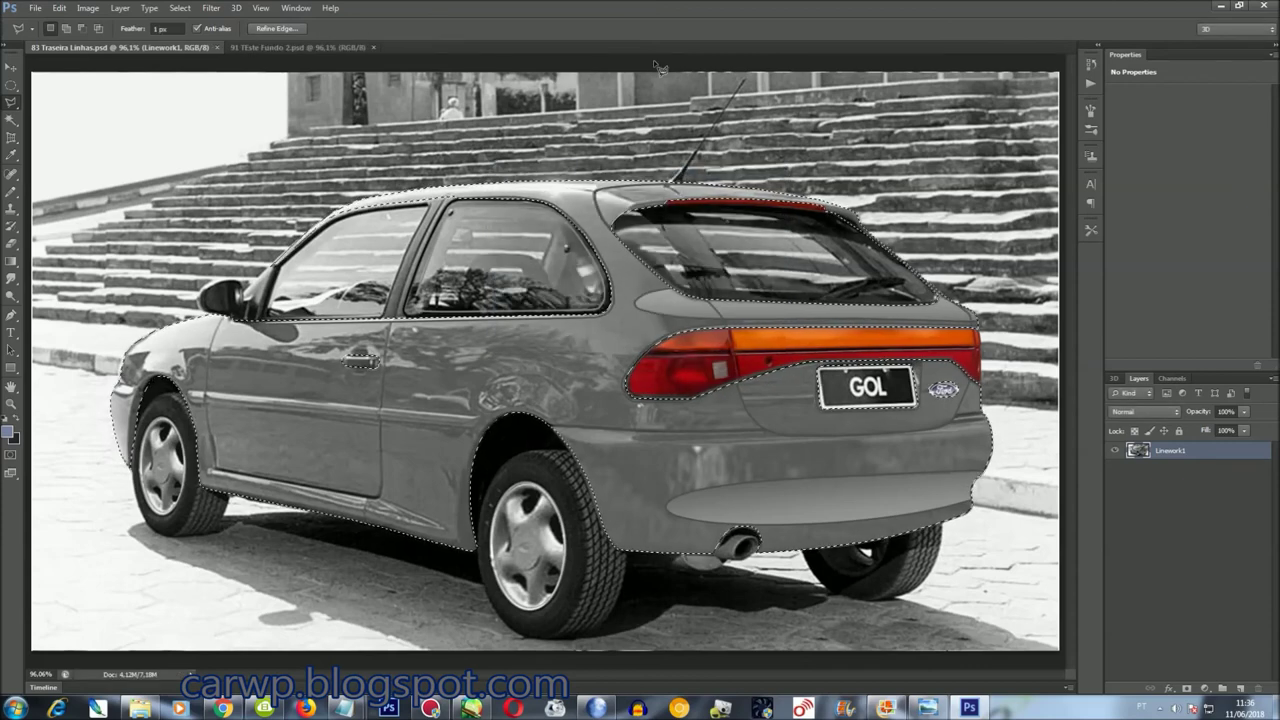
Darken the car body with Hue/Saturation Lightness -10
{"action": "key", "text": "ctrl+u"}
{"action": "left_click", "coordinate": [214, 210]}
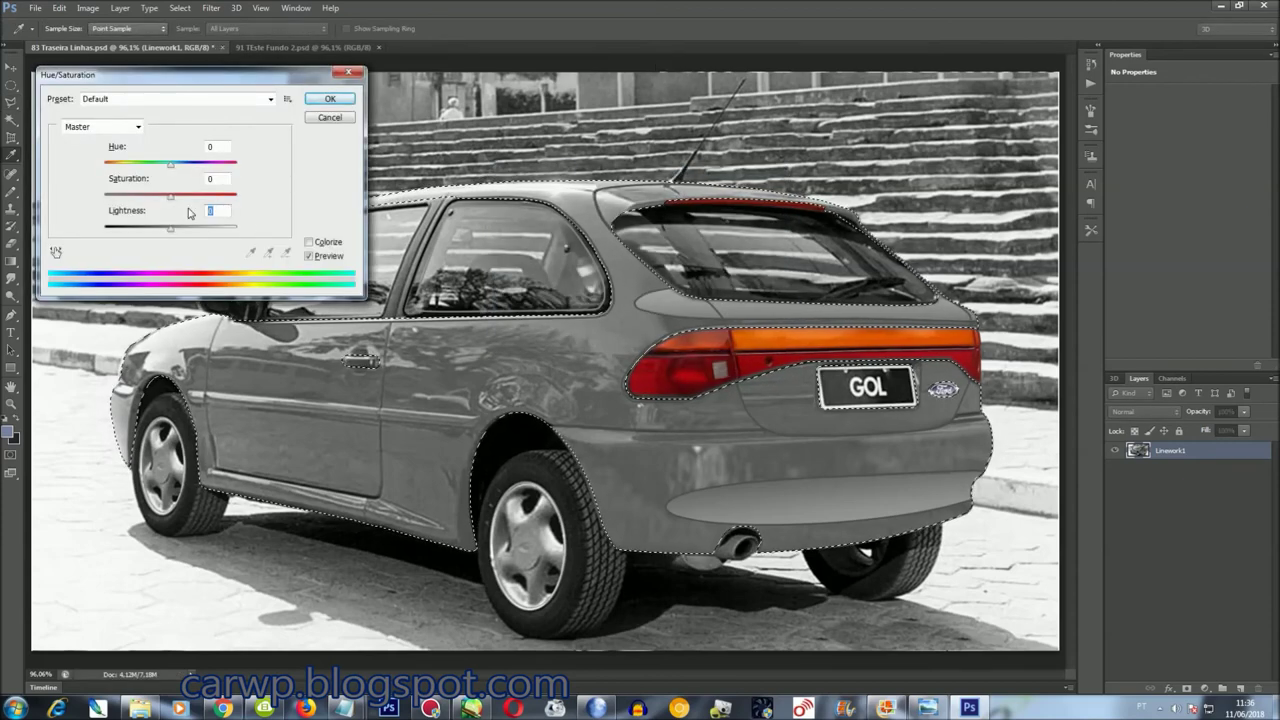
{"action": "type", "text": "-10"}
{"action": "key", "text": "Return"}
Add a Levels adjustment layer masked to the car body
{"action": "left_click", "coordinate": [119, 7]}
{"action": "mouse_move", "coordinate": [159, 124]}
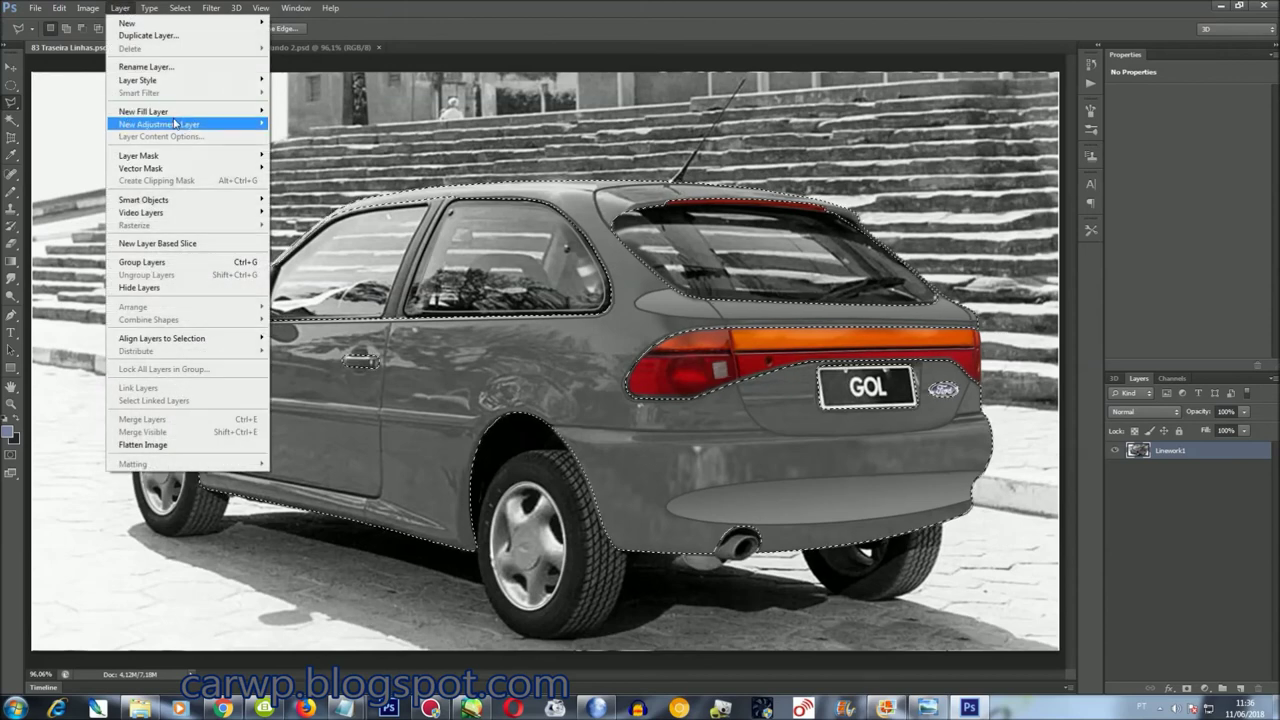
{"action": "left_click", "coordinate": [297, 135]}
{"action": "key", "text": "Return"}
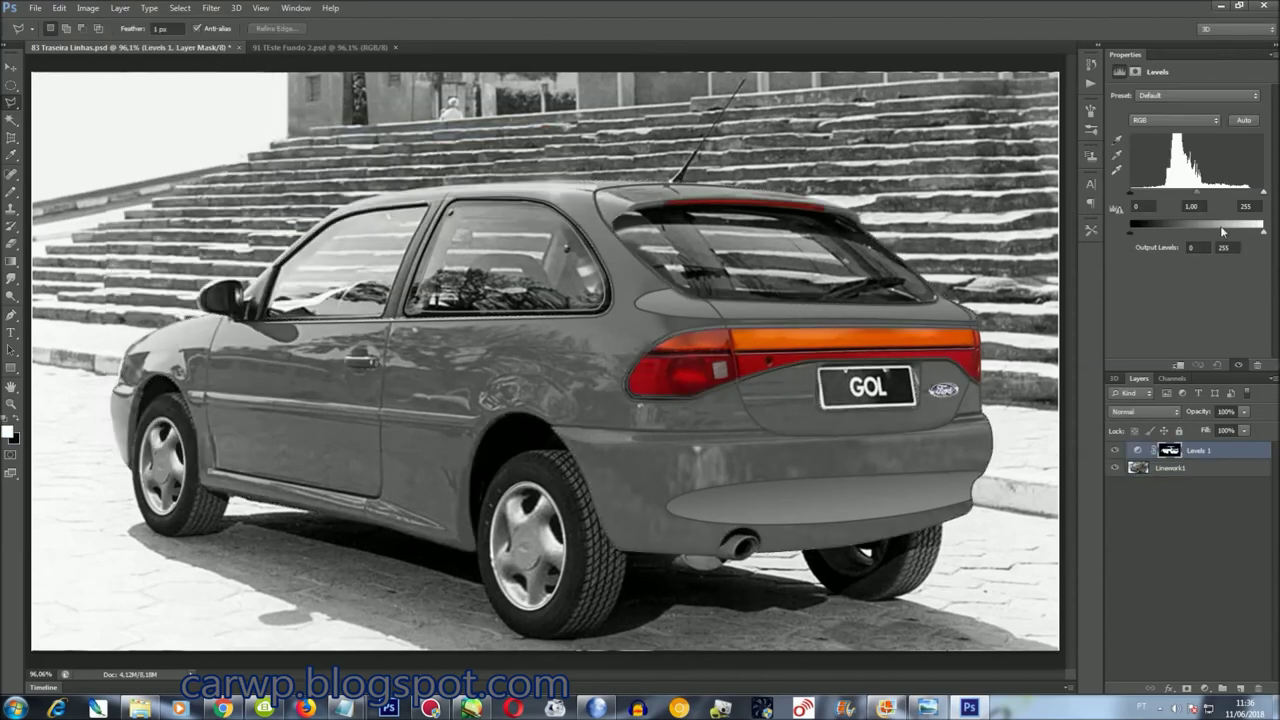
Darken the Levels midtones, merge the layer, and open 95 Gol GTi Bolinha.jpg
{"action": "left_click_drag", "start_coordinate": [1198, 190], "coordinate": [1207, 190]}
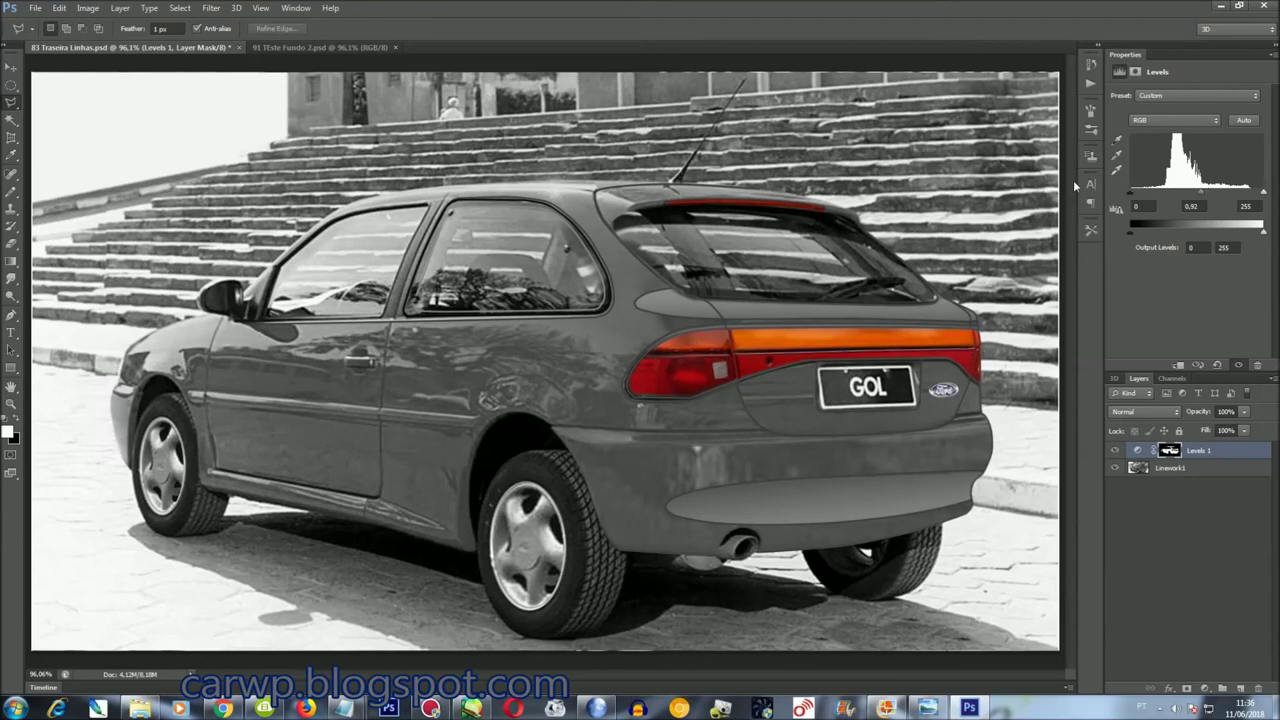
{"action": "key", "text": "ctrl+e"}
{"action": "key", "text": "ctrl+o"}
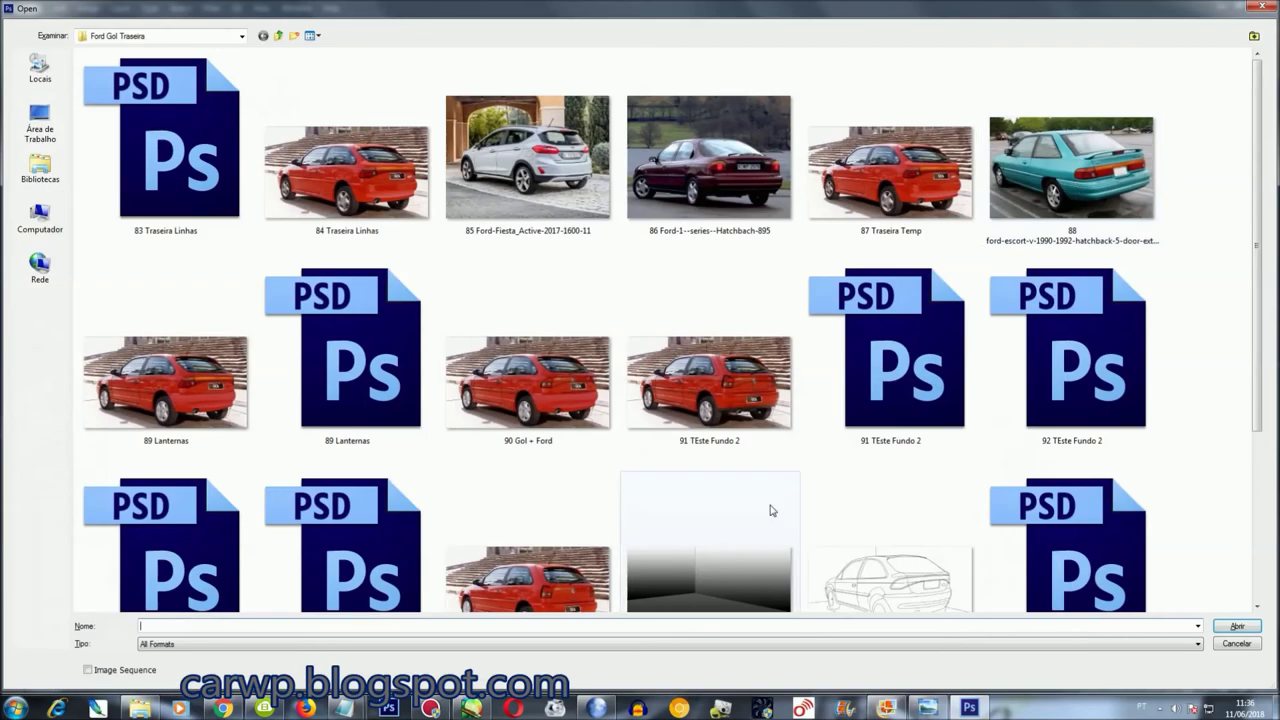
{"action": "double_click", "coordinate": [567, 588]}
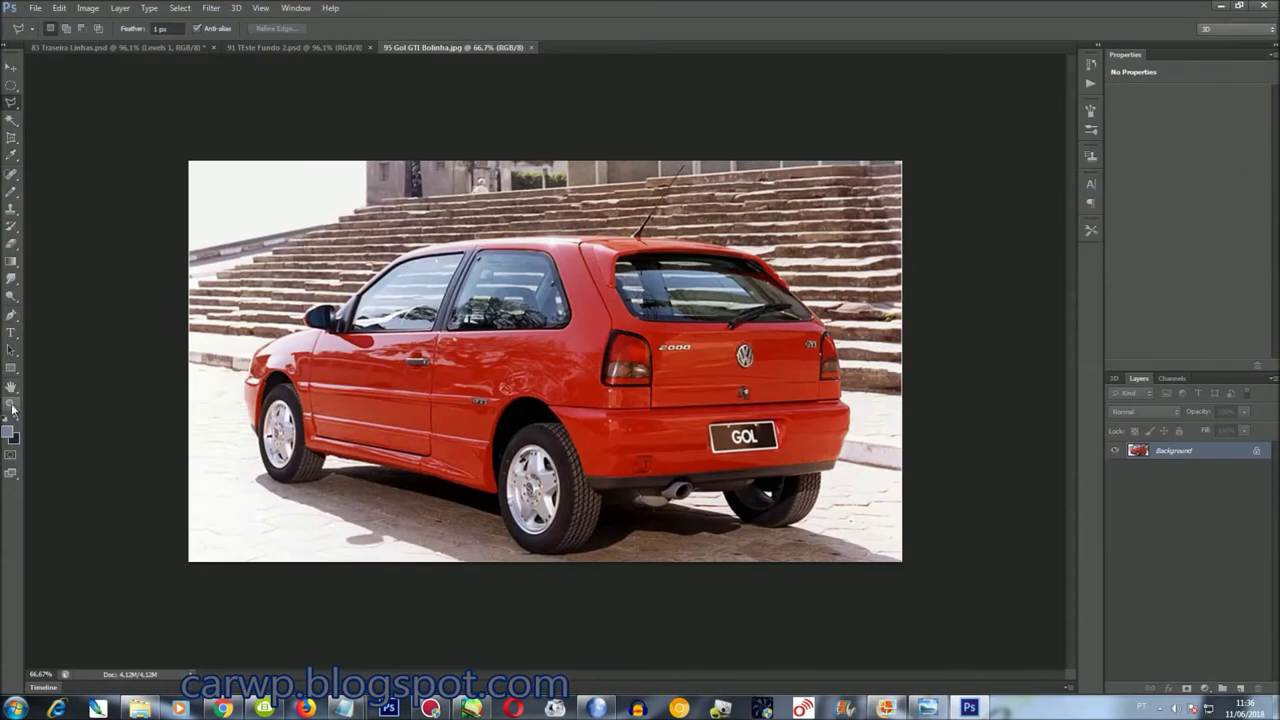
Sample the Gol's red body colour and fill the whole photo with it
{"action": "left_click", "coordinate": [15, 438]}
{"action": "left_click", "coordinate": [590, 388]}
{"action": "left_click", "coordinate": [1133, 352]}
{"action": "key", "text": "shift+F5"}
{"action": "key", "text": "Return"}
{"action": "key", "text": "ctrl+0"}
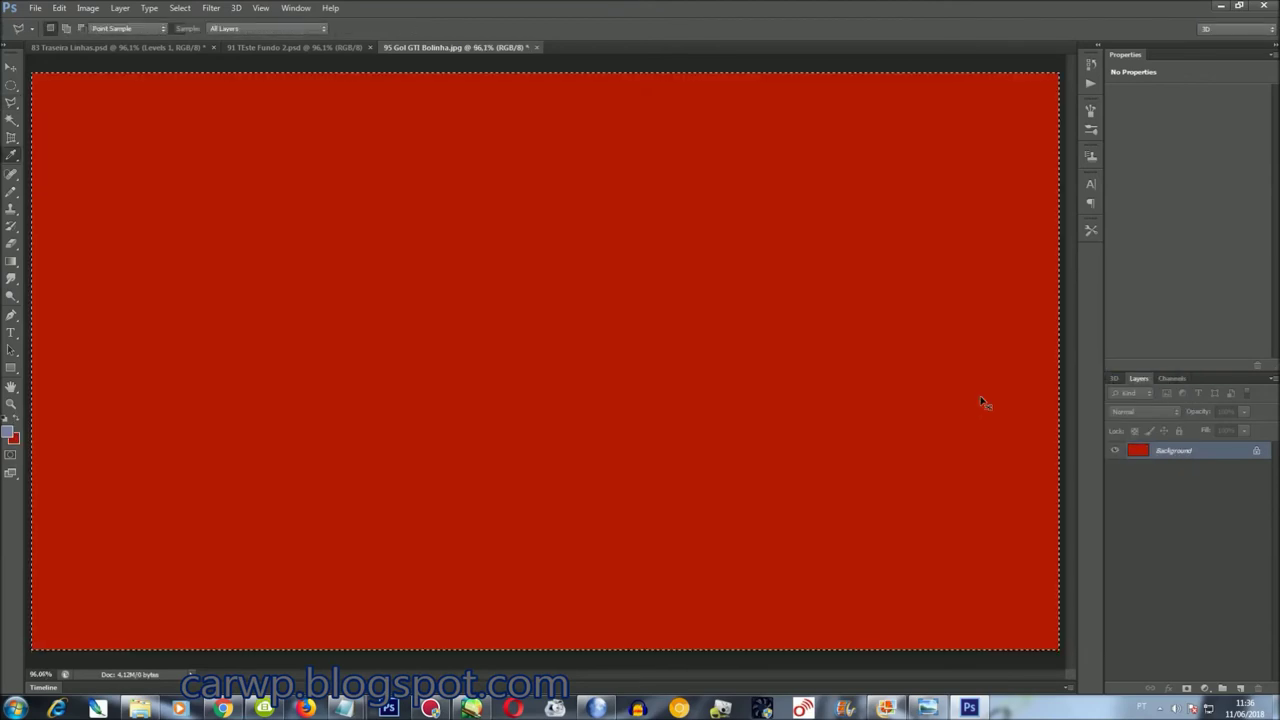
Shift the red fill's hue to blue, then close the photo without saving
{"action": "key", "text": "ctrl+u"}
{"action": "left_click_drag", "start_coordinate": [170, 163], "coordinate": [115, 164]}
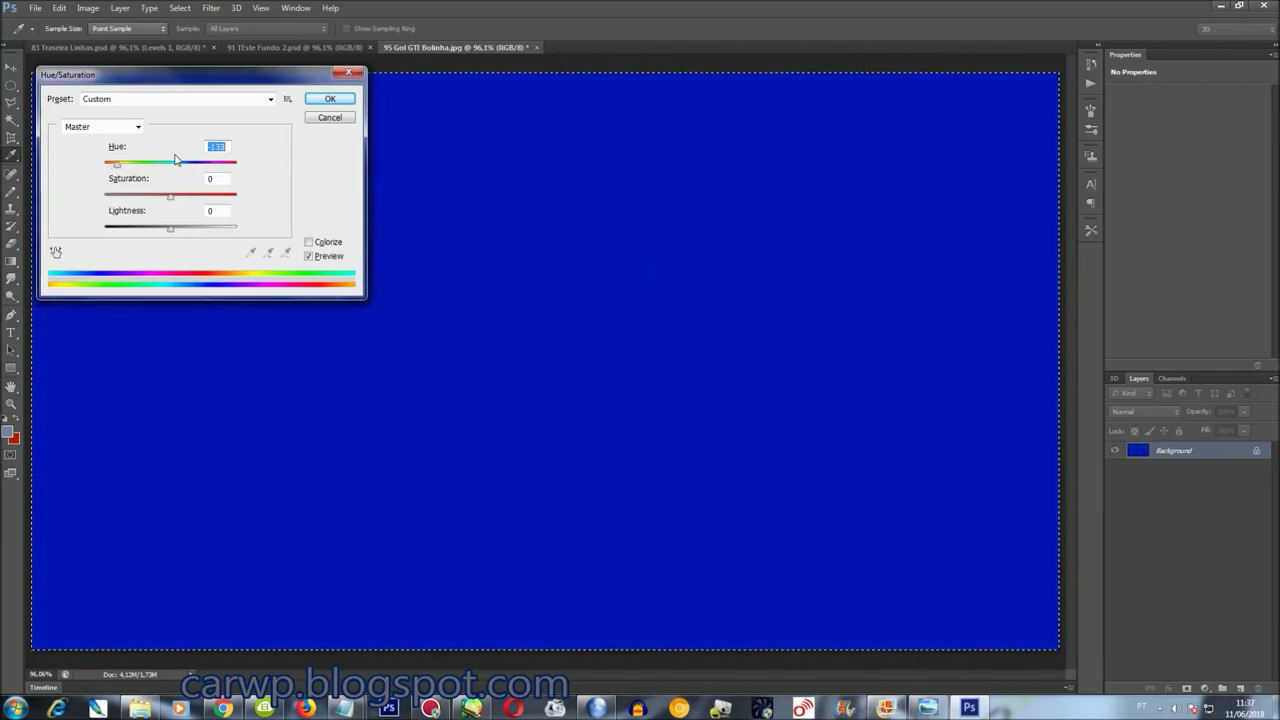
{"action": "left_click", "coordinate": [338, 103]}
{"action": "key", "text": "ctrl+w"}
{"action": "key", "text": "n"}
{"action": "left_click", "coordinate": [178, 8]}
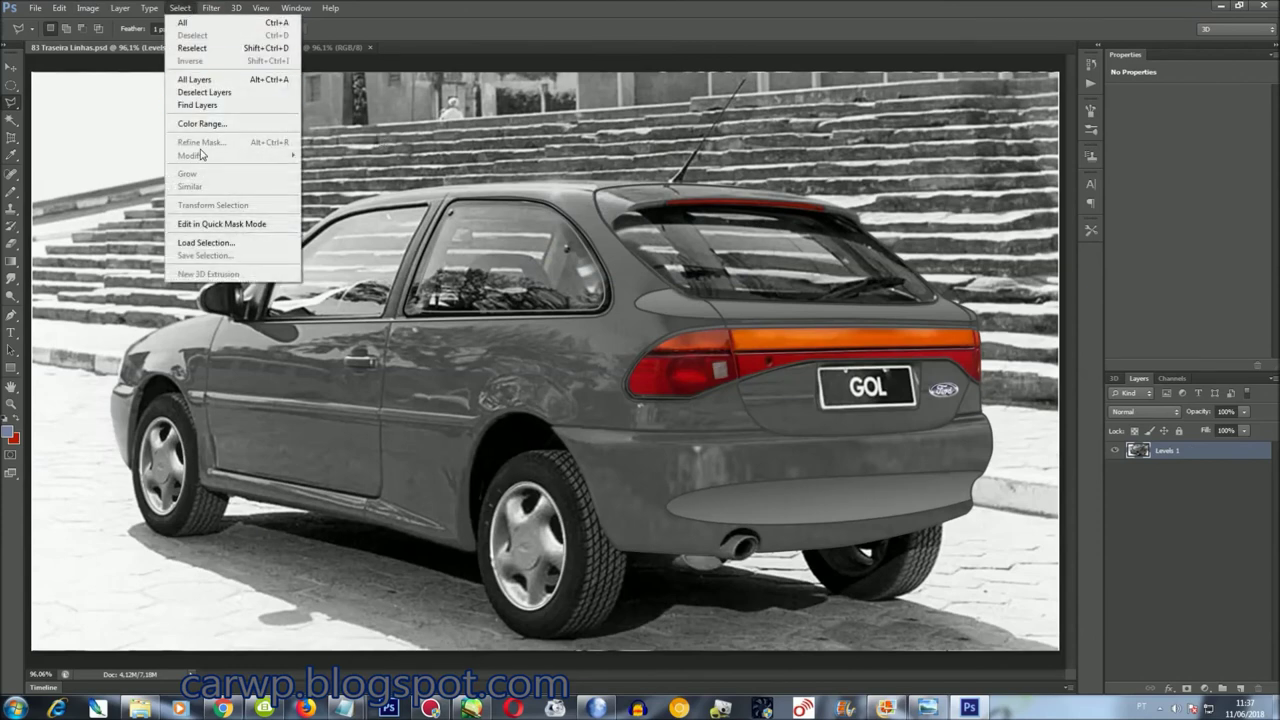
Load the Color2Final selection and set the blue layer's blend mode to Color
{"action": "left_click", "coordinate": [200, 246]}
{"action": "left_click", "coordinate": [632, 233]}
{"action": "left_click", "coordinate": [620, 247]}
{"action": "left_click", "coordinate": [747, 202]}
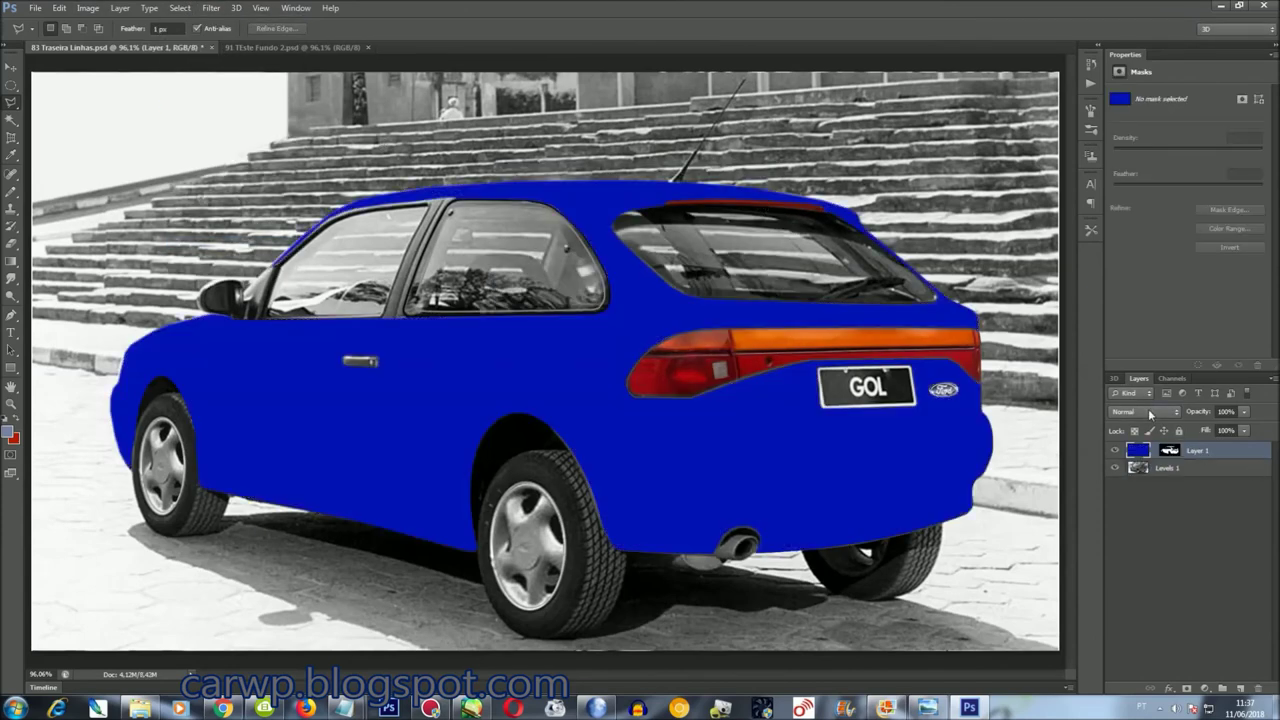
{"action": "left_click", "coordinate": [1148, 408]}
{"action": "left_click", "coordinate": [1148, 392]}
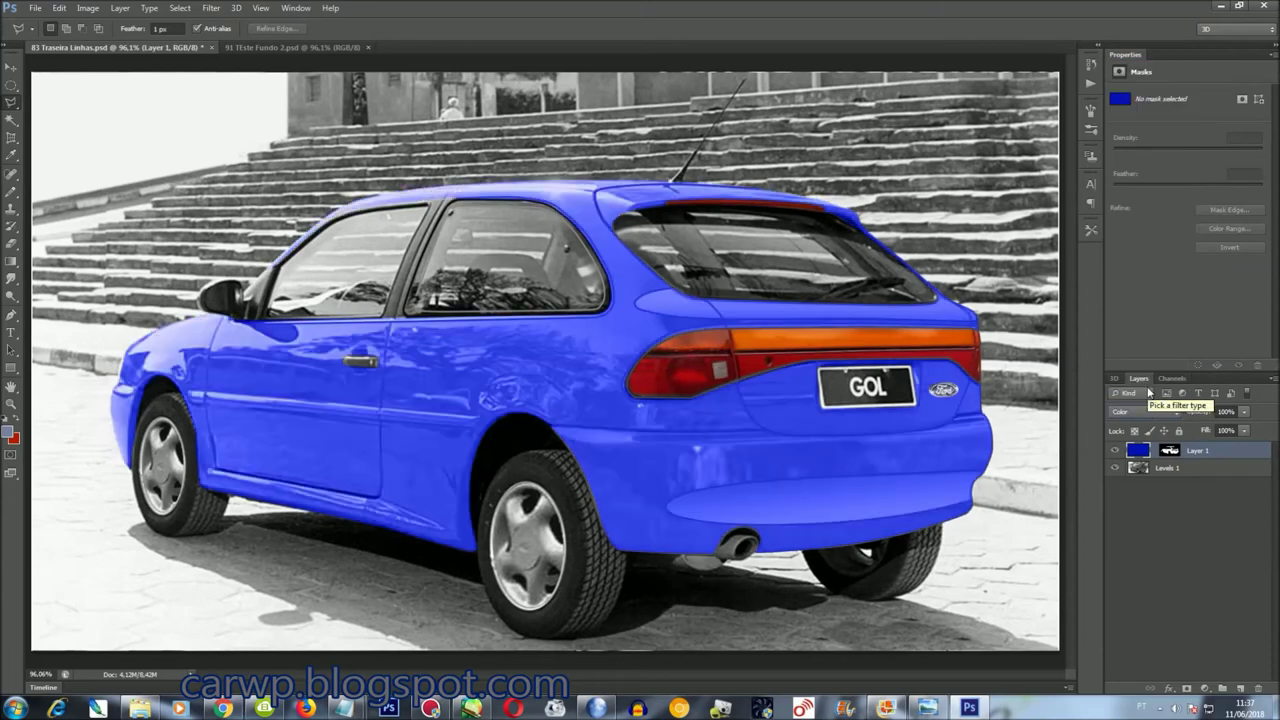
Add a Hue/Saturation adjustment layer shifting the car body's hue, then delete it
{"action": "left_click", "coordinate": [167, 5]}
{"action": "left_click", "coordinate": [195, 48]}
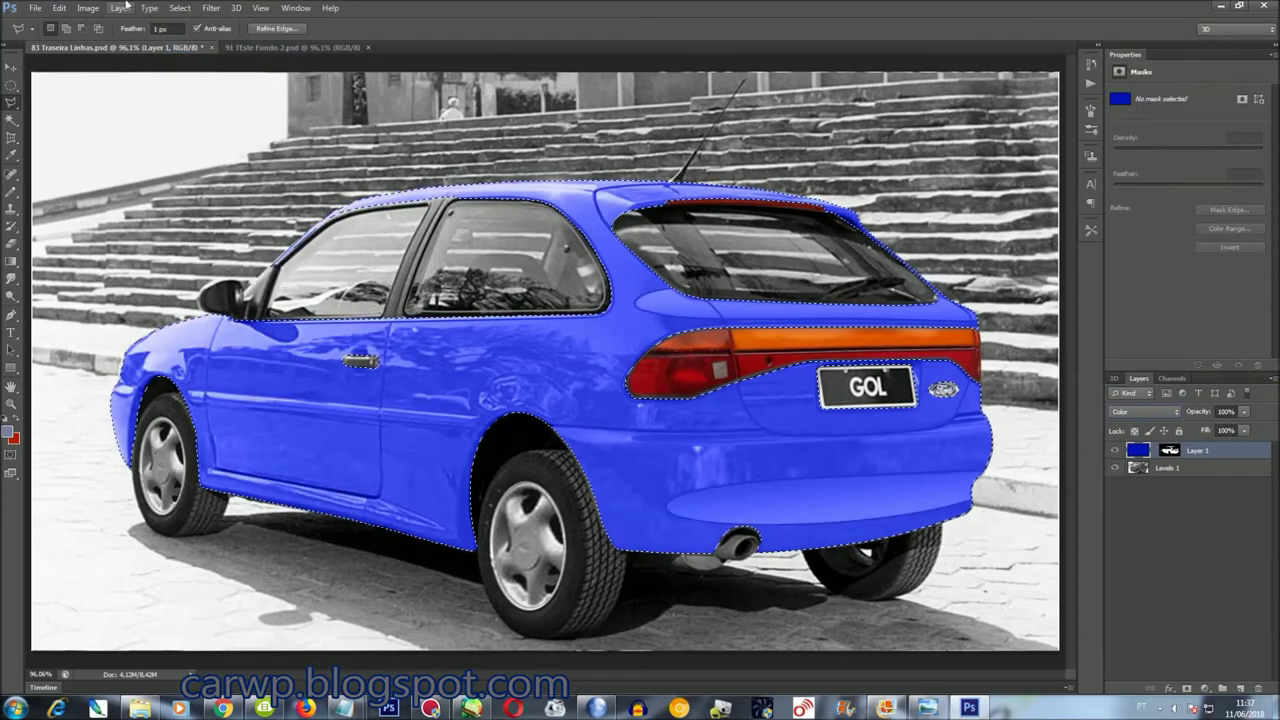
{"action": "left_click", "coordinate": [120, 8]}
{"action": "left_click", "coordinate": [308, 192]}
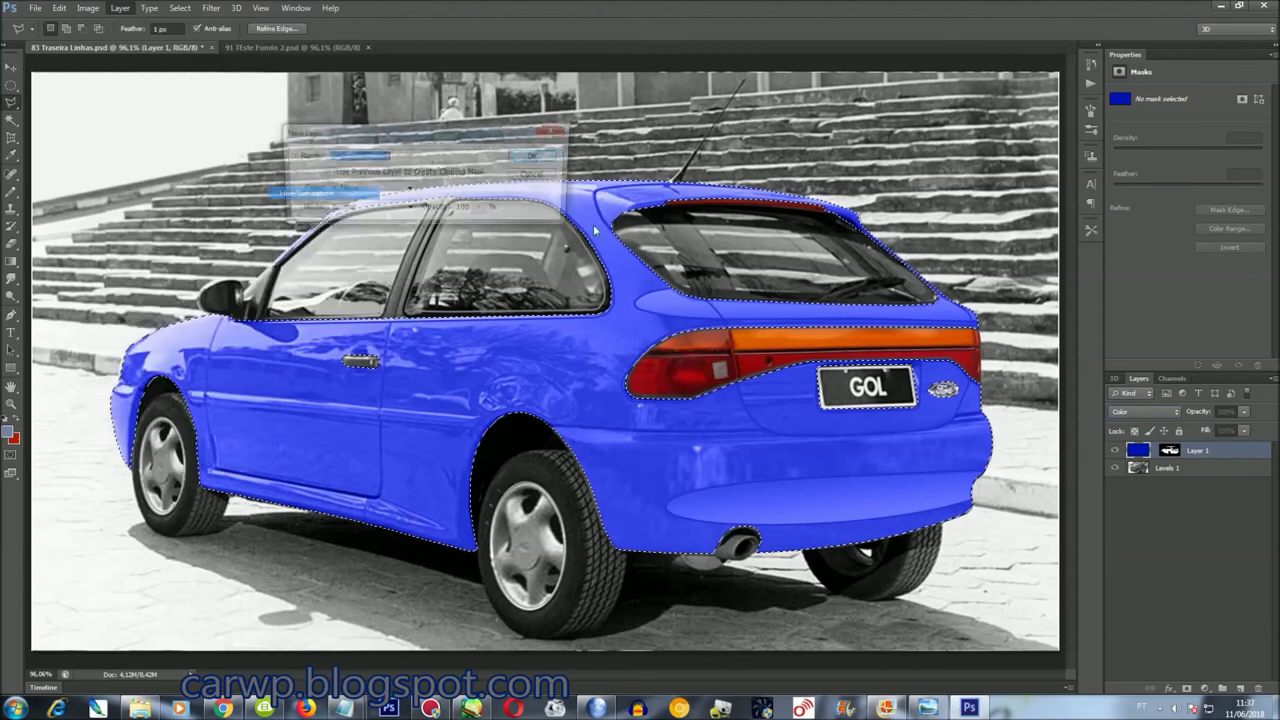
{"action": "left_click", "coordinate": [534, 156]}
{"action": "mouse_move", "coordinate": [1201, 150]}
{"action": "left_mouse_down"}
{"action": "mouse_move", "coordinate": [1121, 160]}
{"action": "mouse_move", "coordinate": [1260, 158]}
{"action": "mouse_move", "coordinate": [1244, 157]}
{"action": "left_mouse_up"}
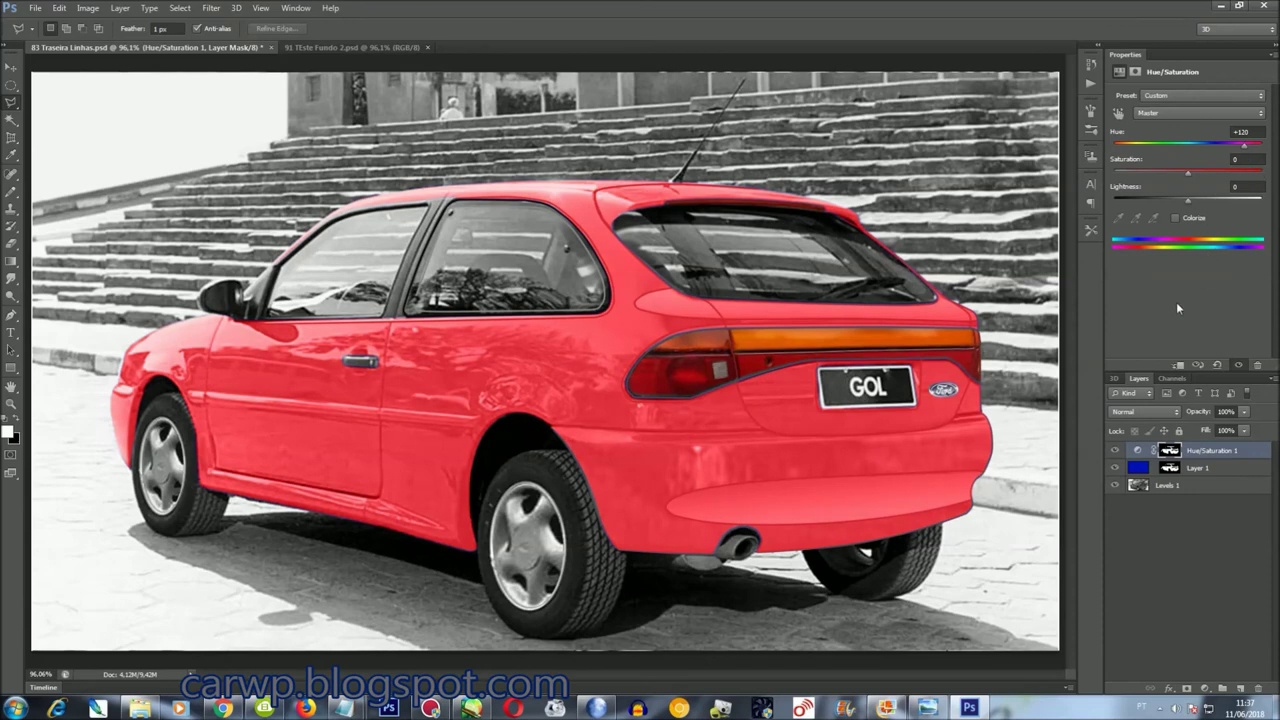
{"action": "key", "text": "Delete"}
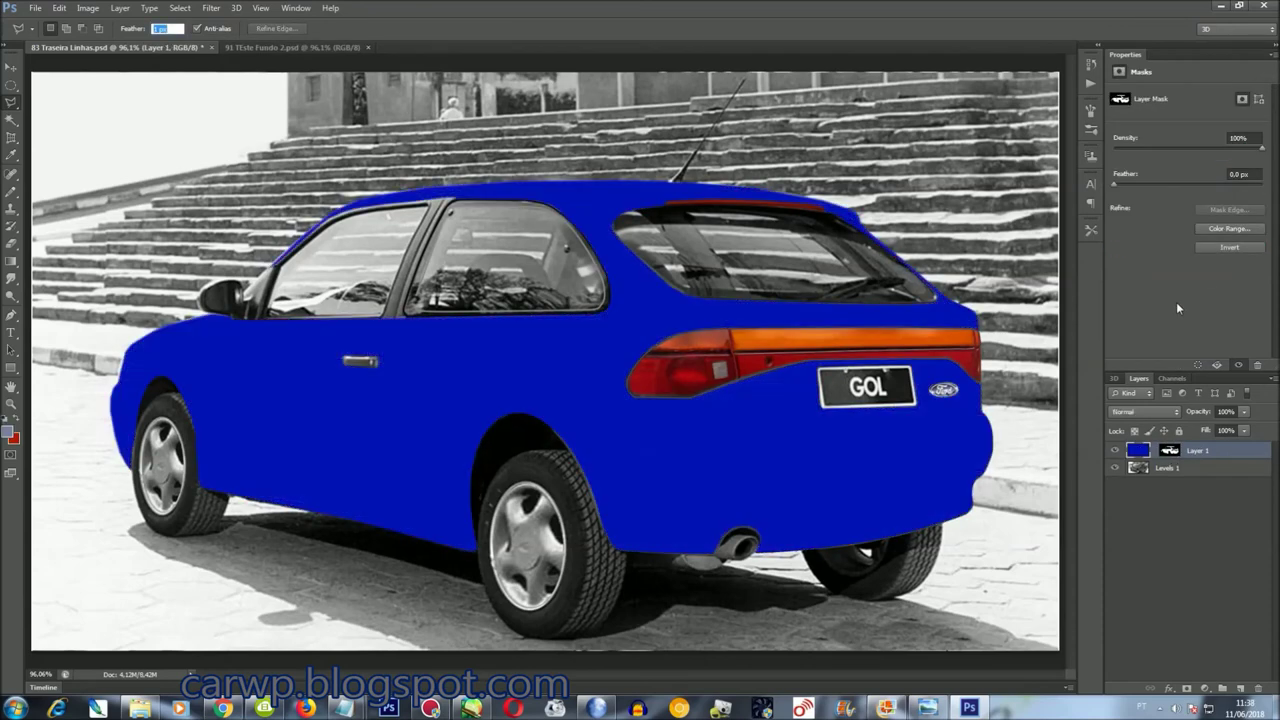
Delete the blue layer, then try Hue/Saturation and a Color Balance adjustment layer before undoing
{"action": "key", "text": "Delete"}
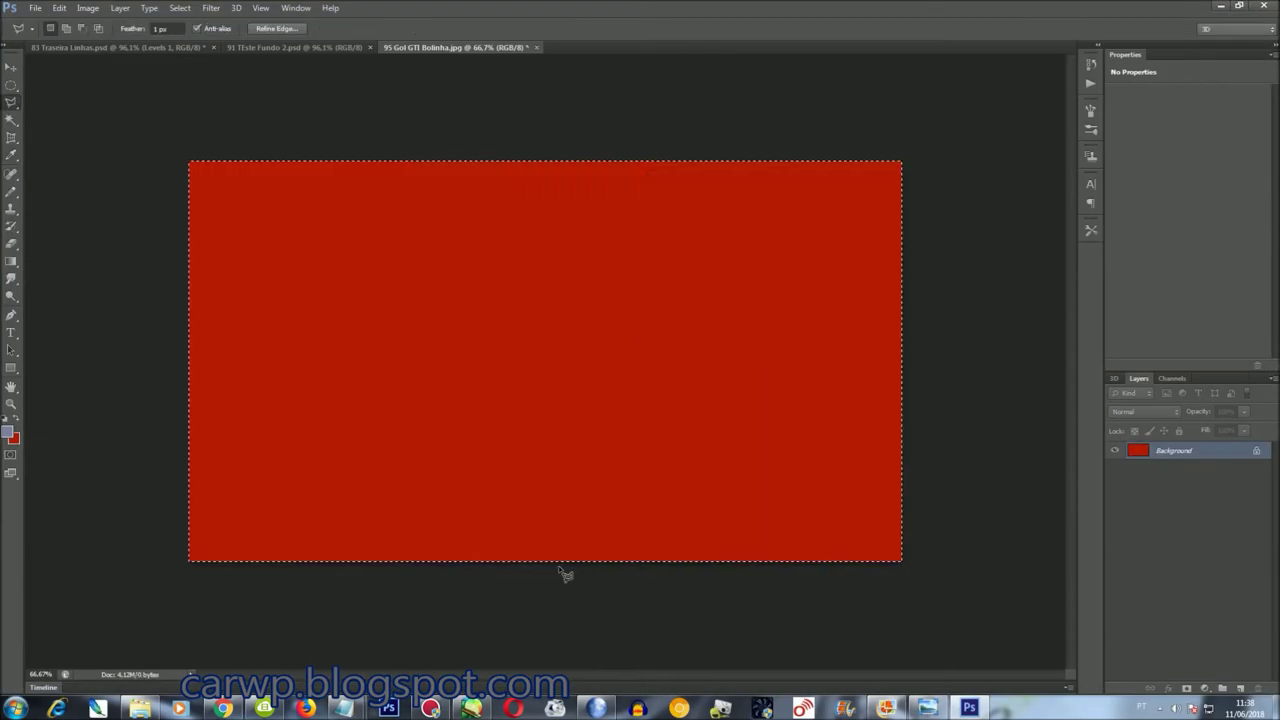
{"action": "key", "text": "ctrl+u"}
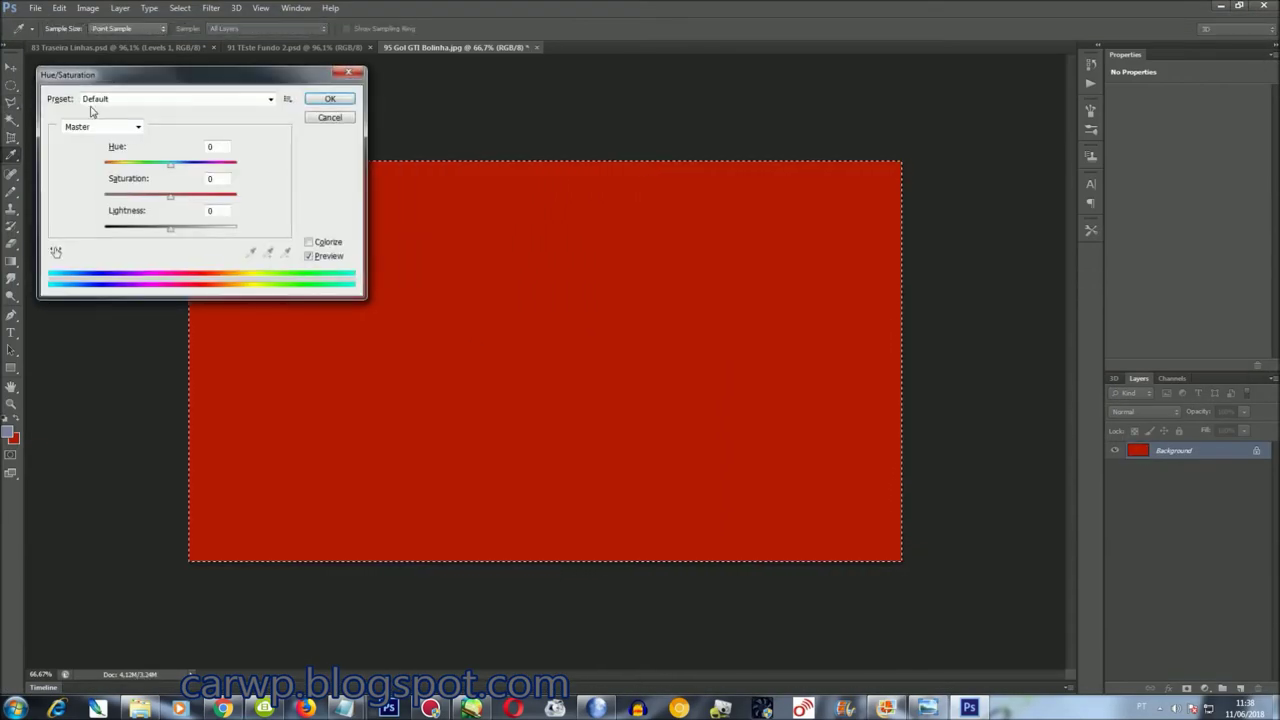
{"action": "key", "text": "Return"}
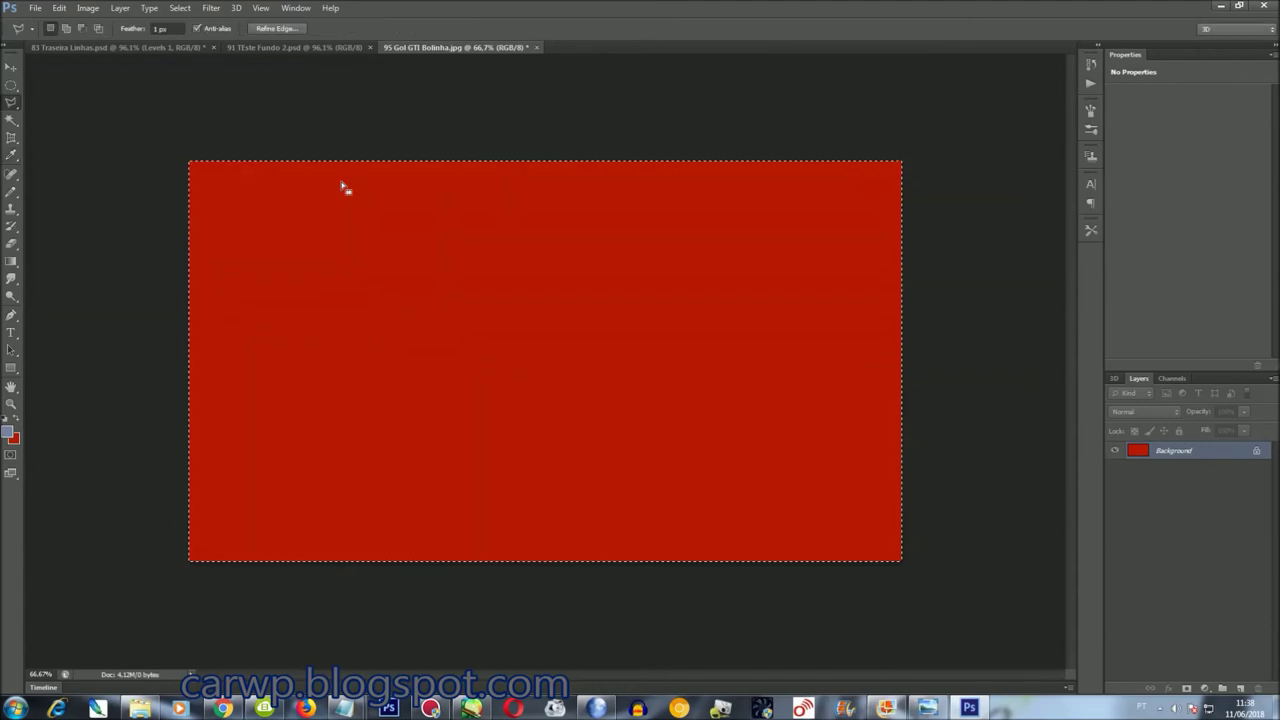
{"action": "left_click", "coordinate": [120, 7]}
{"action": "mouse_move", "coordinate": [159, 124]}
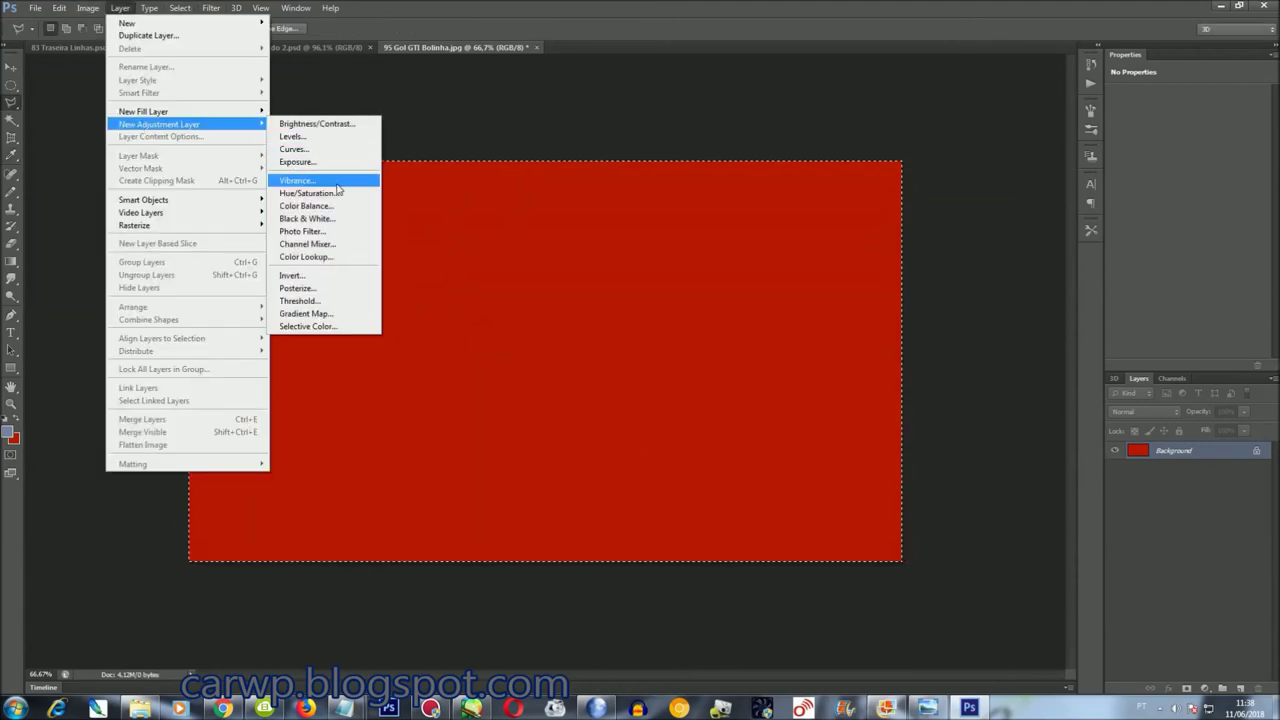
{"action": "left_click", "coordinate": [334, 206]}
{"action": "key", "text": "Return"}
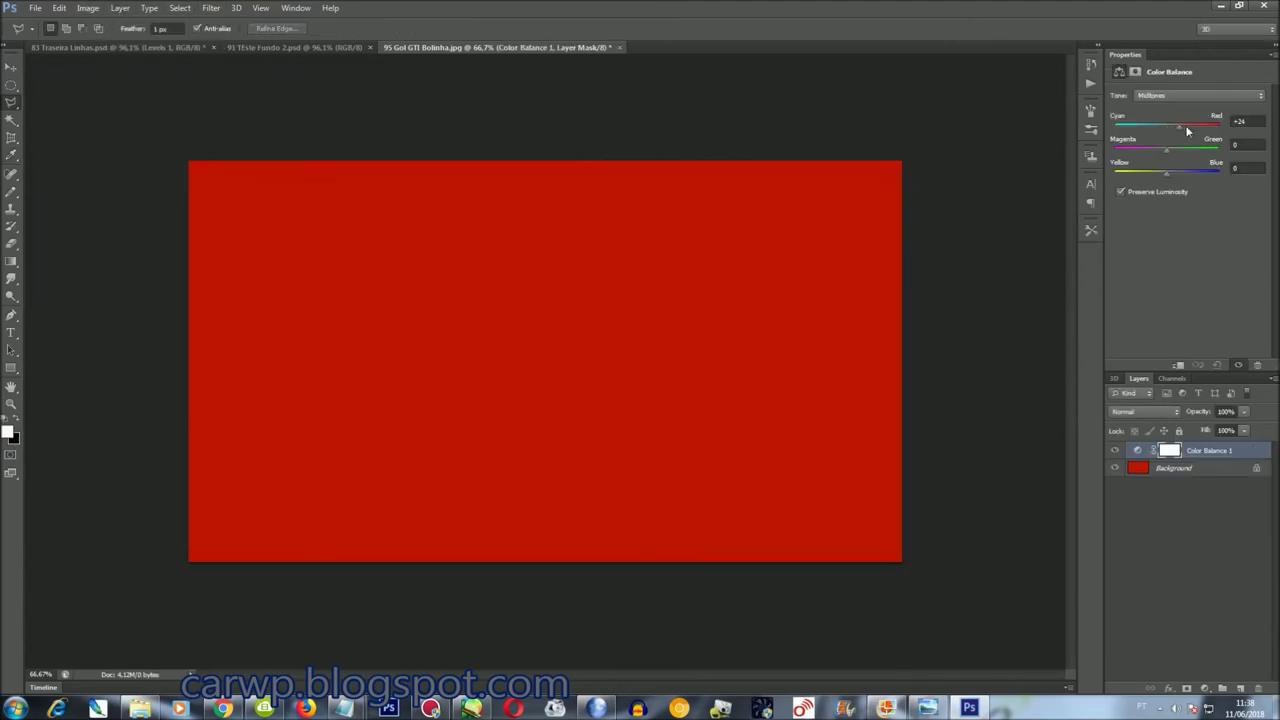
{"action": "key", "text": "ctrl+z"}
Close Hue/Saturation and switch to the 83 Traseira Linhas.psd document
{"action": "key", "text": "ctrl+u"}
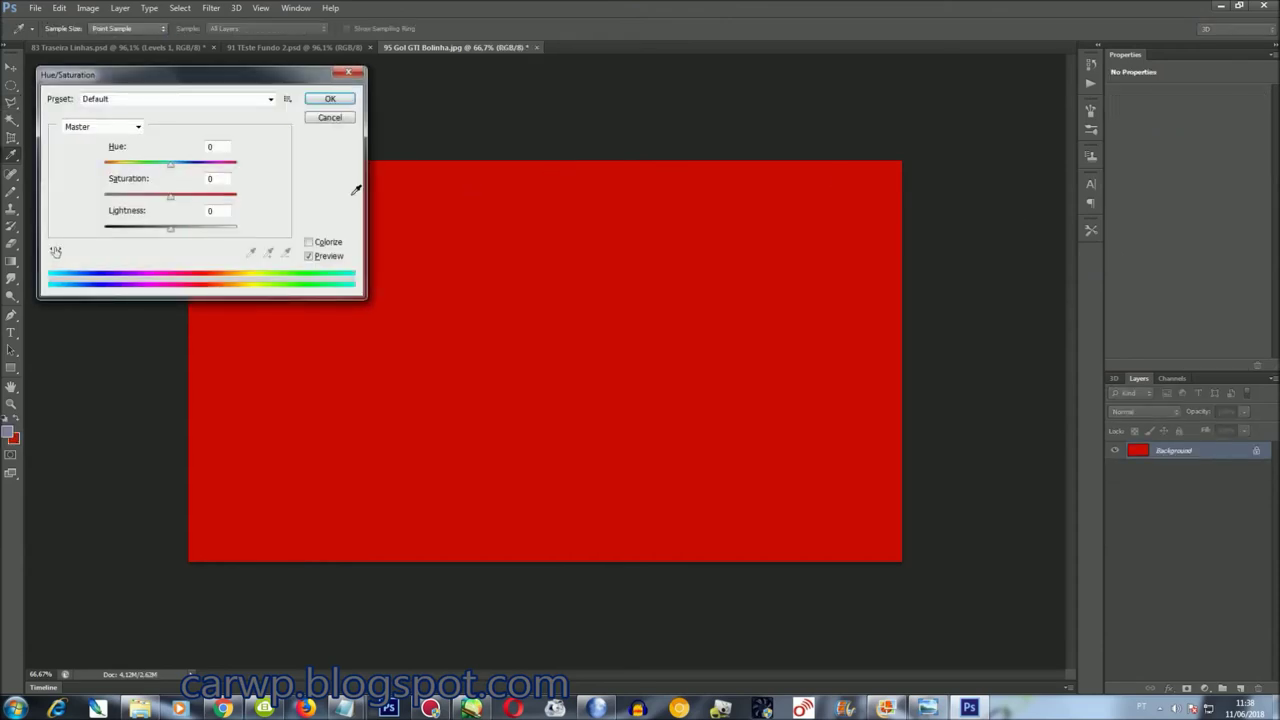
{"action": "key", "text": "Return"}
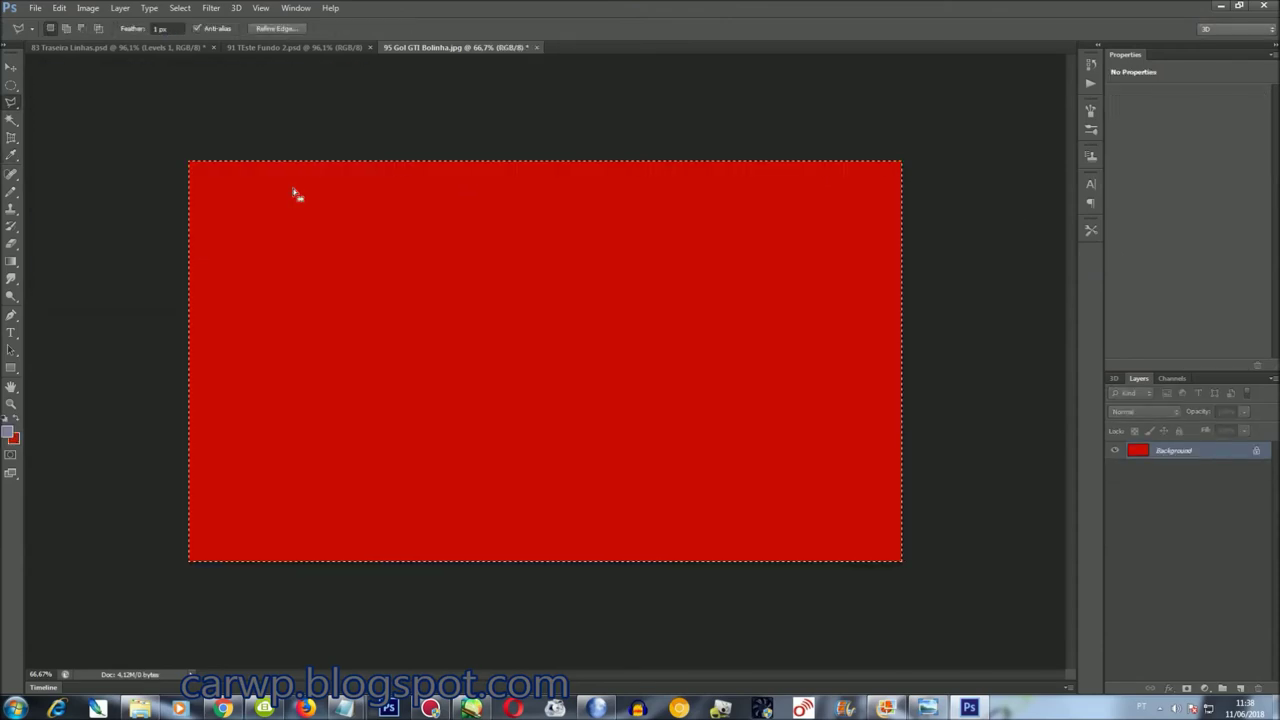
{"action": "left_click", "coordinate": [296, 7]}
{"action": "left_click", "coordinate": [335, 442]}
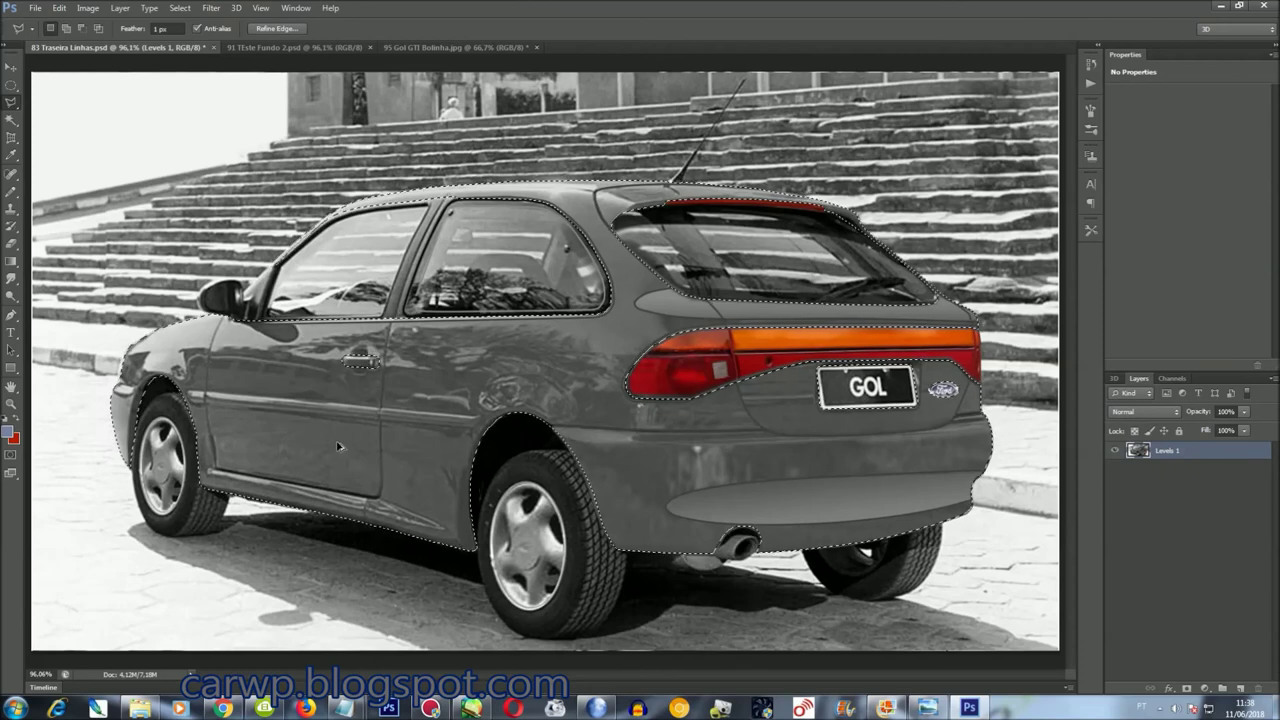
Paste red into the car selection as a masked layer and try Color and other blend modes
{"action": "key", "text": "ctrl+shift+alt+v"}
{"action": "left_click", "coordinate": [1143, 412]}
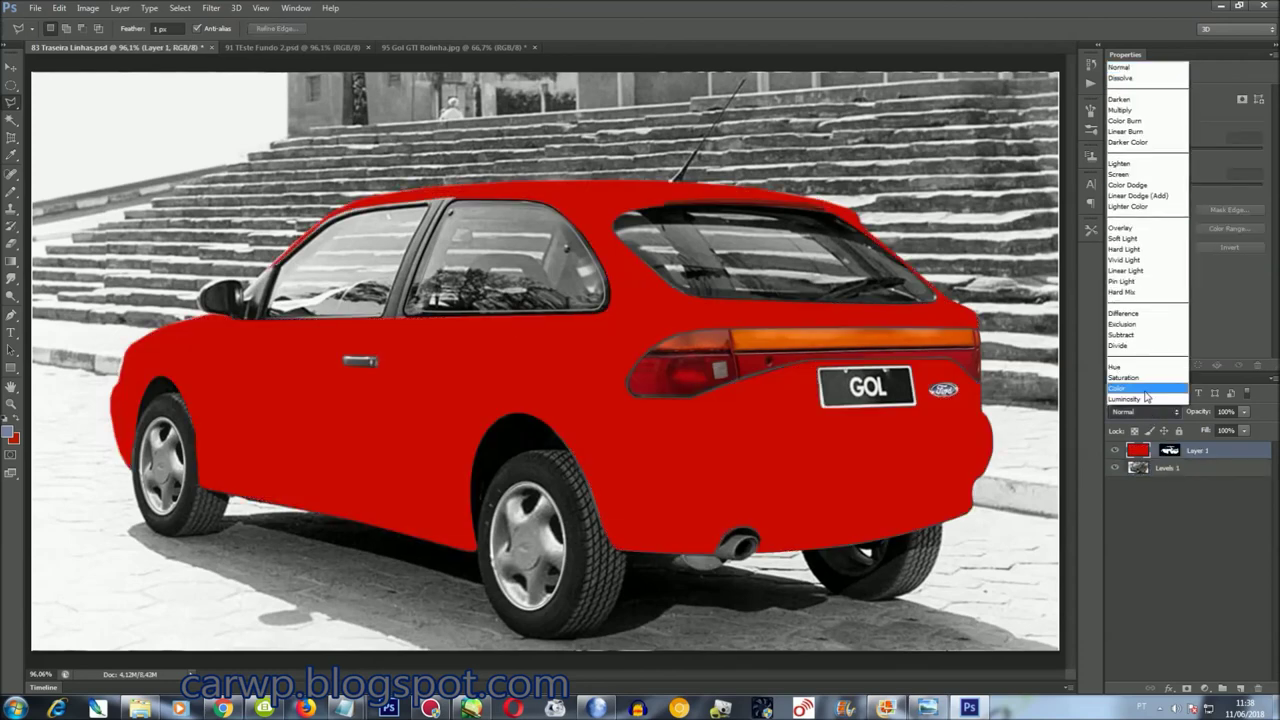
{"action": "left_click", "coordinate": [1147, 394]}
{"action": "key", "text": "Down"}
{"action": "key", "text": "Down"}
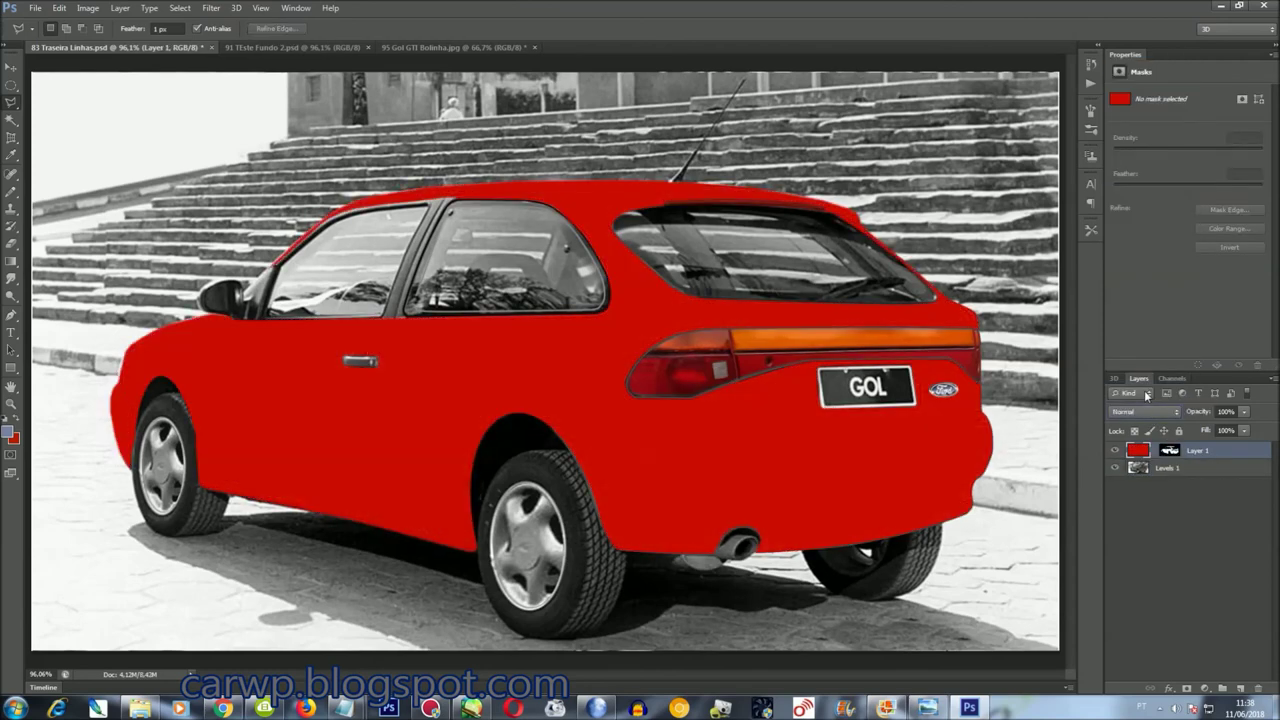
{"action": "key", "text": "Down"}
{"action": "key", "text": "Down"}
{"action": "key", "text": "Down"}
{"action": "key", "text": "Down"}
{"action": "key", "text": "Down"}
{"action": "key", "text": "Down"}
{"action": "key", "text": "Down"}
{"action": "key", "text": "Down"}
{"action": "key", "text": "Down"}
{"action": "key", "text": "Down"}
{"action": "key", "text": "Down"}
{"action": "key", "text": "Down"}
{"action": "key", "text": "Down"}
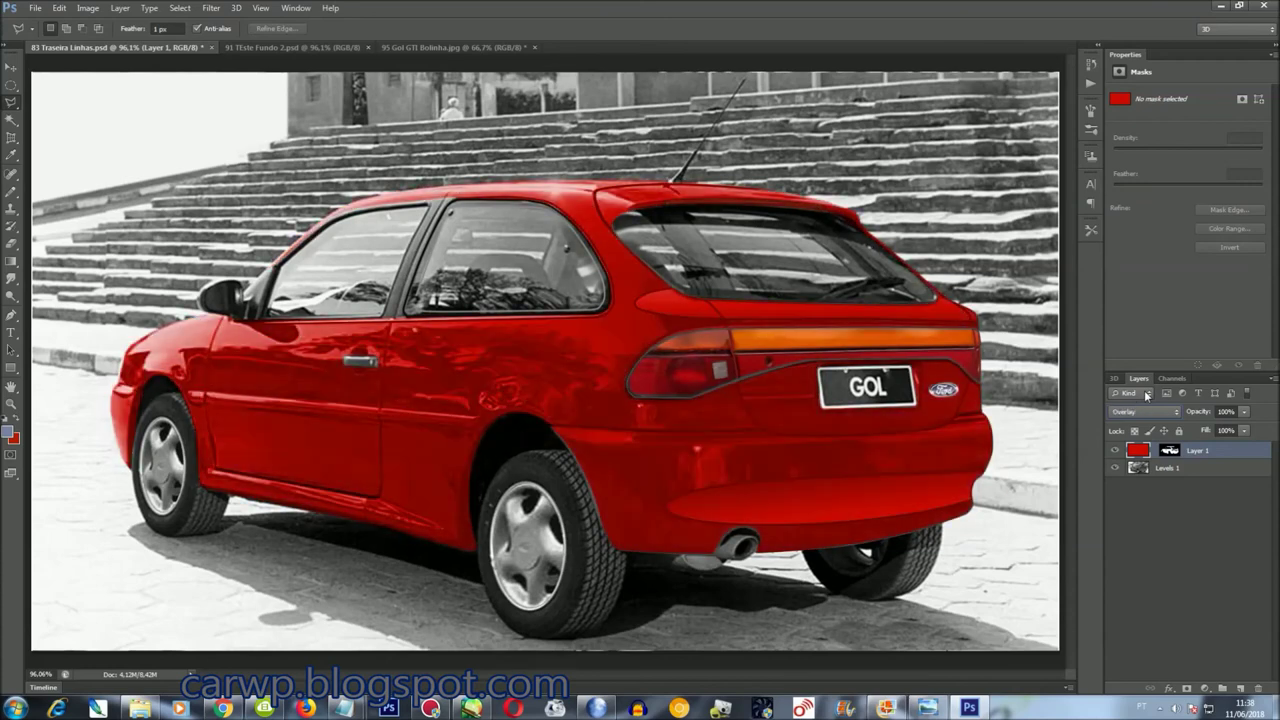
{"action": "key", "text": "Down"}
{"action": "key", "text": "Down"}
{"action": "key", "text": "Down"}
{"action": "key", "text": "Down"}
{"action": "key", "text": "Down"}
{"action": "key", "text": "Down"}
{"action": "key", "text": "Down"}
{"action": "key", "text": "Down"}
{"action": "key", "text": "Down"}
{"action": "key", "text": "Down"}
{"action": "key", "text": "Down"}
{"action": "key", "text": "Down"}
{"action": "key", "text": "Up"}
{"action": "key", "text": "Up"}
{"action": "key", "text": "Up"}
{"action": "key", "text": "Down"}
{"action": "key", "text": "Down"}
{"action": "key", "text": "Down"}
{"action": "key", "text": "Down"}
Set the red layer to Overlay and reload the car body selection
{"action": "left_click", "coordinate": [1152, 411]}
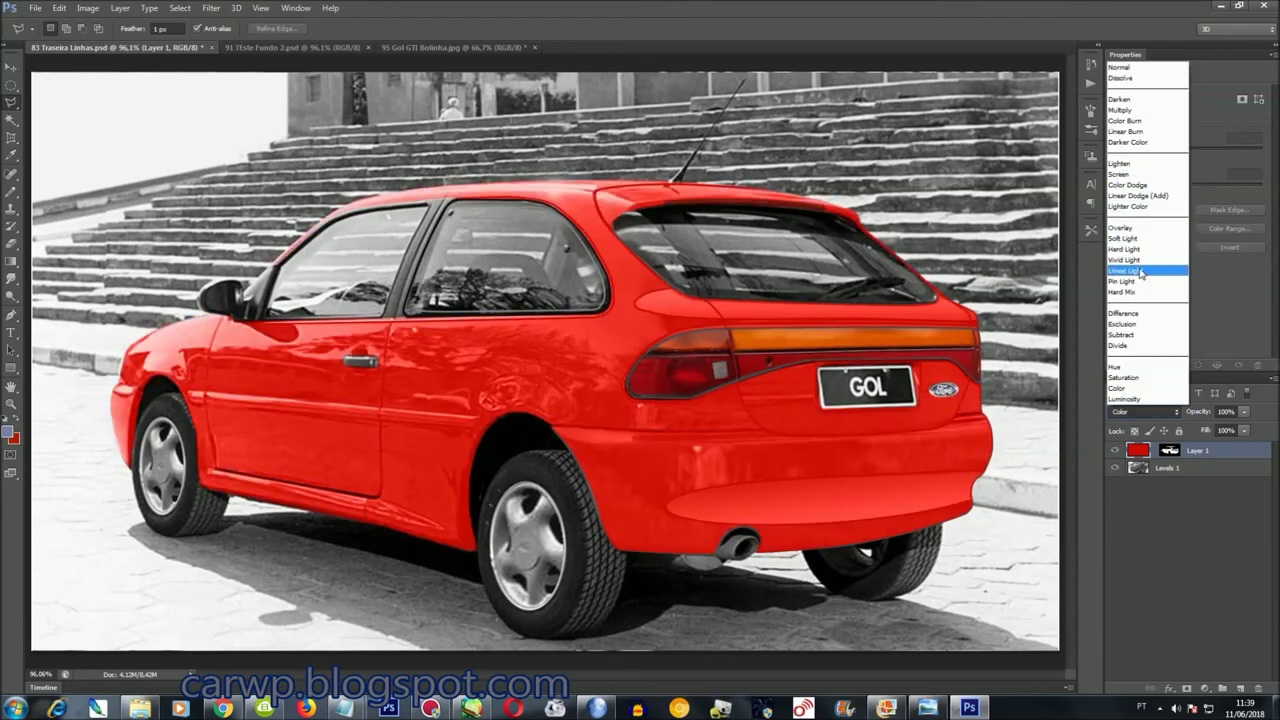
{"action": "left_click", "coordinate": [1130, 228]}
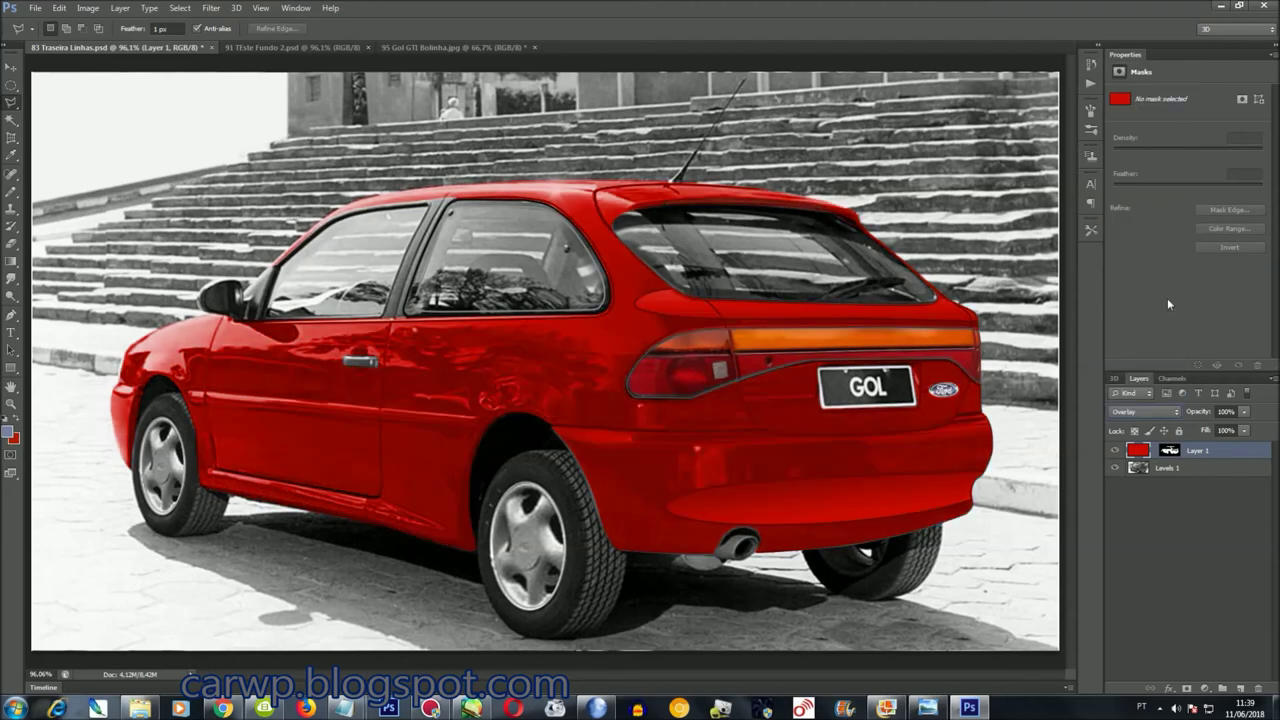
{"action": "left_click", "coordinate": [190, 12]}
{"action": "left_click", "coordinate": [189, 50]}
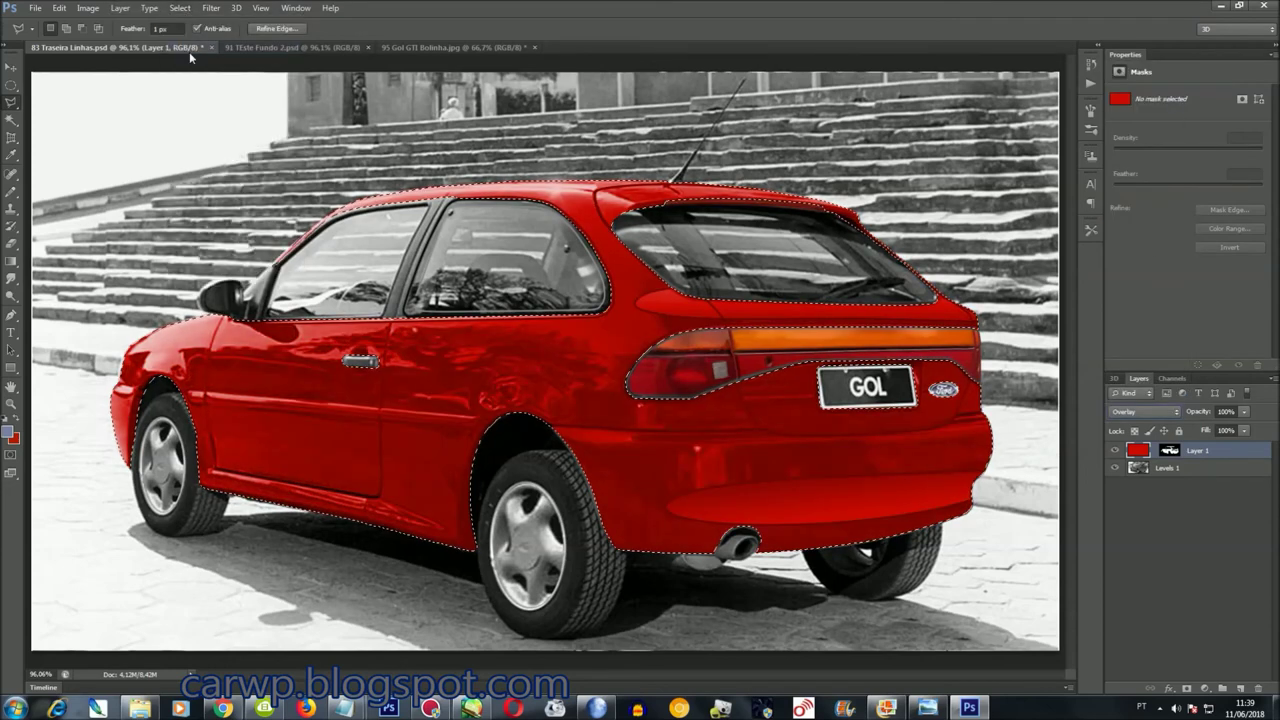
Add a Hue/Saturation layer lowering the red's saturation slightly, then merge all layers
{"action": "left_click", "coordinate": [120, 8]}
{"action": "left_click", "coordinate": [310, 195]}
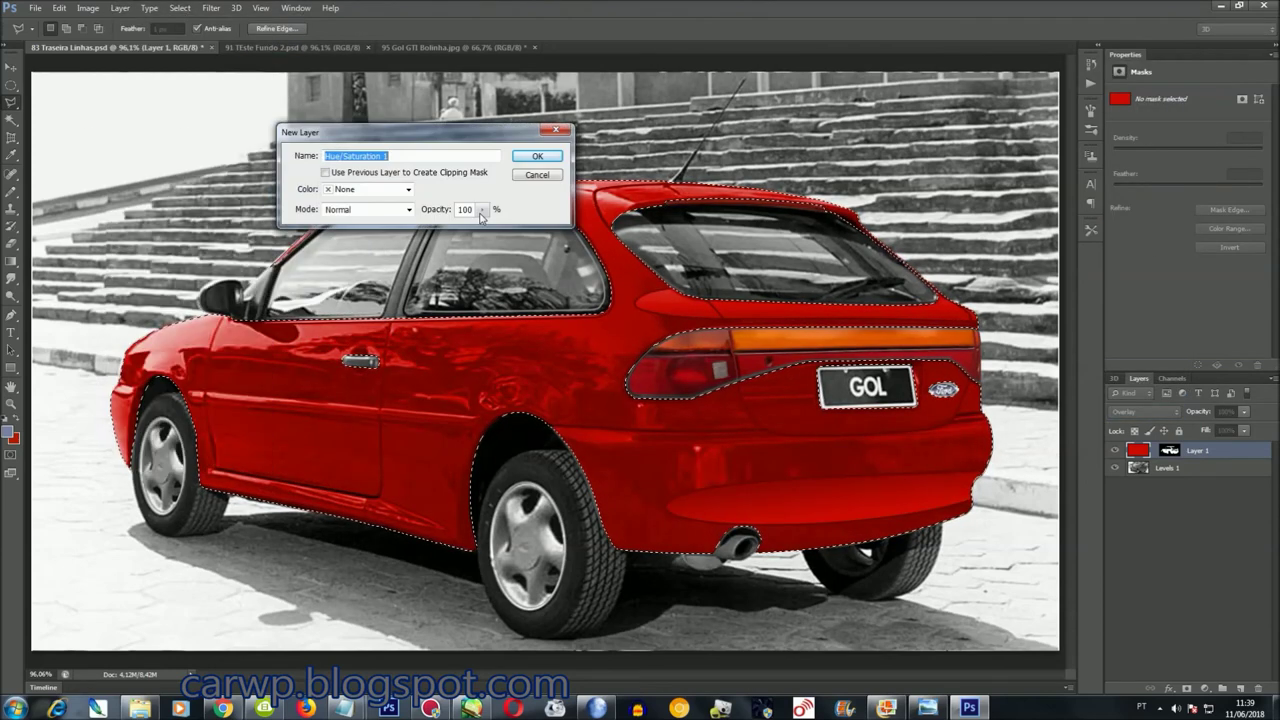
{"action": "left_click", "coordinate": [536, 158]}
{"action": "left_click_drag", "start_coordinate": [1186, 176], "coordinate": [1225, 174]}
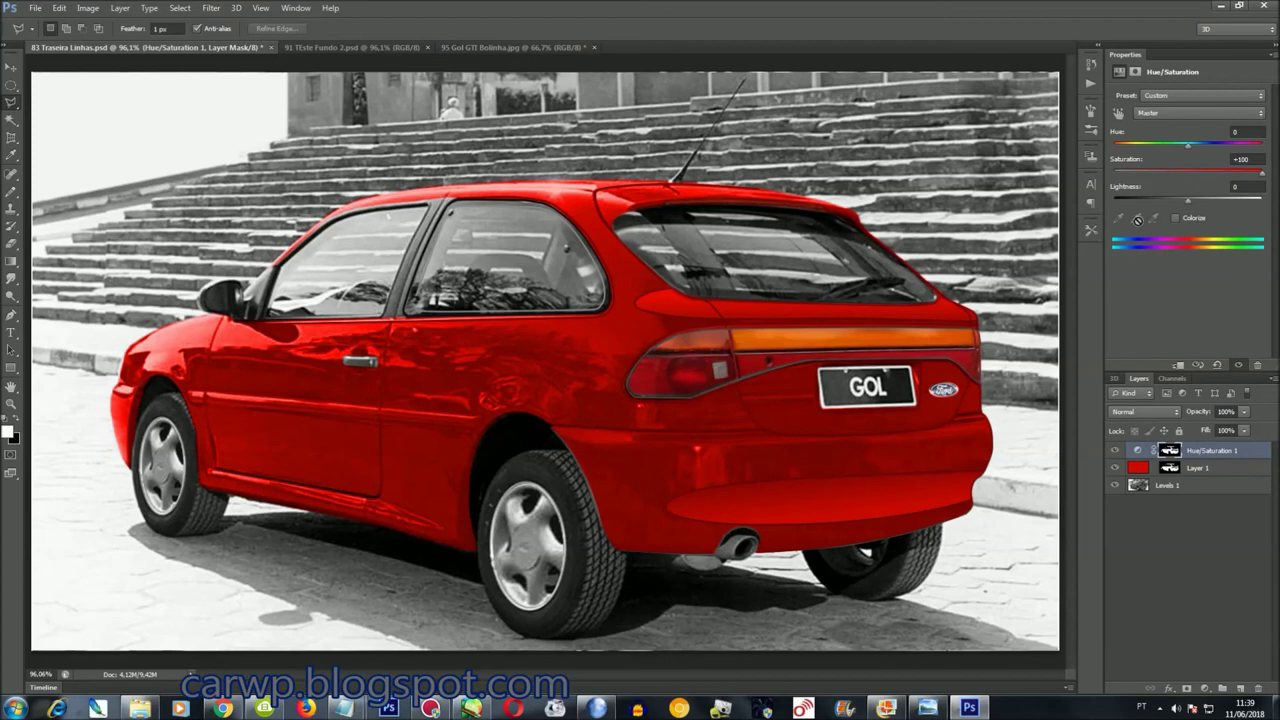
{"action": "key", "text": "ctrl+shift+e"}
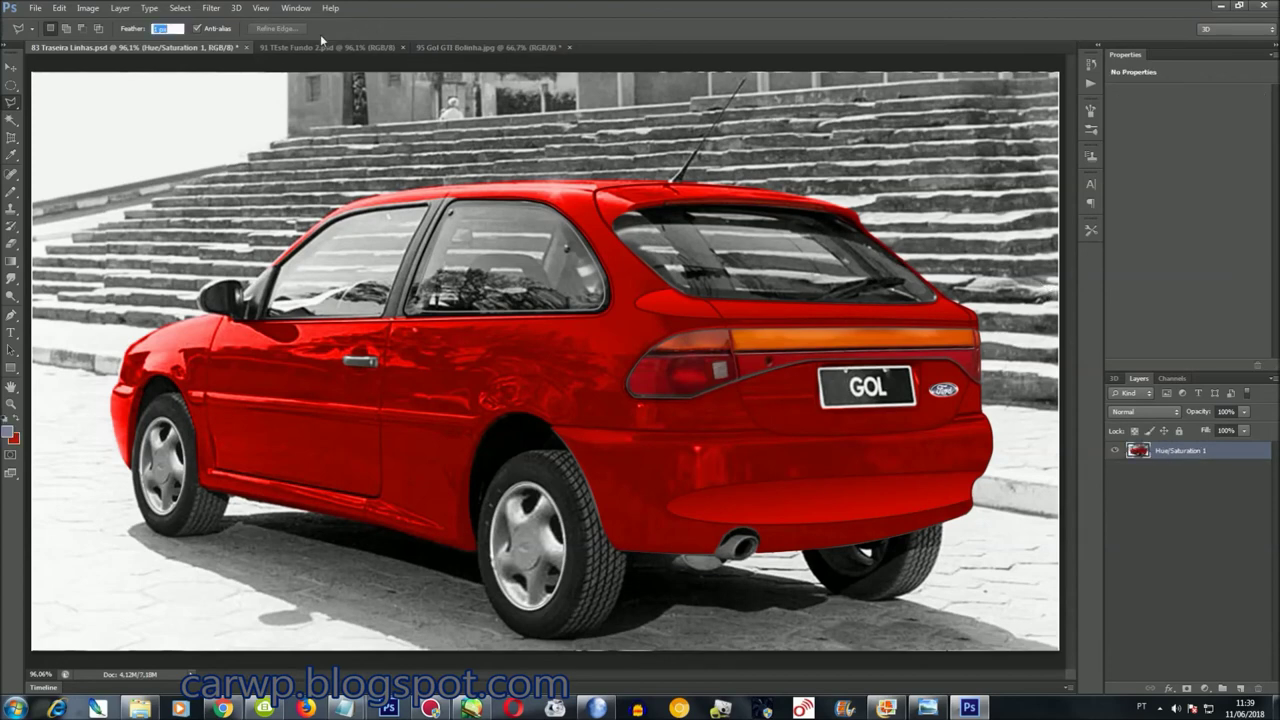
Add a Levels adjustment with midtones at 0.85 and merge it into the image
{"action": "key", "text": "ctrl+a"}
{"action": "left_click", "coordinate": [120, 8]}
{"action": "left_click", "coordinate": [307, 137]}
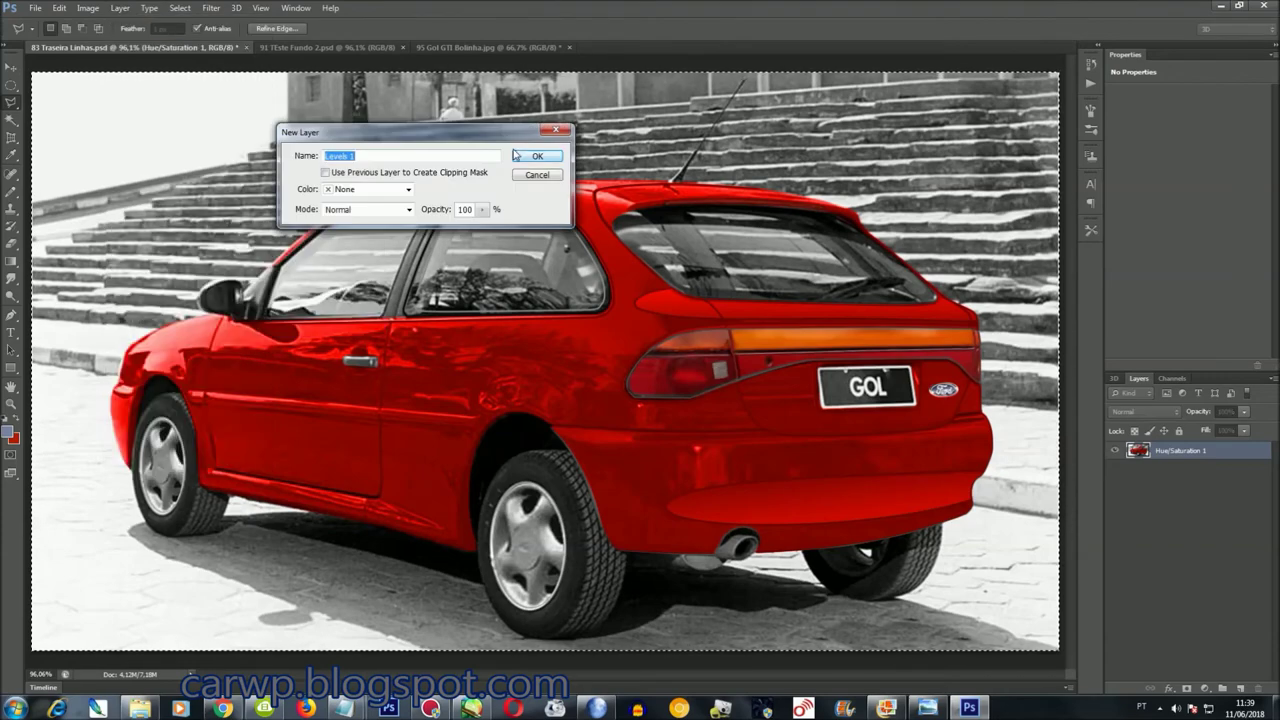
{"action": "key", "text": "Return"}
{"action": "left_click_drag", "start_coordinate": [1197, 192], "coordinate": [1204, 192]}
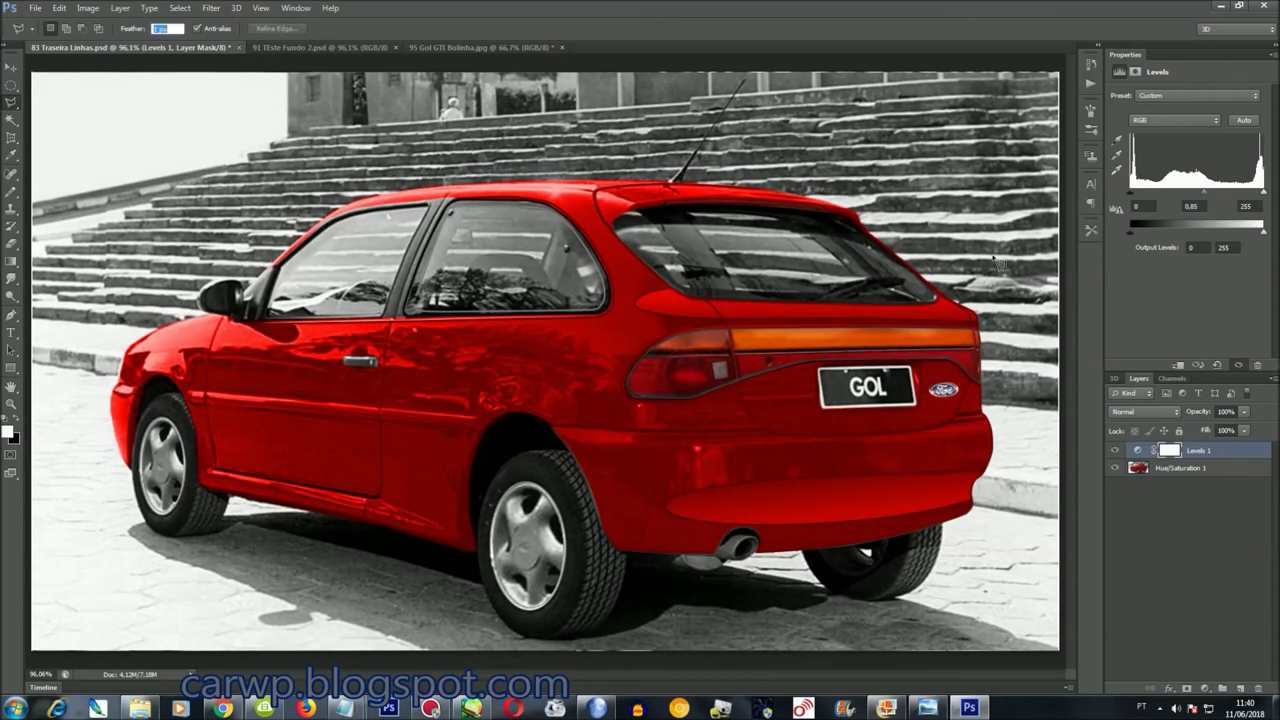
{"action": "key", "text": "ctrl+e"}
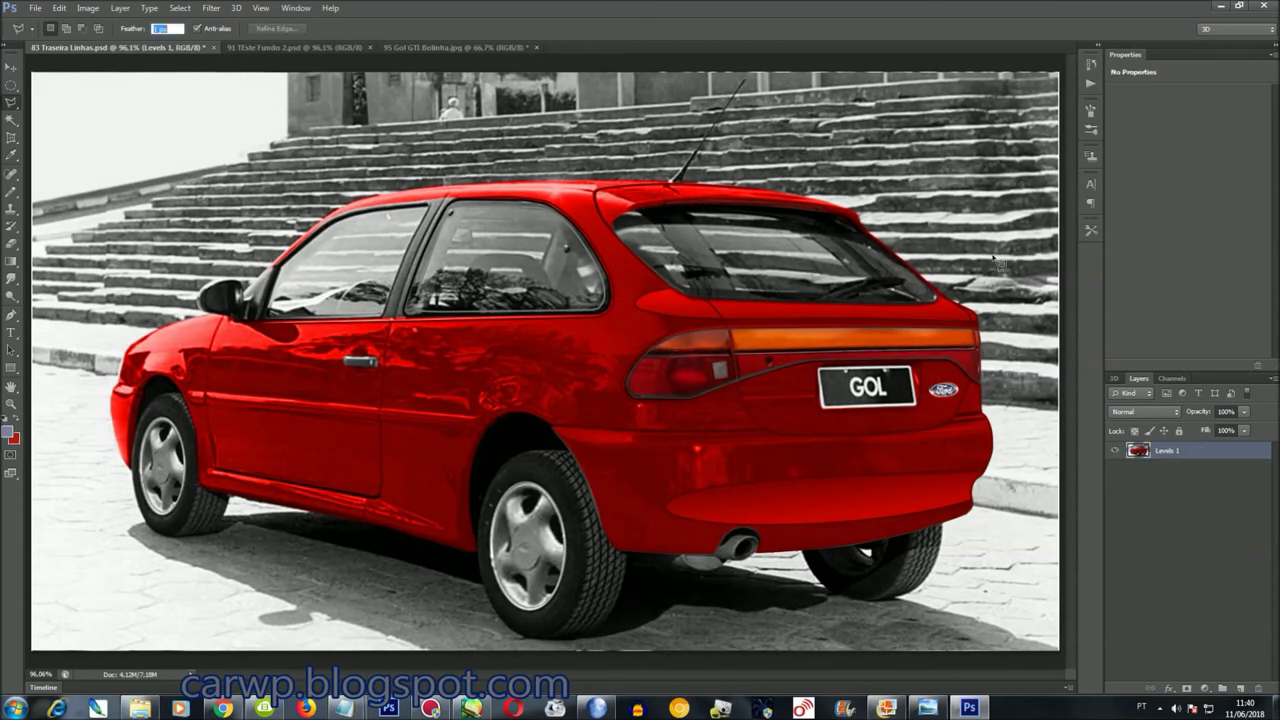
{"action": "left_click", "coordinate": [149, 8]}
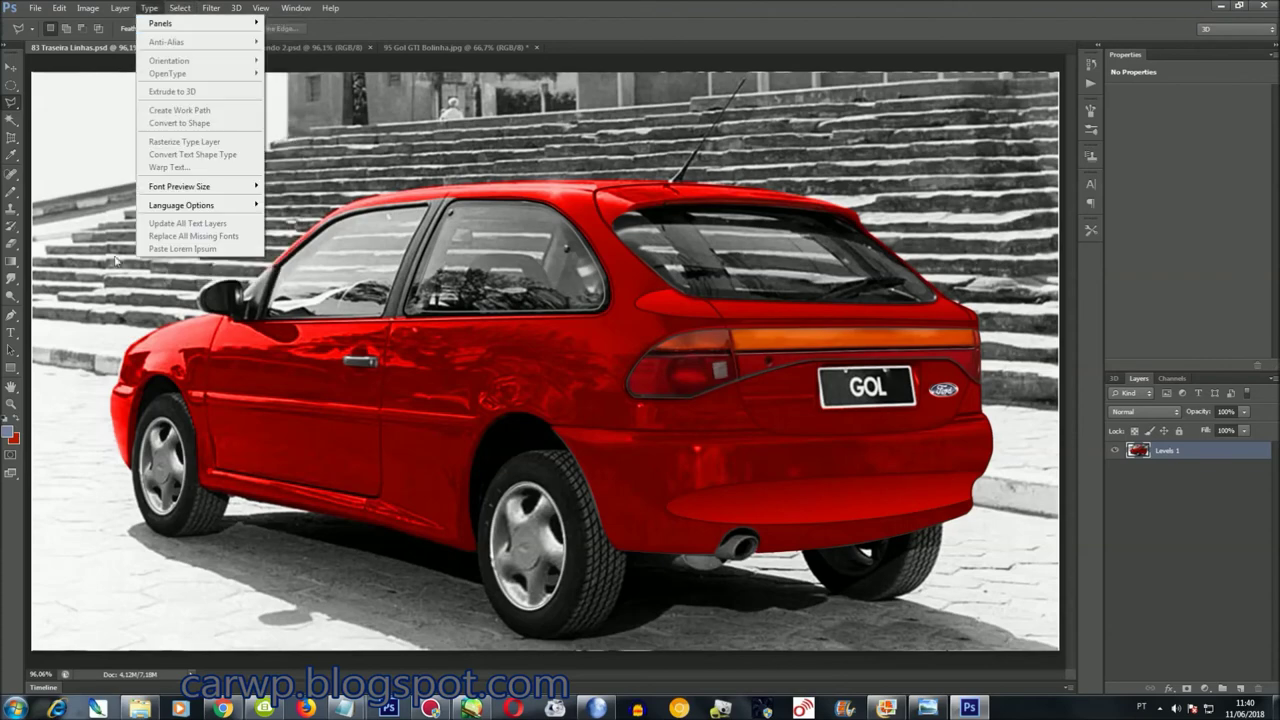
Load the Levels 1 Transparency selection and smudge the red edge along the rear wheel arch
{"action": "left_click", "coordinate": [200, 243]}
{"action": "left_click", "coordinate": [645, 234]}
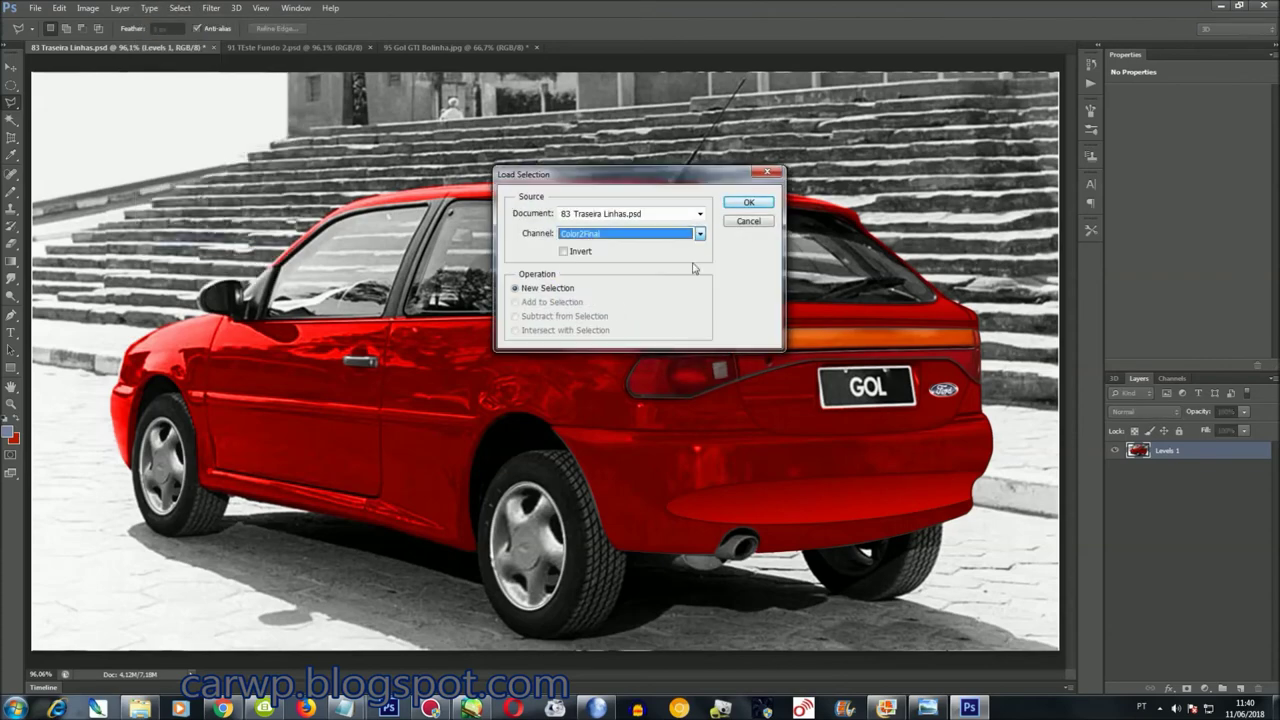
{"action": "left_click", "coordinate": [748, 202]}
{"action": "key", "text": "ctrl+plus"}
{"action": "key", "text": "ctrl+plus"}
{"action": "key", "text": "ctrl+plus"}
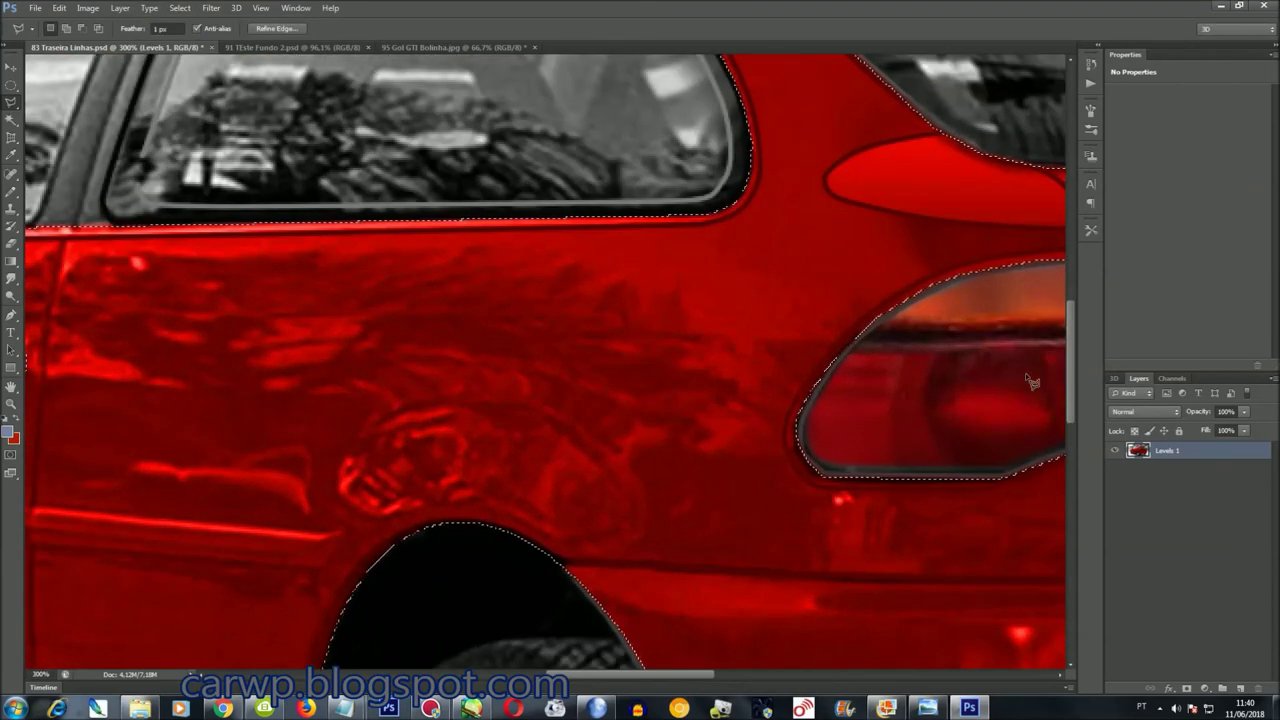
{"action": "scroll", "coordinate": [1000, 400], "scroll_direction": "down", "scroll_amount": 5}
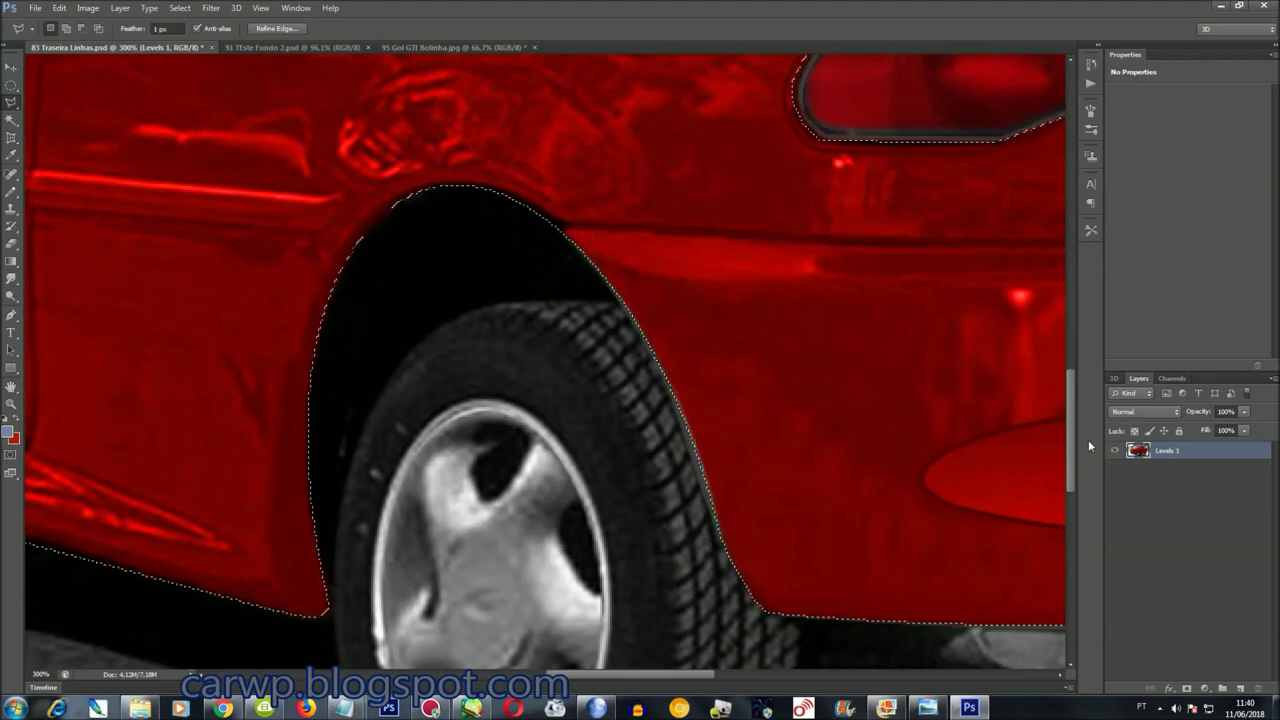
{"action": "key", "text": "r"}
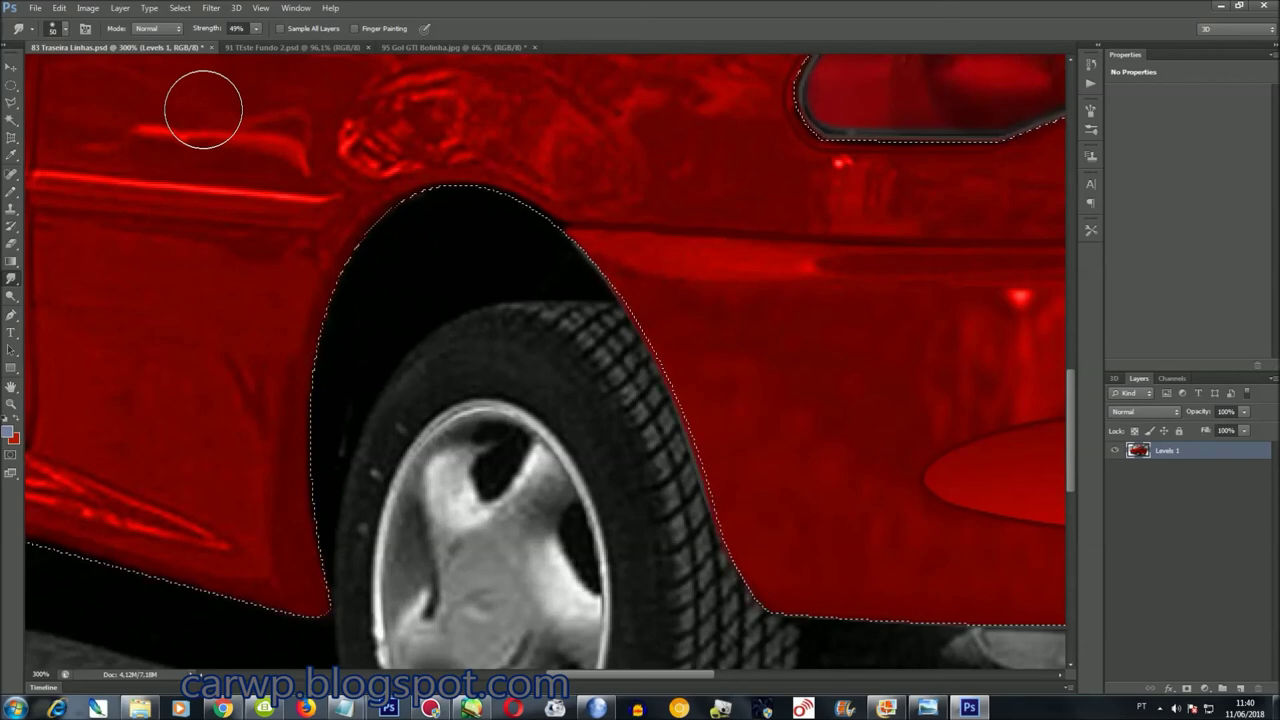
{"action": "left_click", "coordinate": [180, 8]}
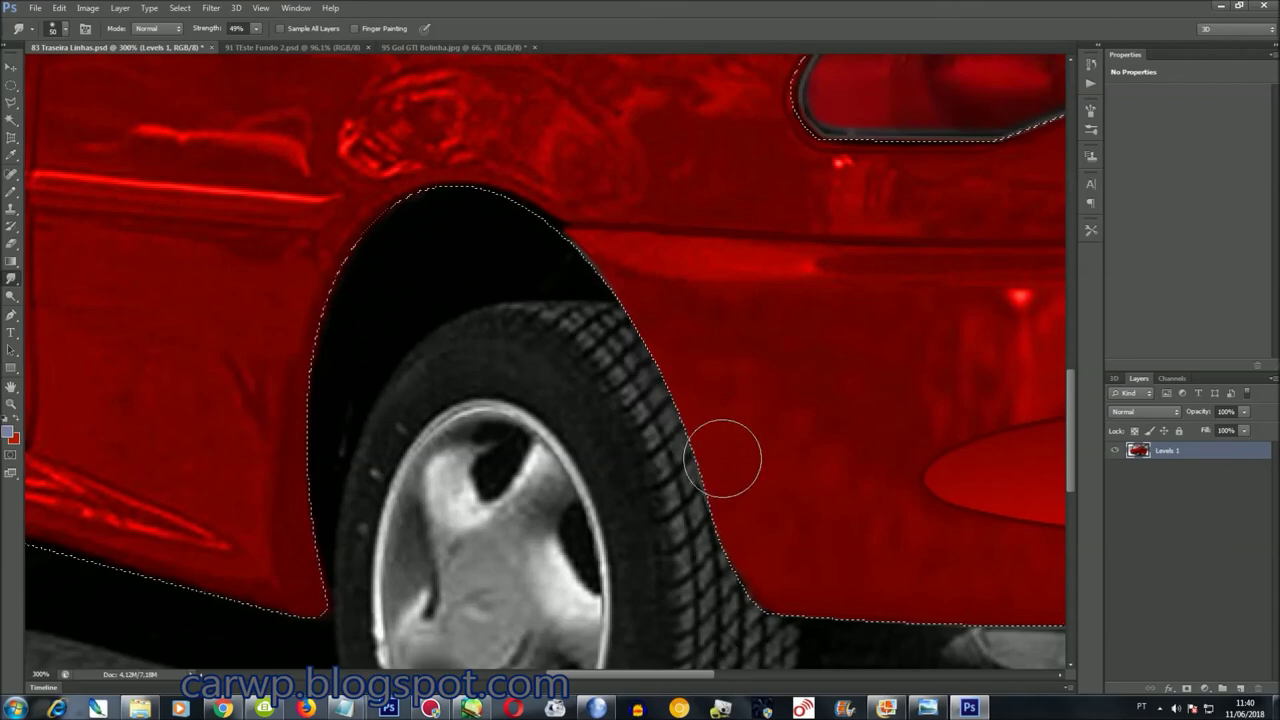
{"action": "left_click", "coordinate": [180, 8]}
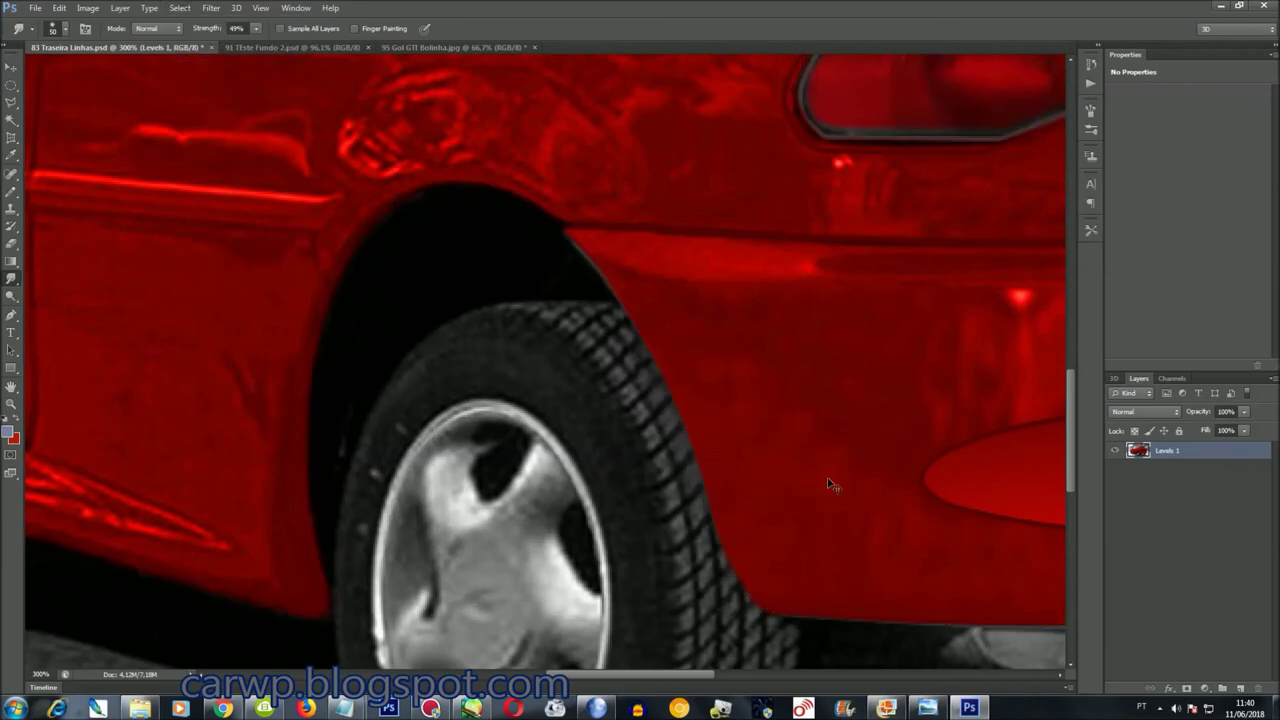
{"action": "key", "text": "ctrl+0"}
Reselect the car body outline, invert the selection and fit the car on screen
{"action": "key", "text": "ctrl+plus"}
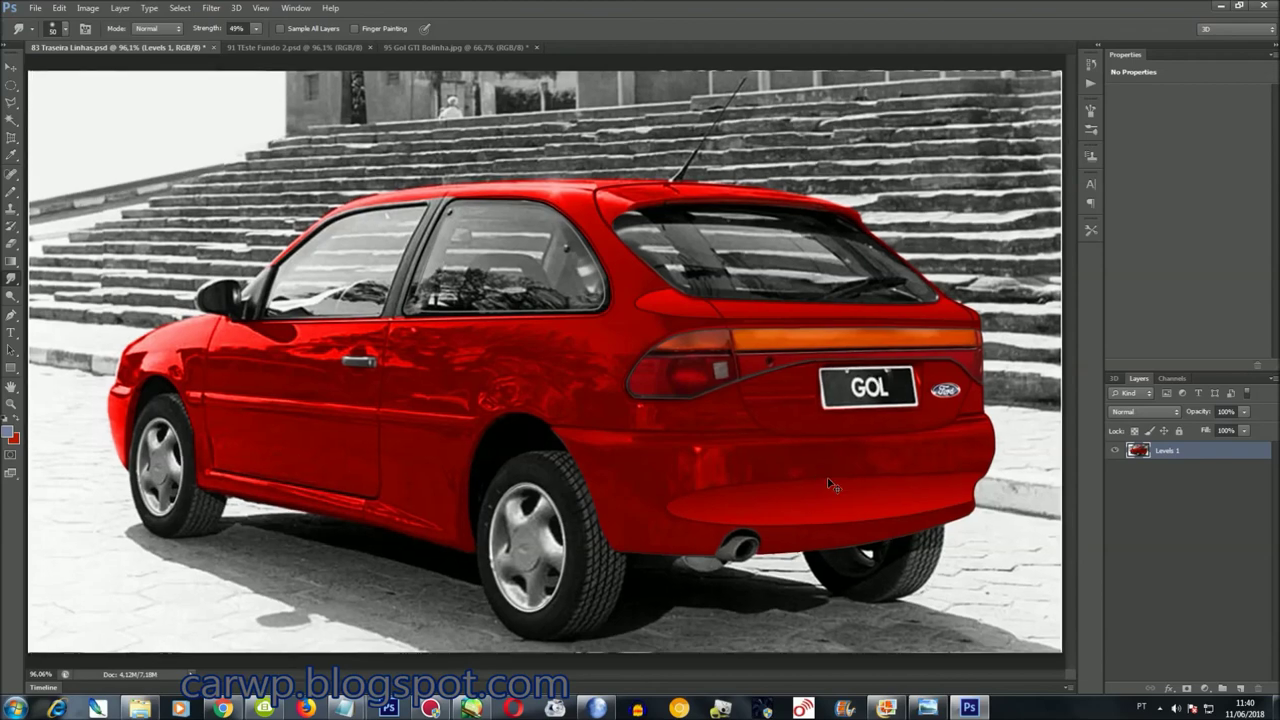
{"action": "key", "text": "ctrl+plus"}
{"action": "key", "text": "ctrl+plus"}
{"action": "key", "text": "ctrl+plus"}
{"action": "scroll", "coordinate": [698, 597], "scroll_direction": "down", "scroll_amount": 3}
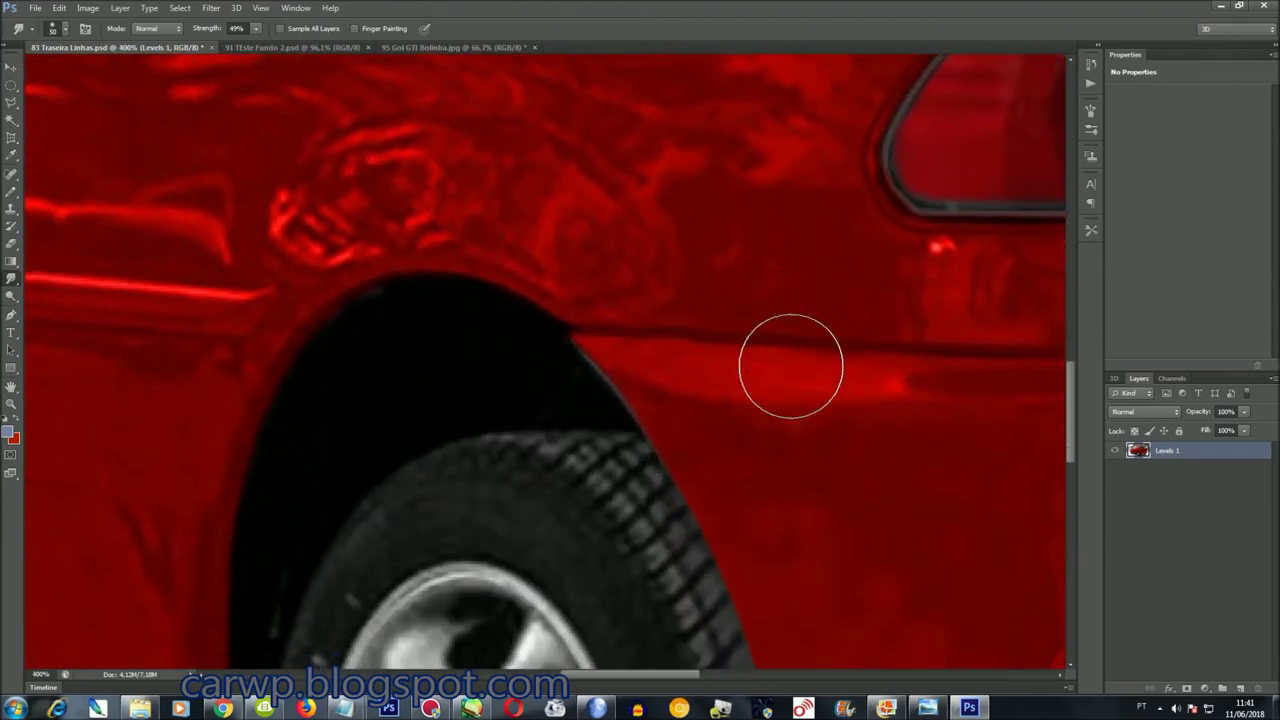
{"action": "left_click", "coordinate": [190, 8]}
{"action": "left_click", "coordinate": [200, 46]}
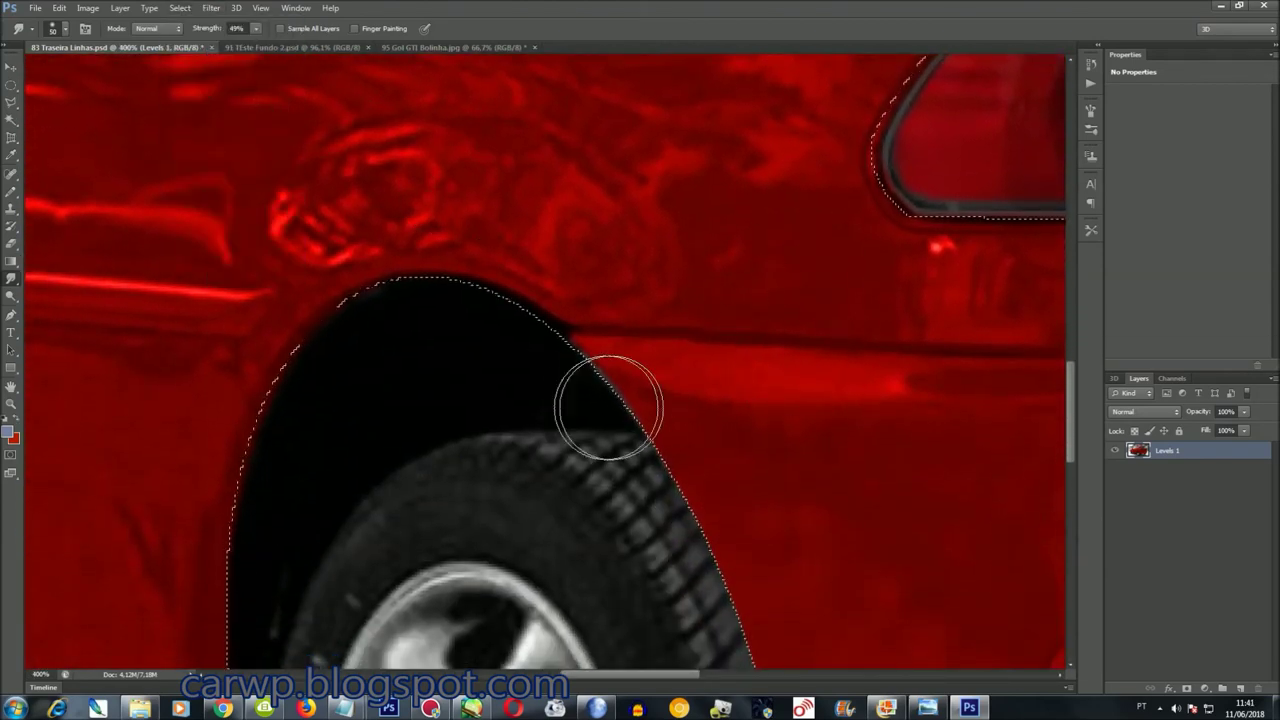
{"action": "left_click", "coordinate": [180, 8]}
{"action": "left_click", "coordinate": [200, 60]}
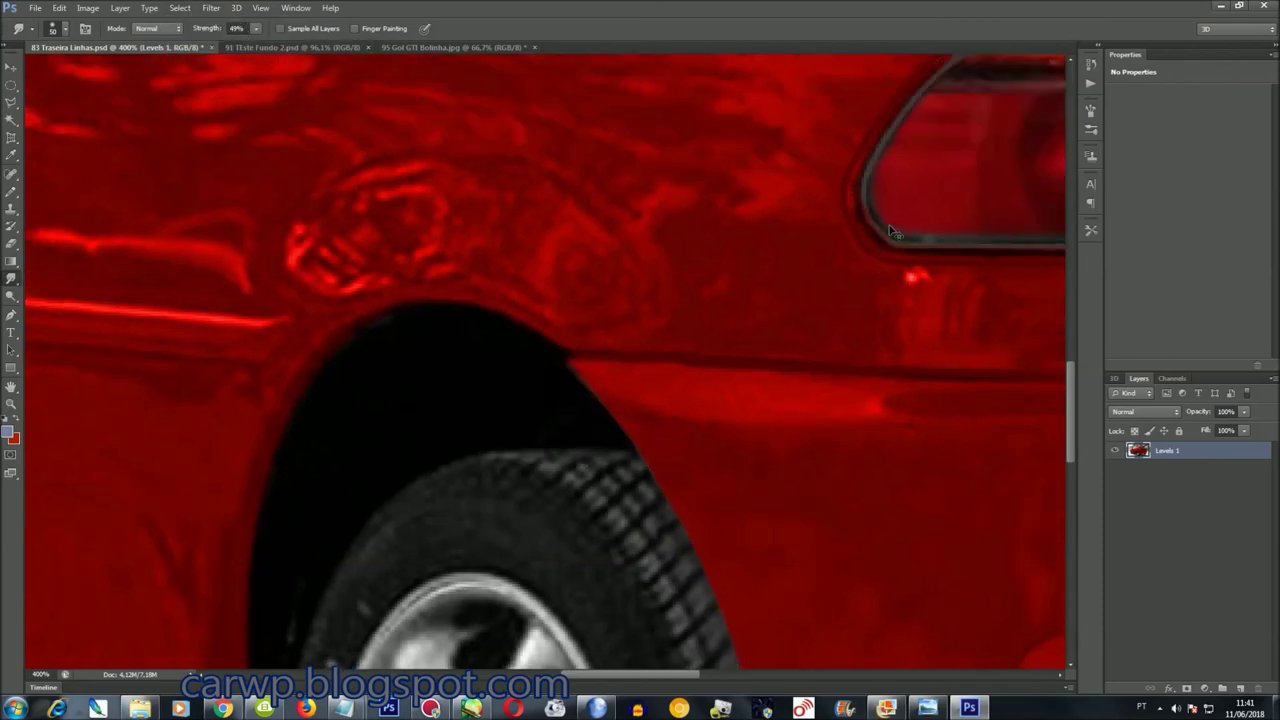
{"action": "key", "text": "ctrl+0"}
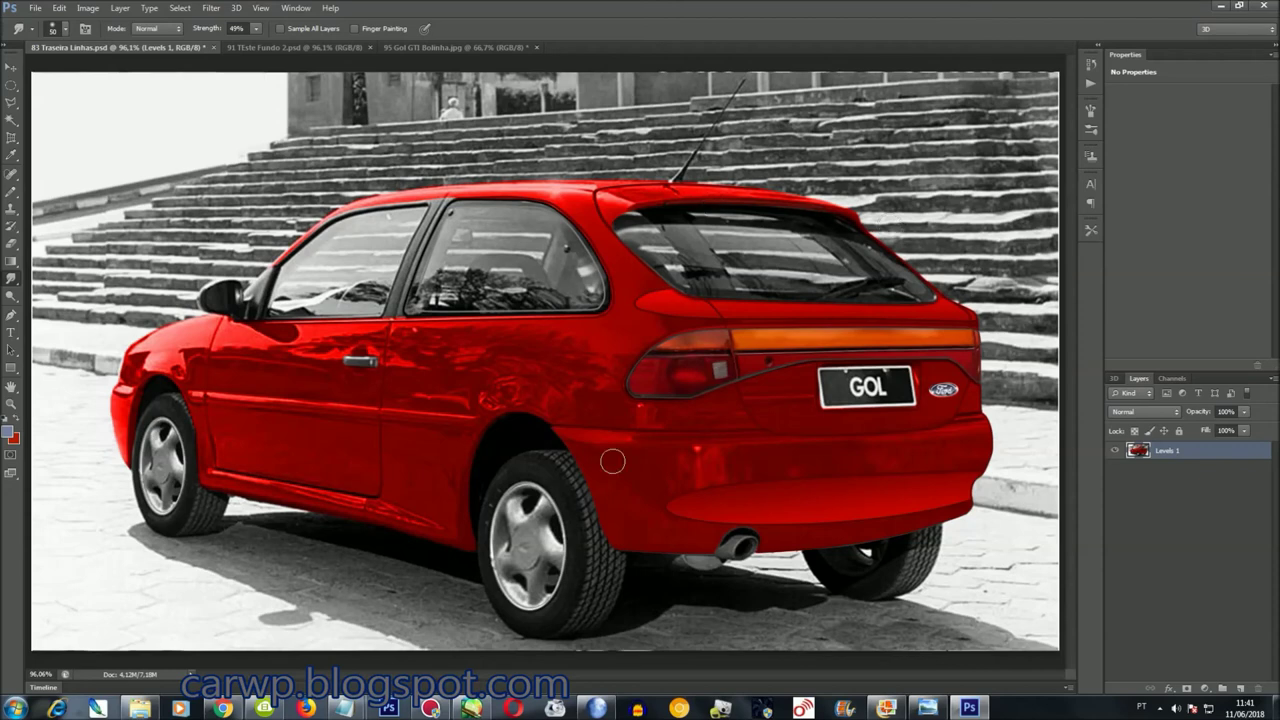
Soften the image with the Blur More filter and a second blur filter
{"action": "left_click", "coordinate": [211, 8]}
{"action": "mouse_move", "coordinate": [270, 143]}
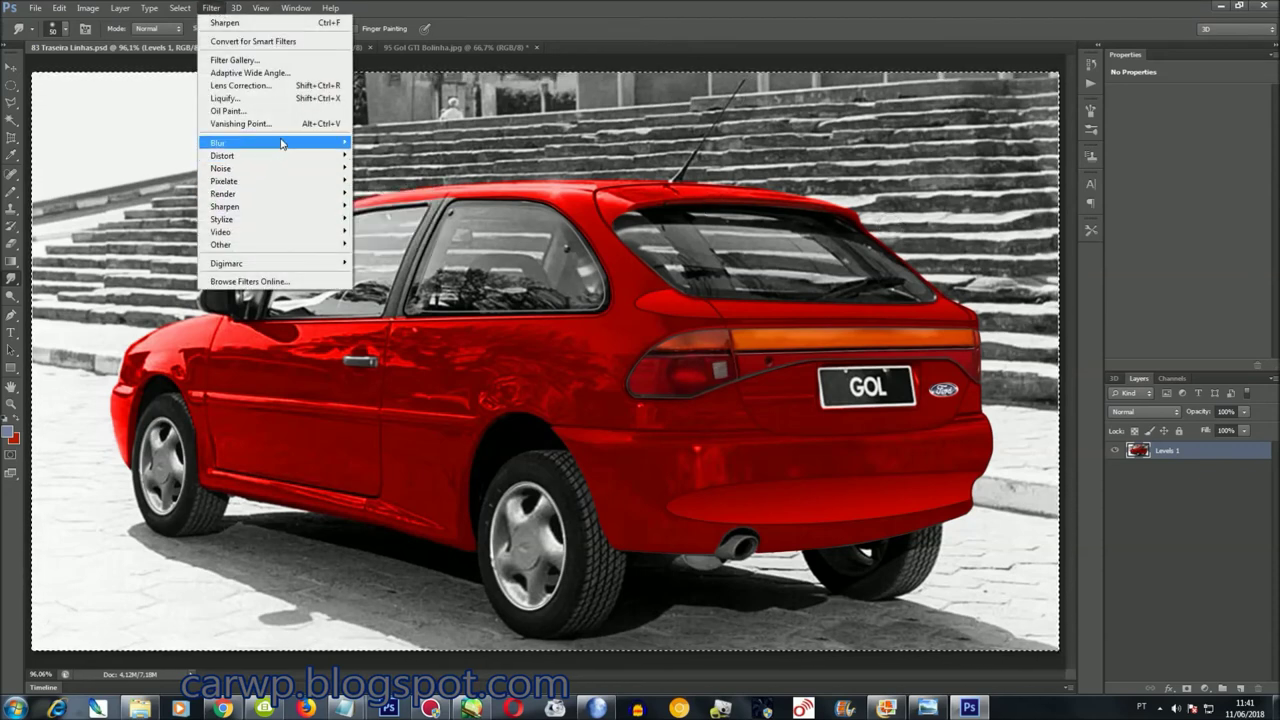
{"action": "left_click", "coordinate": [390, 209]}
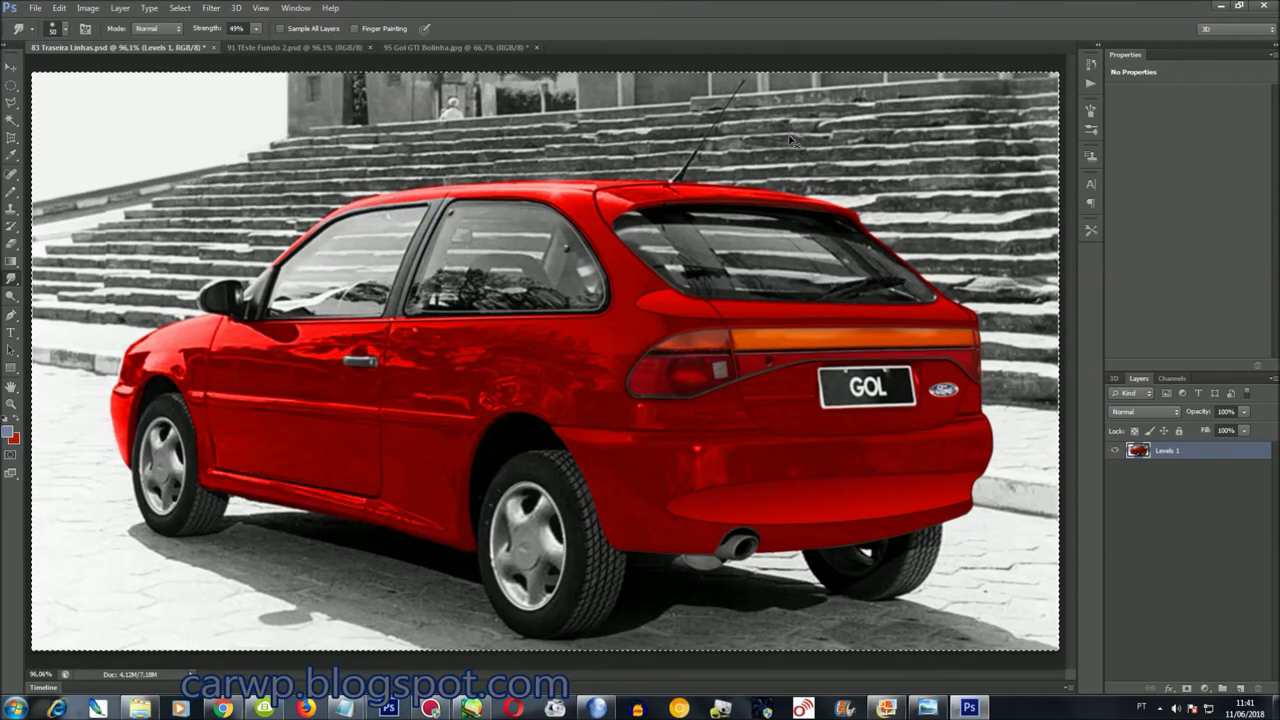
{"action": "left_click", "coordinate": [211, 8]}
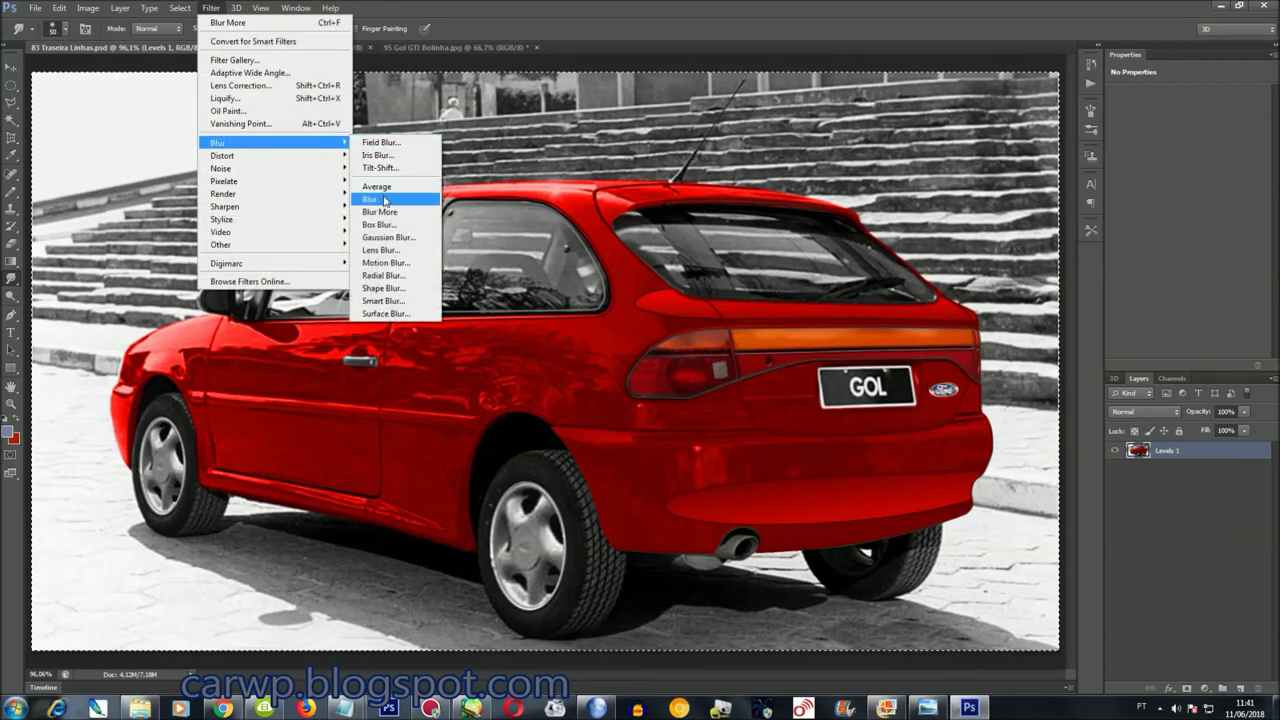
{"action": "mouse_move", "coordinate": [275, 143]}
{"action": "left_click", "coordinate": [383, 196]}
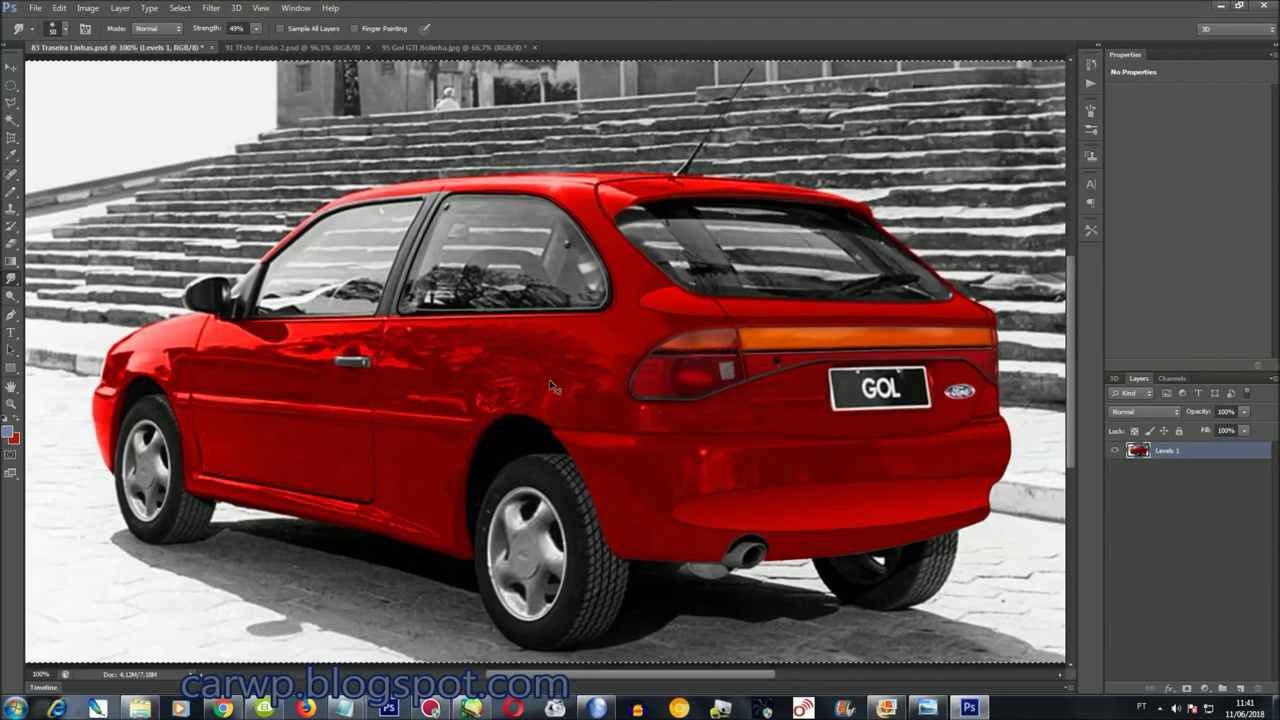
{"action": "scroll", "coordinate": [553, 387], "scroll_direction": "up", "scroll_amount": 3}
{"action": "scroll", "coordinate": [511, 345], "scroll_direction": "up", "scroll_amount": 2}
{"action": "scroll", "coordinate": [511, 345], "scroll_direction": "up", "scroll_amount": 2}
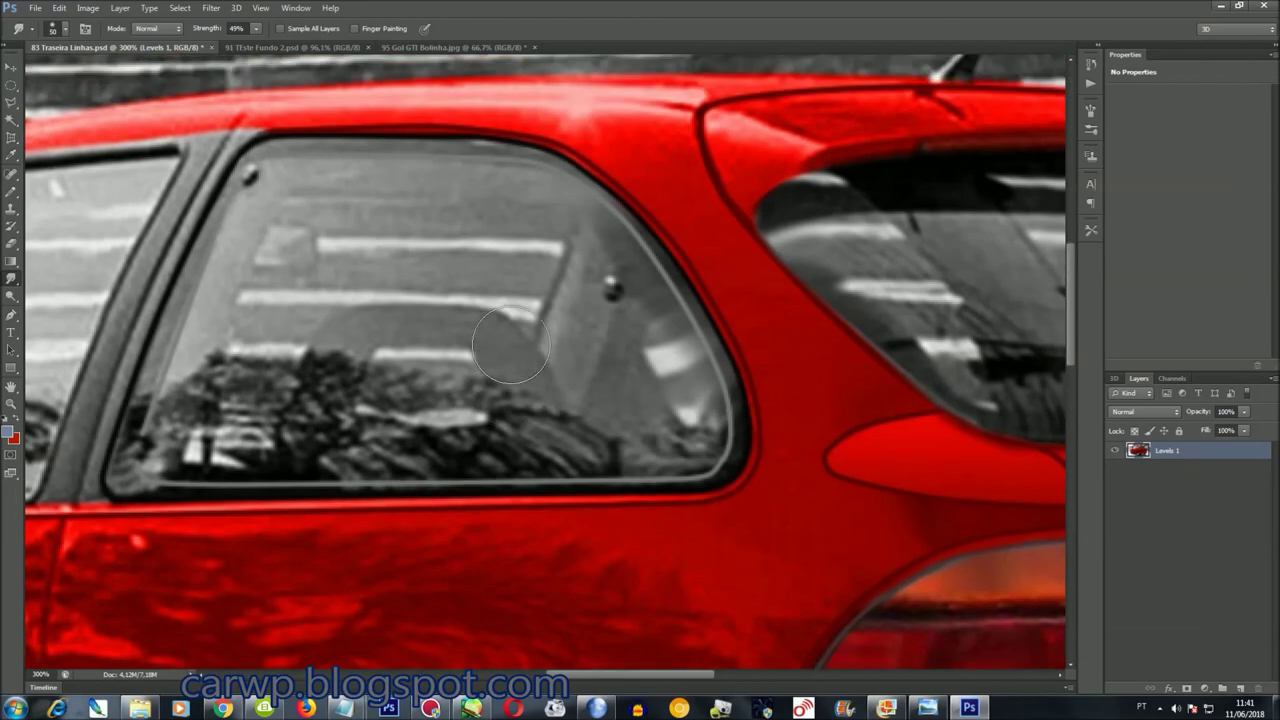
{"action": "left_click_drag", "start_coordinate": [703, 681], "coordinate": [798, 681]}
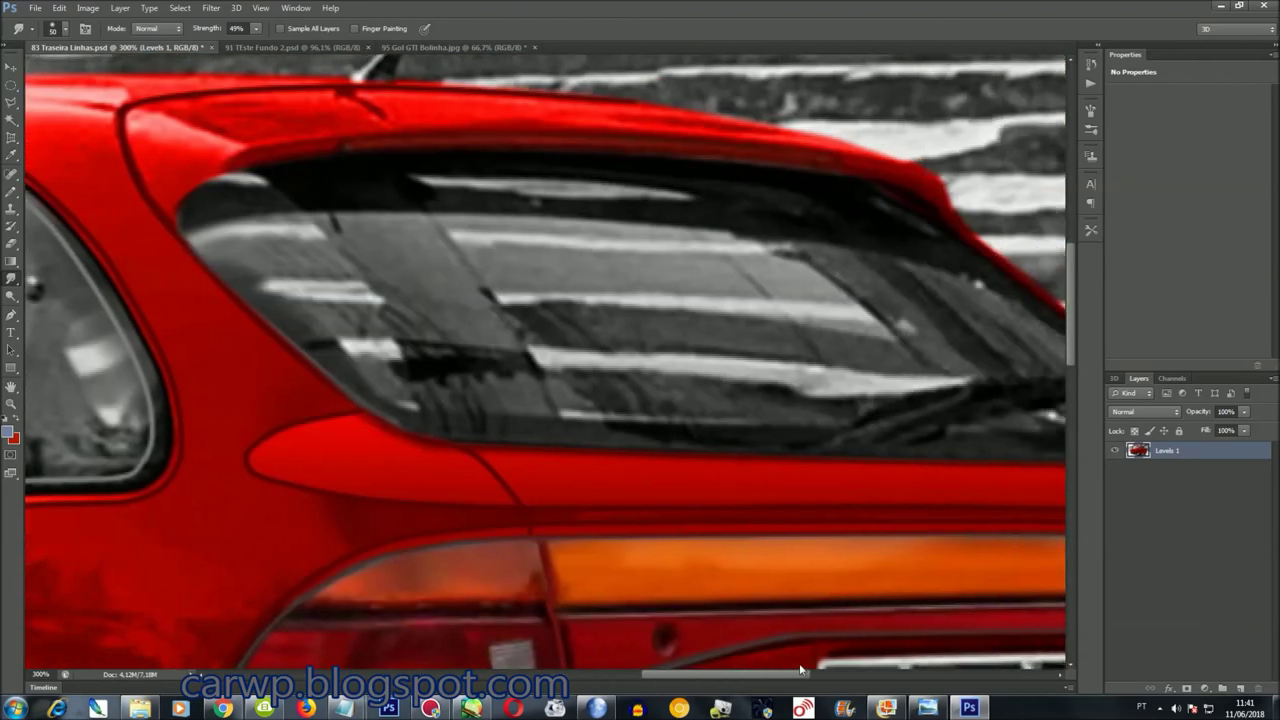
Pick the Elliptical Marquee tool, fit the car on screen and clear the stray selection
{"action": "left_click", "coordinate": [14, 90]}
{"action": "key", "text": "ctrl+0"}
{"action": "left_click", "coordinate": [579, 355]}
{"action": "right_click", "coordinate": [12, 88]}
Draw an ellipse and rotate it about 35 degrees over the rear window with Transform Selection
{"action": "left_click", "coordinate": [84, 95]}
{"action": "right_click", "coordinate": [748, 238]}
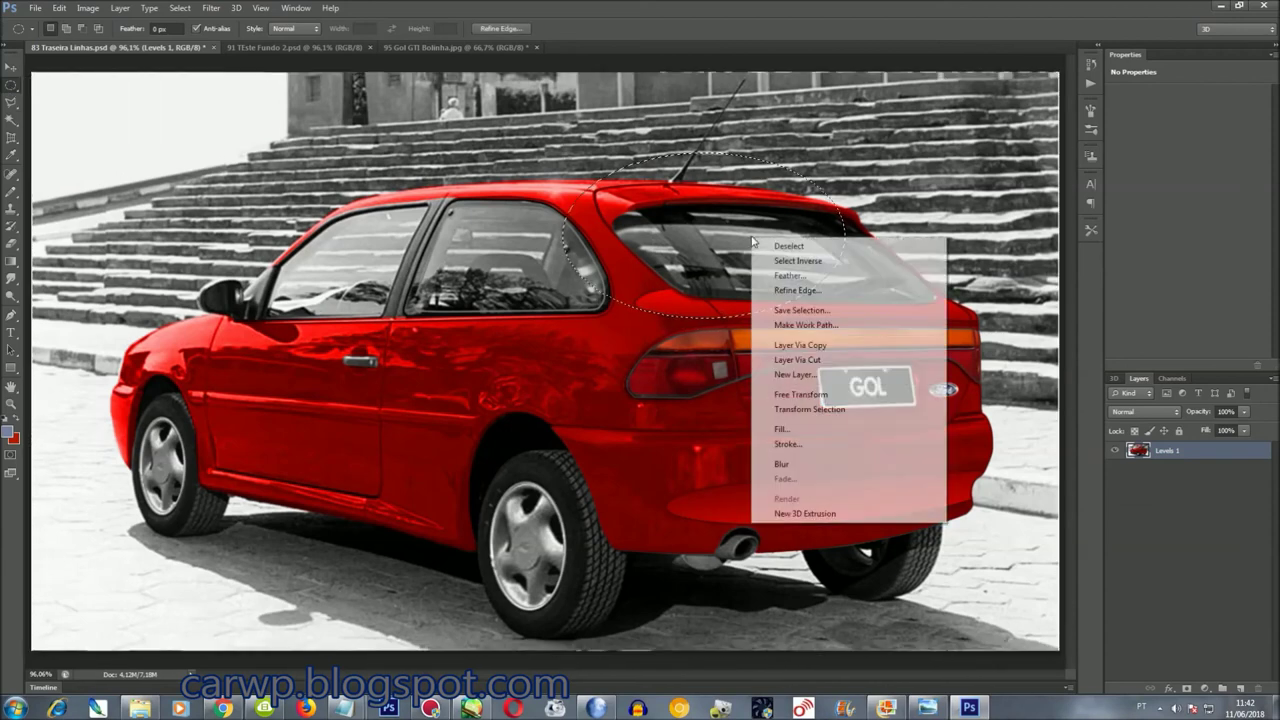
{"action": "left_click", "coordinate": [800, 405]}
{"action": "left_click_drag", "start_coordinate": [860, 335], "coordinate": [780, 410]}
{"action": "left_click_drag", "start_coordinate": [745, 295], "coordinate": [755, 298]}
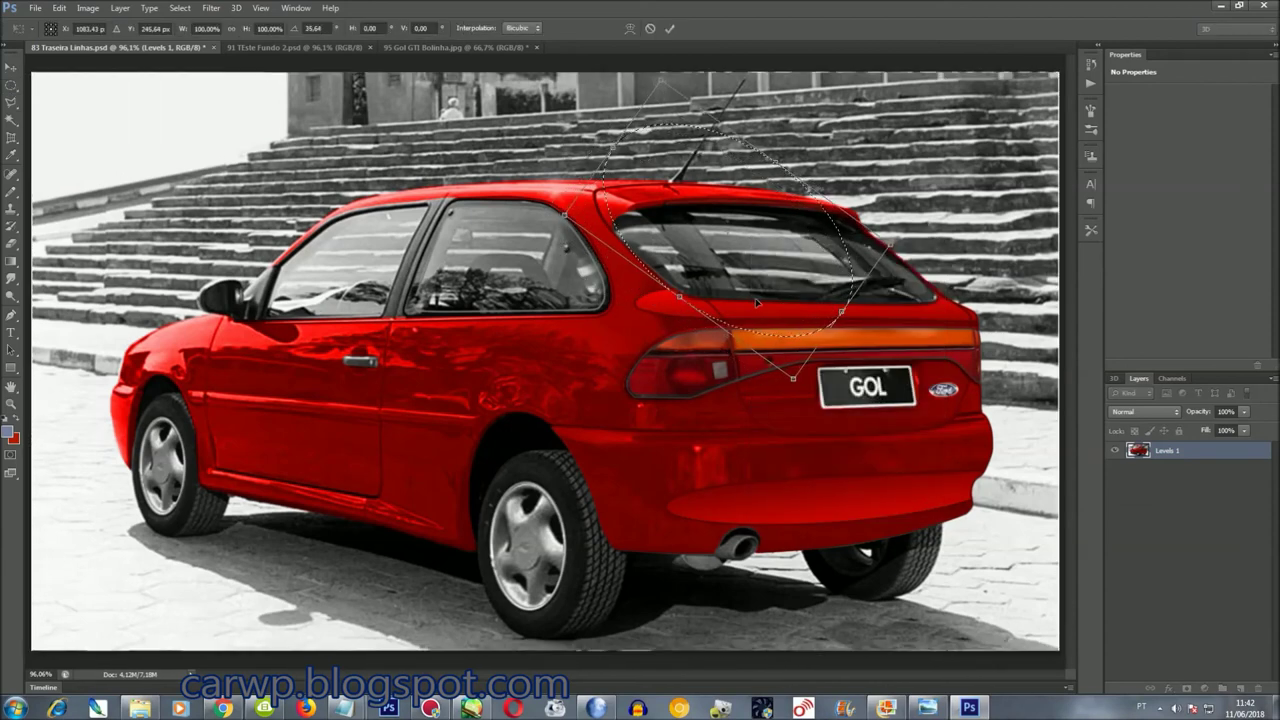
{"action": "key", "text": "ctrl+plus"}
{"action": "key", "text": "ctrl+plus"}
{"action": "key", "text": "ctrl+plus"}
{"action": "left_click_drag", "start_coordinate": [618, 672], "coordinate": [791, 672]}
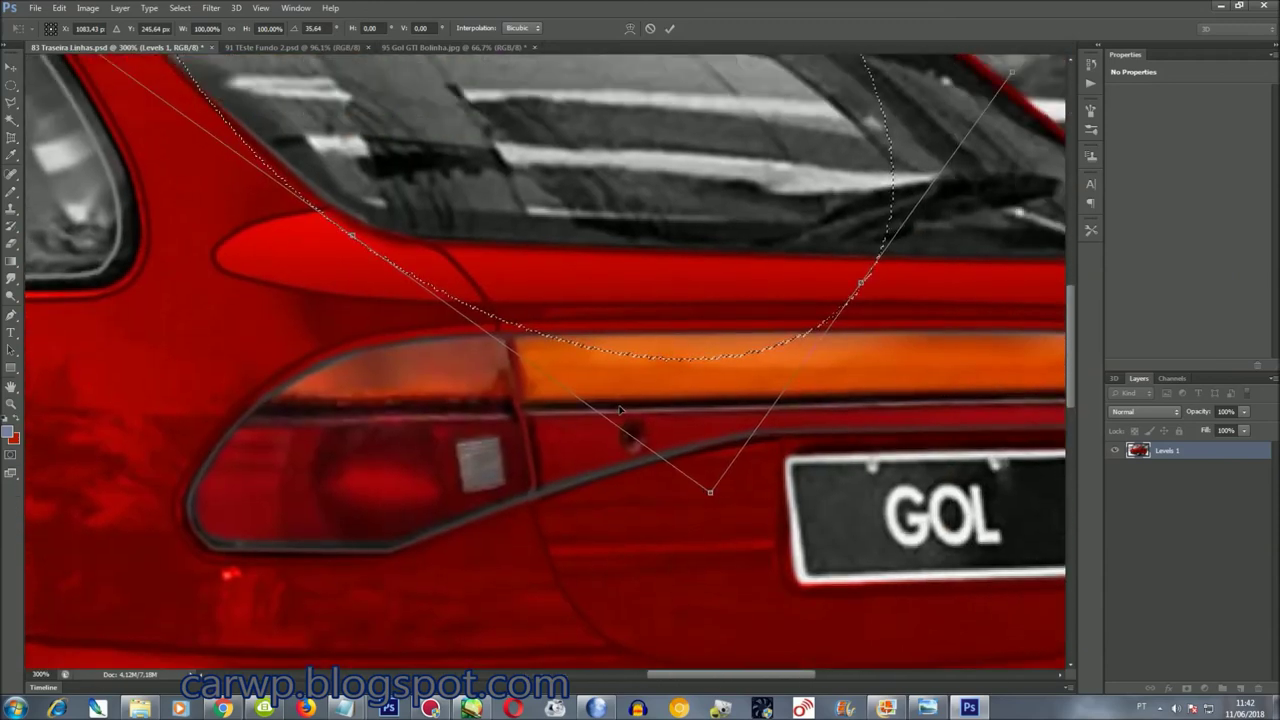
{"action": "scroll", "coordinate": [384, 209], "scroll_direction": "up", "scroll_amount": 3}
{"action": "left_click_drag", "start_coordinate": [379, 191], "coordinate": [384, 209]}
{"action": "scroll", "coordinate": [384, 209], "scroll_direction": "up", "scroll_amount": 2}
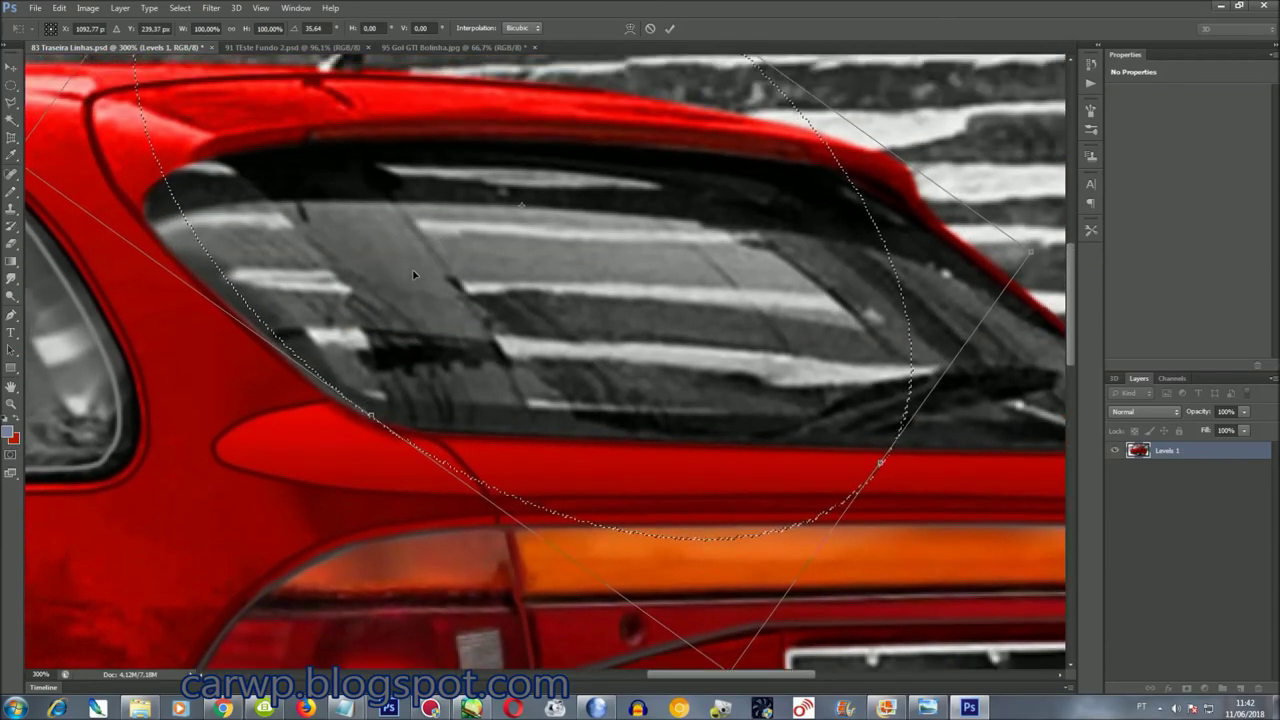
{"action": "scroll", "coordinate": [384, 209], "scroll_direction": "up", "scroll_amount": 2}
{"action": "scroll", "coordinate": [384, 209], "scroll_direction": "up", "scroll_amount": 1}
Warp the ellipse to the window's curved edge, smudge along it, then deselect
{"action": "right_click", "coordinate": [337, 192]}
{"action": "left_click", "coordinate": [375, 297]}
{"action": "left_click_drag", "start_coordinate": [199, 196], "coordinate": [160, 205]}
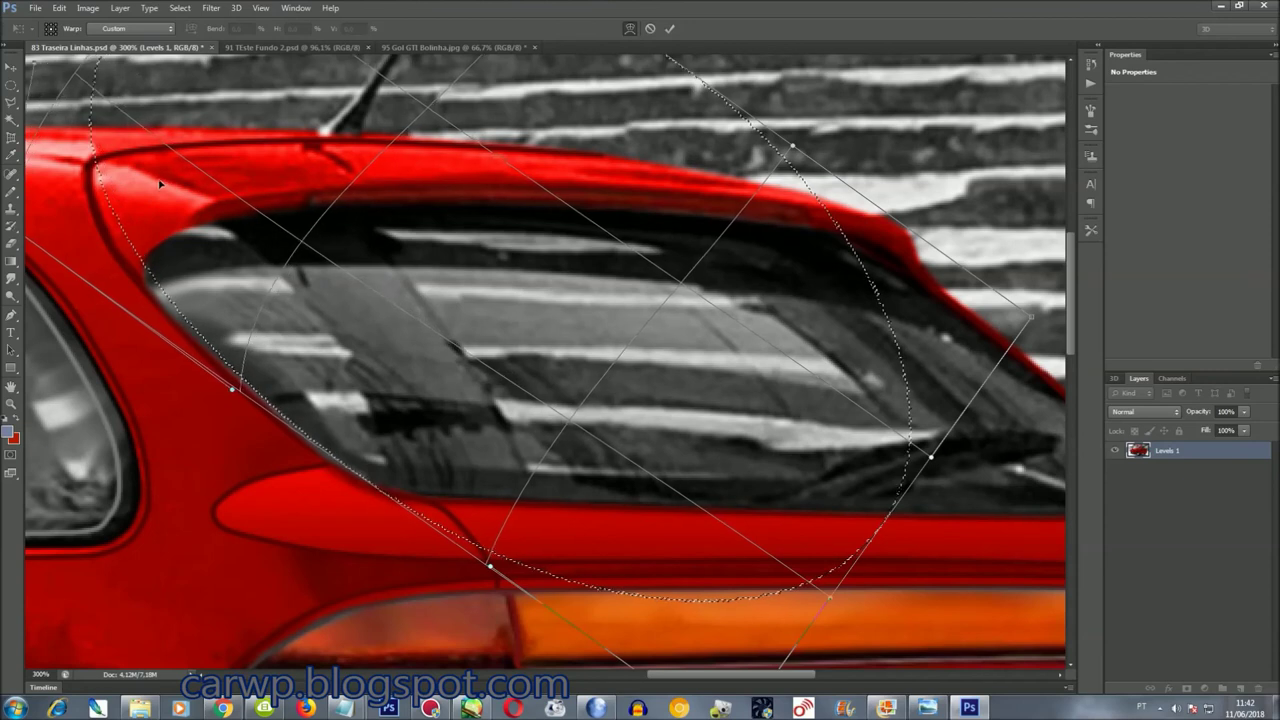
{"action": "key", "text": "Return"}
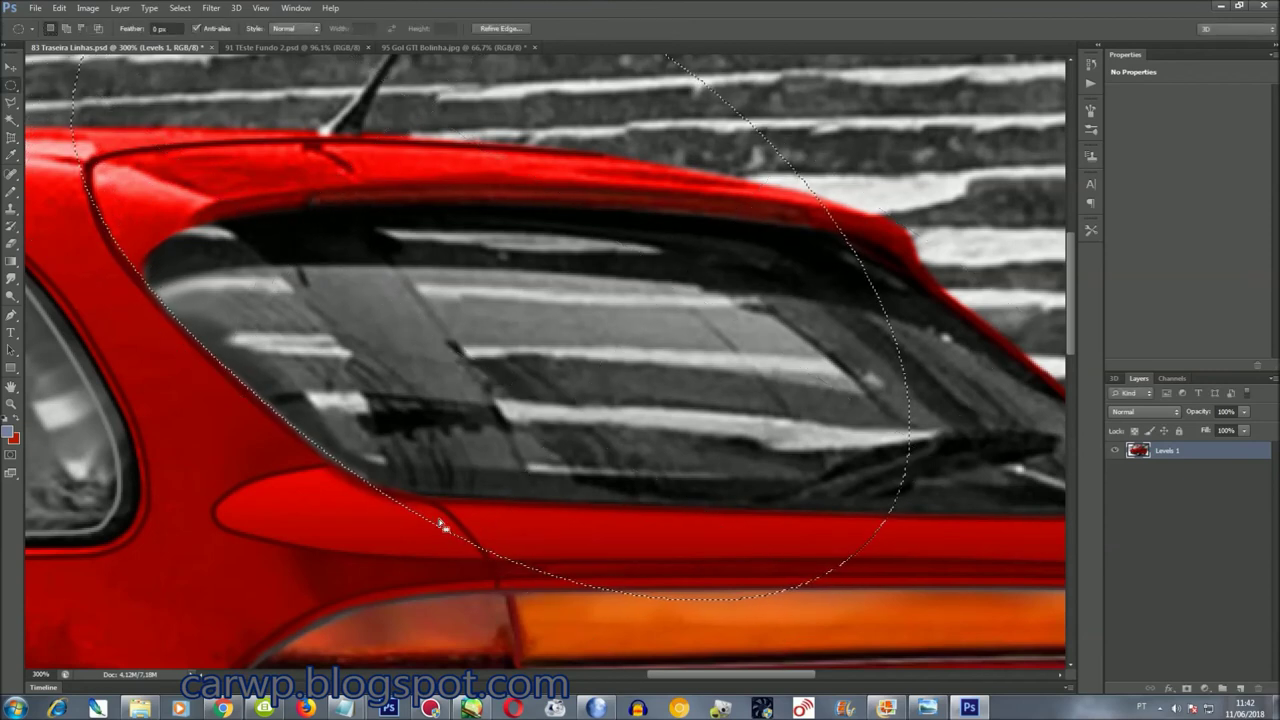
{"action": "key", "text": "shift+r"}
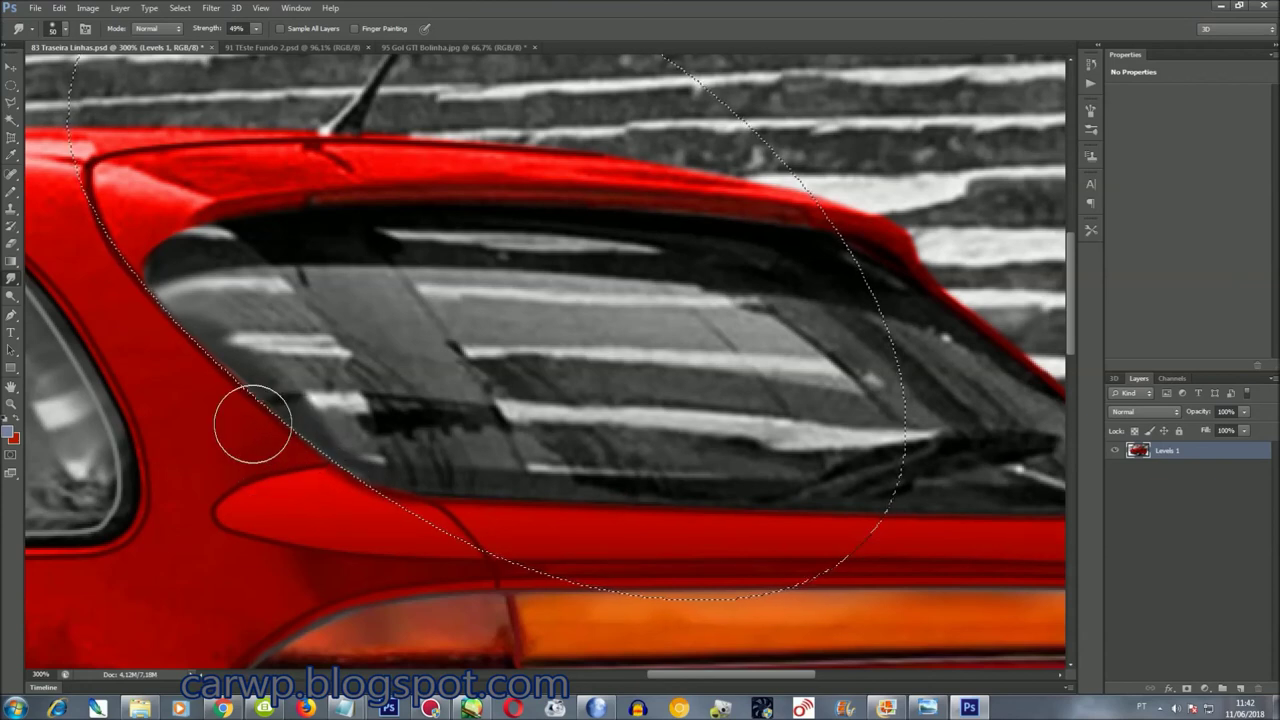
{"action": "key", "text": "ctrl+d"}
{"action": "mouse_move", "coordinate": [670, 681]}
{"action": "left_mouse_down"}
{"action": "mouse_move", "coordinate": [645, 680]}
{"action": "mouse_move", "coordinate": [683, 676]}
{"action": "mouse_move", "coordinate": [629, 676]}
{"action": "left_mouse_up"}
Reselect the warped ellipse and trim it to the rear hatch window with the Polygonal Lasso
{"action": "left_click", "coordinate": [180, 8]}
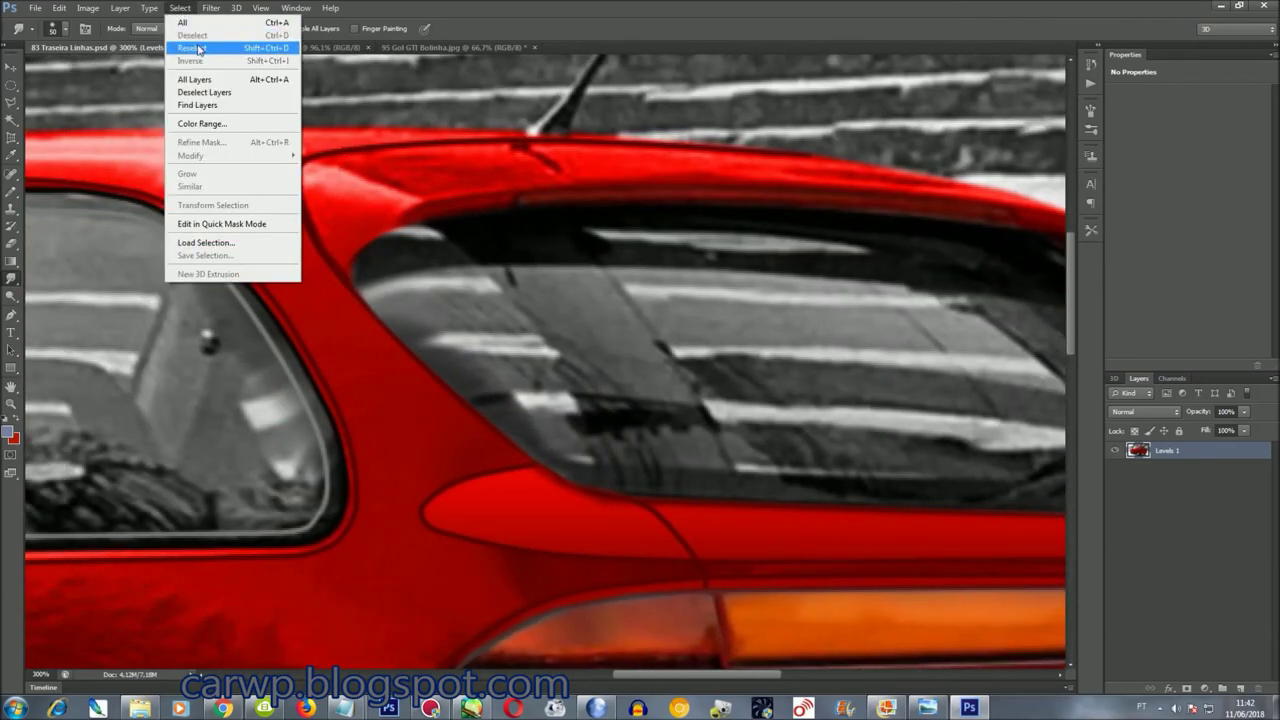
{"action": "left_click", "coordinate": [200, 48]}
{"action": "scroll", "coordinate": [560, 400], "scroll_direction": "down", "scroll_amount": 2}
{"action": "left_click_drag", "start_coordinate": [650, 697], "coordinate": [693, 673]}
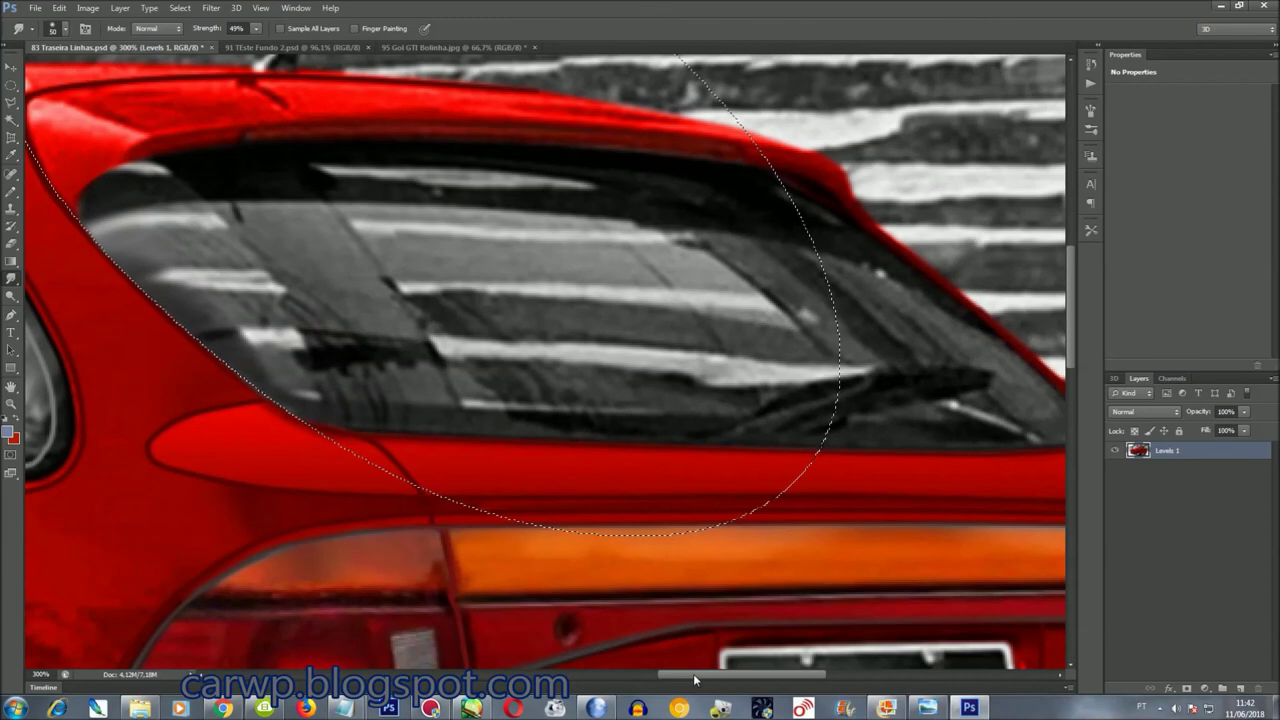
{"action": "key", "text": "l"}
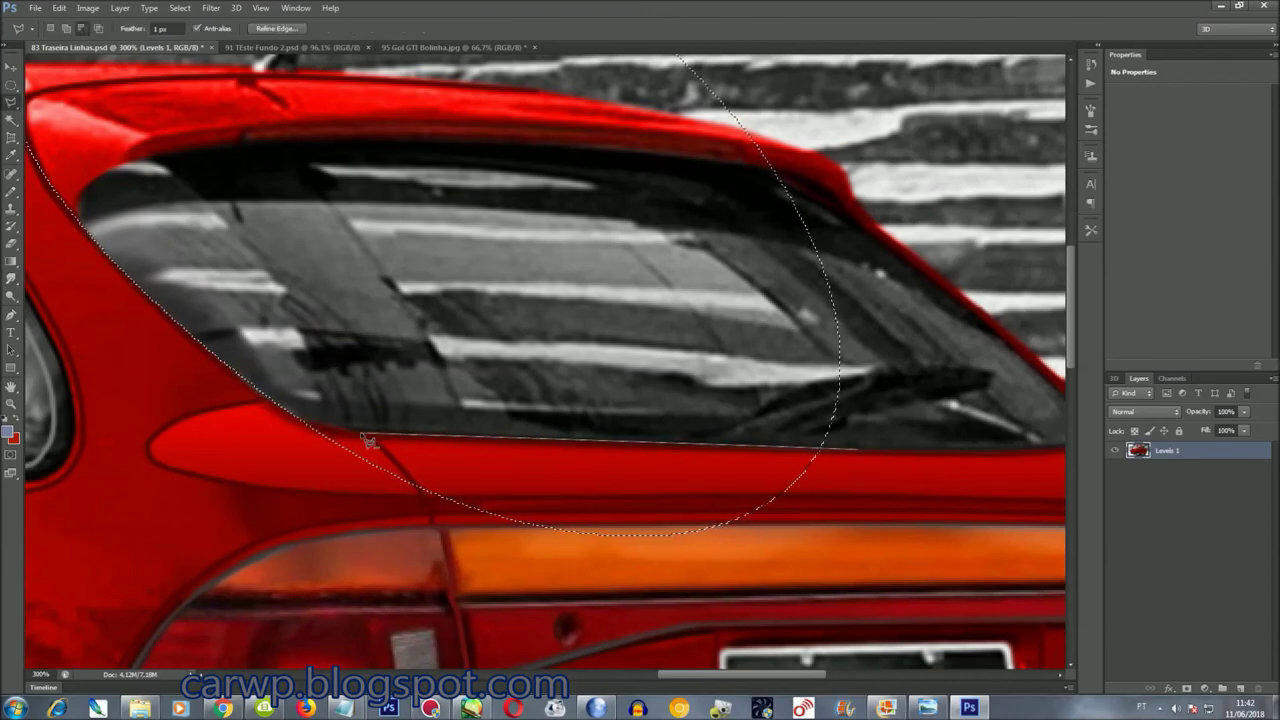
{"action": "left_click", "coordinate": [290, 418]}
{"action": "scroll", "coordinate": [600, 590], "scroll_direction": "up", "scroll_amount": 4}
{"action": "left_click", "coordinate": [840, 572]}
{"action": "left_click_drag", "start_coordinate": [797, 306], "coordinate": [135, 295]}
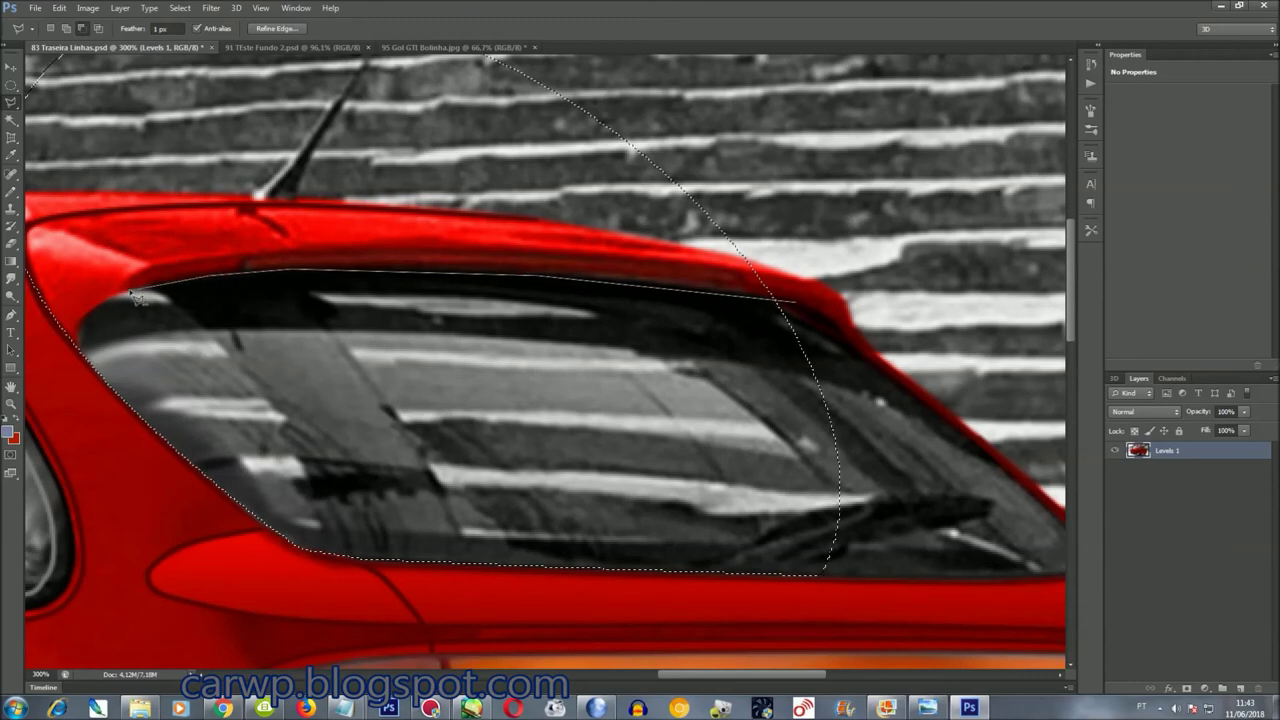
{"action": "left_click", "coordinate": [78, 365]}
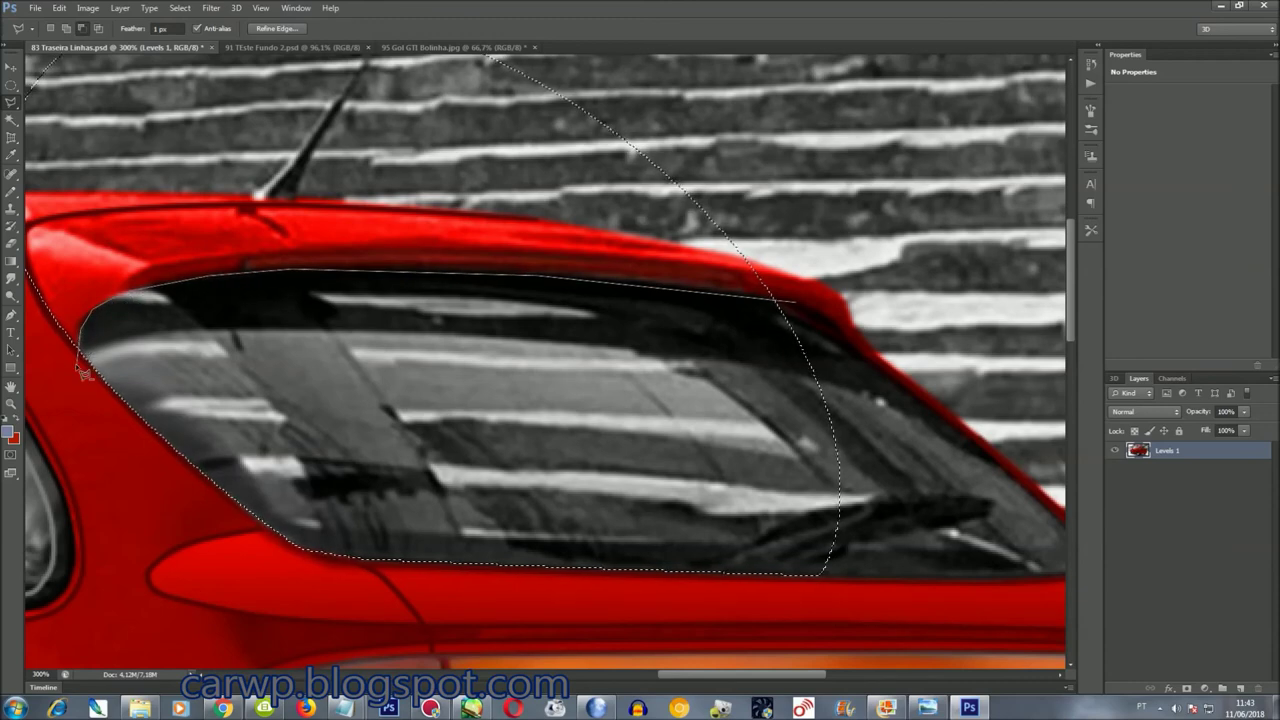
{"action": "double_click", "coordinate": [103, 236]}
Trace the rear and front side windows into the selection with the Polygonal Lasso
{"action": "scroll", "coordinate": [103, 236], "scroll_direction": "up", "scroll_amount": 4}
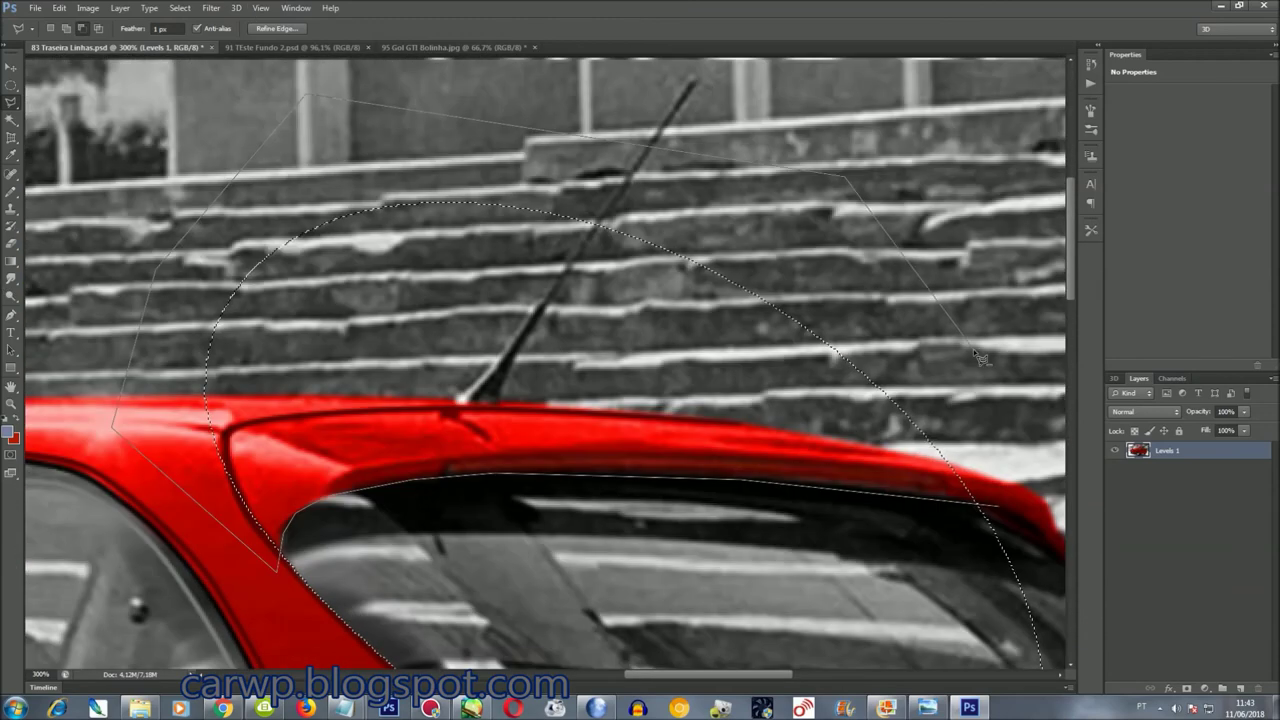
{"action": "scroll", "coordinate": [866, 534], "scroll_direction": "down", "scroll_amount": 3}
{"action": "scroll", "coordinate": [729, 529], "scroll_direction": "right", "scroll_amount": 3}
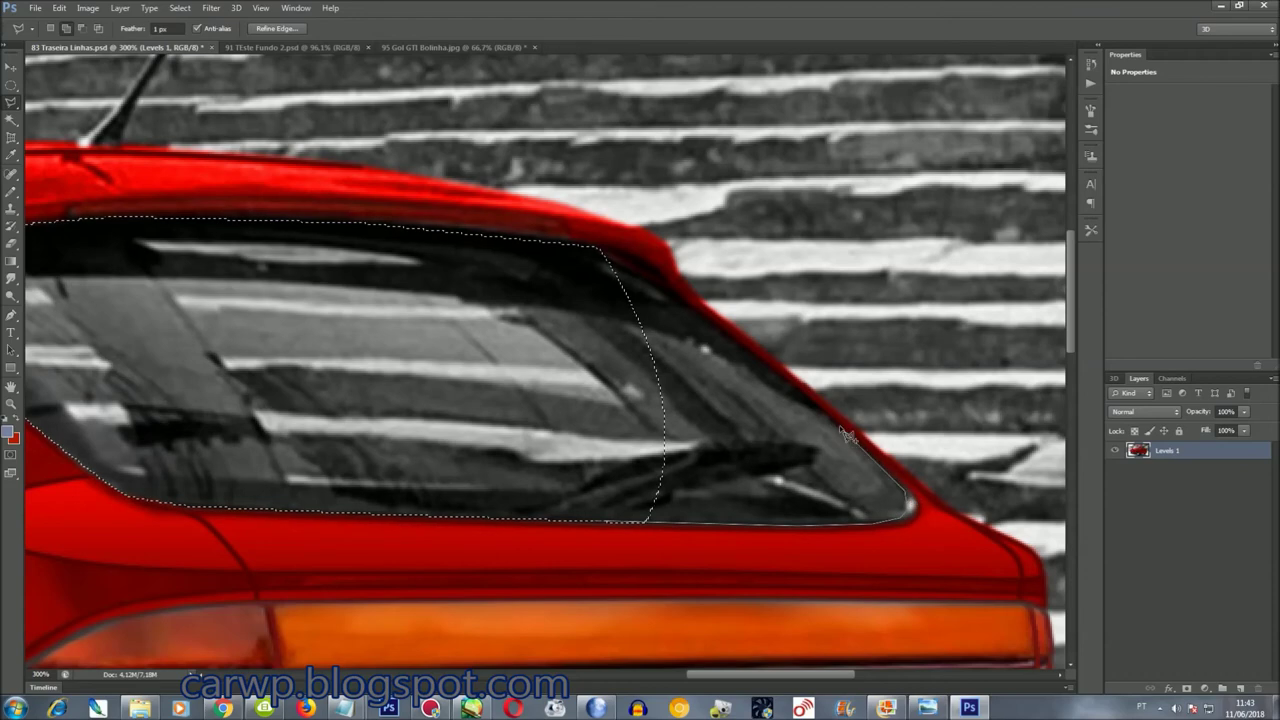
{"action": "left_click", "coordinate": [593, 257]}
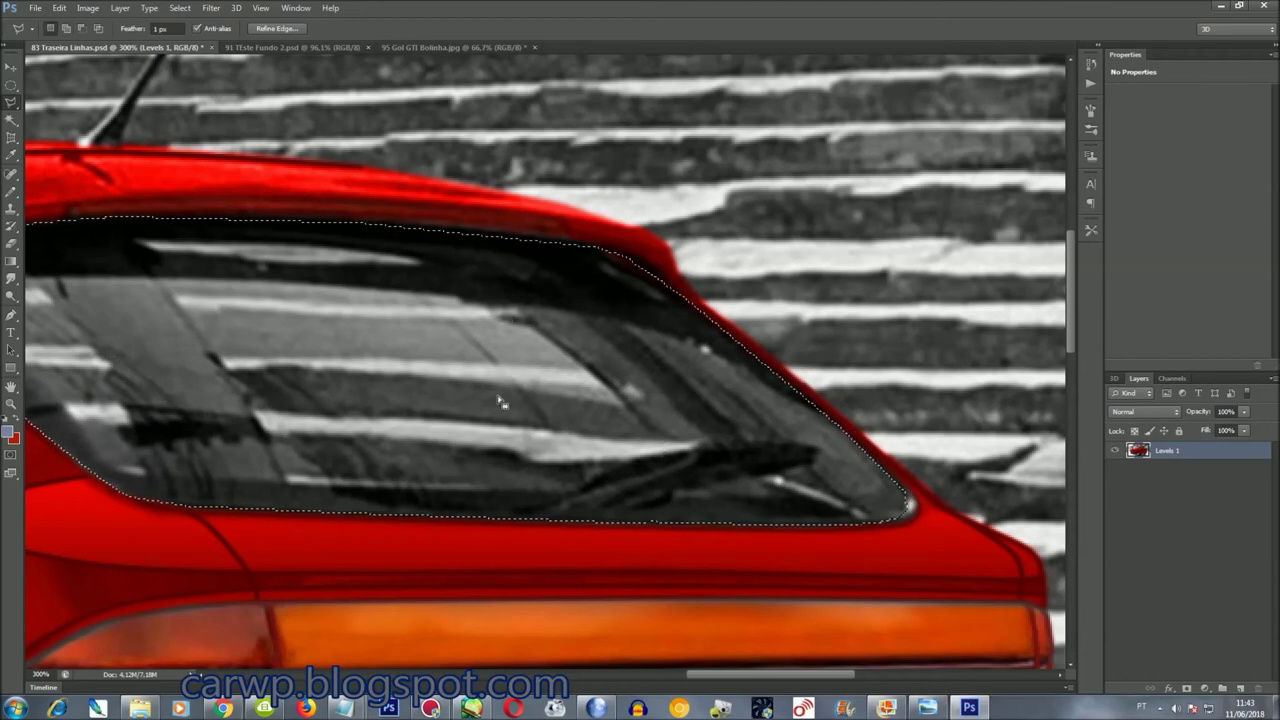
{"action": "left_click_drag", "start_coordinate": [768, 675], "coordinate": [598, 672]}
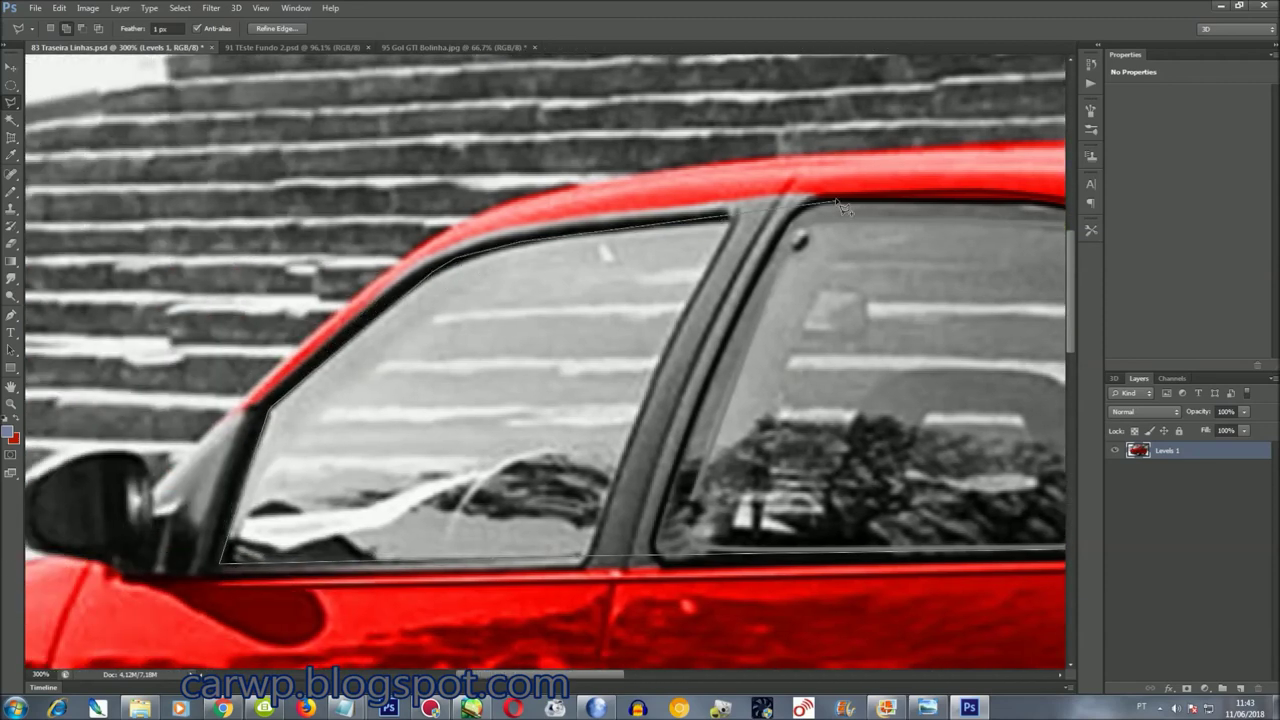
{"action": "scroll", "coordinate": [843, 207], "scroll_direction": "right", "scroll_amount": 5}
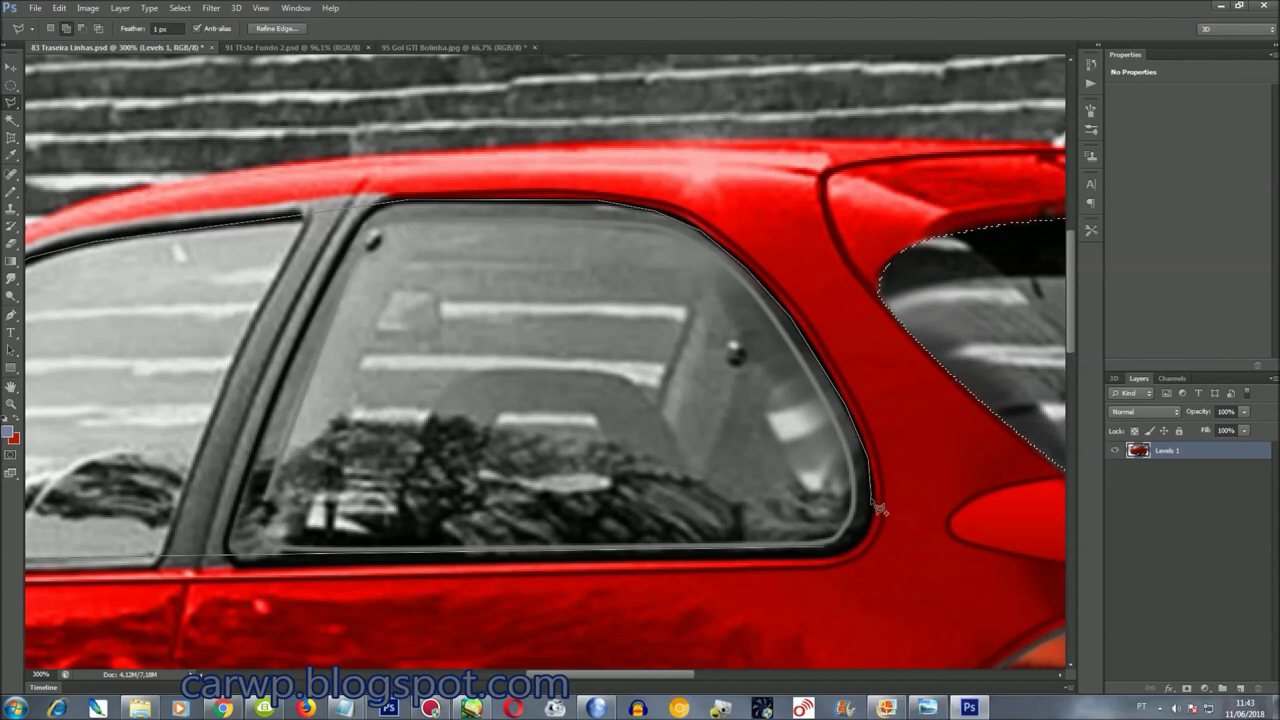
{"action": "left_click", "coordinate": [835, 566]}
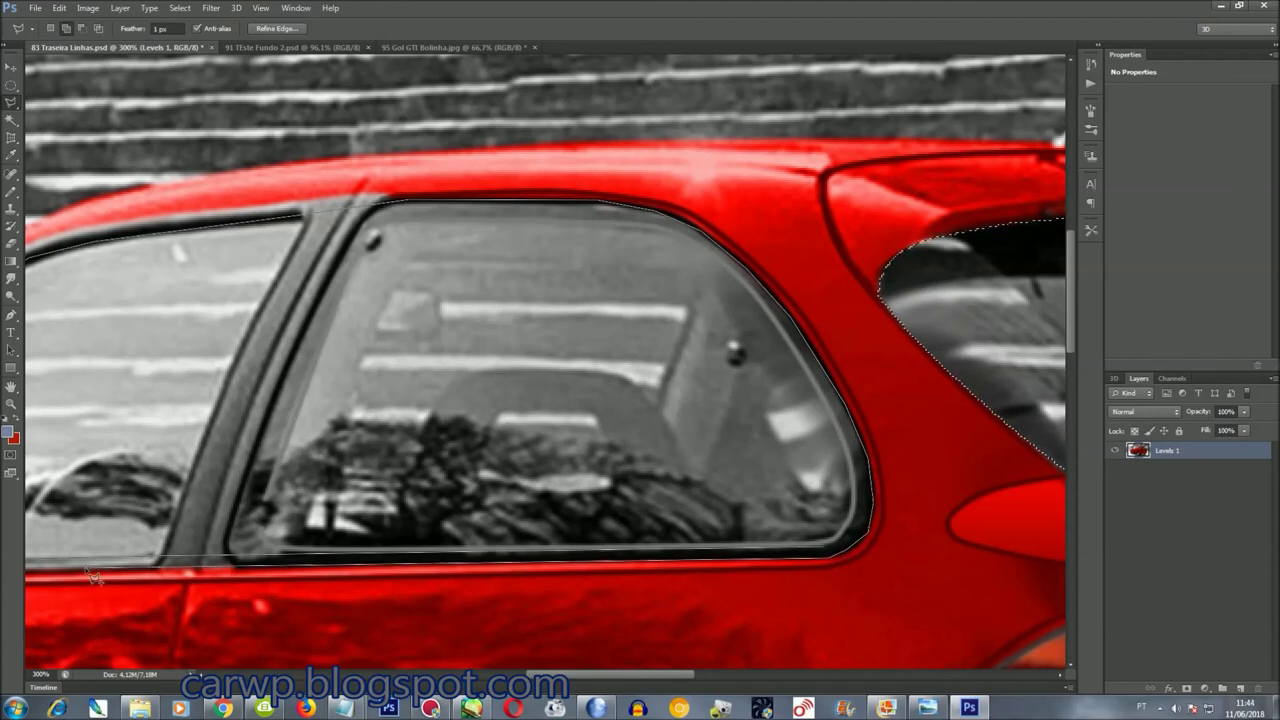
{"action": "key", "text": "Return"}
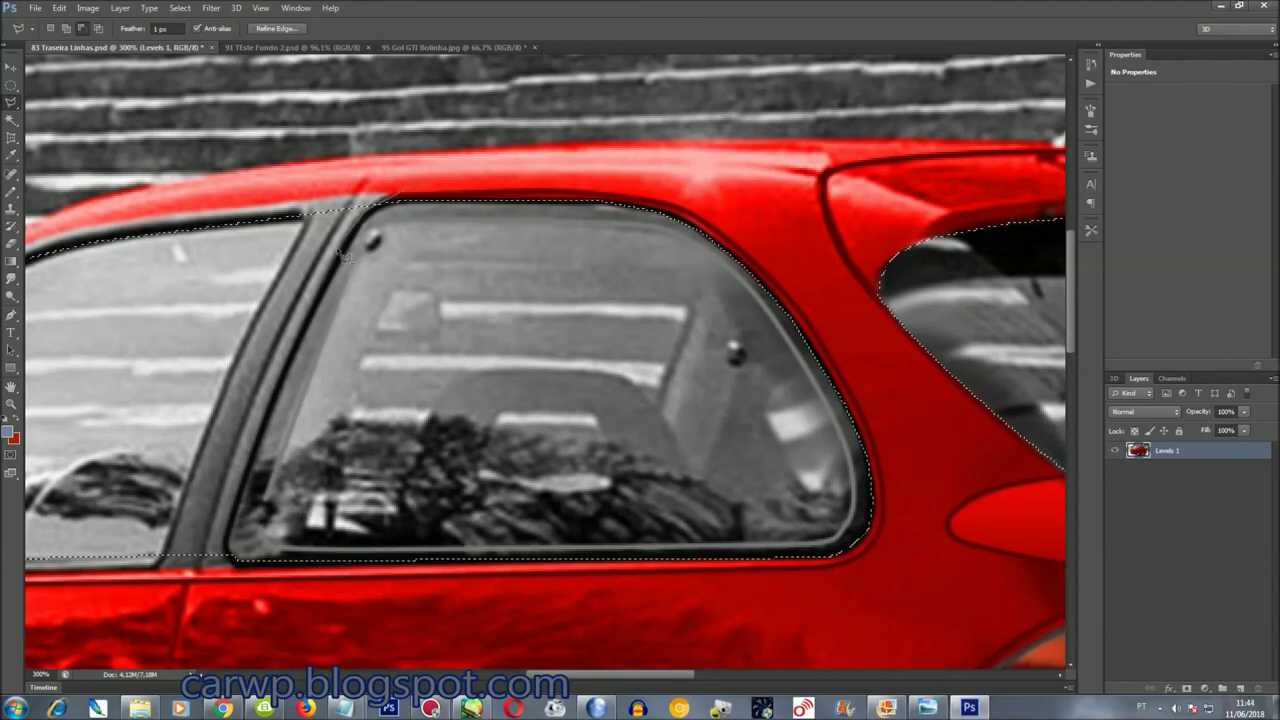
{"action": "left_click", "coordinate": [232, 554]}
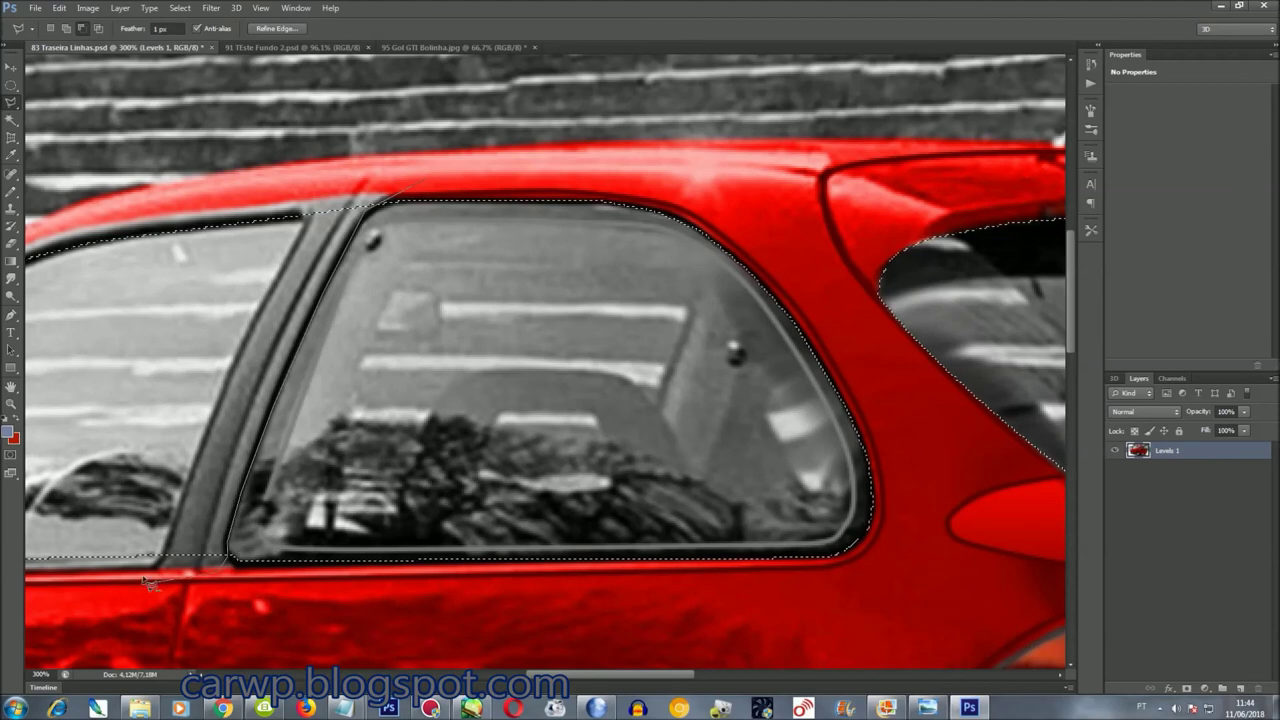
{"action": "left_click", "coordinate": [238, 342]}
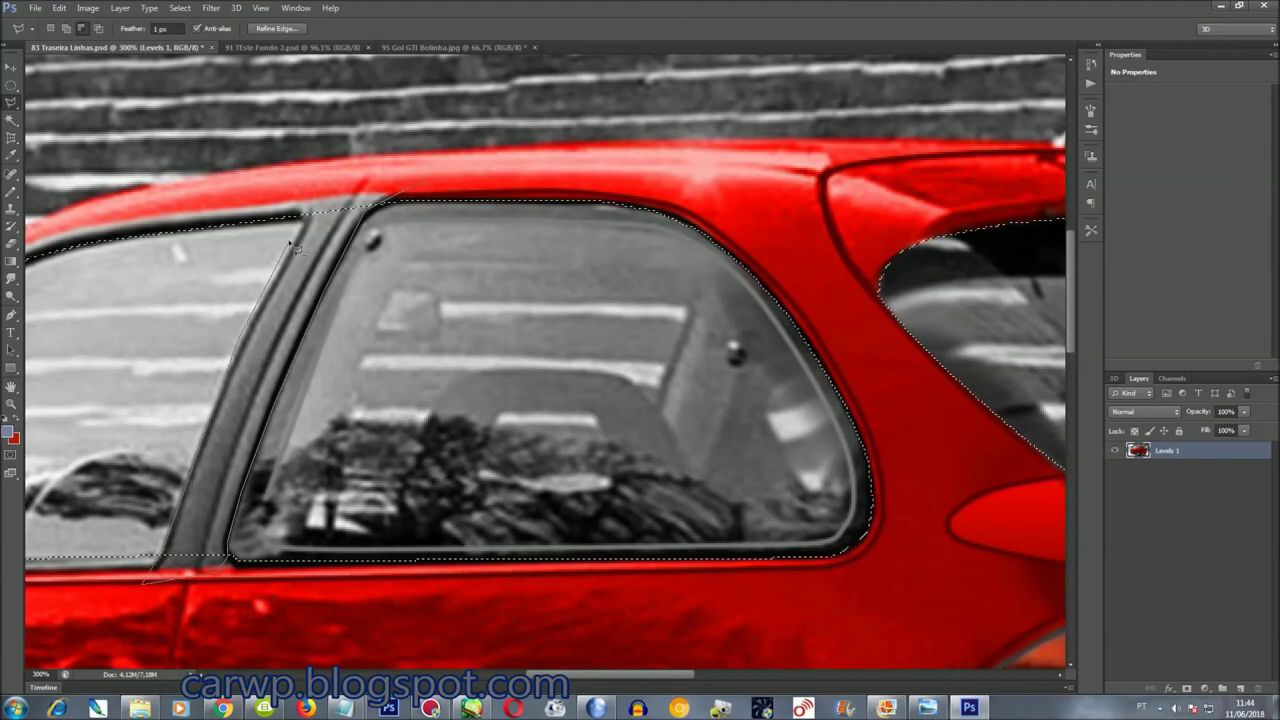
{"action": "left_click", "coordinate": [302, 183]}
Save the window selection as a new channel named 'vidros'
{"action": "right_click", "coordinate": [474, 297]}
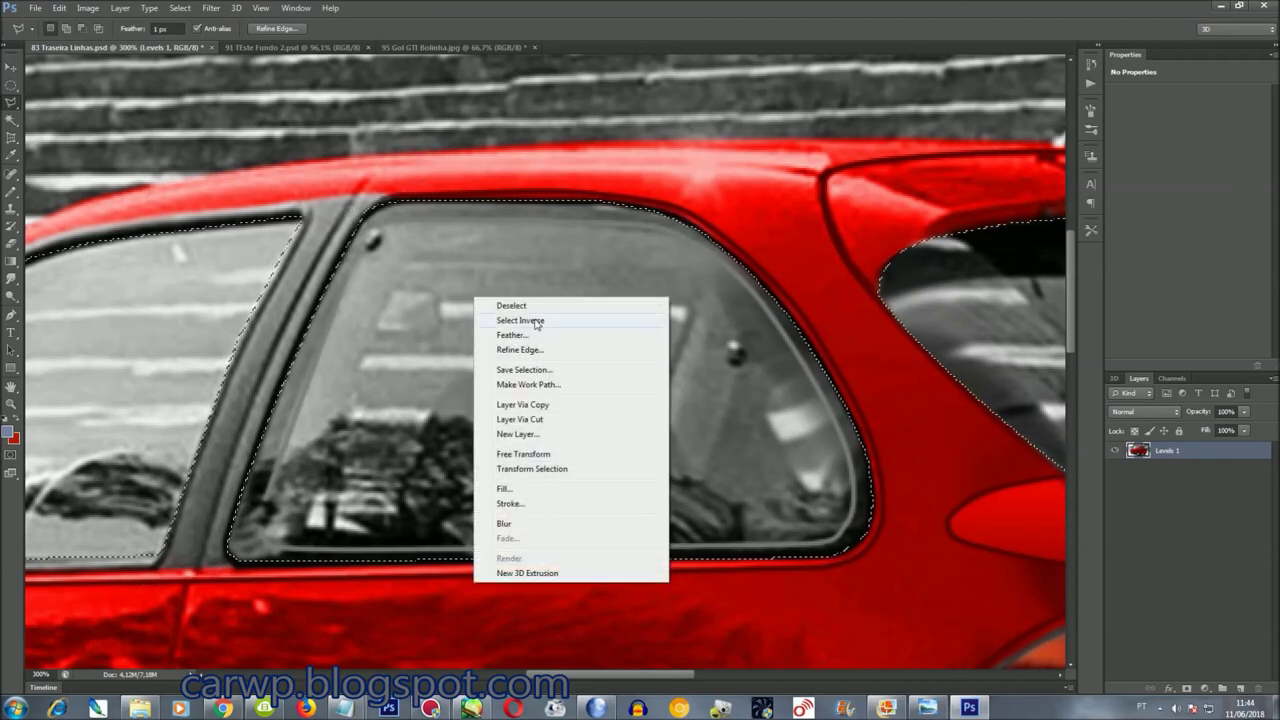
{"action": "left_click", "coordinate": [537, 369]}
{"action": "type", "text": "vidros"}
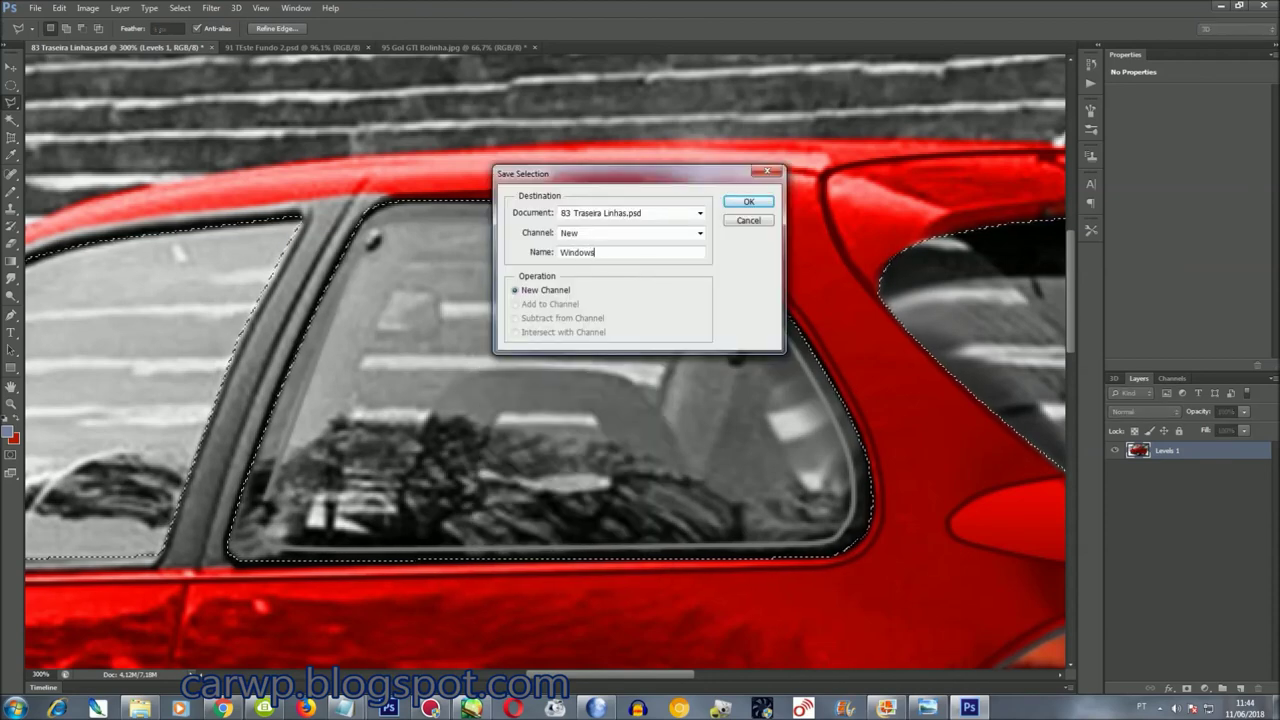
{"action": "key", "text": "Return"}
{"action": "key", "text": "ctrl+0"}
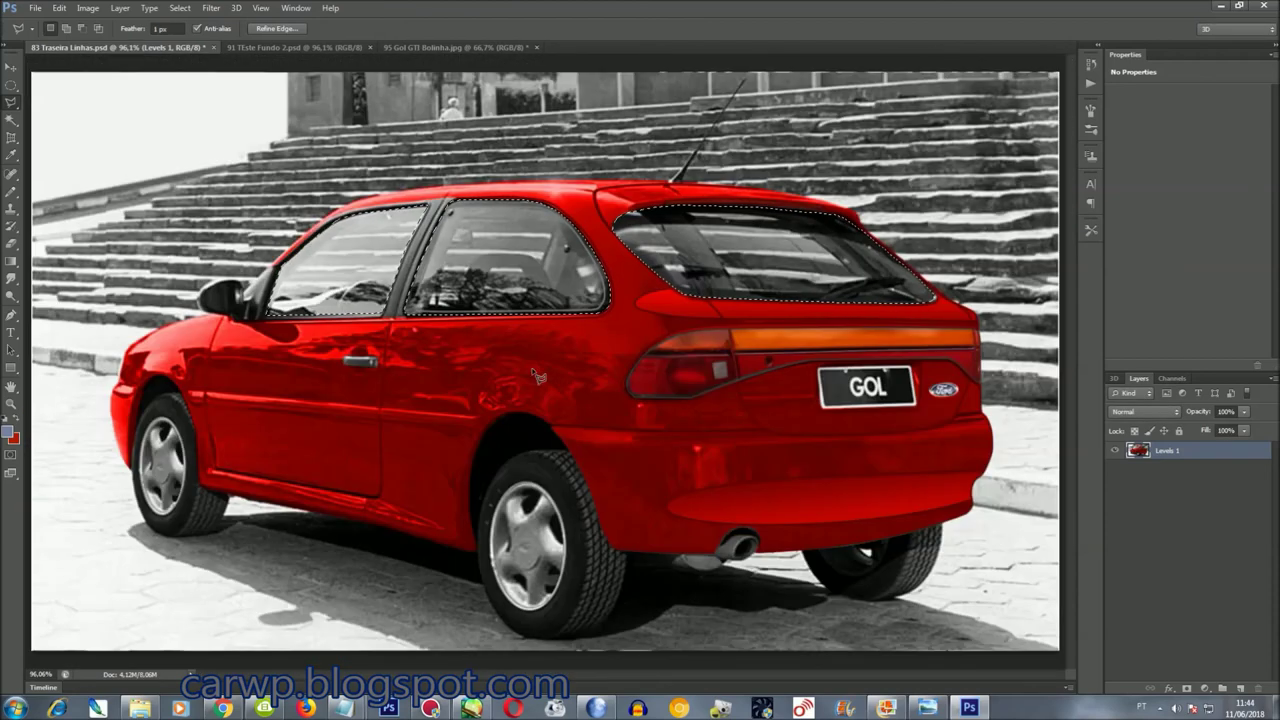
Darken the windows by setting Hue/Saturation Lightness to -10
{"action": "key", "text": "ctrl+u"}
{"action": "double_click", "coordinate": [215, 210]}
{"action": "type", "text": "-10"}
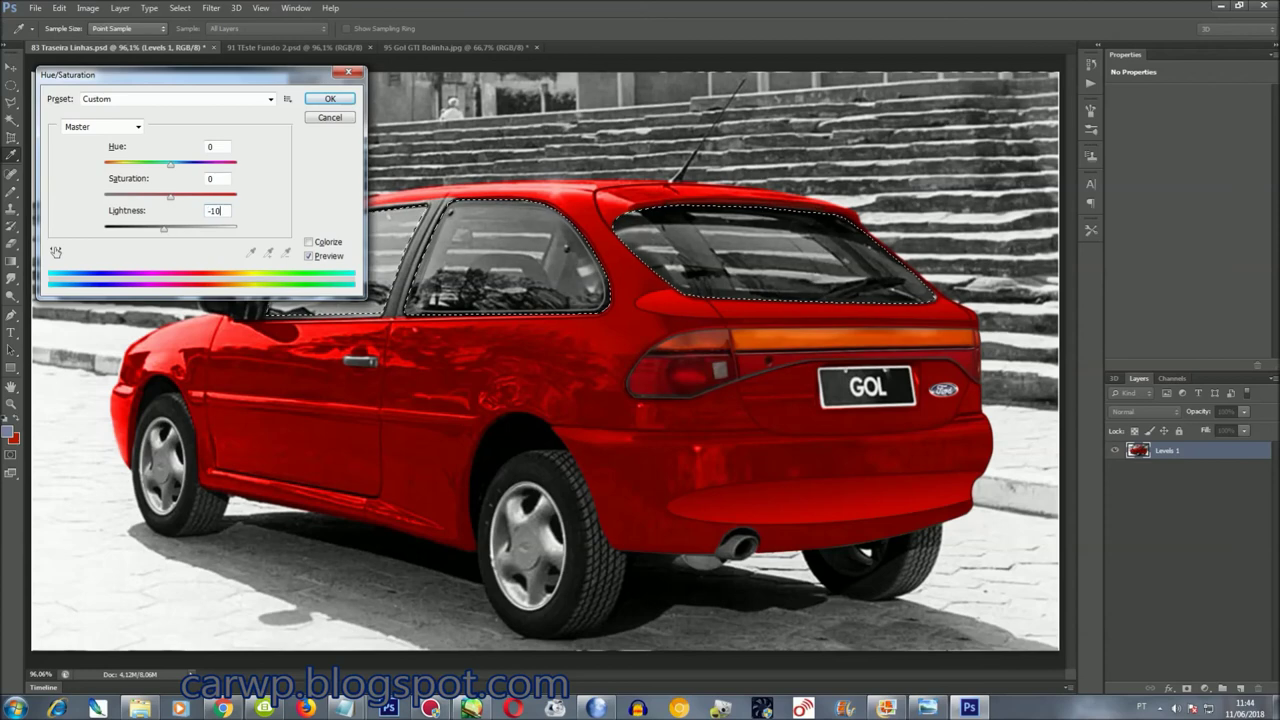
{"action": "key", "text": "Return"}
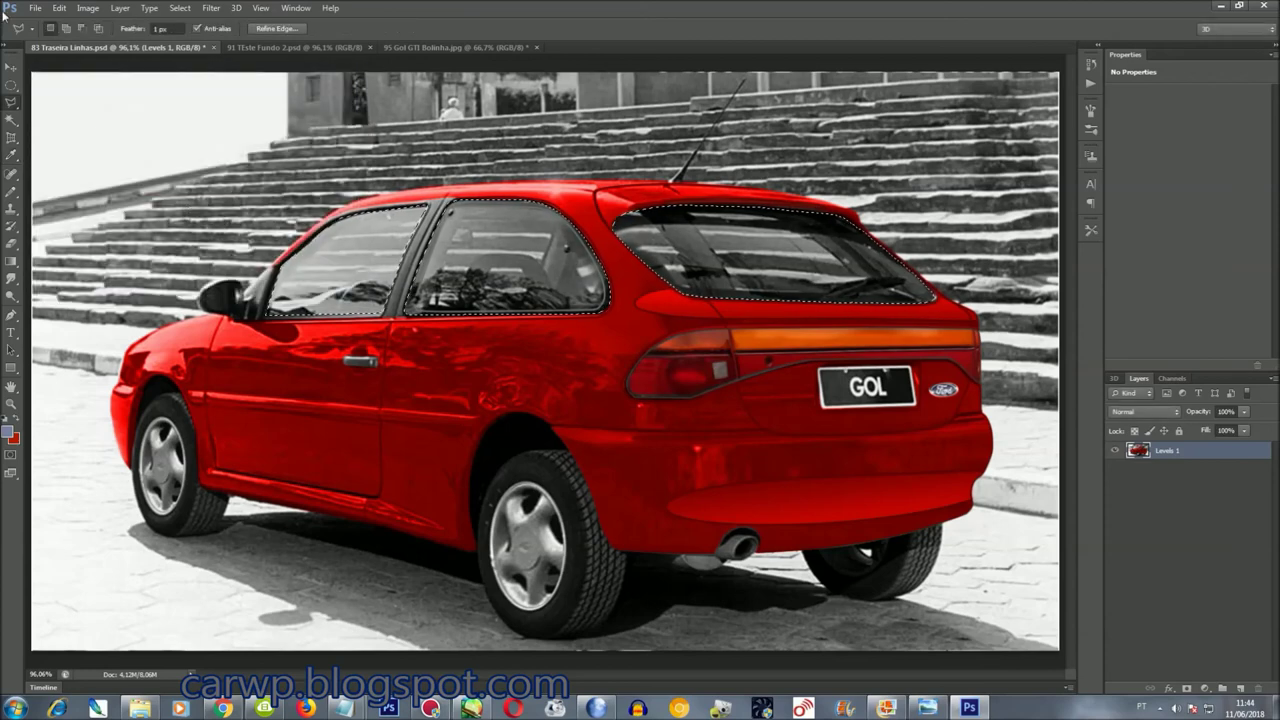
{"action": "key", "text": "alt+l"}
Add a window-masked Levels layer with midtones at 1.03 and merge it into the car layer
{"action": "left_click", "coordinate": [300, 137]}
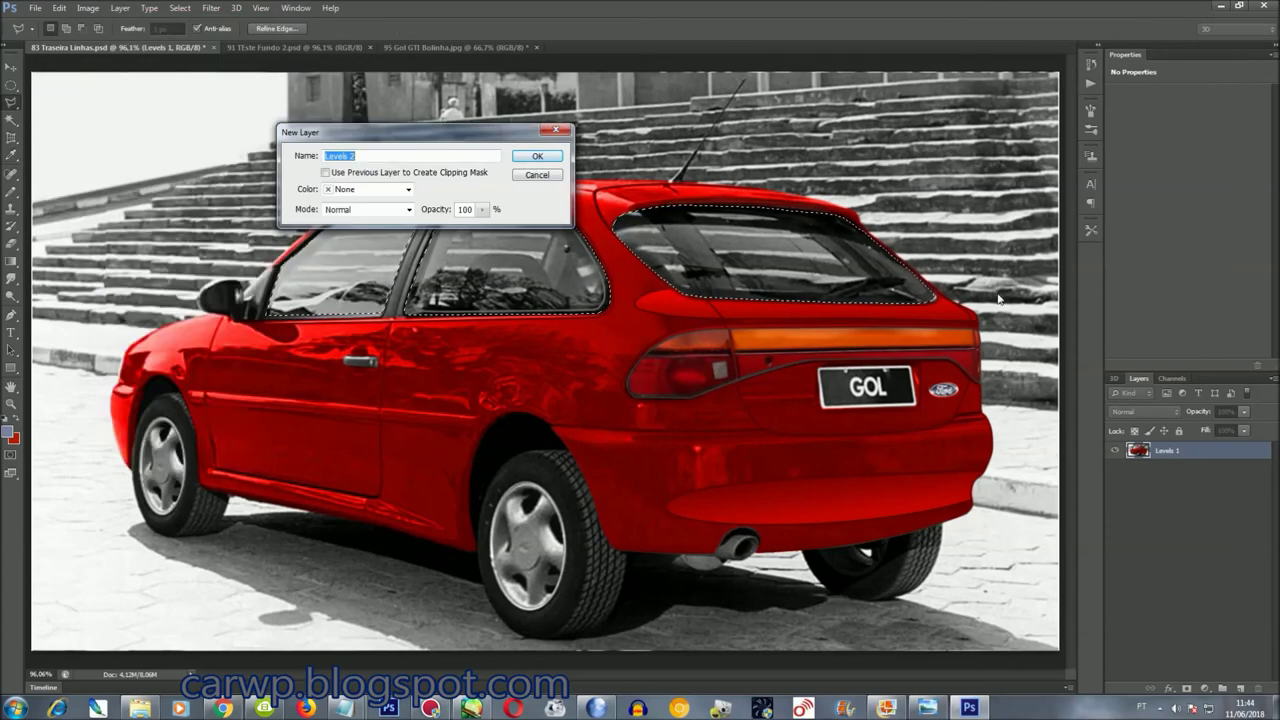
{"action": "left_click", "coordinate": [538, 157]}
{"action": "mouse_move", "coordinate": [1197, 192]}
{"action": "left_mouse_down"}
{"action": "mouse_move", "coordinate": [1220, 201]}
{"action": "mouse_move", "coordinate": [1195, 192]}
{"action": "left_mouse_up"}
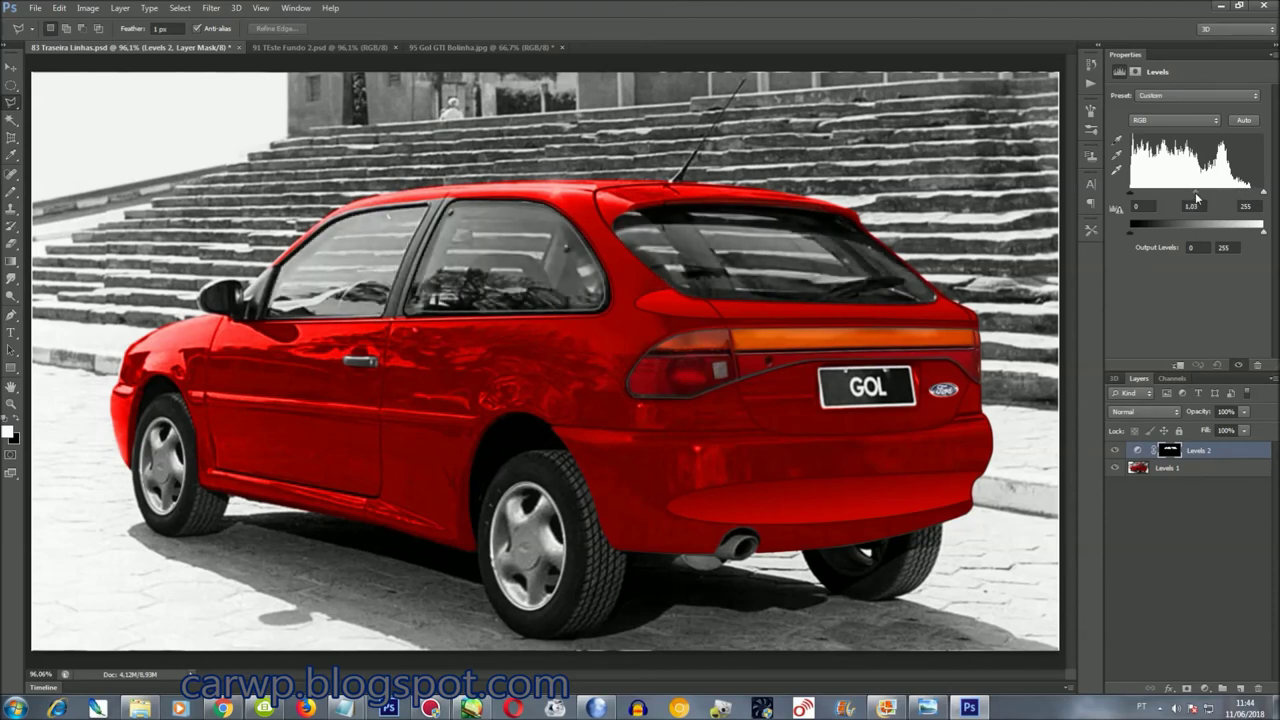
{"action": "key", "text": "ctrl+shift+e"}
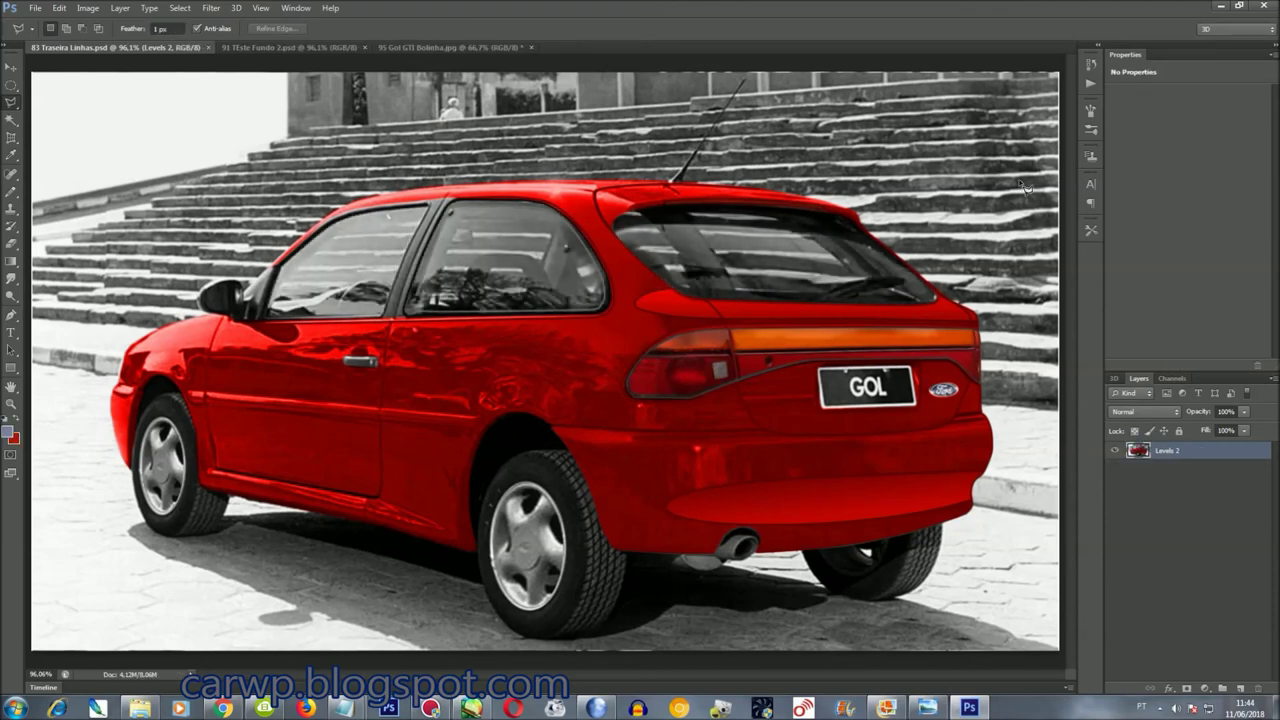
{"action": "left_click", "coordinate": [180, 8]}
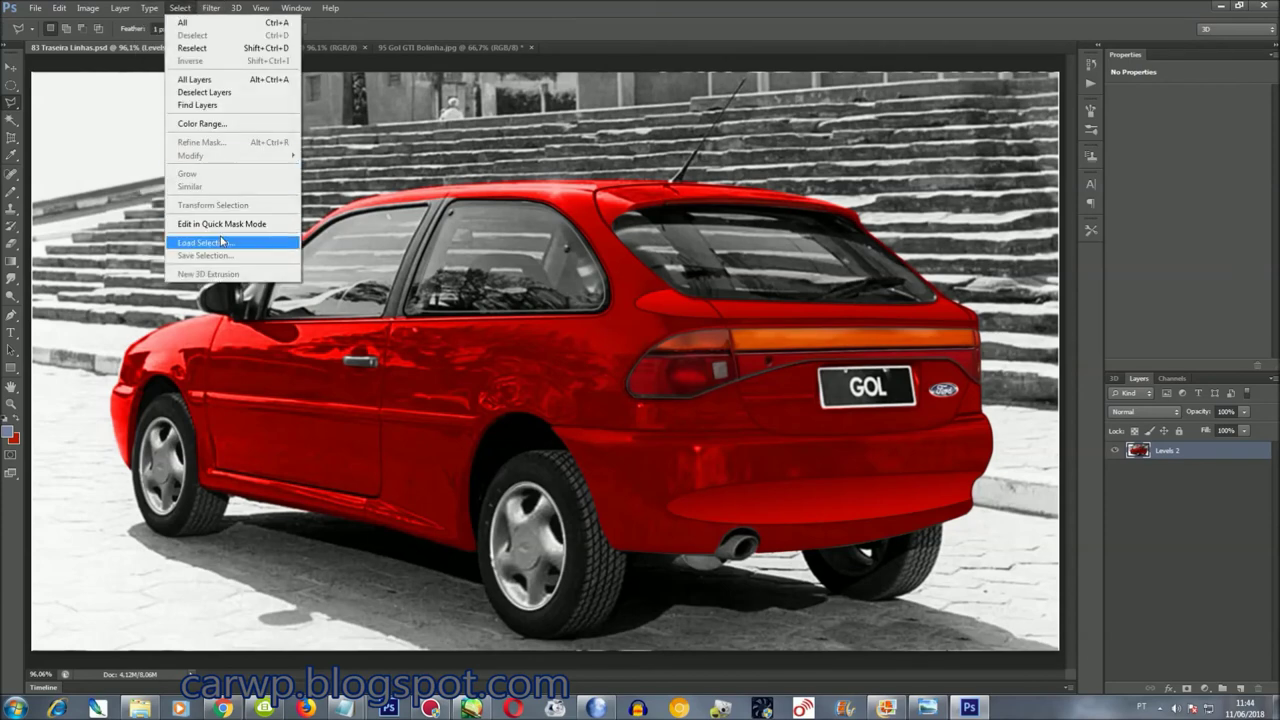
Load the saved Color2Final channel as a selection and zoom to 300% on the car
{"action": "left_click", "coordinate": [222, 242]}
{"action": "left_click", "coordinate": [626, 233]}
{"action": "left_click", "coordinate": [630, 297]}
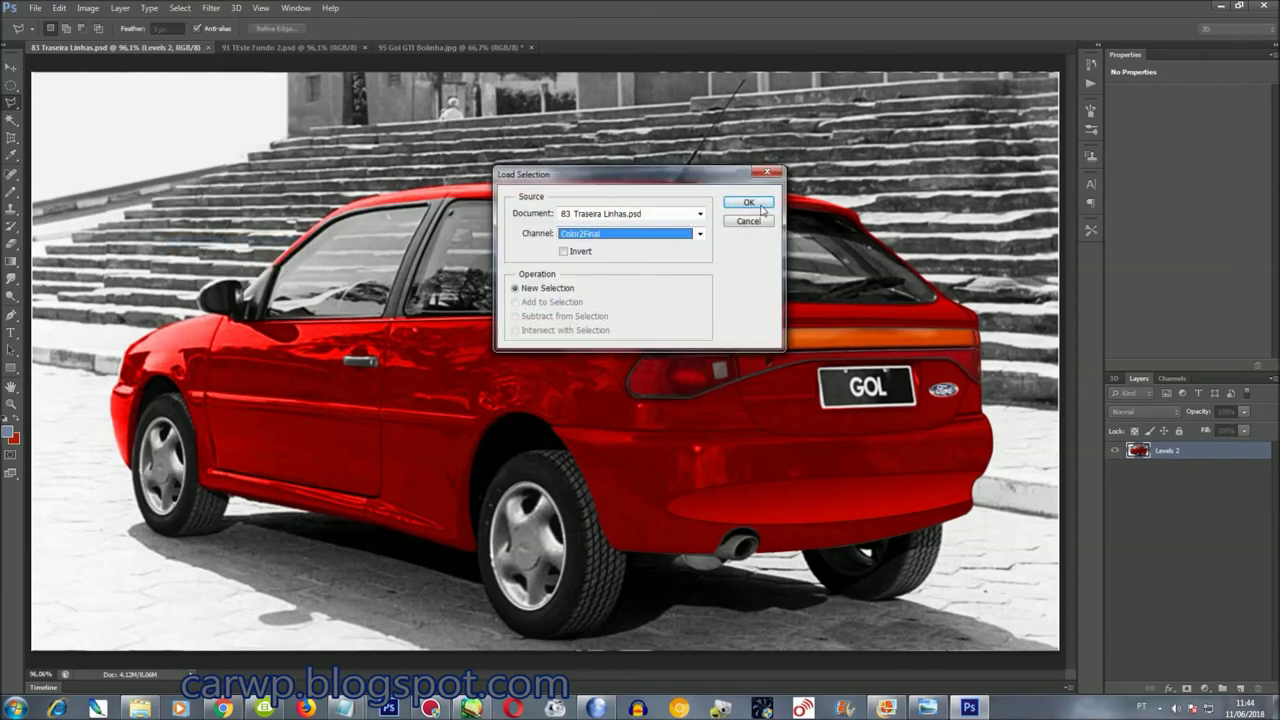
{"action": "left_click", "coordinate": [748, 202]}
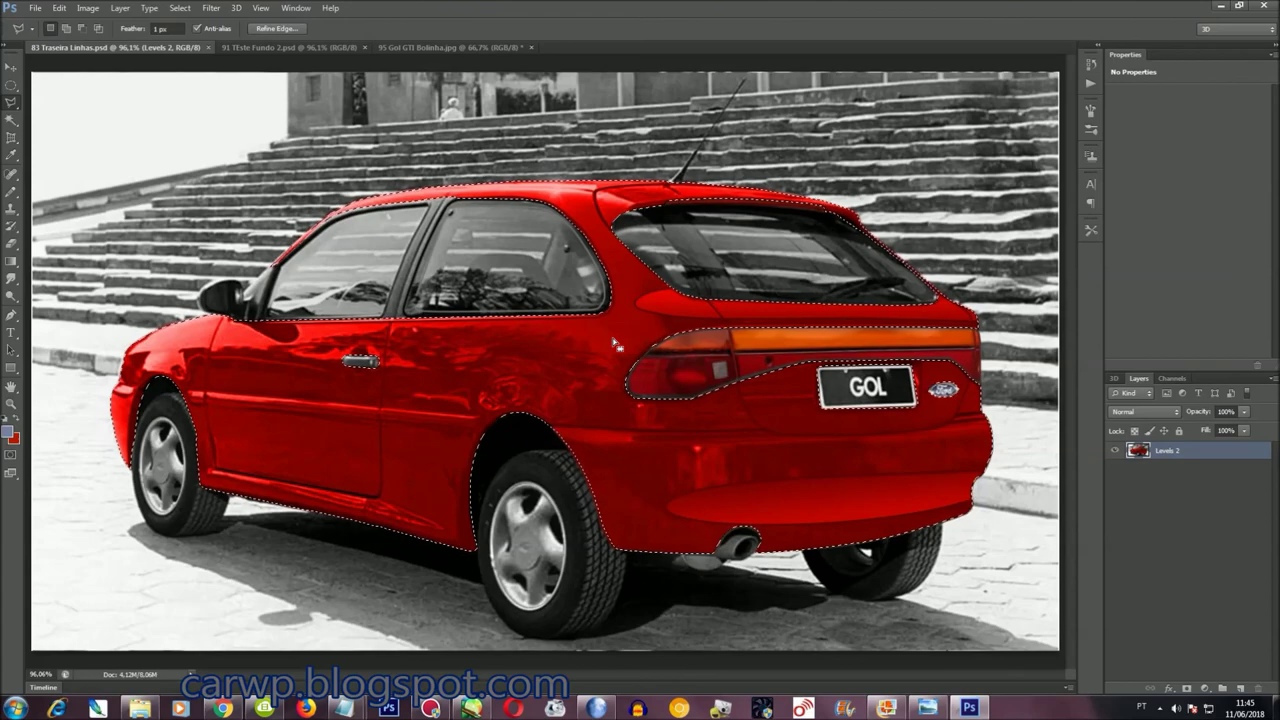
{"action": "key", "text": "ctrl+plus"}
{"action": "key", "text": "ctrl+plus"}
{"action": "key", "text": "ctrl+plus"}
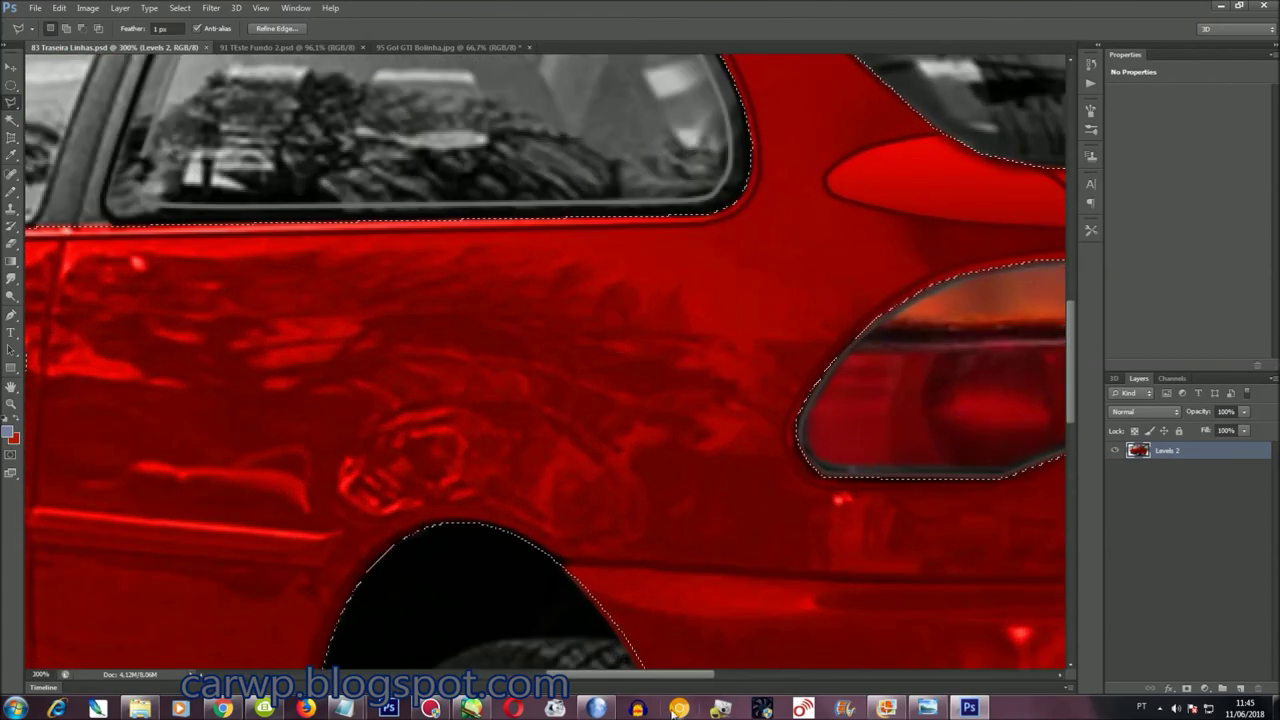
{"action": "scroll", "coordinate": [918, 455], "scroll_direction": "right", "scroll_amount": 5}
{"action": "scroll", "coordinate": [918, 455], "scroll_direction": "right", "scroll_amount": 10}
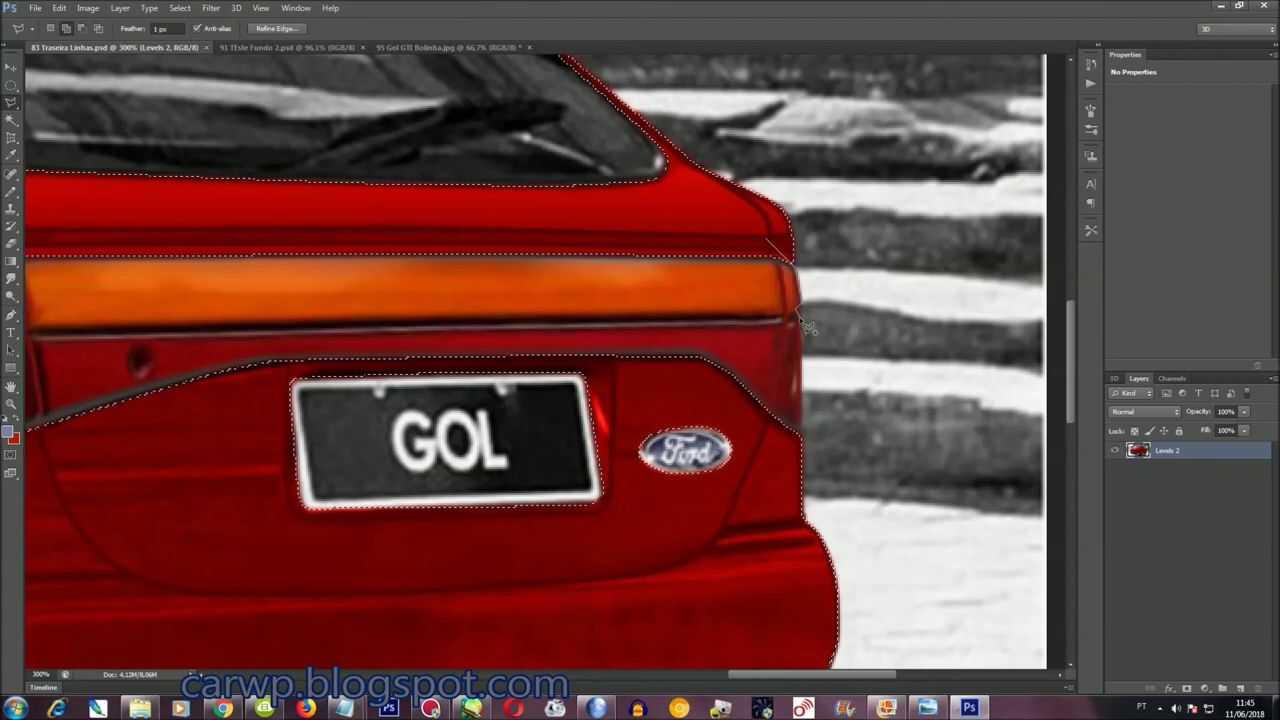
Trace the lasso outline along the car's rear, bumper, wheels and front fender at high zoom
{"action": "scroll", "coordinate": [802, 418], "scroll_direction": "down", "scroll_amount": 2}
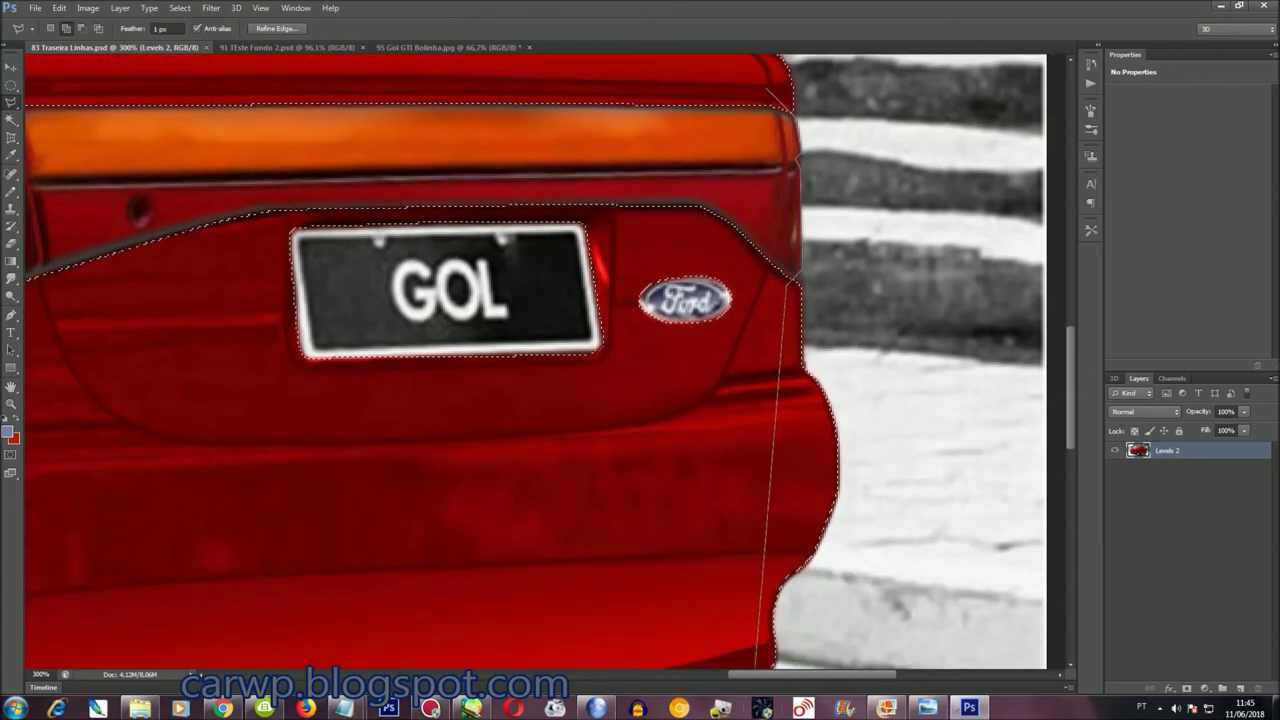
{"action": "scroll", "coordinate": [725, 418], "scroll_direction": "down", "scroll_amount": 3}
{"action": "scroll", "coordinate": [727, 420], "scroll_direction": "down", "scroll_amount": 1}
{"action": "scroll", "coordinate": [740, 265], "scroll_direction": "down", "scroll_amount": 1}
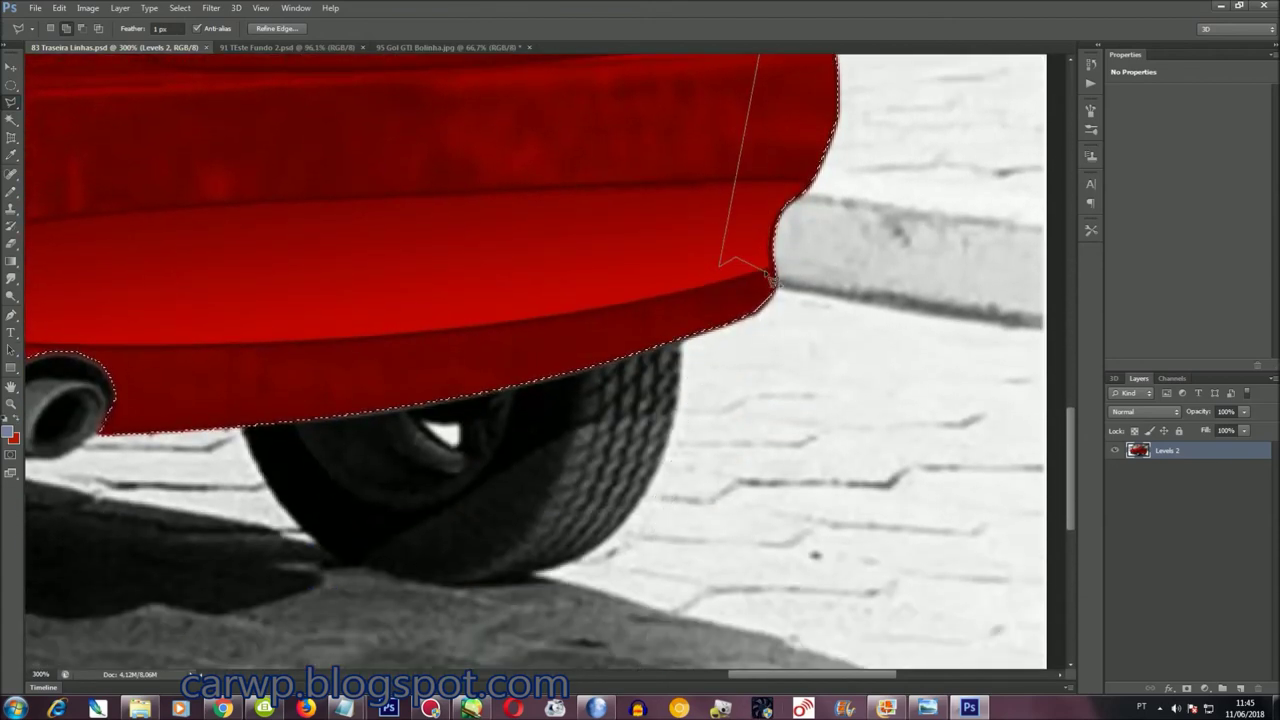
{"action": "scroll", "coordinate": [1055, 333], "scroll_direction": "down", "scroll_amount": 3}
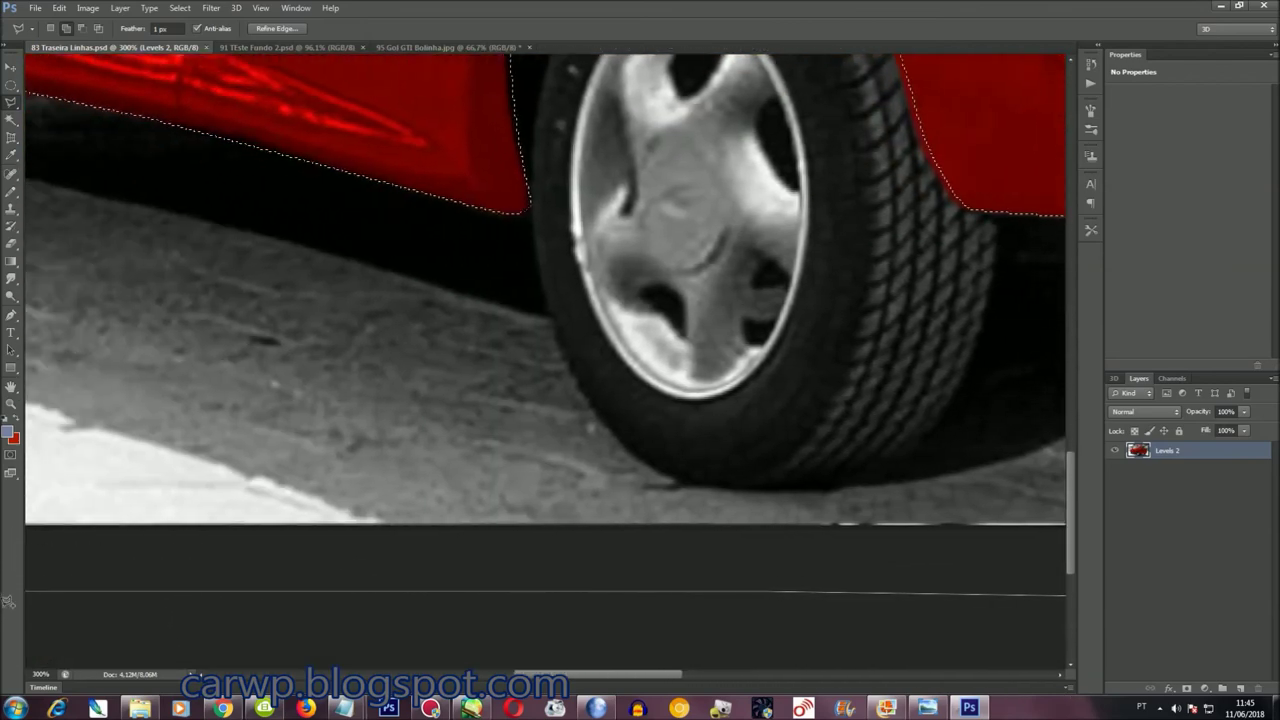
{"action": "scroll", "coordinate": [110, 446], "scroll_direction": "up", "scroll_amount": 3}
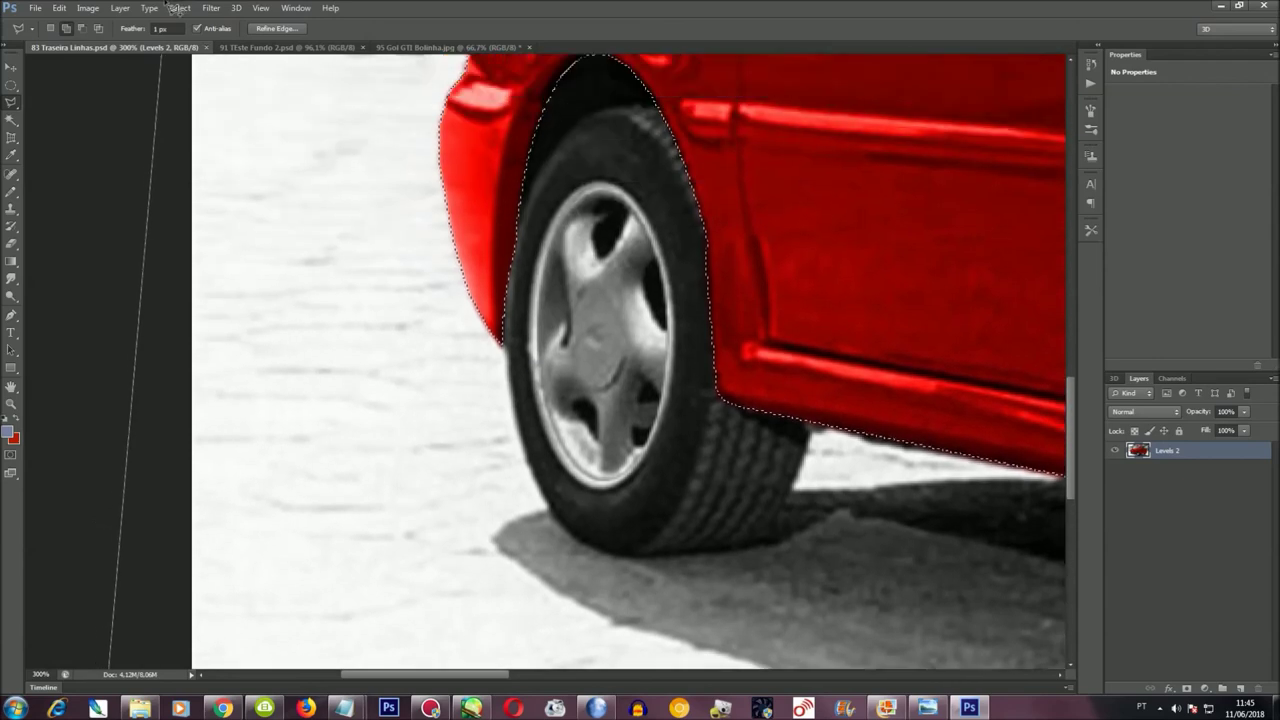
{"action": "scroll", "coordinate": [131, 270], "scroll_direction": "up", "scroll_amount": 2}
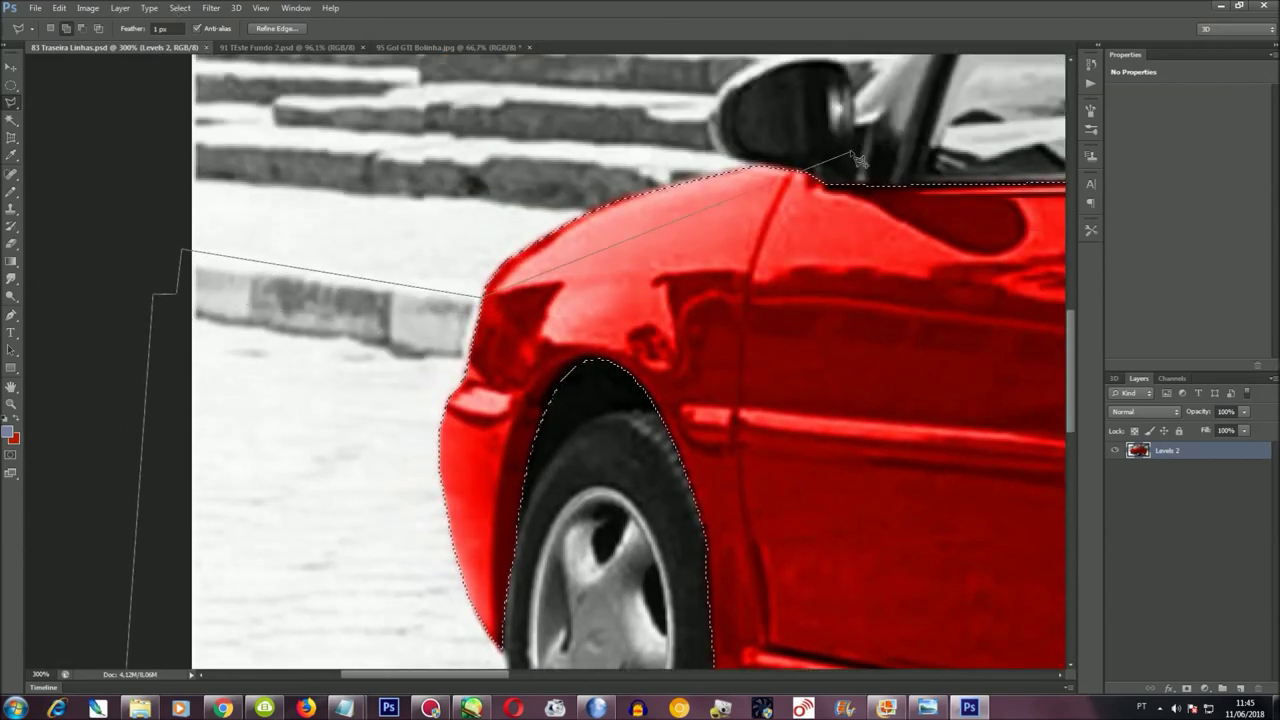
{"action": "scroll", "coordinate": [763, 199], "scroll_direction": "up", "scroll_amount": 3}
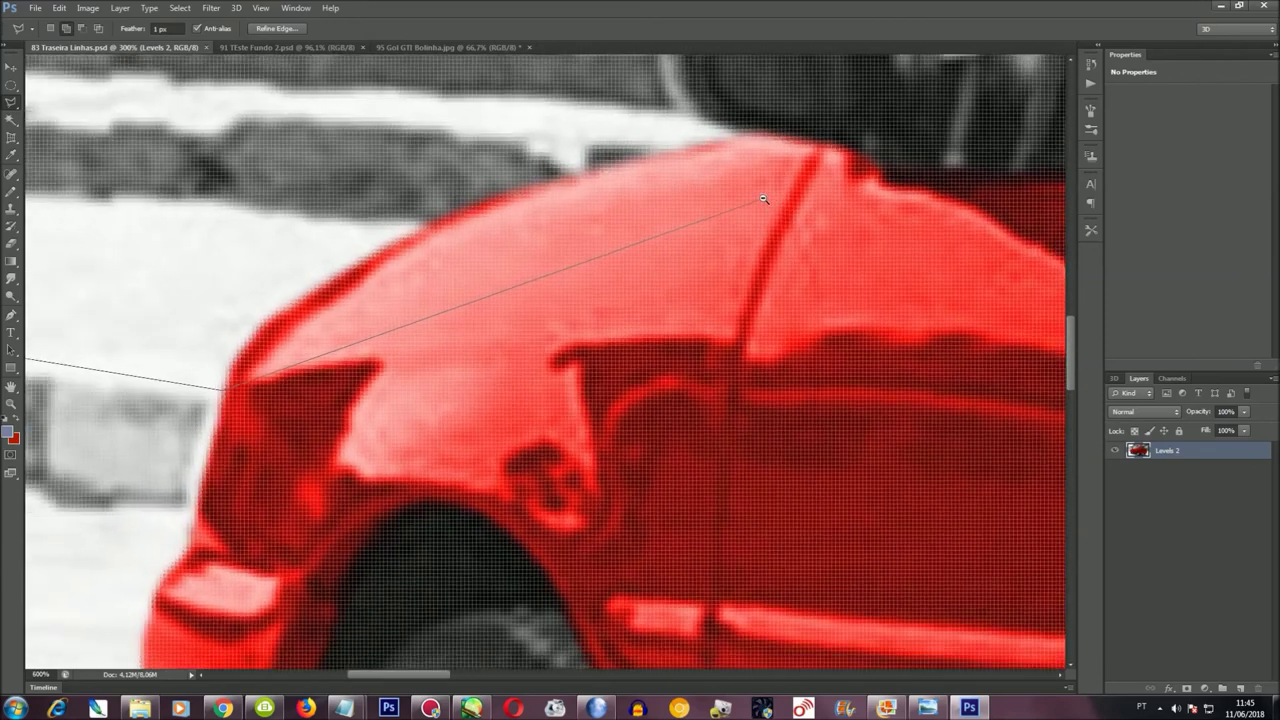
{"action": "scroll", "coordinate": [763, 199], "scroll_direction": "down", "scroll_amount": 1}
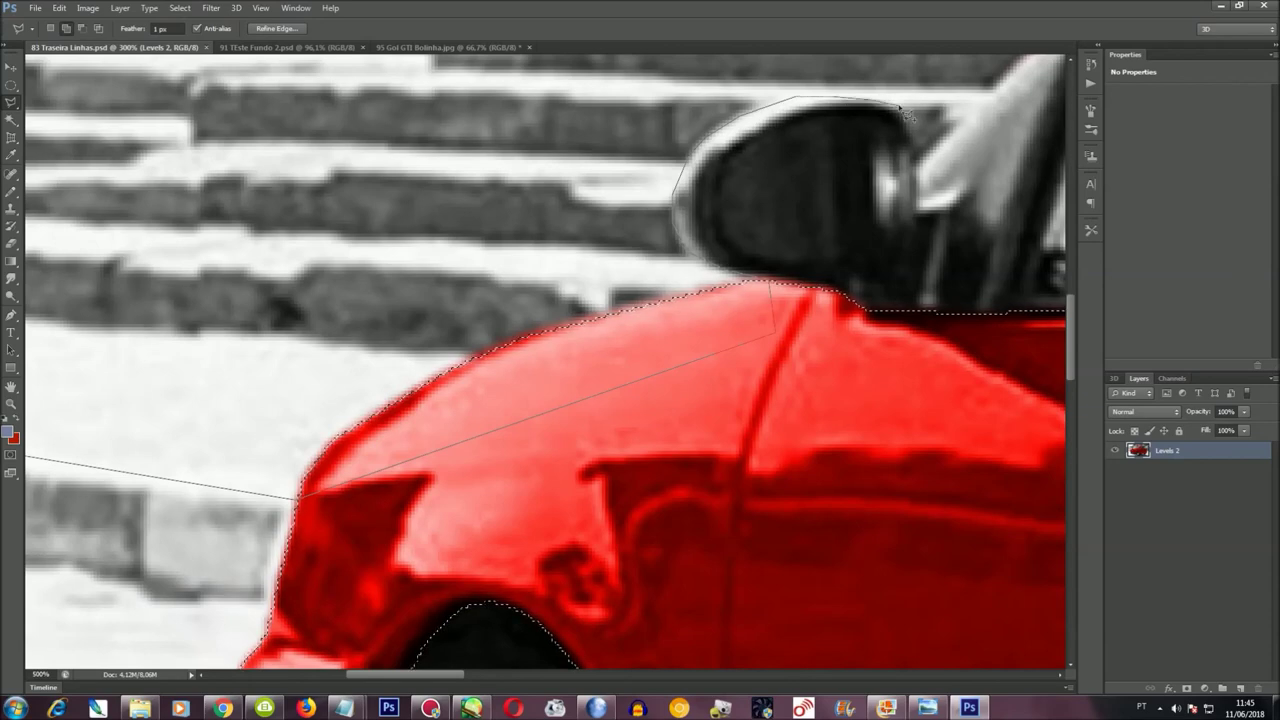
Continue the outline around the side mirror, up the pillar and along the roof to the spoiler
{"action": "left_click_drag", "start_coordinate": [911, 149], "coordinate": [757, 262]}
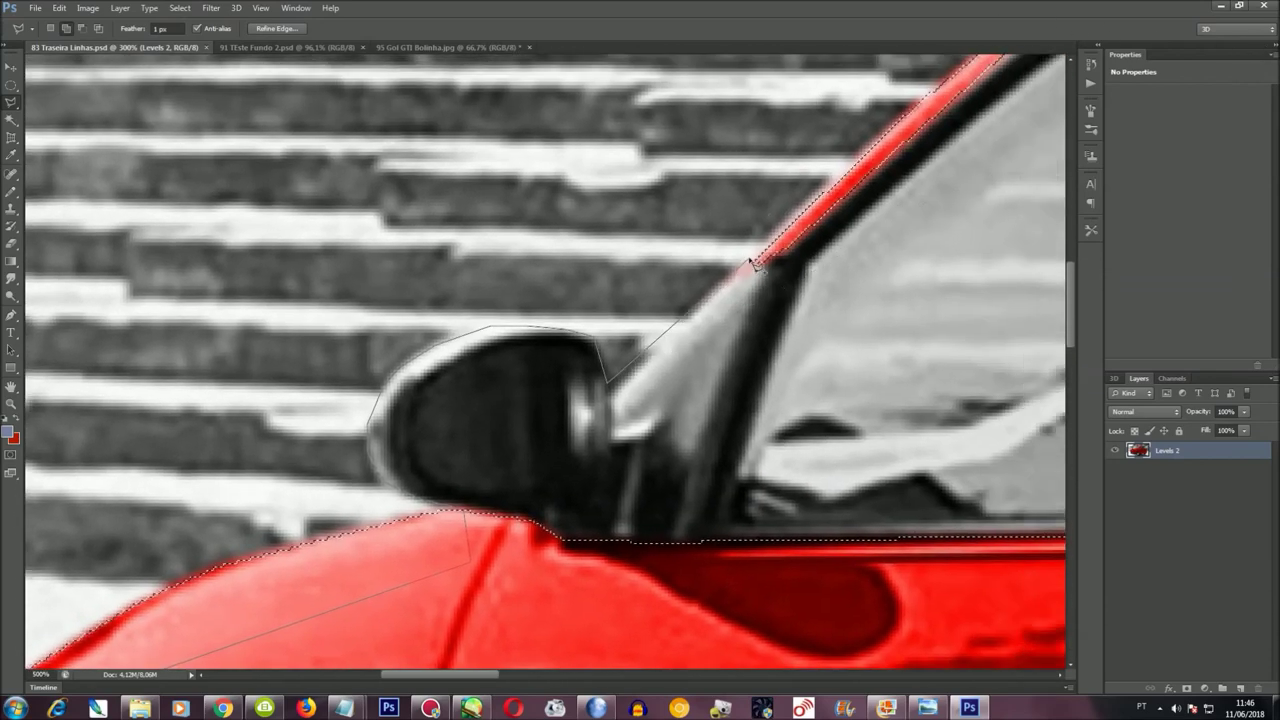
{"action": "left_click_drag", "start_coordinate": [877, 172], "coordinate": [866, 256]}
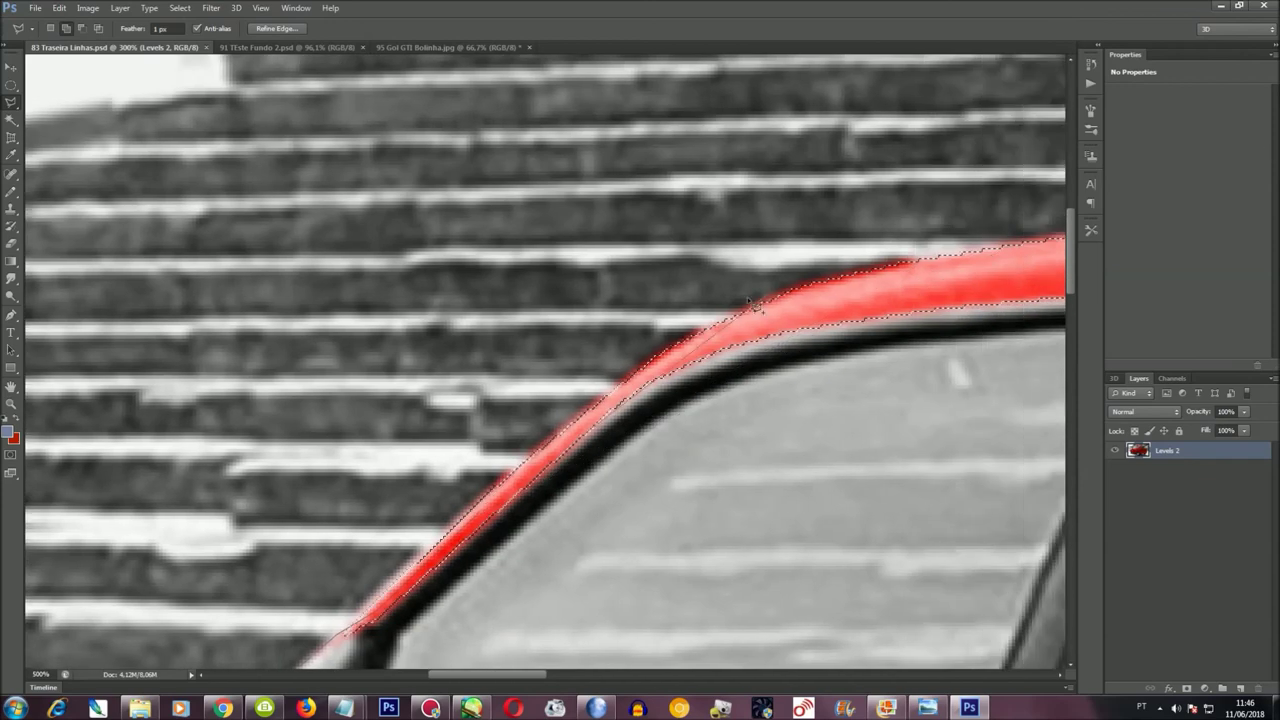
{"action": "scroll", "coordinate": [612, 408], "scroll_direction": "right", "scroll_amount": 2}
{"action": "scroll", "coordinate": [720, 240], "scroll_direction": "right", "scroll_amount": 2}
{"action": "scroll", "coordinate": [720, 240], "scroll_direction": "right", "scroll_amount": 3}
{"action": "scroll", "coordinate": [1003, 222], "scroll_direction": "right", "scroll_amount": 1}
{"action": "scroll", "coordinate": [1003, 222], "scroll_direction": "right", "scroll_amount": 3}
{"action": "scroll", "coordinate": [1010, 250], "scroll_direction": "right", "scroll_amount": 2}
{"action": "scroll", "coordinate": [1022, 292], "scroll_direction": "right", "scroll_amount": 2}
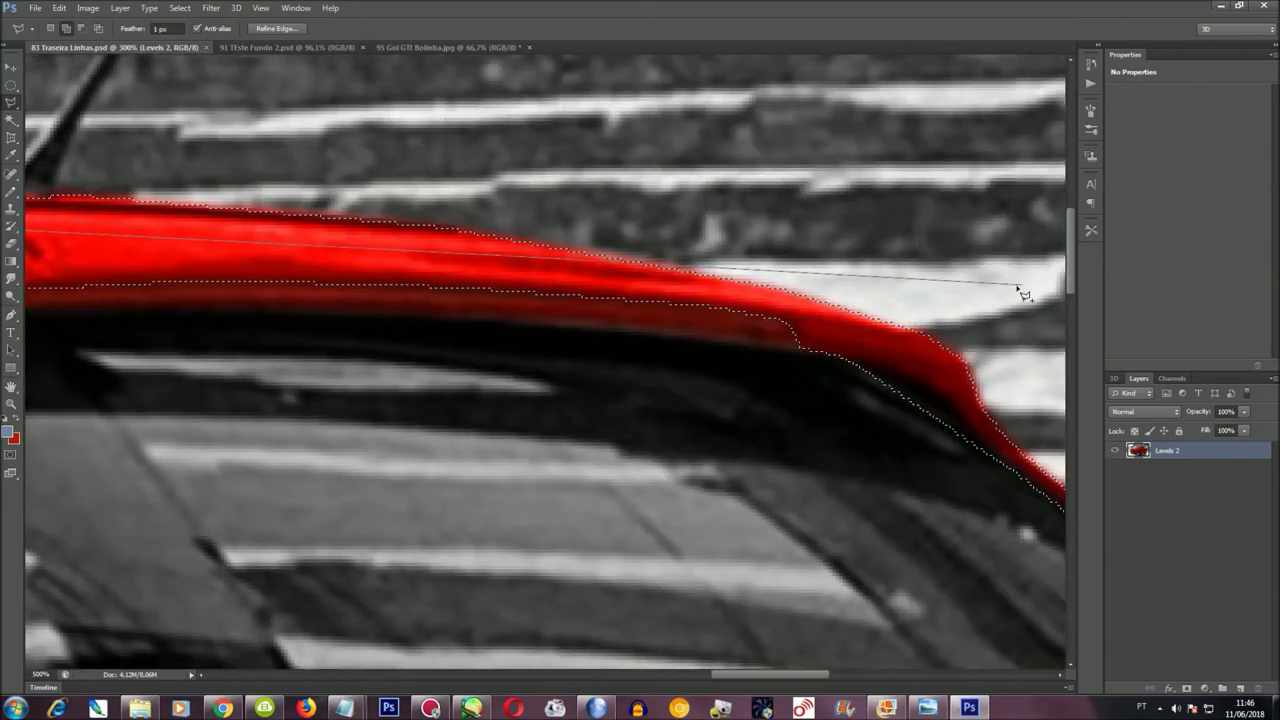
{"action": "scroll", "coordinate": [840, 331], "scroll_direction": "right", "scroll_amount": 3}
{"action": "scroll", "coordinate": [790, 490], "scroll_direction": "down", "scroll_amount": 1}
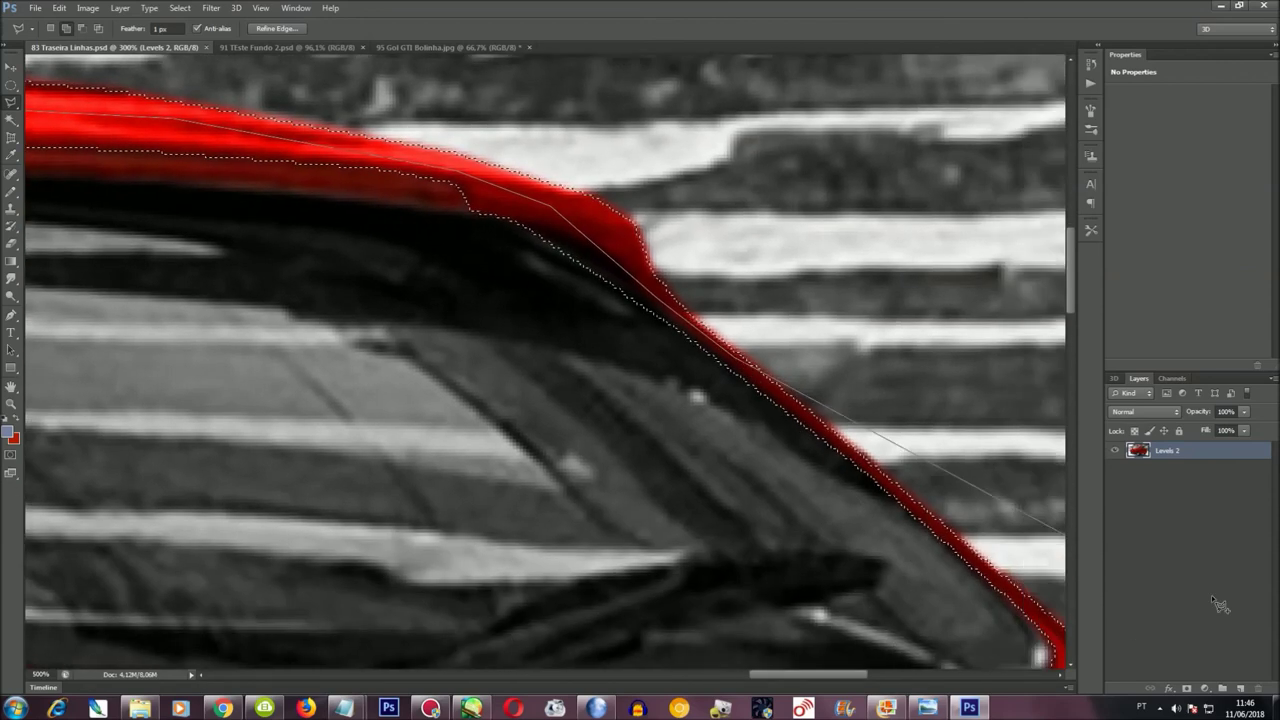
{"action": "scroll", "coordinate": [683, 503], "scroll_direction": "right", "scroll_amount": 2}
{"action": "scroll", "coordinate": [900, 610], "scroll_direction": "down", "scroll_amount": 2}
{"action": "scroll", "coordinate": [925, 583], "scroll_direction": "right", "scroll_amount": 1}
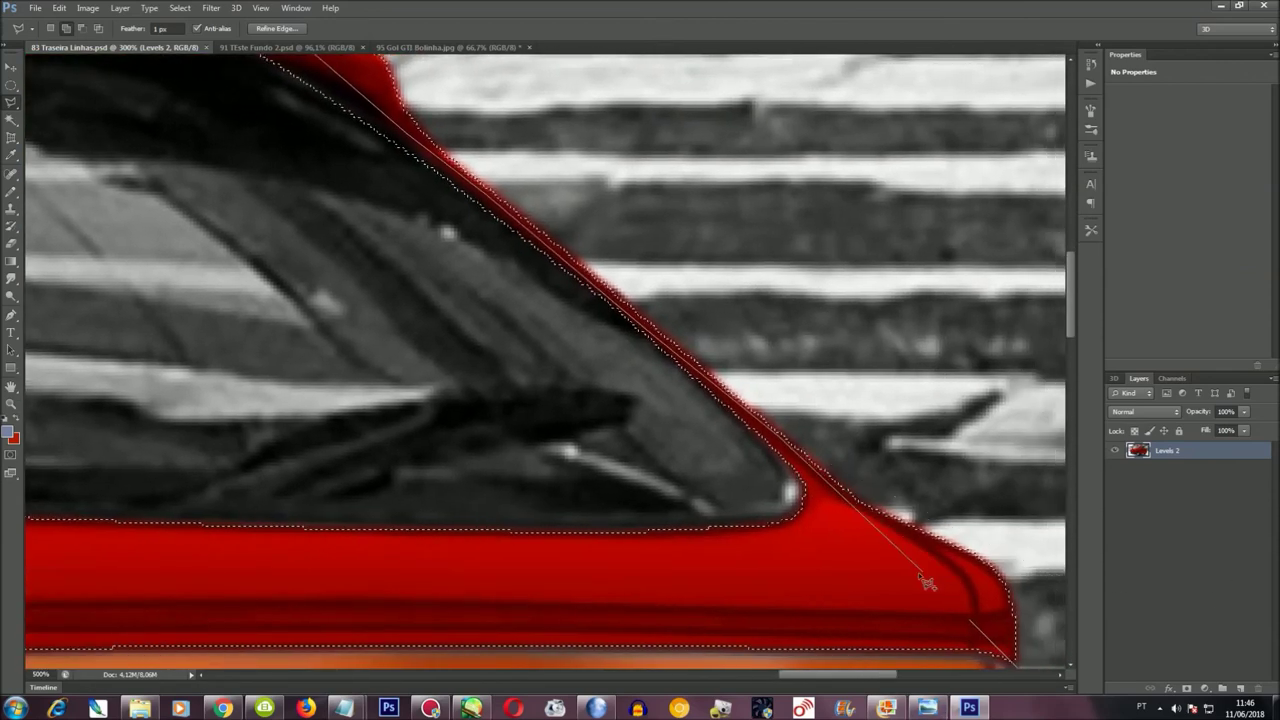
{"action": "key", "text": "ctrl+0"}
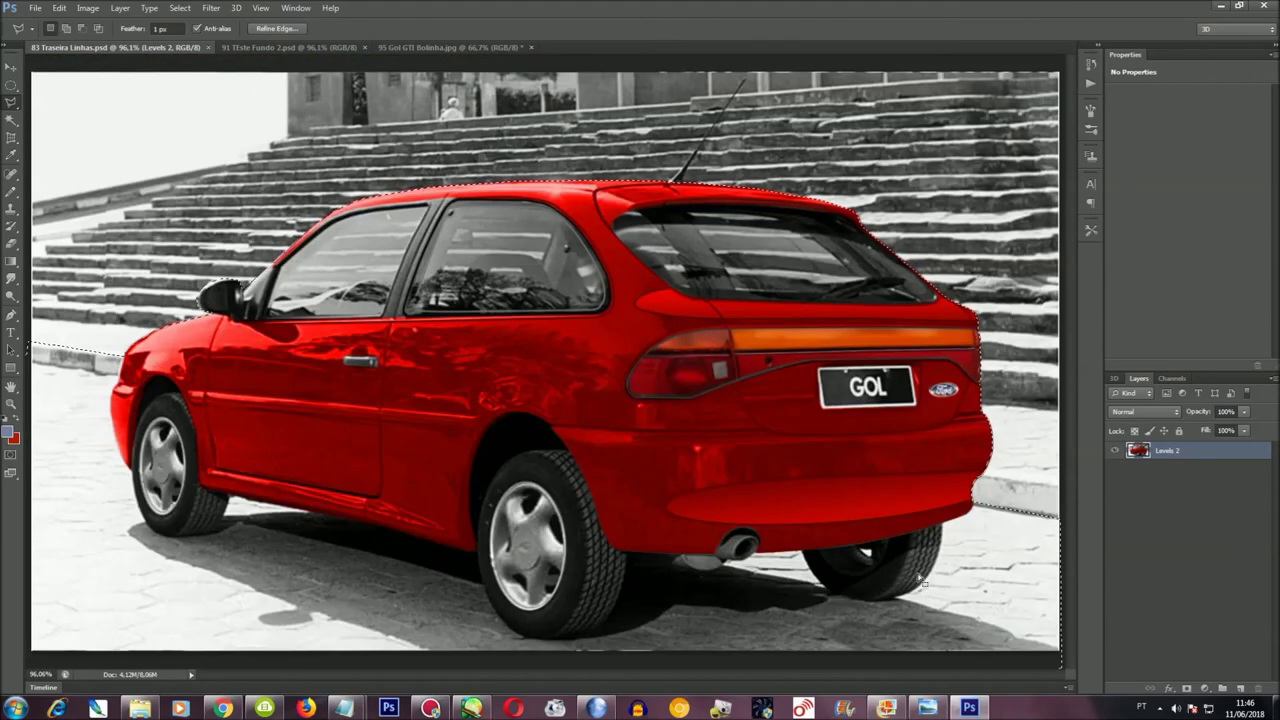
Zoom to 500% on the roof and close the car outline around the antenna
{"action": "key", "text": "ctrl+plus"}
{"action": "key", "text": "ctrl+plus"}
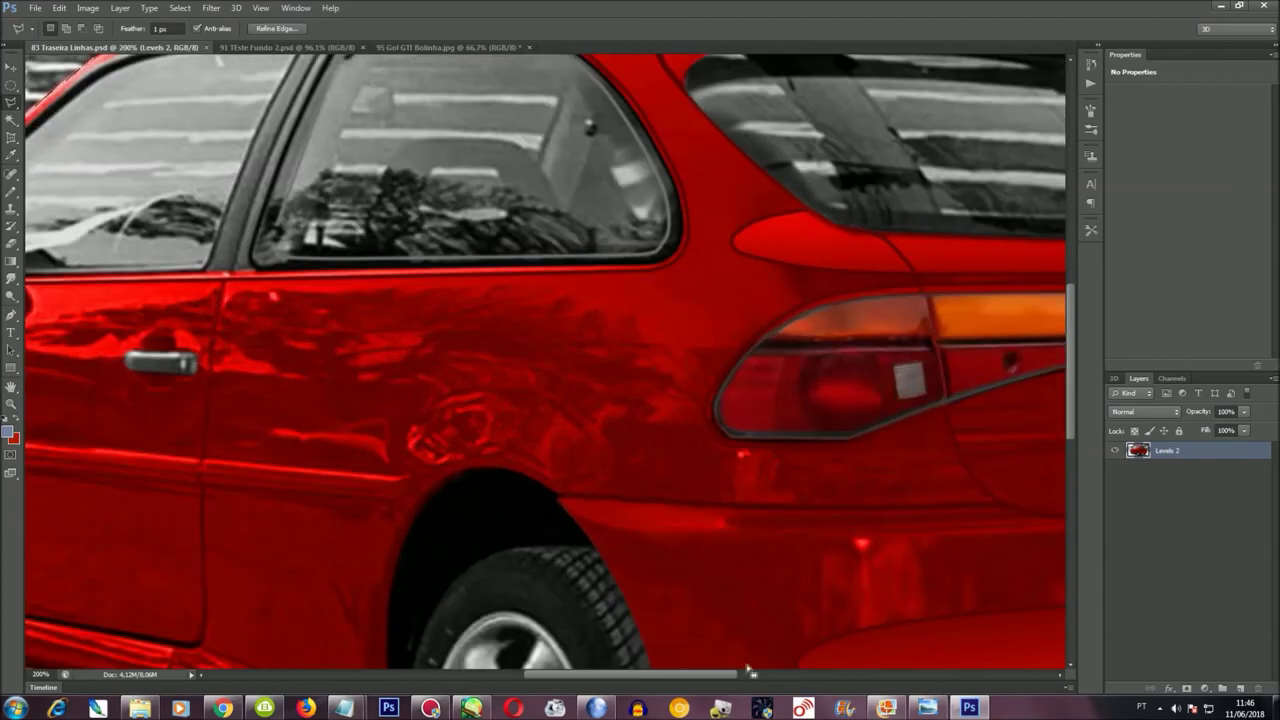
{"action": "scroll", "coordinate": [748, 668], "scroll_direction": "right", "scroll_amount": 3}
{"action": "scroll", "coordinate": [900, 600], "scroll_direction": "right", "scroll_amount": 2}
{"action": "scroll", "coordinate": [923, 571], "scroll_direction": "right", "scroll_amount": 2}
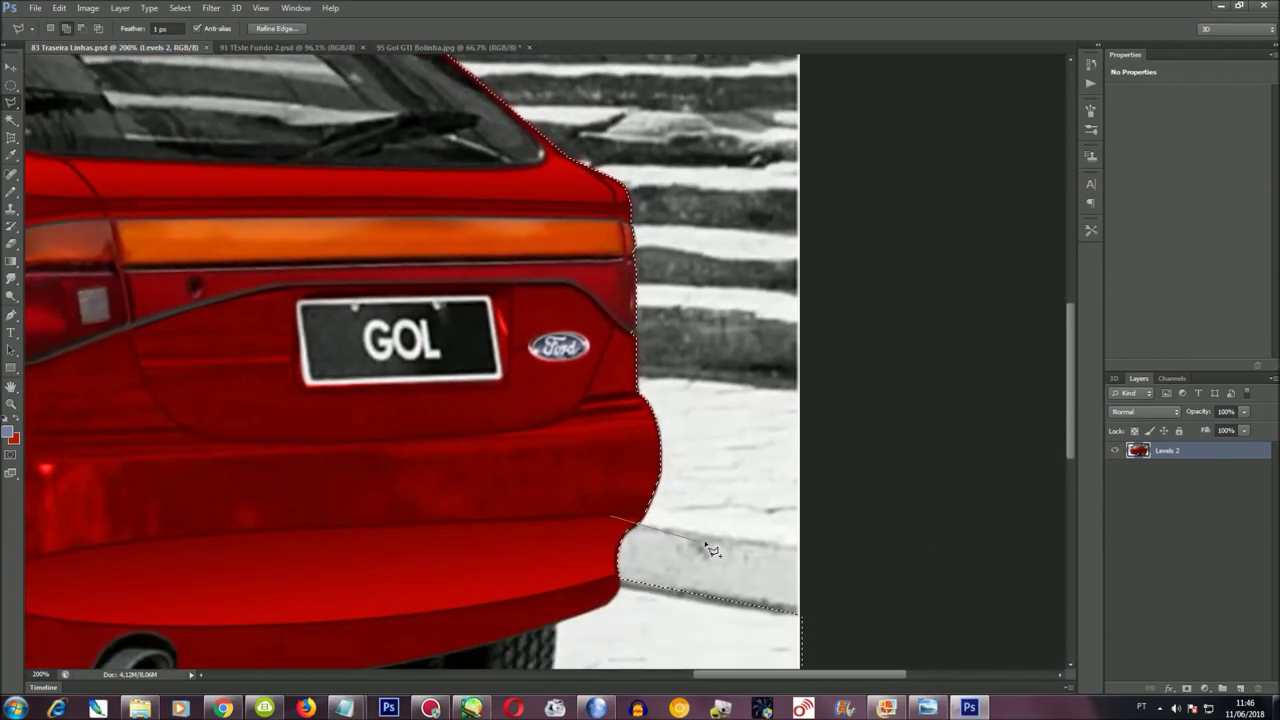
{"action": "scroll", "coordinate": [1061, 342], "scroll_direction": "up", "scroll_amount": 3}
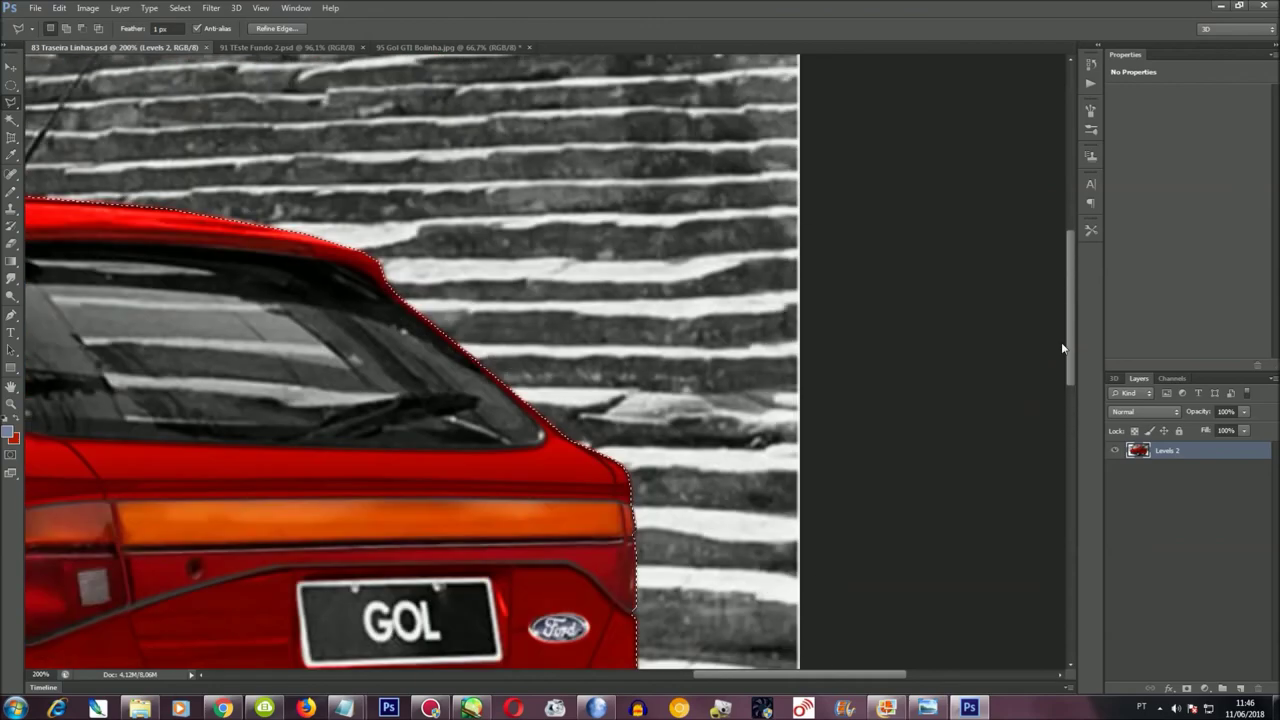
{"action": "scroll", "coordinate": [776, 671], "scroll_direction": "up", "scroll_amount": 3}
{"action": "scroll", "coordinate": [776, 671], "scroll_direction": "left", "scroll_amount": 2}
{"action": "scroll", "coordinate": [645, 651], "scroll_direction": "left", "scroll_amount": 2}
{"action": "key", "text": "ctrl+plus"}
{"action": "key", "text": "ctrl+plus"}
{"action": "key", "text": "ctrl+plus"}
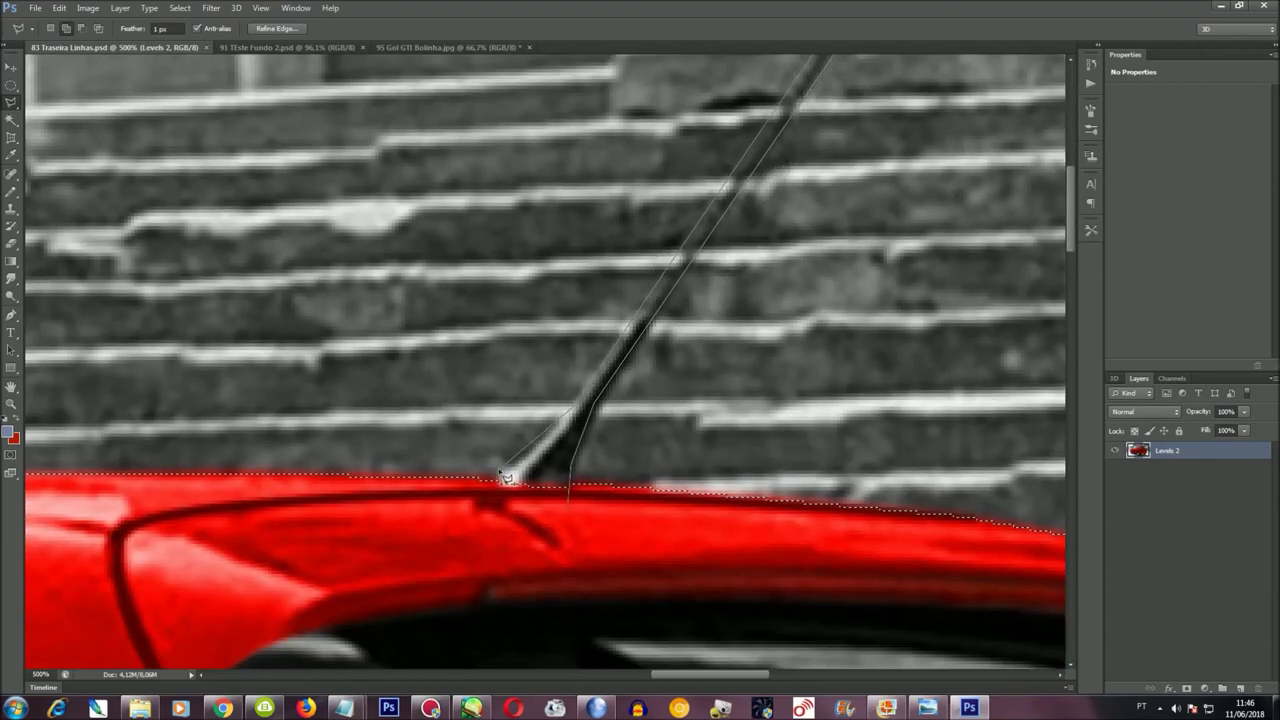
{"action": "left_click", "coordinate": [507, 478]}
{"action": "key", "text": "ctrl+0"}
Save the car selection as channel 'Teto' and invert it to select the background
{"action": "right_click", "coordinate": [406, 138]}
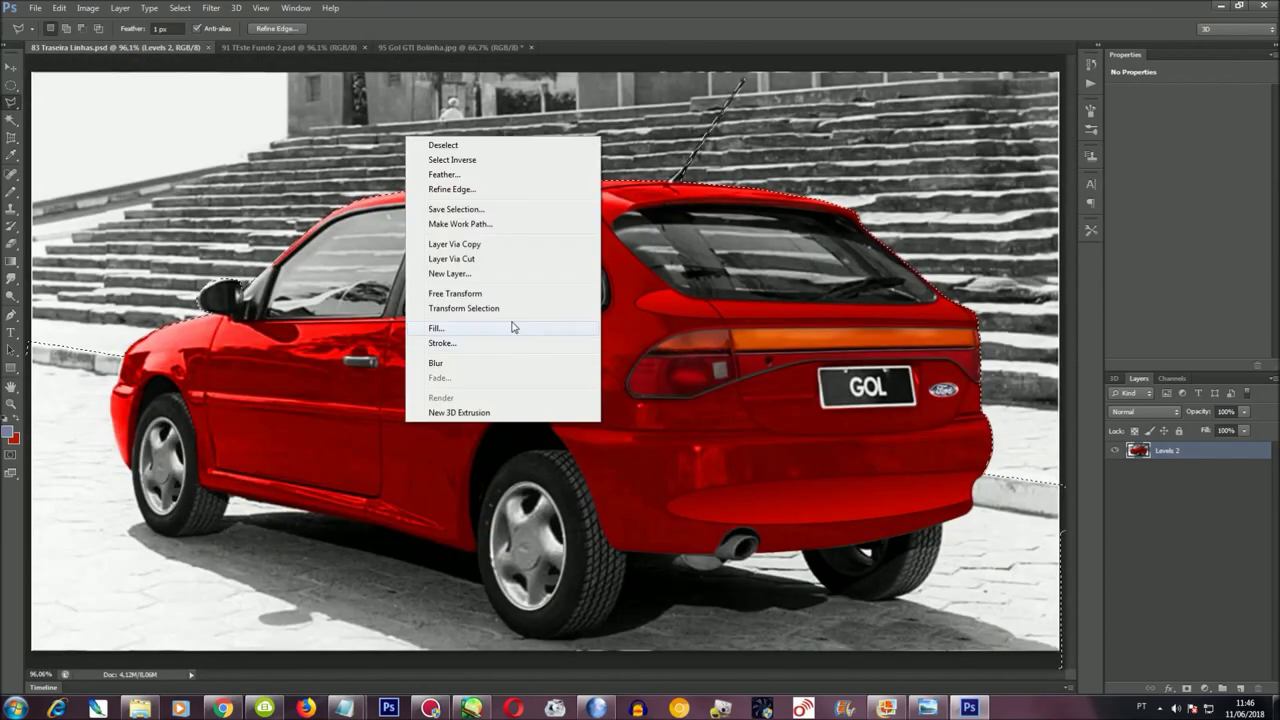
{"action": "left_click", "coordinate": [505, 210]}
{"action": "type", "text": "Teto"}
{"action": "key", "text": "Return"}
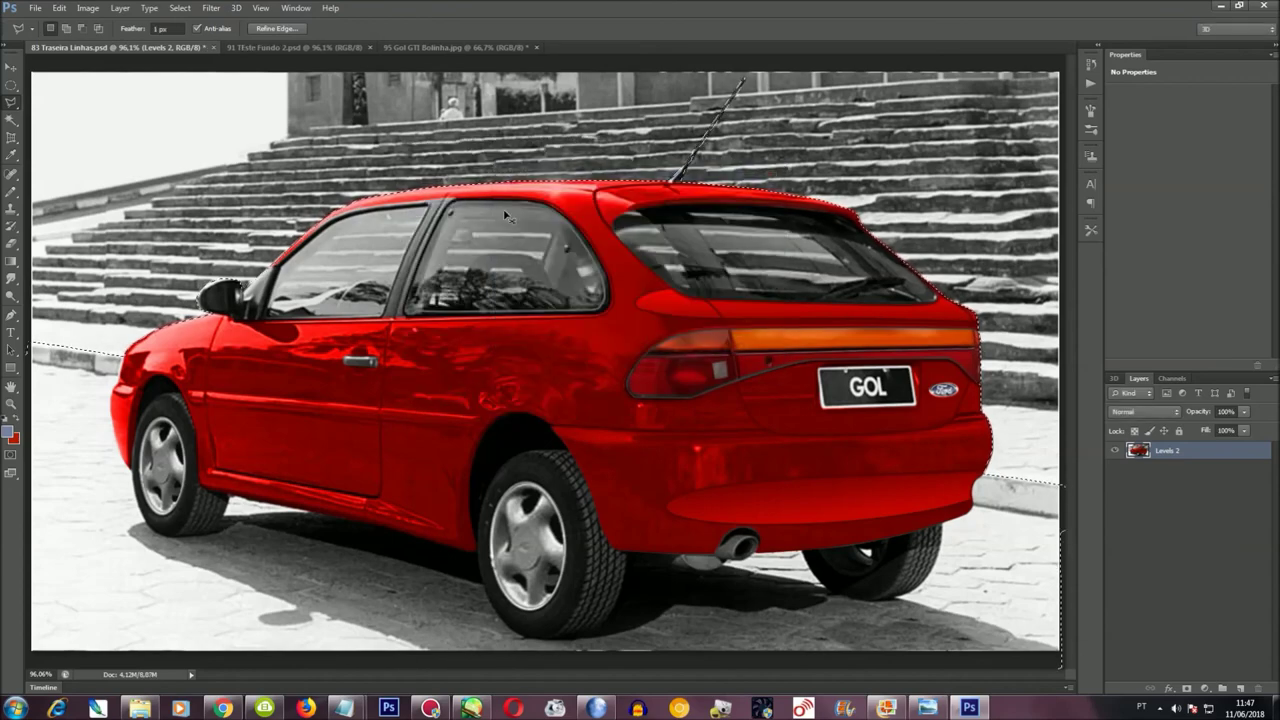
{"action": "left_click", "coordinate": [180, 8]}
{"action": "left_click", "coordinate": [198, 64]}
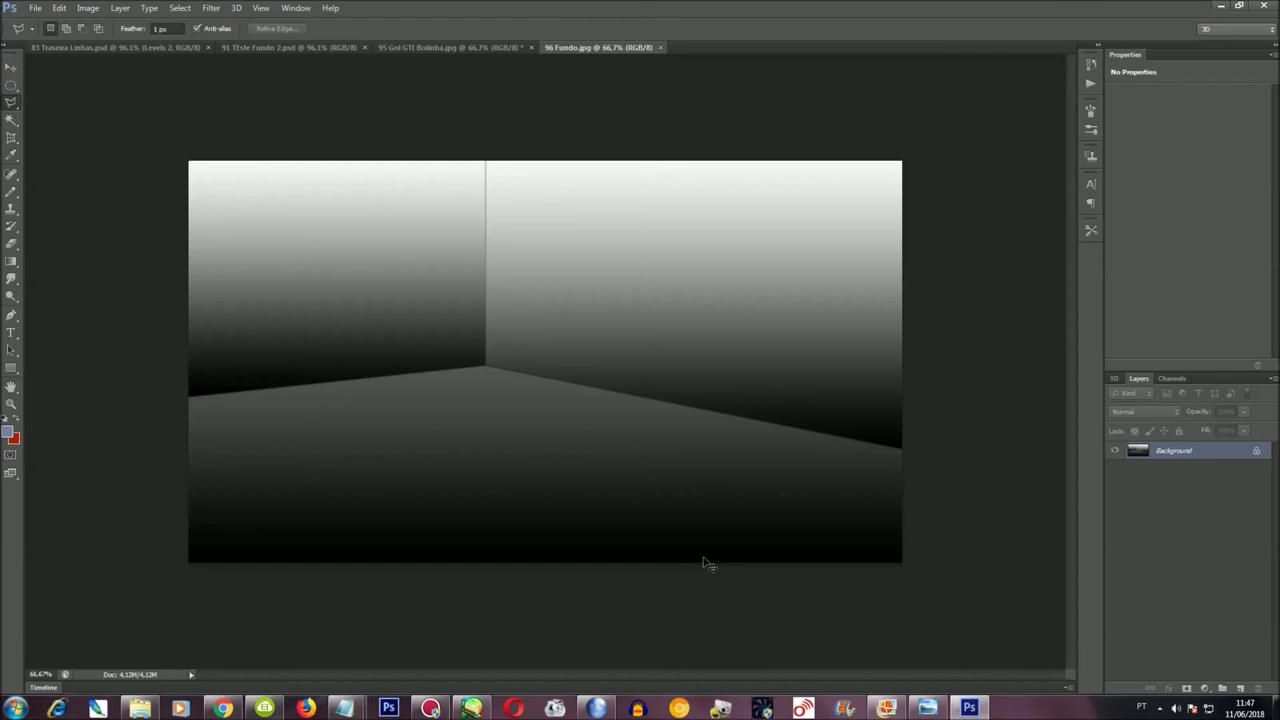
Close the gradient document unsaved and try pasting the gradient into the car image, undoing both pastes
{"action": "key", "text": "ctrl+i"}
{"action": "key", "text": "ctrl+i"}
{"action": "key", "text": "ctrl+w"}
{"action": "key", "text": "n"}
{"action": "key", "text": "ctrl+v"}
{"action": "key", "text": "ctrl+z"}
{"action": "key", "text": "ctrl+shift+alt+v"}
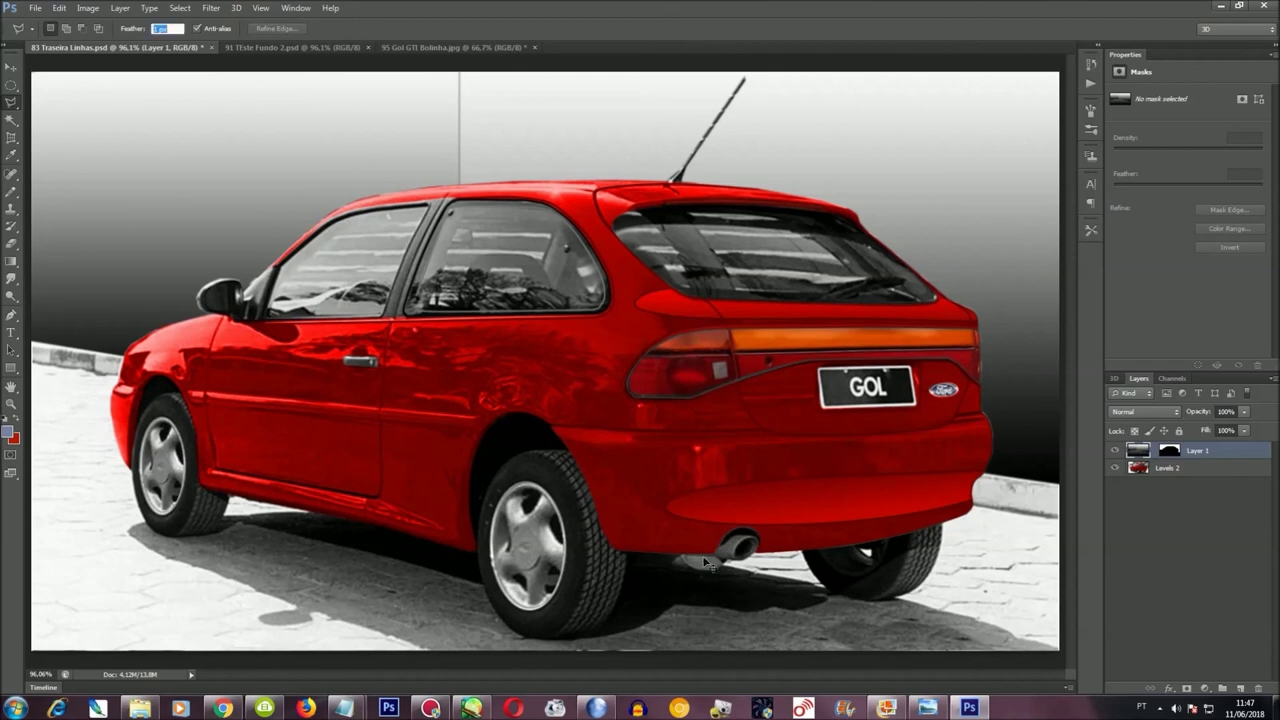
{"action": "key", "text": "ctrl+z"}
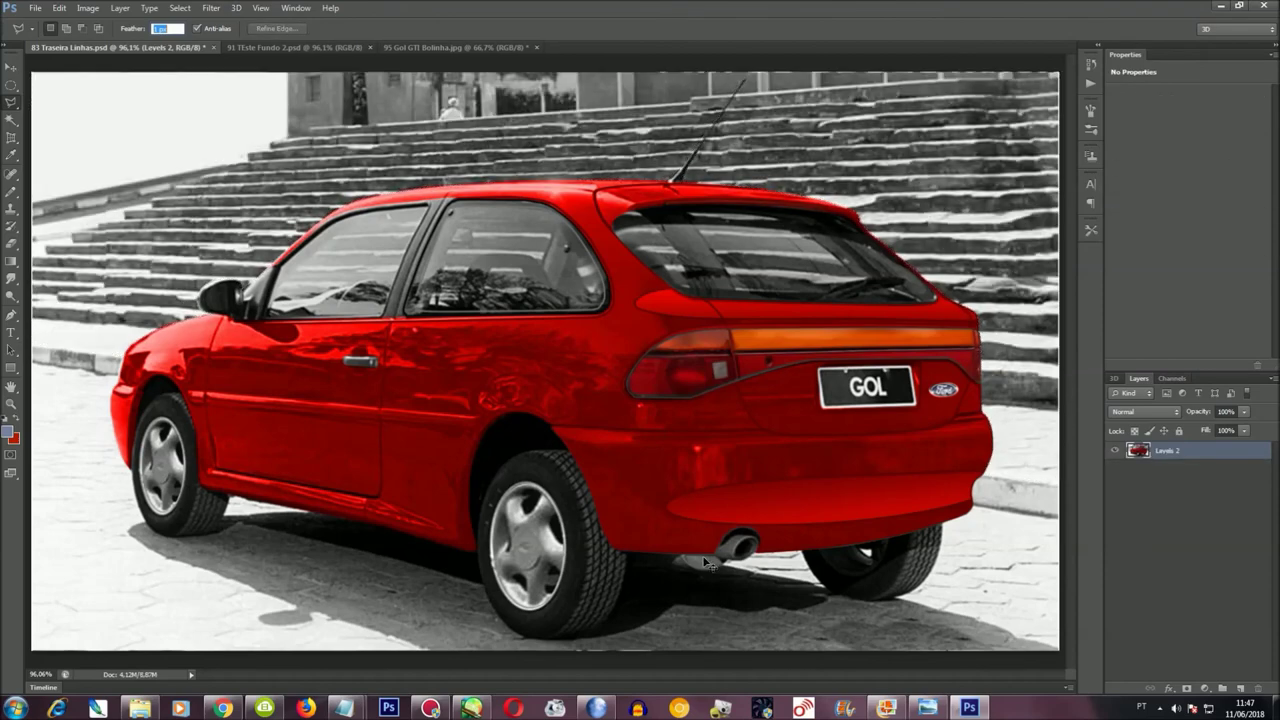
Set the selection feather amount to 1 px
{"action": "type", "text": "1"}
{"action": "key", "text": "Return"}
{"action": "key", "text": "Return"}
{"action": "key", "text": "ctrl+z"}
Load the saved car-body channel, delete that area from the gradient room layer, and deselect
{"action": "left_click", "coordinate": [180, 8]}
{"action": "left_click", "coordinate": [248, 240]}
{"action": "left_click", "coordinate": [701, 234]}
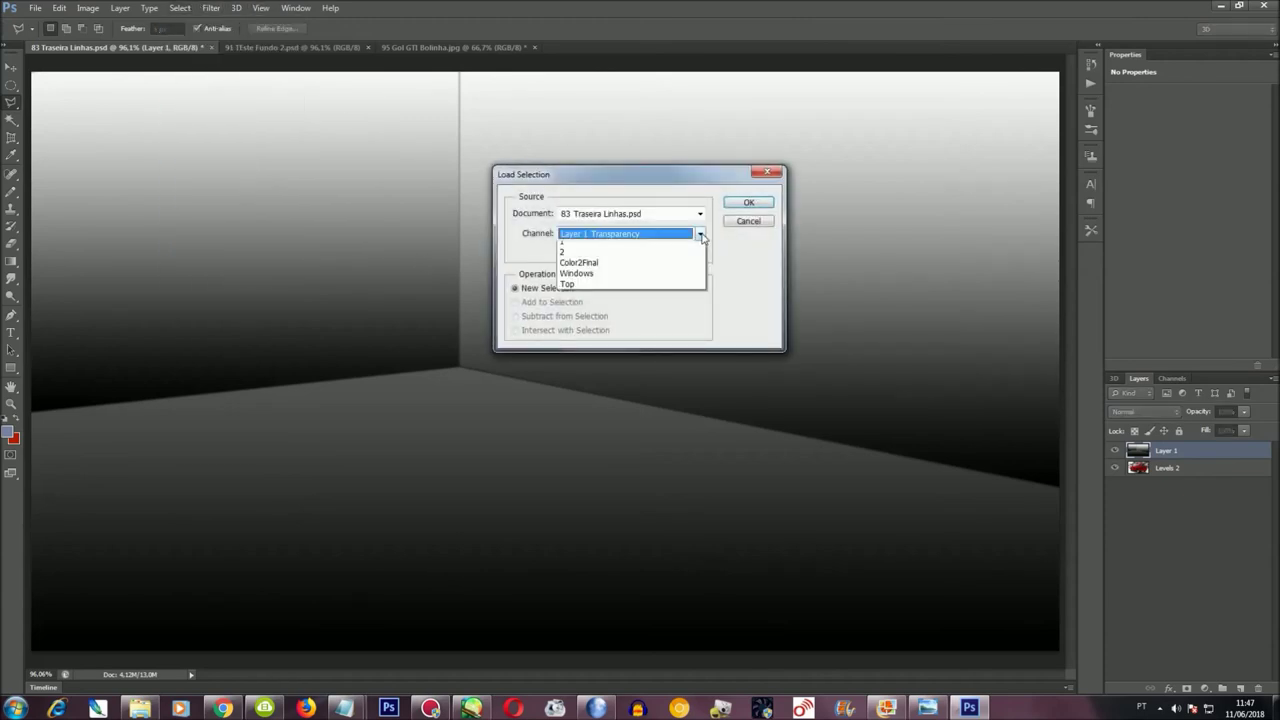
{"action": "left_click", "coordinate": [590, 305]}
{"action": "left_click", "coordinate": [748, 202]}
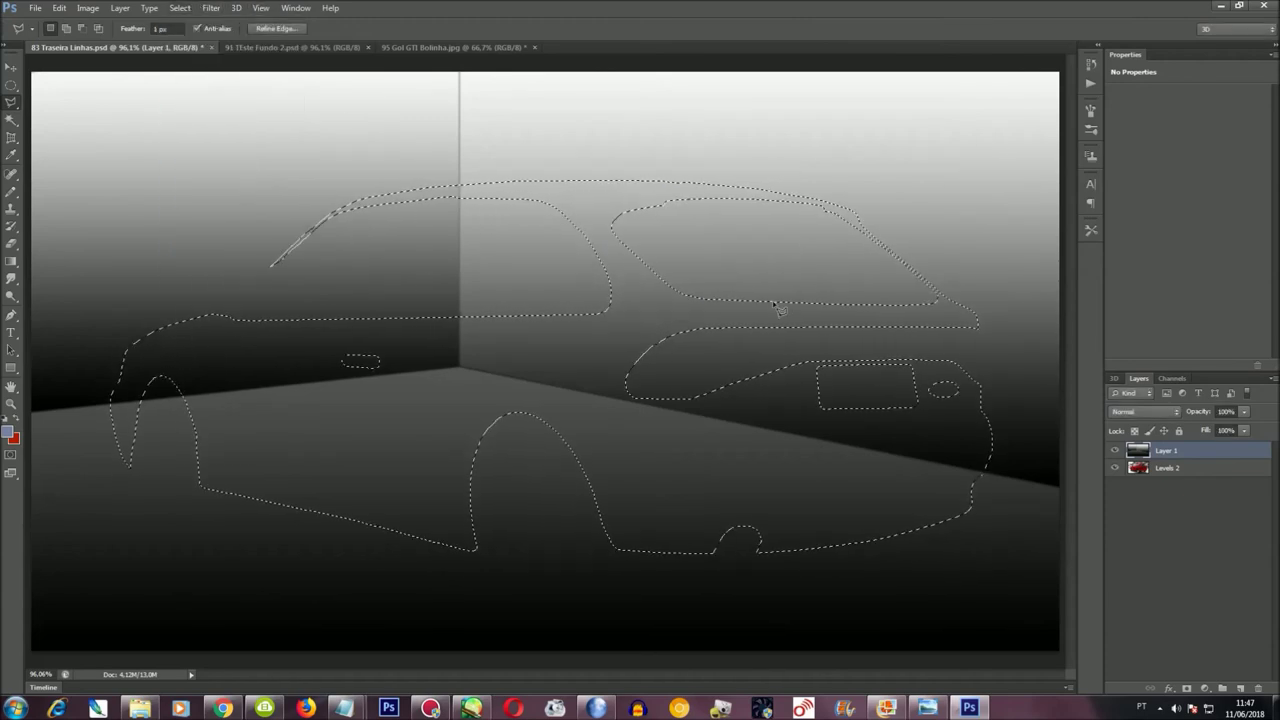
{"action": "key", "text": "Delete"}
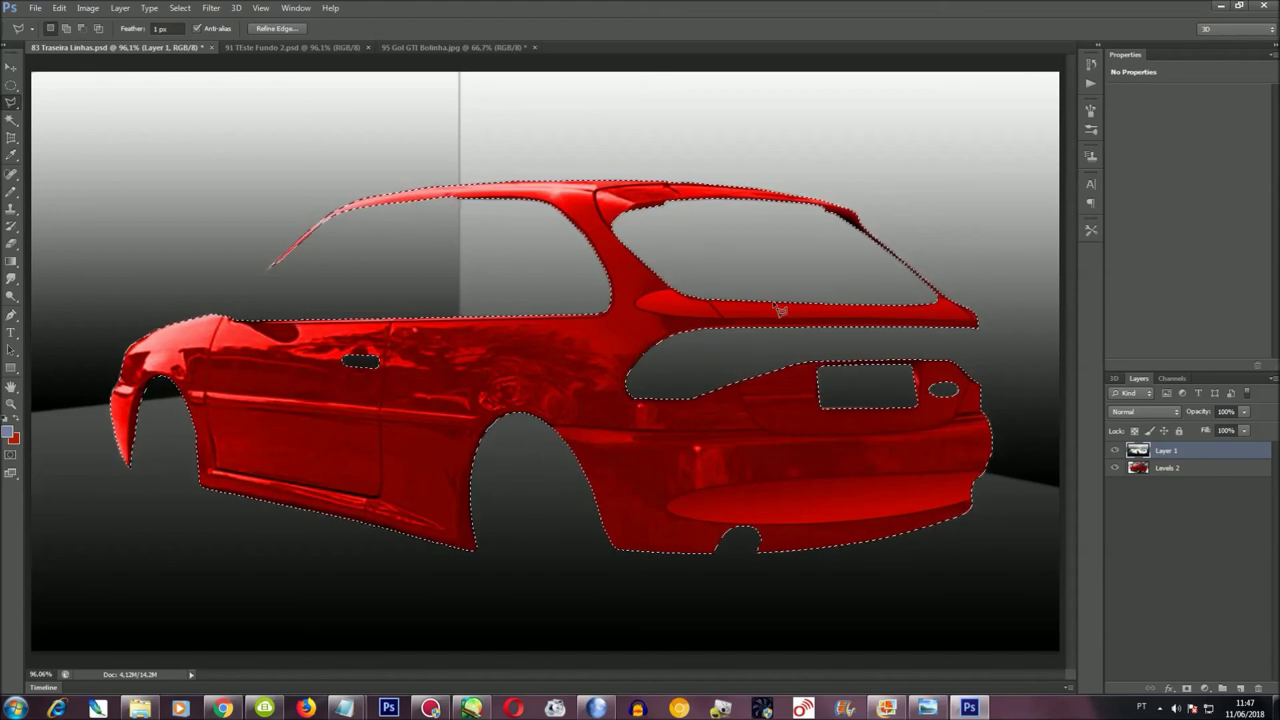
{"action": "key", "text": "ctrl+d"}
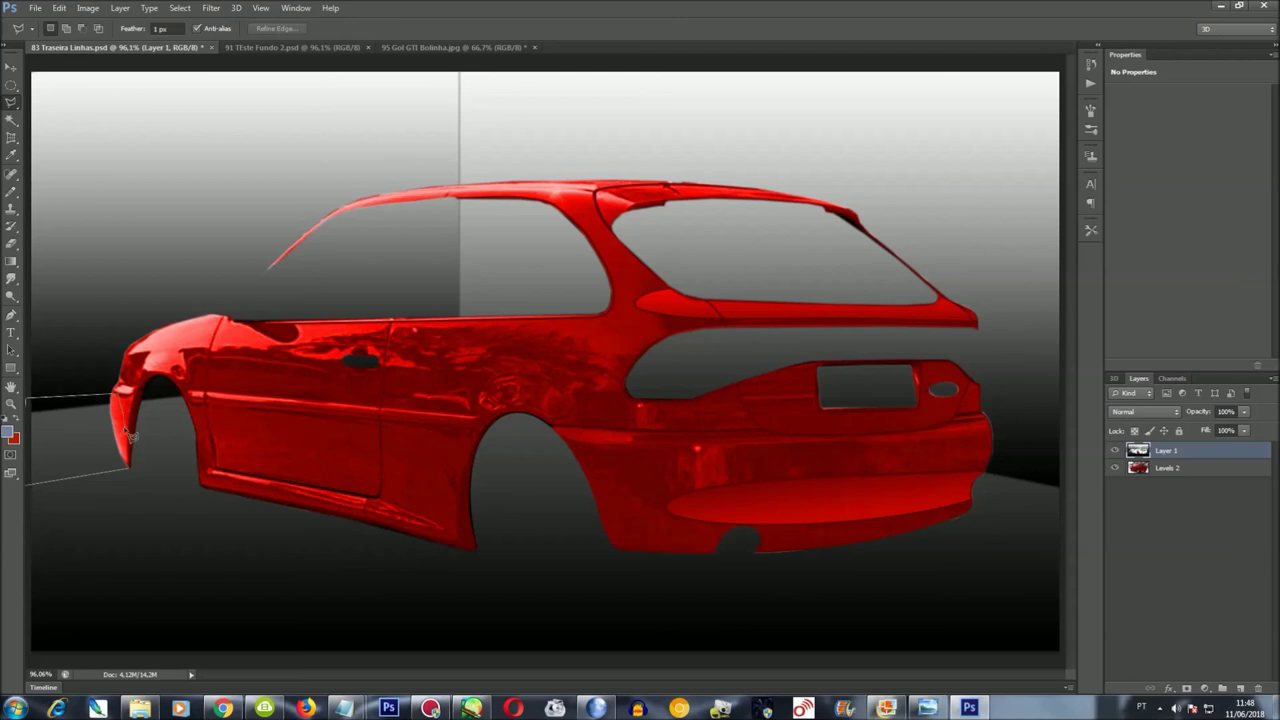
Try clearing the patch left of the car's front, then undo it
{"action": "key", "text": "Delete"}
{"action": "key", "text": "ctrl+z"}
{"action": "left_click", "coordinate": [180, 8]}
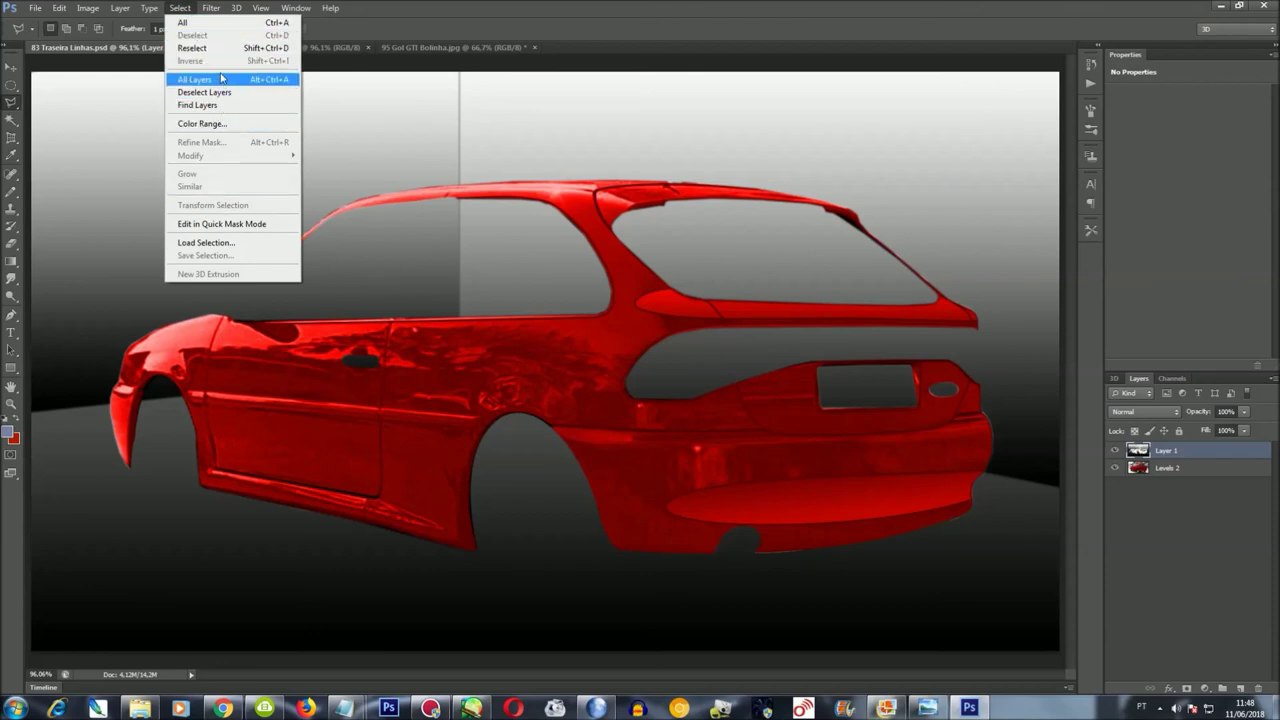
Load the Top channel, delete the room layer over the whole car, and start lowering saturation
{"action": "left_click", "coordinate": [225, 242]}
{"action": "left_click", "coordinate": [604, 234]}
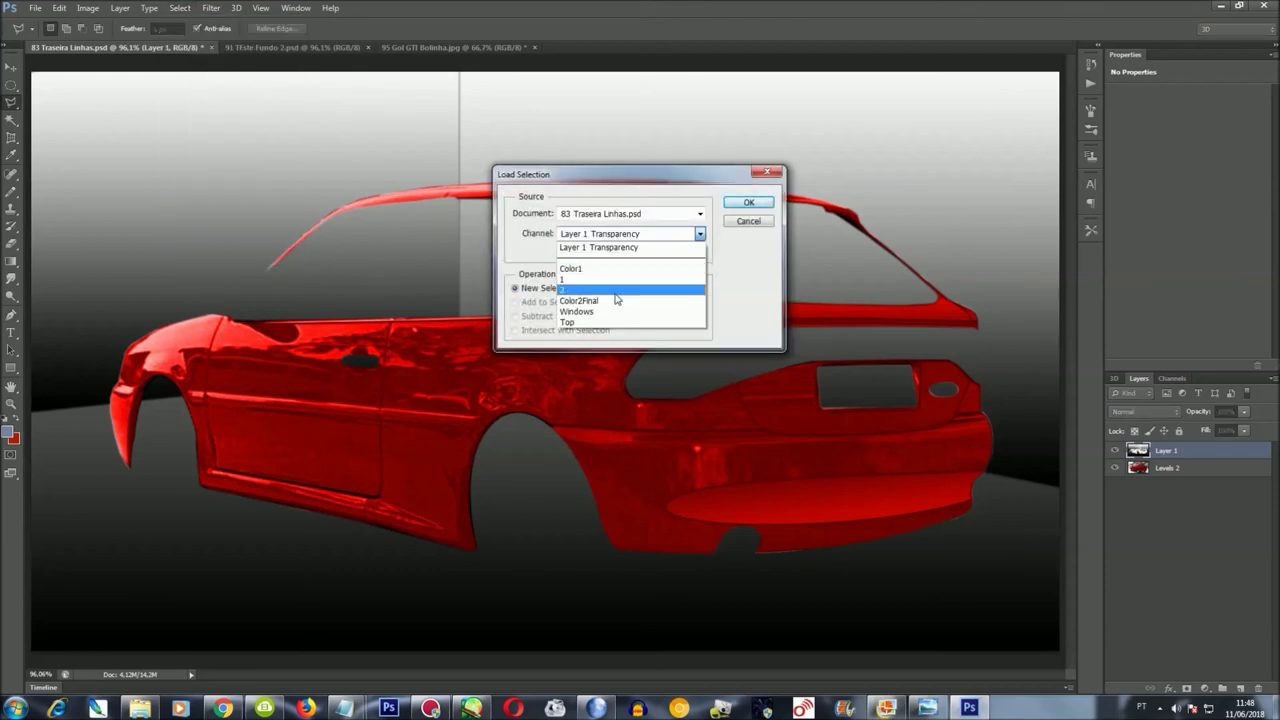
{"action": "left_click", "coordinate": [604, 323]}
{"action": "left_click", "coordinate": [737, 205]}
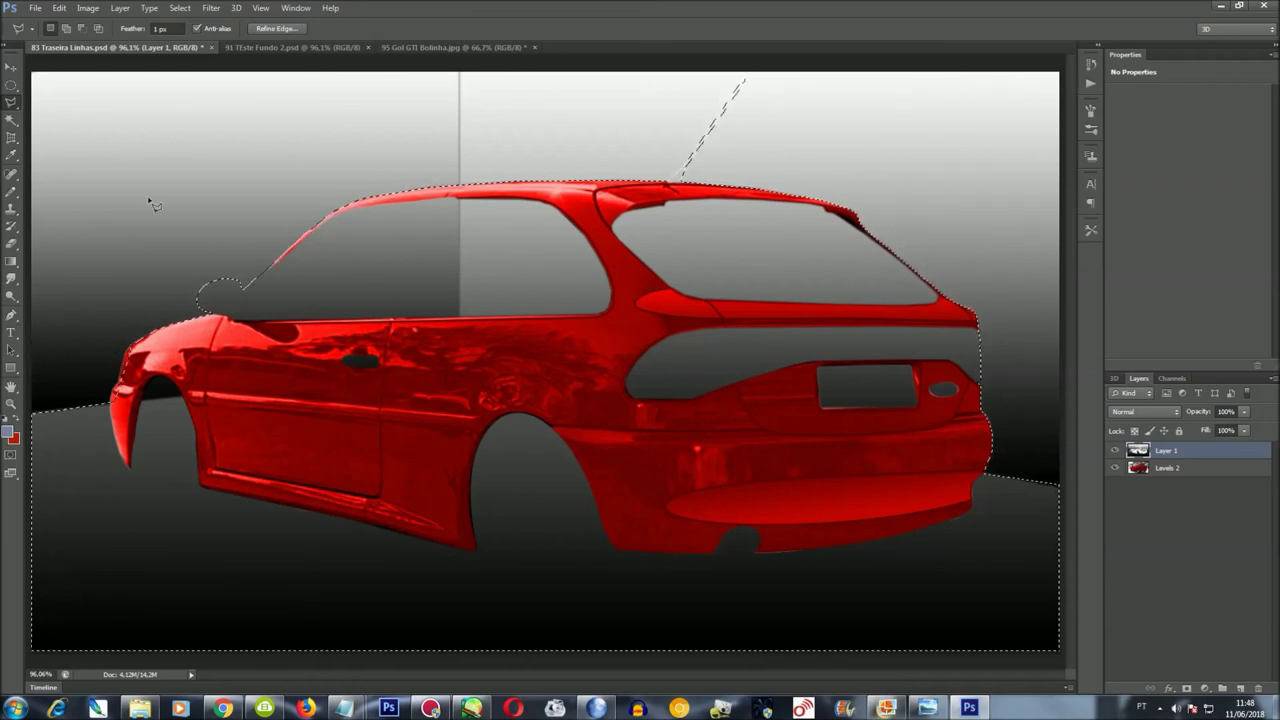
{"action": "key", "text": "Delete"}
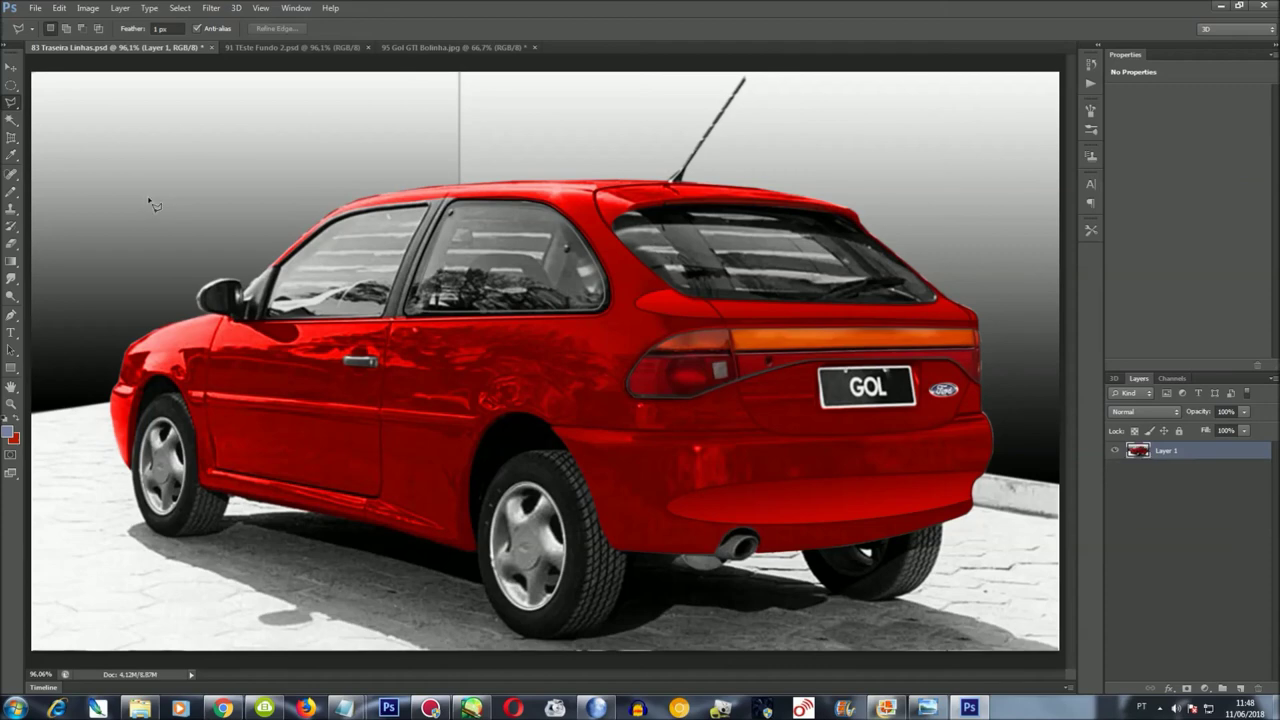
{"action": "key", "text": "ctrl+u"}
{"action": "mouse_move", "coordinate": [171, 194]}
{"action": "left_mouse_down"}
{"action": "mouse_move", "coordinate": [148, 197]}
{"action": "mouse_move", "coordinate": [161, 197]}
{"action": "left_mouse_up"}
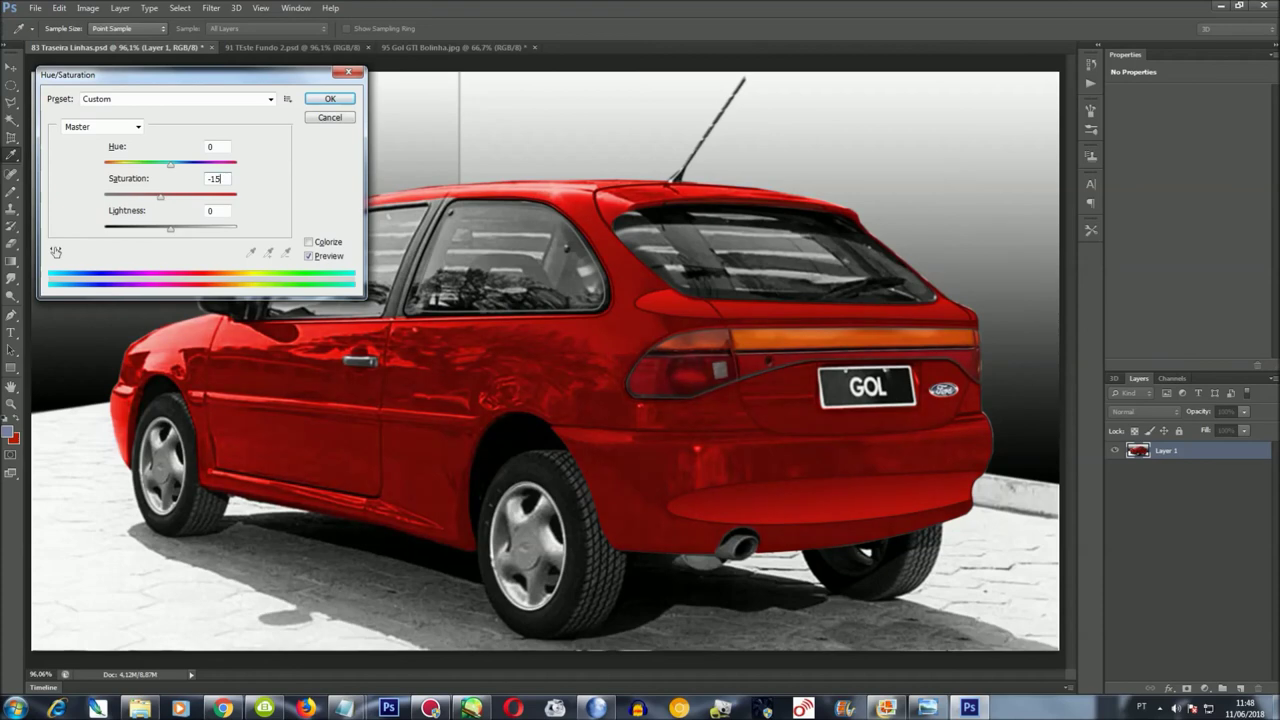
Apply saturation -15 and add a Levels adjustment layer with midtones raised to 1.14
{"action": "key", "text": "Return"}
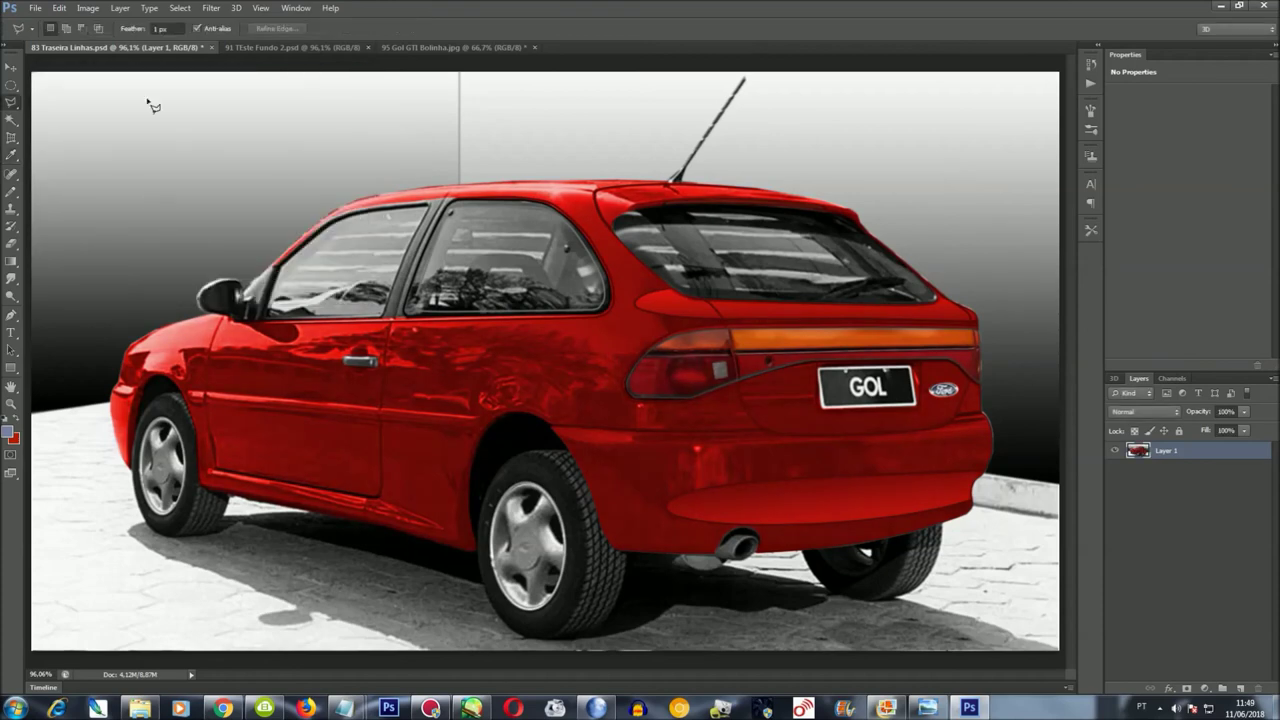
{"action": "left_click", "coordinate": [119, 8]}
{"action": "left_click", "coordinate": [300, 136]}
{"action": "key", "text": "Return"}
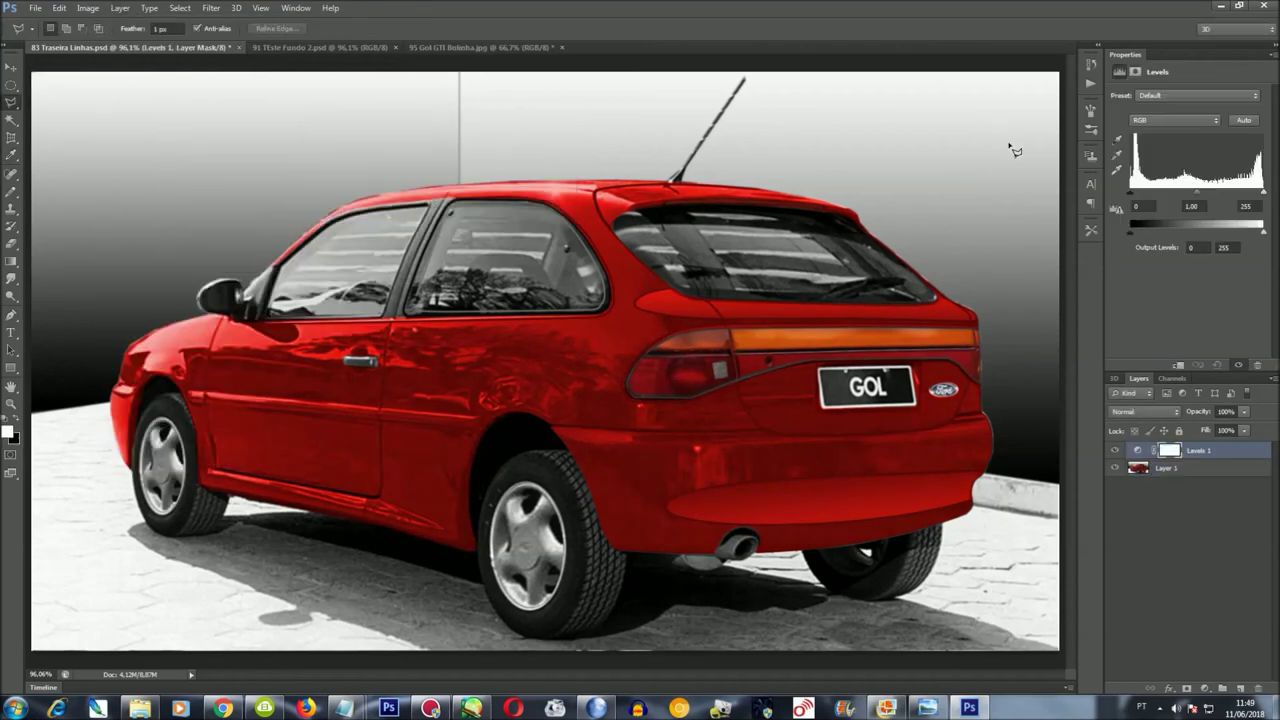
{"action": "left_click_drag", "start_coordinate": [1198, 190], "coordinate": [1191, 193]}
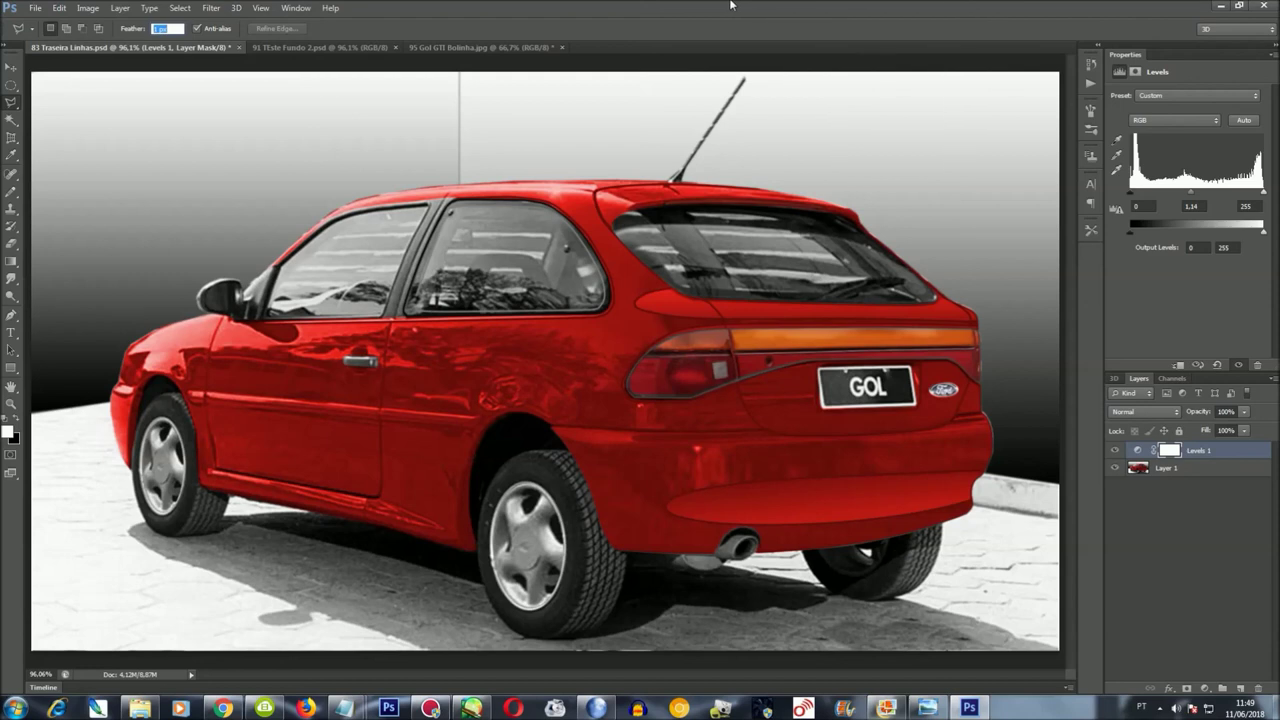
Load the Color2Final channel as a selection and zoom in on the car's rear edge
{"action": "left_click", "coordinate": [180, 8]}
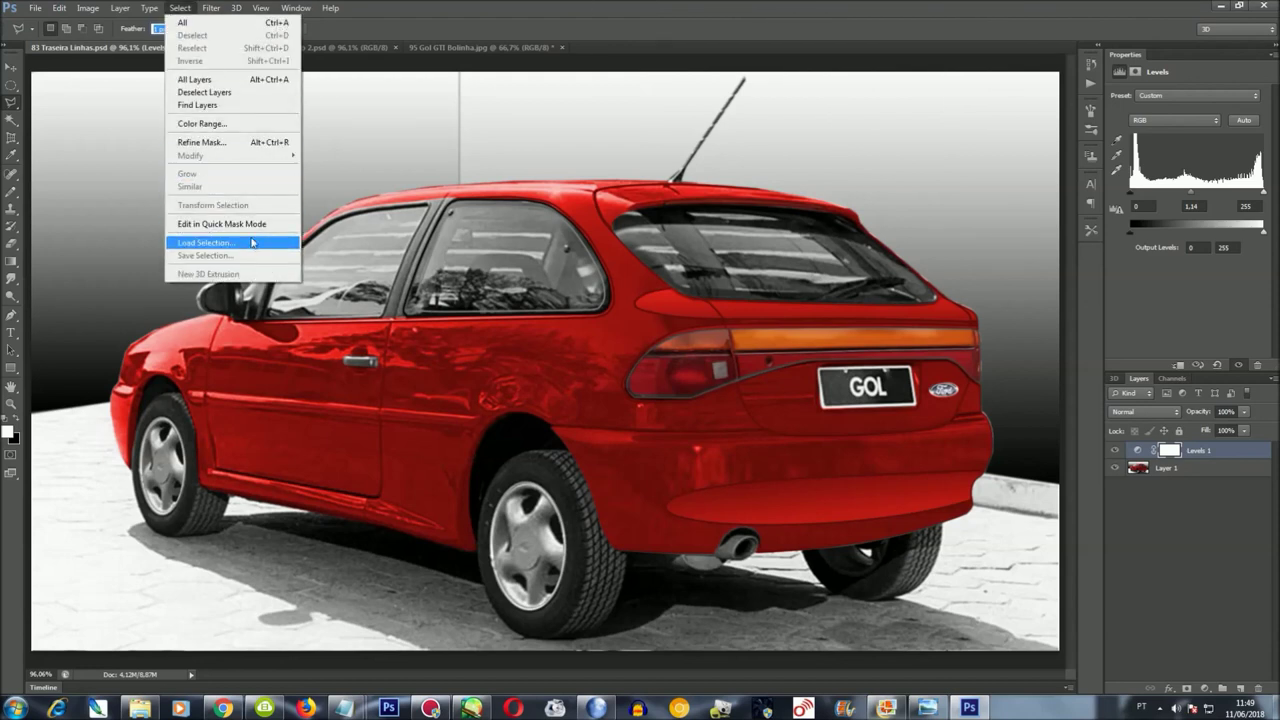
{"action": "left_click", "coordinate": [206, 242]}
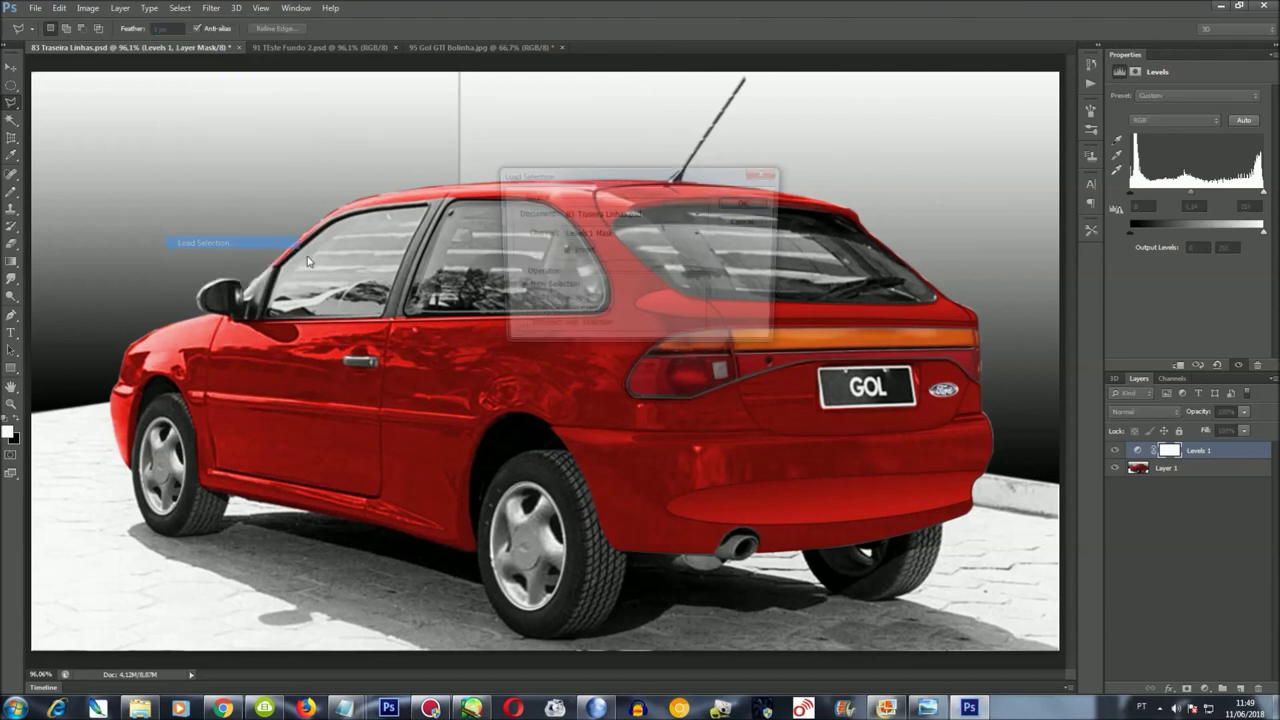
{"action": "left_click", "coordinate": [669, 235]}
{"action": "left_click", "coordinate": [612, 314]}
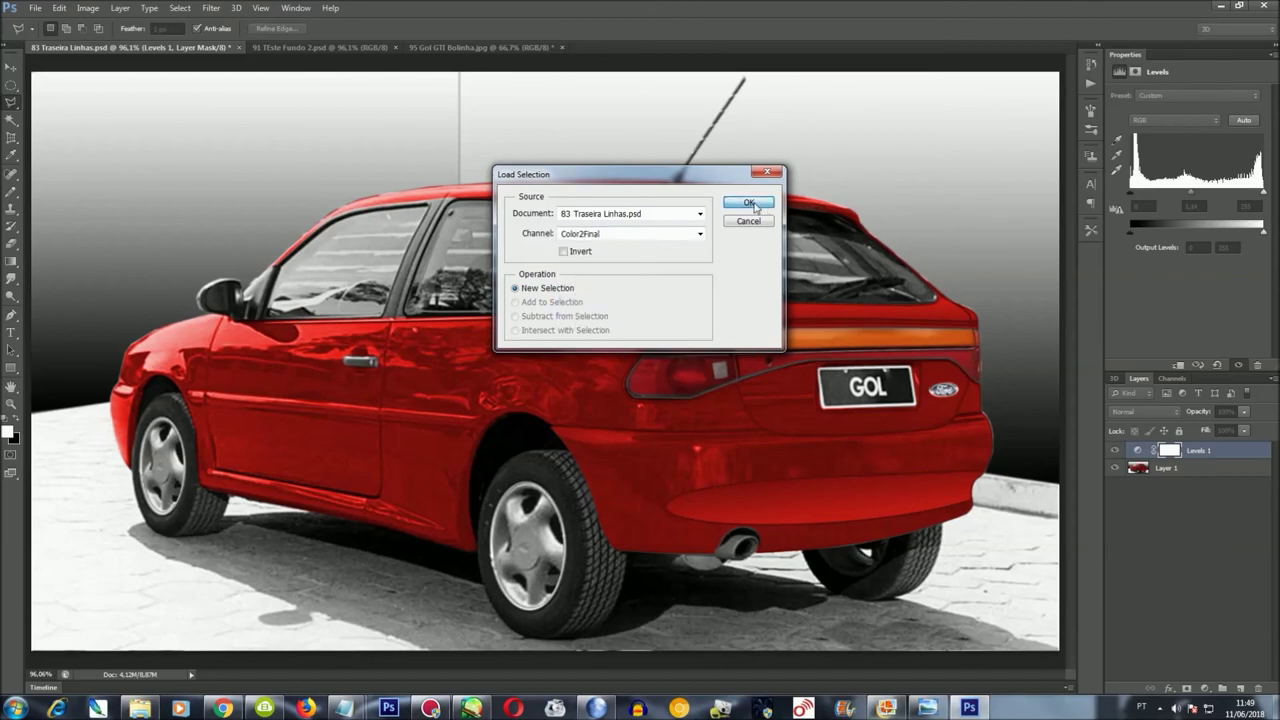
{"action": "left_click", "coordinate": [748, 202]}
{"action": "key", "text": "ctrl+1"}
{"action": "key", "text": "ctrl+plus"}
{"action": "key", "text": "ctrl+plus"}
{"action": "key", "text": "ctrl+plus"}
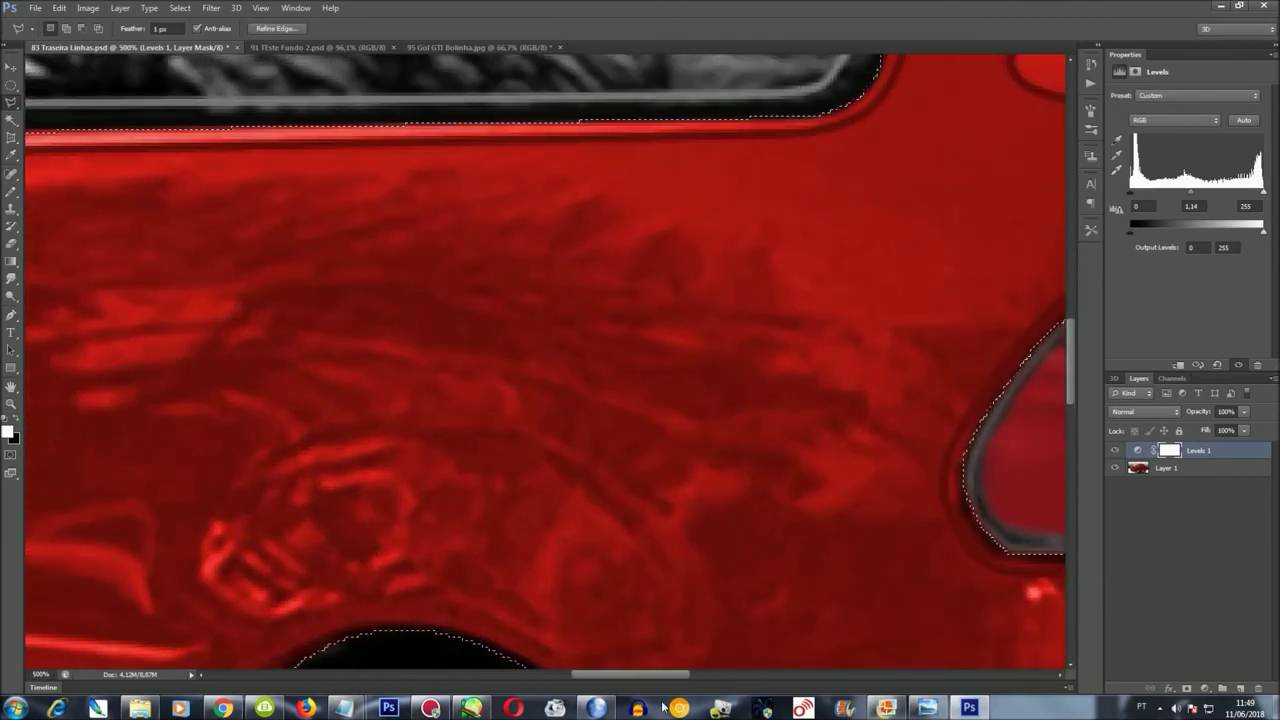
{"action": "scroll", "coordinate": [1071, 423], "scroll_direction": "down", "scroll_amount": 3}
{"action": "scroll", "coordinate": [1072, 431], "scroll_direction": "down", "scroll_amount": 2}
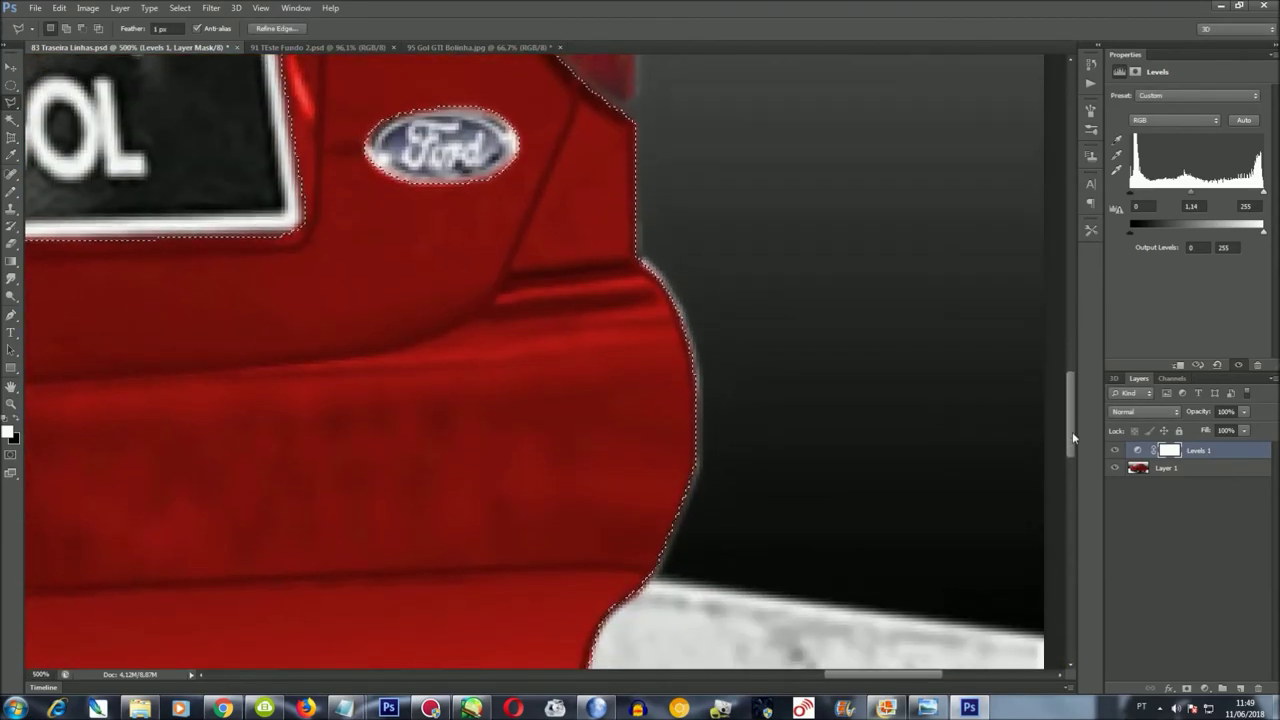
Load another saved channel, invert it to the background, and merge the Levels layer into the car
{"action": "left_click", "coordinate": [179, 8]}
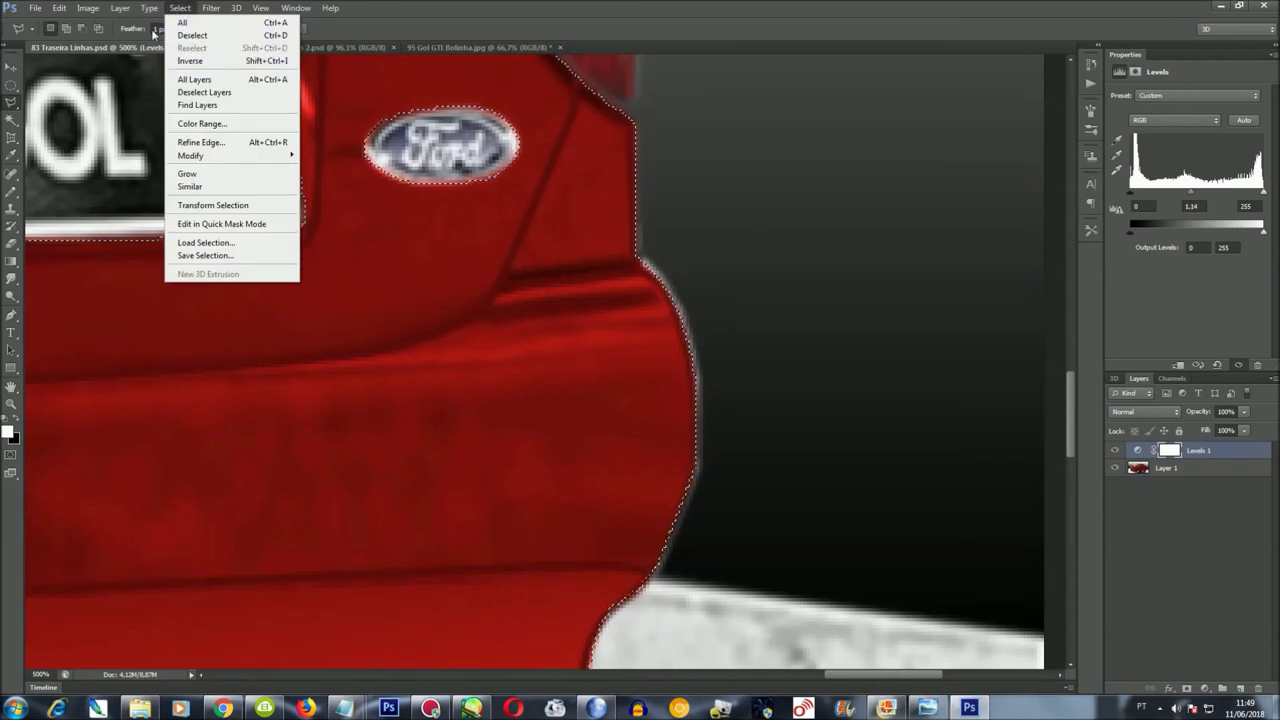
{"action": "left_click", "coordinate": [200, 243]}
{"action": "left_click", "coordinate": [660, 233]}
{"action": "left_click", "coordinate": [612, 310]}
{"action": "left_click", "coordinate": [750, 207]}
{"action": "key", "text": "r"}
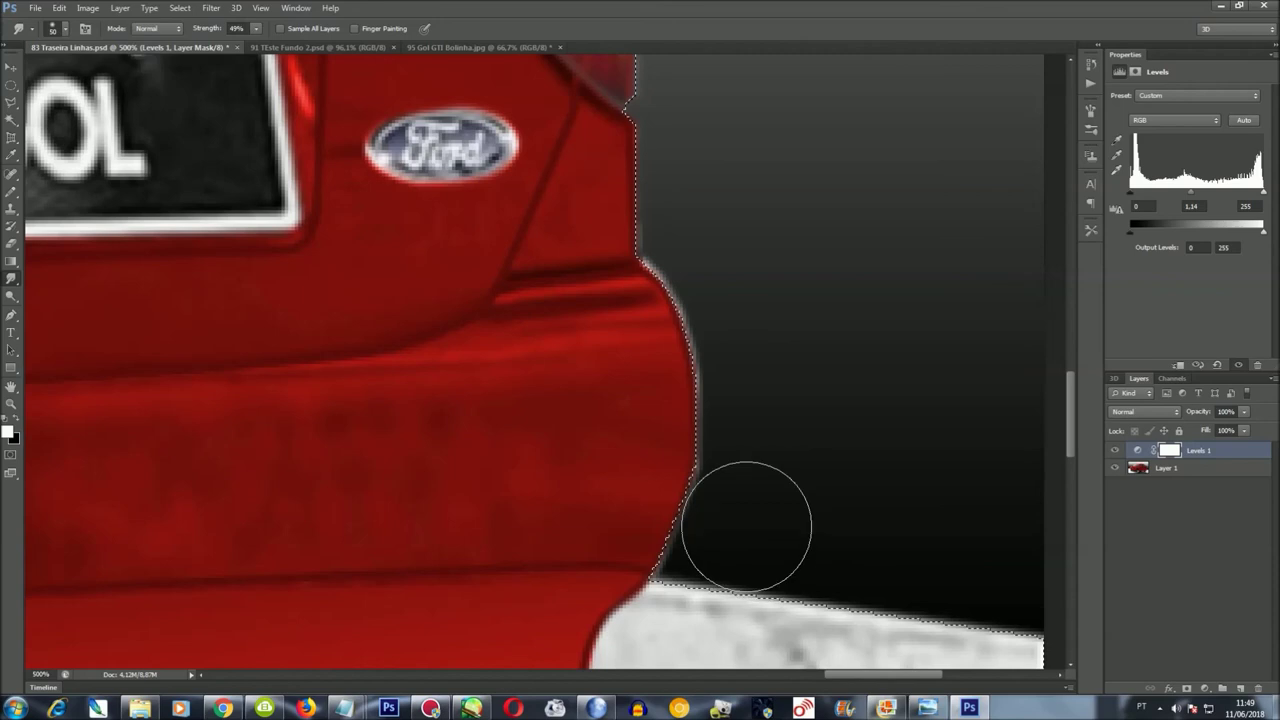
{"action": "left_click", "coordinate": [181, 8]}
{"action": "left_click", "coordinate": [195, 63]}
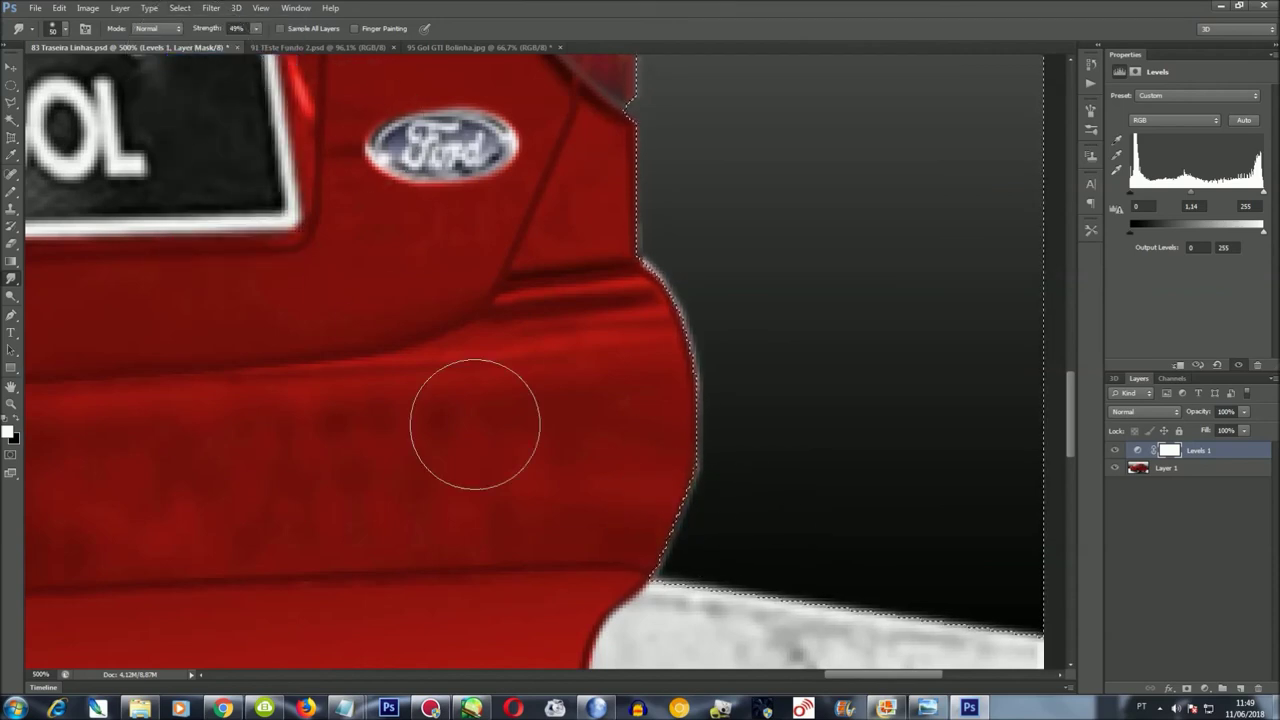
{"action": "key", "text": "ctrl+e"}
Smudge the car's cut-out edges along the roof and antenna base at 500% zoom
{"action": "scroll", "coordinate": [676, 489], "scroll_direction": "up", "scroll_amount": 3}
{"action": "scroll", "coordinate": [637, 457], "scroll_direction": "up", "scroll_amount": 3}
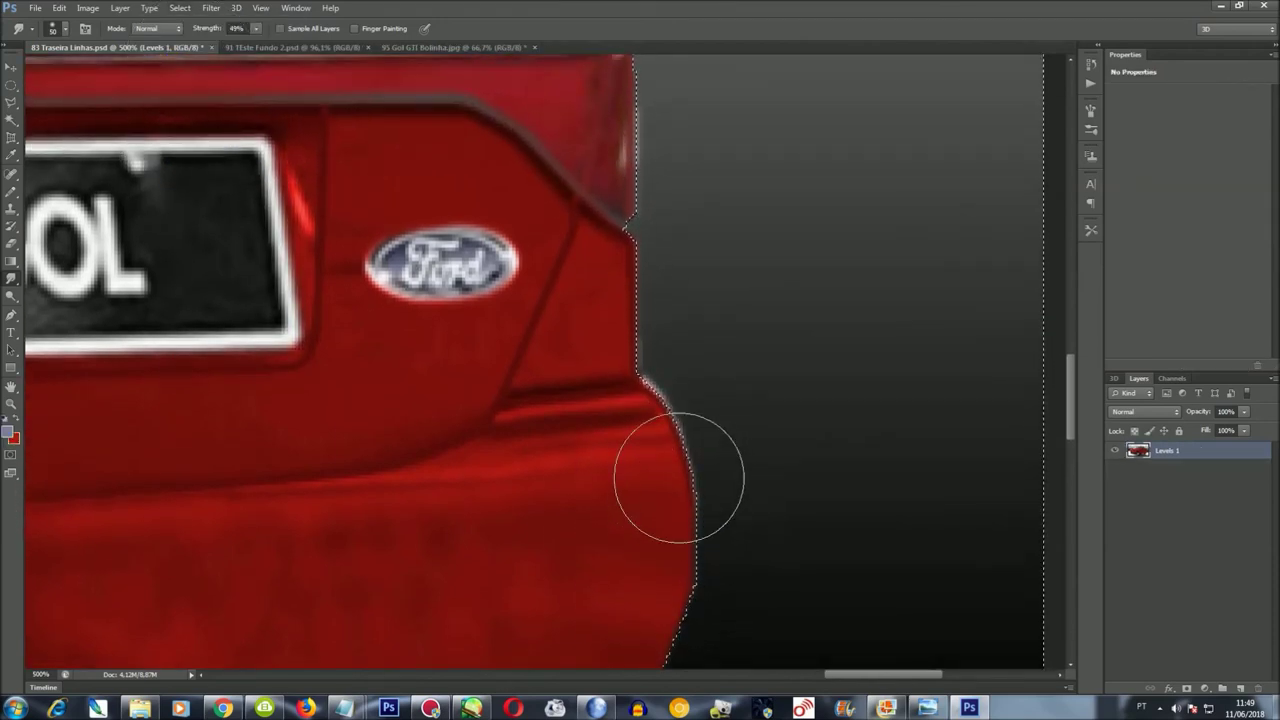
{"action": "scroll", "coordinate": [680, 471], "scroll_direction": "up", "scroll_amount": 3}
{"action": "scroll", "coordinate": [620, 420], "scroll_direction": "up", "scroll_amount": 4}
{"action": "scroll", "coordinate": [615, 360], "scroll_direction": "up", "scroll_amount": 5}
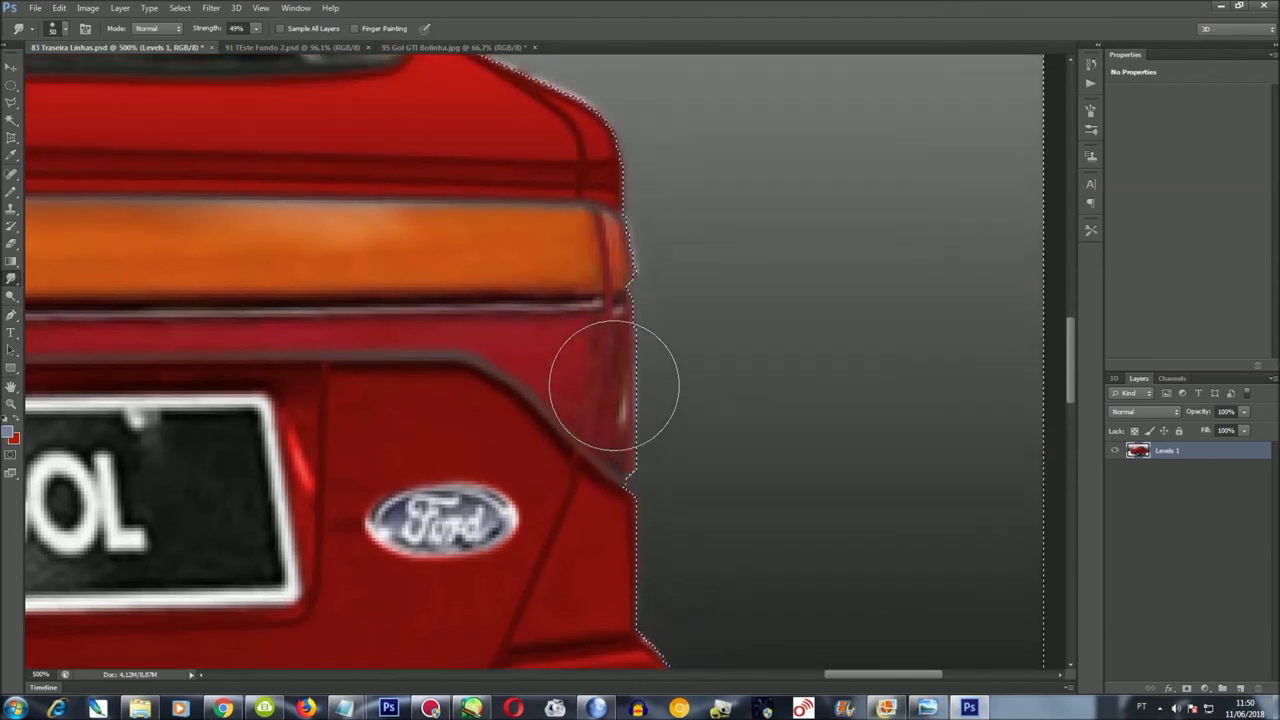
{"action": "scroll", "coordinate": [615, 330], "scroll_direction": "up", "scroll_amount": 1}
{"action": "scroll", "coordinate": [630, 280], "scroll_direction": "up", "scroll_amount": 5}
{"action": "scroll", "coordinate": [445, 275], "scroll_direction": "up", "scroll_amount": 9}
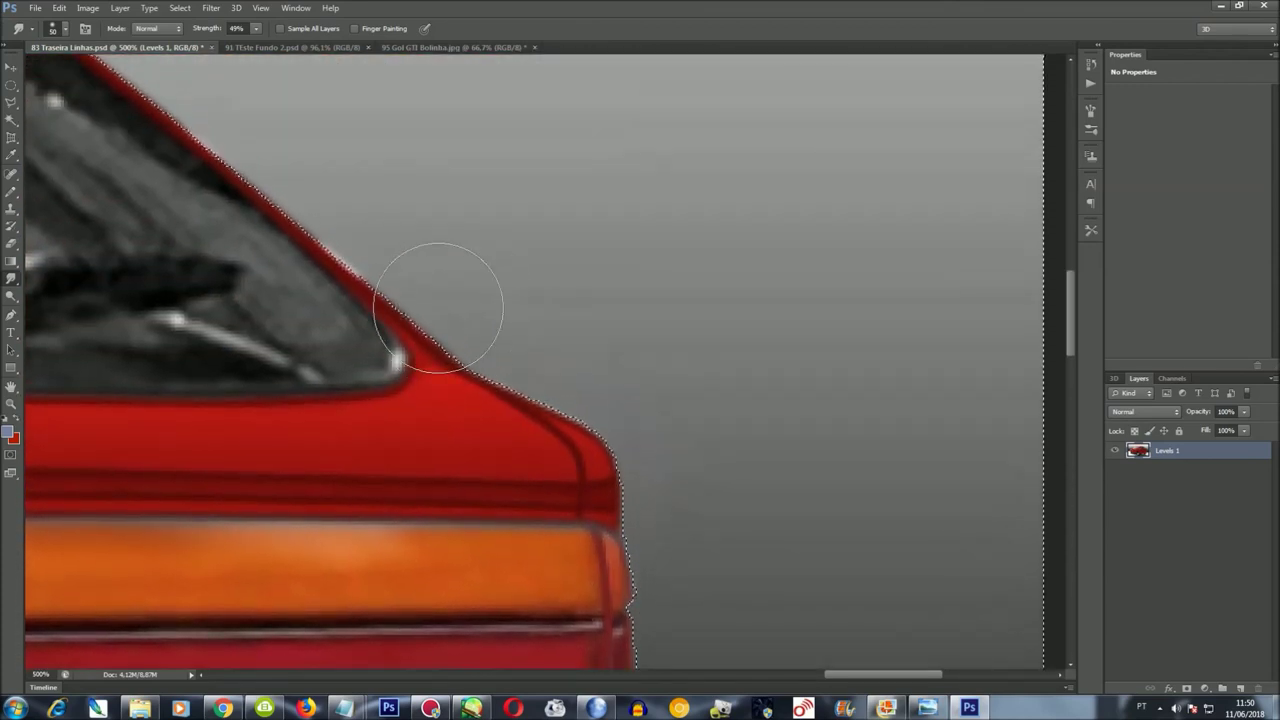
{"action": "scroll", "coordinate": [614, 557], "scroll_direction": "left", "scroll_amount": 10}
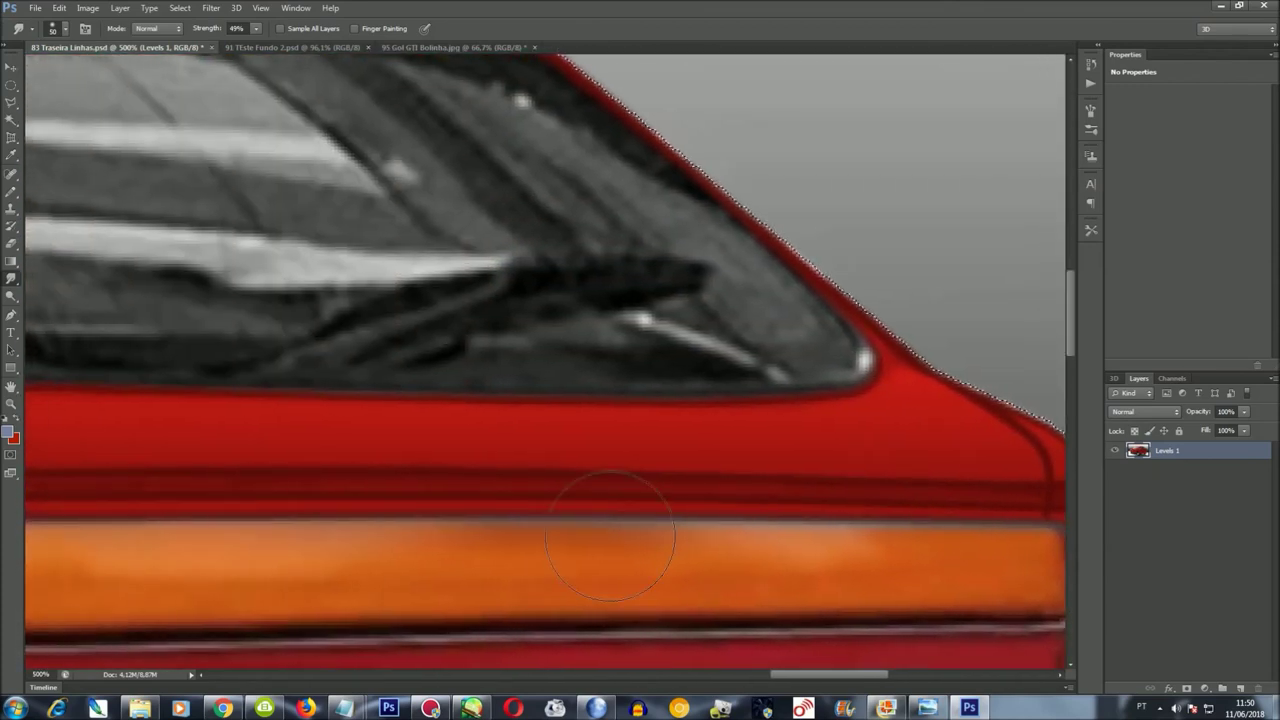
{"action": "scroll", "coordinate": [580, 420], "scroll_direction": "up", "scroll_amount": 10}
{"action": "scroll", "coordinate": [545, 290], "scroll_direction": "up", "scroll_amount": 2}
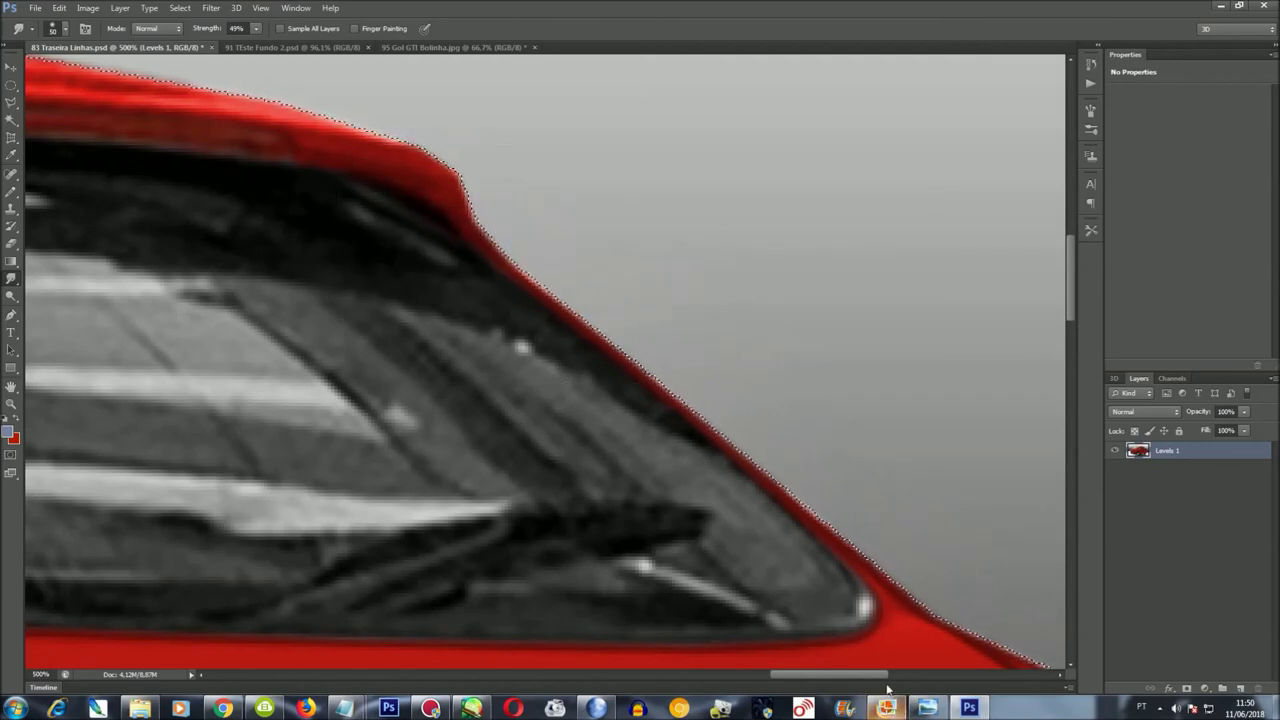
{"action": "scroll", "coordinate": [789, 640], "scroll_direction": "left", "scroll_amount": 5}
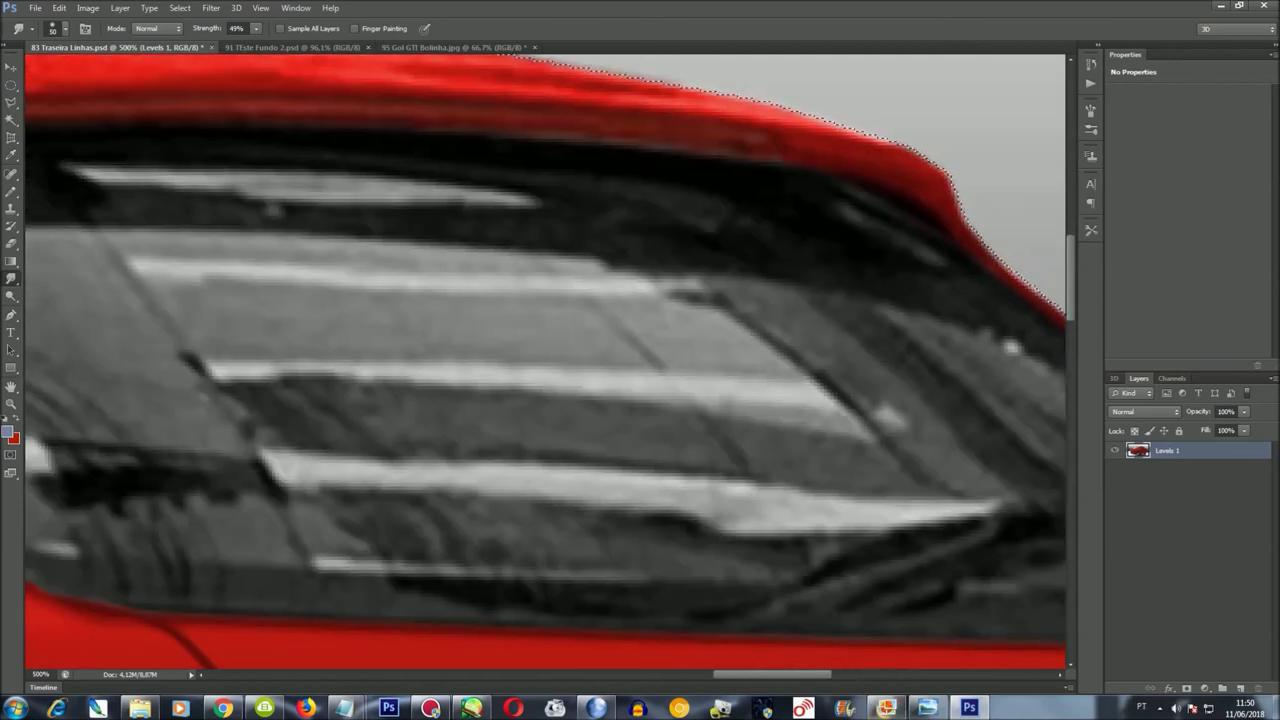
{"action": "scroll", "coordinate": [800, 528], "scroll_direction": "up", "scroll_amount": 2}
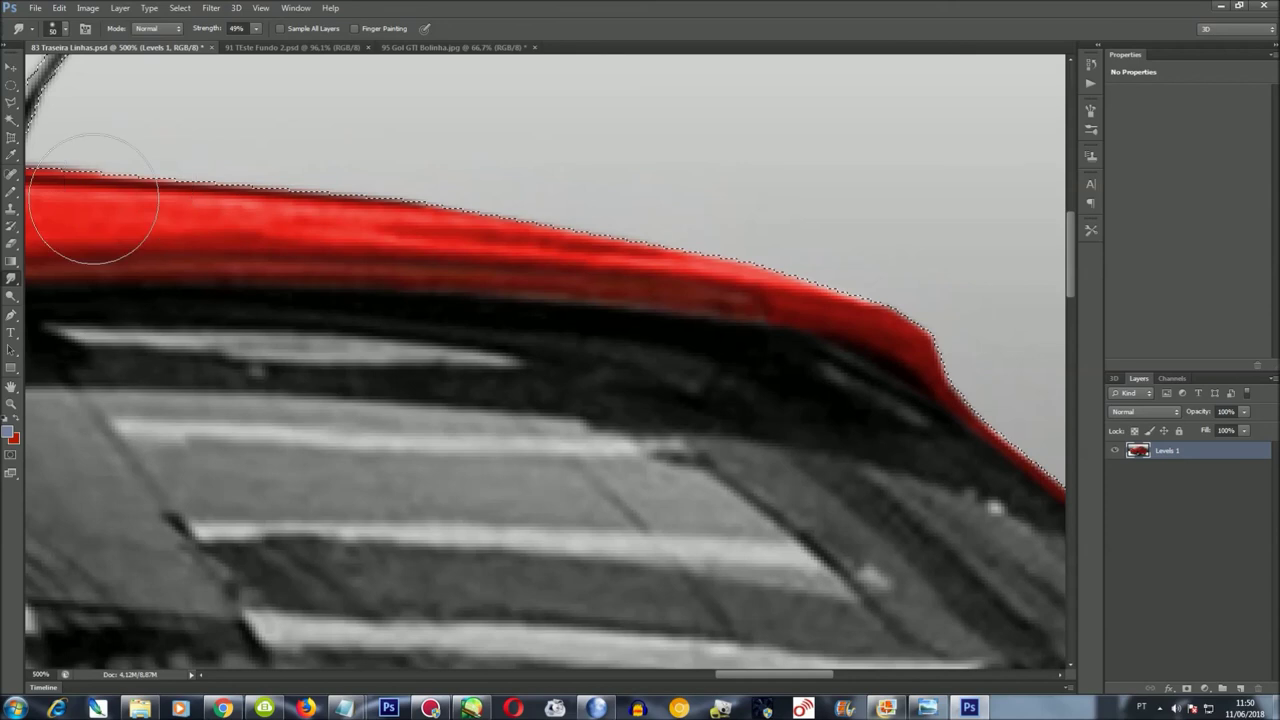
{"action": "scroll", "coordinate": [1006, 594], "scroll_direction": "up", "scroll_amount": 1}
{"action": "scroll", "coordinate": [1006, 594], "scroll_direction": "up", "scroll_amount": 8}
Smudge the red paint edges along the side mirror and front fender
{"action": "scroll", "coordinate": [809, 600], "scroll_direction": "down", "scroll_amount": 3}
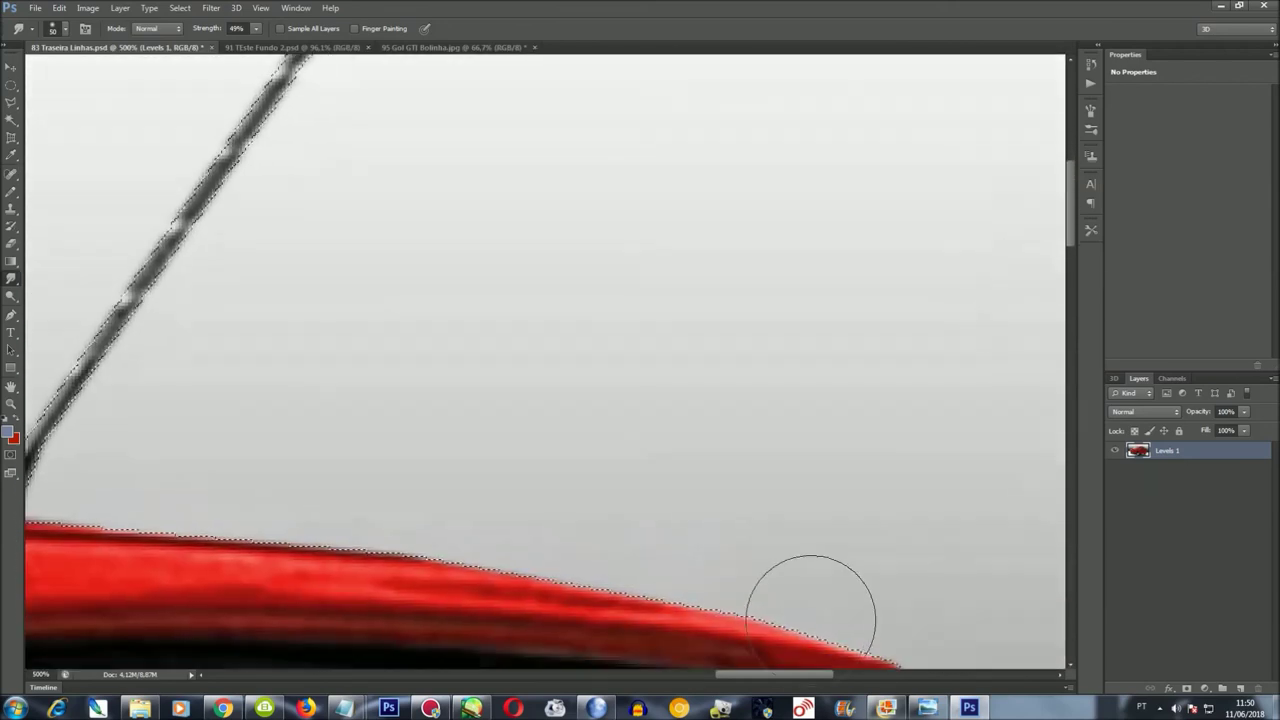
{"action": "scroll", "coordinate": [629, 509], "scroll_direction": "left", "scroll_amount": 5}
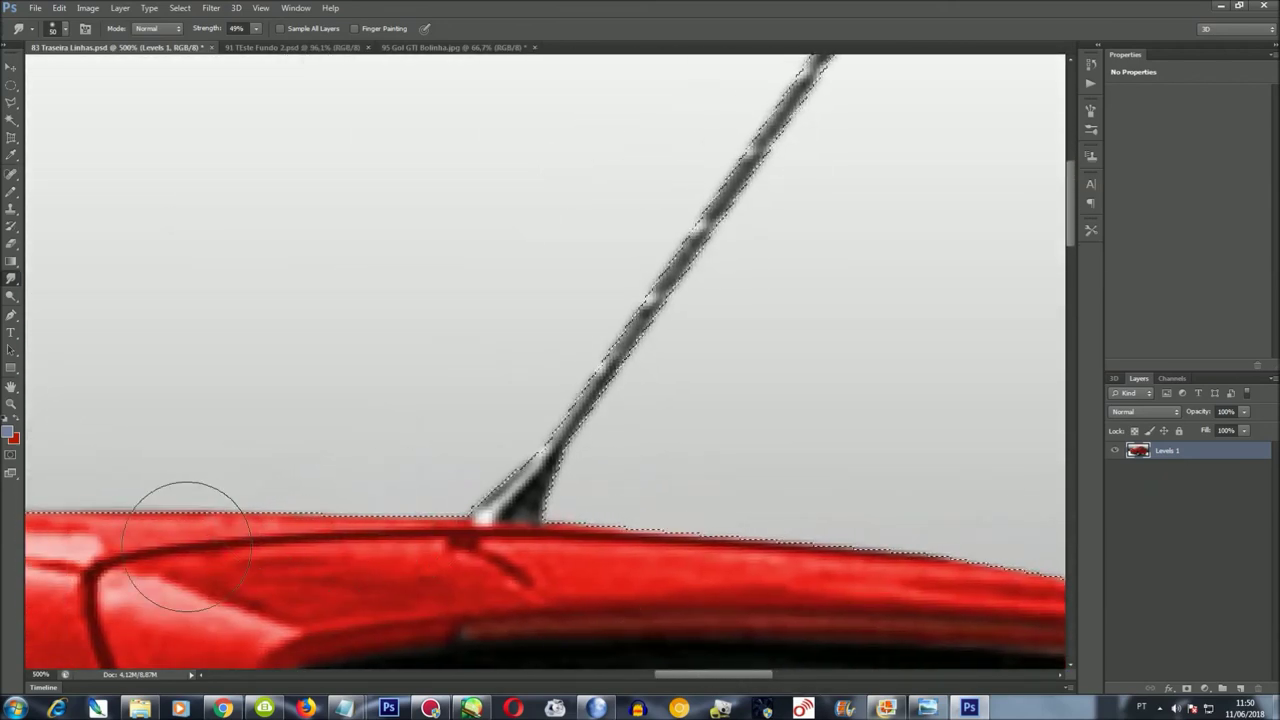
{"action": "scroll", "coordinate": [237, 486], "scroll_direction": "left", "scroll_amount": 1}
{"action": "scroll", "coordinate": [756, 490], "scroll_direction": "left", "scroll_amount": 4}
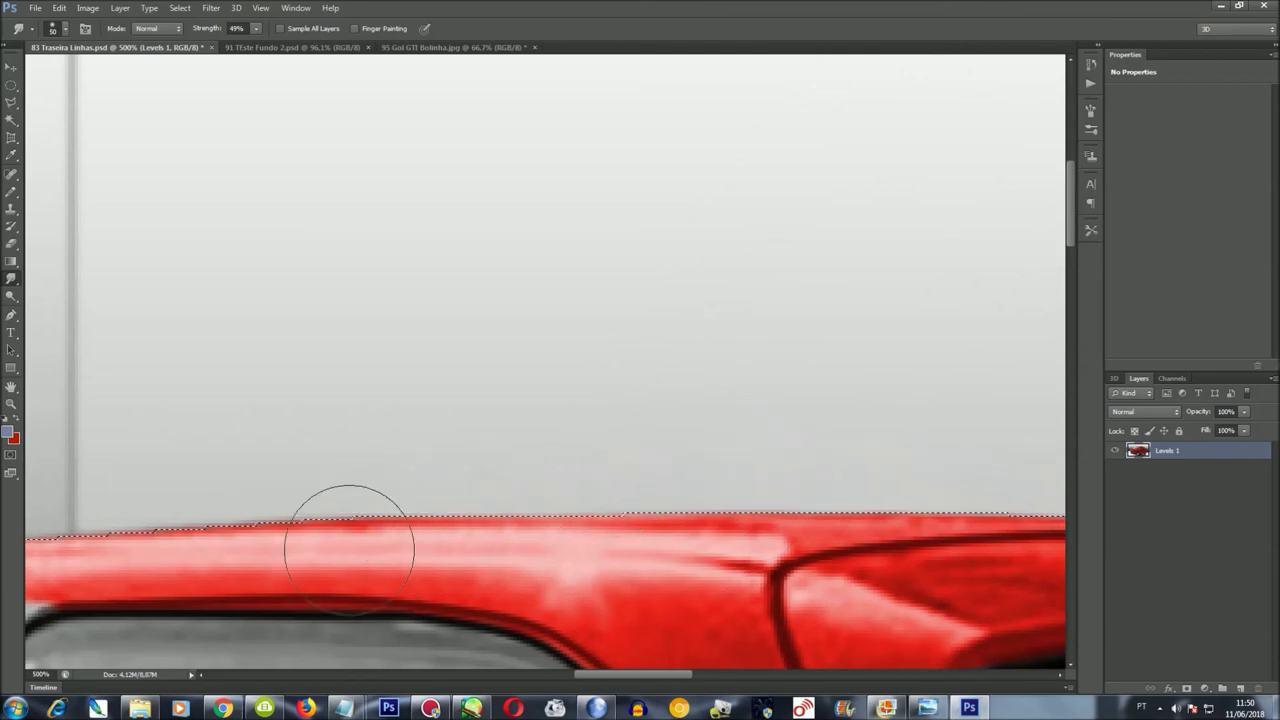
{"action": "scroll", "coordinate": [706, 650], "scroll_direction": "left", "scroll_amount": 1}
{"action": "scroll", "coordinate": [600, 620], "scroll_direction": "down", "scroll_amount": 2}
{"action": "scroll", "coordinate": [586, 614], "scroll_direction": "left", "scroll_amount": 5}
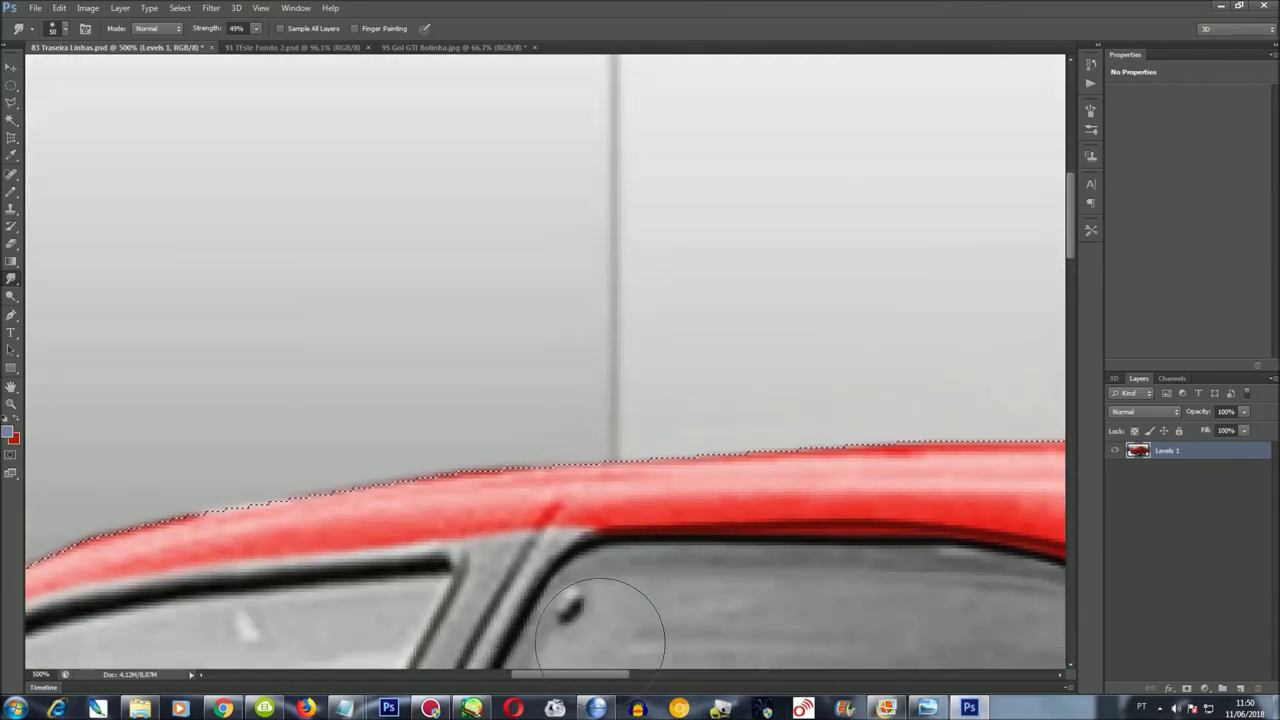
{"action": "scroll", "coordinate": [528, 608], "scroll_direction": "left", "scroll_amount": 5}
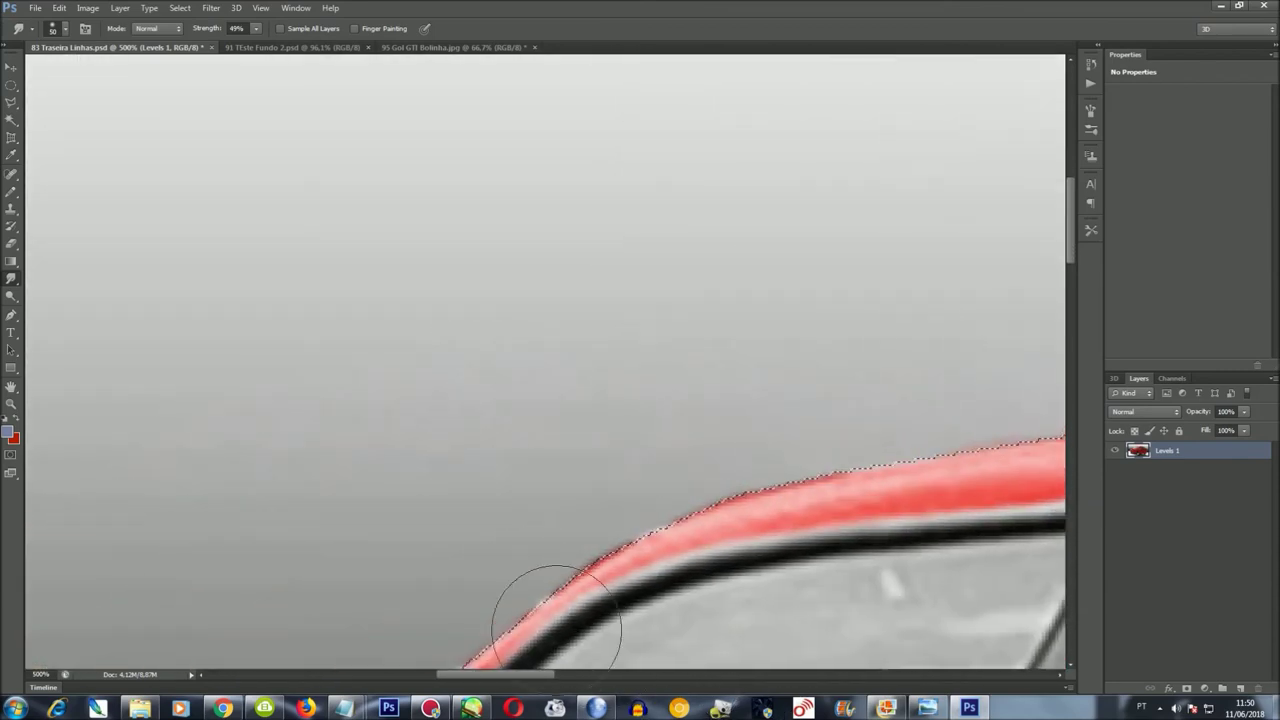
{"action": "scroll", "coordinate": [808, 371], "scroll_direction": "down", "scroll_amount": 1}
{"action": "scroll", "coordinate": [540, 445], "scroll_direction": "down", "scroll_amount": 2}
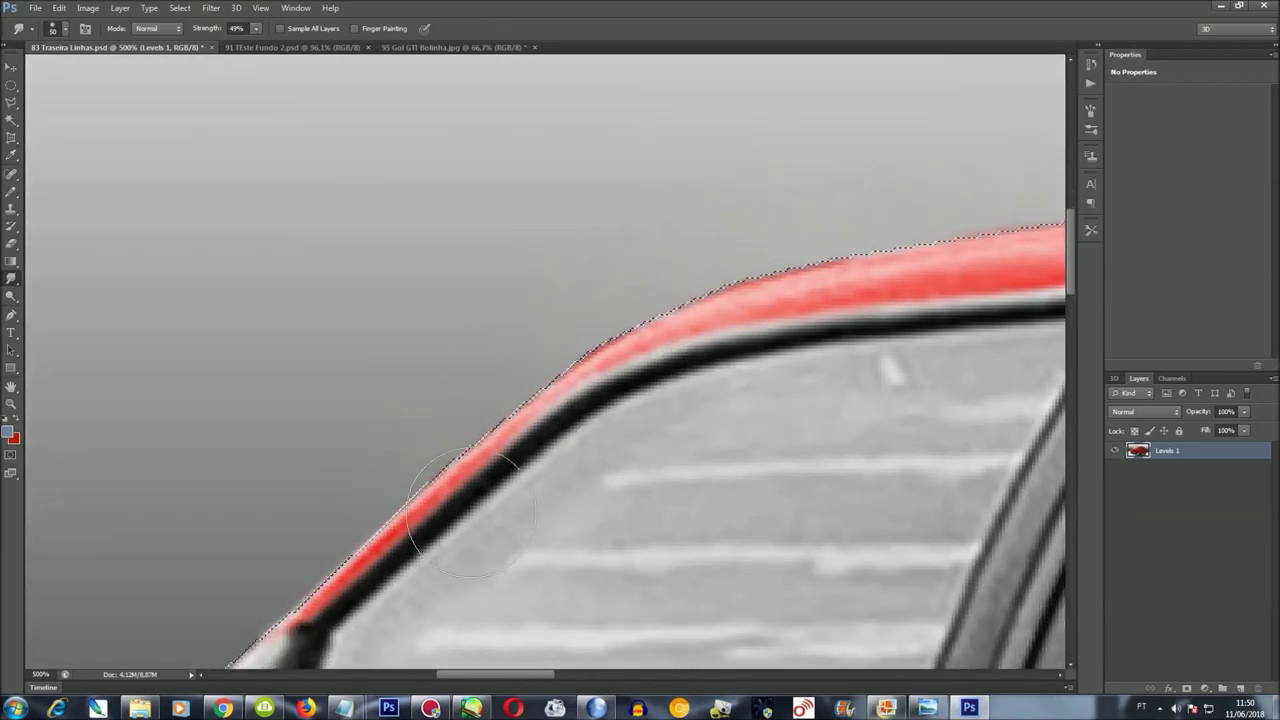
{"action": "scroll", "coordinate": [400, 480], "scroll_direction": "down", "scroll_amount": 2}
{"action": "scroll", "coordinate": [370, 630], "scroll_direction": "down", "scroll_amount": 1}
{"action": "scroll", "coordinate": [450, 520], "scroll_direction": "left", "scroll_amount": 5}
{"action": "scroll", "coordinate": [450, 520], "scroll_direction": "down", "scroll_amount": 1}
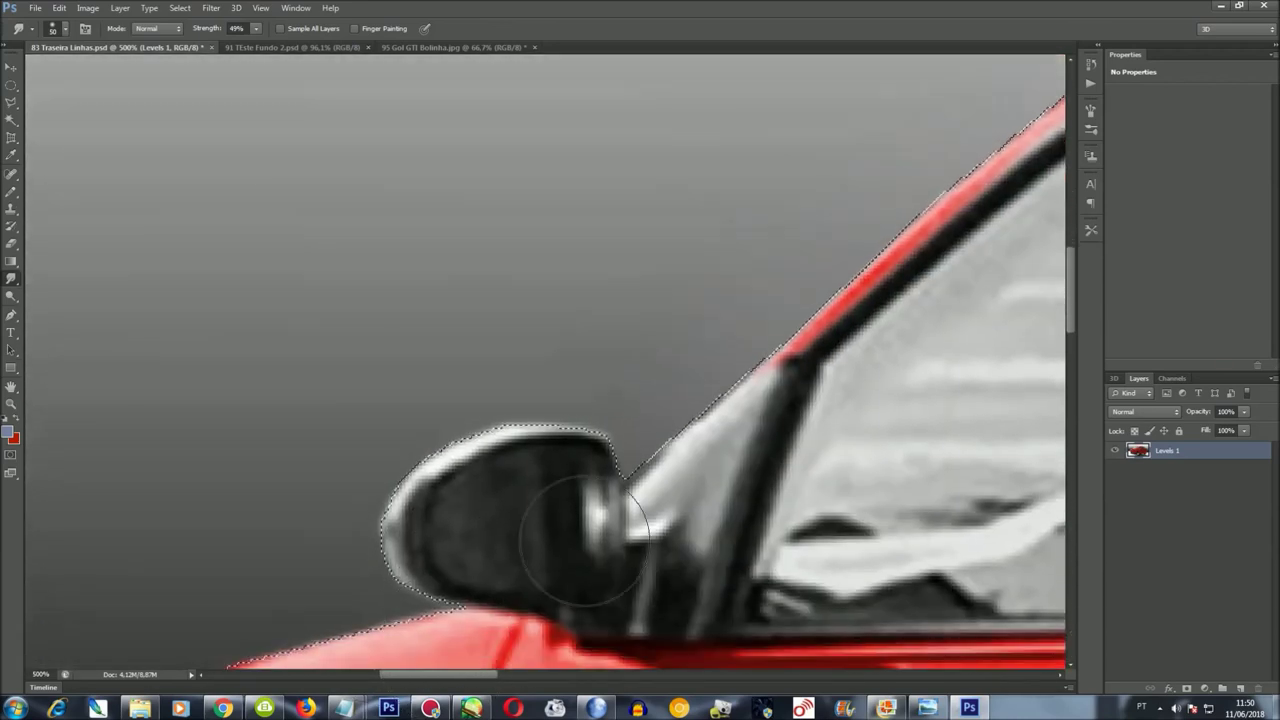
{"action": "scroll", "coordinate": [450, 490], "scroll_direction": "down", "scroll_amount": 1}
{"action": "scroll", "coordinate": [386, 551], "scroll_direction": "down", "scroll_amount": 1}
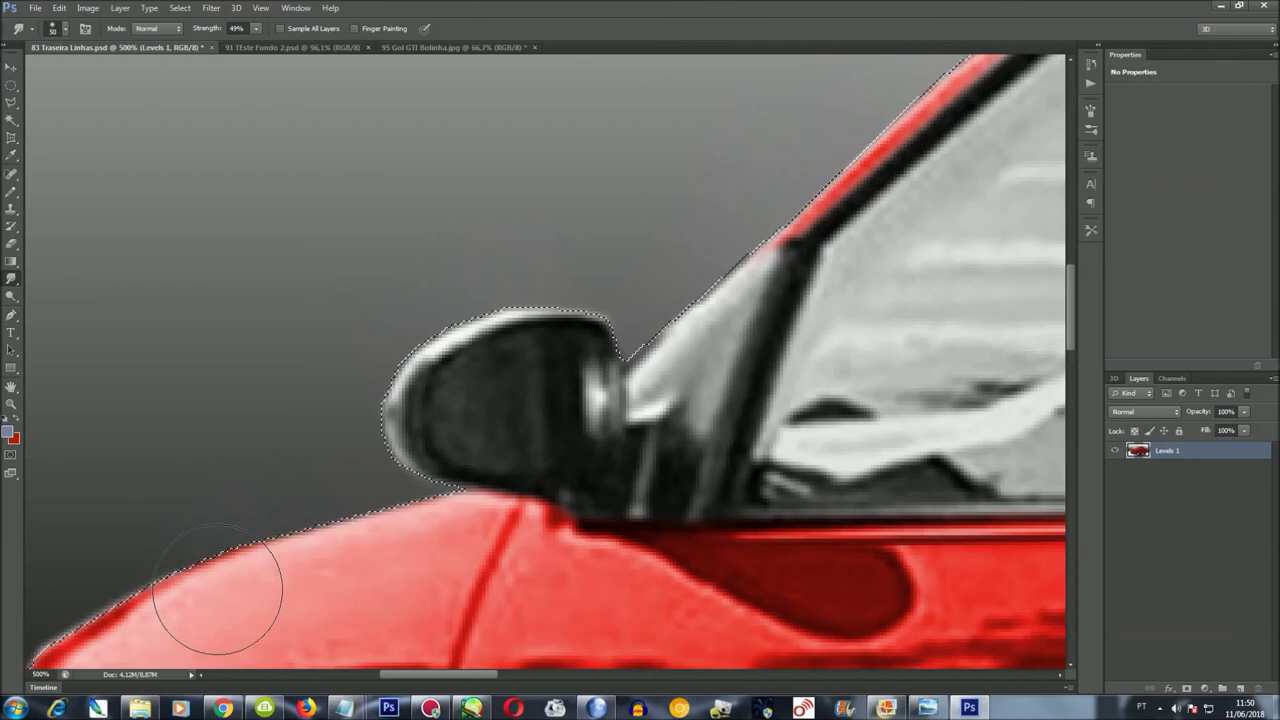
{"action": "scroll", "coordinate": [422, 615], "scroll_direction": "left", "scroll_amount": 5}
{"action": "scroll", "coordinate": [560, 530], "scroll_direction": "down", "scroll_amount": 2}
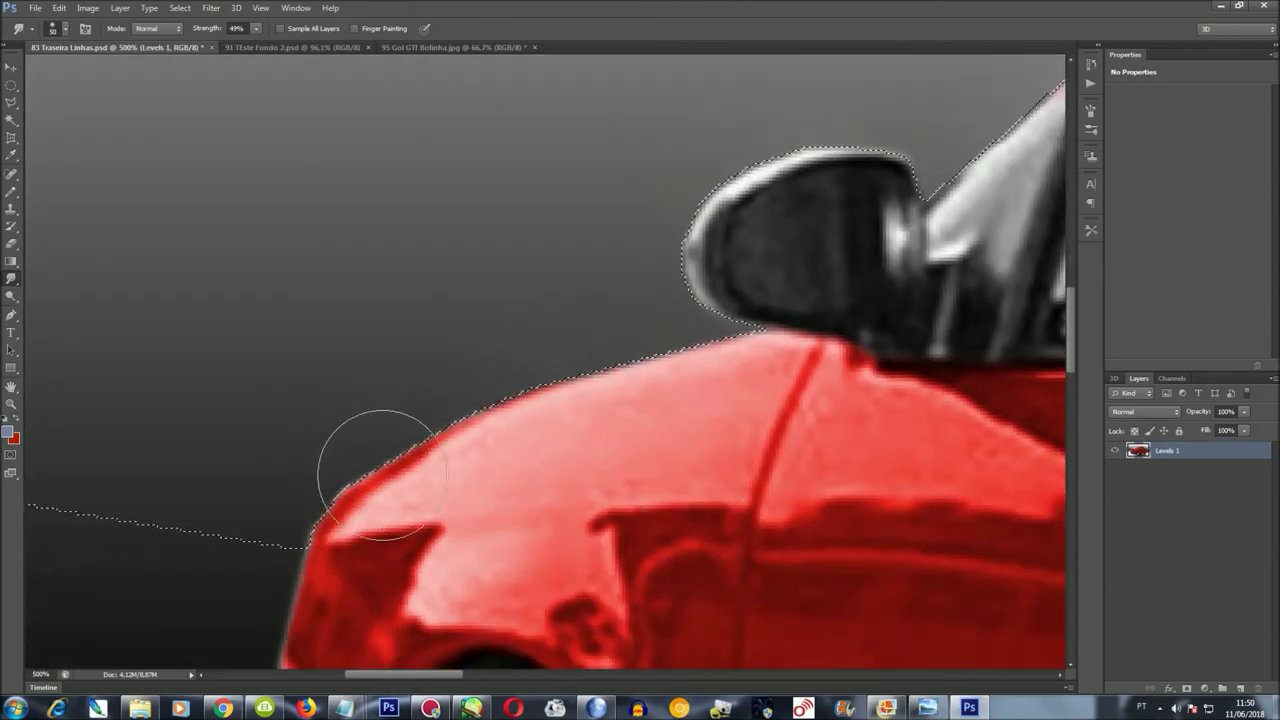
{"action": "scroll", "coordinate": [440, 465], "scroll_direction": "down", "scroll_amount": 2}
{"action": "scroll", "coordinate": [505, 485], "scroll_direction": "down", "scroll_amount": 2}
{"action": "scroll", "coordinate": [512, 500], "scroll_direction": "down", "scroll_amount": 1}
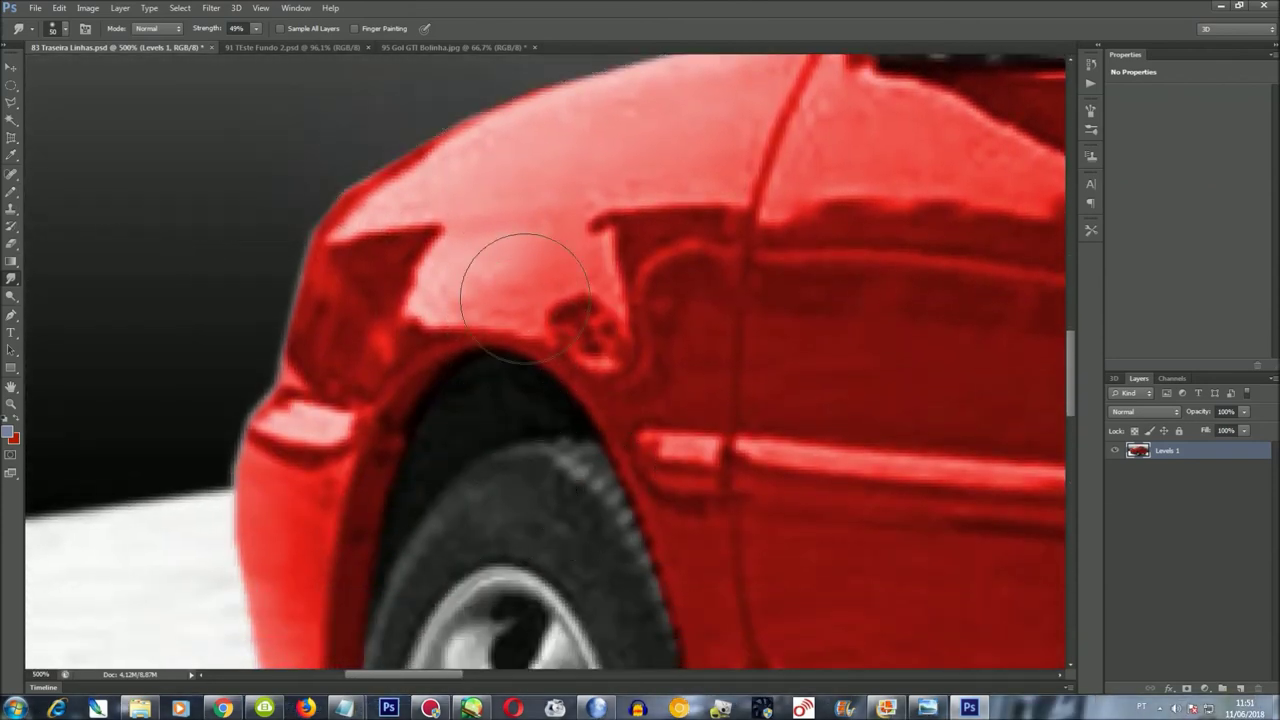
{"action": "scroll", "coordinate": [710, 385], "scroll_direction": "up", "scroll_amount": 3}
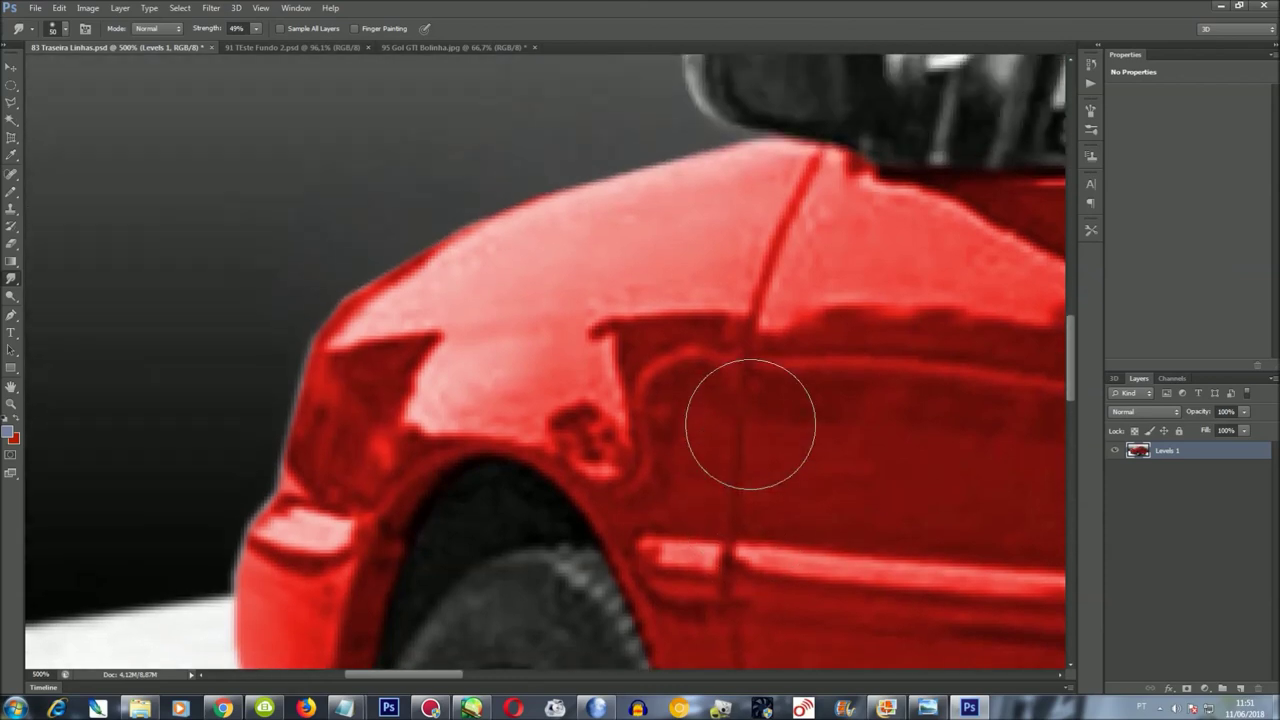
{"action": "left_click", "coordinate": [16, 88]}
Draw an oval selection at the front fender, then rotate, widen and shift it over the fender
{"action": "left_click_drag", "start_coordinate": [906, 178], "coordinate": [986, 130]}
{"action": "right_click", "coordinate": [846, 217]}
{"action": "left_click", "coordinate": [900, 389]}
{"action": "left_click_drag", "start_coordinate": [1010, 576], "coordinate": [1060, 470]}
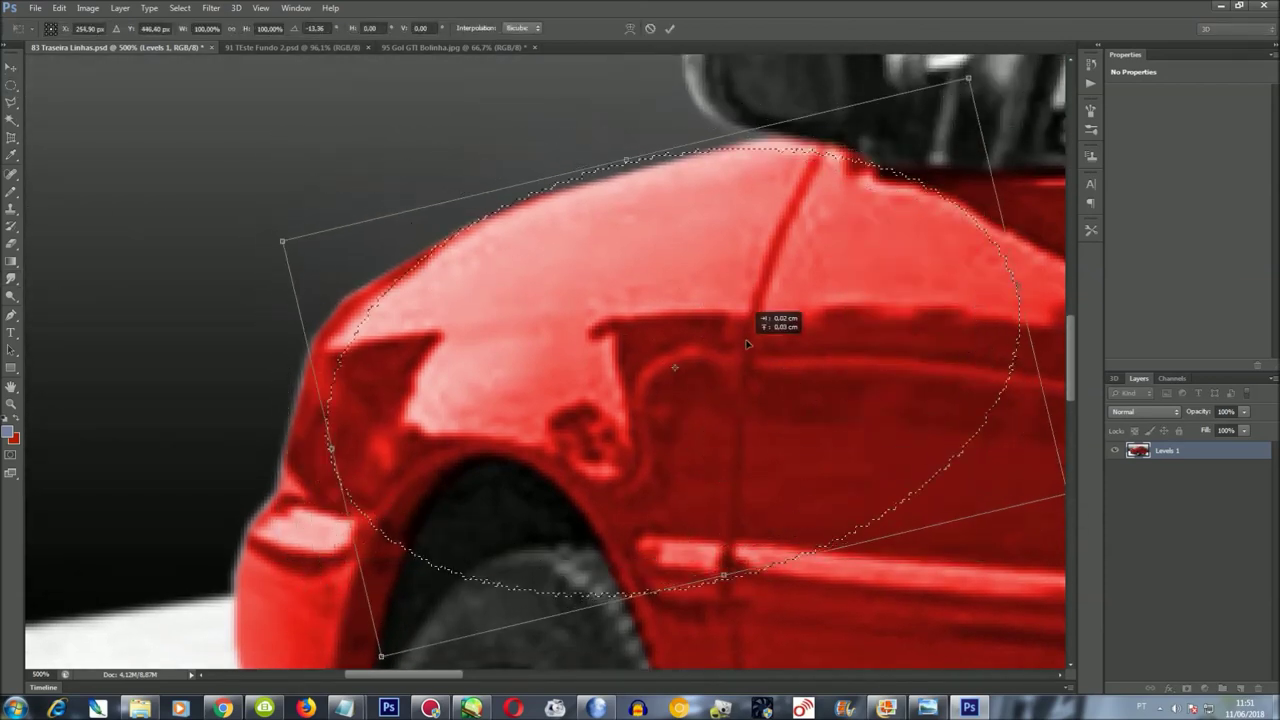
{"action": "left_click_drag", "start_coordinate": [760, 300], "coordinate": [800, 318]}
{"action": "left_click_drag", "start_coordinate": [290, 456], "coordinate": [260, 474]}
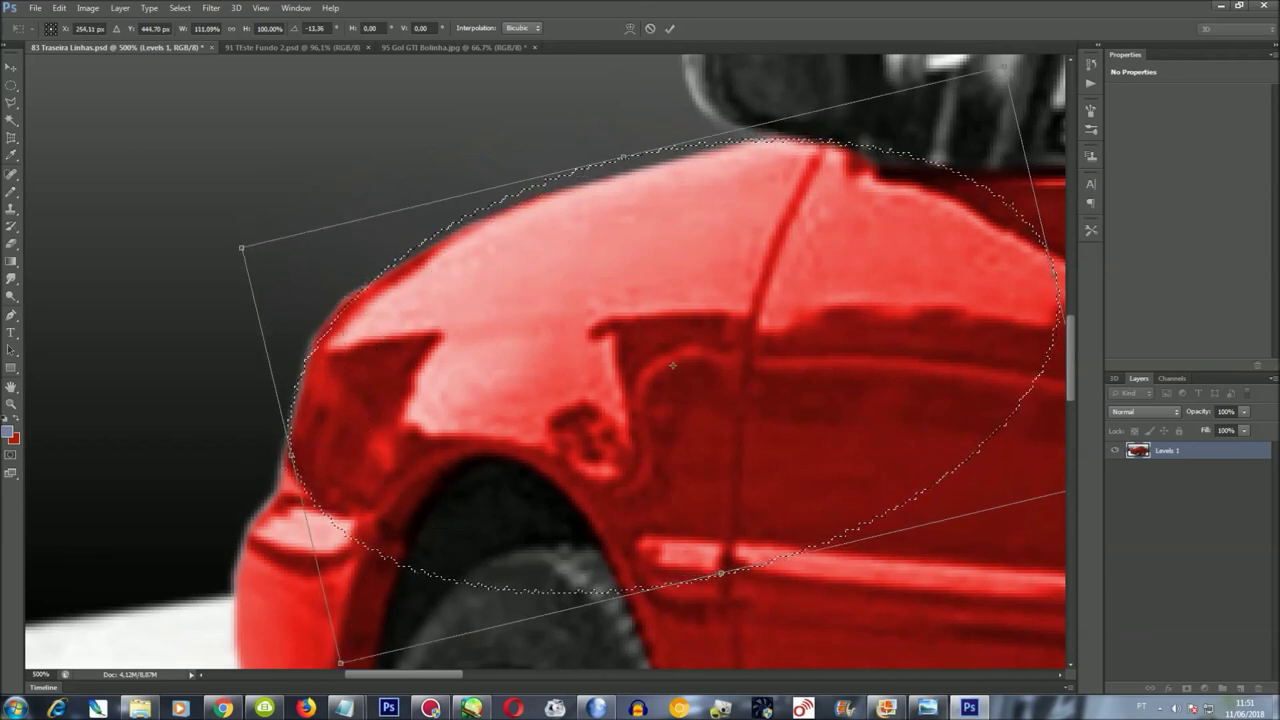
{"action": "left_click_drag", "start_coordinate": [670, 300], "coordinate": [720, 294]}
Warp the oval selection's outline outward to follow the fender, and commit it
{"action": "right_click", "coordinate": [603, 285]}
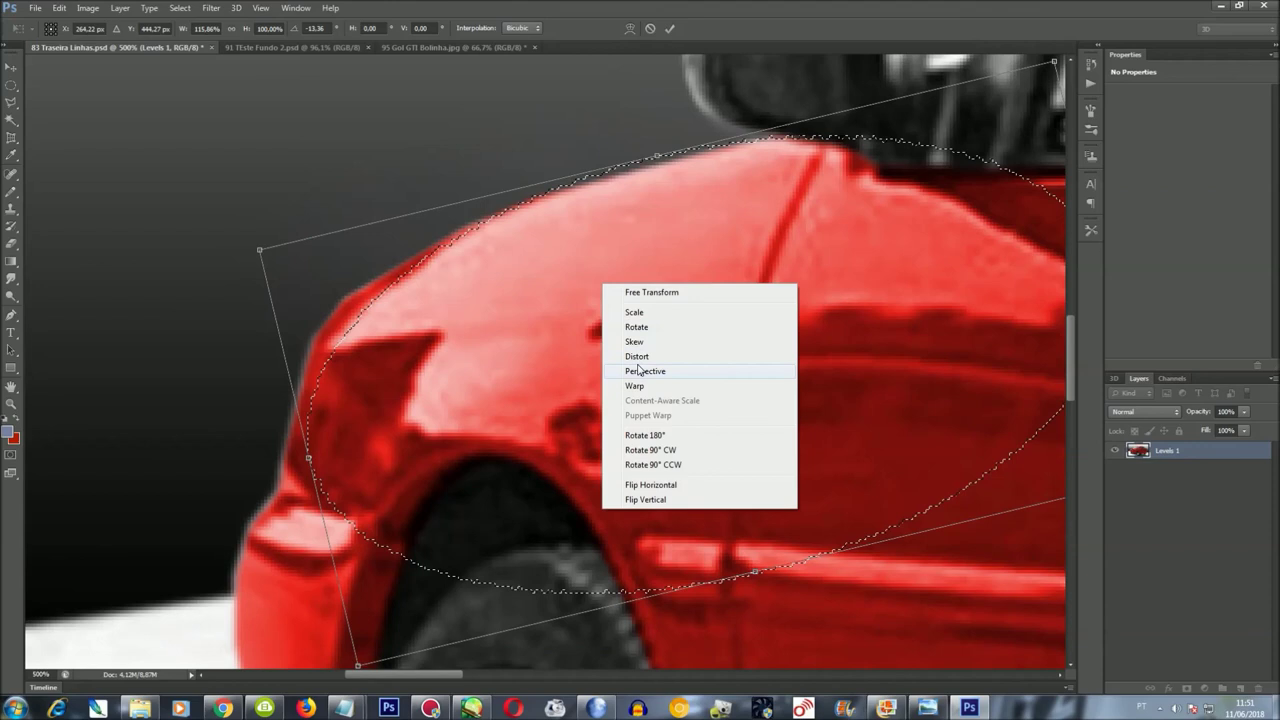
{"action": "left_click", "coordinate": [634, 385]}
{"action": "left_click_drag", "start_coordinate": [288, 388], "coordinate": [197, 398]}
{"action": "mouse_move", "coordinate": [834, 231]}
{"action": "left_mouse_down"}
{"action": "mouse_move", "coordinate": [923, 217]}
{"action": "mouse_move", "coordinate": [912, 220]}
{"action": "left_mouse_up"}
{"action": "key", "text": "Return"}
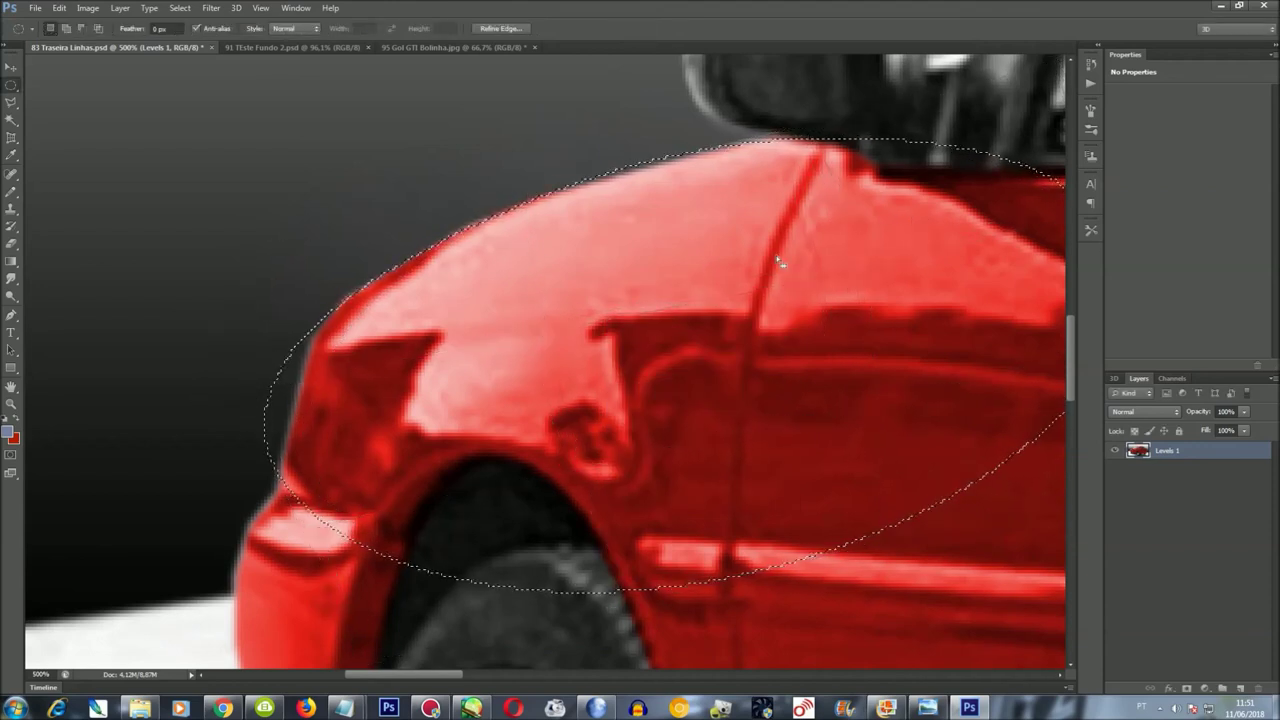
Return to smudging the fender edge, then fit the whole car image on screen
{"action": "key", "text": "r"}
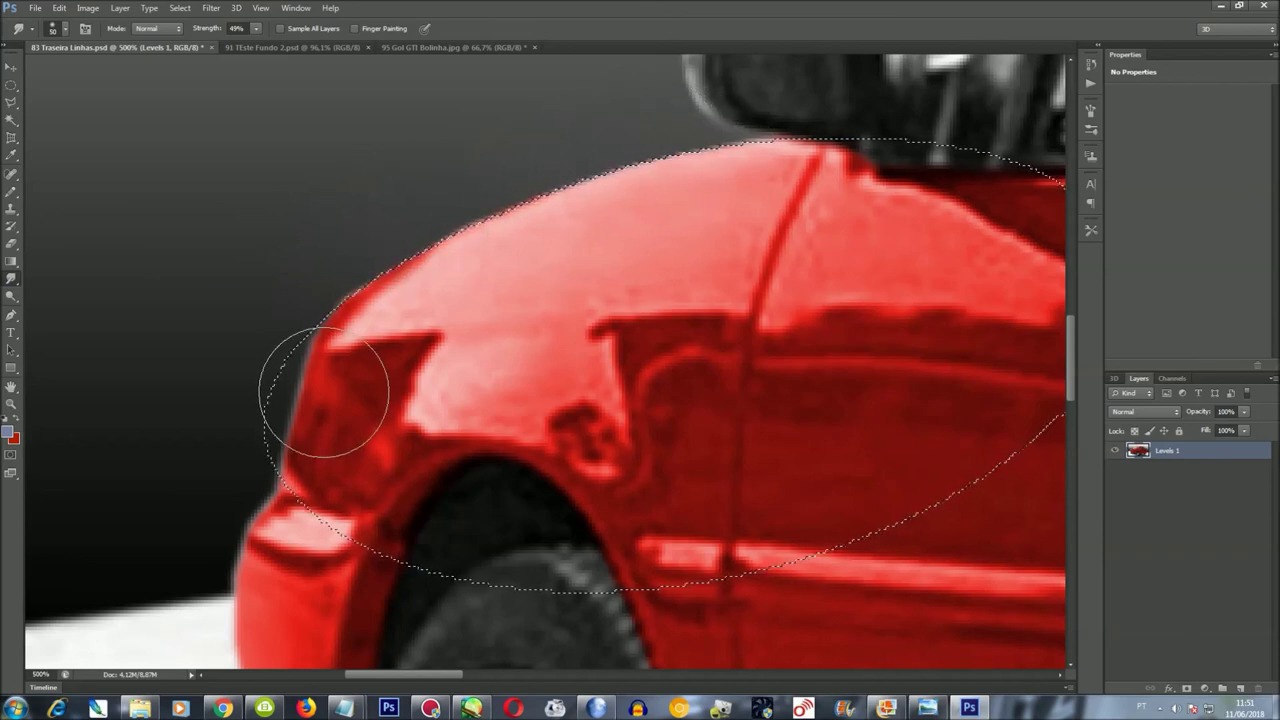
{"action": "left_click", "coordinate": [180, 7]}
{"action": "key", "text": "Escape"}
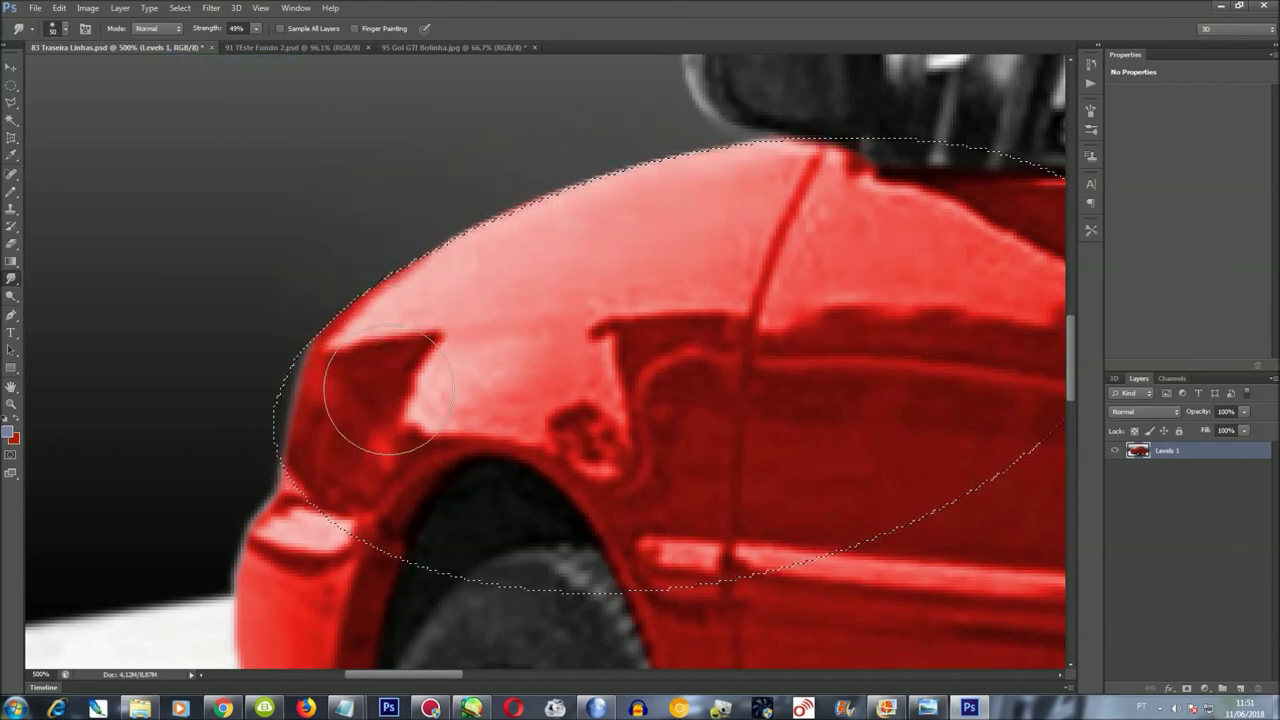
{"action": "left_click", "coordinate": [180, 7]}
{"action": "key", "text": "Escape"}
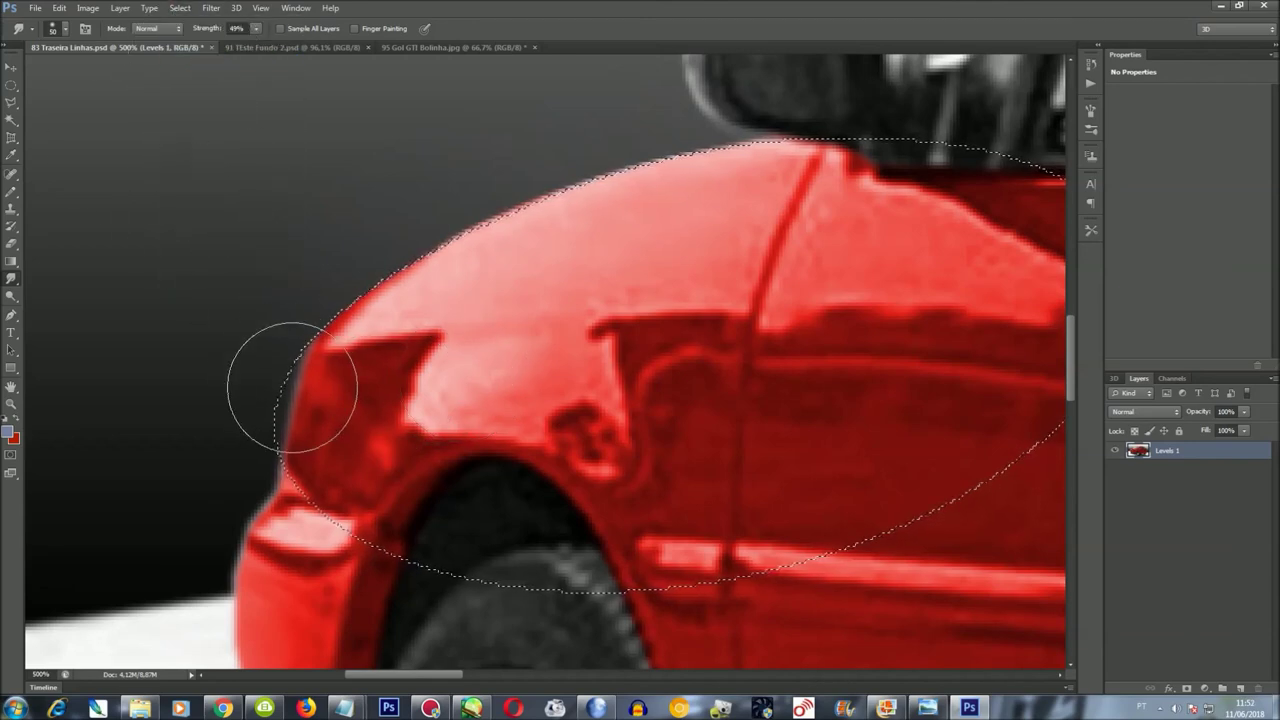
{"action": "key", "text": "ctrl+0"}
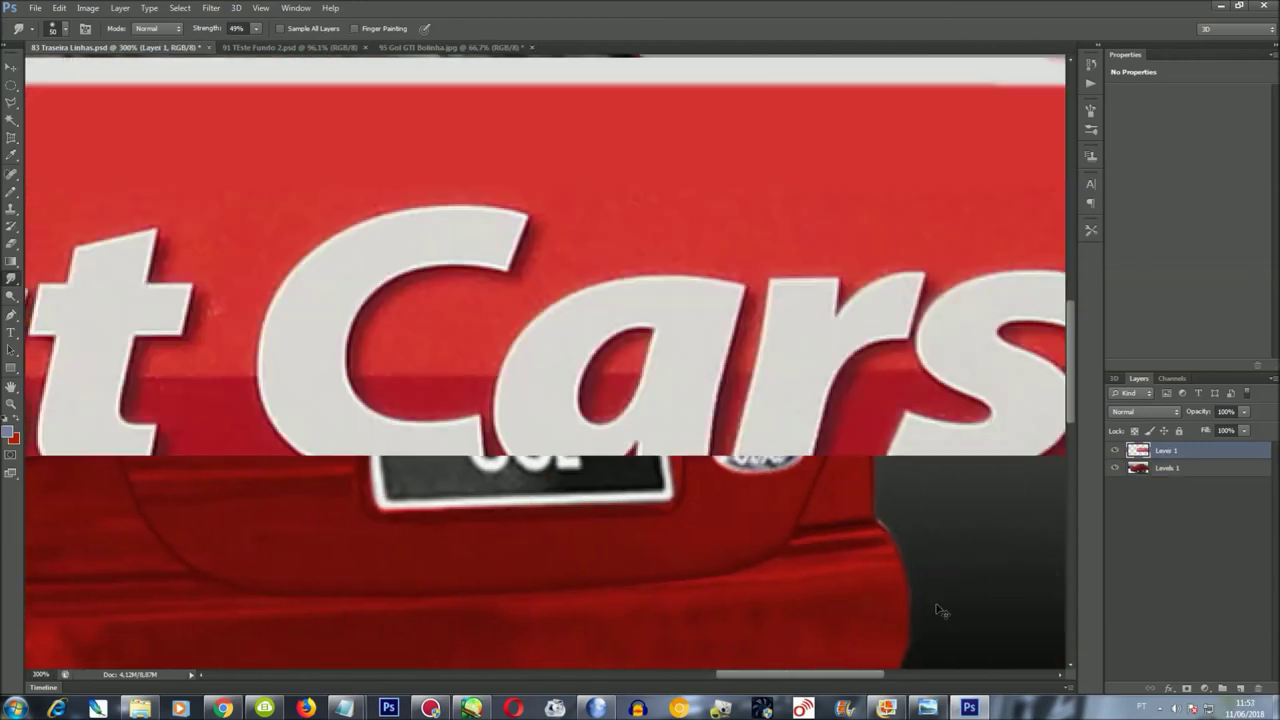
Scale the Best Cars plate down and move it onto the car's licence plate
{"action": "key", "text": "ctrl+t"}
{"action": "mouse_move", "coordinate": [171, 129]}
{"action": "left_mouse_down"}
{"action": "mouse_move", "coordinate": [678, 393]}
{"action": "mouse_move", "coordinate": [1001, 496]}
{"action": "mouse_move", "coordinate": [160, 173]}
{"action": "left_mouse_up"}
{"action": "left_click_drag", "start_coordinate": [238, 196], "coordinate": [858, 406]}
{"action": "mouse_move", "coordinate": [960, 465]}
{"action": "left_mouse_down"}
{"action": "mouse_move", "coordinate": [363, 422]}
{"action": "mouse_move", "coordinate": [394, 425]}
{"action": "left_mouse_up"}
{"action": "left_click_drag", "start_coordinate": [290, 371], "coordinate": [376, 396]}
Skew the plate's left edge downward and make the plate taller
{"action": "right_click", "coordinate": [503, 449]}
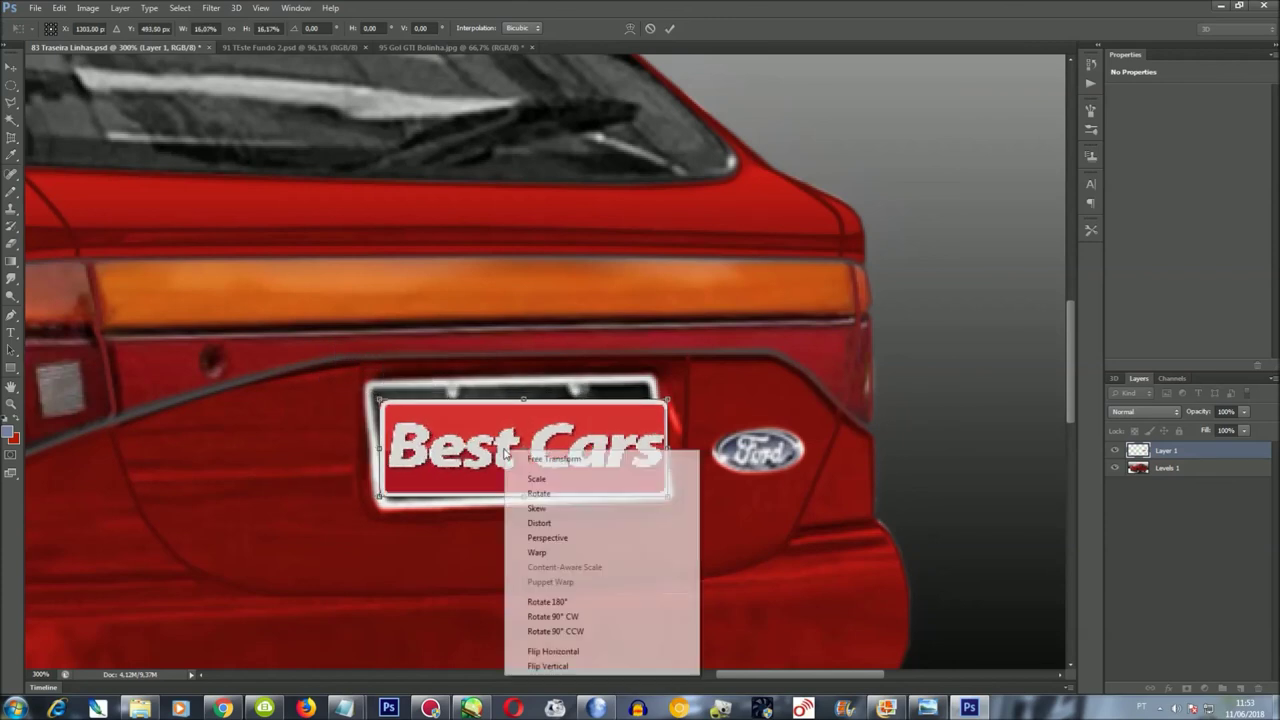
{"action": "left_click", "coordinate": [530, 503]}
{"action": "left_click_drag", "start_coordinate": [379, 448], "coordinate": [380, 460]}
{"action": "right_click", "coordinate": [527, 406]}
{"action": "left_click", "coordinate": [597, 443]}
{"action": "left_click_drag", "start_coordinate": [527, 404], "coordinate": [532, 376]}
Skew the plate's top edge to match the car, apply it, then preview Lomo Sun Kissed in Fotor
{"action": "right_click", "coordinate": [578, 398]}
{"action": "left_click", "coordinate": [600, 456]}
{"action": "left_click_drag", "start_coordinate": [524, 381], "coordinate": [511, 378]}
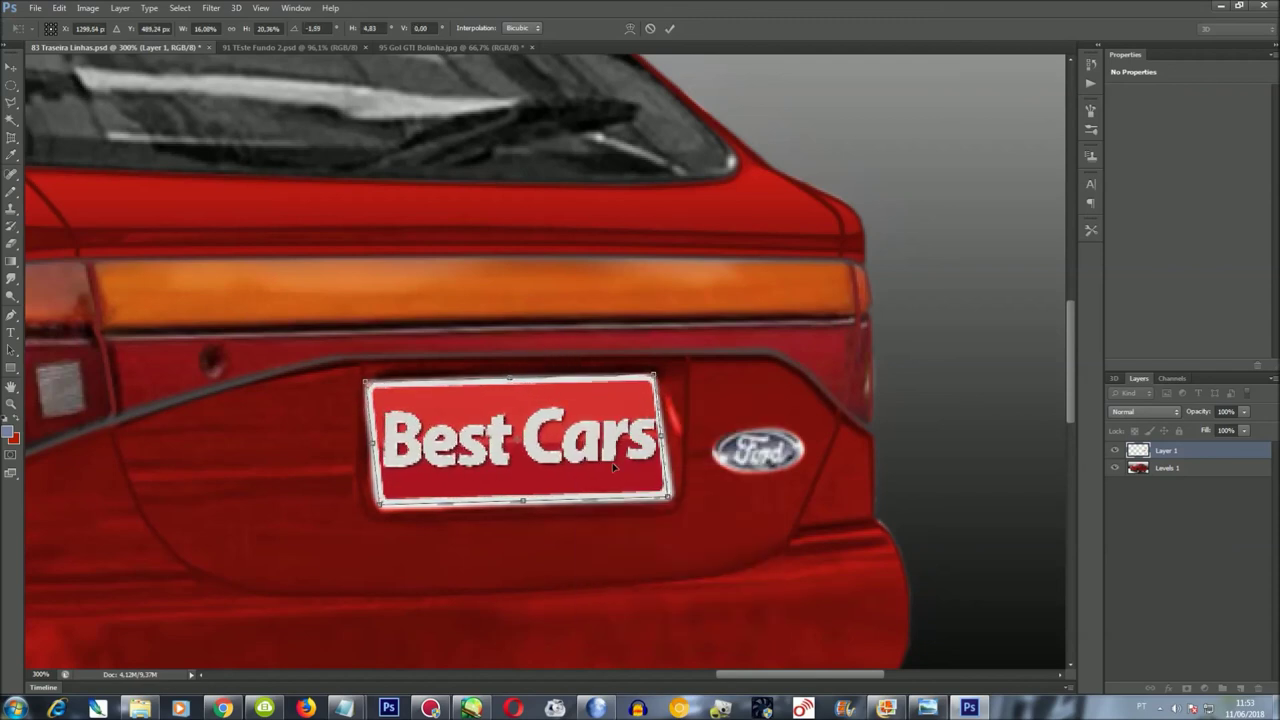
{"action": "key", "text": "Return"}
{"action": "key", "text": "r"}
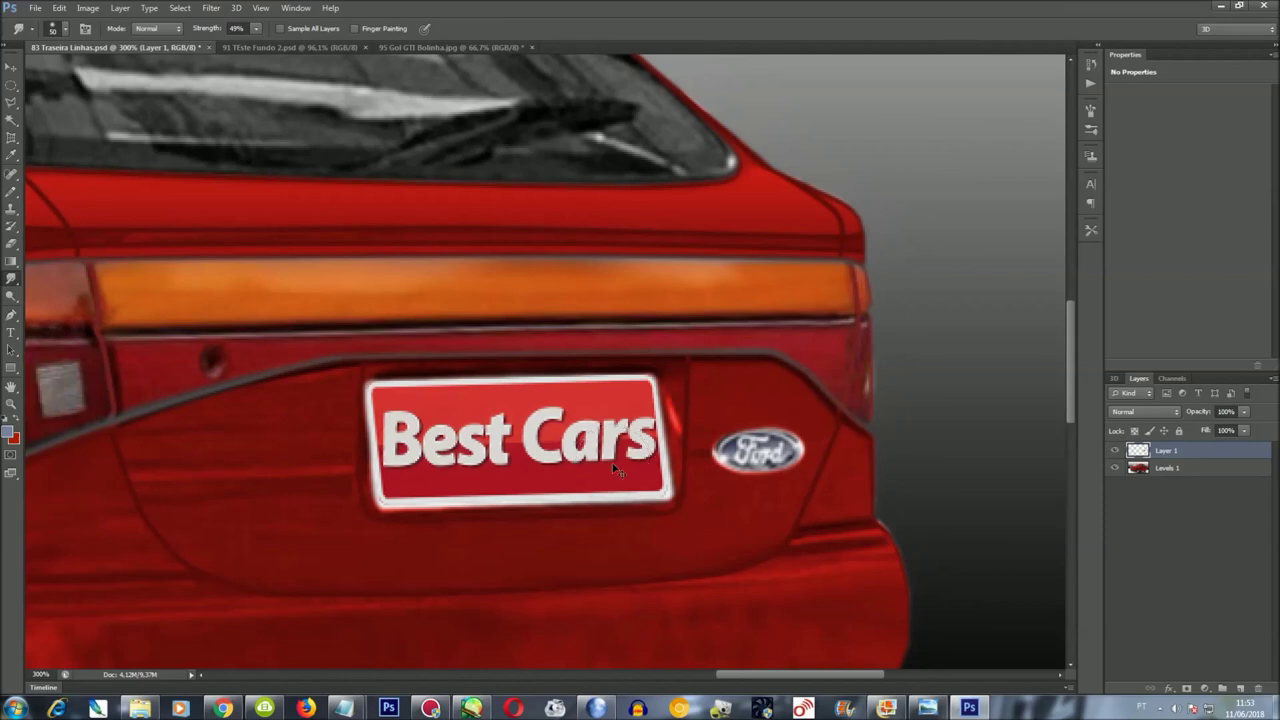
{"action": "key", "text": "ctrl+0"}
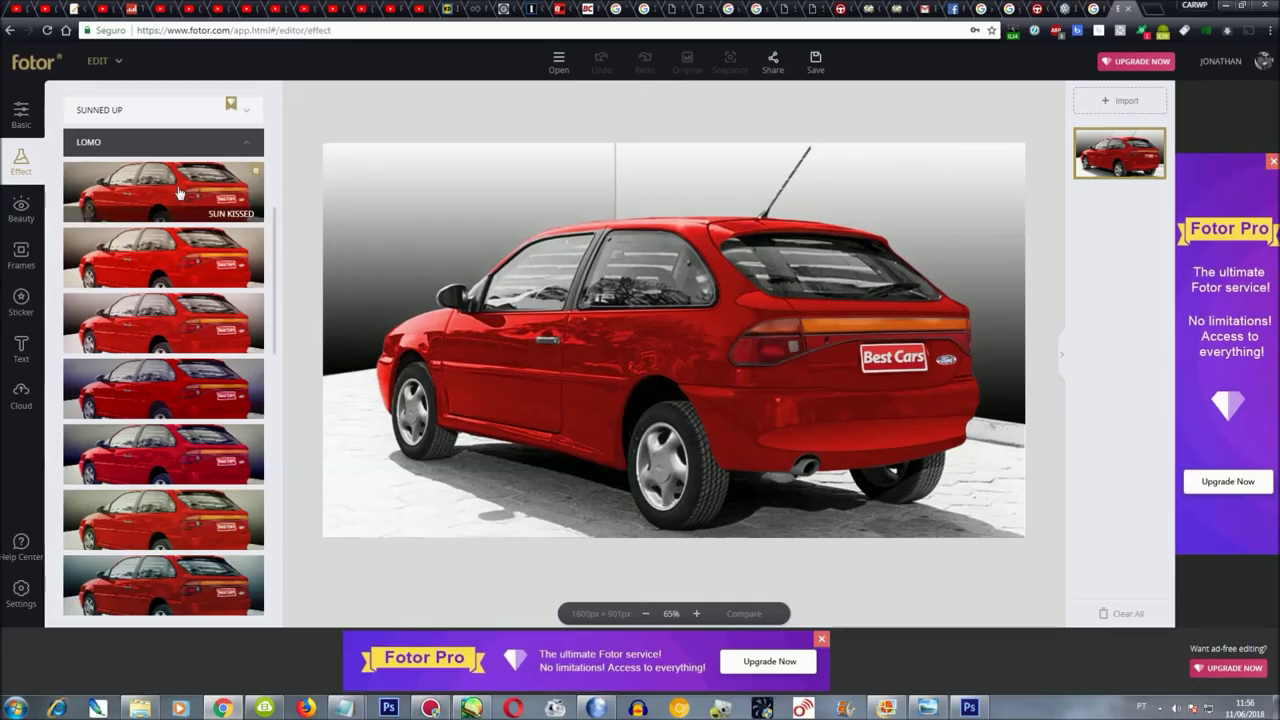
{"action": "left_click", "coordinate": [160, 192]}
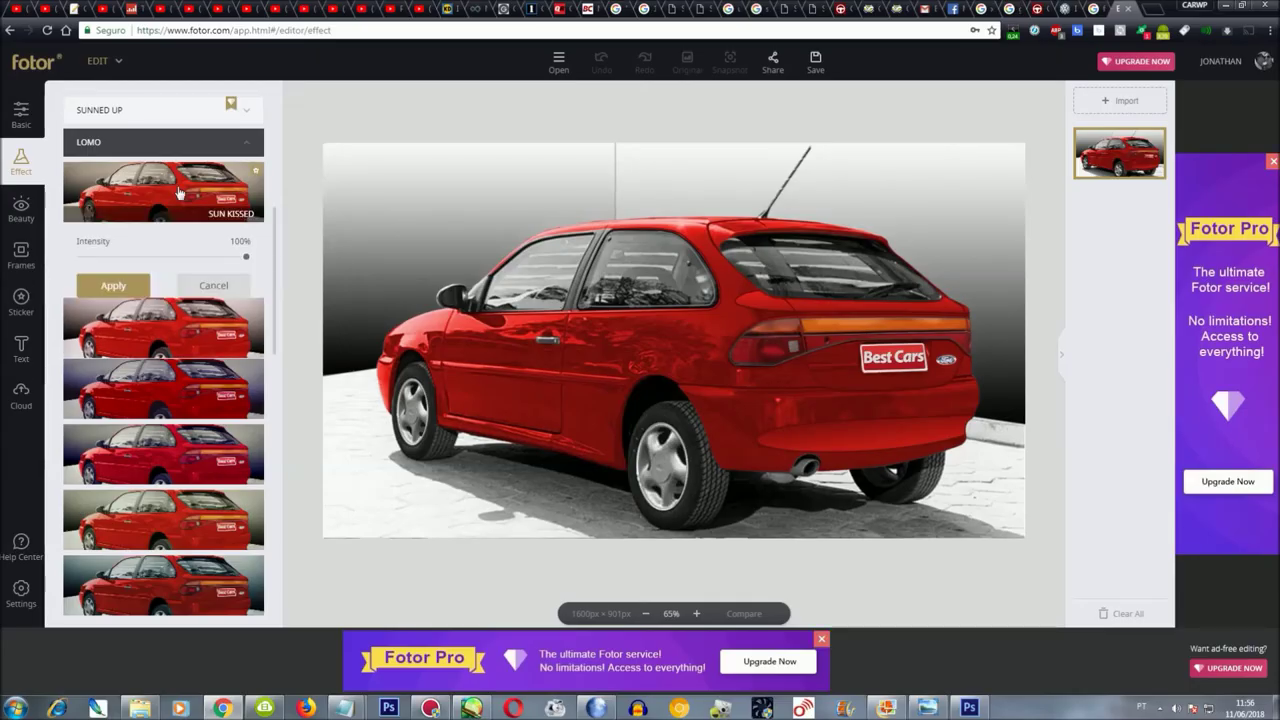
Preview Lomo Soft Glow, Sangria, LO-FI and Dusk, then settle on LO-FI at 98% intensity
{"action": "left_click", "coordinate": [165, 340]}
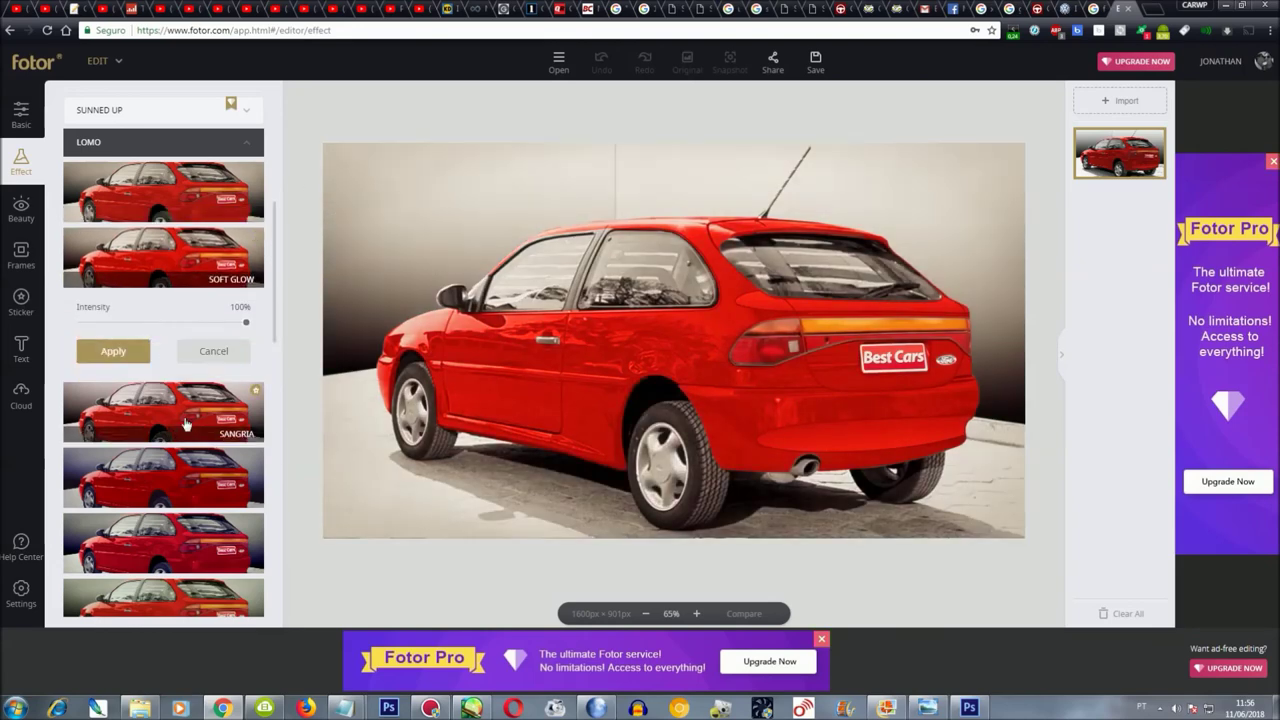
{"action": "left_click", "coordinate": [185, 425]}
{"action": "left_click", "coordinate": [183, 473]}
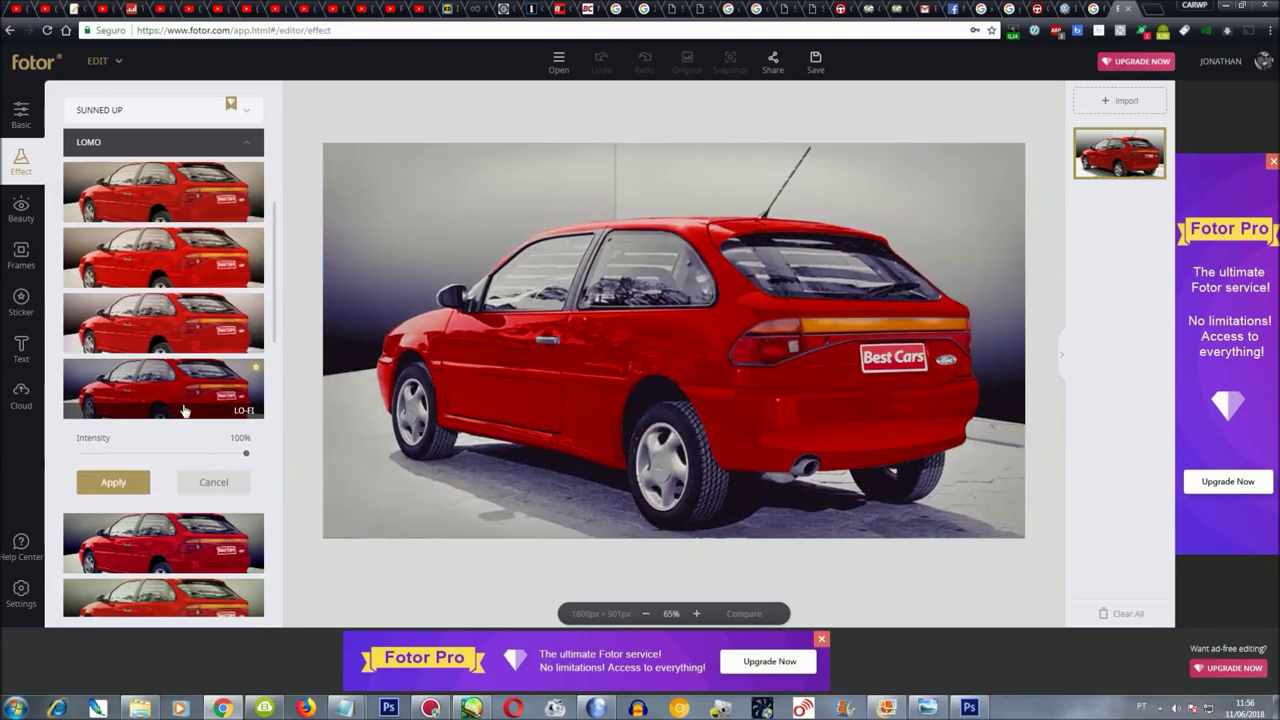
{"action": "left_click", "coordinate": [165, 547]}
{"action": "left_click", "coordinate": [180, 468]}
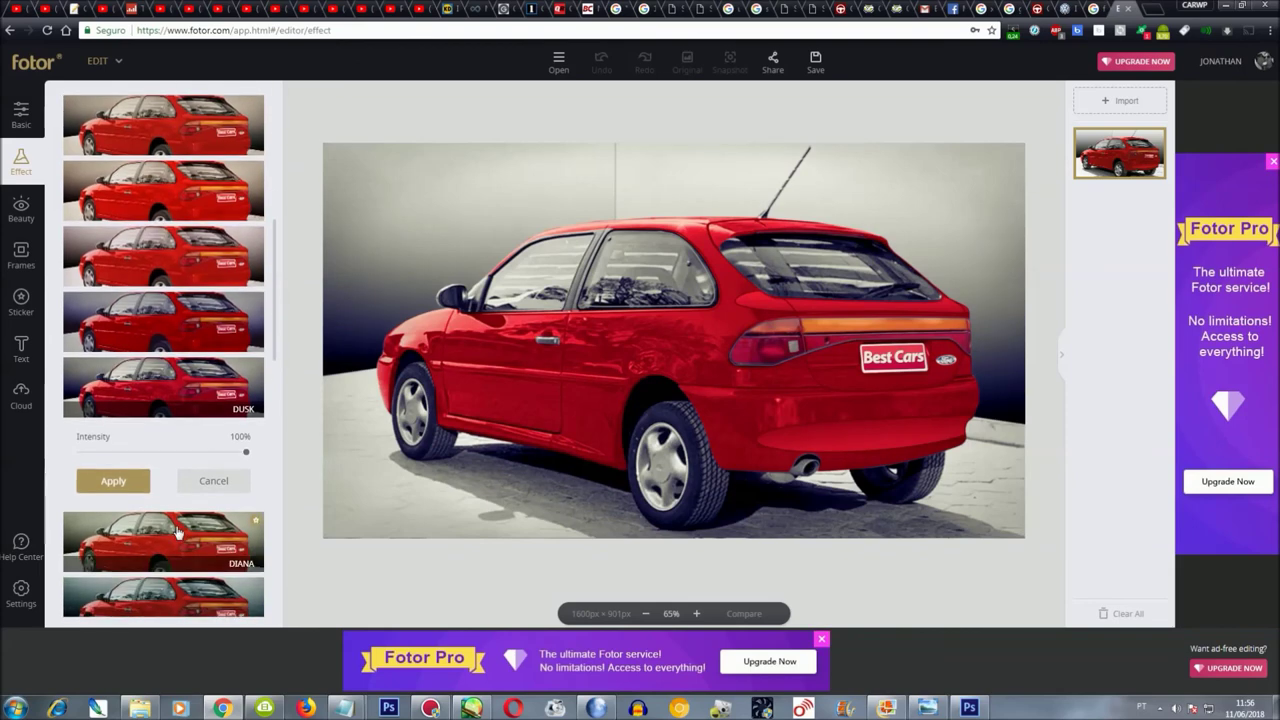
{"action": "left_click", "coordinate": [207, 488]}
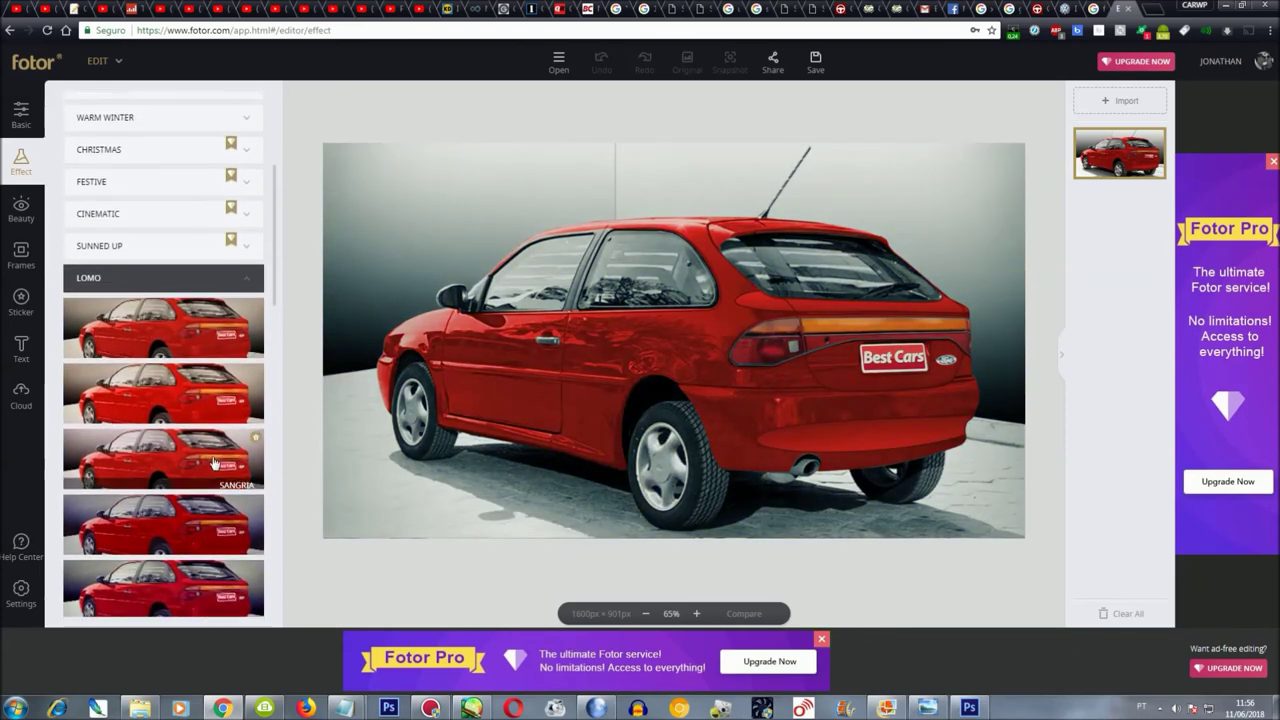
{"action": "left_click", "coordinate": [191, 476]}
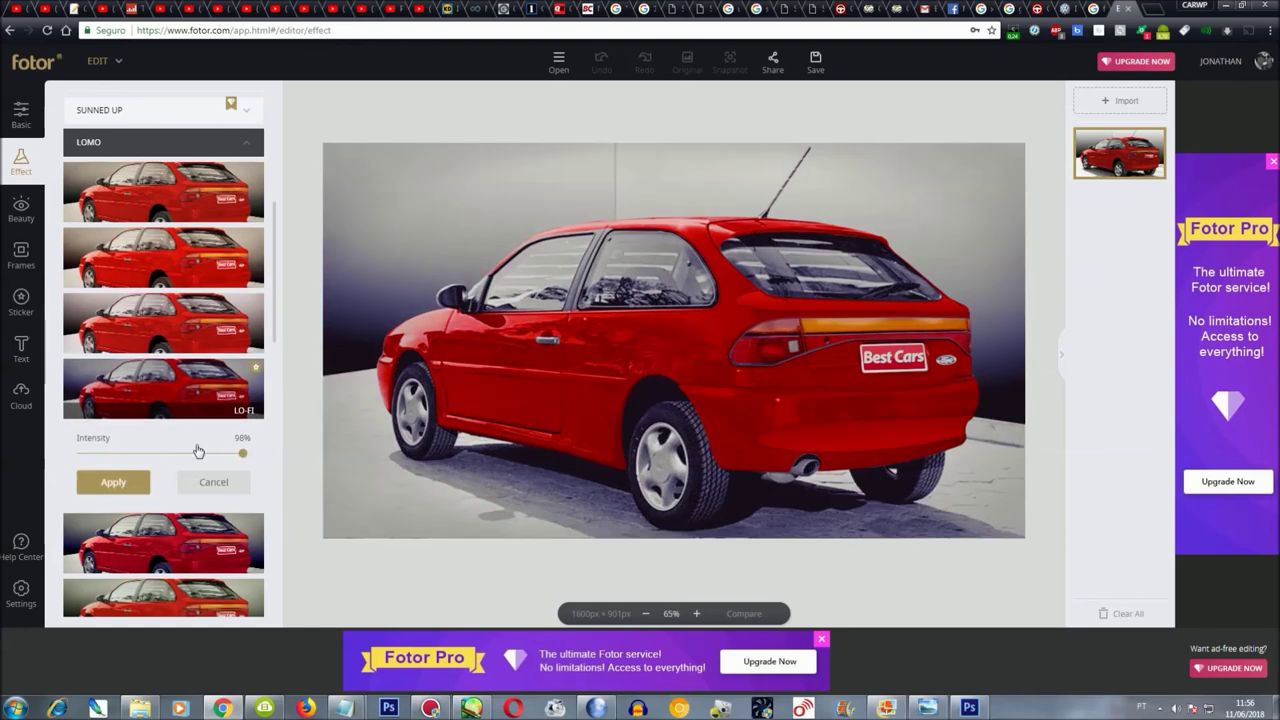
{"action": "left_click_drag", "start_coordinate": [199, 452], "coordinate": [162, 452]}
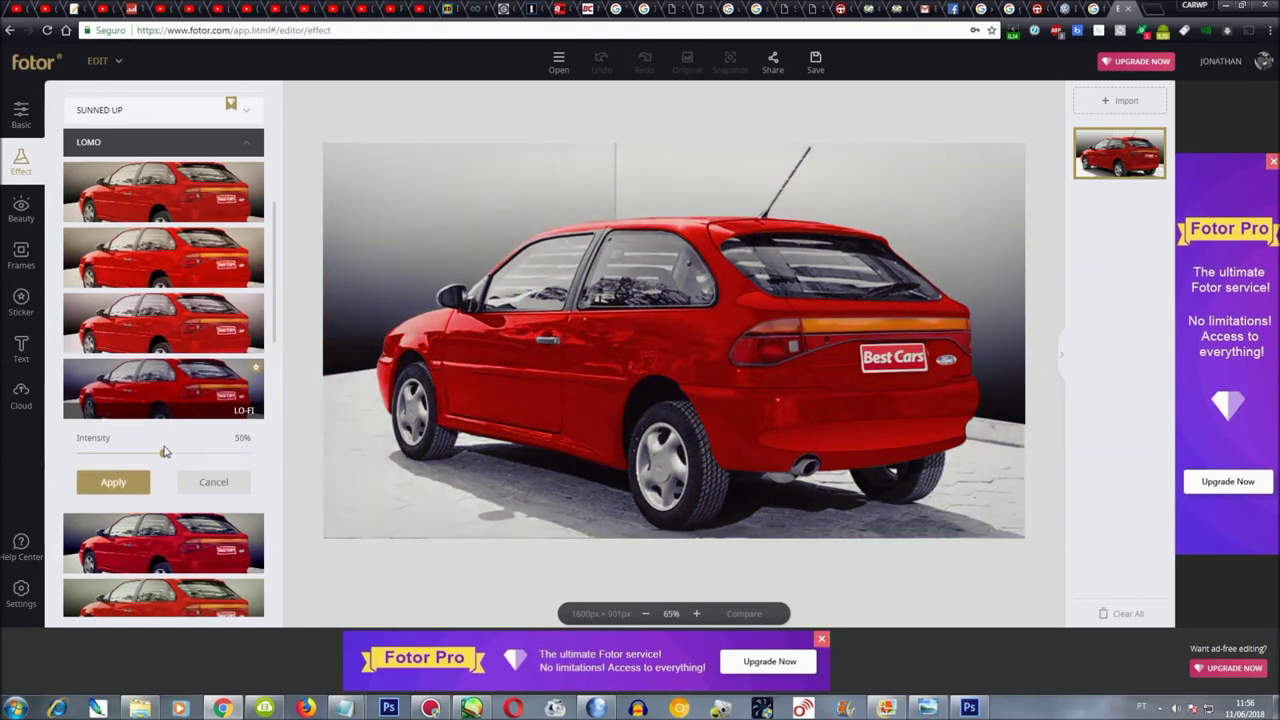